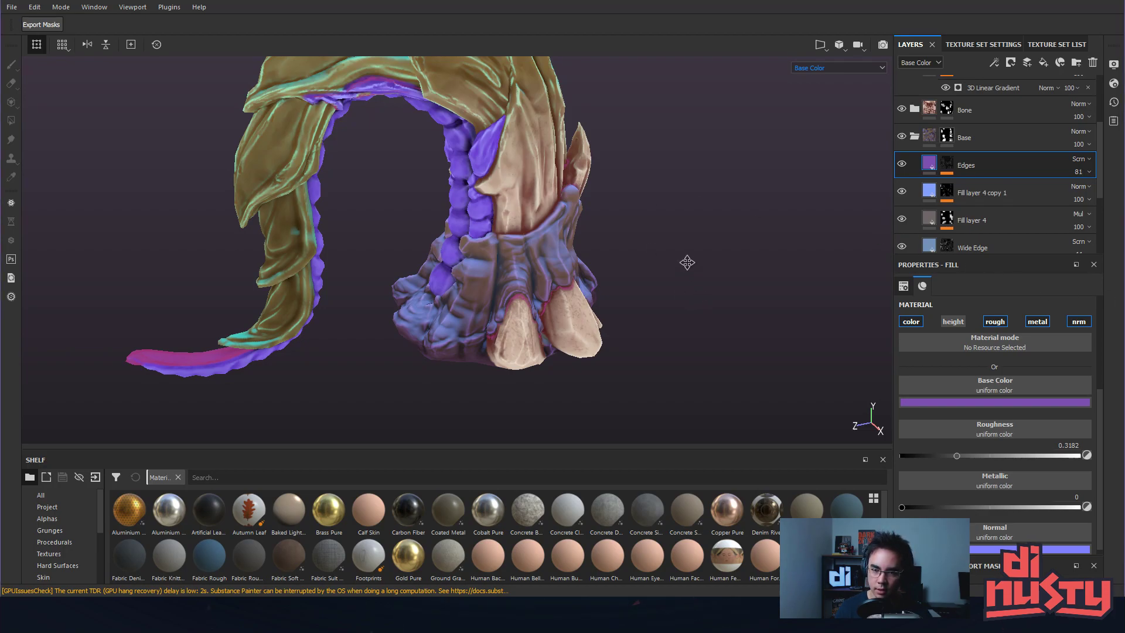
Examine the creature's base in the Base Color display and switch the viewport to the full Material display.
alt+middle_drag(688, 266, 668, 232)
alt+drag(572, 206, 549, 216)
scroll(648, 285, up, 3)
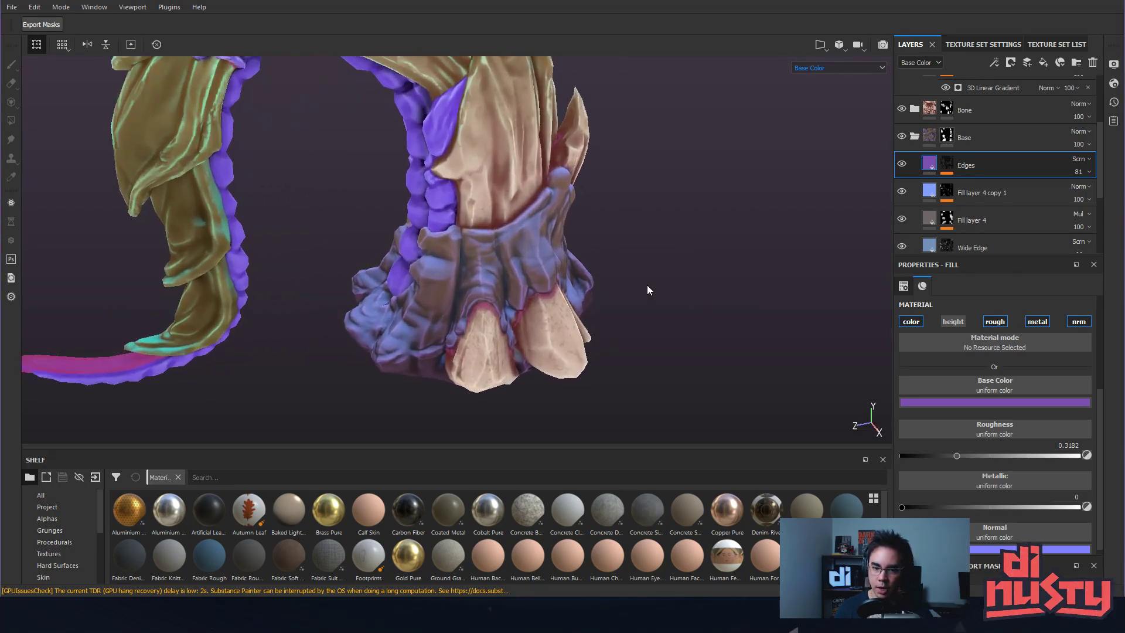
scroll(586, 234, up, 2)
mouse_move(551, 218)
alt+mouse_down()
mouse_move(515, 245)
mouse_move(546, 246)
mouse_move(458, 275)
mouse_move(560, 257)
mouse_move(544, 199)
alt+mouse_up()
alt+drag(443, 214, 806, 107)
click(856, 68)
click(820, 76)
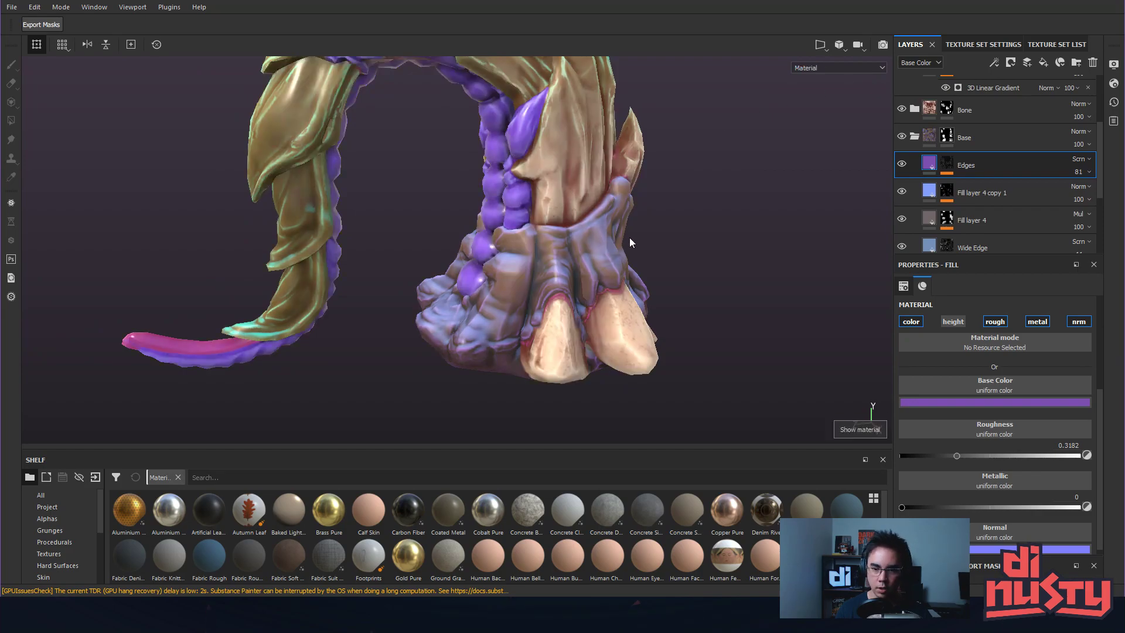
Examine the fleshy base and the bone claws up close with the full material and lighting shown.
scroll(627, 234, up, 5)
alt+drag(564, 255, 504, 261)
shift+right_drag(504, 260, 539, 258)
alt+drag(445, 231, 673, 241)
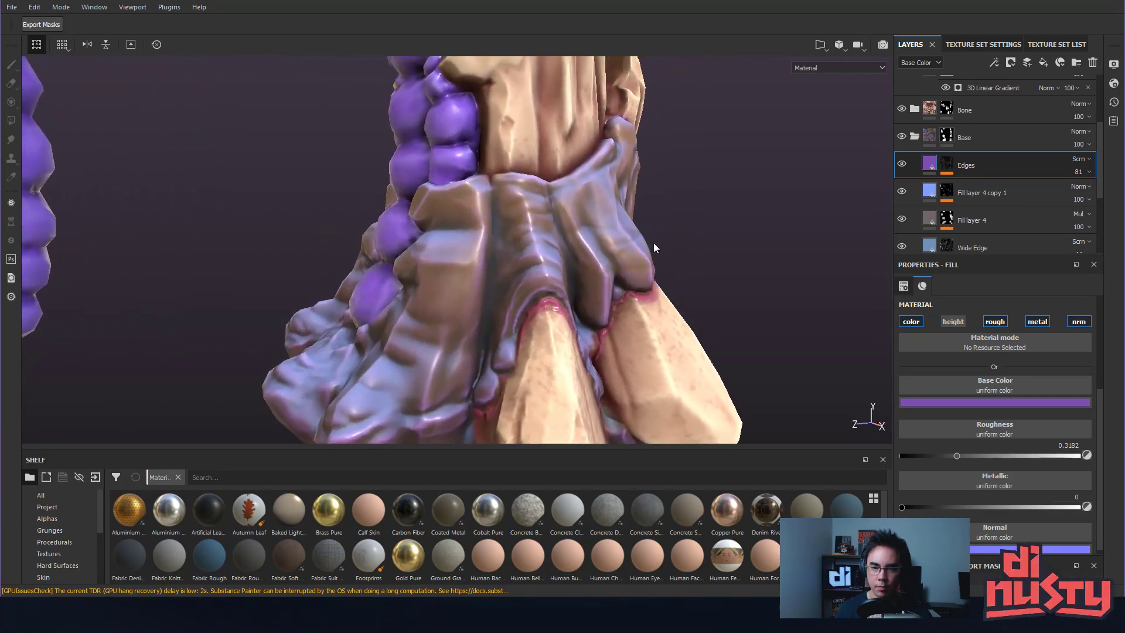
alt+middle_drag(588, 226, 614, 181)
mouse_move(614, 181)
shift+right_down()
mouse_move(585, 195)
mouse_move(611, 201)
shift+right_up()
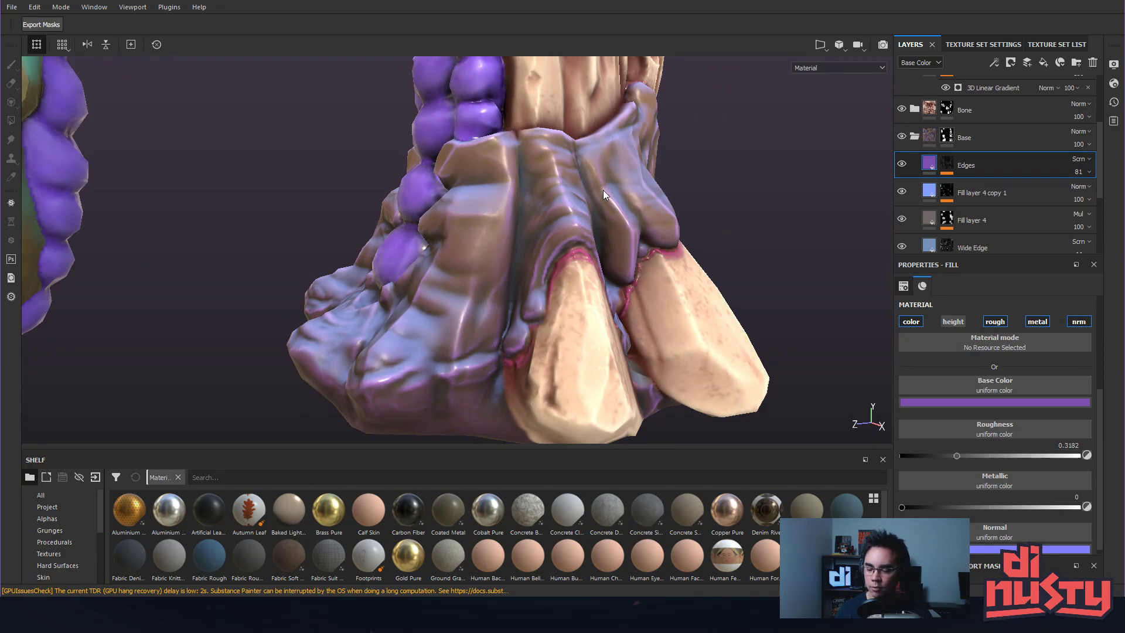
alt+drag(609, 258, 644, 261)
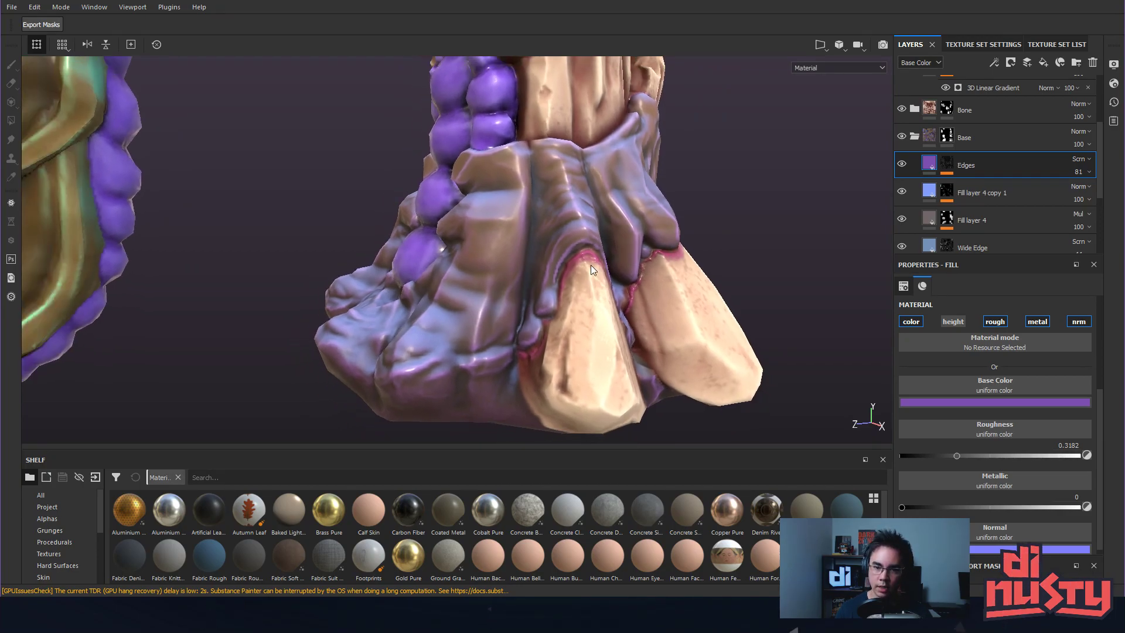
alt+middle_drag(645, 262, 611, 276)
alt+drag(611, 276, 622, 265)
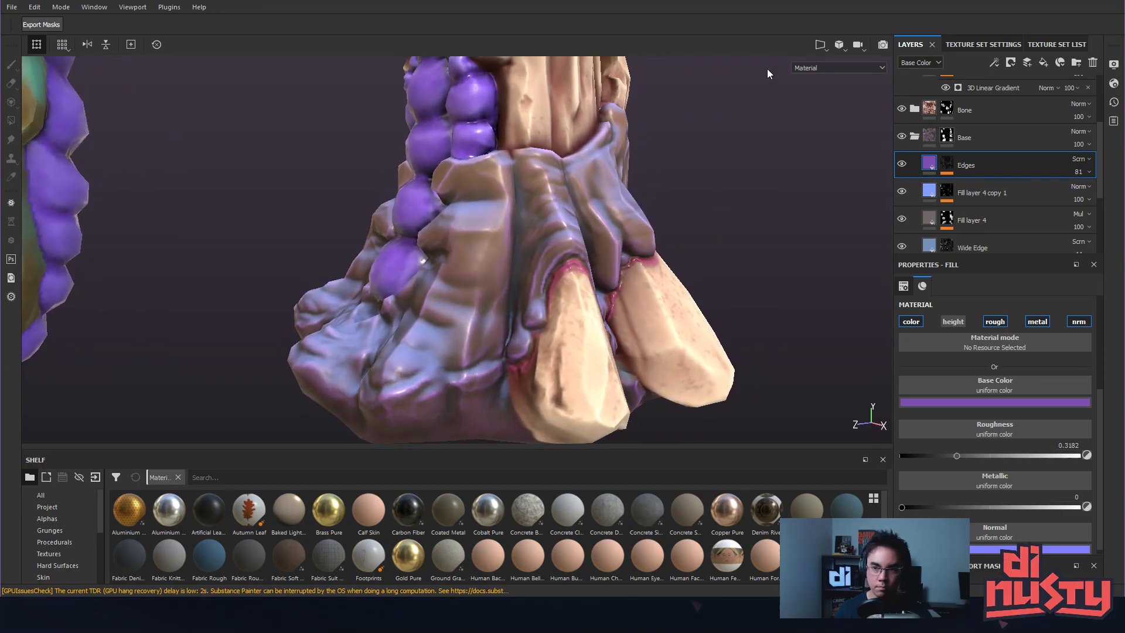
Cycle through the individual channels and inspect the base in the Roughness display.
key(c)
key(c)
key(c)
key(c)
key(c)
click(834, 68)
click(835, 116)
alt+drag(528, 170, 816, 181)
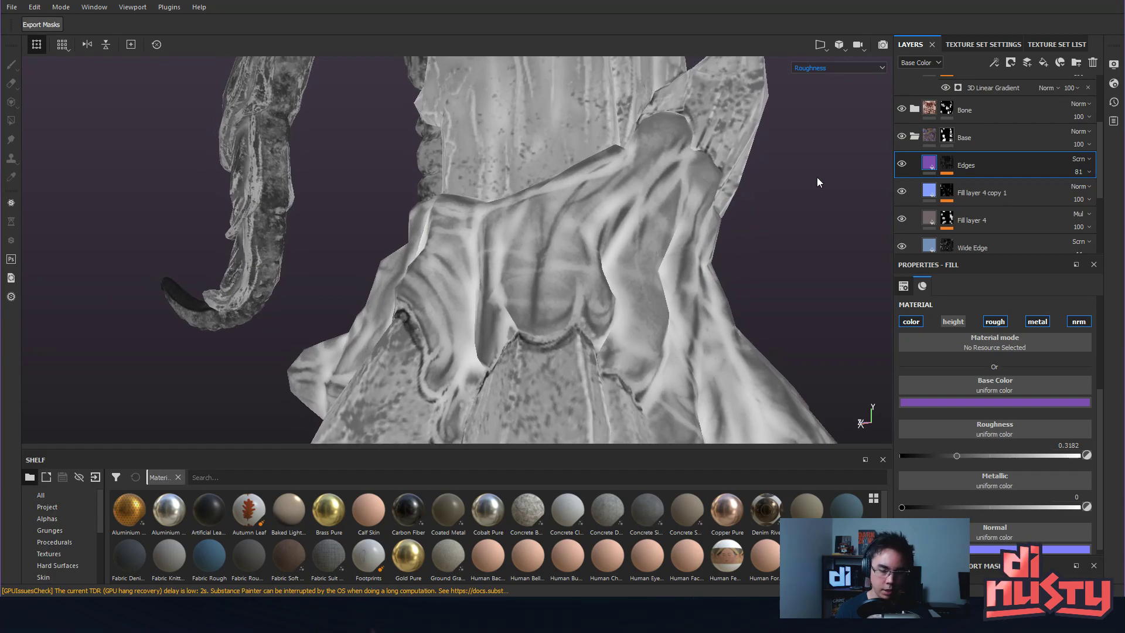
Compare the base in another single-channel display with the full Material display.
click(842, 68)
click(838, 101)
alt+drag(644, 169, 504, 248)
alt+drag(621, 265, 733, 153)
click(822, 70)
click(828, 85)
alt+drag(800, 108, 739, 236)
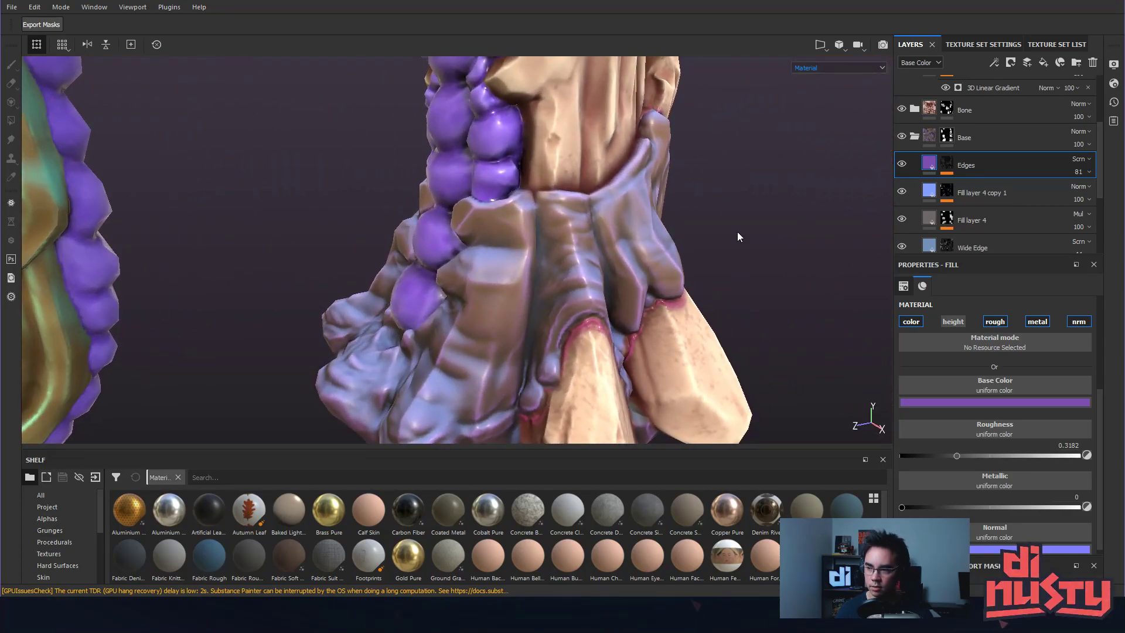
alt+drag(737, 236, 534, 240)
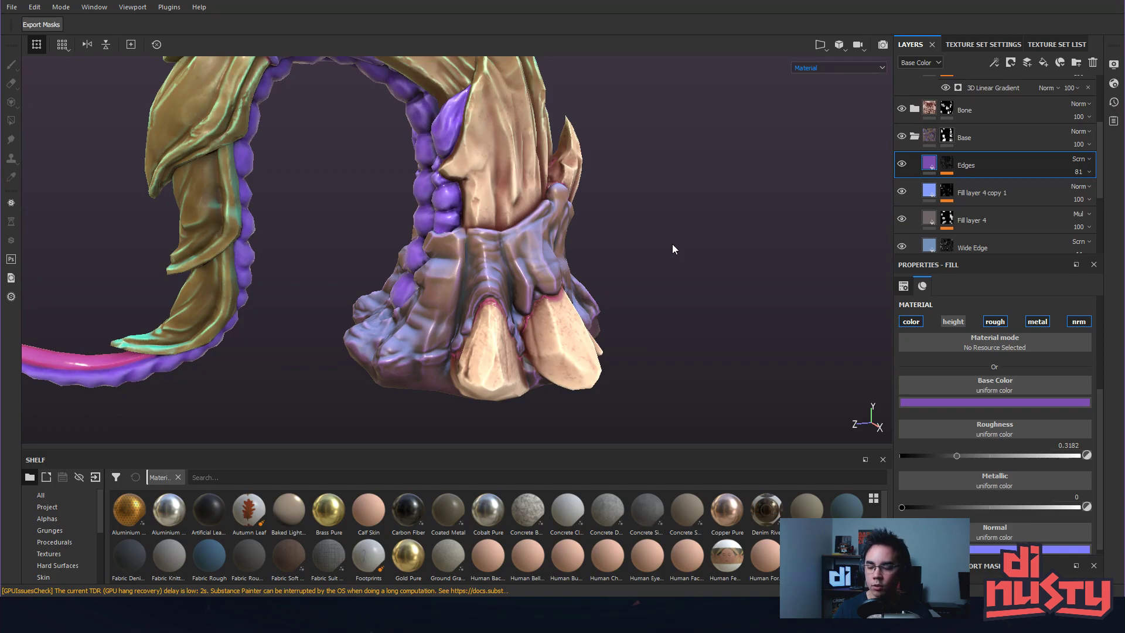
alt+drag(673, 244, 580, 244)
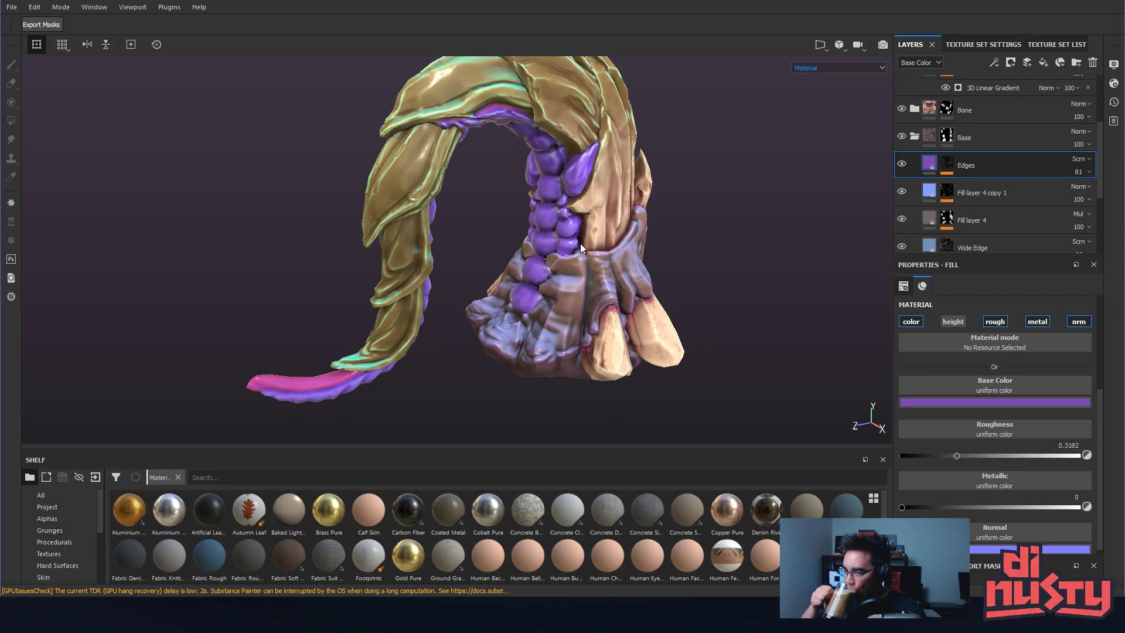
Show only the Base Color channel and examine the base and claws.
key(c)
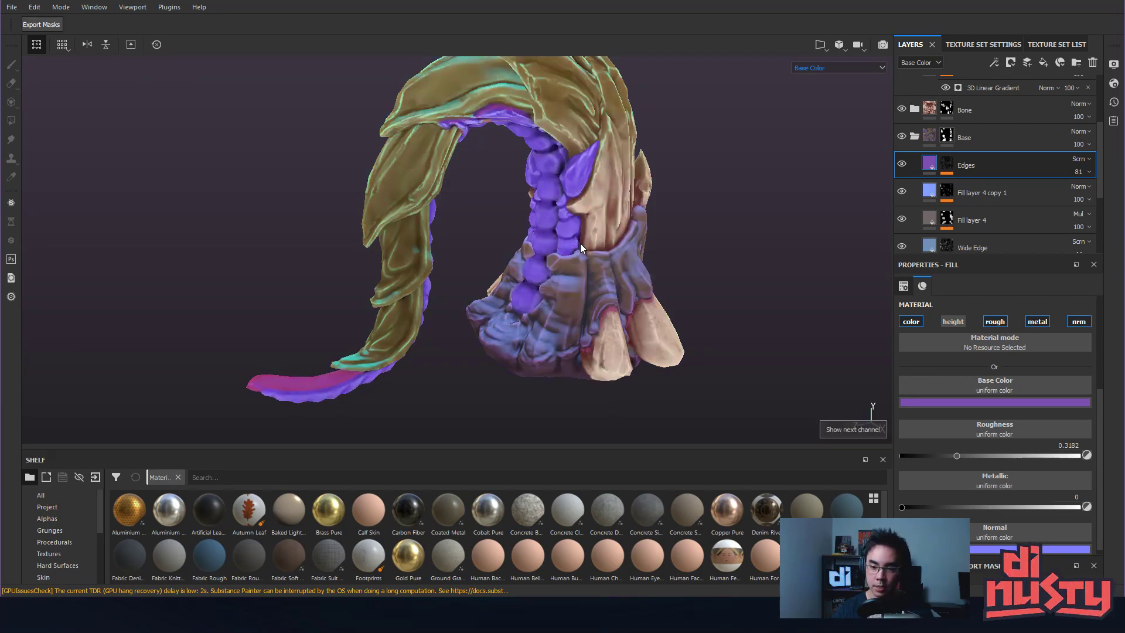
alt+drag(755, 298, 571, 345)
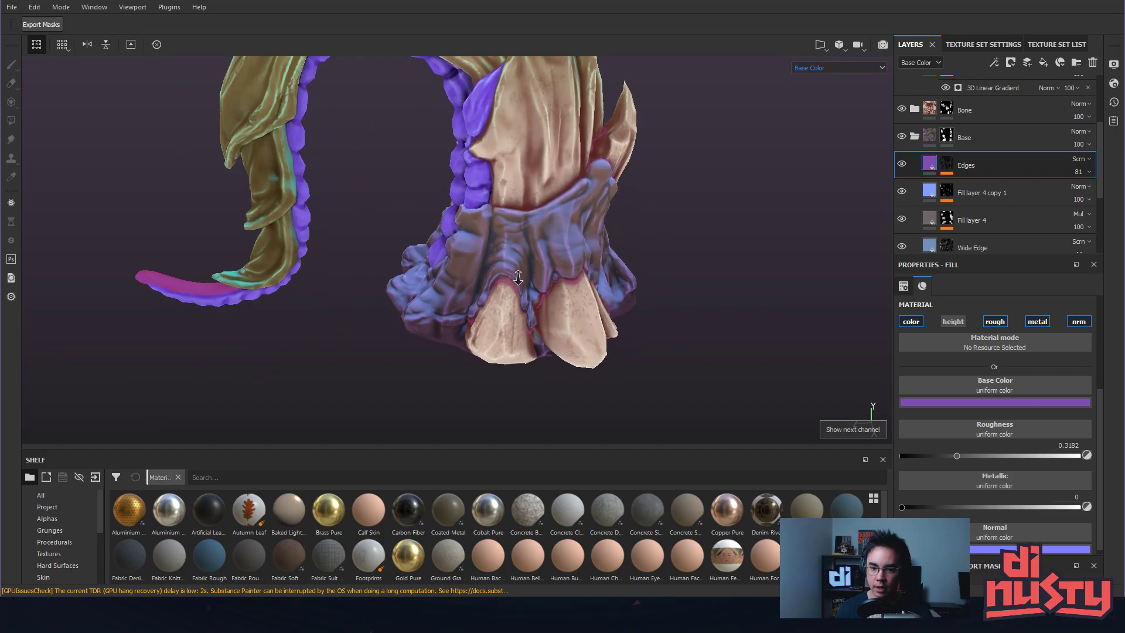
scroll(569, 346, up, 3)
alt+middle_drag(570, 351, 570, 321)
alt+drag(570, 321, 592, 338)
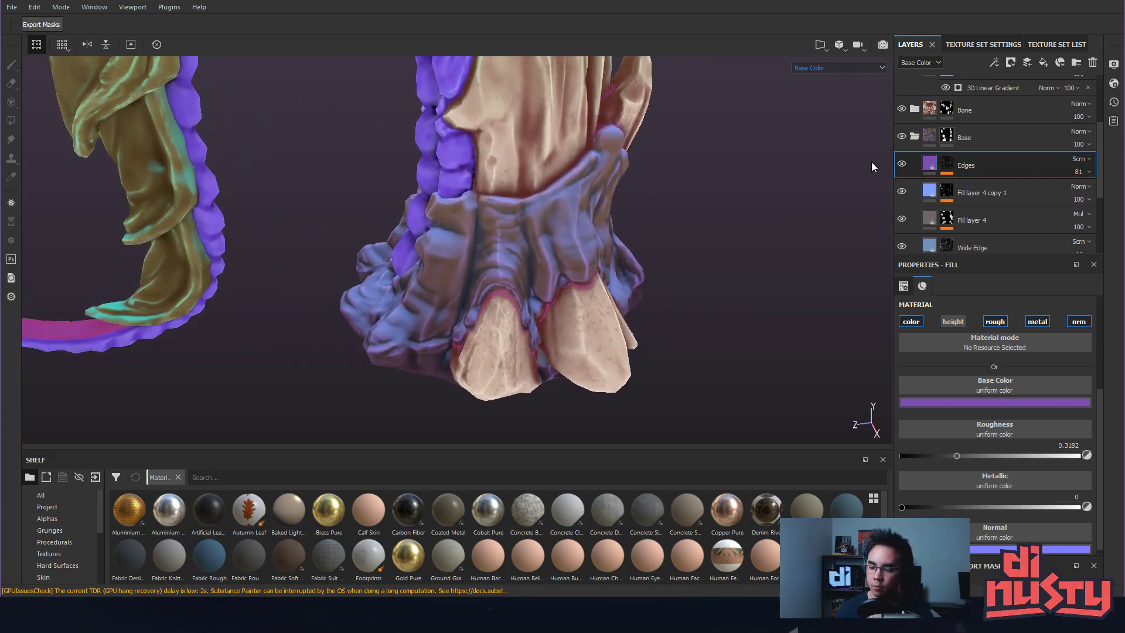
Expand the Base folder and inspect the mask effects of Fill layer 4, Wide Edge, Darks and Fill layer 1.
click(914, 137)
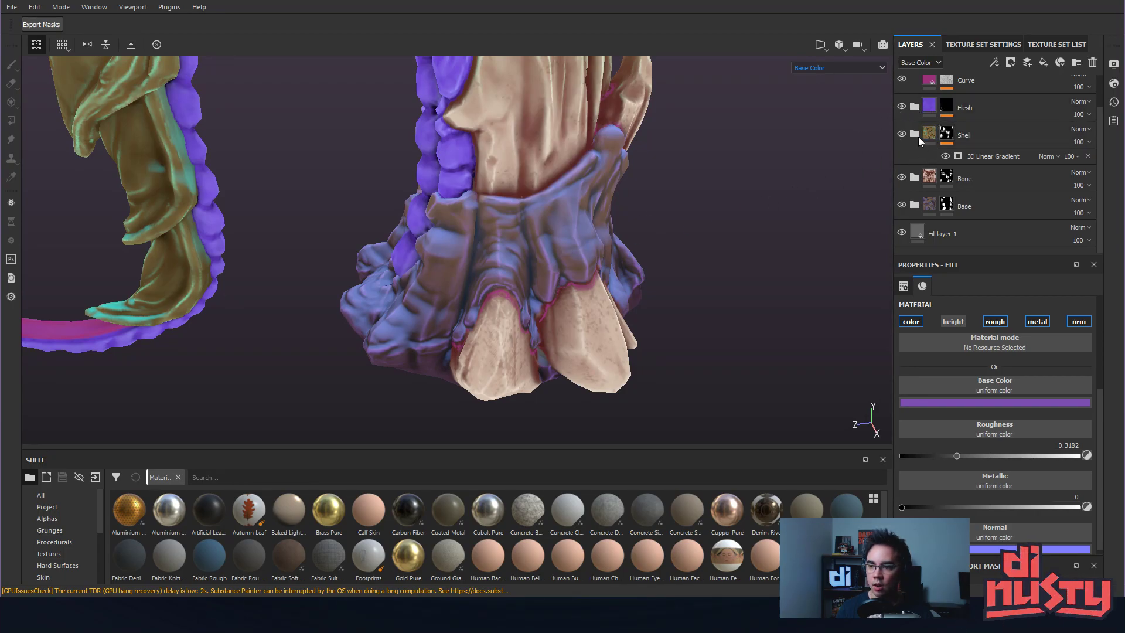
click(914, 204)
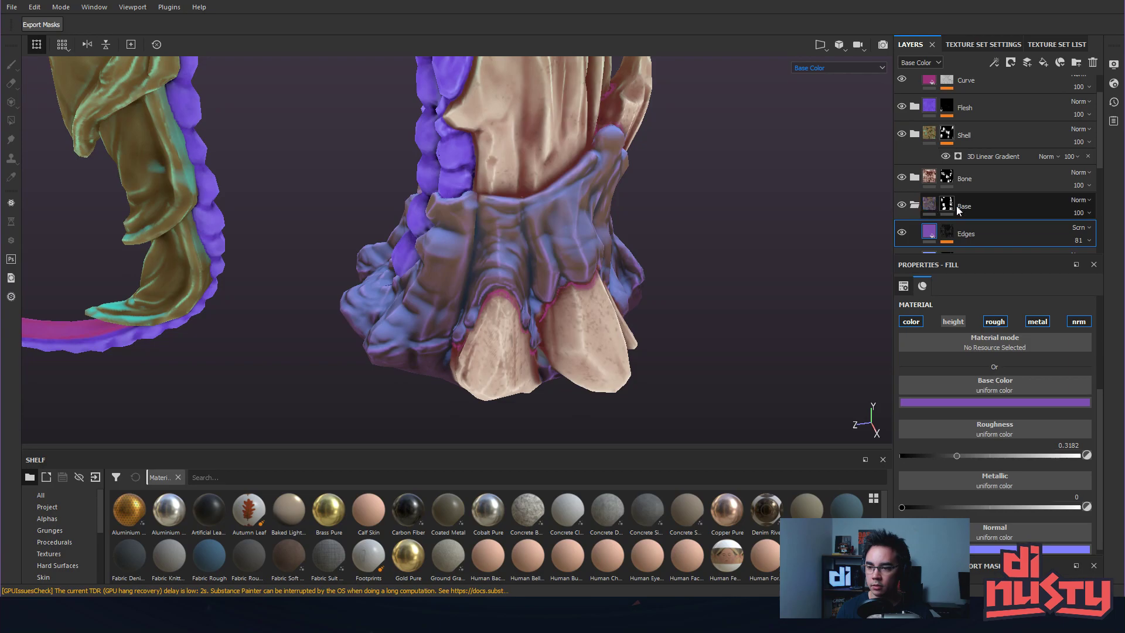
scroll(956, 205, down, 5)
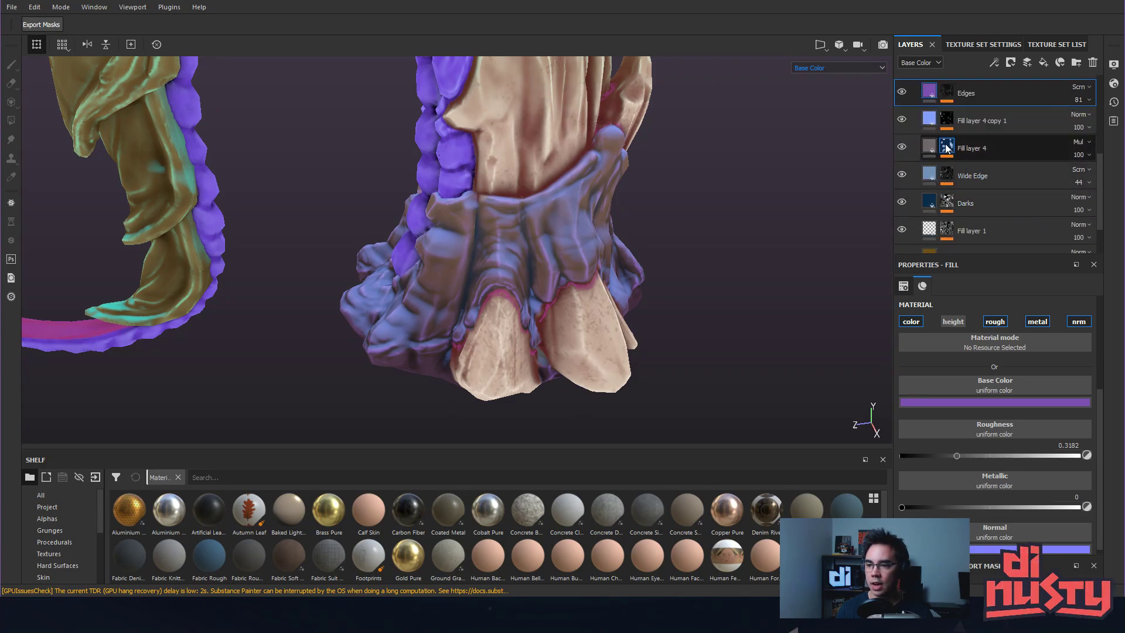
click(947, 146)
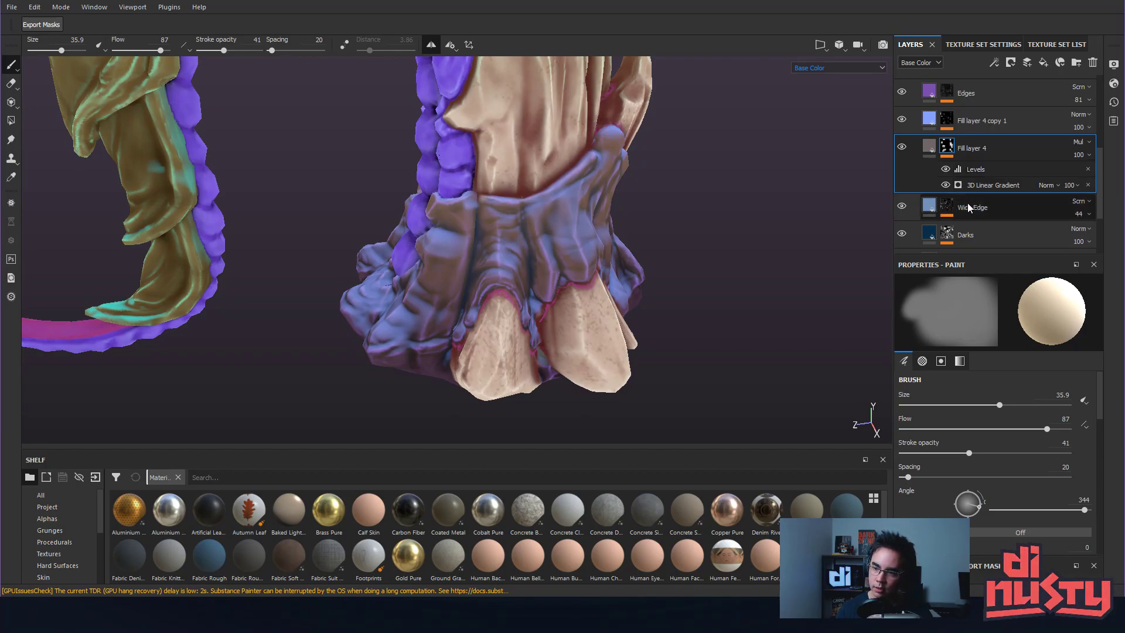
click(945, 206)
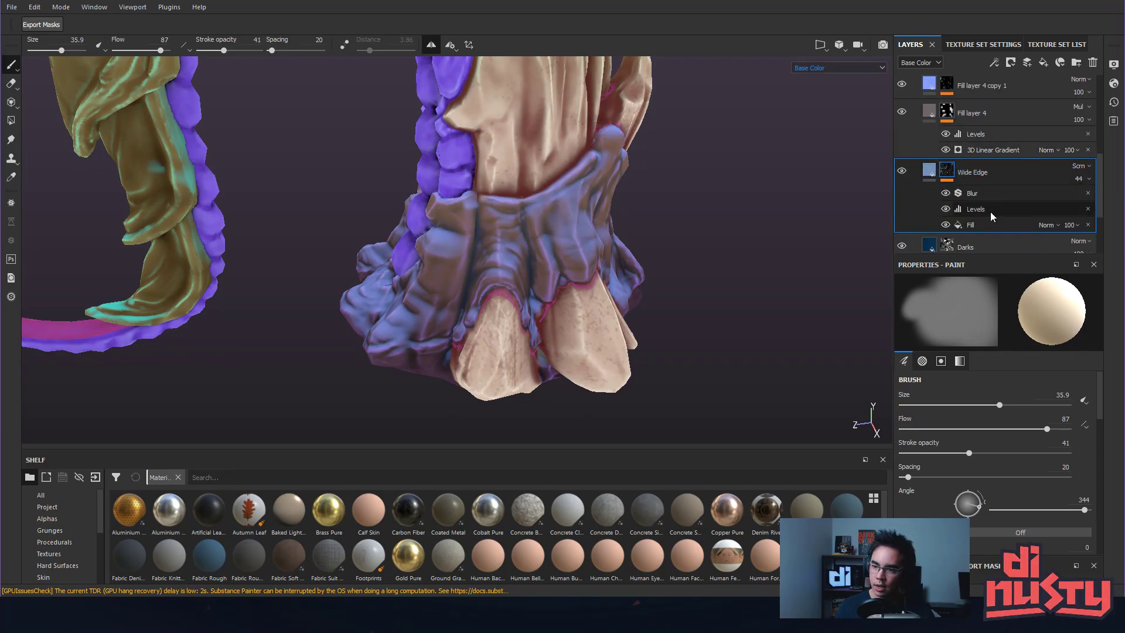
scroll(991, 212, down, 2)
click(948, 212)
scroll(993, 210, down, 2)
click(948, 216)
scroll(952, 214, down, 1)
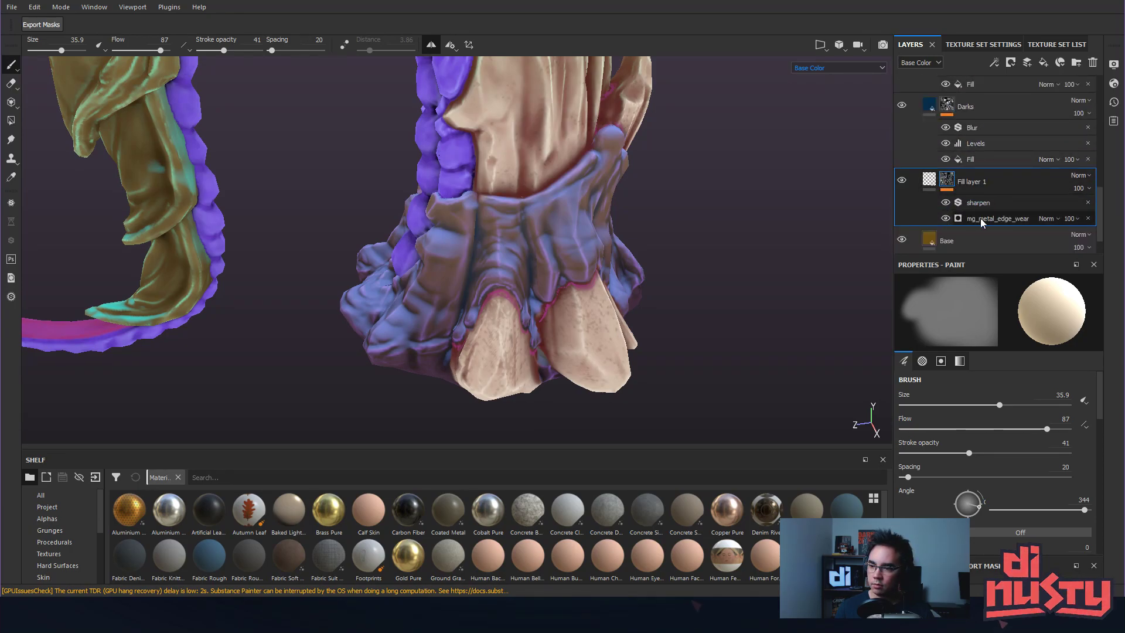
scroll(979, 218, up, 6)
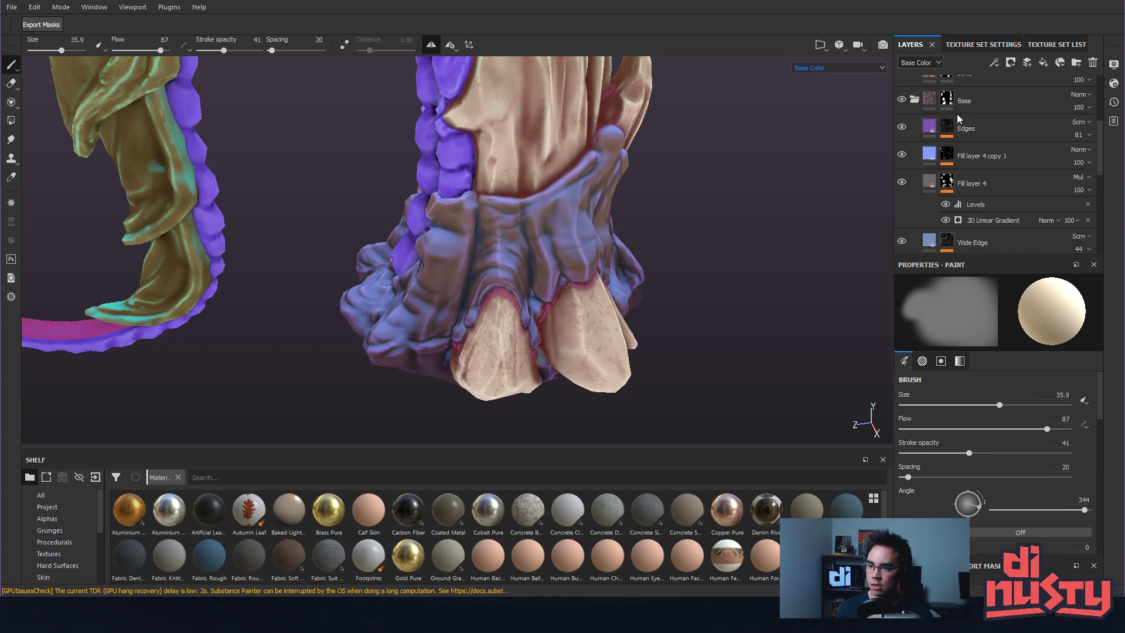
Toggle the visibility of Edges and Fill layer 4 copy 1 to compare their contributions to the base.
click(901, 127)
click(902, 128)
click(903, 154)
click(903, 154)
click(903, 155)
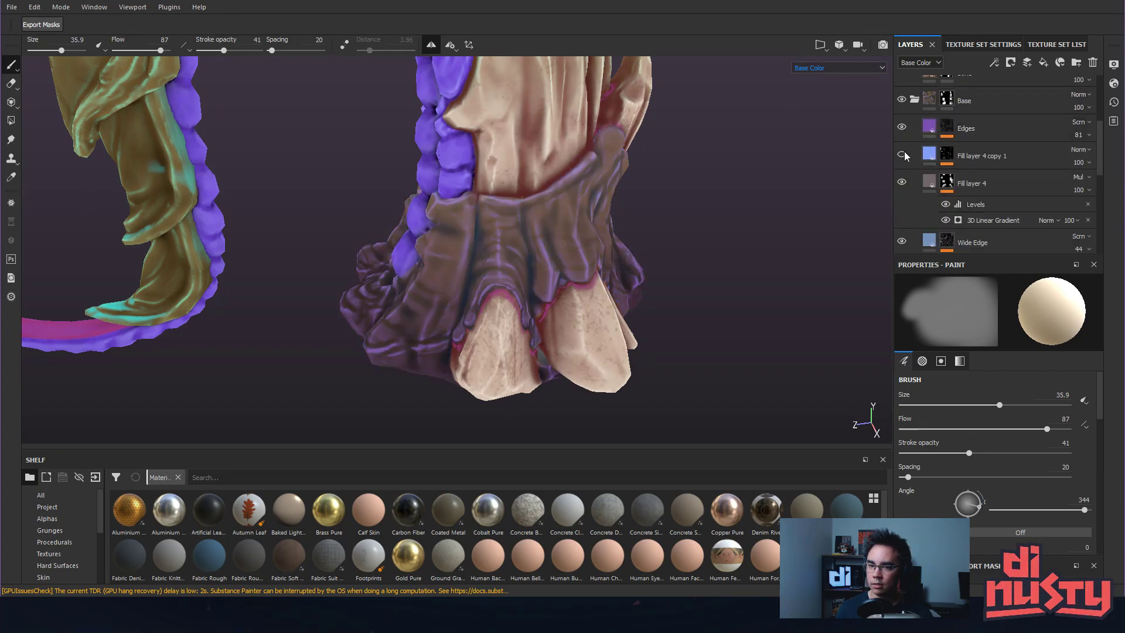
click(903, 154)
Inspect the Light generator and its parameters on the mask of Fill layer 4 copy 1.
click(961, 156)
click(948, 154)
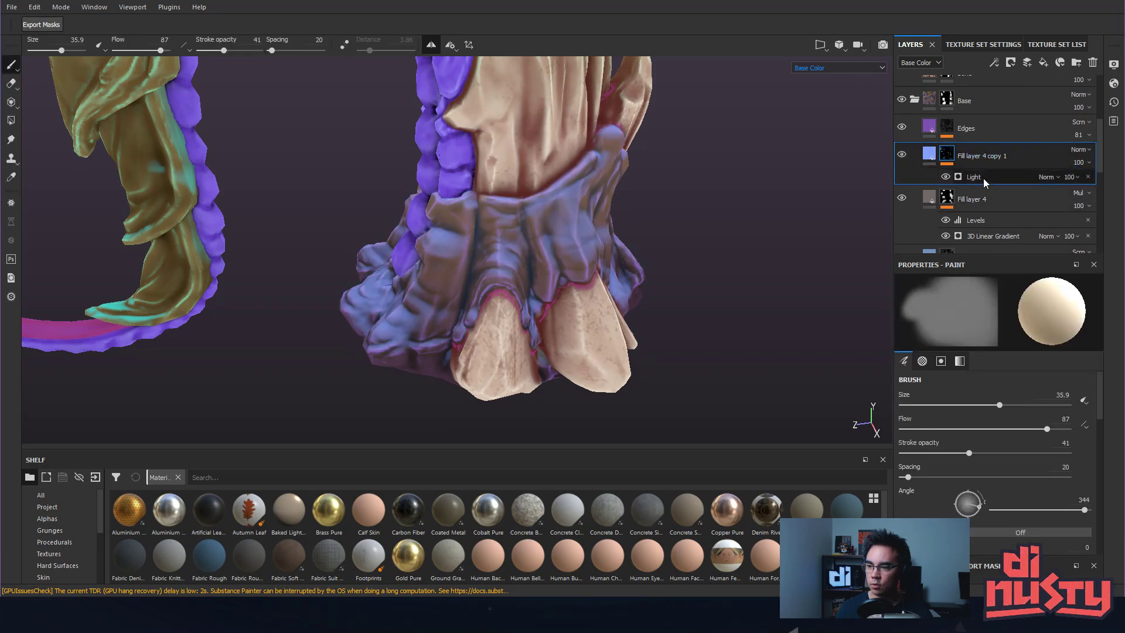
click(983, 177)
click(1002, 310)
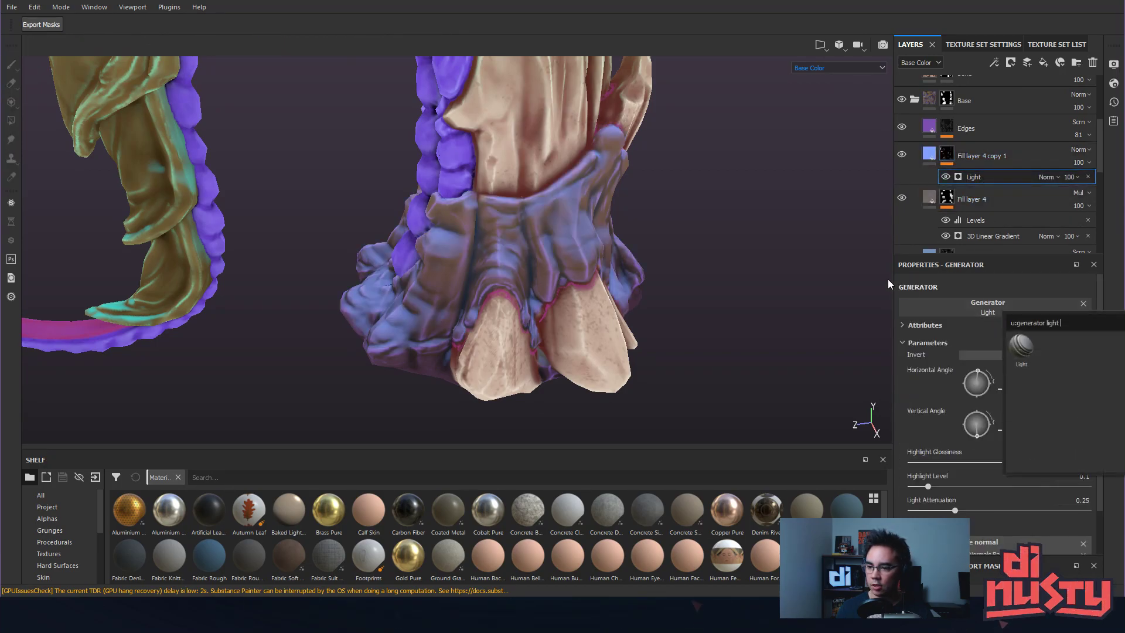
click(908, 284)
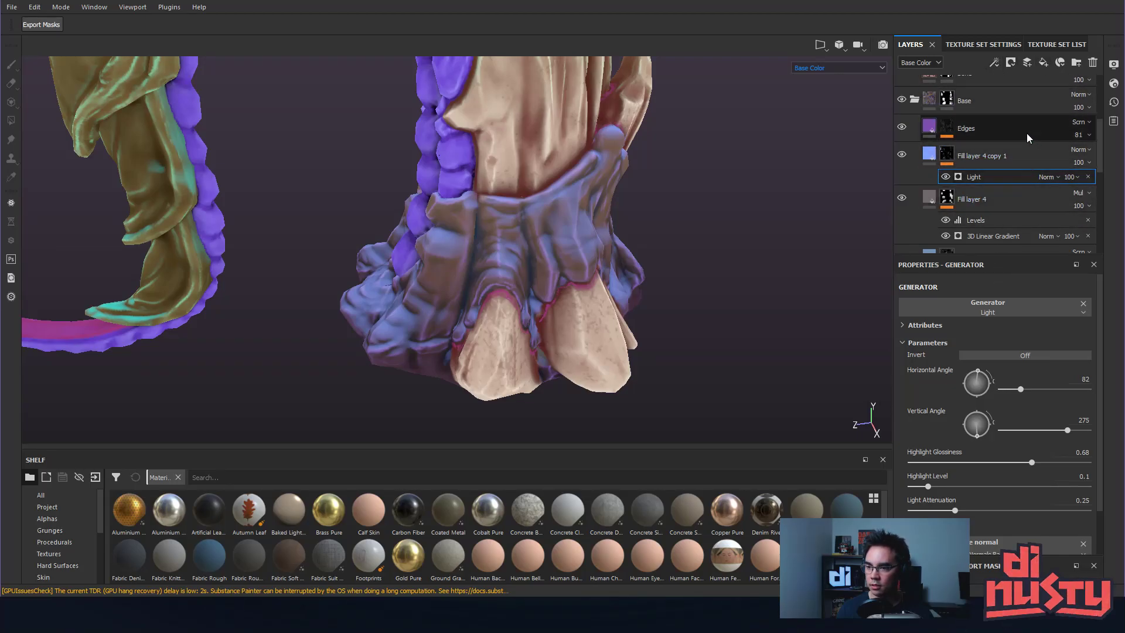
right_click(996, 176)
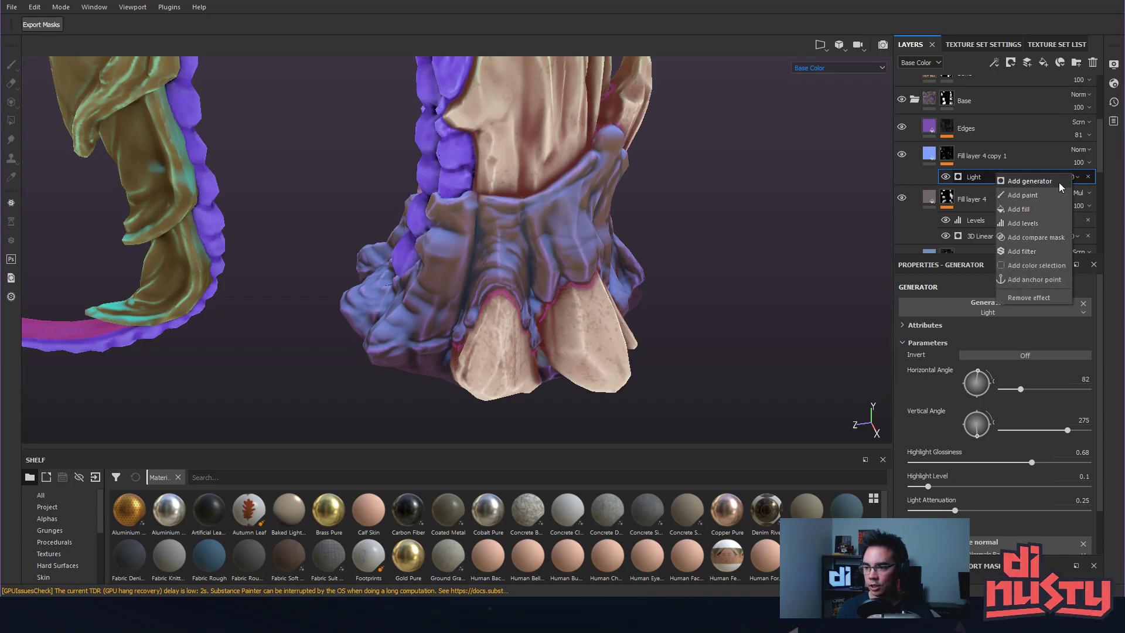
click(983, 180)
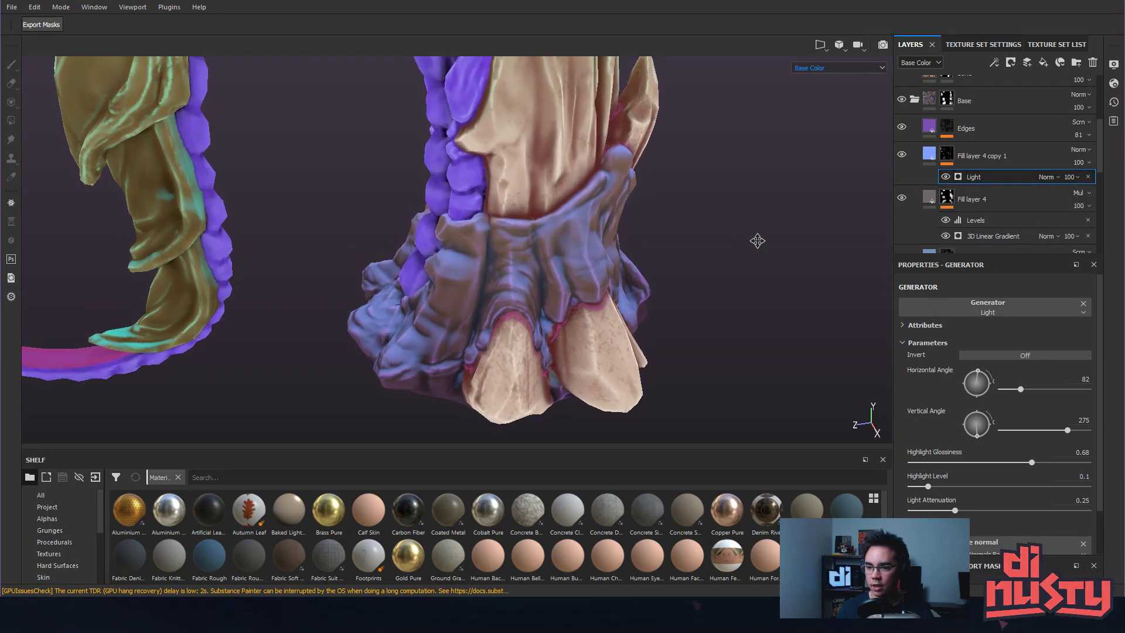
Display the mask of Fill layer 4 copy 1 alone on the model and show its Light generator settings.
alt+click(947, 154)
alt+drag(795, 219, 778, 208)
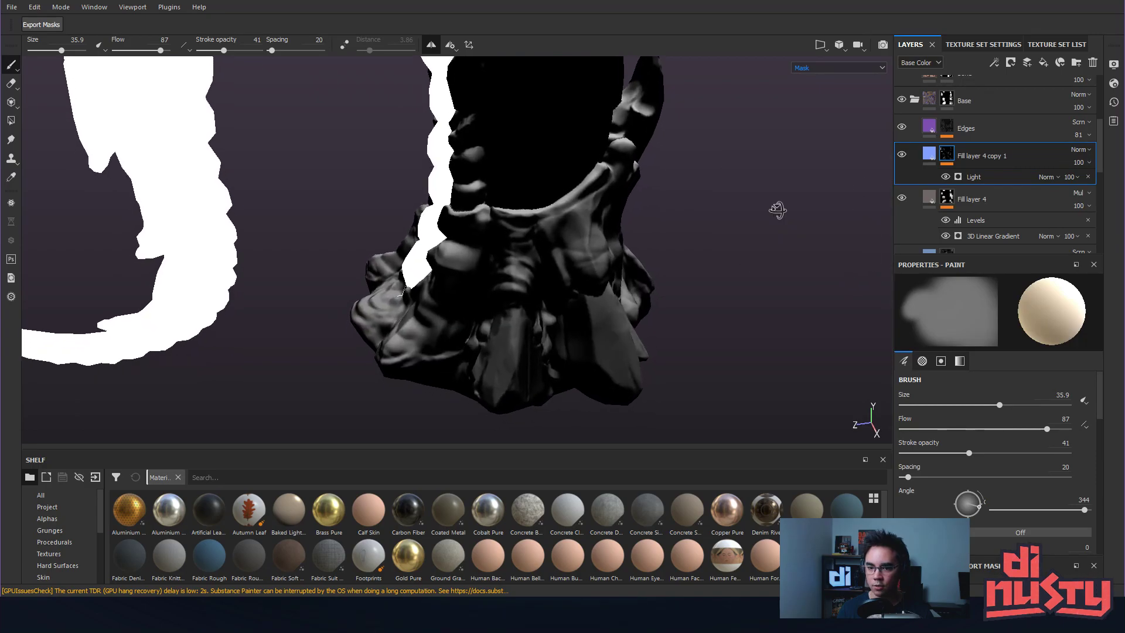
click(973, 177)
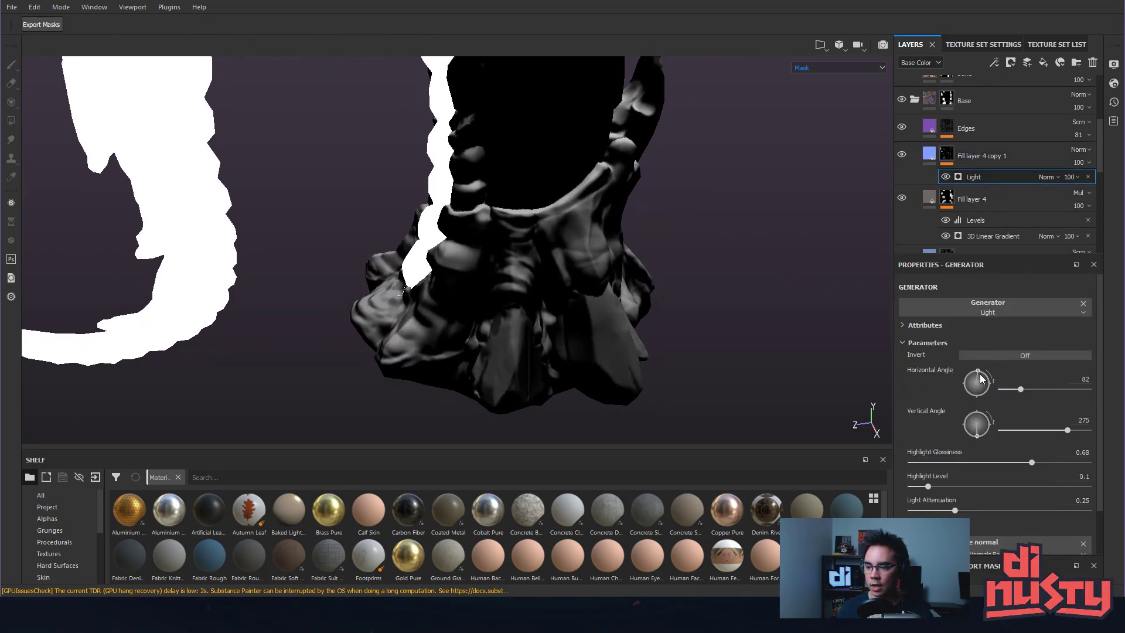
Try a horizontal angle of 154 on the Light generator of Fill layer 4 copy 1.
drag(978, 378, 949, 364)
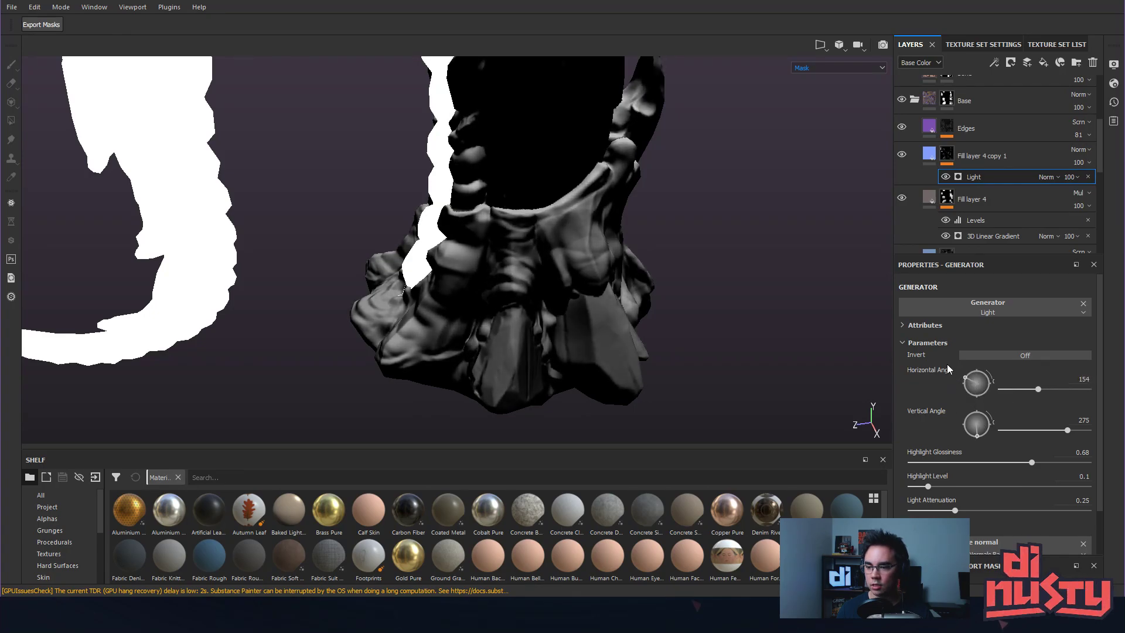
scroll(938, 366, down, 1)
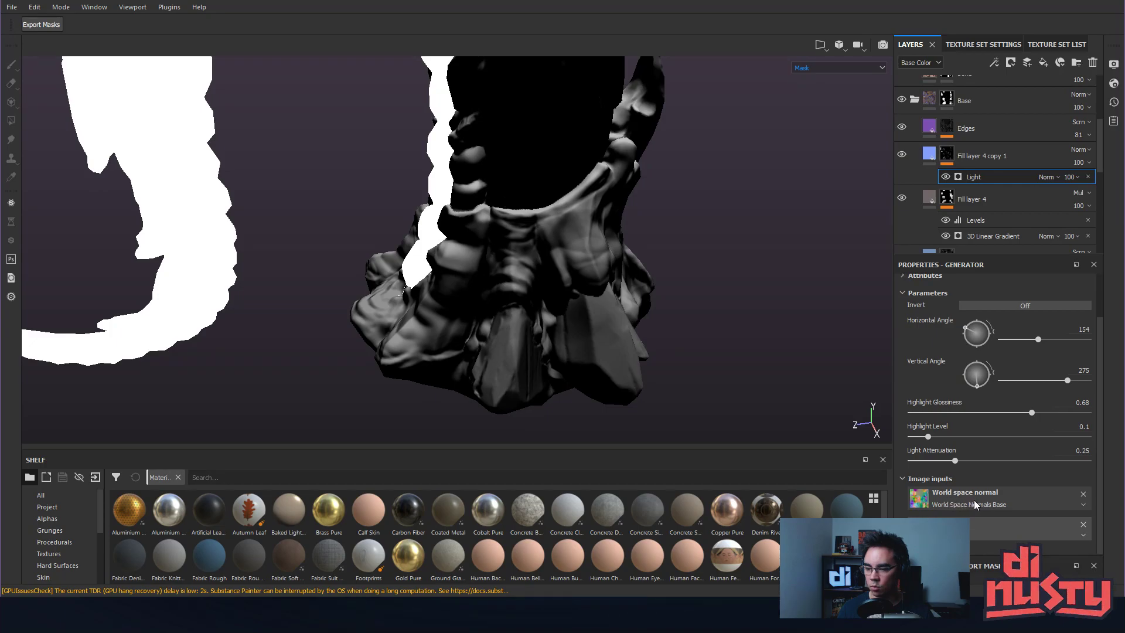
alt+drag(697, 361, 622, 324)
right_click(728, 237)
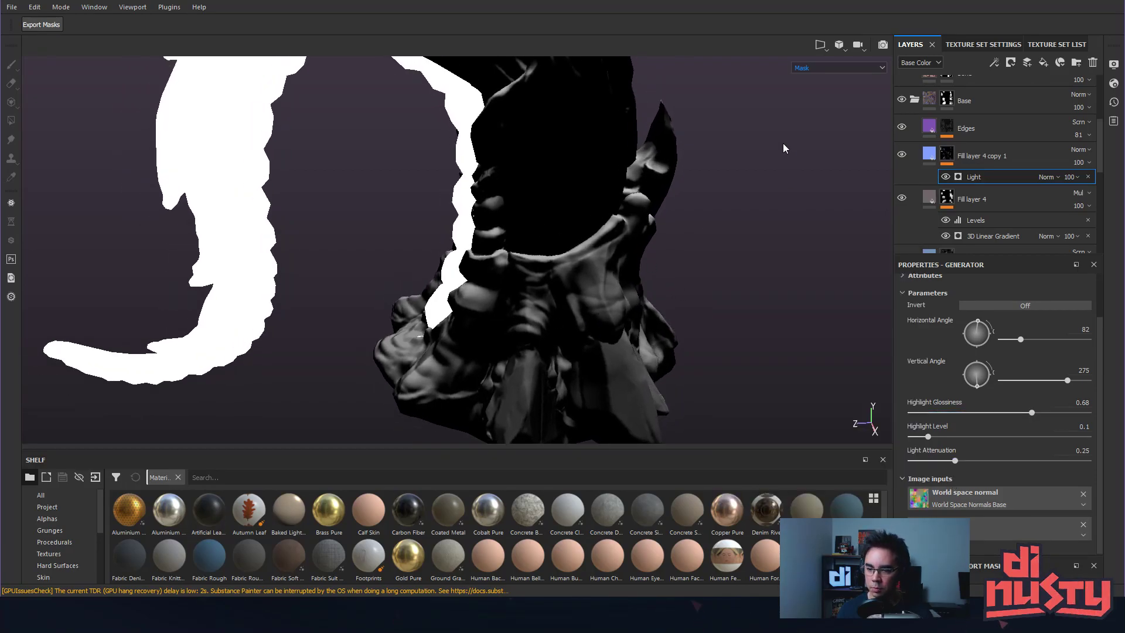
Examine the Light mask around the base from several angles and return to the Base Color display.
mouse_move(567, 299)
alt+mouse_down()
mouse_move(668, 304)
mouse_move(683, 244)
mouse_move(625, 307)
mouse_move(565, 288)
mouse_move(553, 295)
mouse_move(587, 258)
mouse_move(619, 269)
alt+mouse_up()
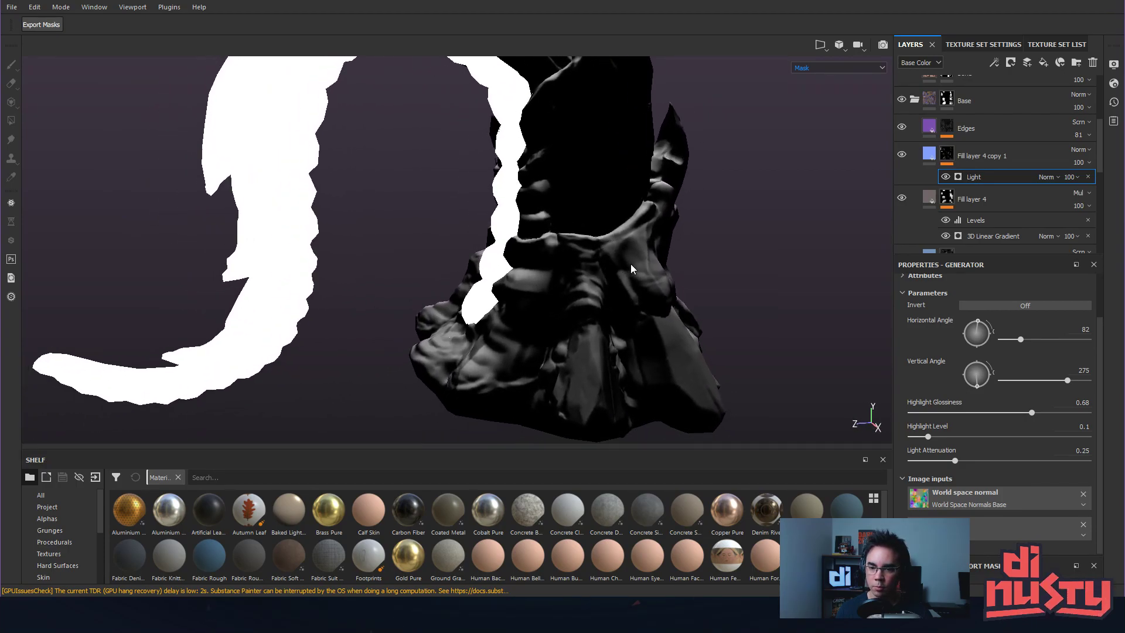
alt+drag(779, 294, 767, 299)
alt+middle_drag(767, 299, 779, 285)
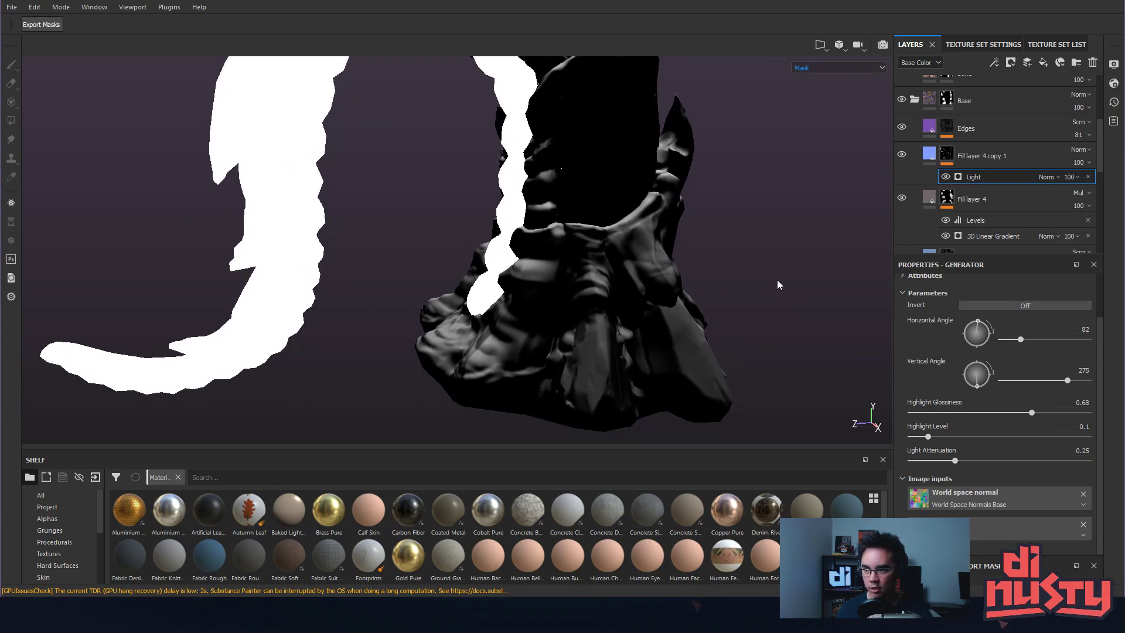
alt+drag(788, 282, 742, 293)
key(m)
key(m)
key(c)
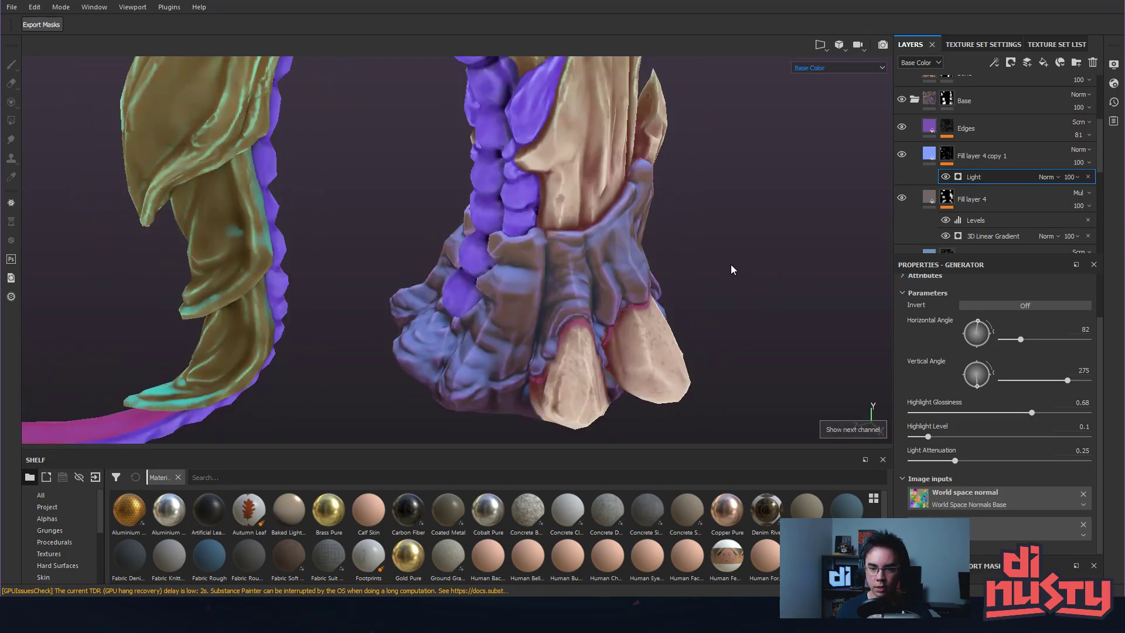
Examine the base's color and directional highlights from several angles in the Base Color display.
alt+drag(763, 247, 586, 245)
alt+middle_drag(586, 245, 523, 189)
alt+drag(523, 188, 521, 235)
alt+right_drag(542, 239, 680, 284)
alt+drag(680, 283, 567, 261)
alt+right_drag(568, 261, 658, 272)
alt+middle_drag(658, 272, 762, 222)
alt+drag(762, 223, 773, 195)
Repeatedly hide and show Fill layer 4 copy 1 to compare the base with and without its light effect.
click(902, 155)
click(903, 154)
click(902, 155)
click(902, 155)
click(904, 154)
click(905, 154)
click(905, 154)
click(904, 154)
click(905, 154)
click(904, 155)
alt+drag(767, 194, 803, 186)
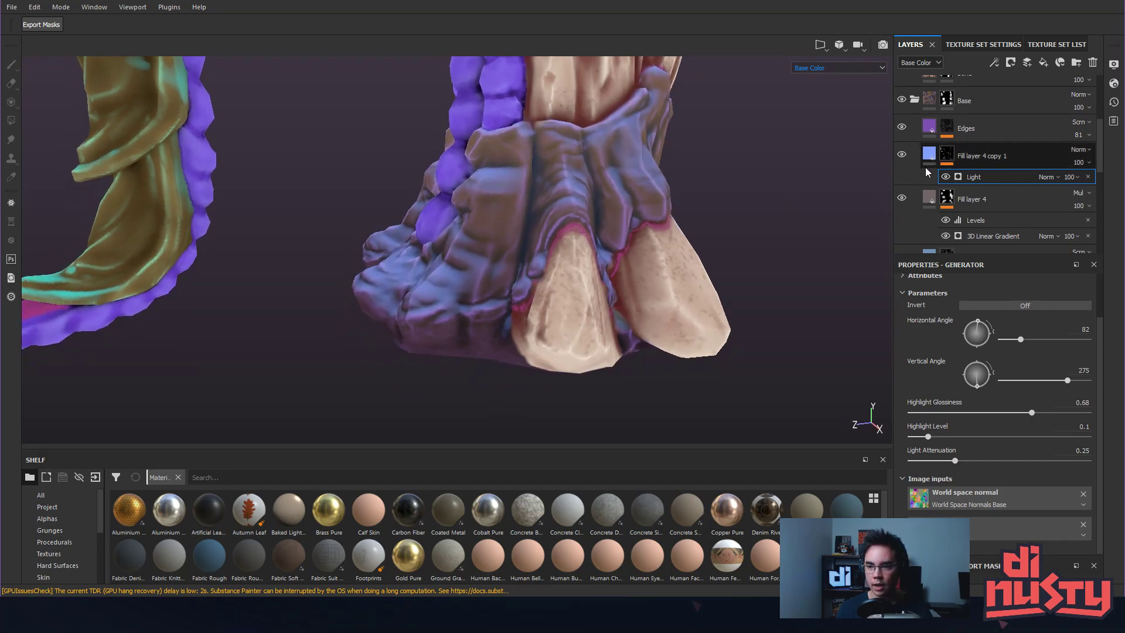
Select Fill layer 4 and repeatedly hide and show it to compare its multiply darkening on the base.
scroll(932, 170, down, 1)
click(928, 164)
click(902, 164)
click(902, 163)
click(902, 164)
click(902, 164)
click(902, 163)
click(904, 163)
click(904, 163)
Display Fill layer 4's mask on the model and review its 3D Linear Gradient and Levels settings.
alt+click(945, 164)
scroll(568, 196, down, 3)
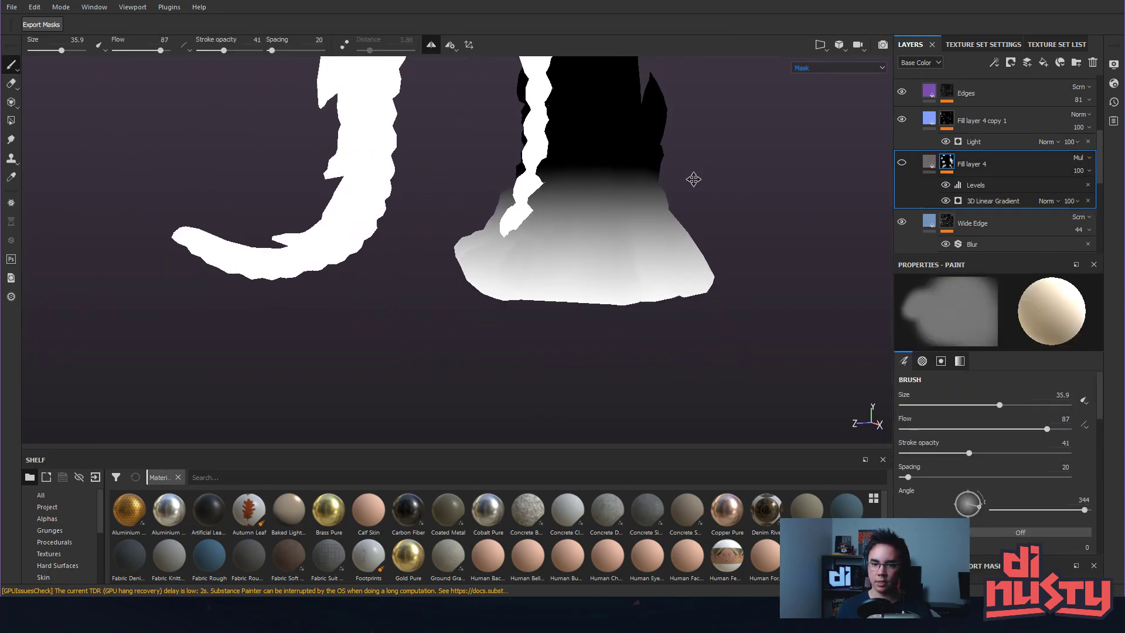
alt+middle_drag(698, 170, 708, 221)
alt+drag(708, 221, 732, 214)
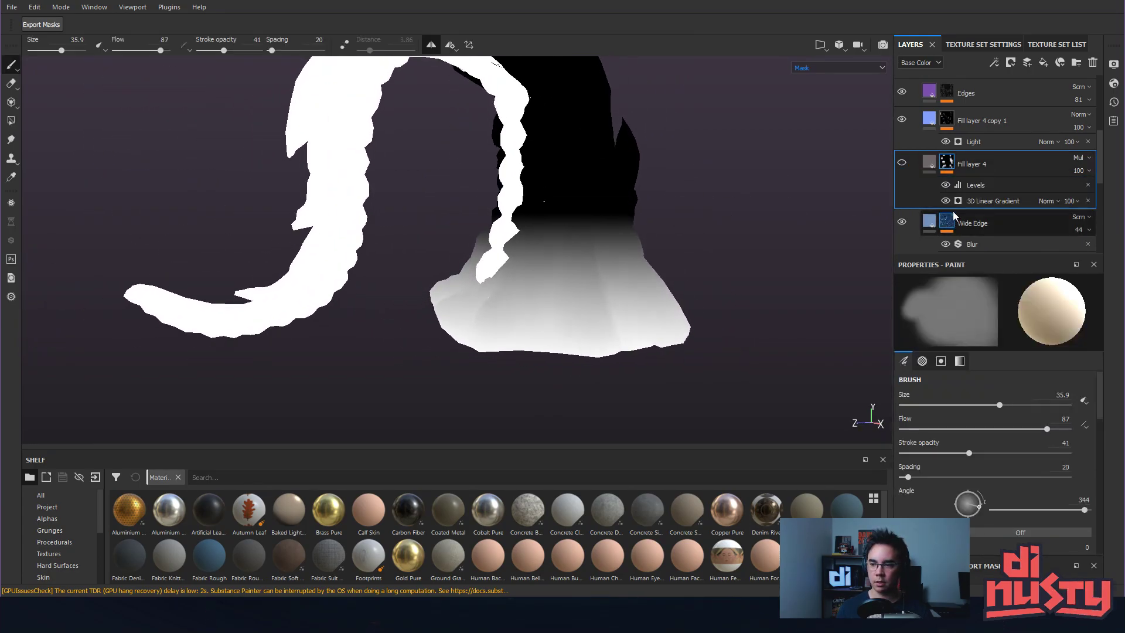
click(998, 203)
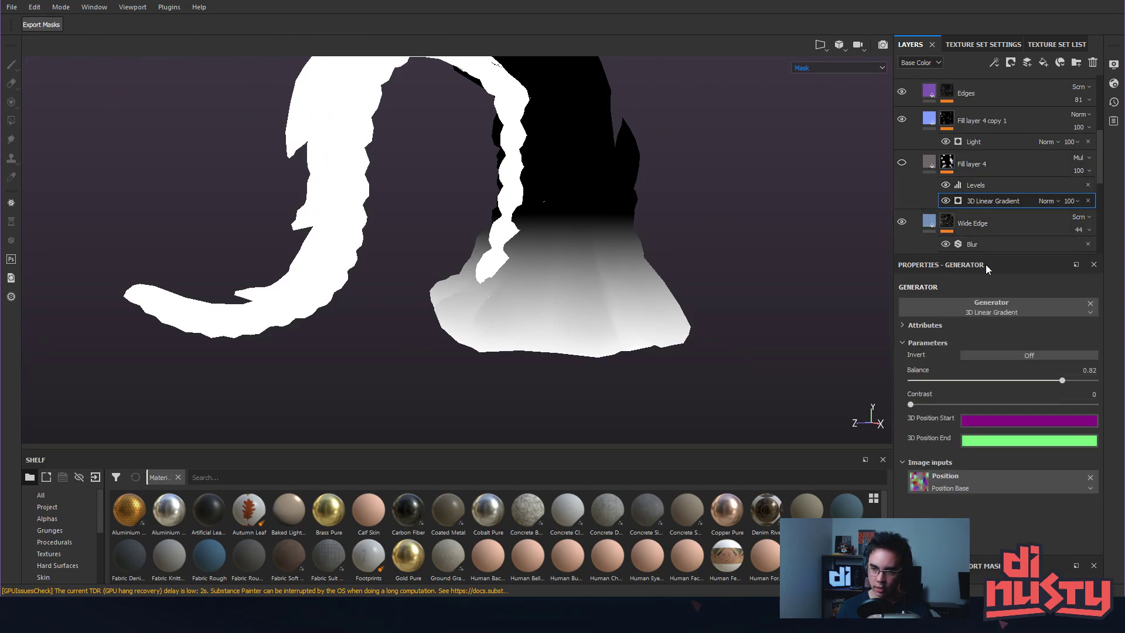
click(984, 185)
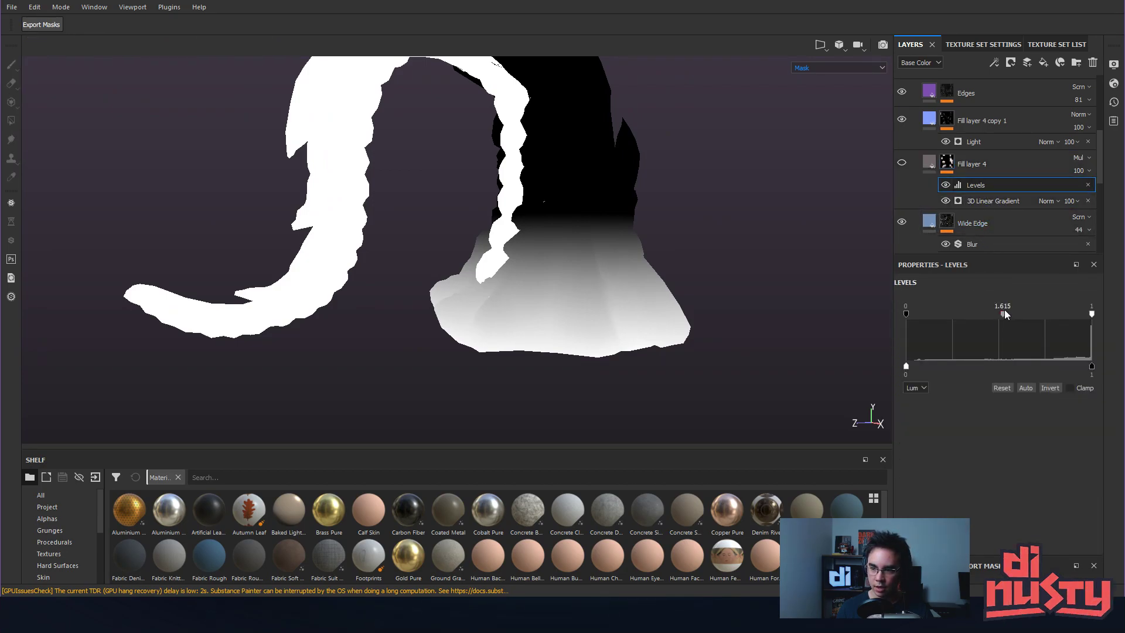
alt+drag(589, 153, 588, 283)
alt+drag(682, 240, 627, 237)
Return to the Base Color display with Fill layer 4 visible and examine the base from several angles.
click(931, 165)
mouse_move(742, 227)
alt+mouse_down()
mouse_move(645, 237)
mouse_move(726, 215)
mouse_move(691, 276)
mouse_move(573, 256)
alt+mouse_up()
alt+middle_drag(573, 256, 576, 238)
alt+drag(576, 238, 677, 272)
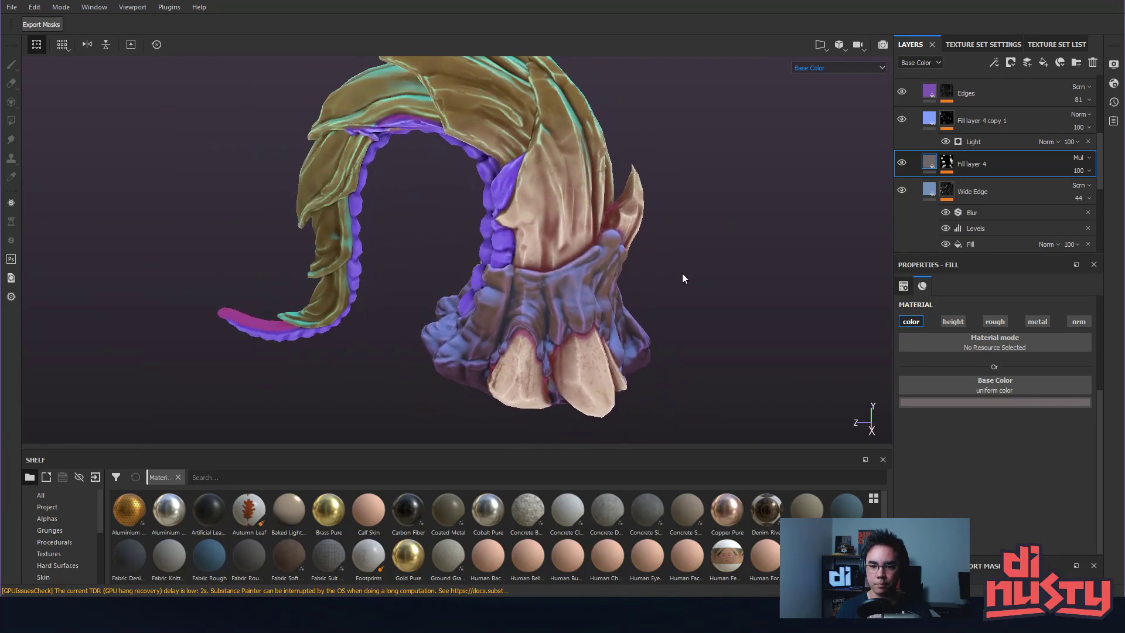
alt+middle_drag(678, 273, 682, 170)
mouse_move(520, 259)
alt+mouse_down()
mouse_move(780, 278)
mouse_move(510, 252)
alt+mouse_up()
alt+middle_drag(511, 251, 602, 286)
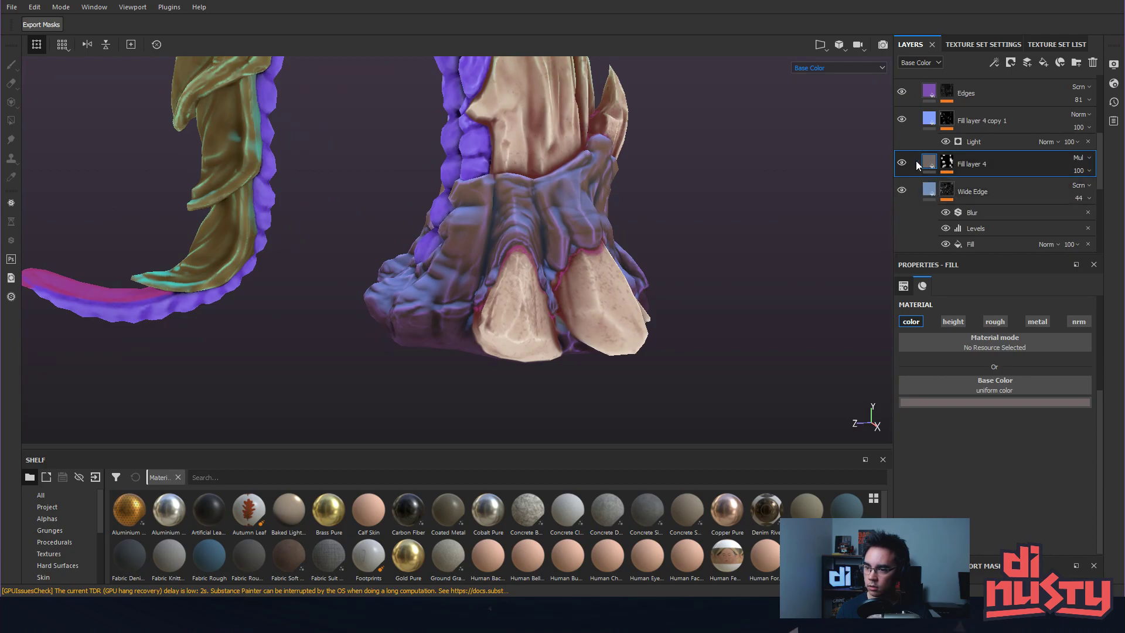
Check the Flesh and Shell folders in the layer stack and collapse the Base folder.
scroll(919, 163, up, 5)
click(914, 144)
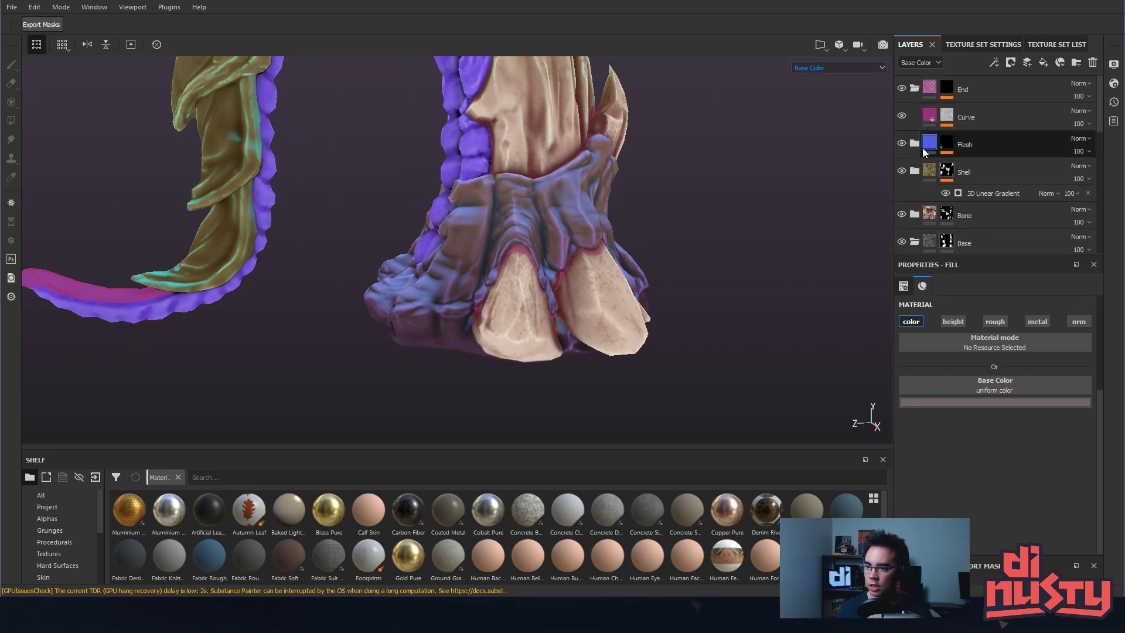
click(914, 144)
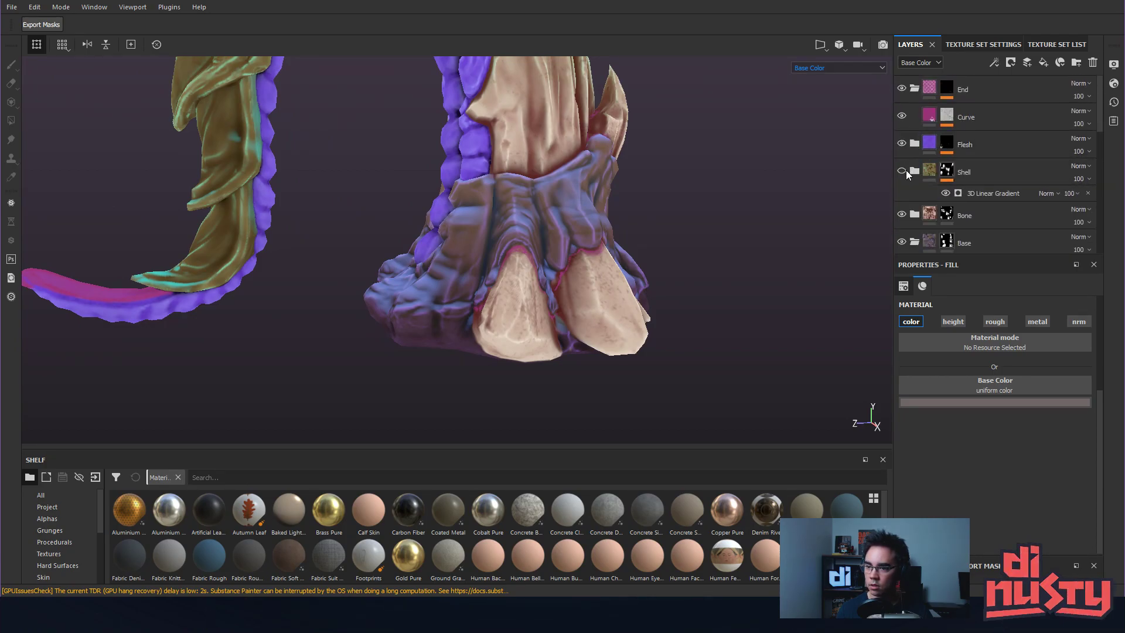
click(914, 171)
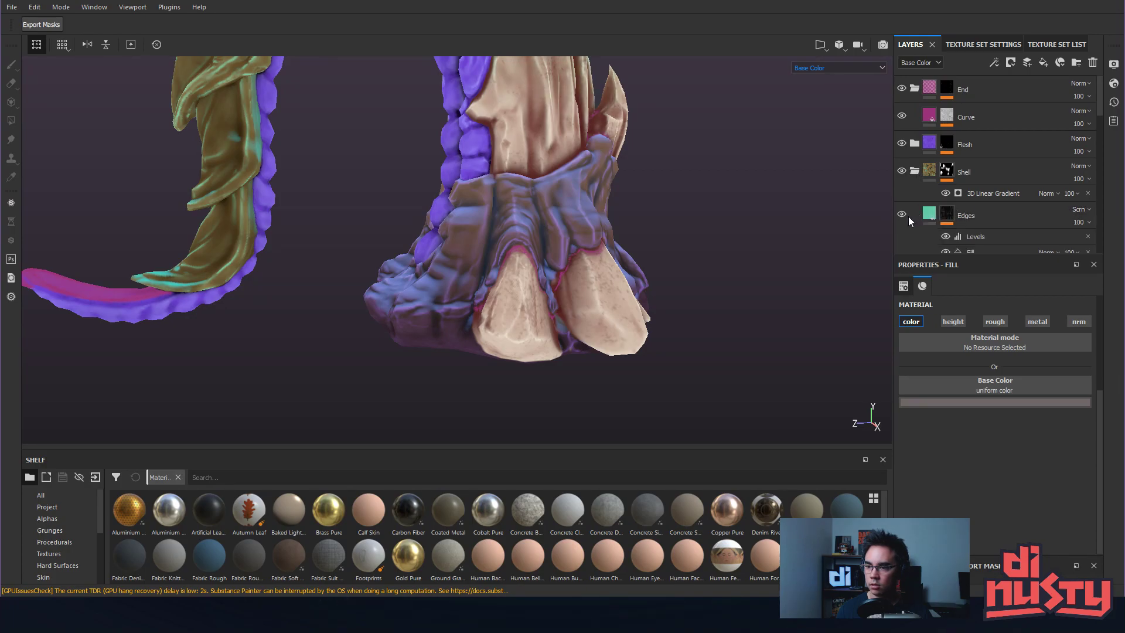
click(915, 173)
scroll(917, 187, down, 1)
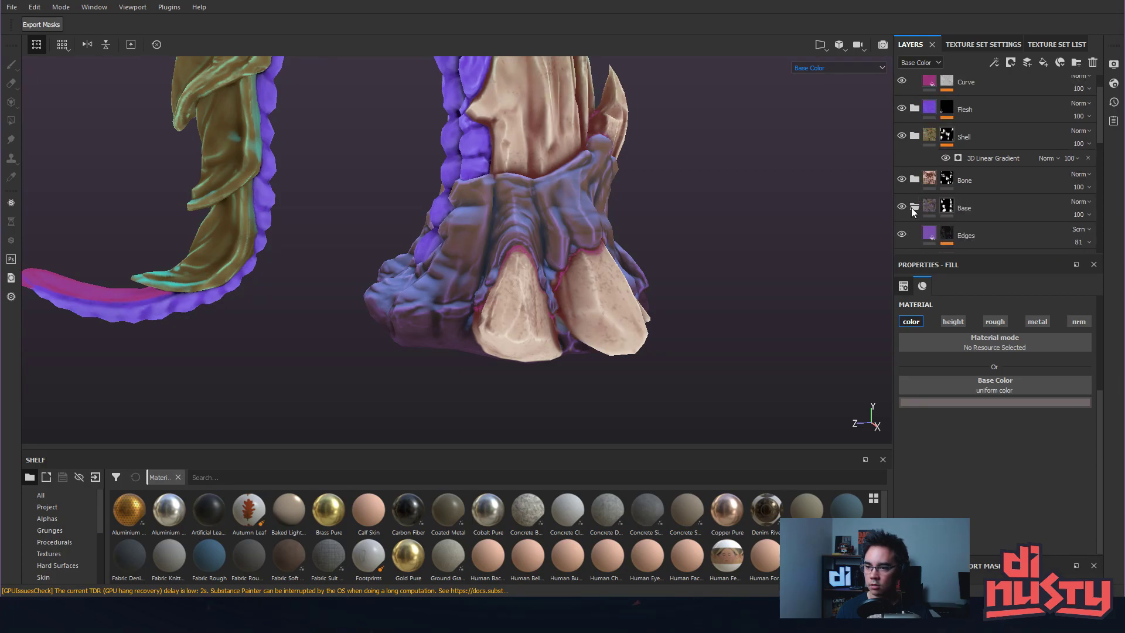
scroll(946, 212, down, 1)
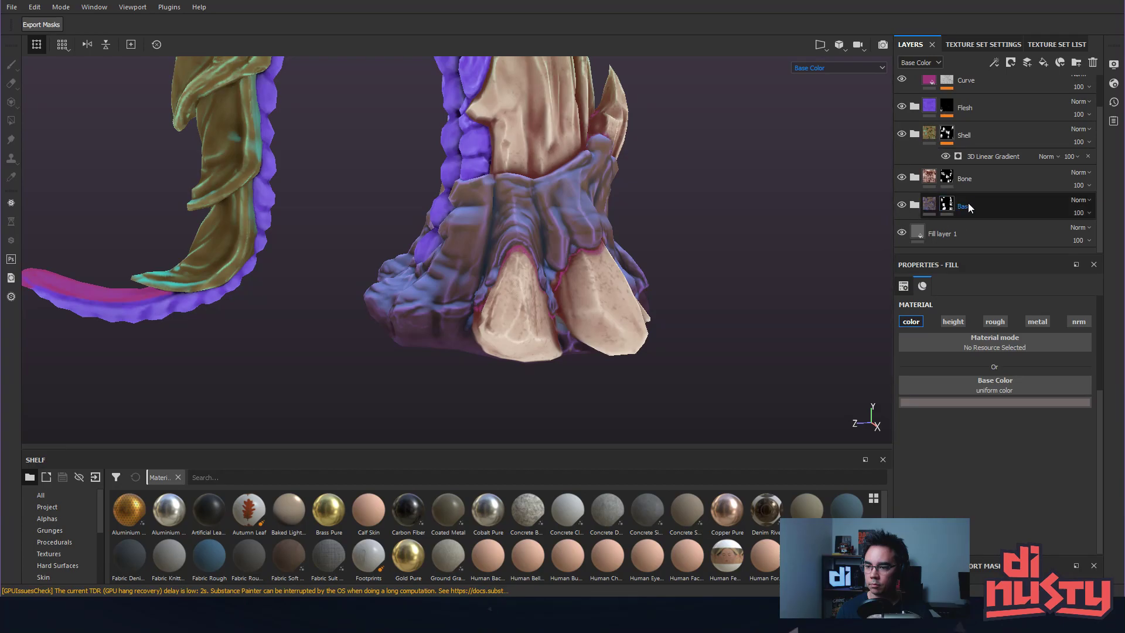
Hide and show the Bone folder to compare the model with and without it, leave it visible, and expand it.
click(904, 177)
click(903, 177)
click(903, 178)
click(903, 177)
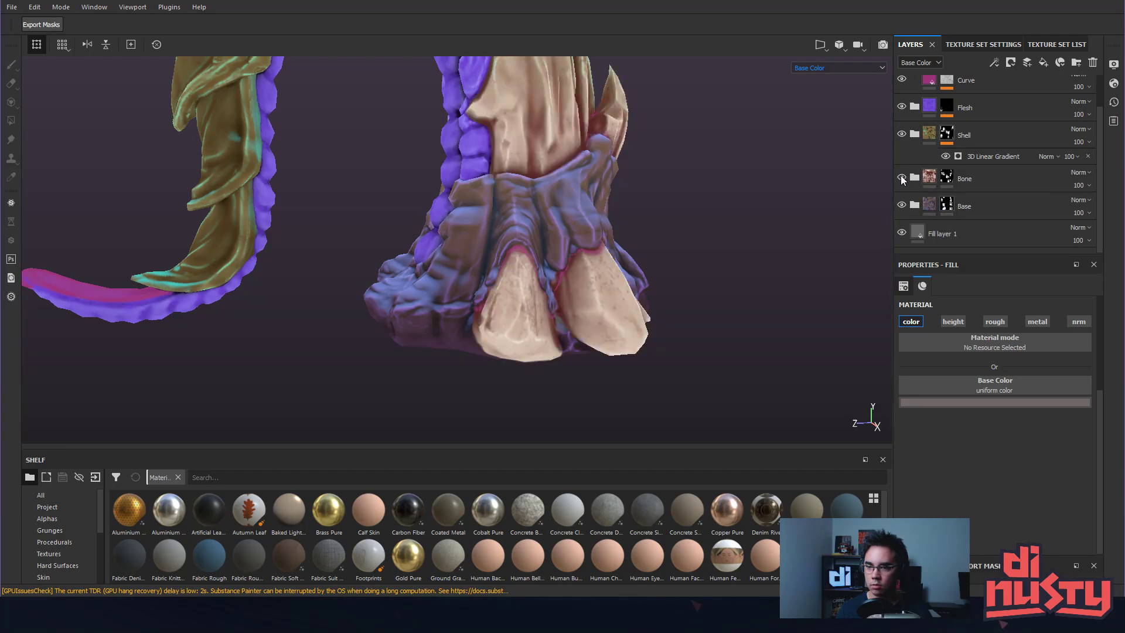
click(915, 179)
scroll(951, 194, down, 1)
click(1017, 174)
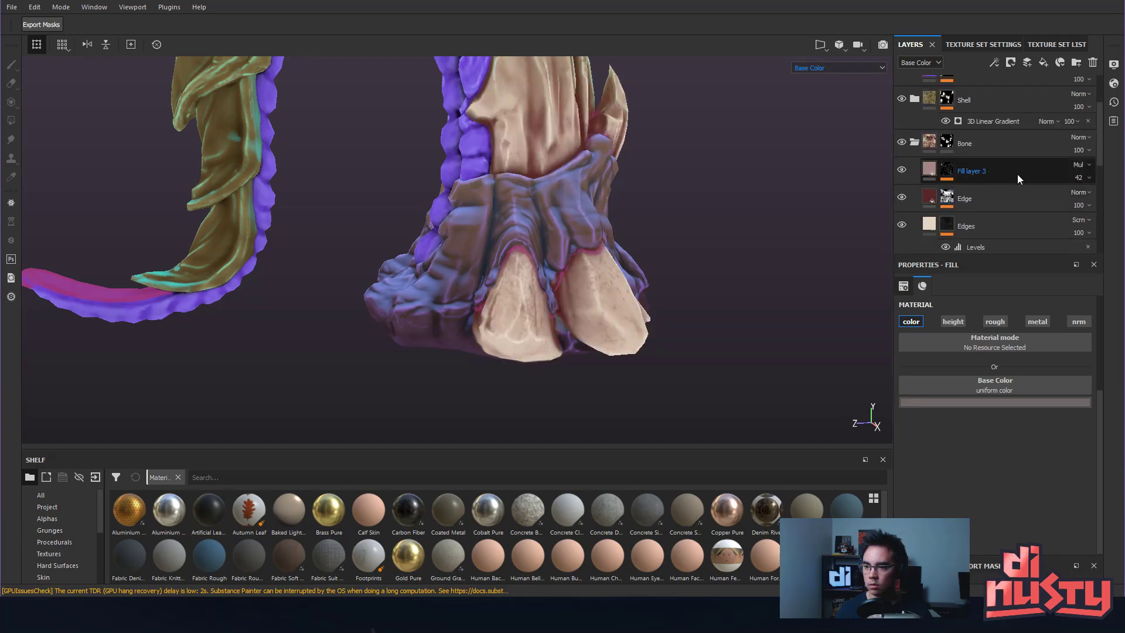
Repeatedly hide and show Fill layer 3 in the Bone folder to compare the bone with and without spots.
click(902, 171)
click(902, 170)
click(902, 170)
click(902, 171)
click(903, 169)
Check the Sharpen, Levels and BnW Spots 1 effects on Fill layer 3's mask and leave the layer hidden.
click(947, 169)
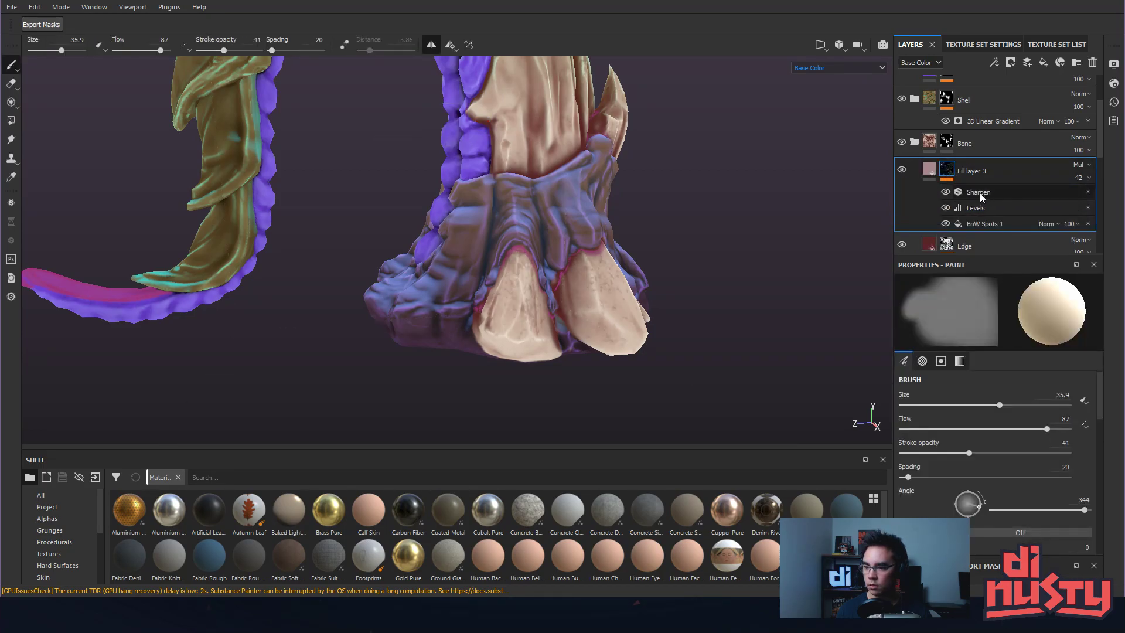
click(945, 192)
click(931, 170)
Examine the bone, shell and base colors from several angles with Fill layer 3 hidden.
alt+drag(800, 207, 739, 198)
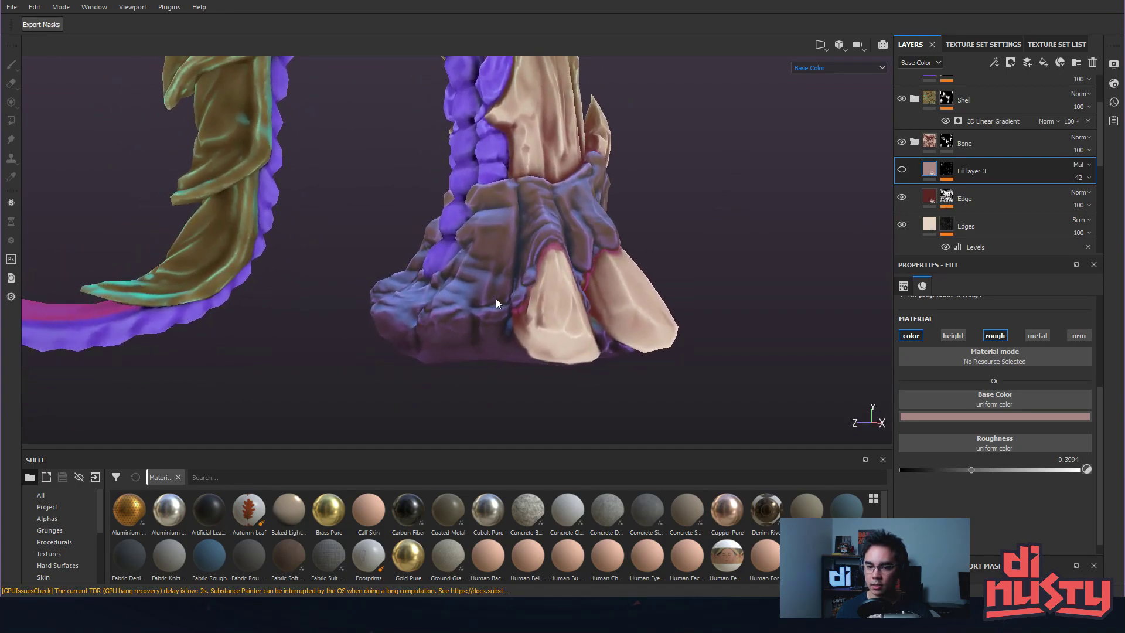
alt+middle_drag(492, 303, 489, 322)
alt+middle_drag(585, 214, 579, 236)
scroll(953, 135, up, 1)
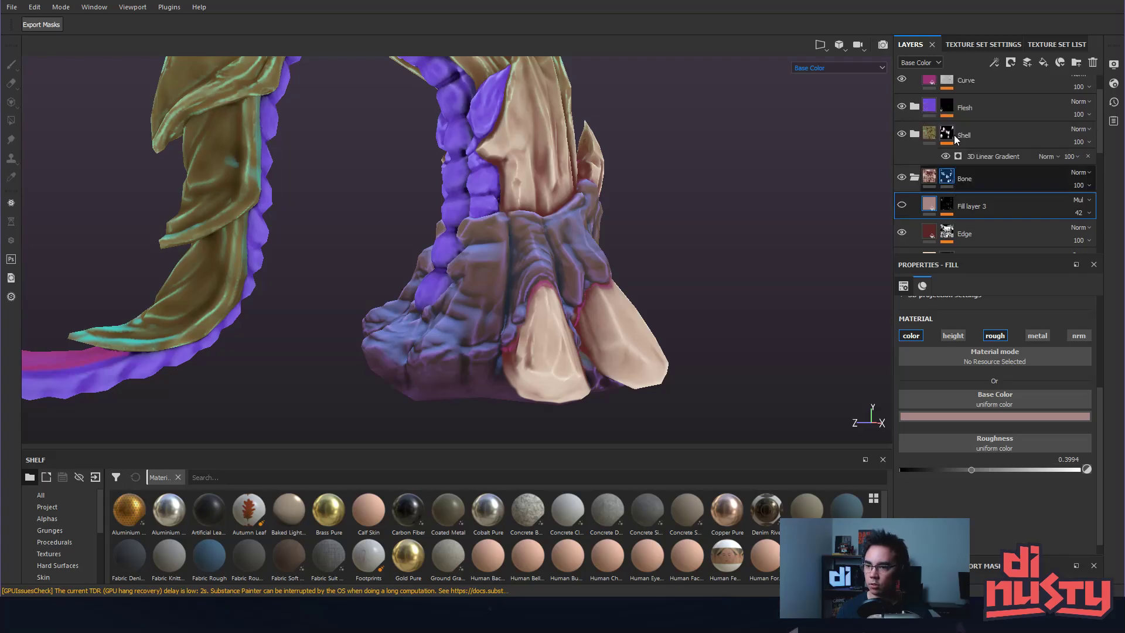
mouse_move(955, 138)
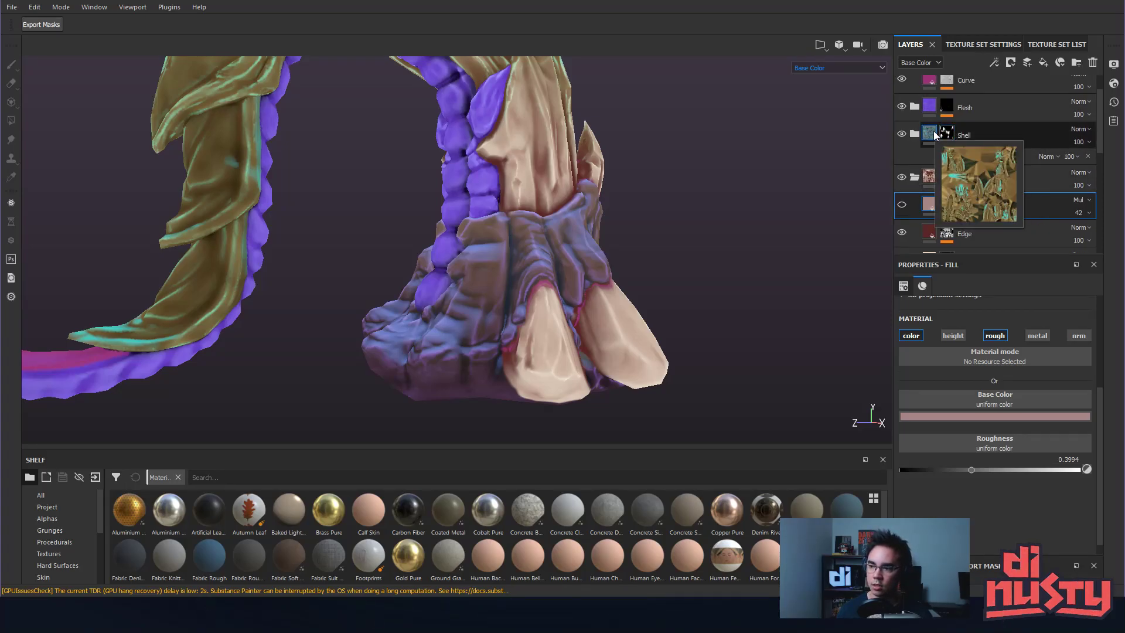
alt+middle_drag(690, 195, 696, 237)
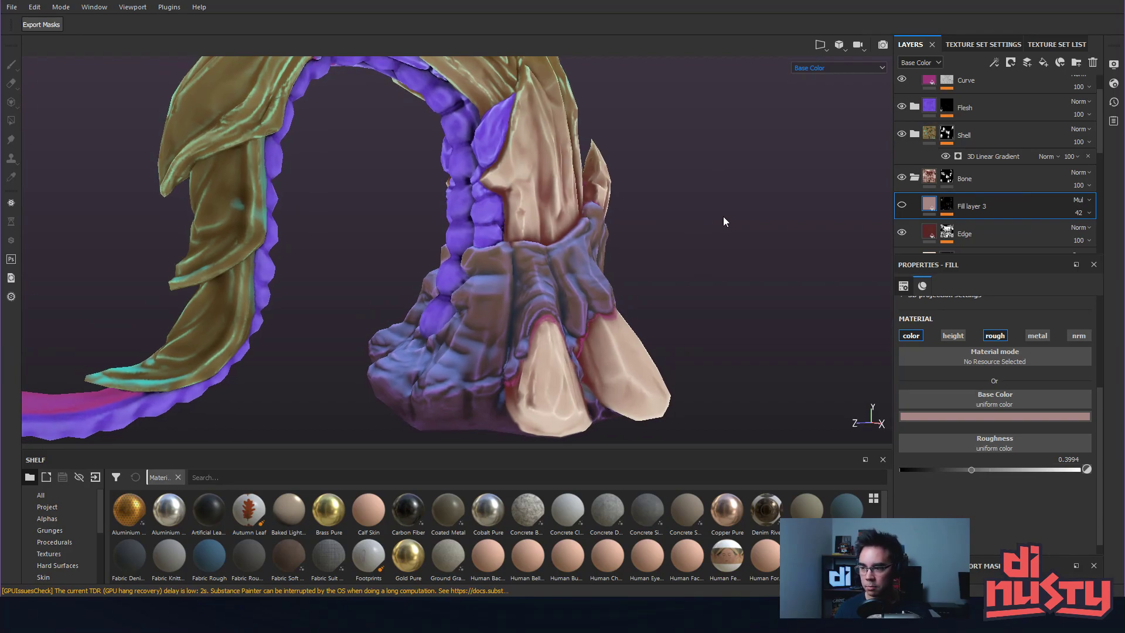
alt+drag(680, 244, 687, 250)
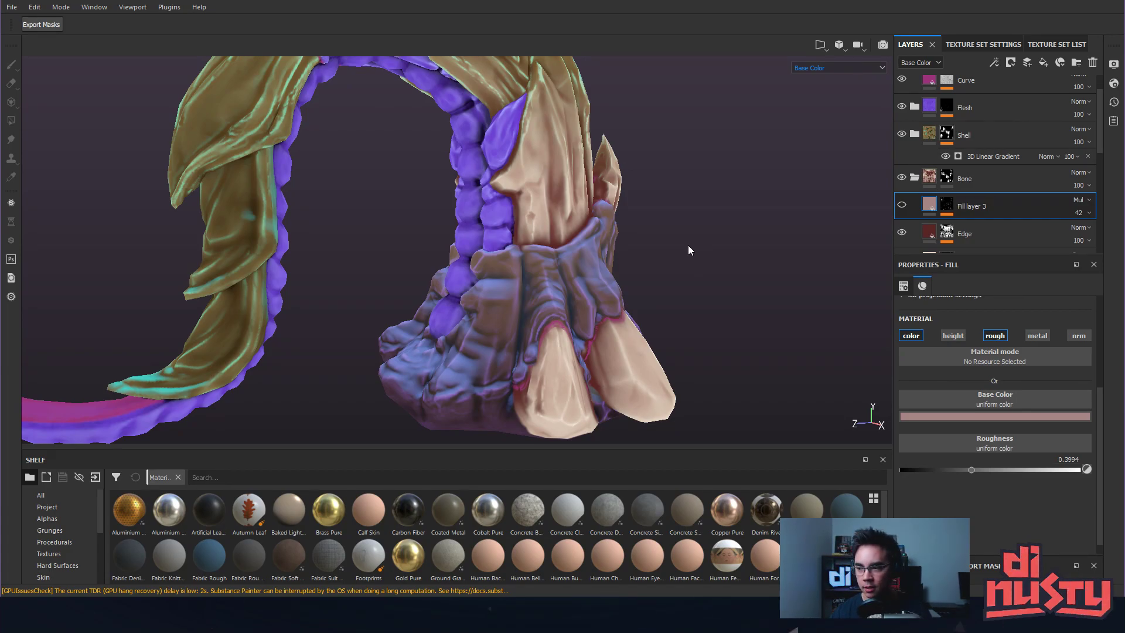
alt+drag(527, 262, 592, 283)
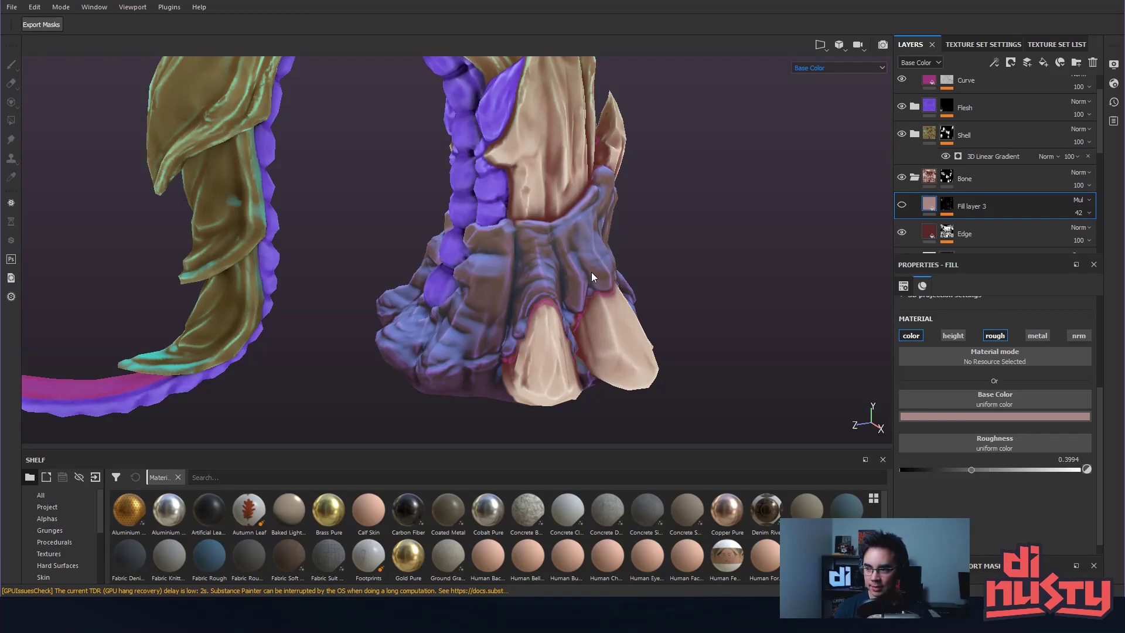
alt+middle_drag(592, 275, 626, 250)
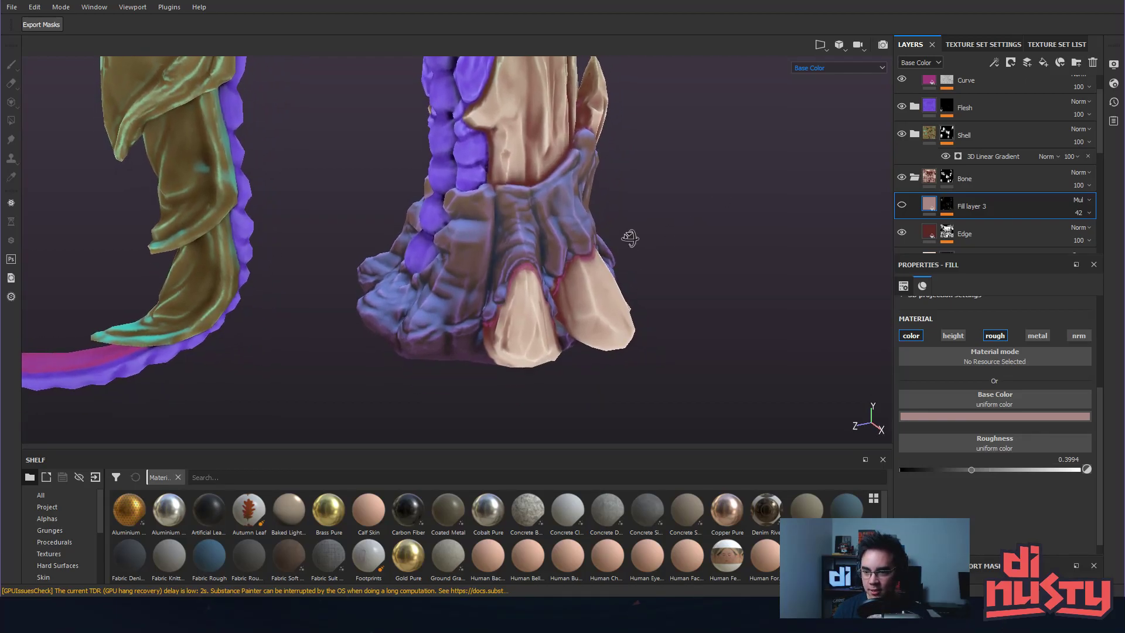
scroll(627, 240, up, 3)
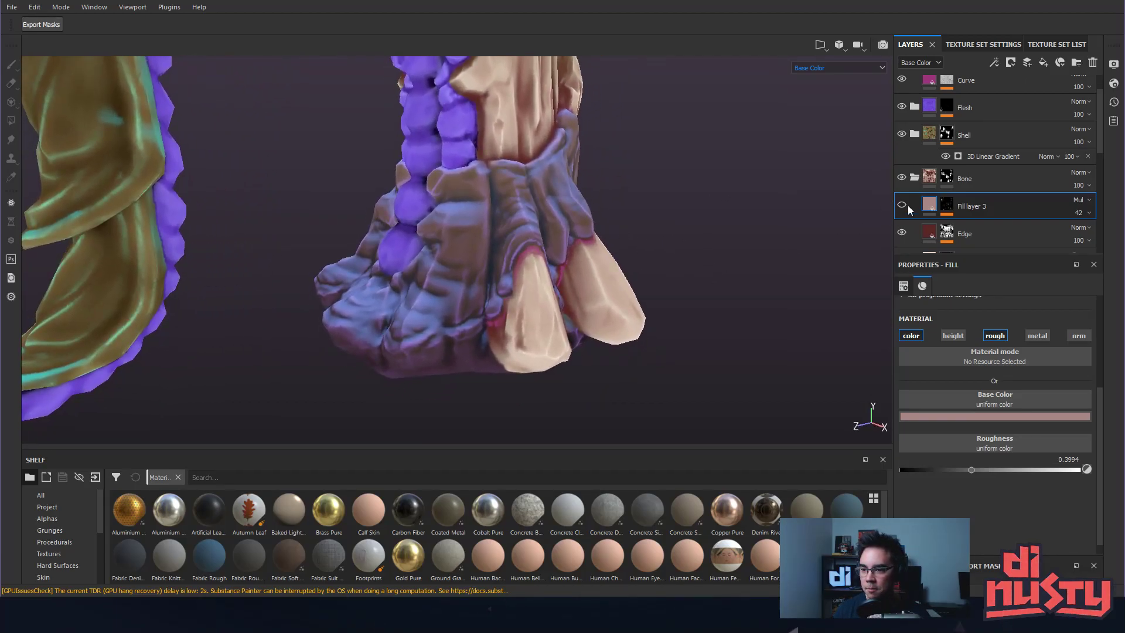
Repeatedly hide and show the Edge layer in the Bone folder to compare the dark red creases around the bone.
scroll(911, 222, down, 1)
click(902, 196)
click(902, 196)
click(903, 196)
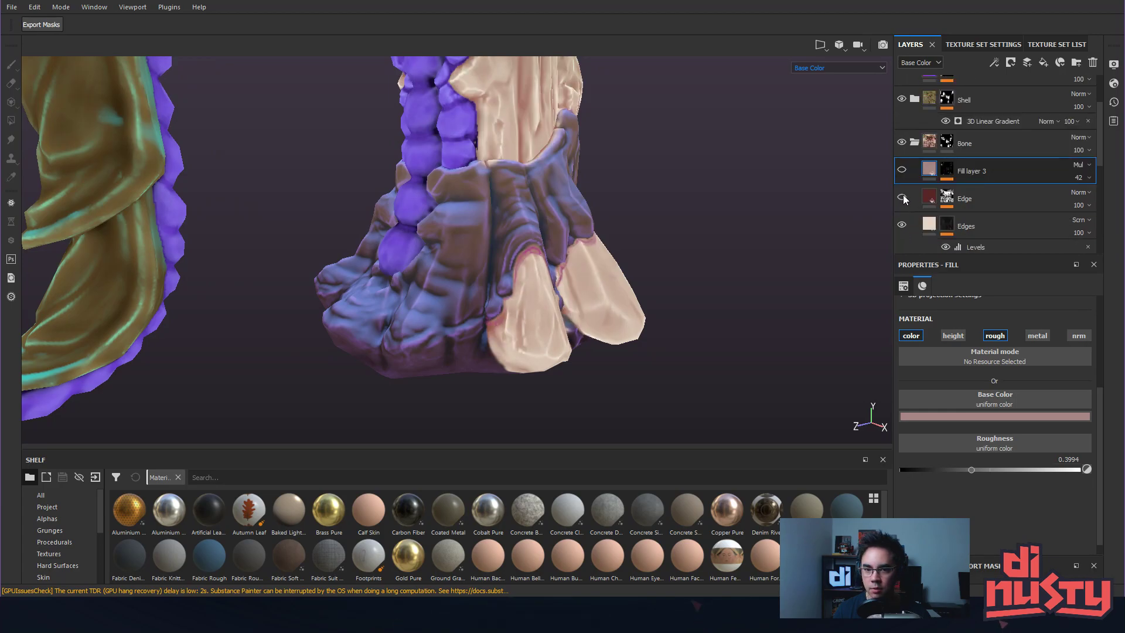
click(902, 196)
click(903, 196)
click(902, 196)
Select the Edge layer and inspect the ambient occlusion Fill in its mask.
click(969, 201)
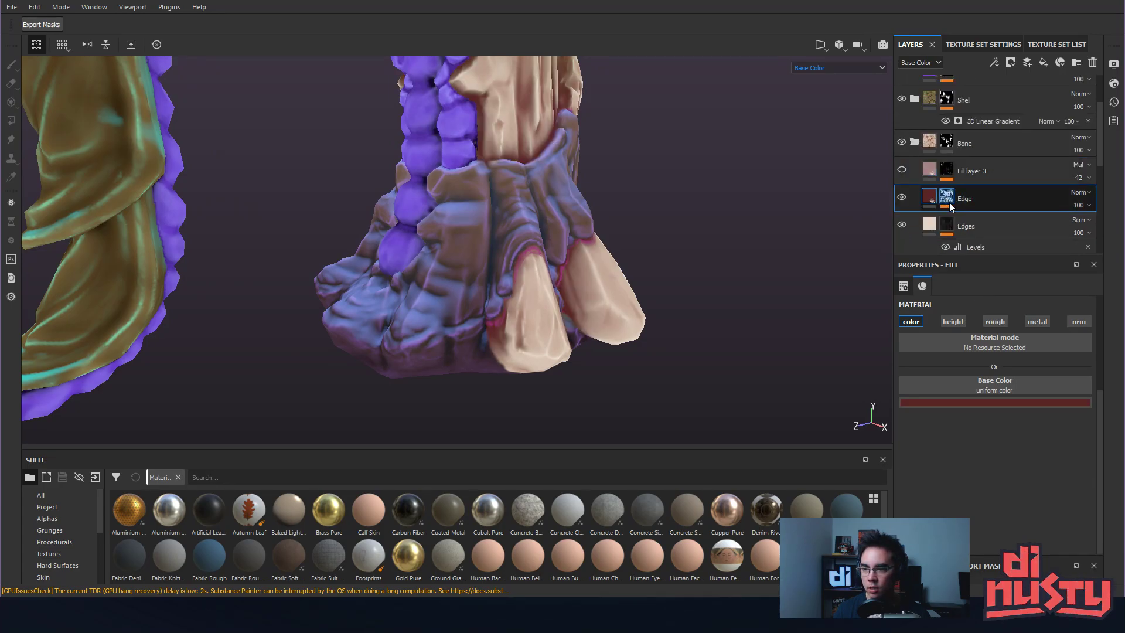
click(949, 200)
scroll(966, 229, down, 1)
click(984, 216)
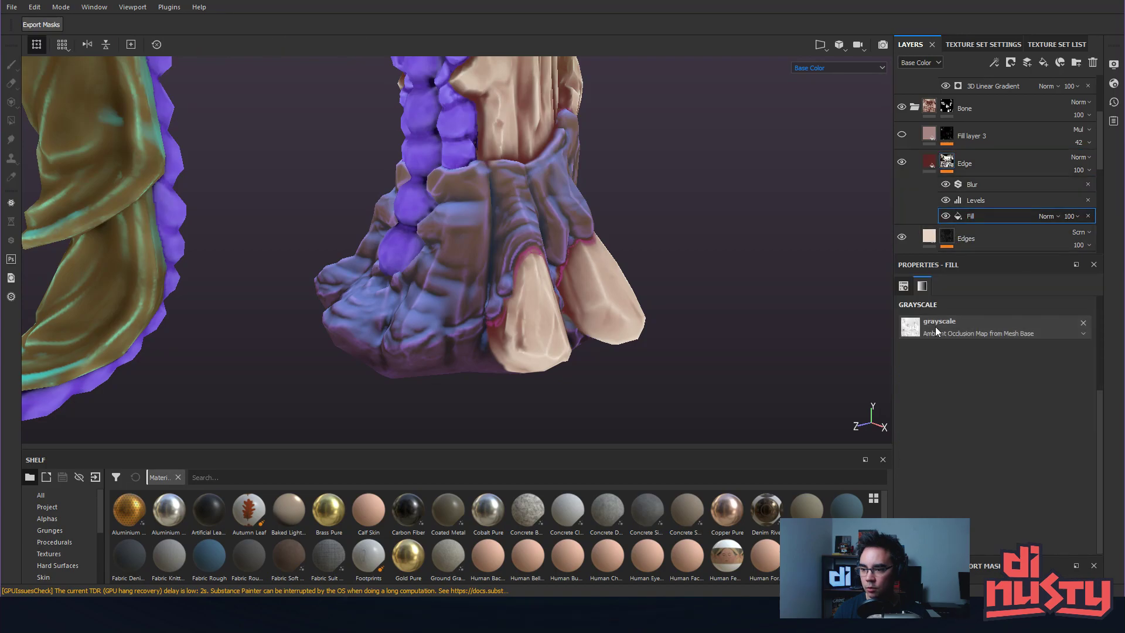
Examine the Edge layer's mask on the model and return to its material in the Base Color display.
click(947, 162)
mouse_move(732, 170)
alt+mouse_down()
mouse_move(650, 188)
mouse_move(632, 181)
mouse_move(675, 138)
mouse_move(668, 148)
mouse_move(708, 163)
alt+mouse_up()
alt+middle_drag(709, 164, 699, 143)
click(930, 163)
alt+drag(857, 192, 698, 230)
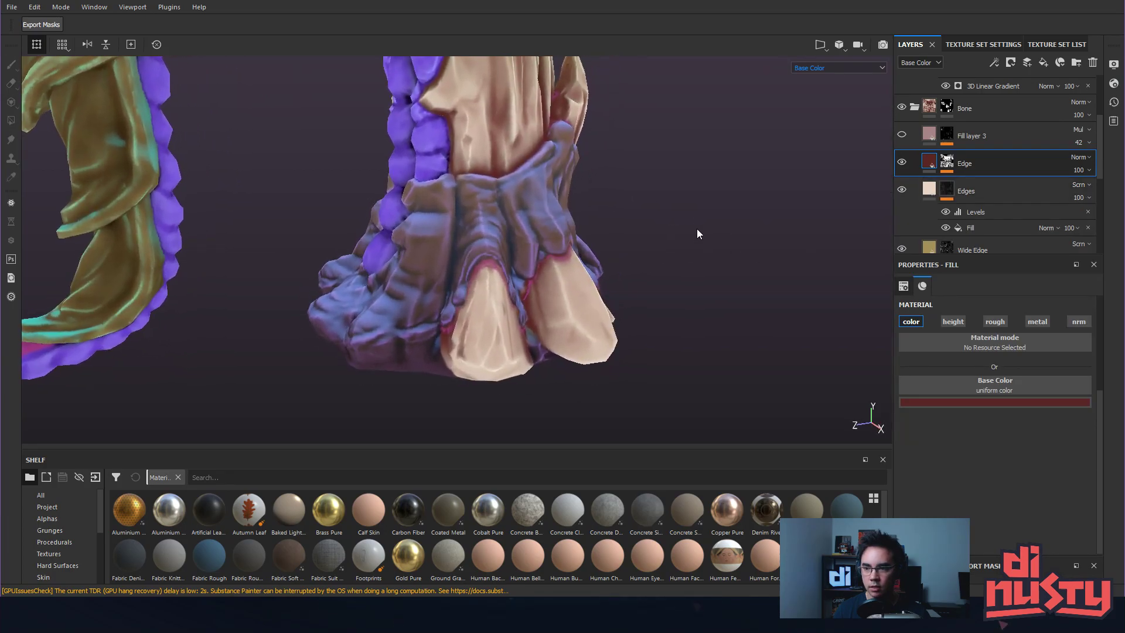
Set the texture set size to 512 and check the recomputed textures on the base.
click(978, 44)
click(1039, 44)
click(967, 44)
click(943, 65)
click(934, 89)
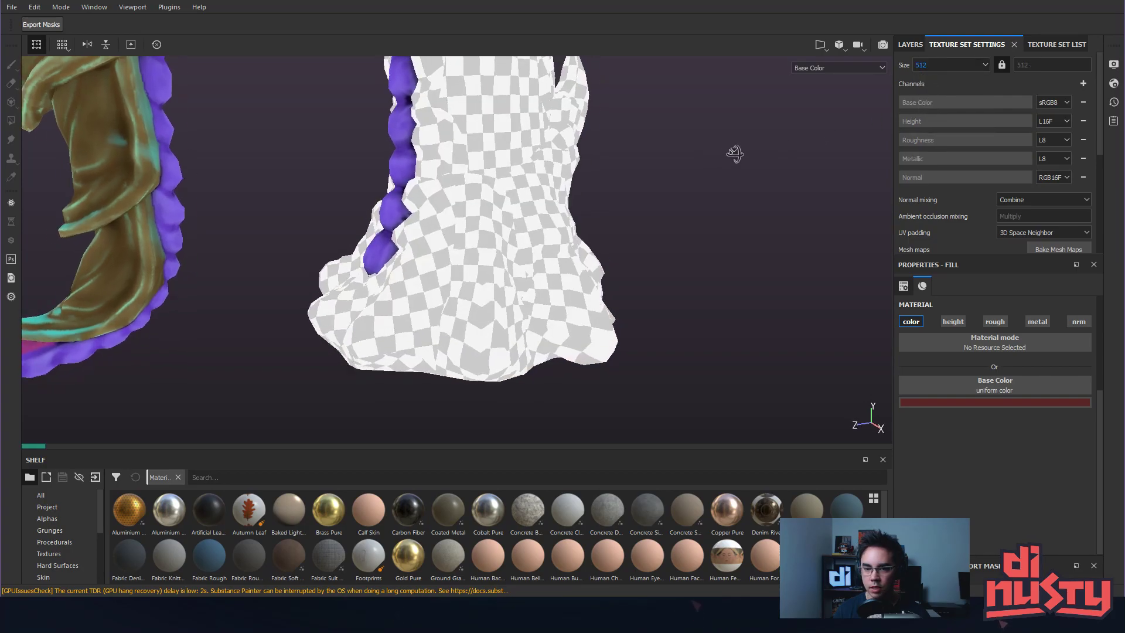
alt+drag(705, 170, 842, 213)
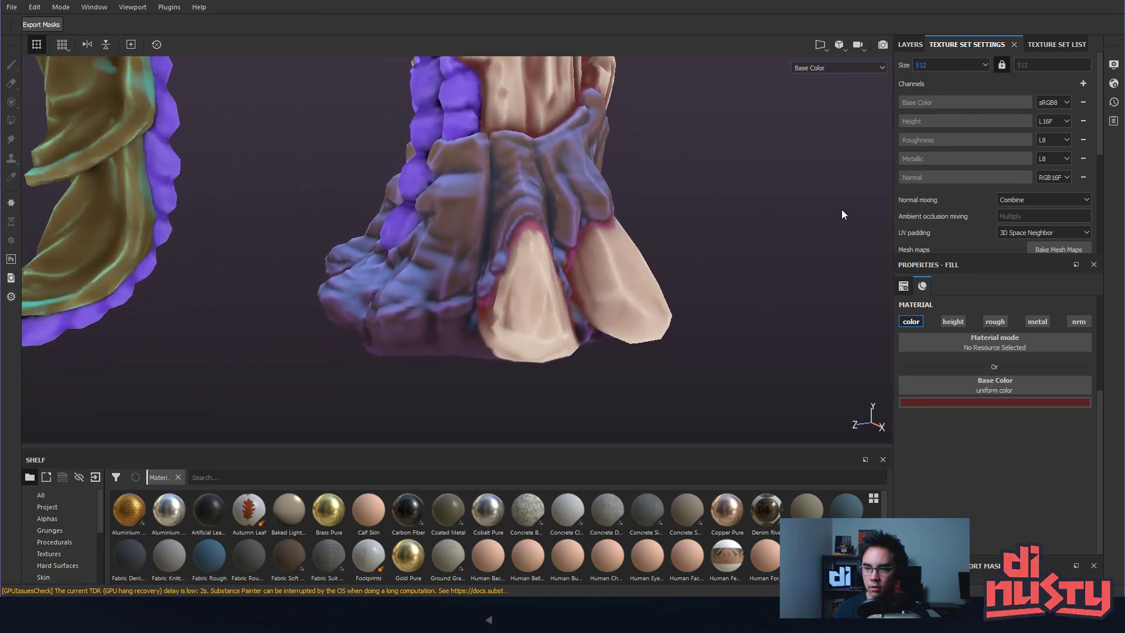
Return to the layer stack and compare the 512 texture with and without the Edge layer, leaving the layer visible.
click(910, 45)
click(902, 164)
click(902, 164)
click(901, 164)
click(901, 164)
click(901, 162)
click(901, 162)
alt+drag(732, 220, 726, 185)
alt+drag(495, 172, 686, 158)
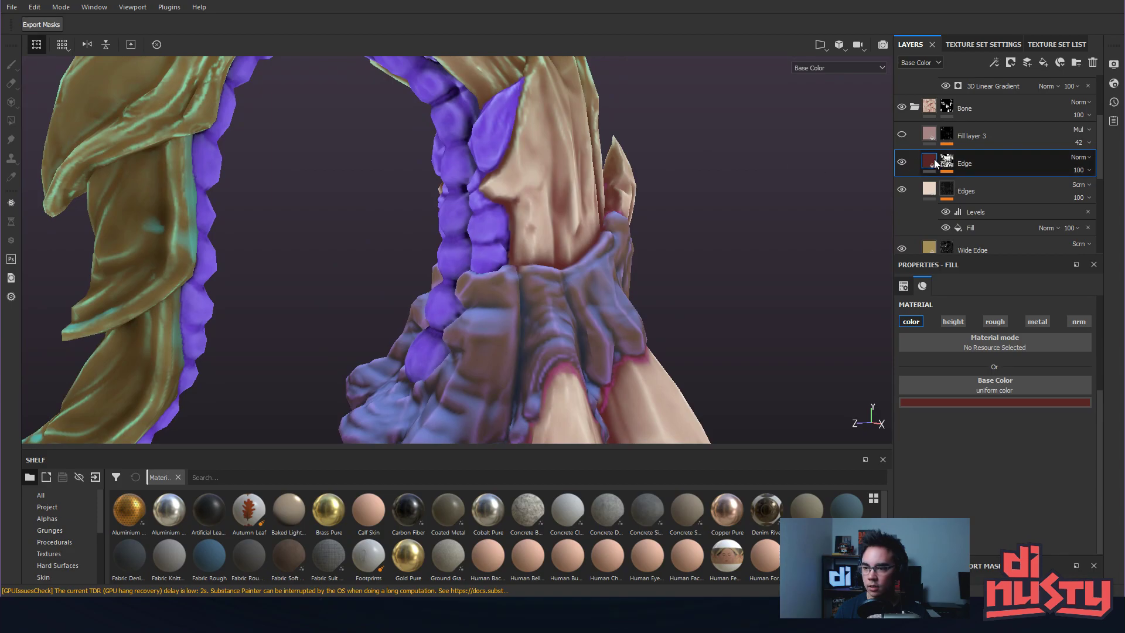
Set the Blur Intensity on the Edge layer's mask to 2.04.
click(947, 162)
click(976, 179)
mouse_move(918, 367)
mouse_down()
mouse_move(946, 365)
mouse_move(933, 367)
mouse_up()
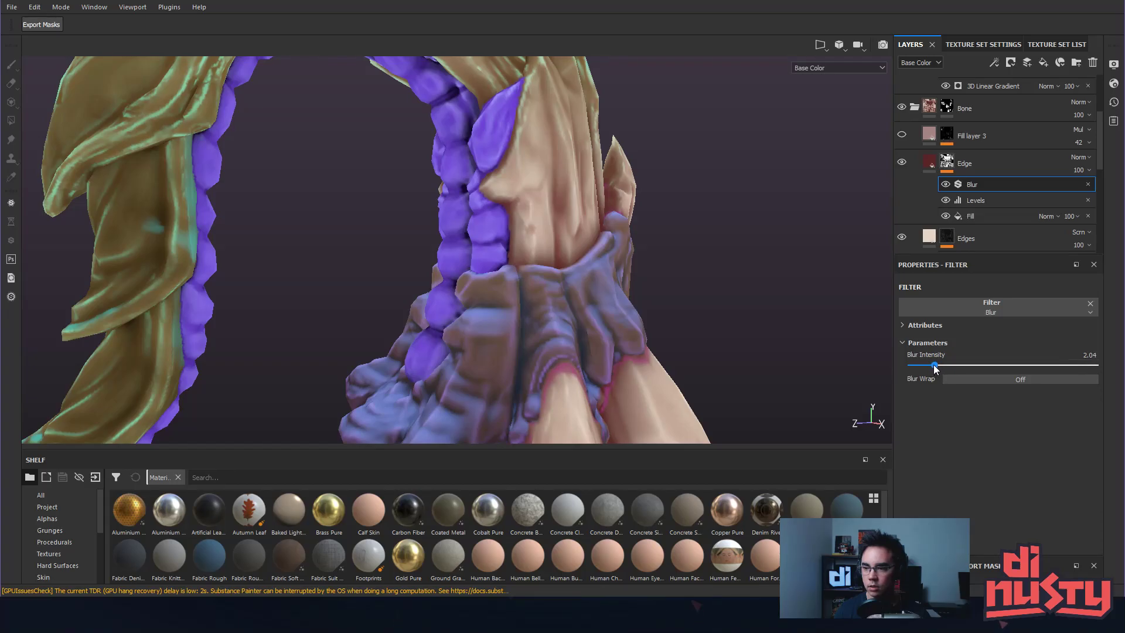
Set the midtone of the Levels effect on the Edge layer's mask to about 11.4 and check the creases on the bone.
click(997, 201)
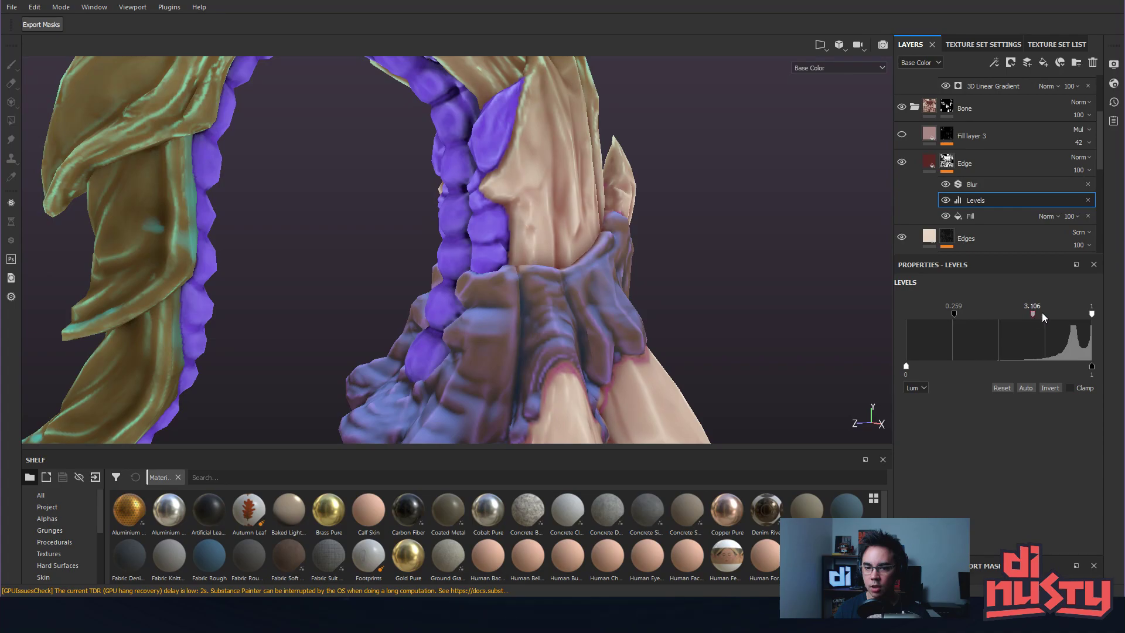
drag(1051, 315, 1074, 323)
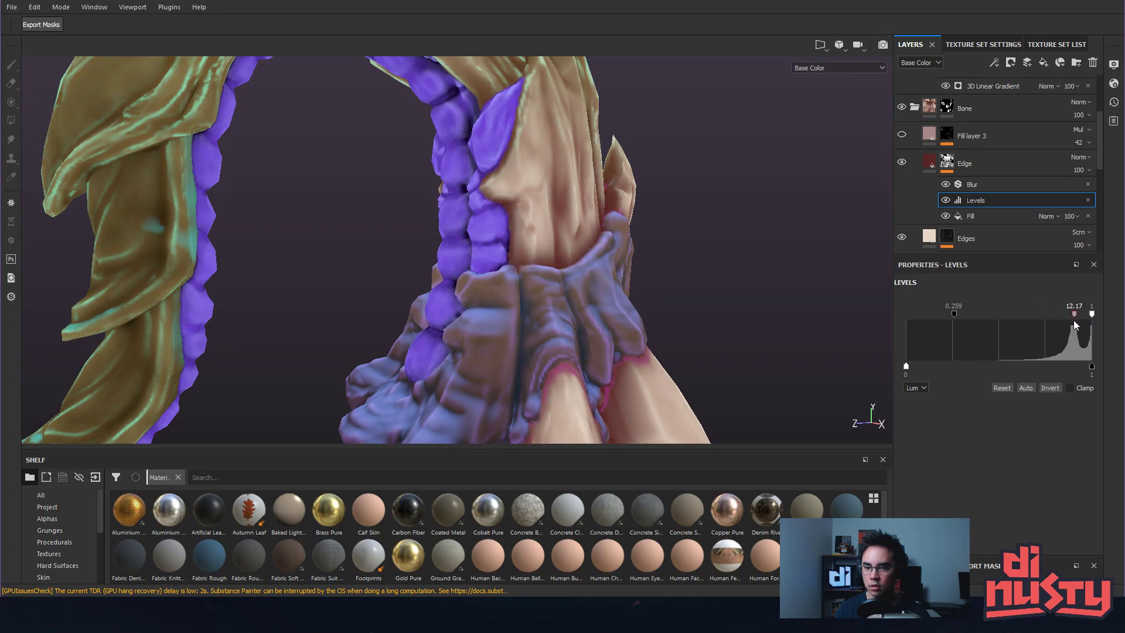
alt+drag(849, 306, 697, 267)
alt+right_drag(697, 267, 495, 239)
alt+drag(629, 223, 665, 225)
scroll(473, 184, up, 5)
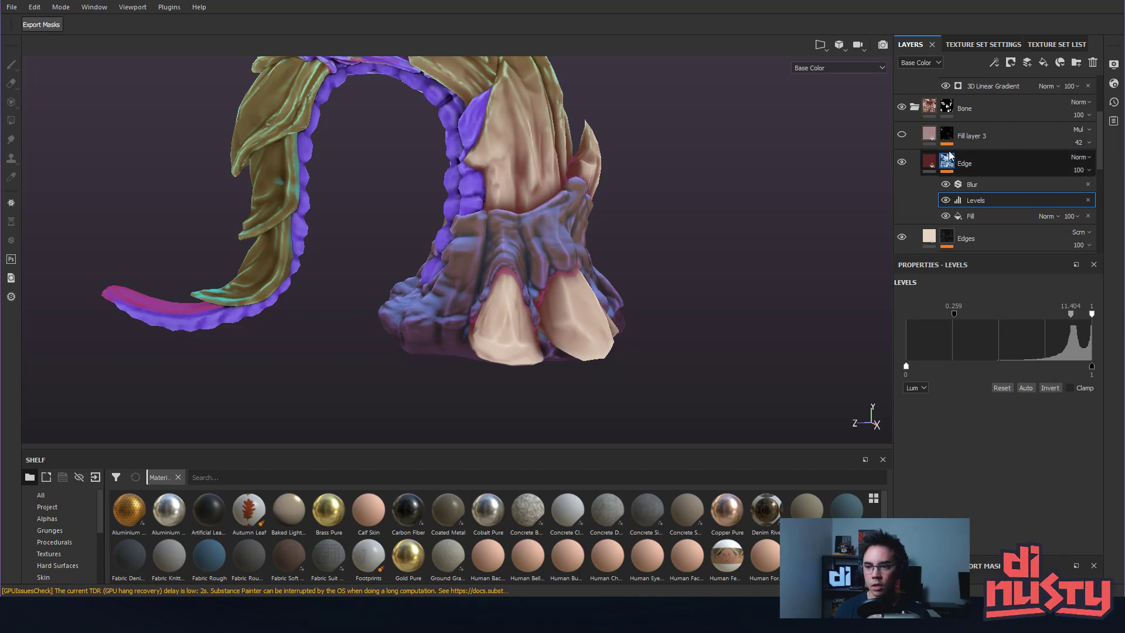
Enable the roughness channel on the Edge layer and lower its roughness to about 0.03.
click(931, 164)
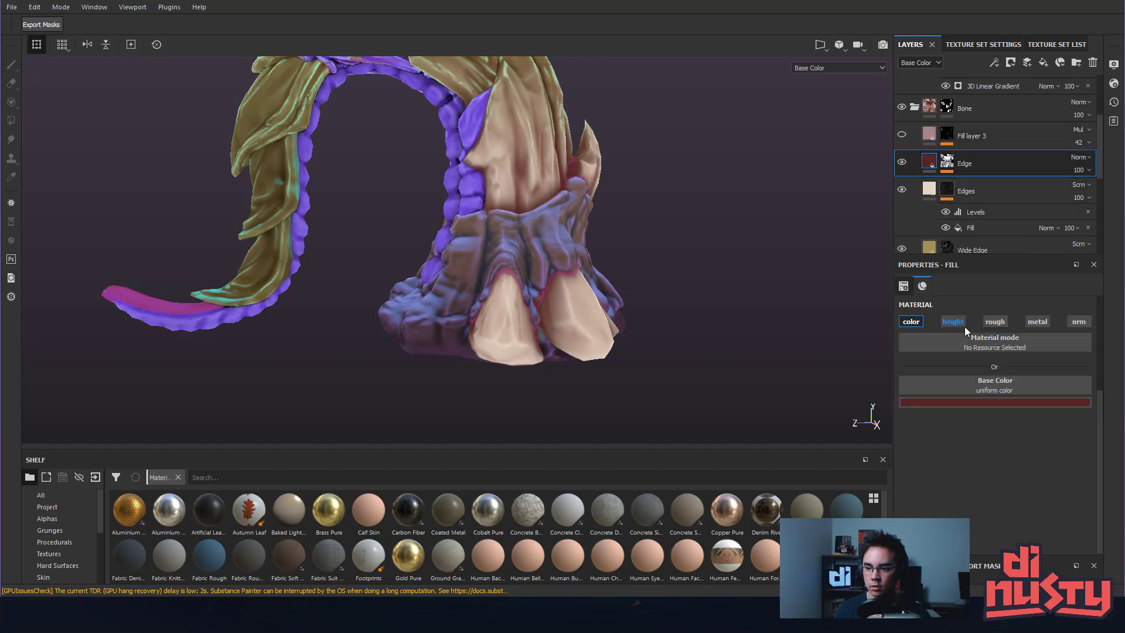
click(996, 322)
drag(926, 459, 905, 458)
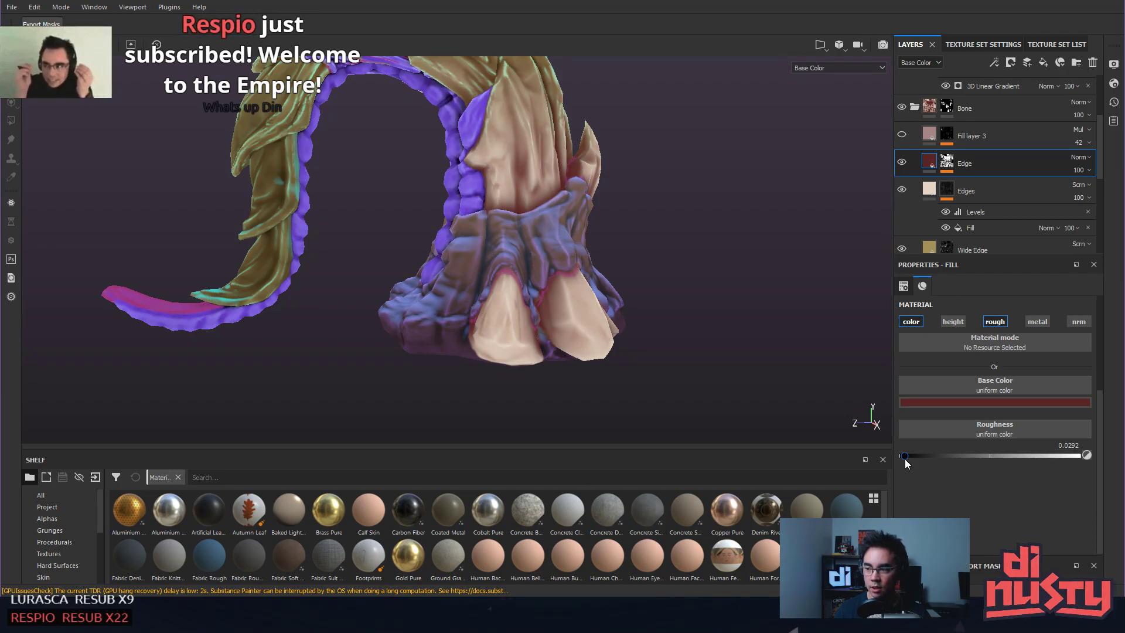
Set the Edge layer's roughness to 0.01, and disable the layer's roughness channel.
drag(904, 459, 905, 457)
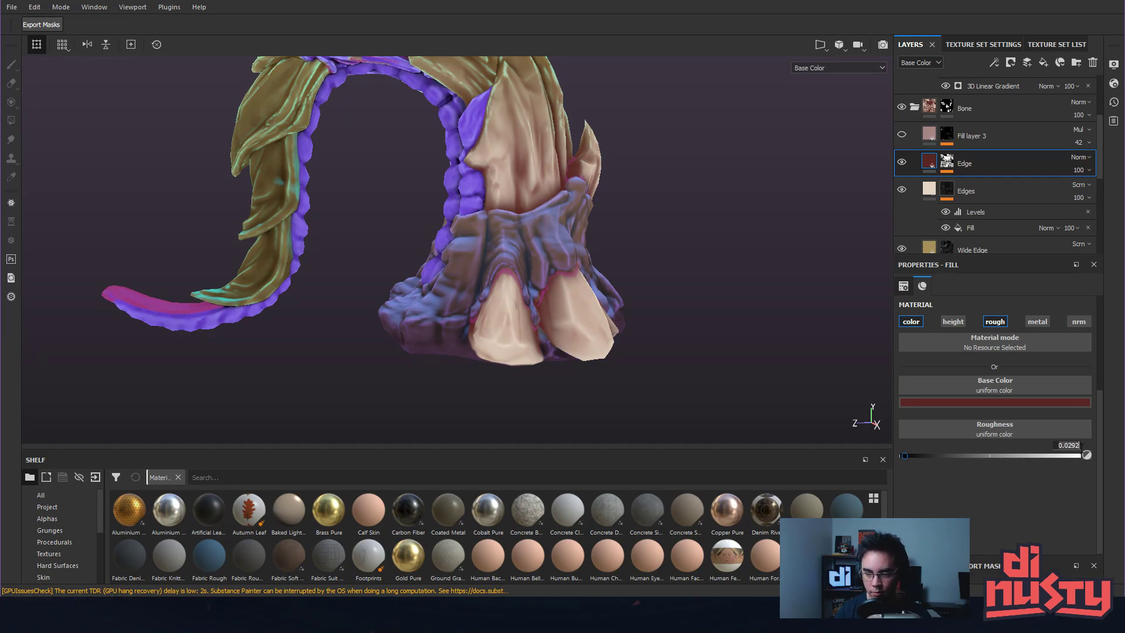
text(0)
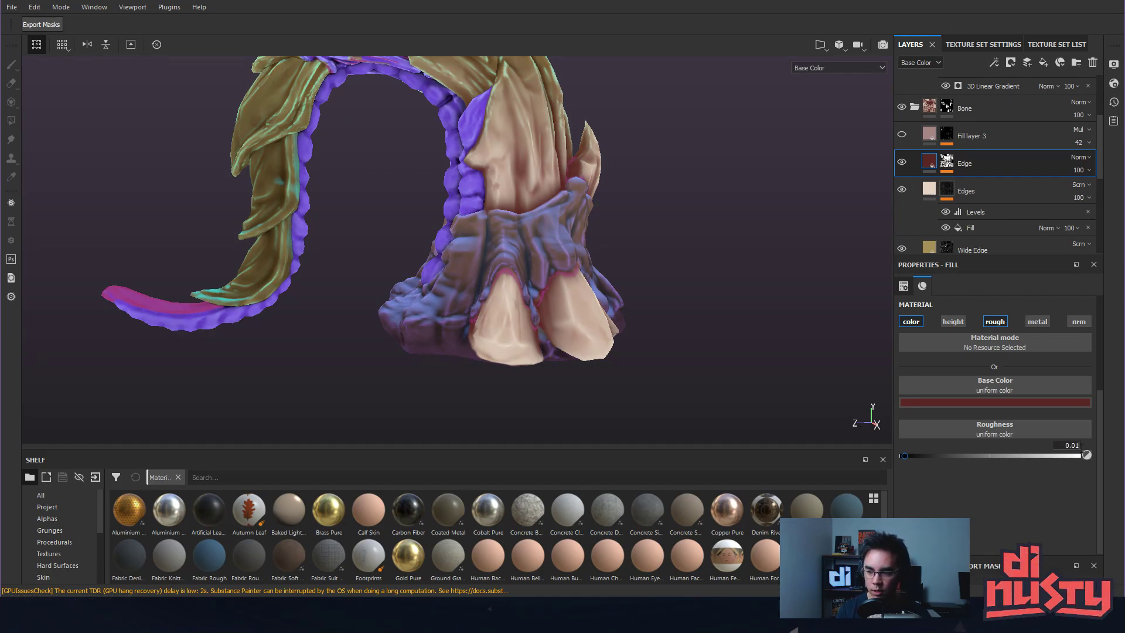
alt+drag(676, 298, 670, 294)
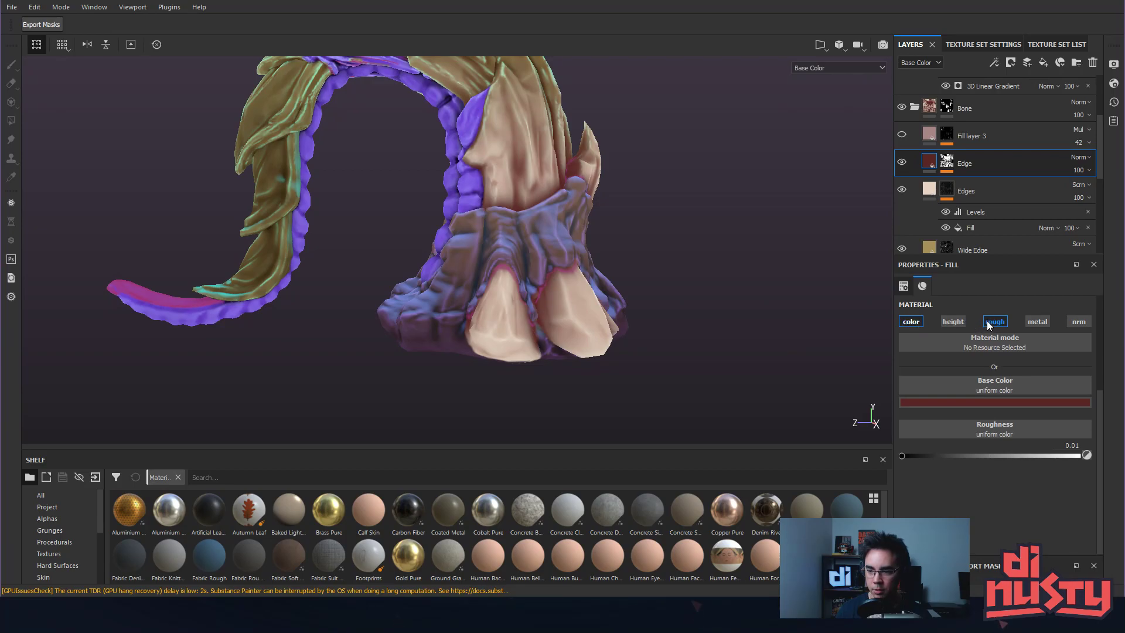
click(989, 325)
mouse_move(675, 247)
alt+mouse_down()
mouse_move(645, 316)
mouse_move(674, 284)
mouse_move(739, 262)
mouse_move(653, 284)
mouse_move(635, 304)
mouse_move(723, 322)
mouse_move(703, 304)
mouse_move(668, 283)
mouse_move(662, 315)
mouse_move(720, 371)
mouse_move(554, 182)
alt+mouse_up()
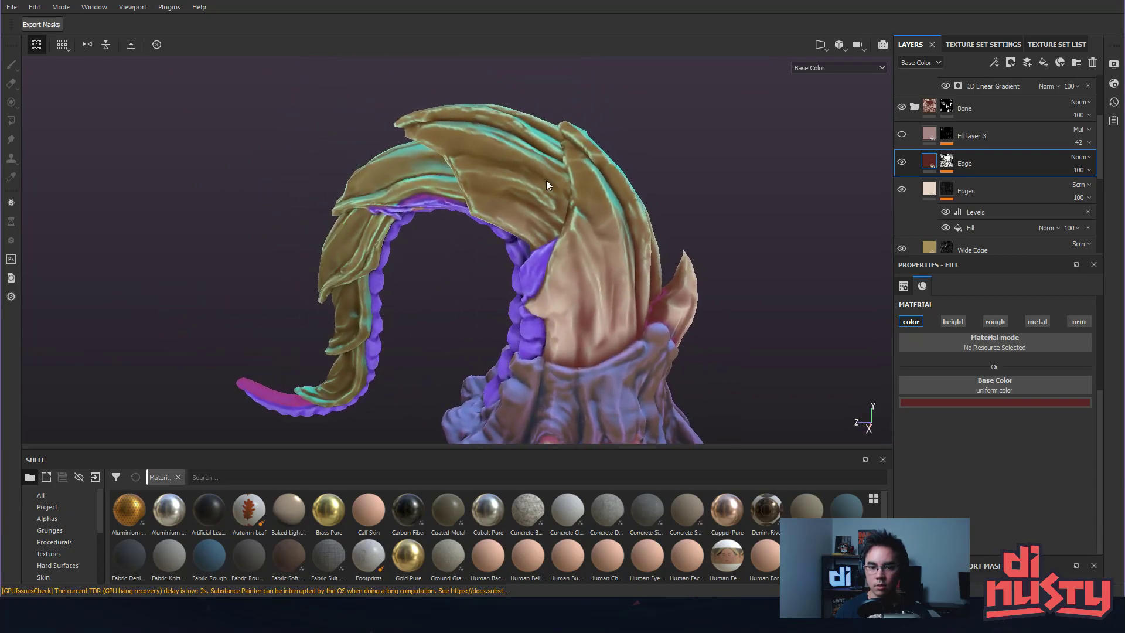
Compare the creature's horn with and without the Shell folder, leaving the folder hidden.
alt+middle_drag(553, 182, 605, 146)
alt+drag(615, 175, 581, 124)
scroll(940, 139, up, 2)
scroll(941, 139, up, 1)
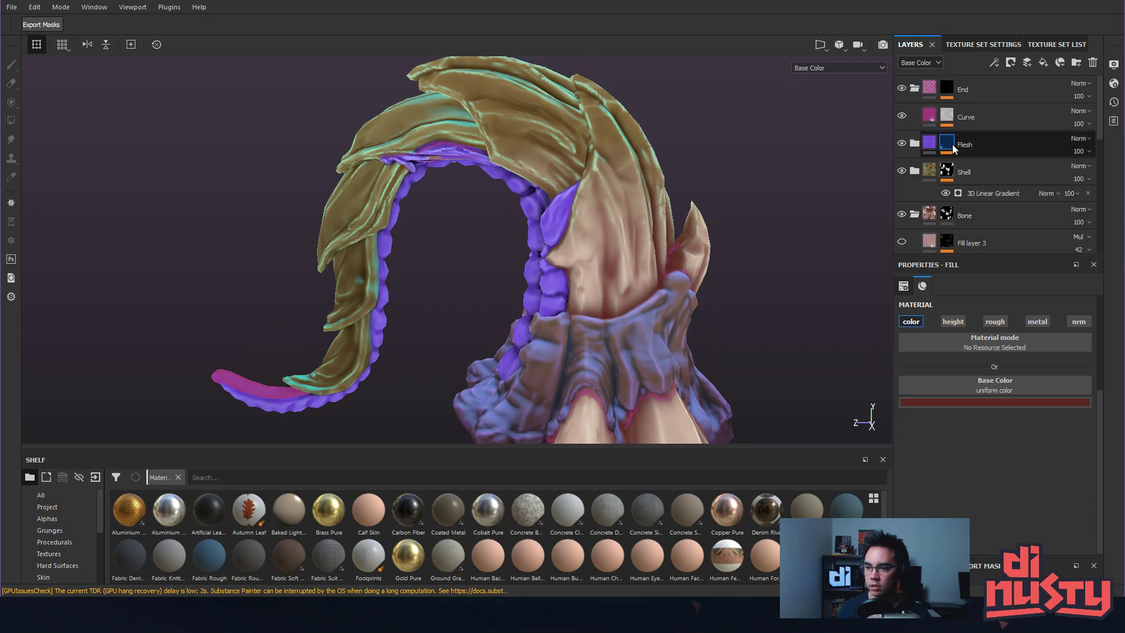
click(900, 170)
click(900, 170)
click(900, 170)
click(901, 170)
click(901, 169)
alt+middle_drag(753, 205, 769, 208)
alt+drag(769, 212, 892, 199)
Compare the model with and without the Bone folder and inspect the folder's mask on its own.
click(948, 215)
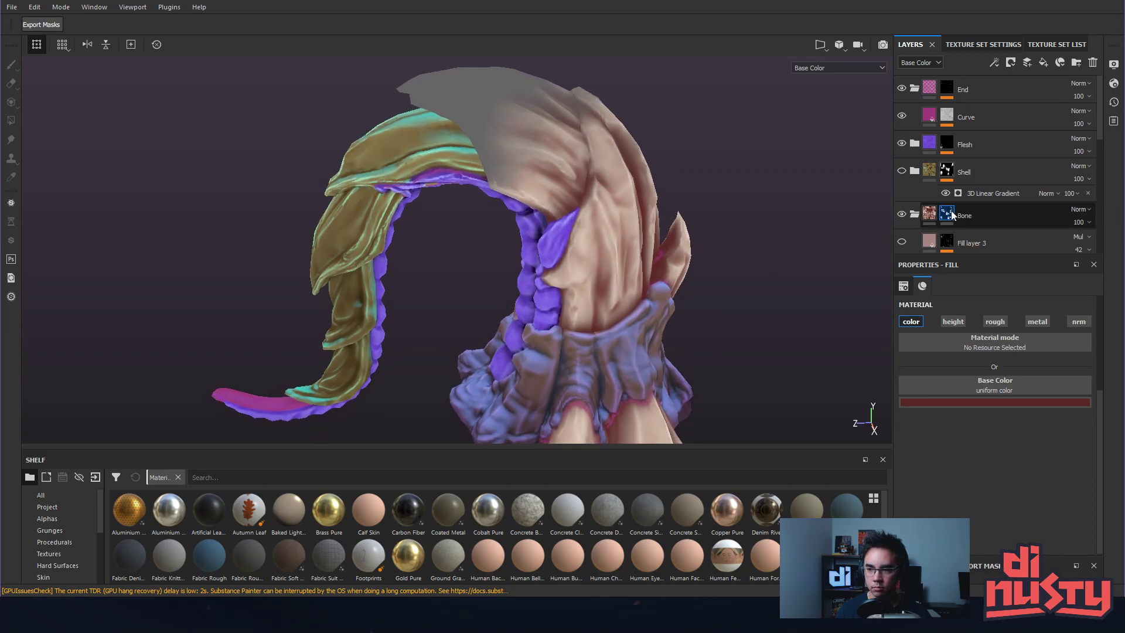
click(929, 215)
click(901, 215)
click(901, 214)
click(947, 215)
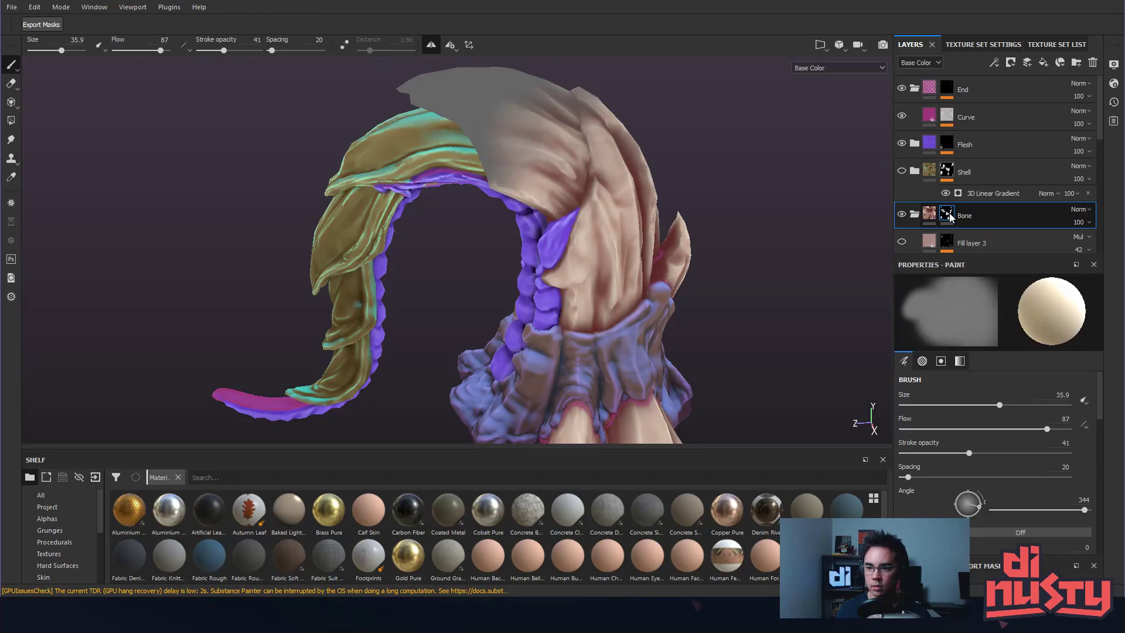
scroll(958, 182, down, 2)
alt+click(954, 147)
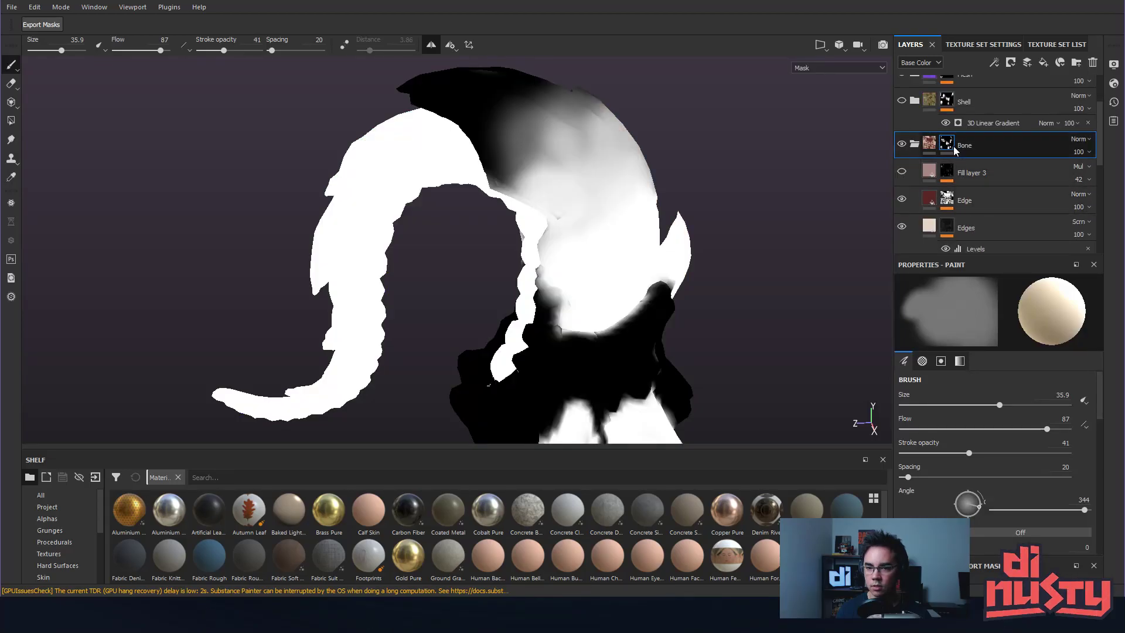
alt+click(951, 146)
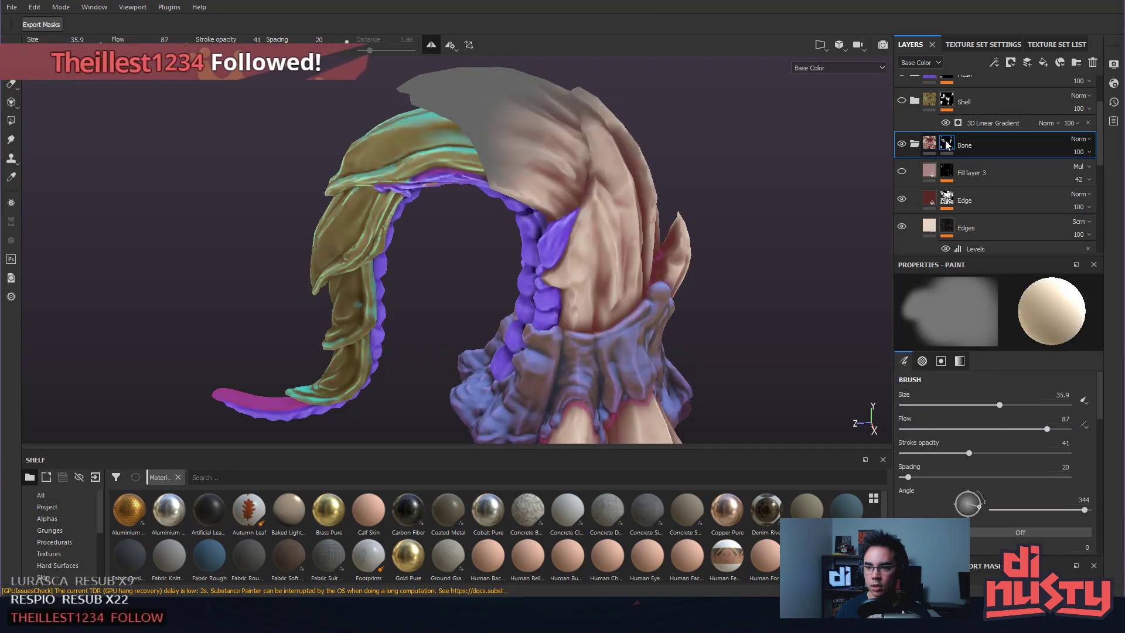
Try a fully black mask on the Bone folder, and restore its painted mask.
right_click(944, 141)
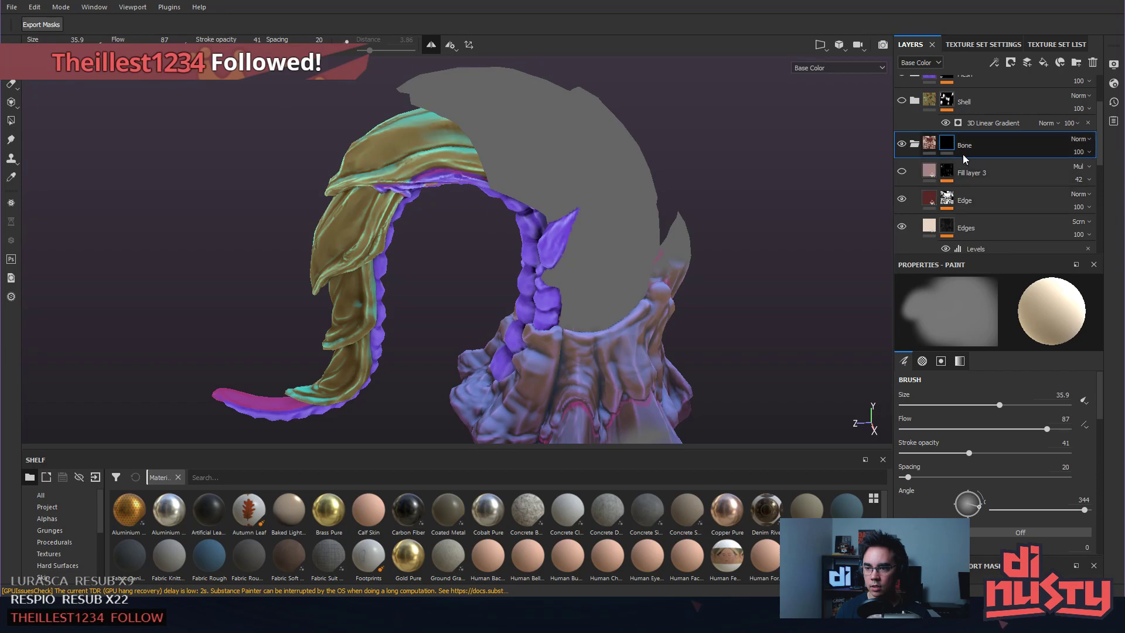
right_click(951, 144)
click(973, 167)
mouse_move(782, 198)
alt+middle_down()
mouse_move(774, 150)
mouse_move(786, 179)
alt+middle_up()
alt+drag(786, 180, 786, 153)
mouse_move(785, 152)
alt+middle_down()
mouse_move(786, 196)
mouse_move(785, 146)
alt+middle_up()
alt+drag(783, 149, 775, 166)
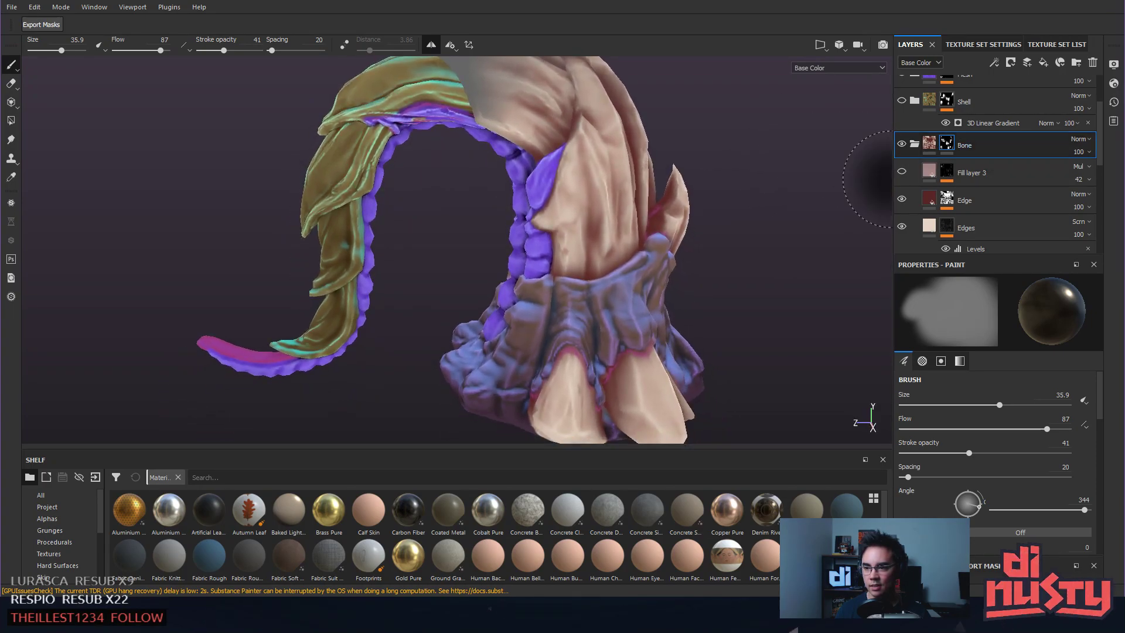
Try moving the collapsed Bone folder below the Base folder, comparing both orders and undoing the move.
click(915, 144)
drag(997, 184, 1007, 216)
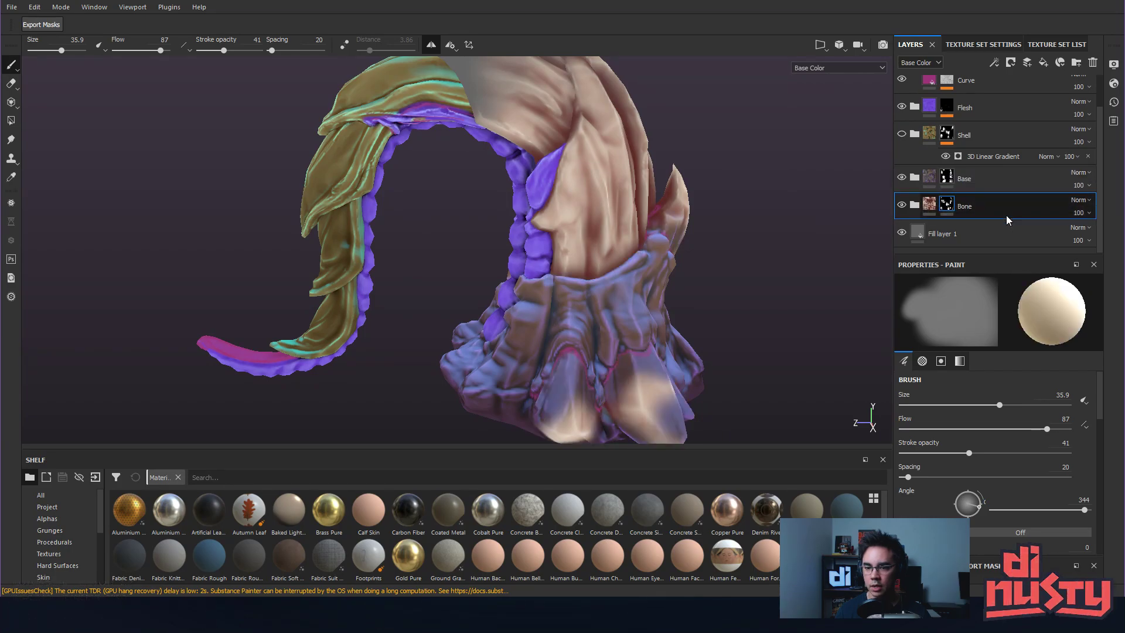
key(ctrl+z)
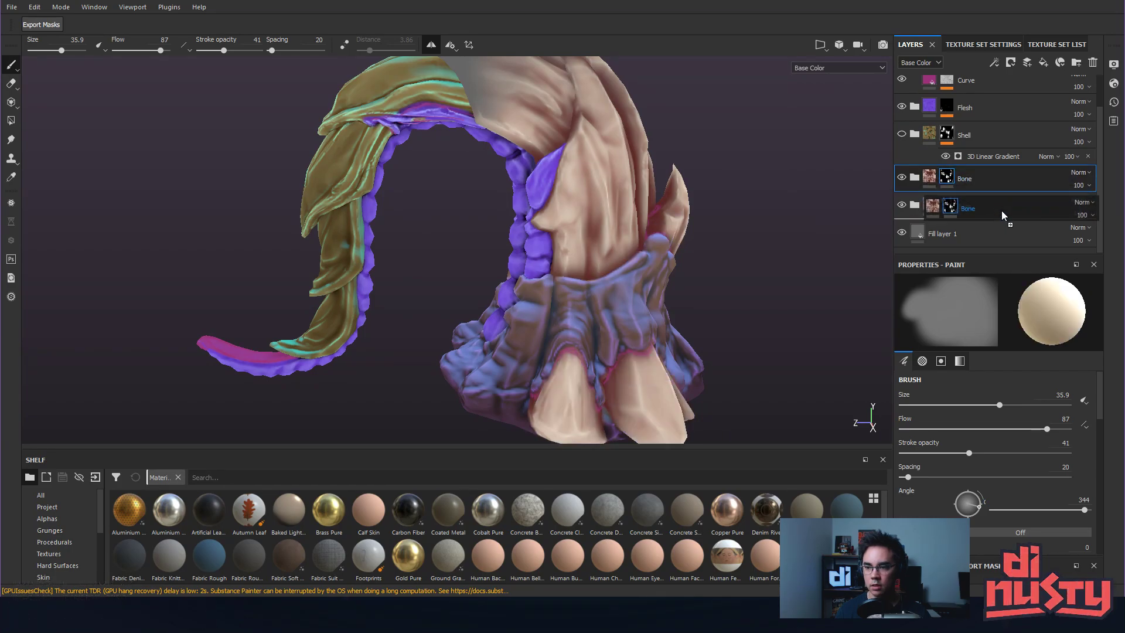
key(ctrl+y)
alt+drag(703, 220, 728, 176)
key(ctrl+z)
alt+middle_drag(728, 175, 711, 133)
alt+drag(720, 176, 675, 195)
Reopen the Bone folder and compare the bone with and without its Edges layer.
click(914, 177)
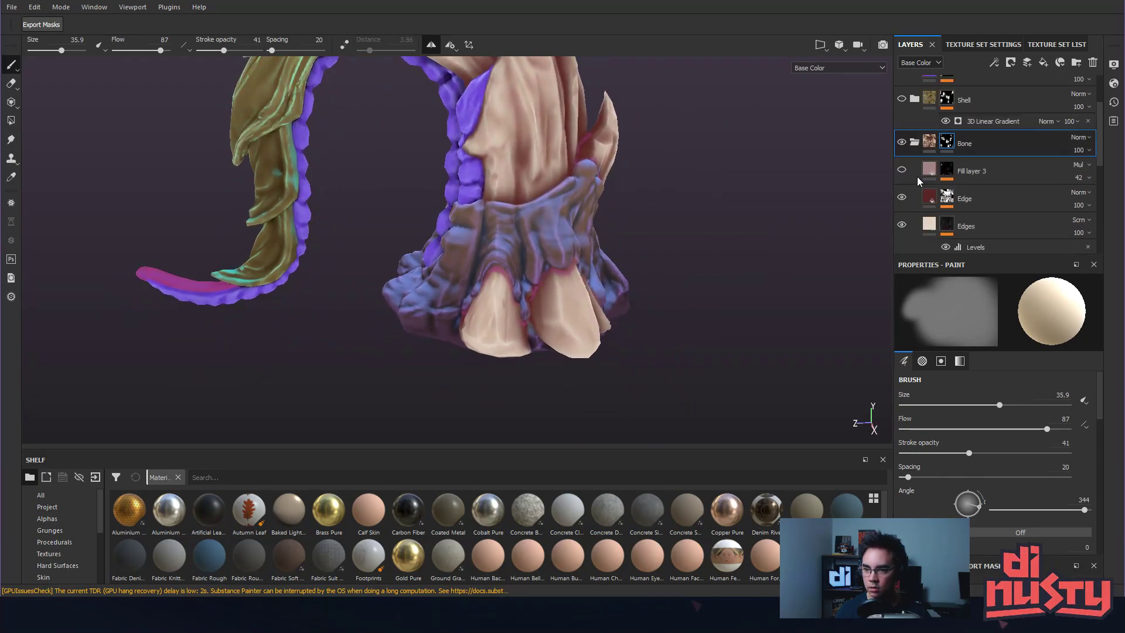
scroll(915, 181, down, 1)
click(903, 191)
click(902, 191)
click(903, 191)
click(902, 191)
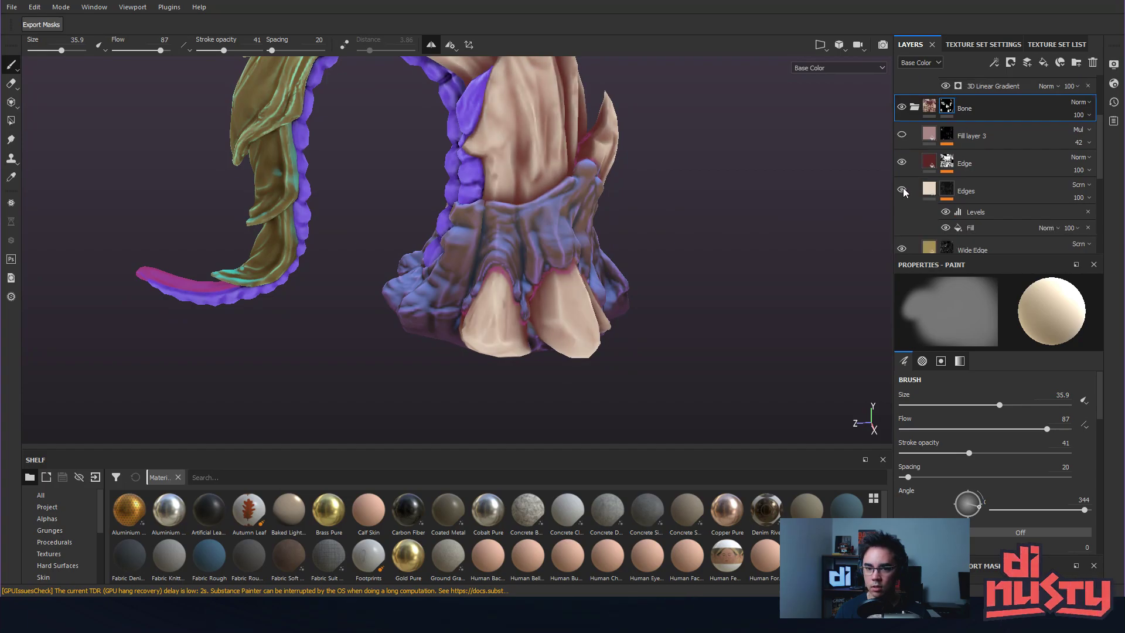
Hide the Edges and Edge layers in the Bone folder.
click(928, 192)
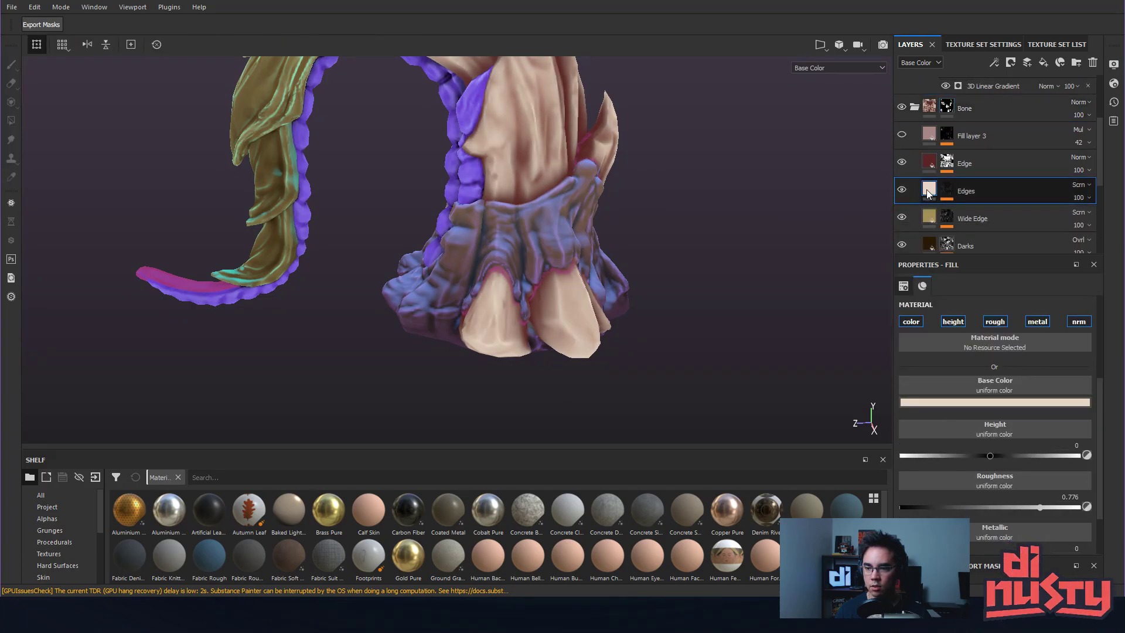
click(901, 188)
click(900, 162)
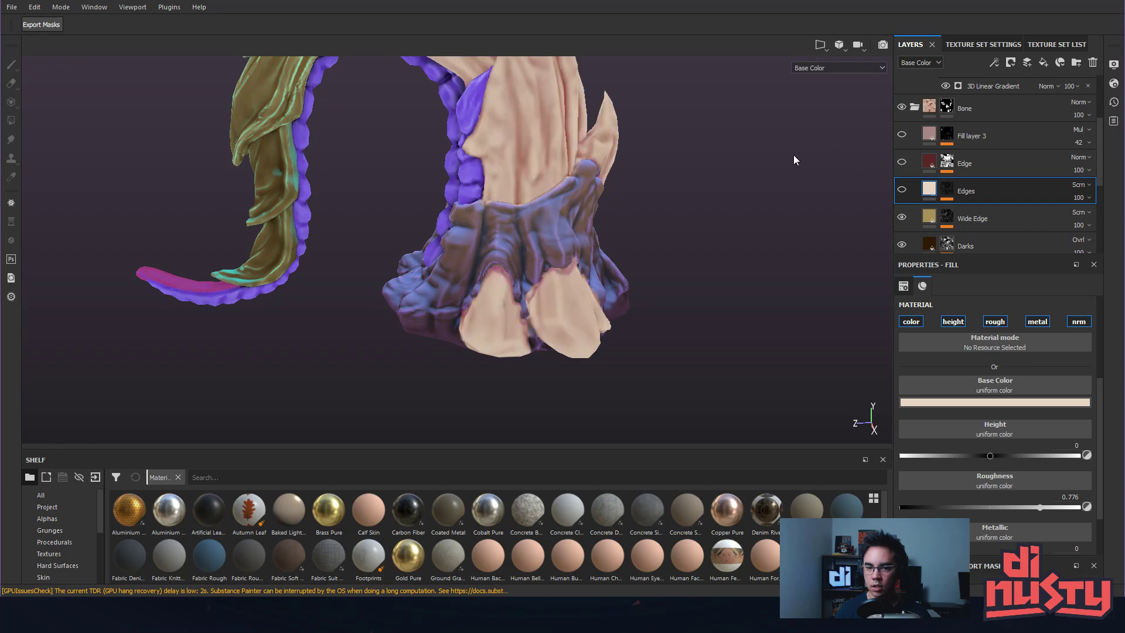
alt+drag(799, 156, 771, 182)
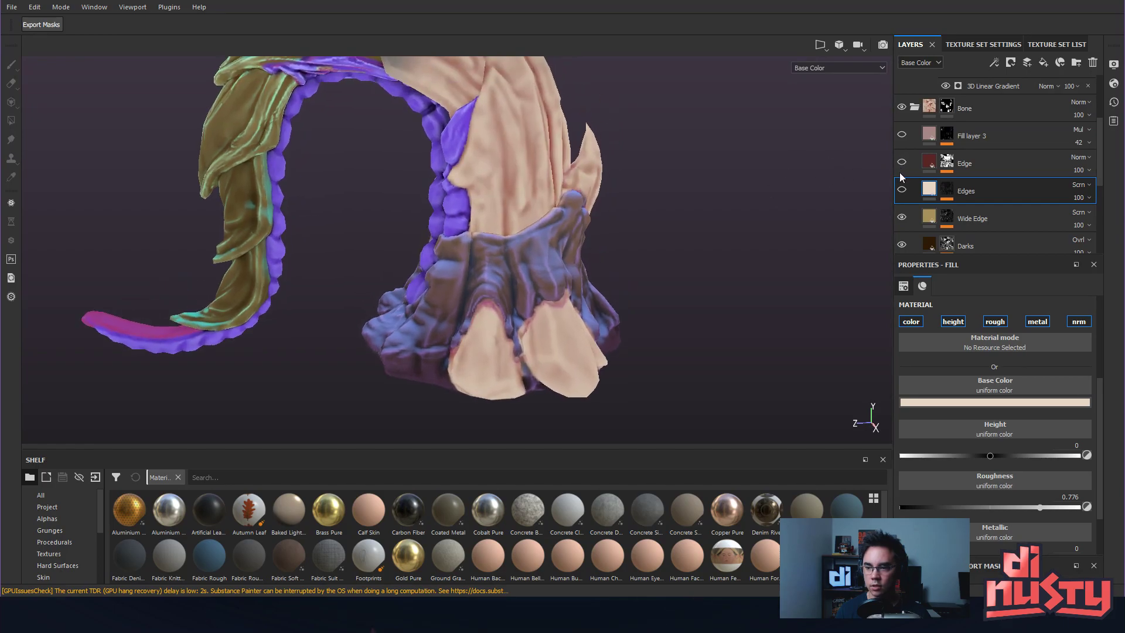
Rename the dark red Edge layer in the Bone folder as Bleed AO.
click(965, 169)
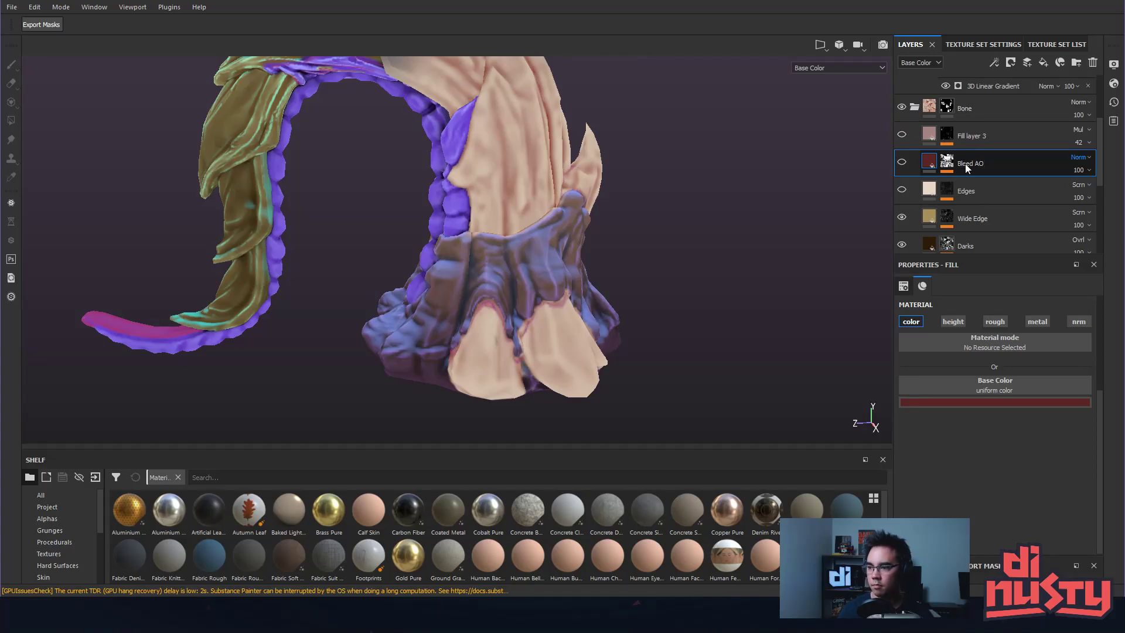
key(Return)
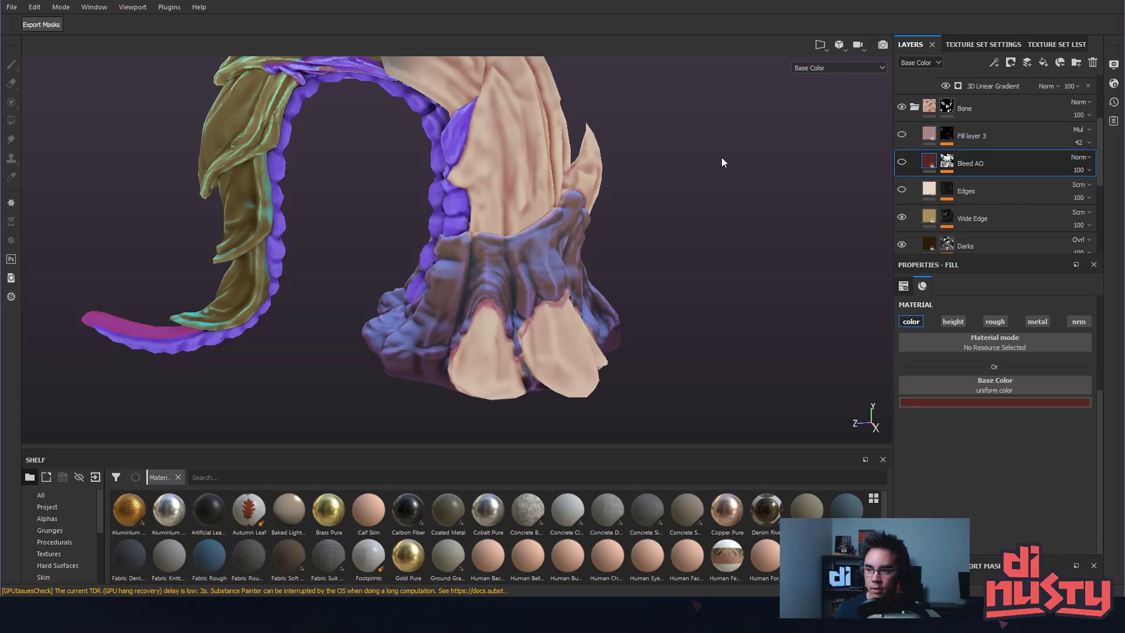
mouse_move(678, 158)
ctrl+alt+mouse_down()
mouse_move(683, 217)
mouse_move(696, 193)
mouse_move(713, 197)
mouse_move(728, 151)
mouse_move(703, 176)
mouse_move(638, 182)
mouse_move(665, 181)
mouse_move(662, 157)
ctrl+alt+mouse_up()
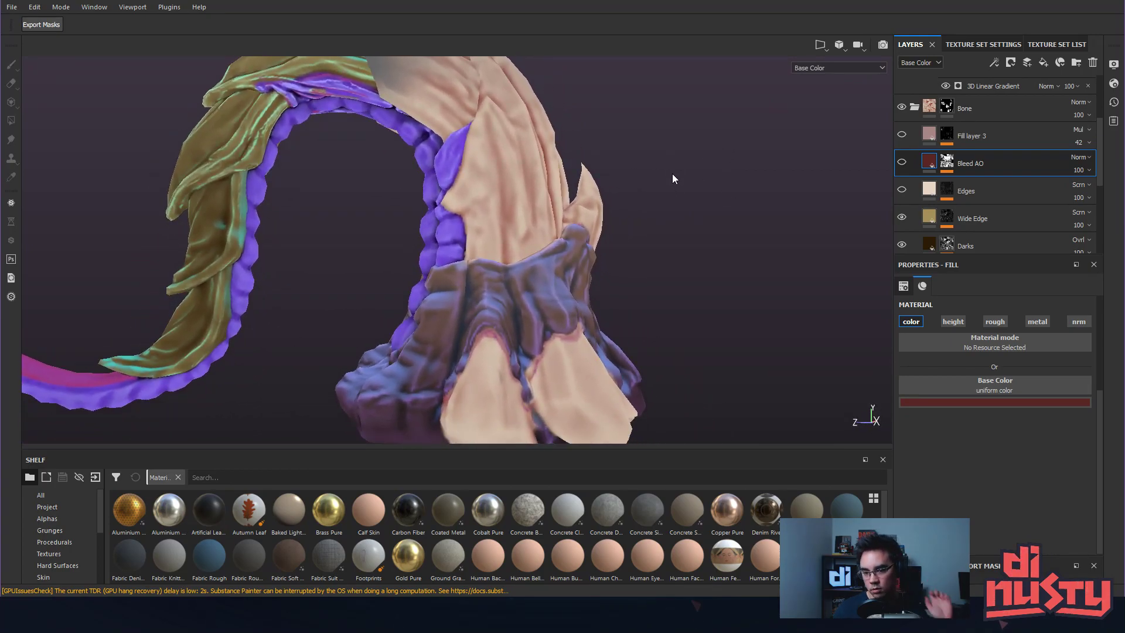
Check what the Wide Edge layer contributes to the bone and open its material properties.
scroll(937, 194, down, 1)
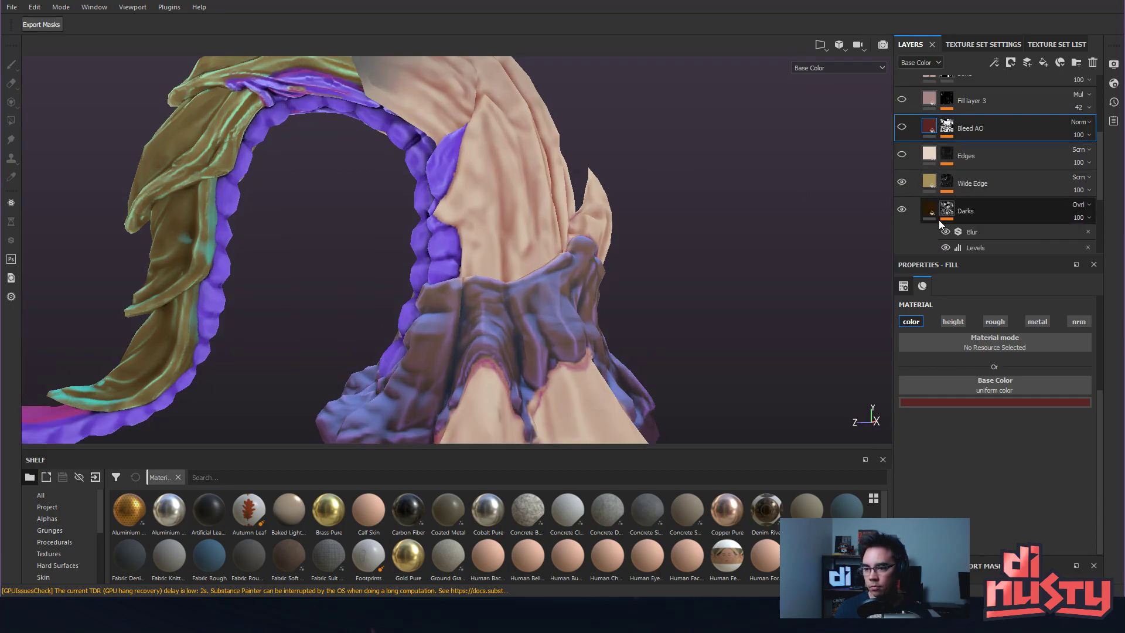
click(902, 183)
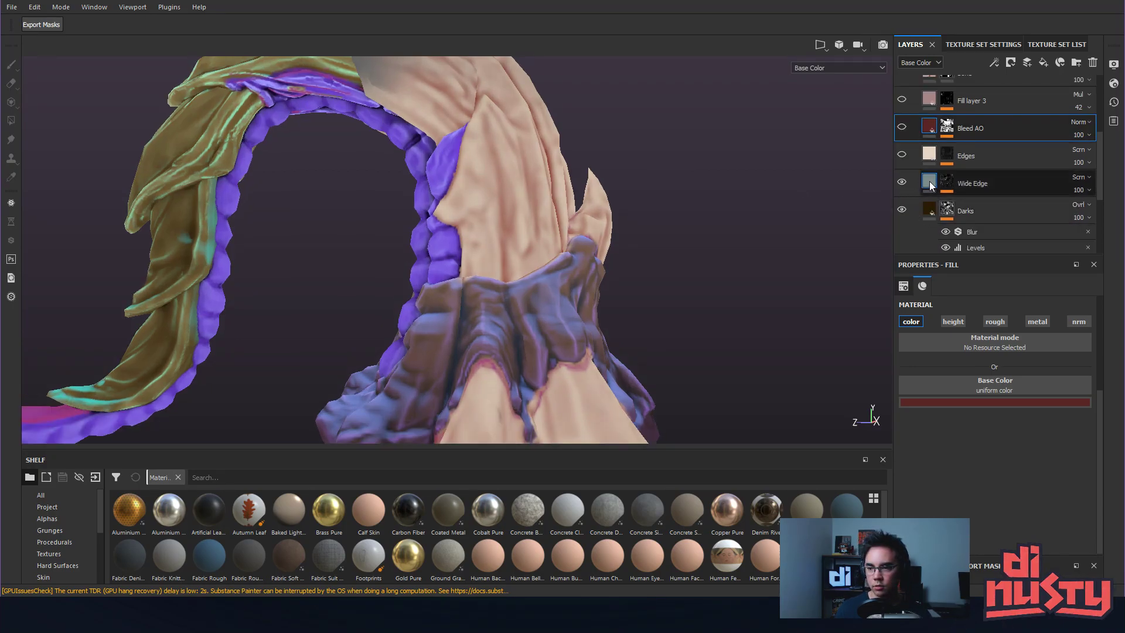
click(912, 181)
scroll(908, 177, down, 1)
Compare the bone with and without the Darks layer and open its material properties, leaving the layer hidden.
click(905, 173)
click(904, 173)
click(905, 174)
click(905, 173)
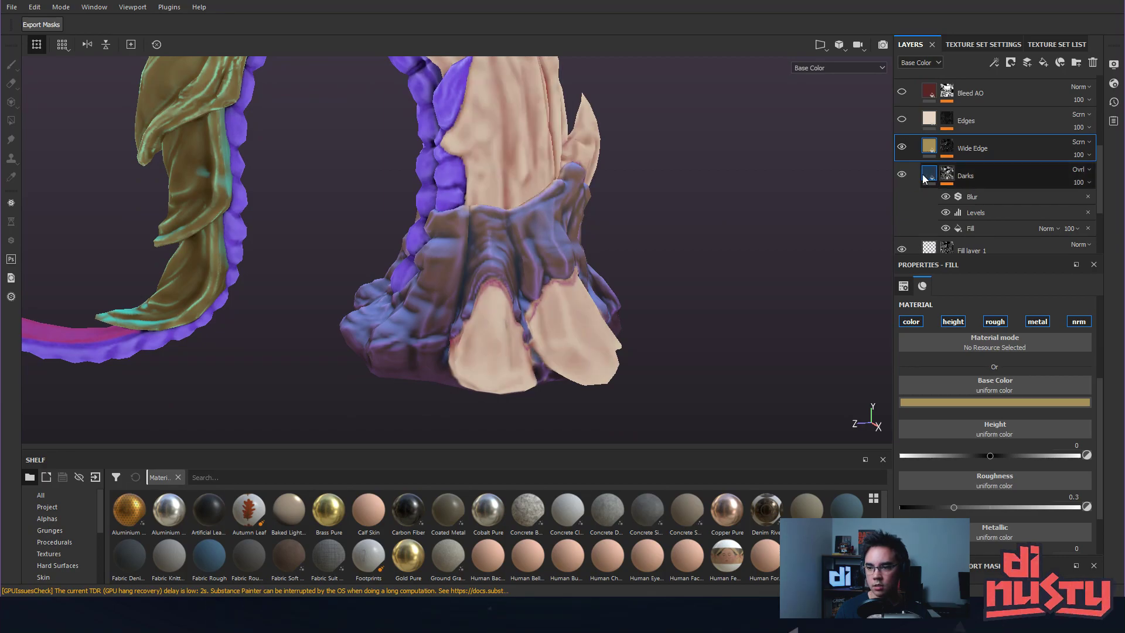
click(926, 176)
click(903, 175)
click(903, 175)
click(903, 175)
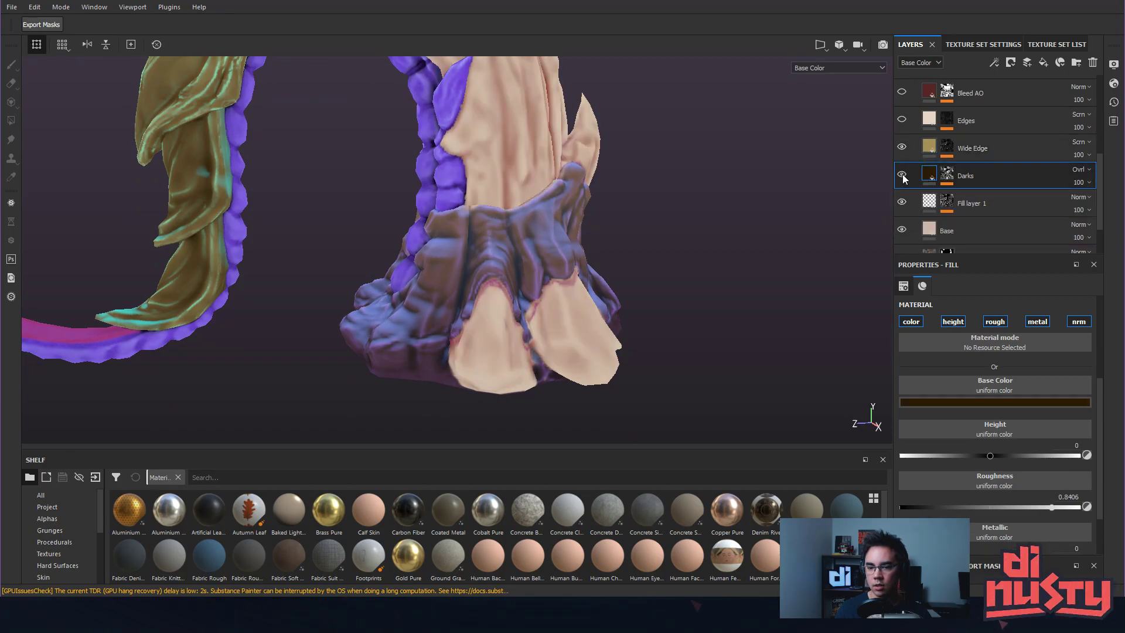
click(903, 174)
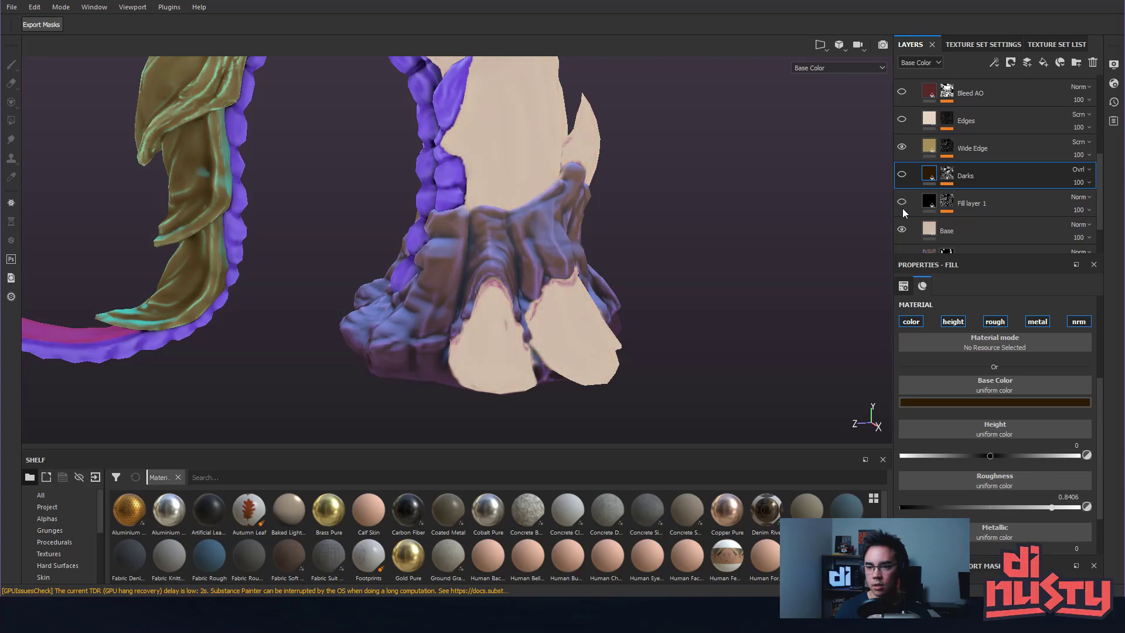
Inspect the mask and roughness of Fill layer 1 in the Bone folder, and delete the layer.
alt+click(947, 202)
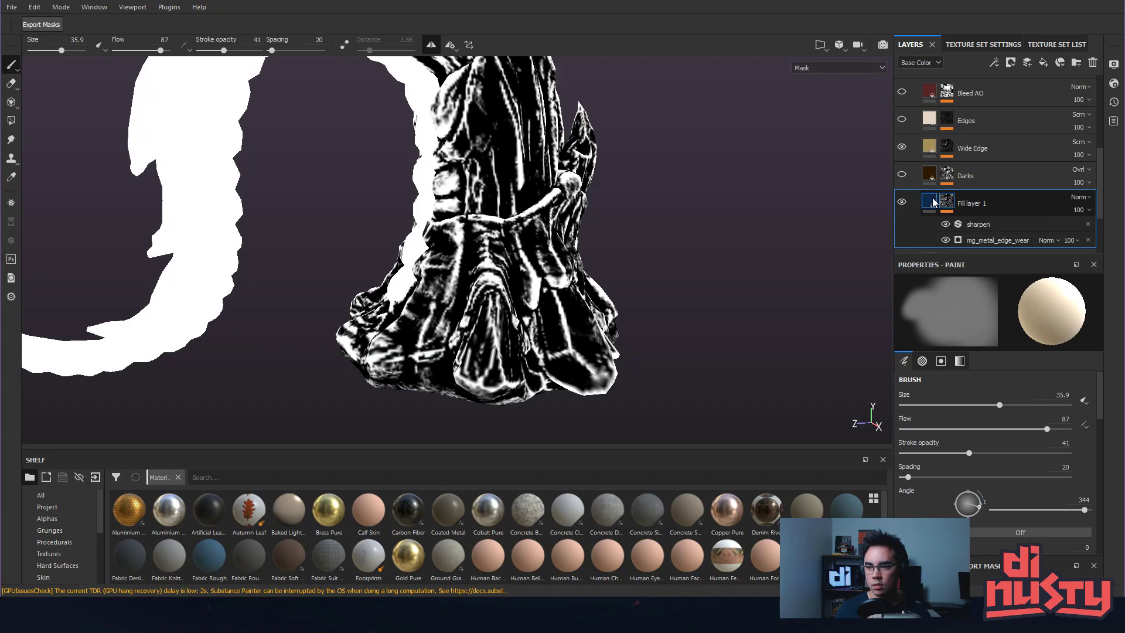
click(936, 202)
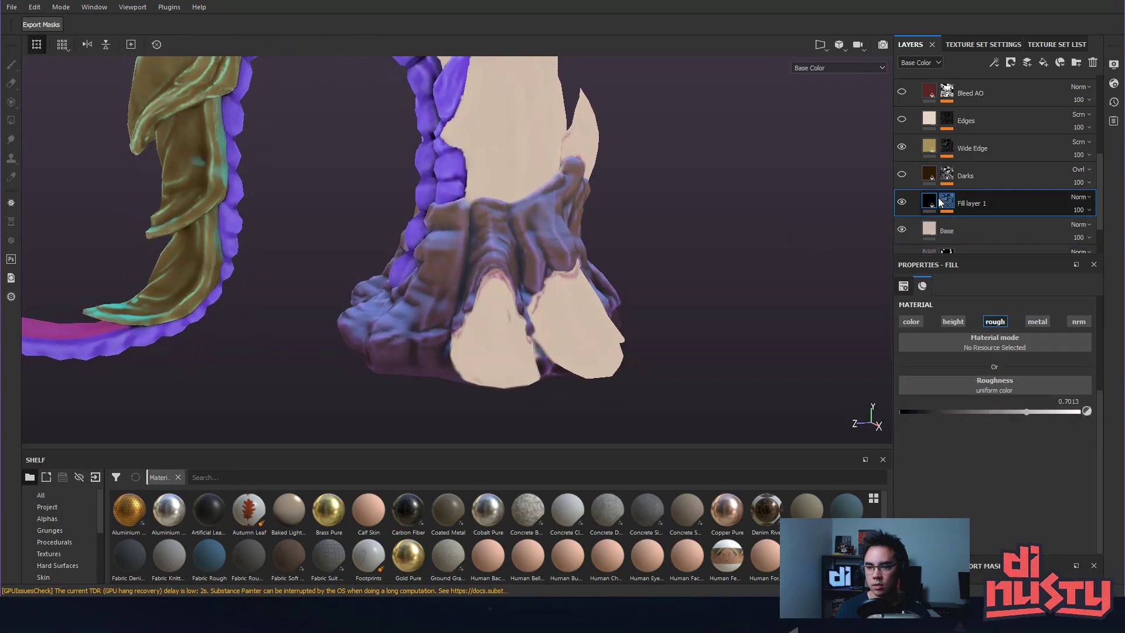
key(Delete)
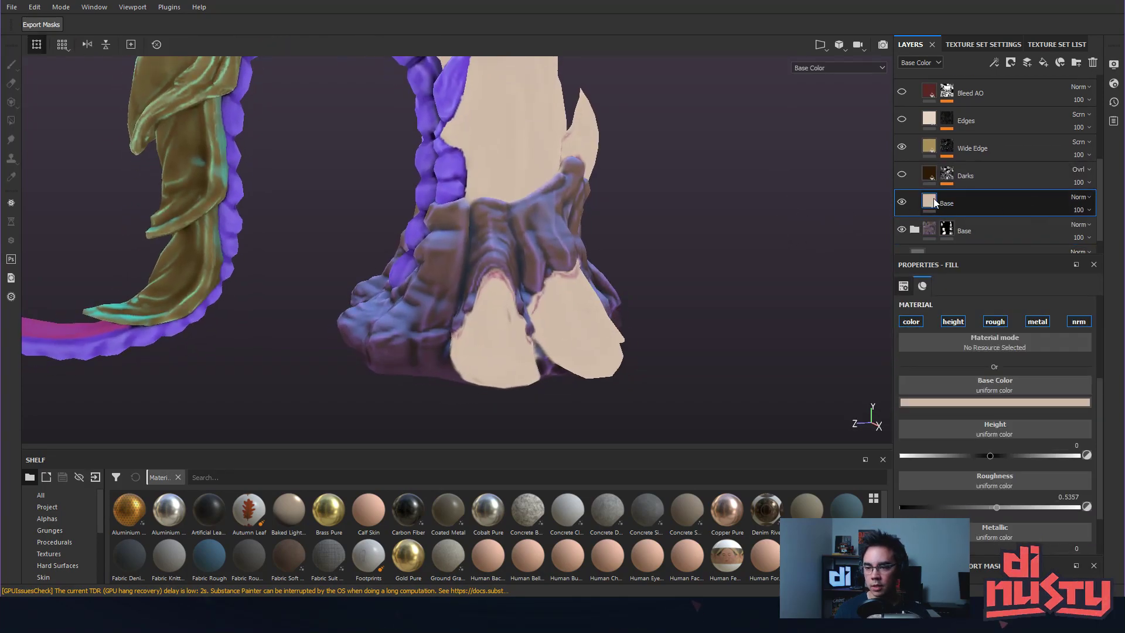
Examine the plain Base fill layer on the horn and claws from several angles.
click(903, 201)
alt+drag(835, 204, 713, 205)
alt+middle_drag(657, 198, 685, 237)
alt+right_drag(686, 237, 619, 227)
alt+drag(619, 227, 674, 234)
alt+middle_drag(674, 234, 681, 281)
alt+right_drag(680, 280, 669, 276)
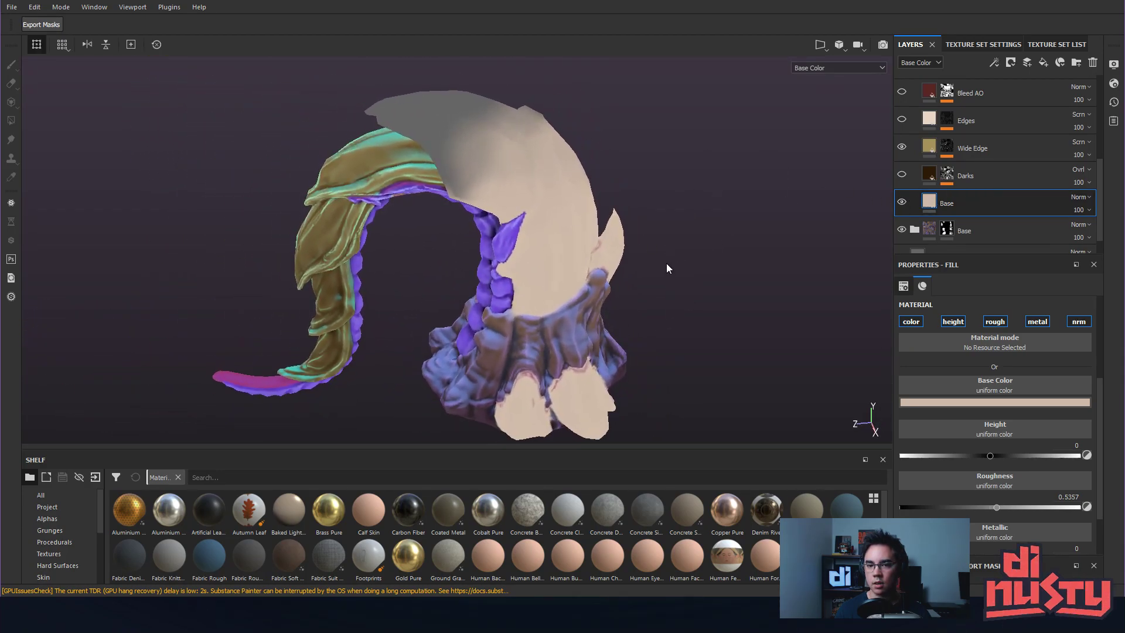
alt+middle_drag(543, 187, 596, 255)
alt+drag(808, 217, 855, 218)
Paint the Bone folder's mask over the uncovered grey area on the upper part of the horn.
scroll(928, 159, up, 2)
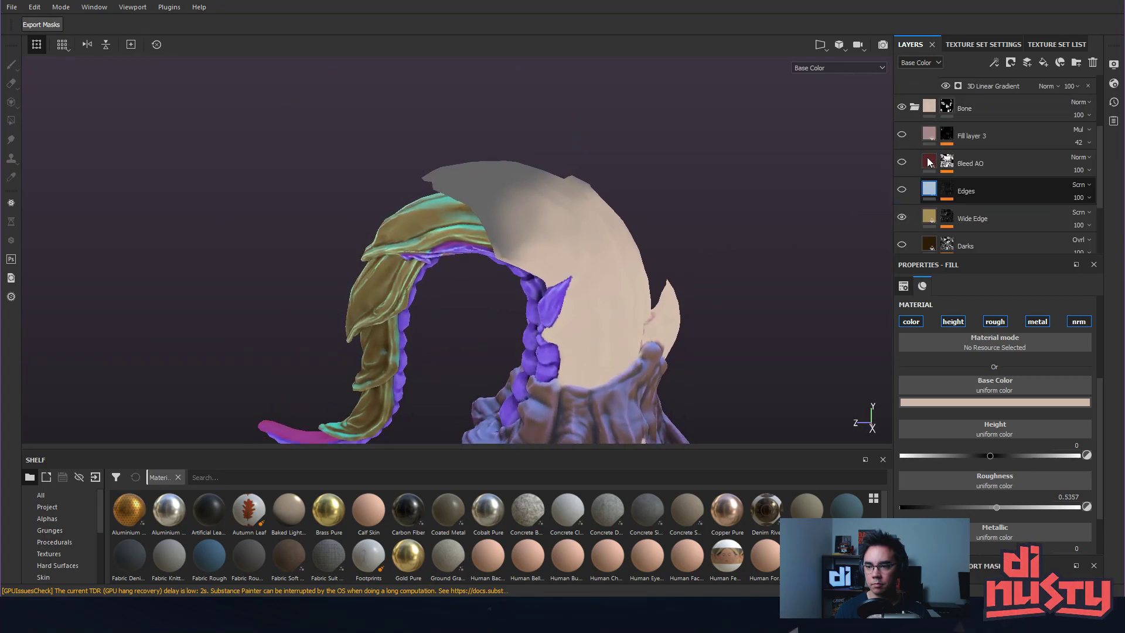
click(947, 111)
mouse_move(531, 218)
alt+mouse_down()
mouse_move(597, 222)
mouse_move(580, 197)
alt+mouse_up()
alt+drag(526, 230, 697, 193)
mouse_move(484, 222)
alt+mouse_down()
mouse_move(557, 171)
mouse_move(557, 205)
alt+mouse_up()
Set the brush's stroke opacity to 100 and touch up the Bone mask, reducing the brush size to about 14.
drag(224, 51, 334, 58)
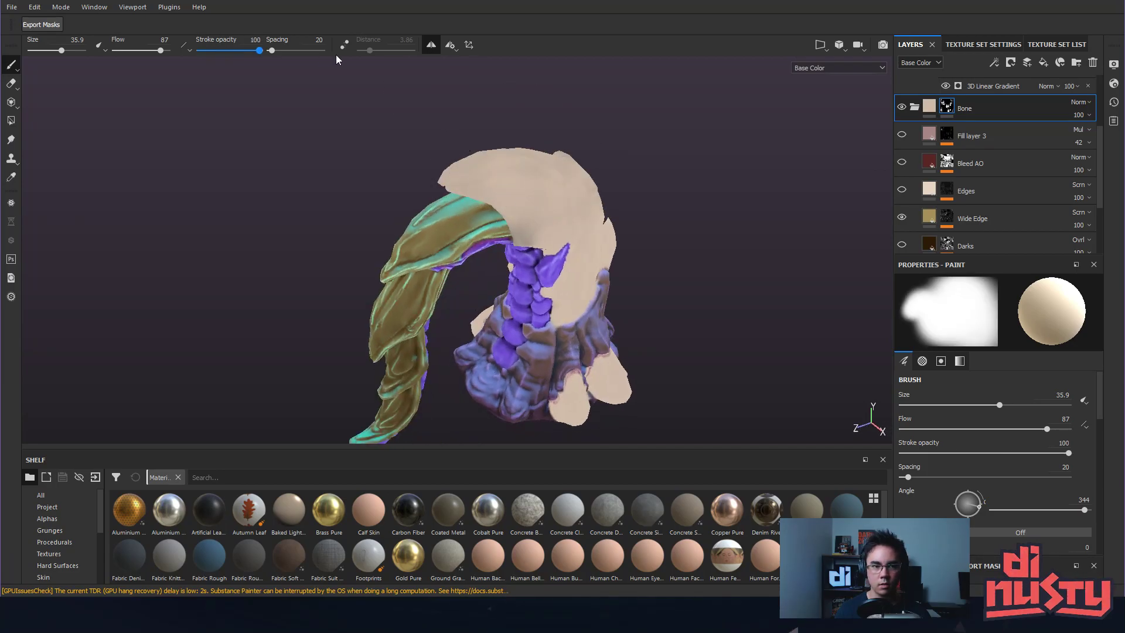
mouse_move(516, 212)
alt+mouse_down()
mouse_move(548, 161)
mouse_move(544, 189)
mouse_move(751, 249)
mouse_move(517, 205)
alt+mouse_up()
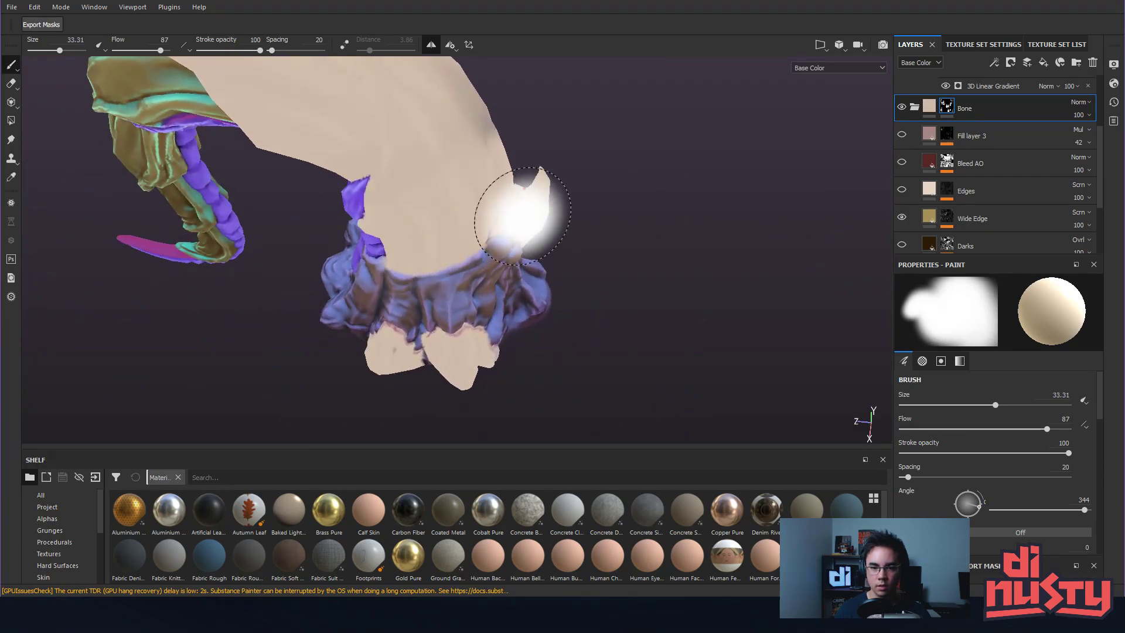
ctrl+right_drag(522, 216, 487, 216)
alt+drag(498, 204, 674, 181)
Make the Darks layer visible again and compare the bone with and without the Wide Edge layer.
scroll(903, 154, down, 3)
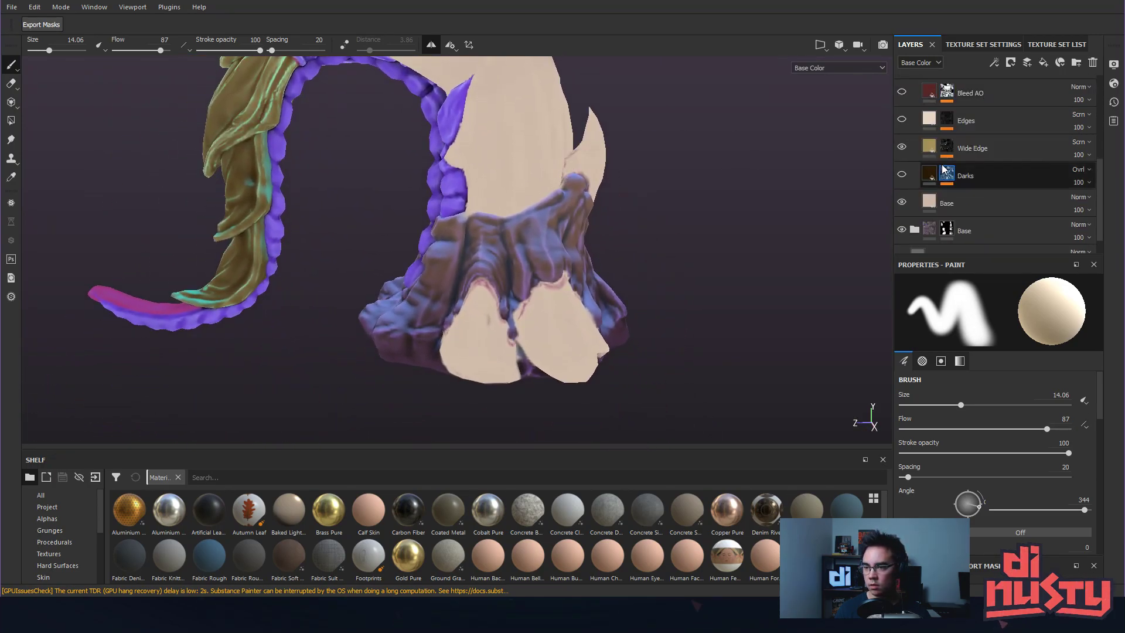
click(902, 150)
click(902, 150)
click(902, 150)
mouse_move(747, 150)
alt+mouse_down()
mouse_move(738, 181)
mouse_move(592, 176)
alt+mouse_up()
click(901, 150)
click(901, 150)
scroll(903, 154, up, 2)
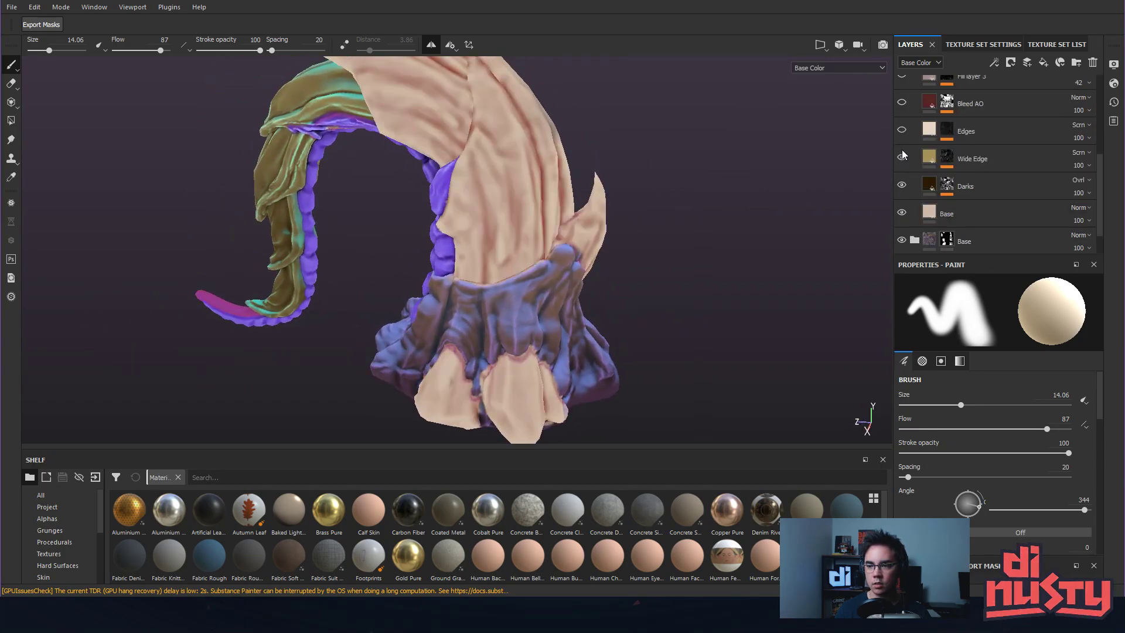
Compare the bone with and without the Bleed AO layer and leave that layer visible.
click(903, 103)
click(902, 103)
click(902, 104)
click(902, 103)
click(903, 103)
Lower the opacity of the Bone folder's Bleed AO layer to 60.
click(926, 103)
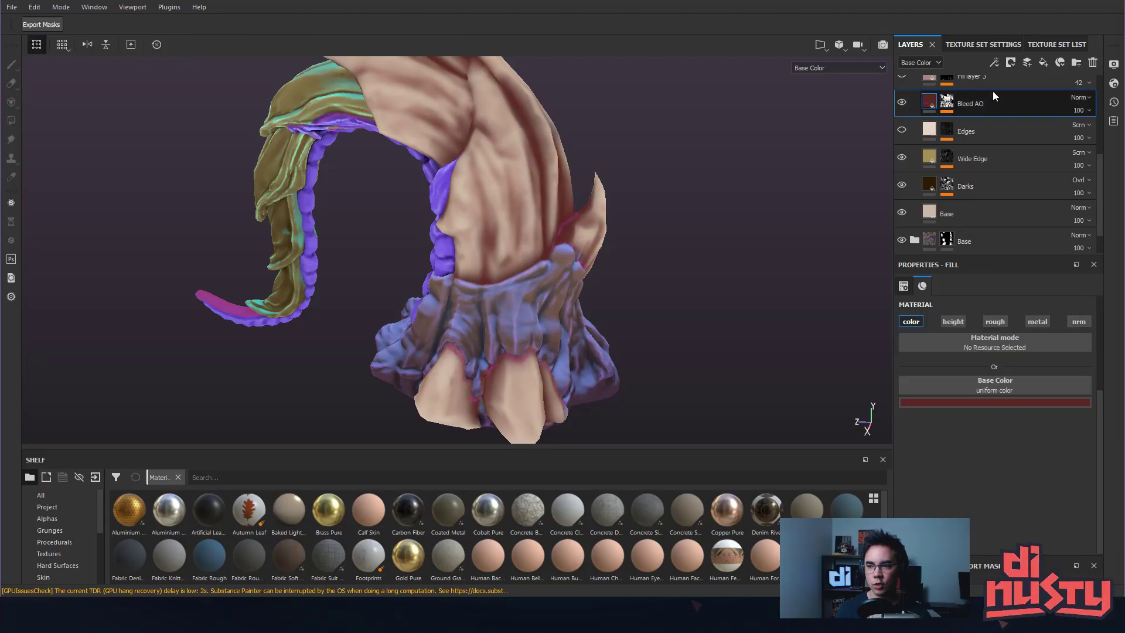
drag(1103, 136, 1100, 137)
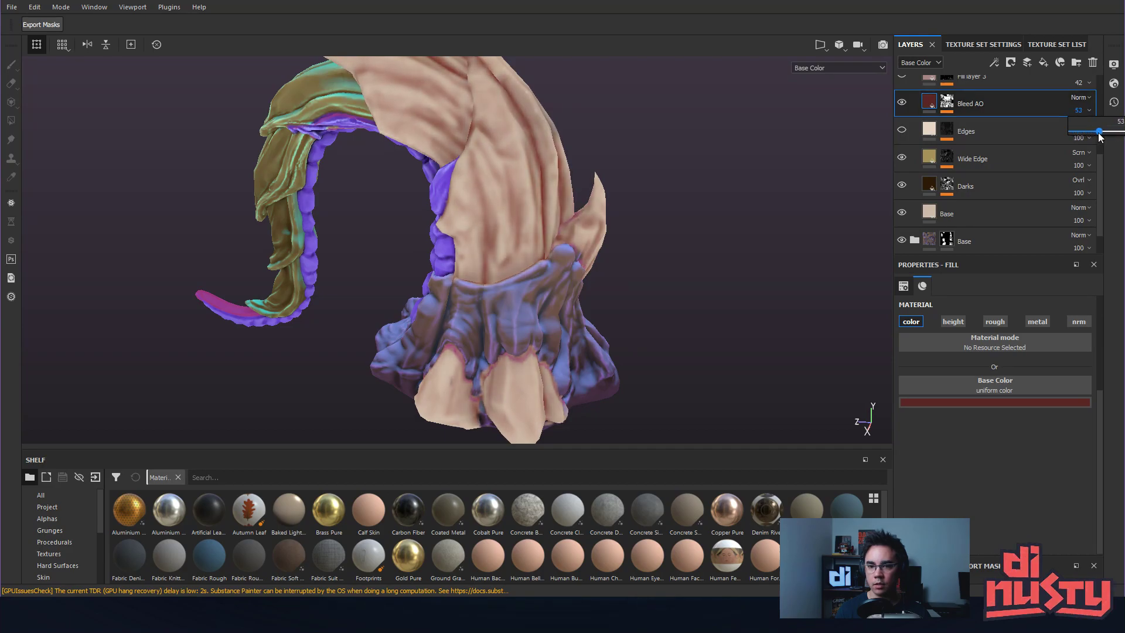
alt+drag(724, 171, 733, 211)
scroll(951, 127, up, 1)
click(922, 116)
click(928, 139)
alt+drag(793, 175, 815, 187)
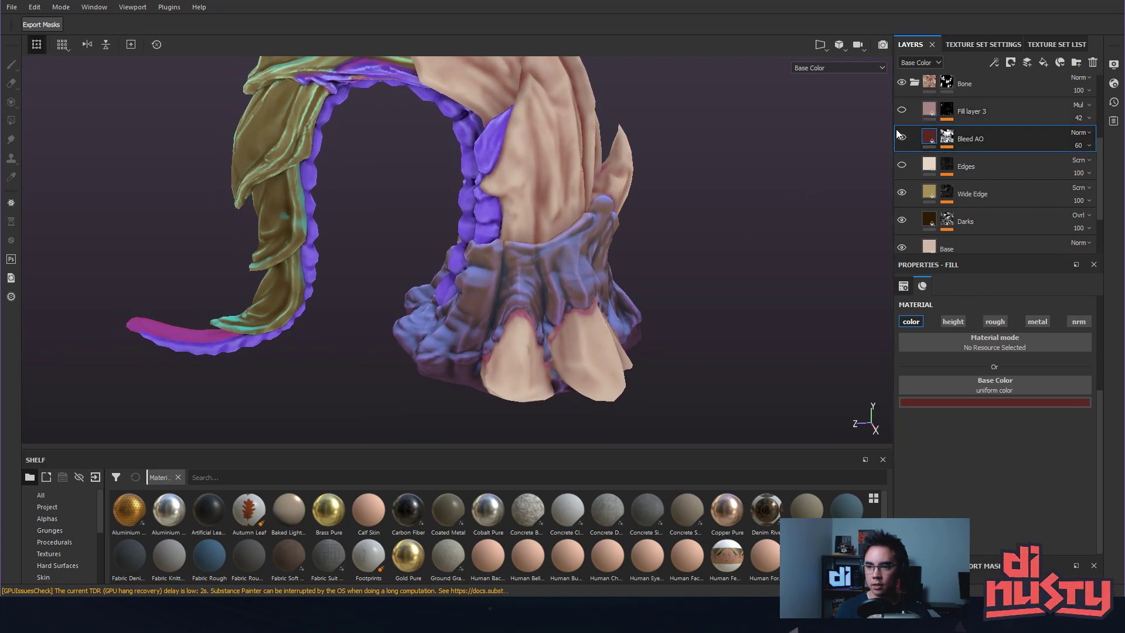
Check the model with the Shell folder briefly shown and look through the layers inside the Flesh folder.
scroll(922, 131, up, 2)
scroll(643, 279, up, 1)
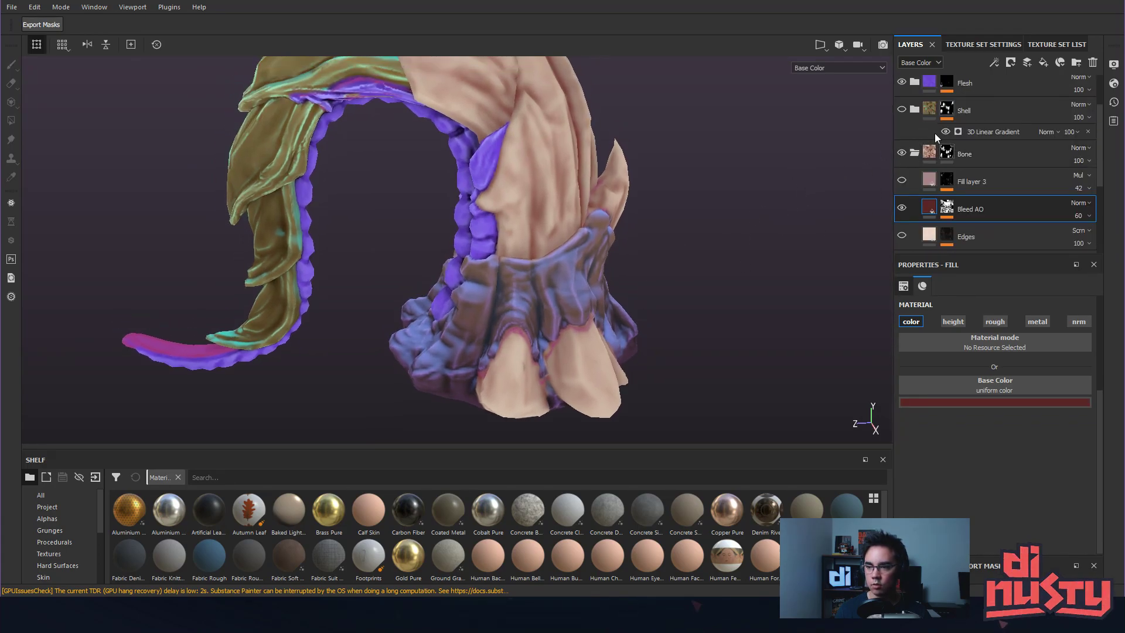
click(901, 111)
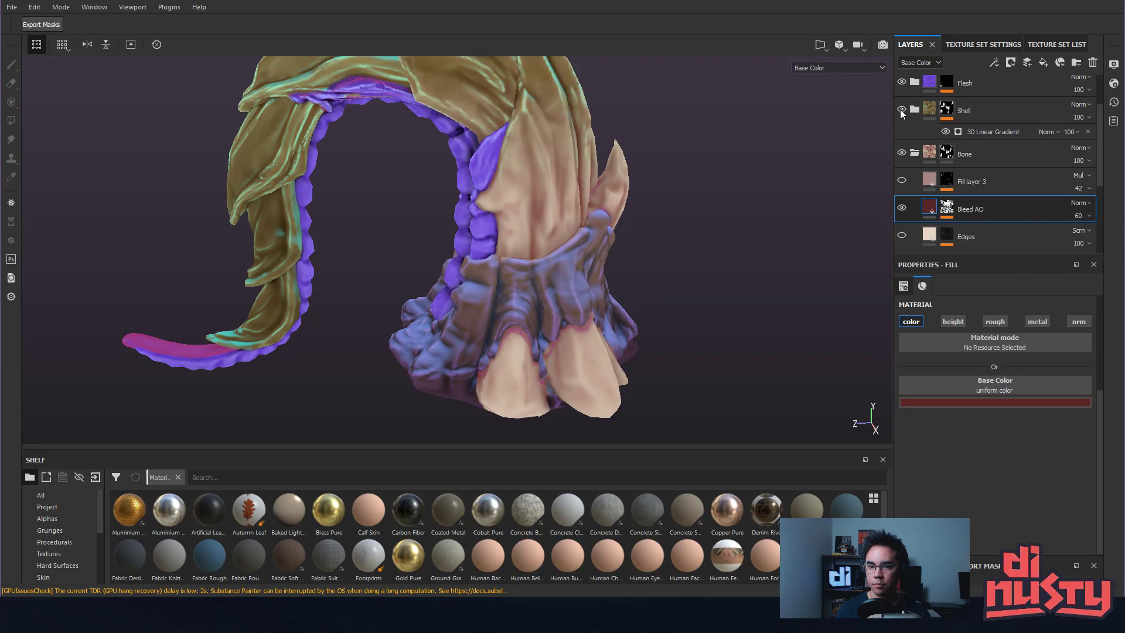
scroll(918, 98, up, 1)
click(914, 117)
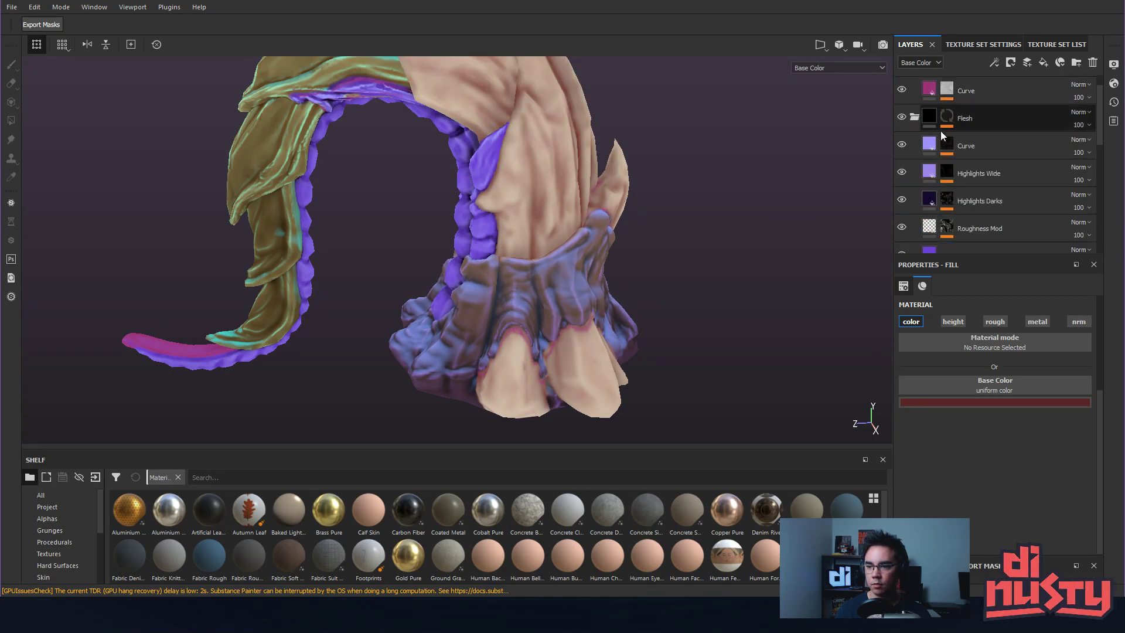
click(906, 145)
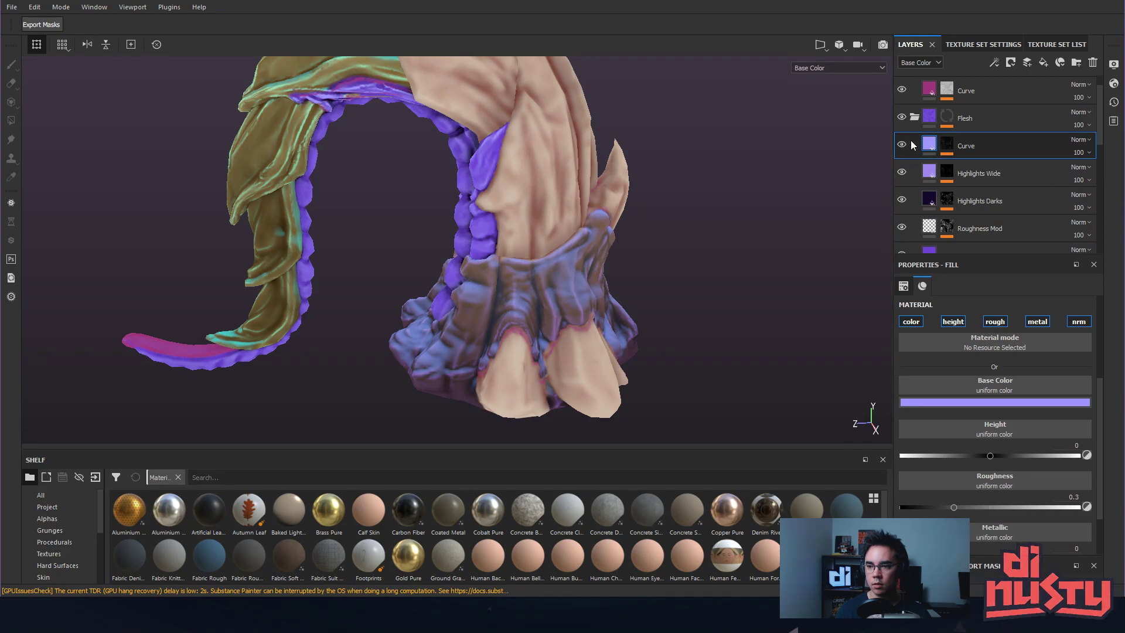
click(915, 117)
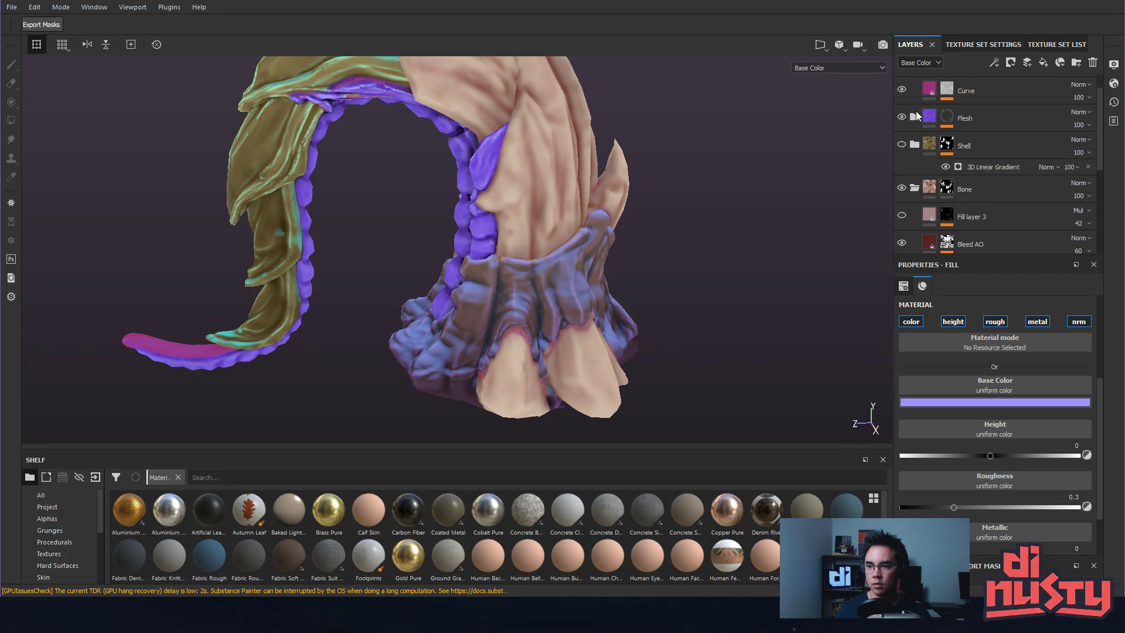
Expand the Base folder in place of Bone and compare the base with and without Edges and Fill layer 4 copy 1.
click(914, 189)
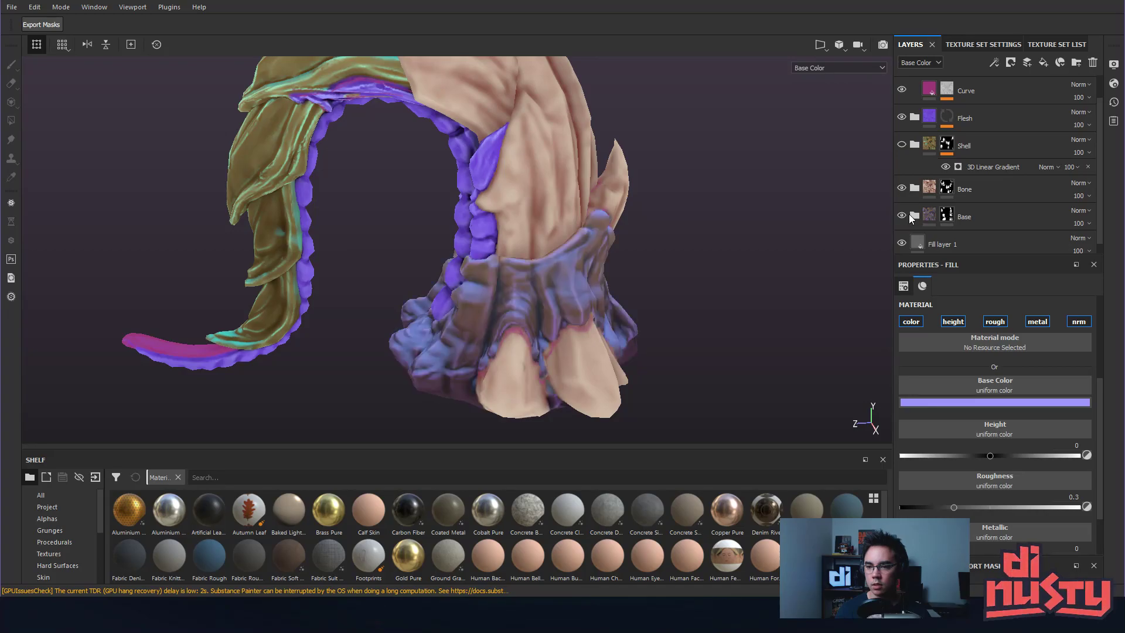
click(914, 216)
scroll(937, 211, down, 1)
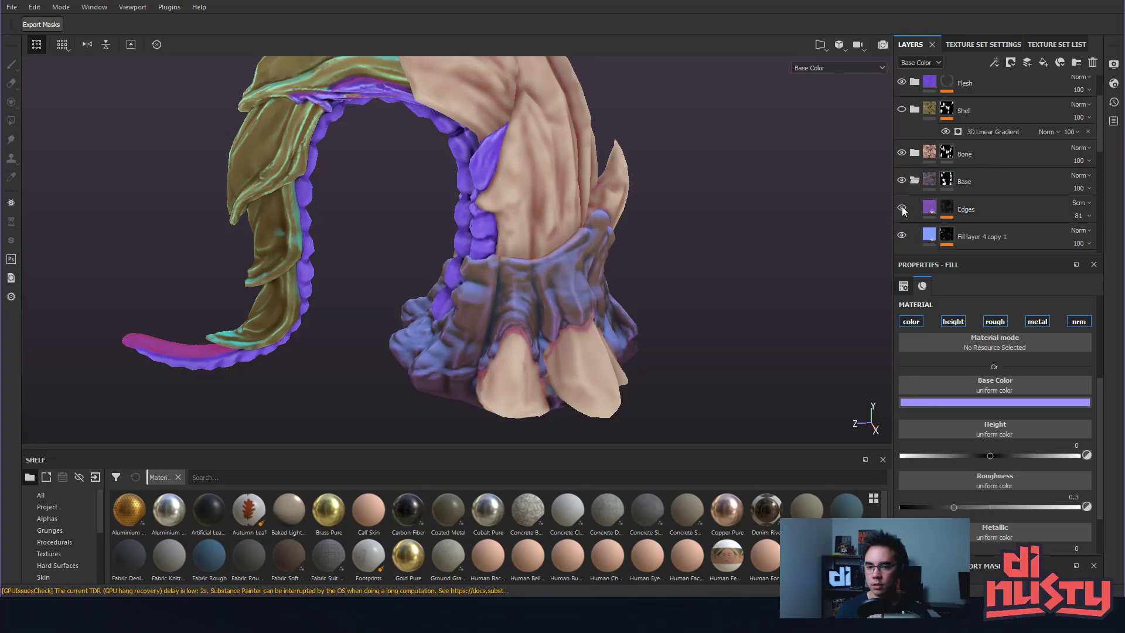
scroll(918, 210, down, 1)
click(938, 180)
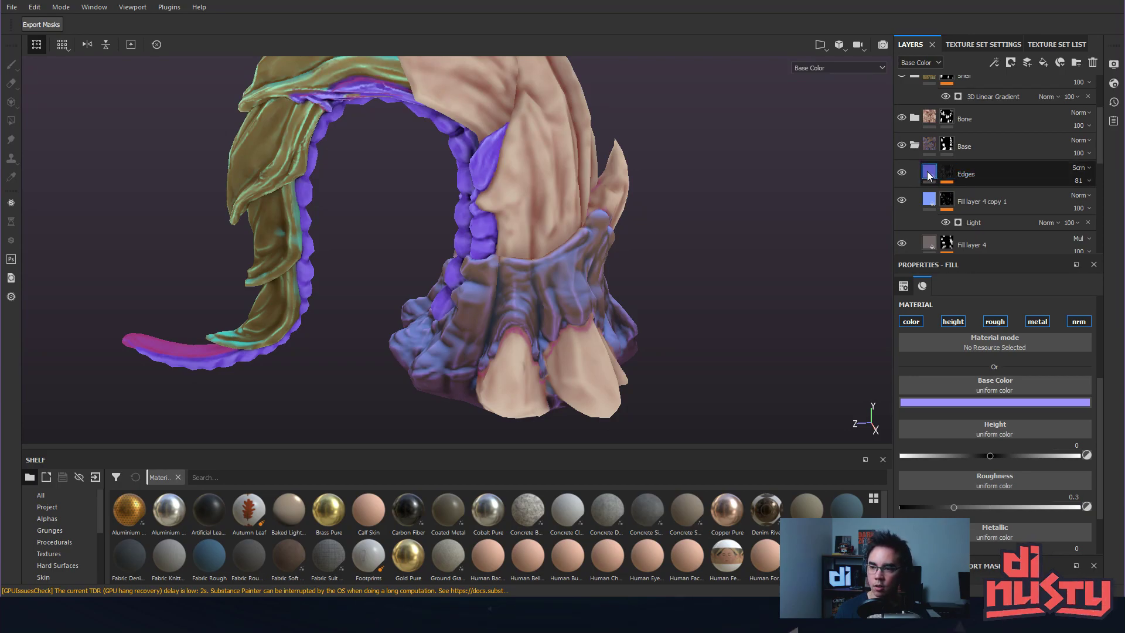
click(902, 173)
click(902, 172)
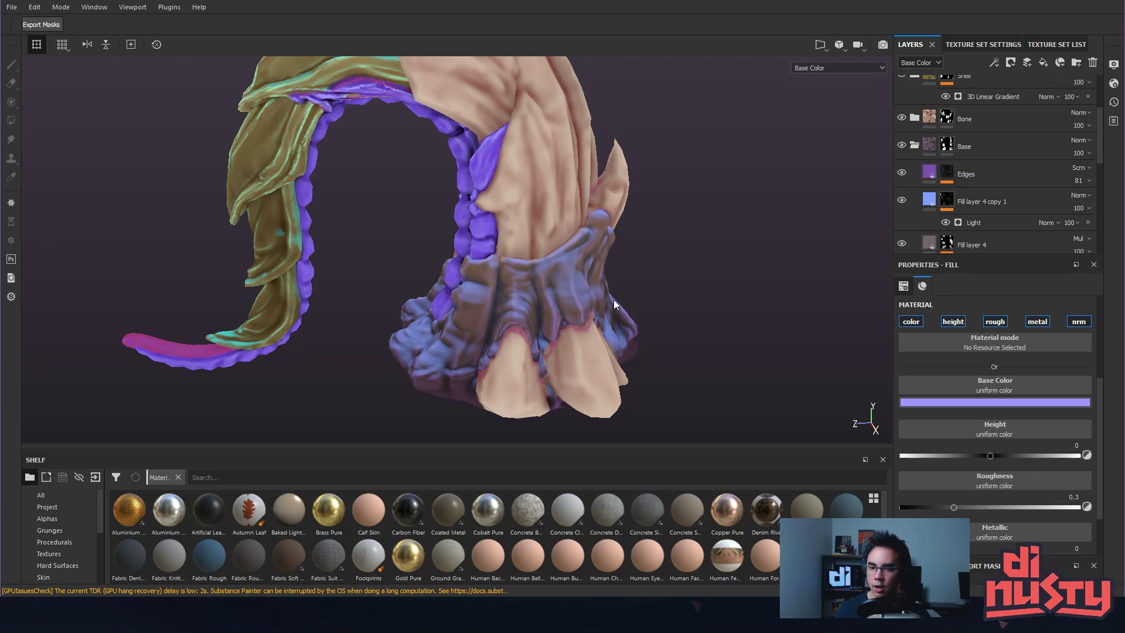
alt+drag(612, 300, 609, 272)
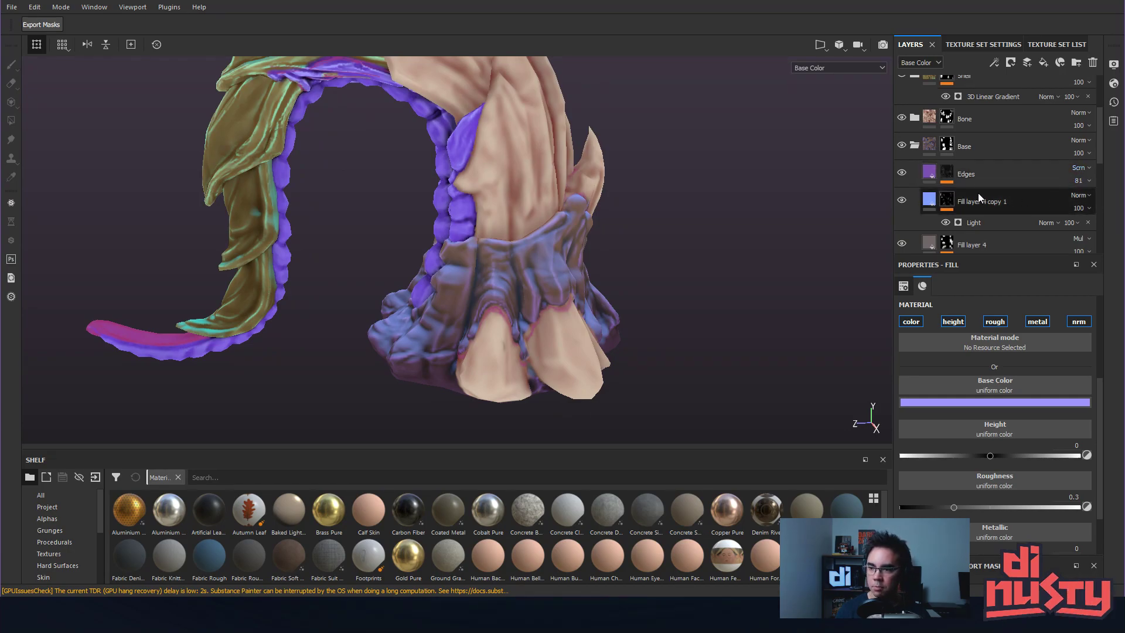
click(902, 199)
click(902, 200)
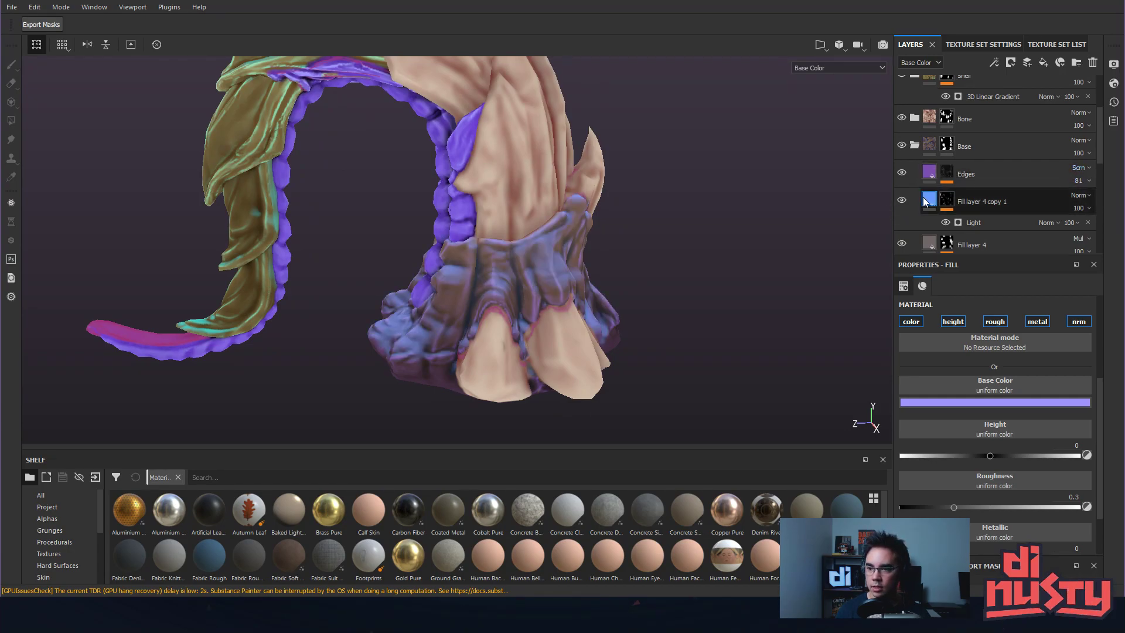
Duplicate Fill layer 4 copy 1 with its Light generator from the Base folder to the top of the Bone folder.
key(1)
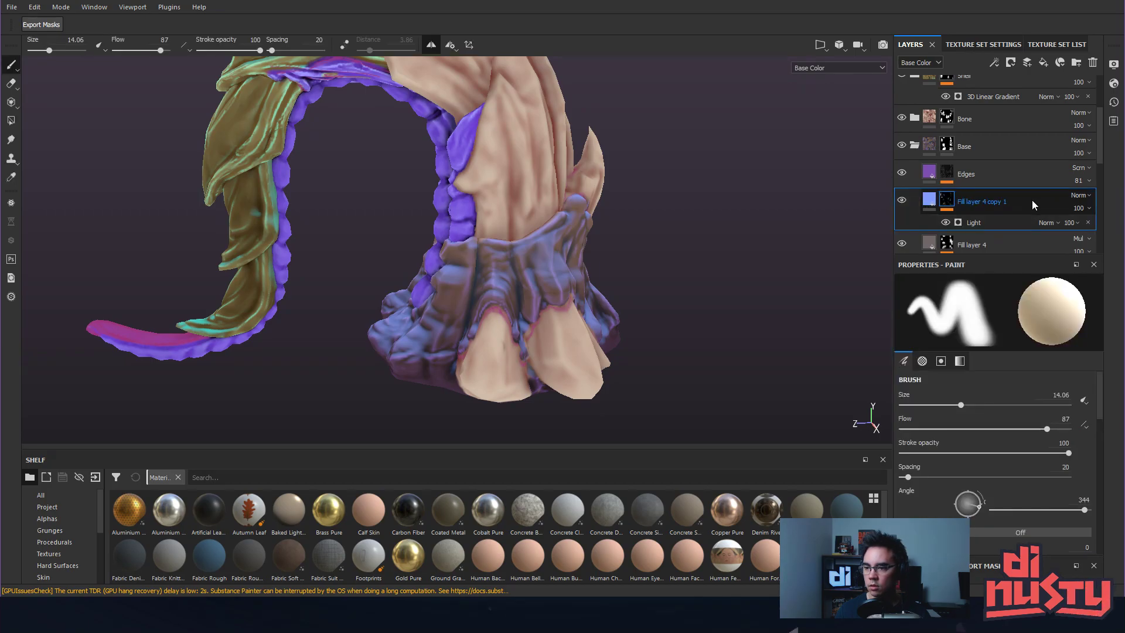
drag(1020, 202, 1053, 104)
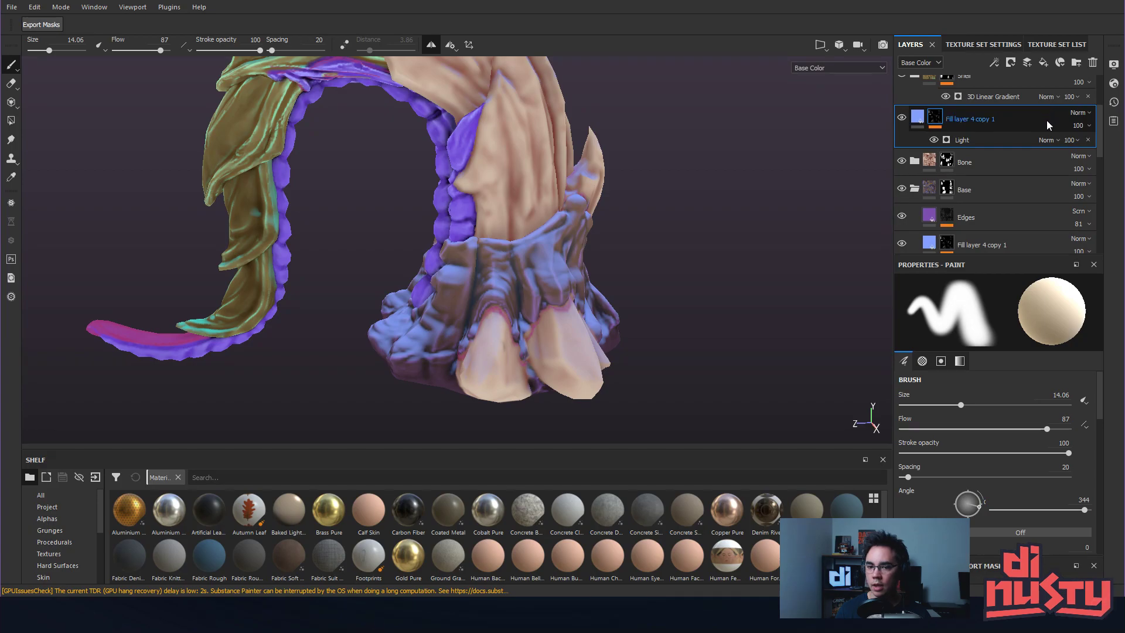
alt+drag(740, 142, 680, 249)
alt+drag(673, 171, 697, 202)
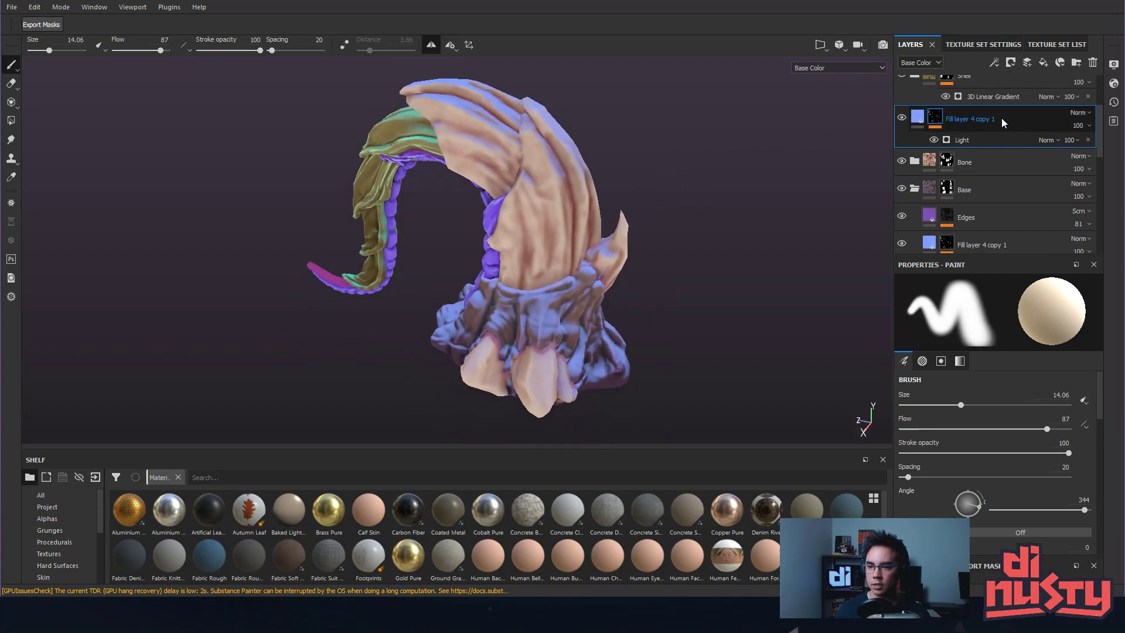
drag(976, 146, 1041, 171)
alt+drag(751, 213, 779, 201)
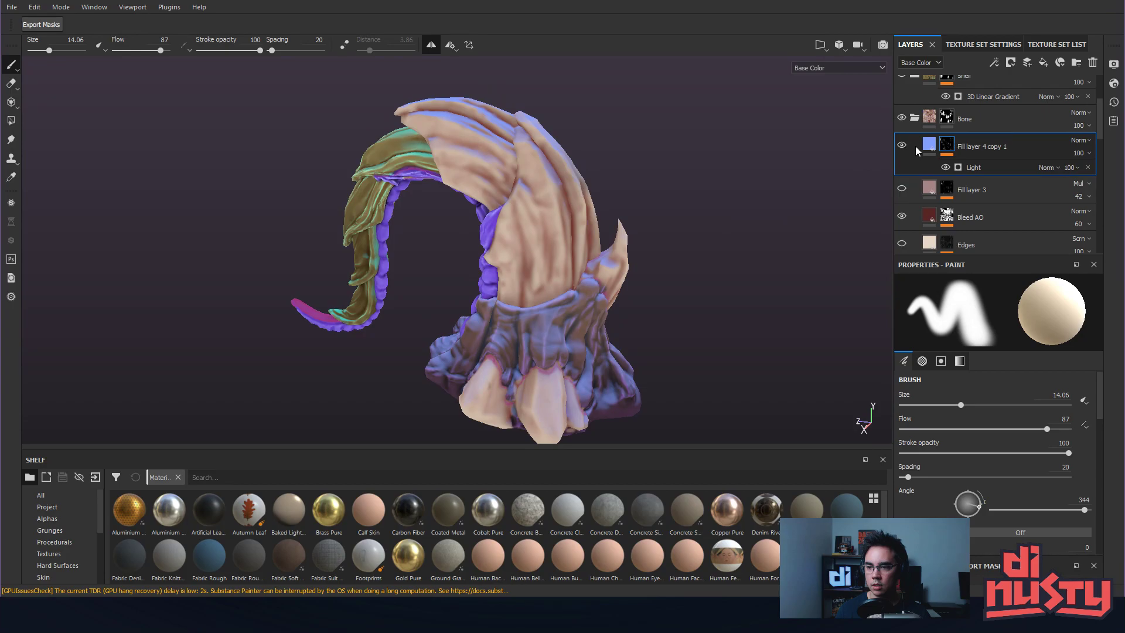
Collapse the Bone folder and compare the model with and without it.
click(915, 118)
click(903, 119)
click(904, 120)
click(904, 120)
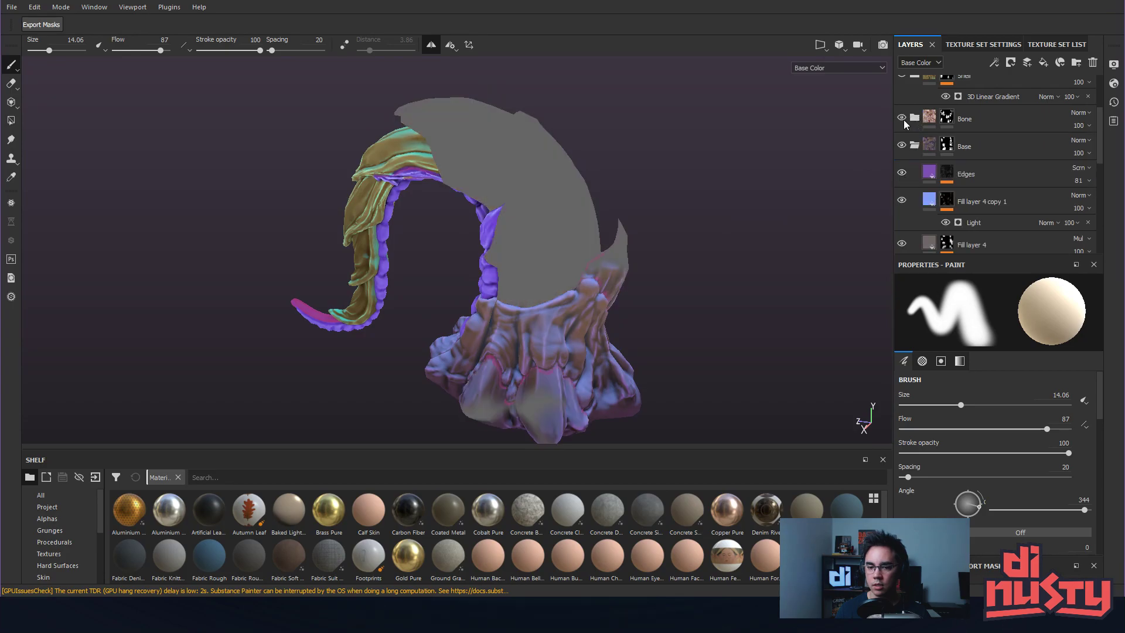
click(903, 119)
alt+middle_drag(747, 206, 733, 183)
mouse_move(733, 183)
alt+mouse_down()
mouse_move(636, 102)
mouse_move(723, 196)
mouse_move(763, 197)
mouse_move(727, 199)
alt+mouse_up()
Inspect the Bone folder's mask and the mask of its Fill layer 4 copy 1 in isolation.
alt+click(946, 117)
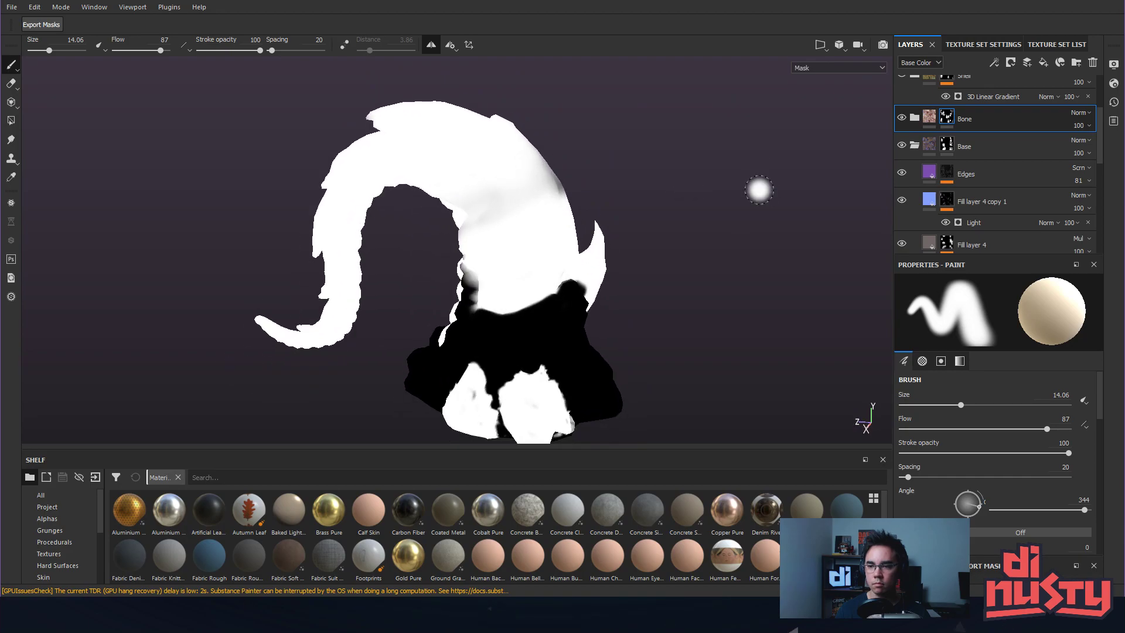
click(929, 119)
click(915, 118)
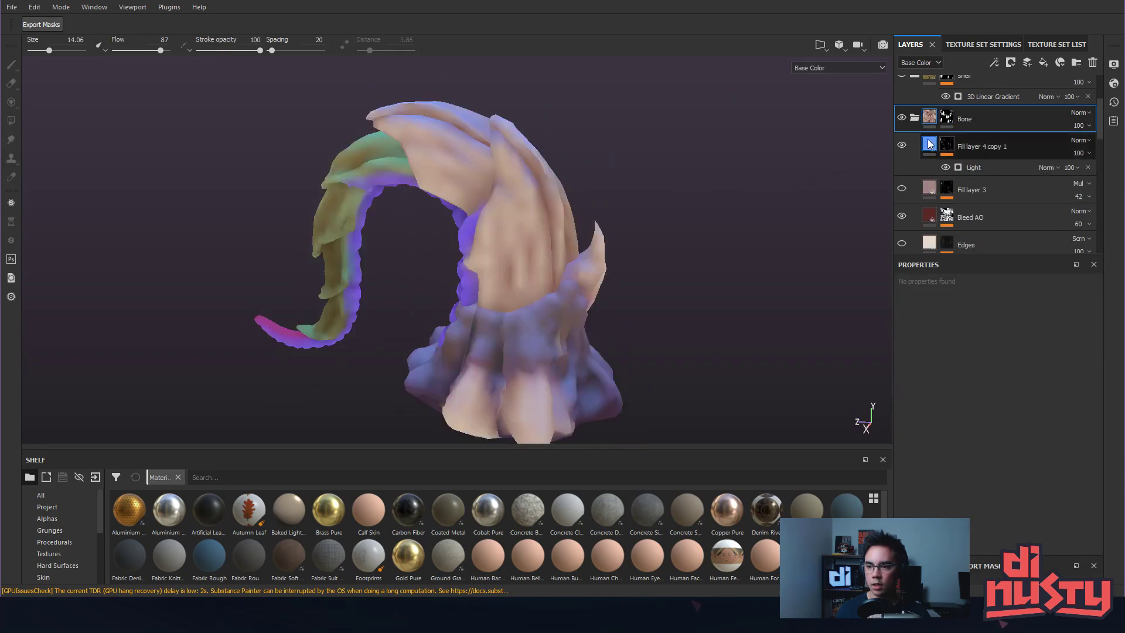
alt+click(946, 145)
mouse_move(829, 188)
alt+mouse_down()
mouse_move(674, 143)
mouse_move(766, 166)
mouse_move(670, 222)
mouse_move(625, 156)
mouse_move(625, 121)
mouse_move(597, 170)
alt+mouse_up()
Try different Highlight Glossiness and Highlight Level values in the Light generator of Bone's Fill layer 4 copy 1.
click(989, 166)
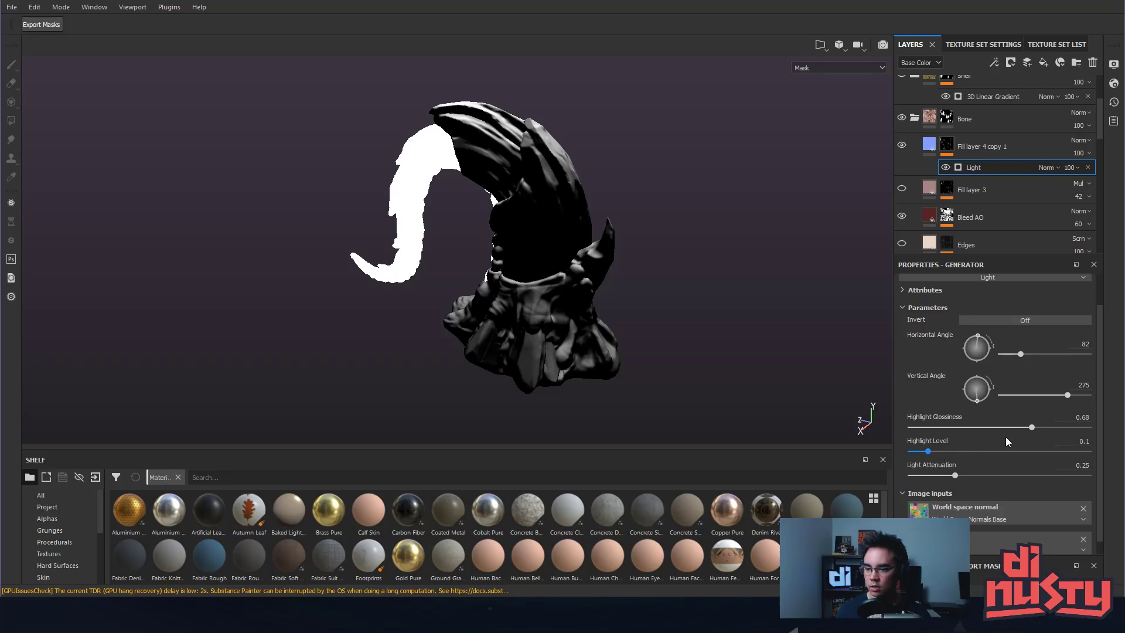
mouse_move(1033, 431)
mouse_down()
mouse_move(985, 429)
mouse_move(1032, 429)
mouse_move(999, 440)
mouse_move(1042, 443)
mouse_move(1011, 445)
mouse_move(1031, 447)
mouse_up()
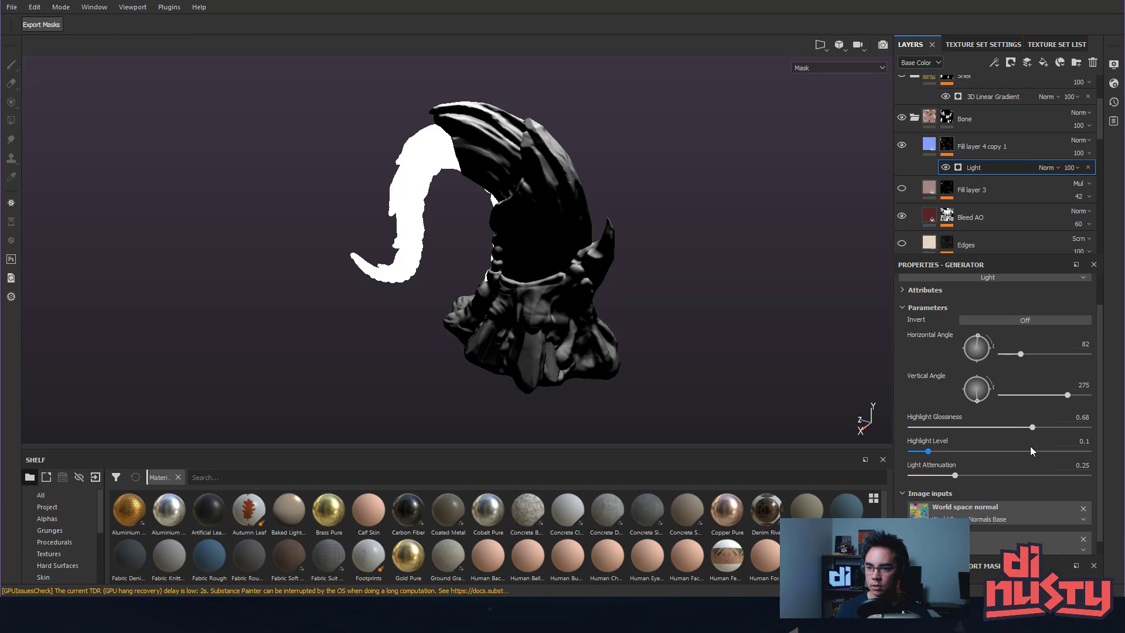
click(930, 144)
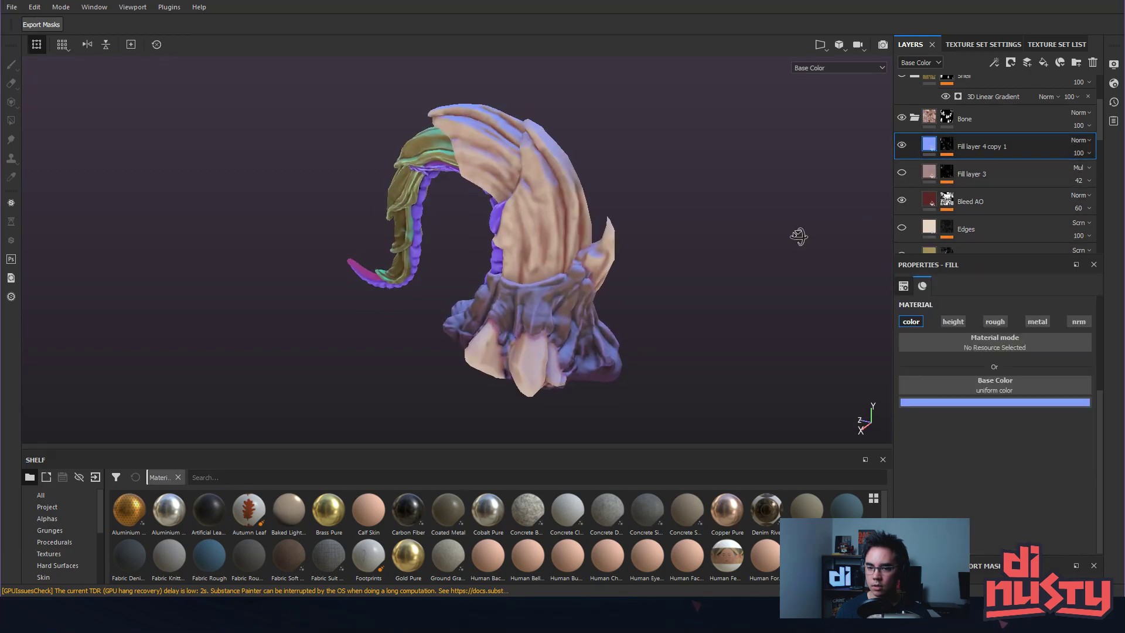
click(948, 148)
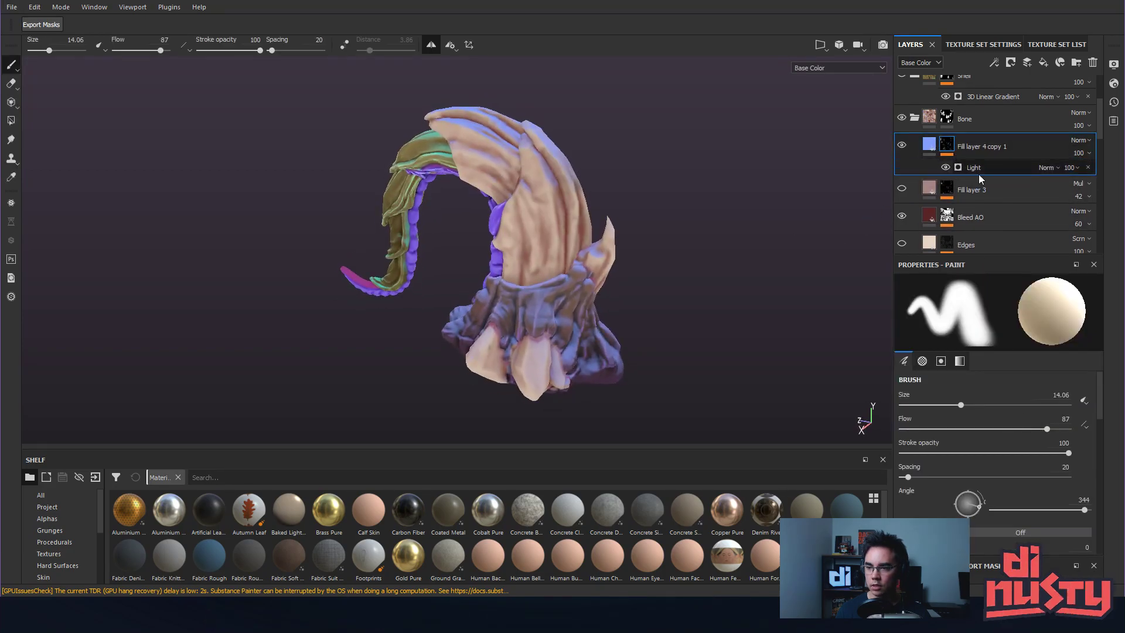
click(979, 169)
mouse_move(1033, 428)
mouse_down()
mouse_move(975, 427)
mouse_move(1022, 427)
mouse_up()
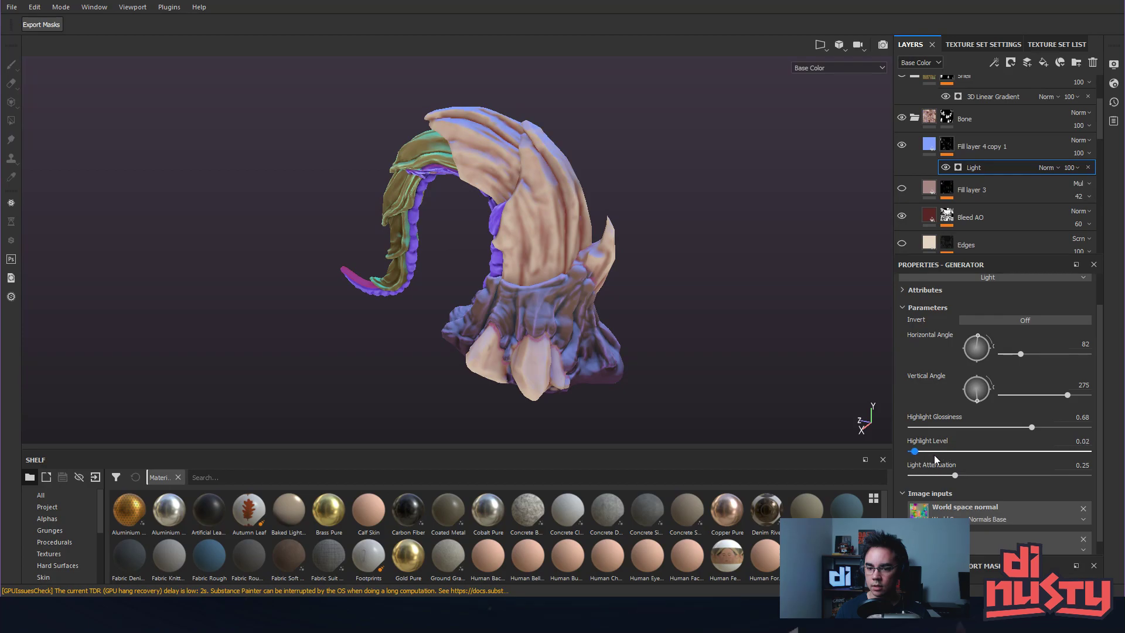
alt+drag(890, 437, 801, 330)
alt+middle_drag(753, 326, 760, 311)
alt+drag(553, 289, 546, 284)
Isolate the mask of Bone's Fill layer 4 copy 1 and set its Light generator's Light Attenuation to 0.
alt+click(946, 145)
mouse_move(773, 233)
alt+mouse_down()
mouse_move(736, 244)
mouse_move(781, 201)
mouse_move(843, 215)
mouse_move(766, 256)
mouse_move(841, 269)
mouse_move(884, 240)
alt+mouse_up()
click(990, 168)
drag(950, 477, 897, 485)
alt+drag(776, 352, 674, 328)
alt+drag(566, 328, 679, 351)
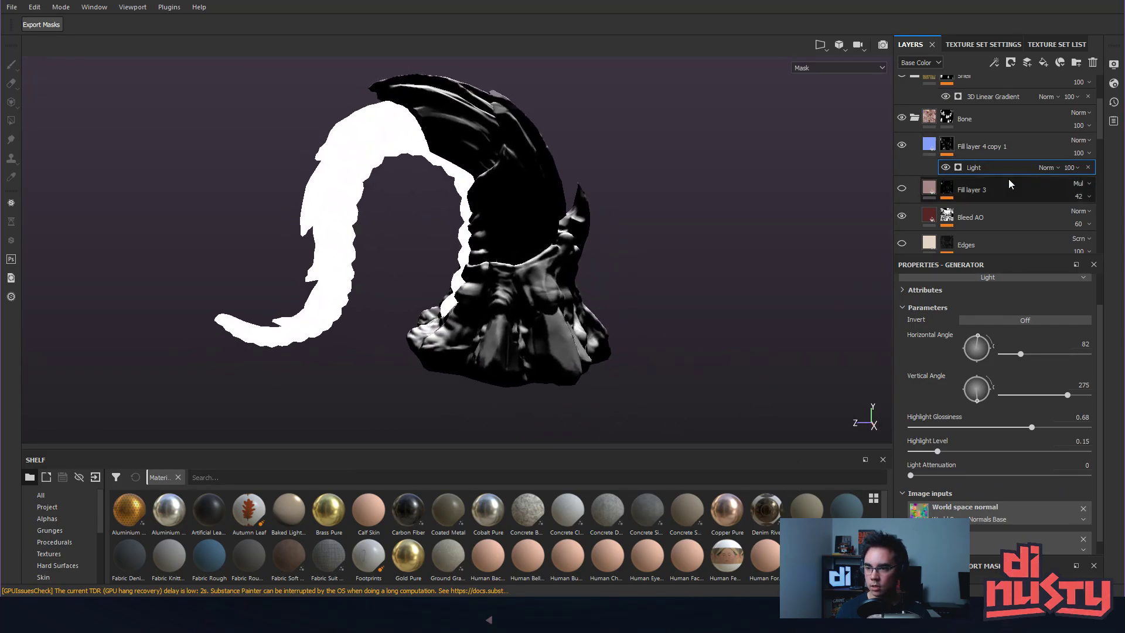
Return to the base color view and examine the blue light on the horn and claws from several angles.
click(954, 148)
alt+drag(723, 182, 711, 201)
alt+right_drag(658, 204, 768, 216)
alt+drag(768, 216, 762, 258)
alt+drag(596, 345, 665, 317)
alt+middle_drag(712, 208, 709, 282)
alt+right_drag(709, 282, 591, 307)
alt+drag(592, 308, 484, 334)
alt+middle_drag(484, 334, 673, 325)
alt+drag(673, 325, 651, 275)
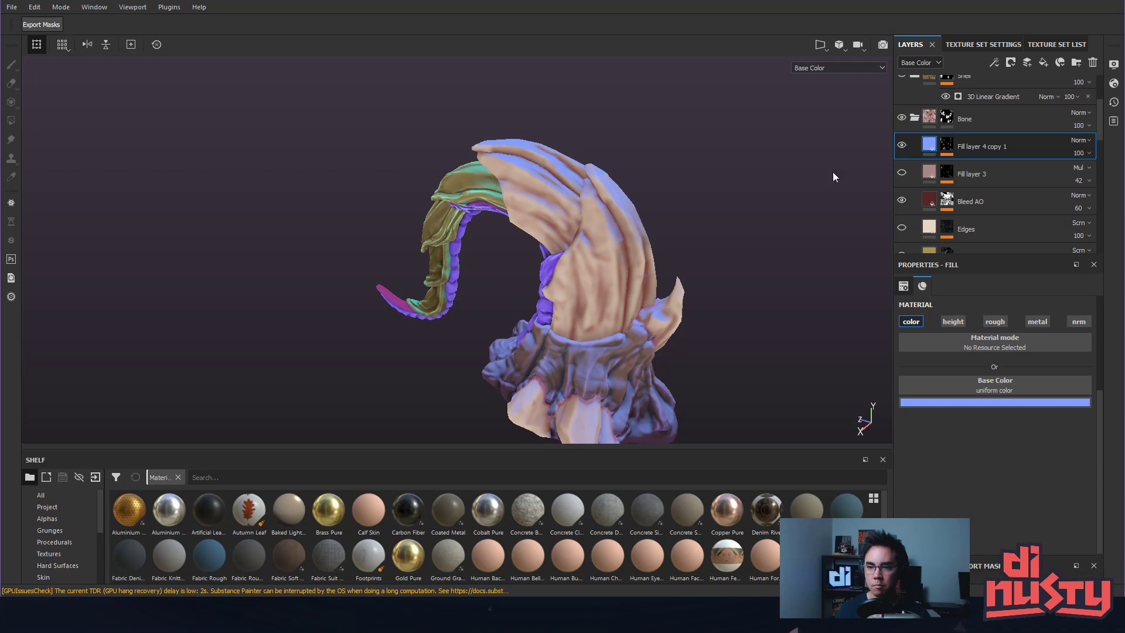
Set the texture set size to 1024.
click(984, 44)
click(967, 64)
click(923, 99)
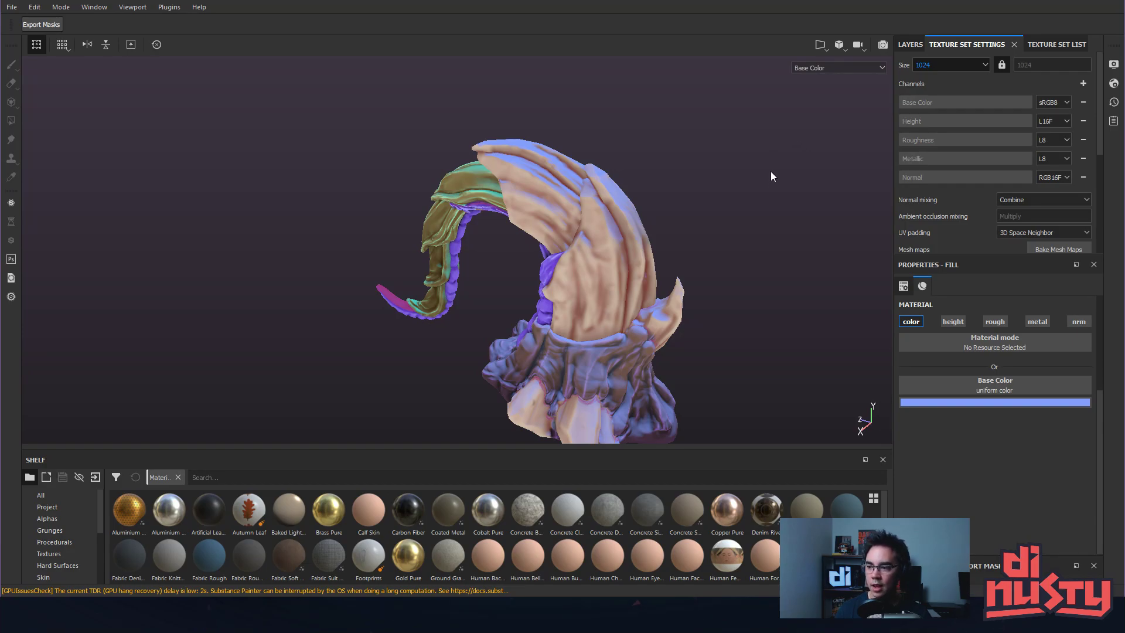
Compare the horn with and without the Bone folder's Fill layer 4 copy 1.
alt+drag(716, 233, 786, 208)
alt+drag(887, 190, 794, 268)
click(909, 44)
click(901, 145)
click(901, 145)
alt+drag(779, 157, 726, 172)
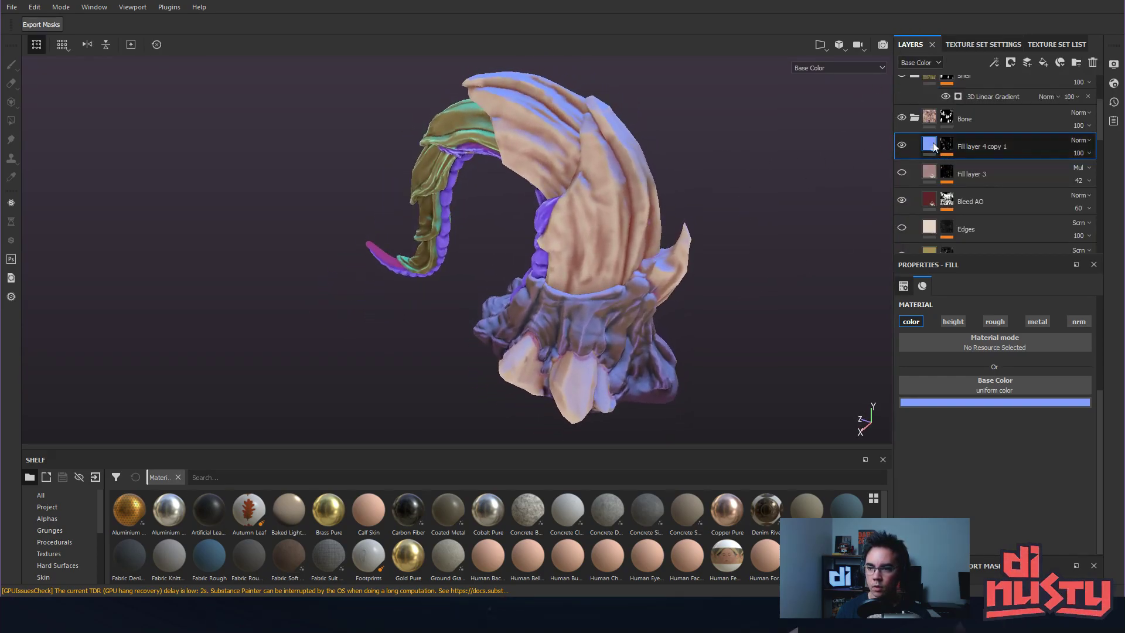
With the mask of Bone's Fill layer 4 copy 1 isolated, set its Light generator's Highlight Level to 0 and Highlight Glossiness to 0.6.
alt+click(948, 147)
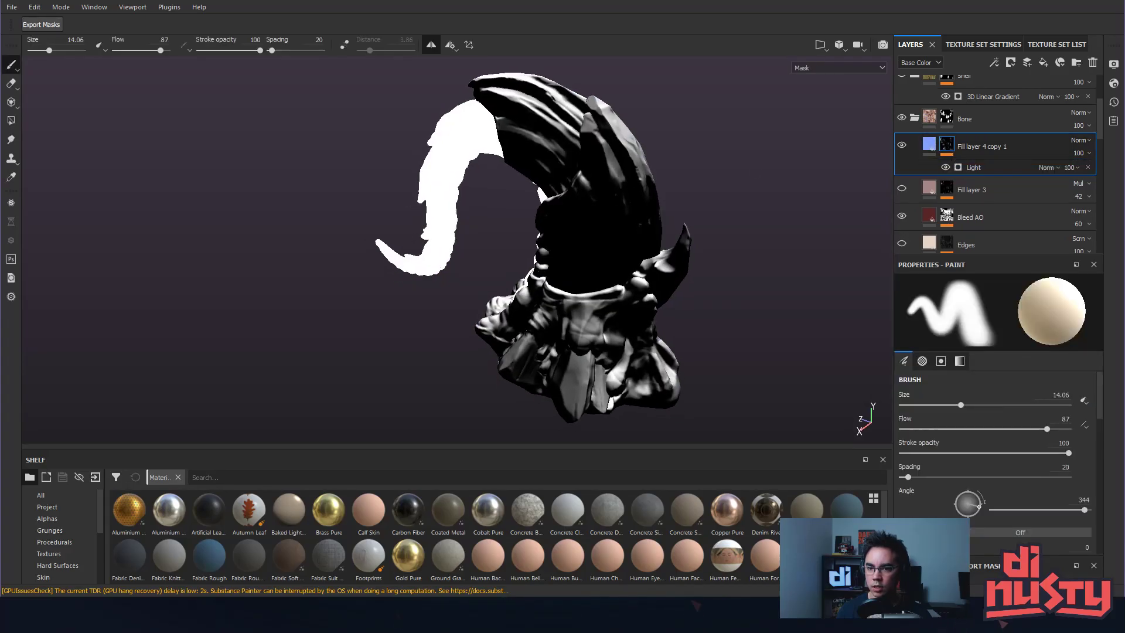
click(974, 168)
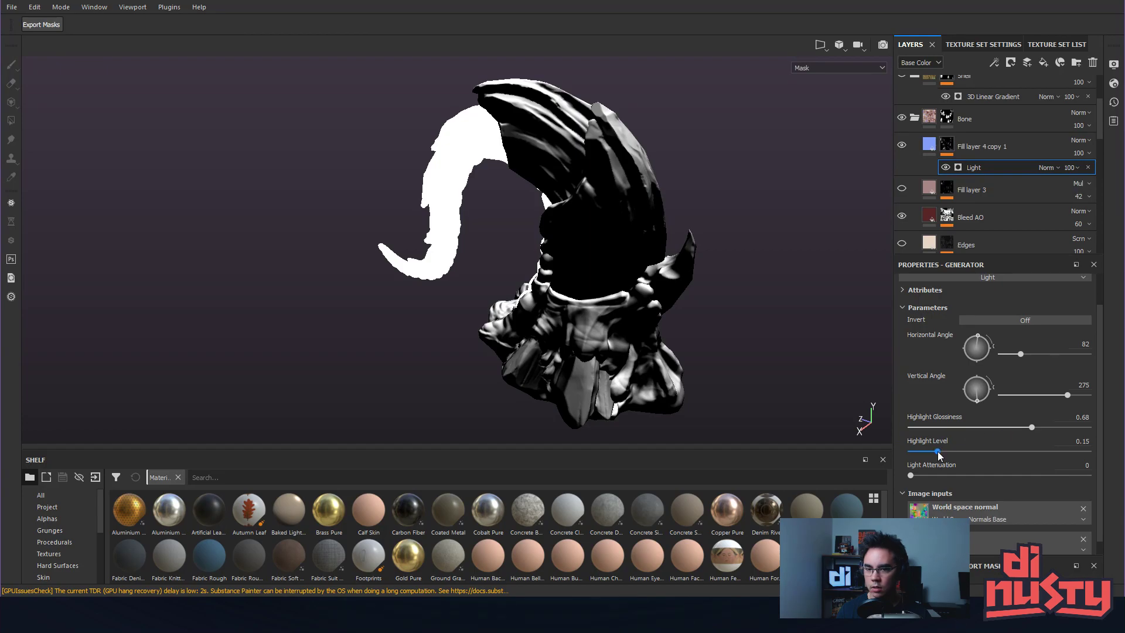
drag(1023, 453, 908, 451)
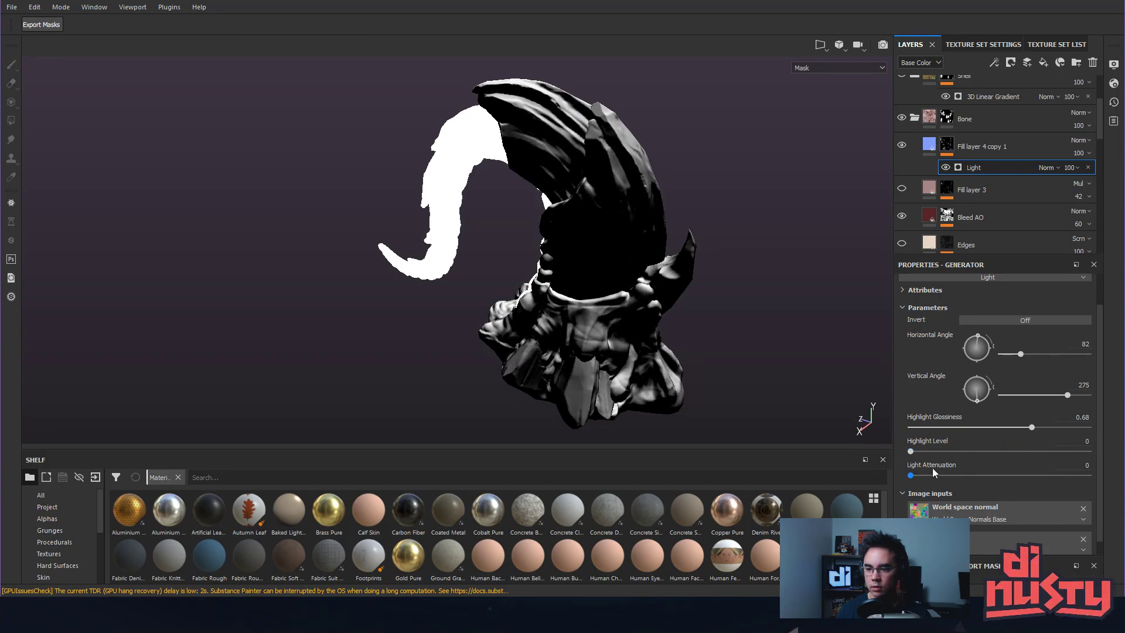
mouse_move(1036, 432)
mouse_down()
mouse_move(980, 427)
mouse_move(1060, 431)
mouse_move(990, 431)
mouse_move(1018, 434)
mouse_up()
mouse_move(800, 304)
alt+mouse_down()
mouse_move(809, 344)
mouse_move(820, 345)
mouse_move(806, 307)
alt+mouse_up()
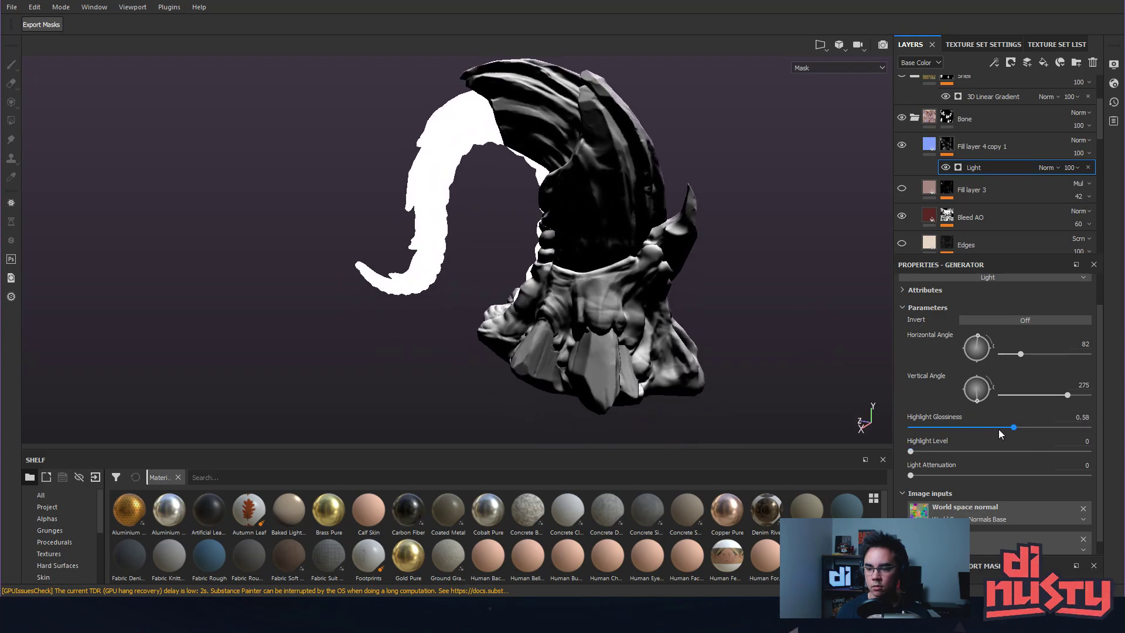
drag(1008, 431, 1020, 430)
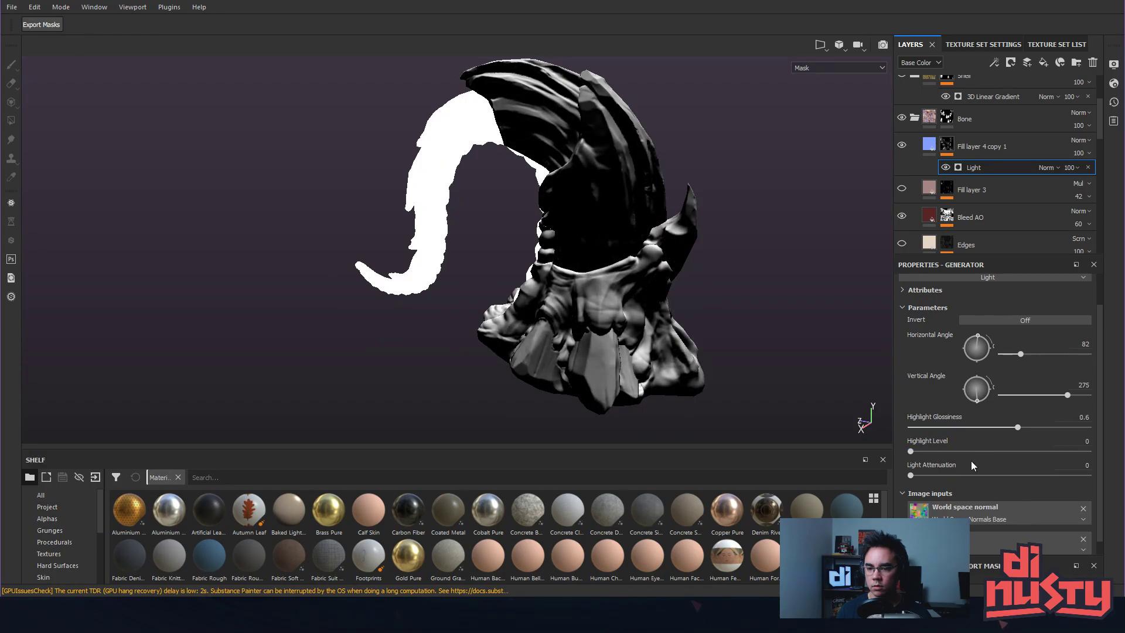
Set the Light generator's Light Attenuation to 0.43 and return from the mask view to the layer's base color view.
mouse_move(918, 477)
mouse_down()
mouse_move(994, 473)
mouse_move(974, 476)
mouse_up()
scroll(731, 379, up, 2)
alt+drag(731, 379, 638, 340)
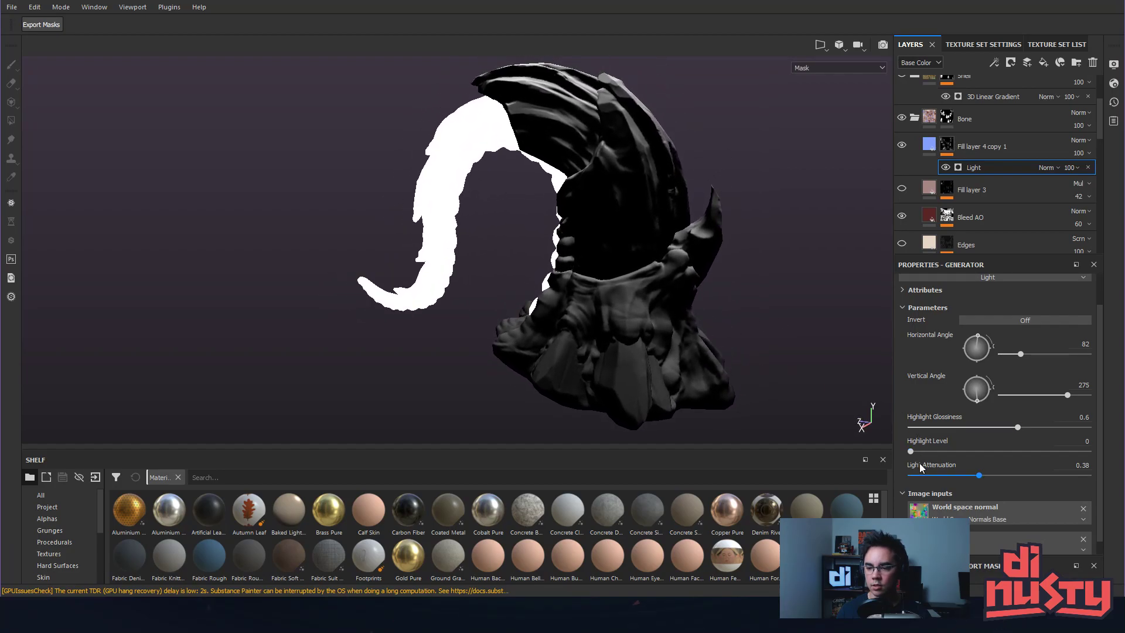
drag(977, 476, 987, 476)
alt+middle_drag(813, 334, 792, 366)
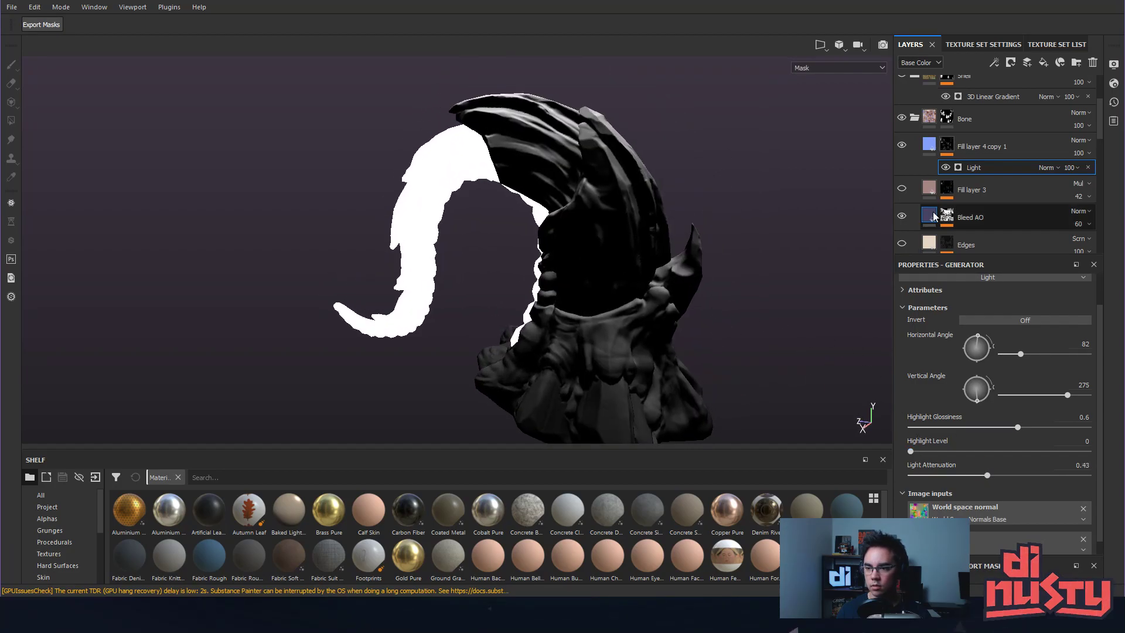
alt+drag(792, 193, 673, 263)
click(930, 144)
alt+middle_drag(674, 263, 703, 190)
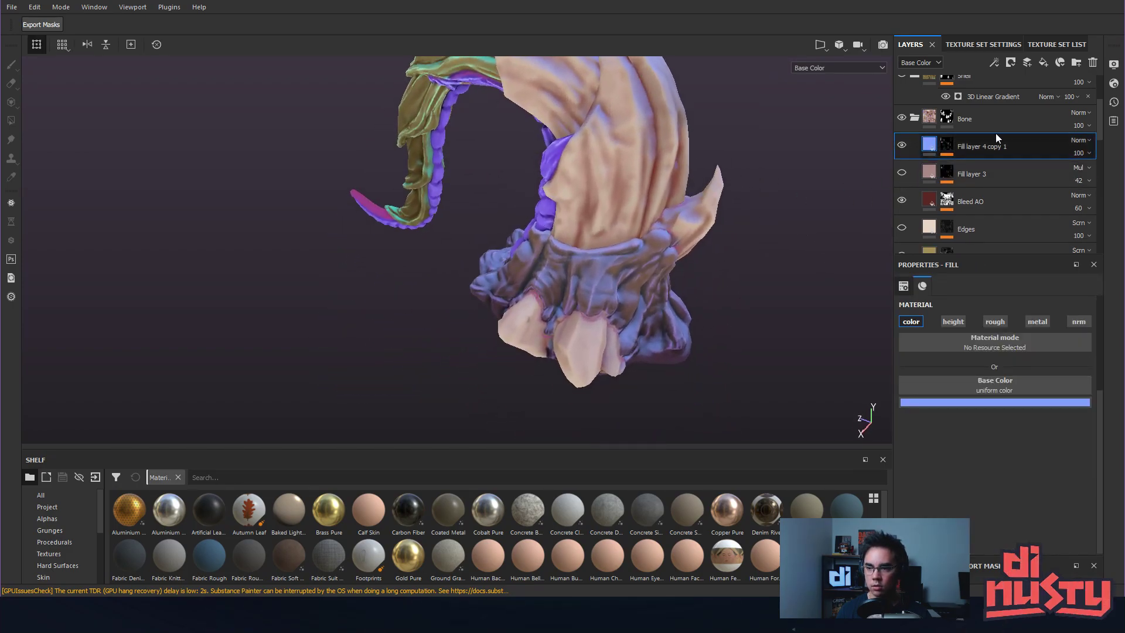
Delete Fill layer 3 from the Bone folder.
click(1015, 175)
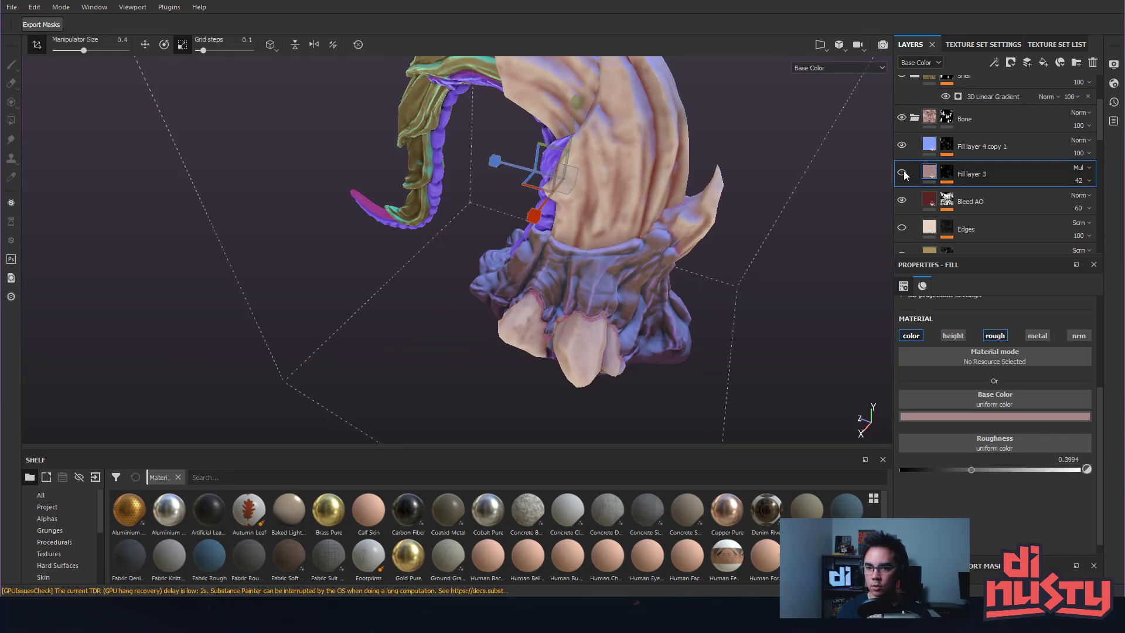
key(Delete)
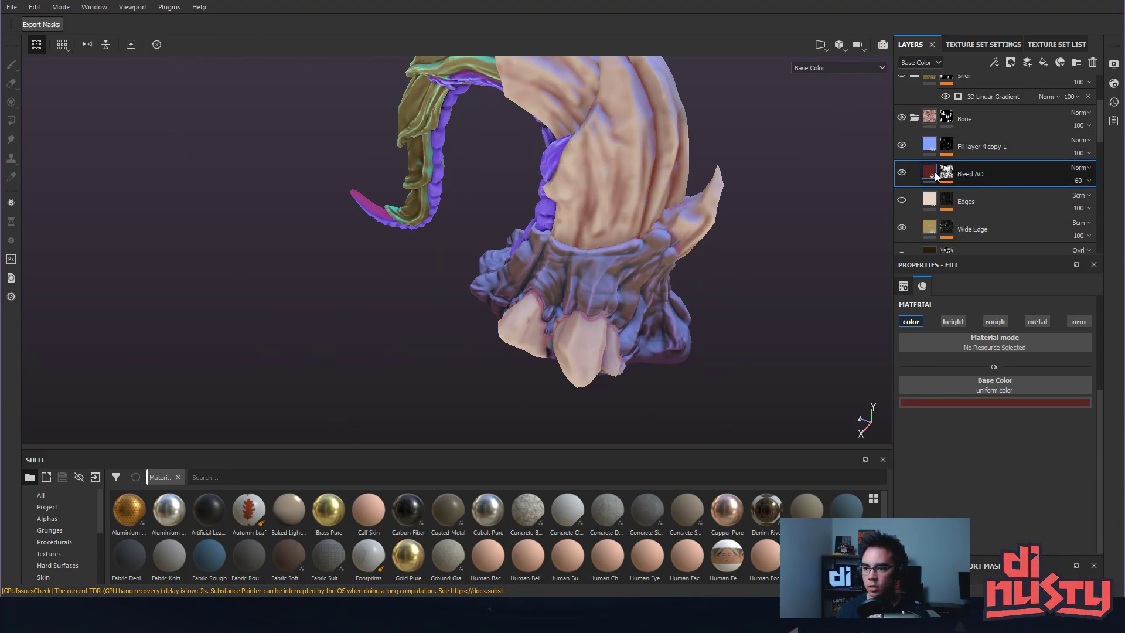
click(901, 173)
Show the Bone folder's Edges layer and move it above Fill layer 4 copy 1.
click(951, 206)
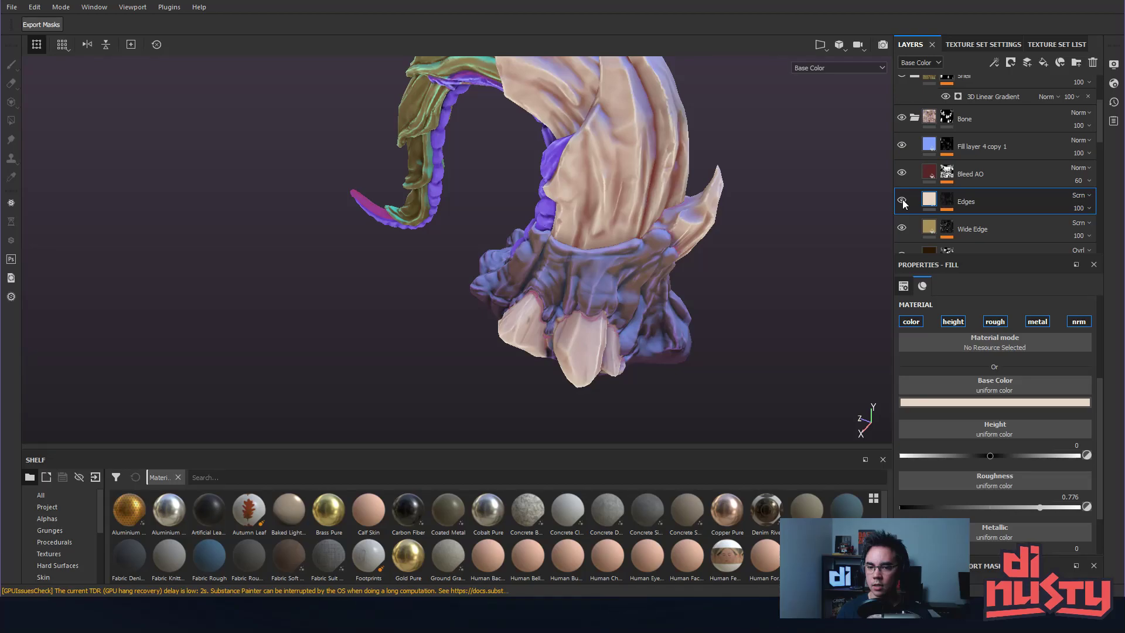
alt+drag(775, 217, 826, 240)
drag(992, 198, 1018, 131)
alt+drag(756, 117, 772, 180)
Inspect the Edges mask's effects and compare the bone with and without its Curvature Base fill.
click(946, 146)
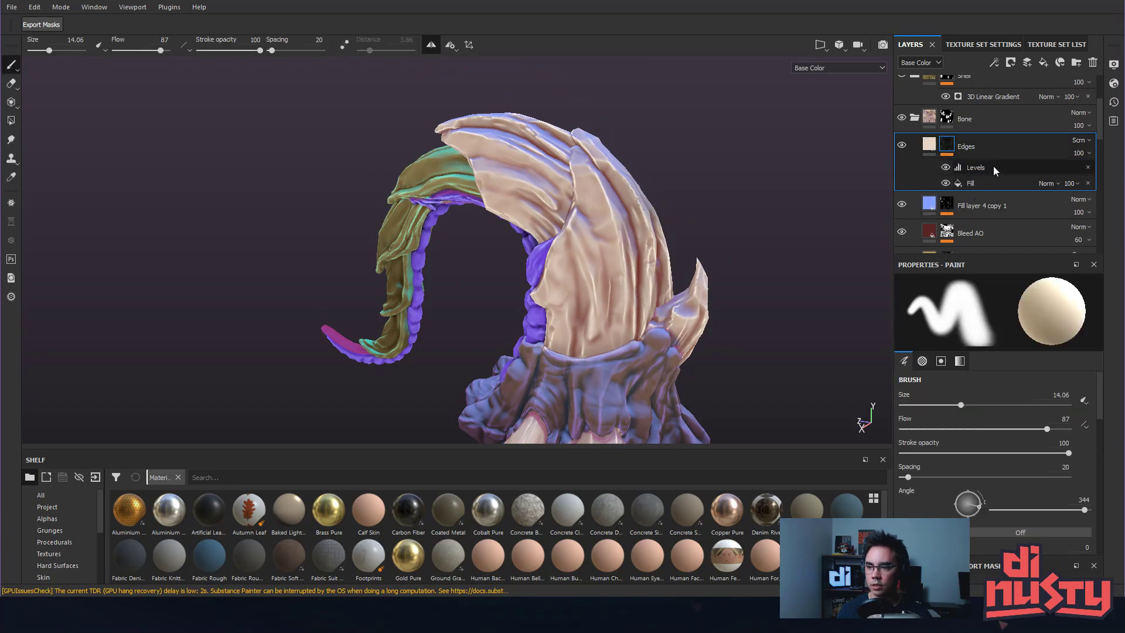
click(992, 184)
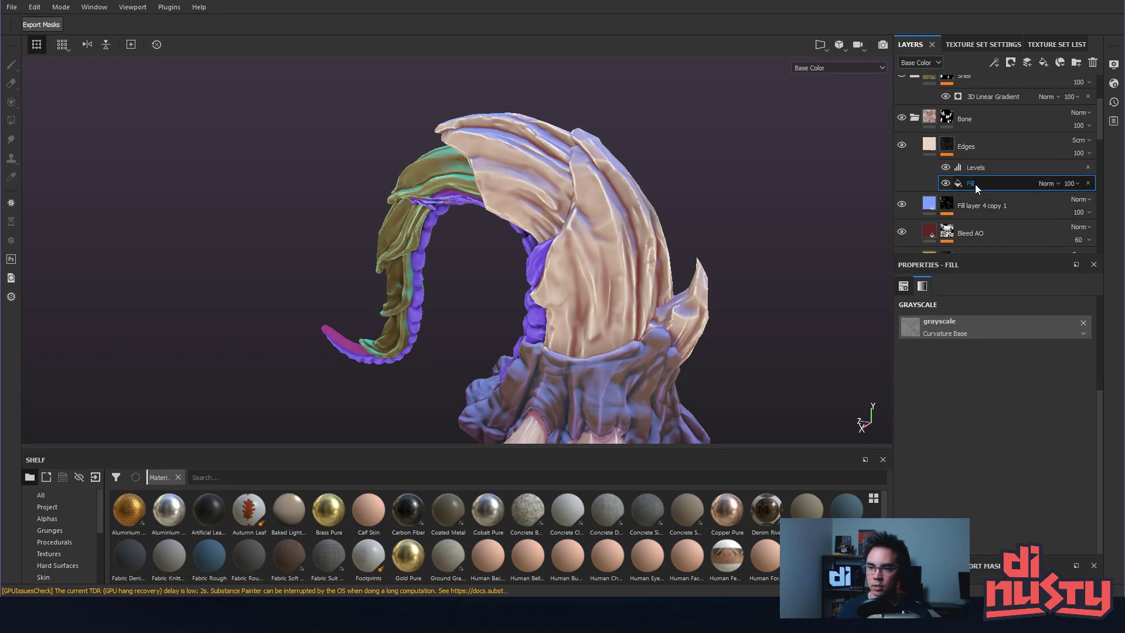
click(931, 142)
click(944, 141)
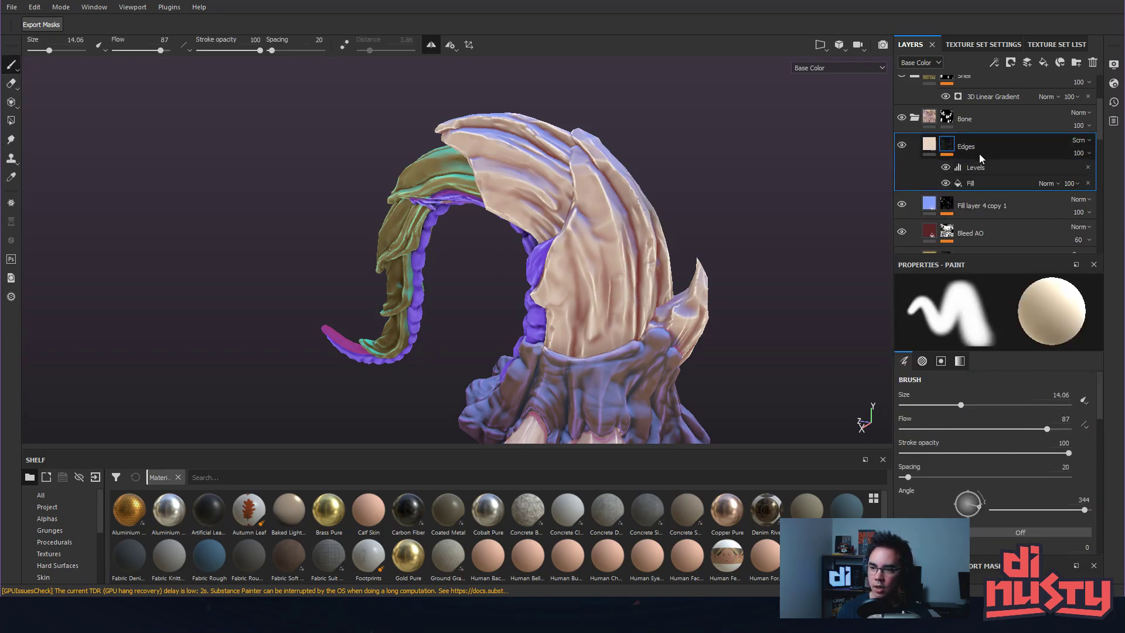
click(979, 183)
click(945, 183)
click(945, 184)
Set the Edges mask's Levels inputs to a black point of 0.183, midtone of 2.269 and white point of 1.
click(979, 164)
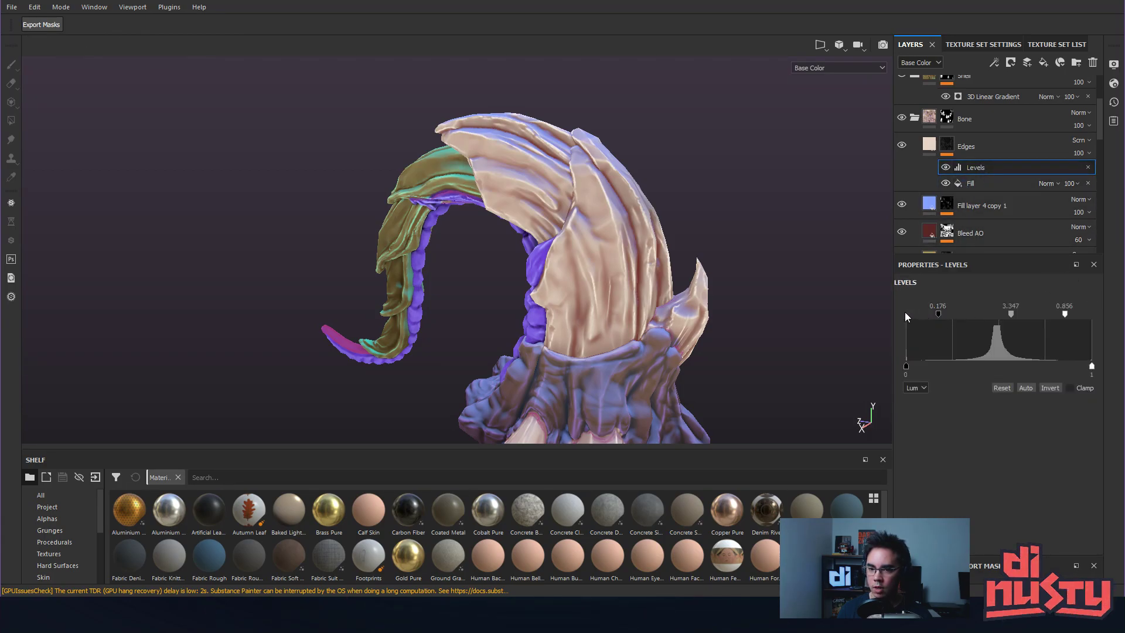
mouse_move(928, 314)
mouse_down()
mouse_move(982, 313)
mouse_move(940, 319)
mouse_up()
mouse_move(1065, 315)
mouse_down()
mouse_move(1113, 319)
mouse_move(1091, 315)
mouse_up()
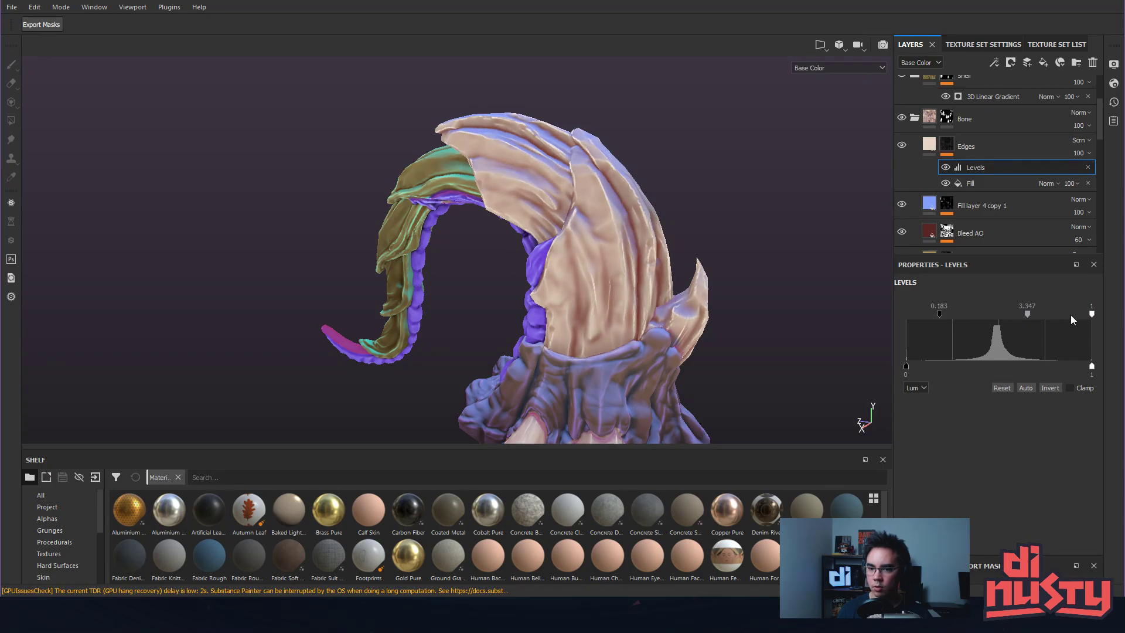
alt+drag(756, 304, 632, 257)
mouse_move(1024, 314)
mouse_down()
mouse_move(1003, 313)
mouse_move(1024, 318)
mouse_up()
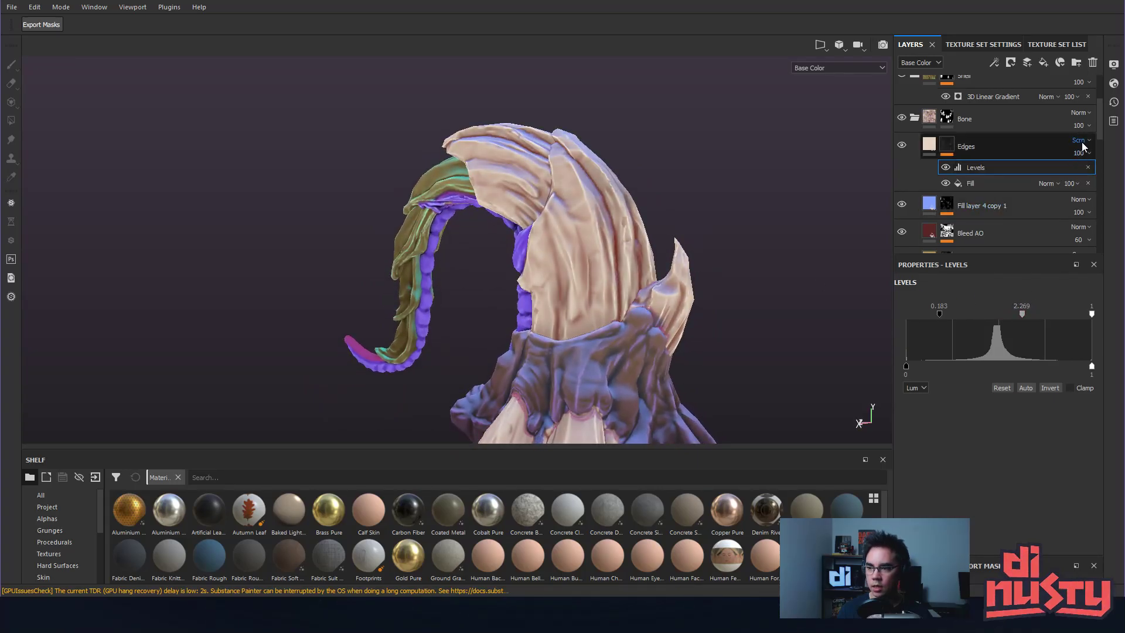
Set the Edges layer's opacity to 60 and examine the horn and claws from several angles.
drag(1121, 175, 1088, 176)
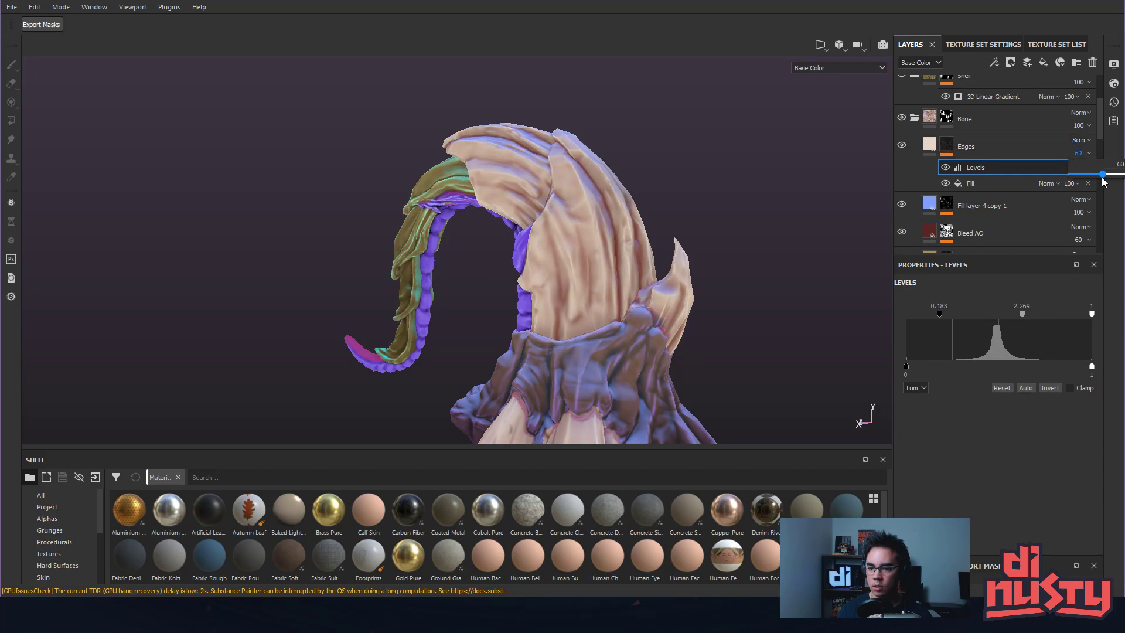
alt+drag(741, 209, 615, 193)
scroll(729, 248, up, 5)
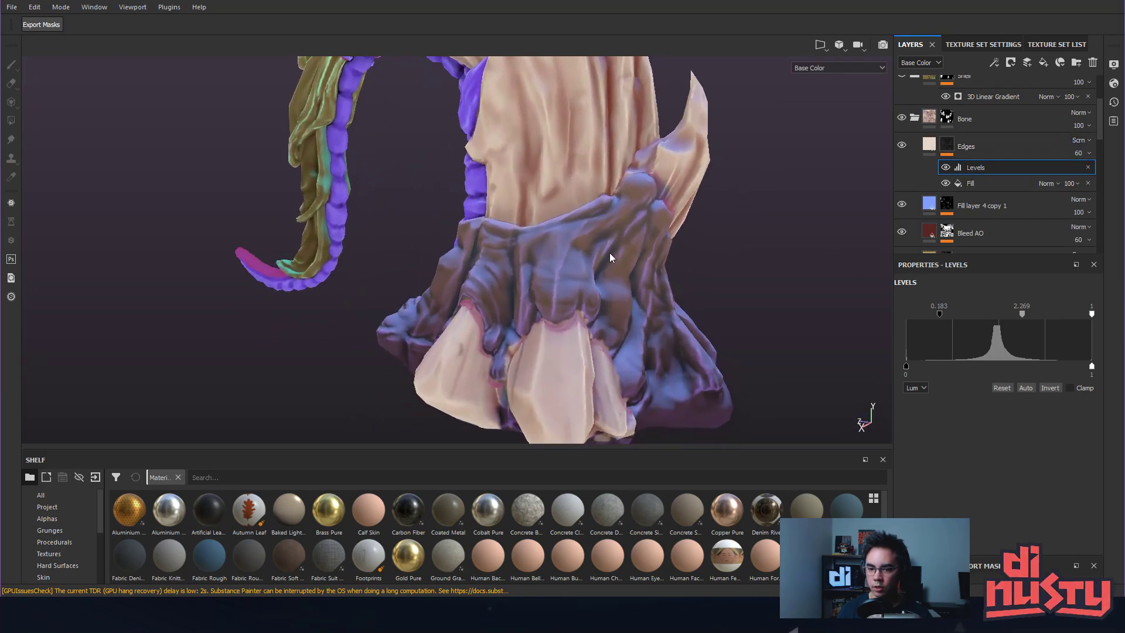
alt+drag(556, 297, 584, 228)
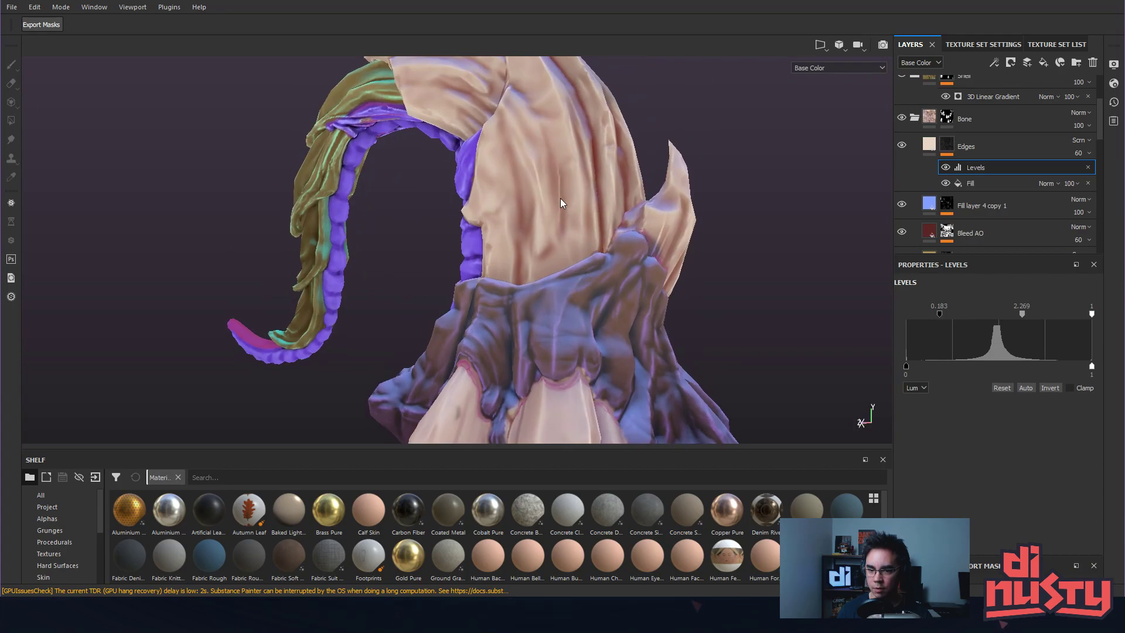
mouse_move(558, 325)
alt+mouse_down()
mouse_move(701, 233)
mouse_move(625, 221)
mouse_move(634, 265)
mouse_move(860, 305)
alt+mouse_up()
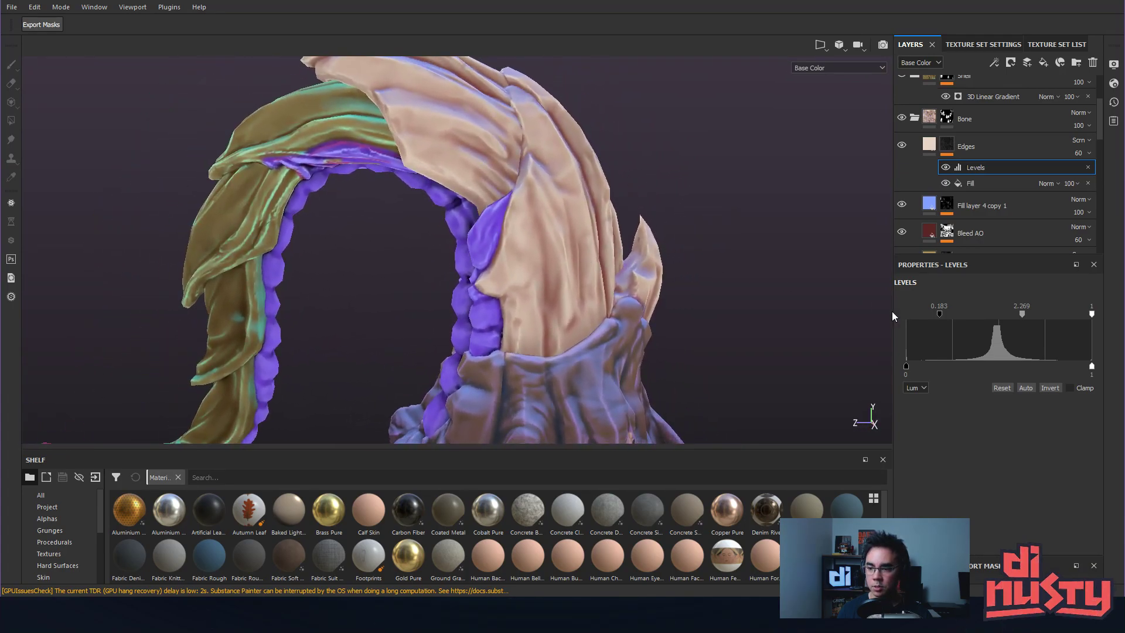
Set the Edges mask's Levels inputs to a black point of 0, midtone of 4.549 and white point of 0.754.
drag(941, 313, 906, 314)
drag(1006, 317, 1024, 320)
mouse_move(1092, 315)
mouse_down()
mouse_move(1010, 315)
mouse_move(1047, 318)
mouse_up()
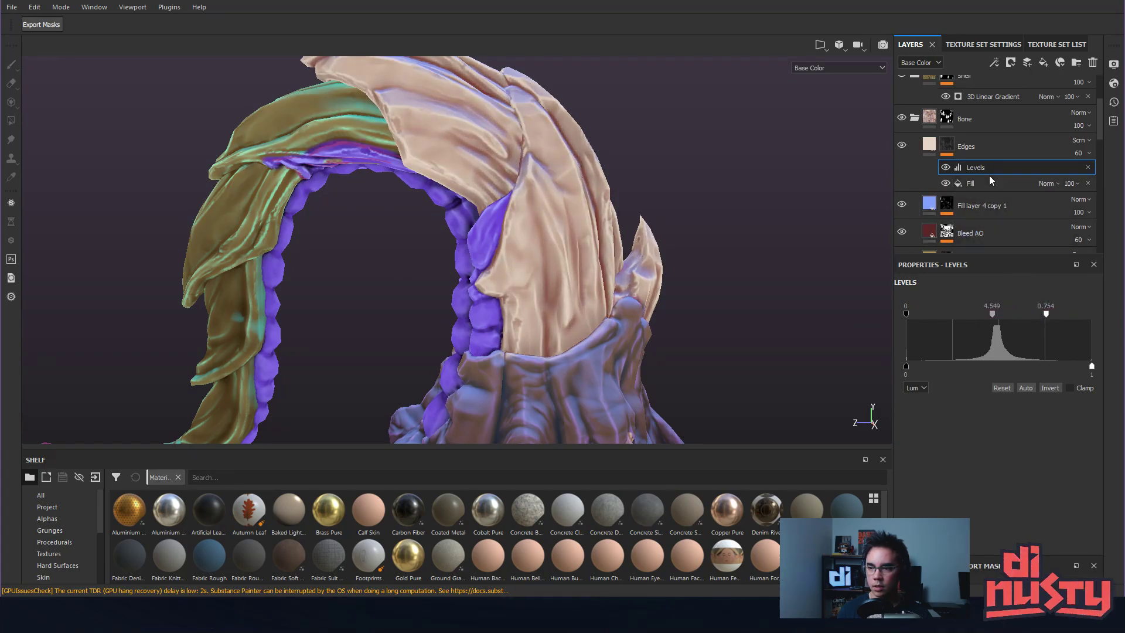
Add a Blur filter to the Edges mask with a Blur Intensity of 0.25.
right_click(977, 149)
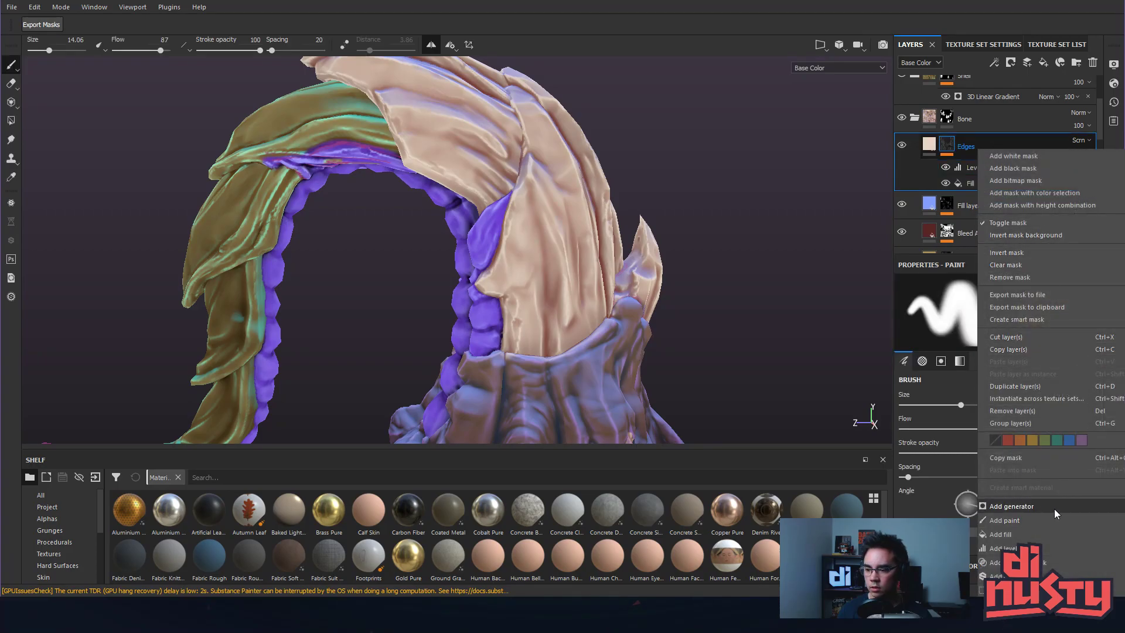
click(1002, 562)
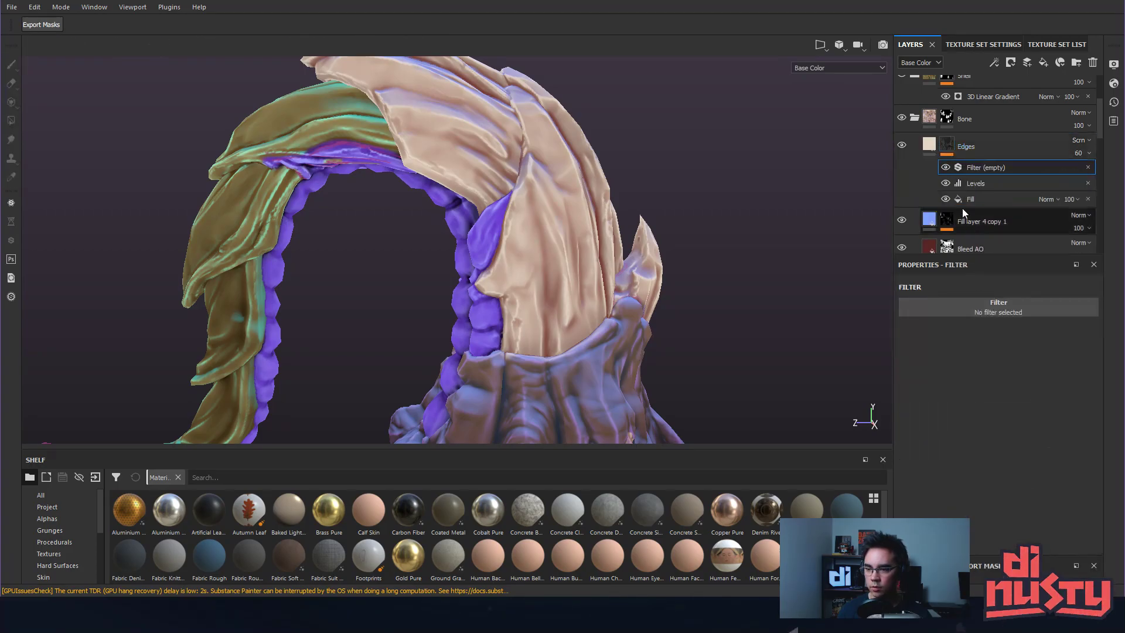
click(998, 307)
text(his)
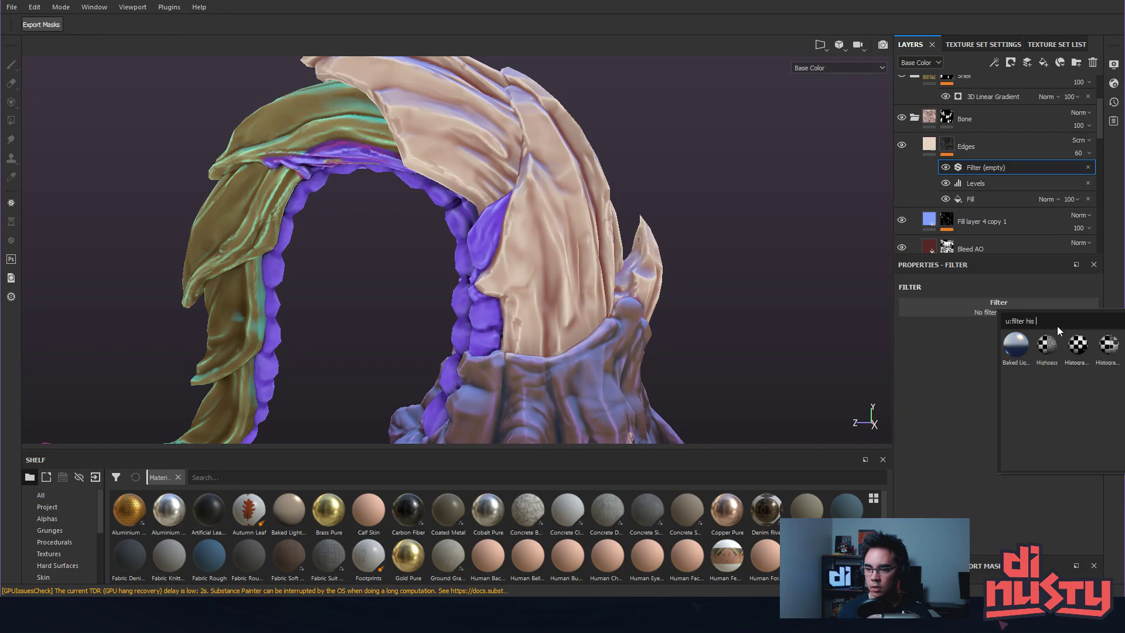
key(BackSpace)
text(blur)
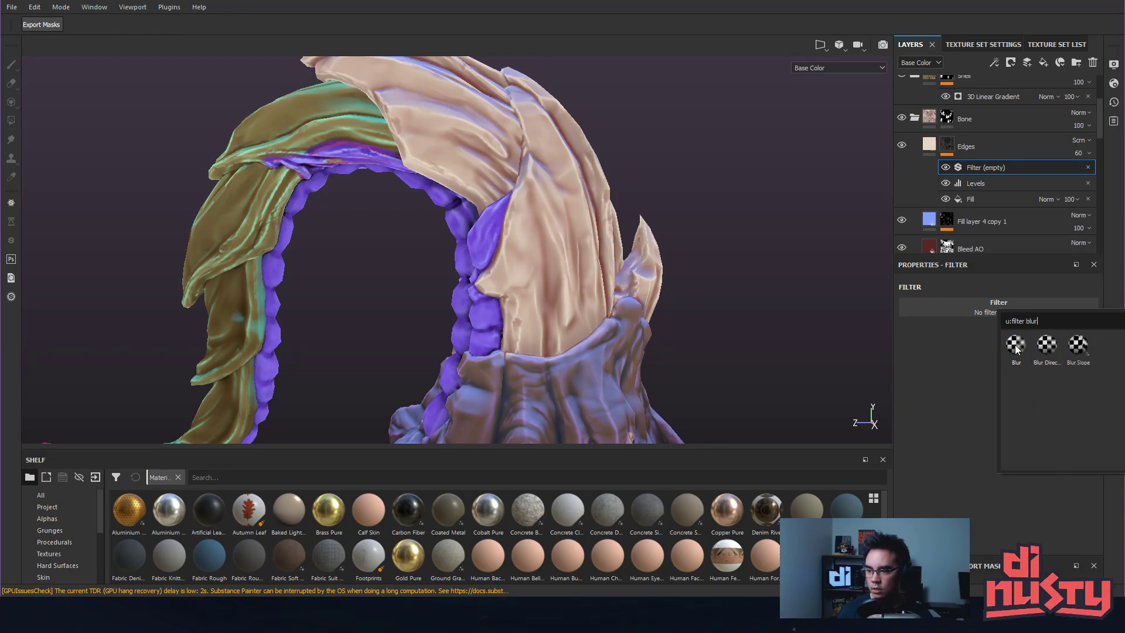
click(1017, 346)
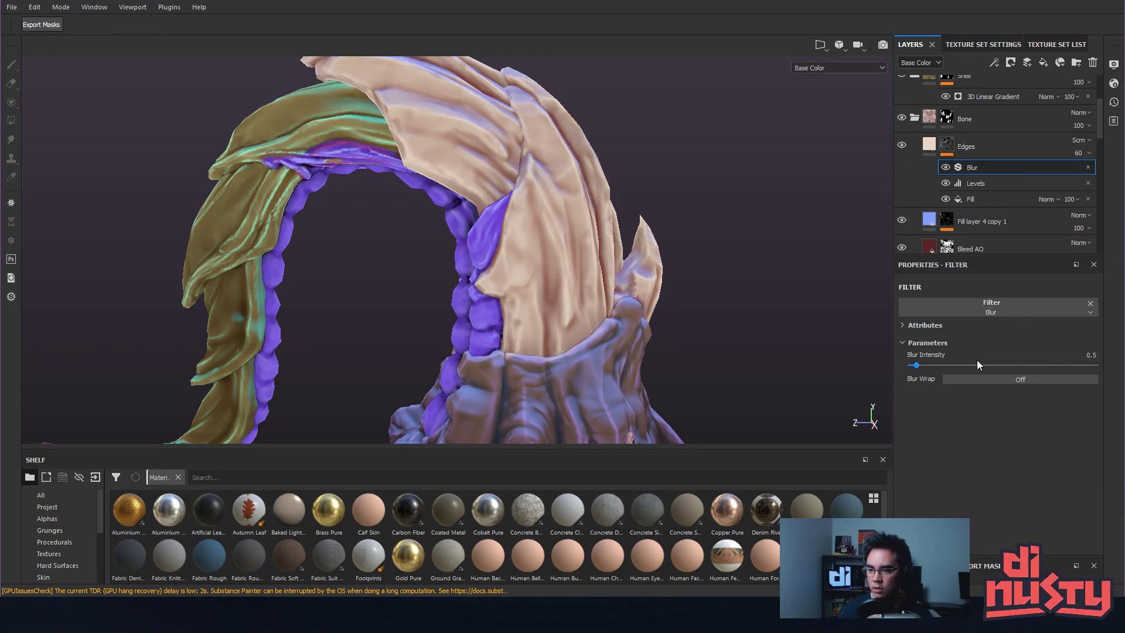
drag(918, 366, 914, 368)
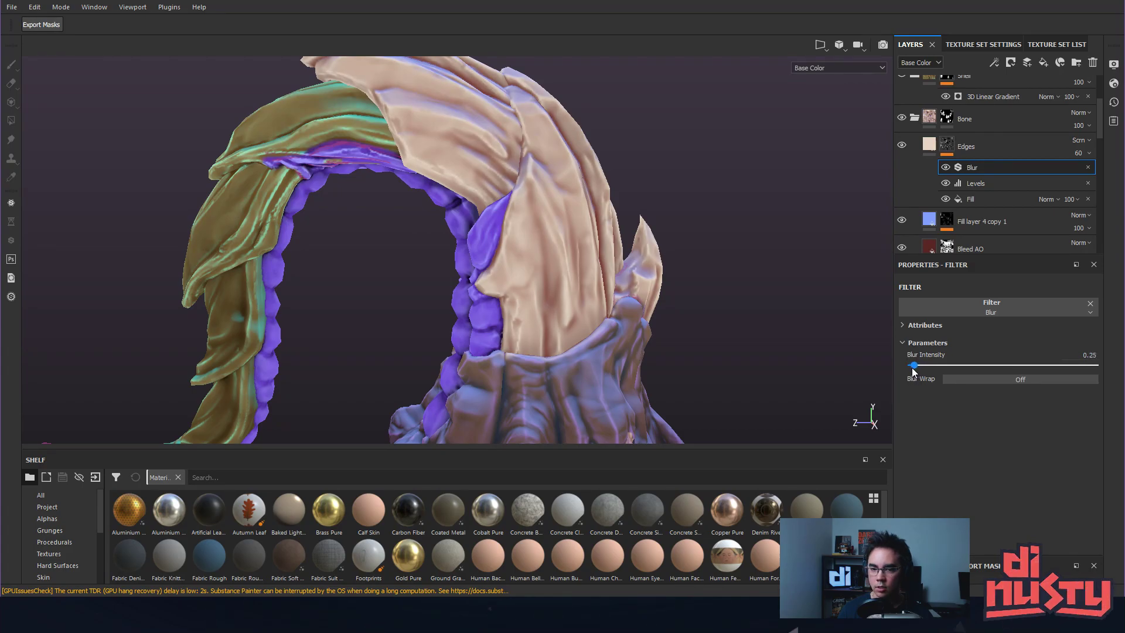
alt+drag(889, 363, 505, 331)
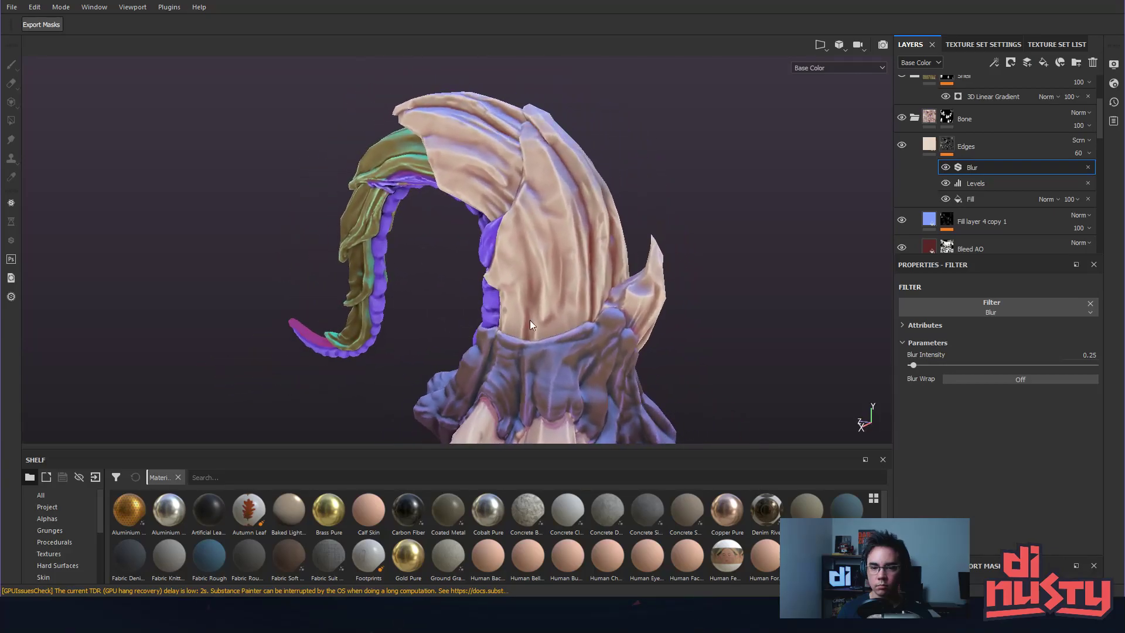
Lower the Edges layer's opacity to 42.
click(1087, 167)
mouse_move(1104, 177)
mouse_down()
mouse_move(1079, 177)
mouse_move(1091, 177)
mouse_up()
alt+drag(779, 167, 741, 183)
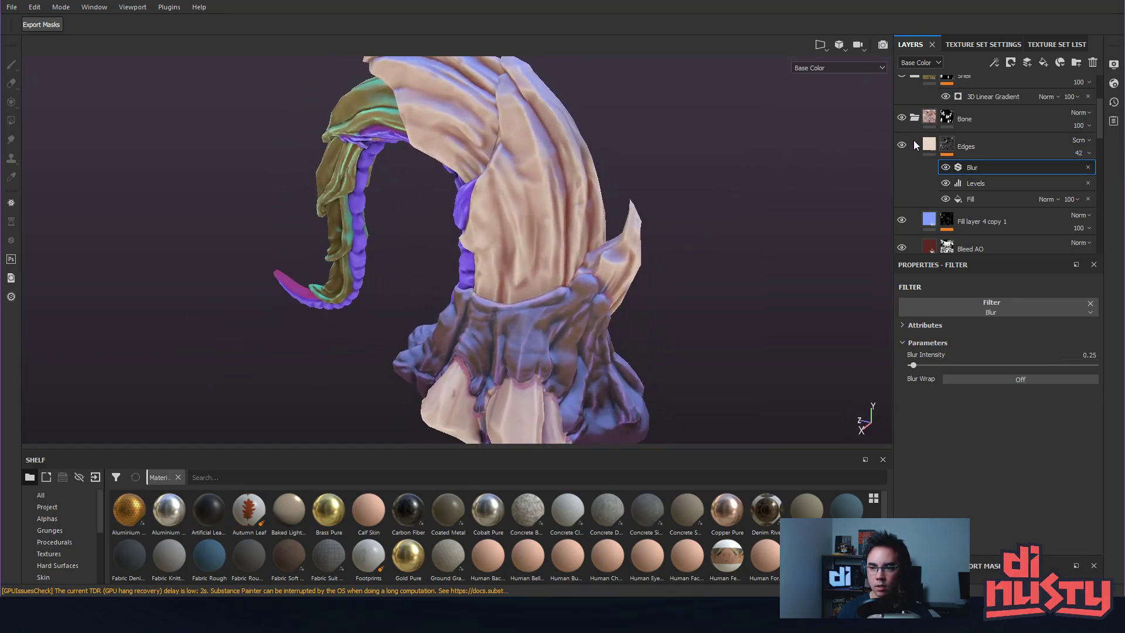
Review the Bleed AO mask's effects and examine the shading around the claws and base from the side.
scroll(949, 175, down, 1)
click(948, 224)
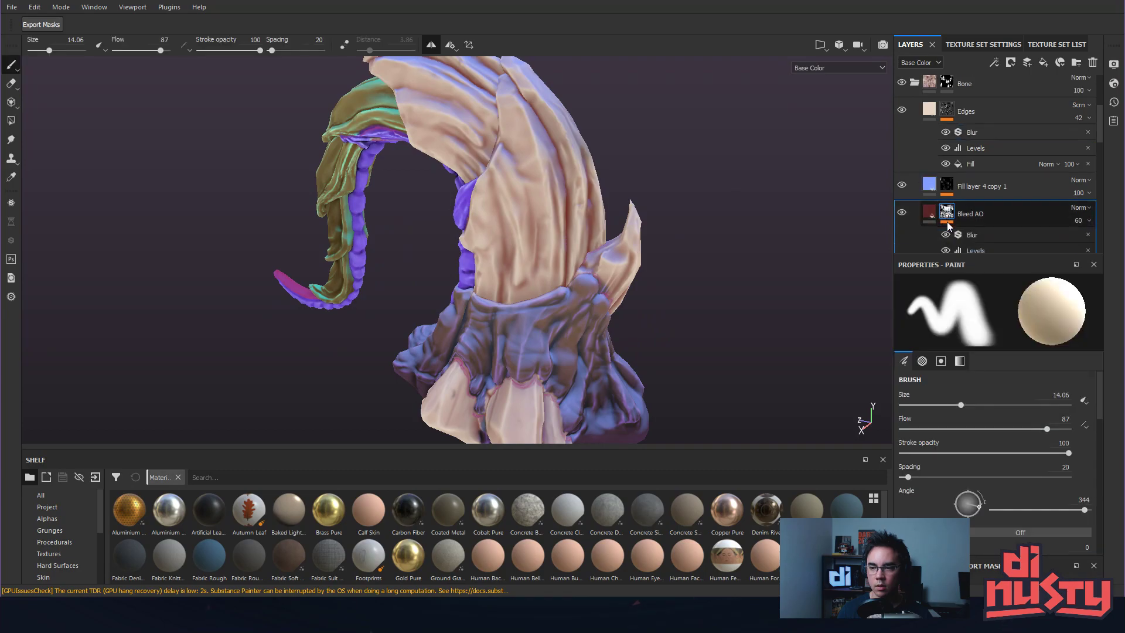
scroll(950, 217, down, 1)
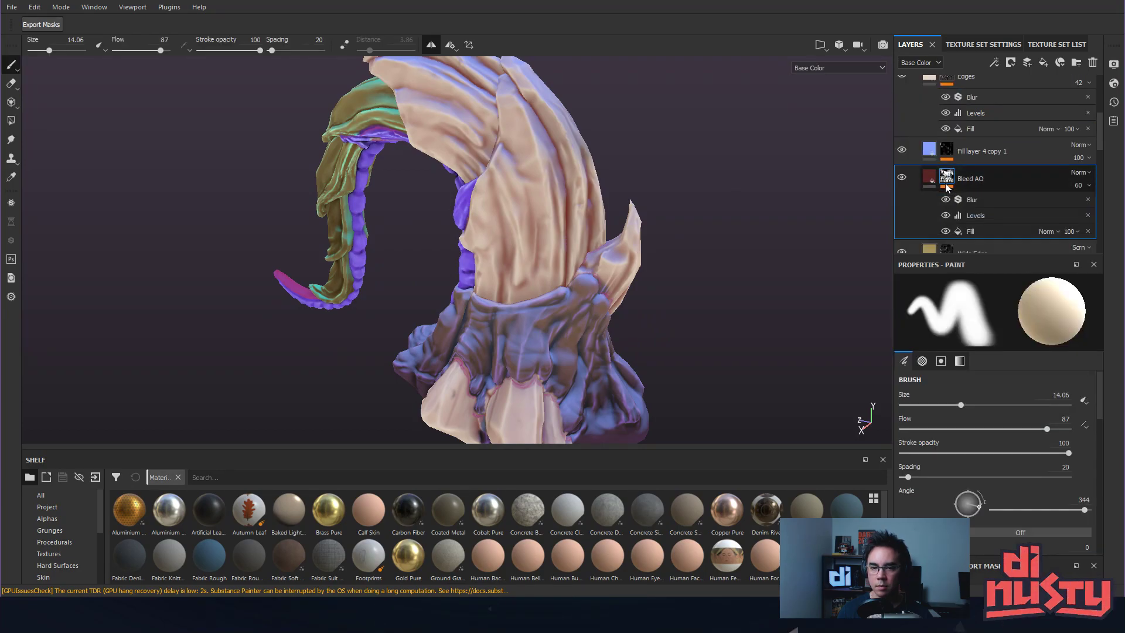
mouse_move(947, 183)
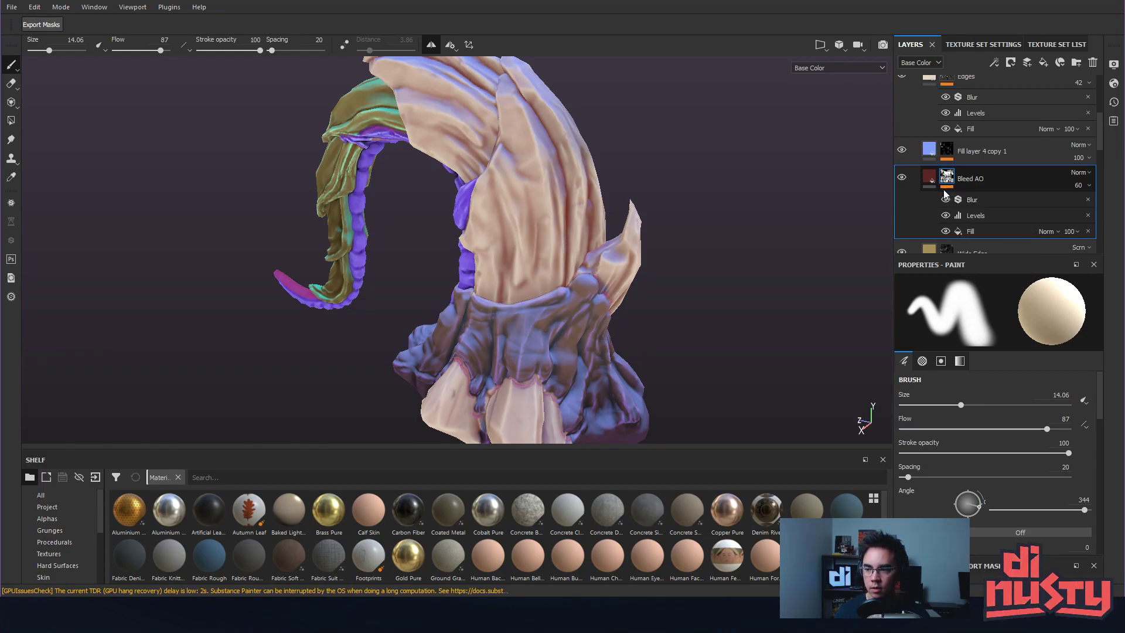
alt+drag(741, 202, 784, 114)
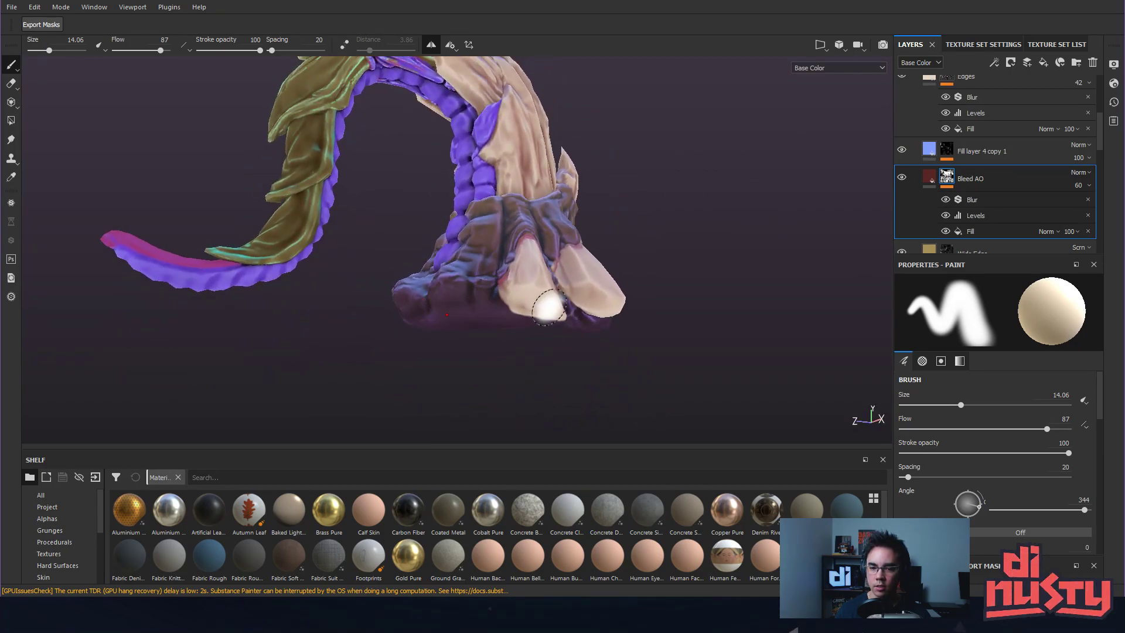
alt+drag(574, 299, 691, 328)
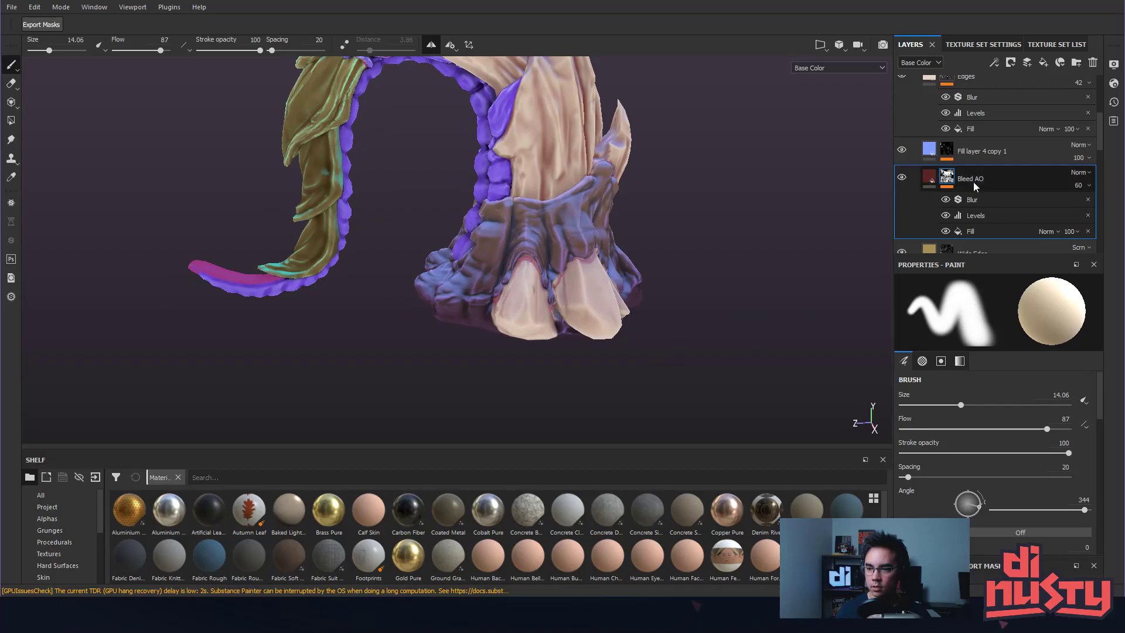
scroll(916, 147, up, 3)
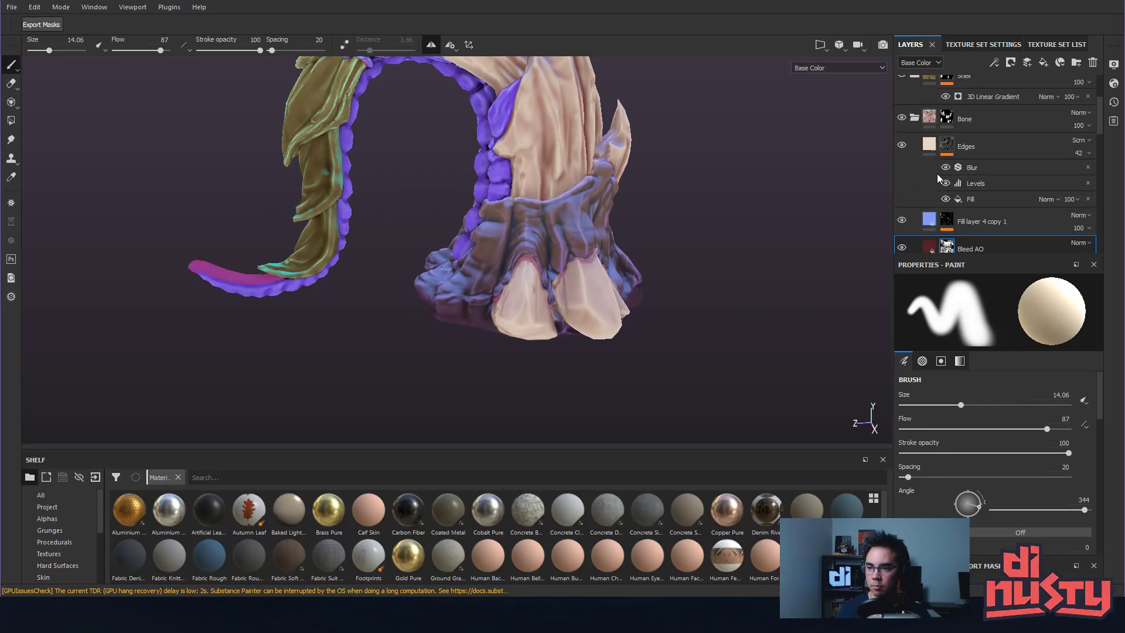
Examine the base colors of the Darks and Wide Edge layers inside the Base folder.
click(915, 119)
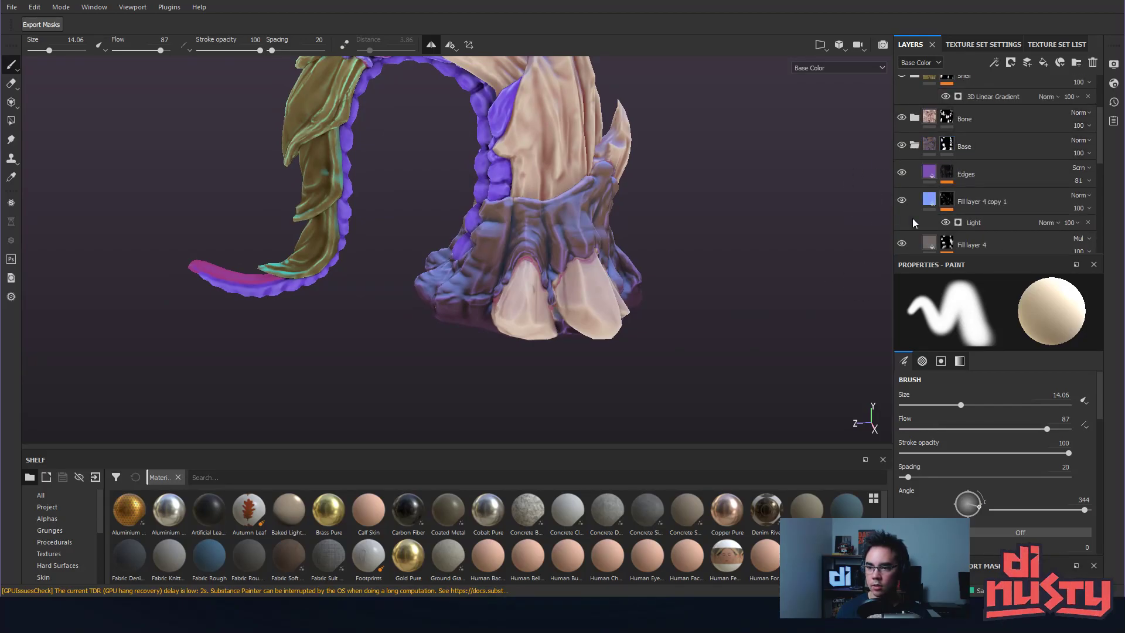
scroll(977, 203, down, 3)
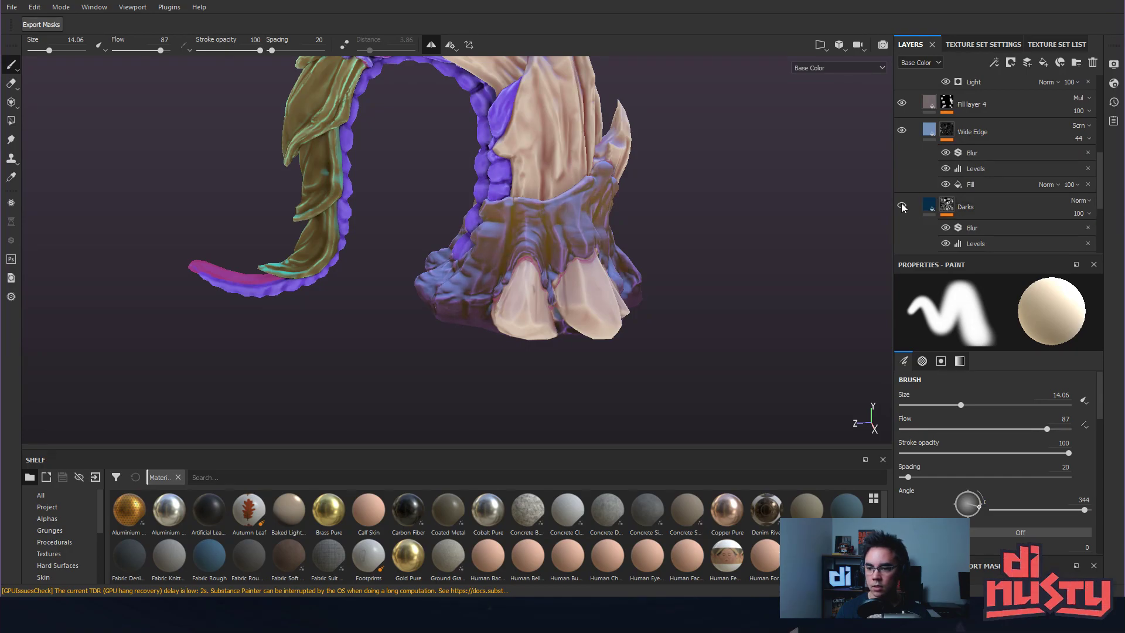
click(930, 205)
click(931, 205)
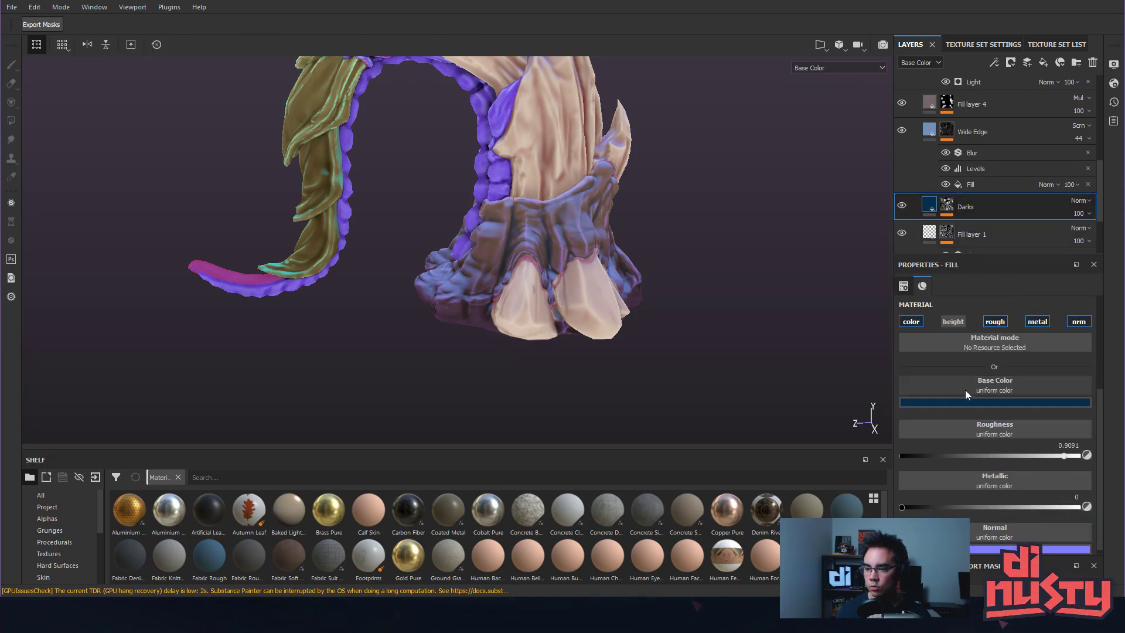
click(985, 402)
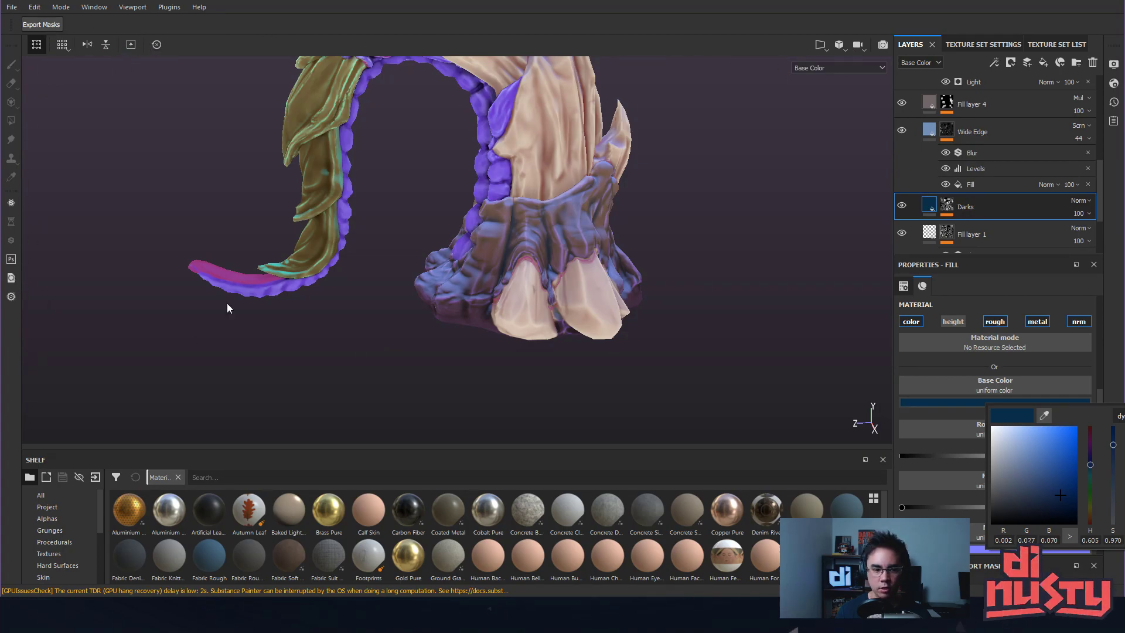
right_click(26, 431)
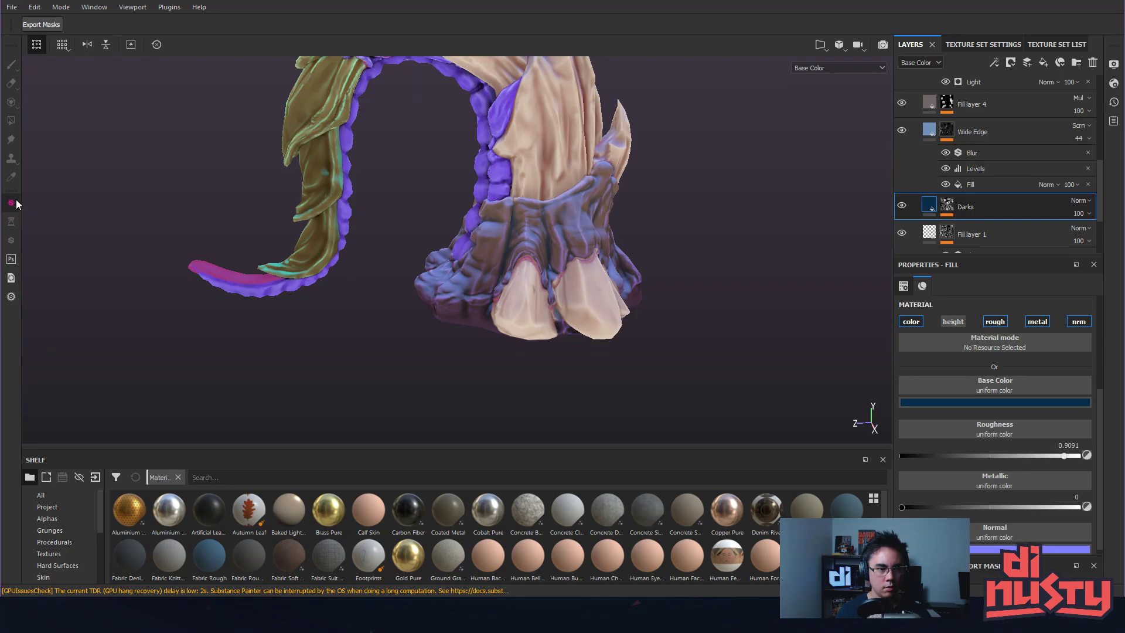
click(169, 9)
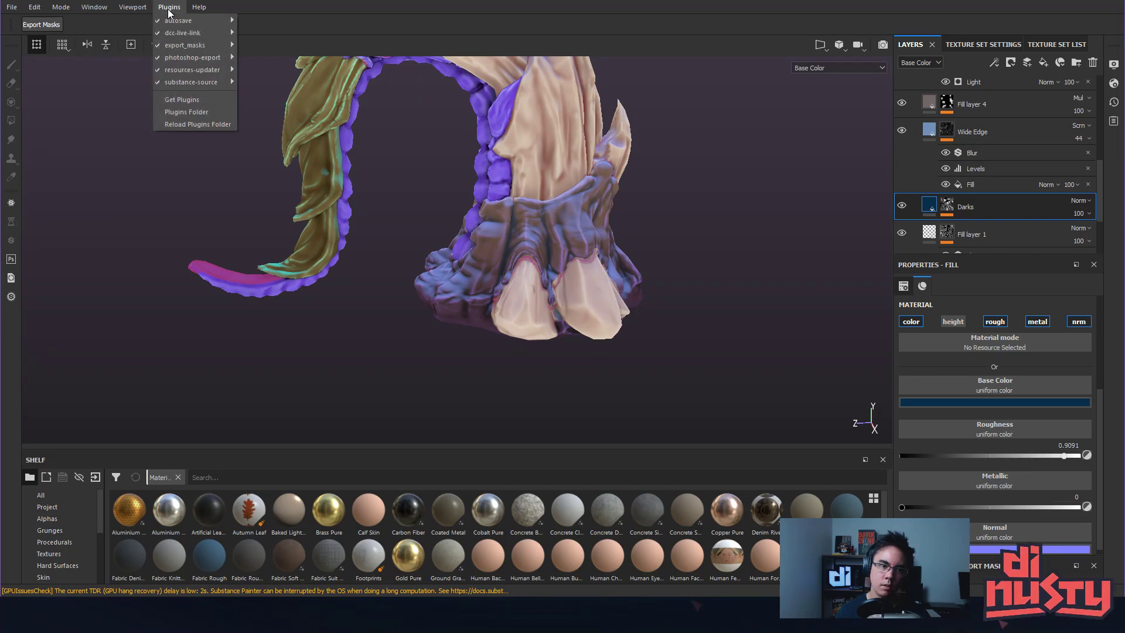
click(168, 10)
alt+drag(419, 146, 522, 284)
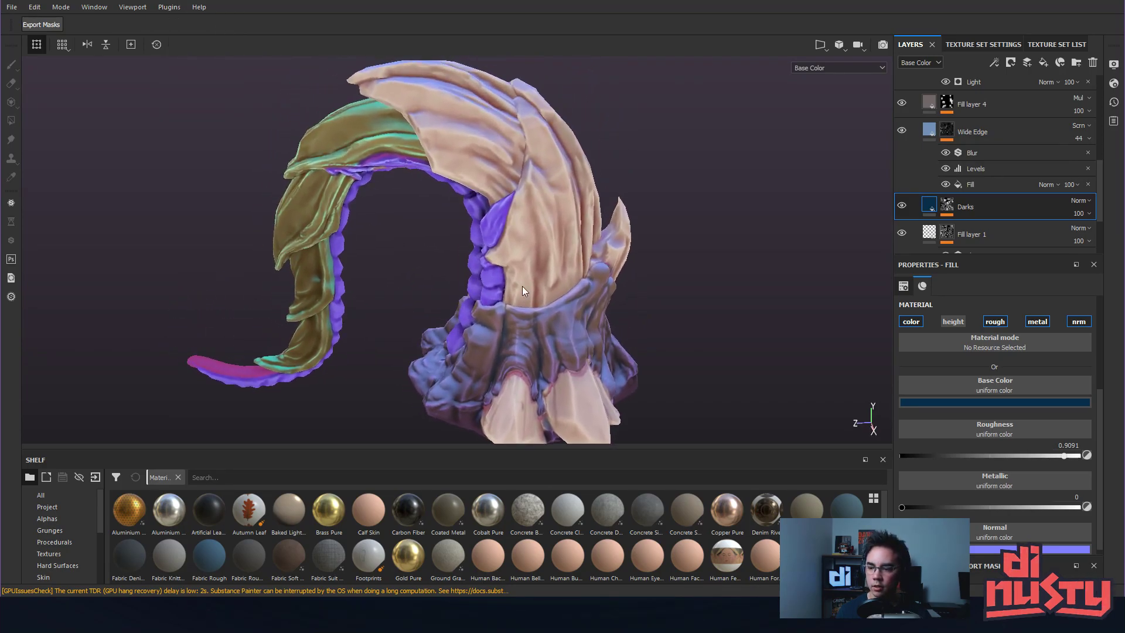
click(962, 384)
click(926, 360)
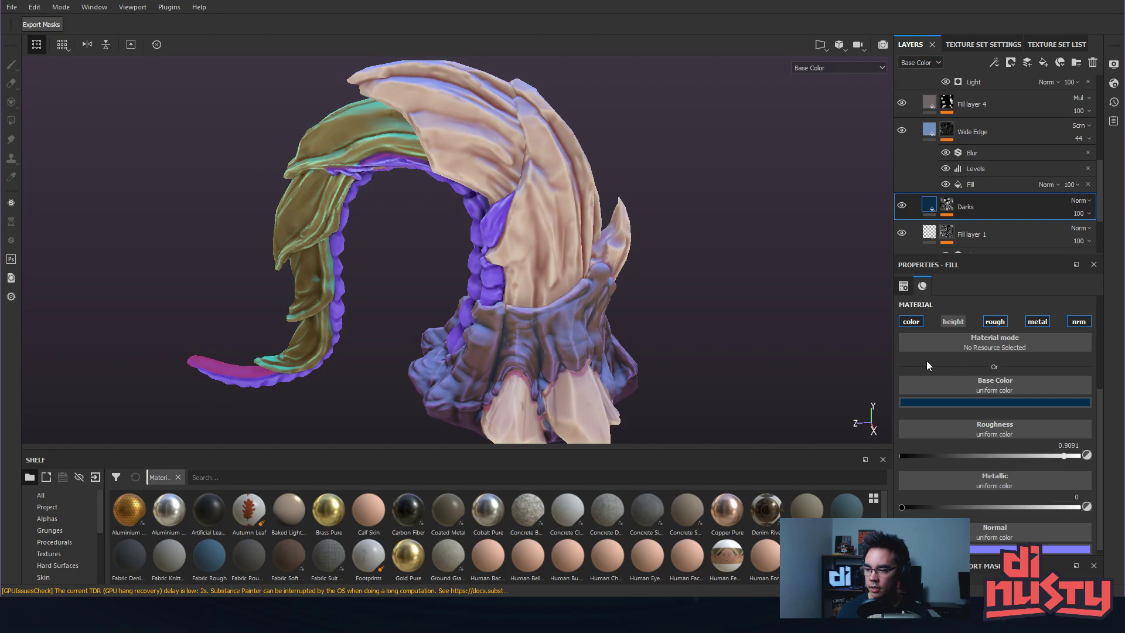
click(972, 402)
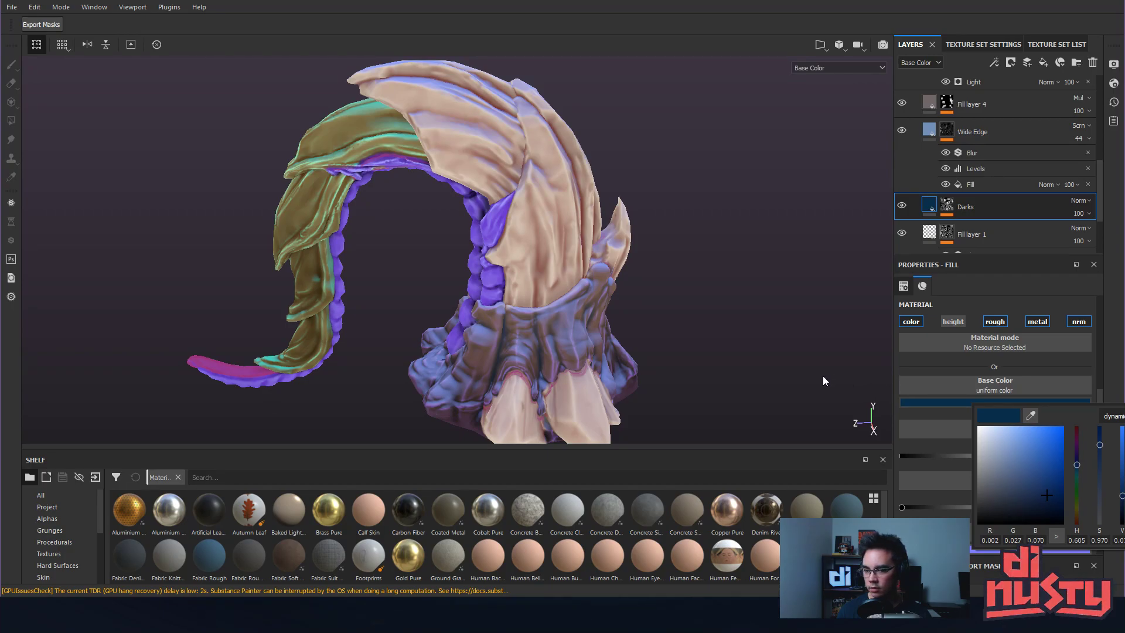
click(731, 384)
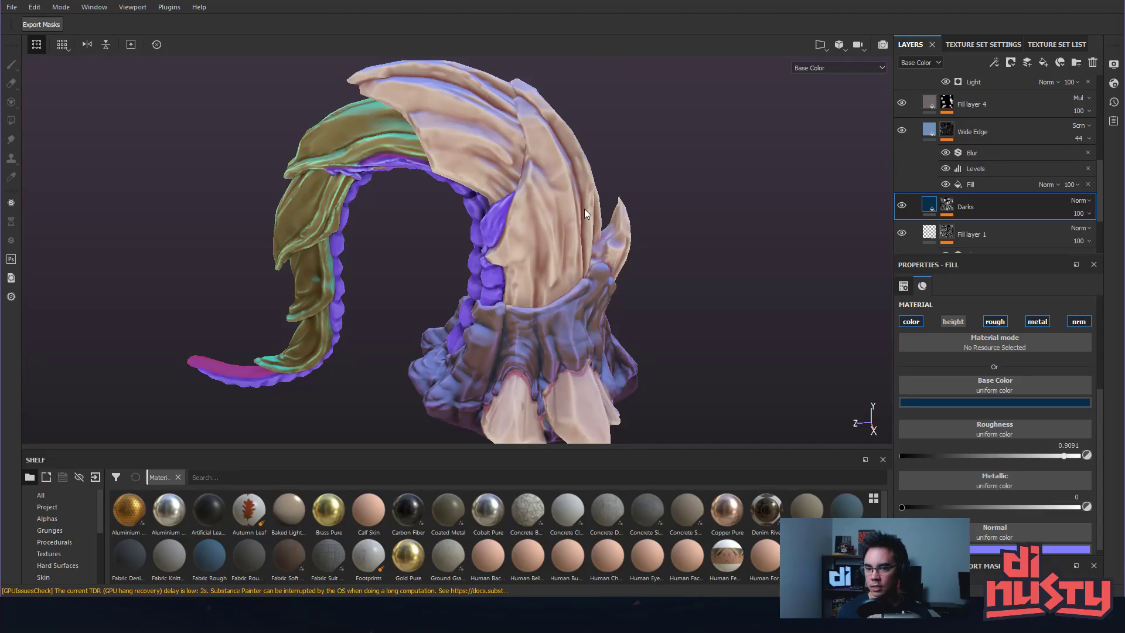
scroll(940, 130, up, 4)
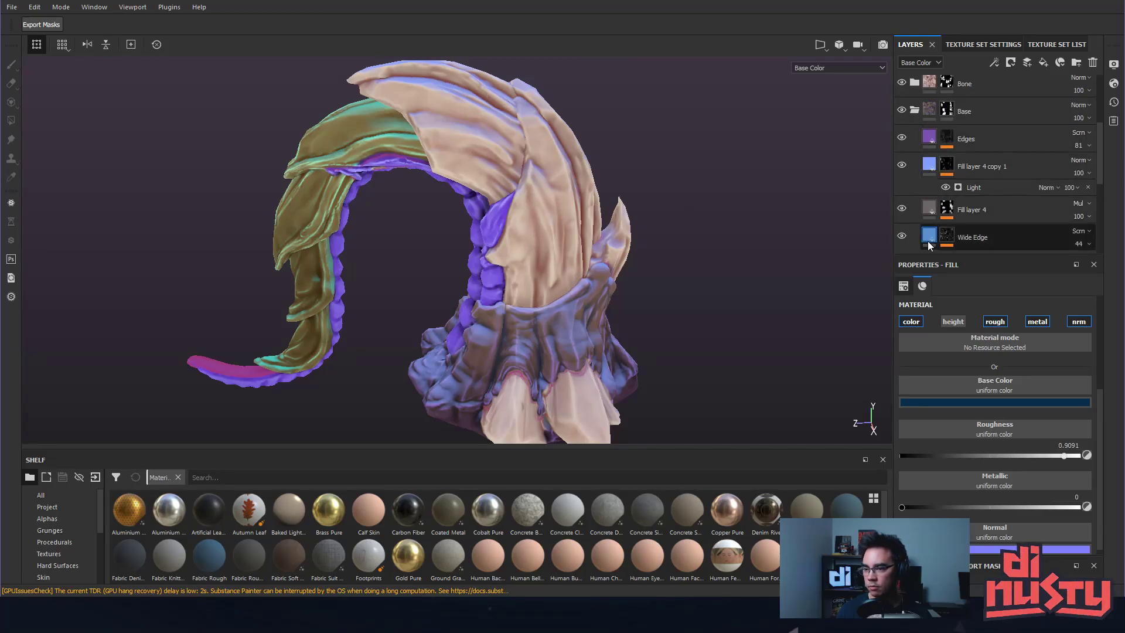
click(928, 239)
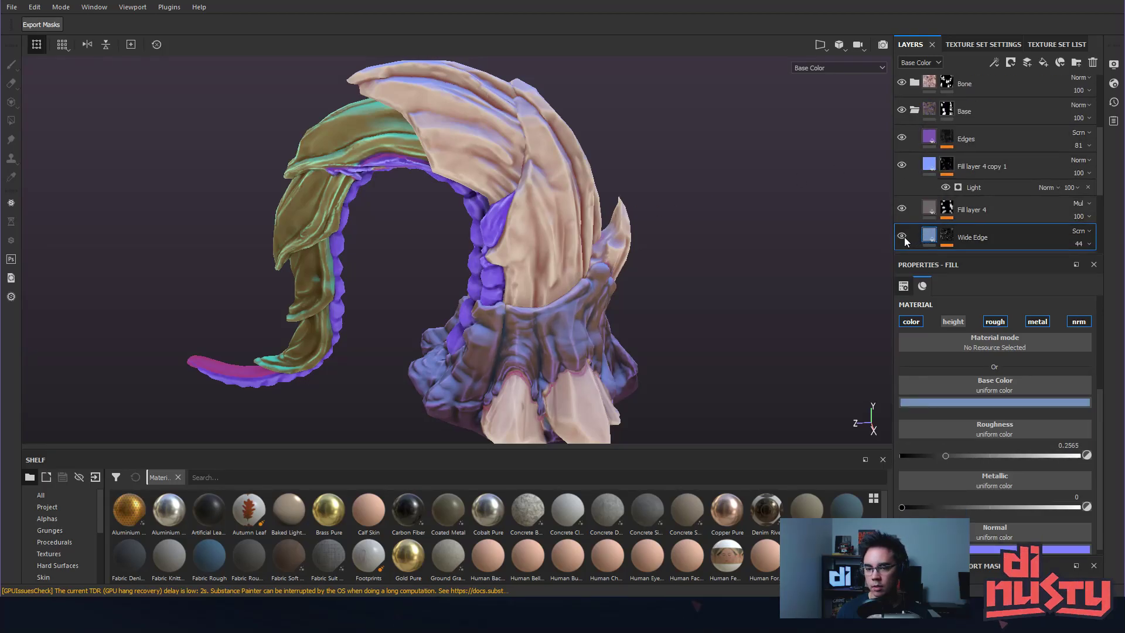
scroll(938, 178, up, 3)
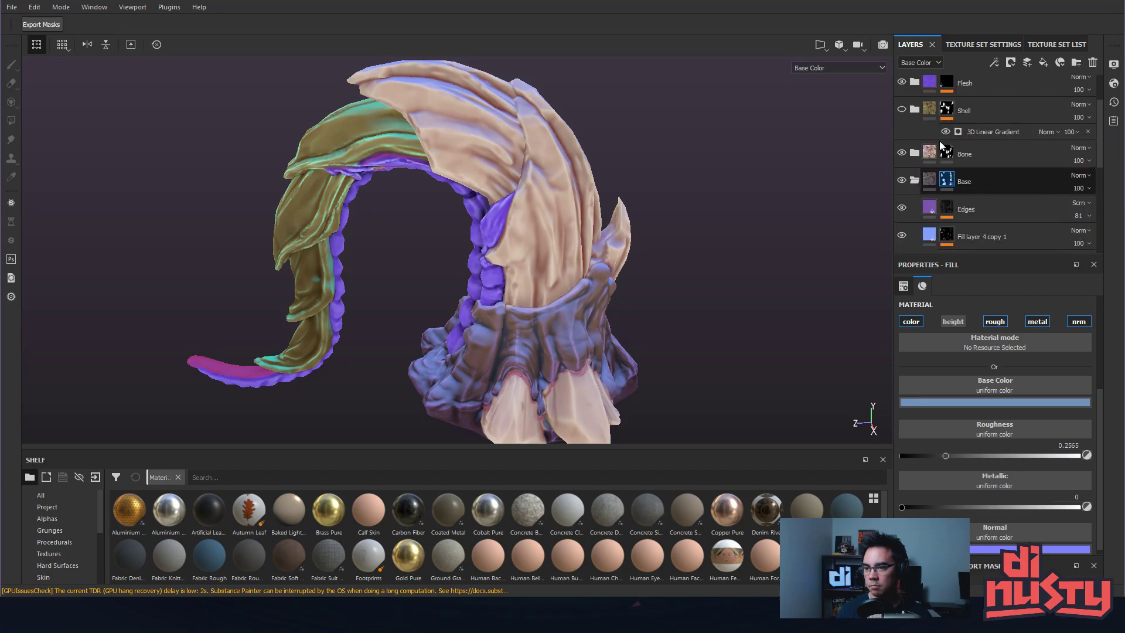
Sample a dark blue from the upper rim of the creature's base as the Bleed AO fill's base color.
click(913, 181)
scroll(933, 193, down, 3)
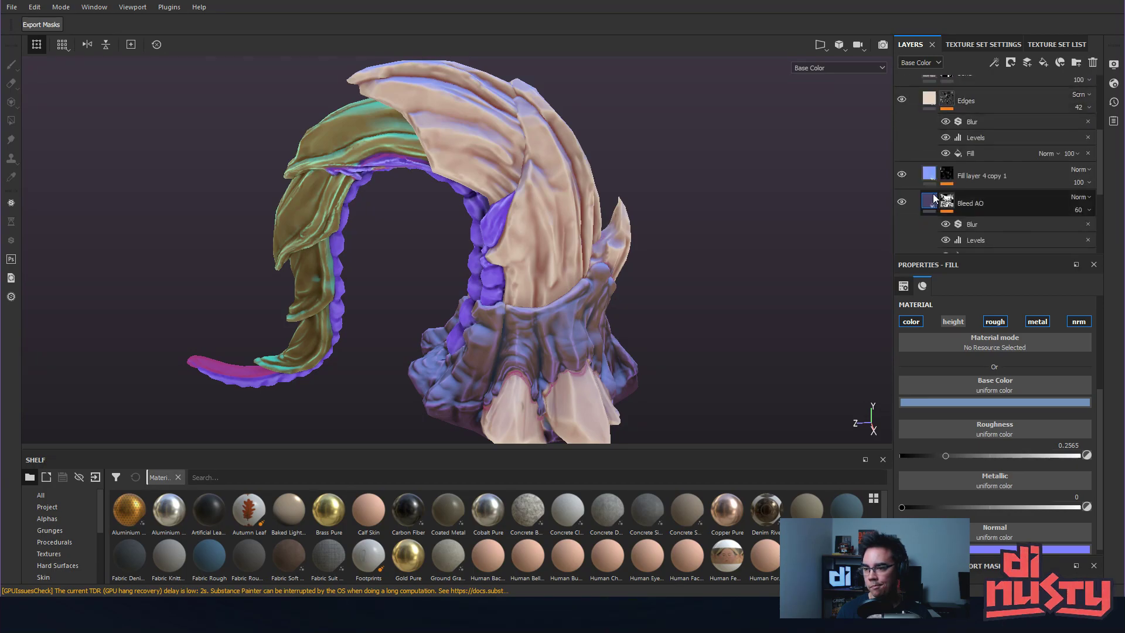
click(933, 193)
click(969, 401)
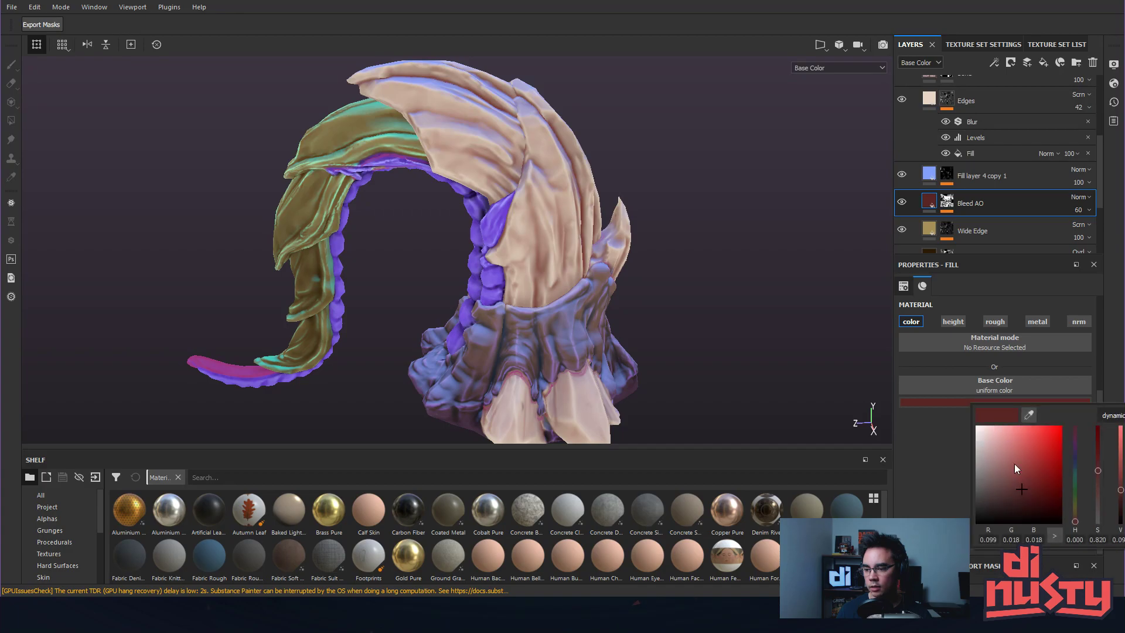
click(1028, 415)
click(511, 332)
click(509, 326)
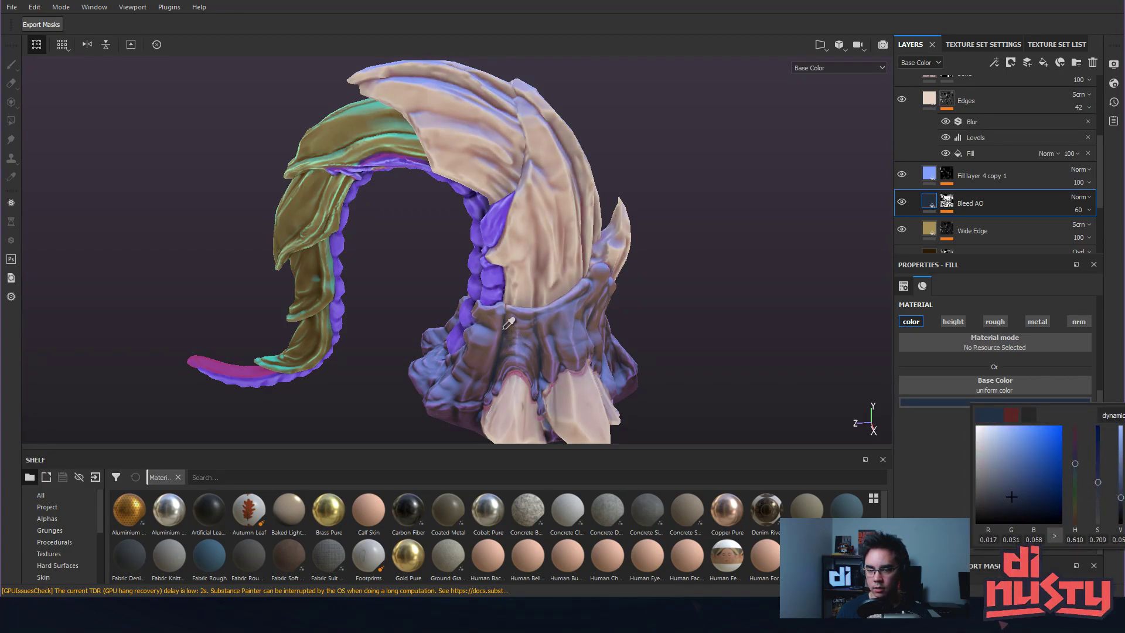
click(1018, 382)
Raise the Bleed AO layer's opacity to 81.
click(948, 202)
click(1081, 212)
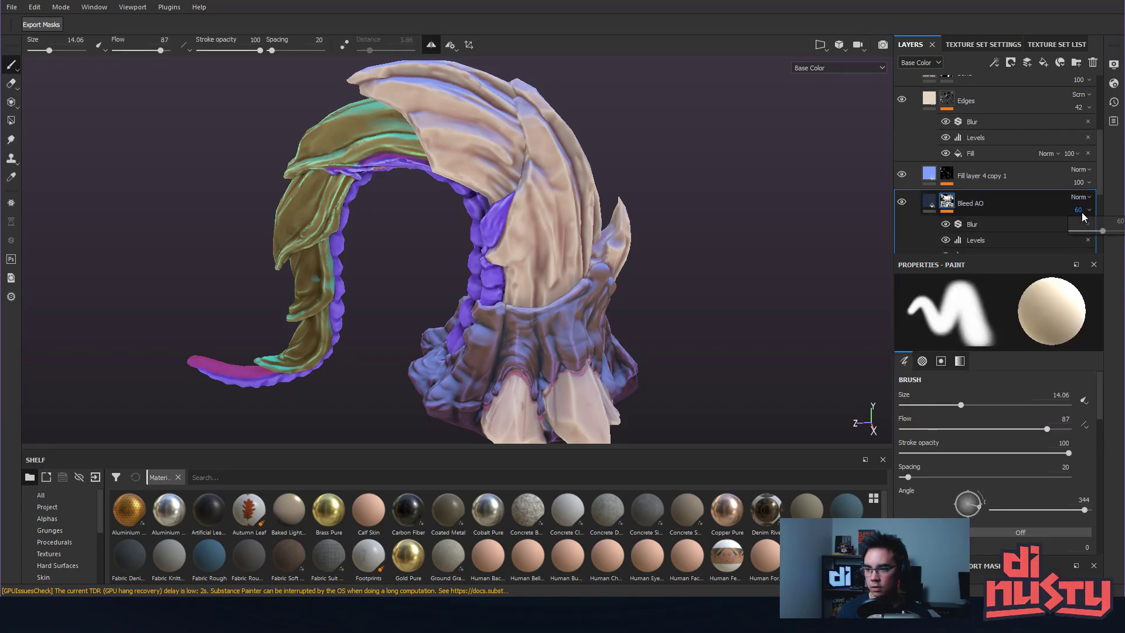
mouse_move(1102, 232)
mouse_down()
mouse_move(1122, 230)
mouse_move(1109, 236)
mouse_up()
alt+drag(804, 246, 692, 224)
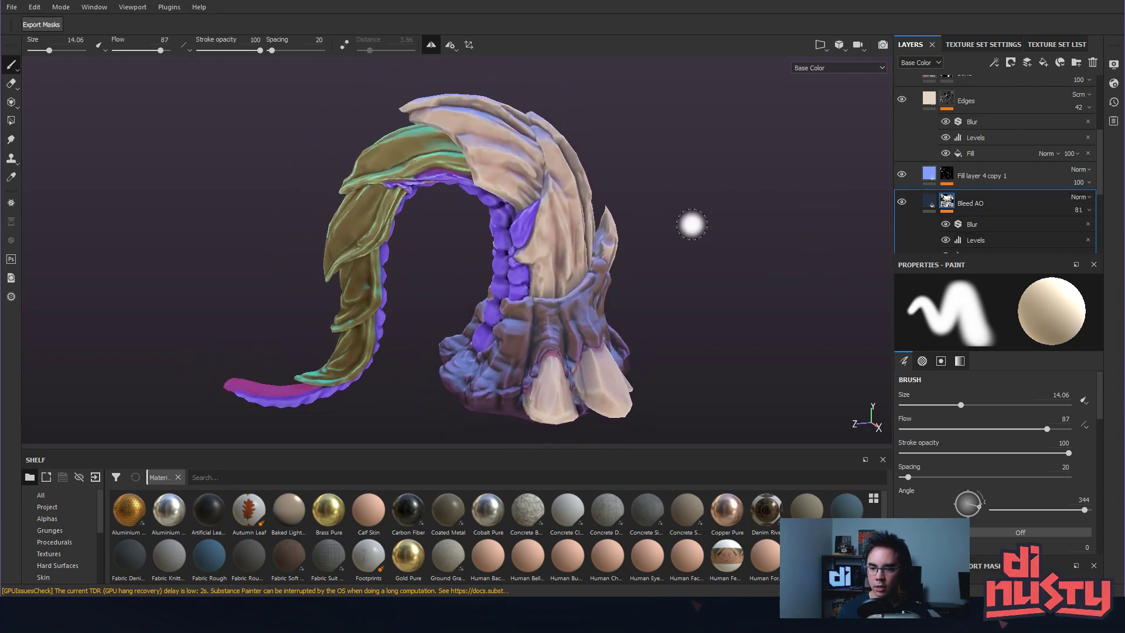
Set the Bleed AO mask's Blur Intensity to 0.82 and its Levels inputs to a black point of 0.505 and midtone of 6.506.
click(1010, 227)
drag(934, 365, 920, 373)
click(987, 239)
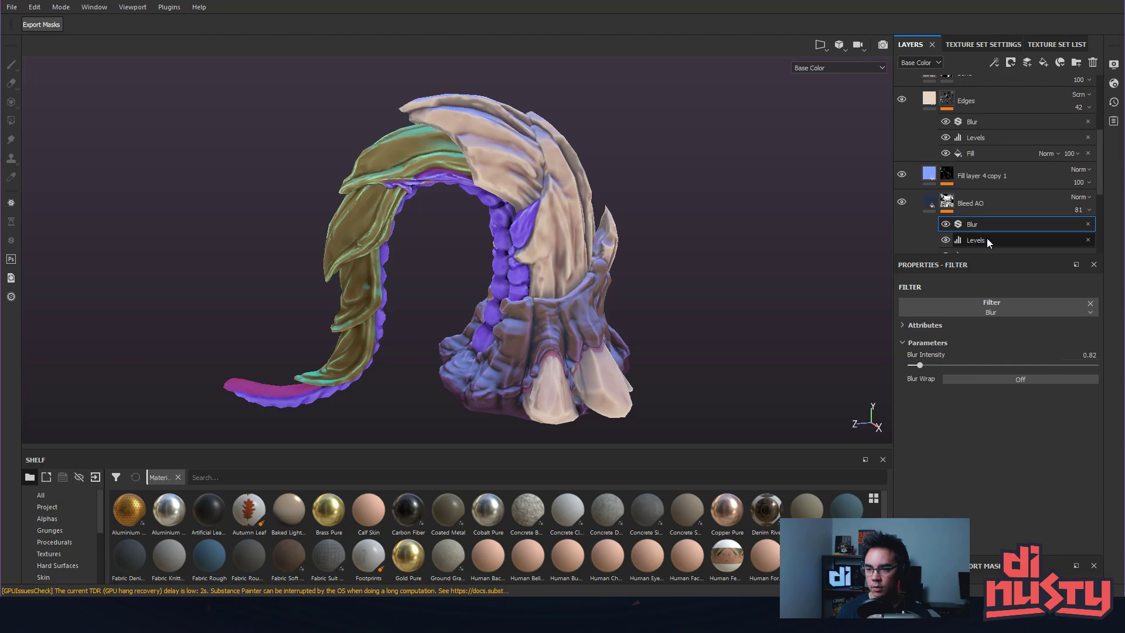
drag(952, 315, 923, 318)
mouse_move(1067, 314)
mouse_down()
mouse_move(1020, 321)
mouse_move(1062, 318)
mouse_up()
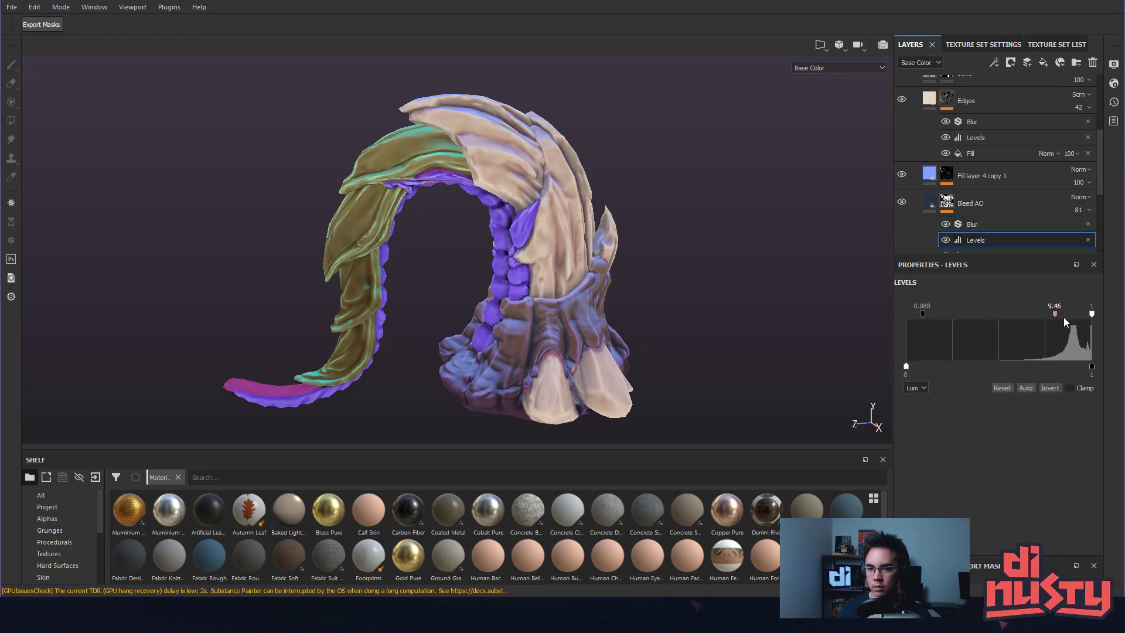
drag(922, 314, 1000, 321)
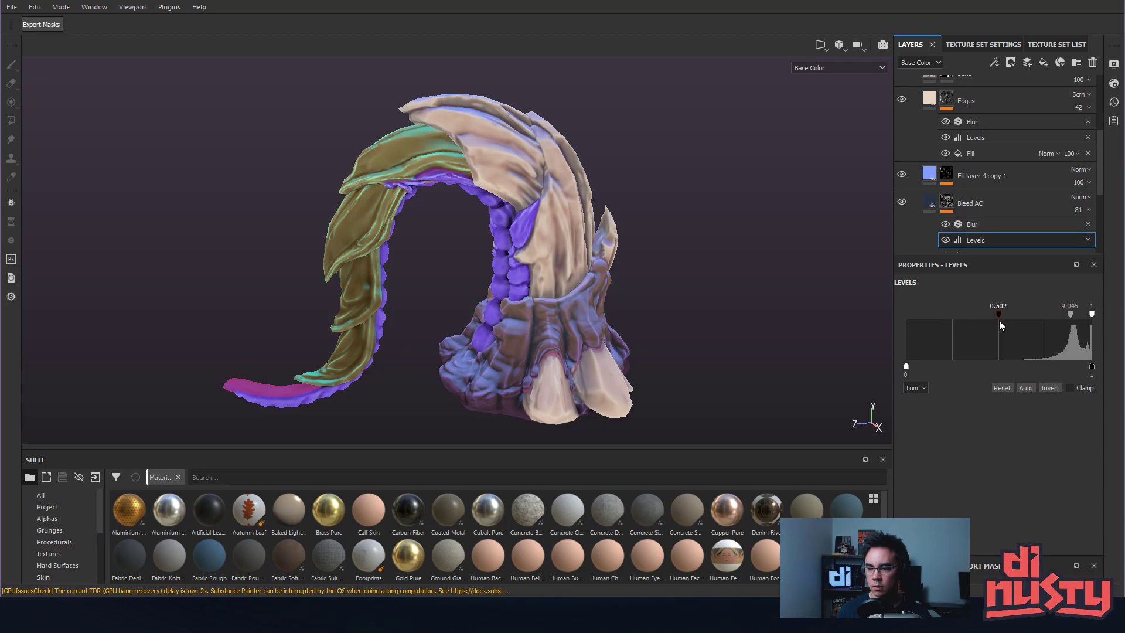
mouse_move(1071, 314)
mouse_down()
mouse_move(1082, 315)
mouse_move(1063, 317)
mouse_up()
alt+drag(746, 262, 690, 330)
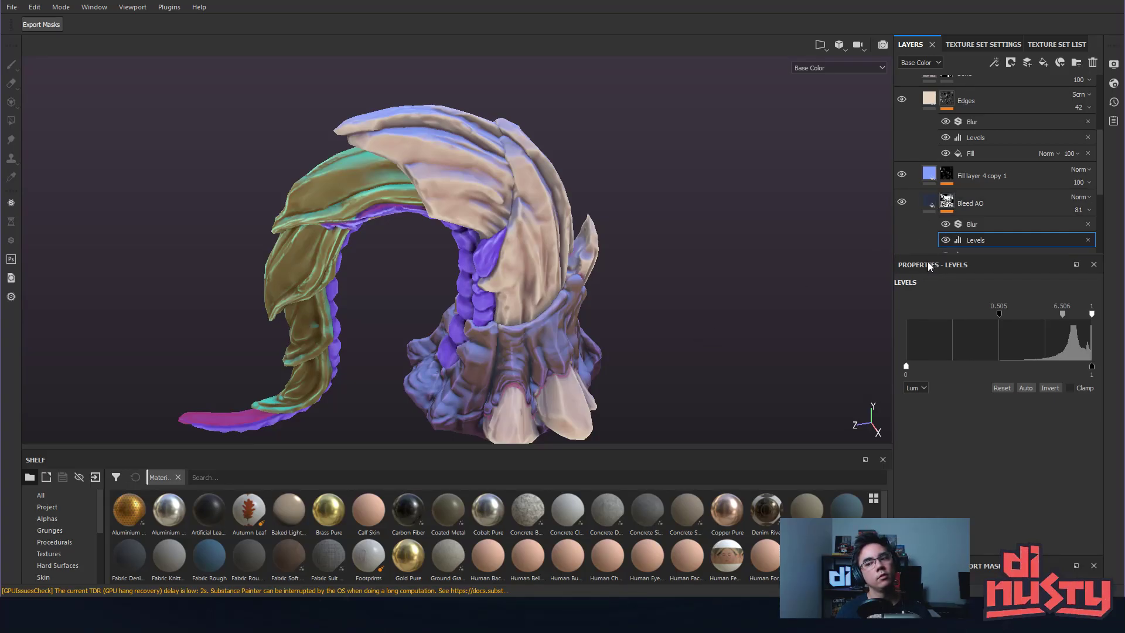
Enlarge the layer stack's display area and expand the Base folder to reach its Darks layer.
drag(930, 255, 972, 405)
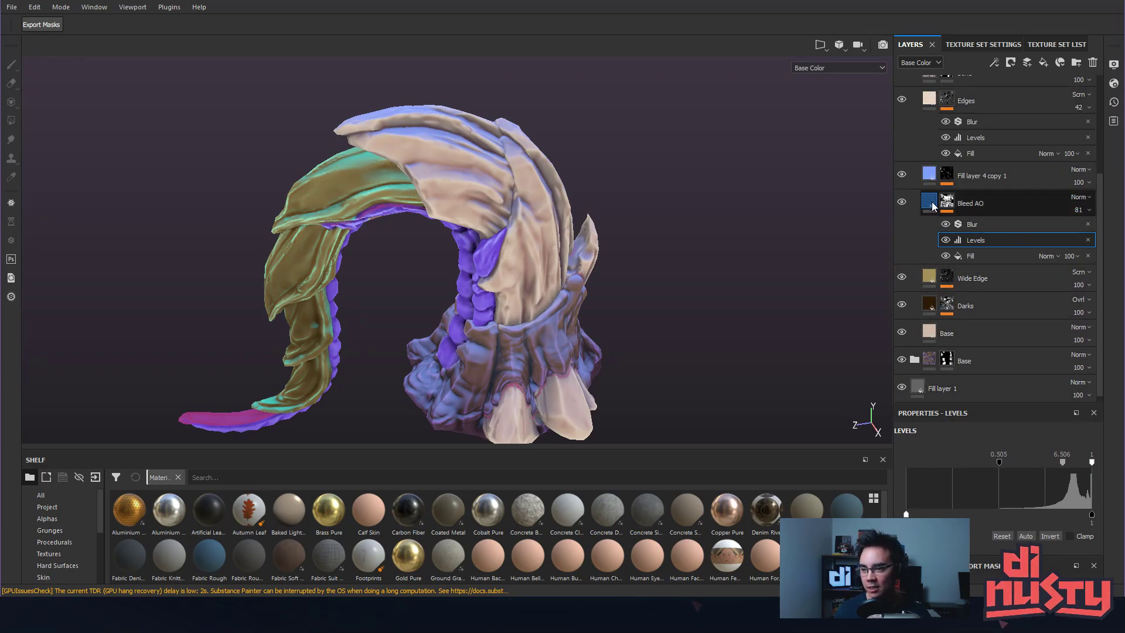
scroll(1077, 205, up, 2)
scroll(1014, 211, down, 3)
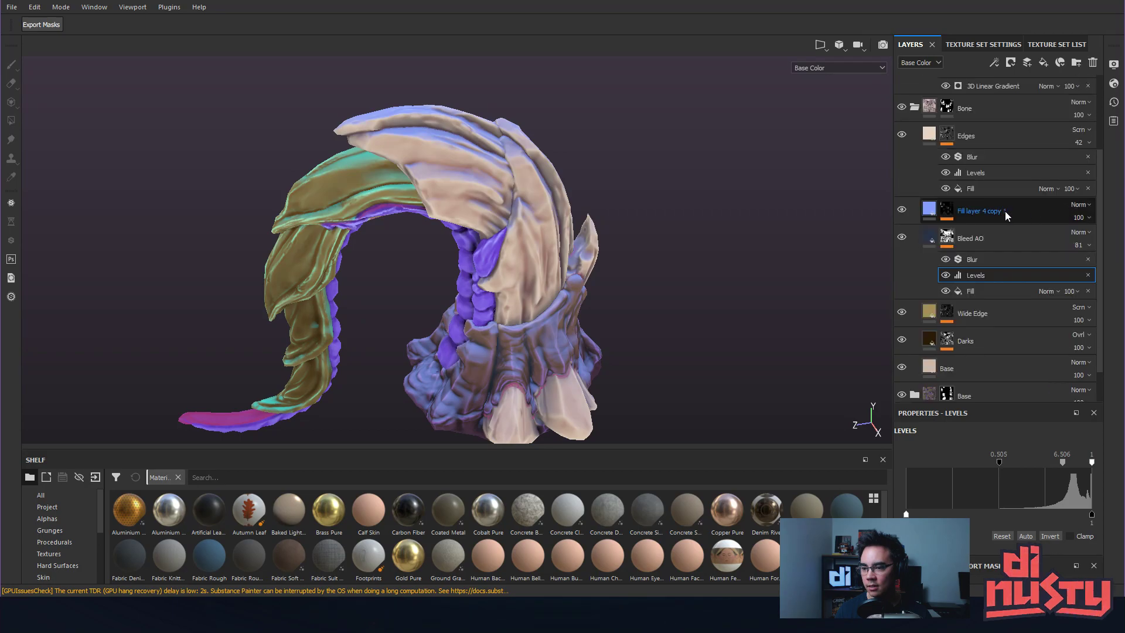
click(915, 352)
scroll(938, 337, down, 1)
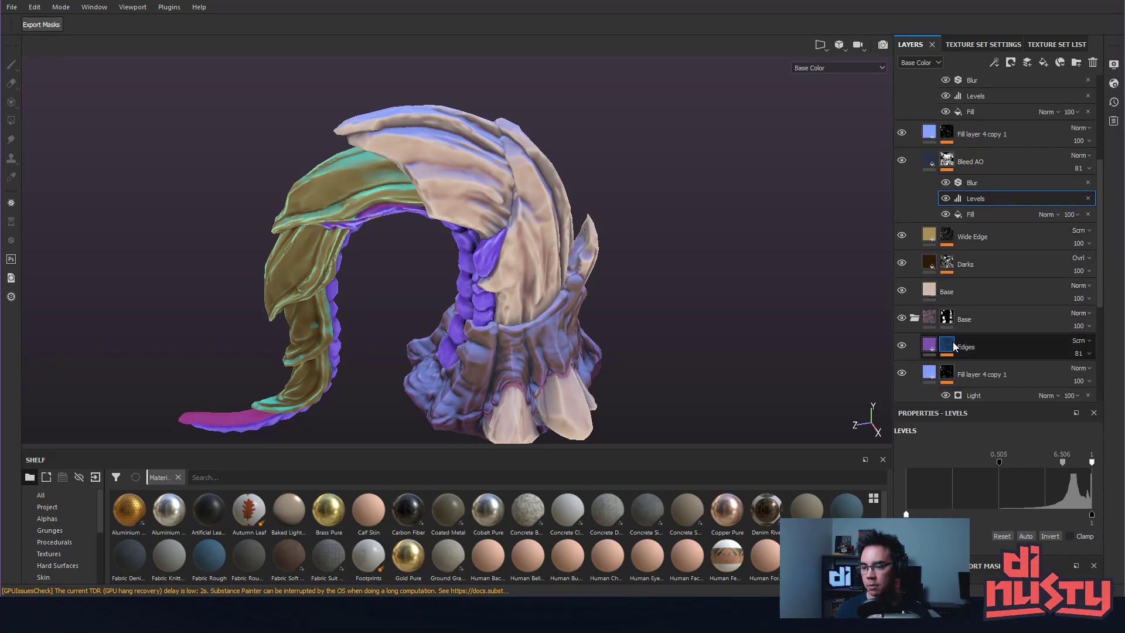
scroll(934, 375, down, 2)
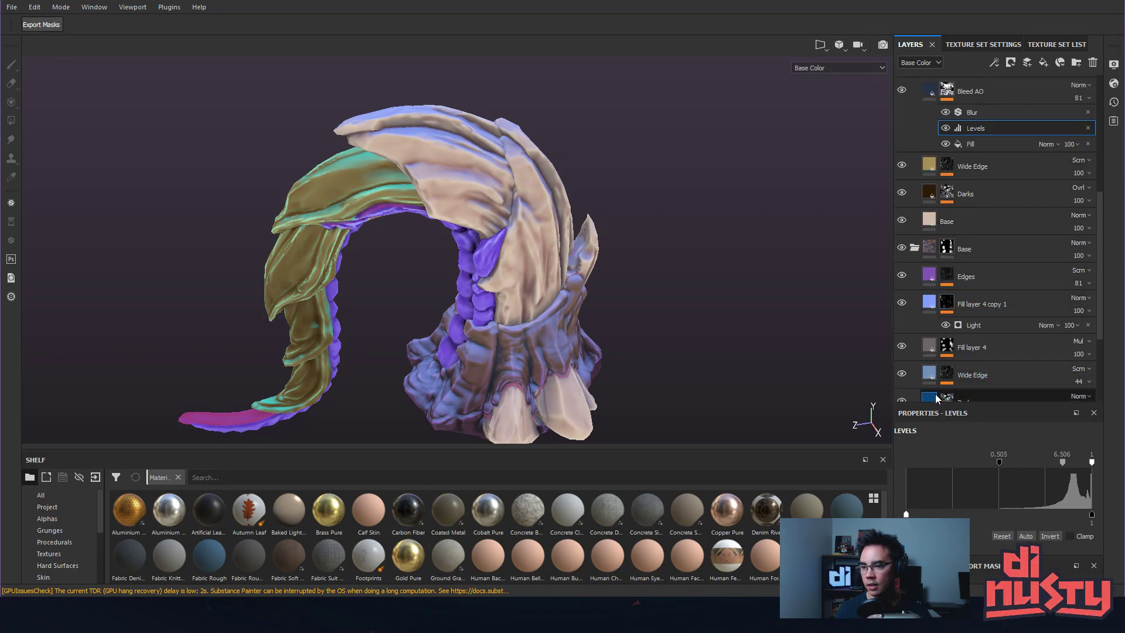
Set the Bleed AO fill's base color to the dark blue sampled from the Base folder's Darks layer thumbnail.
click(929, 90)
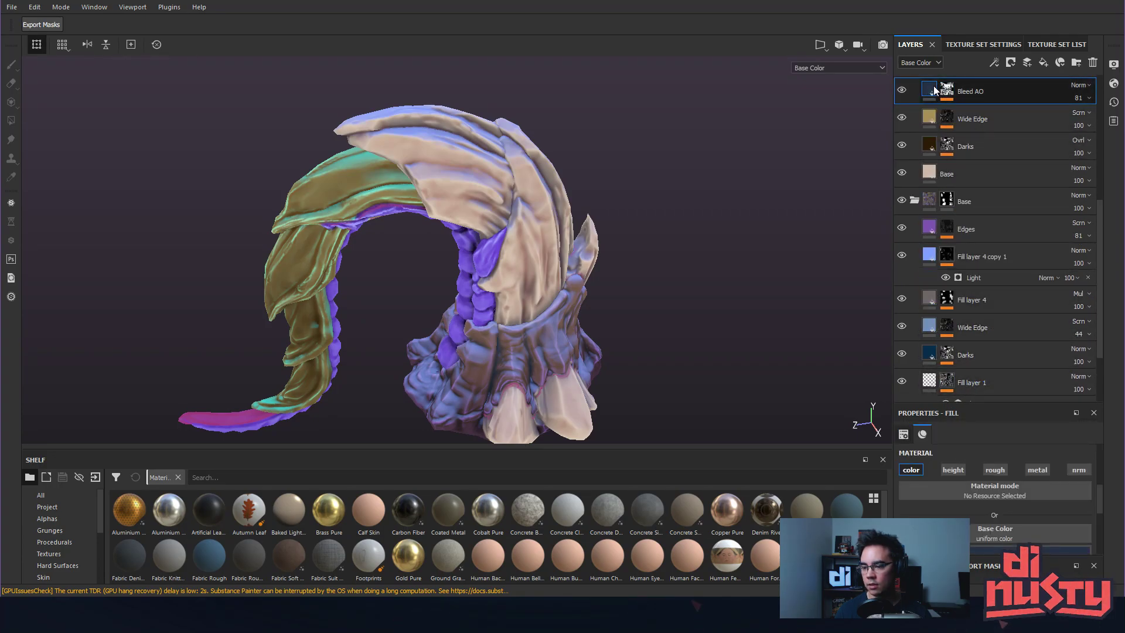
scroll(961, 477, down, 2)
click(971, 480)
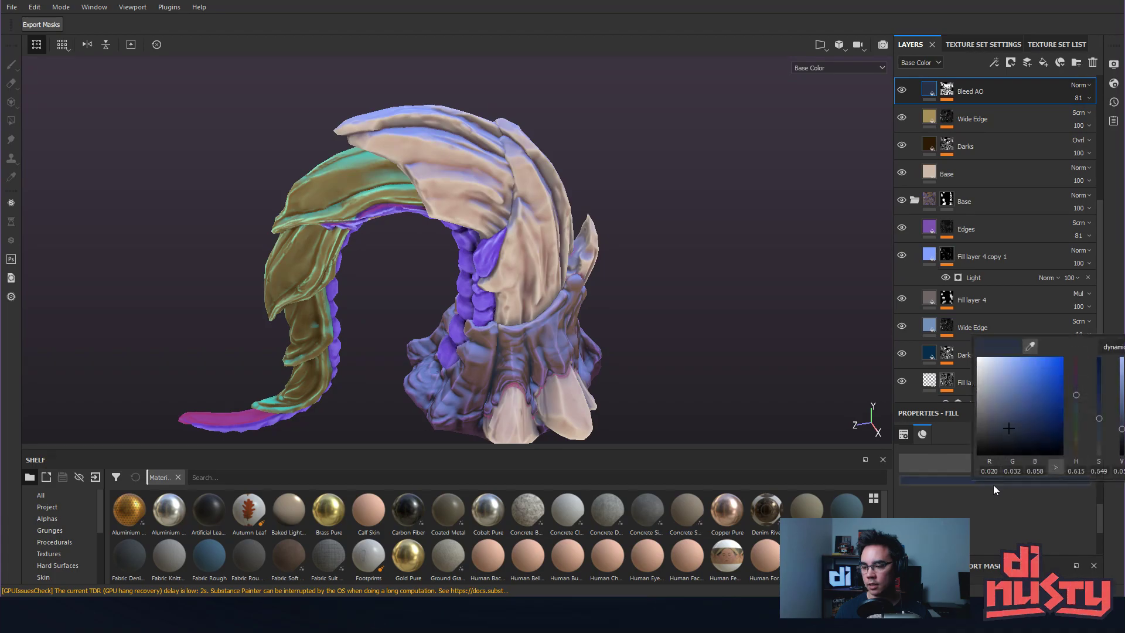
click(1030, 347)
click(928, 347)
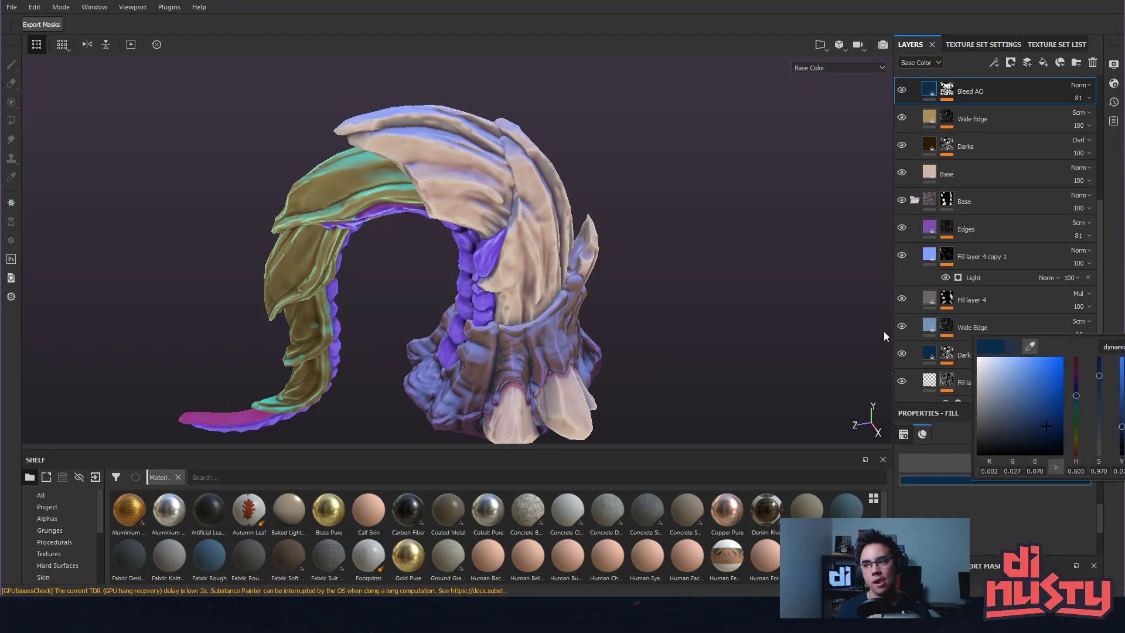
alt+drag(821, 318, 710, 228)
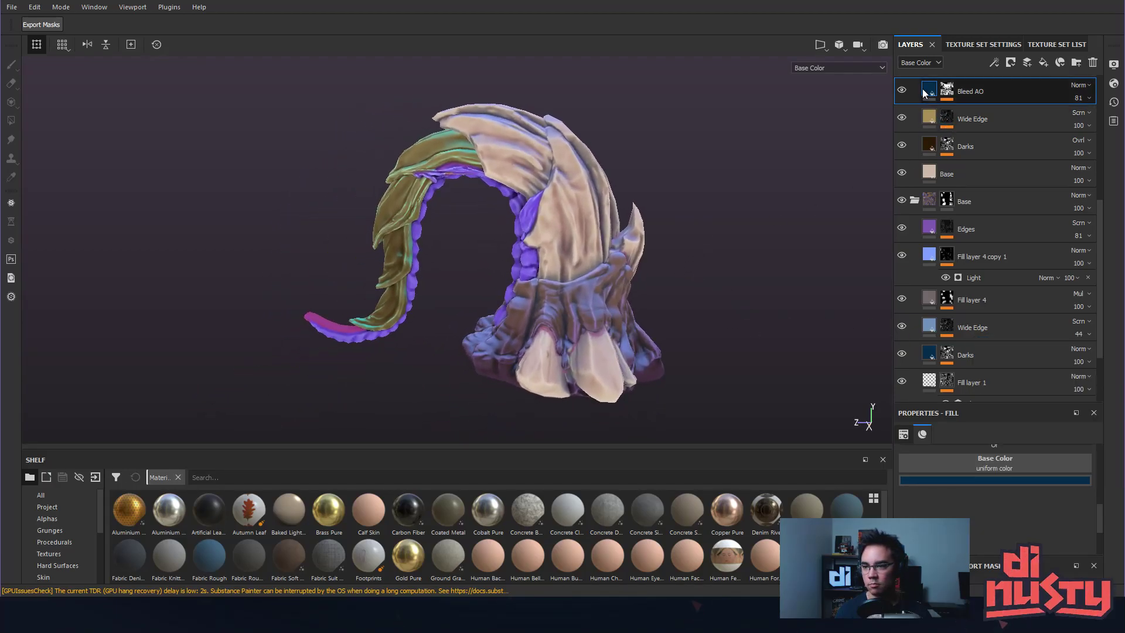
Lower the Bleed AO layer's opacity to 69 and check the shading around the claws.
click(1084, 99)
drag(1109, 123, 1105, 124)
mouse_move(843, 205)
alt+mouse_down()
mouse_move(794, 239)
mouse_move(785, 118)
alt+mouse_up()
alt+middle_drag(767, 268, 787, 243)
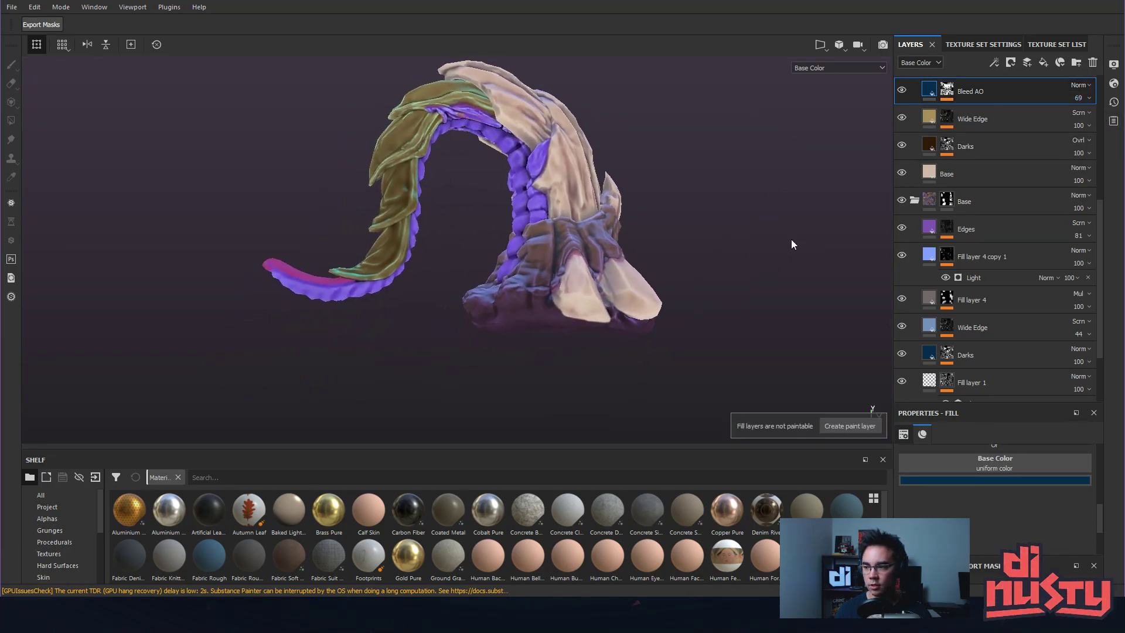
alt+right_drag(787, 243, 891, 282)
alt+middle_drag(758, 298, 803, 254)
alt+right_drag(803, 255, 870, 300)
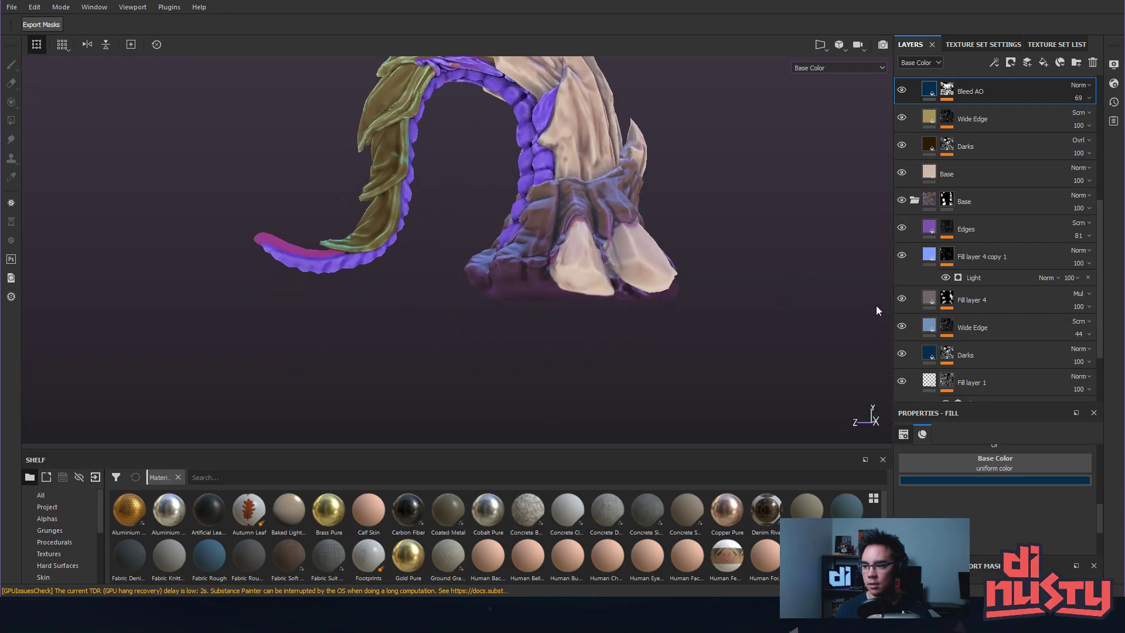
scroll(1020, 186, up, 3)
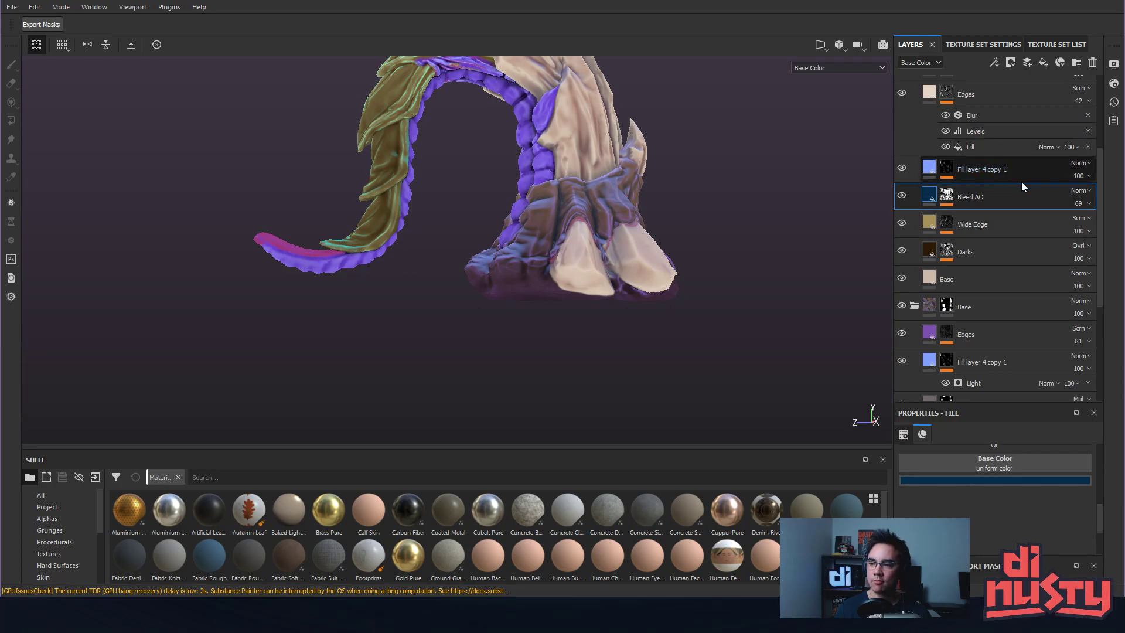
scroll(1014, 177, up, 3)
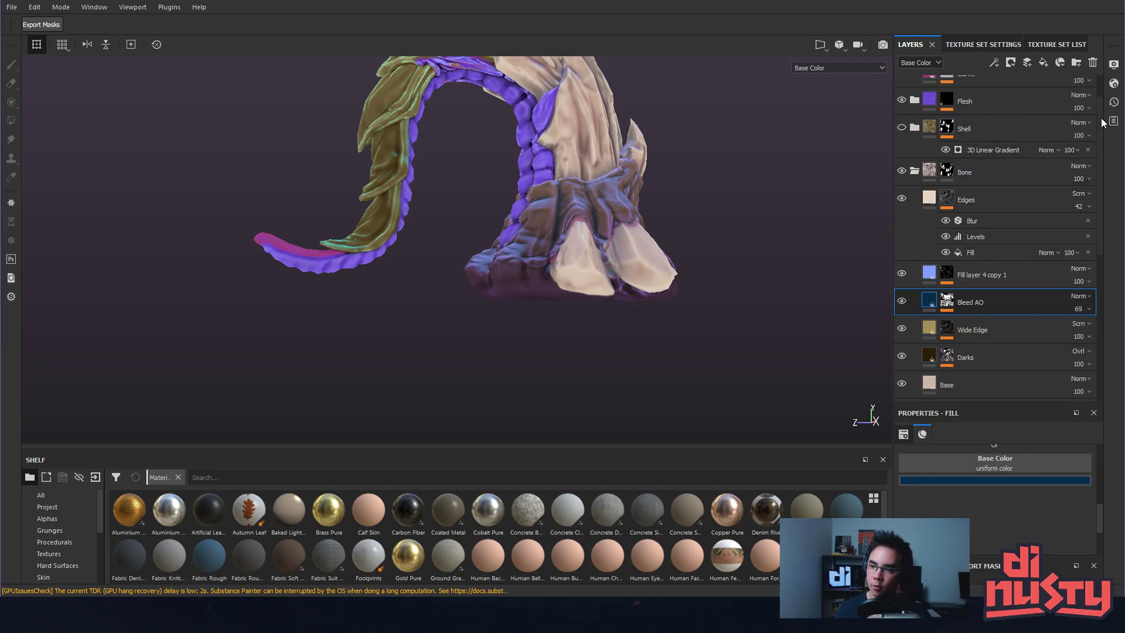
scroll(1101, 122, up, 2)
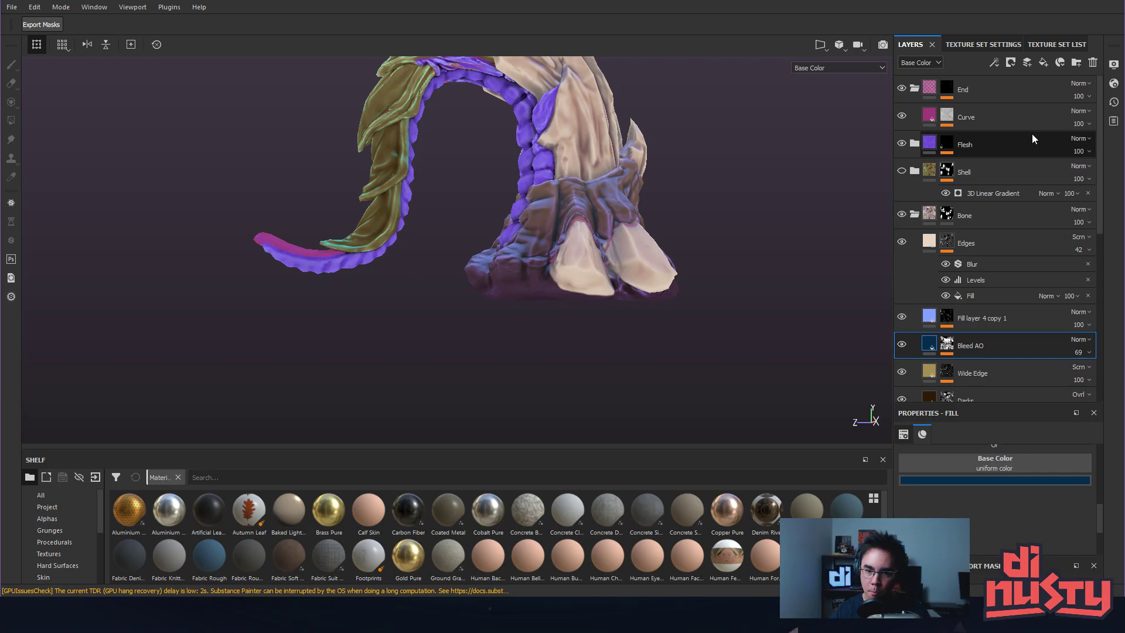
Compare the effect of the Base folder's Darks, Wide Edge and Fill layer 4 by switching their visibility off and on.
scroll(912, 175, down, 4)
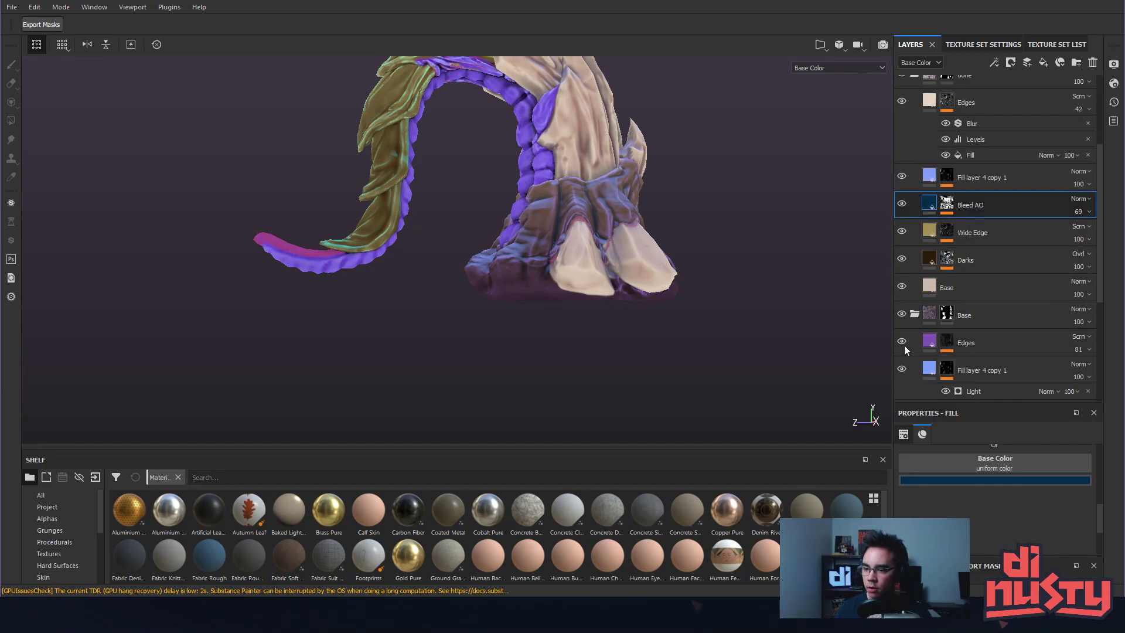
scroll(905, 352, down, 3)
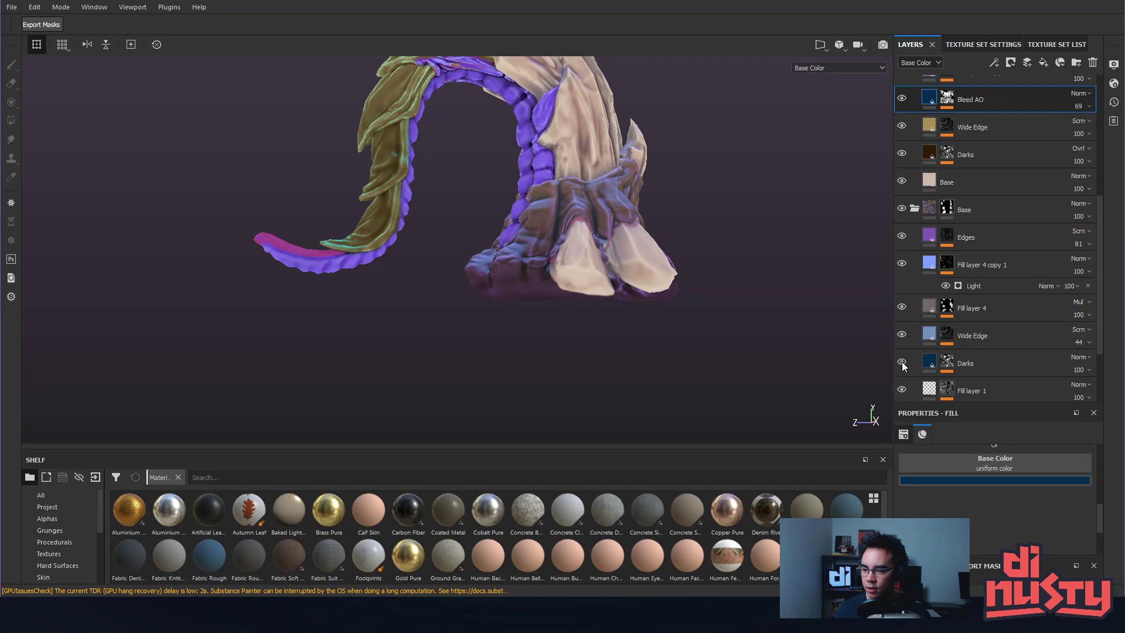
scroll(904, 366, down, 1)
click(902, 328)
click(903, 325)
click(902, 325)
click(903, 324)
click(901, 303)
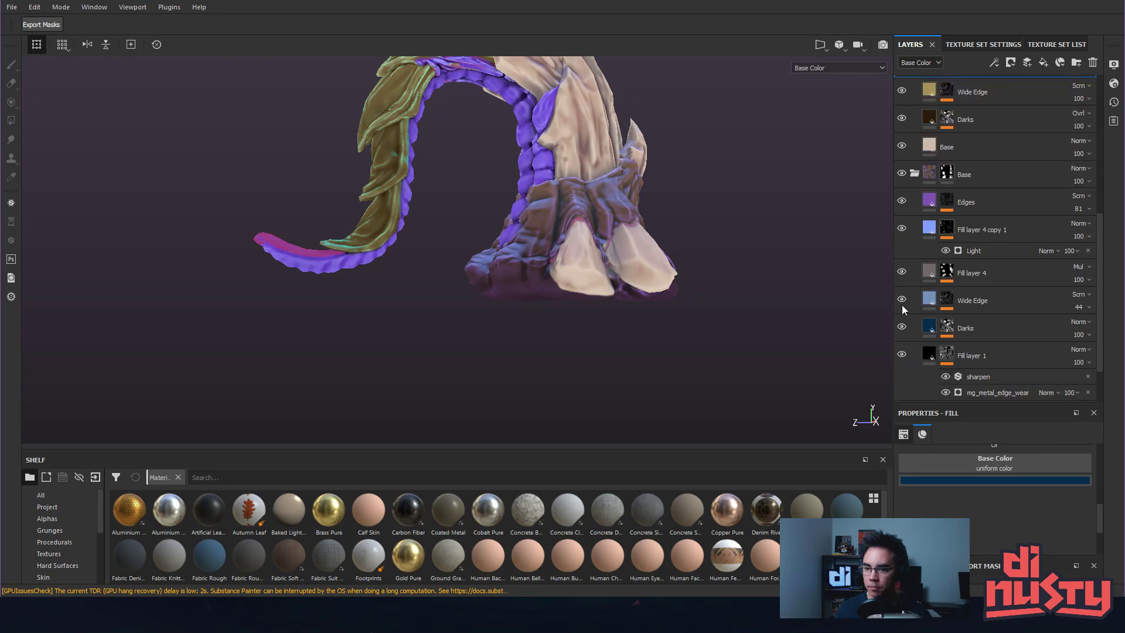
click(903, 273)
click(903, 273)
click(903, 272)
click(903, 273)
Copy Fill layer 4 from the Base folder into the Bone folder above Bleed AO and check its effect.
scroll(1018, 249, up, 1)
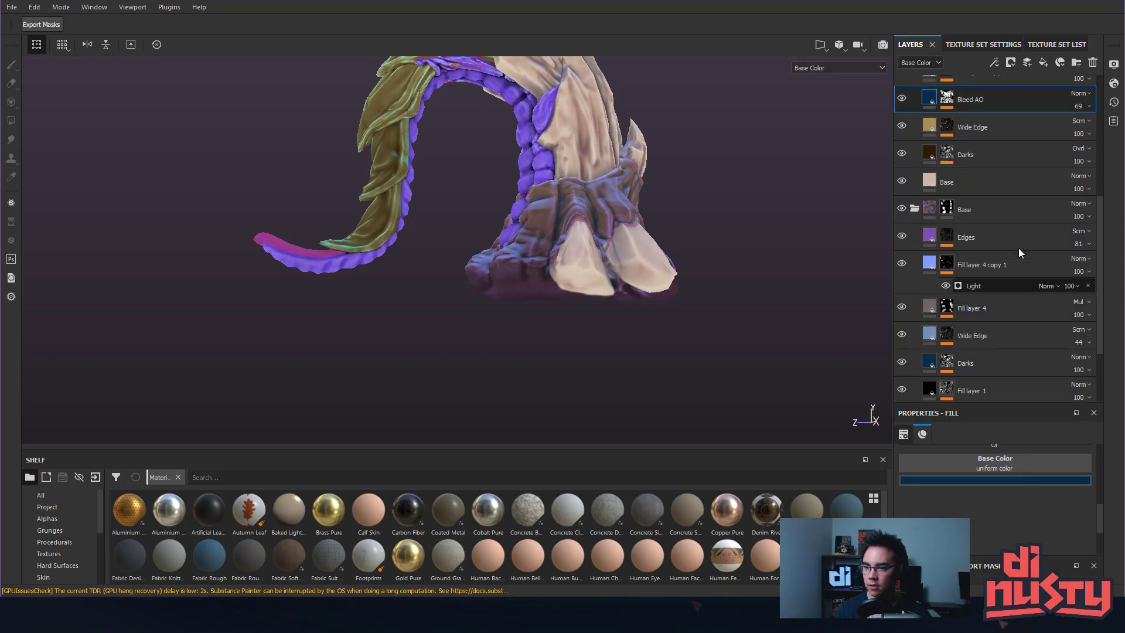
click(902, 306)
click(902, 307)
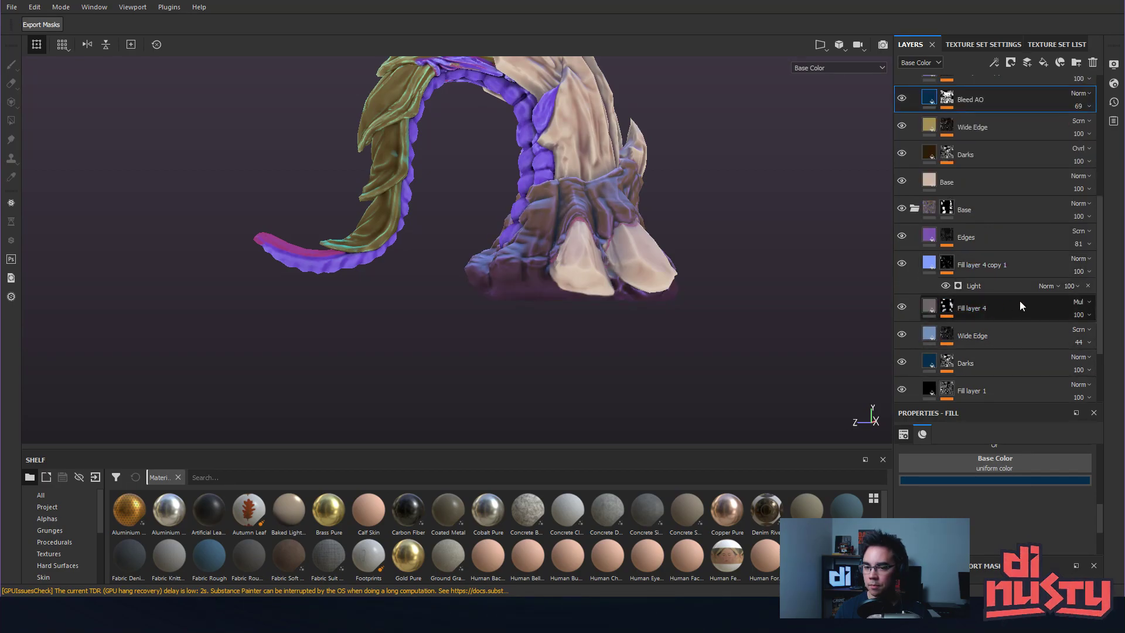
drag(1021, 304, 1057, 156)
click(901, 175)
click(901, 174)
alt+middle_drag(775, 197, 765, 229)
Set the Levels midtone on the mask of the Bone folder's Fill layer 4 to 1.047, checking the mask view.
click(945, 175)
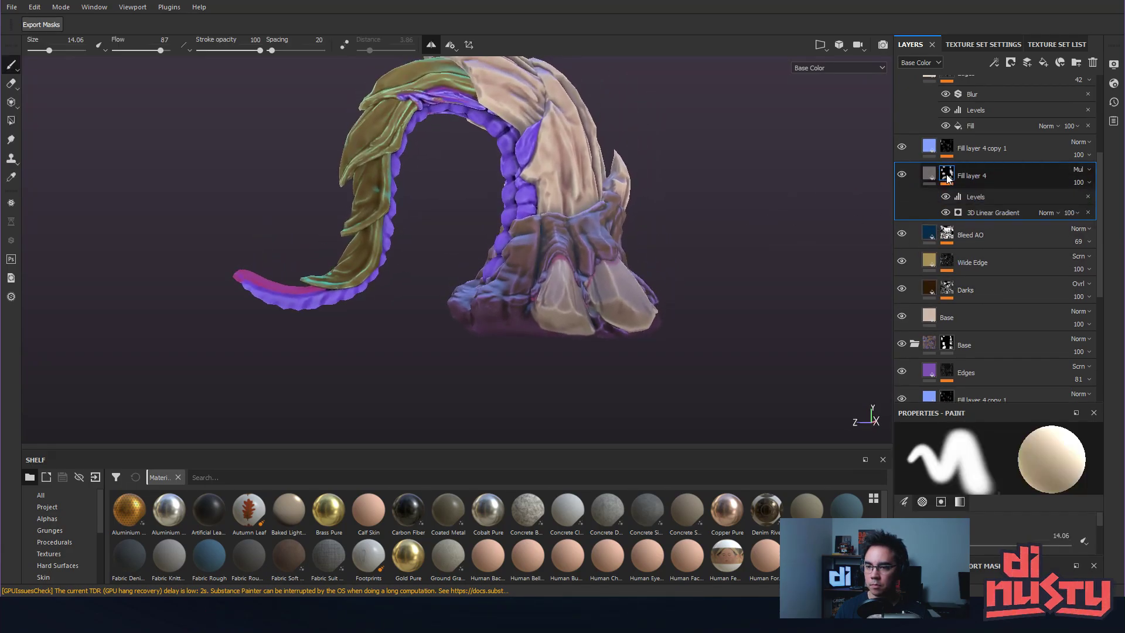
alt+click(946, 174)
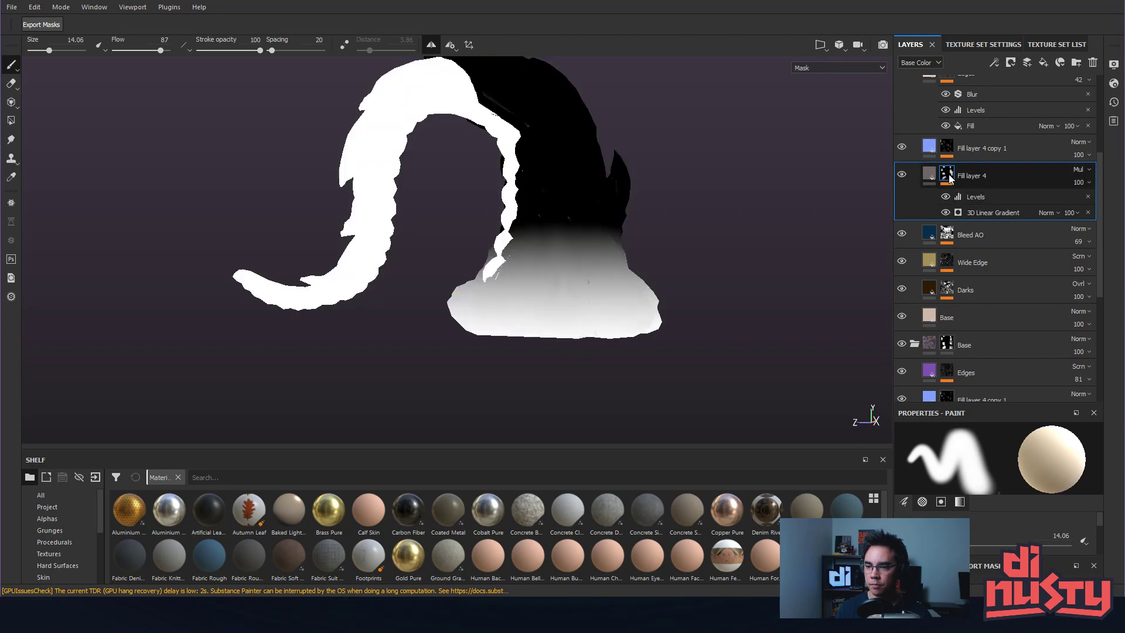
alt+click(945, 175)
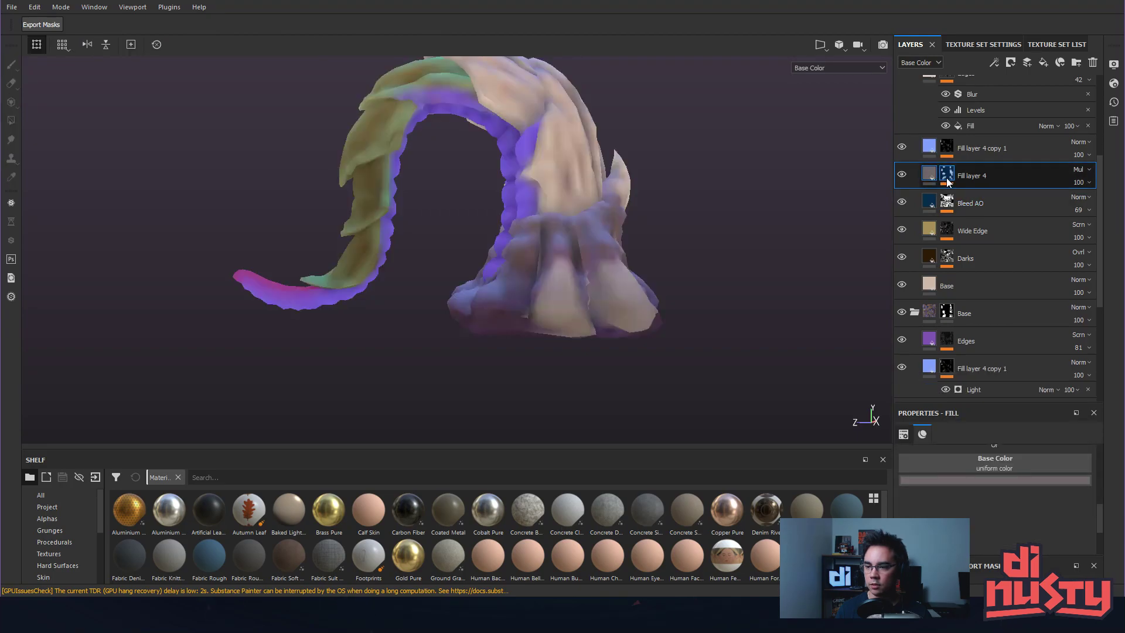
click(996, 200)
mouse_move(1003, 462)
mouse_down()
mouse_move(1039, 467)
mouse_move(999, 465)
mouse_up()
alt+click(946, 175)
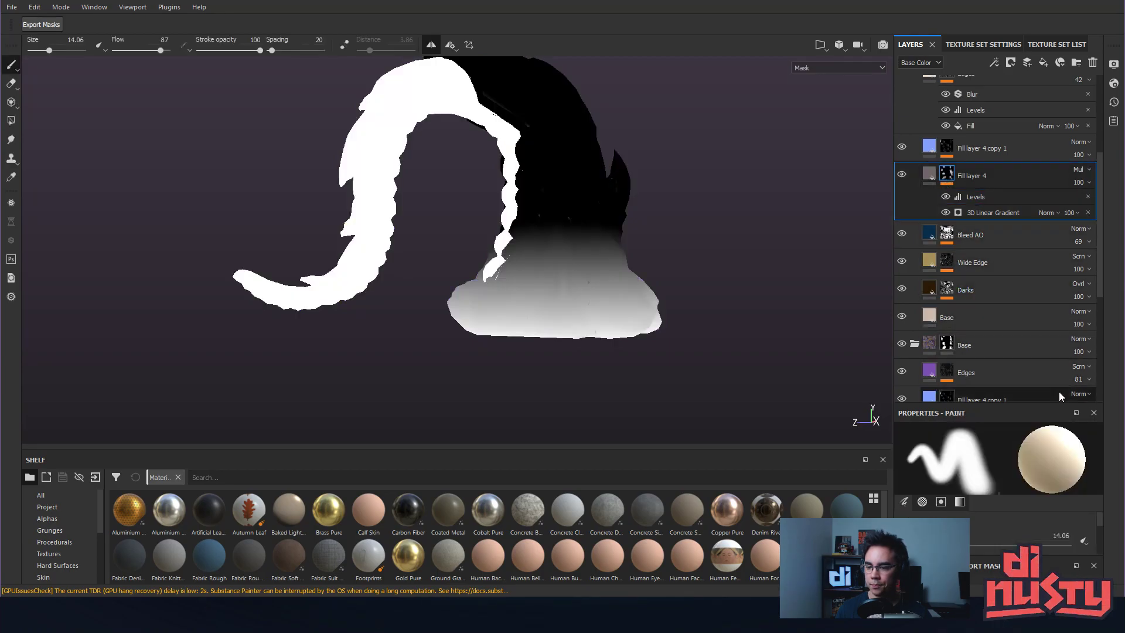
click(983, 196)
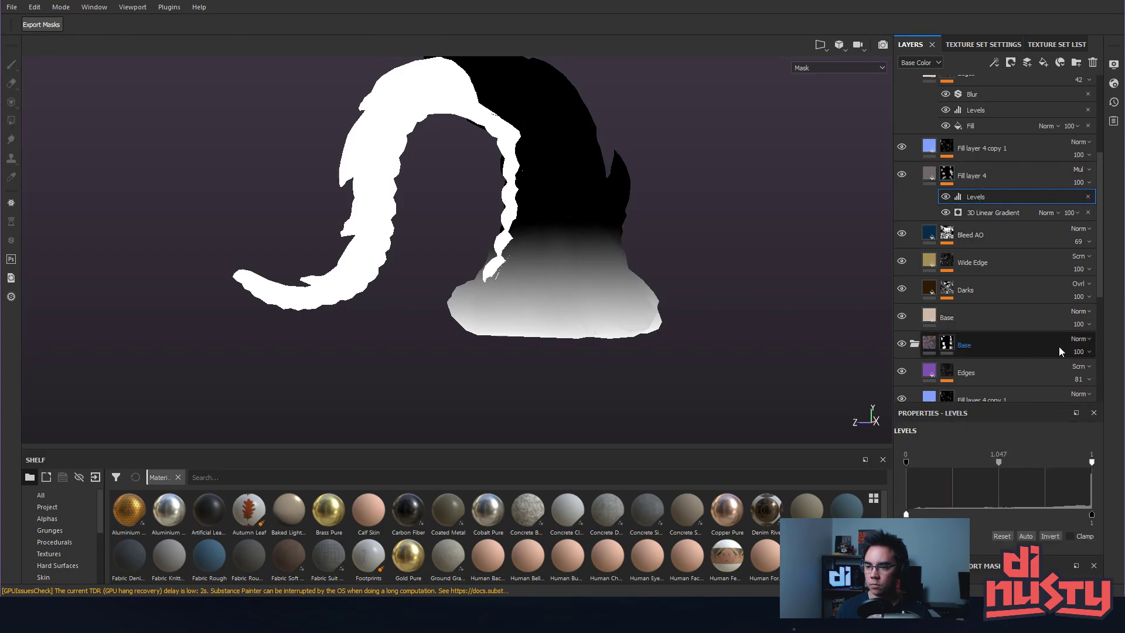
Set the 3D Linear Gradient's Balance to 0.89 and lower the Levels white point on the Bone folder's Fill layer 4 mask.
click(1009, 213)
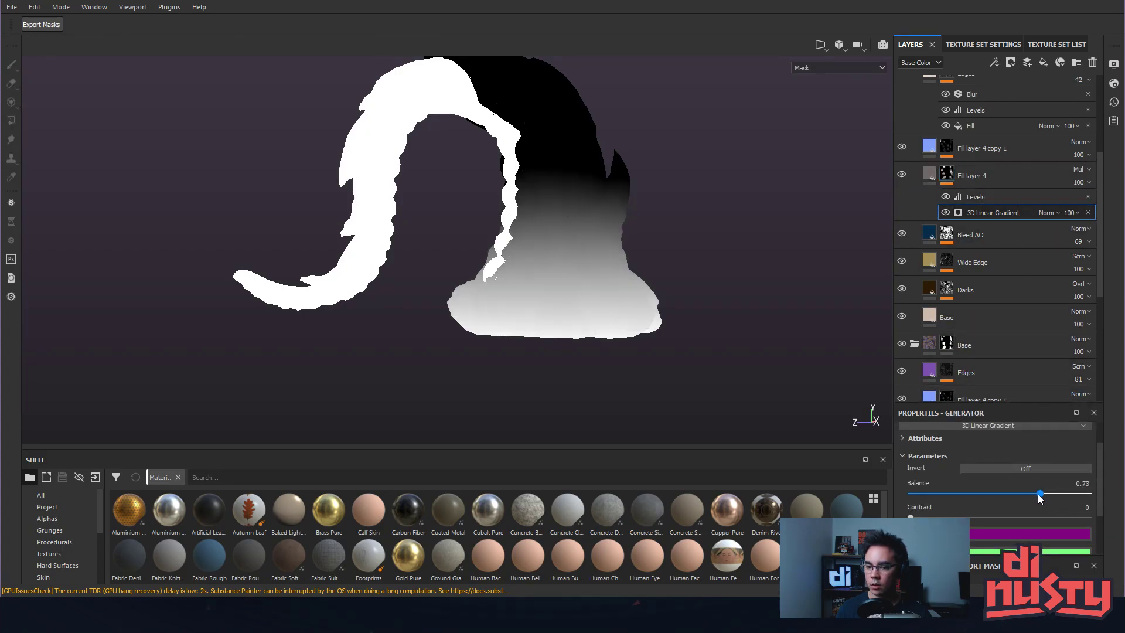
drag(1056, 494, 1073, 494)
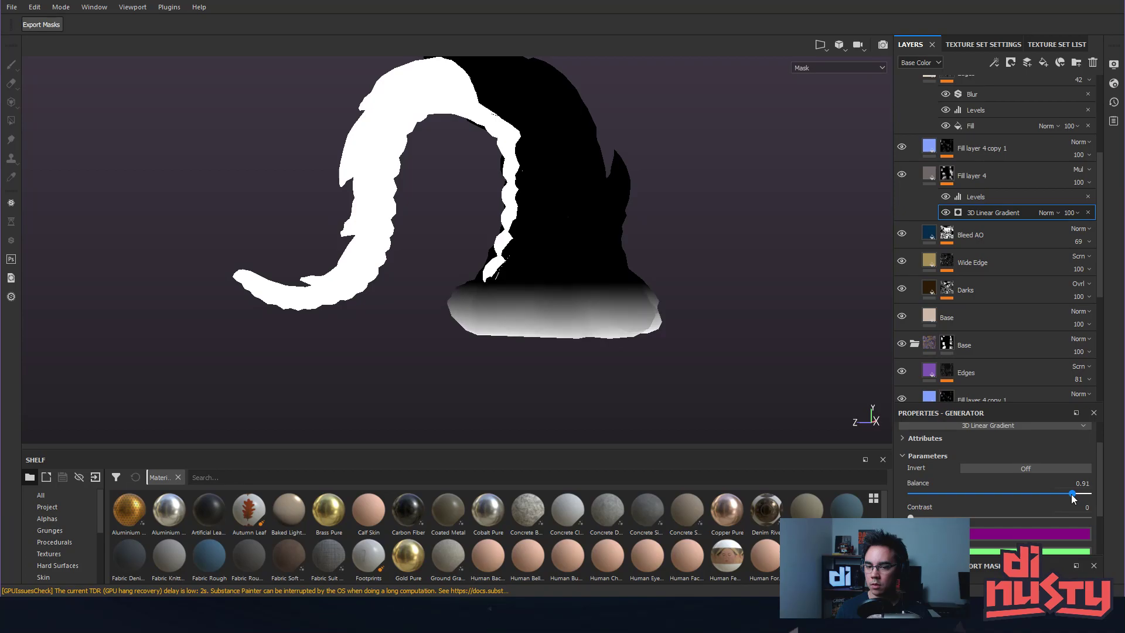
click(989, 197)
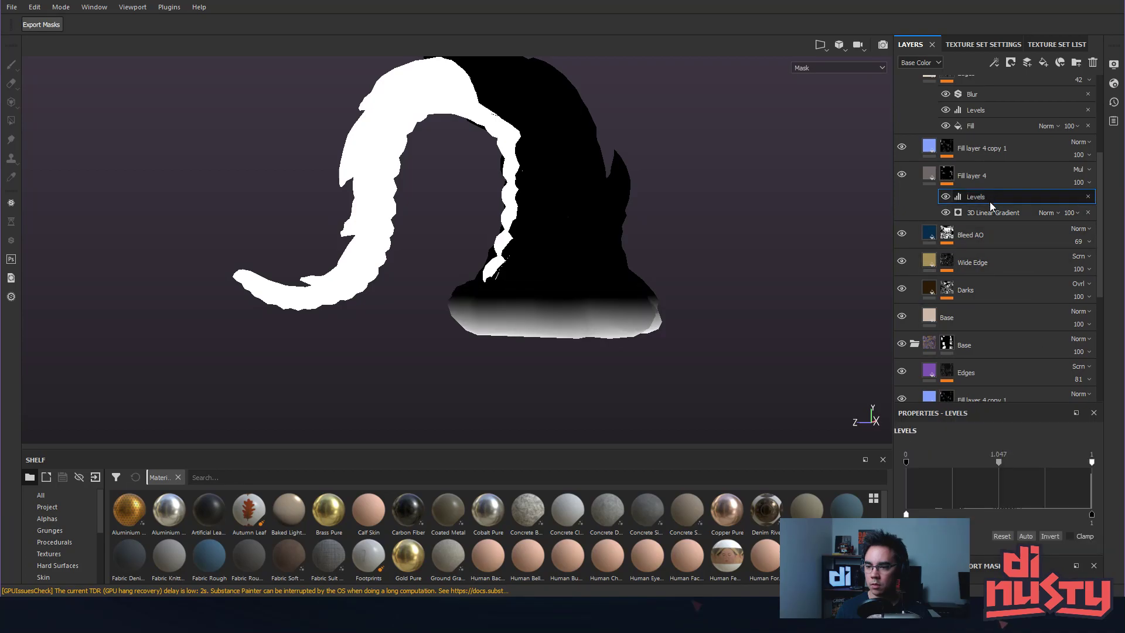
mouse_move(995, 463)
mouse_down()
mouse_move(1041, 470)
mouse_move(979, 467)
mouse_move(999, 468)
mouse_up()
drag(1093, 464, 1067, 463)
click(993, 213)
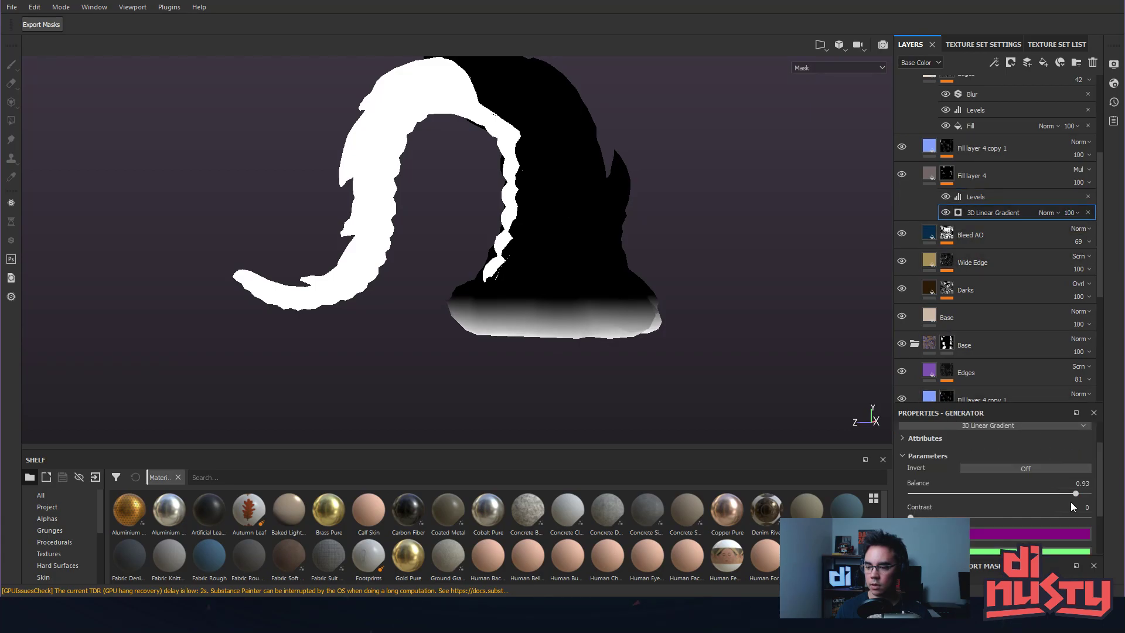
drag(1074, 494, 1067, 494)
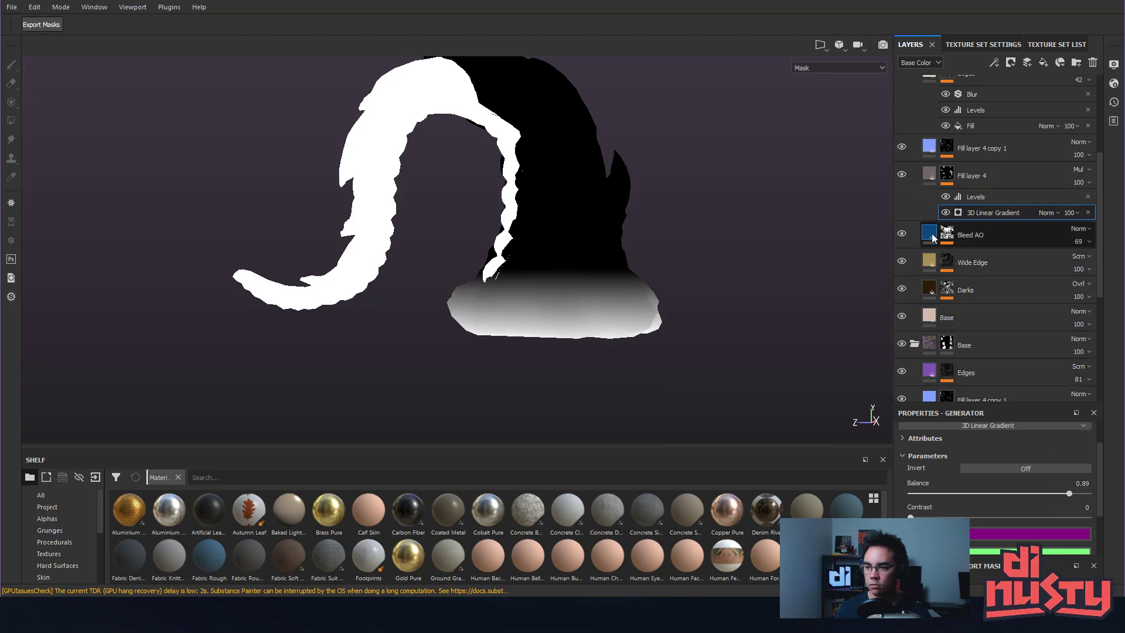
Try a range of blending modes on the Bone folder's Fill layer 4, from Normal through the normal map modes.
click(934, 173)
alt+drag(753, 283, 697, 337)
click(1081, 169)
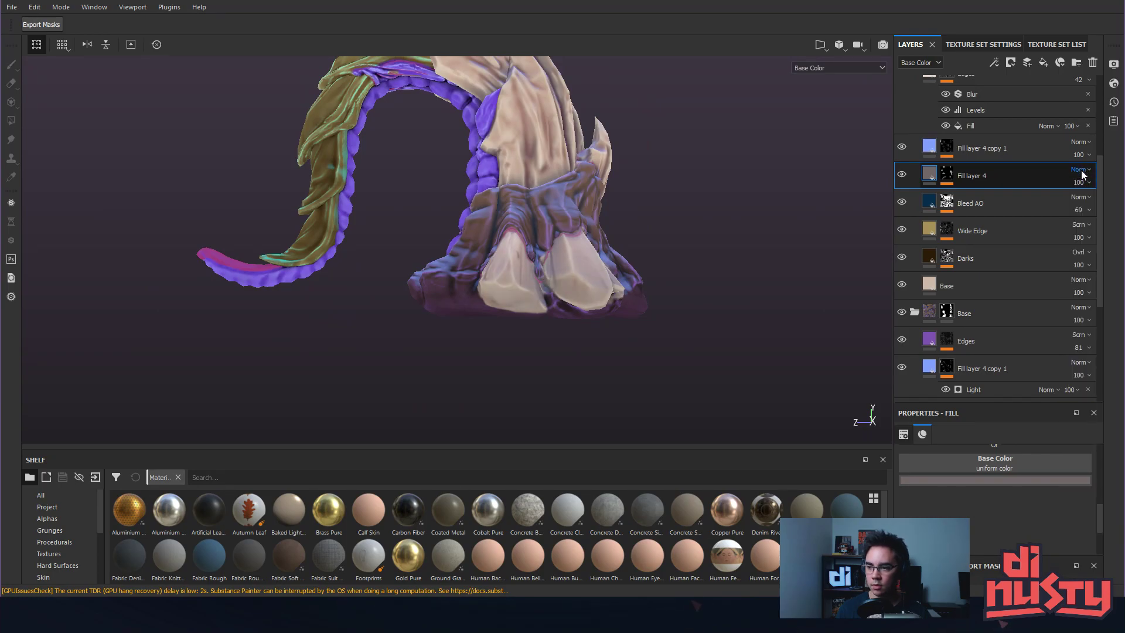
scroll(1082, 175, down, 10)
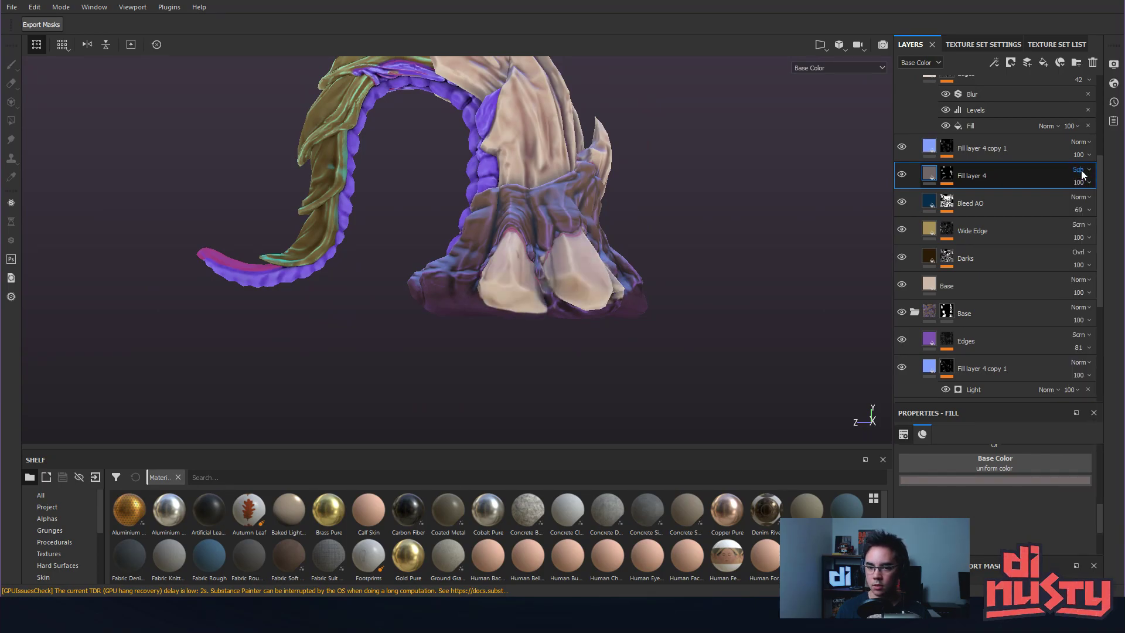
scroll(1082, 174, down, 3)
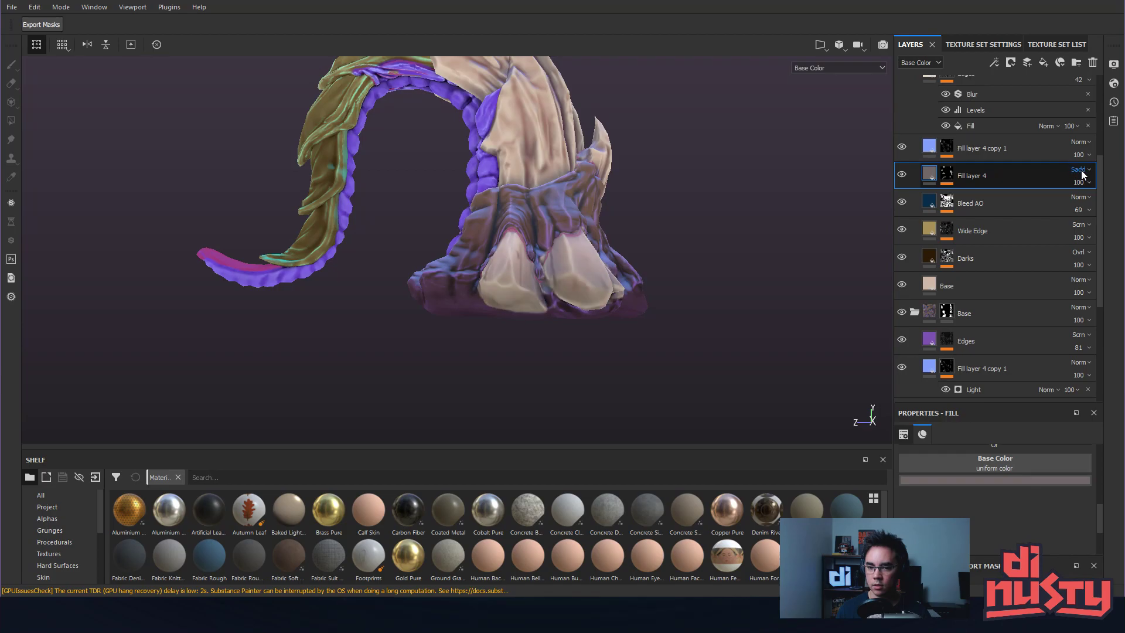
scroll(1082, 174, down, 1)
scroll(1081, 171, down, 1)
scroll(1081, 171, down, 3)
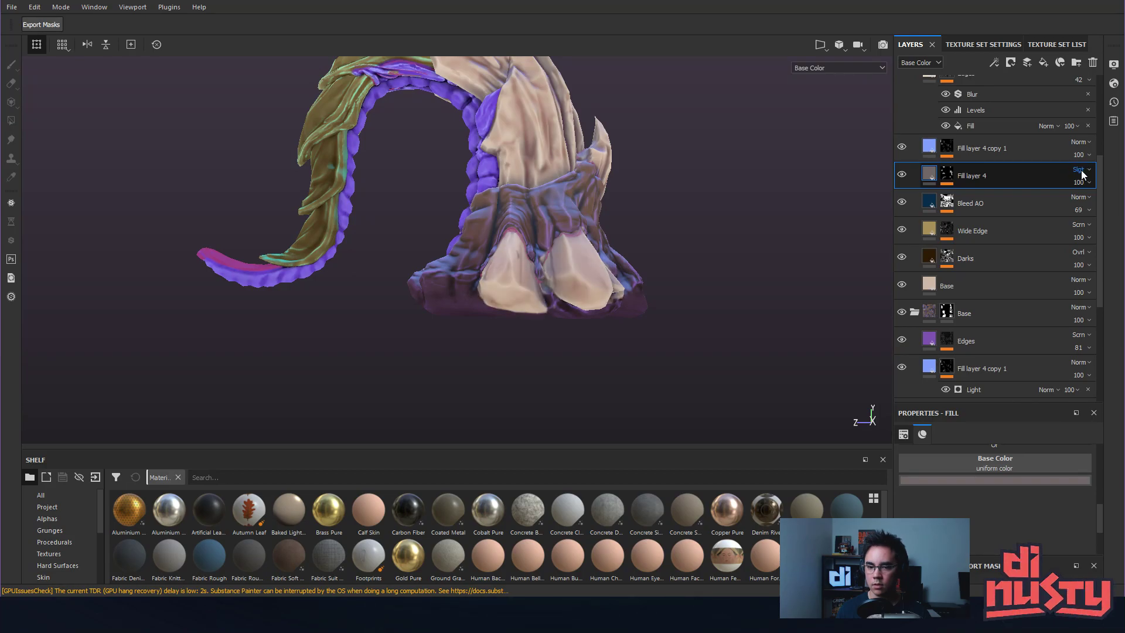
scroll(1082, 174, down, 6)
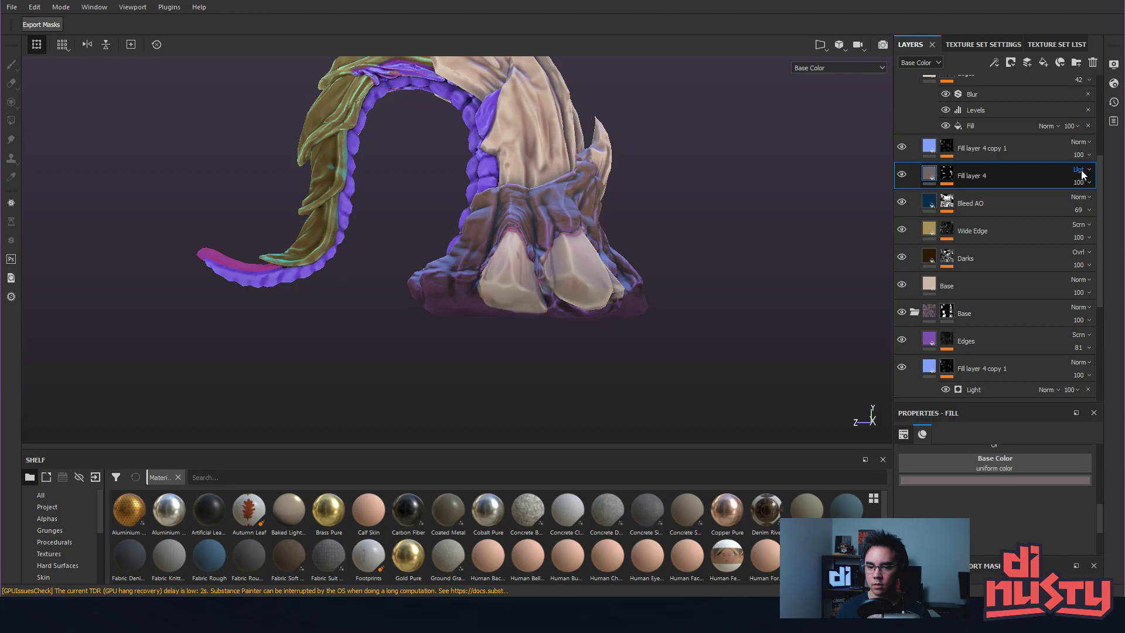
scroll(1082, 174, down, 2)
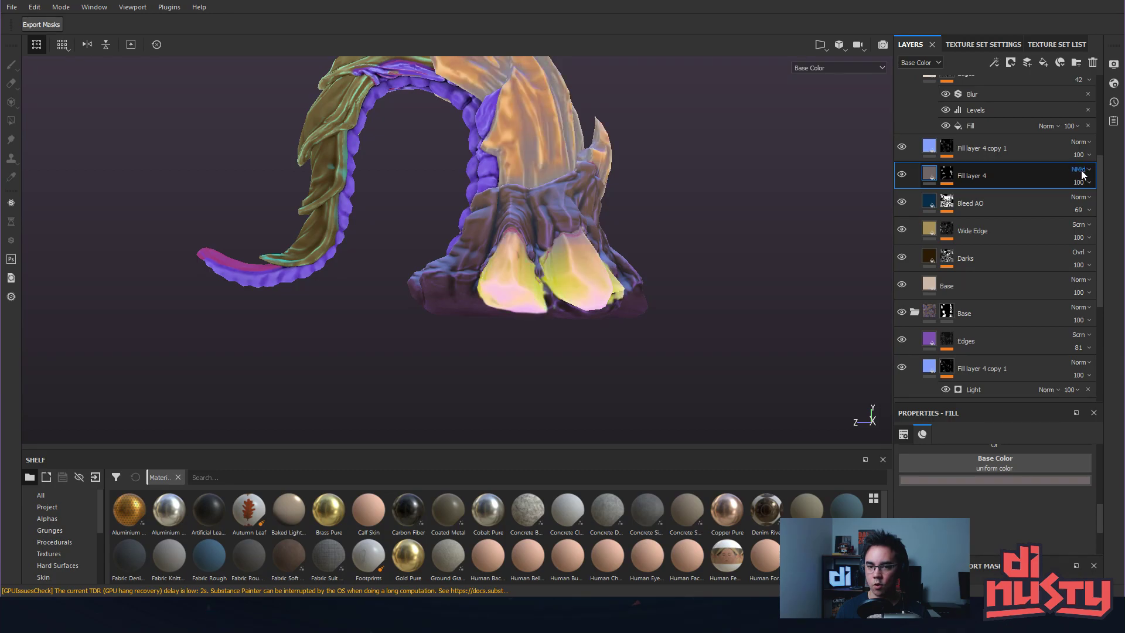
Try Passthrough, Subtract and Overlay blending on the Bone folder's Fill layer 4, ending on Multiply.
click(1082, 174)
click(1082, 174)
click(1082, 175)
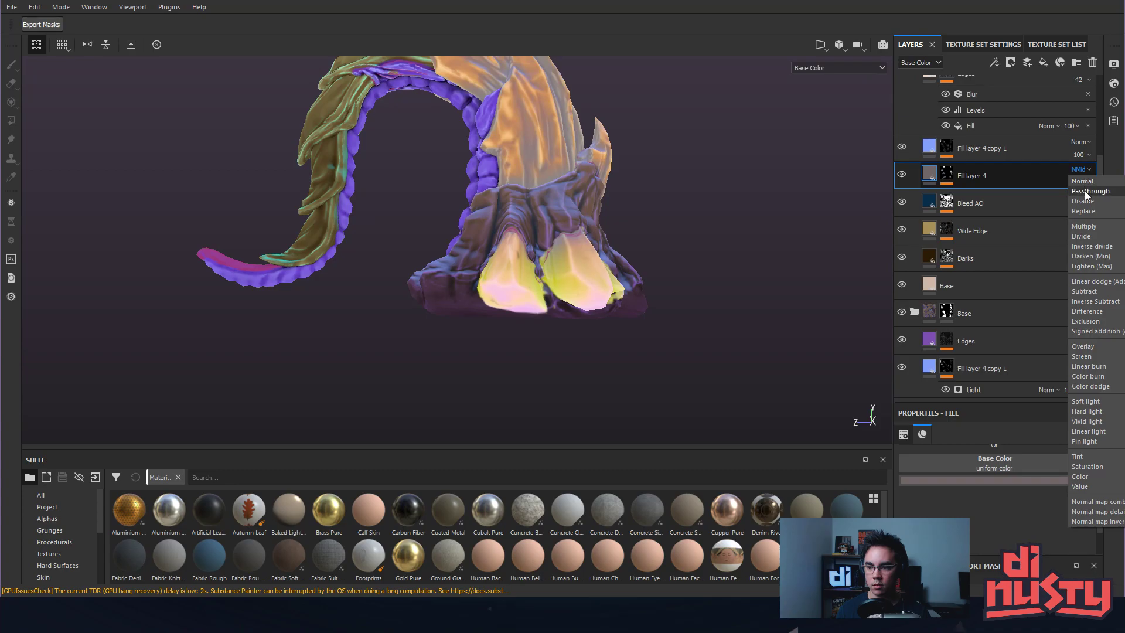
click(1087, 192)
scroll(1081, 174, down, 4)
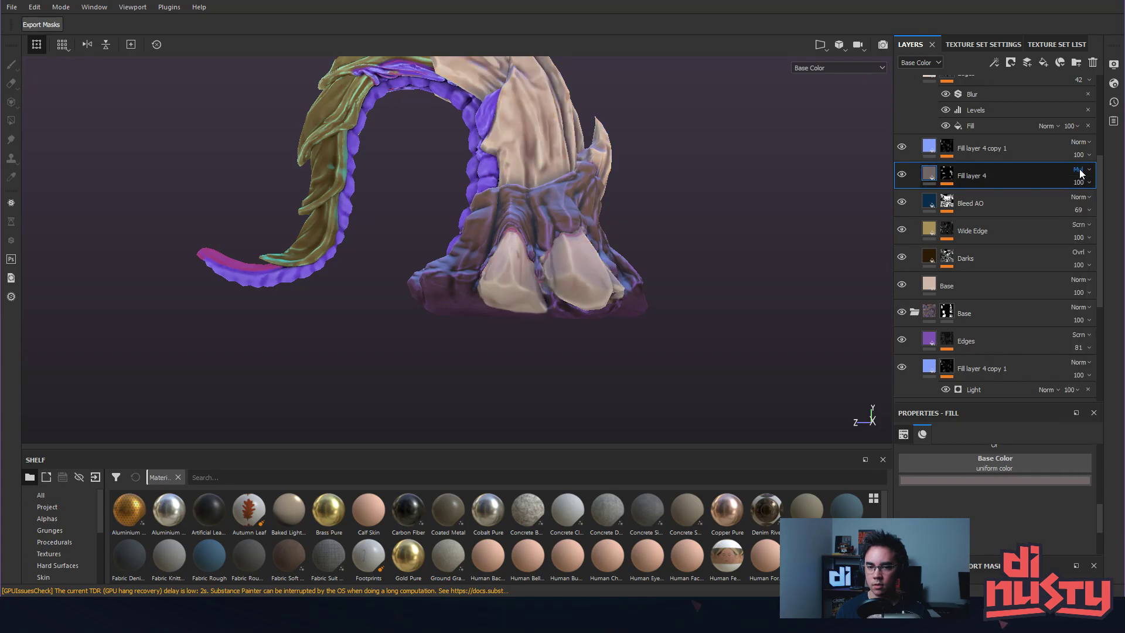
scroll(1083, 174, down, 7)
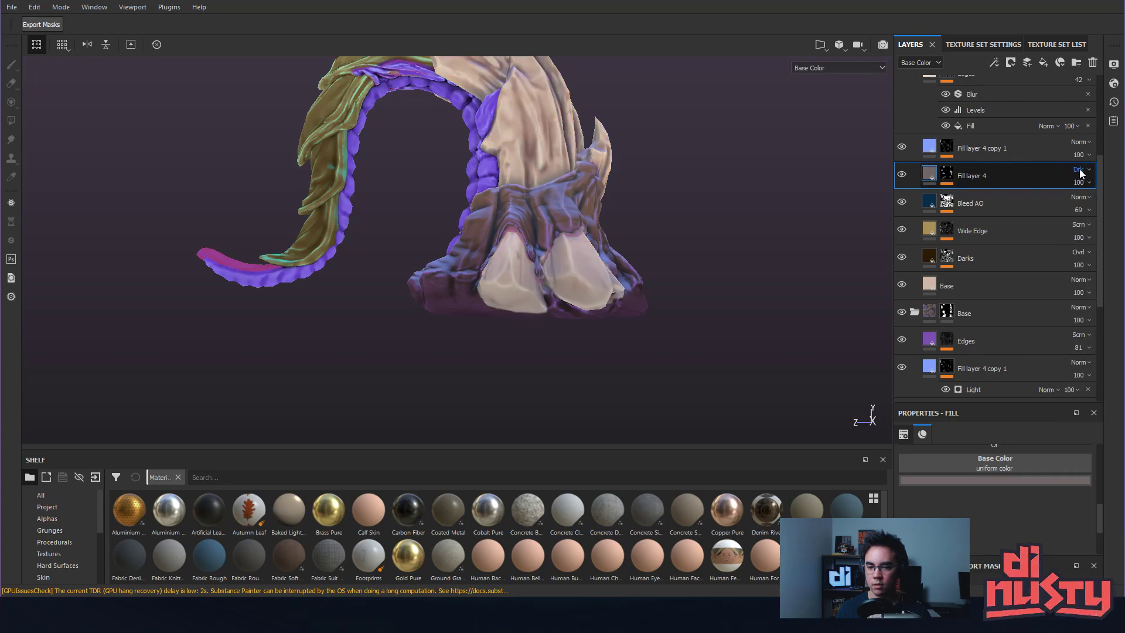
scroll(1082, 174, down, 1)
click(1081, 174)
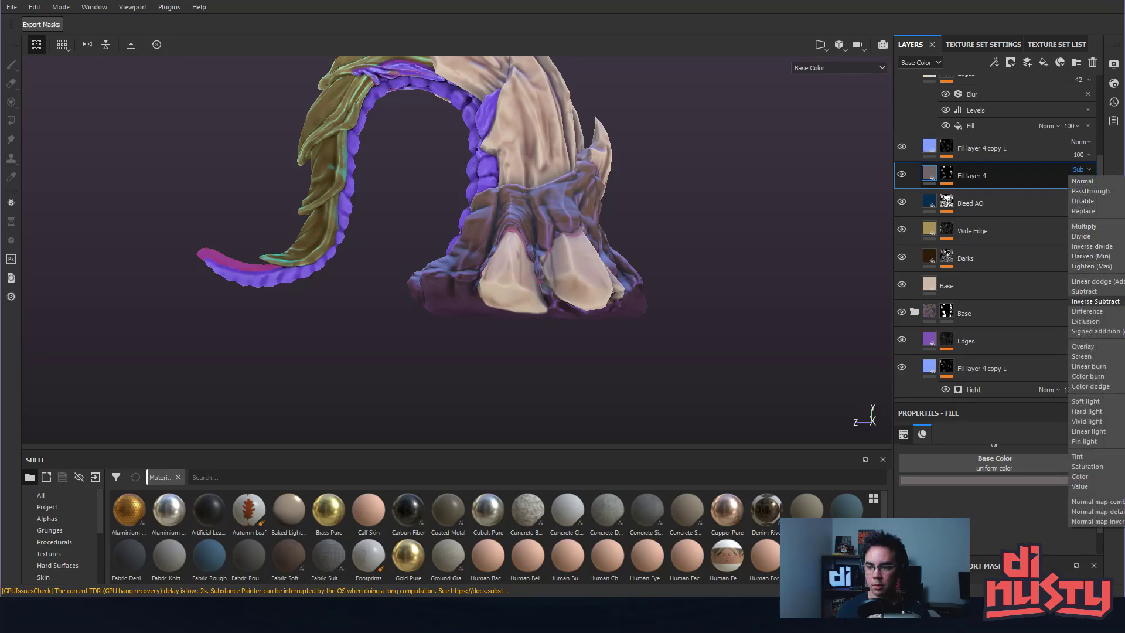
click(1097, 348)
click(1082, 170)
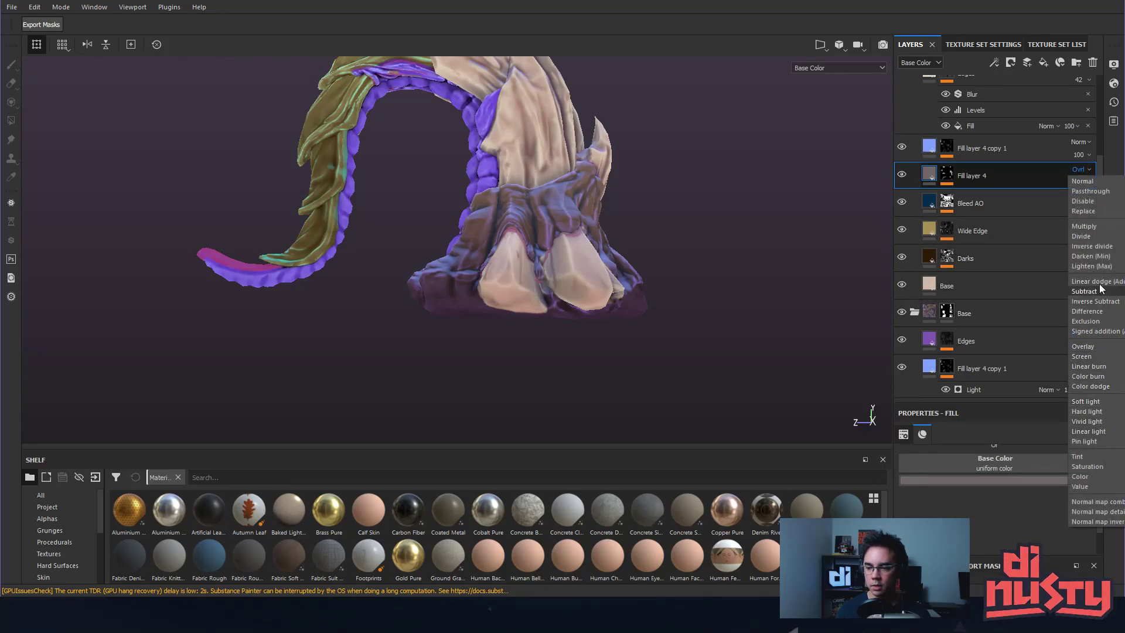
click(1105, 229)
Examine the bone shading around the claws, the base and the whole creature from several angles.
alt+drag(718, 234, 487, 231)
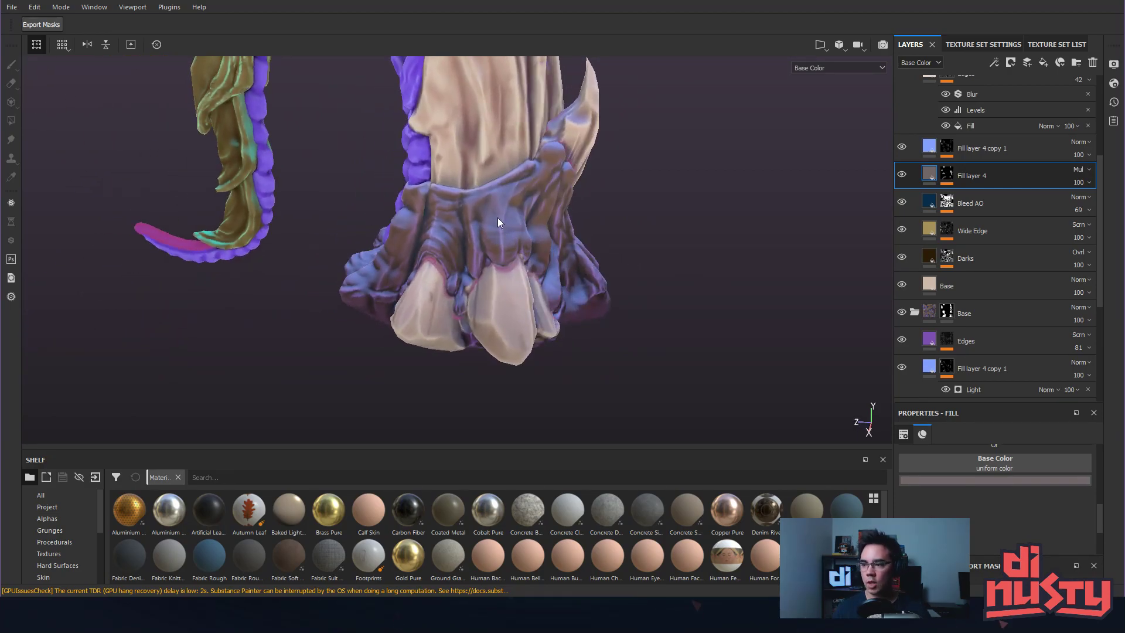
alt+drag(601, 177, 643, 261)
key(ctrl)
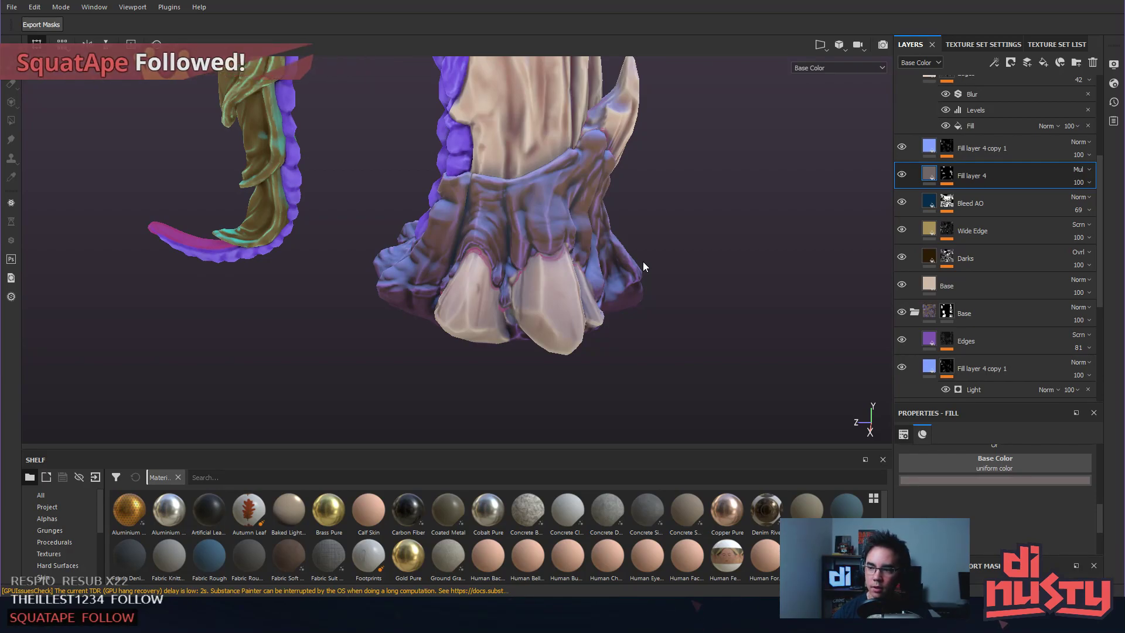
alt+drag(656, 292, 685, 265)
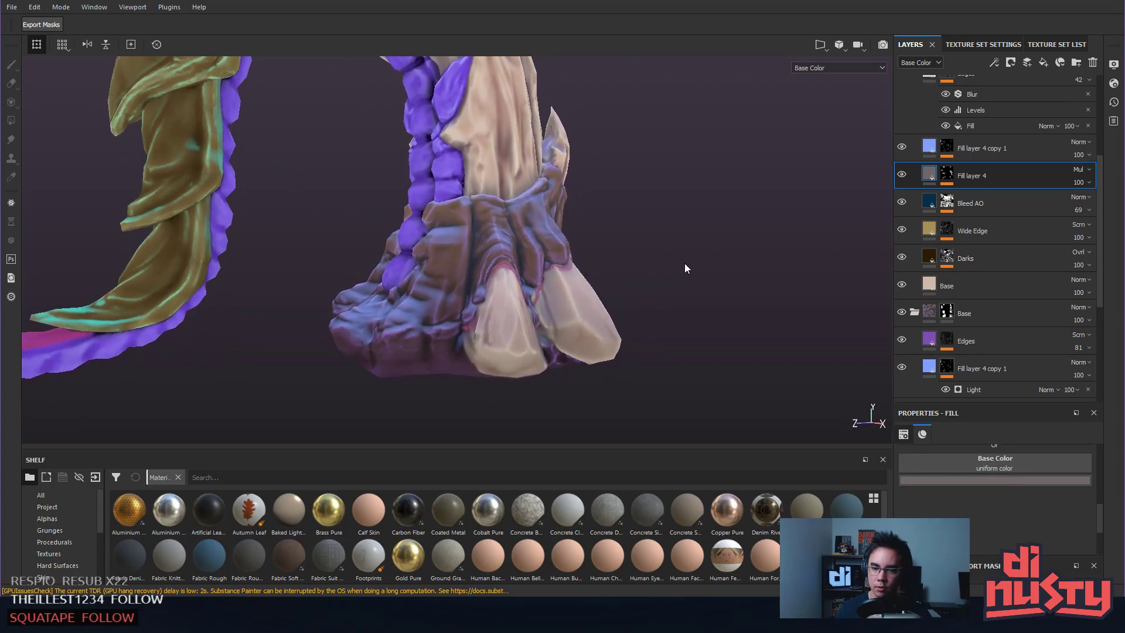
alt+drag(770, 227, 713, 314)
alt+right_drag(713, 314, 786, 291)
alt+drag(786, 291, 680, 281)
alt+middle_drag(679, 282, 676, 289)
alt+drag(676, 288, 720, 288)
scroll(436, 234, up, 3)
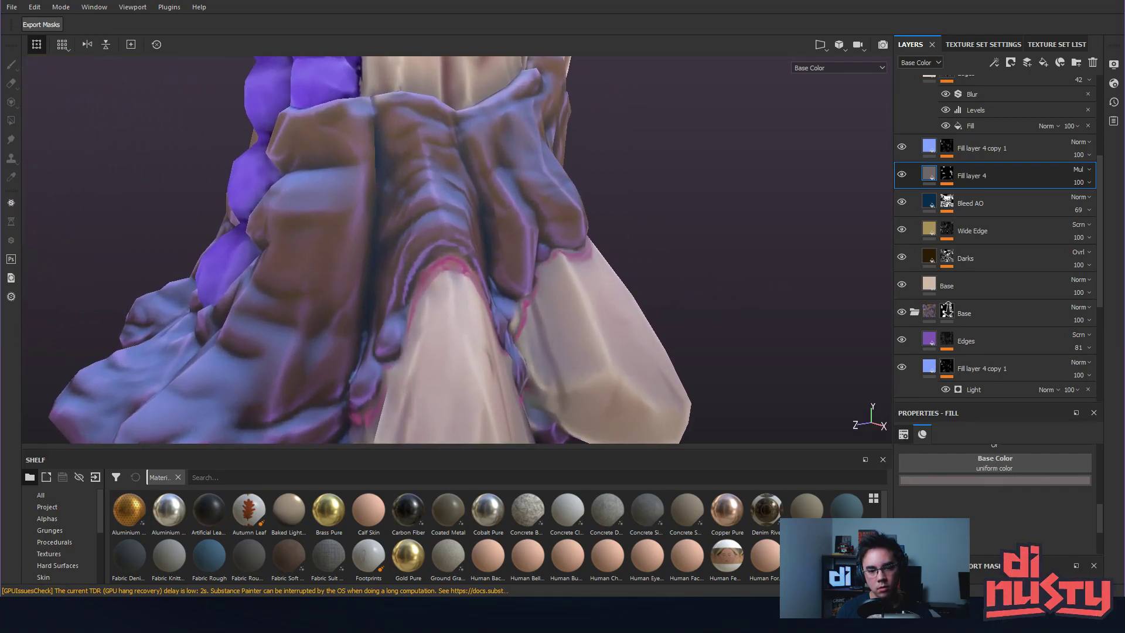
scroll(436, 235, down, 3)
scroll(436, 234, down, 4)
alt+middle_drag(602, 237, 603, 288)
alt+drag(603, 289, 596, 234)
alt+middle_drag(596, 234, 641, 318)
alt+drag(641, 325, 646, 267)
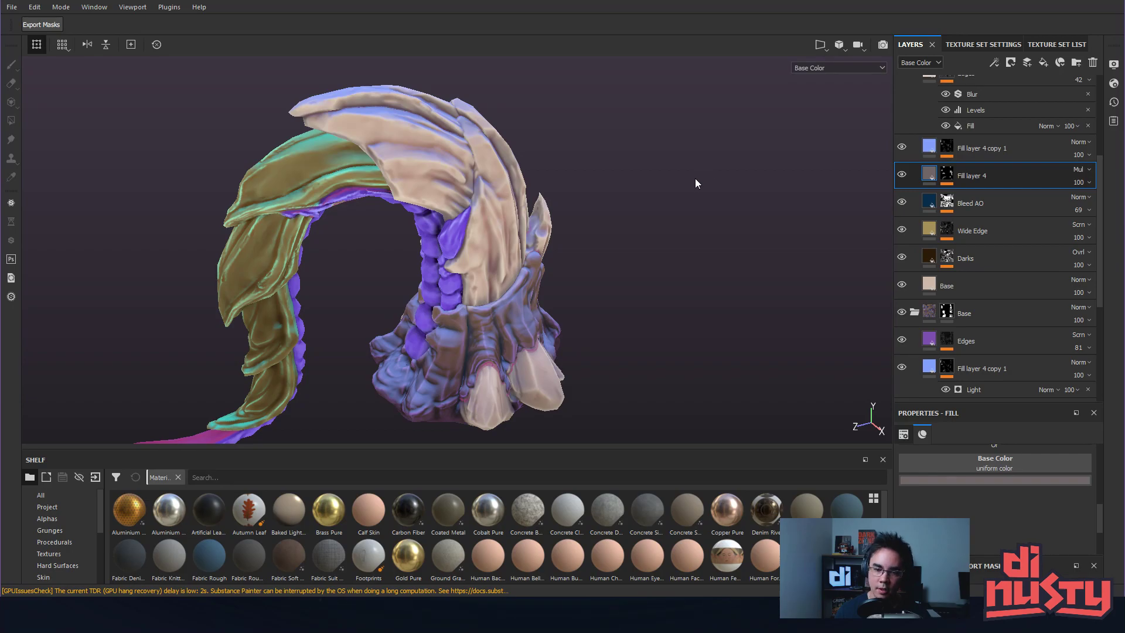
mouse_move(658, 223)
alt+mouse_down()
mouse_move(520, 213)
mouse_move(525, 309)
mouse_move(561, 266)
mouse_move(721, 253)
mouse_move(610, 256)
mouse_move(571, 205)
mouse_move(657, 210)
alt+mouse_up()
Collapse the Bone and Base folders in the layer stack.
scroll(920, 152, up, 3)
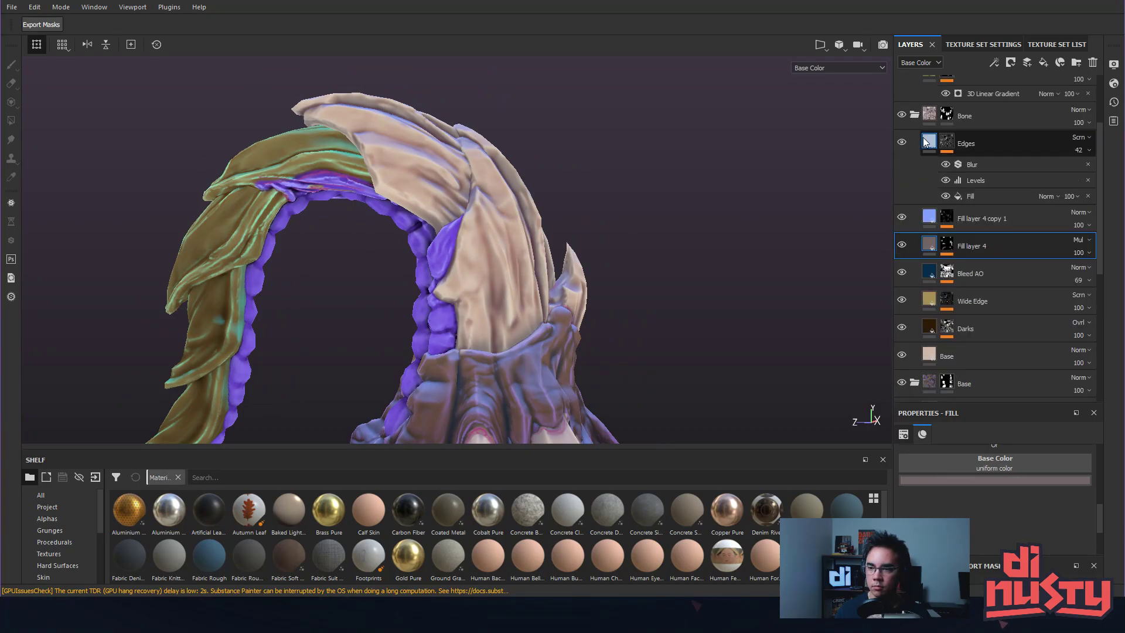
click(913, 116)
click(912, 116)
click(915, 119)
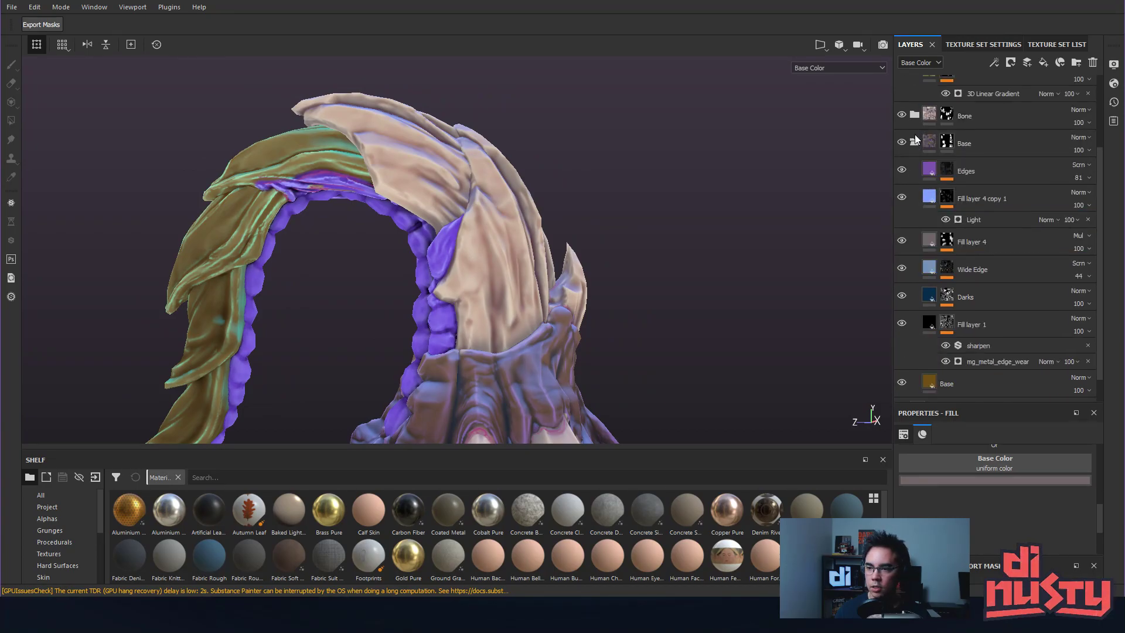
click(915, 142)
Compare the creature with and without the Shell folder, leaving the folder visible.
alt+drag(773, 179, 703, 137)
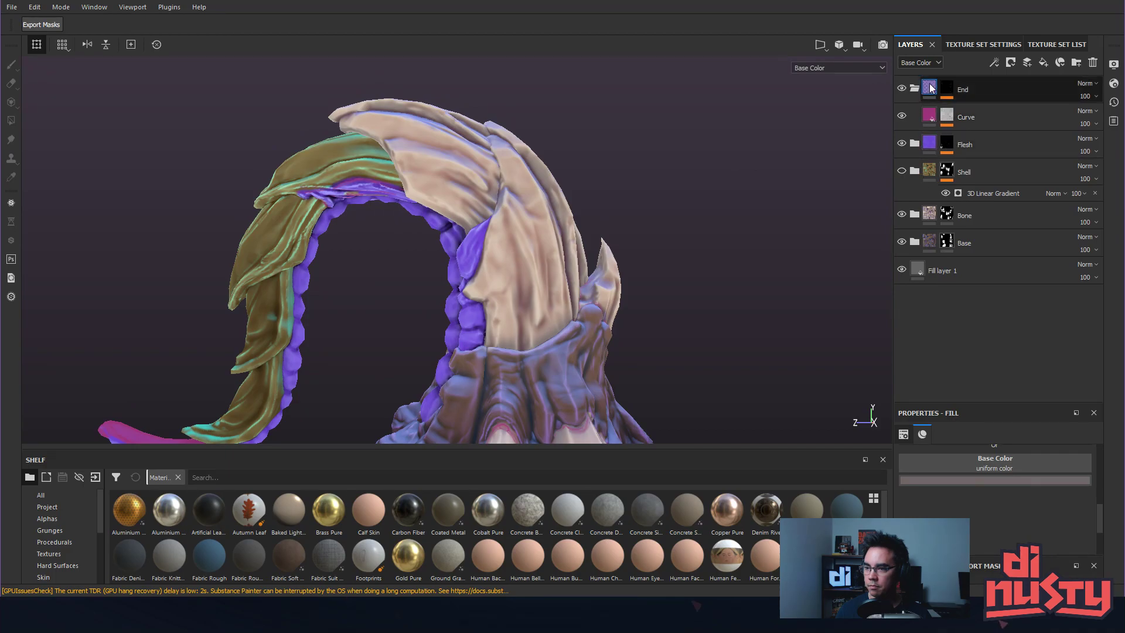
click(902, 171)
click(902, 171)
click(902, 171)
click(902, 171)
click(902, 171)
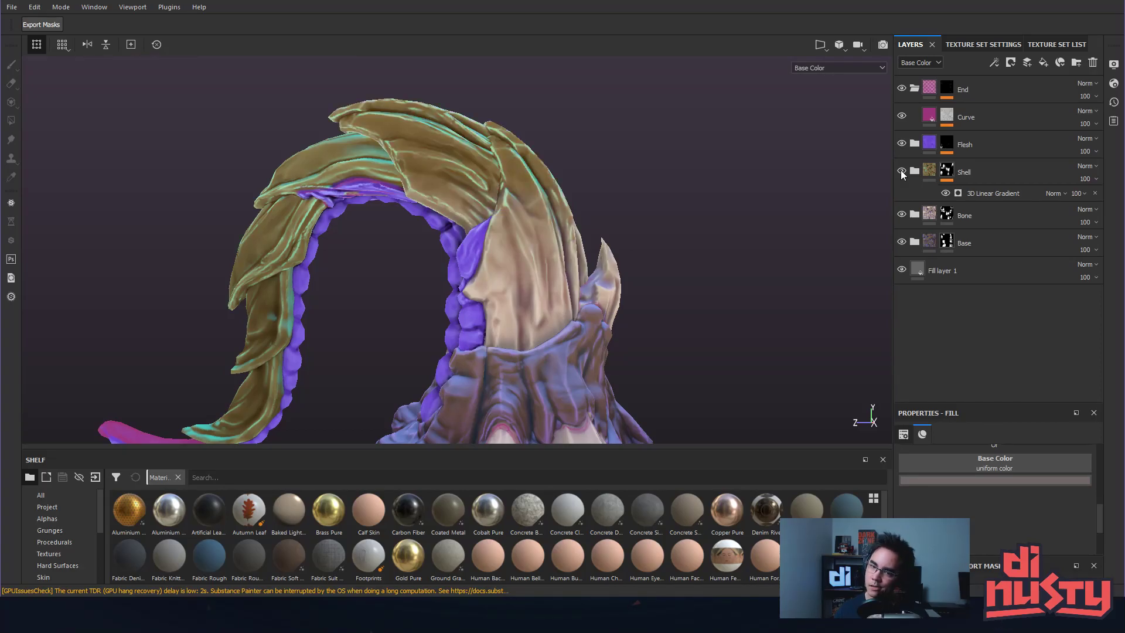
Compare the creature with and without the Shell folder at close and wider views.
click(901, 172)
click(901, 171)
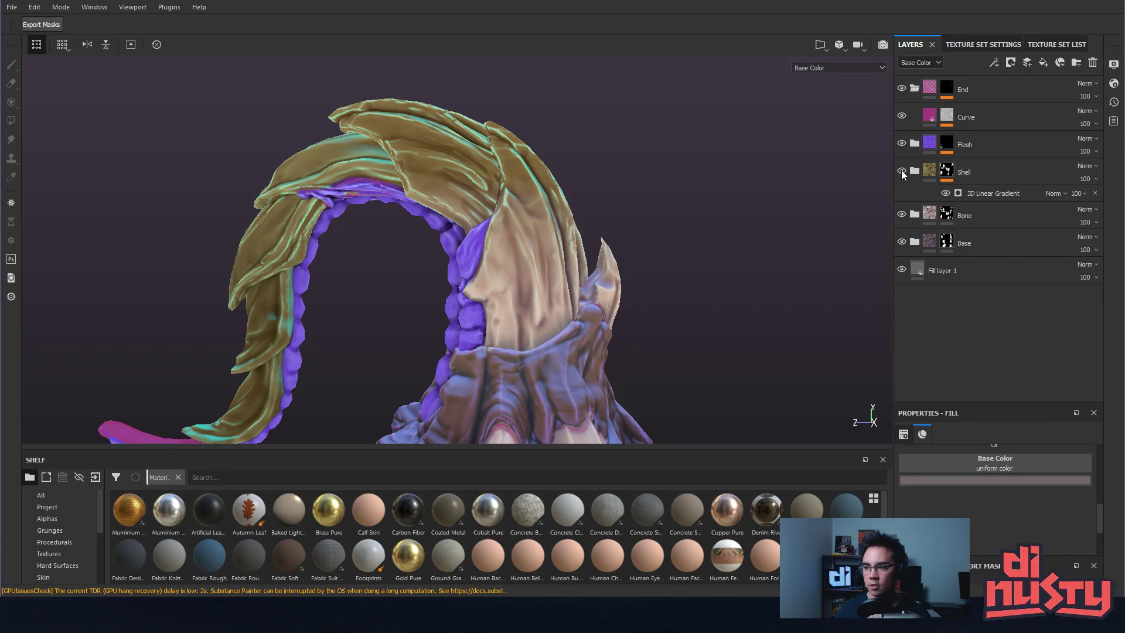
click(901, 171)
click(902, 171)
click(902, 172)
click(901, 173)
alt+middle_drag(752, 219, 777, 144)
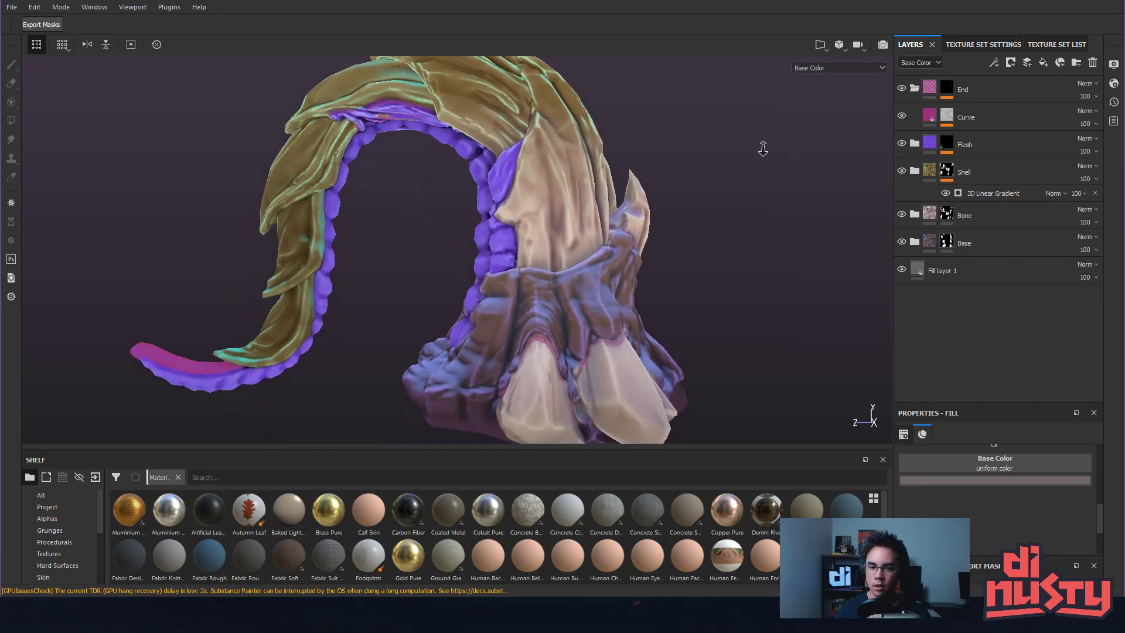
alt+right_drag(777, 144, 653, 155)
alt+middle_drag(653, 155, 634, 214)
click(933, 174)
click(902, 171)
click(901, 172)
click(901, 171)
click(902, 172)
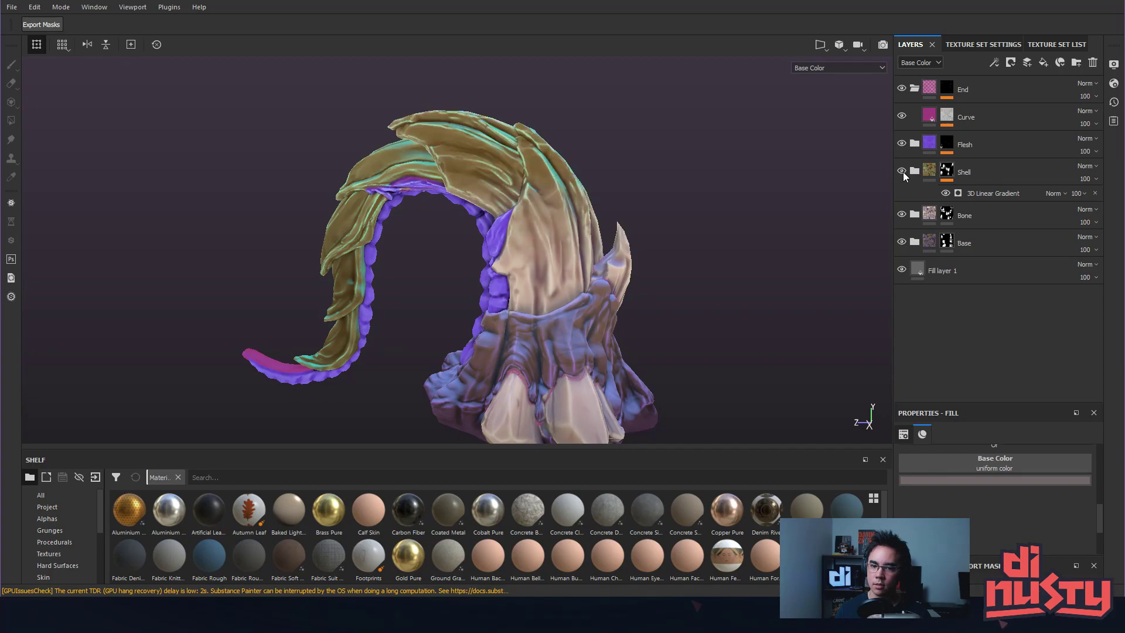
Hide the Shell folder to expose the bone beneath, and check the Bone folder's contribution on and off.
click(903, 174)
alt+drag(803, 221, 887, 188)
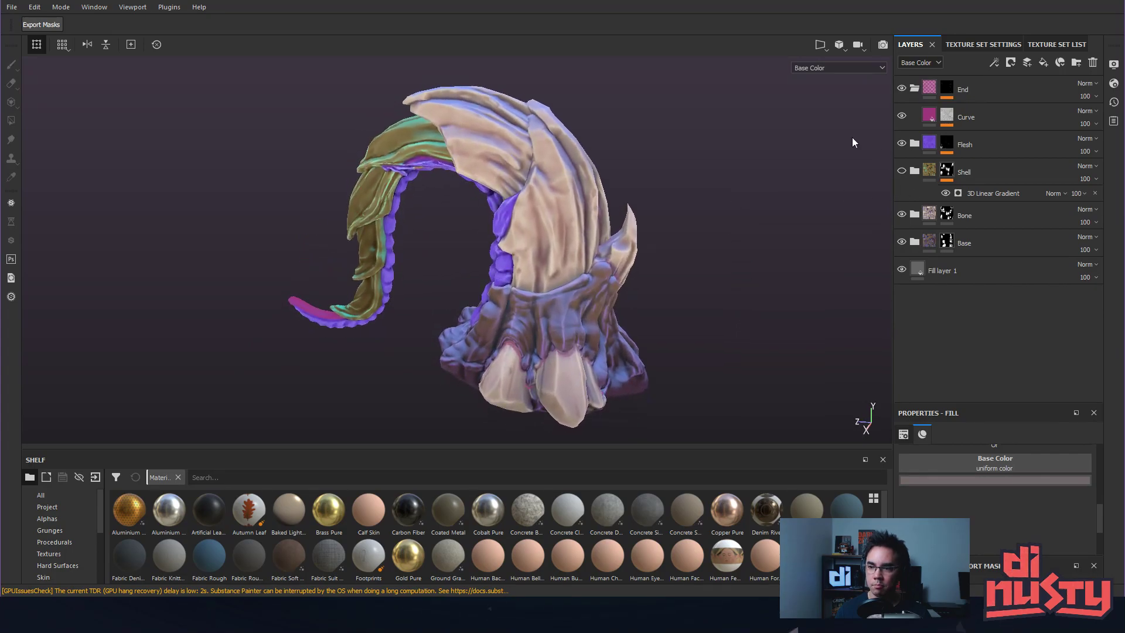
click(902, 171)
click(902, 171)
click(901, 171)
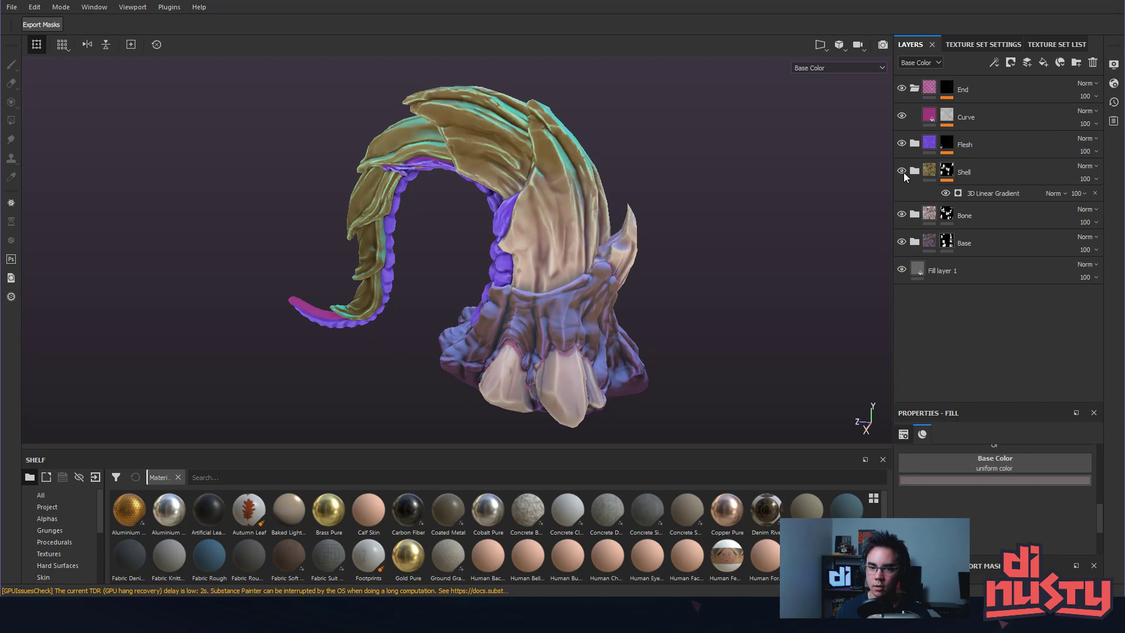
click(901, 171)
click(999, 169)
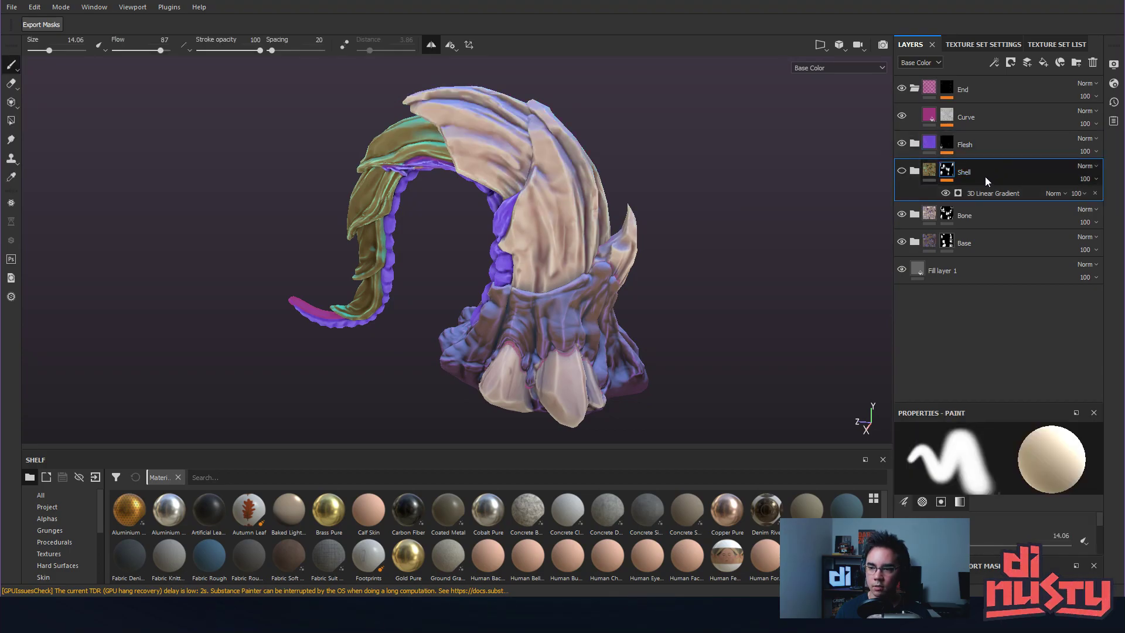
click(902, 215)
click(902, 215)
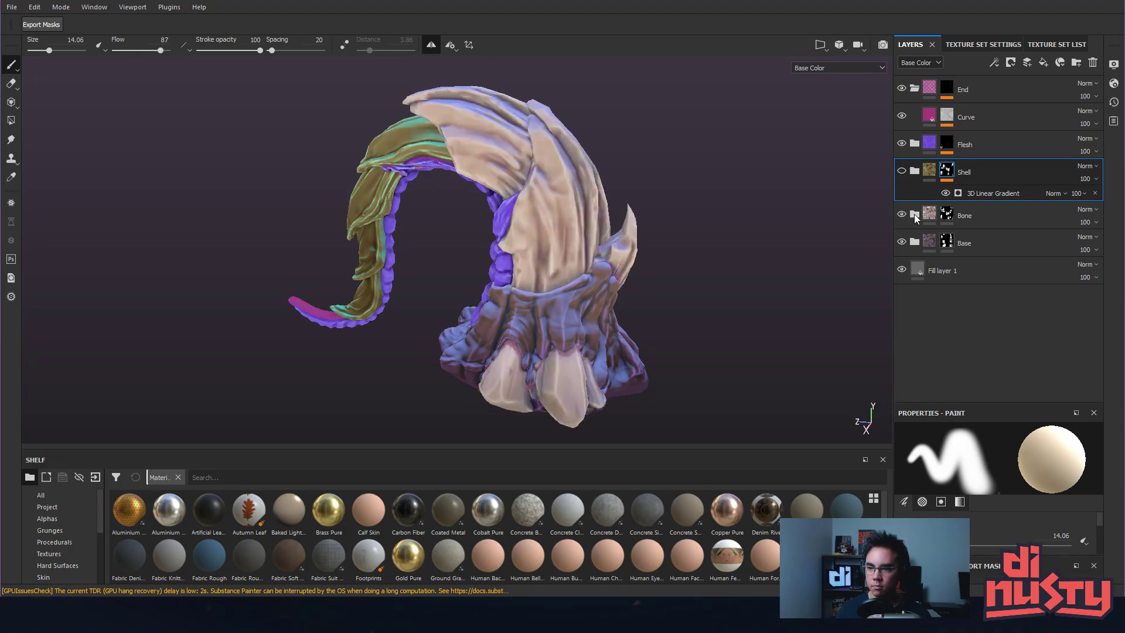
Lighten the base color of the Bone folder's Fill layer 4 copy 1 to pale blue and blend it with Screen.
click(915, 215)
click(985, 246)
click(919, 320)
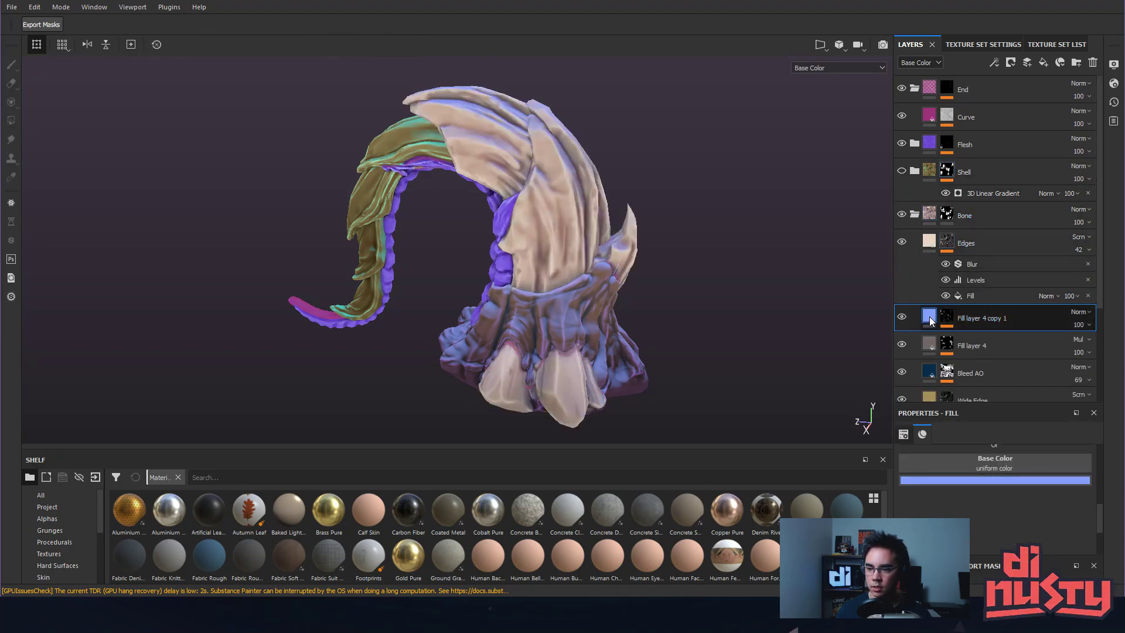
click(994, 481)
drag(1039, 364, 1026, 357)
click(1057, 328)
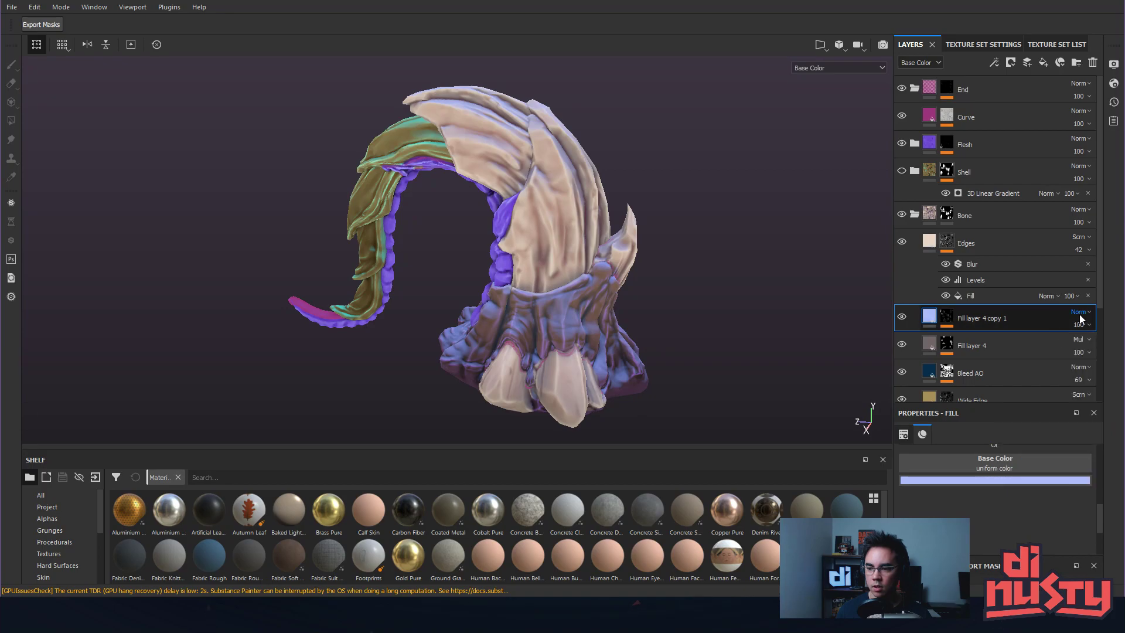
click(1079, 314)
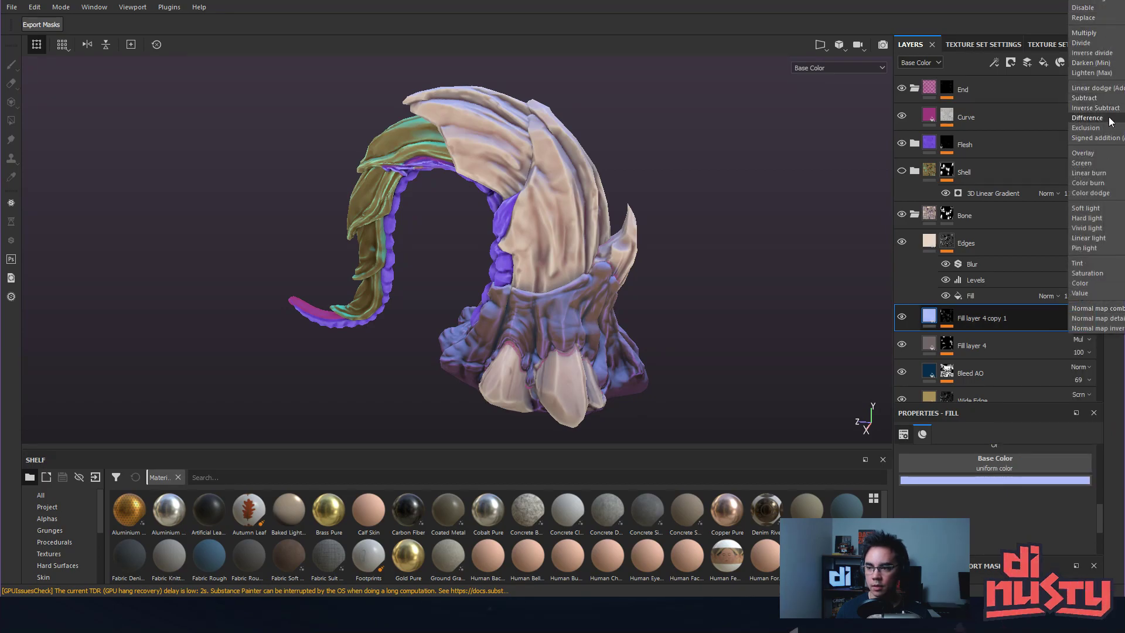
click(1111, 167)
Compare the bone shading with and without Fill layer 4 copy 1, leaving the layer visible.
click(902, 317)
click(902, 317)
click(901, 317)
click(902, 317)
click(902, 317)
click(902, 317)
click(902, 317)
click(902, 317)
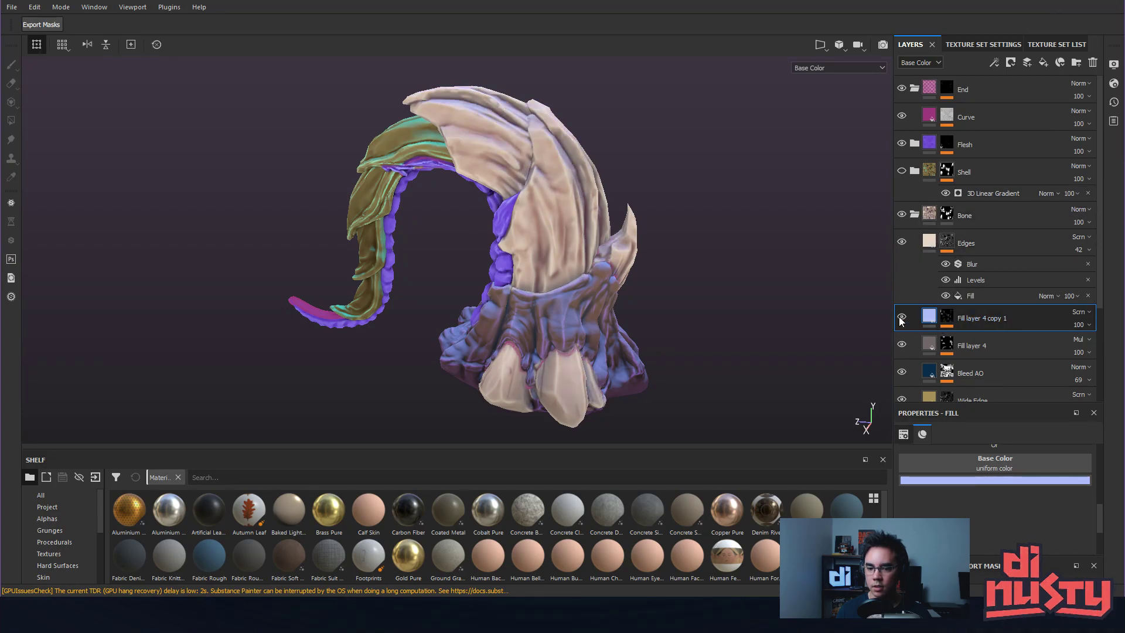
click(900, 317)
click(899, 317)
alt+drag(788, 312, 801, 345)
Add a paint effect above the Light generator in Fill layer 4 copy 1's mask, with a black brush.
click(949, 318)
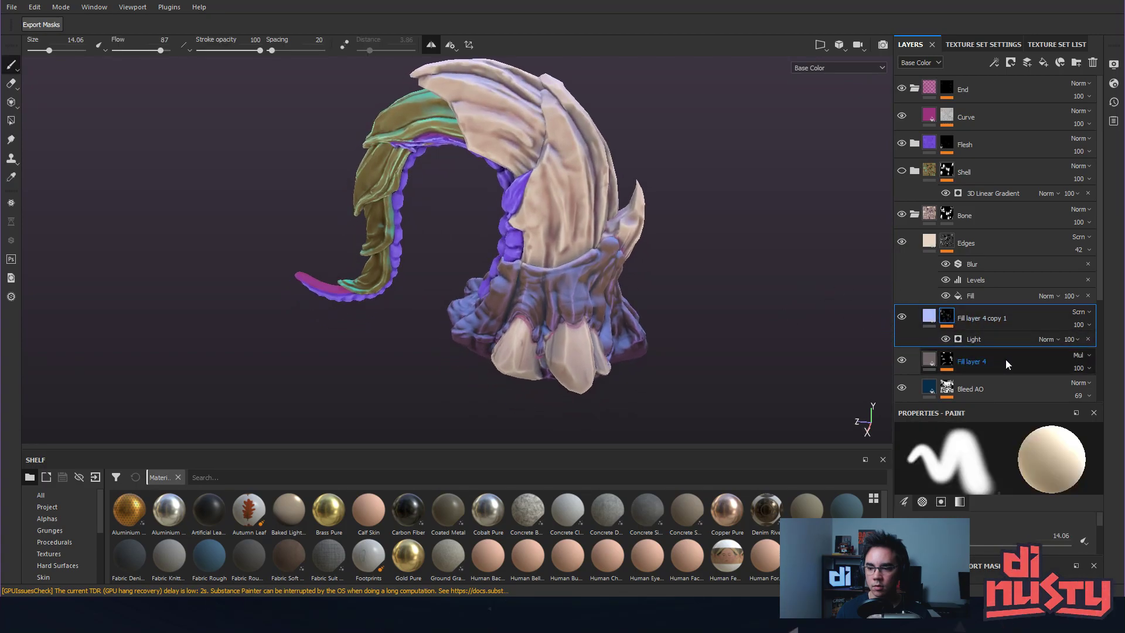
click(993, 337)
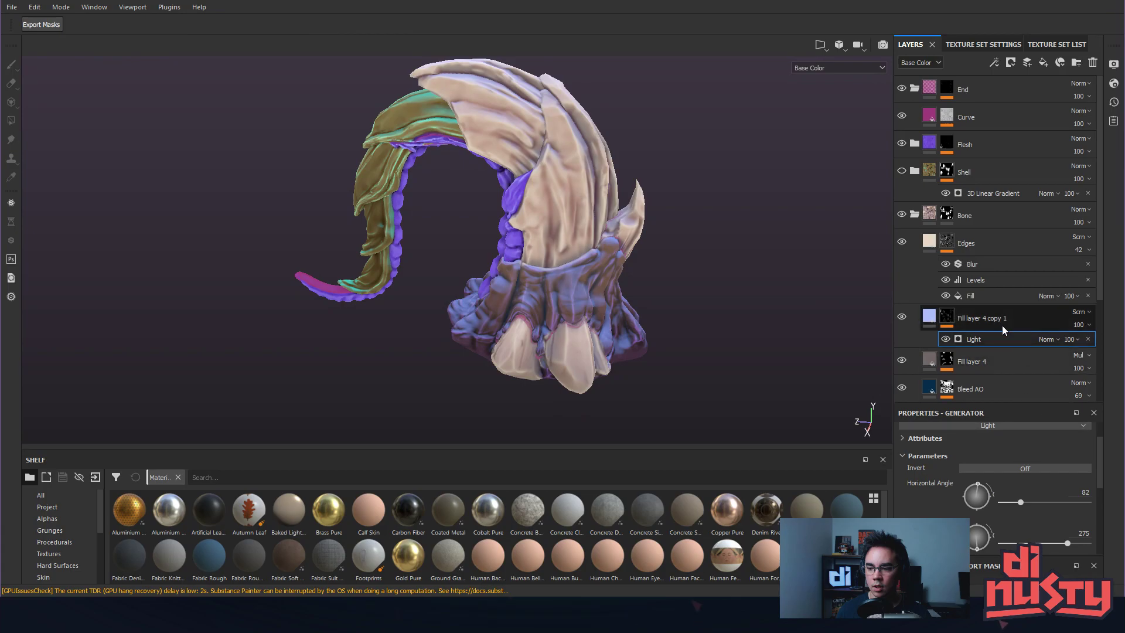
right_click(1003, 328)
click(1048, 354)
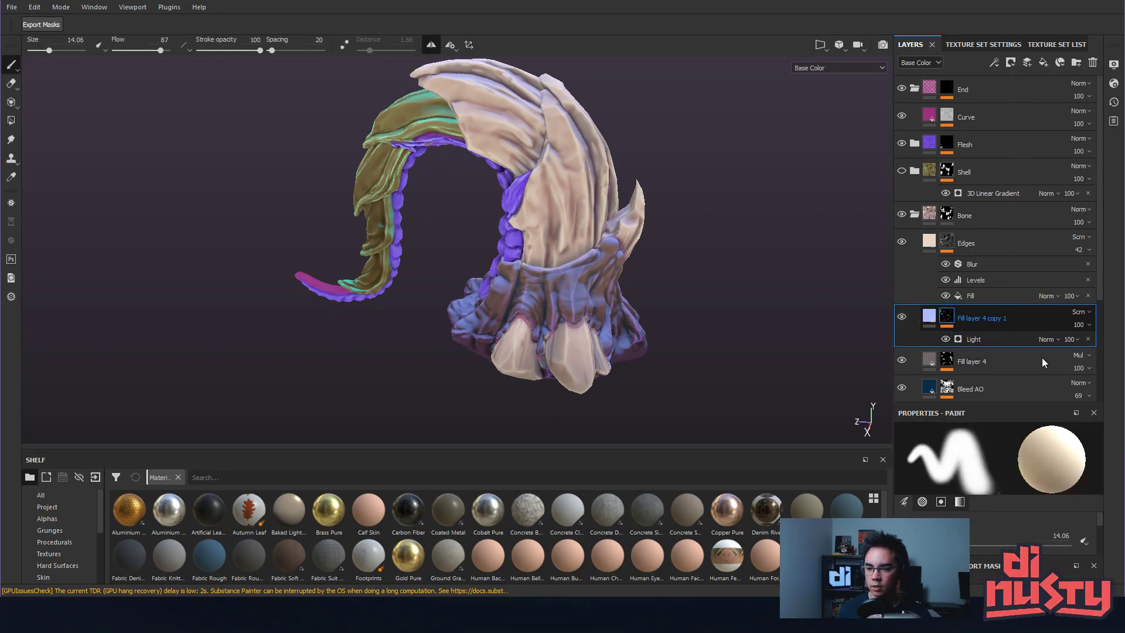
scroll(701, 279, up, 5)
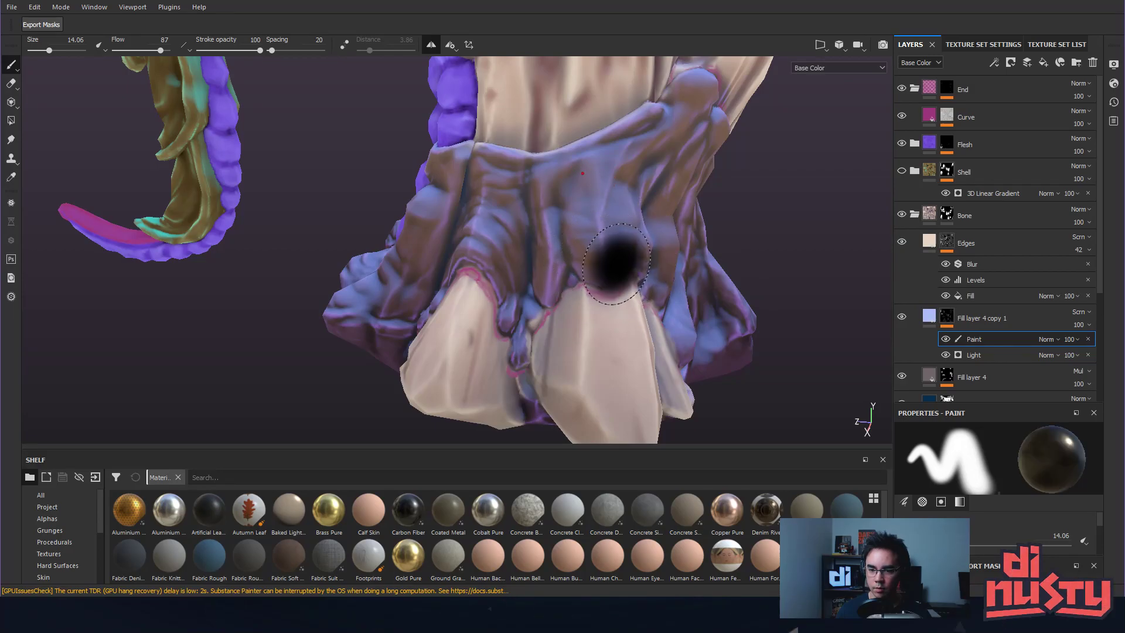
Examine the light tint around the claws, base and bone plates from several angles.
alt+drag(561, 279, 504, 271)
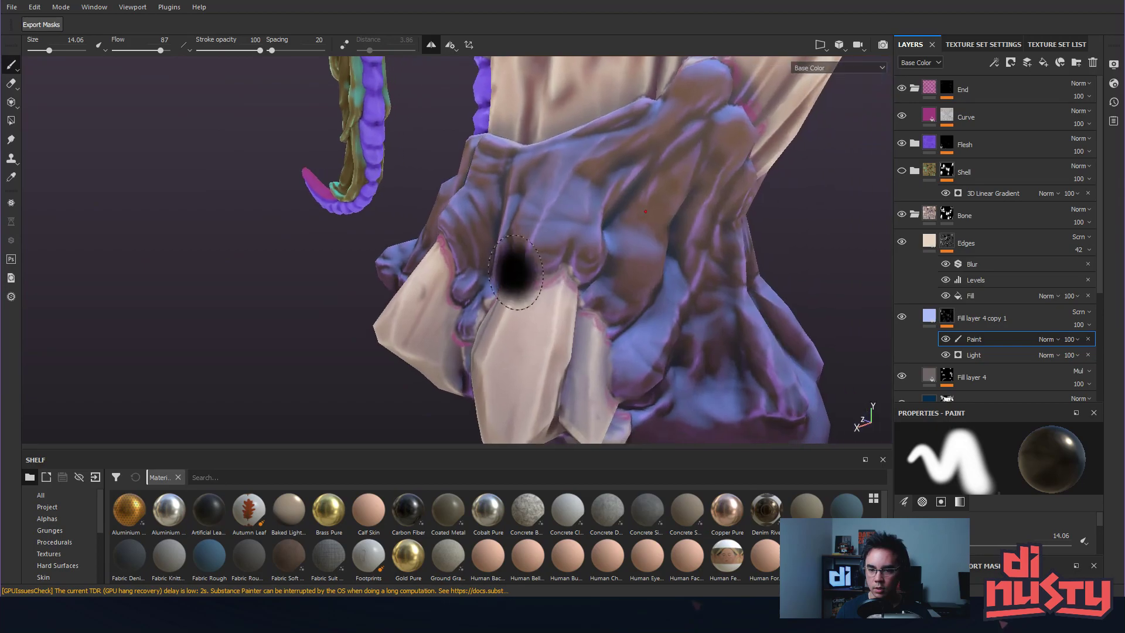
mouse_move(733, 328)
alt+mouse_down()
mouse_move(861, 291)
mouse_move(732, 274)
mouse_move(712, 292)
alt+mouse_up()
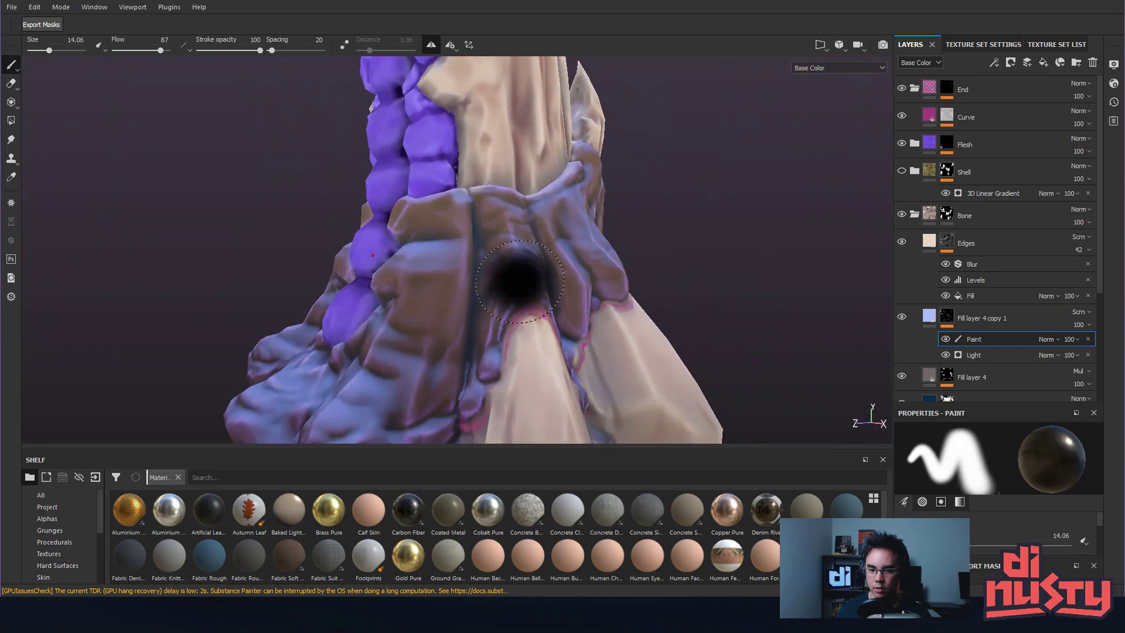
alt+drag(574, 271, 604, 271)
alt+middle_drag(446, 266, 500, 327)
scroll(610, 255, down, 3)
alt+drag(610, 254, 486, 305)
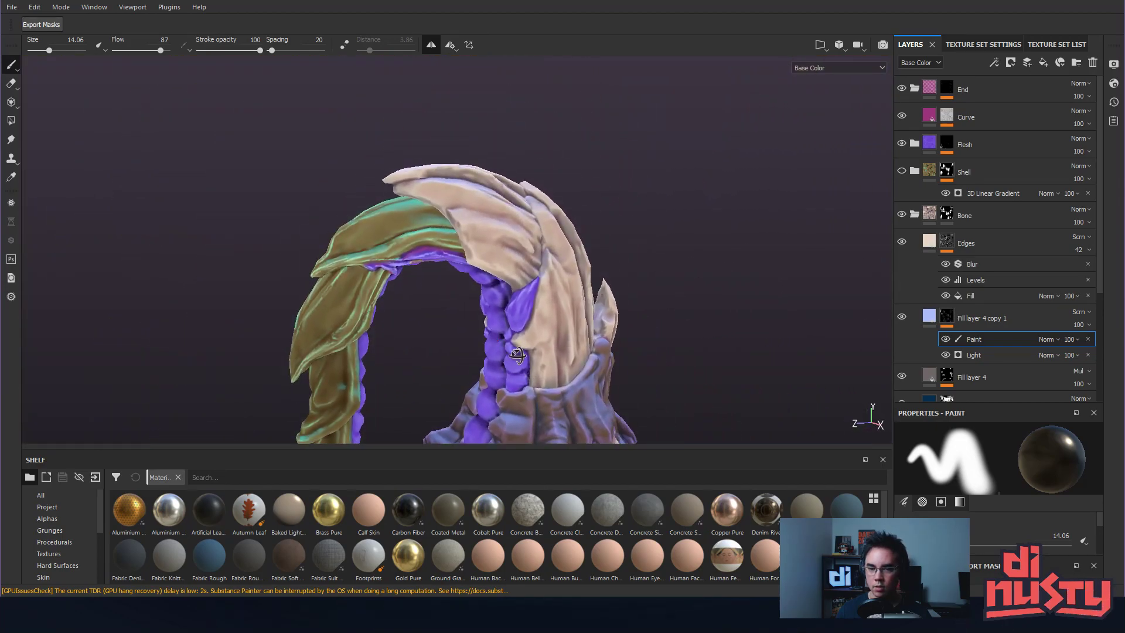
alt+middle_drag(486, 304, 467, 246)
alt+drag(650, 252, 595, 258)
alt+right_drag(595, 259, 648, 260)
mouse_move(649, 261)
alt+mouse_down()
mouse_move(668, 315)
mouse_move(766, 334)
mouse_move(607, 356)
alt+mouse_up()
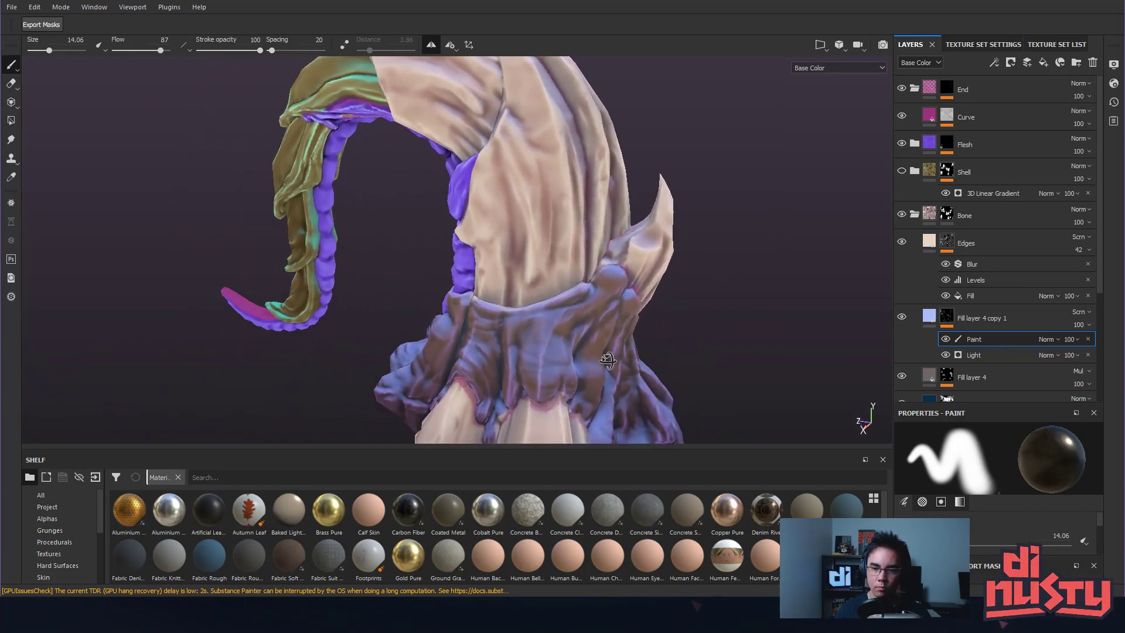
alt+middle_drag(628, 346, 631, 359)
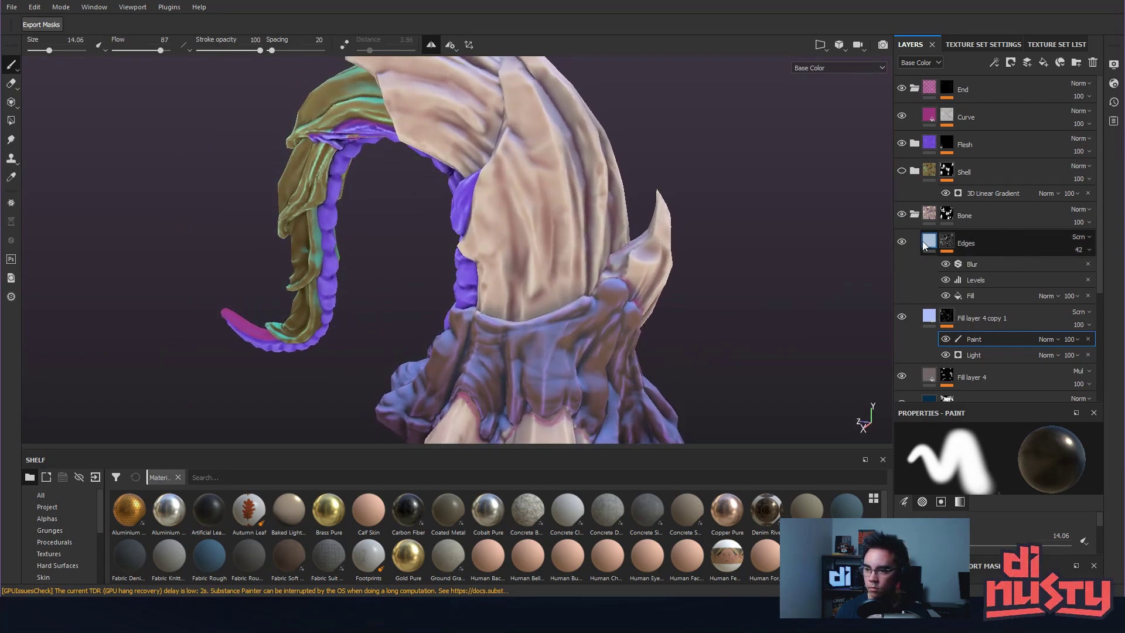
Compare the bone with and without the Edges layer and open the Blur filter in its mask.
click(901, 244)
click(902, 243)
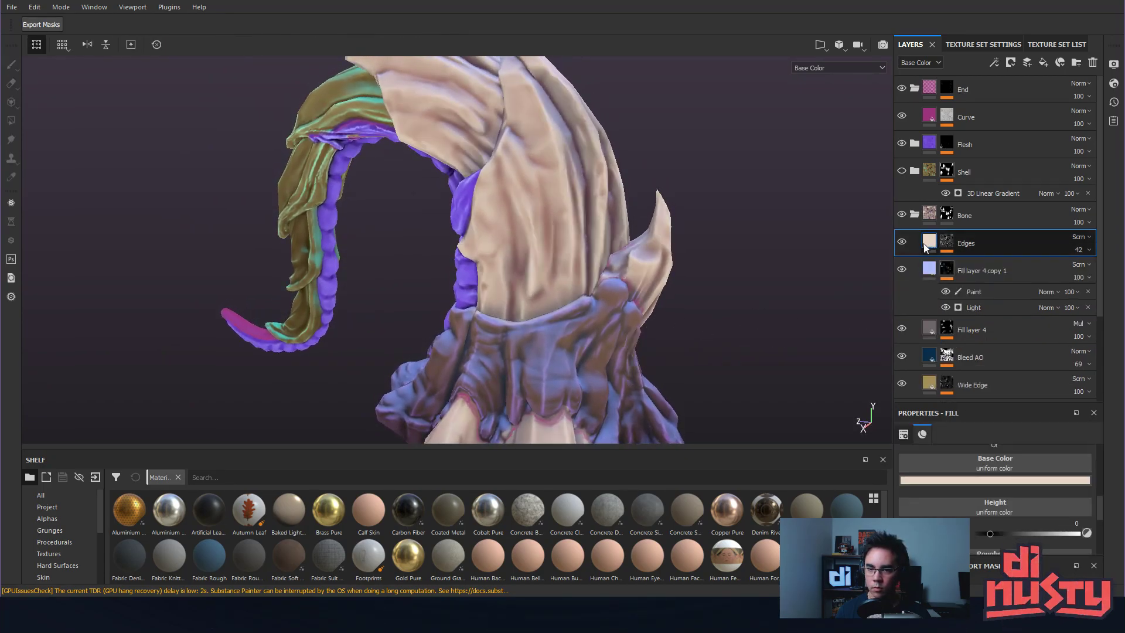
click(946, 245)
click(970, 267)
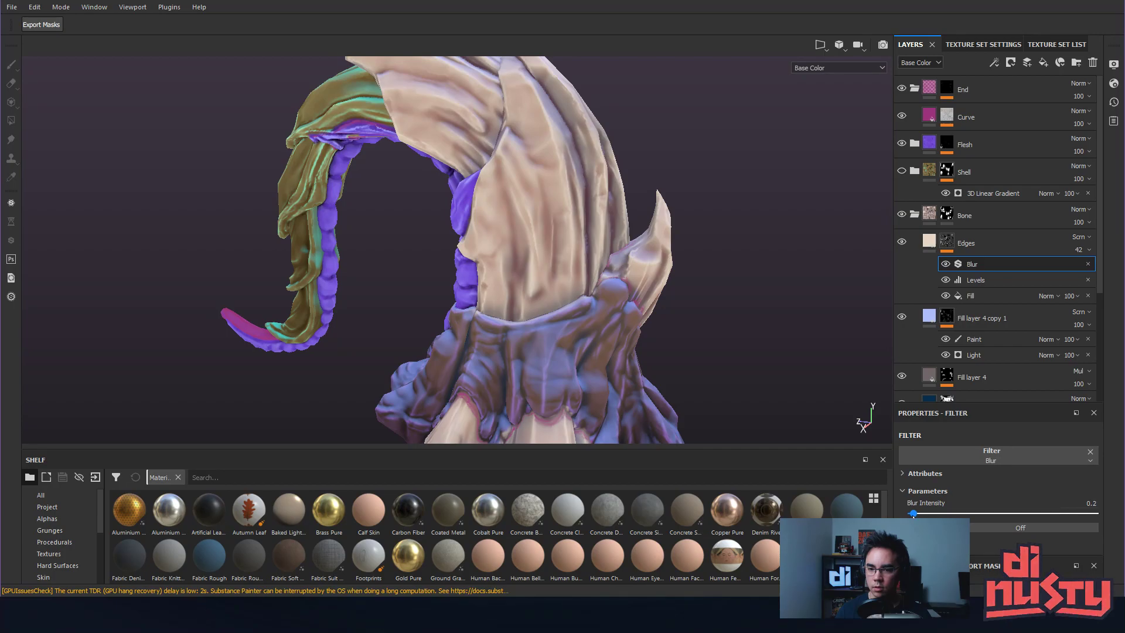
alt+drag(747, 393, 819, 349)
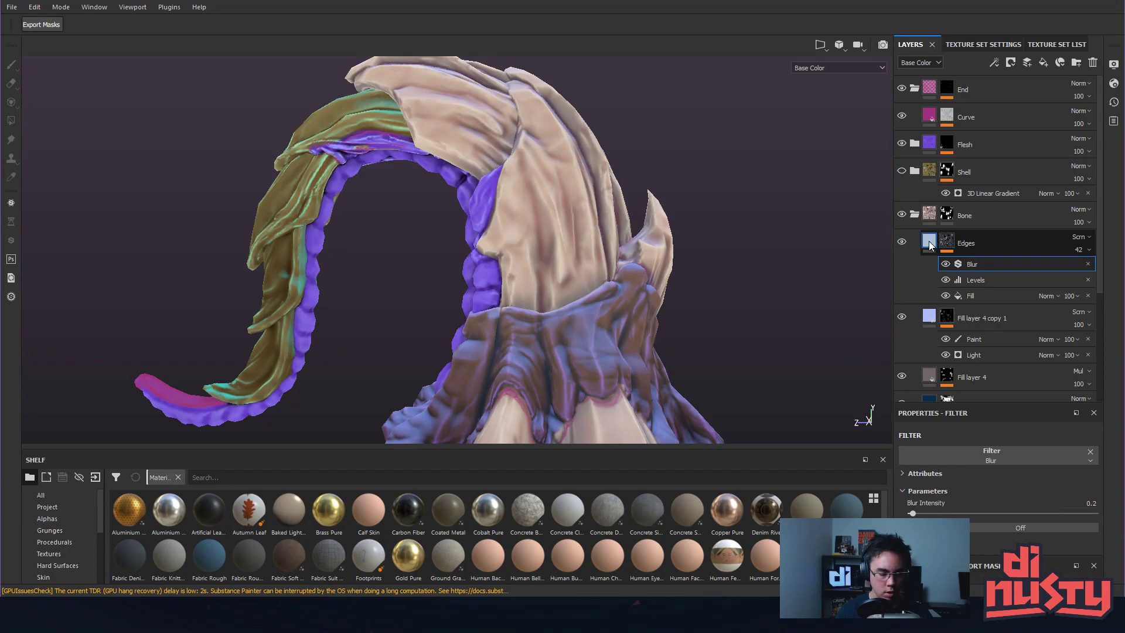
Display only the Roughness channel and inspect the bone and base from several angles.
click(825, 66)
click(824, 83)
alt+drag(686, 121, 727, 145)
alt+drag(722, 150, 633, 237)
key(c)
alt+drag(581, 289, 529, 217)
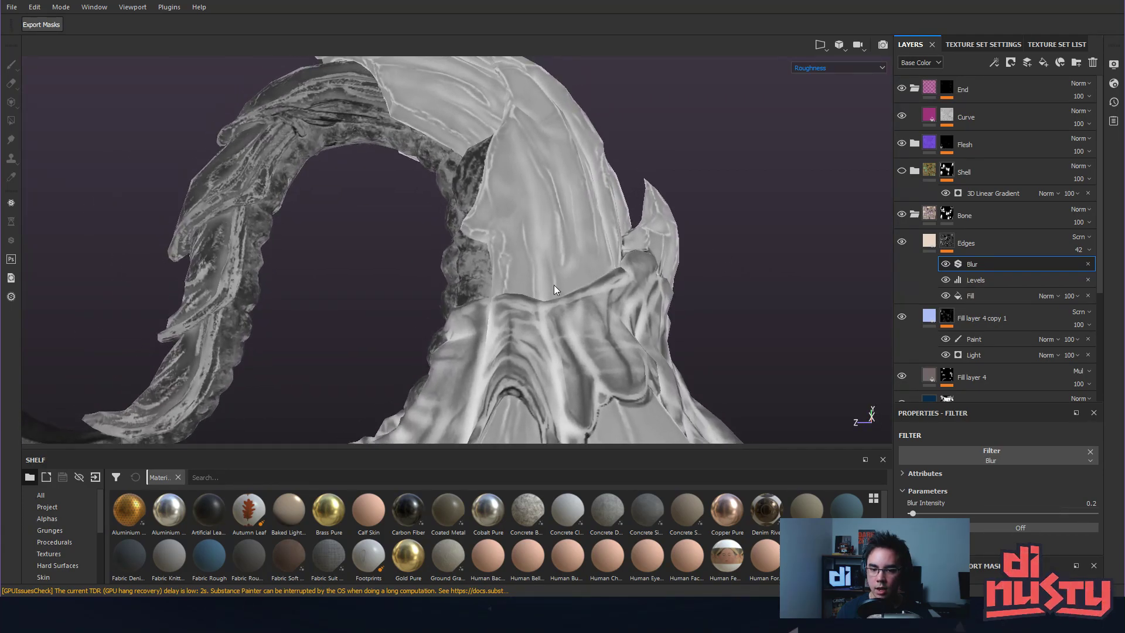
alt+drag(500, 162, 535, 181)
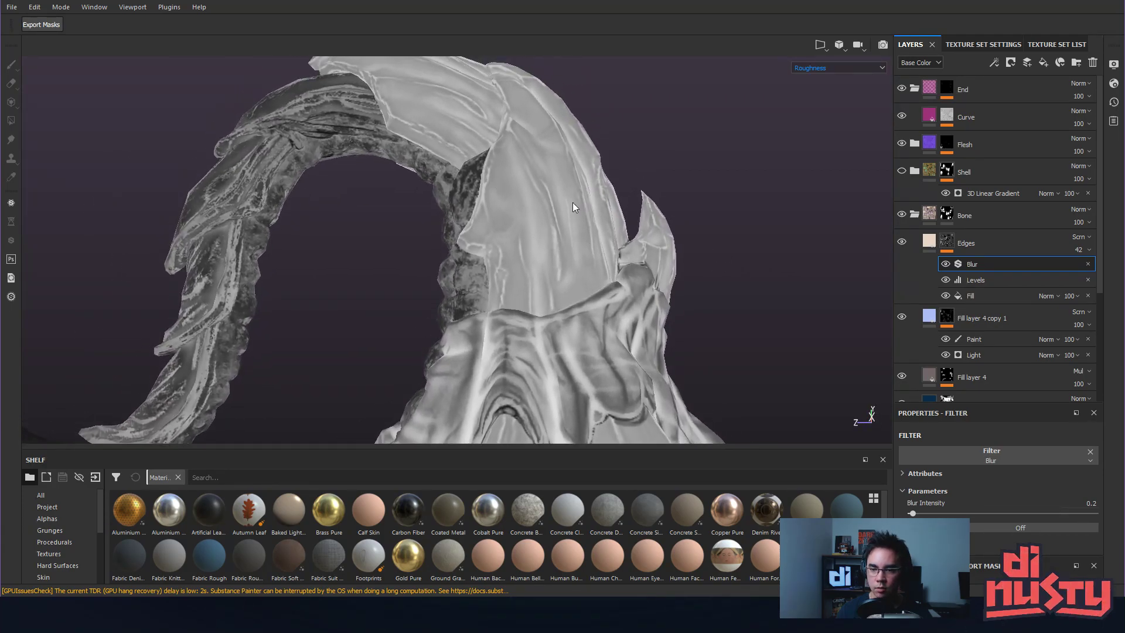
Enlarge the fill properties area and set the Edges layer's roughness to 0.3279.
click(928, 245)
scroll(1024, 481, up, 1)
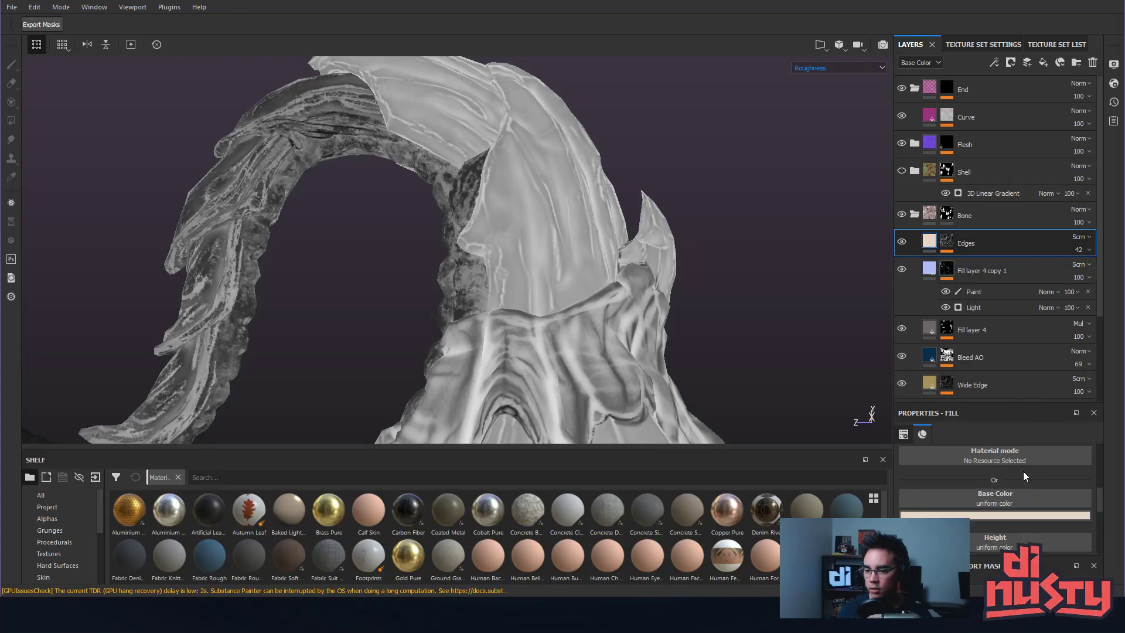
drag(1003, 405, 1004, 264)
scroll(1005, 355, up, 1)
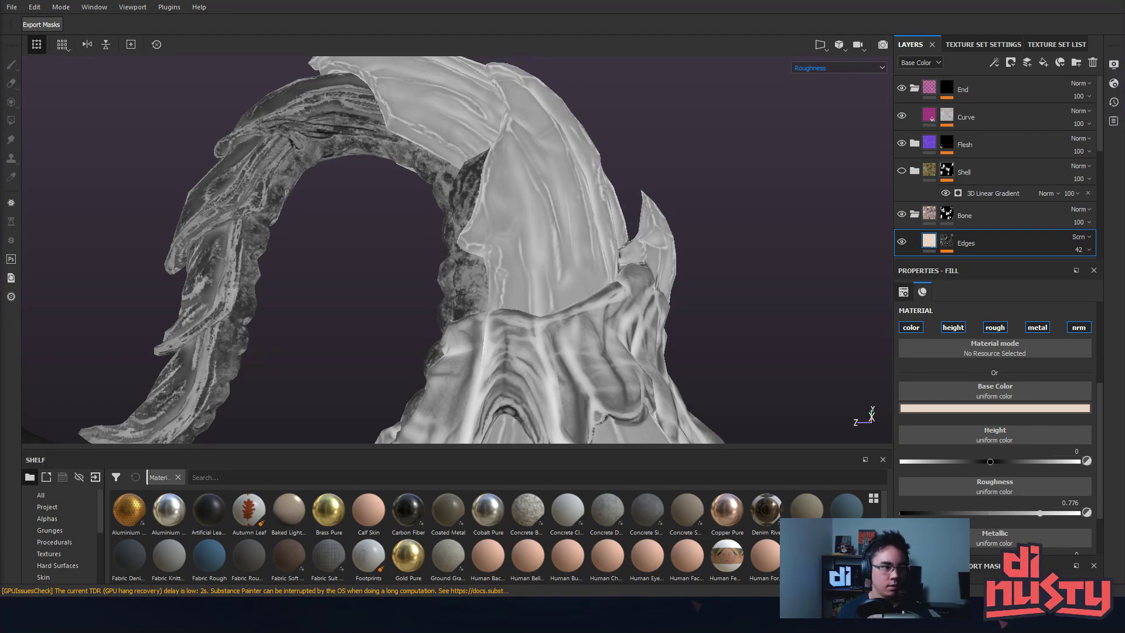
alt+drag(594, 171, 583, 241)
alt+middle_drag(582, 241, 573, 319)
alt+drag(565, 272, 565, 204)
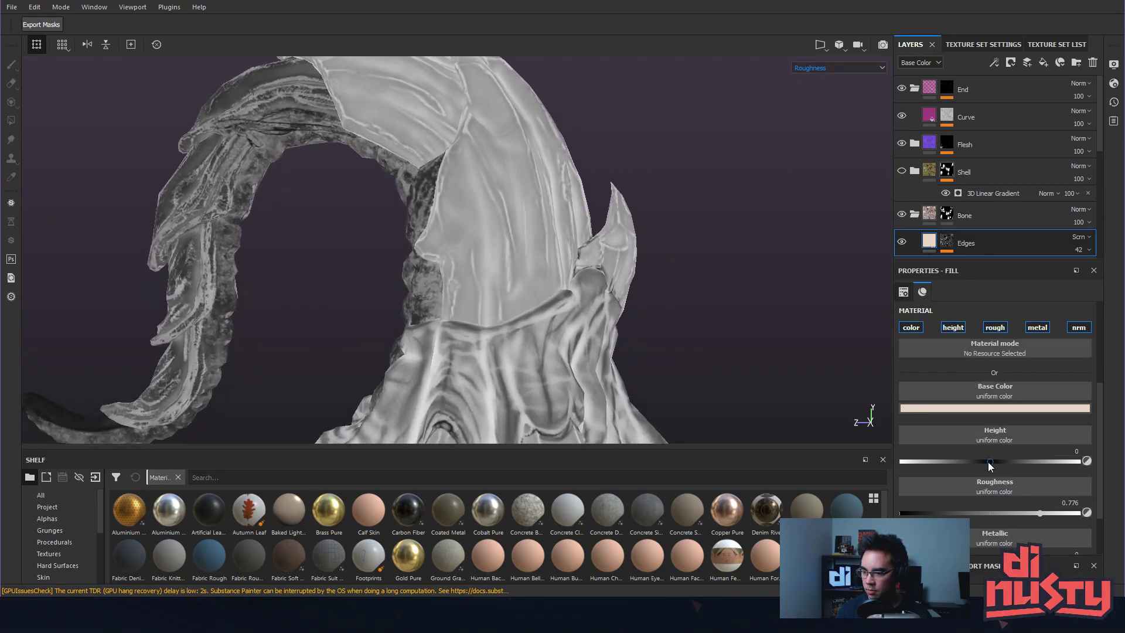
drag(1039, 513, 959, 514)
alt+drag(760, 358, 762, 275)
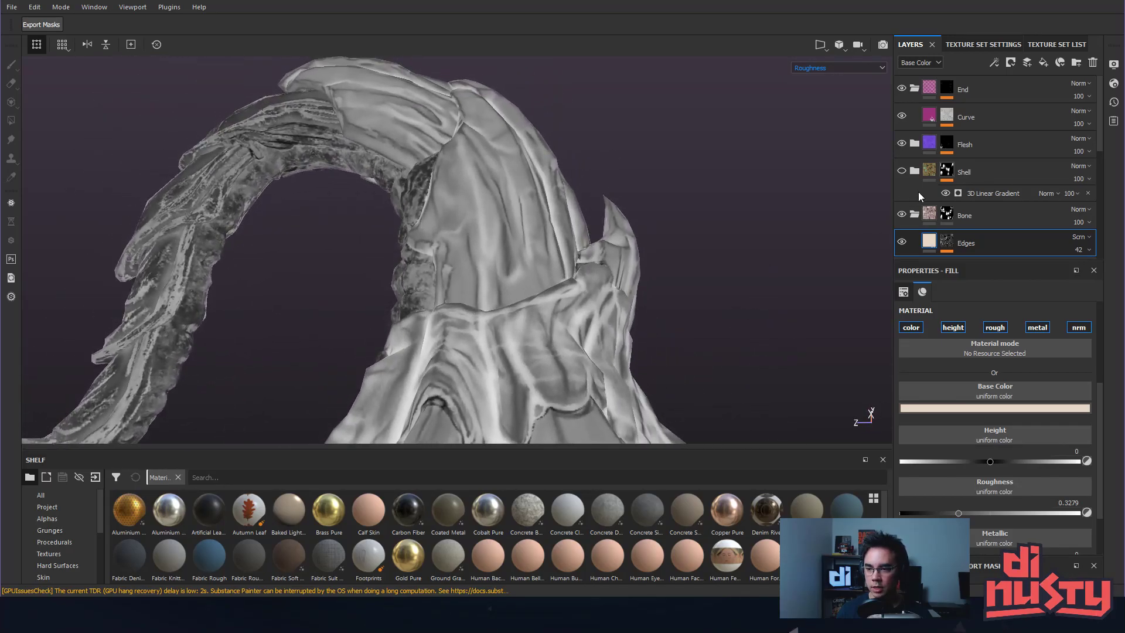
Check the roughness contribution of Fill layer 4 copy 1, Fill layer 4 and Wide Edge by switching their visibility.
scroll(926, 199, down, 2)
click(903, 200)
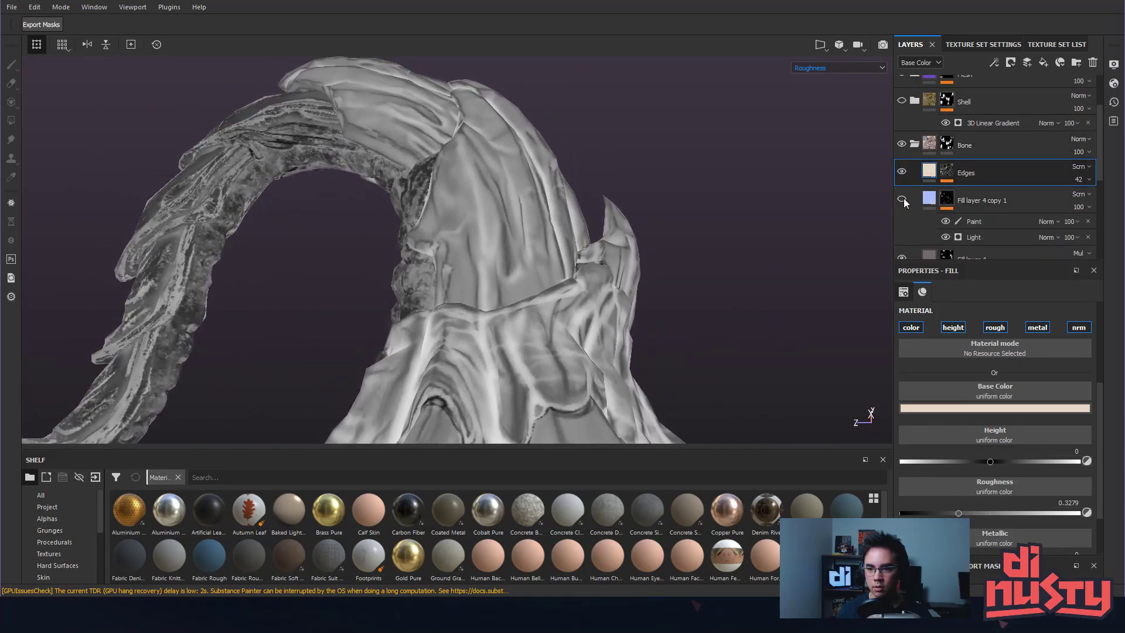
scroll(914, 205, down, 1)
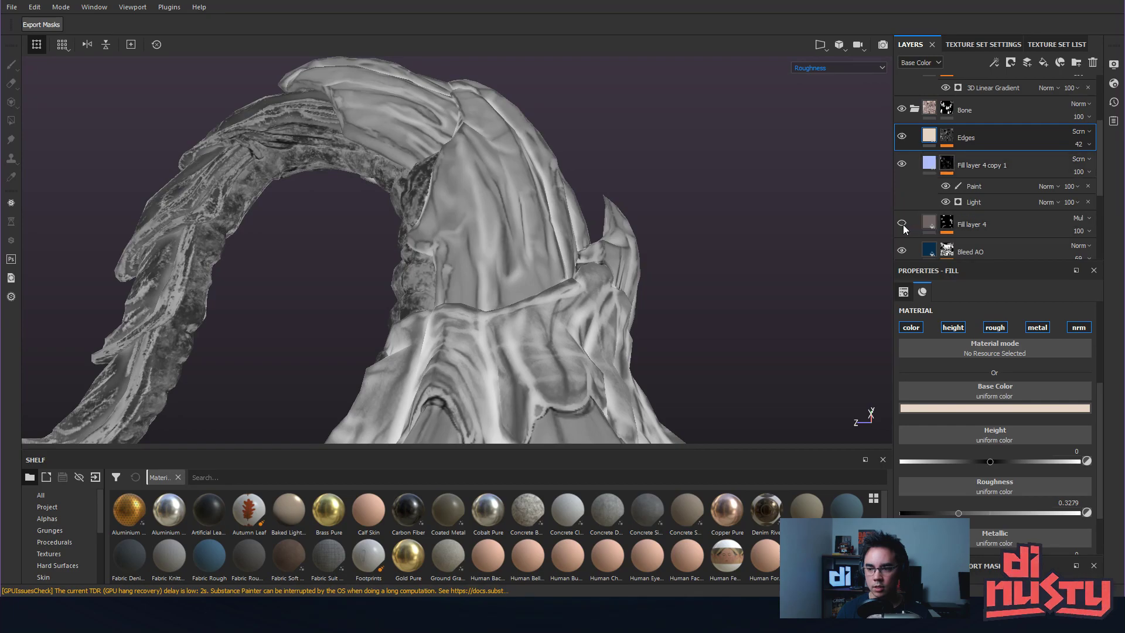
scroll(909, 223, down, 1)
click(902, 239)
click(902, 239)
click(901, 239)
click(902, 239)
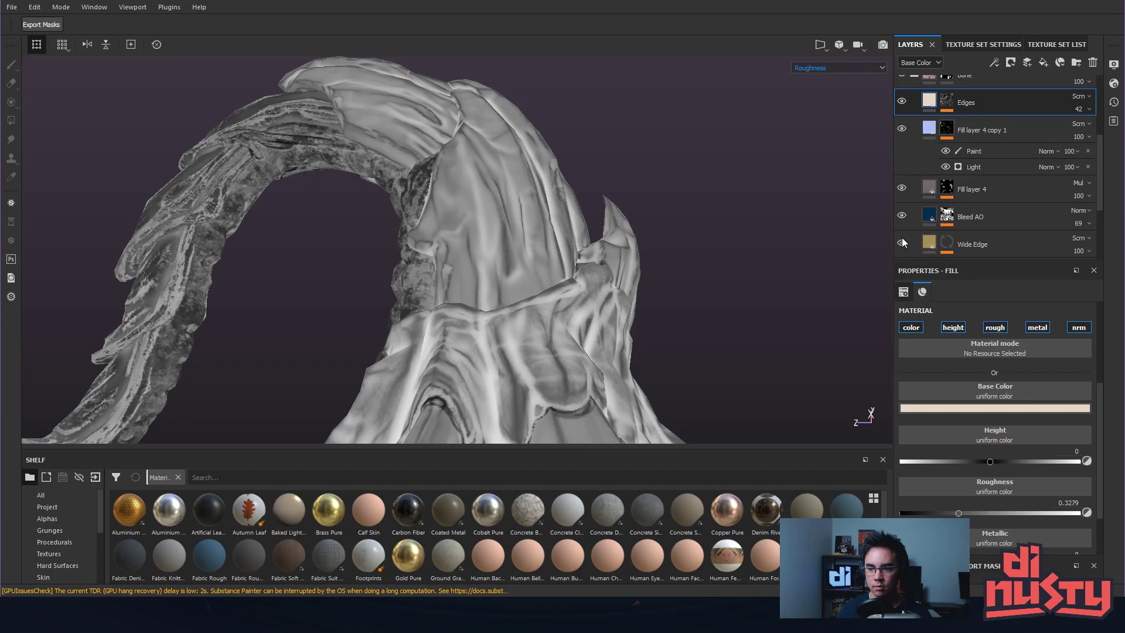
Set the Wide Edge layer's roughness to 0.1948.
click(929, 243)
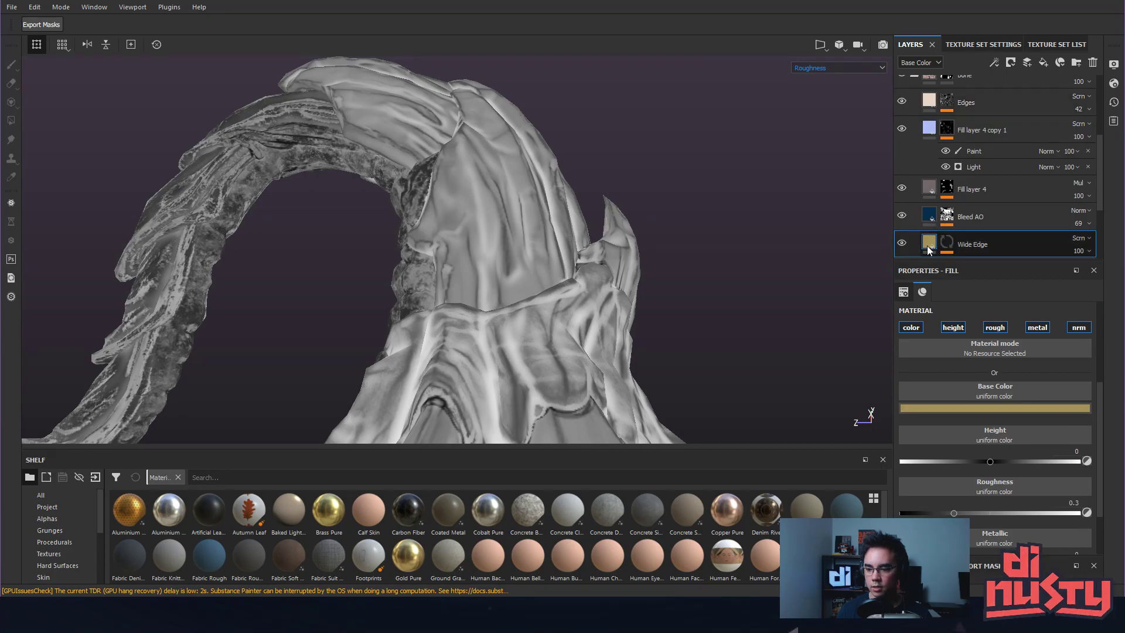
mouse_move(954, 513)
mouse_down()
mouse_move(965, 512)
mouse_move(908, 513)
mouse_move(934, 513)
mouse_up()
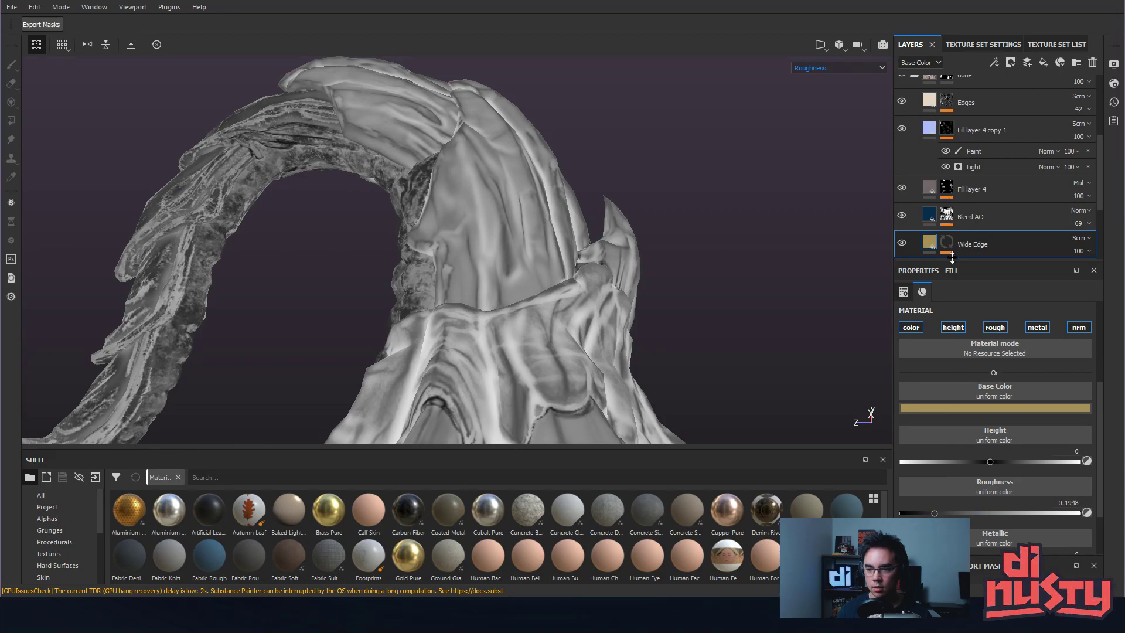
scroll(1002, 243, down, 1)
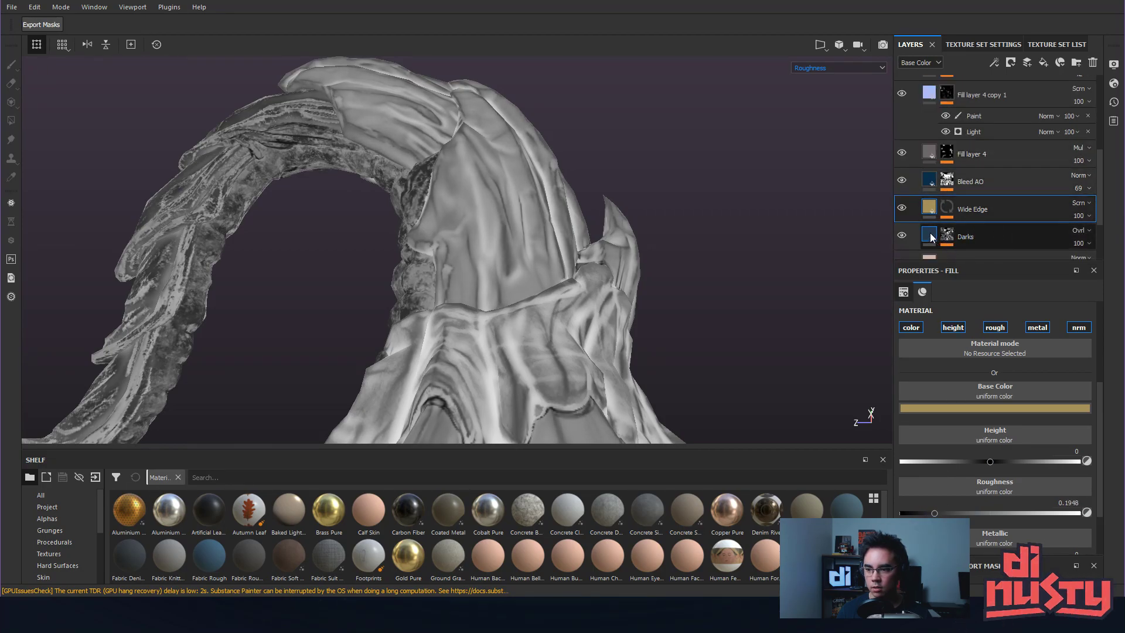
Set the Darks layer's roughness to 0.9578.
click(933, 236)
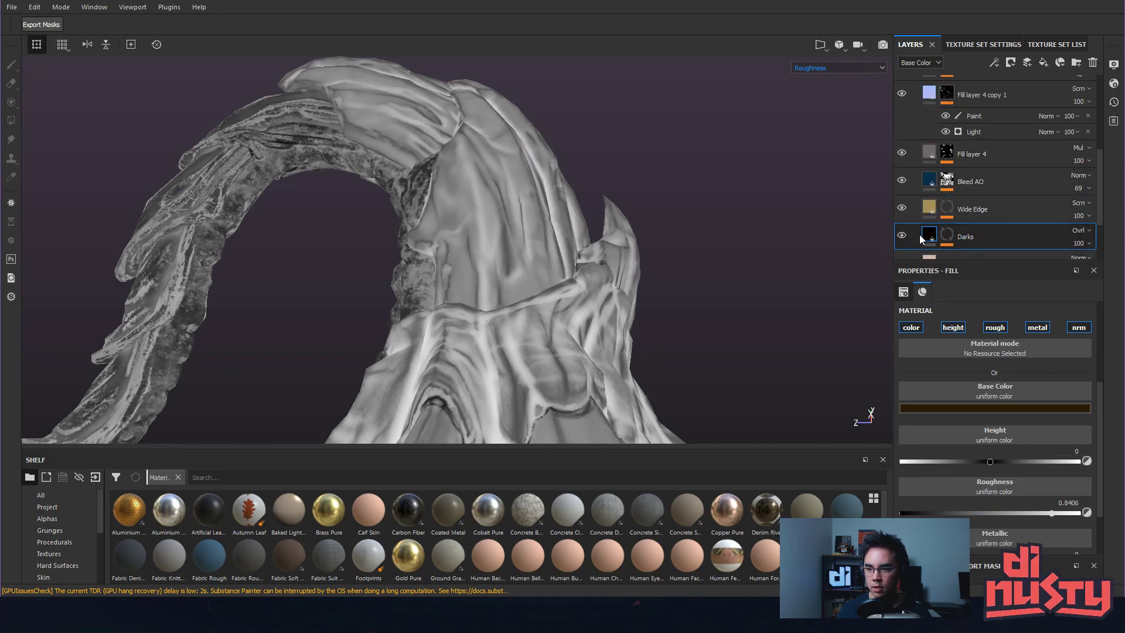
drag(1053, 513, 1072, 513)
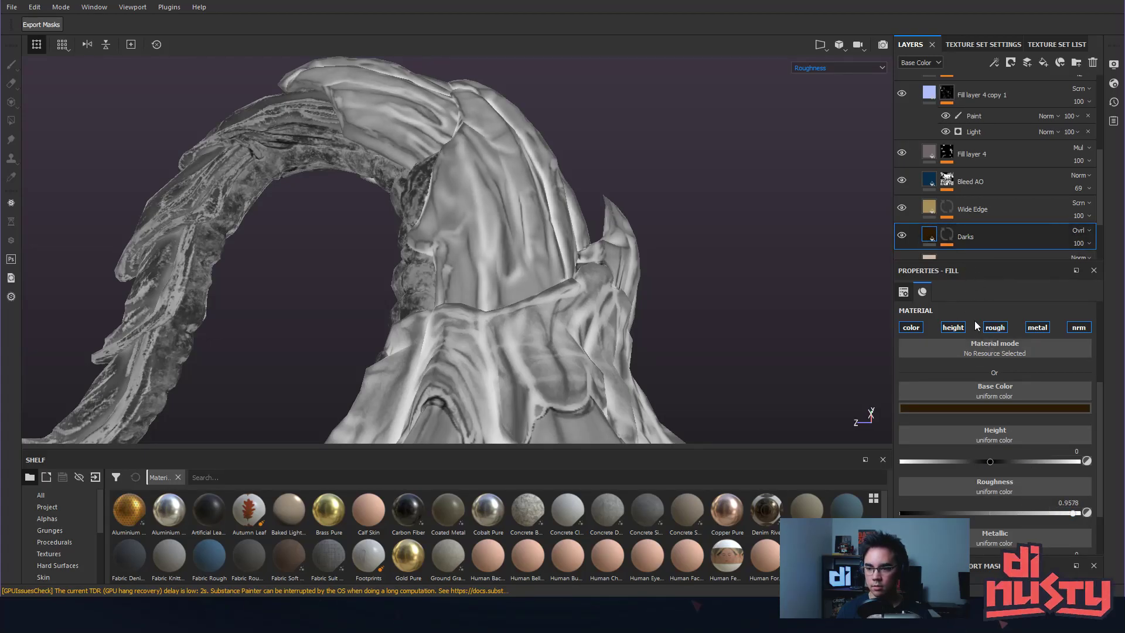
alt+drag(736, 234, 734, 267)
Add a fill layer named Rough Overall above Edges in the Bone folder, affecting only the roughness channel.
scroll(937, 209, up, 4)
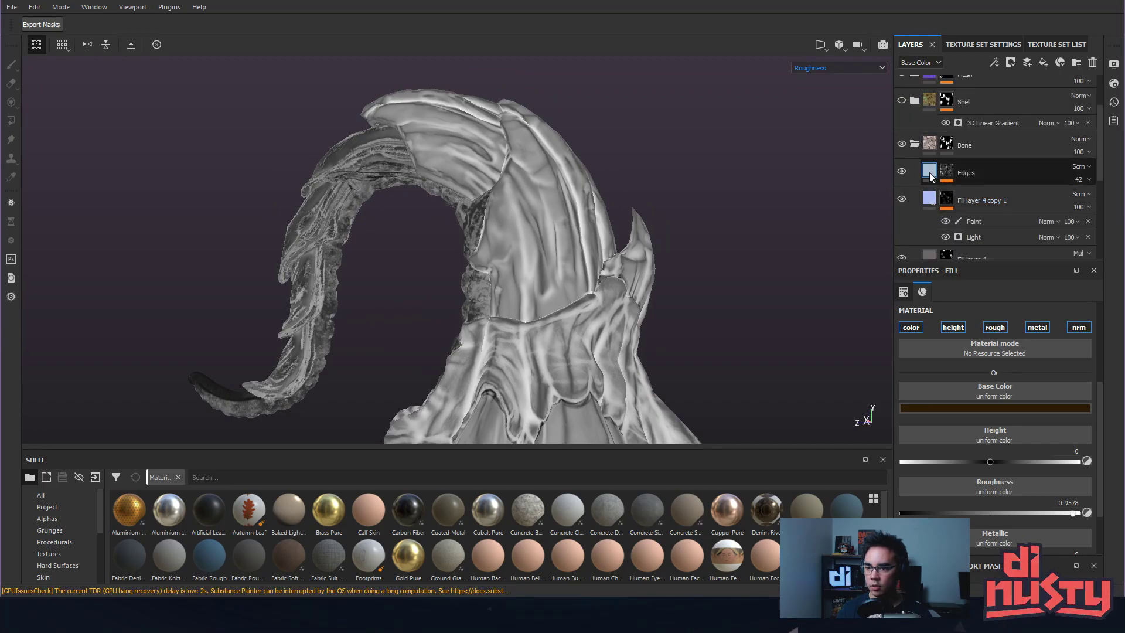
click(931, 174)
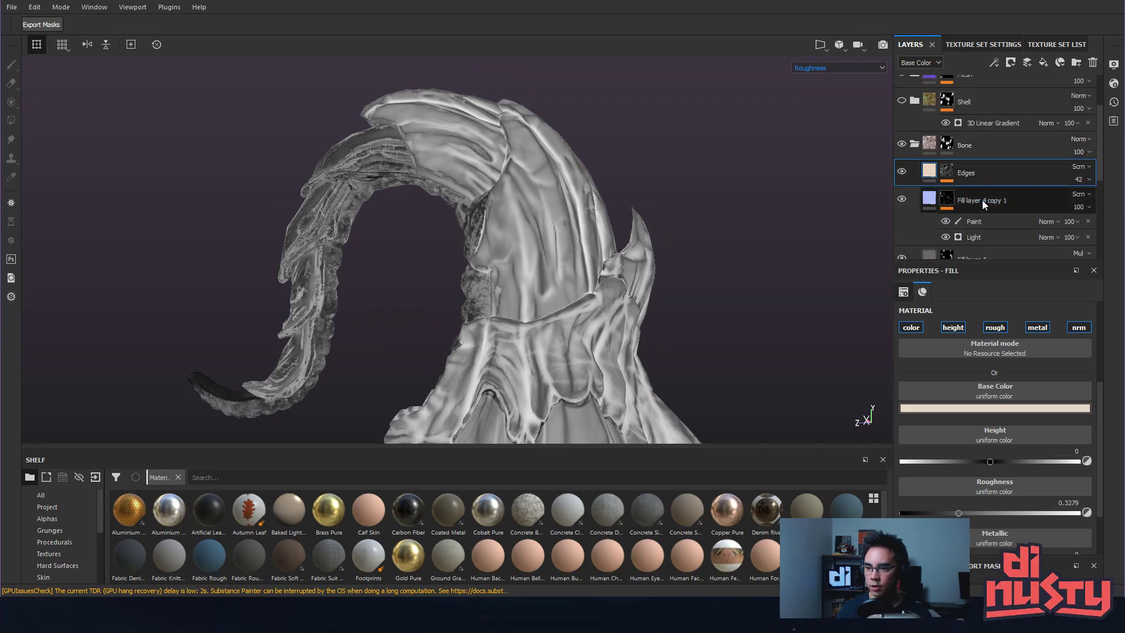
click(1043, 63)
text(F.O)
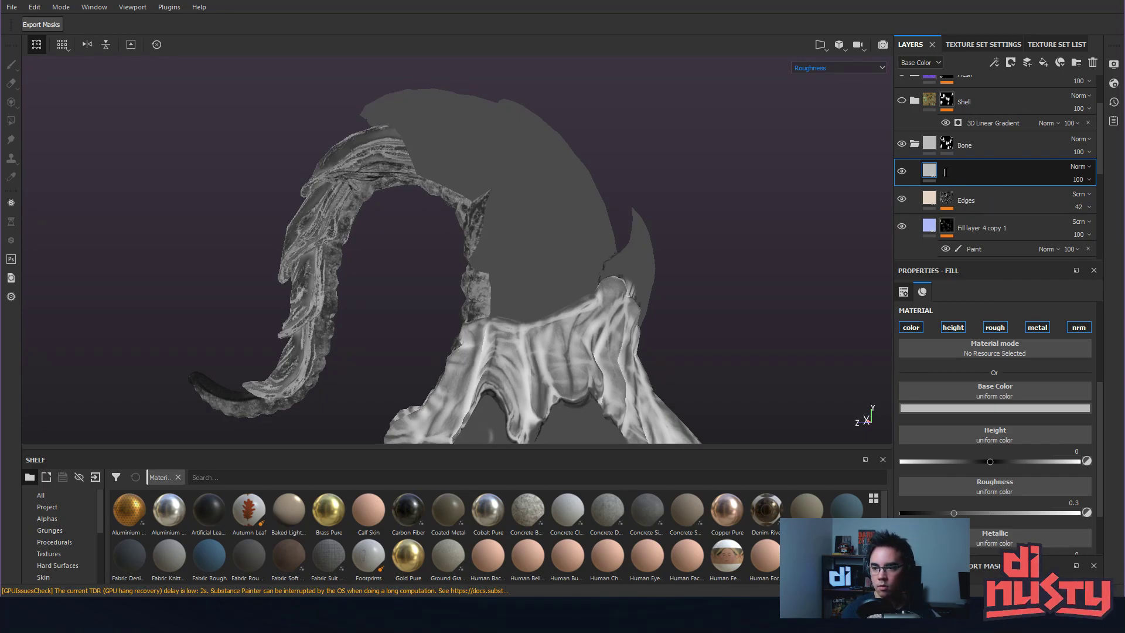
text(ugh Overall)
key(Return)
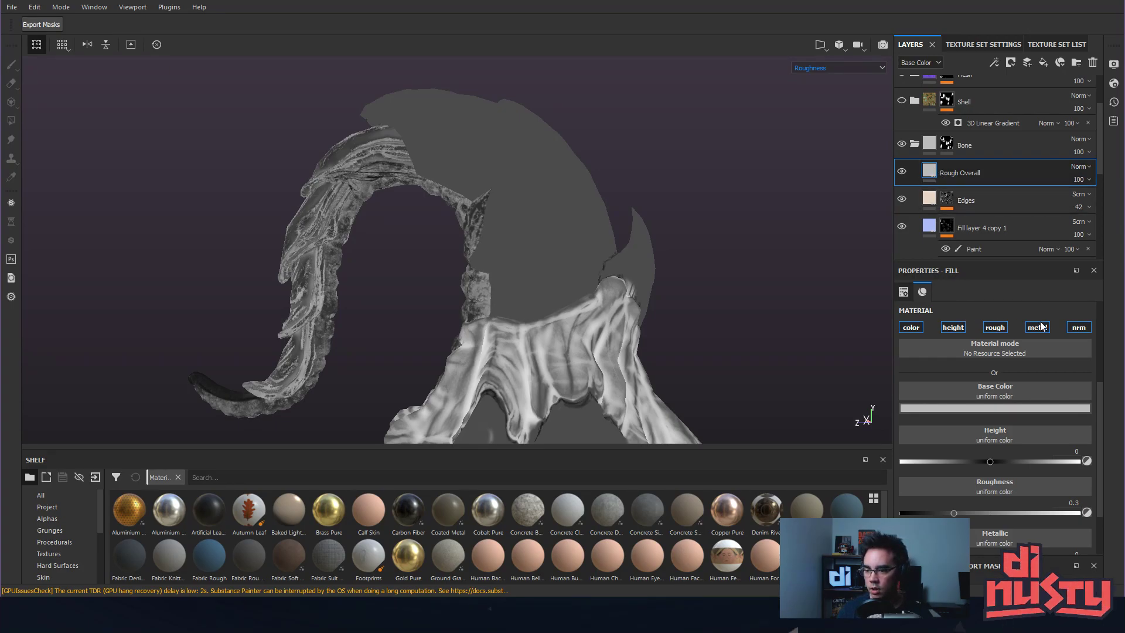
alt+click(953, 329)
alt+click(988, 330)
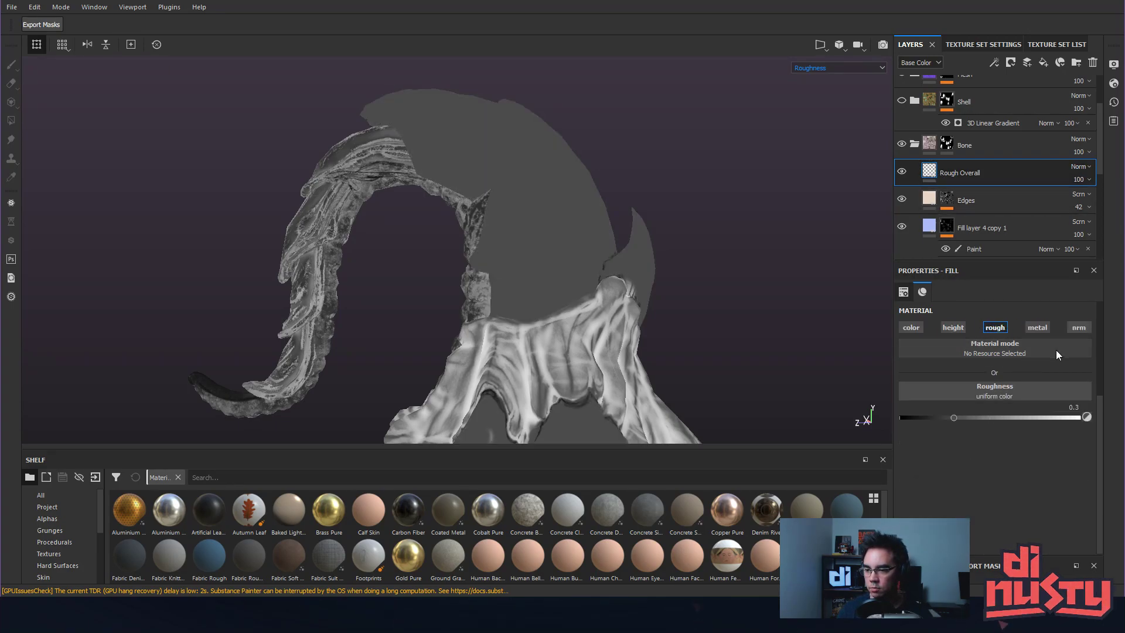
Raise Rough Overall's roughness to 0.4091 and try the Multiply and Overlay blend modes on it.
alt+drag(745, 265, 742, 234)
drag(956, 418, 998, 404)
click(1083, 167)
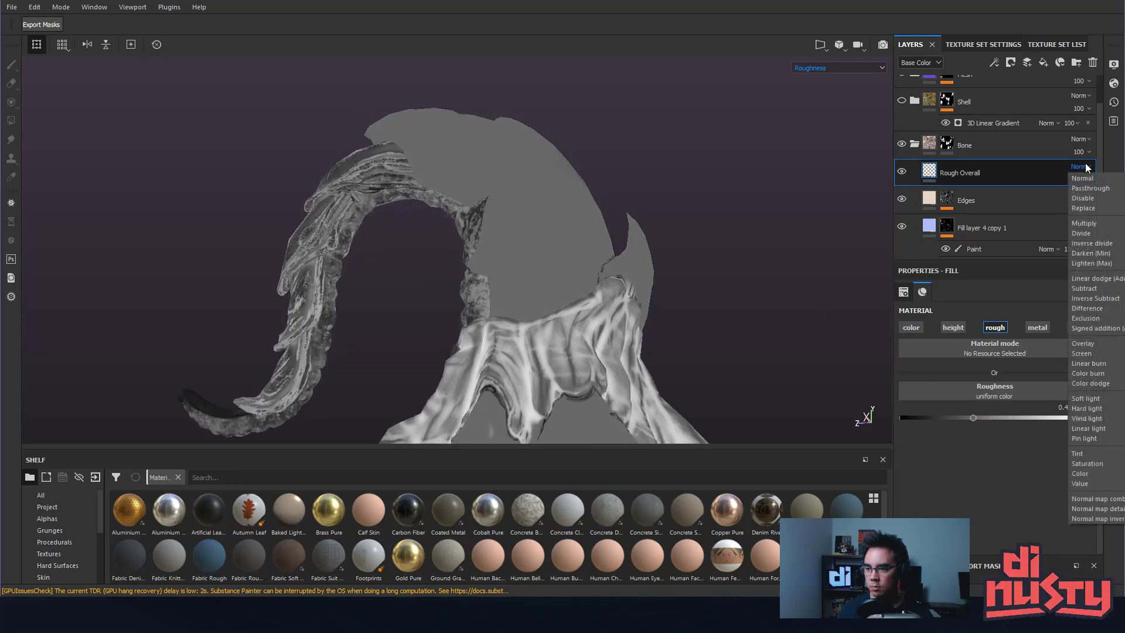
click(1084, 223)
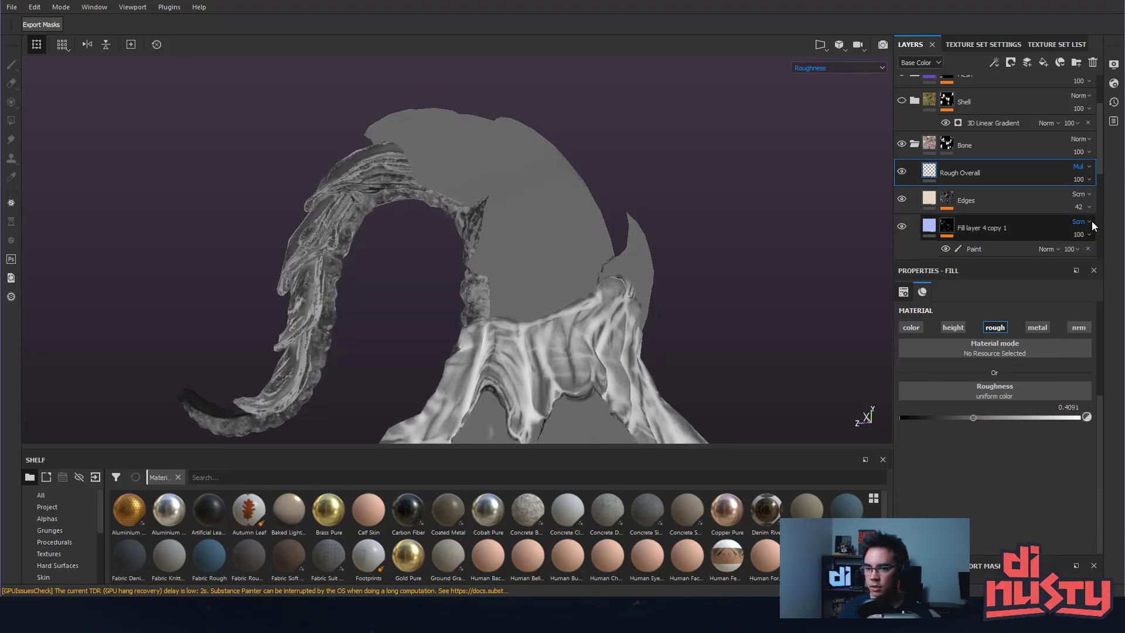
click(1082, 168)
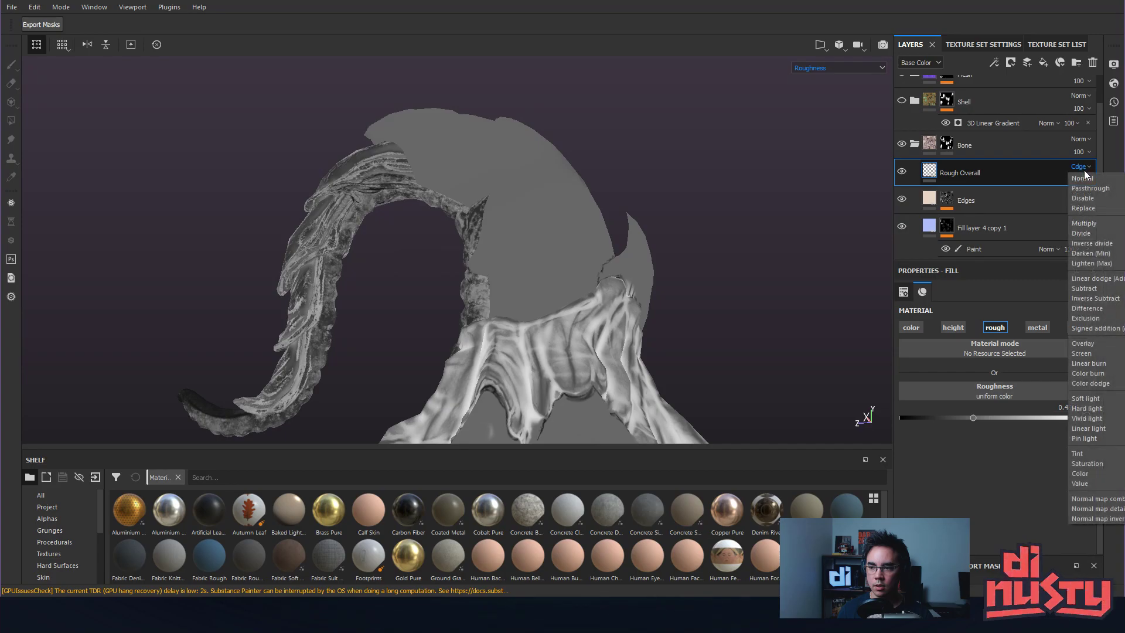
click(1101, 346)
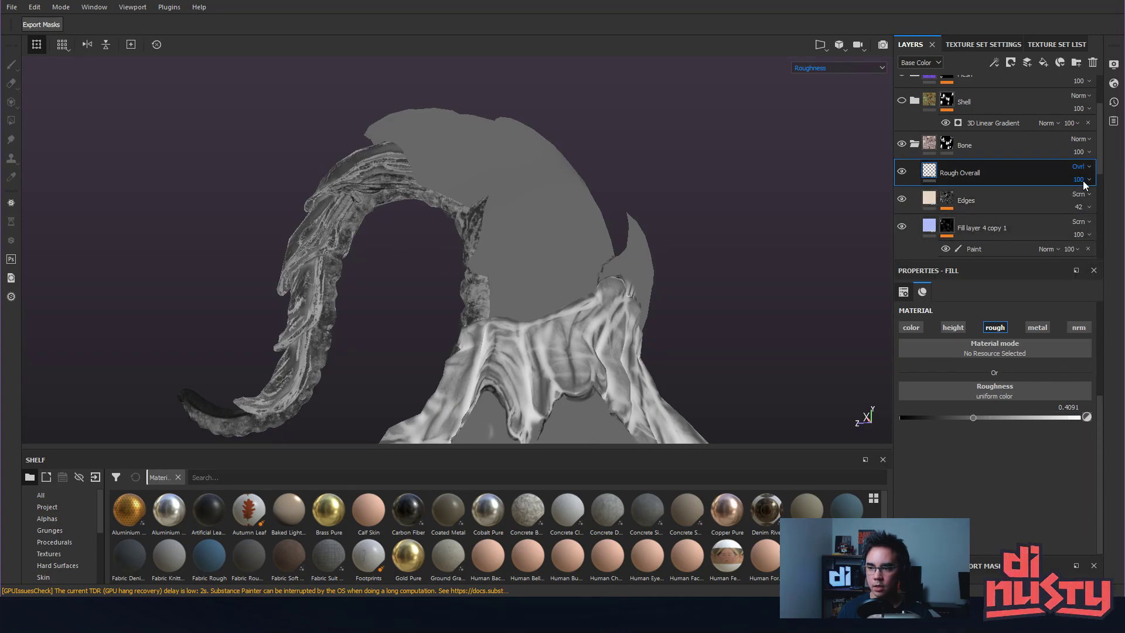
Lower Rough Overall's opacity to 30 and compare the bone with the layer shown and hidden.
drag(1123, 202, 1085, 202)
click(902, 172)
click(902, 171)
click(902, 172)
click(901, 172)
Return Rough Overall to Normal blending and set its opacity to 52.
click(1081, 166)
click(1087, 182)
click(1087, 181)
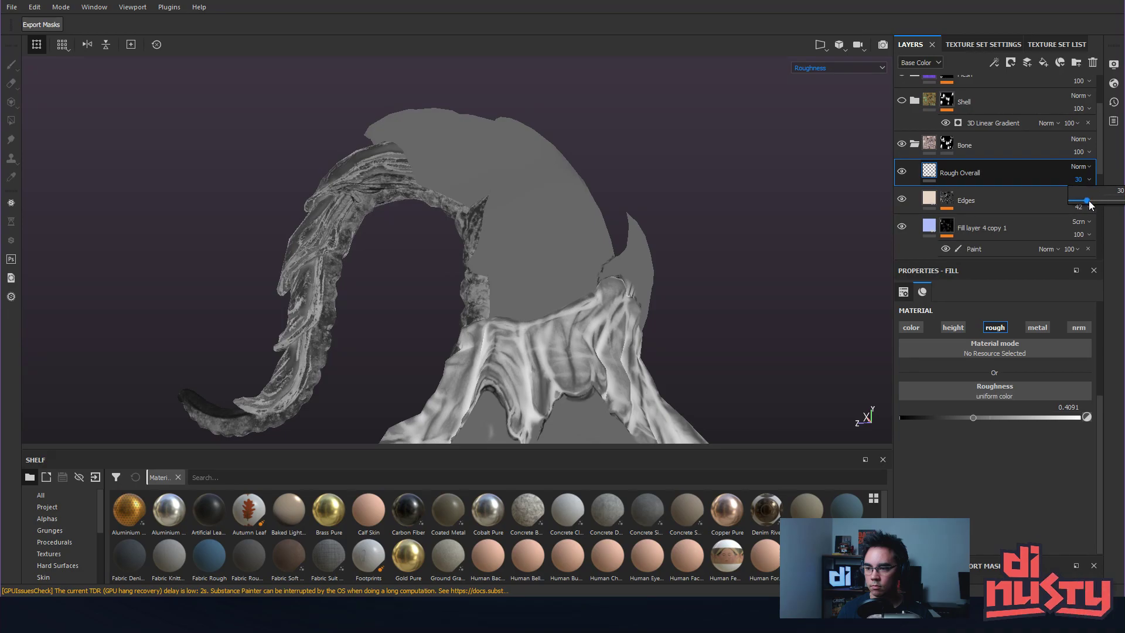
drag(1109, 202, 1098, 202)
Set Rough Overall's roughness to 0.6786 and compare the bone with the layer shown and hidden.
drag(977, 417, 1022, 417)
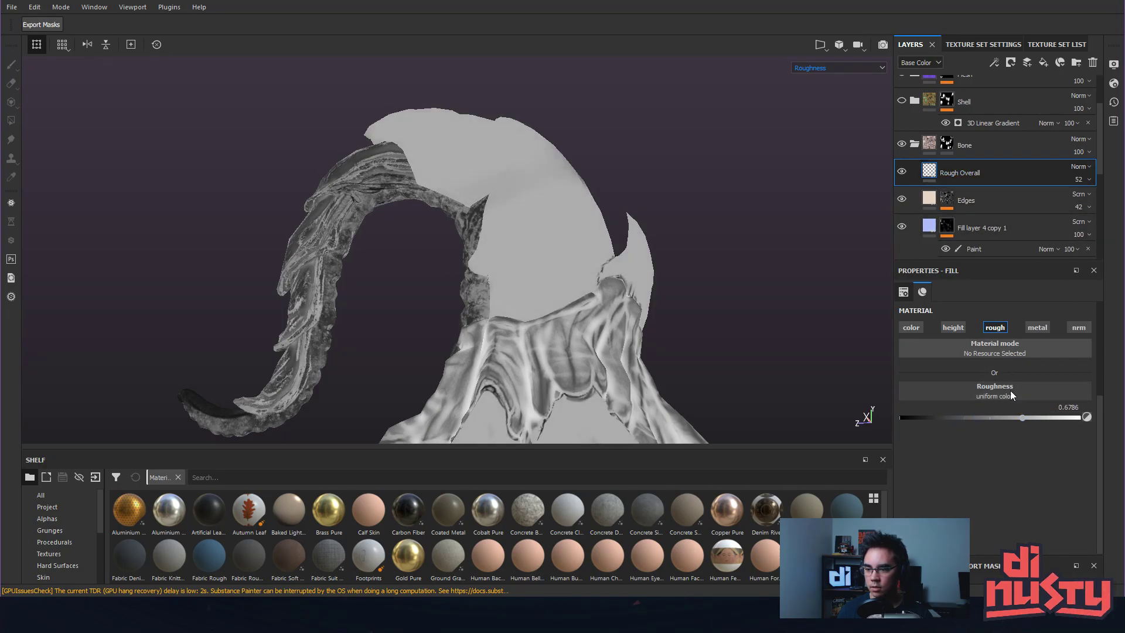
click(902, 171)
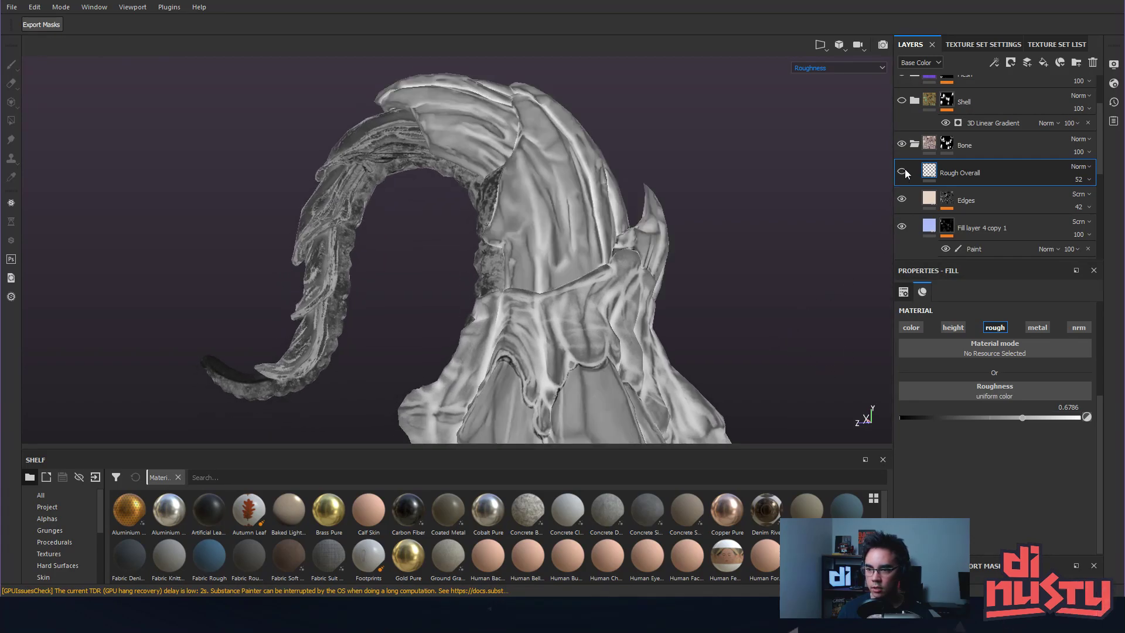
click(902, 171)
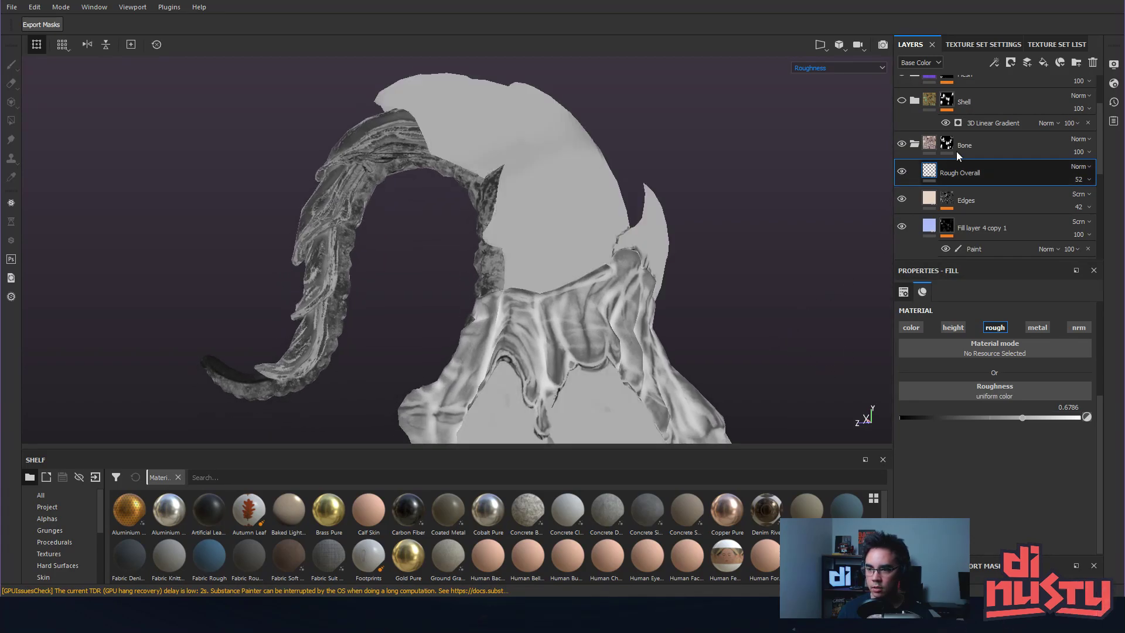
Try Passthrough blending on Rough Overall, undo it and restore the layer's opacity to 100.
click(1079, 167)
click(1091, 188)
click(1084, 179)
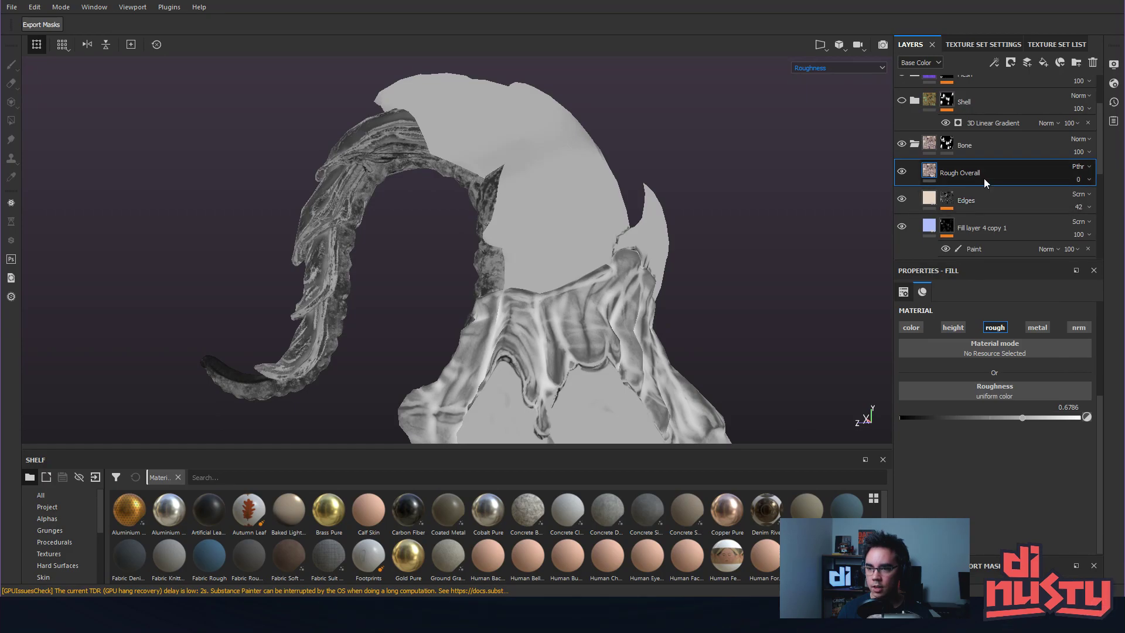
key(ctrl+z)
click(1084, 180)
drag(1082, 191, 1117, 188)
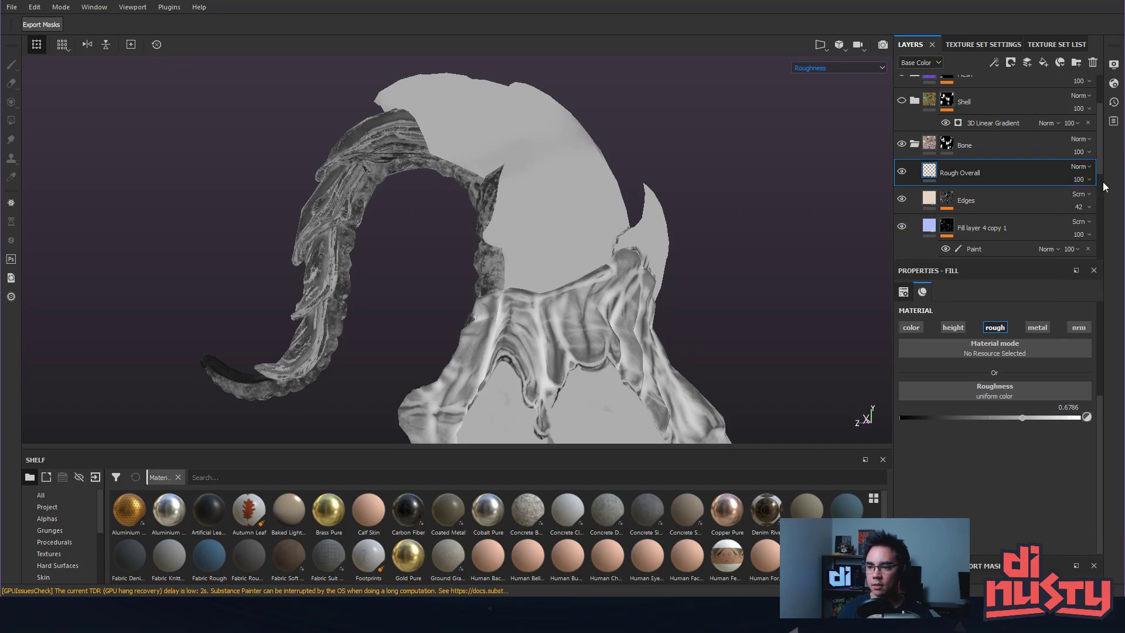
Switch the layer stack to the Roughness channel and set Rough Overall's roughness to 0.6104.
click(931, 62)
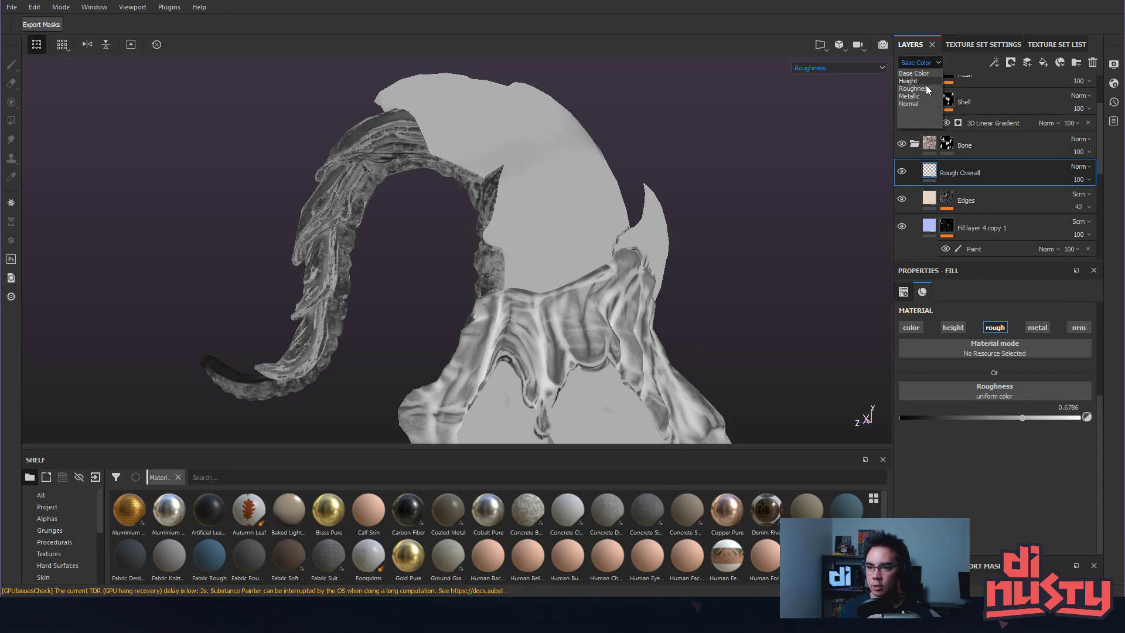
click(924, 88)
click(1083, 180)
mouse_move(1023, 417)
mouse_down()
mouse_move(959, 417)
mouse_move(1010, 426)
mouse_up()
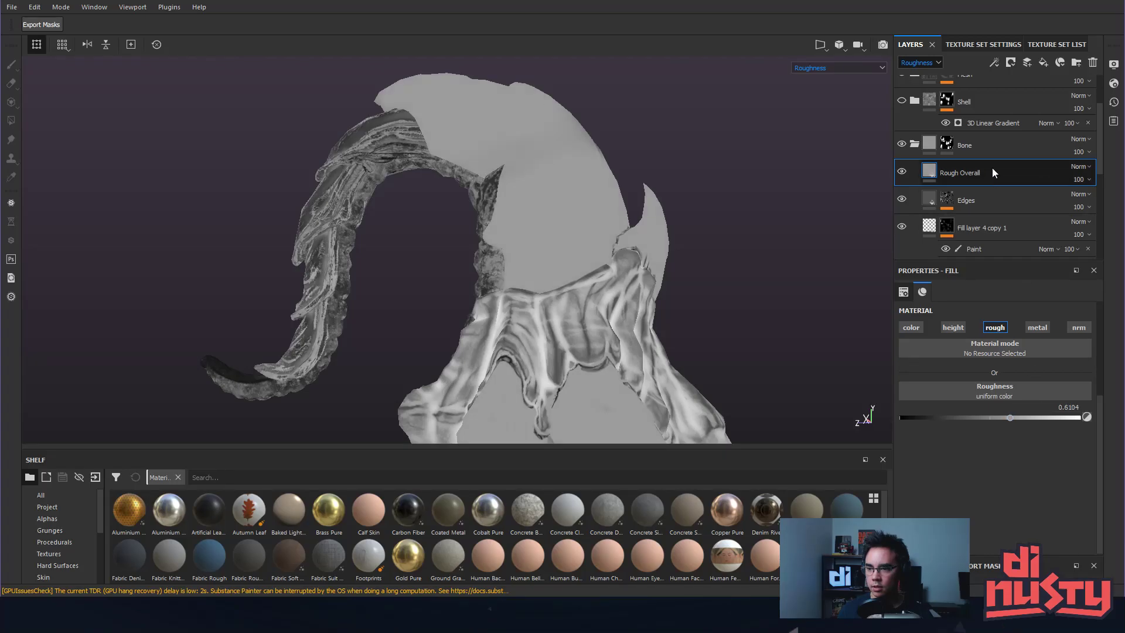
Set Rough Overall's opacity to 57 in the Roughness channel, checking the bone from another angle.
drag(1093, 201, 1110, 209)
alt+drag(802, 198, 736, 193)
drag(1106, 201, 1099, 202)
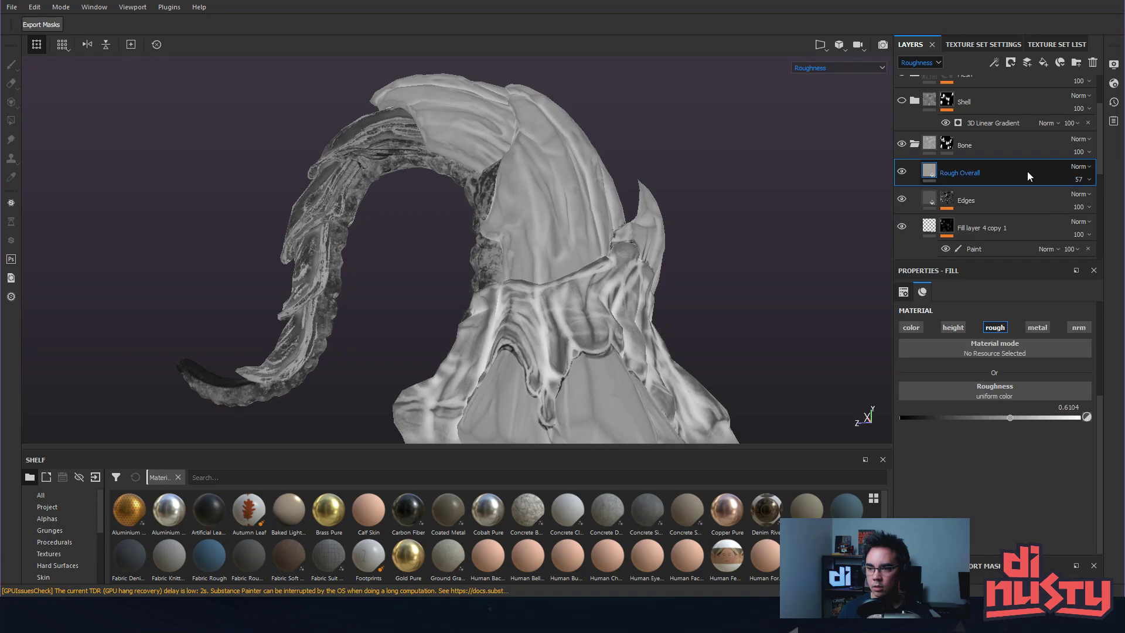
Try Overlay blending on Rough Overall in the Roughness channel at 100 opacity.
click(1080, 167)
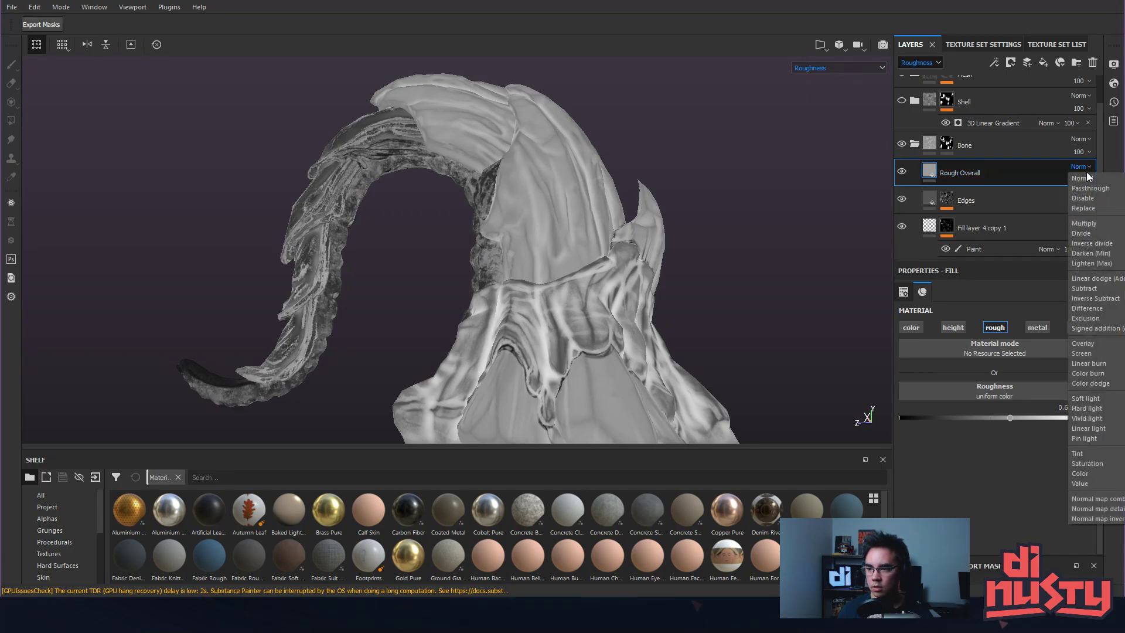
click(1109, 352)
click(1082, 180)
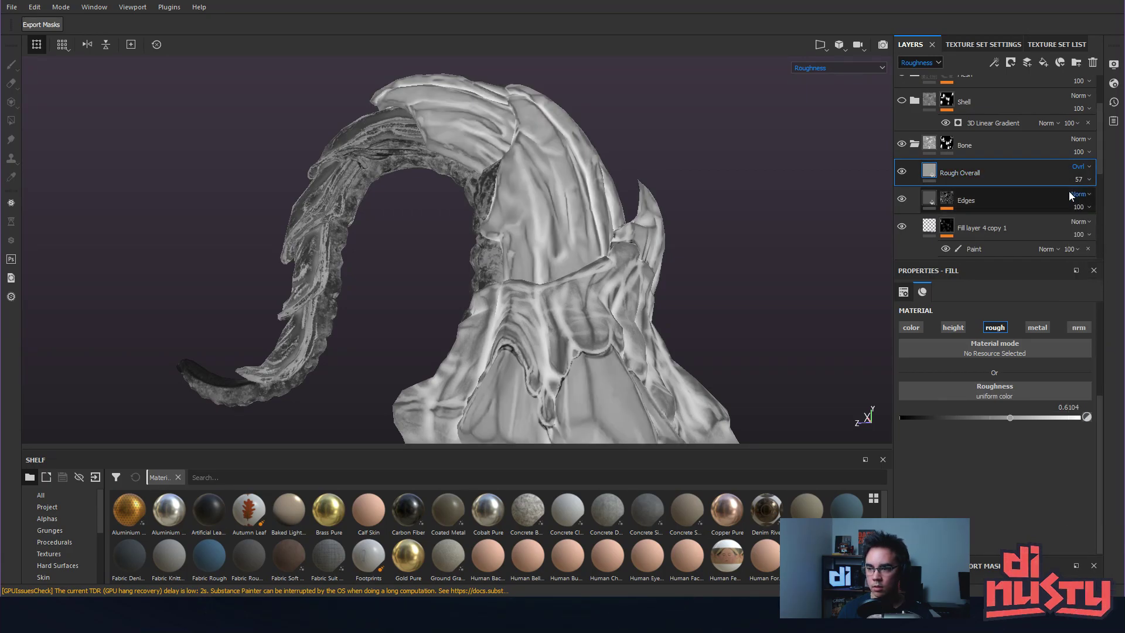
mouse_move(1105, 201)
mouse_down()
mouse_move(1021, 201)
mouse_move(1123, 199)
mouse_up()
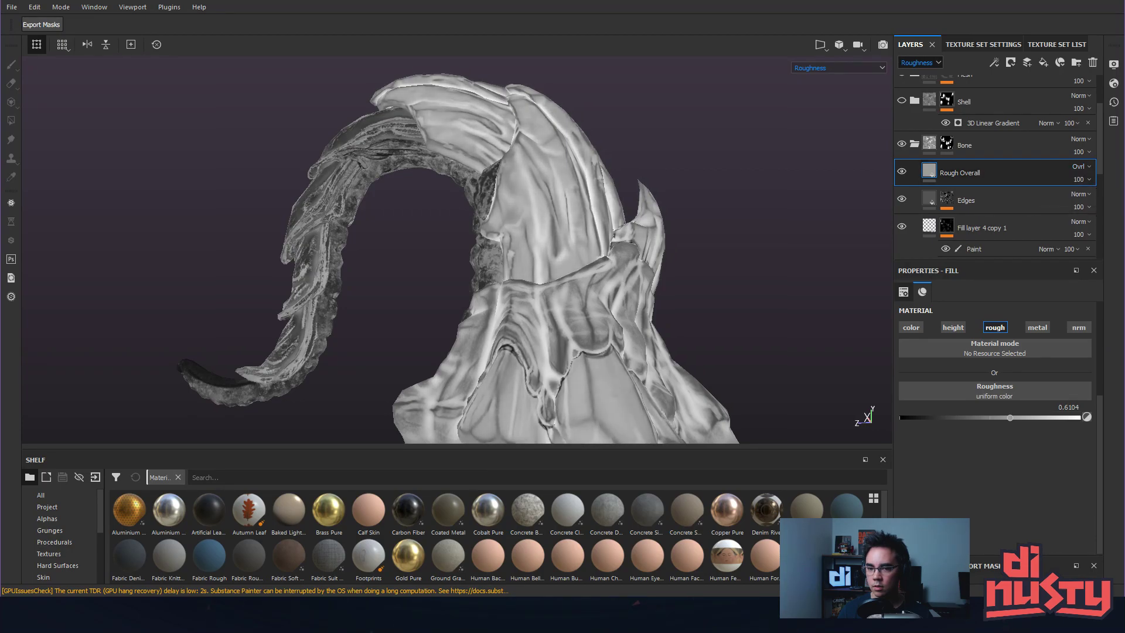
mouse_move(799, 159)
alt+mouse_down()
mouse_move(784, 216)
mouse_move(782, 159)
mouse_move(796, 162)
alt+mouse_up()
Cycle Rough Overall through the available blend modes to compare their effect on the bone's roughness.
click(1084, 167)
click(1087, 167)
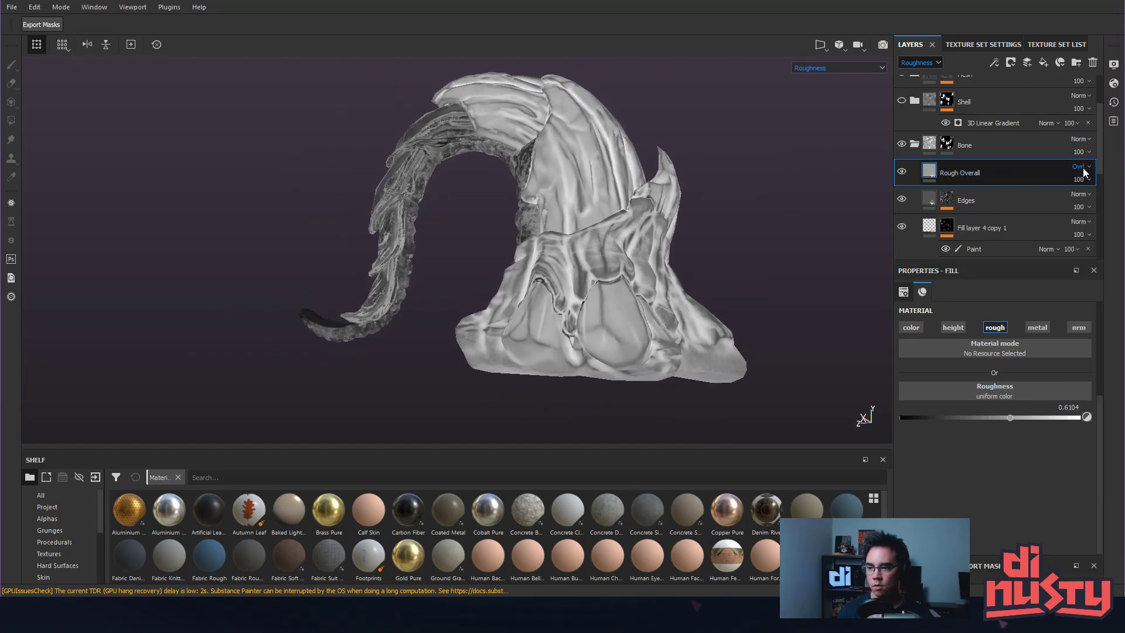
scroll(1083, 168, down, 1)
scroll(1084, 170, down, 5)
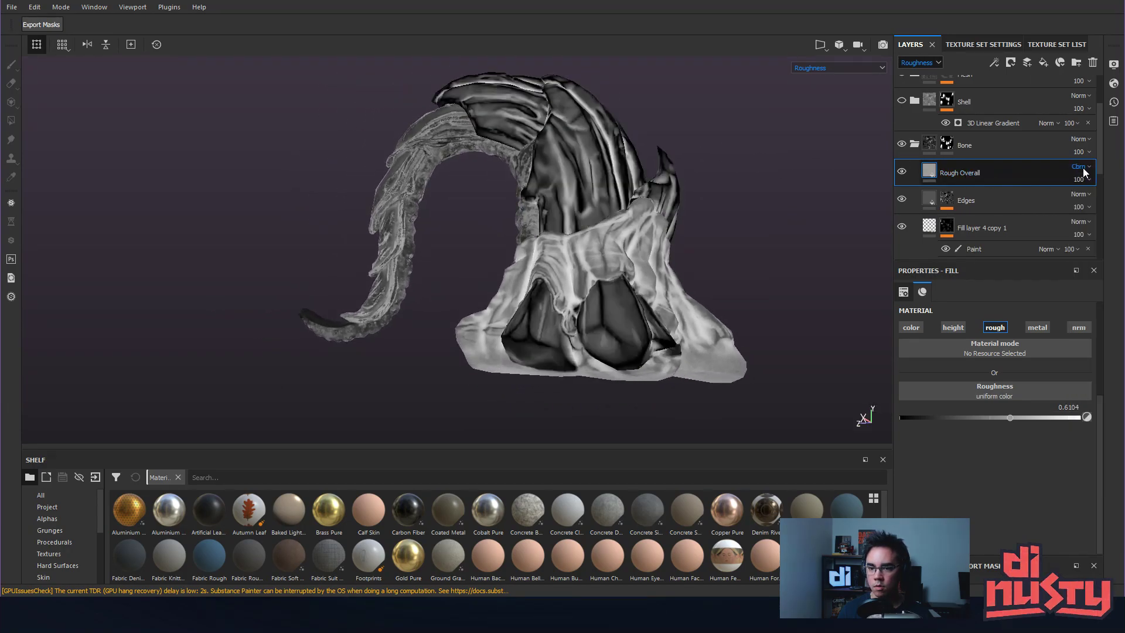
scroll(1083, 170, down, 4)
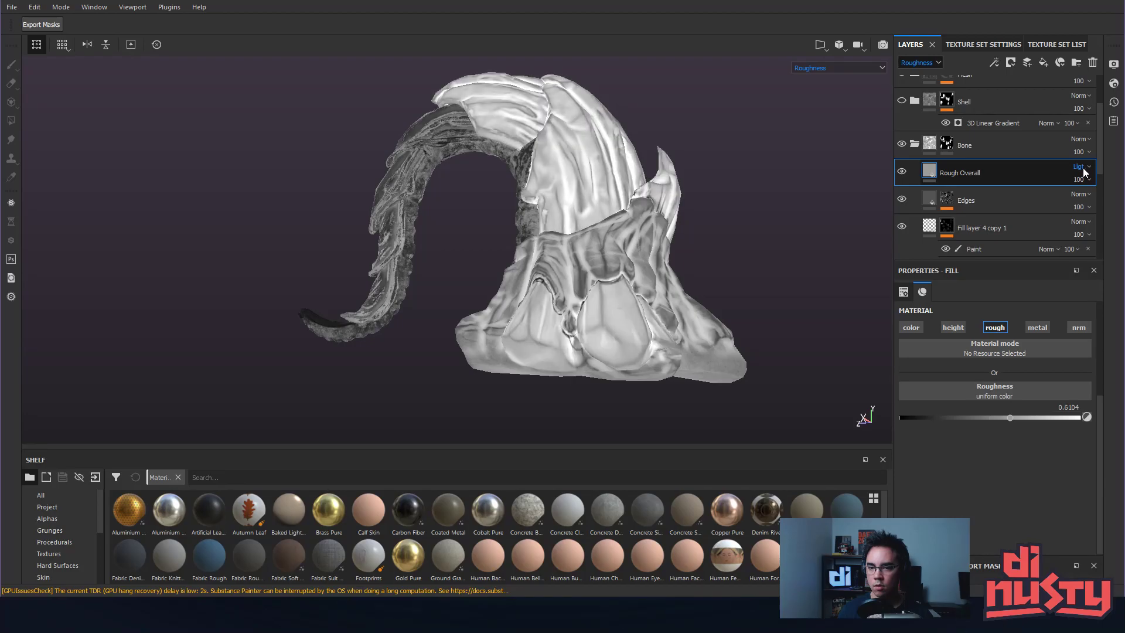
scroll(1084, 170, down, 1)
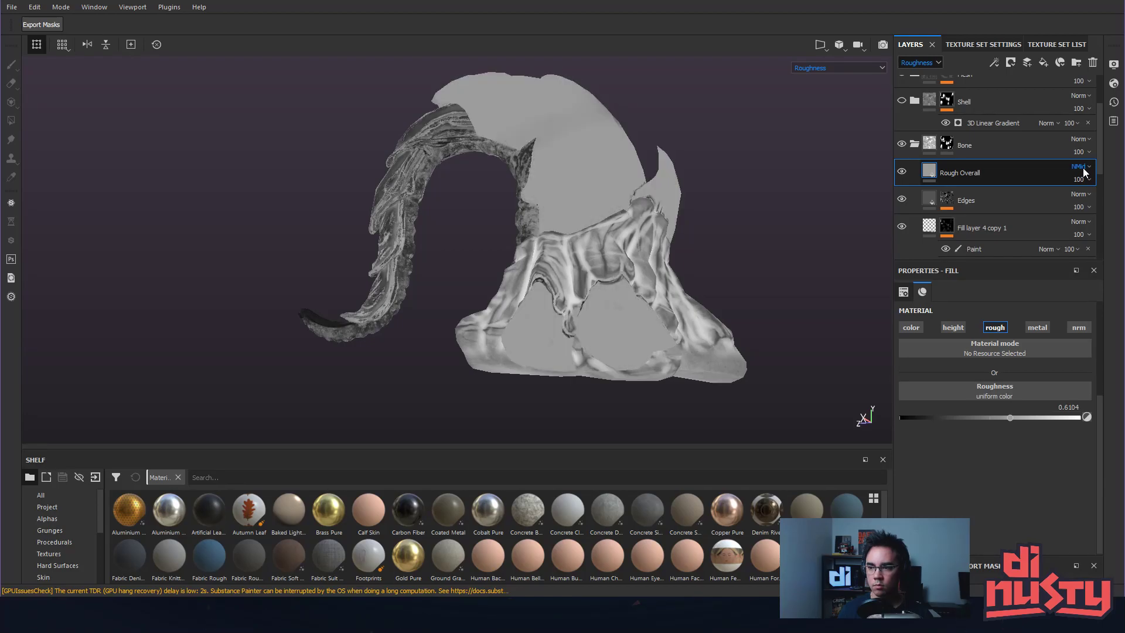
scroll(1083, 170, up, 20)
Try Lighten (Max) blending on Rough Overall at 55 opacity and return the opacity to 100.
scroll(1085, 170, down, 3)
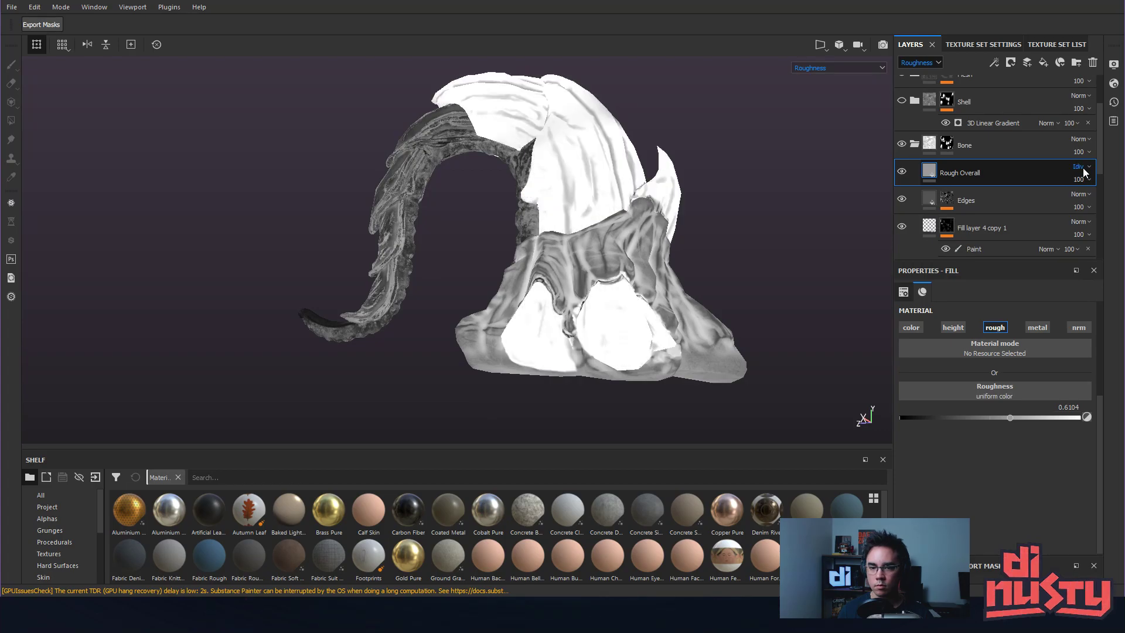
scroll(1084, 170, down, 1)
scroll(1084, 171, down, 1)
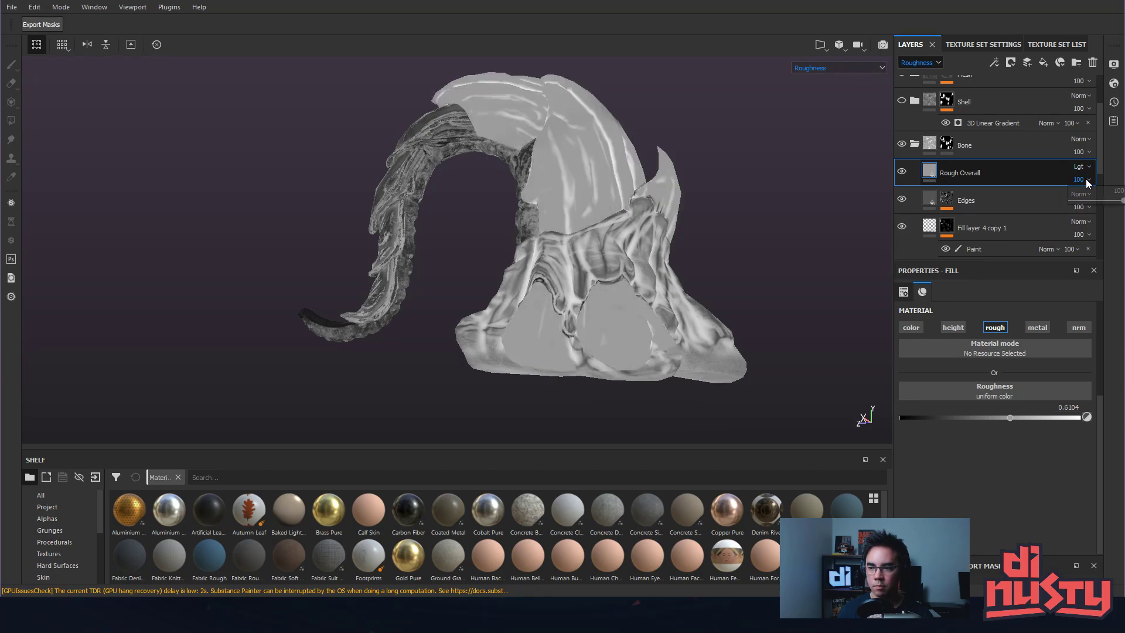
click(1100, 201)
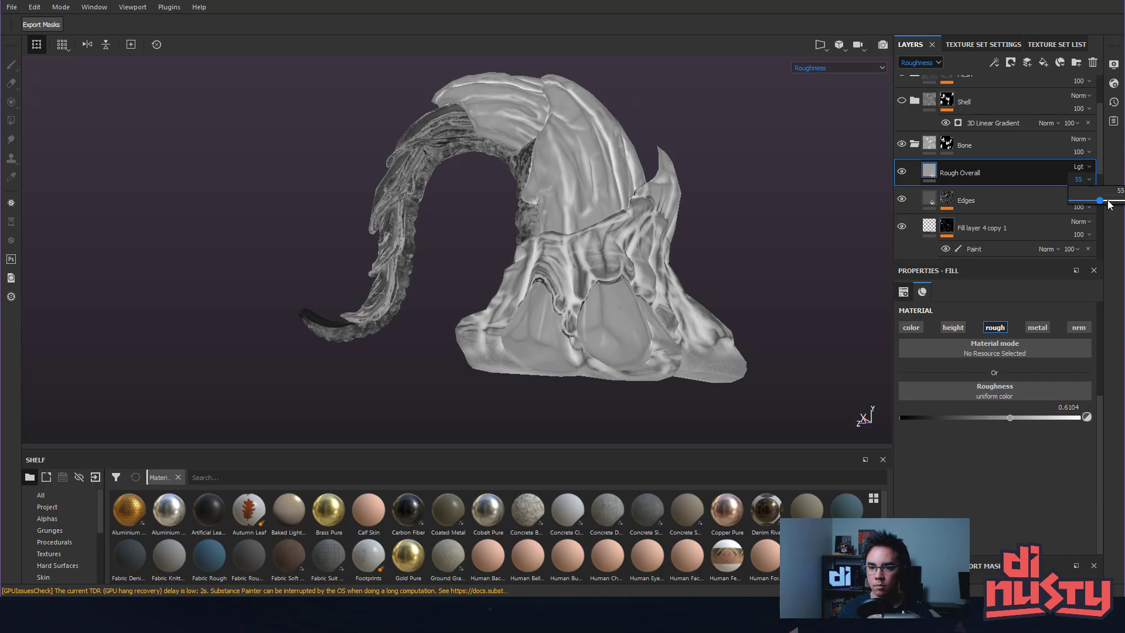
drag(1102, 201, 1124, 200)
Try Subtract blending on Rough Overall with the opacity lowered to 53.
click(1087, 169)
click(1084, 170)
scroll(1092, 169, down, 2)
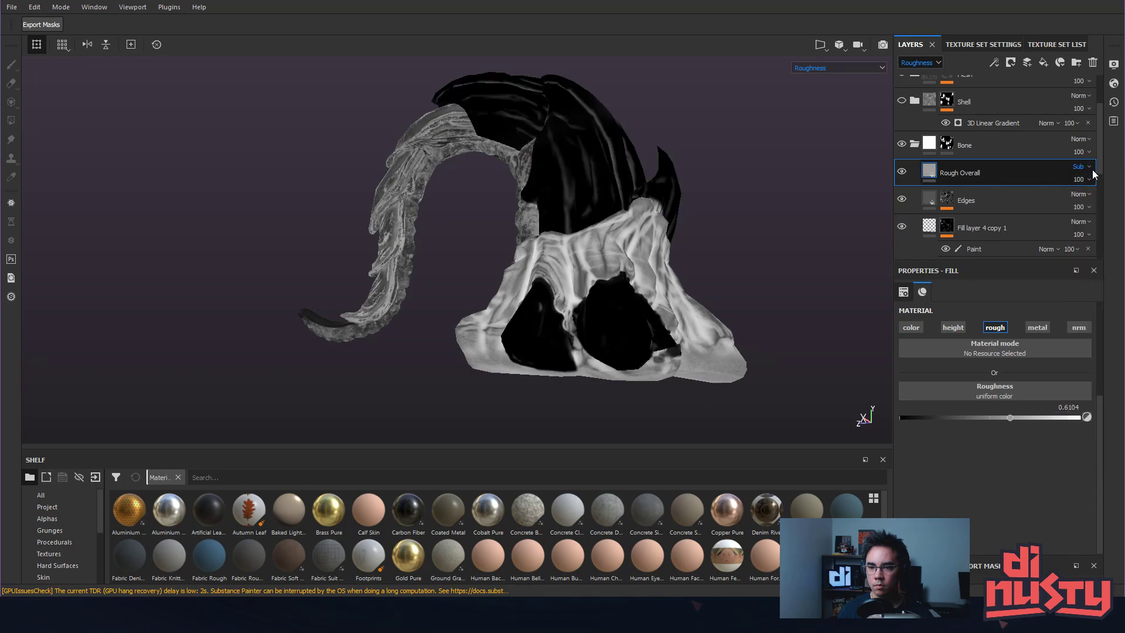
click(1099, 201)
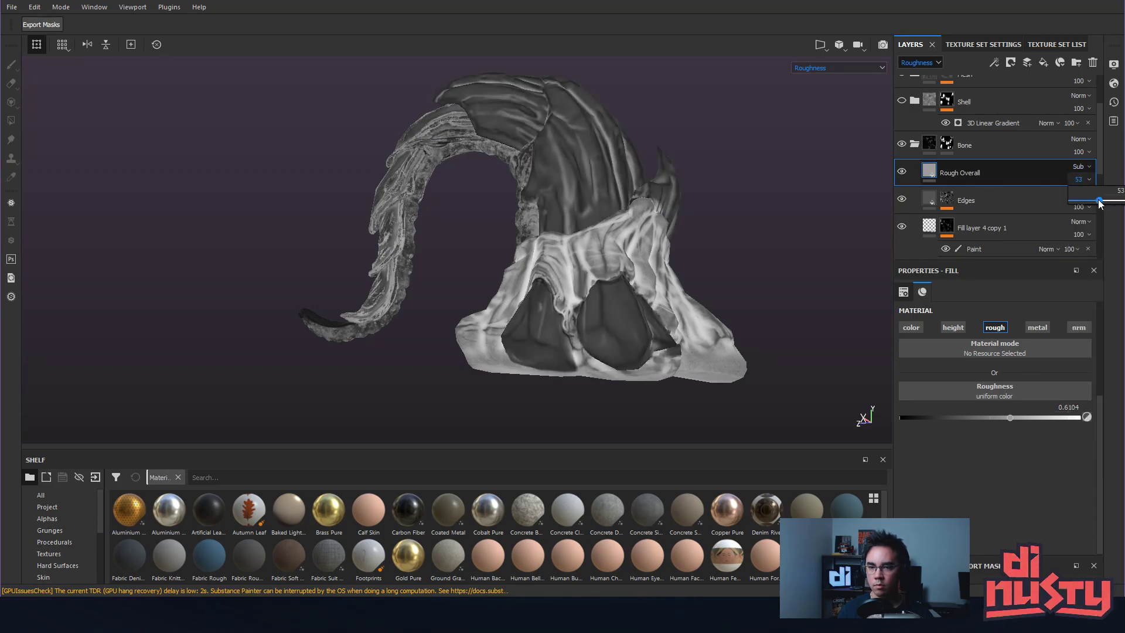
drag(1093, 199, 1115, 209)
Set Rough Overall to Inverse Subtract blending with an opacity of 24.
click(1090, 166)
key(Down)
key(Return)
click(1085, 181)
drag(1115, 201, 1076, 204)
alt+drag(747, 179, 820, 195)
drag(1081, 202, 1082, 200)
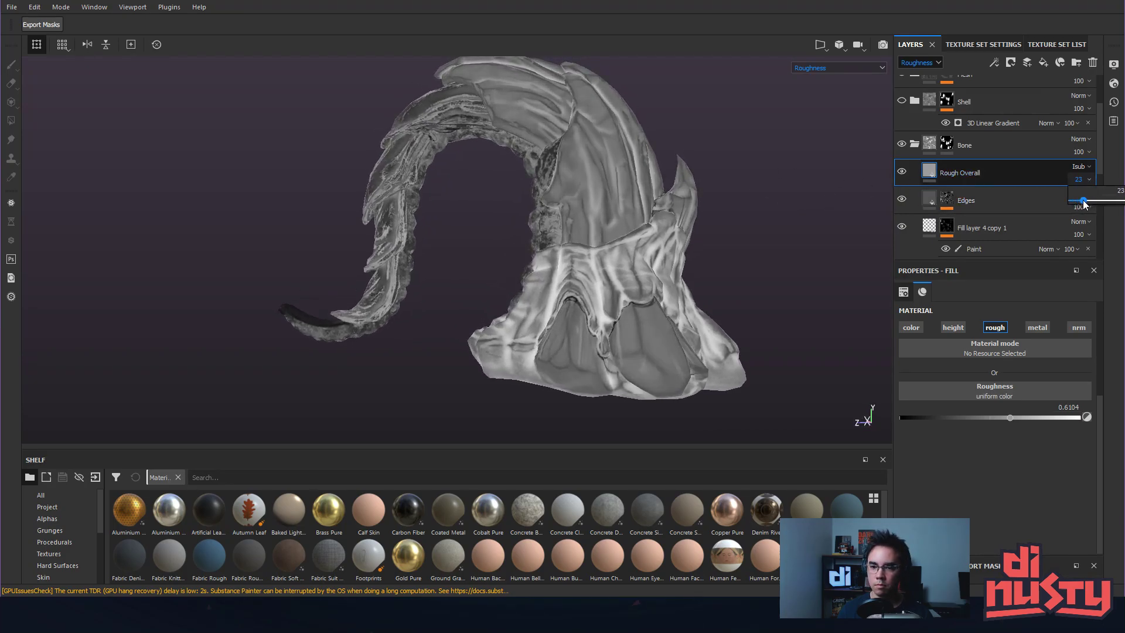
Return to the full Material view and examine the bone from several angles under rotated lighting.
mouse_move(822, 179)
alt+mouse_down()
mouse_move(810, 241)
mouse_move(532, 190)
mouse_move(803, 258)
mouse_move(703, 263)
mouse_move(637, 185)
alt+mouse_up()
key(m)
shift+right_drag(636, 185, 604, 211)
alt+drag(546, 214, 984, 174)
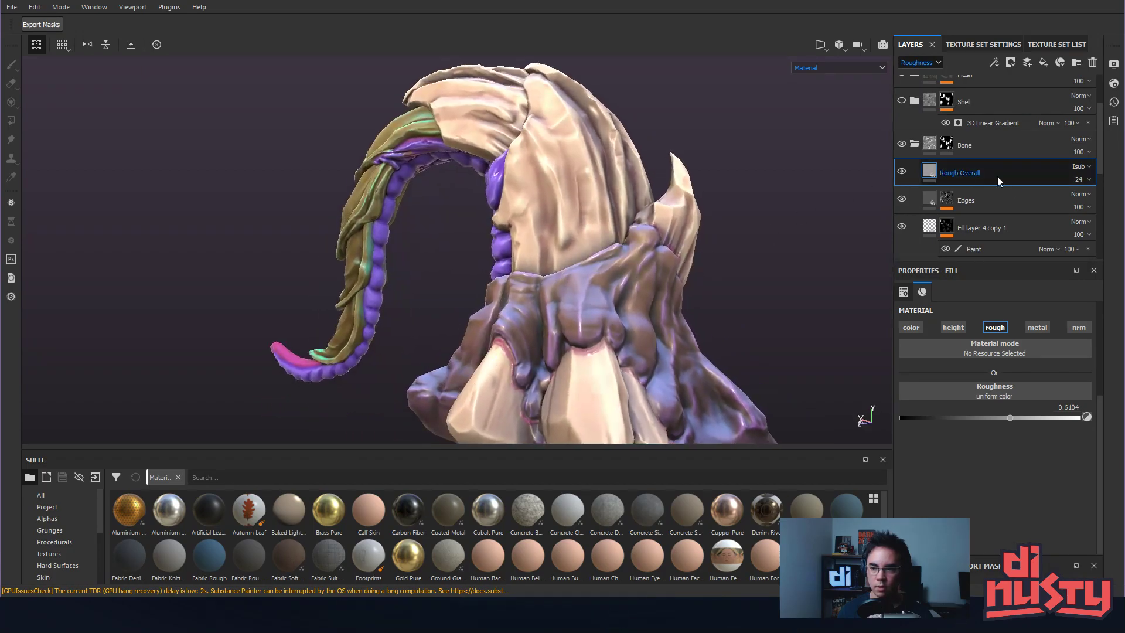
Compare the bone's shine with Rough Overall shown and hidden, leaving the layer switched off.
click(901, 172)
alt+drag(796, 176, 665, 178)
click(901, 172)
click(901, 172)
click(902, 171)
alt+drag(747, 182, 914, 183)
key(Delete)
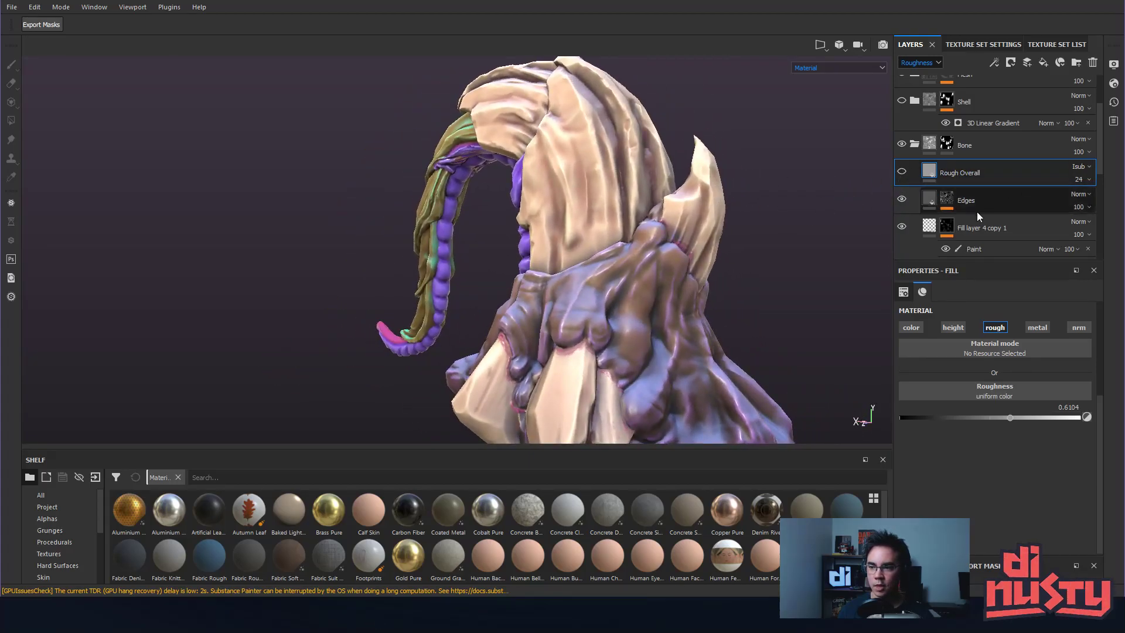
Delete the Rough Overall layer and display only the Base Color channel on the creature, checking the bone from several angles.
alt+drag(761, 150, 708, 200)
key(c)
key(c)
key(c)
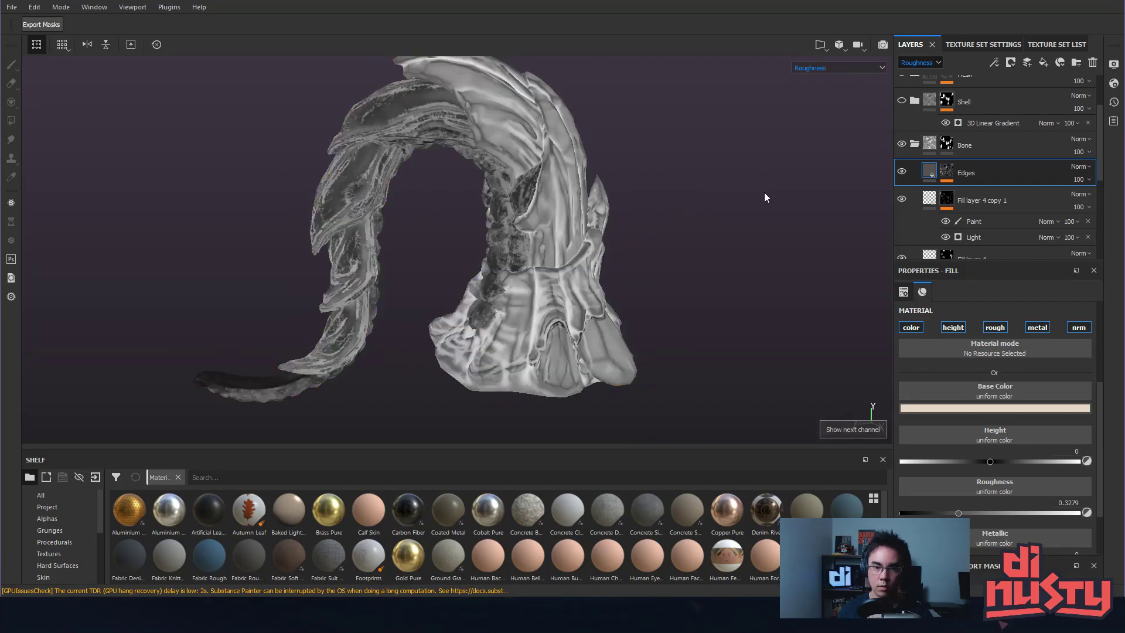
click(826, 68)
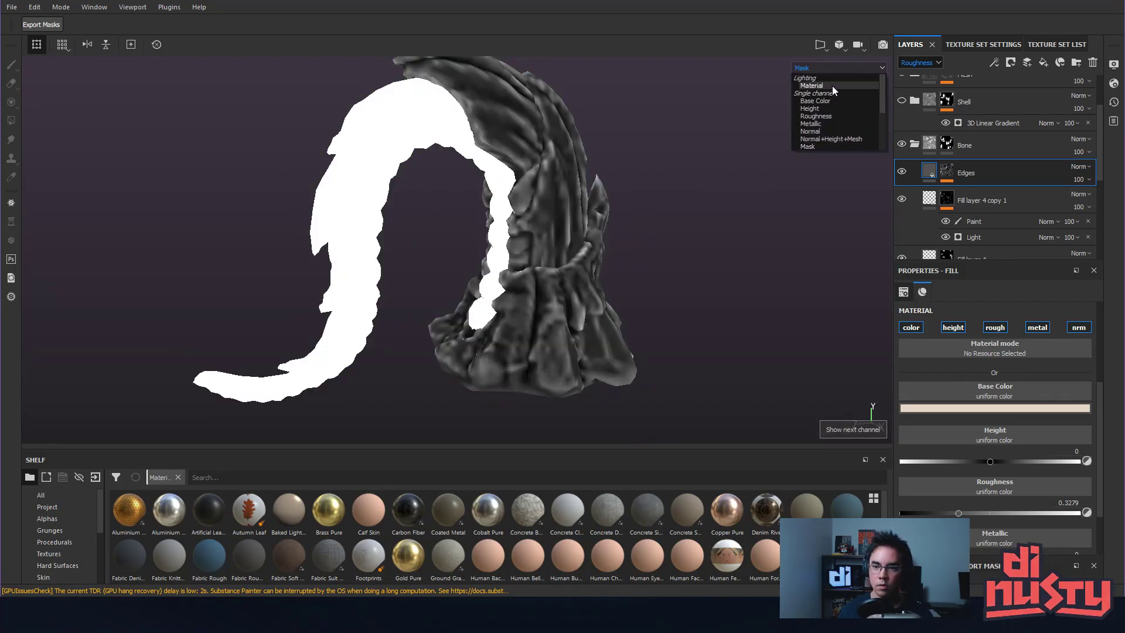
click(825, 103)
alt+drag(680, 149, 648, 243)
alt+middle_drag(648, 242, 654, 206)
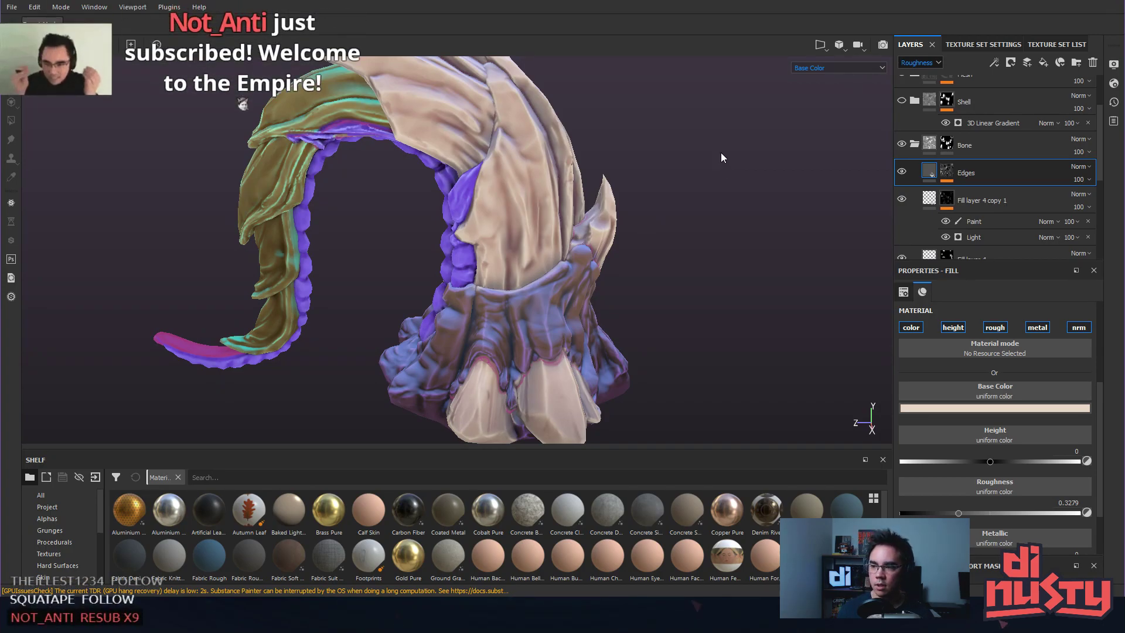
mouse_move(724, 196)
alt+mouse_down()
mouse_move(687, 183)
mouse_move(729, 177)
alt+mouse_up()
alt+middle_drag(729, 177, 717, 149)
alt+drag(718, 150, 691, 219)
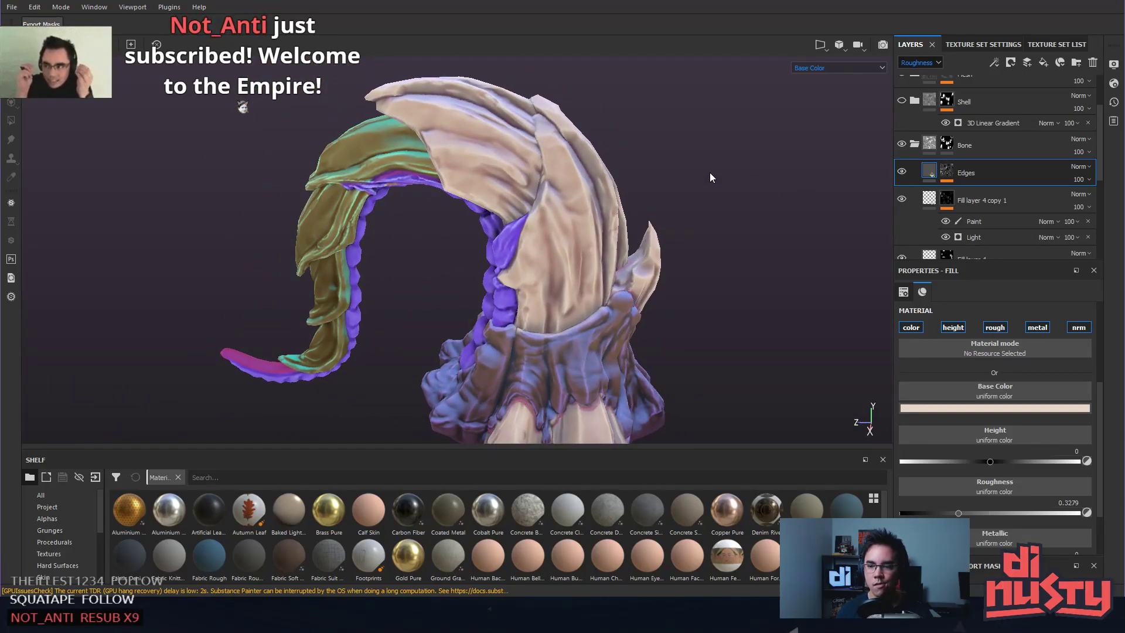
Compare the bone's color with the Light generator of Fill layer 4 copy 1 shown and hidden, leaving it on.
click(948, 171)
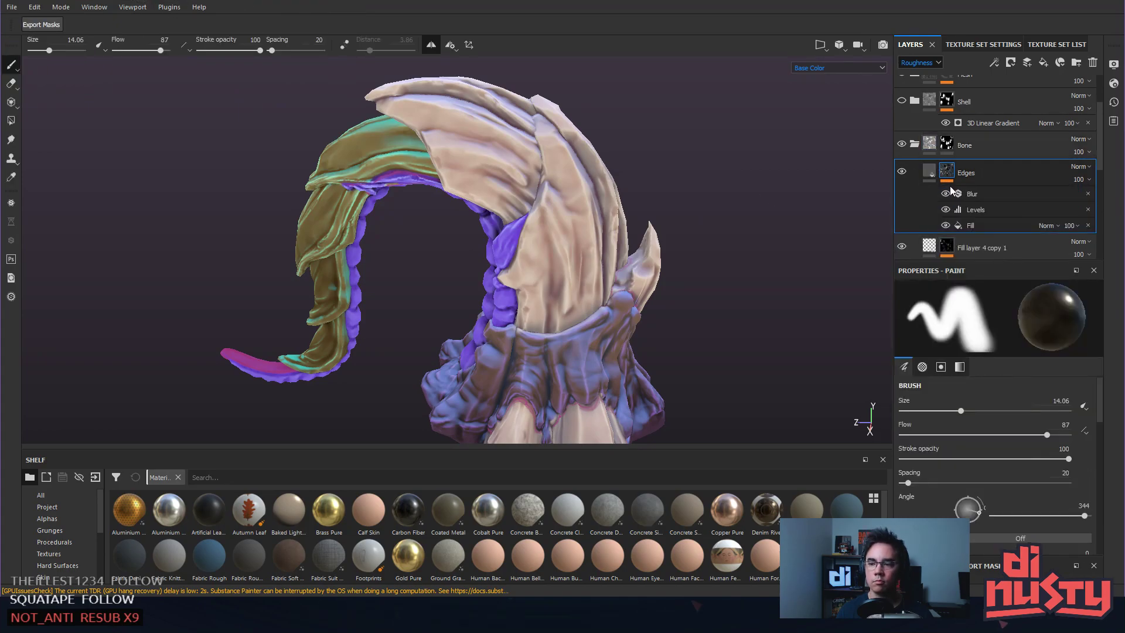
click(933, 174)
scroll(935, 171, down, 2)
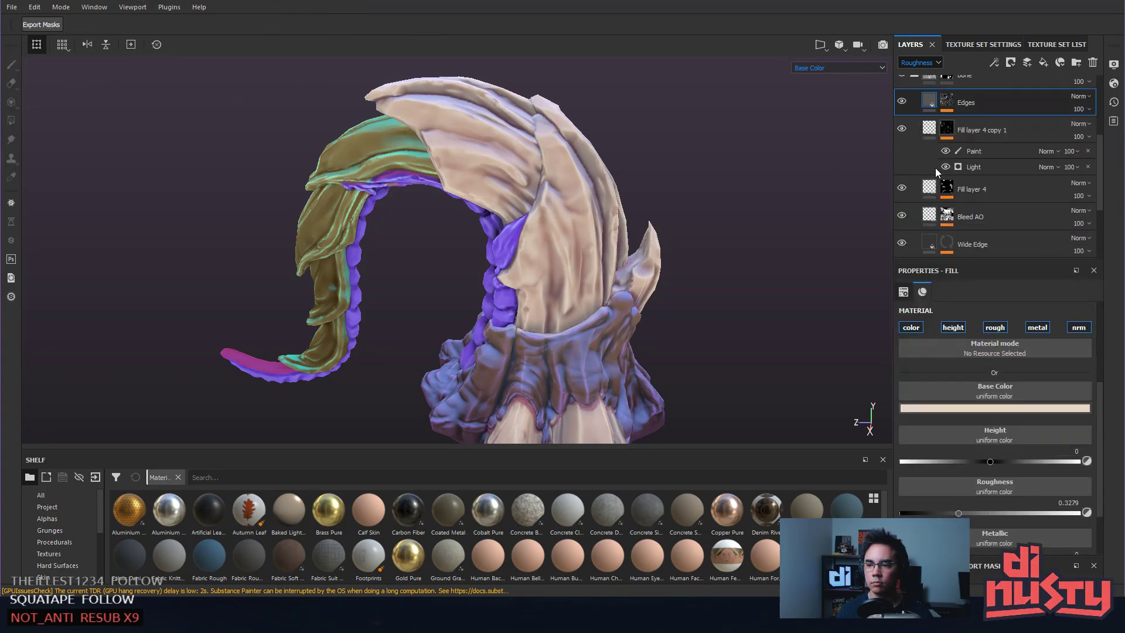
click(944, 167)
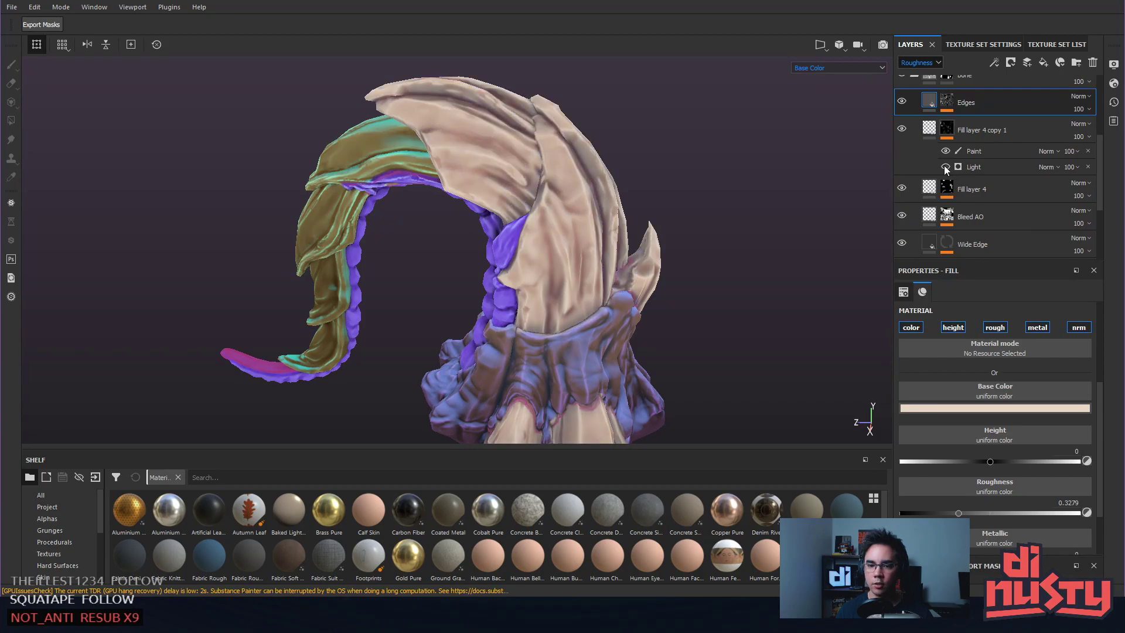
click(945, 167)
click(944, 167)
click(945, 166)
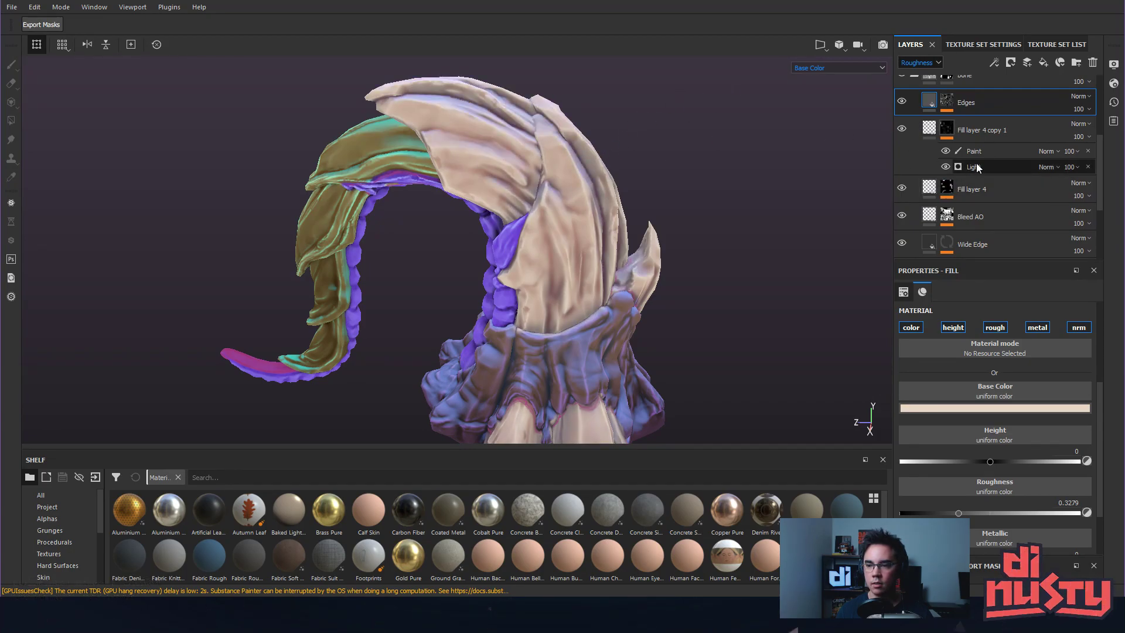
While viewing the mask of Fill layer 4 copy 1, set its Light generator's horizontal angle to 85 and light attenuation to 0.11.
click(976, 167)
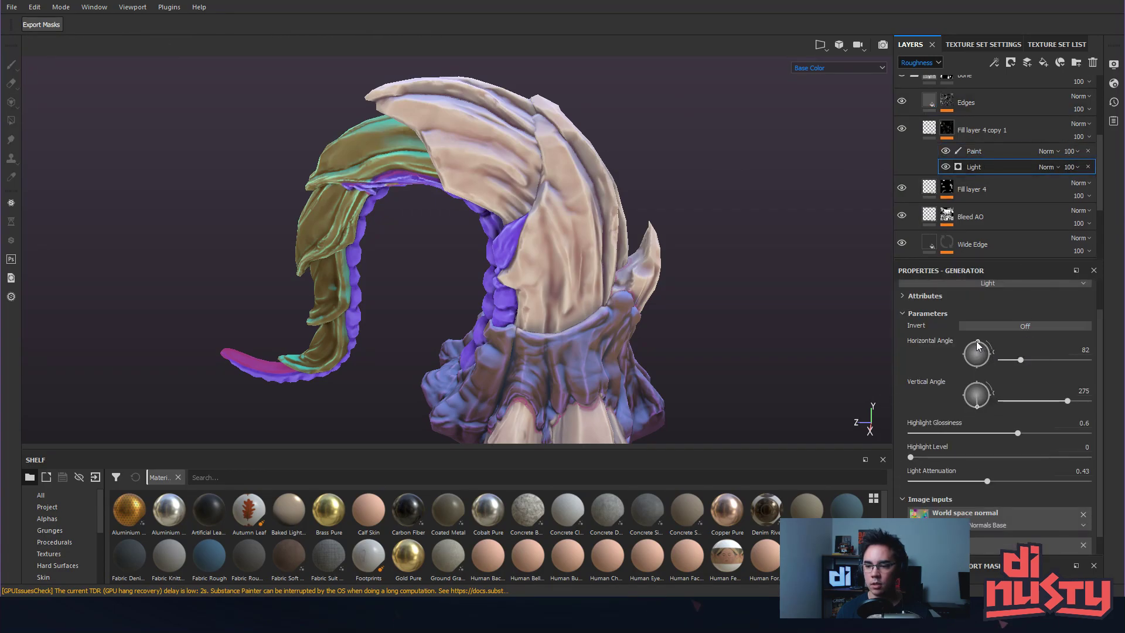
alt+click(947, 129)
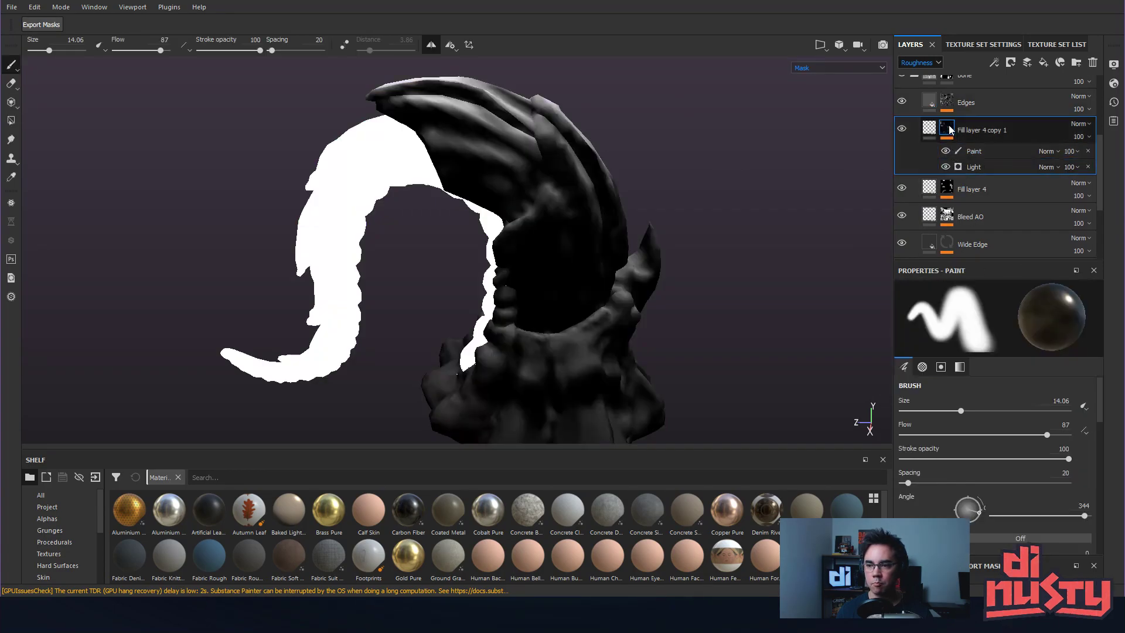
mouse_move(758, 233)
alt+mouse_down()
mouse_move(753, 211)
mouse_move(713, 188)
mouse_move(698, 233)
mouse_move(864, 267)
alt+mouse_up()
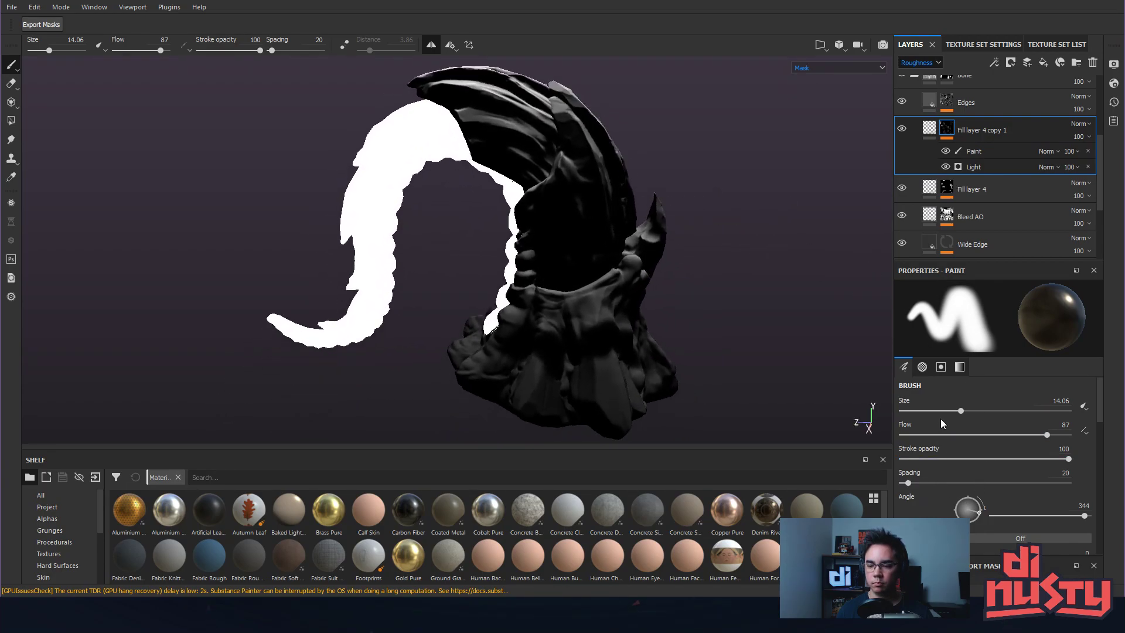
click(991, 151)
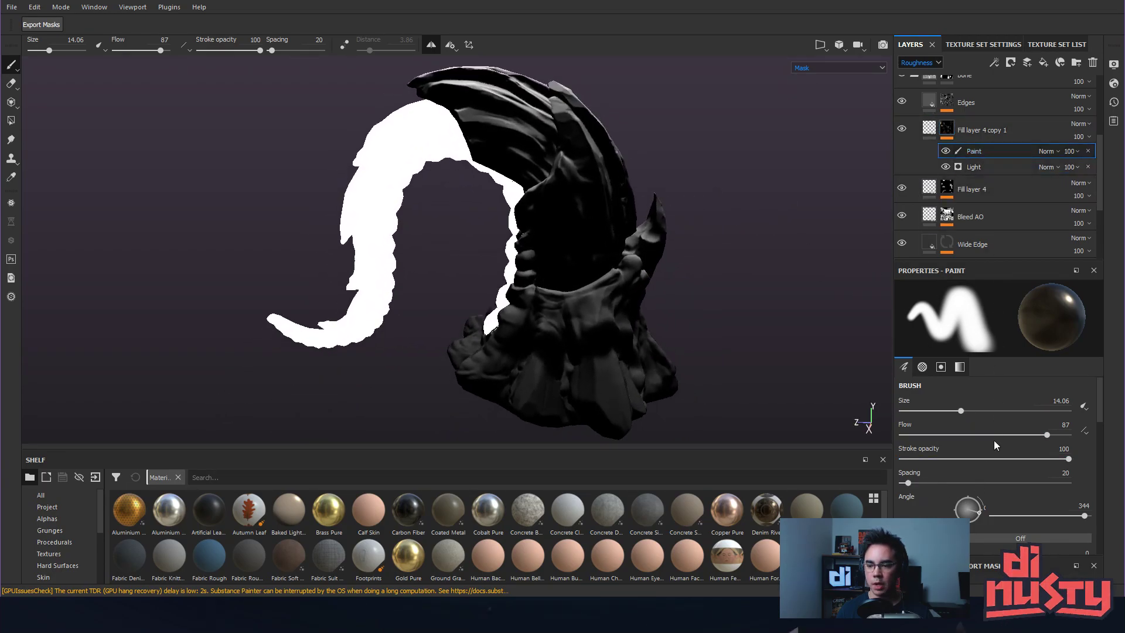
click(992, 168)
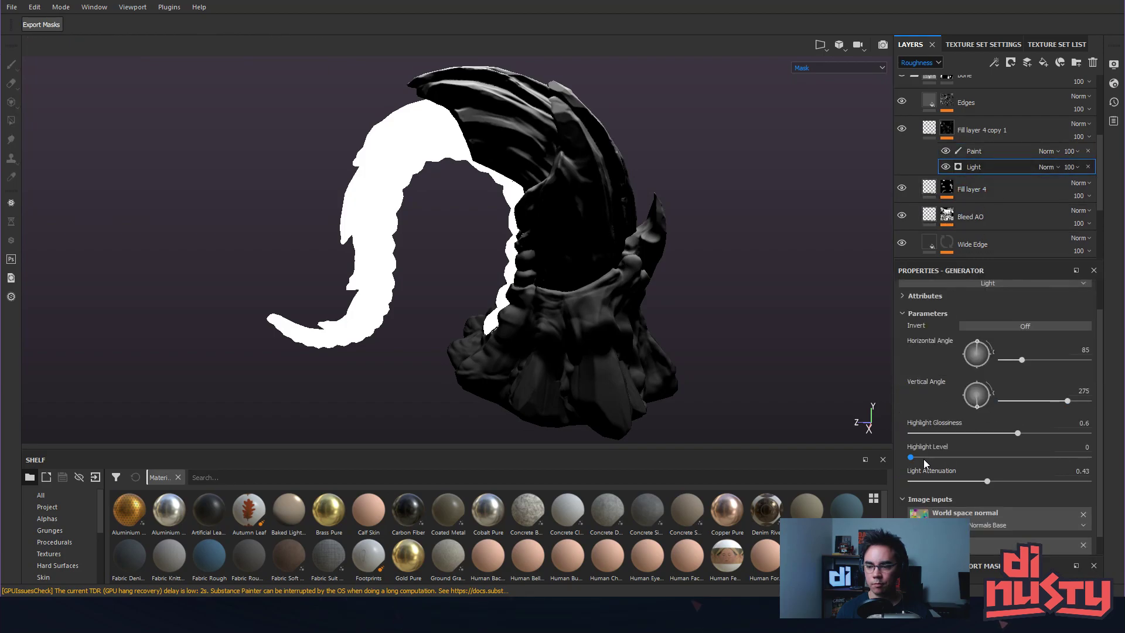
drag(989, 481, 924, 482)
alt+drag(832, 375, 796, 309)
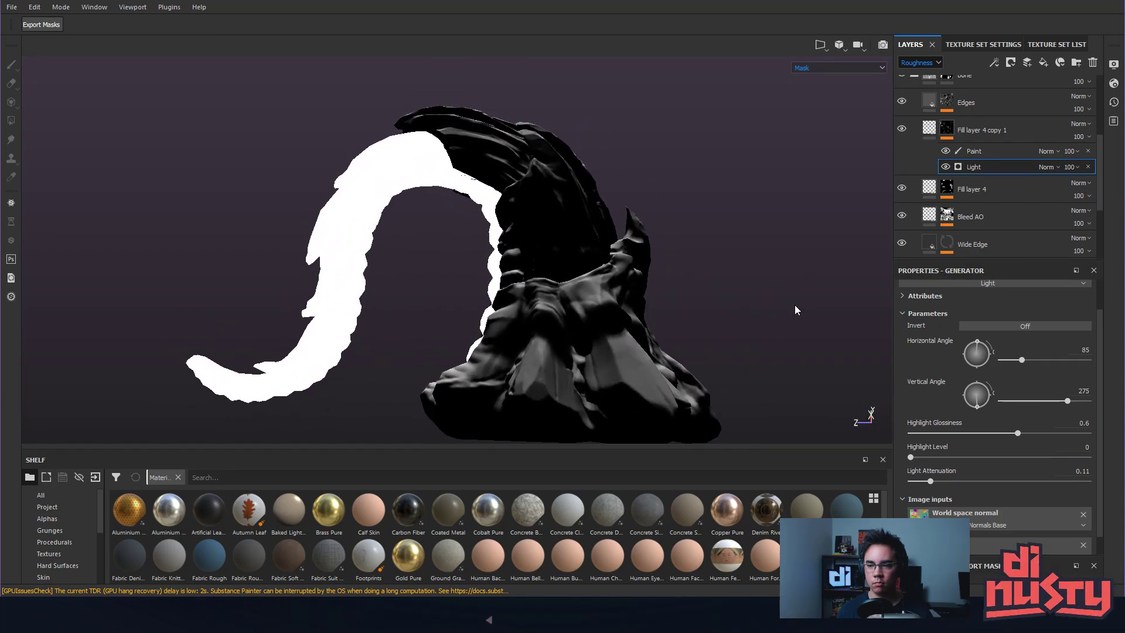
Duplicate Fill layer 4 copy 1, then rename the original Light Top and the duplicate Light Bottom.
click(939, 130)
alt+drag(778, 185, 801, 179)
key(ctrl+d)
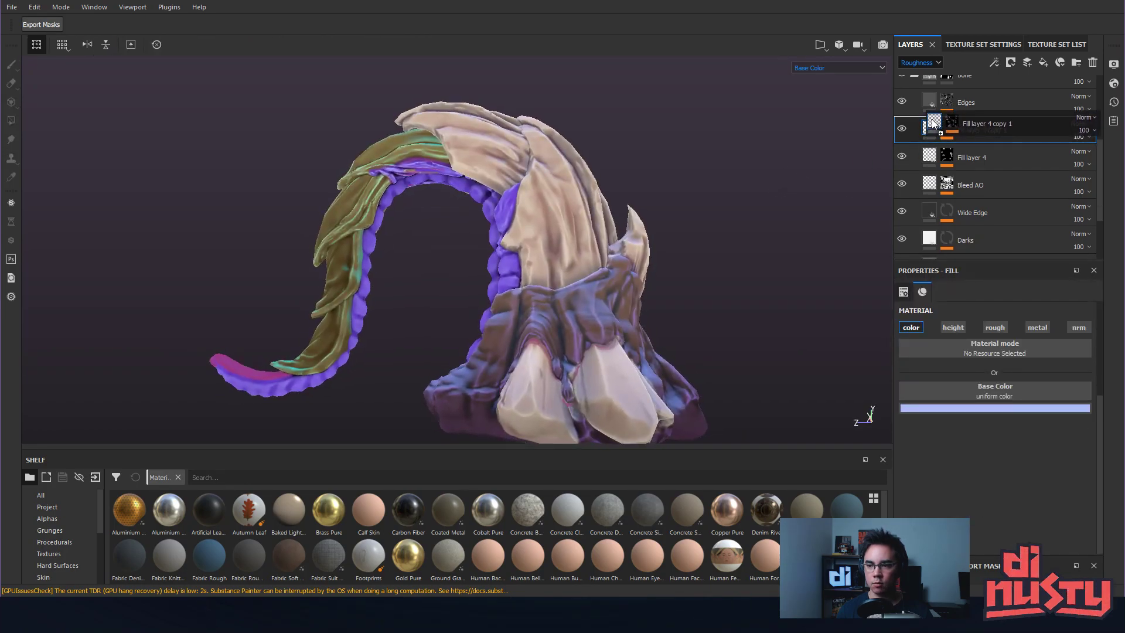
double_click(967, 162)
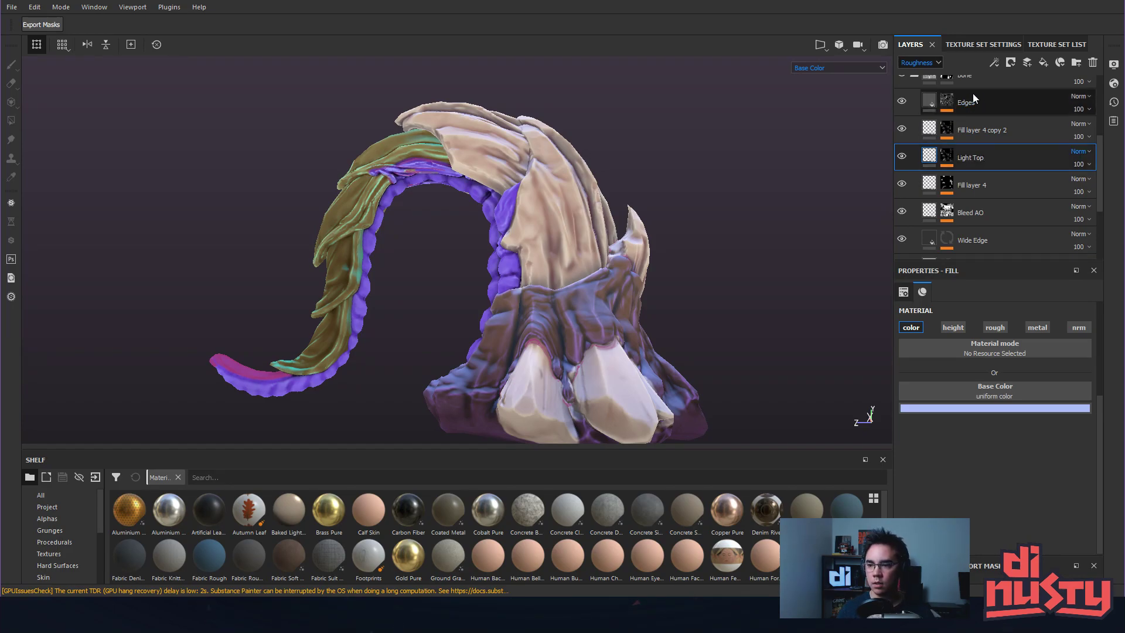
double_click(966, 131)
text(Light Bottom)
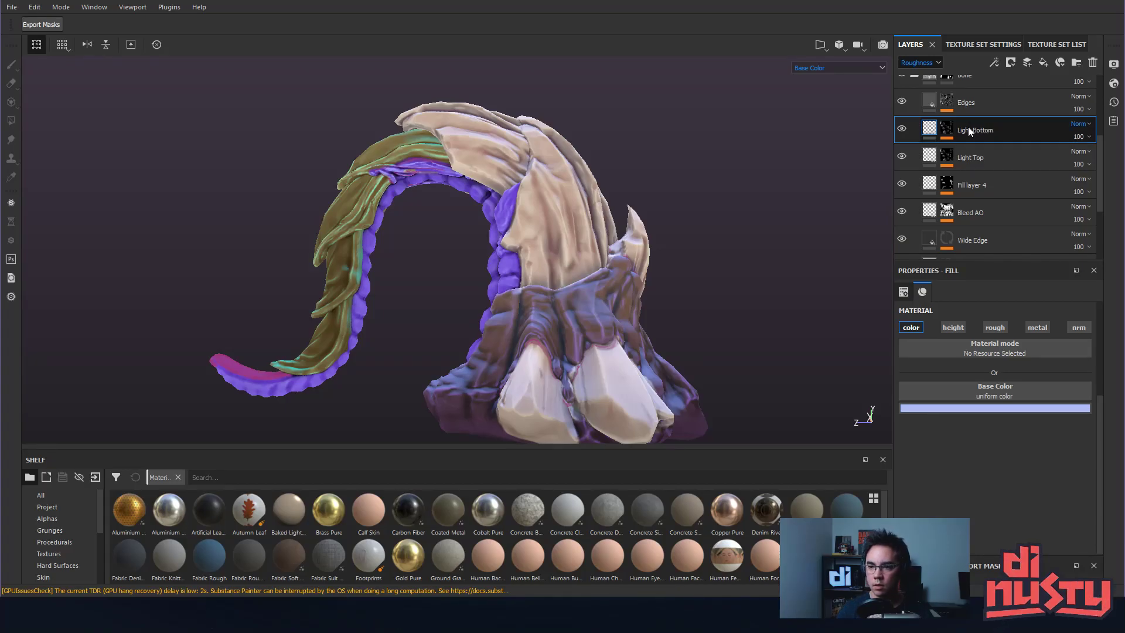
Change the base color of the Light Bottom layer to a saturated pink.
click(987, 409)
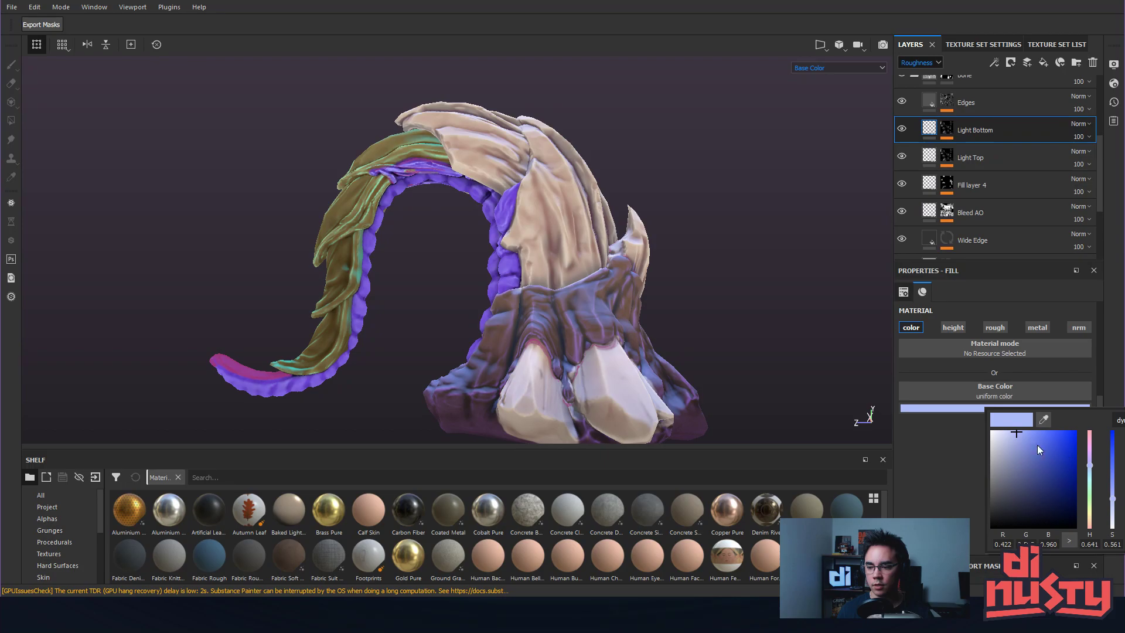
drag(1091, 460, 1092, 443)
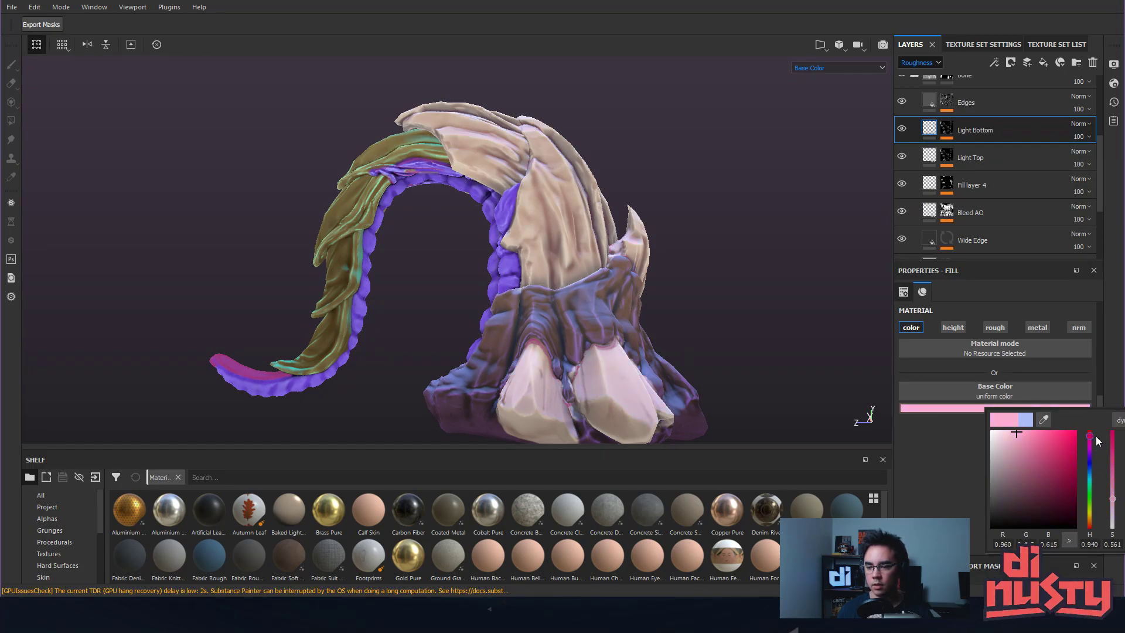
mouse_move(1028, 434)
mouse_down()
mouse_move(1029, 460)
mouse_move(1044, 438)
mouse_up()
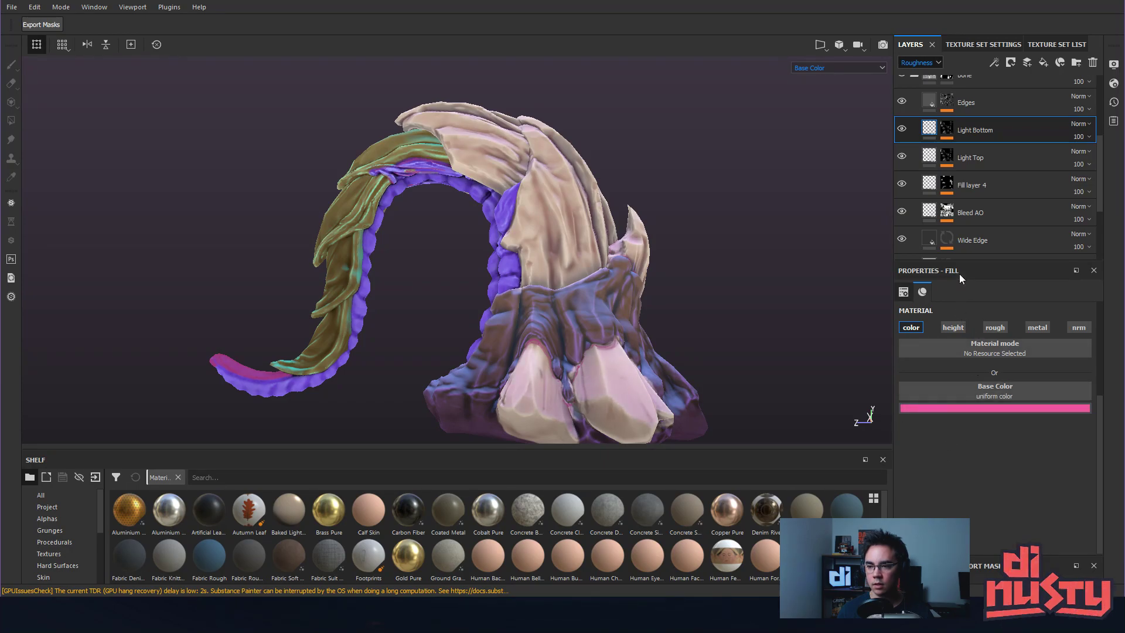
Set the vertical angle of Light Bottom's Light generator to 148 while viewing its mask, then return to the Material view.
click(947, 129)
alt+drag(796, 192, 813, 170)
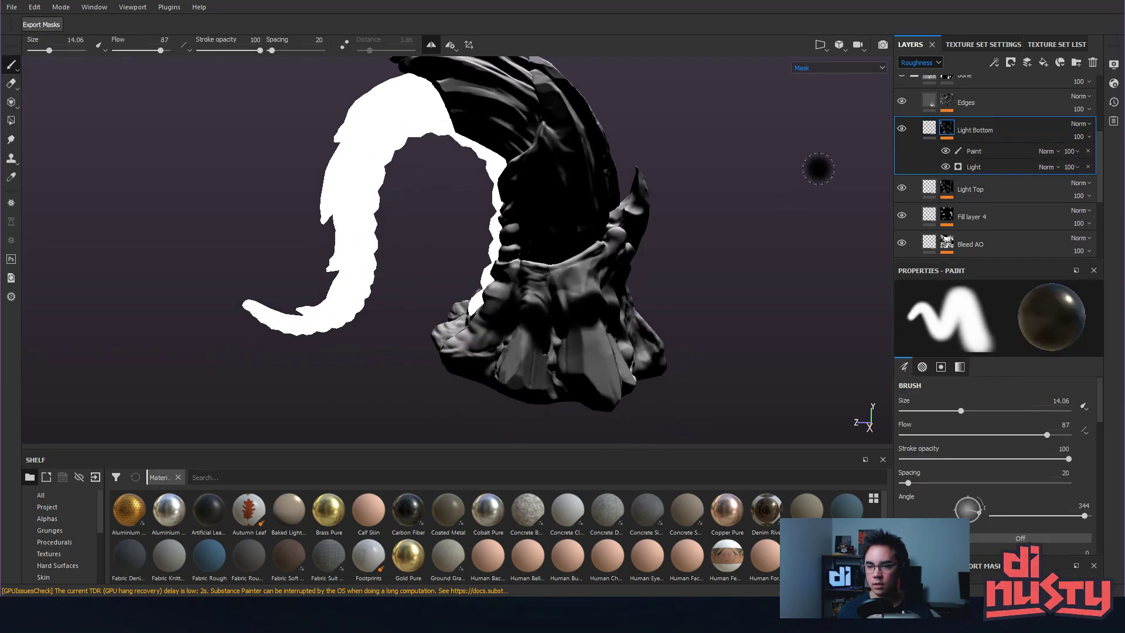
click(977, 167)
drag(976, 399, 957, 381)
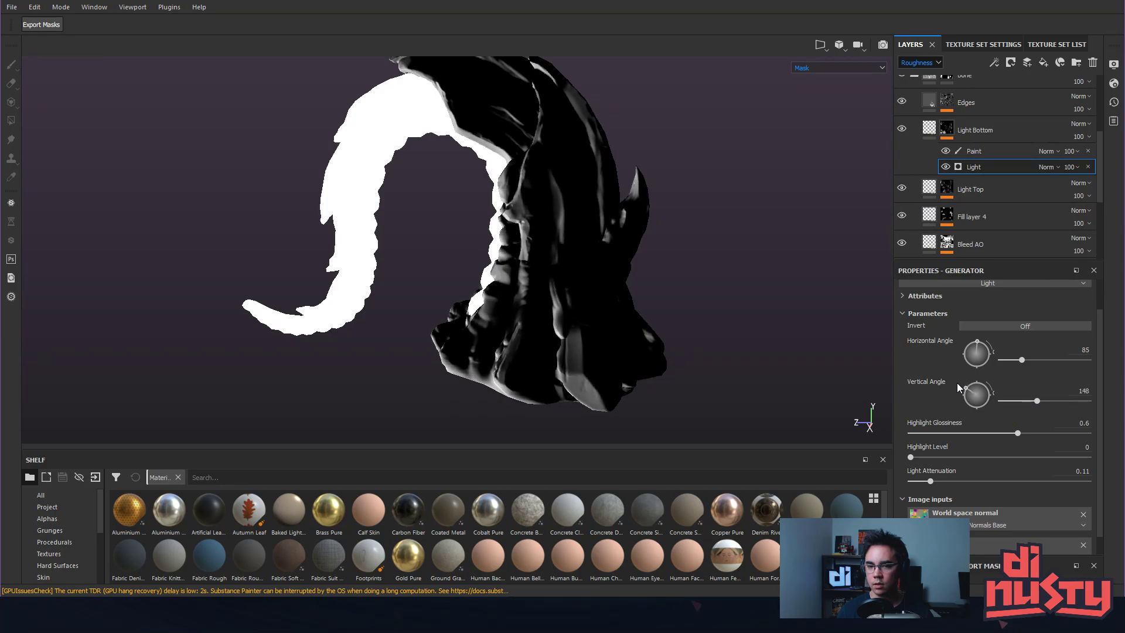
mouse_move(877, 363)
alt+mouse_down()
mouse_move(831, 297)
mouse_move(751, 325)
mouse_move(820, 234)
mouse_move(827, 268)
mouse_move(786, 286)
alt+mouse_up()
key(m)
Compare the bone with the Light Bottom layer shown and hidden from different angles, leaving the layer visible.
click(902, 129)
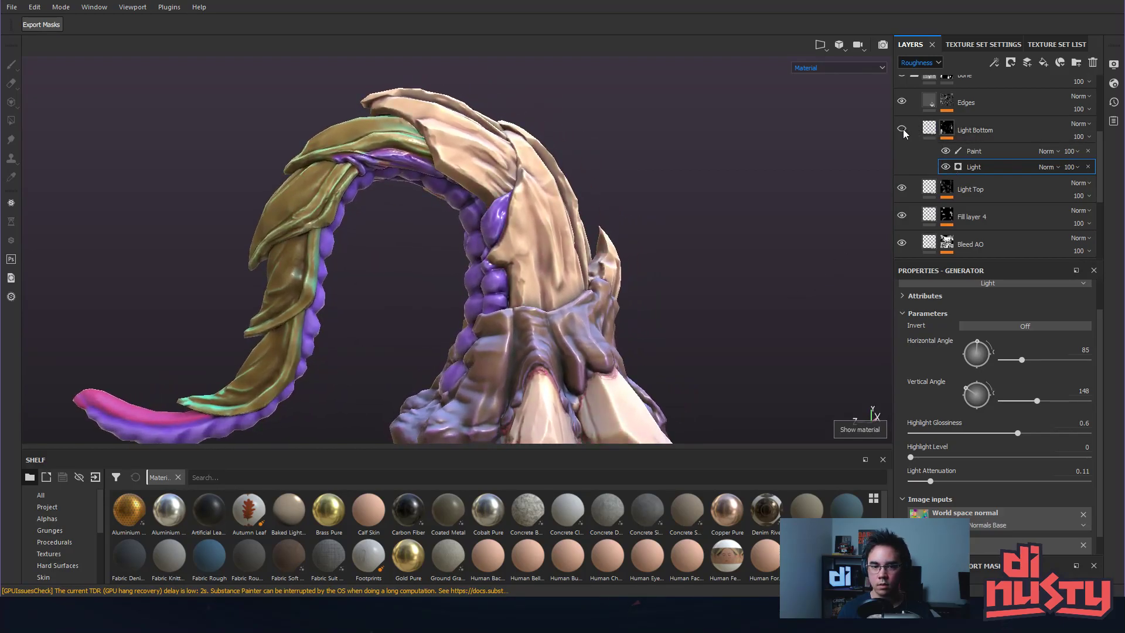
alt+drag(795, 144, 755, 165)
click(902, 128)
click(901, 129)
click(902, 128)
click(902, 128)
alt+drag(802, 193, 631, 175)
Show only the Base Color channel on the model and switch the layer stack to its Base Color blending settings.
key(c)
key(c)
key(c)
click(810, 69)
click(816, 101)
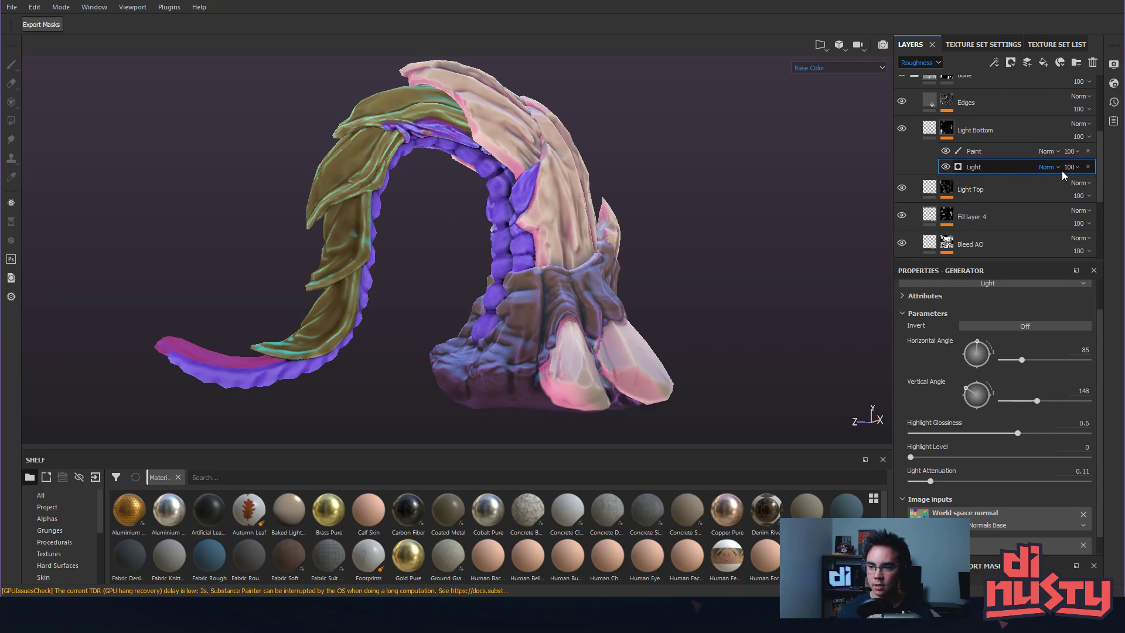
click(924, 63)
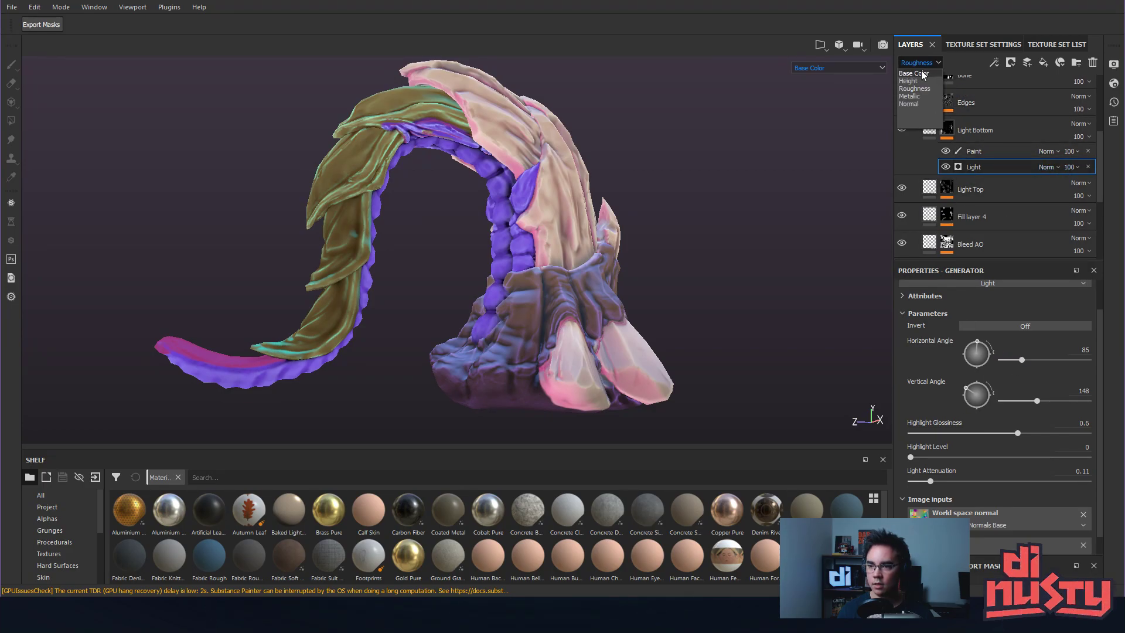
click(920, 73)
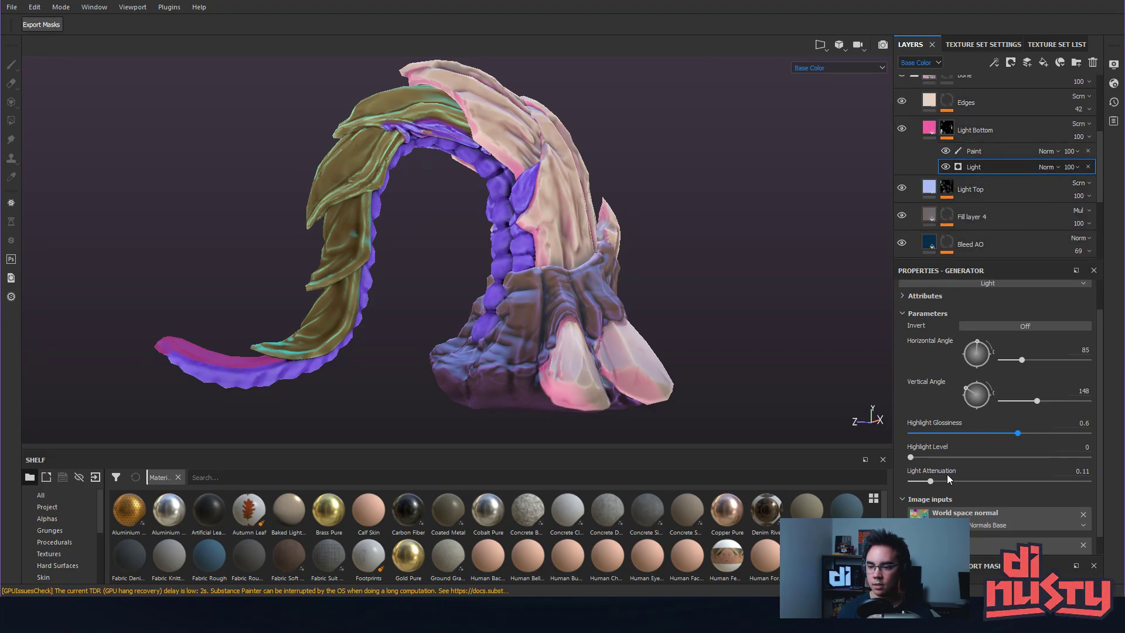
Try brighter pink and magenta hues for Light Bottom's base color, settling on a coral red with hue 1.000 and saturation 0.880.
click(929, 129)
click(970, 407)
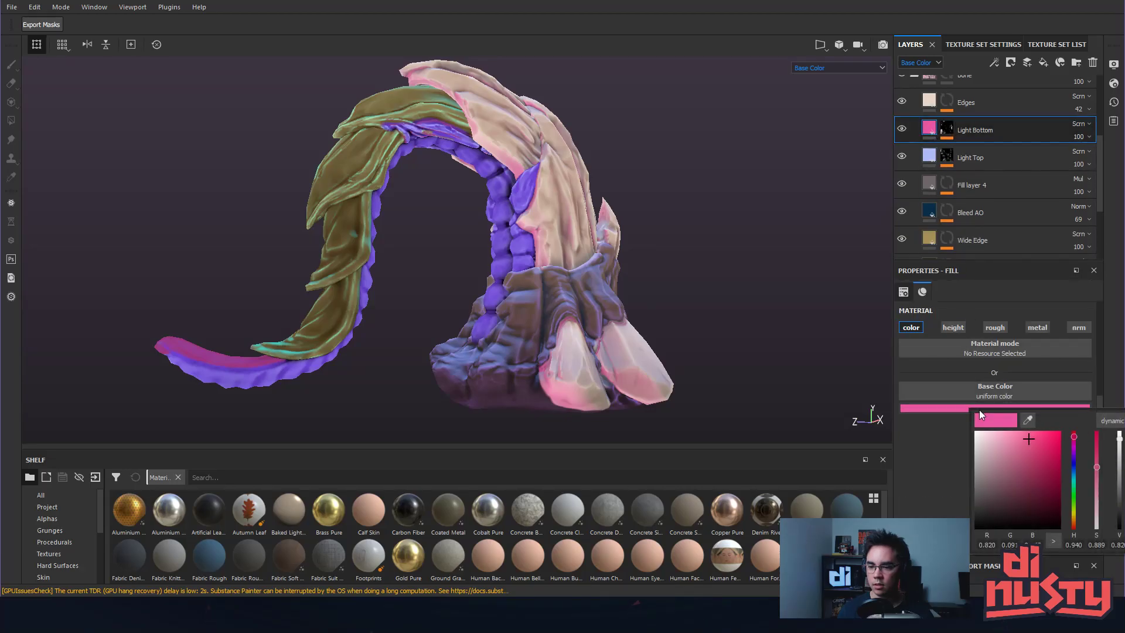
mouse_move(1028, 444)
mouse_down()
mouse_move(1064, 447)
mouse_move(1052, 486)
mouse_move(1046, 442)
mouse_move(1070, 392)
mouse_move(1013, 409)
mouse_move(1028, 428)
mouse_up()
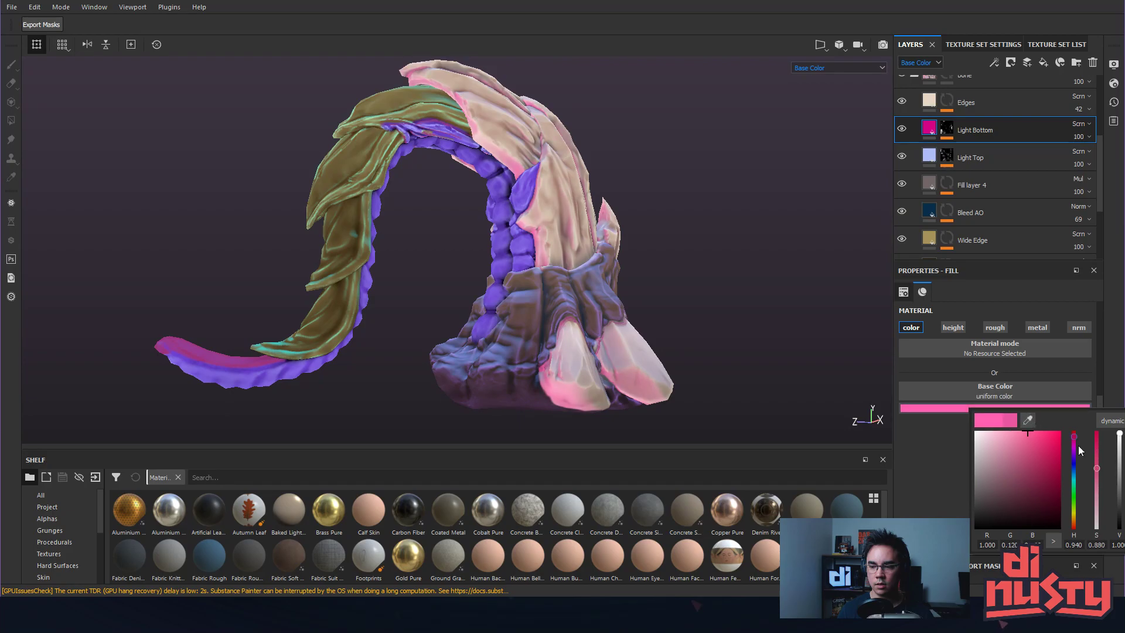
click(1075, 448)
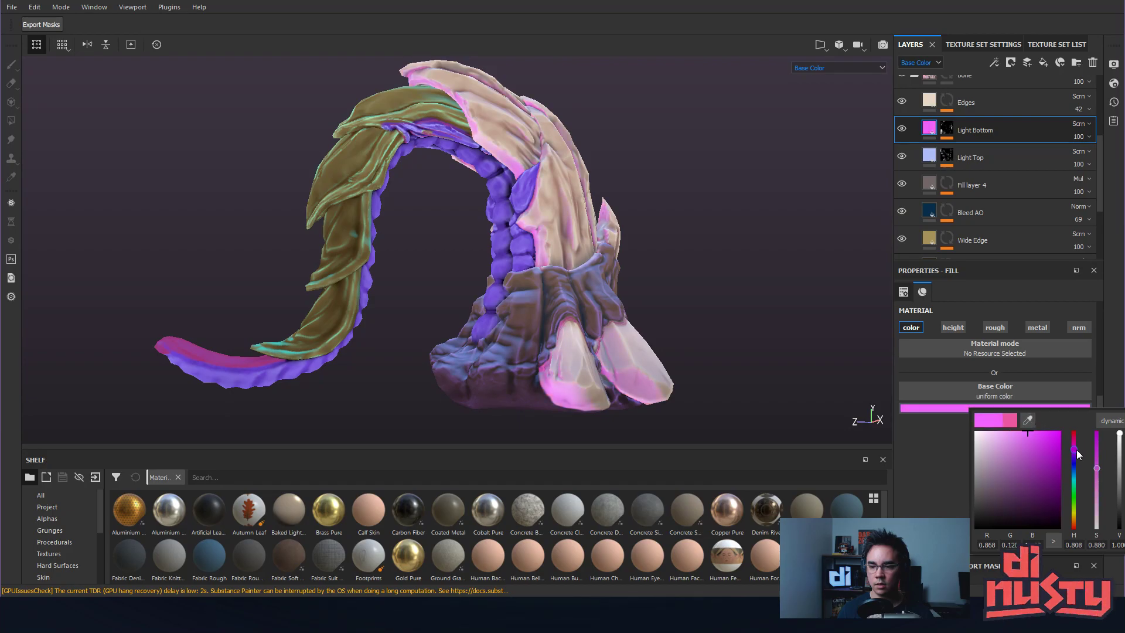
drag(1074, 454, 1075, 432)
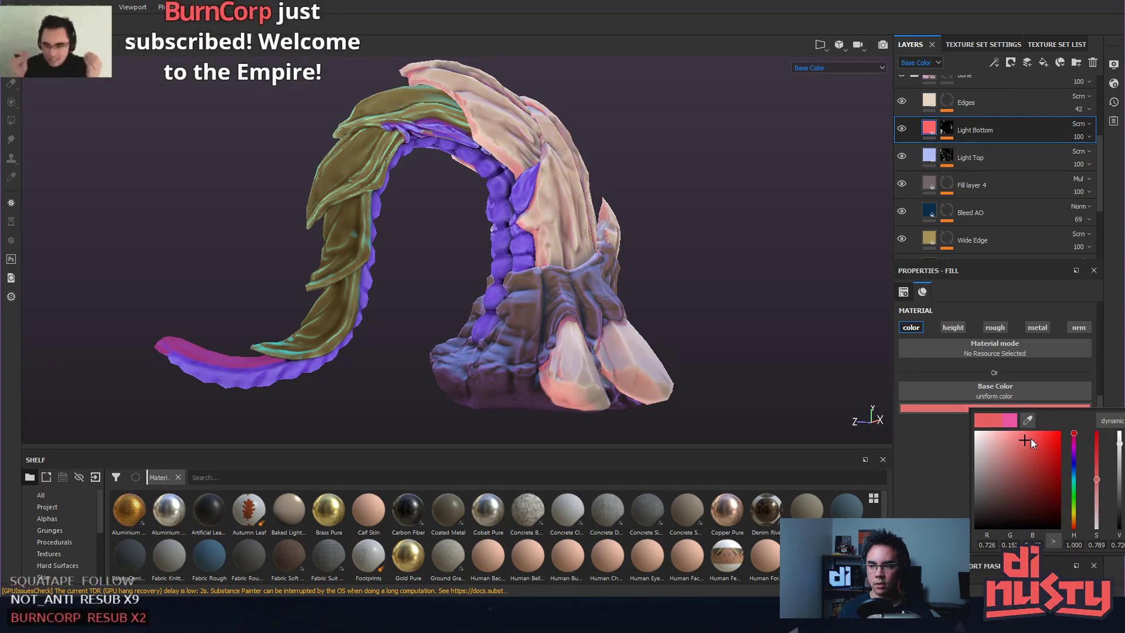
click(1028, 438)
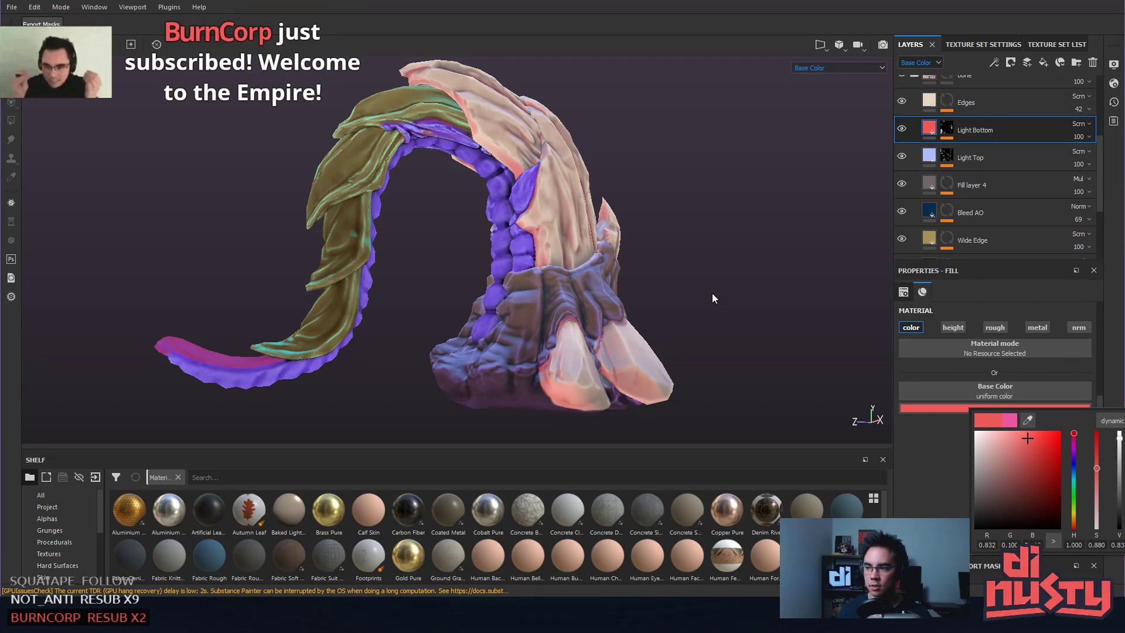
alt+drag(668, 241, 713, 257)
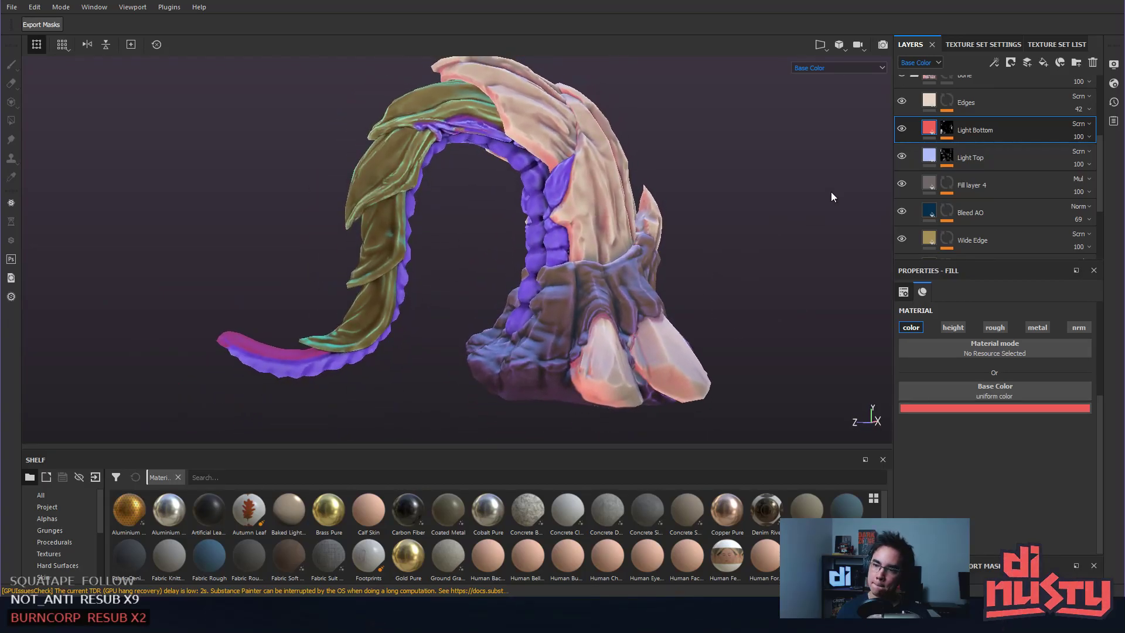
Compare the bone's base color with the Light Top layer shown and hidden, leaving it visible.
click(939, 215)
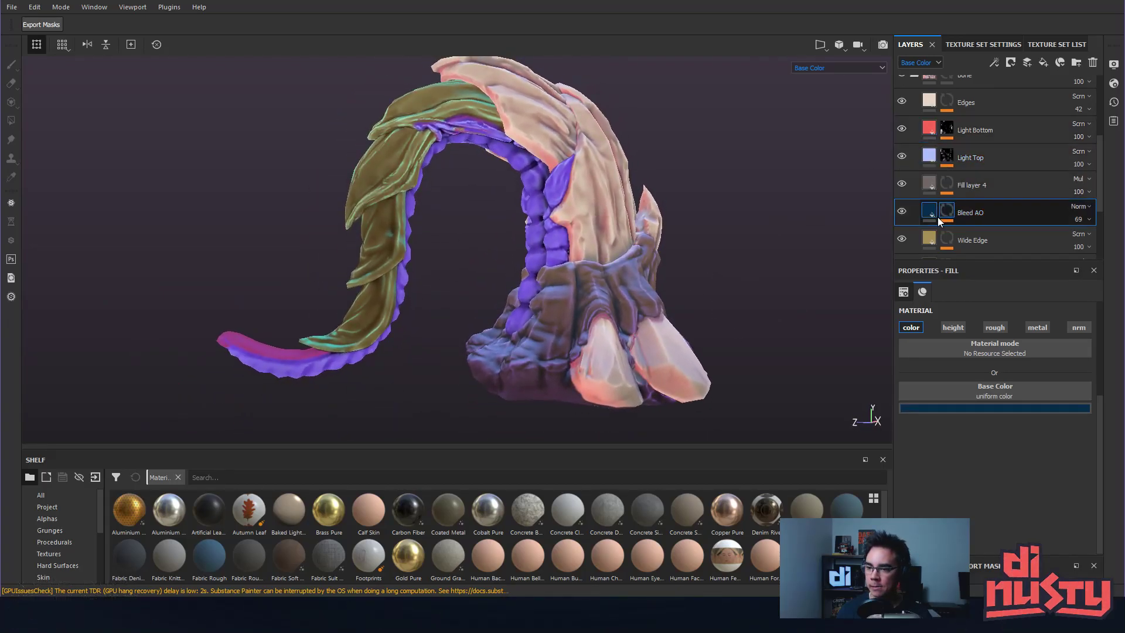
scroll(930, 214, down, 1)
scroll(940, 215, up, 1)
click(902, 156)
click(902, 157)
click(902, 157)
click(902, 156)
click(902, 156)
click(902, 156)
Compare the bone's base color with Fill layer 4 shown and hidden, leaving it visible.
click(901, 184)
click(902, 184)
click(902, 183)
click(902, 183)
click(901, 183)
click(903, 184)
click(903, 184)
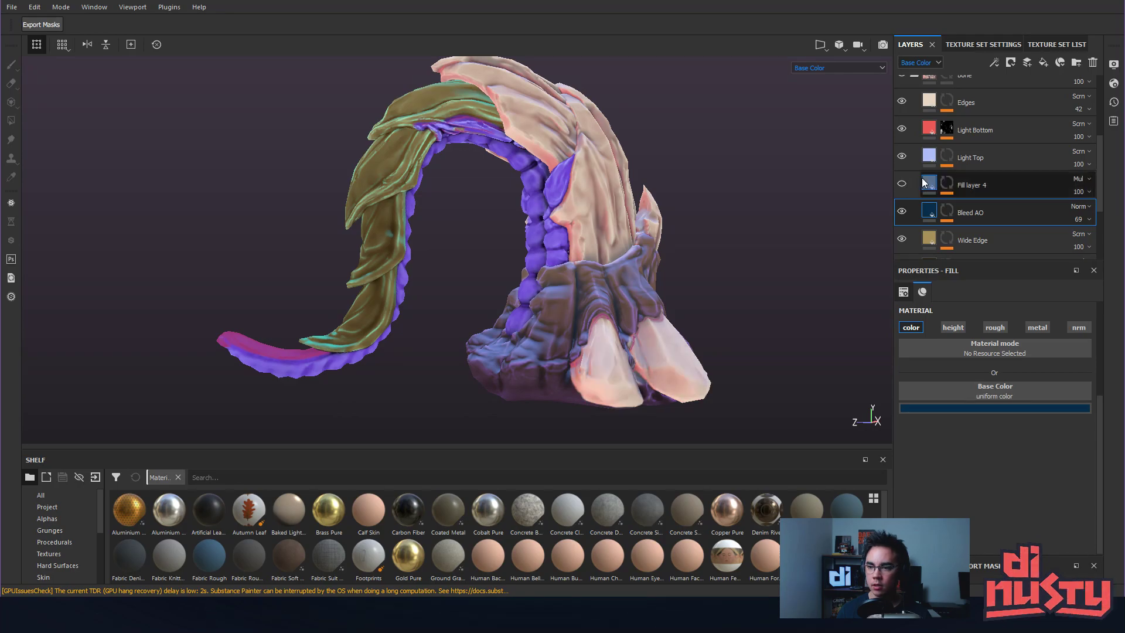
click(903, 184)
scroll(914, 175, up, 1)
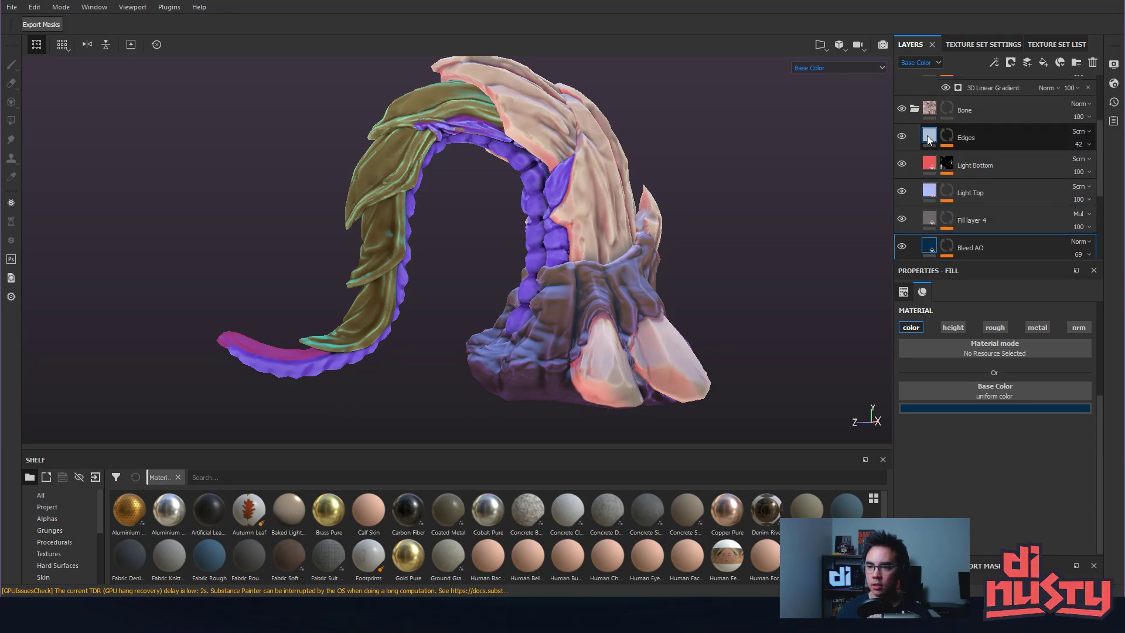
Compare the bone's base color with the Edges layer hidden and shown, leaving it visible.
click(918, 137)
click(903, 137)
click(902, 138)
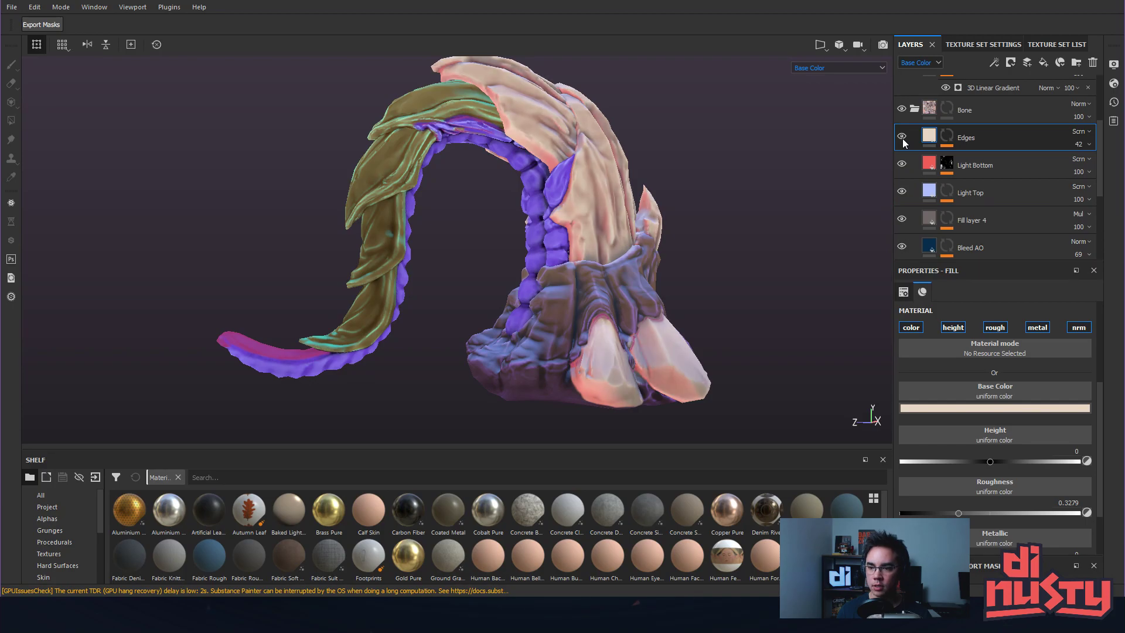
scroll(902, 139, down, 1)
click(907, 139)
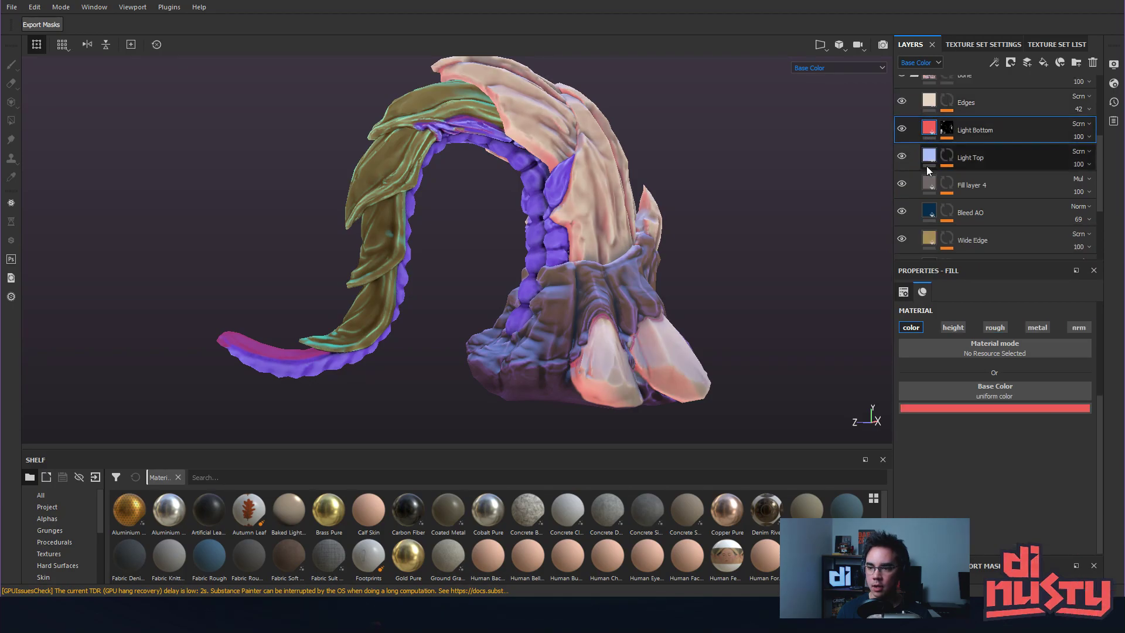
Compare the bone's base color with the Bleed AO and Fill layer 4 layers hidden and shown, leaving both visible.
click(901, 210)
click(902, 183)
click(901, 183)
click(899, 211)
click(899, 211)
click(901, 212)
click(901, 185)
click(901, 185)
Undo the trial move of Bleed AO up the stack and place Light Bottom between Fill layer 4 and Bleed AO.
drag(929, 212, 929, 122)
key(ctrl+z)
drag(1024, 128, 1029, 217)
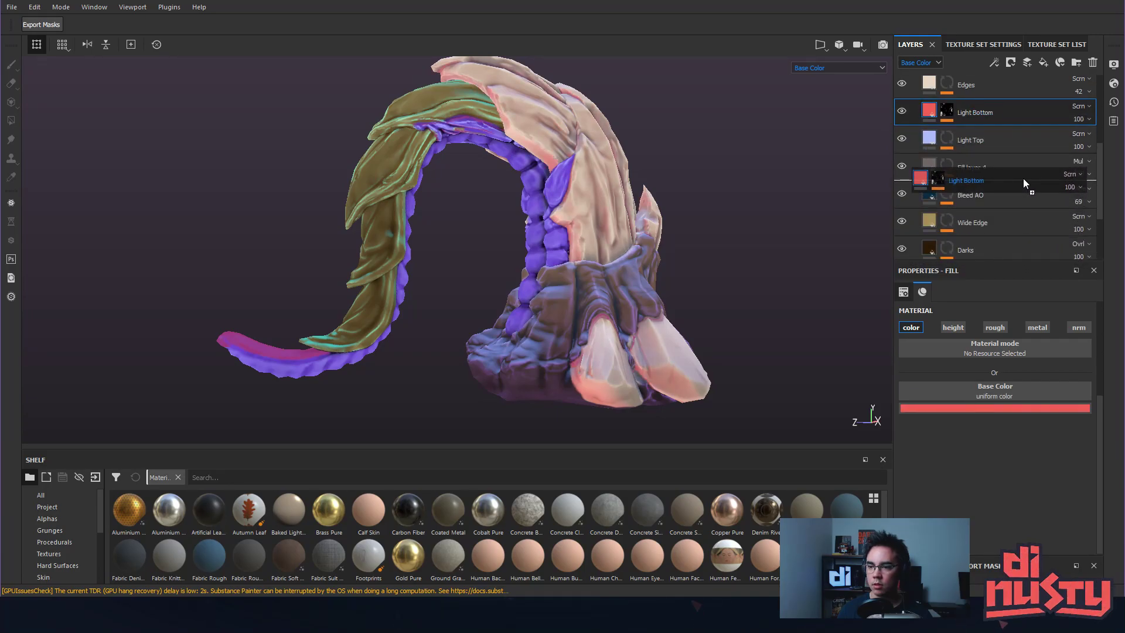
Rename Fill layer 4 to Grad.
double_click(969, 138)
text(Gradient)
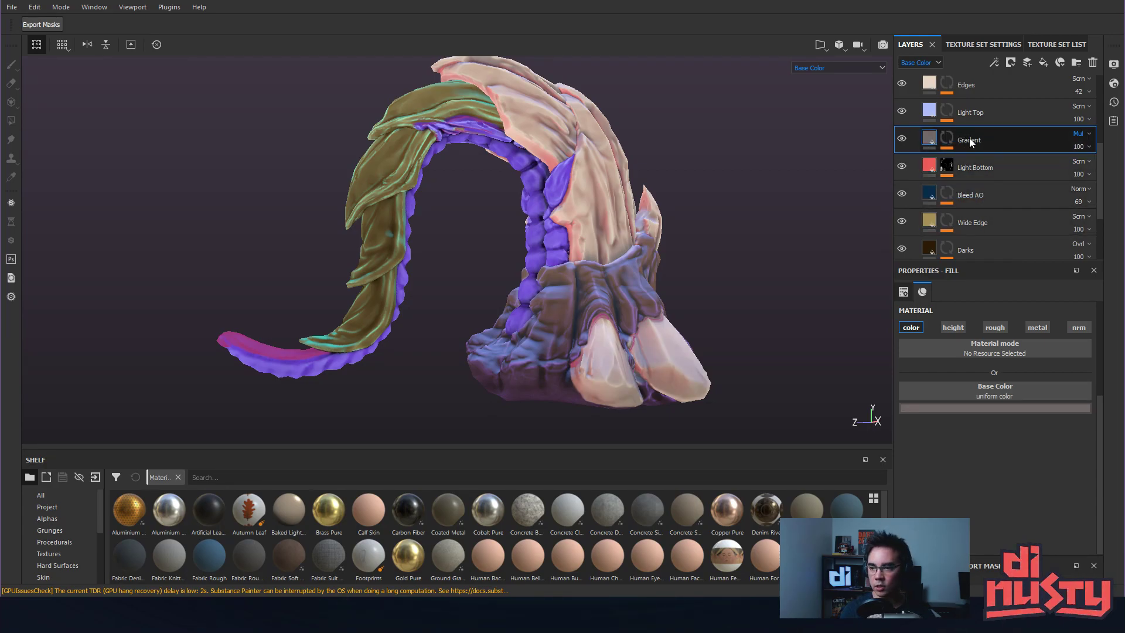
double_click(973, 140)
text(Grad)
key(Return)
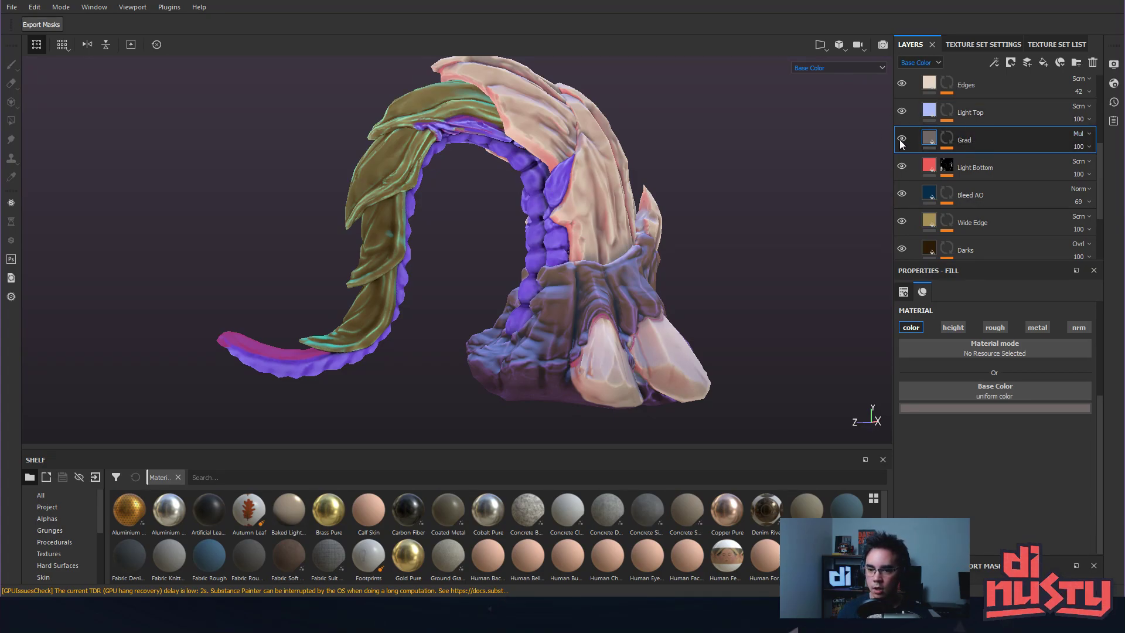
Switch Grad's blending mode to Normal and change its base color to black.
click(1081, 134)
click(1084, 143)
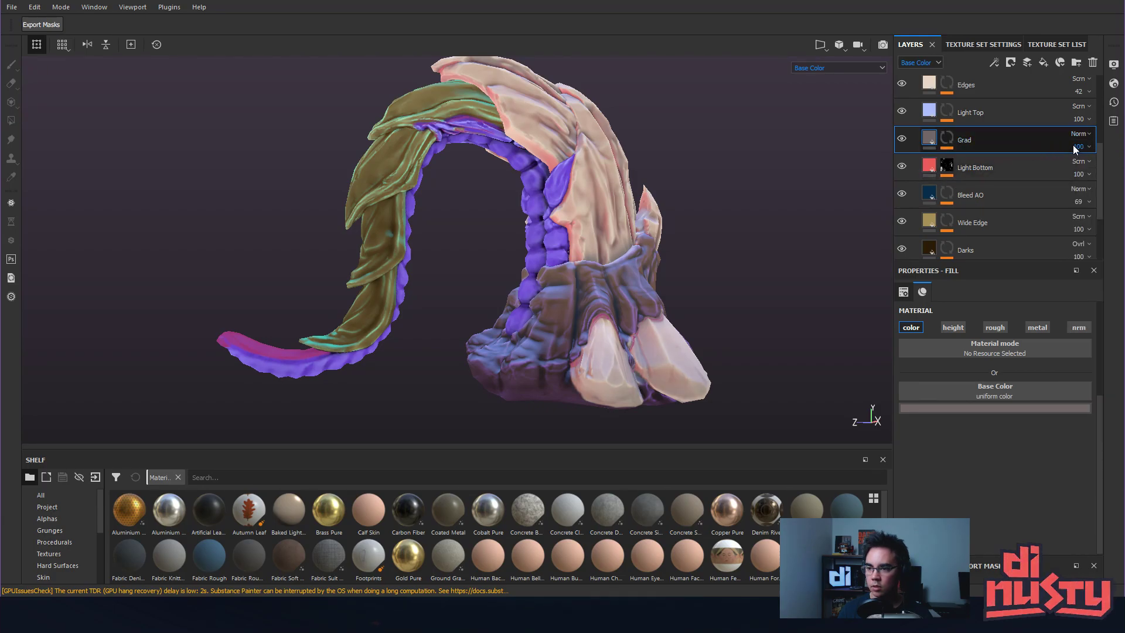
click(965, 408)
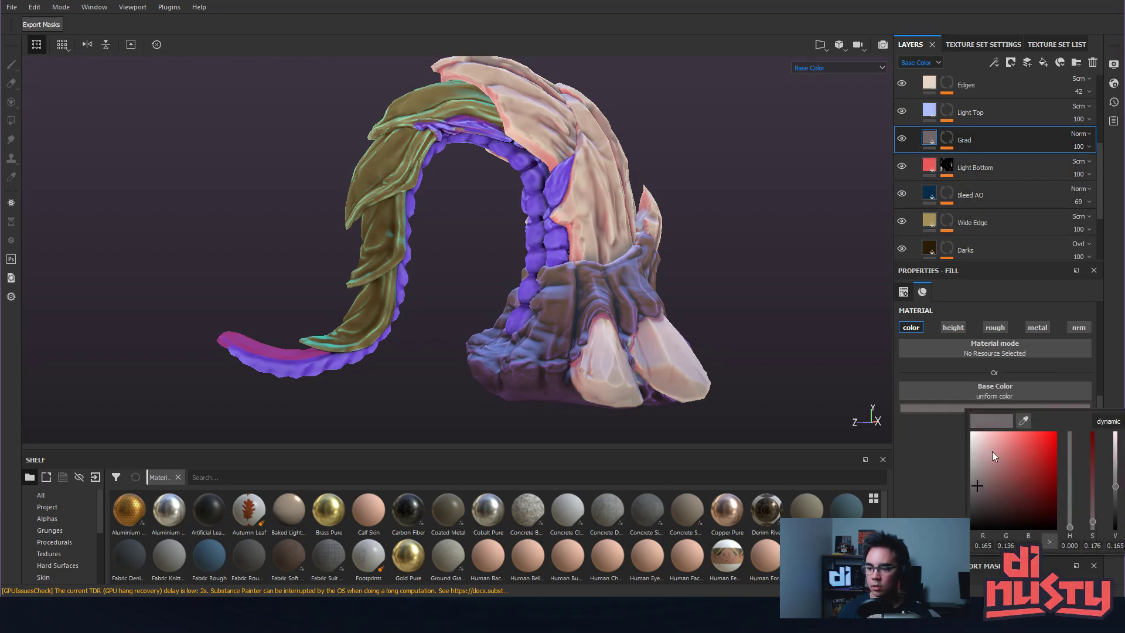
drag(989, 447, 967, 531)
Inspect Grad's mask on the model and raise the balance of its 3D Linear Gradient to 1.
mouse_move(780, 312)
alt+mouse_down()
mouse_move(794, 254)
mouse_move(799, 311)
alt+mouse_up()
click(947, 138)
alt+click(950, 143)
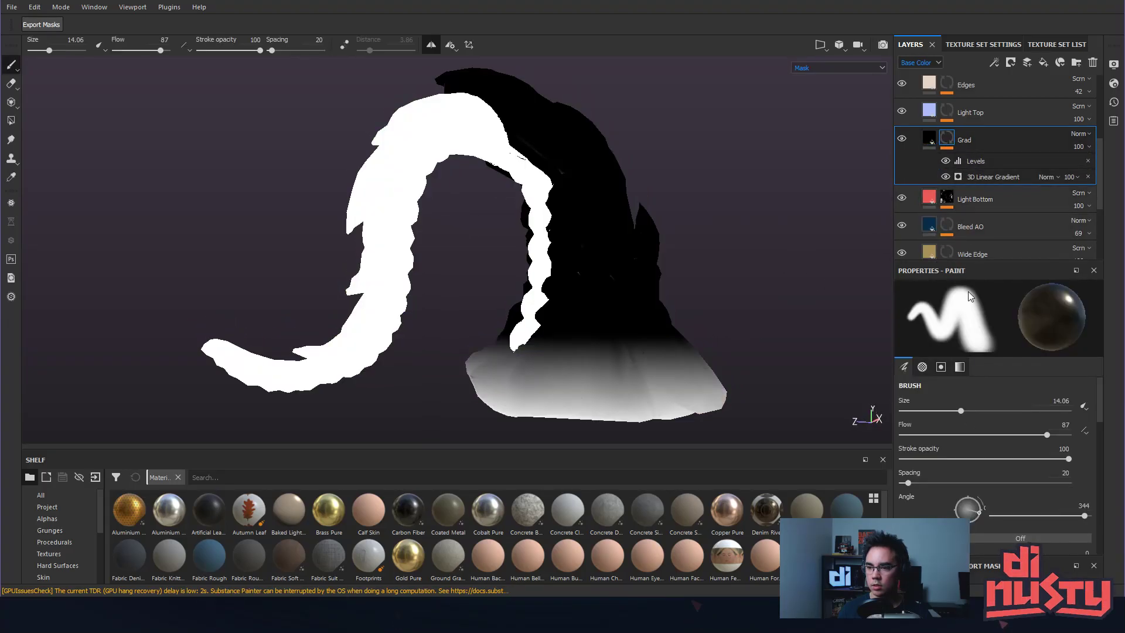
key(m)
click(986, 178)
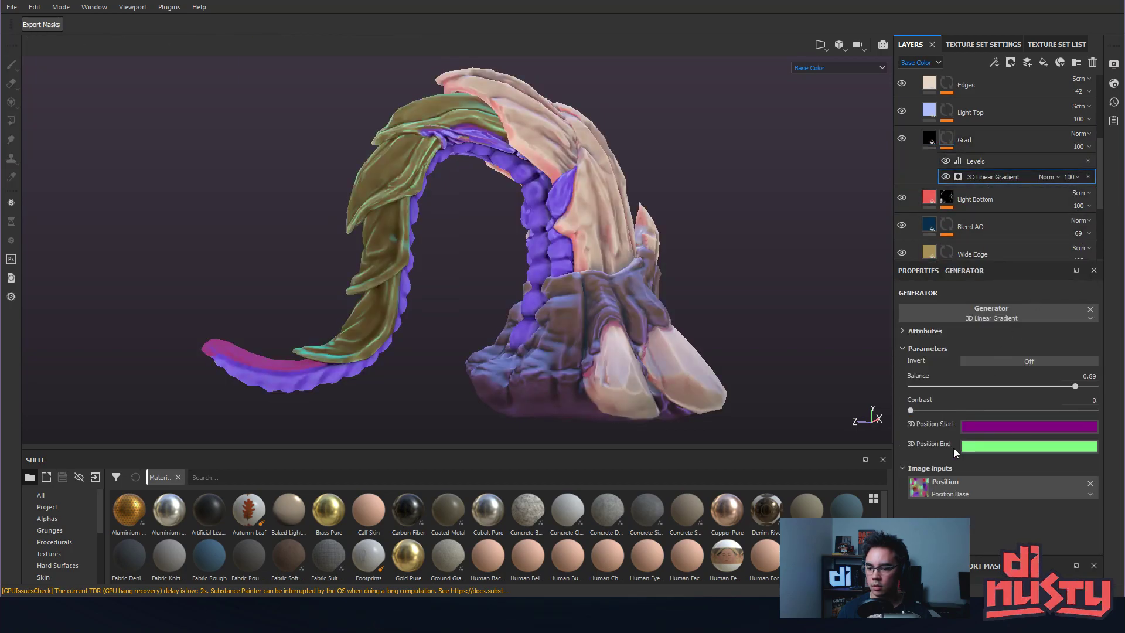
mouse_move(1075, 386)
mouse_down()
mouse_move(860, 377)
mouse_move(1117, 397)
mouse_up()
scroll(990, 181, up, 1)
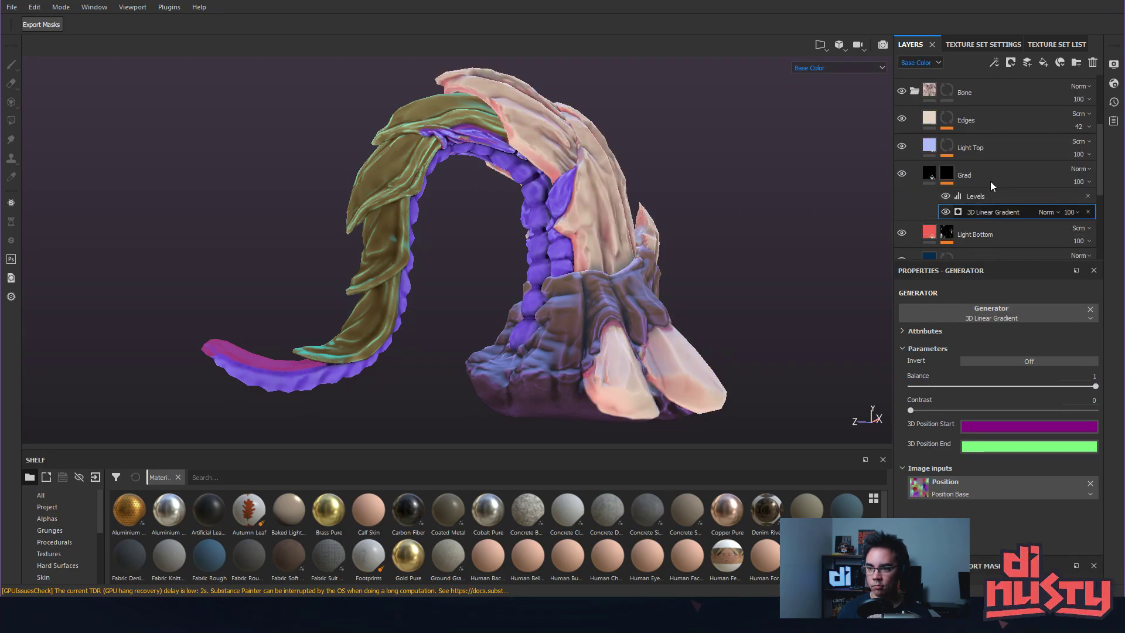
Reorder the Bone layers so Grad sits above both Light Top and Edges.
drag(990, 140, 1054, 212)
click(1000, 139)
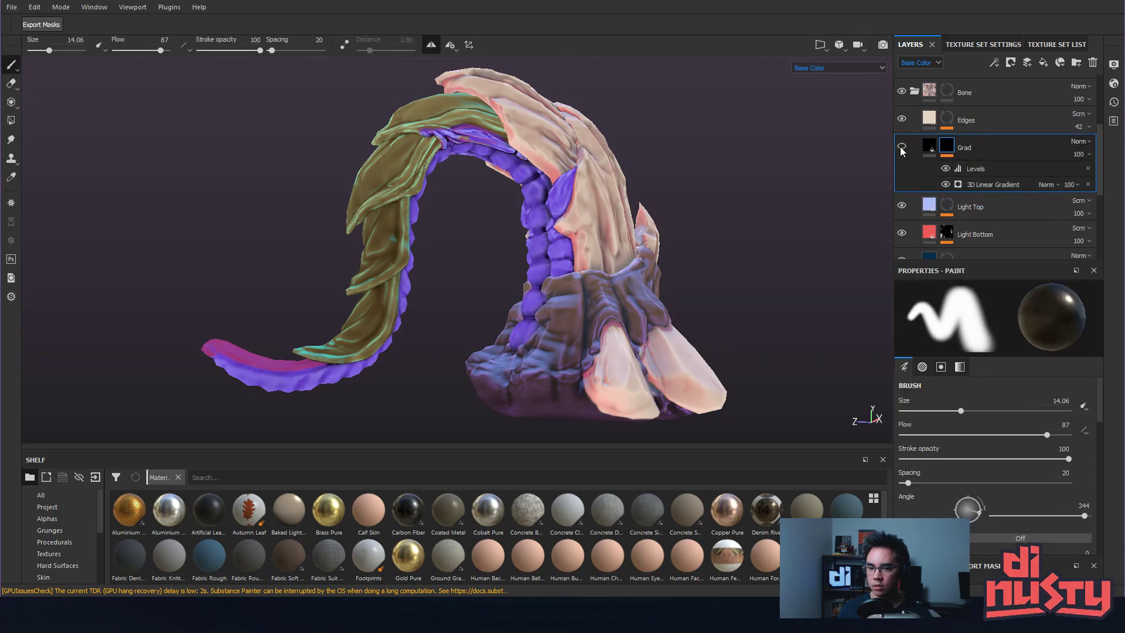
drag(993, 145, 1021, 111)
click(933, 120)
Lower the balance of Grad's 3D Linear Gradient to about 0.75.
click(981, 154)
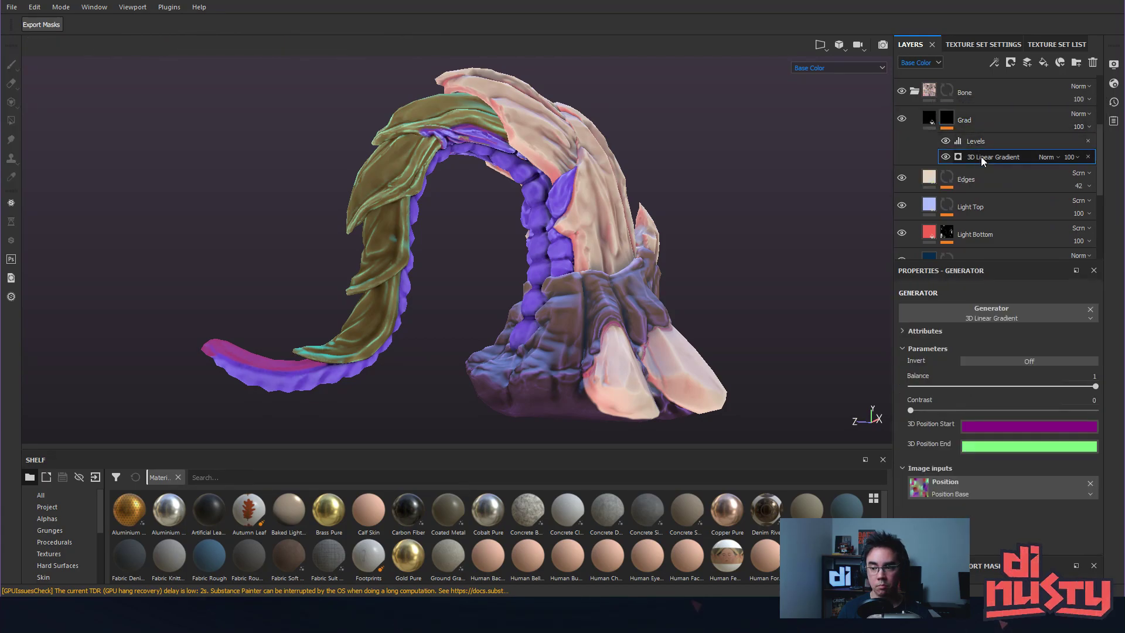
mouse_move(1096, 386)
mouse_down()
mouse_move(1046, 392)
mouse_move(1075, 397)
mouse_up()
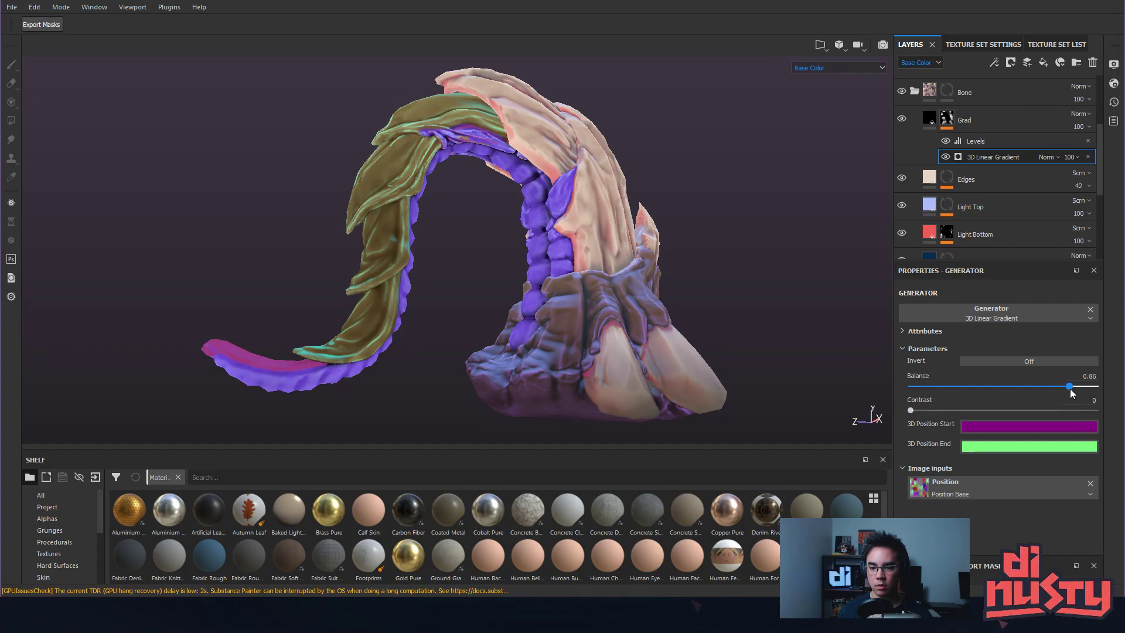
drag(1075, 386, 1058, 387)
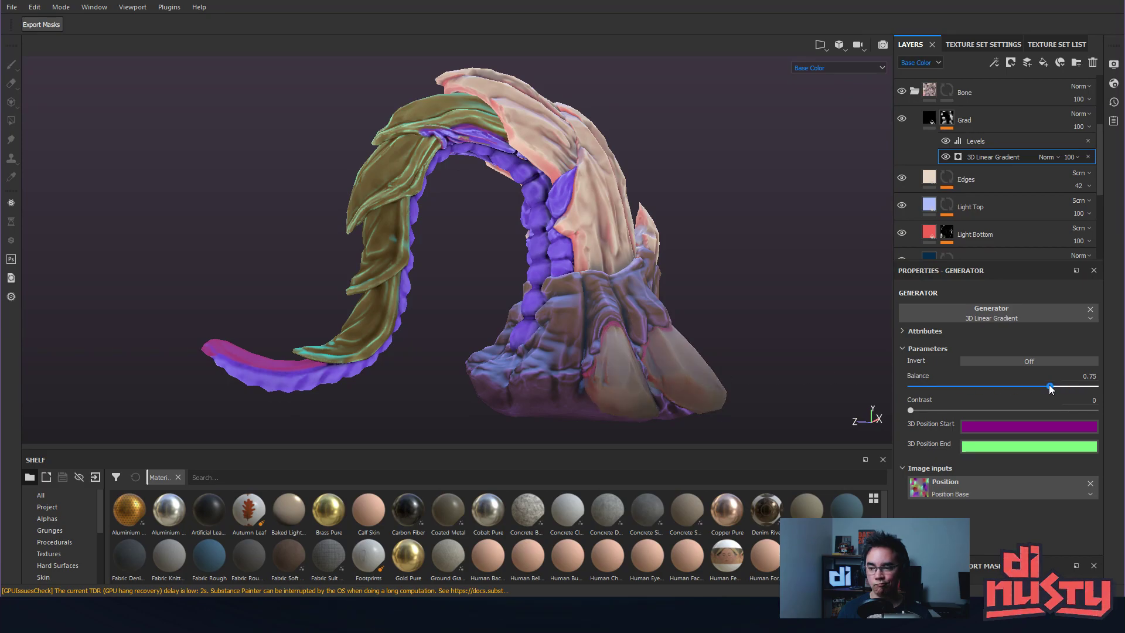
Adjust the Levels on Grad's mask to a 0.047 black point, 4.17 midtone and 0.584 white point.
click(984, 141)
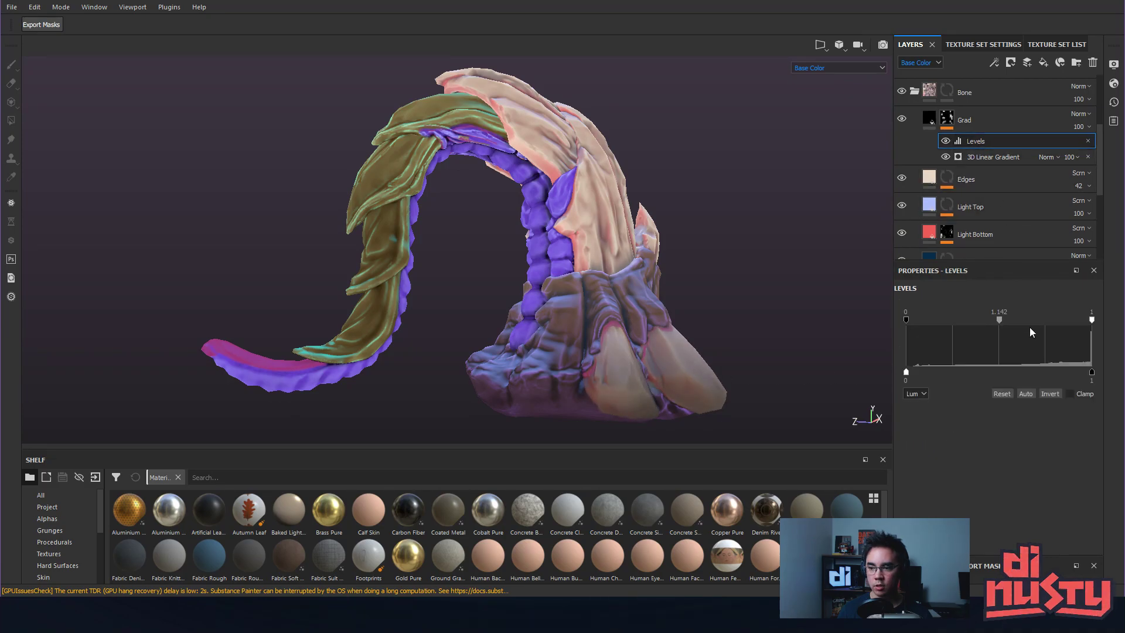
mouse_move(1001, 318)
mouse_down()
mouse_move(1018, 323)
mouse_move(996, 322)
mouse_move(1014, 332)
mouse_up()
mouse_move(906, 320)
mouse_down()
mouse_move(956, 321)
mouse_move(914, 320)
mouse_up()
drag(1090, 320, 1014, 322)
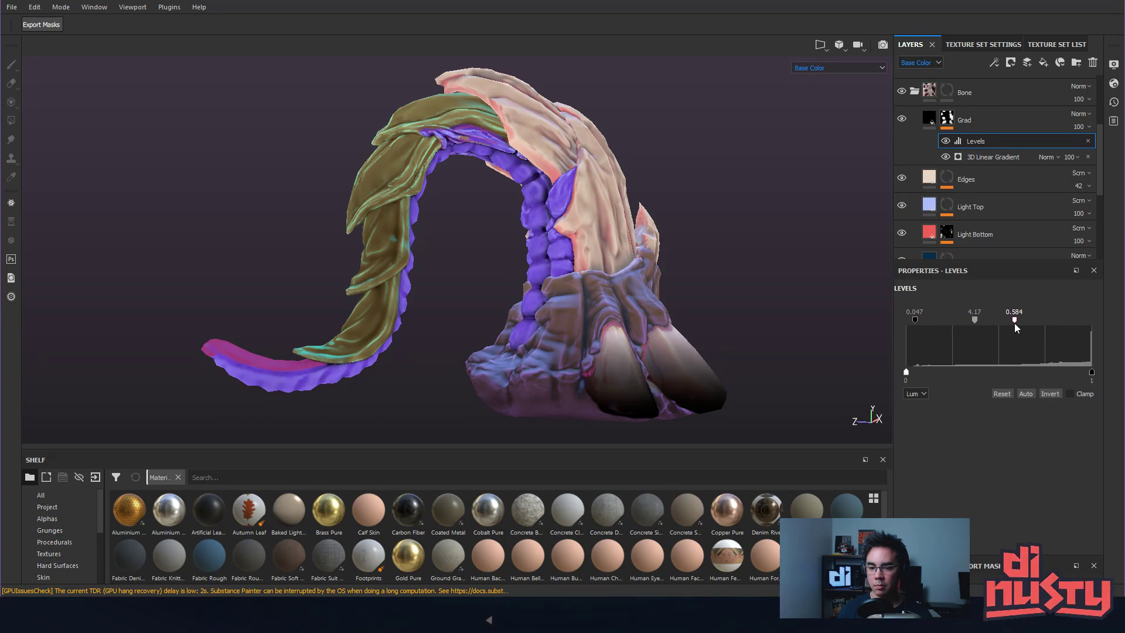
Set Grad's base color to the dark purple sampled around the base of the bone spikes.
click(930, 119)
click(935, 405)
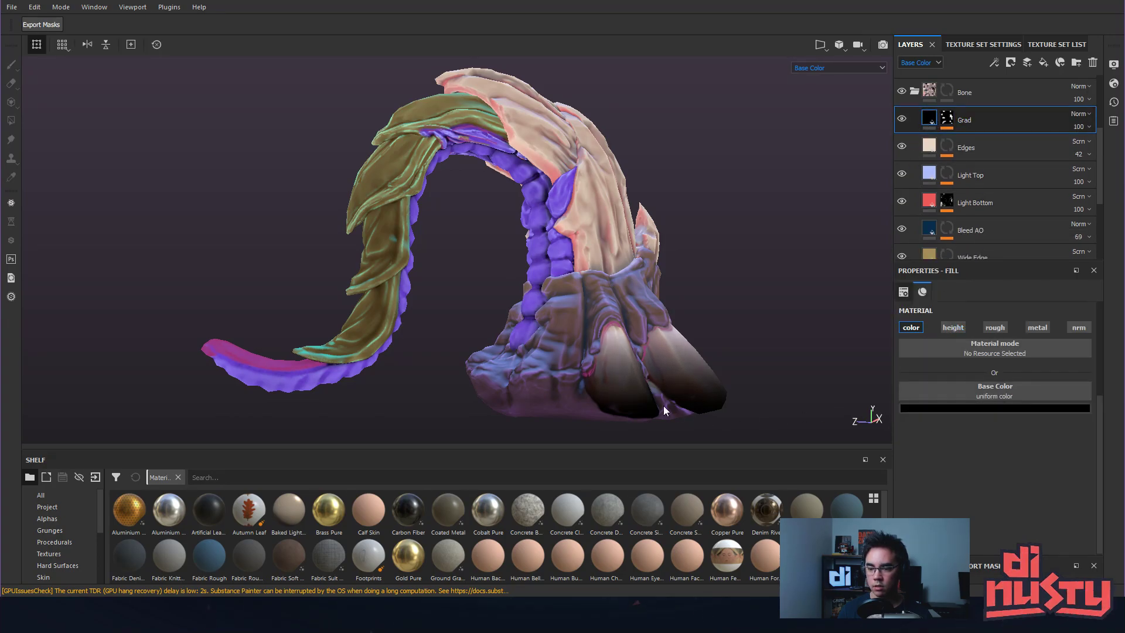
click(994, 416)
click(591, 399)
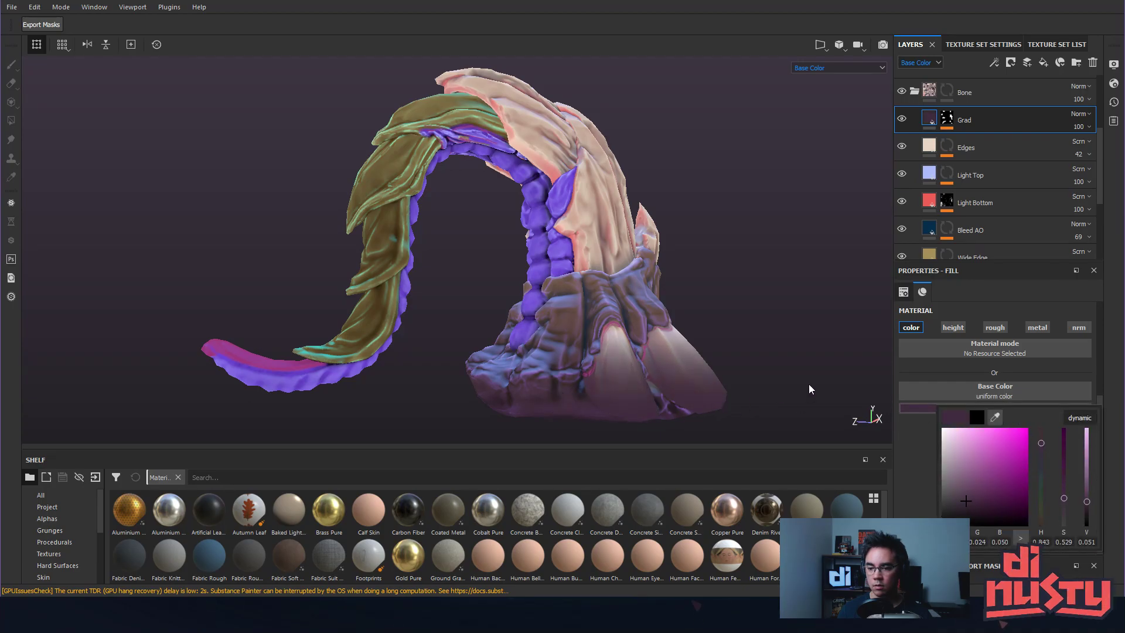
click(953, 365)
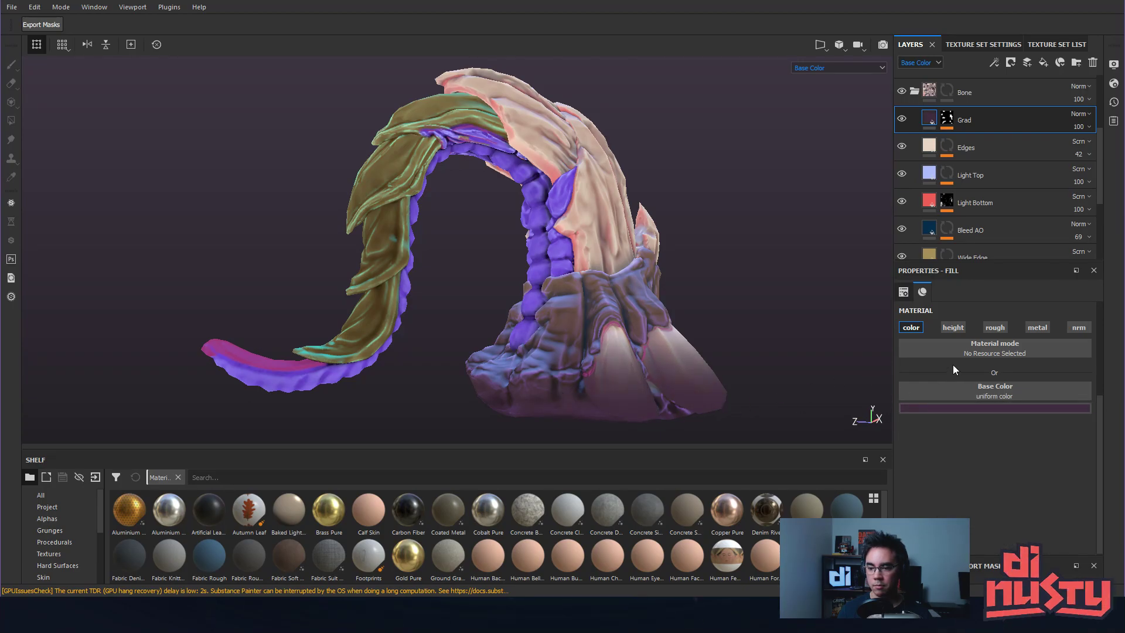
Move the Edges layer above Grad in the Bone folder.
click(1003, 145)
click(1033, 123)
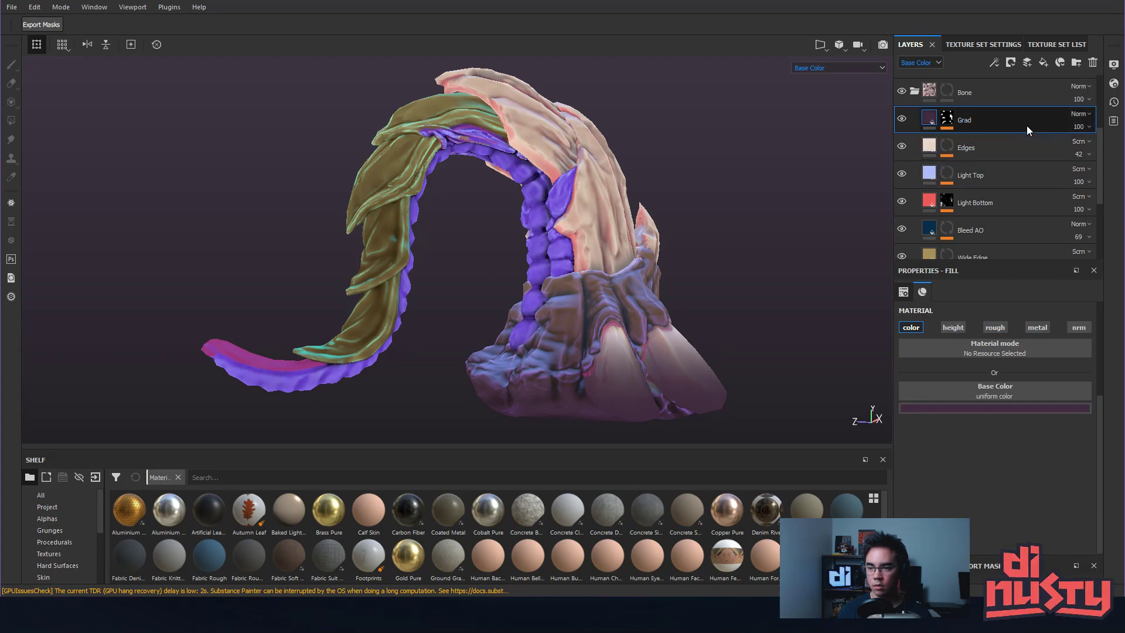
drag(1122, 153, 1124, 160)
alt+drag(843, 276, 586, 260)
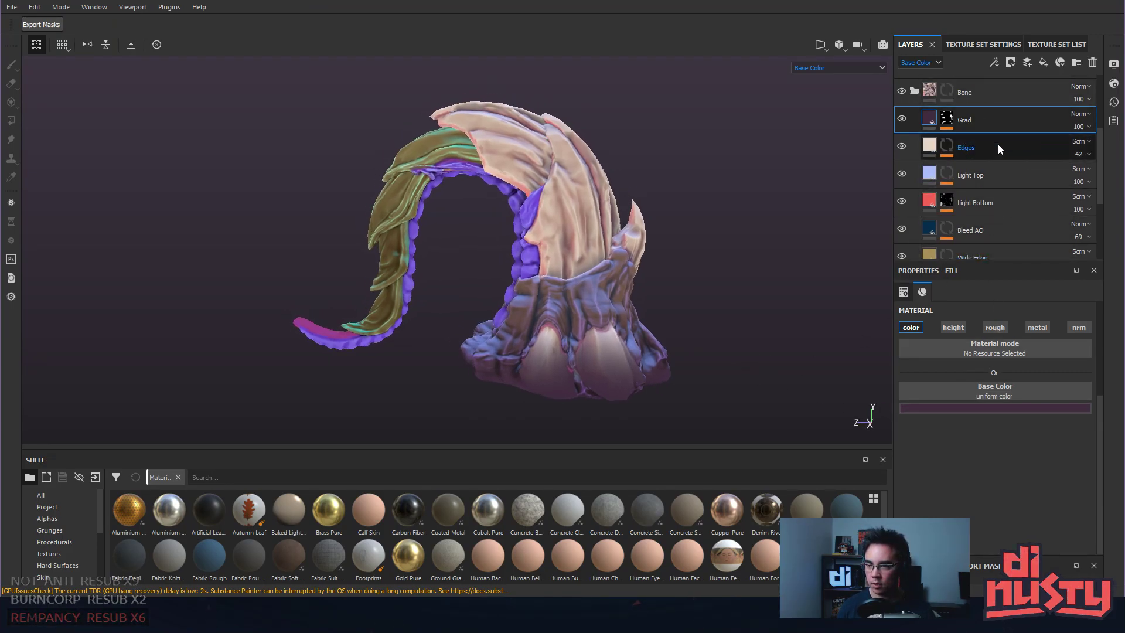
click(1019, 146)
drag(1020, 150, 1040, 112)
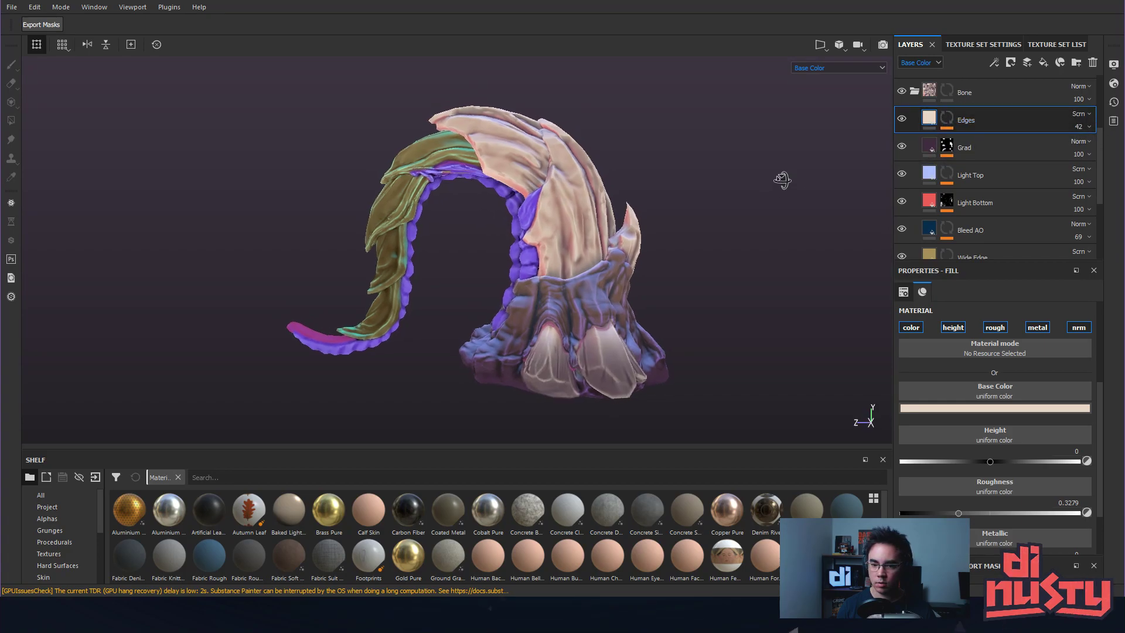
mouse_move(1095, 153)
mouse_down()
mouse_move(1082, 154)
mouse_move(1119, 154)
mouse_move(1091, 156)
mouse_up()
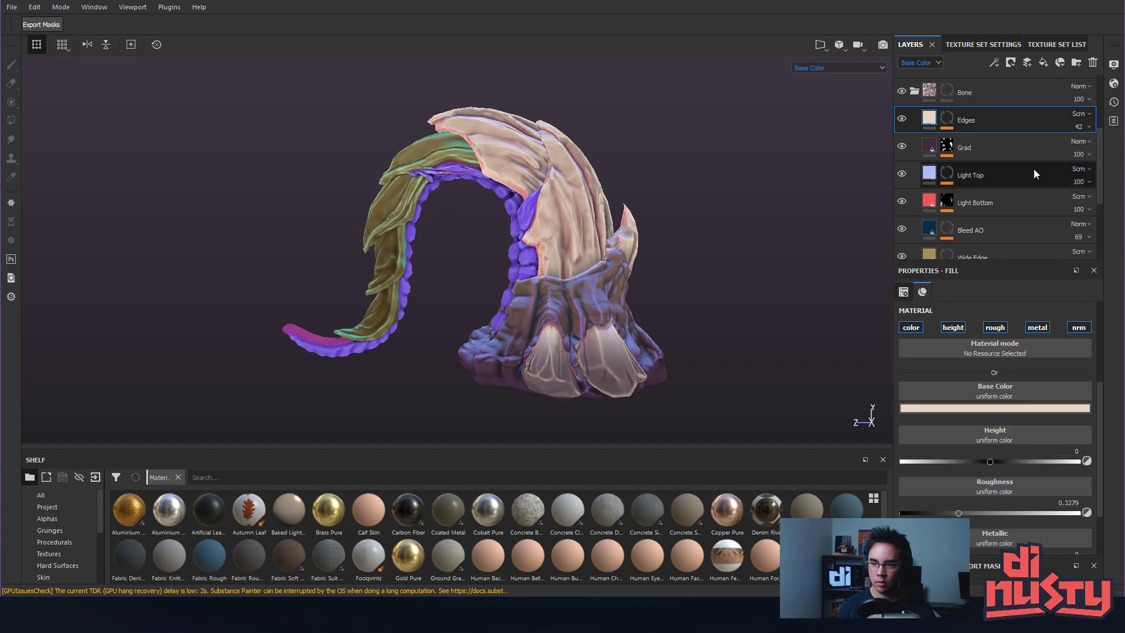
Open the Blur filter settings on the Edges layer's mask and examine the edge highlights on the lower bone spikes.
mouse_move(840, 188)
alt+mouse_down()
mouse_move(827, 171)
mouse_move(850, 176)
alt+mouse_up()
click(947, 118)
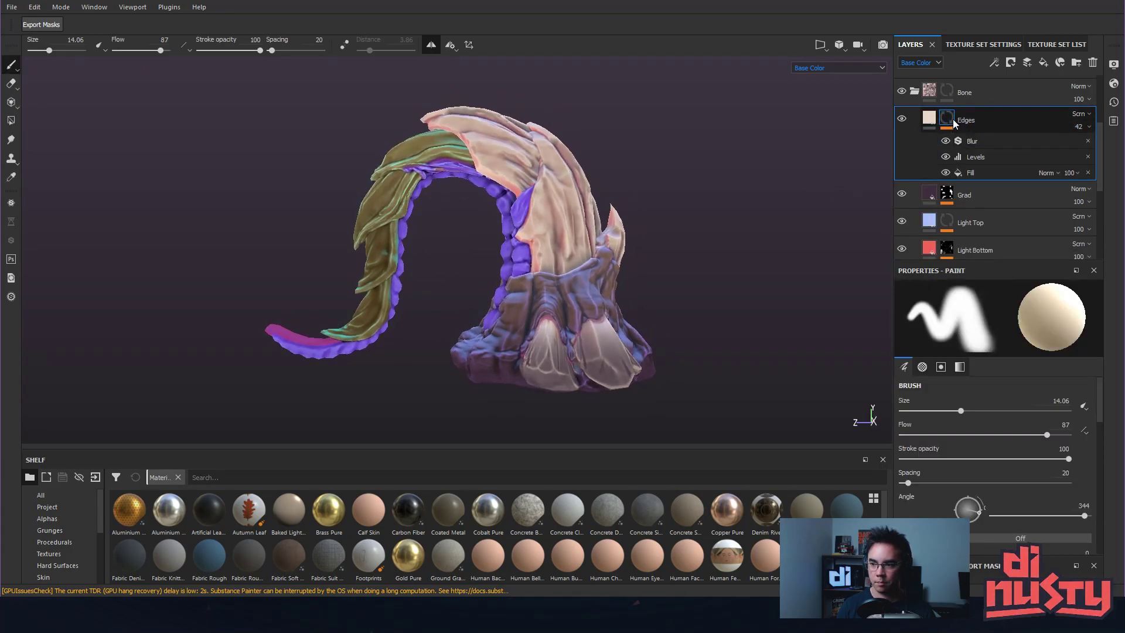
click(1013, 142)
alt+drag(769, 181, 820, 157)
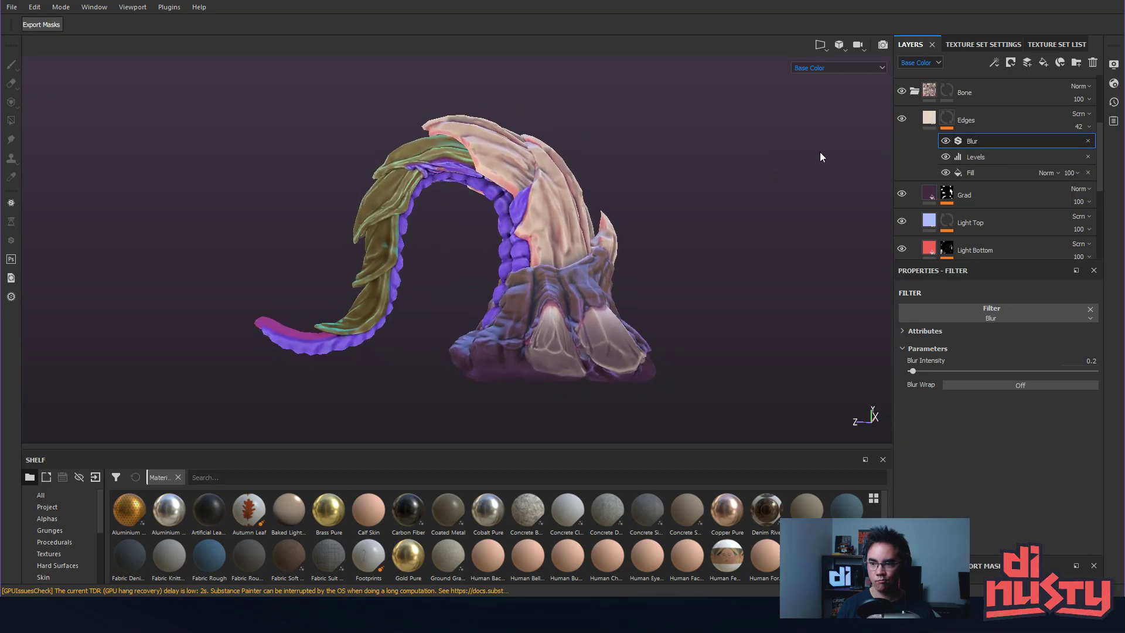
Add a generator effect to the Edges layer's mask.
click(997, 123)
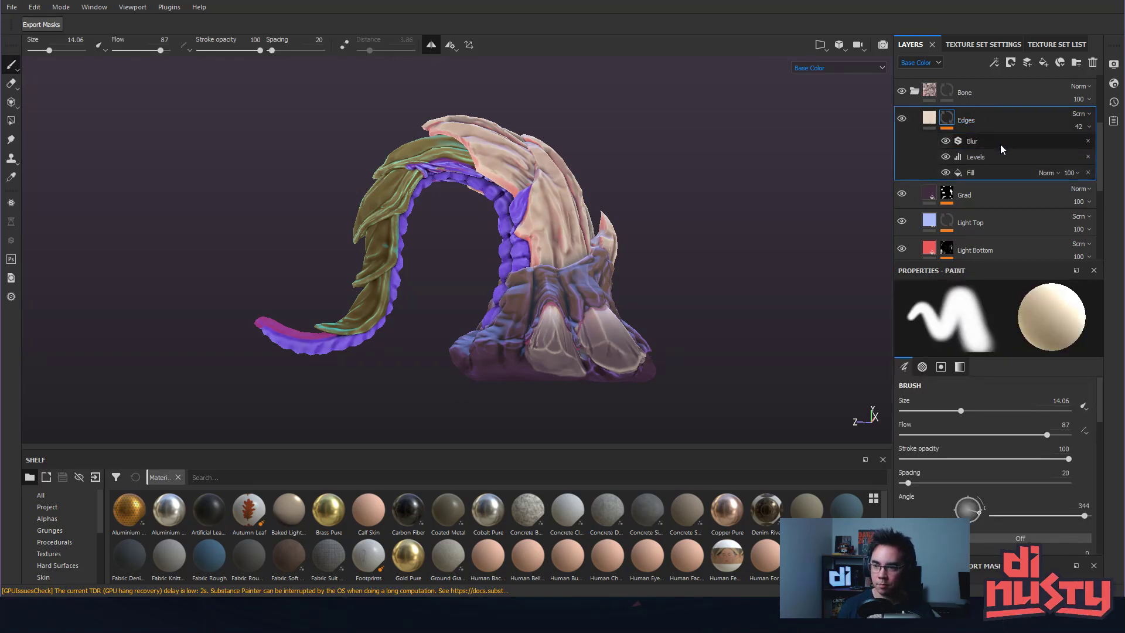
right_click(1007, 142)
click(1000, 119)
right_click(1000, 120)
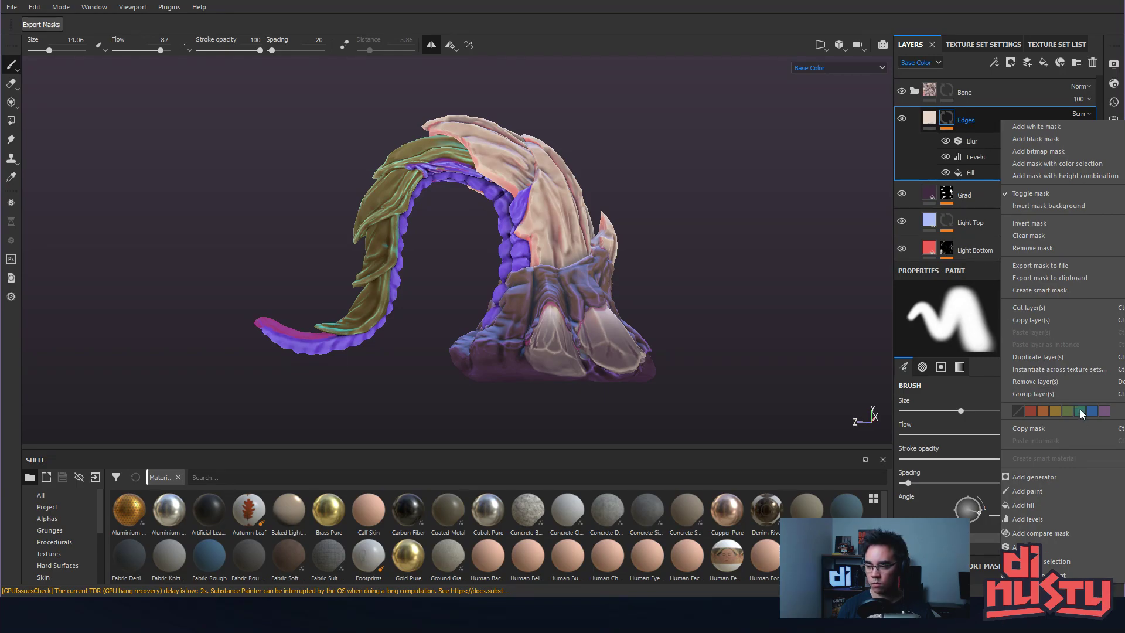
click(1058, 477)
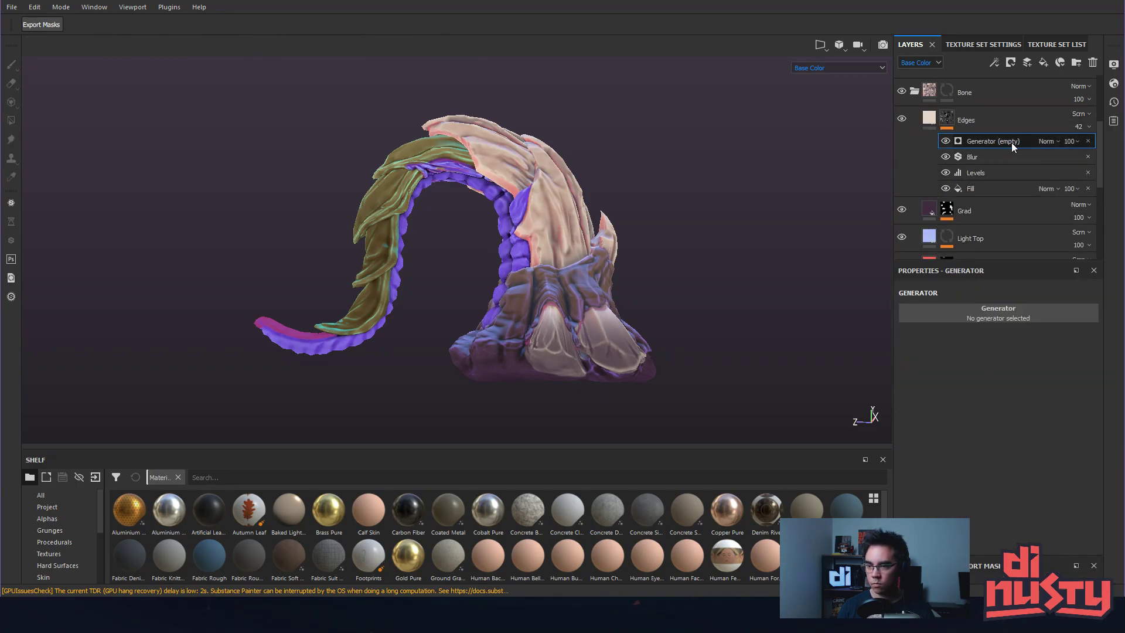
Assign the 3D Linear Gradient generator to the new effect on the Edges mask, finding it with "grad".
click(1036, 311)
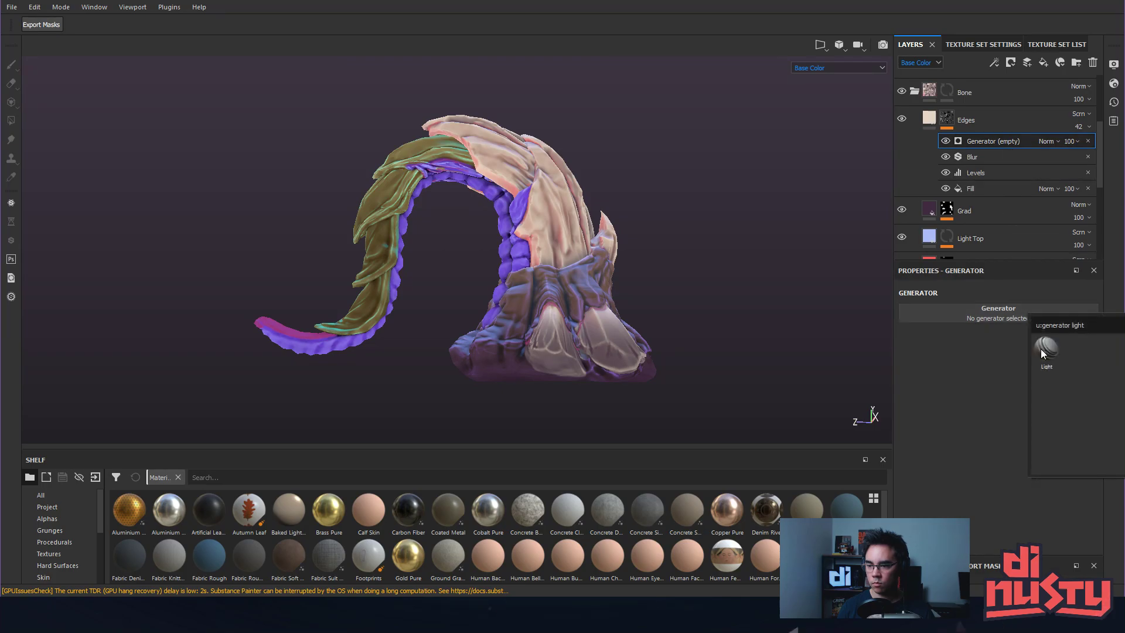
key(BackSpace)
key(BackSpace)
key(BackSpace)
key(BackSpace)
text(grad)
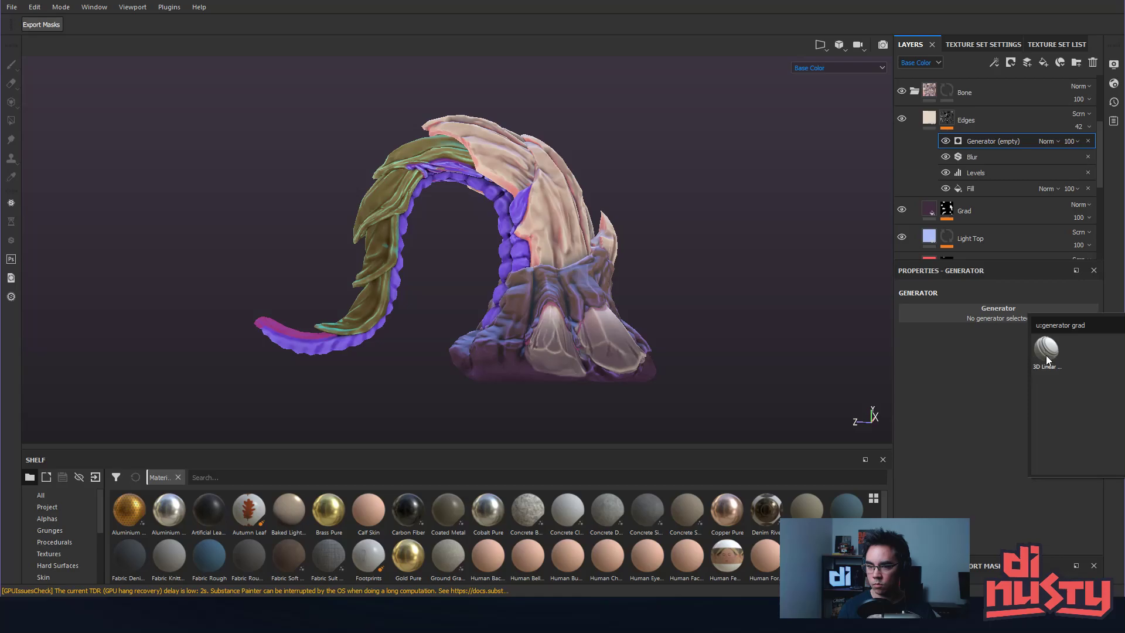
click(1044, 354)
Display the Edges mask alone and try Overlay and Screen blending on its 3D Linear Gradient.
alt+drag(727, 225, 708, 240)
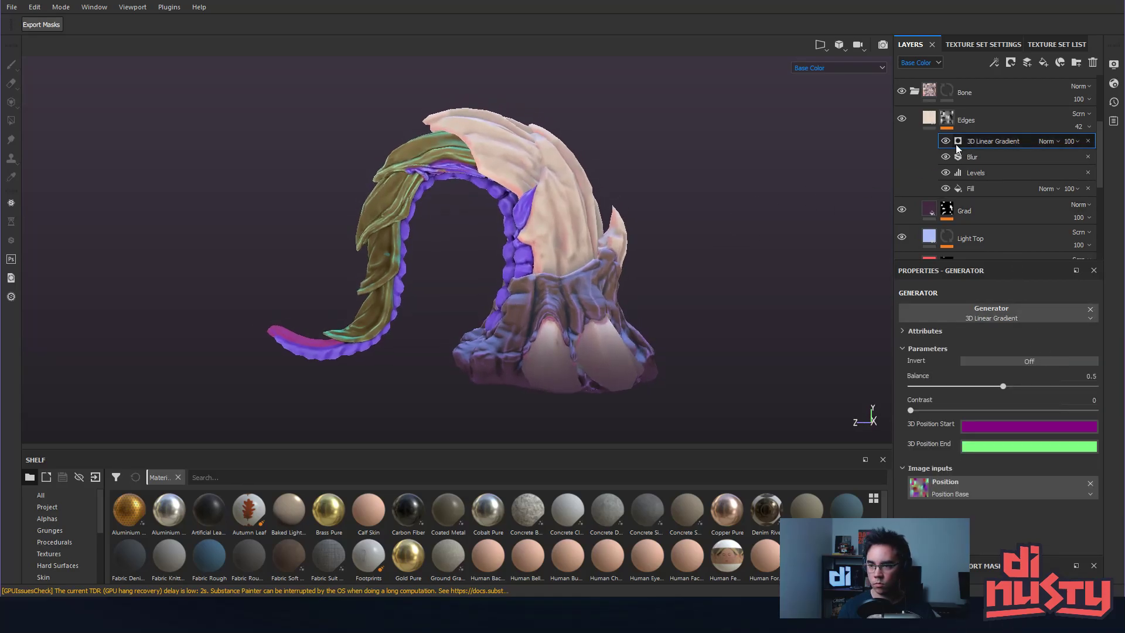
alt+click(947, 119)
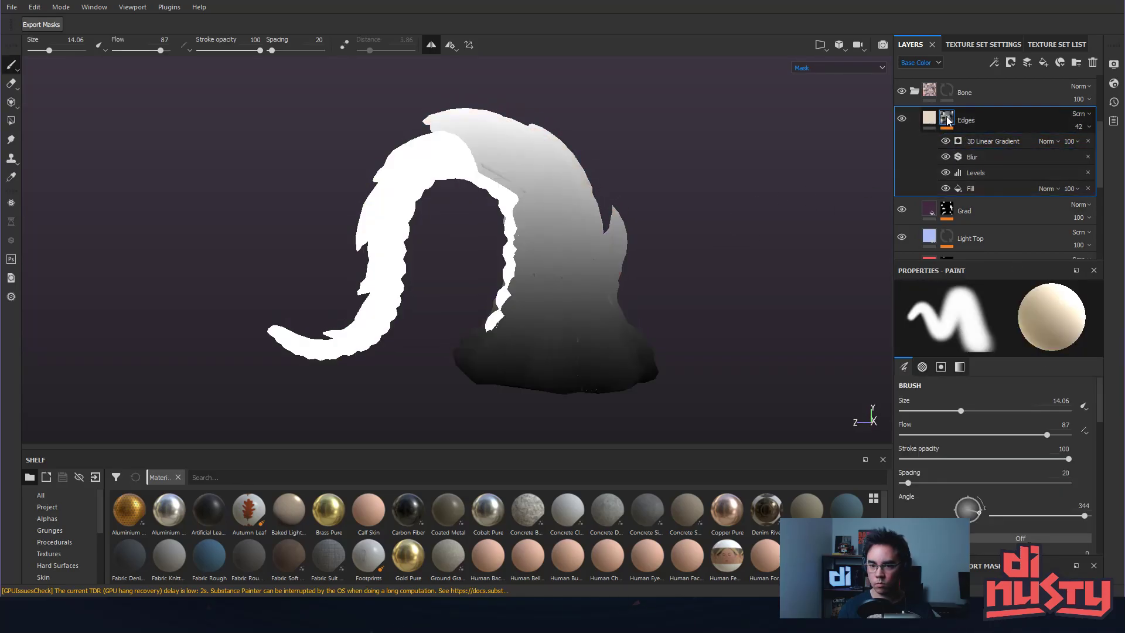
click(1011, 141)
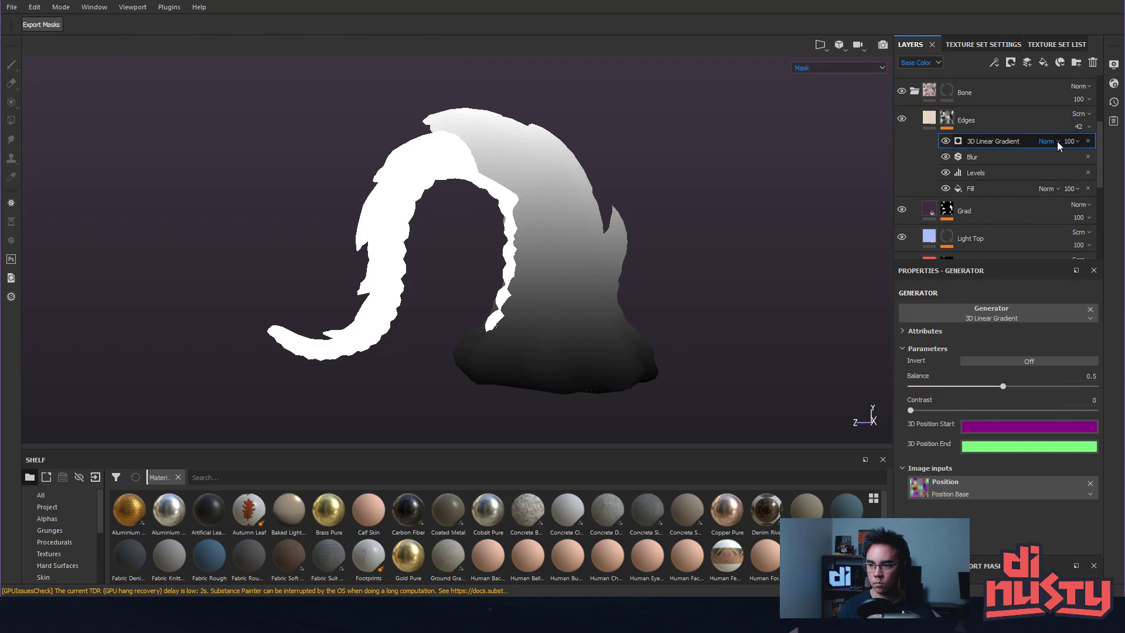
click(1057, 142)
click(1074, 315)
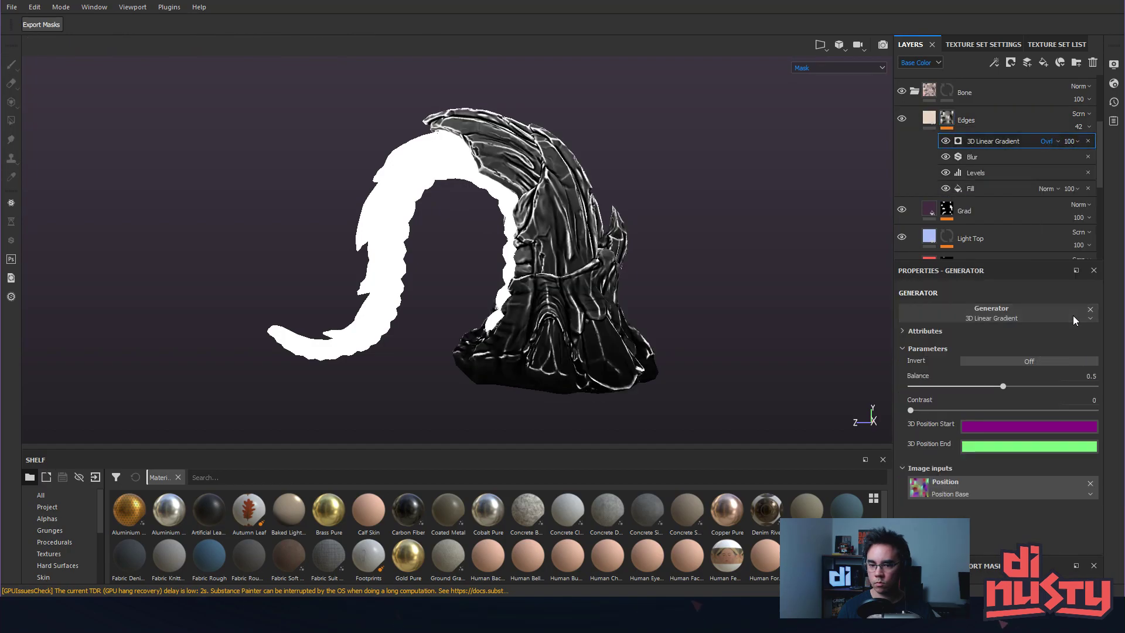
scroll(1054, 141, down, 2)
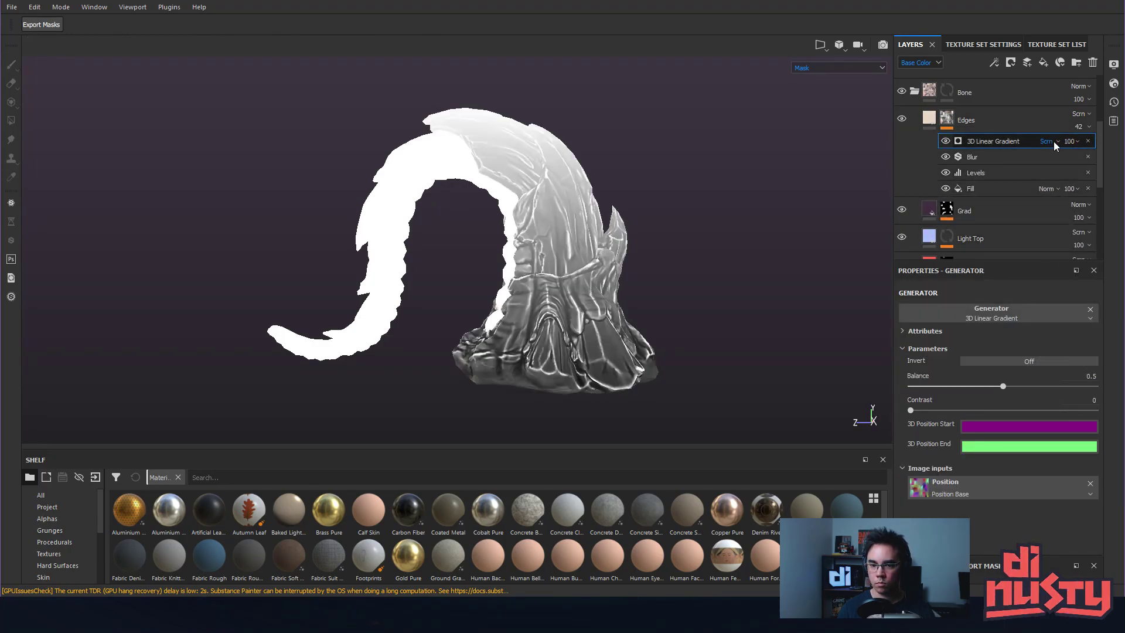
scroll(1053, 142, up, 1)
scroll(1054, 142, down, 1)
Hide the 3D Linear Gradient for comparison and try Multiply and Normal blending on it.
click(946, 142)
click(946, 142)
click(1050, 142)
click(1050, 182)
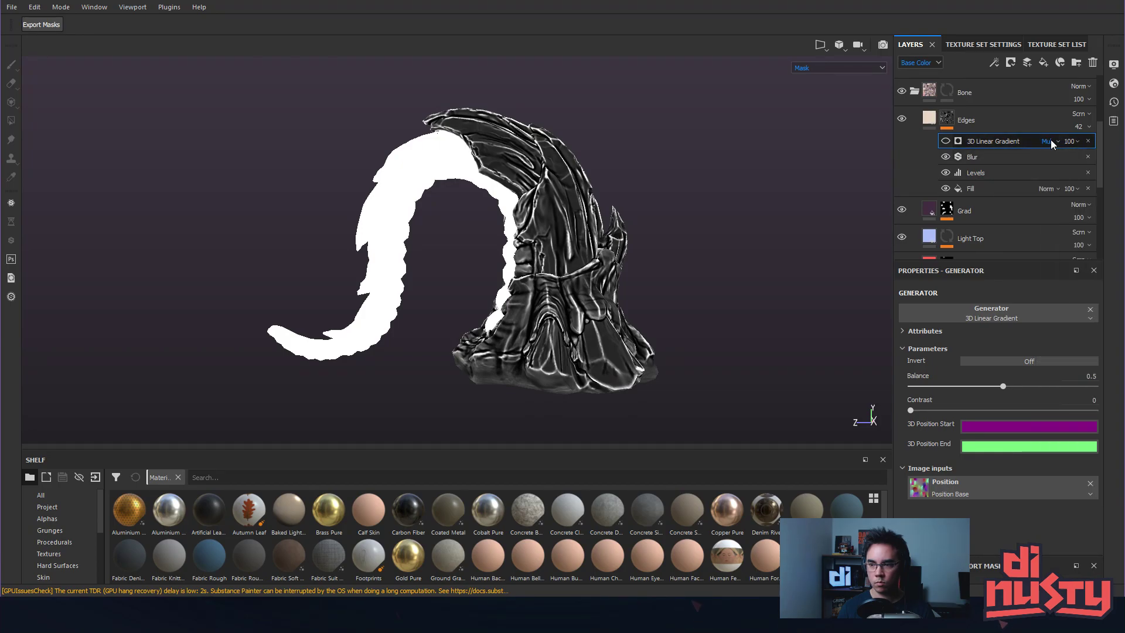
click(1054, 139)
click(1051, 149)
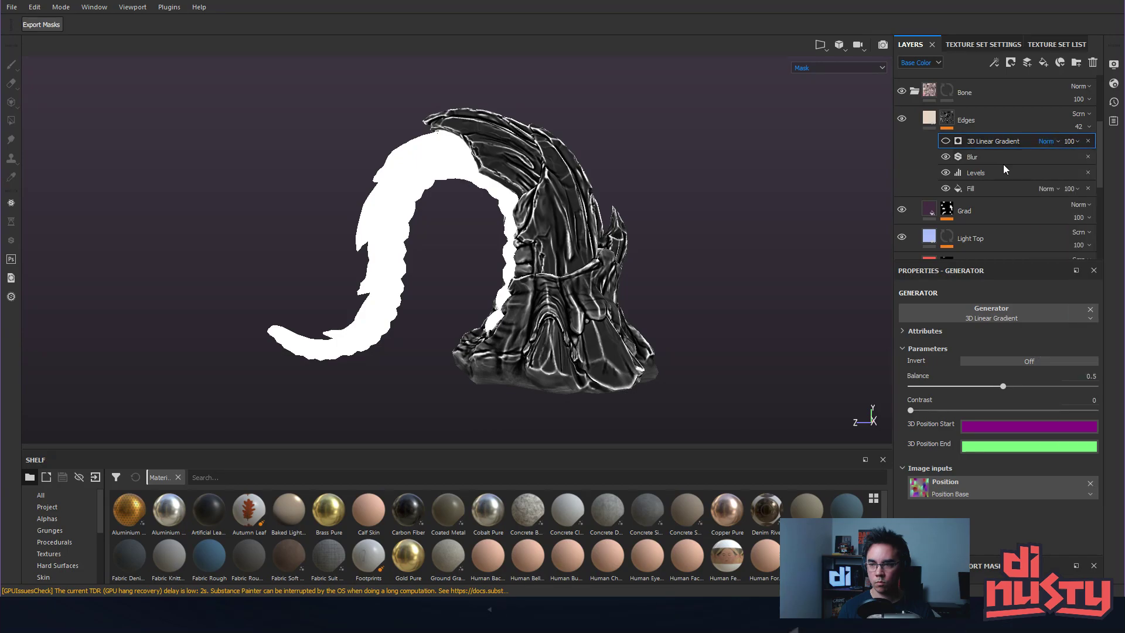
Show the 3D Linear Gradient on the Edges mask again and set its blend mode to Multiply.
click(946, 142)
click(1046, 141)
click(1048, 160)
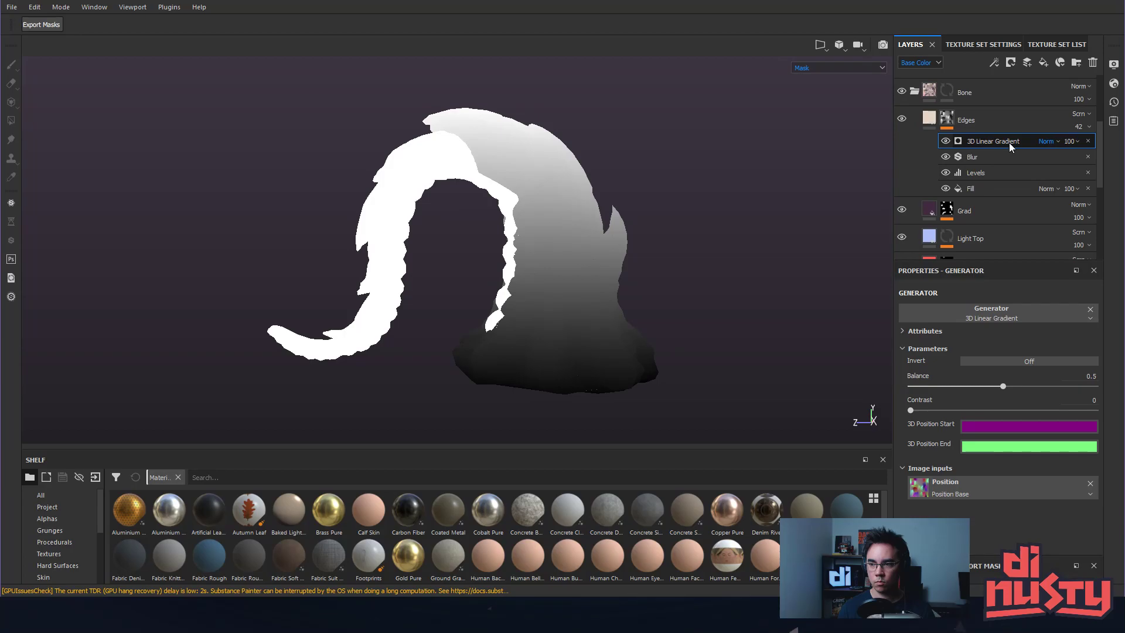
key(Down)
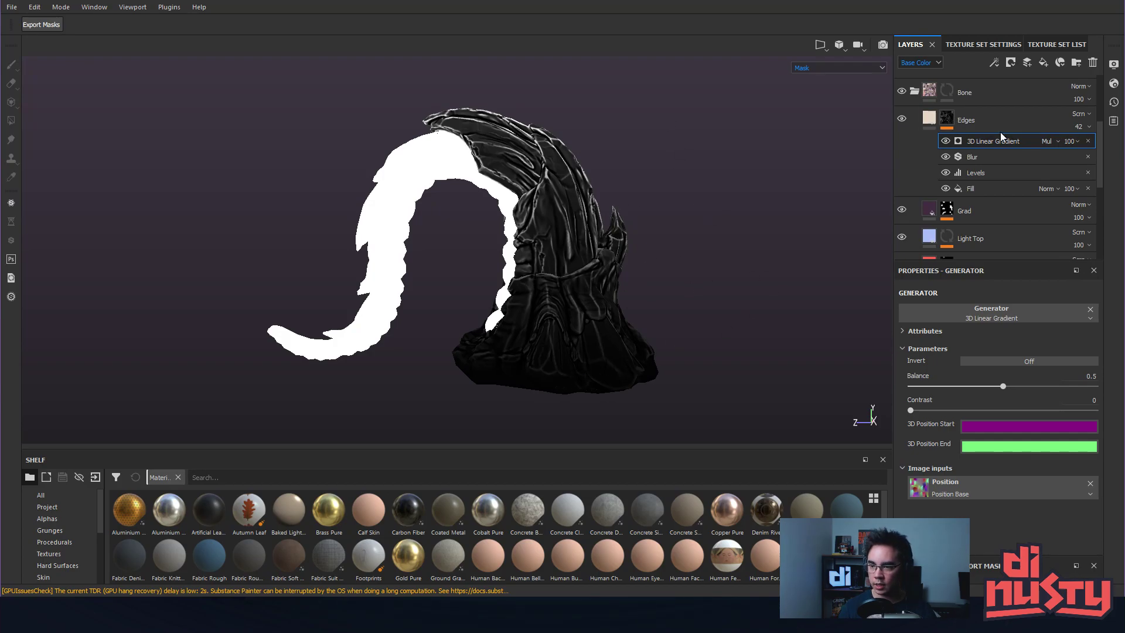
Return to the Base Color display and set the Grad mask's Levels input to about 0.069, 2.176 and 0.391.
click(929, 117)
alt+drag(739, 271, 652, 352)
alt+drag(585, 361, 730, 326)
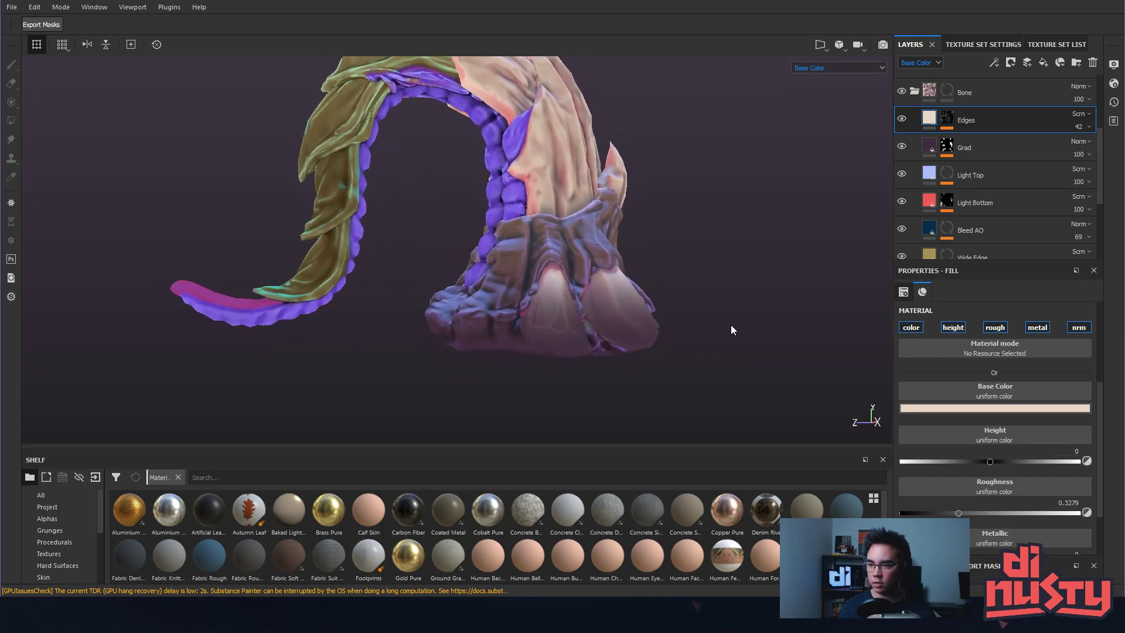
click(929, 147)
click(946, 147)
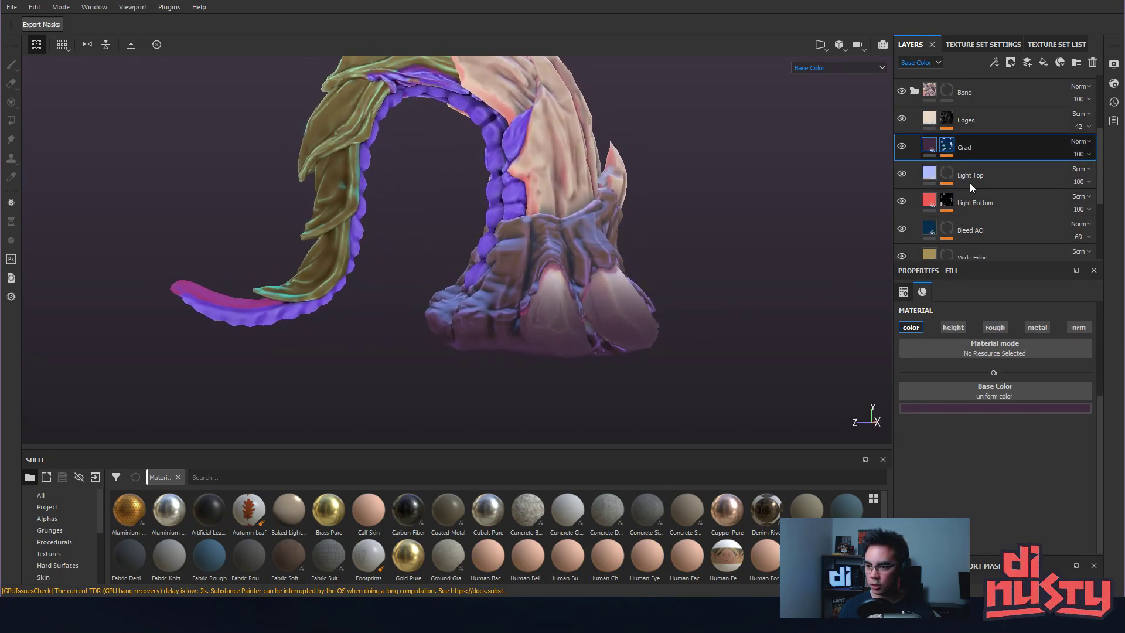
click(980, 168)
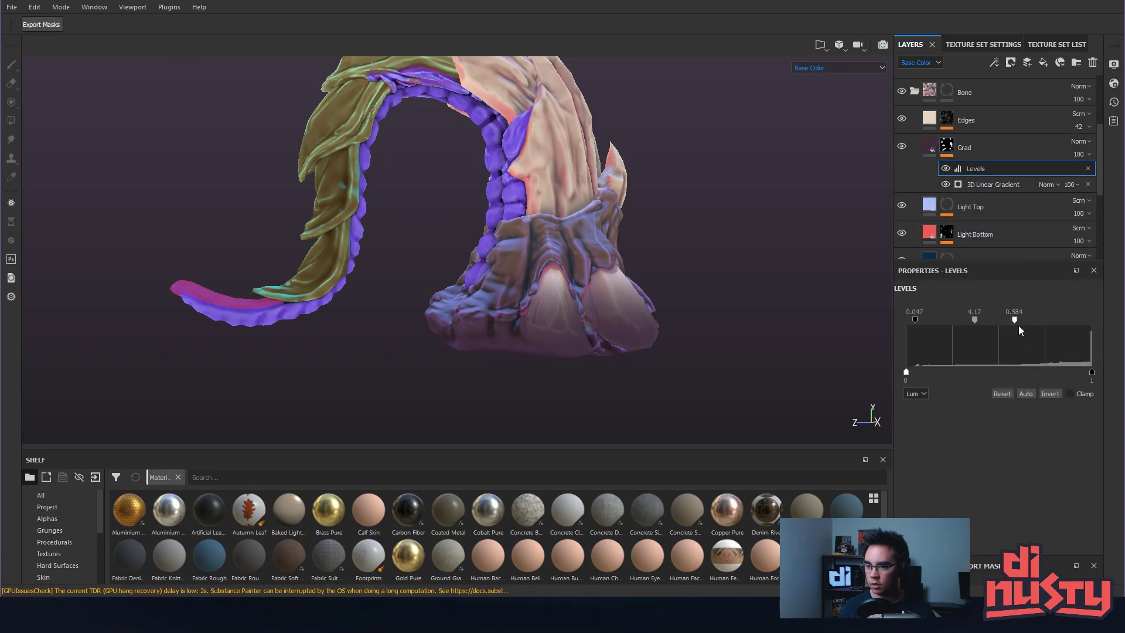
drag(1006, 322, 966, 323)
alt+drag(727, 302, 650, 351)
mouse_move(1009, 319)
mouse_down()
mouse_move(918, 321)
mouse_move(989, 320)
mouse_move(952, 321)
mouse_up()
Select the Bone folder's mask and paint it with black on the underside of the base.
alt+drag(817, 302, 609, 147)
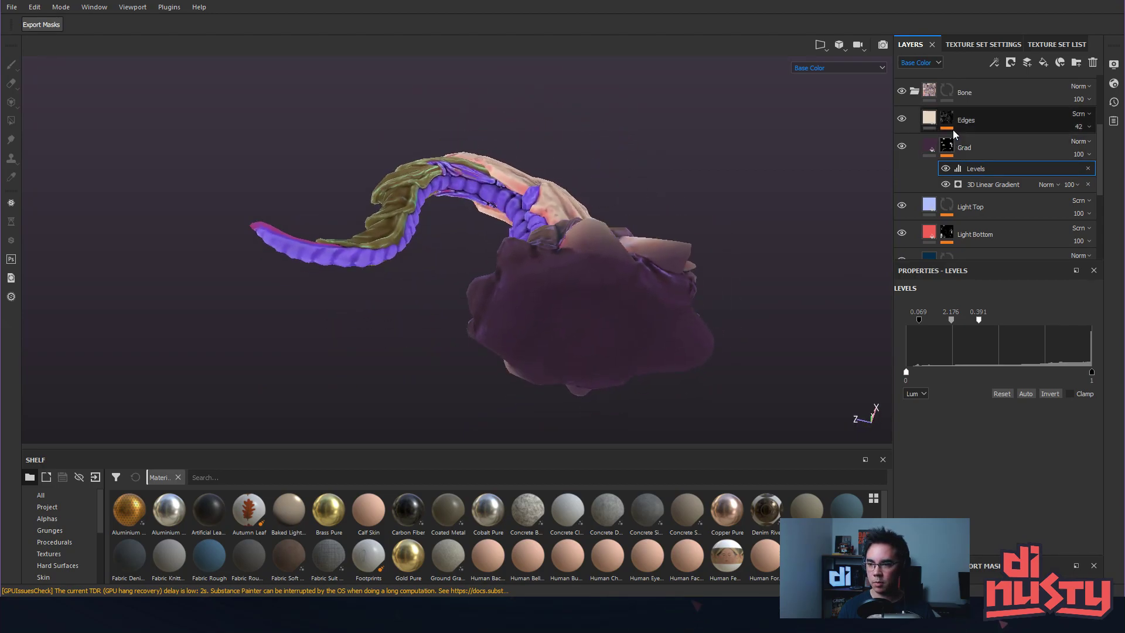
click(961, 211)
scroll(1006, 206, down, 1)
scroll(1004, 206, up, 2)
click(945, 93)
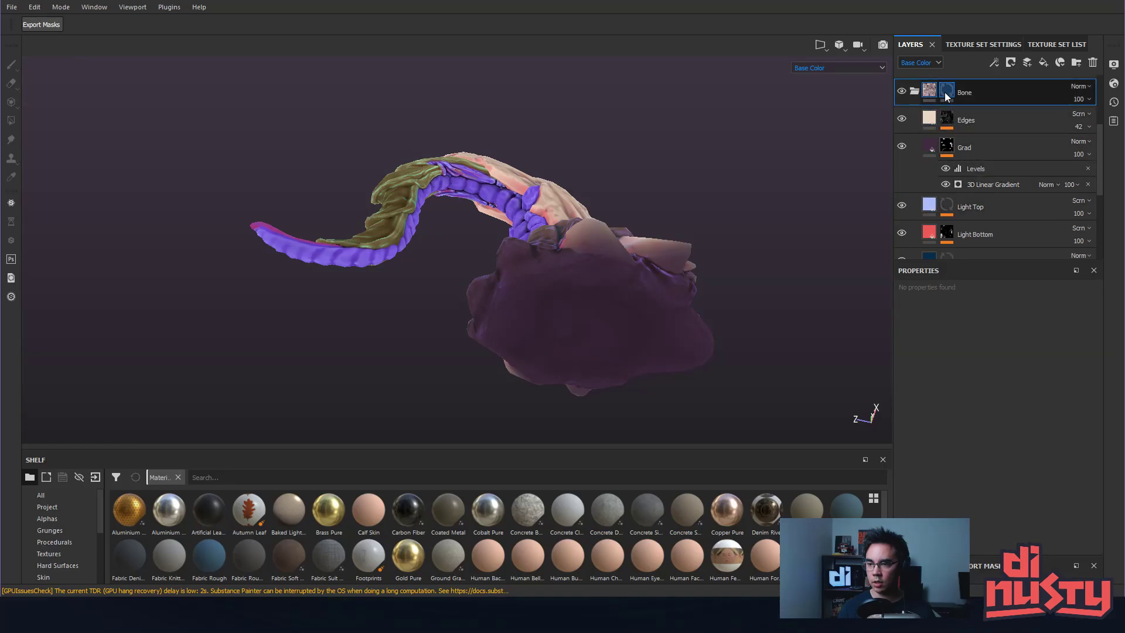
click(947, 91)
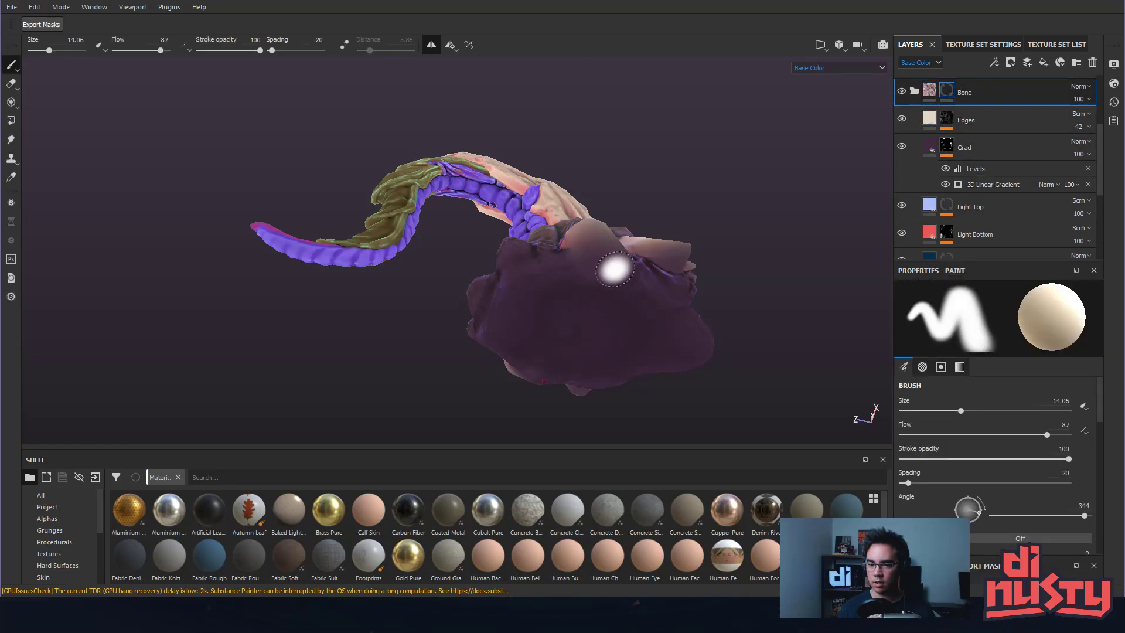
alt+right_drag(569, 267, 795, 296)
alt+drag(794, 297, 686, 292)
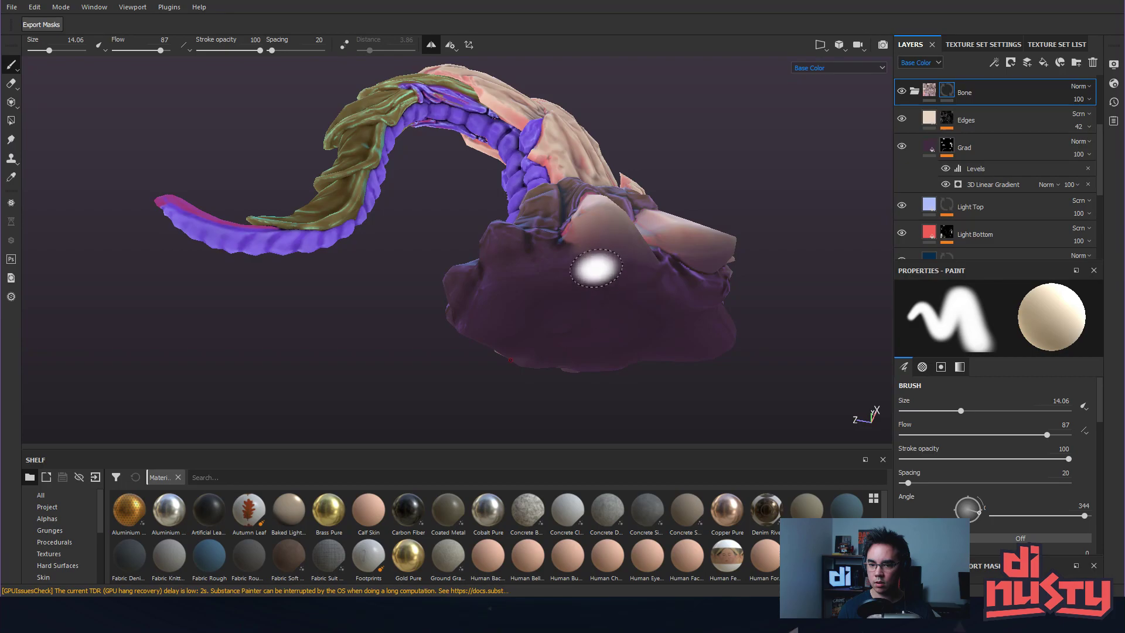
mouse_move(619, 259)
alt+mouse_down()
mouse_move(759, 319)
mouse_move(640, 252)
alt+mouse_up()
mouse_move(592, 294)
alt+mouse_down()
mouse_move(696, 321)
mouse_move(555, 316)
mouse_move(638, 326)
alt+mouse_up()
key(x)
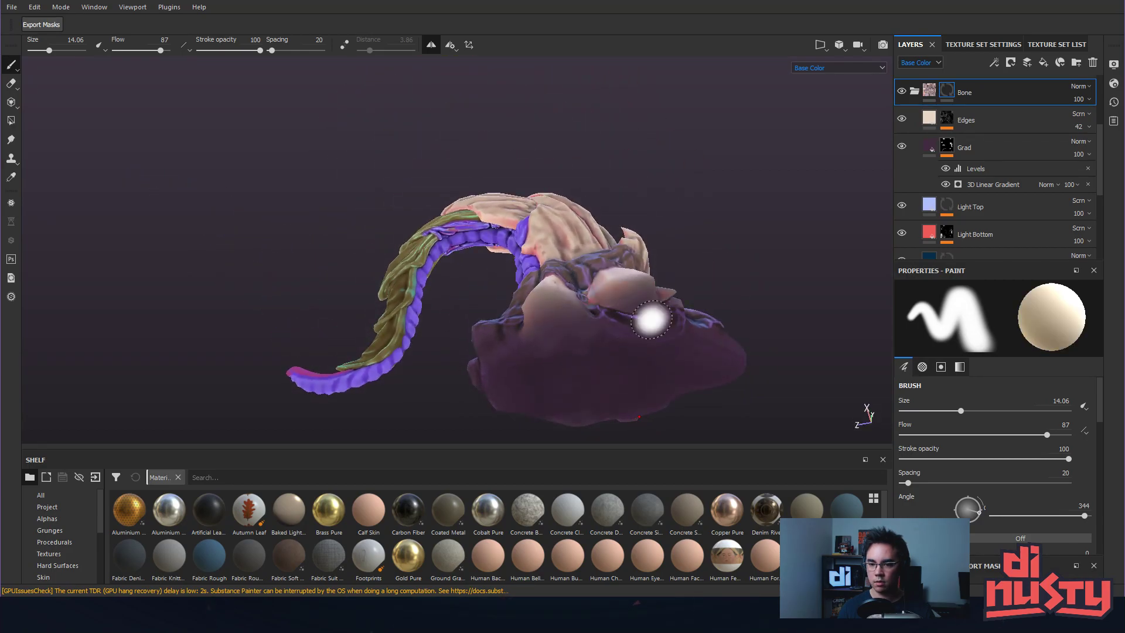
alt+drag(669, 339, 660, 367)
alt+drag(709, 310, 615, 369)
mouse_move(673, 334)
alt+mouse_down()
mouse_move(645, 329)
mouse_move(663, 354)
mouse_move(490, 301)
mouse_move(568, 330)
mouse_move(781, 304)
mouse_move(873, 410)
mouse_move(645, 175)
mouse_move(589, 238)
alt+mouse_up()
alt+drag(649, 256, 465, 314)
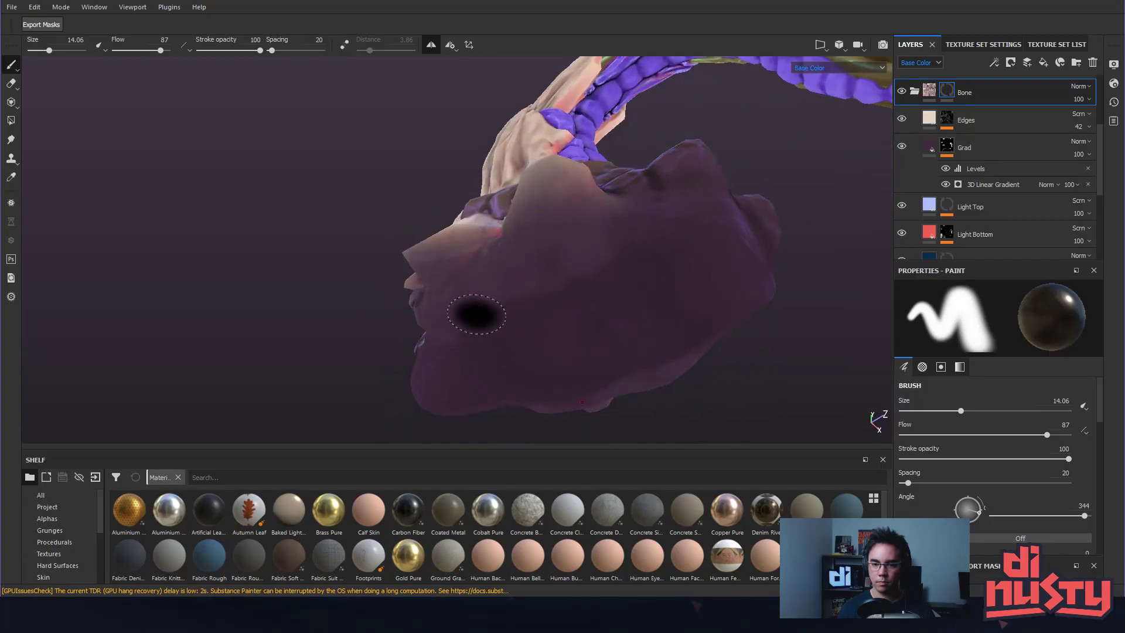
Set the brush's stroke opacity to 17 and touch up the Bone mask on the base's underside, swapping black and white.
drag(237, 51, 209, 51)
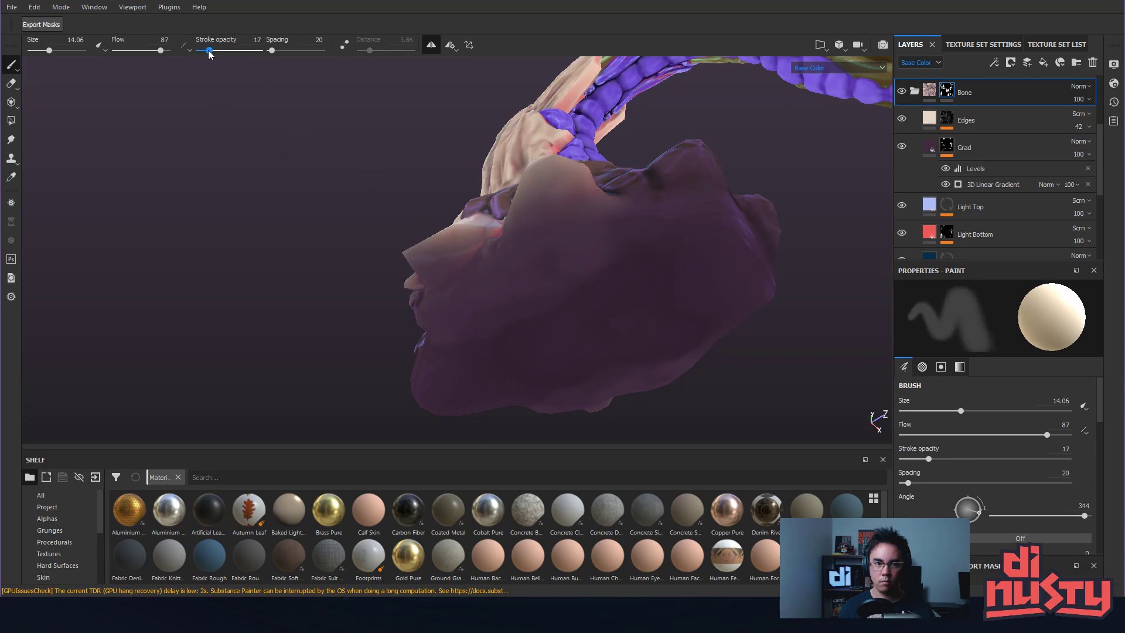
key(x)
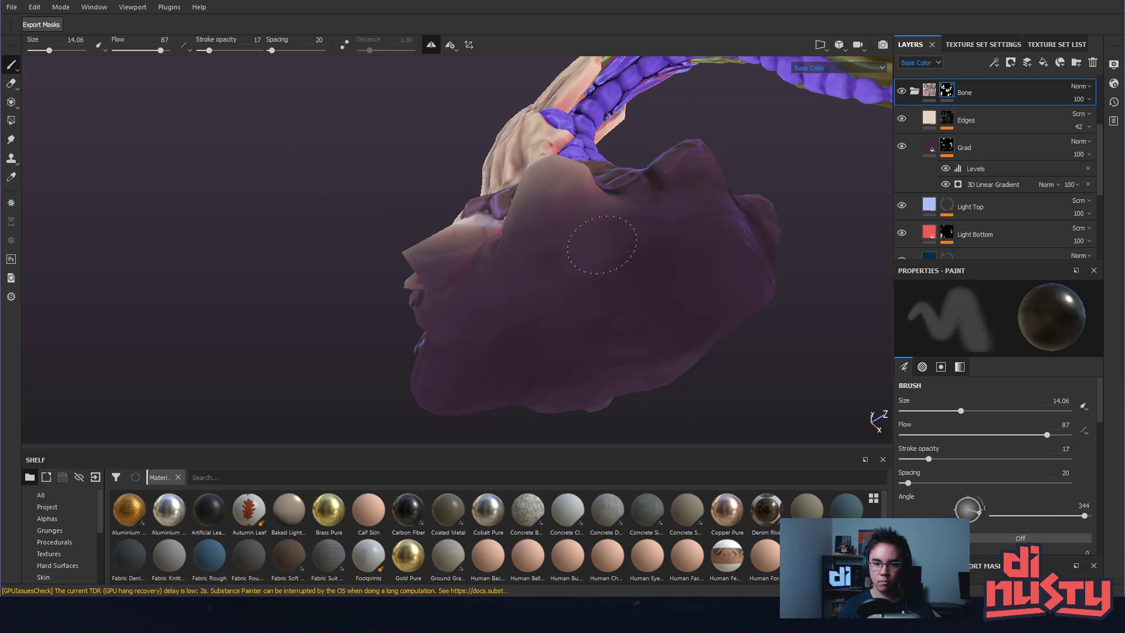
key(x)
key(x)
key(x)
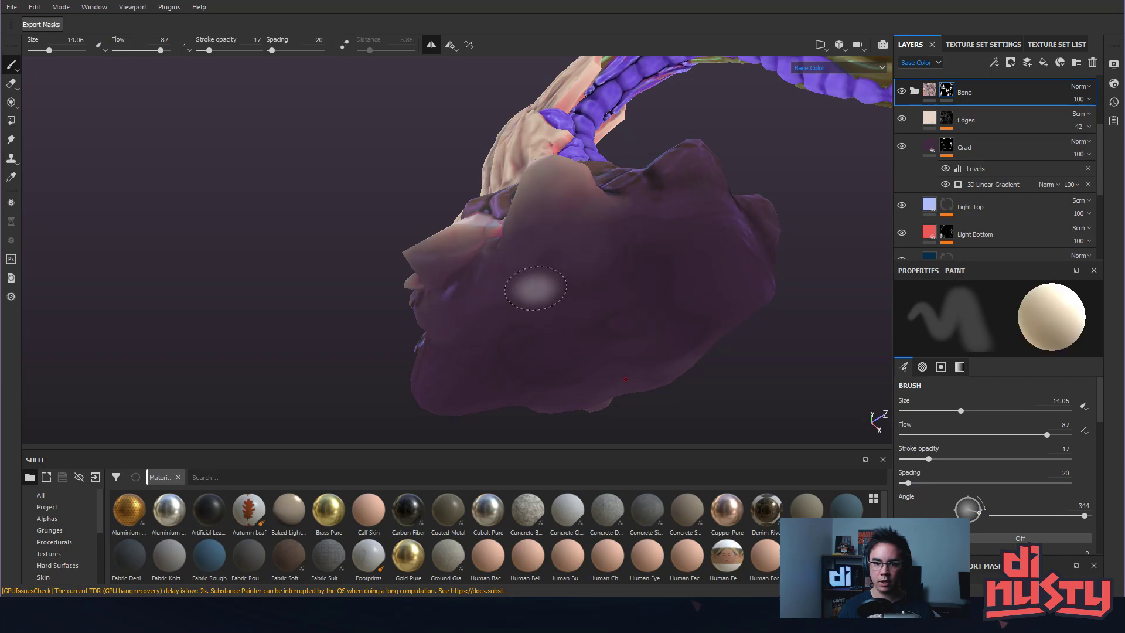
Compare the model with the Edges layer hidden and shown to judge its effect on the bone plates.
mouse_move(578, 230)
alt+mouse_down()
mouse_move(633, 299)
mouse_move(600, 344)
mouse_move(675, 273)
mouse_move(612, 221)
alt+mouse_up()
alt+right_drag(612, 222, 633, 208)
alt+middle_drag(632, 208, 590, 306)
alt+drag(590, 306, 527, 328)
alt+right_drag(674, 321, 697, 357)
scroll(986, 121, up, 4)
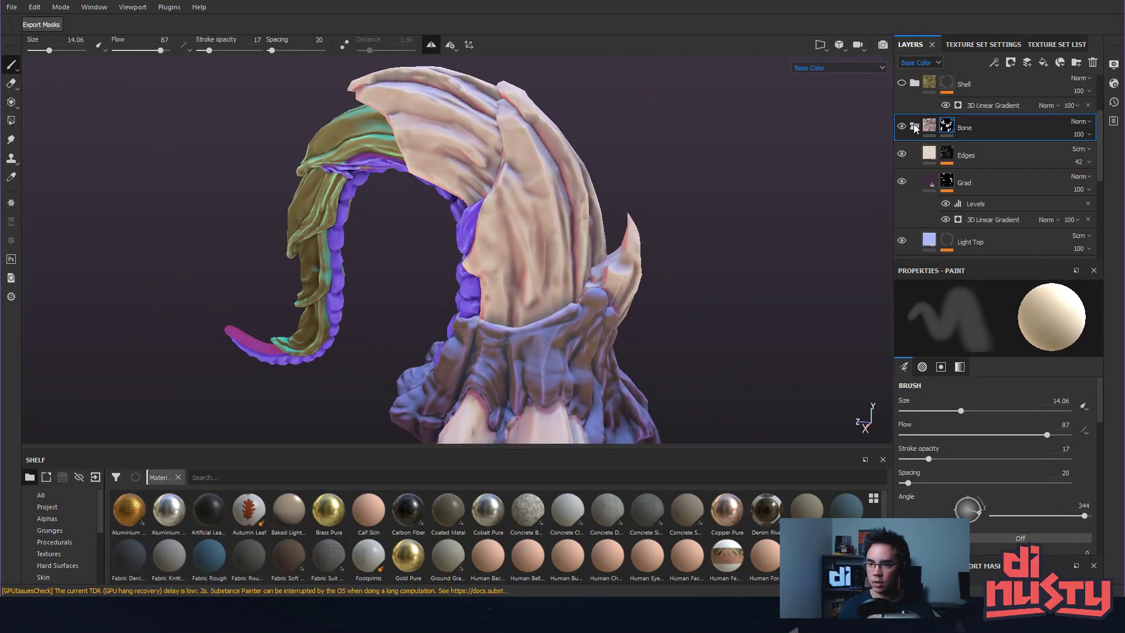
click(902, 223)
click(902, 223)
click(901, 223)
click(902, 223)
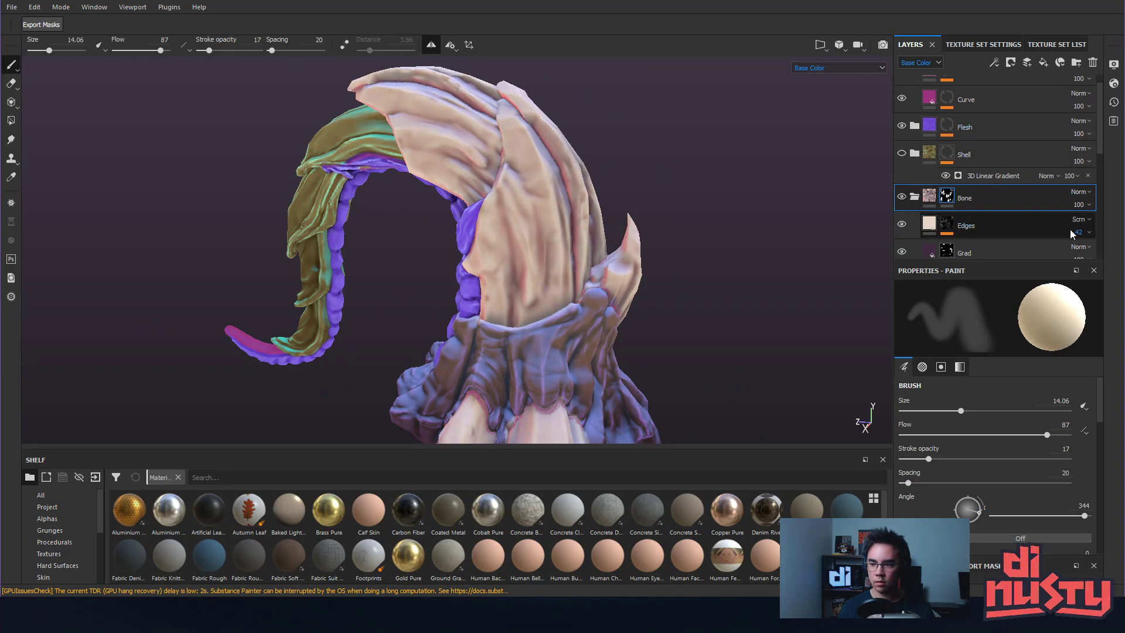
Set the Edges layer's opacity to 100 and check the bone plates from several angles.
click(1110, 253)
alt+middle_drag(725, 240, 733, 159)
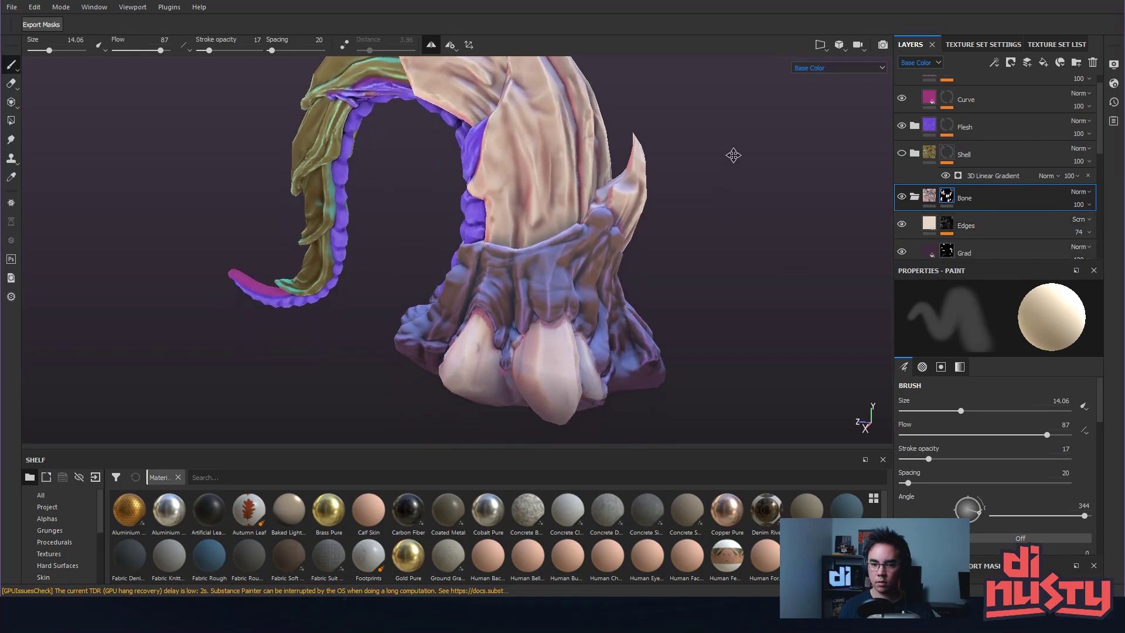
alt+drag(733, 158, 802, 161)
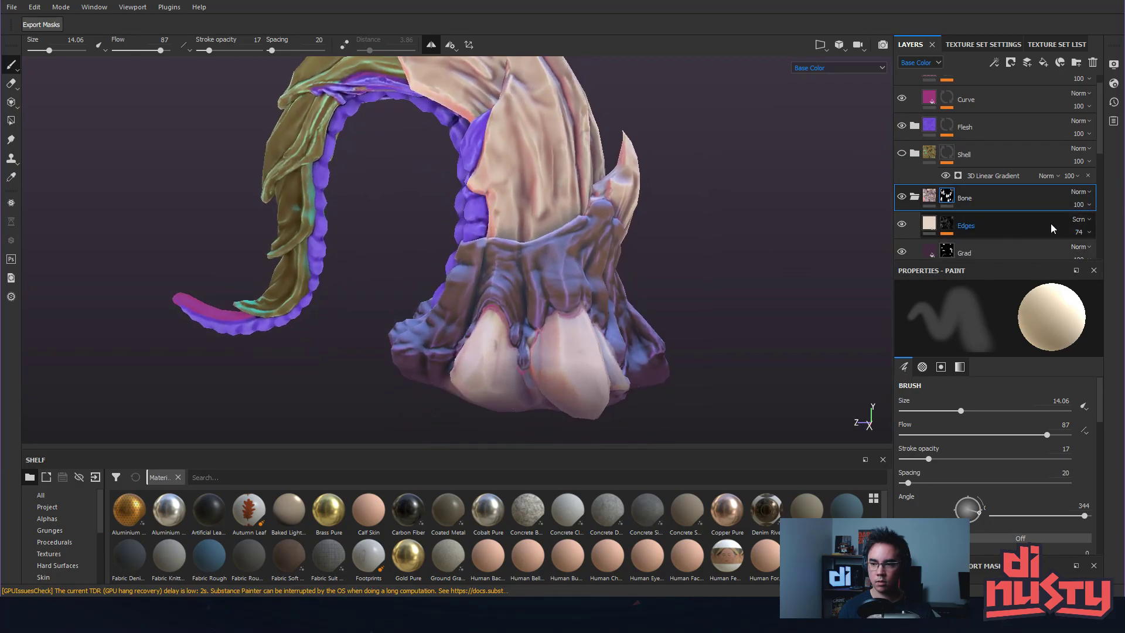
drag(1110, 254, 1123, 258)
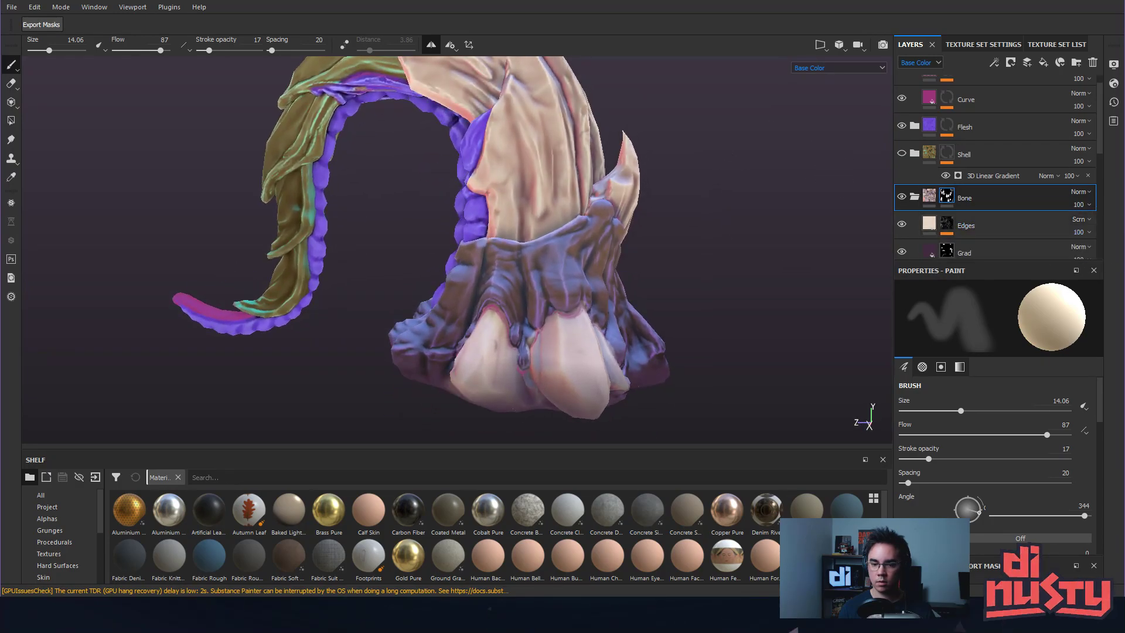
alt+middle_drag(749, 201, 761, 249)
alt+drag(761, 249, 706, 170)
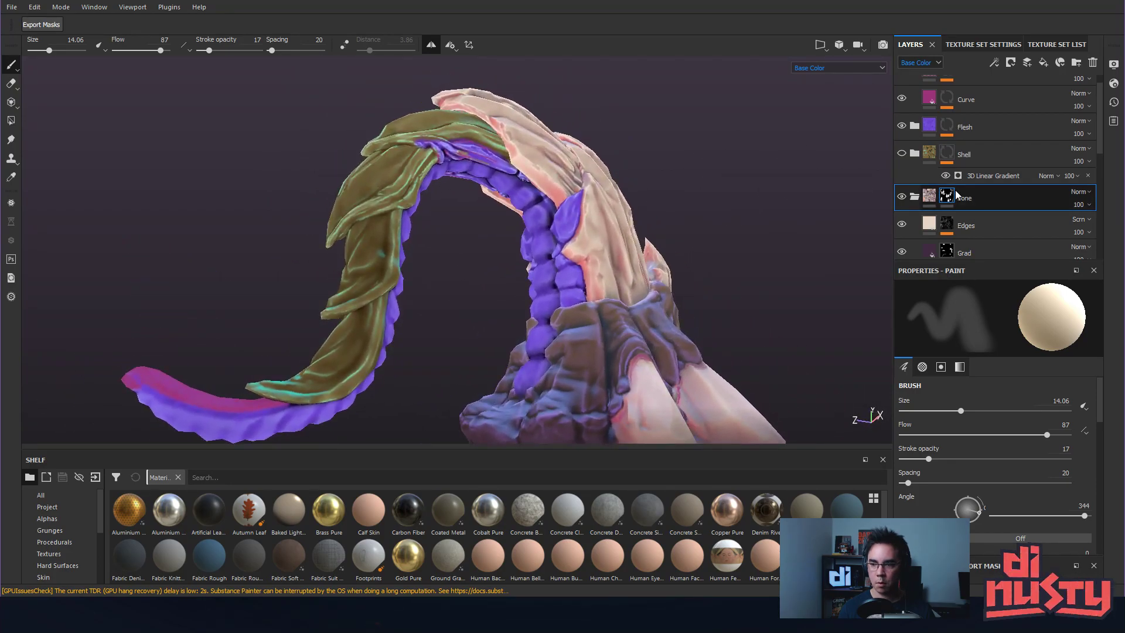
Set the blend mode of the Bone folder's Light Bottom layer to Normal.
click(975, 227)
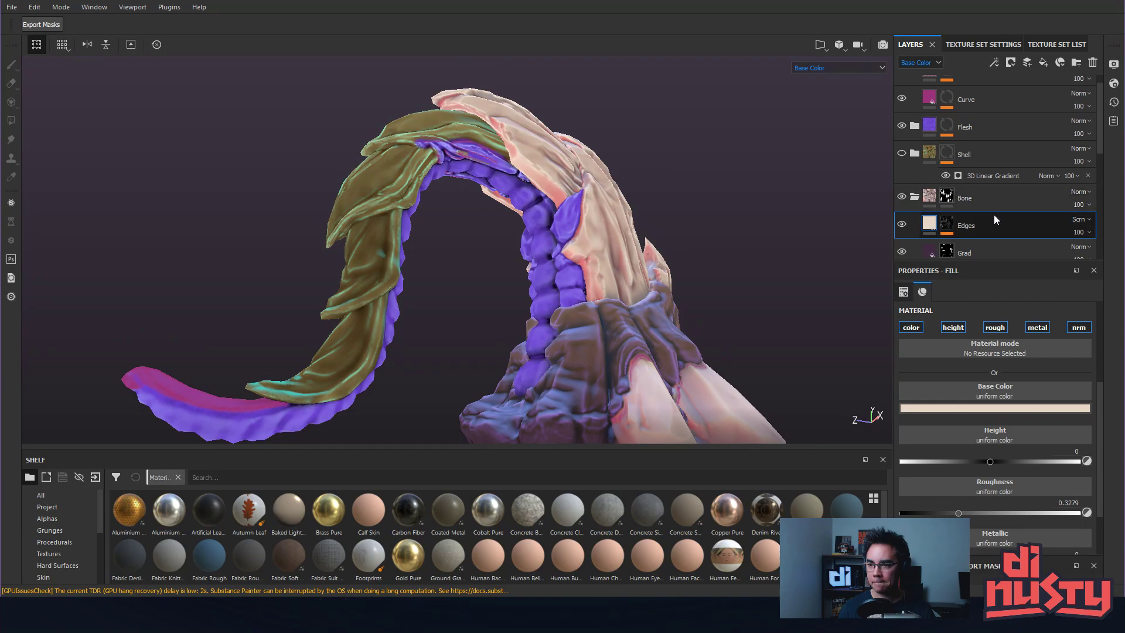
scroll(993, 213, down, 1)
scroll(1008, 193, down, 1)
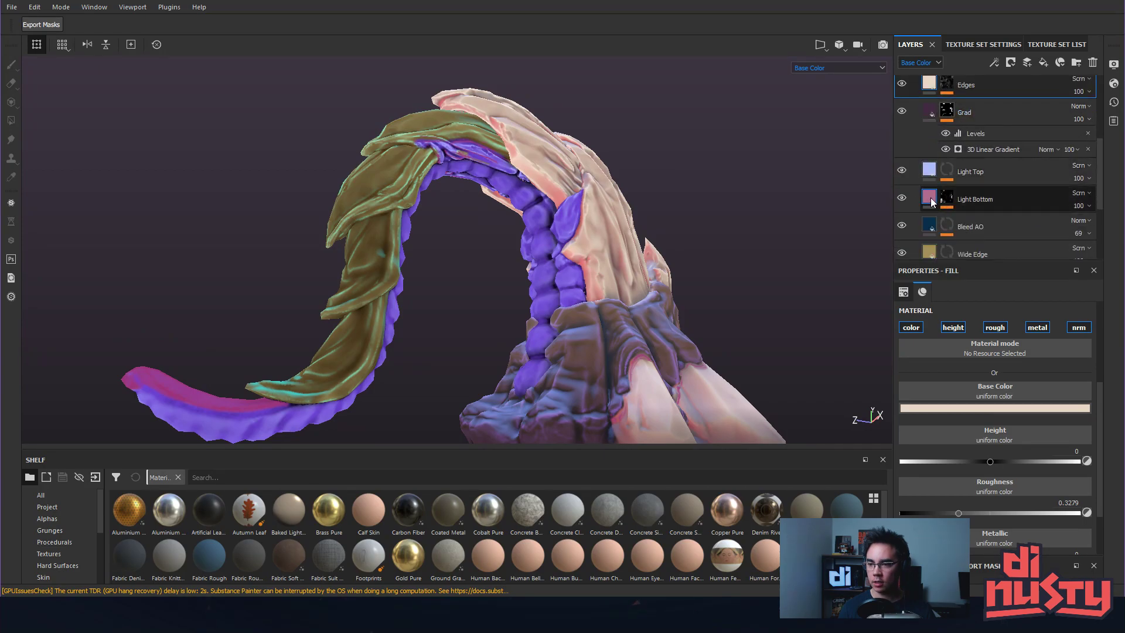
click(1062, 205)
click(1082, 194)
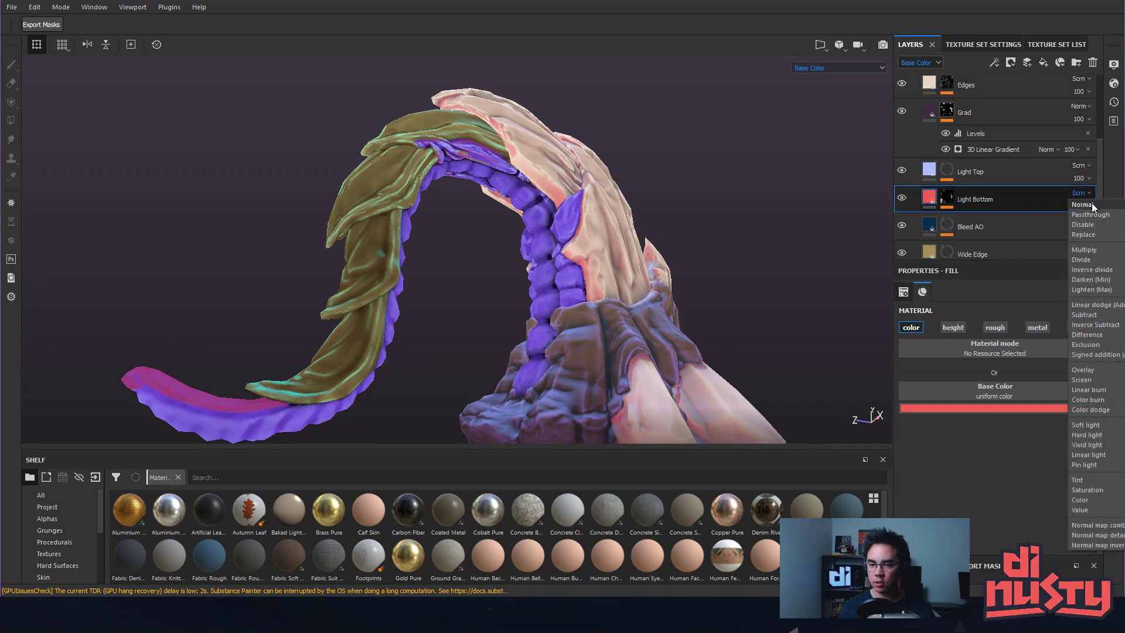
click(1092, 202)
alt+drag(714, 193, 897, 260)
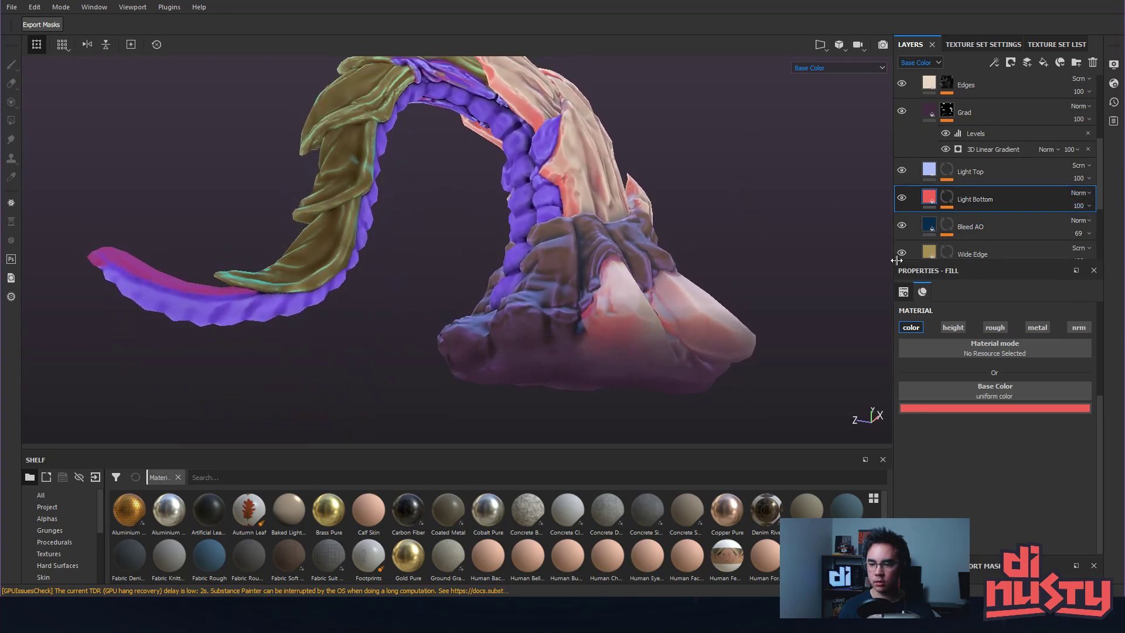
Change the Light Bottom layer's base color to a dark saturated red.
click(939, 409)
click(584, 233)
alt+drag(584, 234, 651, 212)
key(ctrl+z)
click(975, 408)
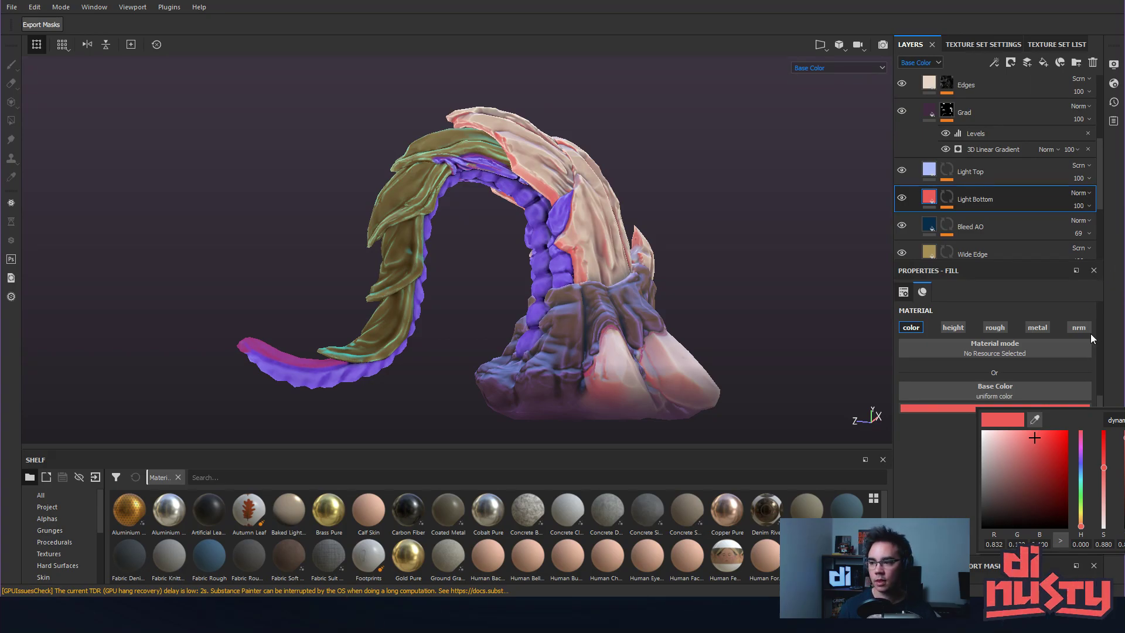
drag(1033, 440, 1106, 432)
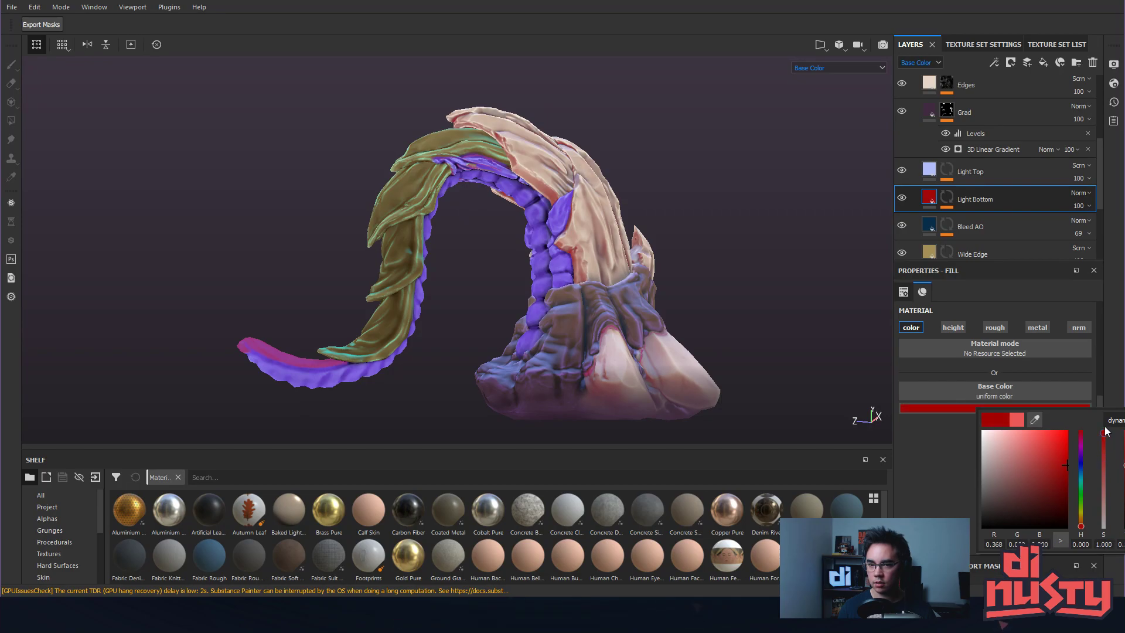
Set the Balance of the 3D Linear Gradient in the Edges layer's mask to 0.48.
alt+drag(779, 301, 854, 247)
alt+drag(592, 293, 703, 319)
alt+drag(611, 371, 518, 324)
alt+drag(585, 303, 522, 330)
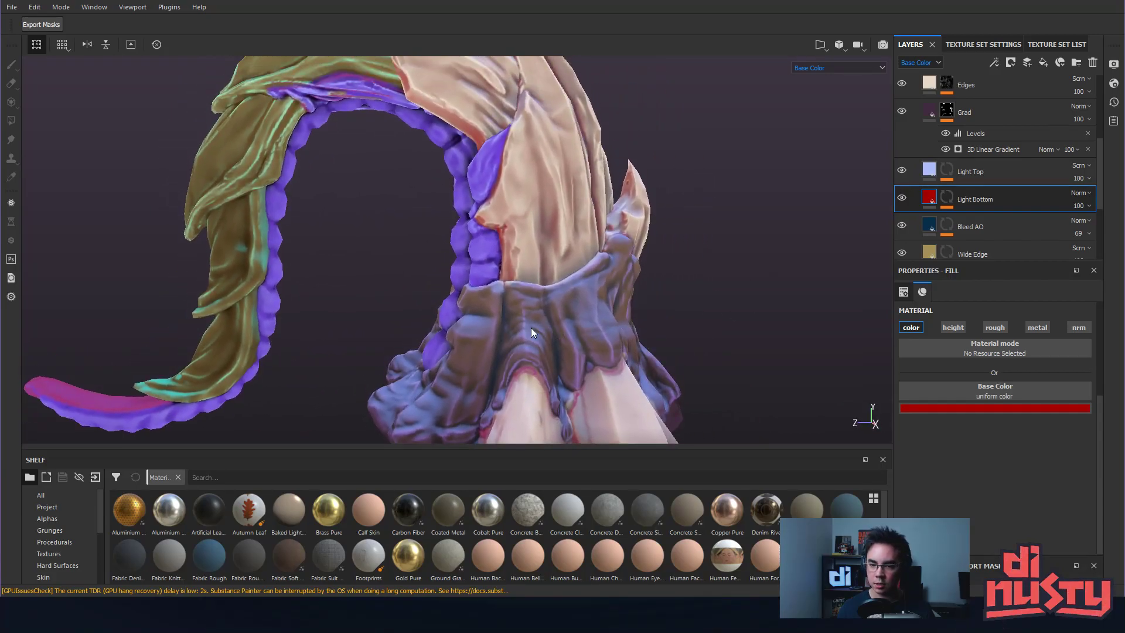
alt+drag(637, 265, 825, 181)
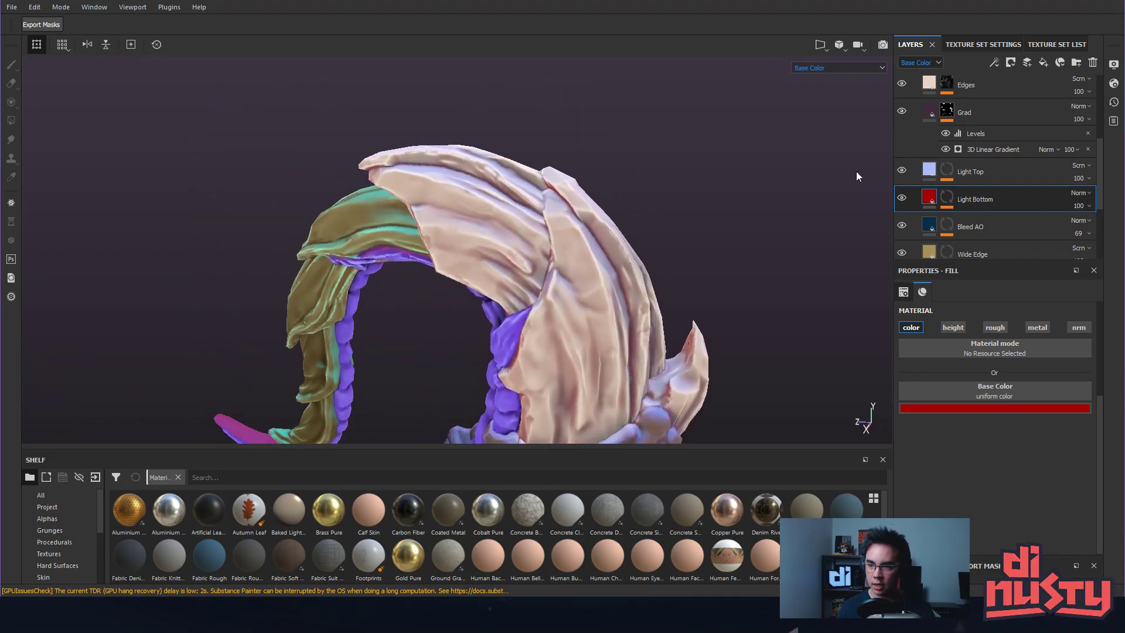
scroll(941, 153, up, 1)
click(950, 121)
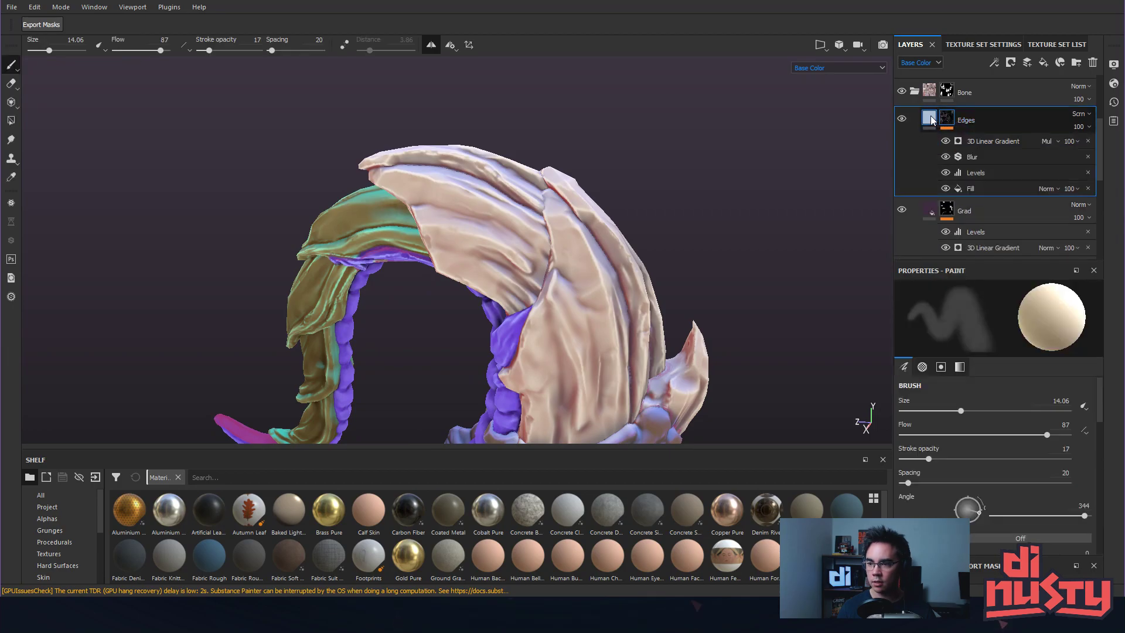
click(948, 120)
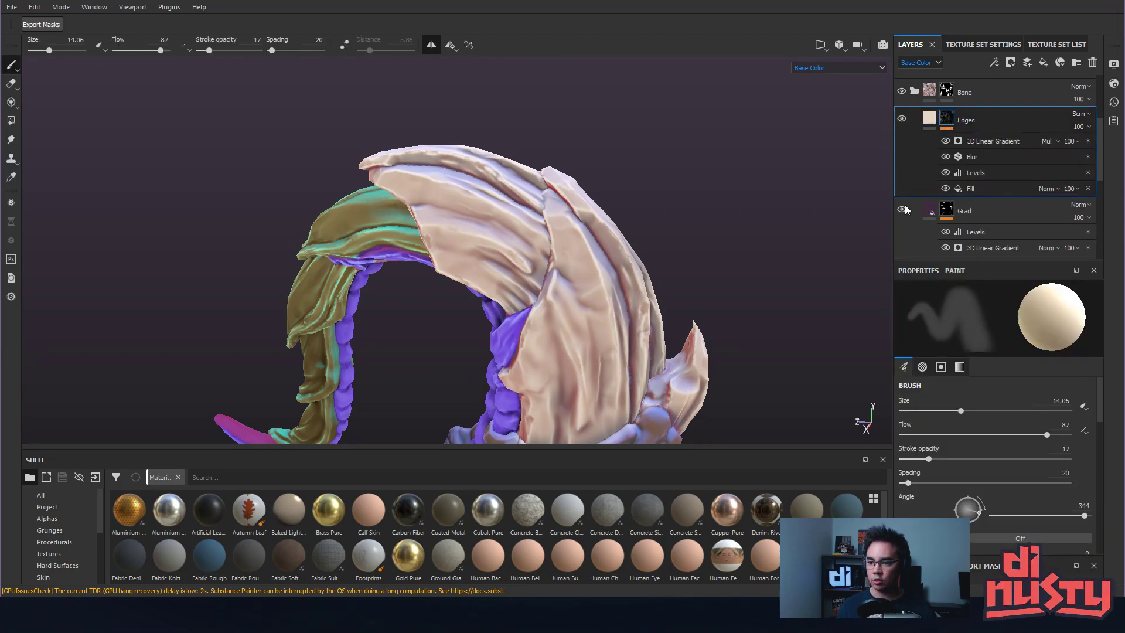
click(961, 141)
alt+middle_drag(653, 296, 695, 131)
alt+drag(695, 132, 712, 120)
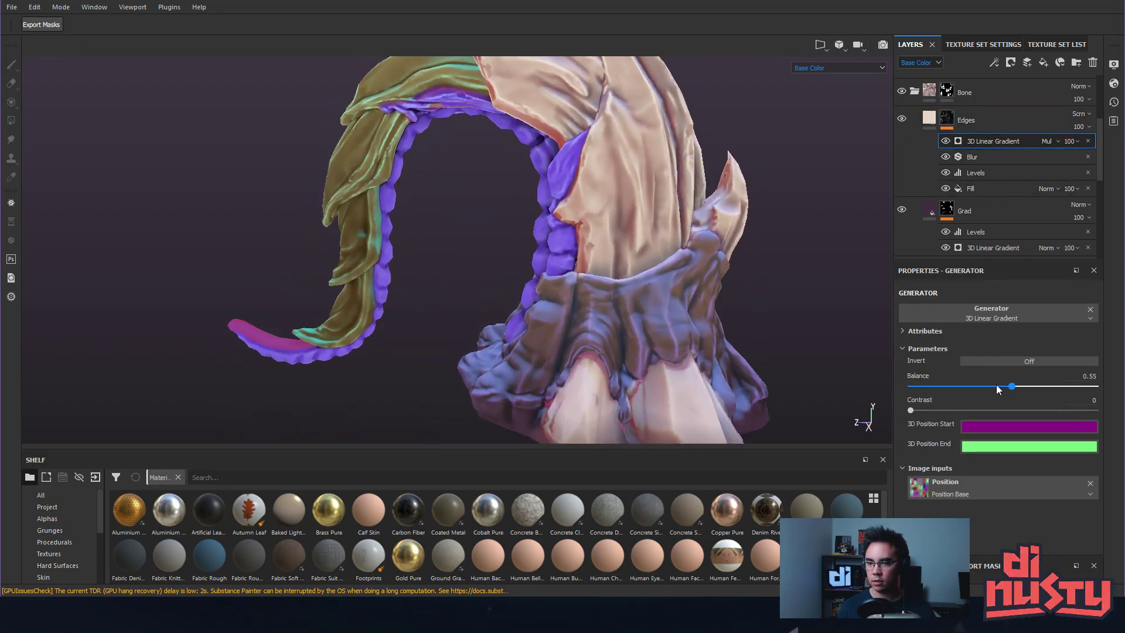
drag(1029, 383, 1000, 384)
Compare the model with the Light Bottom layer hidden and shown to judge the red light on the bone plates.
alt+drag(682, 253, 658, 207)
alt+middle_drag(658, 207, 616, 225)
alt+drag(616, 225, 689, 142)
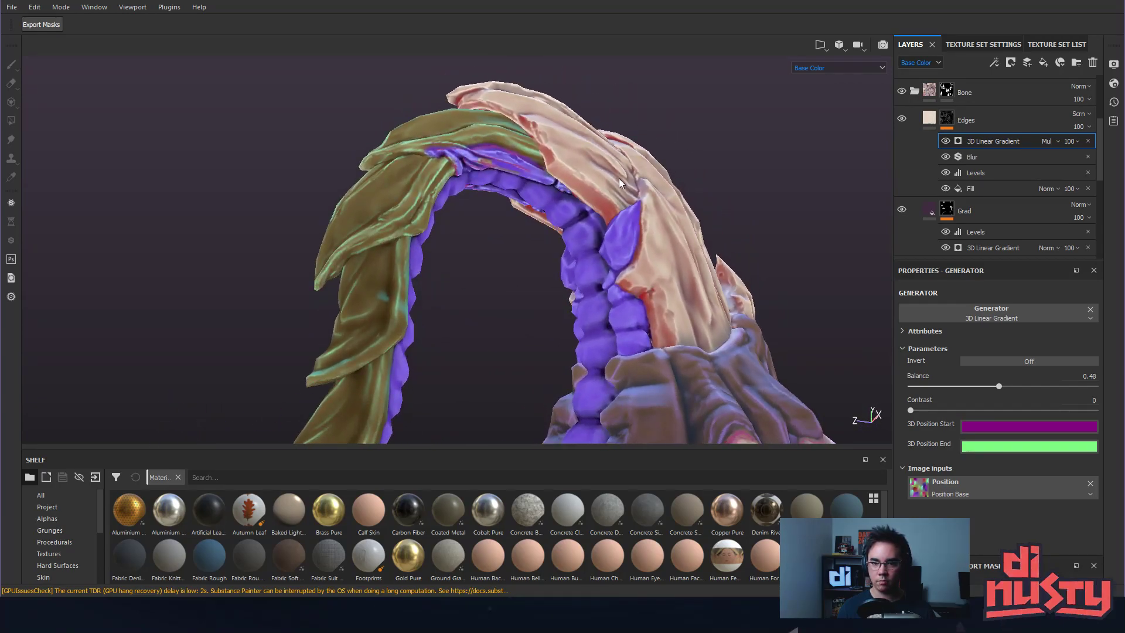
alt+drag(610, 185, 537, 128)
alt+drag(649, 192, 664, 221)
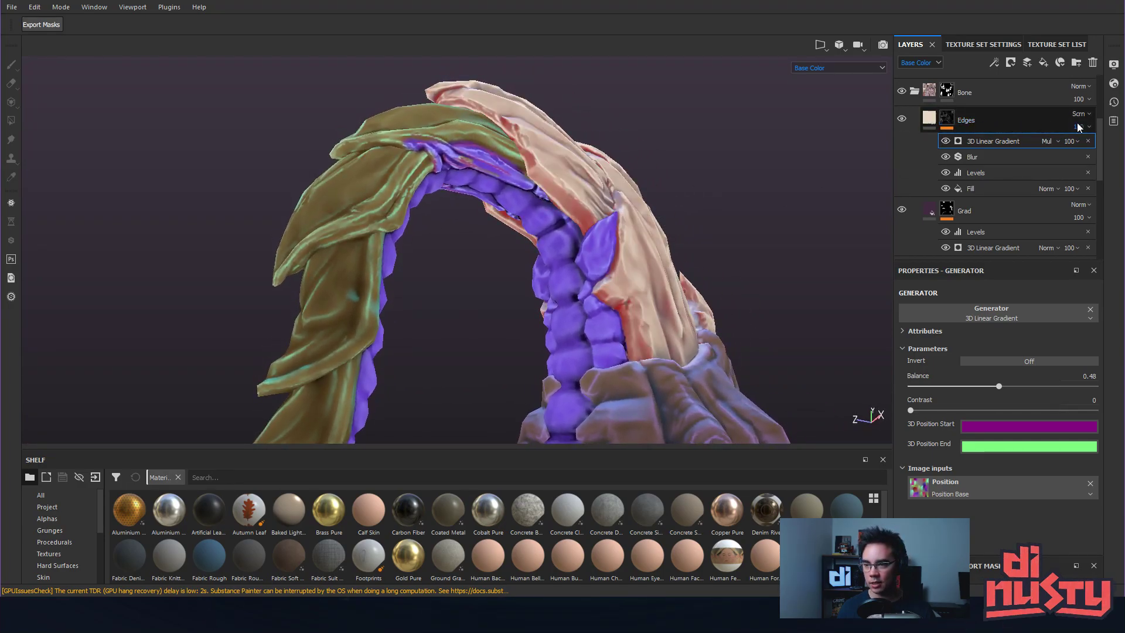
click(993, 121)
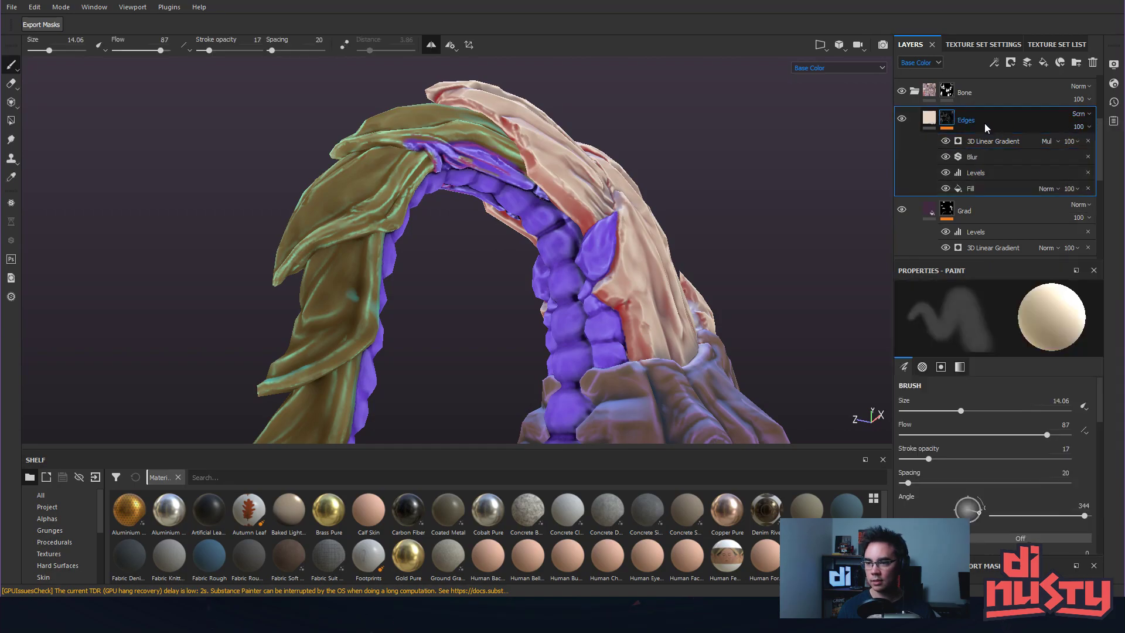
click(927, 117)
click(929, 146)
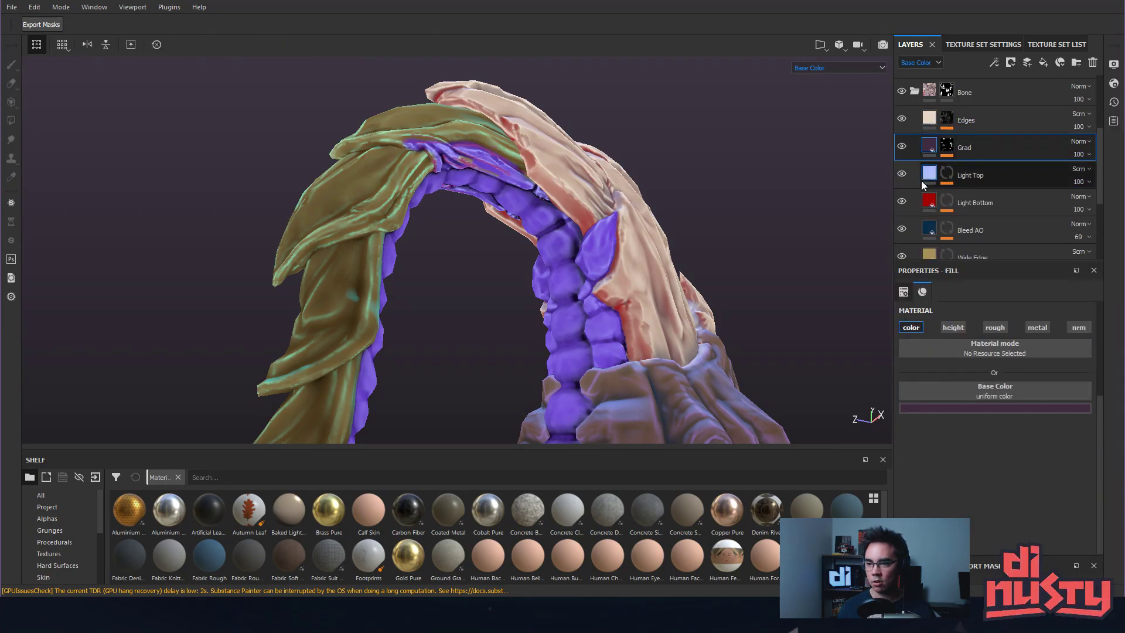
click(903, 201)
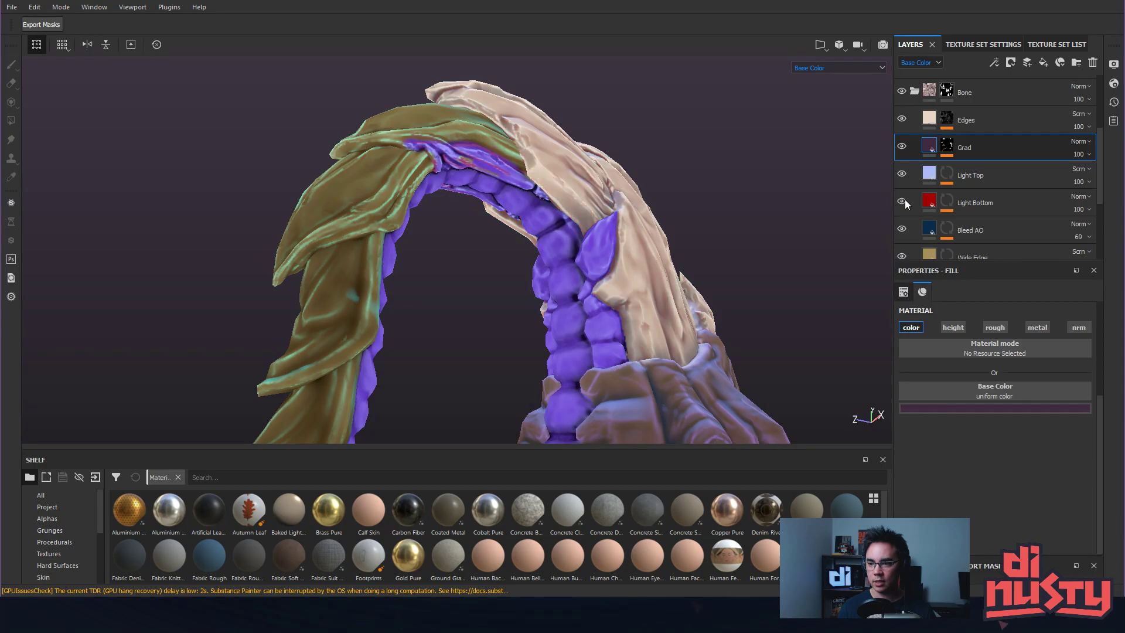
click(903, 201)
click(903, 201)
click(903, 201)
Shift the Light Bottom layer's base color from red to a dark burnt orange.
click(922, 202)
click(947, 201)
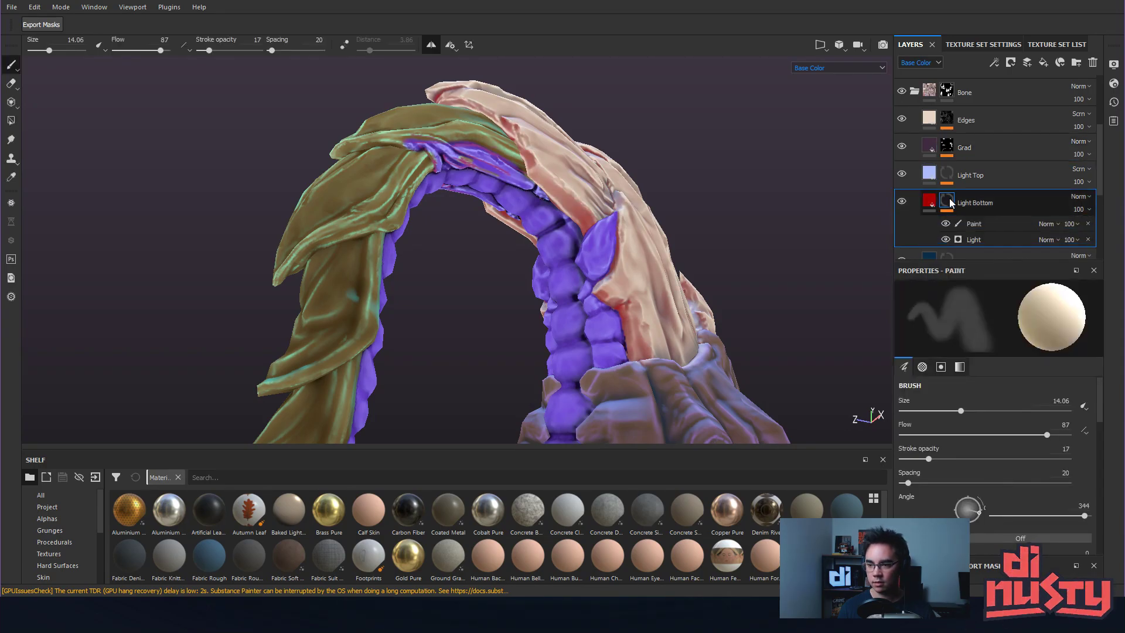
click(936, 203)
click(1036, 409)
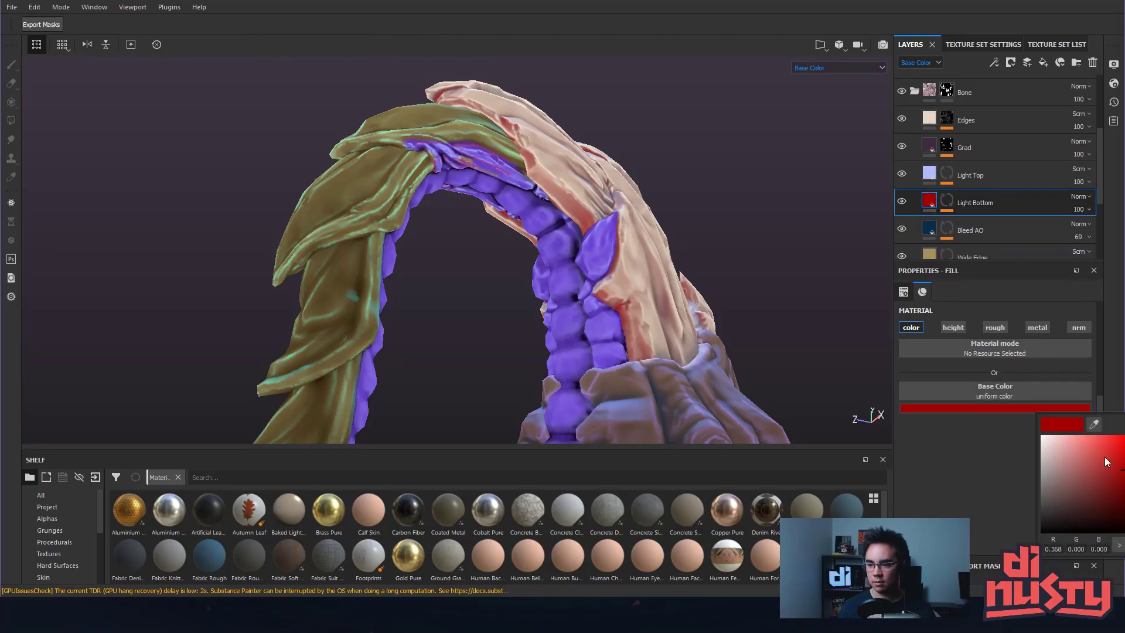
drag(1124, 437, 1124, 528)
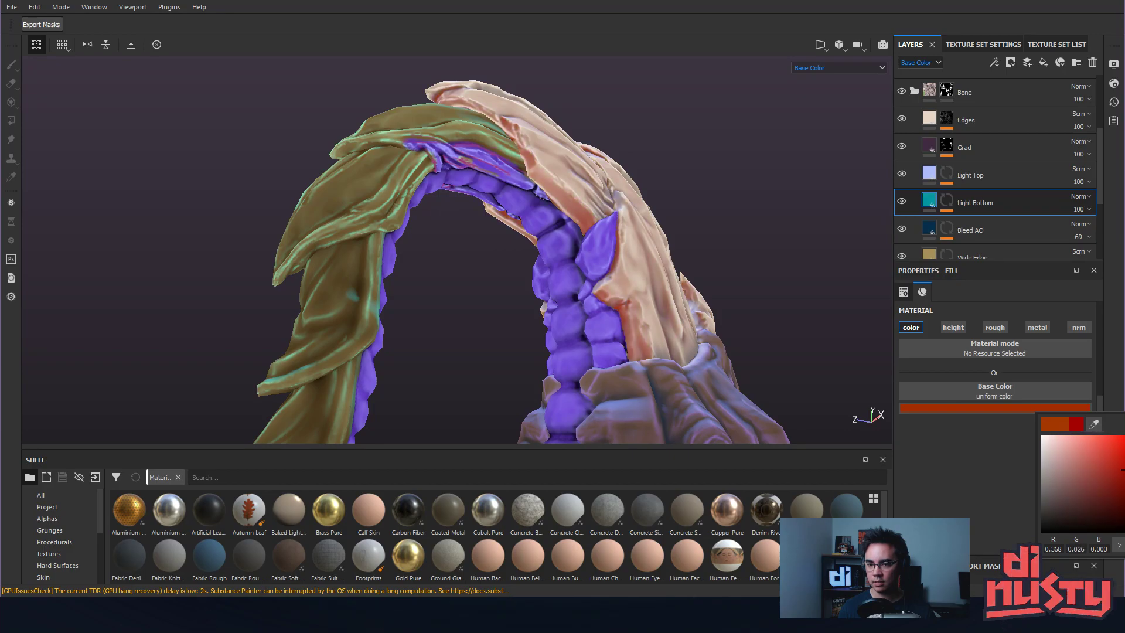
alt+drag(762, 351, 735, 321)
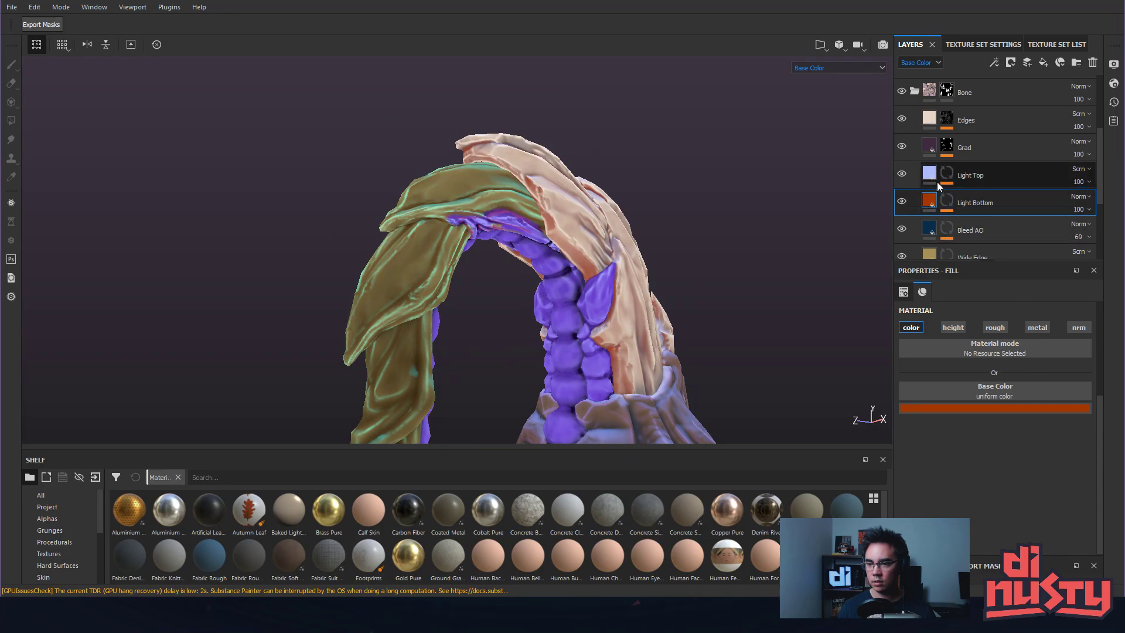
Move the Light Bottom layer above Edges at the top of the Bone folder and toggle its visibility to judge its effect.
drag(1000, 200, 1020, 107)
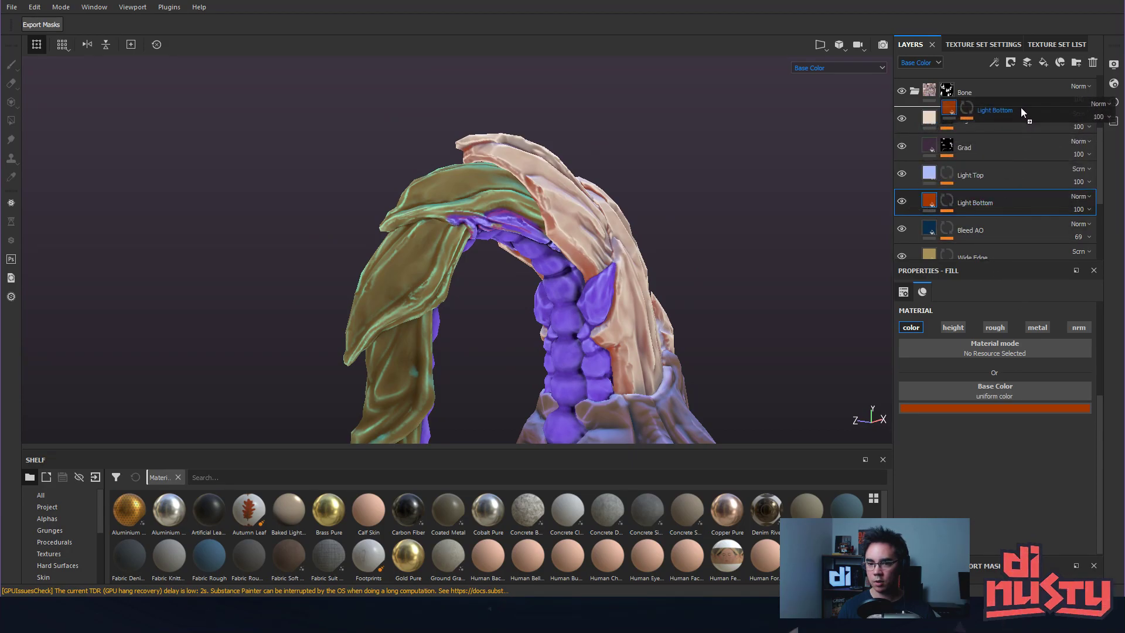
alt+drag(850, 152, 639, 210)
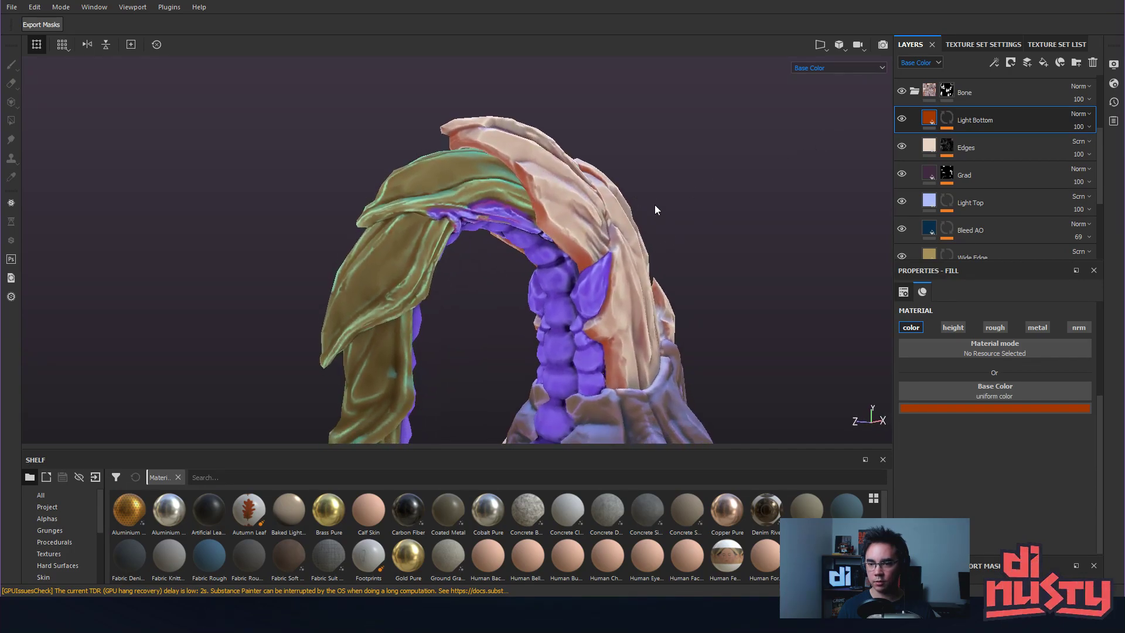
click(903, 117)
click(901, 116)
click(901, 116)
click(902, 116)
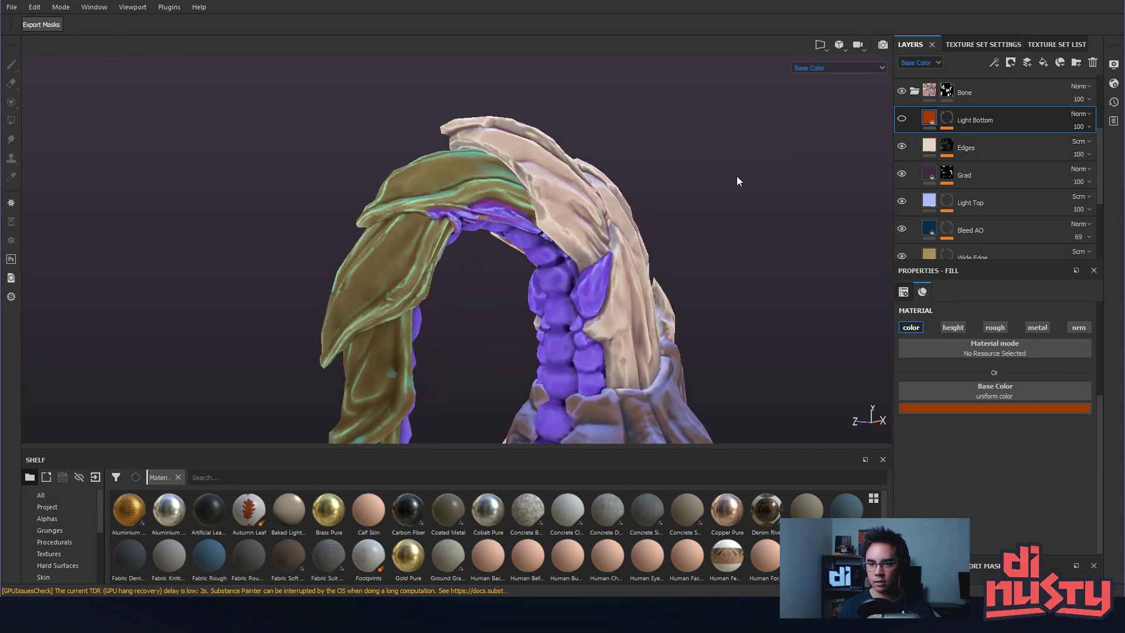
alt+drag(737, 179, 768, 141)
Compare the Light Bottom layer's old and new stack positions by undoing and redoing the move, keeping it above Edges, from several angles.
key(ctrl+z)
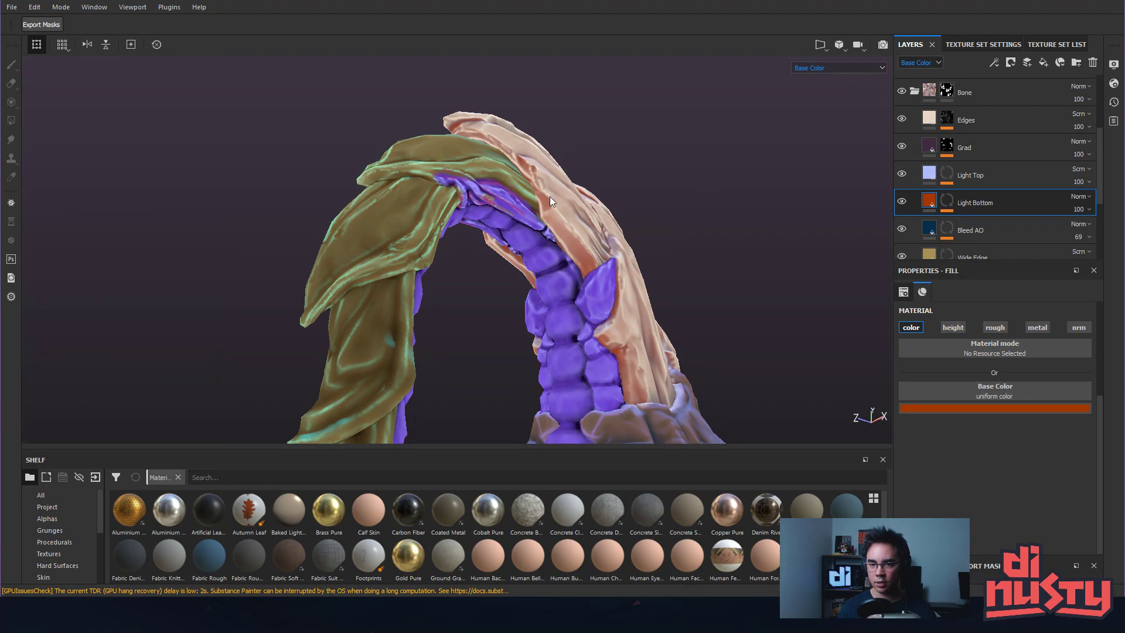
key(ctrl+shift+z)
key(ctrl+z)
key(ctrl+shift+z)
key(ctrl+z)
key(ctrl+shift+z)
alt+drag(761, 188, 572, 209)
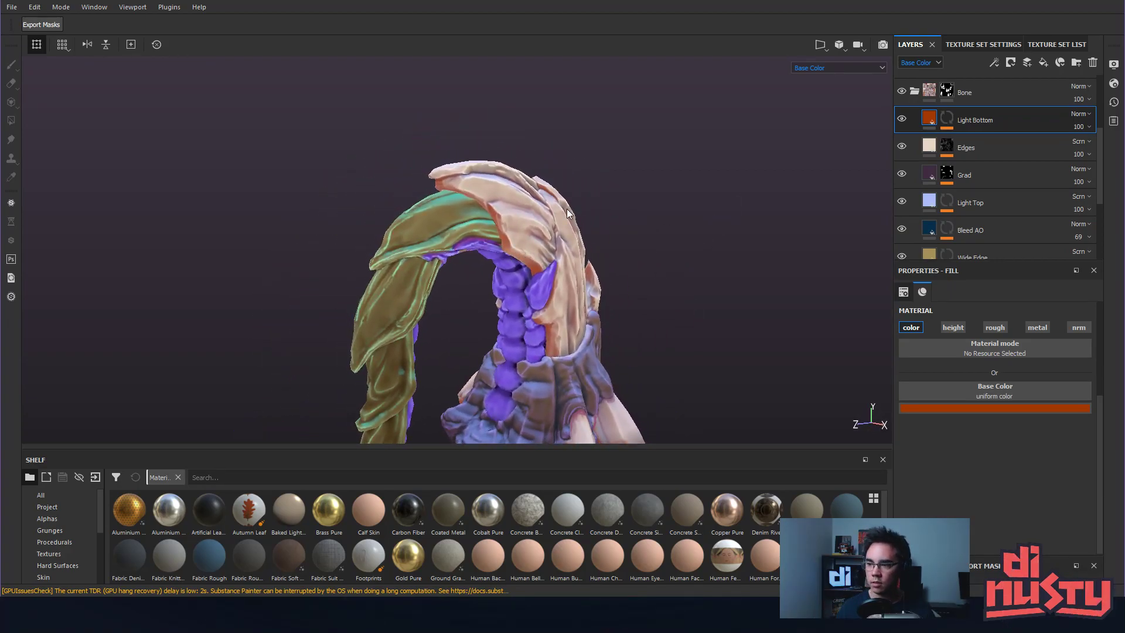
alt+drag(695, 229, 623, 342)
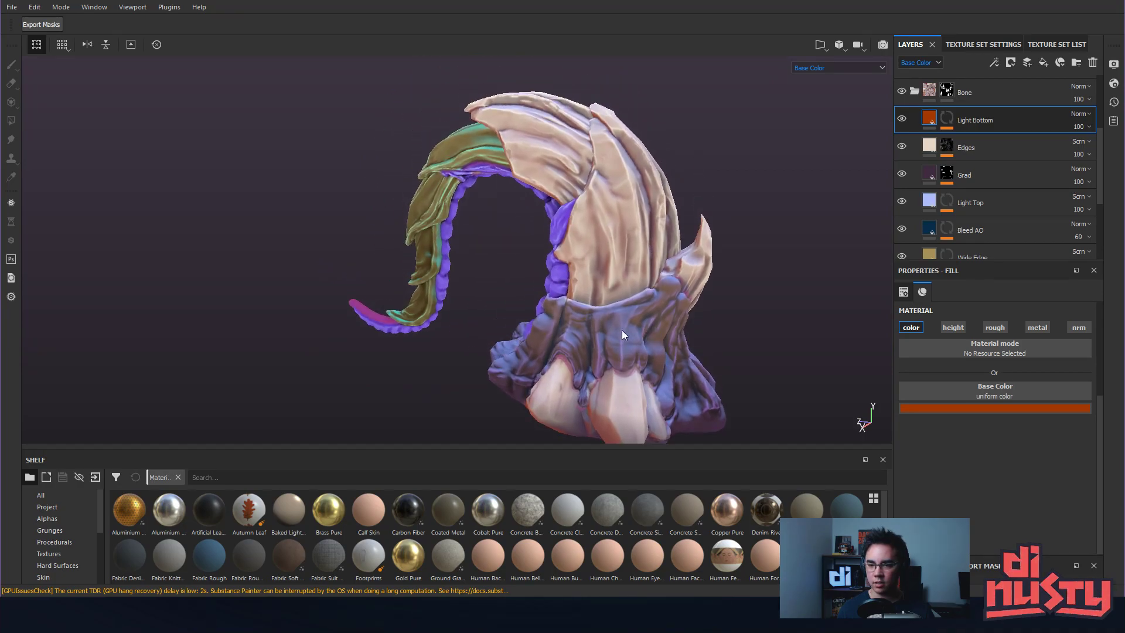
alt+drag(595, 116, 669, 258)
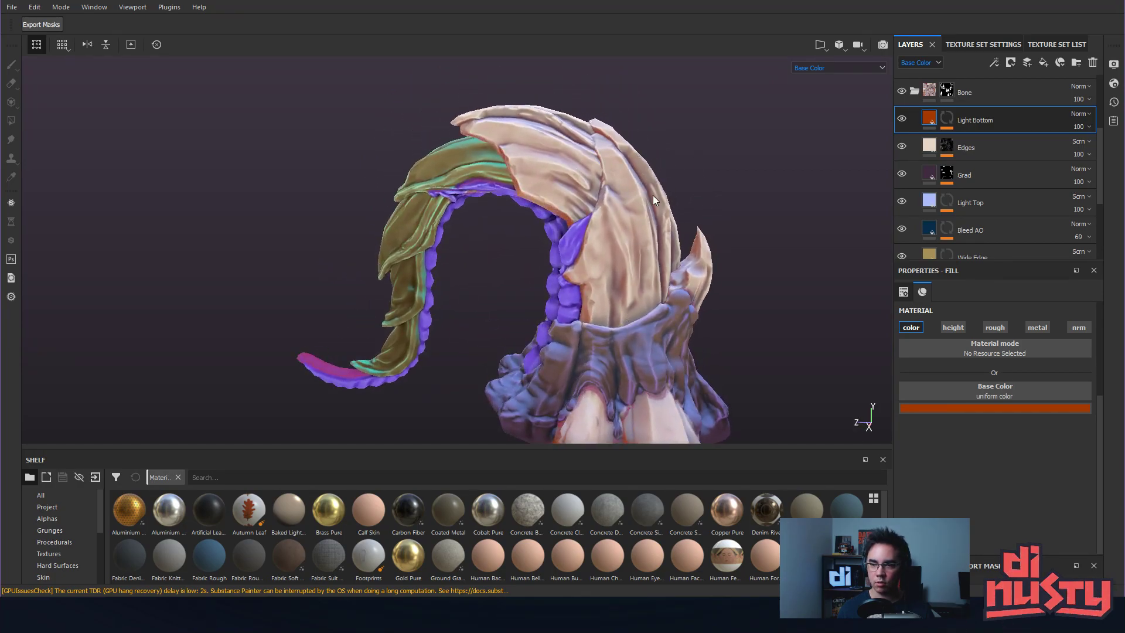
alt+middle_drag(629, 186, 653, 167)
Collapse the Bone folder and make the Shell folder visible, comparing how the shell blends into the bone plates.
scroll(914, 118, up, 1)
click(914, 125)
click(902, 140)
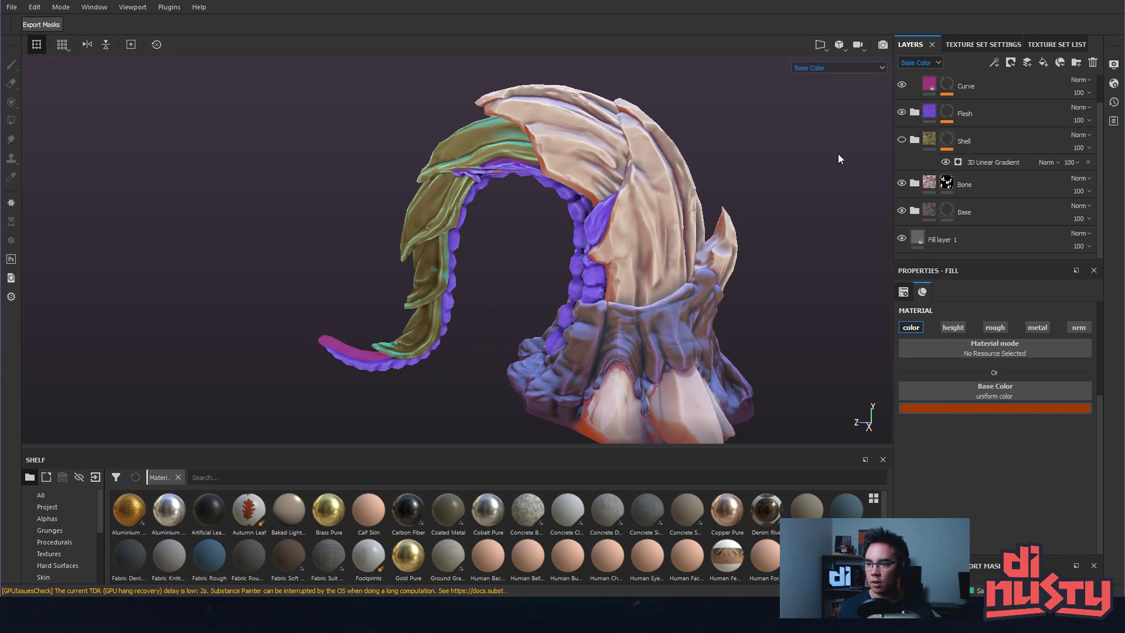
alt+drag(773, 171, 591, 177)
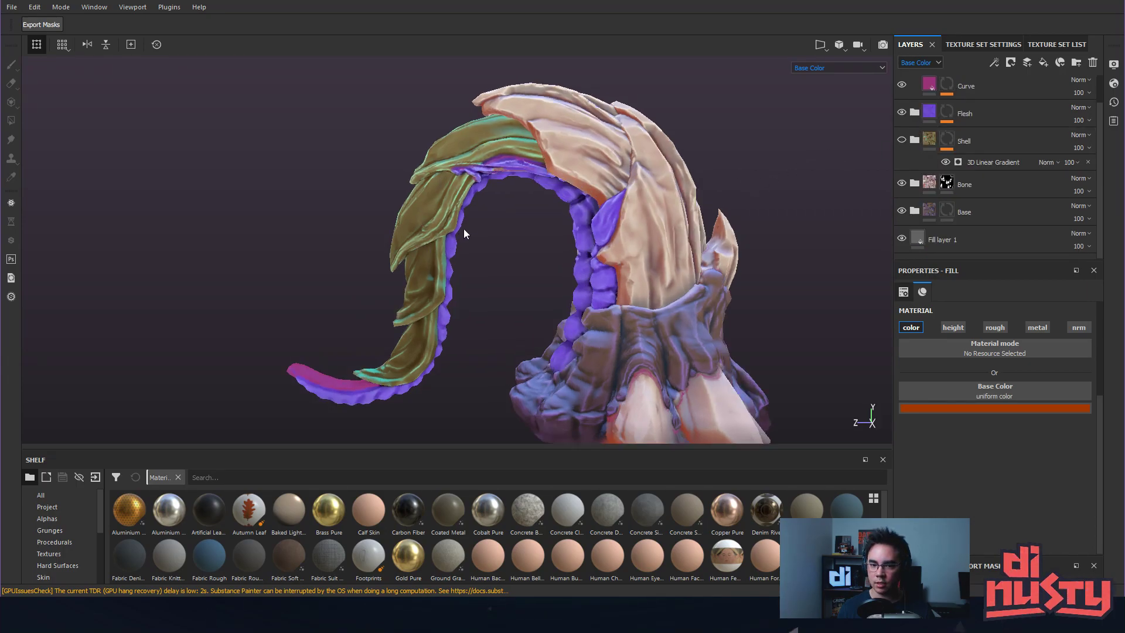
alt+drag(458, 238, 449, 182)
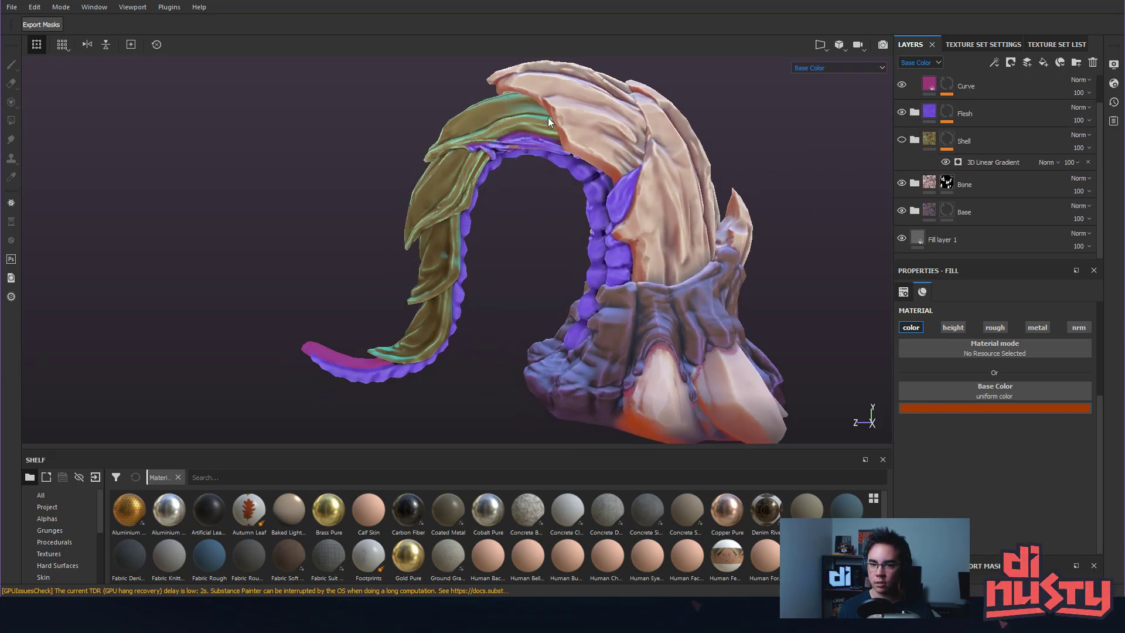
alt+drag(539, 120, 635, 130)
click(902, 140)
click(902, 141)
click(902, 141)
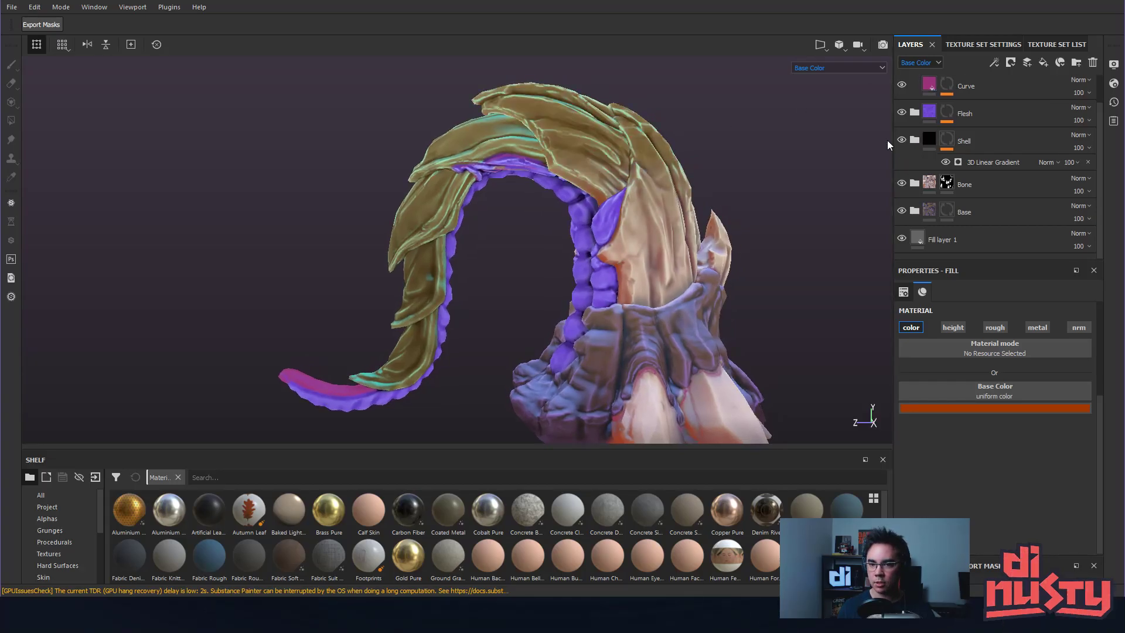
alt+middle_drag(775, 140, 769, 168)
Display the Shell folder's mask on the model, expand the folder and open its 3D Linear Gradient generator settings.
alt+click(947, 141)
alt+drag(858, 155, 833, 182)
alt+middle_drag(833, 182, 771, 146)
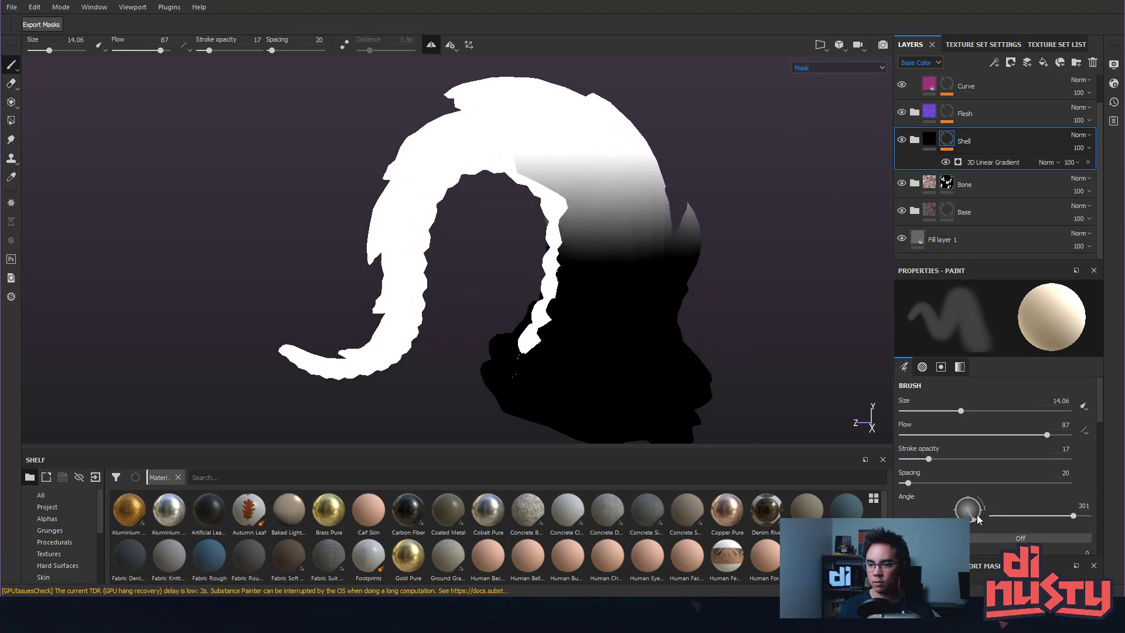
click(974, 162)
click(902, 140)
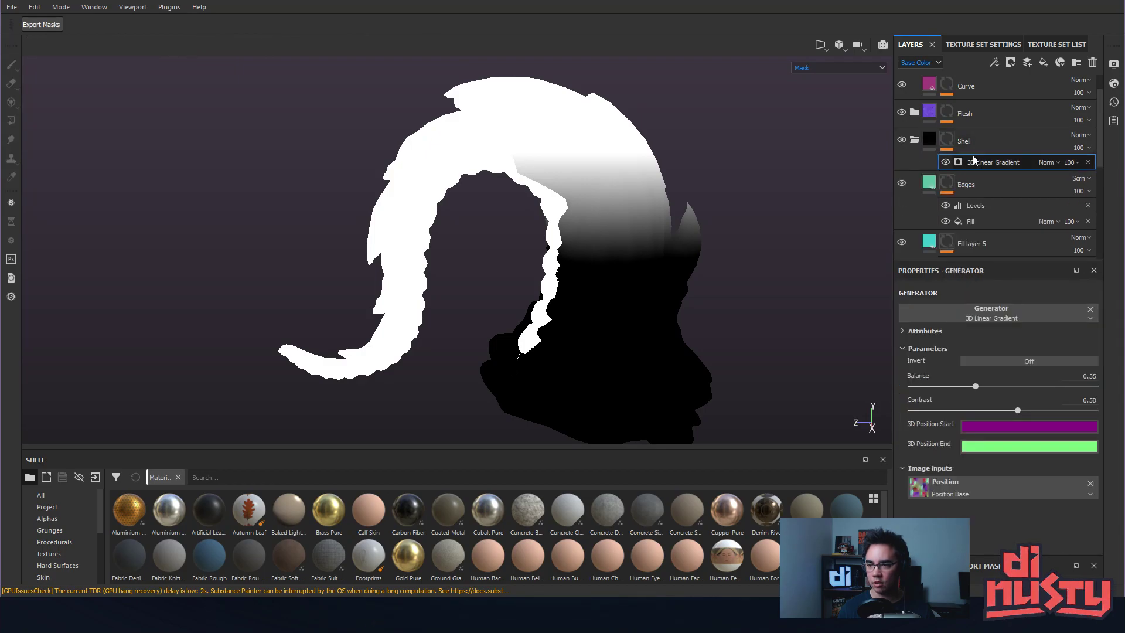
click(948, 142)
click(996, 163)
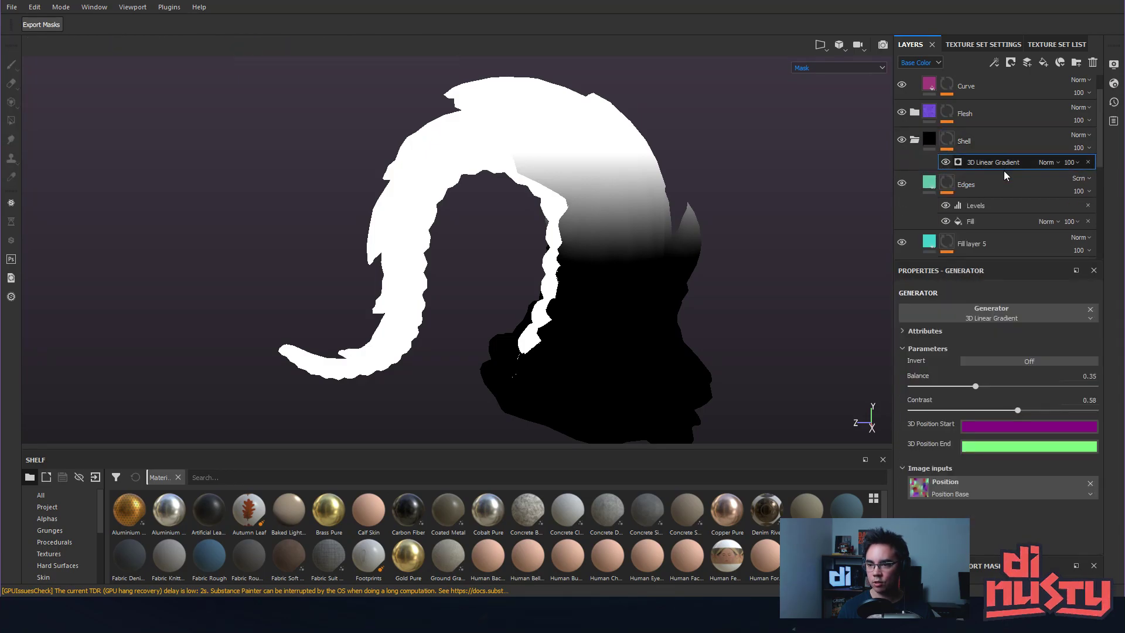
Try a very dark purple 3D Position Start and a very pale green 3D Position End, checking the mask from the side and back.
click(996, 430)
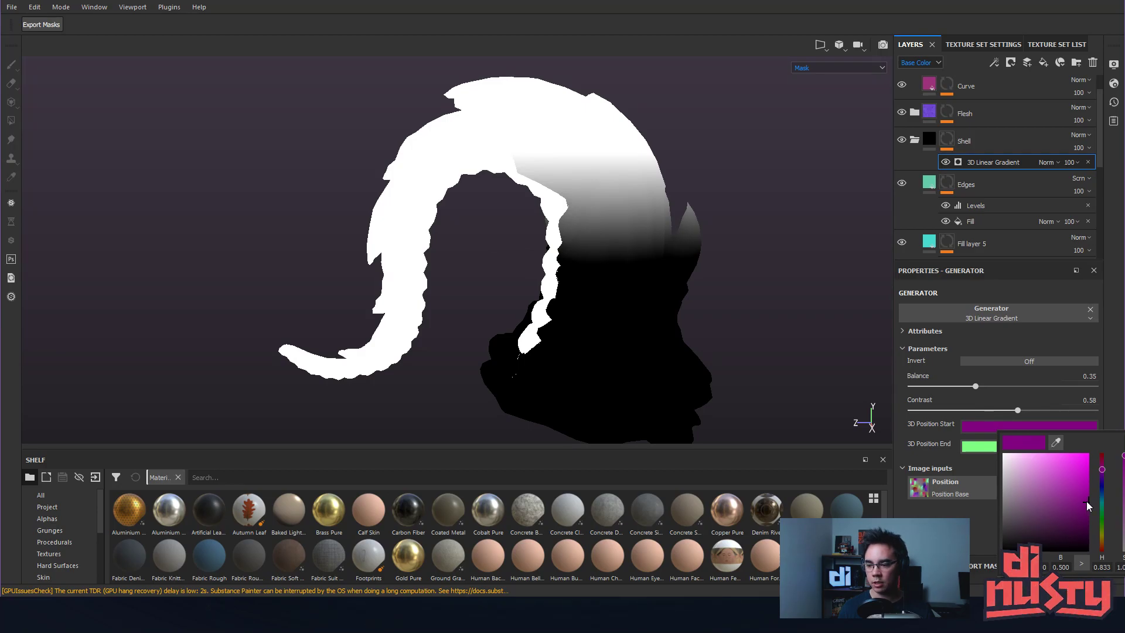
drag(1085, 501, 1106, 529)
click(989, 555)
click(1056, 445)
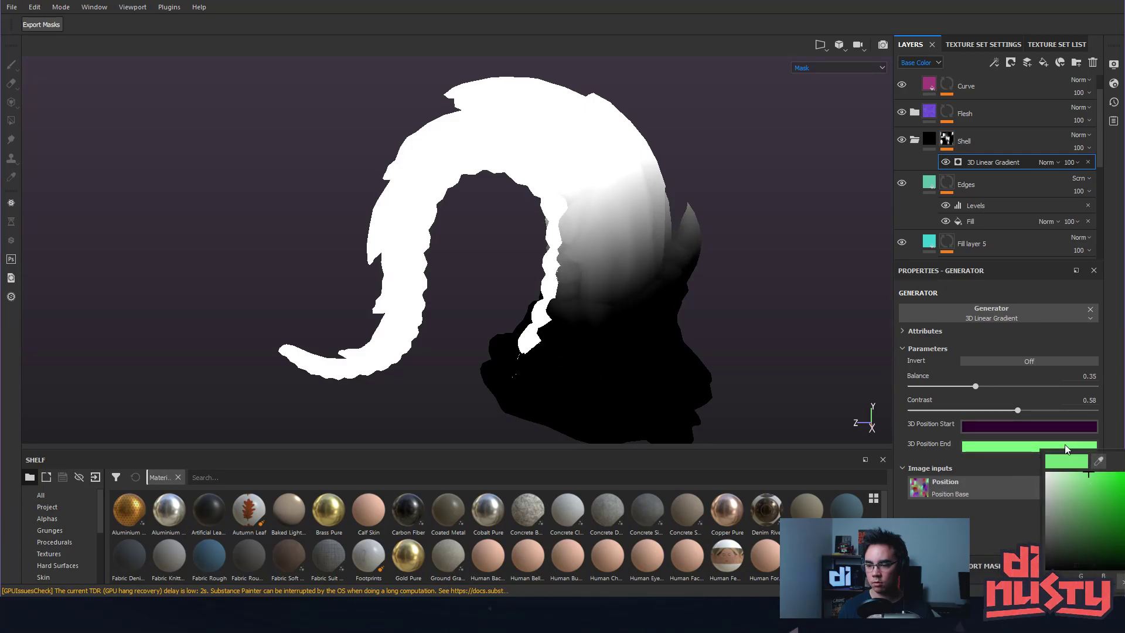
mouse_move(1092, 487)
mouse_down()
mouse_move(1083, 458)
mouse_move(1056, 456)
mouse_move(1067, 460)
mouse_up()
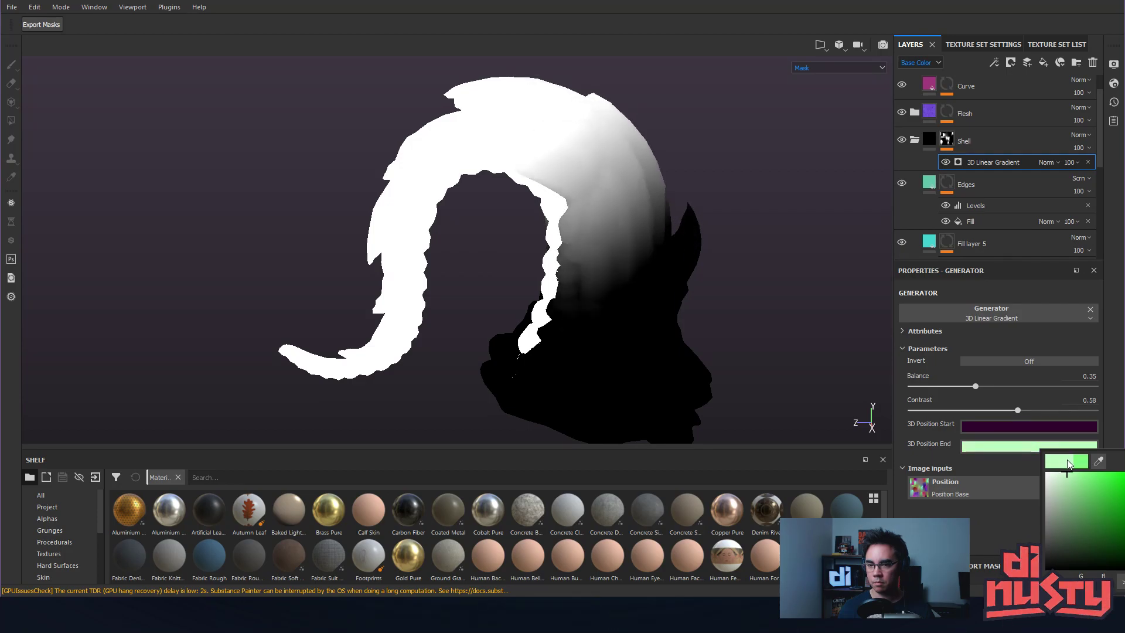
alt+drag(769, 321, 759, 302)
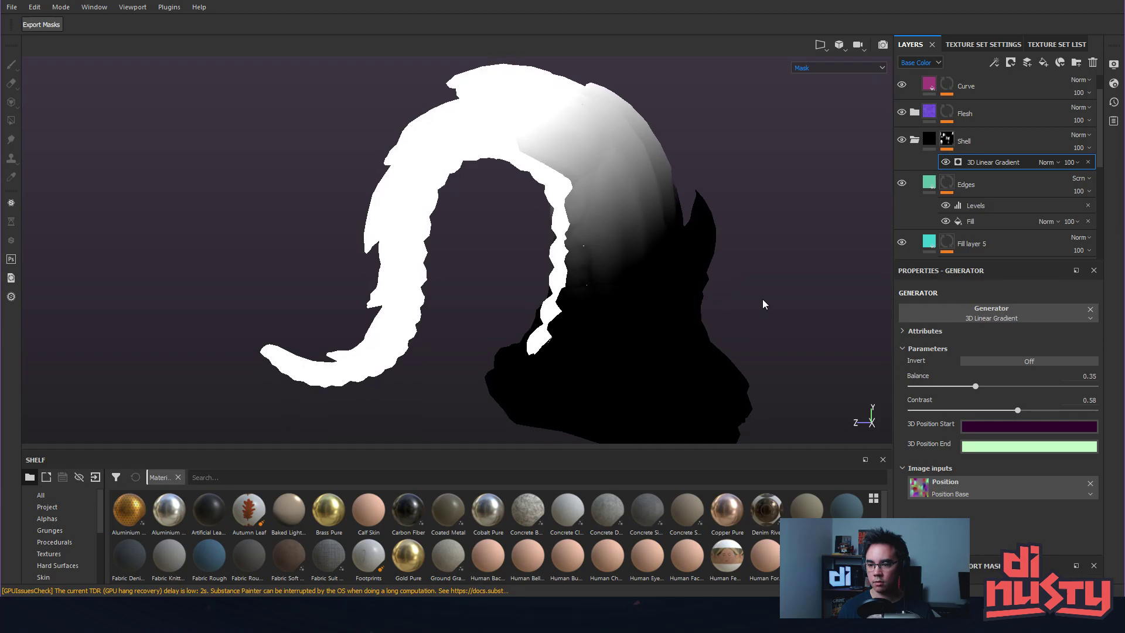
alt+middle_drag(758, 301, 753, 315)
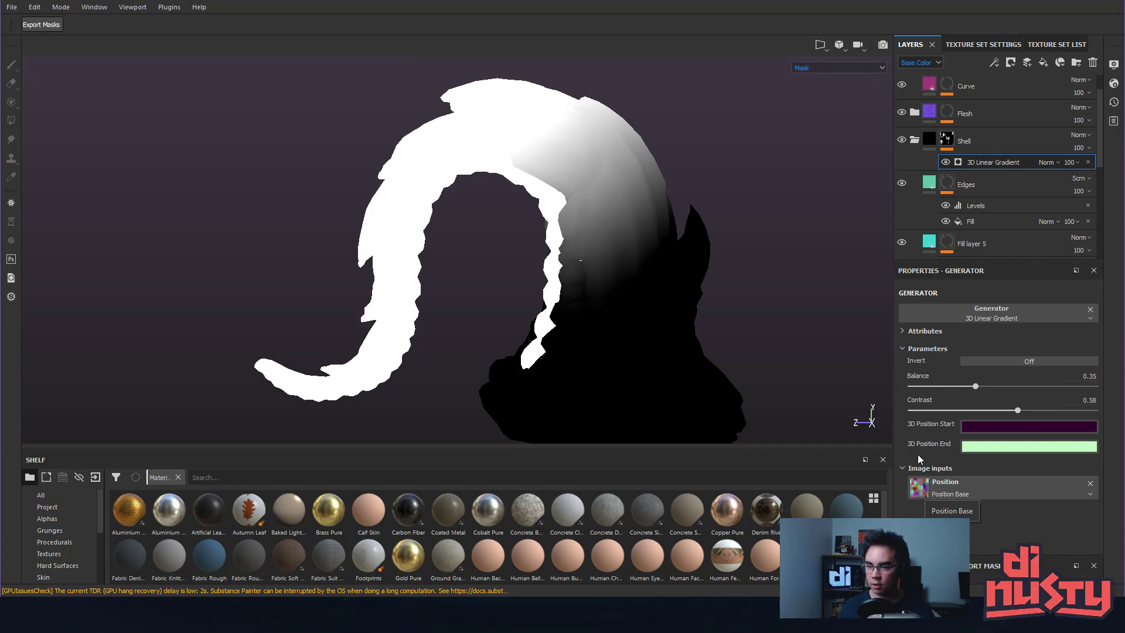
alt+drag(720, 215, 502, 245)
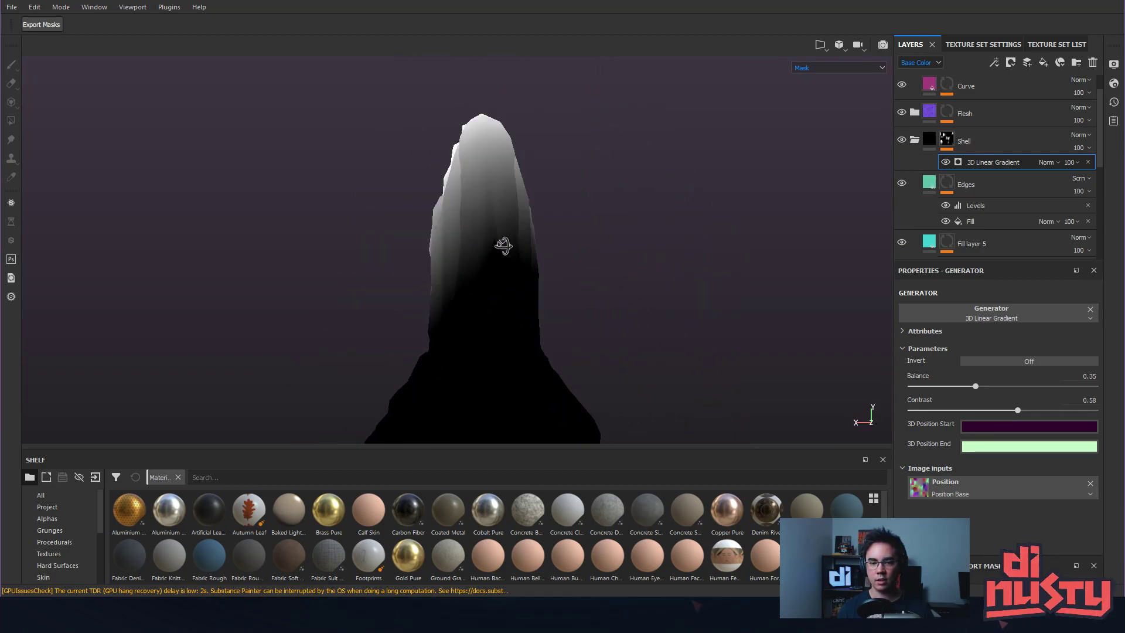
alt+drag(631, 294, 673, 281)
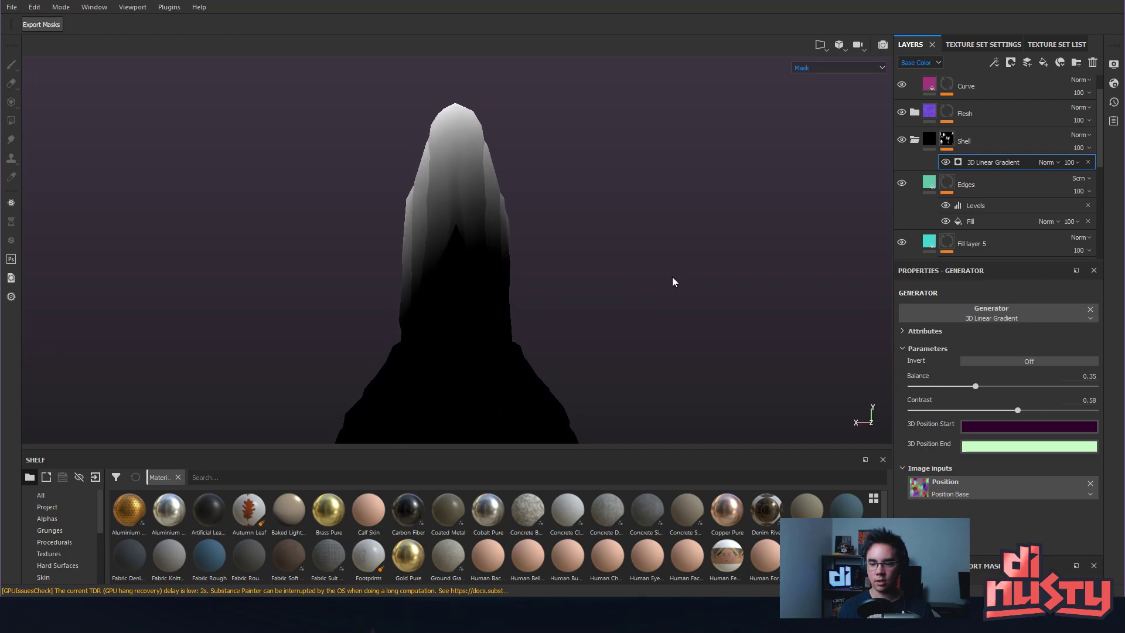
Set the gradient's 3D Position End color to light green and shift 3D Position Start to dark navy blue.
click(1035, 449)
mouse_move(1060, 476)
mouse_down()
mouse_move(1084, 473)
mouse_move(1068, 478)
mouse_up()
click(1054, 427)
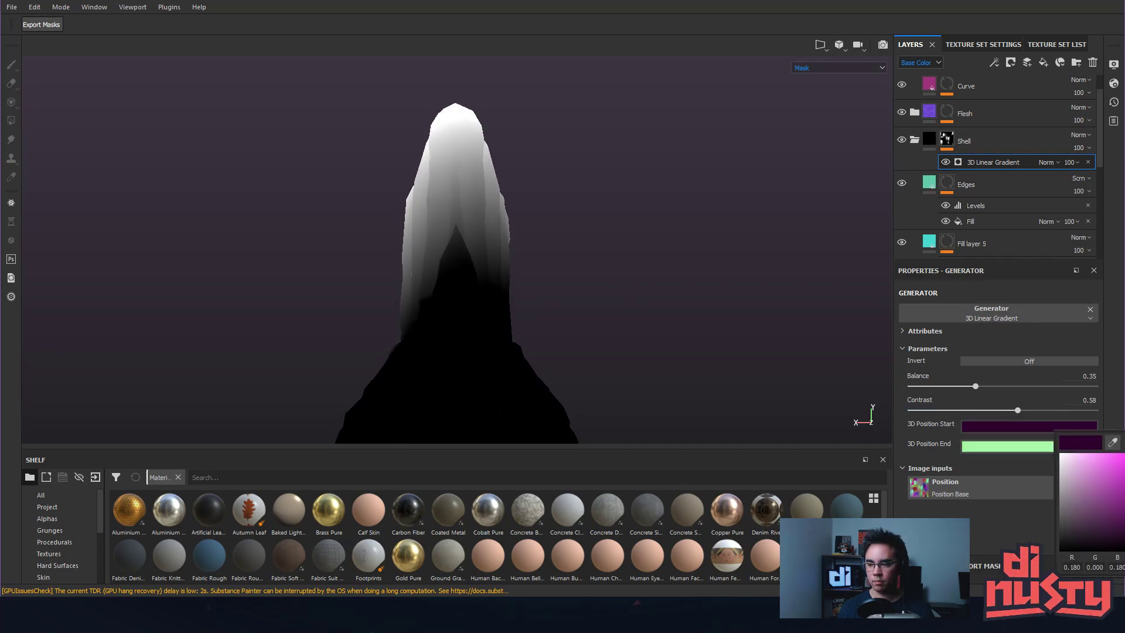
drag(1122, 532, 1124, 536)
drag(1124, 471, 1124, 453)
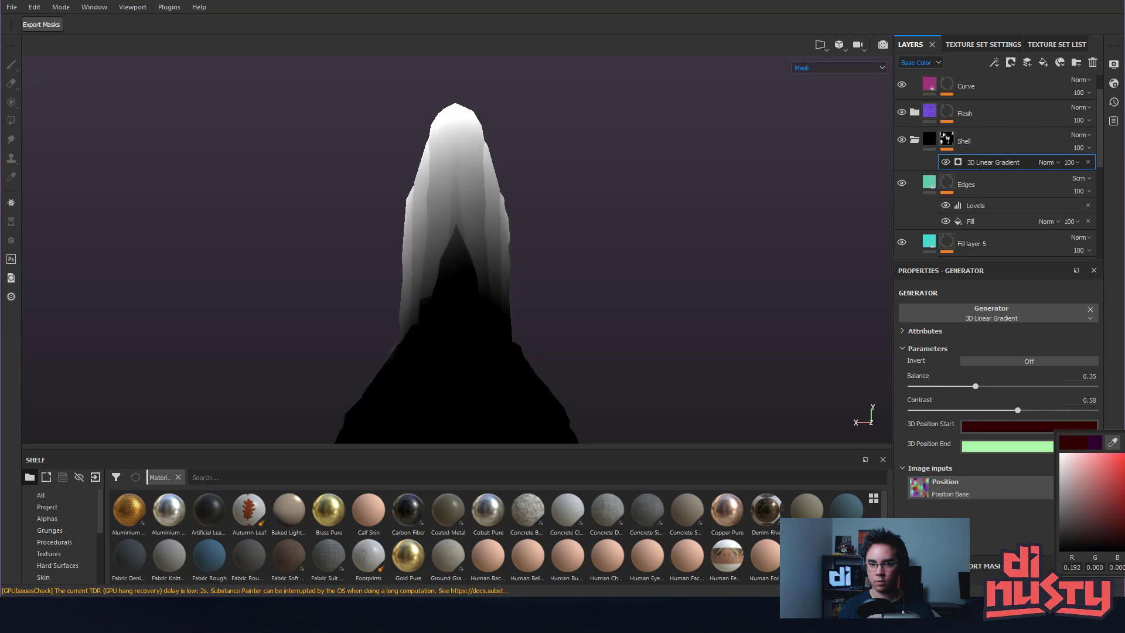
key(ctrl+z)
drag(1088, 576, 1084, 576)
drag(1124, 533, 1124, 542)
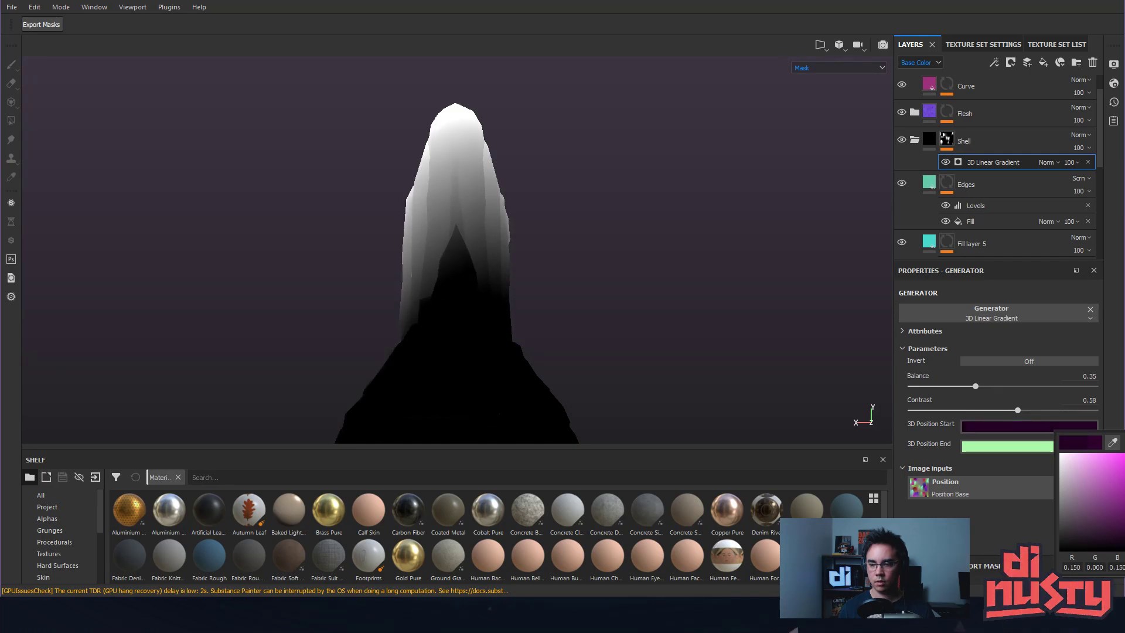
drag(1124, 469, 1124, 515)
click(1095, 443)
Compare the shell mask from several angles by undoing and restoring the gradient color edits and toggling Invert on and off.
alt+drag(724, 391, 814, 338)
key(ctrl+z)
key(ctrl+z)
key(ctrl+z)
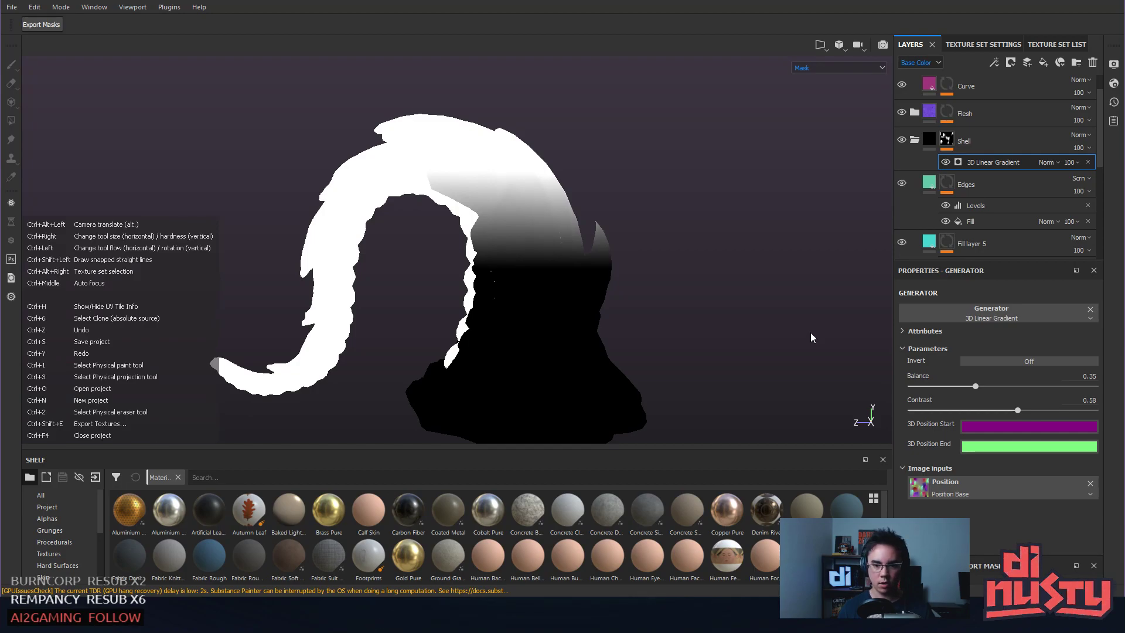
key(ctrl+z)
alt+drag(765, 315, 533, 385)
alt+drag(521, 211, 489, 204)
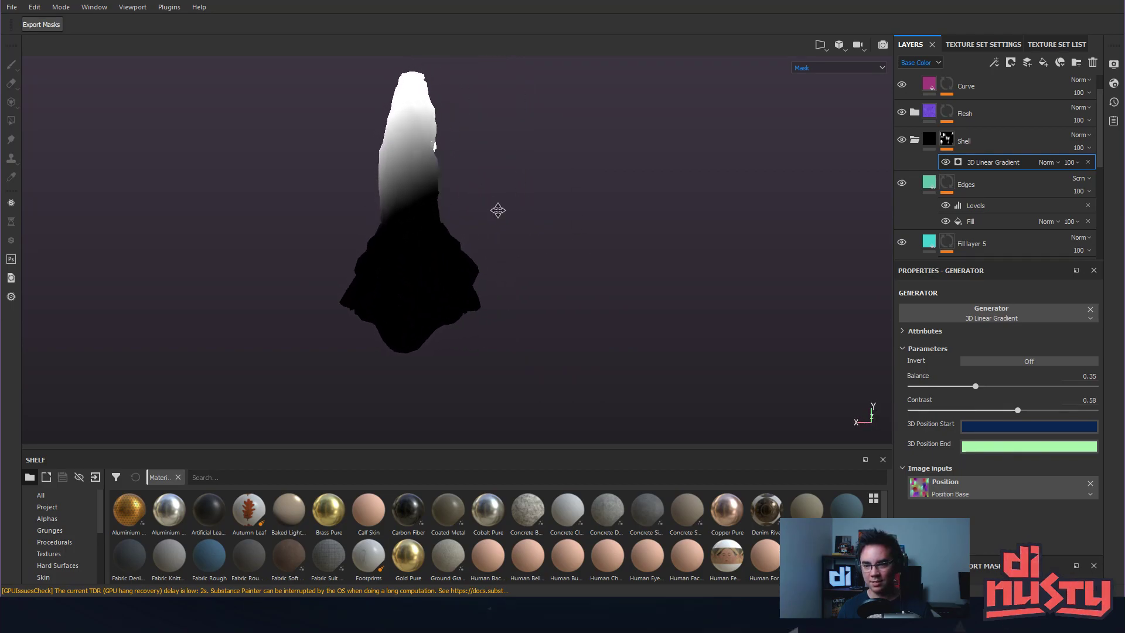
alt+middle_drag(489, 204, 580, 272)
alt+drag(623, 198, 618, 216)
alt+middle_drag(617, 217, 628, 198)
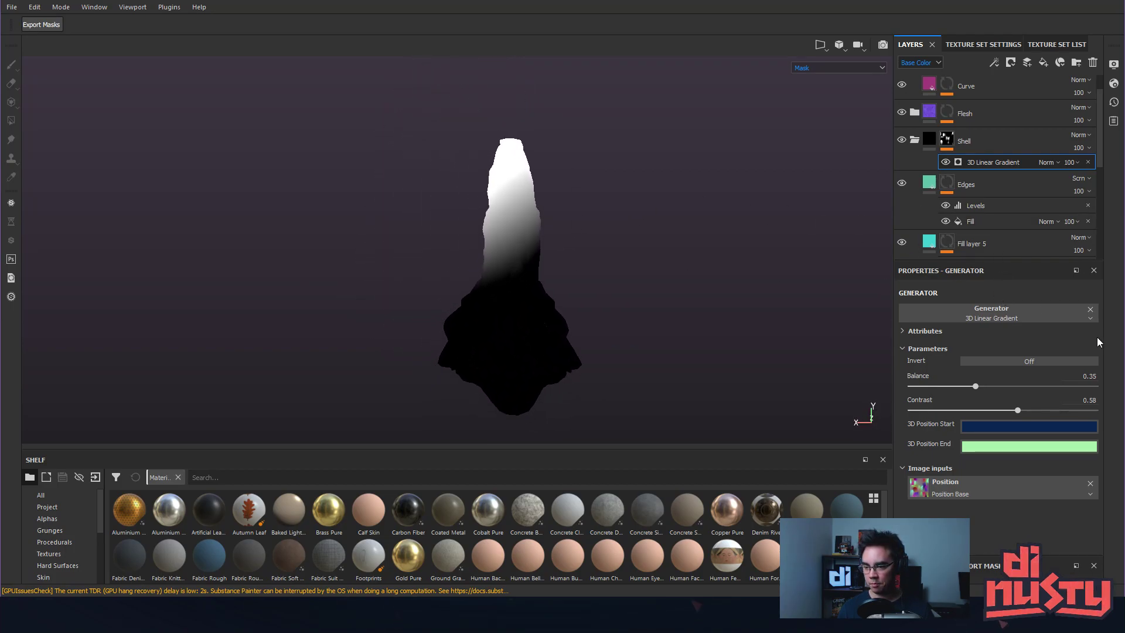
click(998, 362)
click(998, 362)
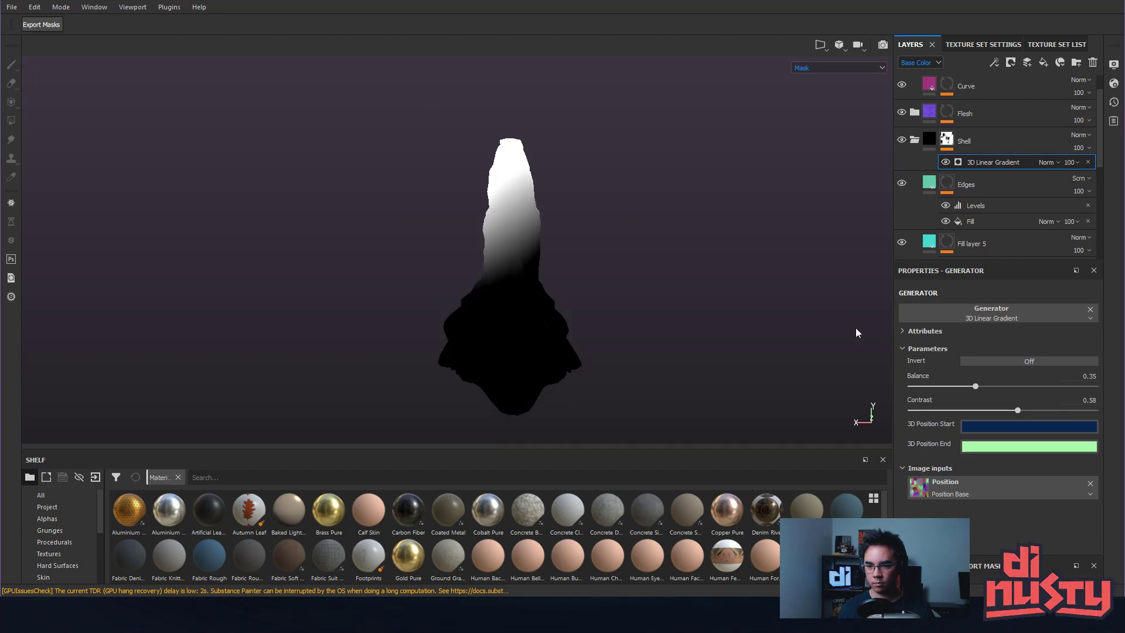
Try a light blue 3D Position Start color and check the mask from the side.
click(1017, 427)
drag(1086, 502, 1046, 467)
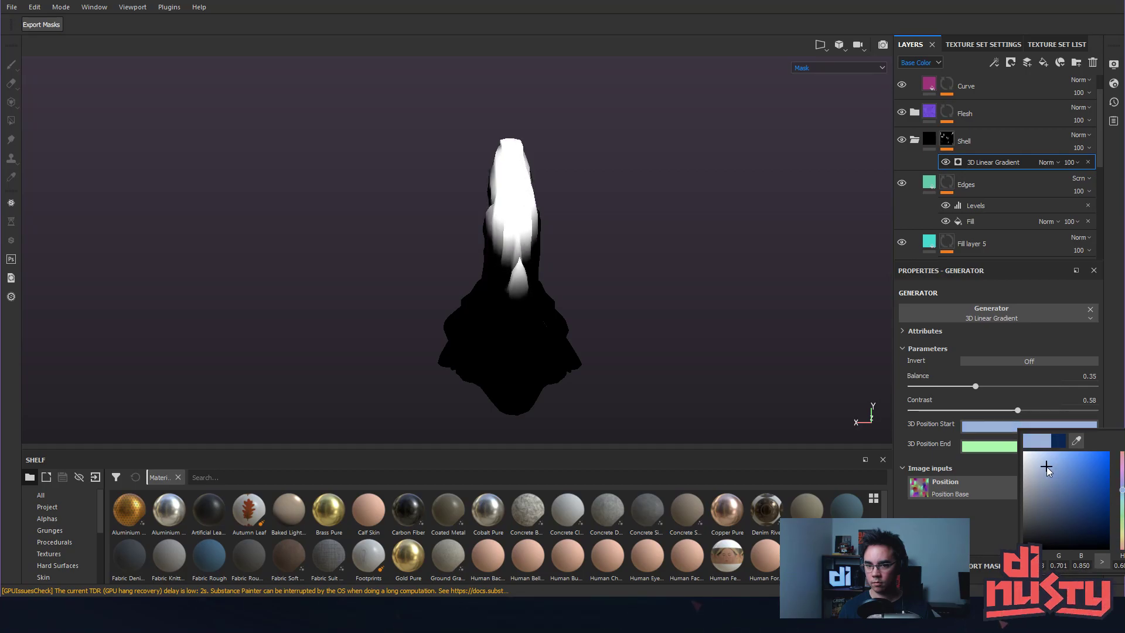
alt+drag(662, 334, 871, 303)
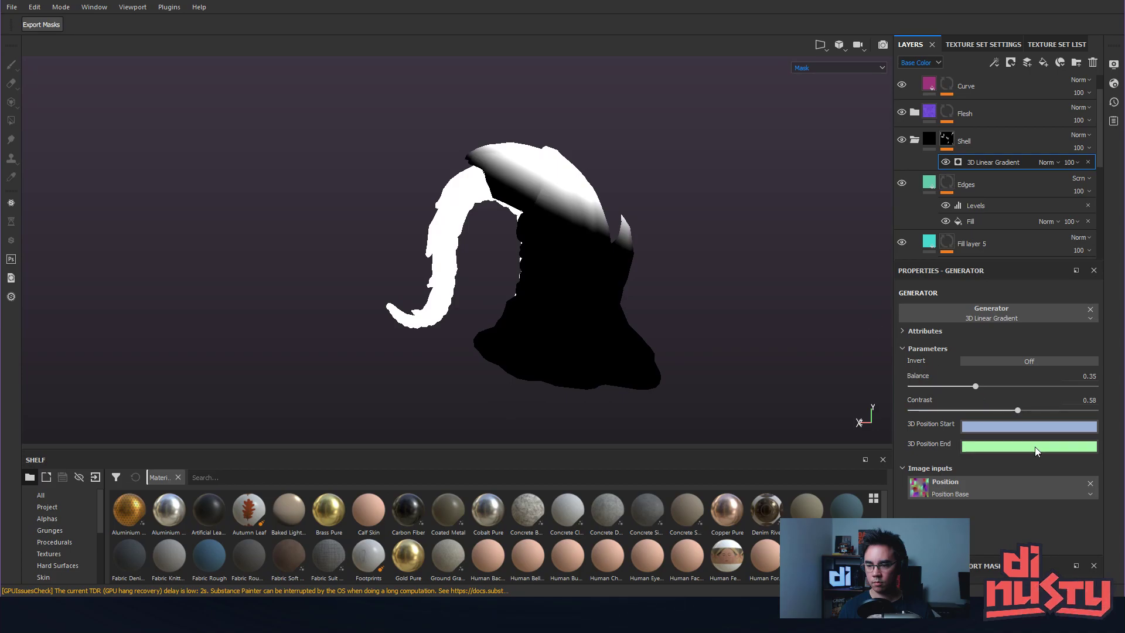
Change the gradient's 3D Position Start color to a medium red so the shell mask fades diagonally across the upper horn.
click(1003, 425)
drag(1112, 494, 1116, 437)
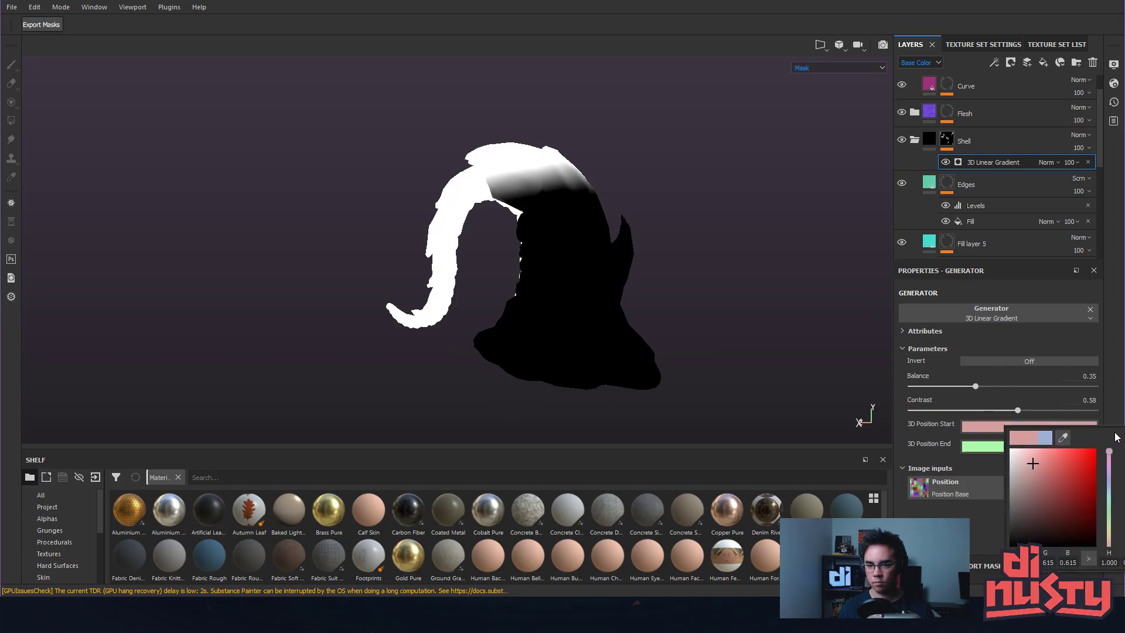
drag(1029, 463, 1033, 506)
alt+drag(767, 404, 497, 446)
click(988, 426)
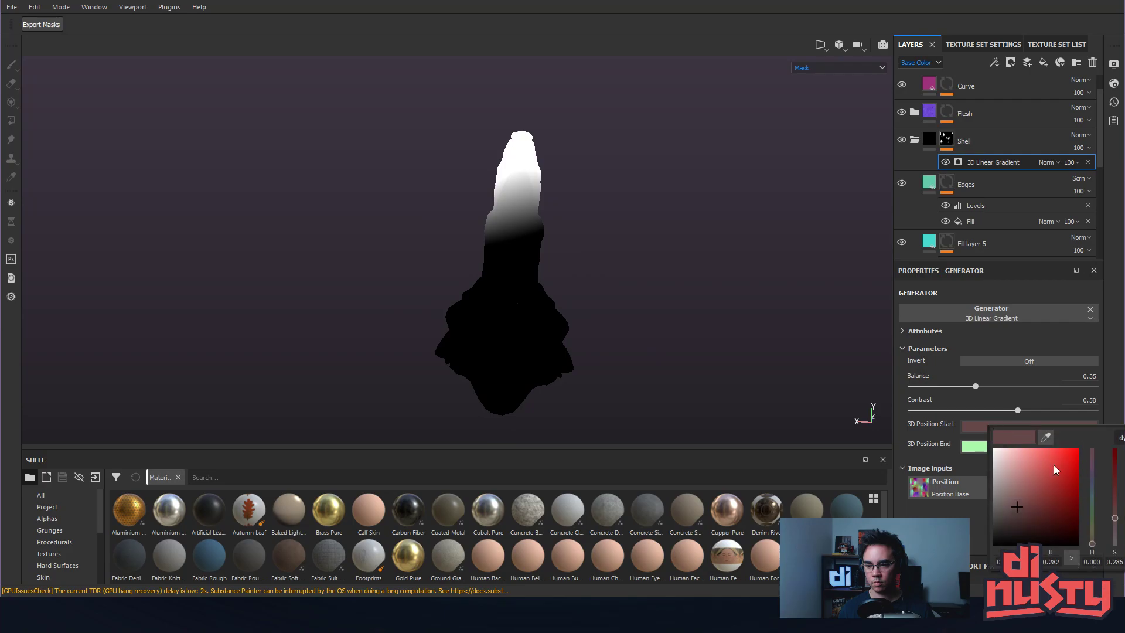
click(1093, 539)
drag(1093, 539, 1093, 567)
mouse_move(1010, 507)
mouse_down()
mouse_move(1031, 507)
mouse_move(999, 529)
mouse_move(1056, 482)
mouse_up()
mouse_move(654, 327)
alt+mouse_down()
mouse_move(907, 302)
mouse_move(739, 343)
mouse_move(617, 351)
mouse_move(842, 269)
mouse_move(854, 328)
alt+mouse_up()
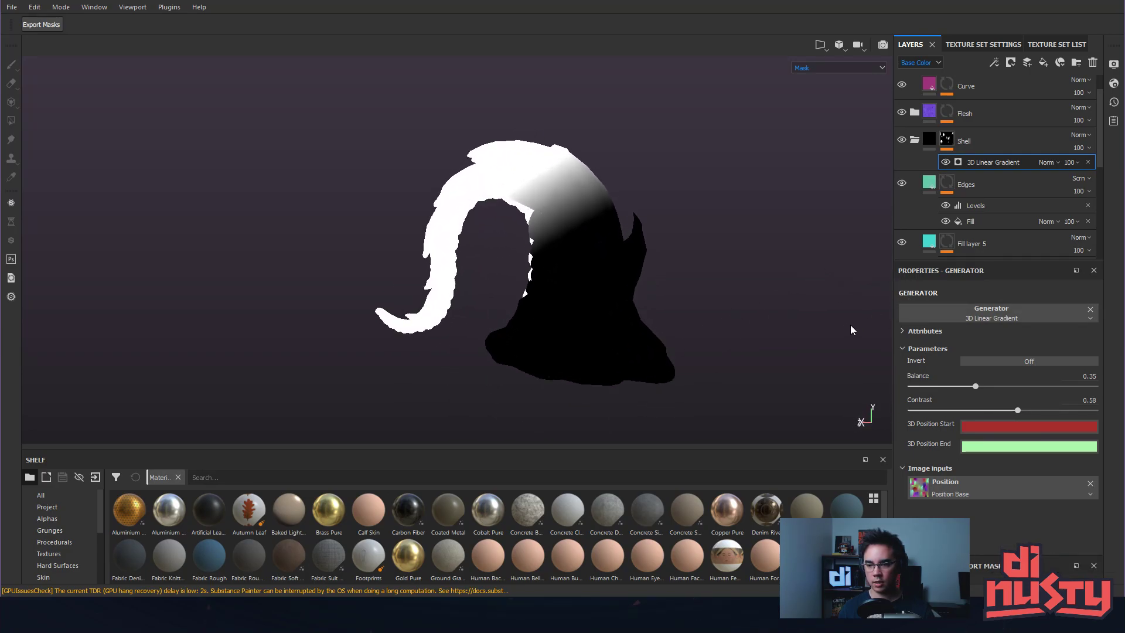
Lower the 3D Linear Gradient's Contrast to soften the shell mask's transition and return to the Base Color view of the model.
right_click(1010, 164)
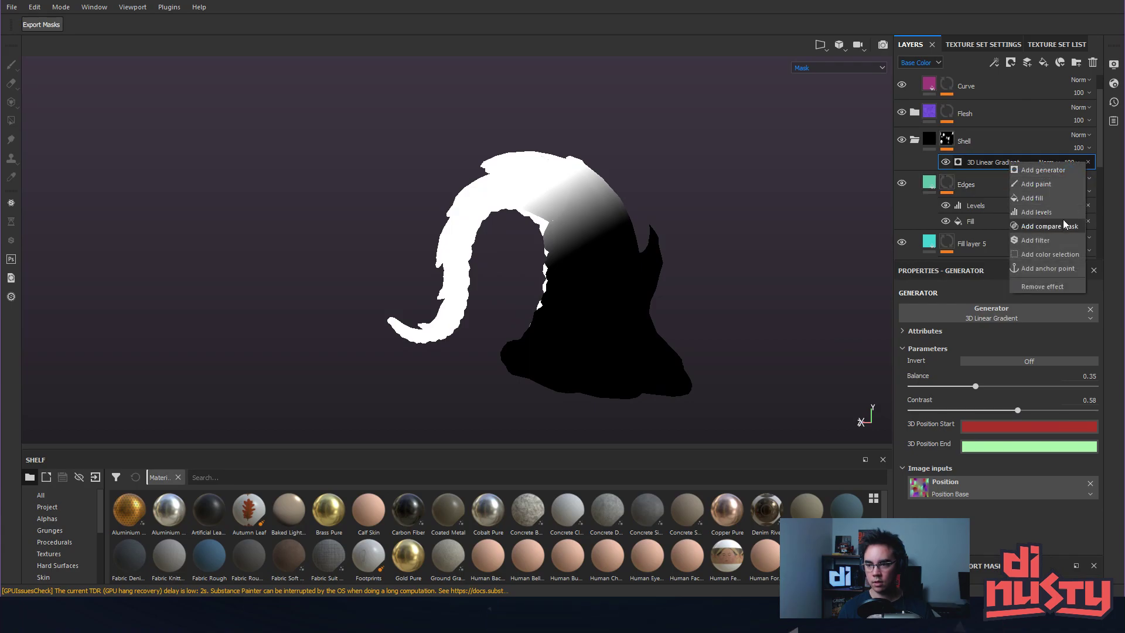
click(1027, 412)
drag(1026, 411, 969, 388)
alt+drag(798, 308, 754, 334)
drag(975, 413, 950, 410)
click(991, 141)
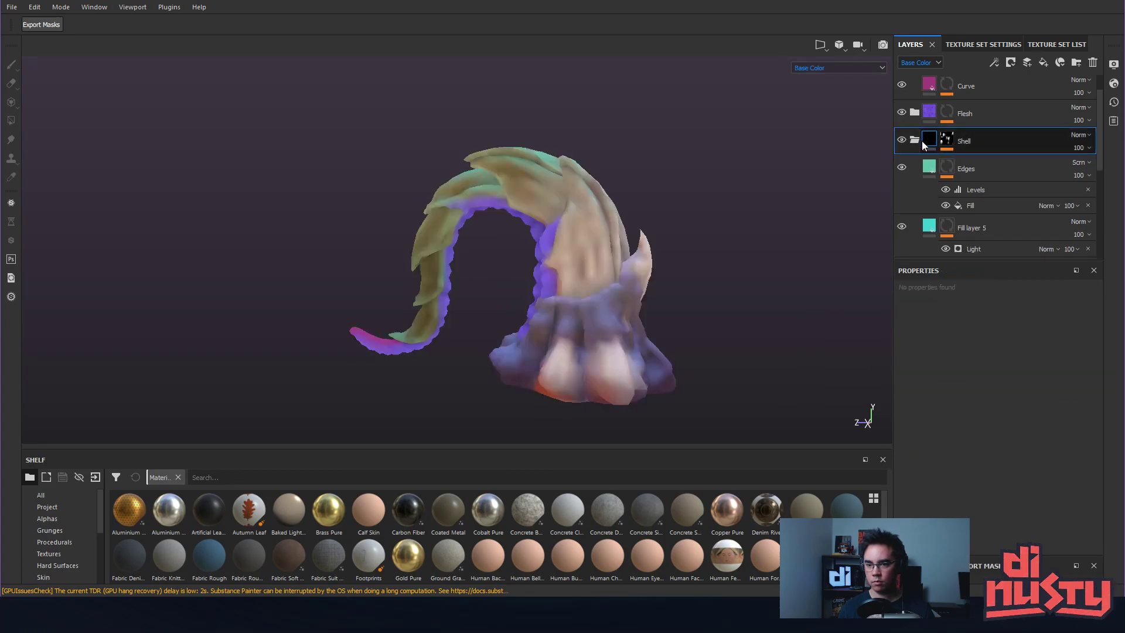
alt+drag(732, 249, 609, 261)
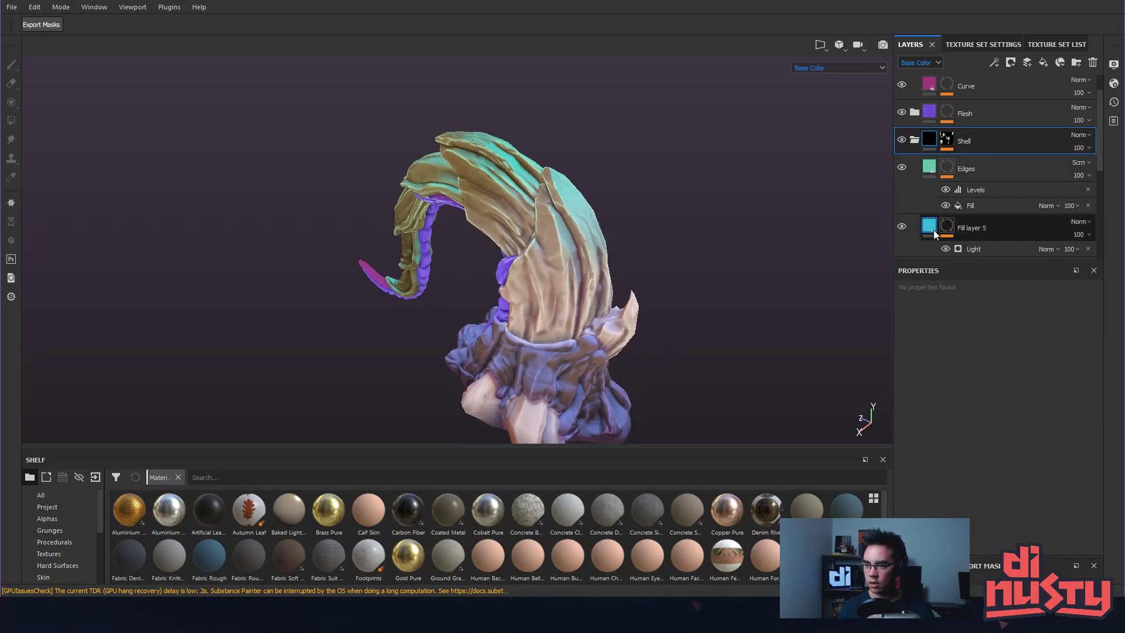
Toggle the Shell folder's Edges layer on and off to judge its effect, and rename it Edge Highlights.
click(933, 167)
click(901, 169)
click(901, 168)
click(901, 168)
click(901, 168)
click(901, 169)
click(902, 169)
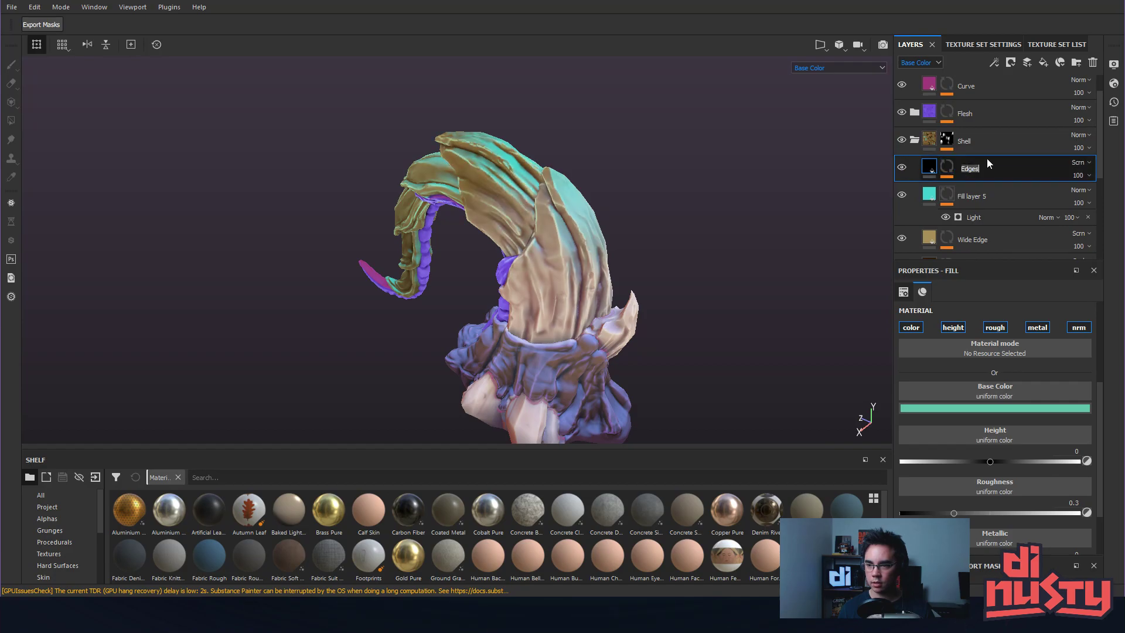
key(Right)
text(Highlights)
key(Return)
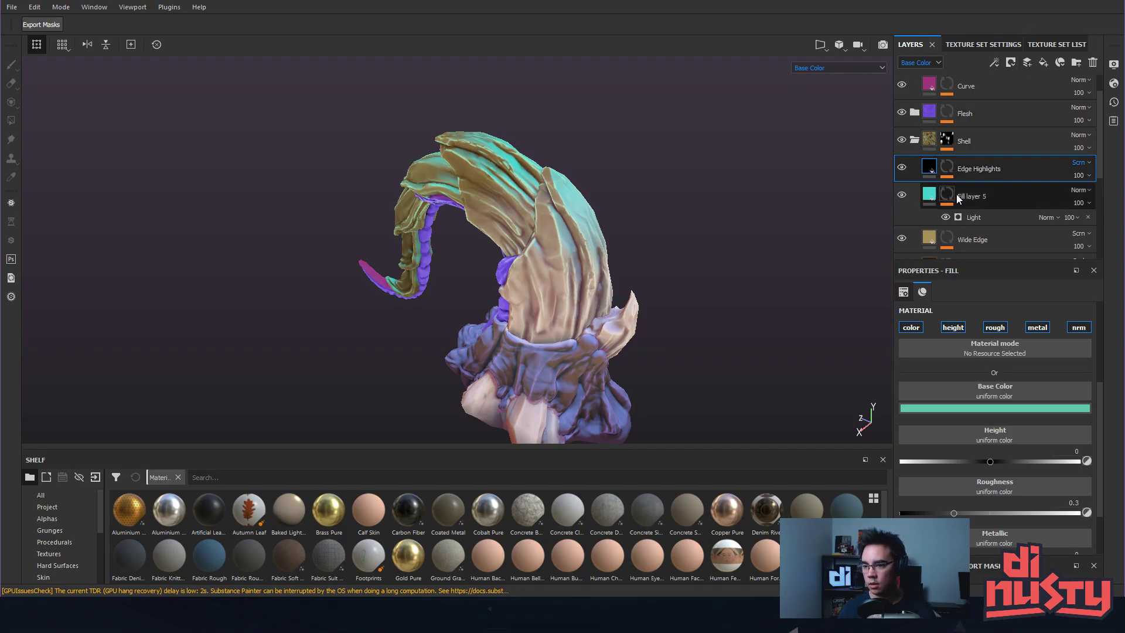
Toggle Fill layer 5 in the Shell folder to judge its effect, and rename it Top Light.
alt+drag(673, 143, 779, 160)
click(903, 193)
click(902, 193)
click(902, 193)
click(902, 193)
double_click(978, 197)
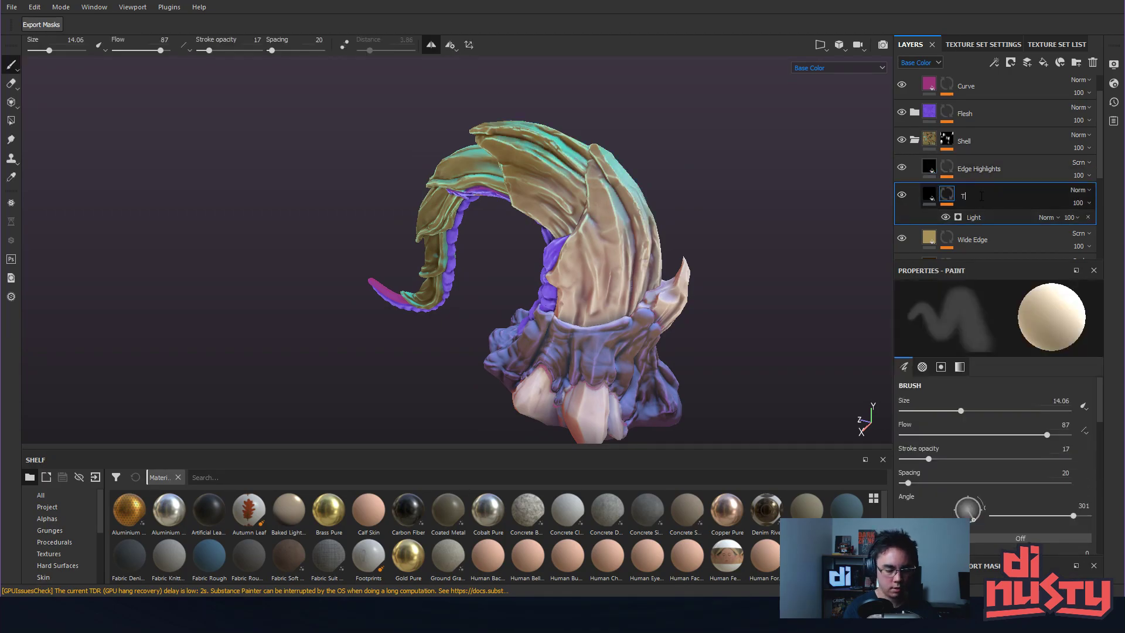
key(Return)
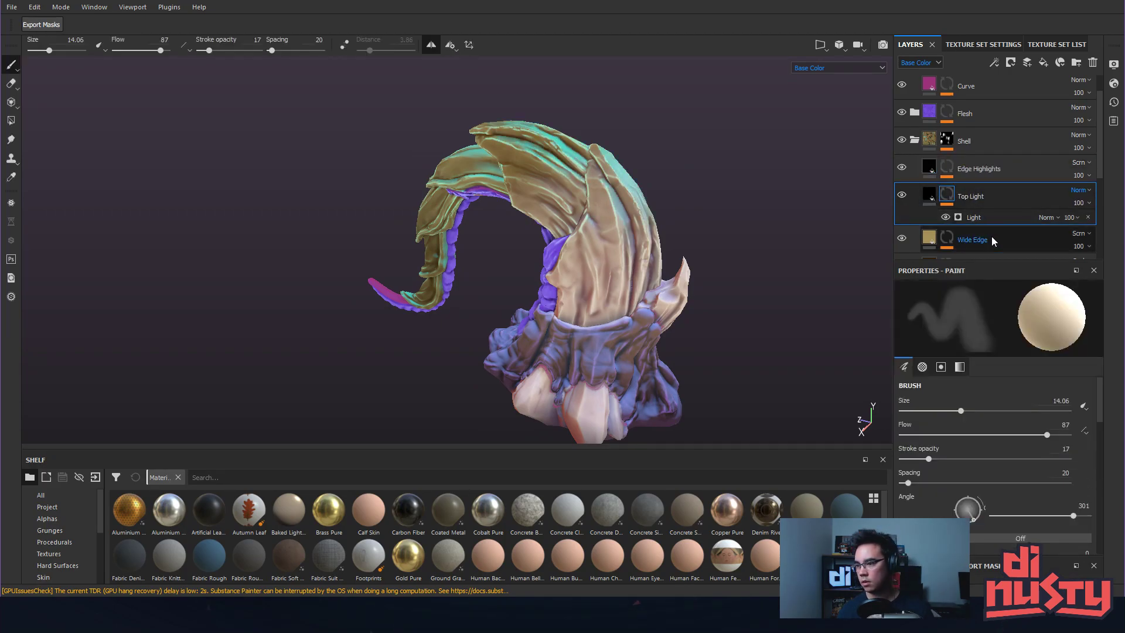
mouse_move(778, 199)
alt+mouse_down()
mouse_move(779, 168)
mouse_move(791, 182)
alt+mouse_up()
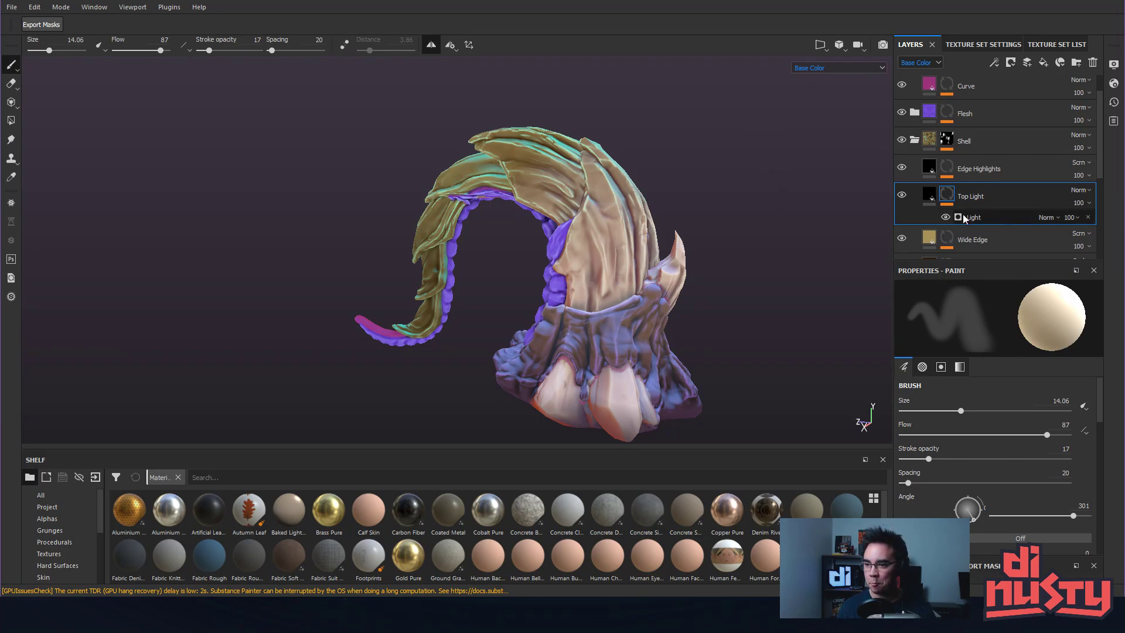
Place the Bone folder's Bleed AO layer inside the Shell folder, directly below Top Light.
click(930, 196)
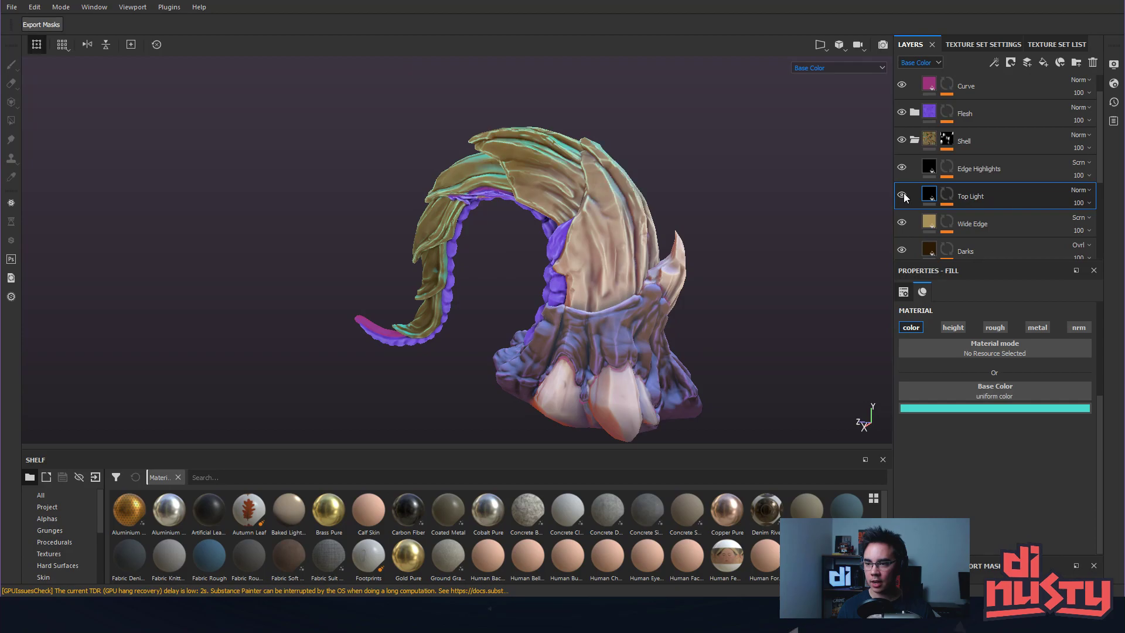
scroll(919, 137, down, 2)
scroll(918, 137, down, 2)
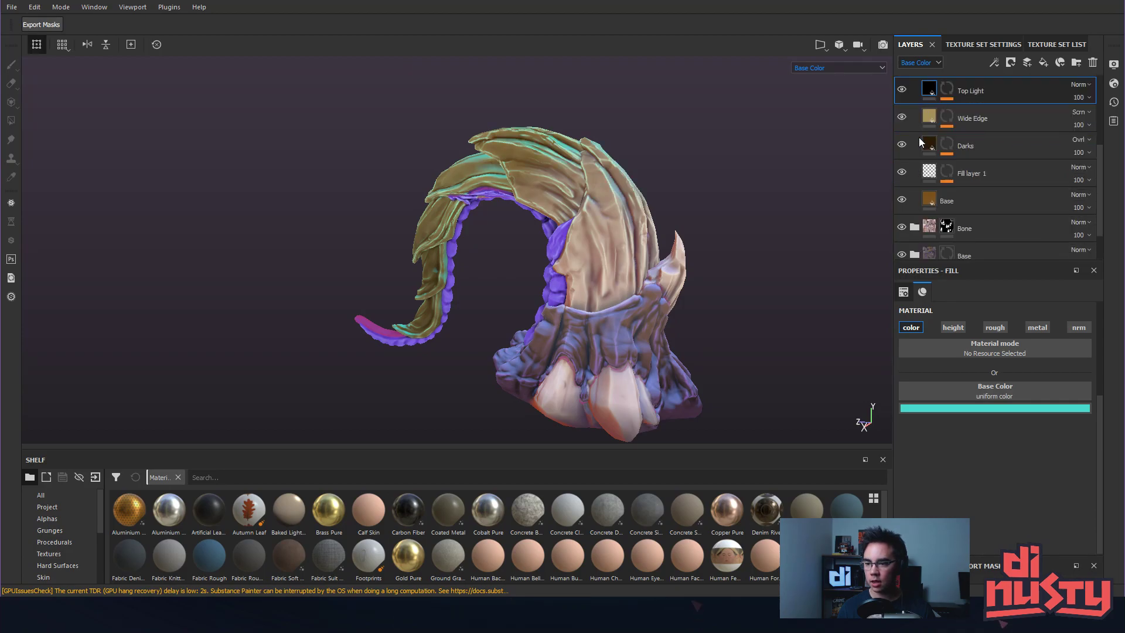
click(915, 194)
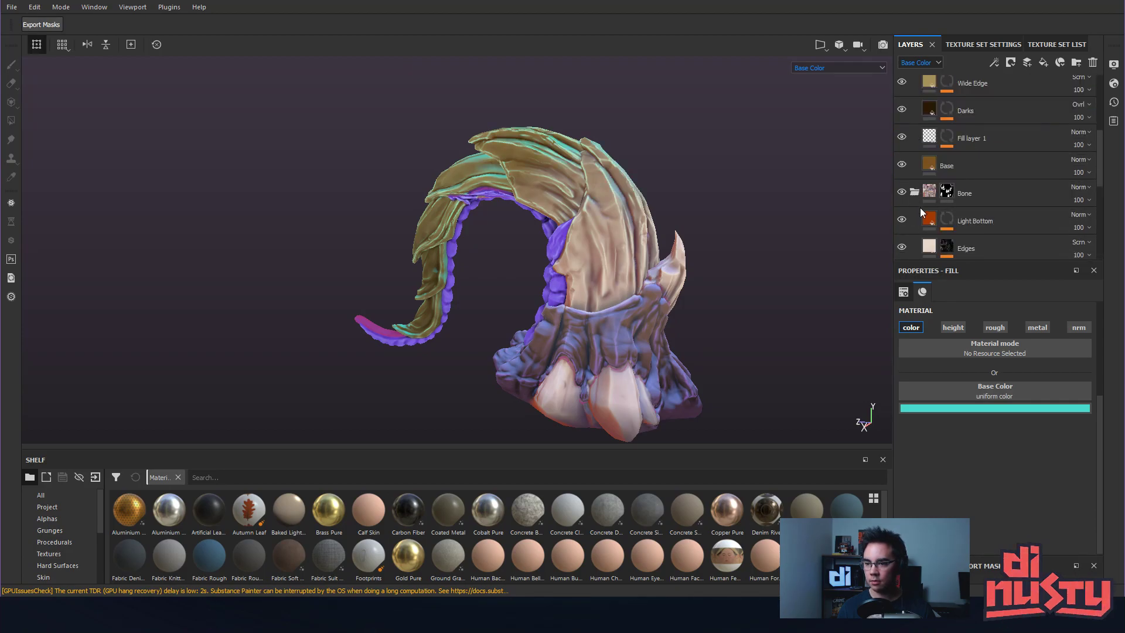
scroll(912, 207, down, 2)
scroll(913, 204, down, 1)
click(1020, 225)
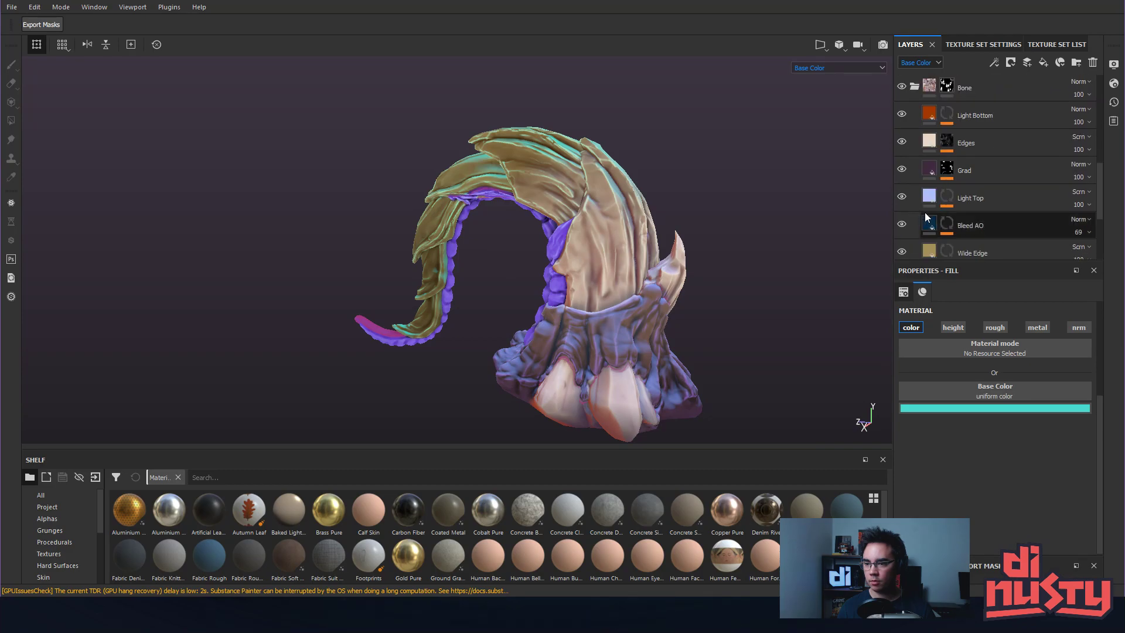
mouse_move(1019, 226)
mouse_down()
mouse_move(1042, 77)
mouse_move(1022, 90)
mouse_move(1032, 86)
mouse_up()
scroll(994, 148, up, 3)
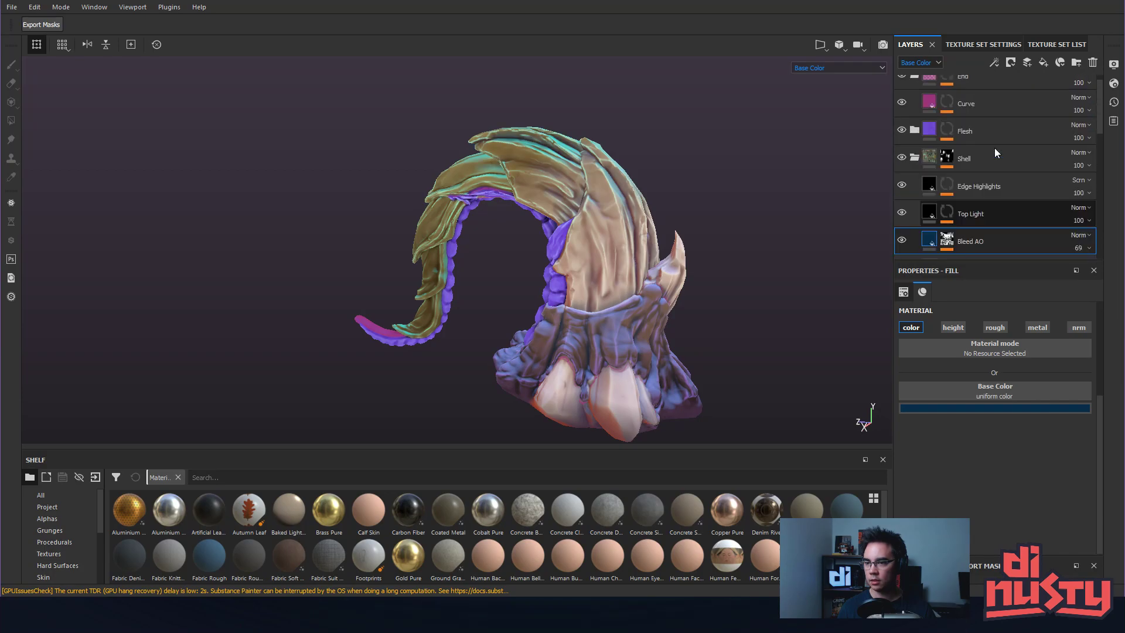
Set the Top Light layer's base color to the dark blue sampled from the Bleed AO layer.
click(1016, 185)
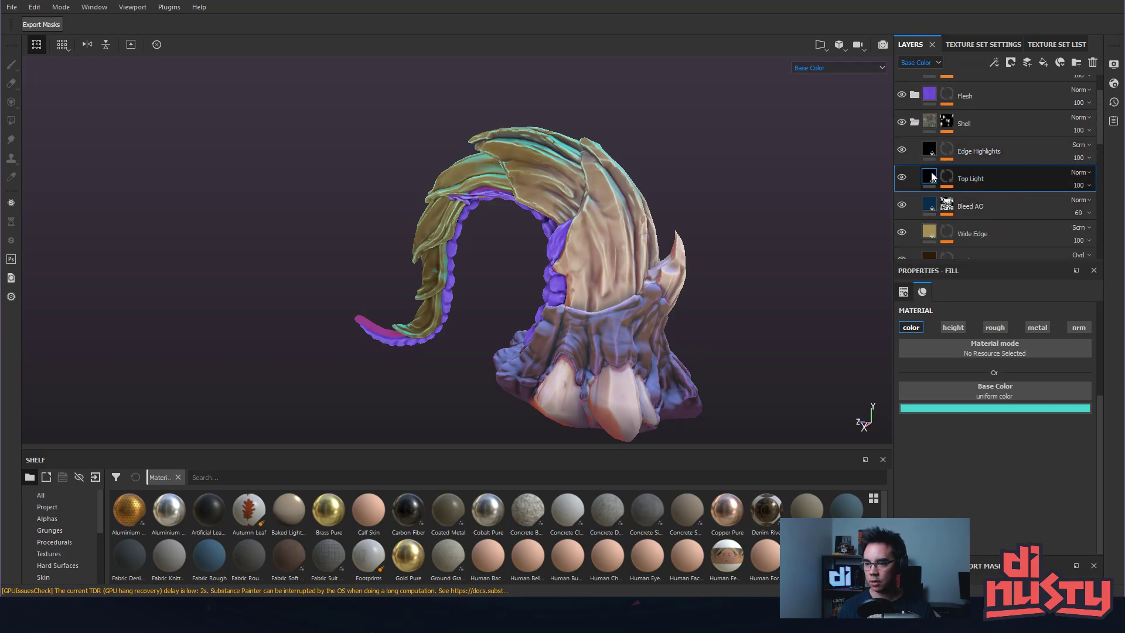
click(1003, 408)
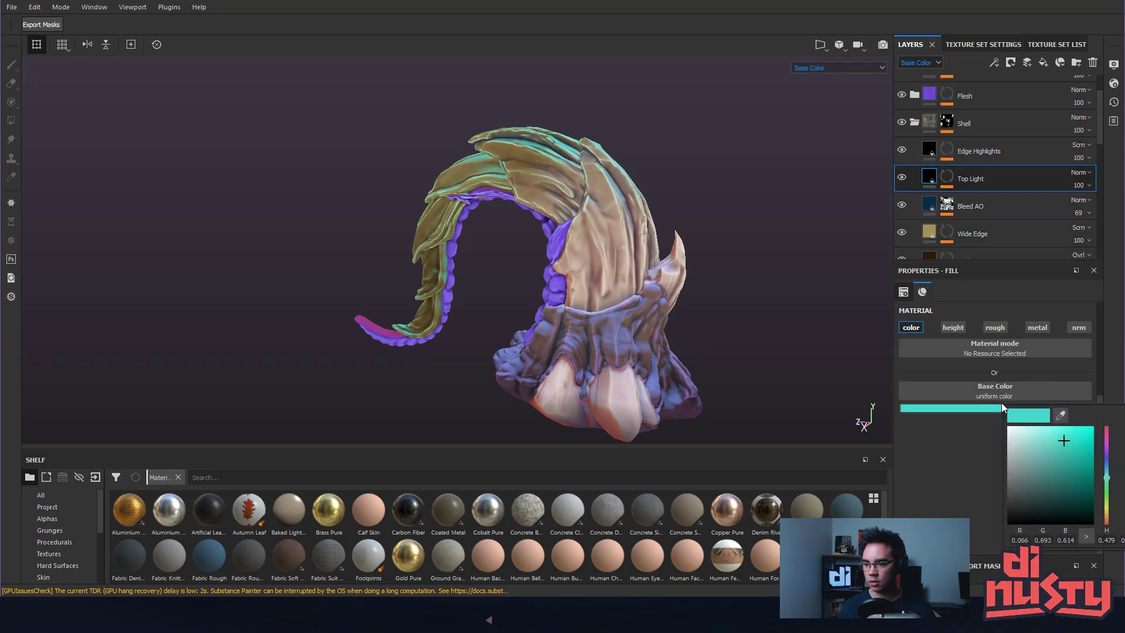
click(1061, 416)
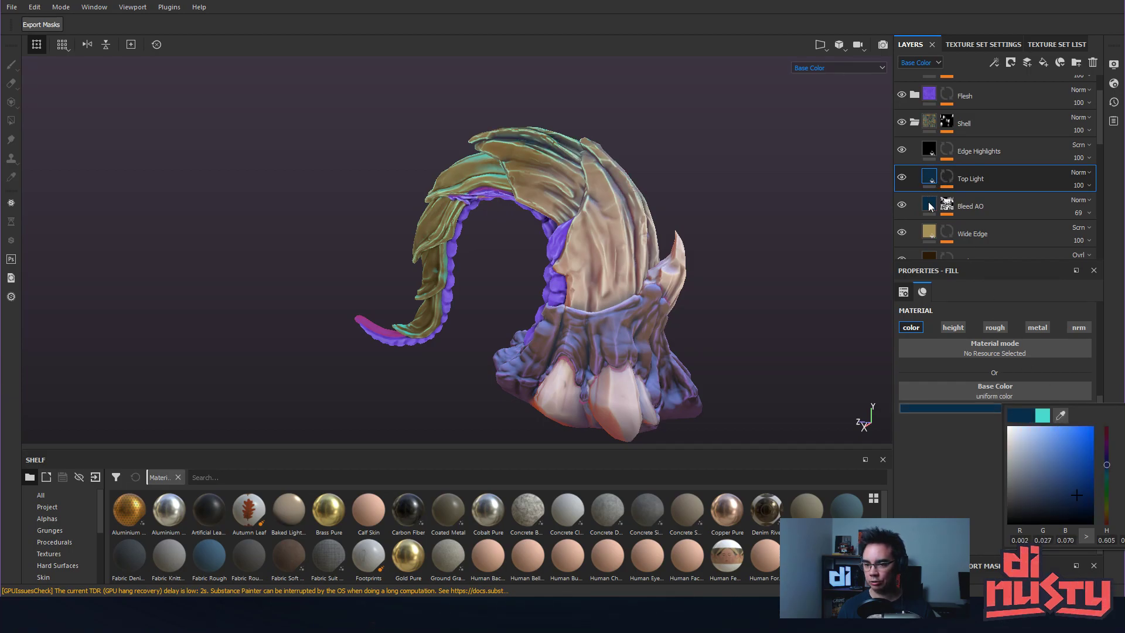
click(930, 206)
Delete Bleed AO from the Shell folder and place a copy of the Bone folder's Light Top layer directly above the Shell's Base layer.
click(1029, 208)
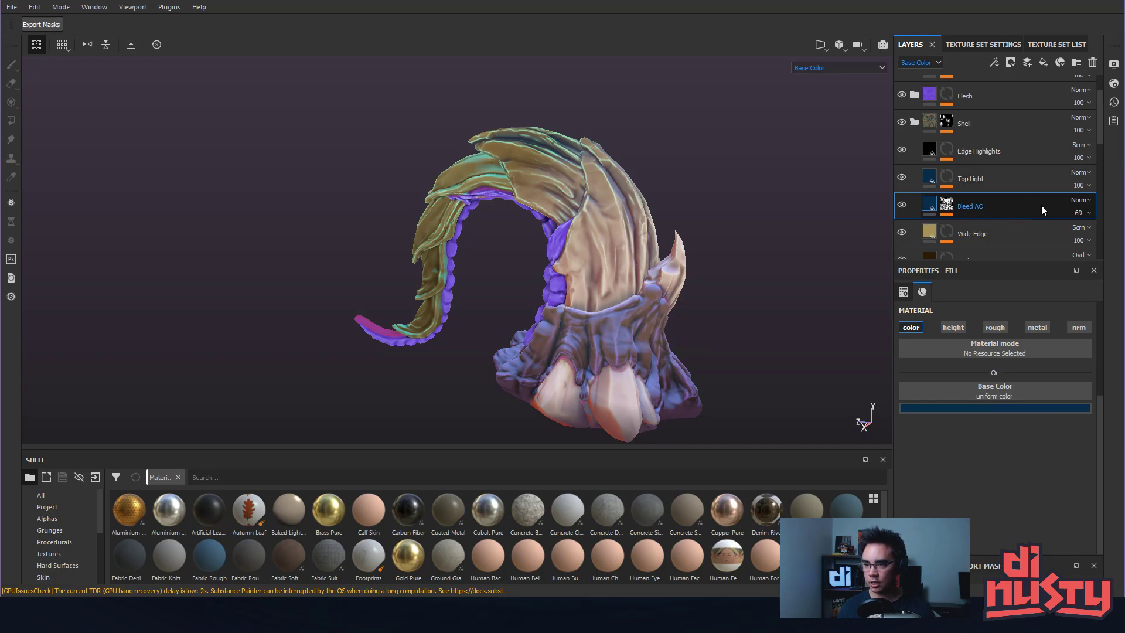
key(Delete)
scroll(1041, 206, down, 5)
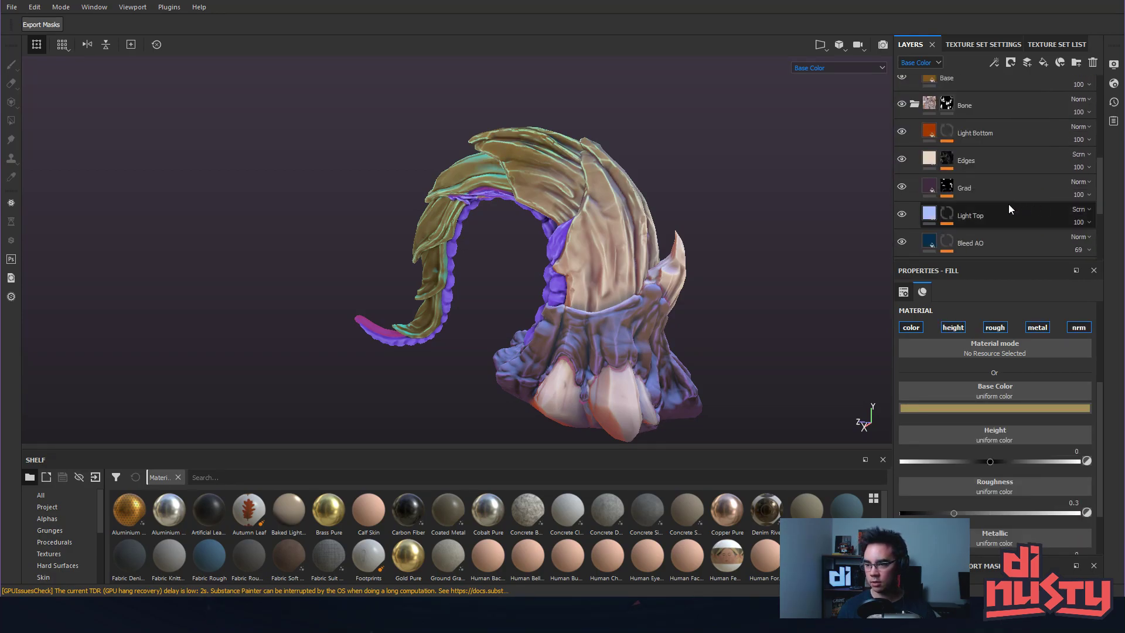
click(1010, 208)
scroll(1020, 82, up, 1)
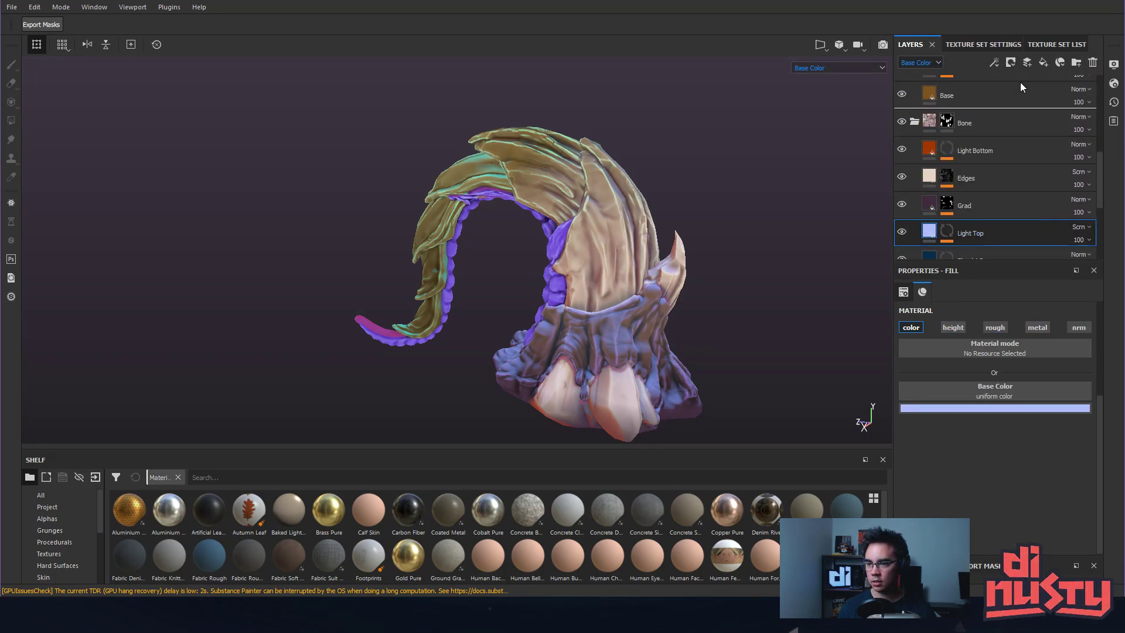
scroll(1022, 100, up, 3)
Set Top Light's base color to the pale lavender blue sampled from Light Top, and delete Light Top from the Shell folder.
click(1014, 91)
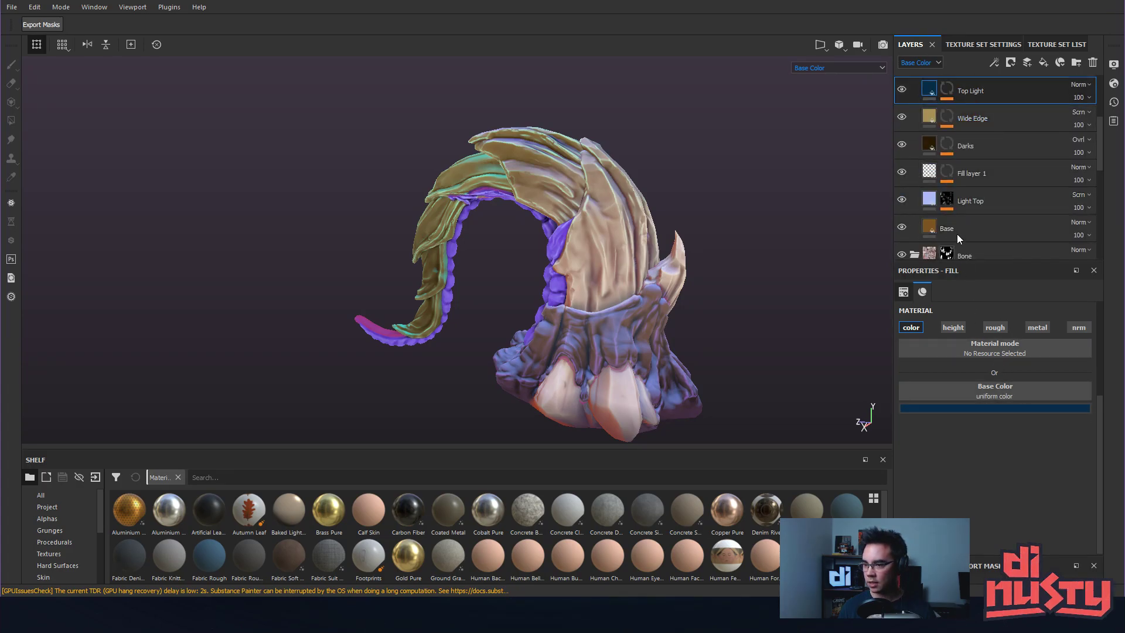
click(1011, 409)
click(1071, 420)
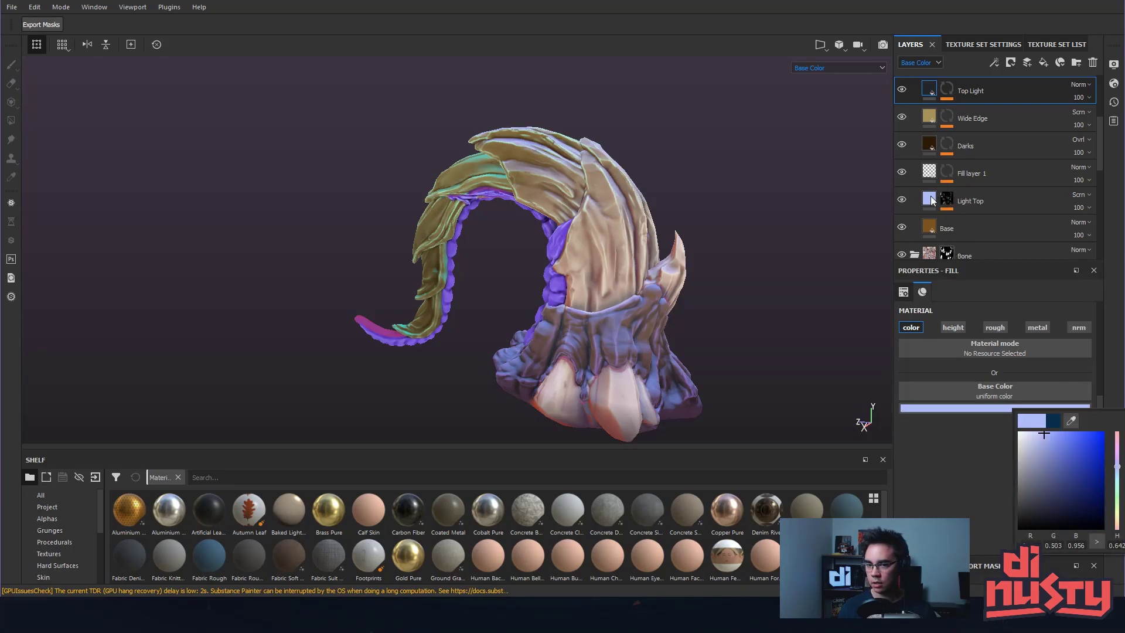
click(768, 198)
mouse_move(768, 198)
alt+mouse_down()
mouse_move(742, 251)
mouse_move(767, 204)
alt+mouse_up()
click(1008, 200)
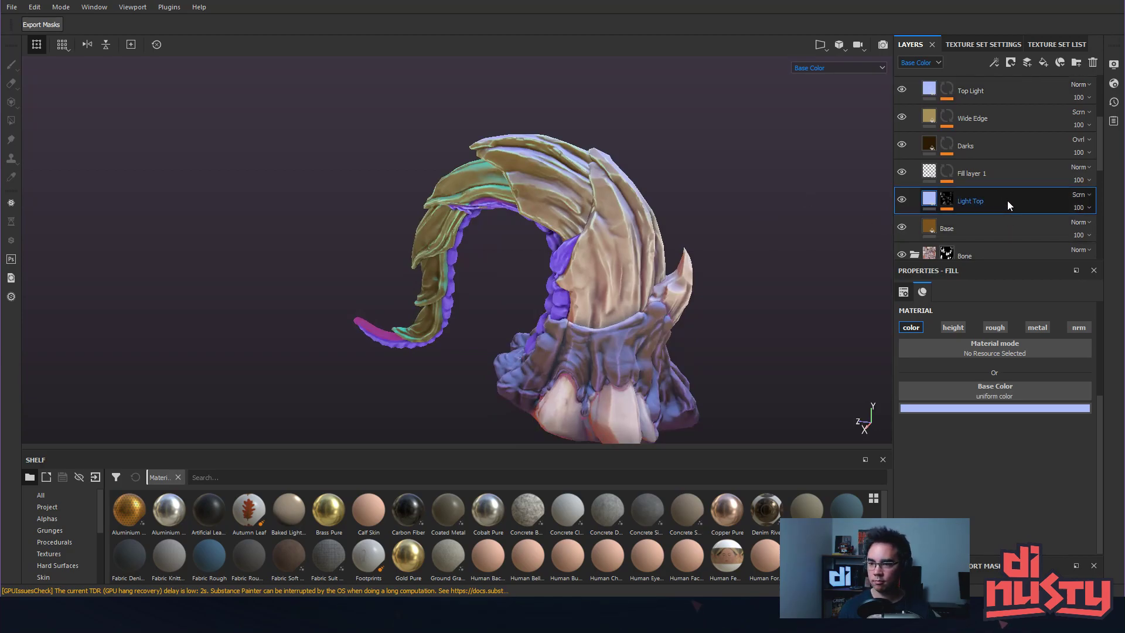
Inspect the shell plates up close and toggle the Edge Highlights layer off and on to judge its effect.
alt+drag(757, 143, 564, 166)
alt+right_drag(565, 166, 686, 201)
alt+drag(453, 144, 497, 199)
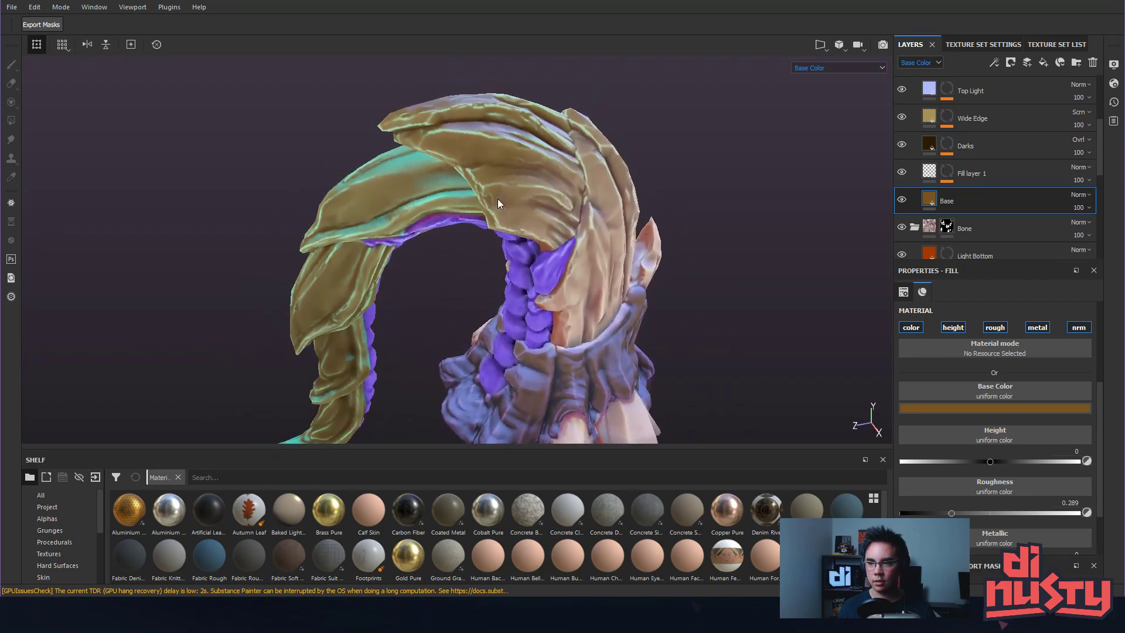
scroll(938, 207, up, 3)
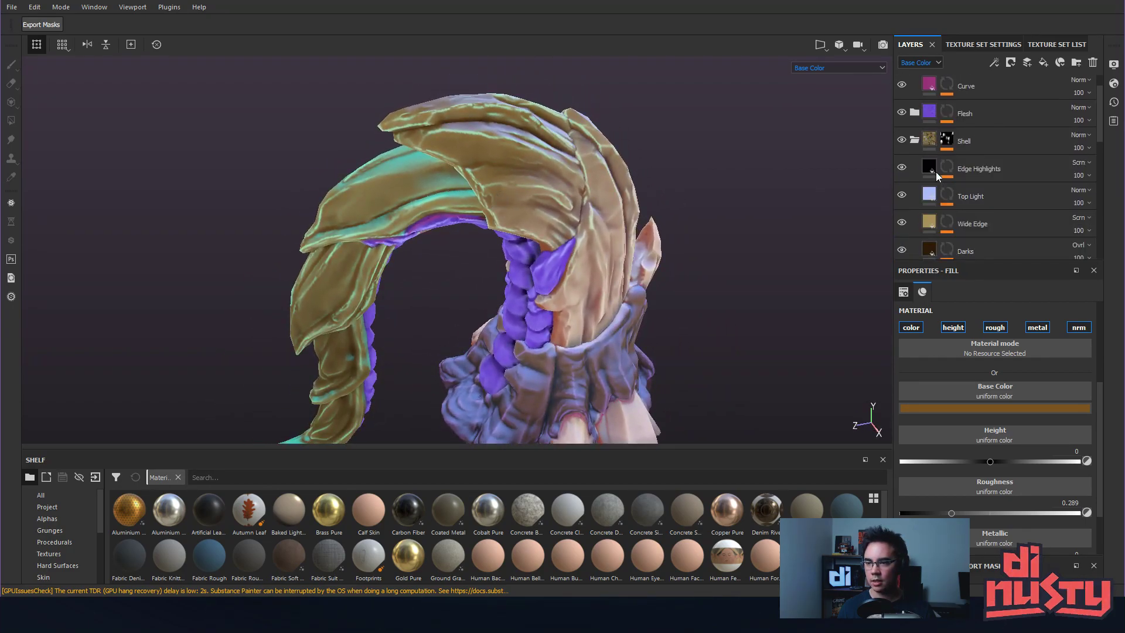
click(929, 168)
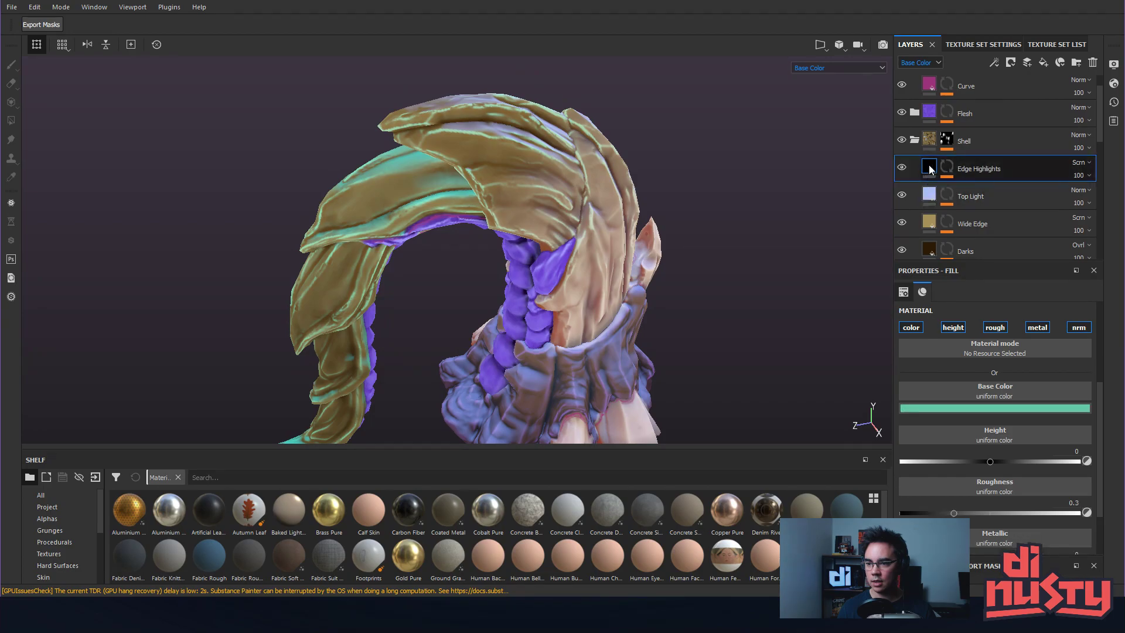
click(901, 168)
click(902, 168)
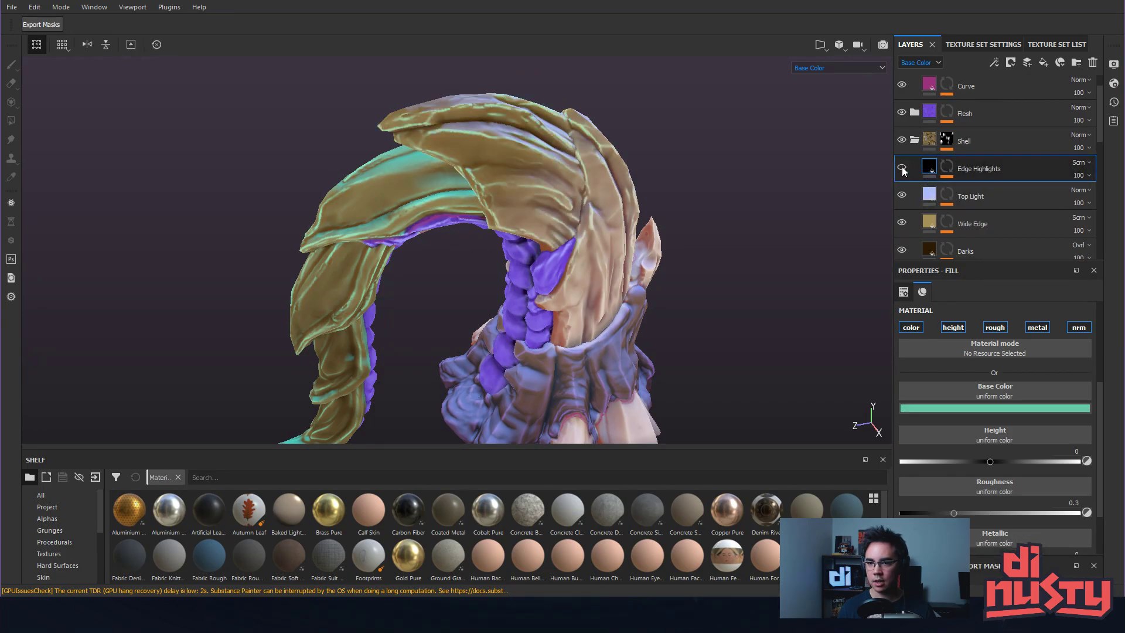
Set the Edge Highlights layer's base color to a pale pinkish mauve sampled from the bone at the model's base.
click(953, 168)
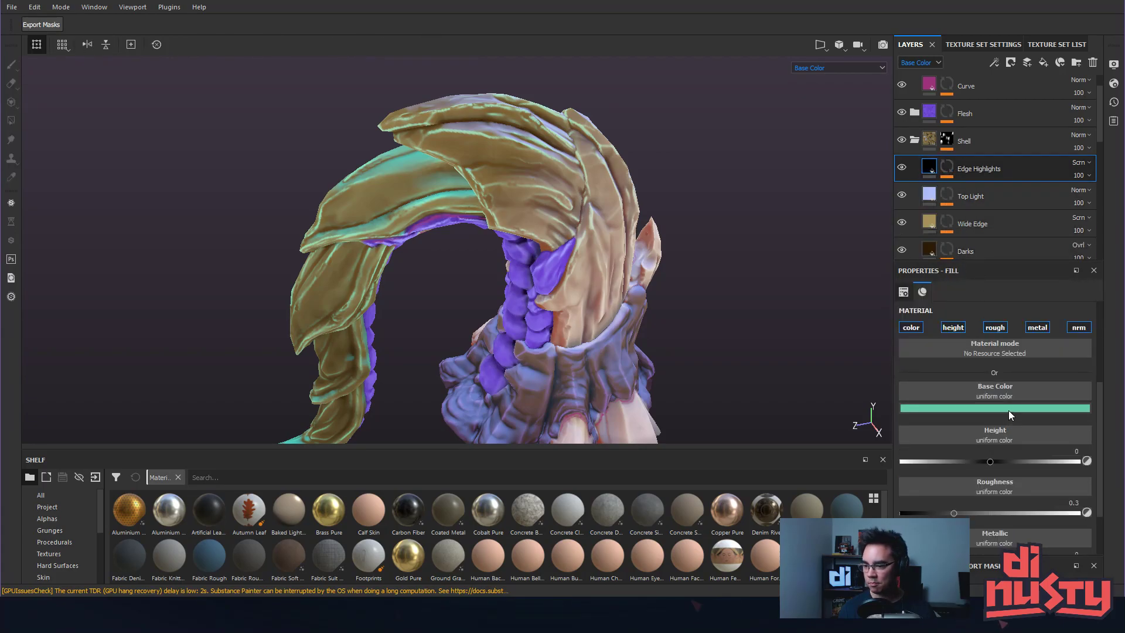
click(1010, 409)
click(488, 148)
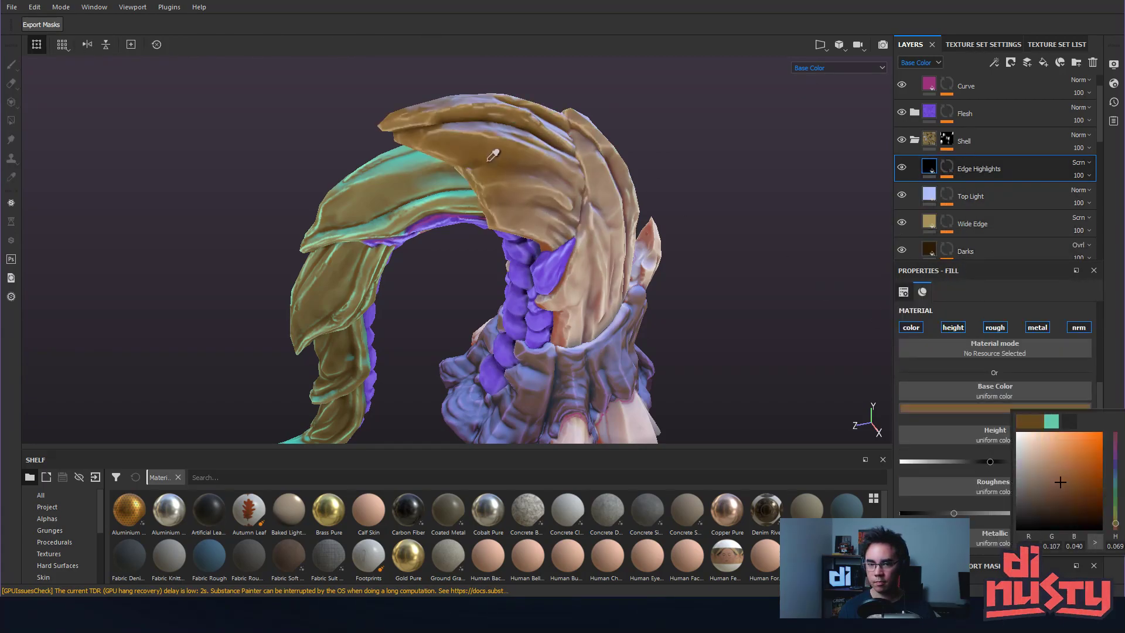
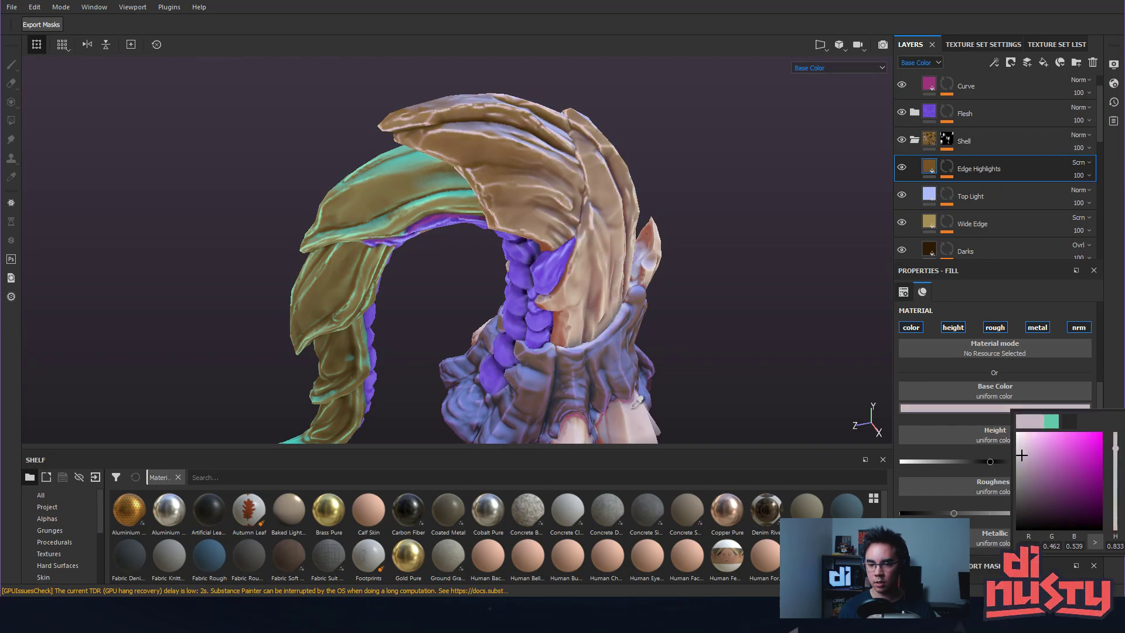
click(631, 410)
alt+middle_drag(706, 239, 753, 284)
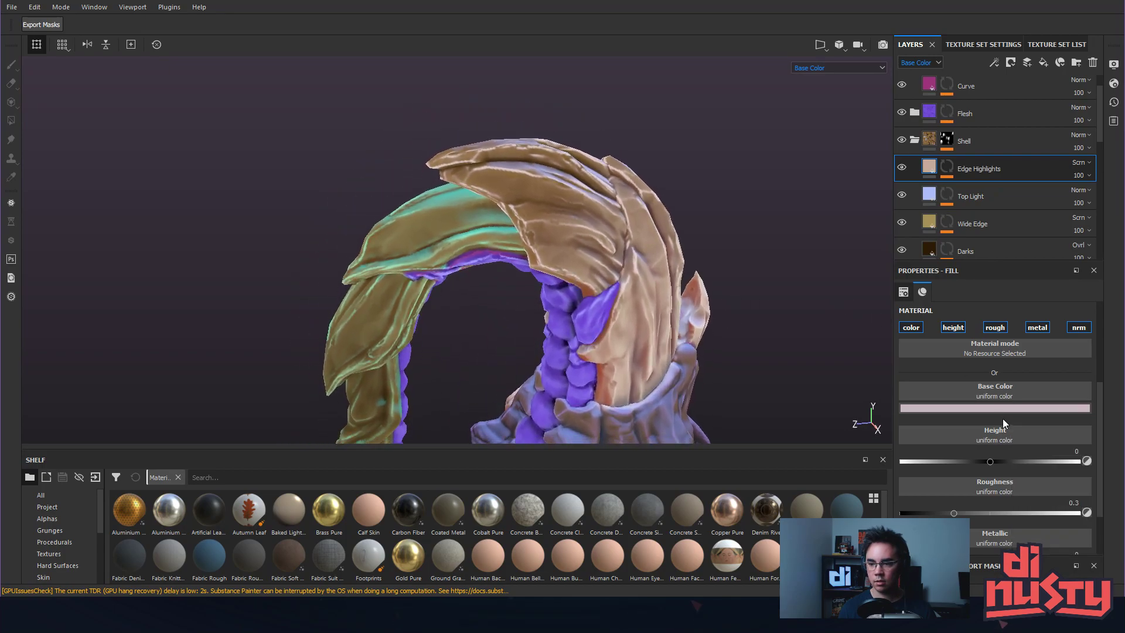
alt+drag(588, 250, 690, 245)
mouse_move(691, 244)
alt+middle_down()
mouse_move(693, 227)
mouse_move(685, 246)
alt+middle_up()
alt+drag(685, 246, 697, 245)
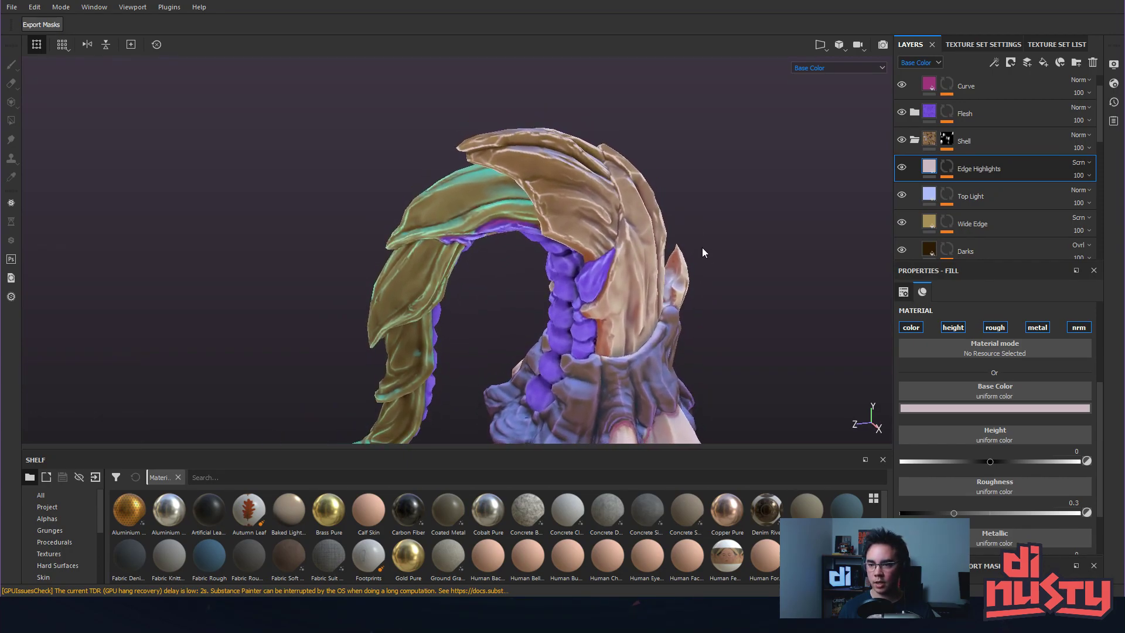
Raise the input white point slightly in the Levels effect of the Edge Highlights mask.
click(946, 168)
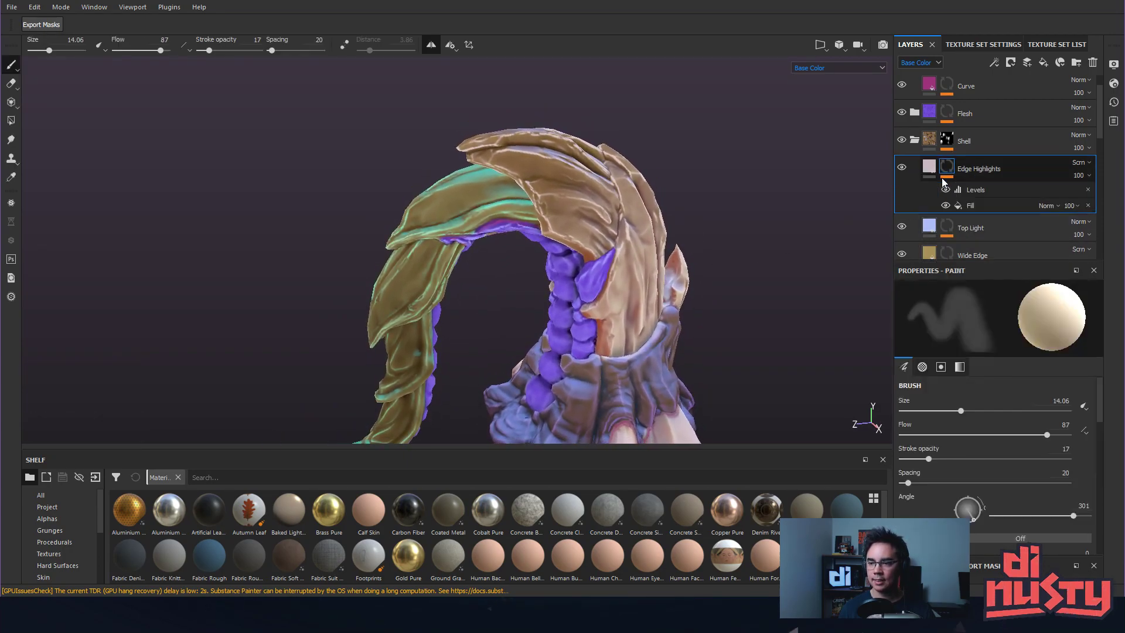
click(996, 190)
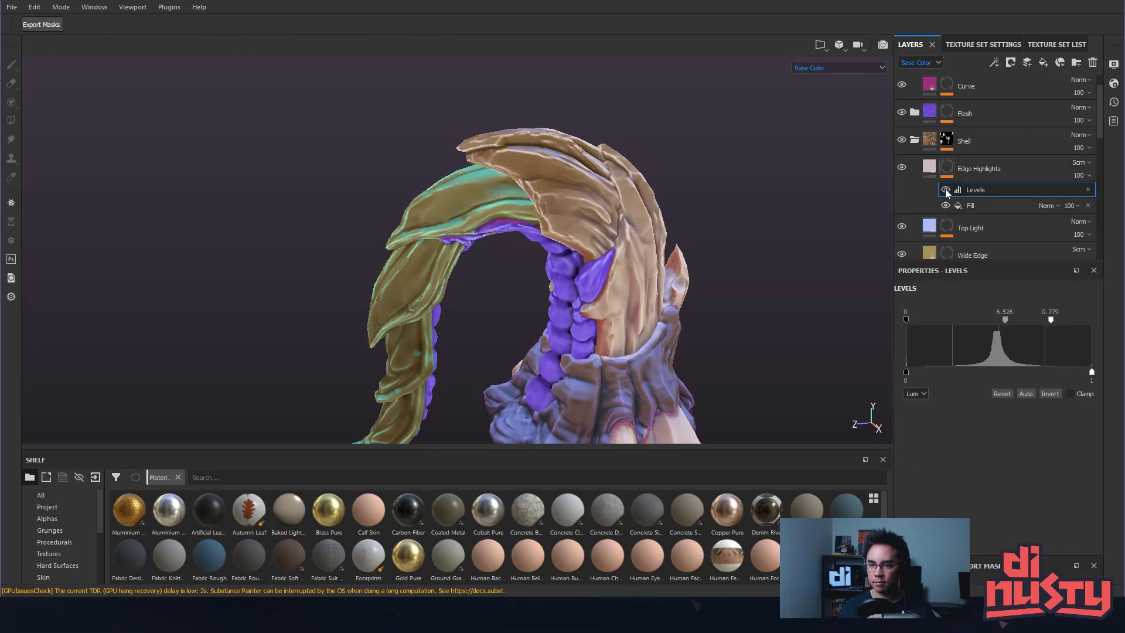
mouse_move(1052, 320)
mouse_down()
mouse_move(1084, 320)
mouse_move(1054, 327)
mouse_up()
Add a Blur filter above Levels in the Edge Highlights mask with Blur Intensity 0.15, and toggle the layer to check it.
right_click(990, 191)
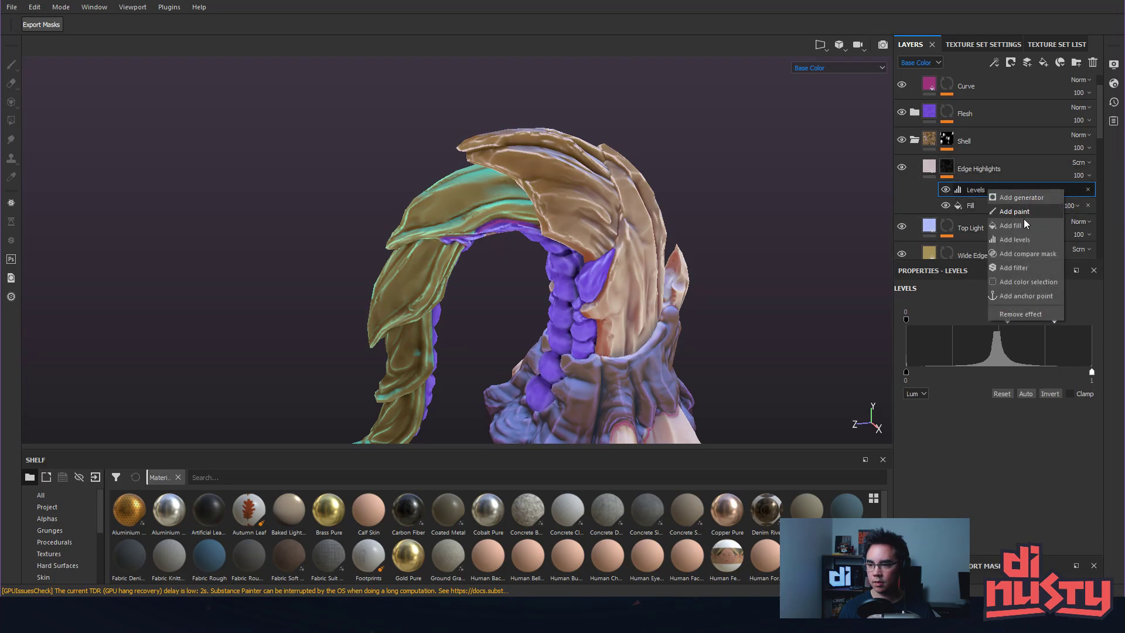
click(1037, 268)
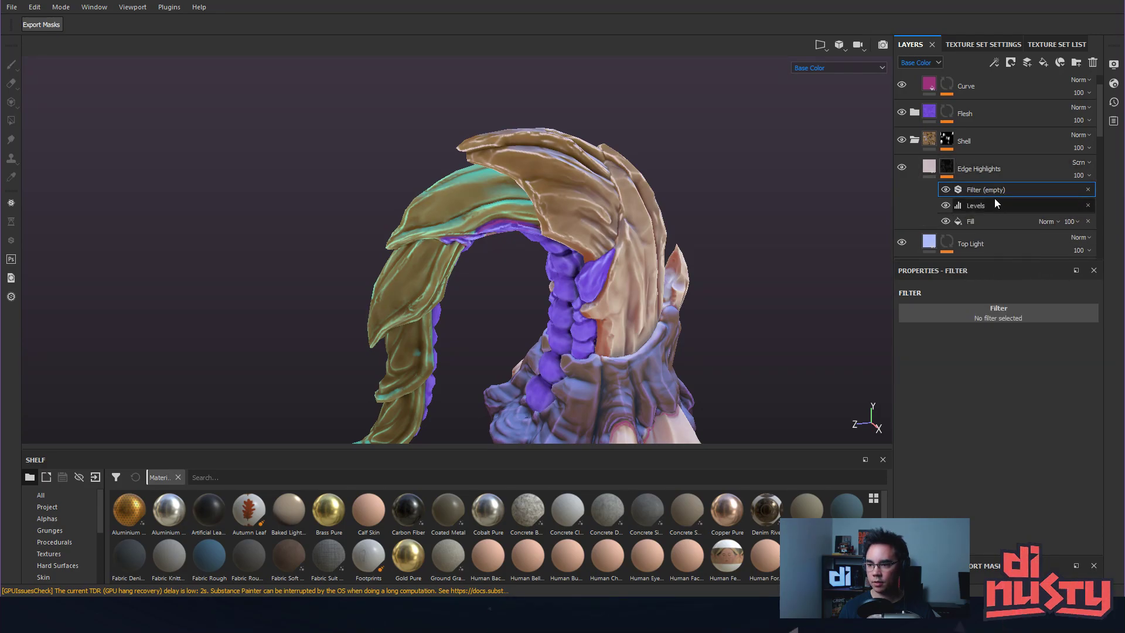
click(986, 315)
click(1001, 353)
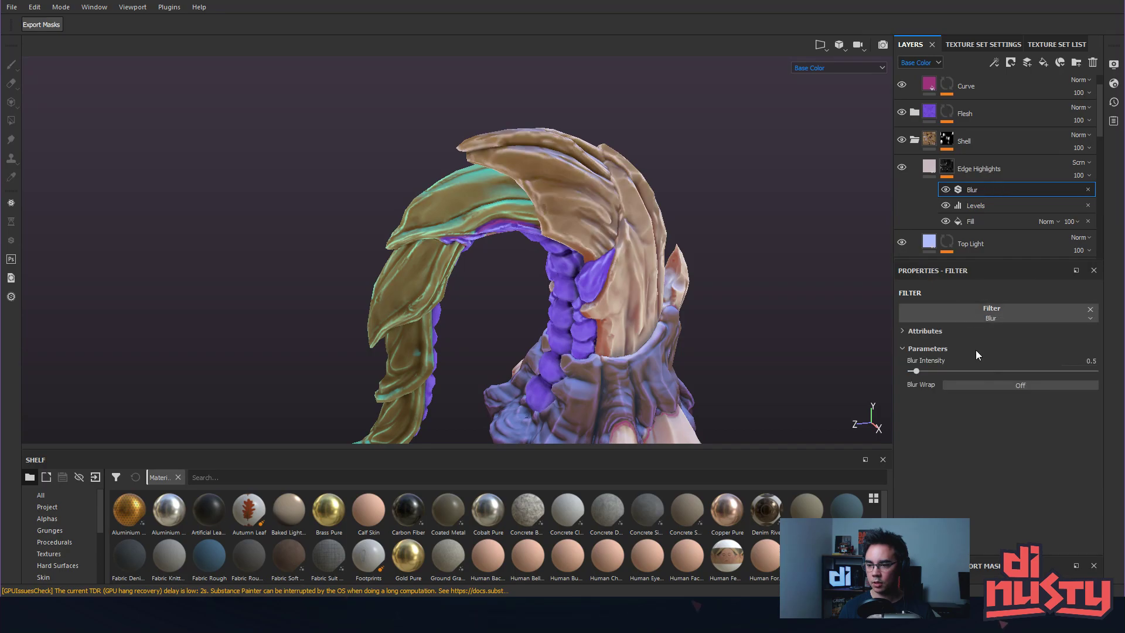
drag(911, 370, 915, 371)
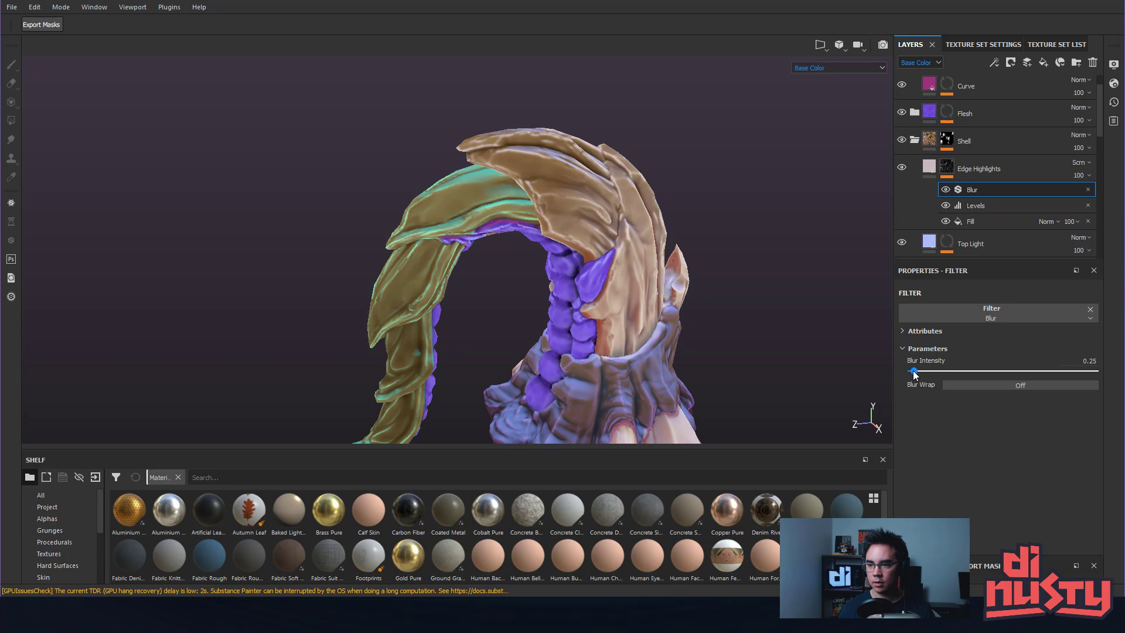
alt+drag(768, 273, 800, 245)
click(902, 167)
click(901, 167)
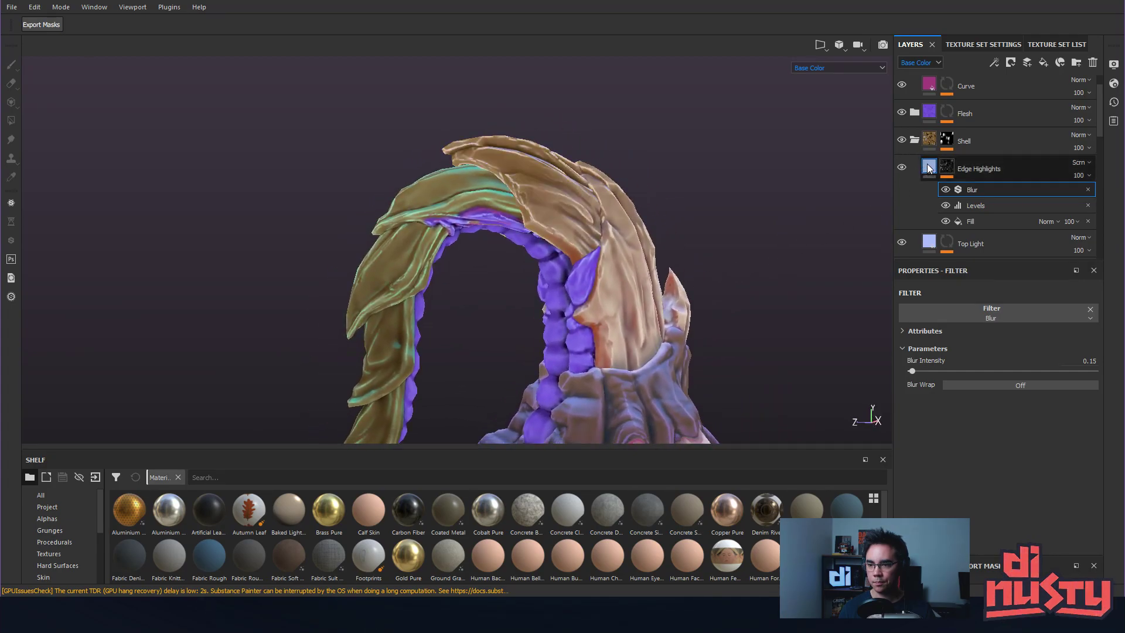
Toggle the Bone folder's Light Bottom layer to judge its effect, and copy it into the Shell folder.
click(914, 141)
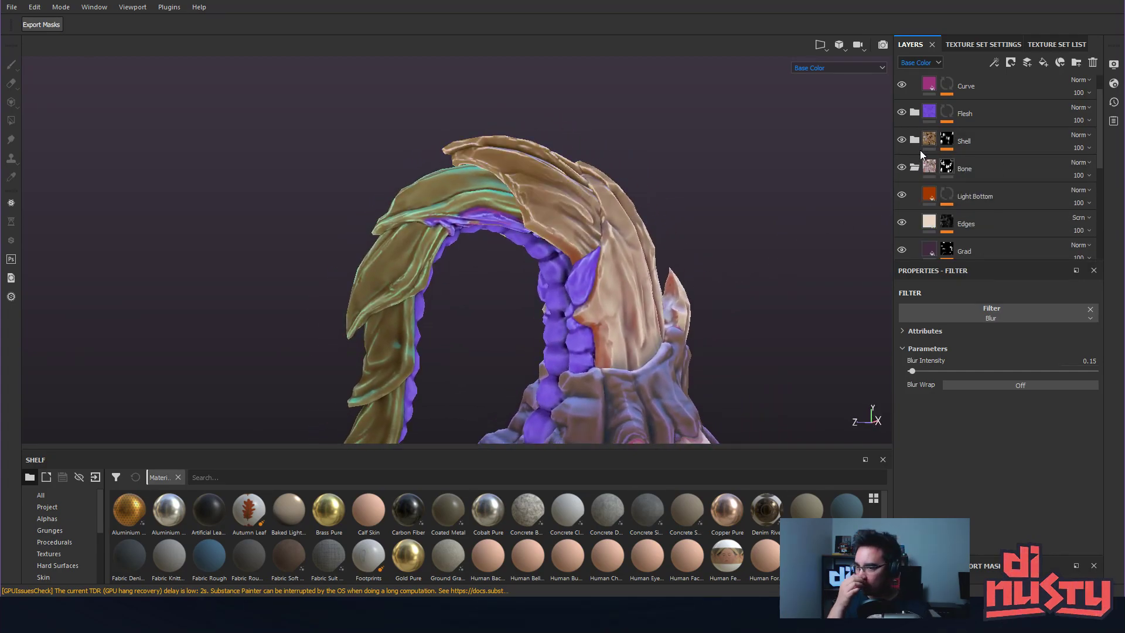
click(904, 194)
click(901, 194)
drag(935, 196, 1007, 122)
alt+drag(806, 150, 697, 228)
drag(967, 142, 989, 176)
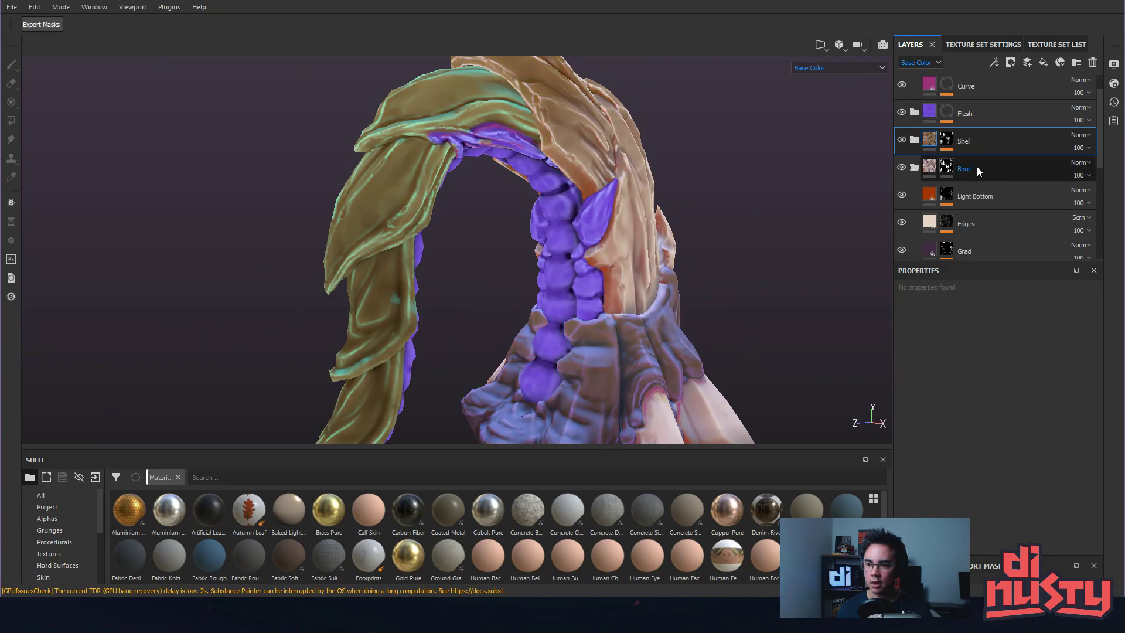
drag(930, 198, 964, 146)
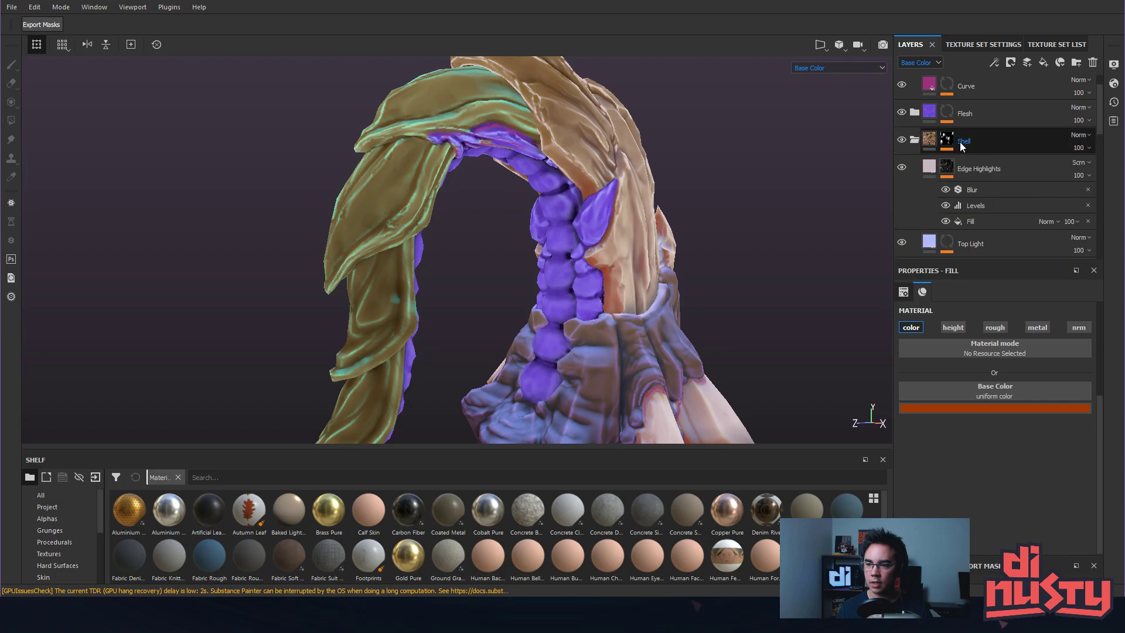
Move the copied Light Bottom layer to the top of the Shell folder, directly above Edge Highlights.
scroll(925, 154, down, 5)
scroll(961, 176, down, 3)
scroll(969, 178, up, 3)
drag(1000, 237, 1016, 119)
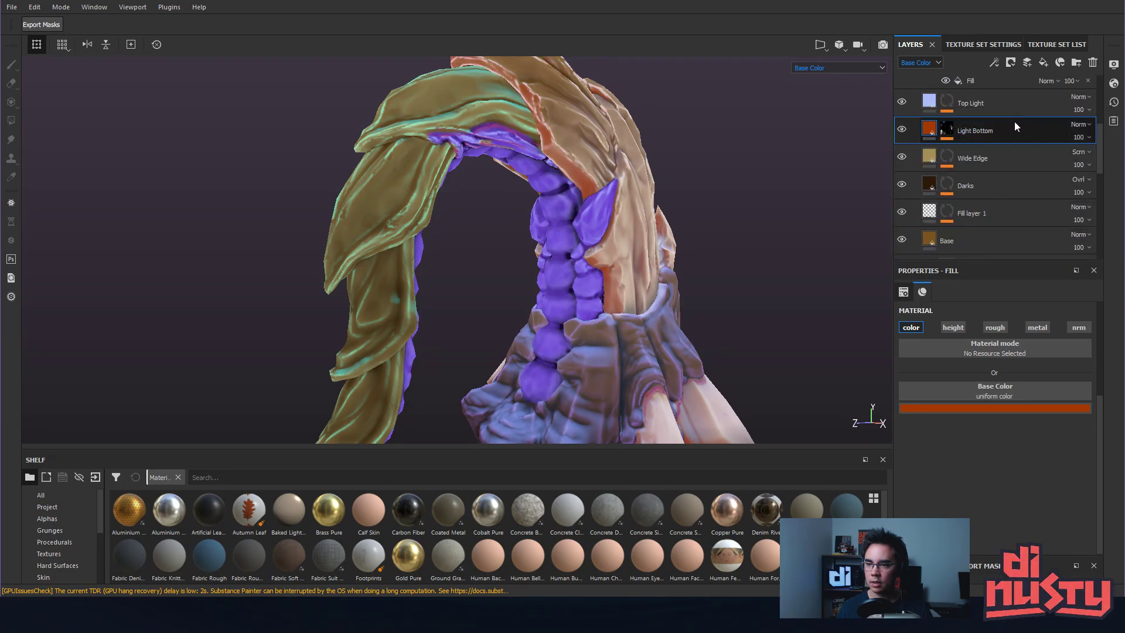
scroll(997, 182, up, 3)
drag(995, 234, 1013, 125)
alt+drag(733, 127, 916, 147)
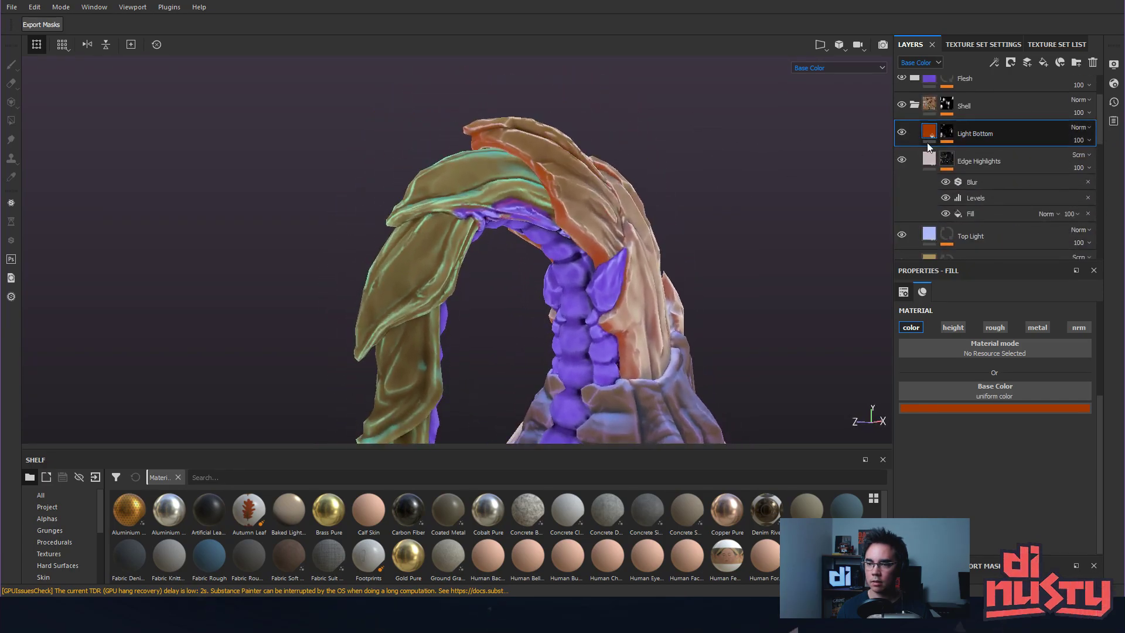
Change the base color of the Shell folder's Light Bottom layer to a light desaturated tan.
click(999, 407)
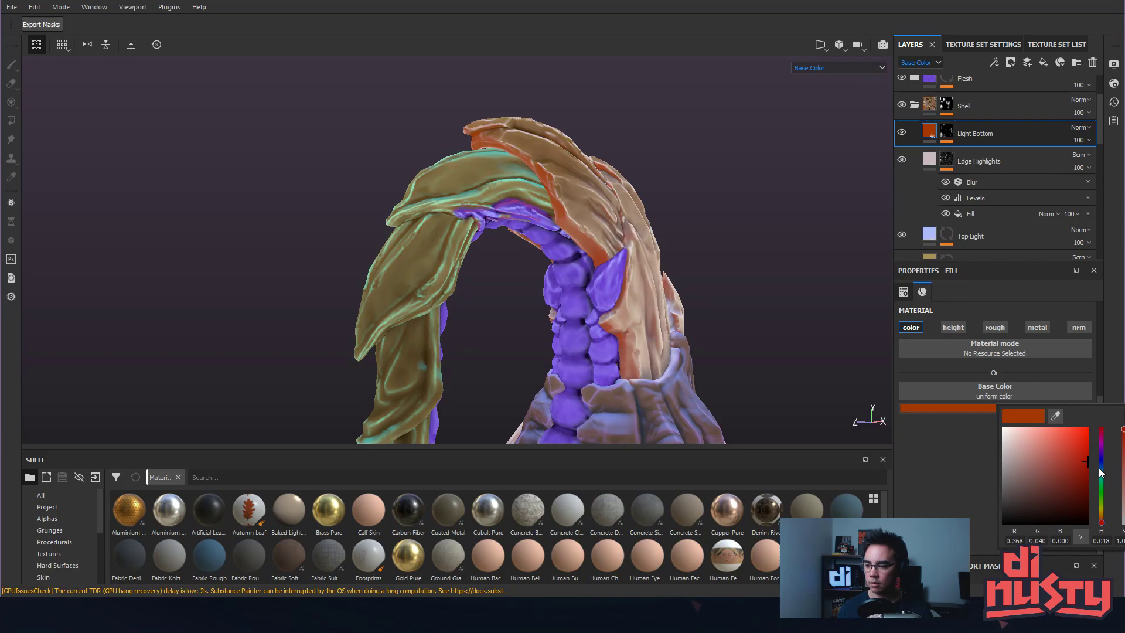
click(1121, 482)
drag(1122, 498, 1122, 429)
mouse_move(1101, 522)
mouse_down()
mouse_move(1103, 504)
mouse_move(1107, 519)
mouse_up()
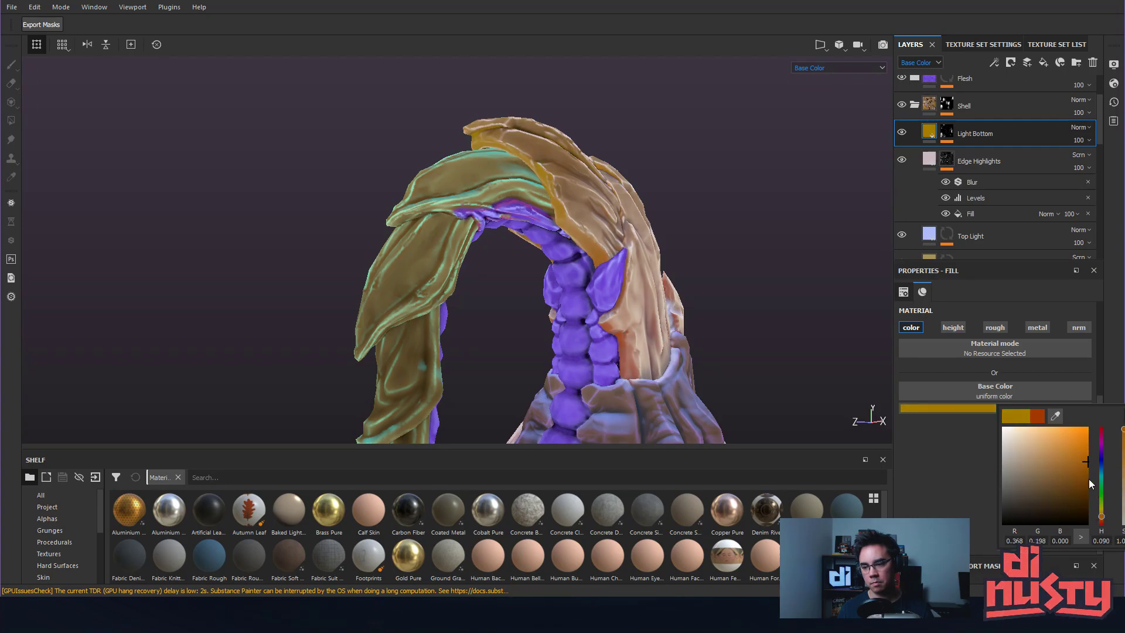
drag(1086, 459, 1050, 448)
drag(1123, 507, 1122, 499)
alt+drag(712, 239, 771, 294)
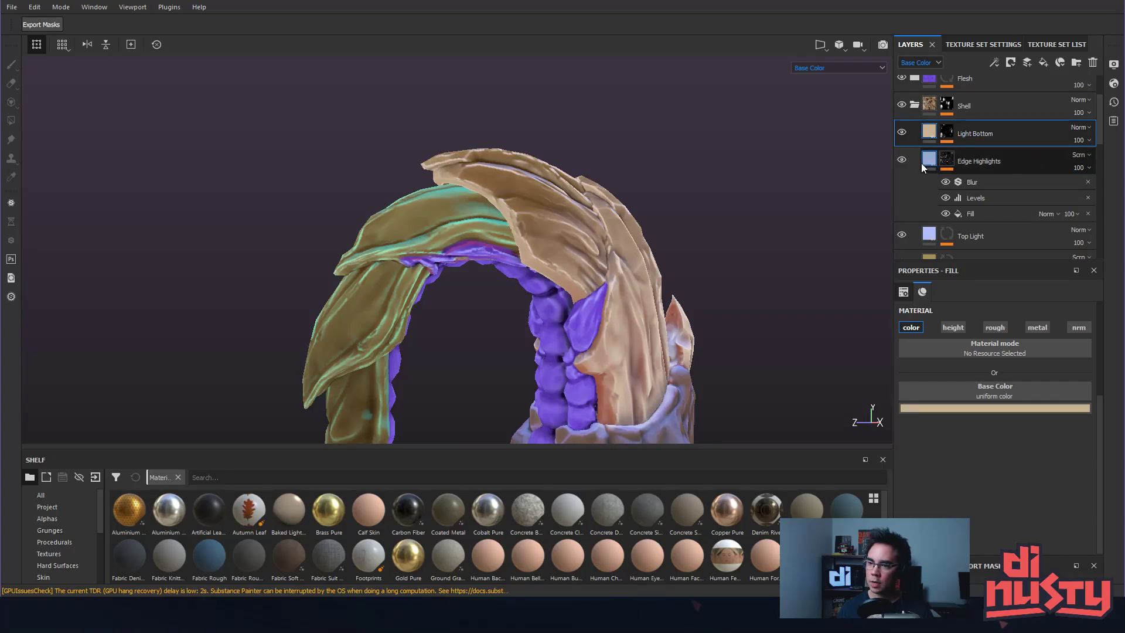
Toggle the Edge Highlights layer off and on and inspect how it works with Light Bottom on the shell.
click(902, 159)
click(902, 161)
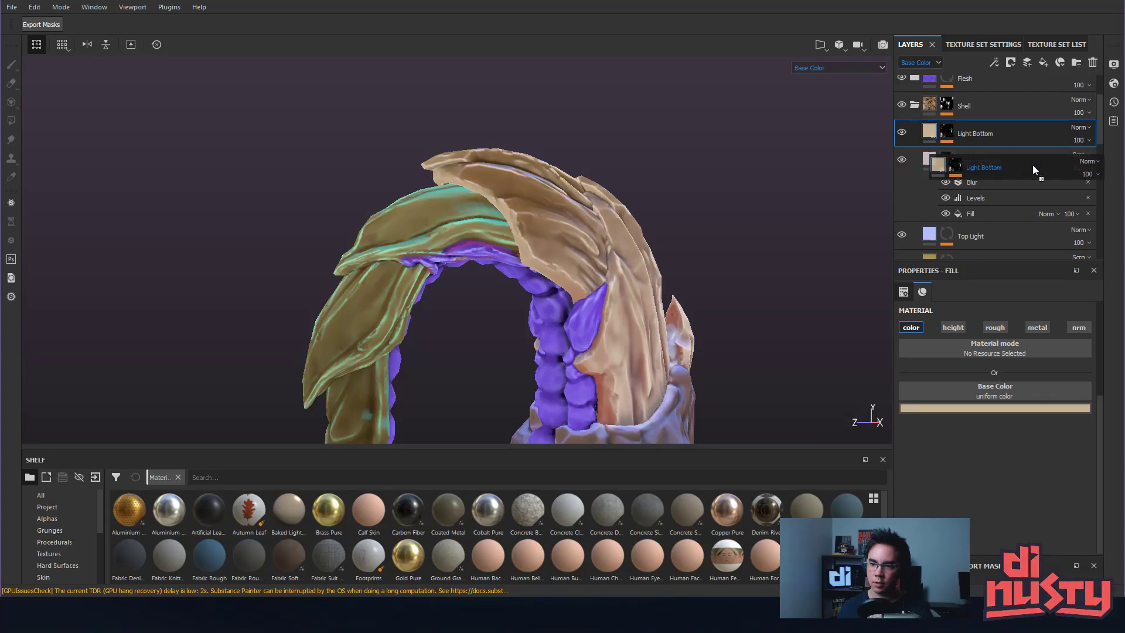
alt+drag(796, 218, 727, 211)
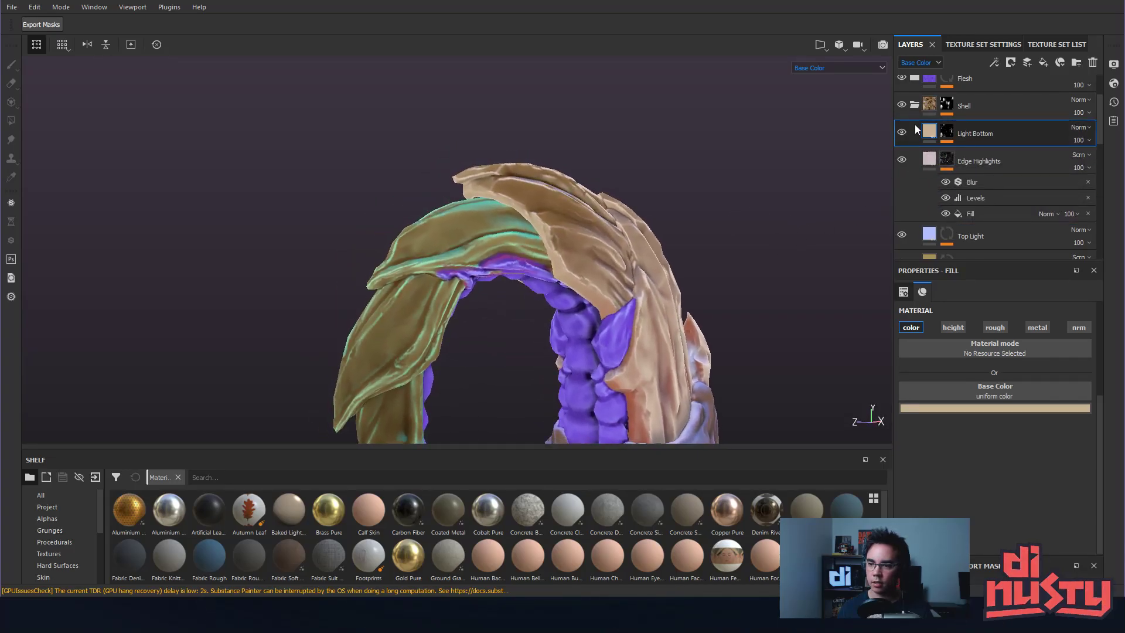
Adjust the Light generator in the Shell folder's Light Bottom mask to Highlight Glossiness 0.74, Highlight Level 0.34 and Light Attenuation 0.
click(947, 132)
click(998, 160)
click(998, 169)
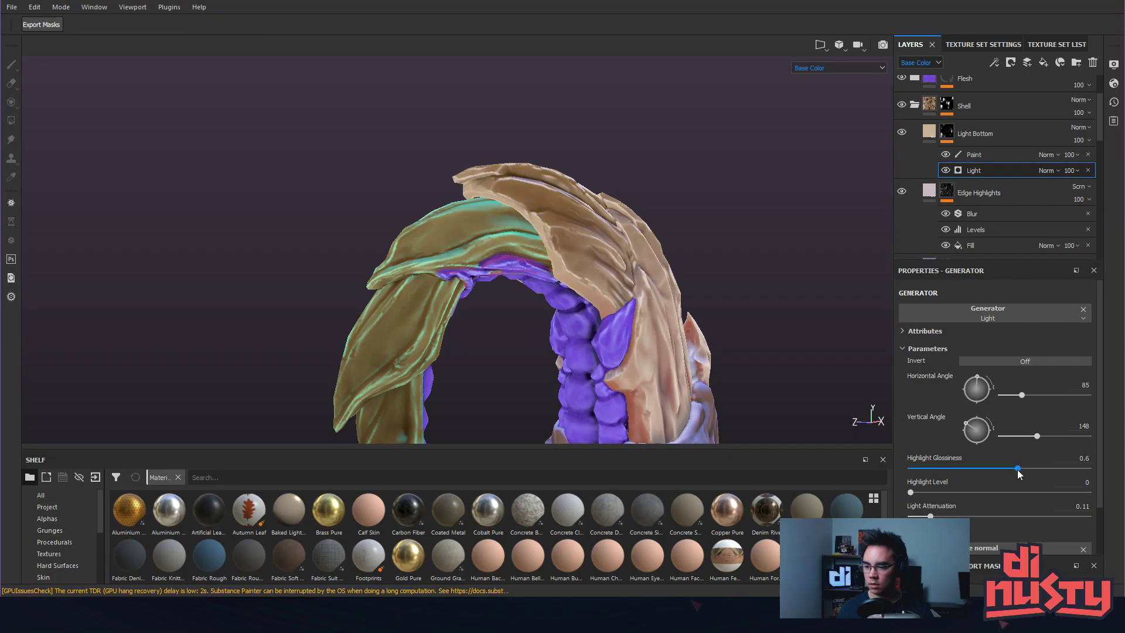
drag(1017, 469, 1041, 480)
drag(924, 497, 972, 479)
drag(931, 516, 1063, 520)
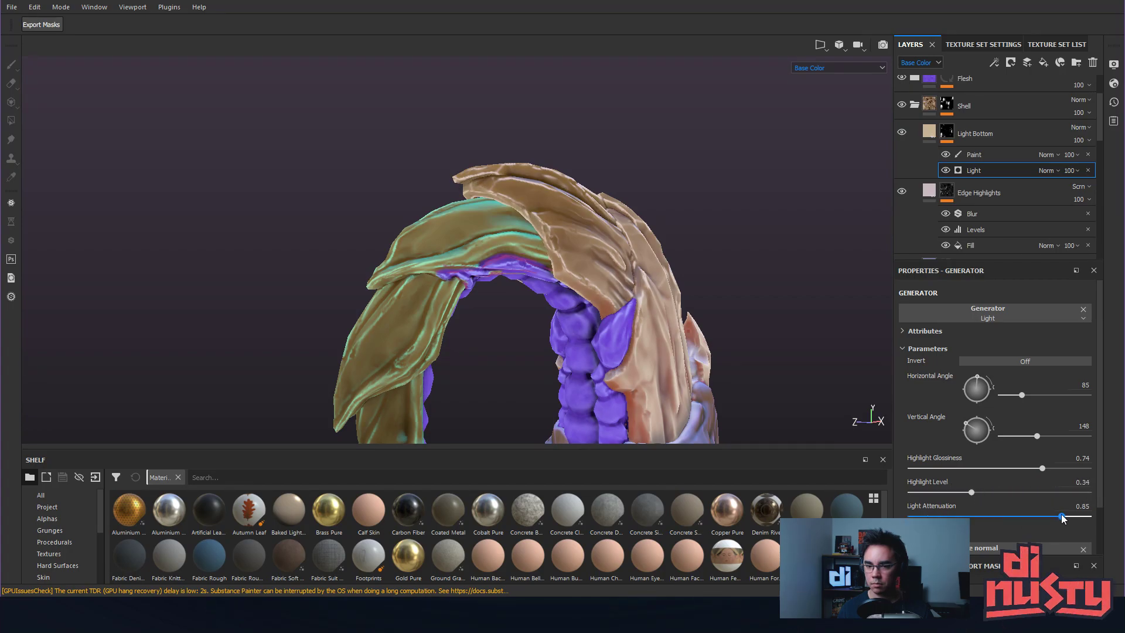
drag(933, 508, 843, 505)
alt+drag(755, 376, 779, 287)
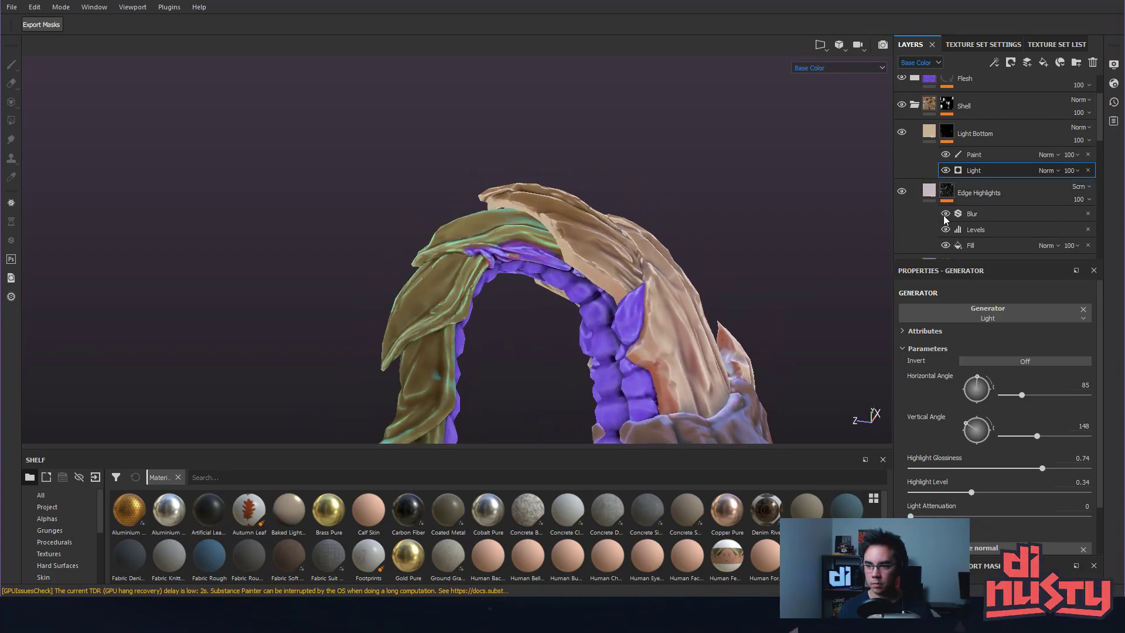
Change the base color of the Shell folder's Light Bottom layer to a dark brown, about R 0.070, G 0.045, B 0.016.
click(930, 133)
click(1029, 410)
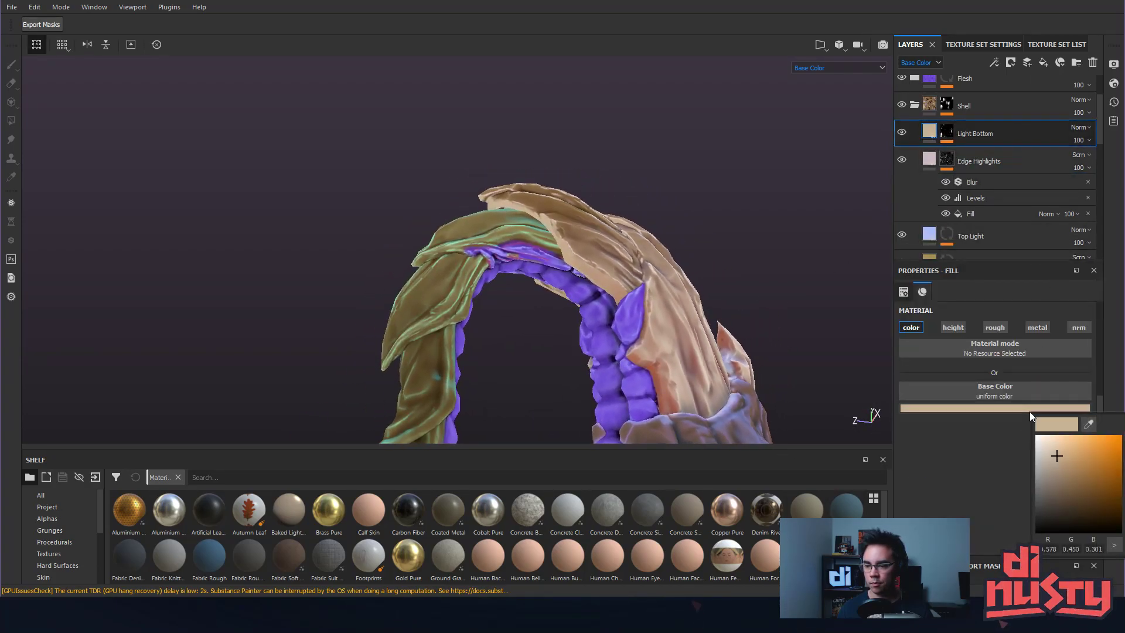
drag(1059, 460, 1077, 504)
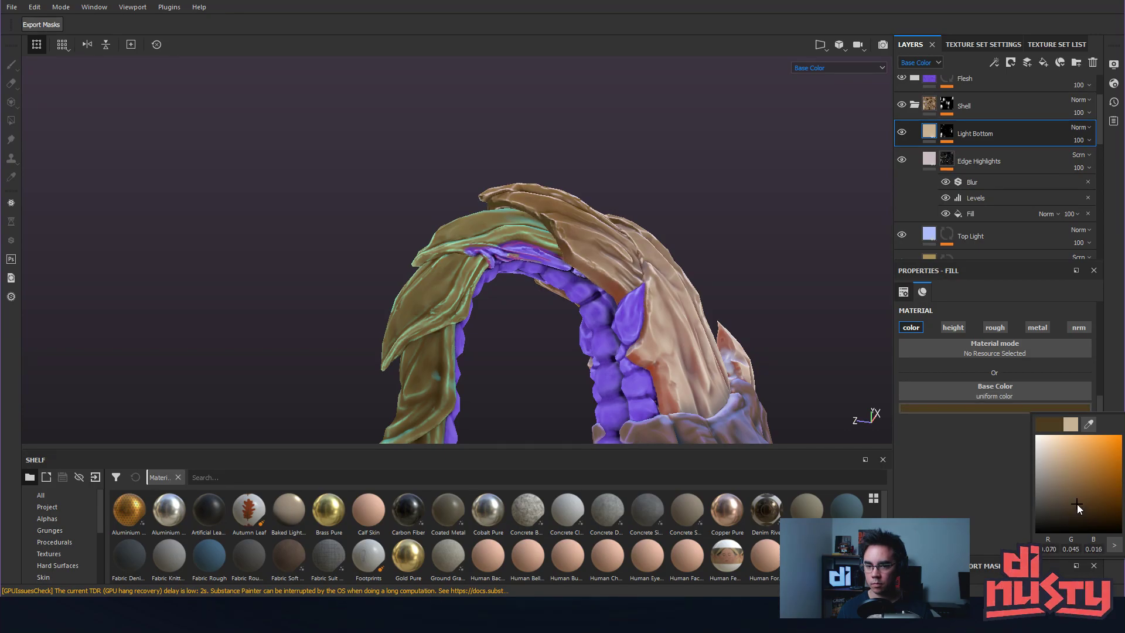
alt+drag(762, 351, 754, 293)
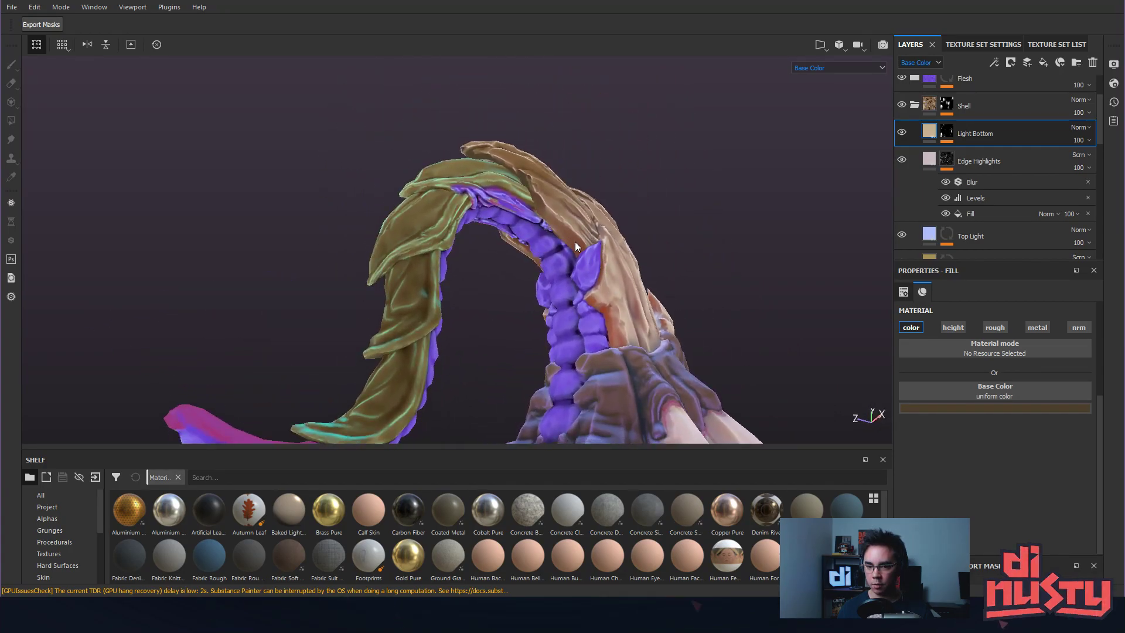
alt+drag(664, 310, 714, 293)
Try a different base color and hidden state on the Bone folder's Light Bottom layer, and undo both changes.
scroll(982, 174, down, 5)
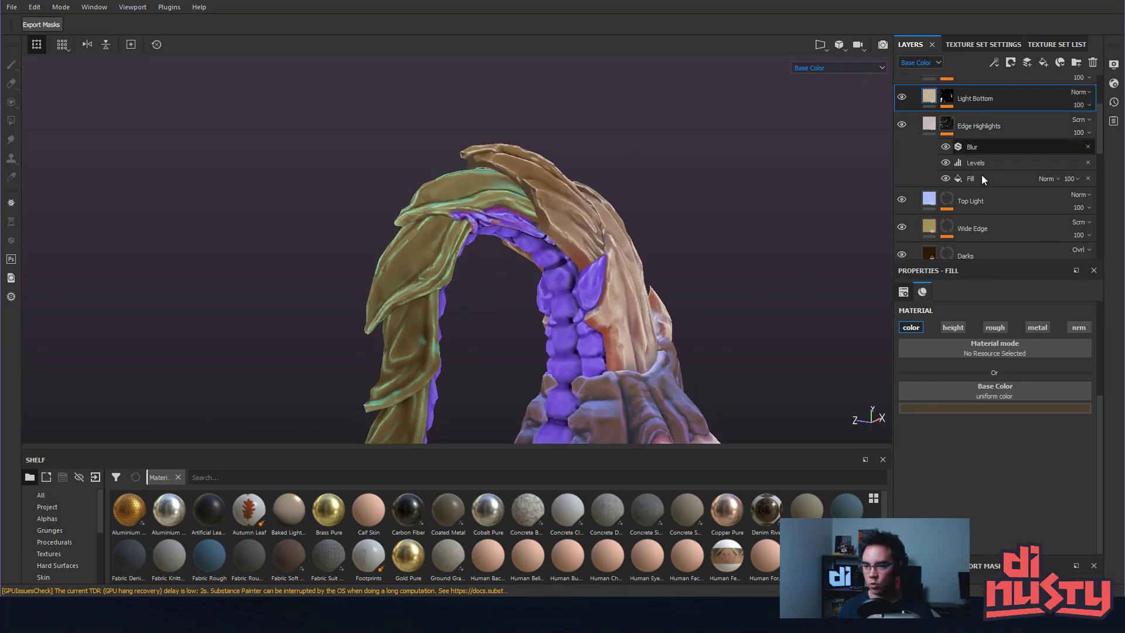
click(926, 230)
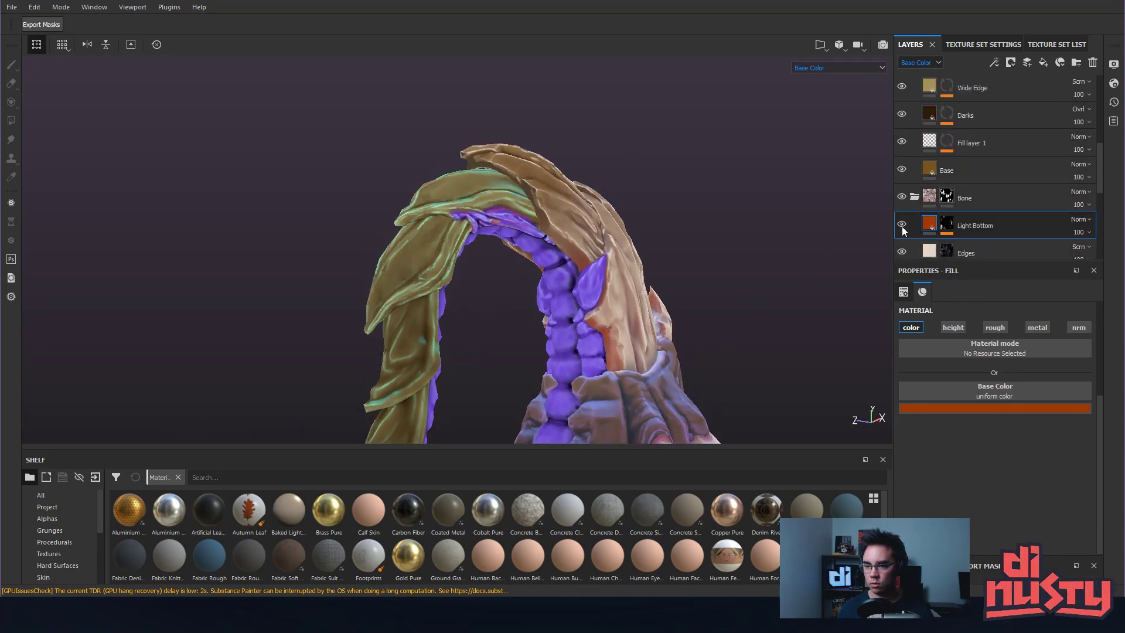
click(993, 409)
drag(1082, 463, 1055, 482)
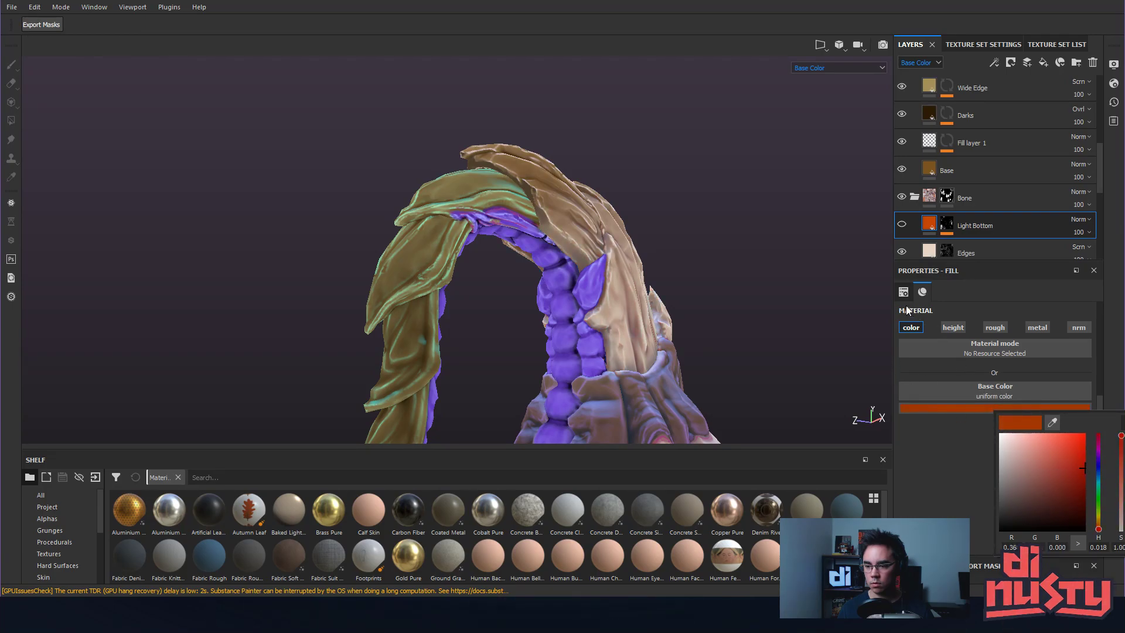
key(ctrl+z)
alt+drag(754, 259, 791, 232)
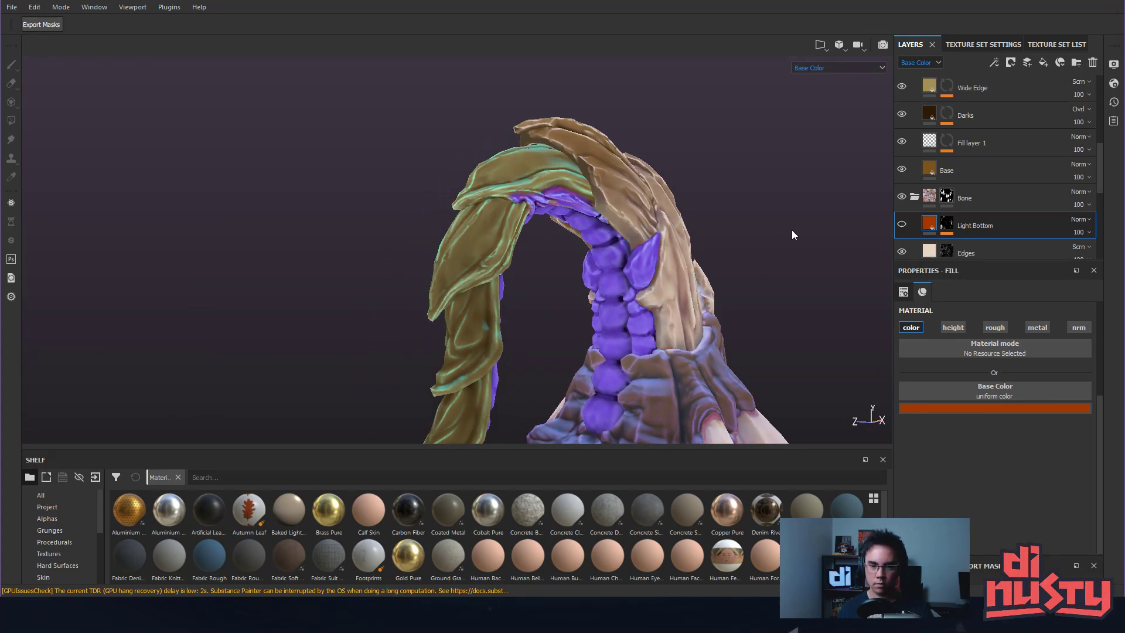
key(ctrl)
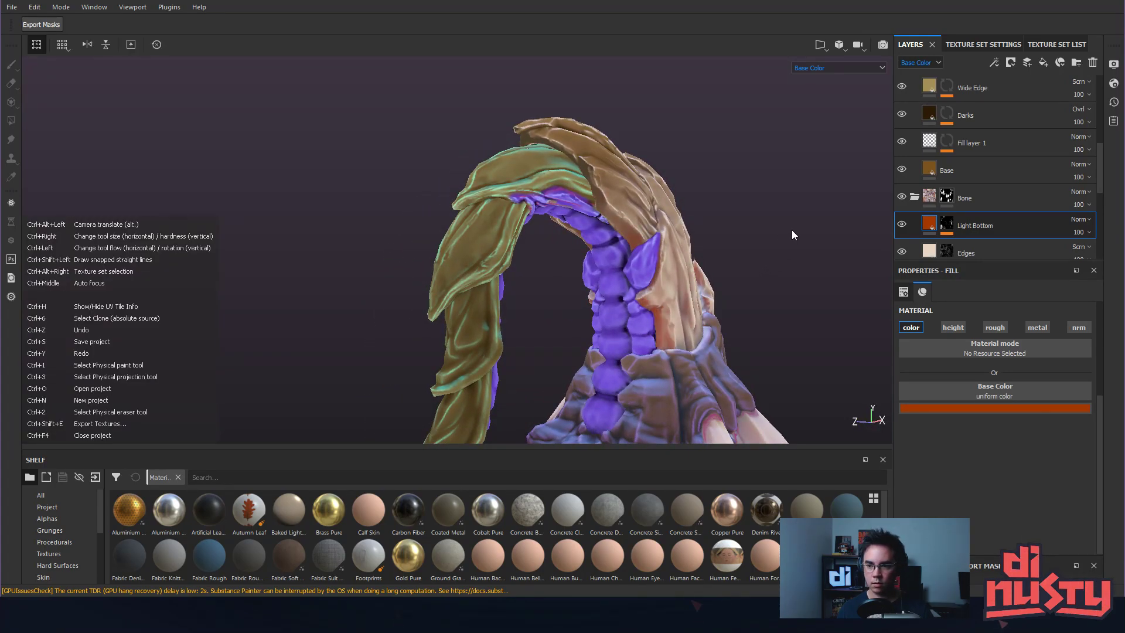
Inspect the bone and shell shading from several angles, and collapse the Bone and Shell folders.
alt+drag(788, 235, 691, 243)
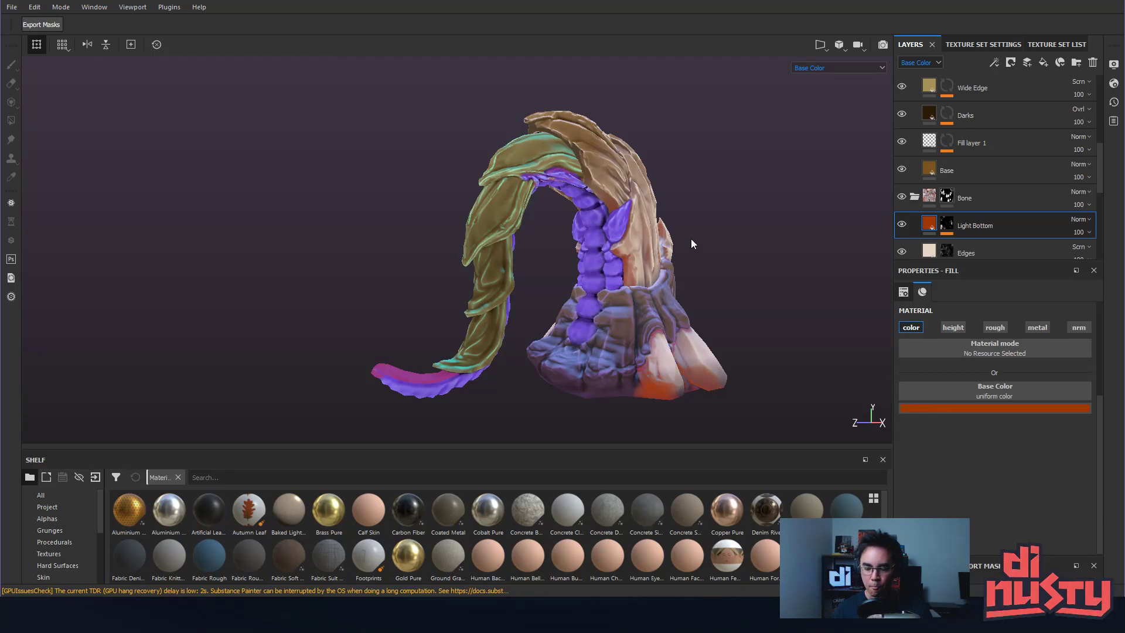
alt+drag(691, 238, 586, 346)
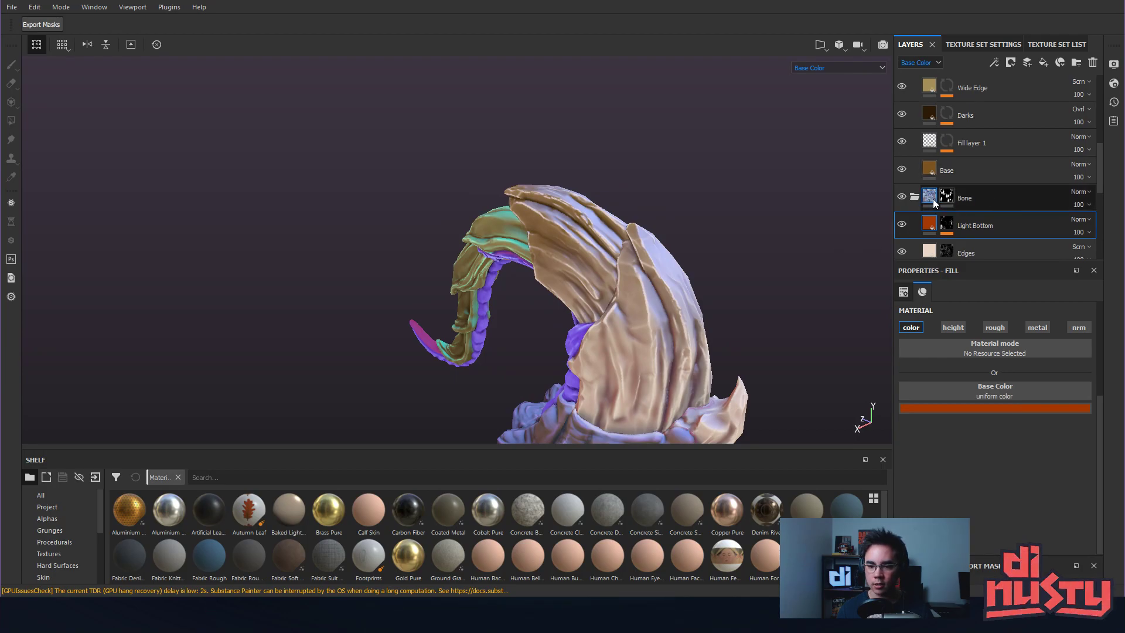
alt+drag(740, 180, 648, 186)
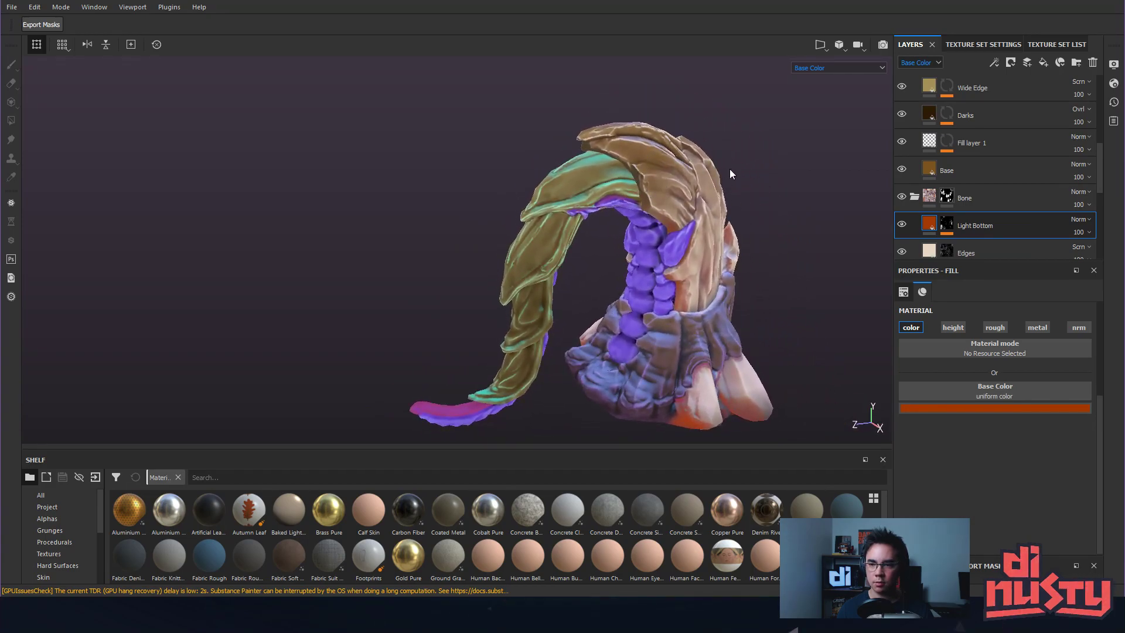
click(914, 196)
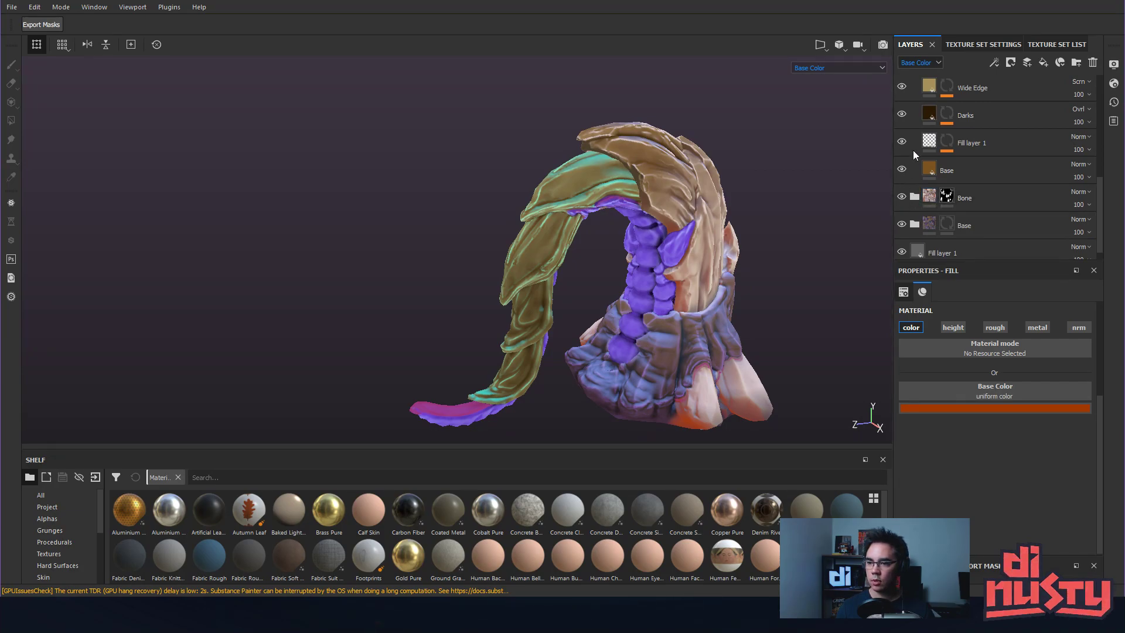
scroll(919, 117, up, 5)
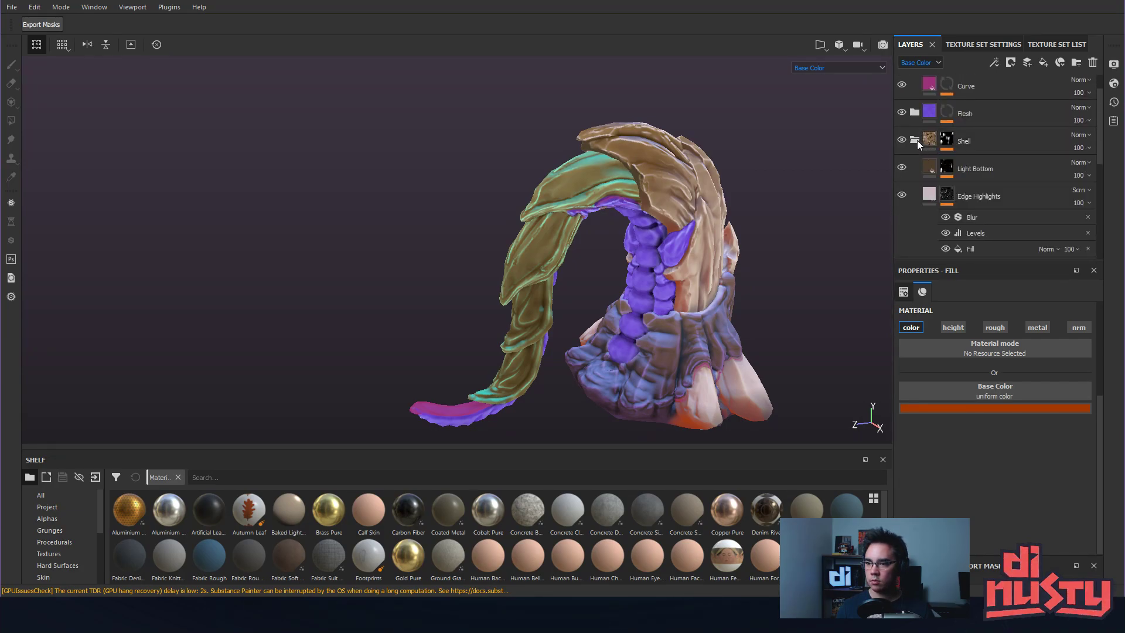
click(914, 140)
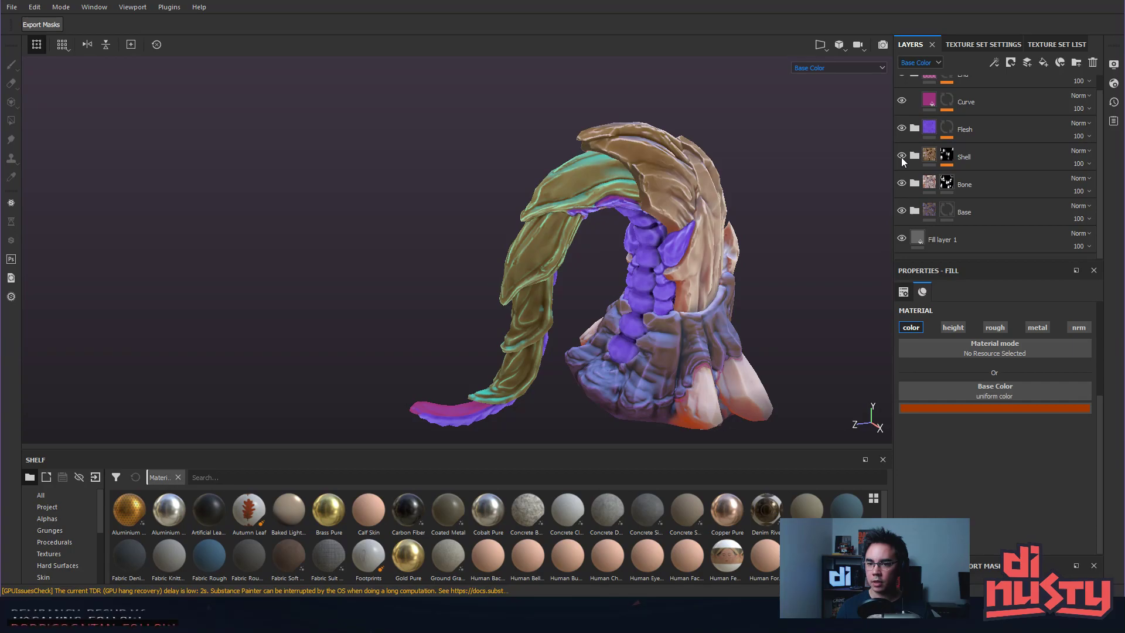
scroll(753, 219, up, 3)
Copy the Shell folder of the Base texture set and switch to the layer stack of the Tentacle texture set.
alt+drag(752, 220, 681, 208)
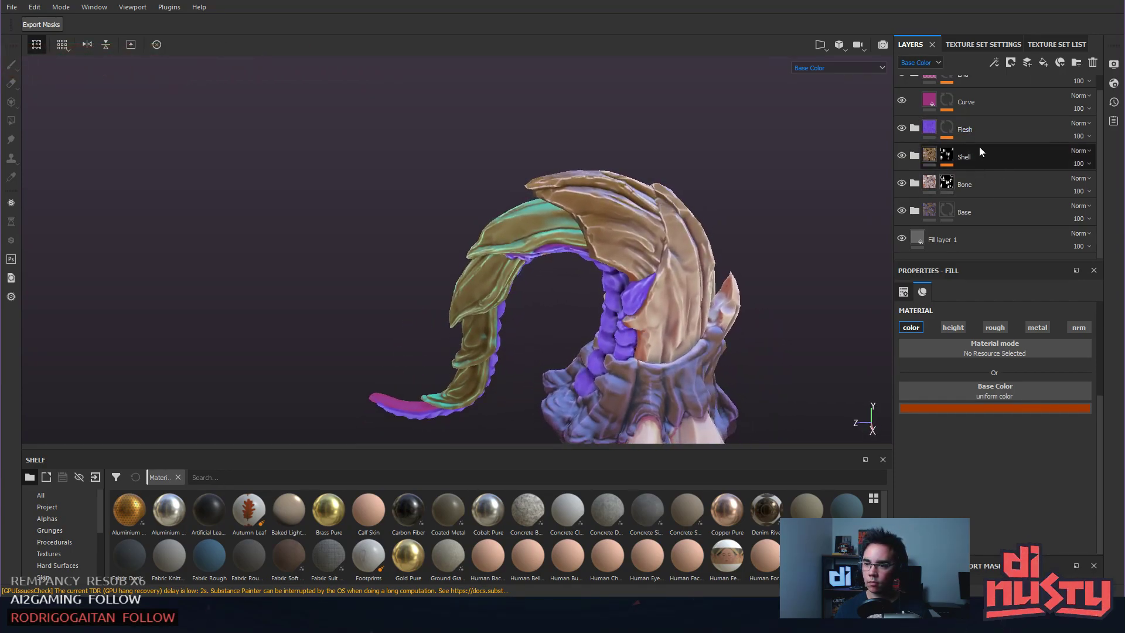
click(1005, 157)
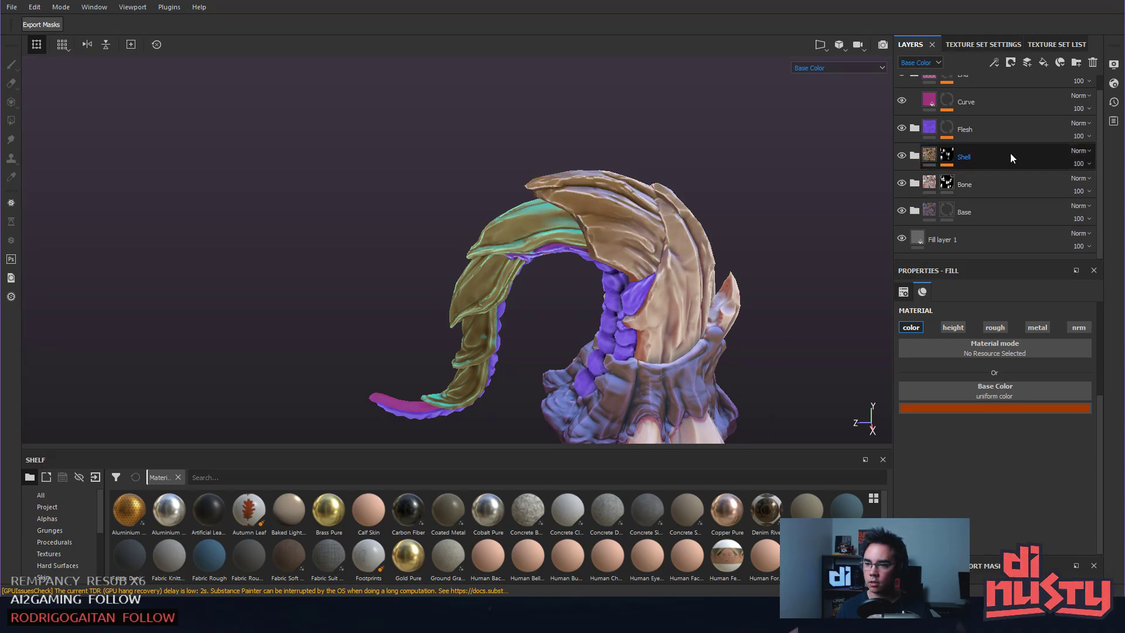
click(1048, 46)
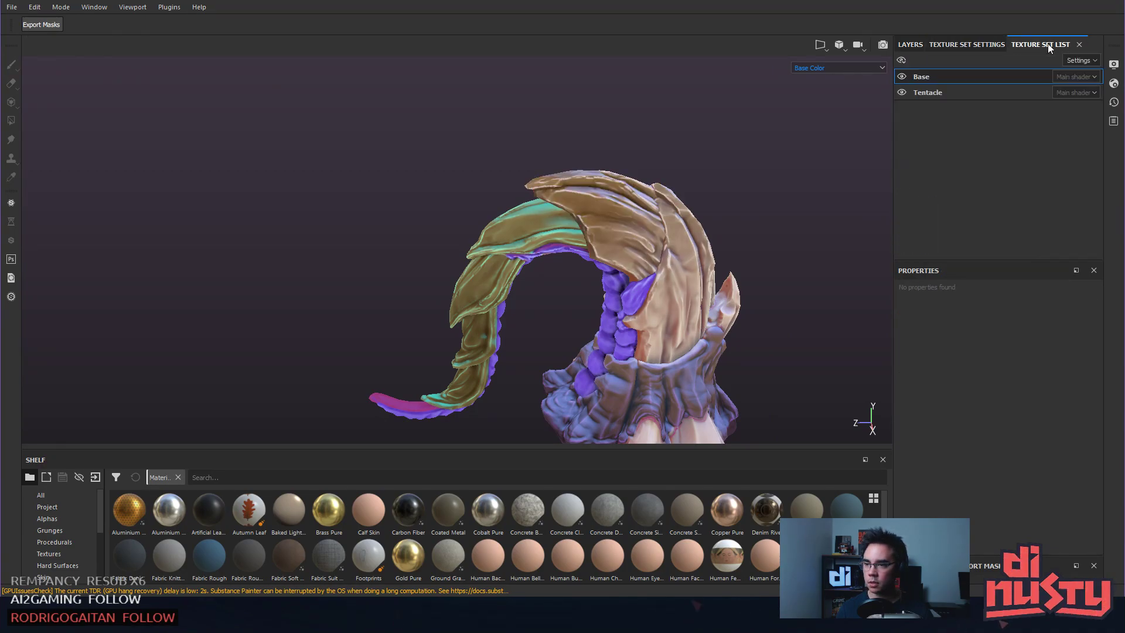
click(937, 93)
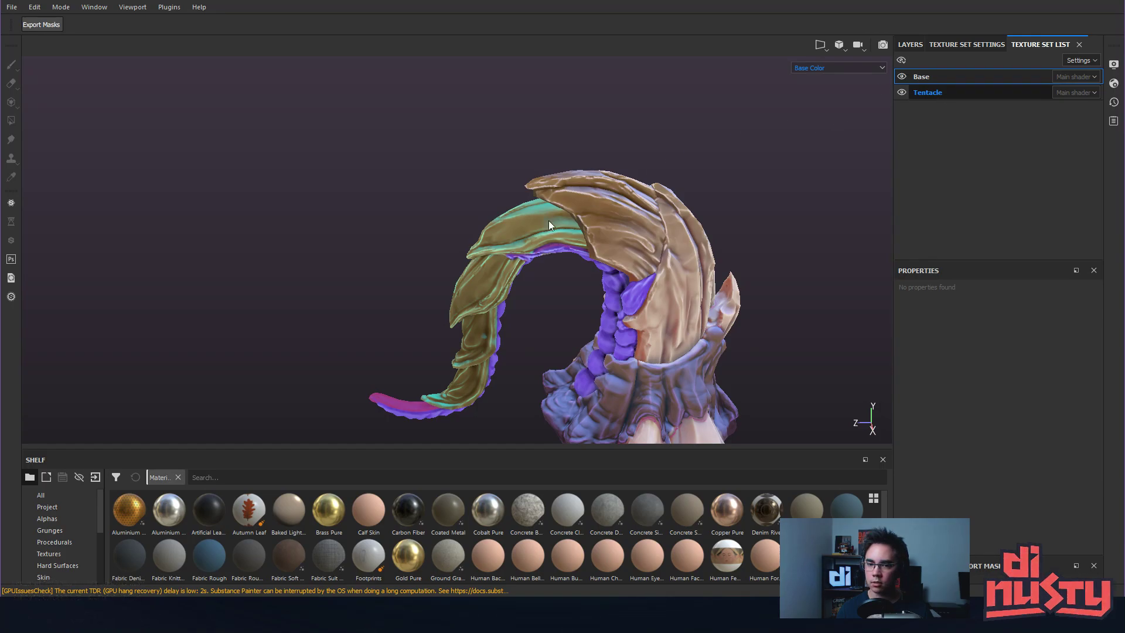
click(901, 92)
click(901, 92)
alt+middle_drag(822, 143, 837, 109)
click(911, 44)
scroll(984, 114, up, 1)
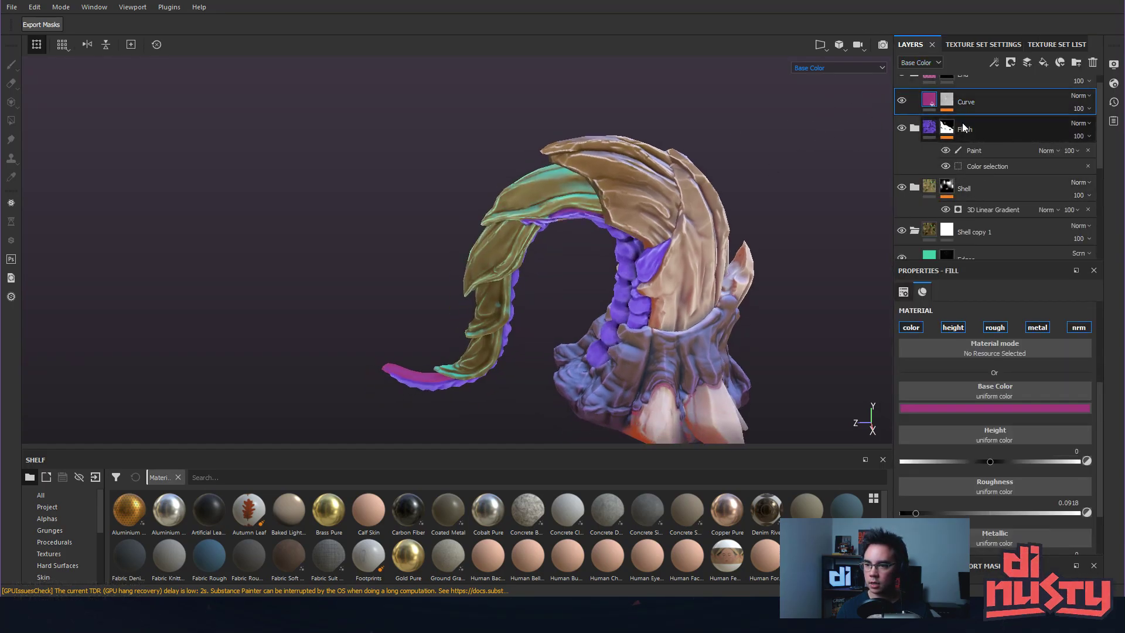
Toggle the Tentacle set's existing Shell folder to judge its effect, and leave it hidden.
click(914, 144)
click(915, 143)
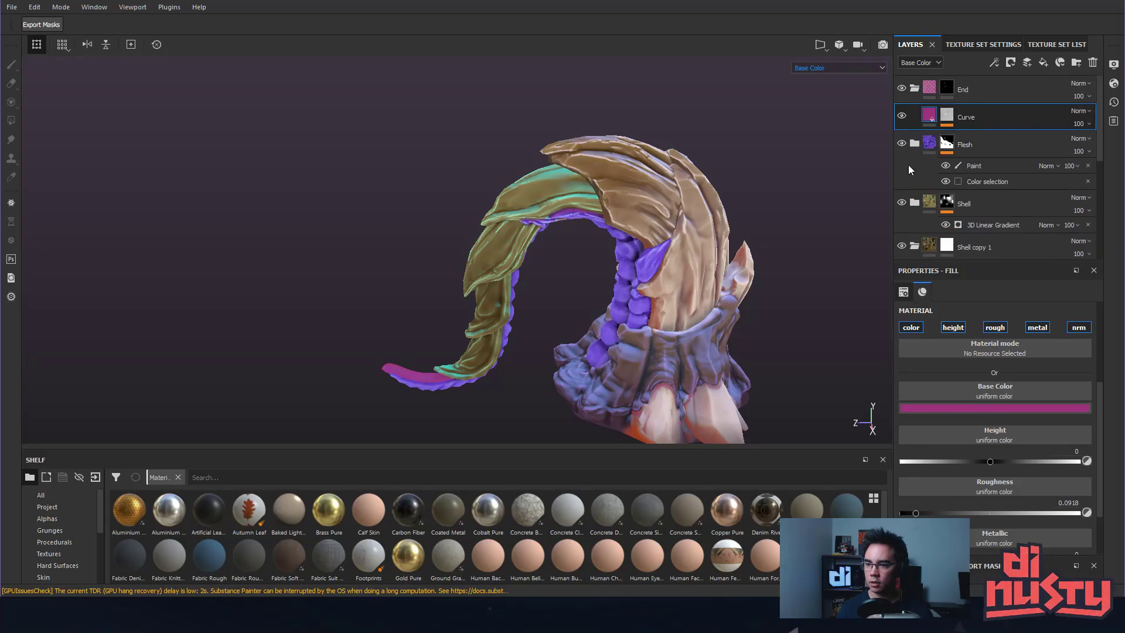
click(901, 203)
click(902, 203)
click(901, 203)
Try deleting the hidden Shell folder of the Tentacle set, and undo the deletion.
click(982, 202)
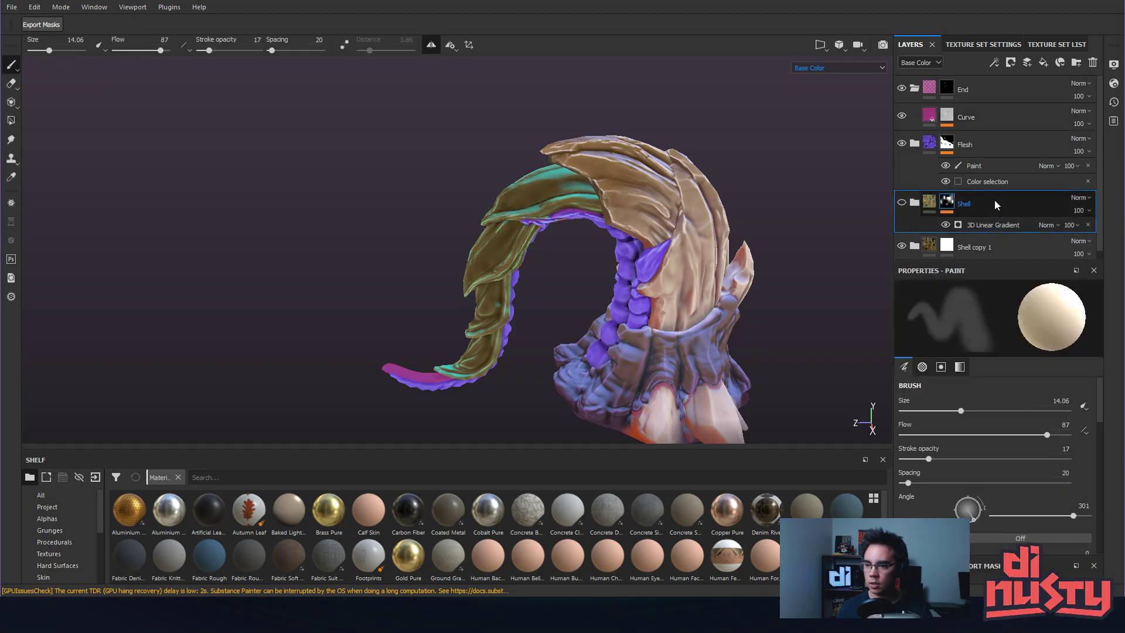
key(Delete)
key(ctrl+z)
View the hidden Shell folder's mask on its own, and check the Color selection effect in the Flesh folder's mask.
click(961, 203)
alt+click(947, 202)
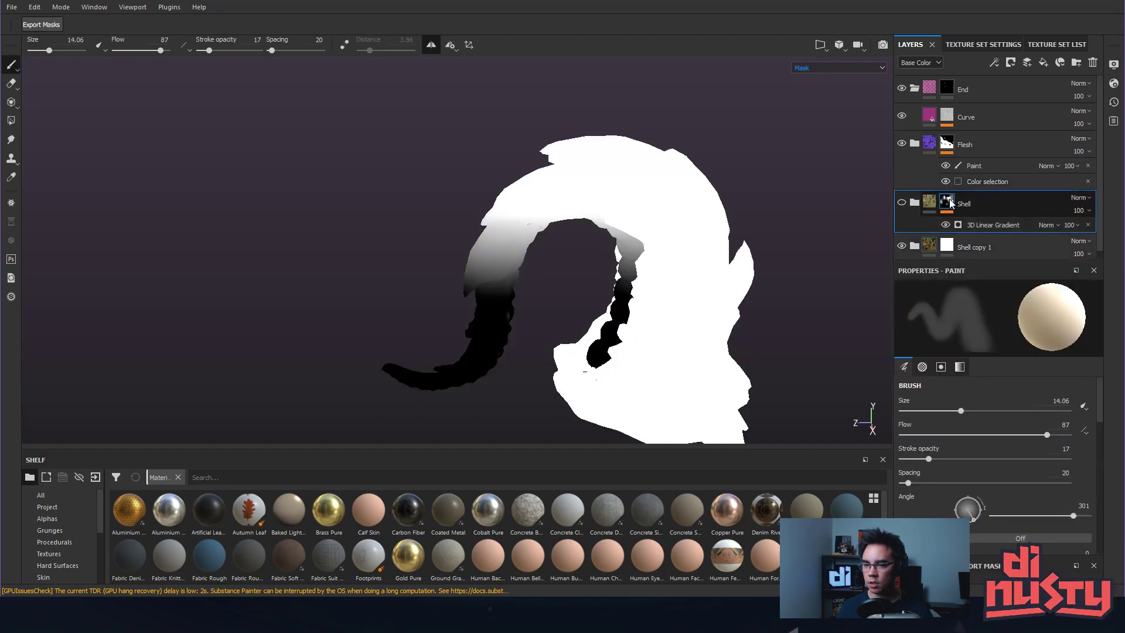
click(924, 204)
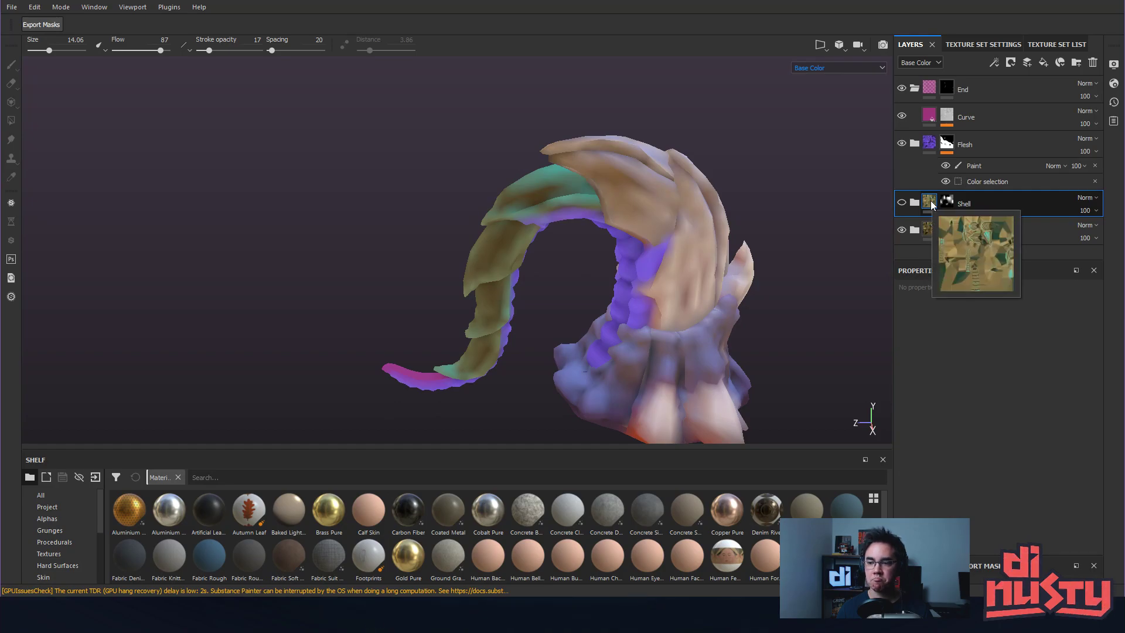
click(997, 184)
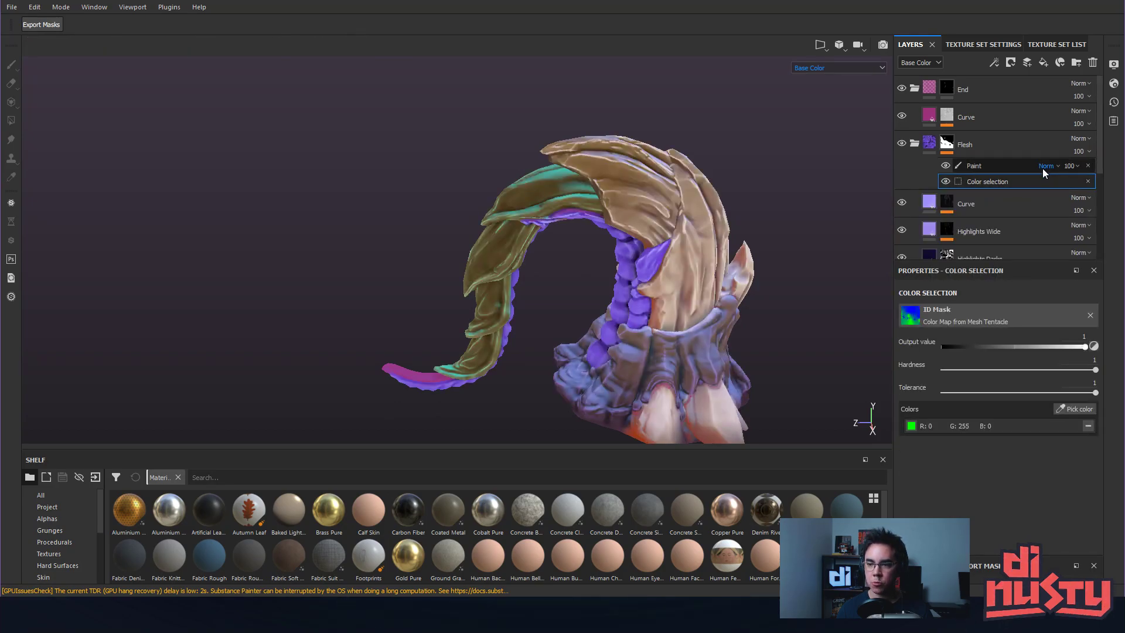
click(1013, 144)
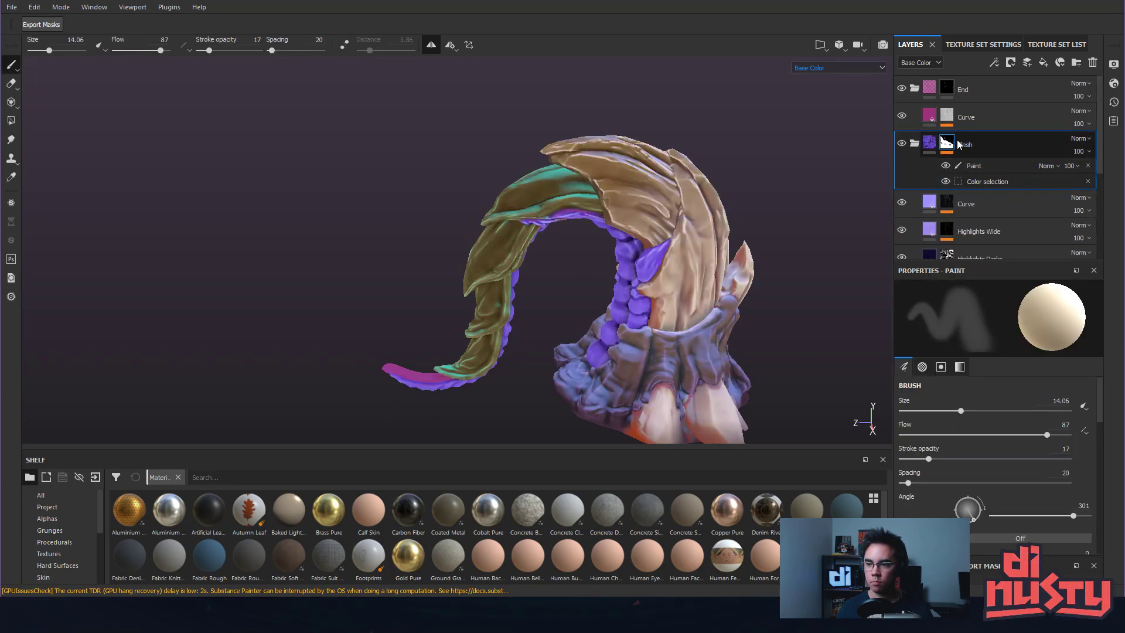
click(914, 143)
Paste the copied Shell folder directly above the Tentacle set's hidden Shell folder, and examine the pasted folder's mask.
click(930, 203)
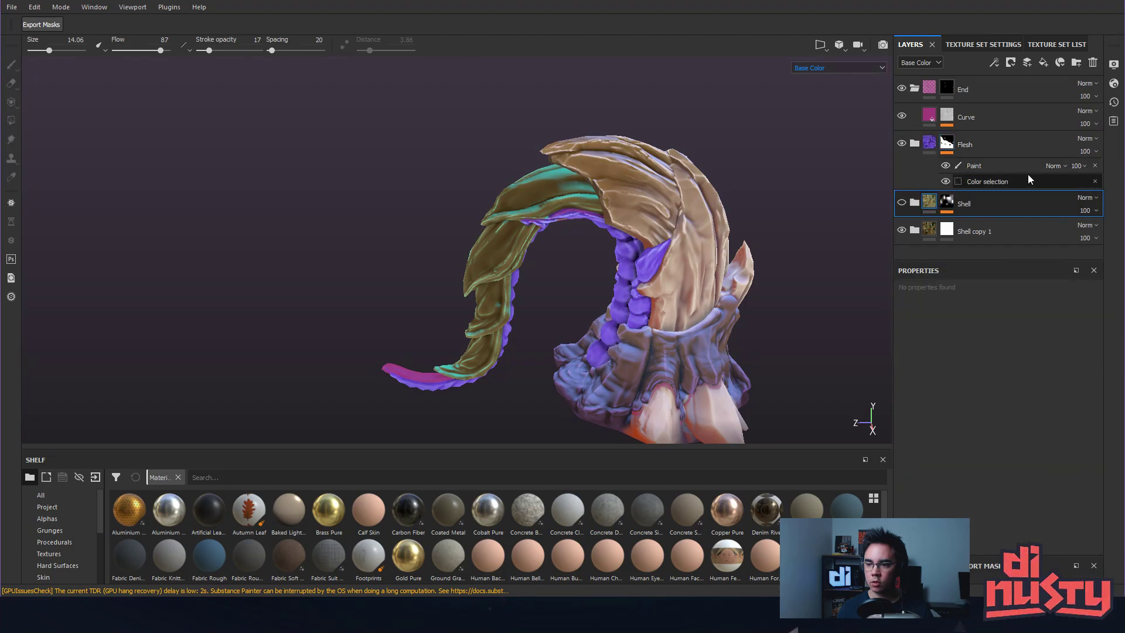
key(ctrl+d)
alt+drag(867, 202, 821, 170)
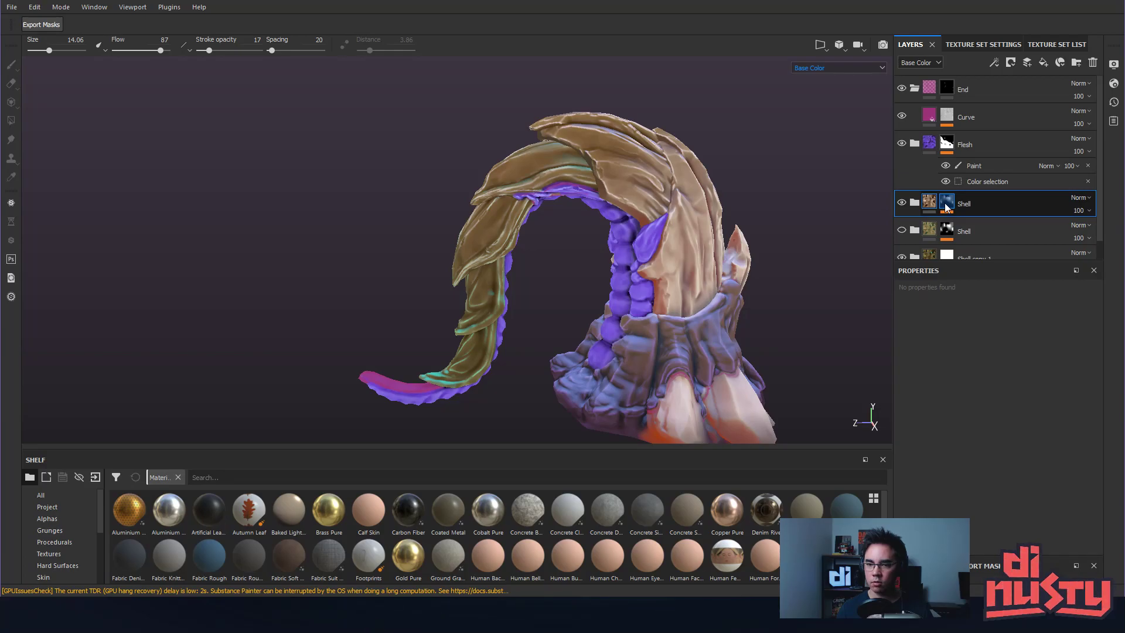
alt+click(947, 204)
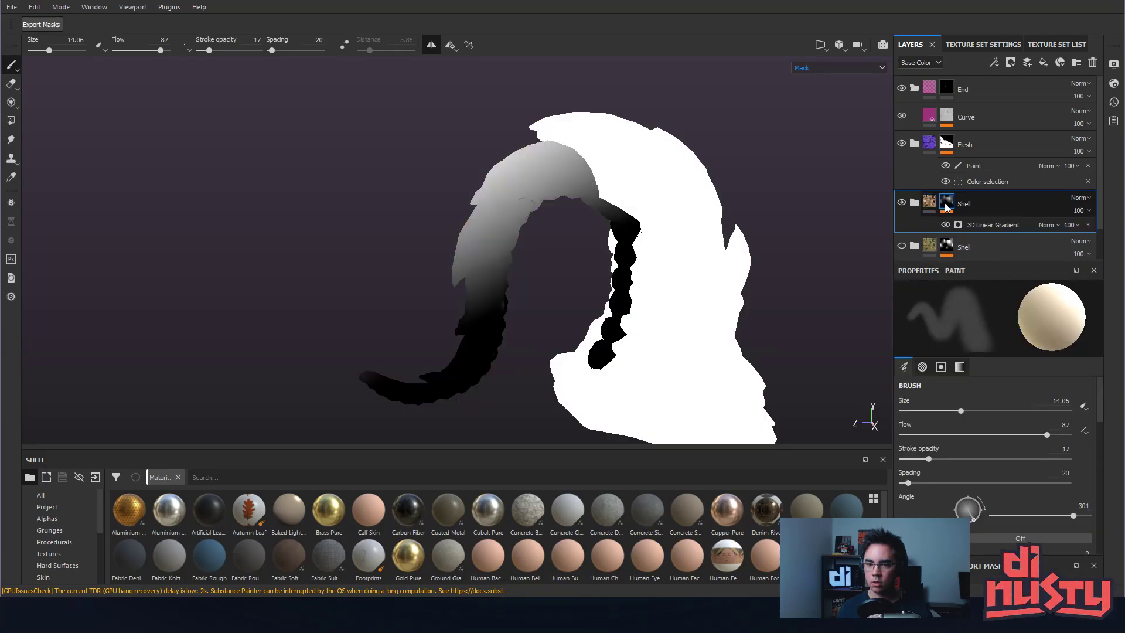
click(930, 203)
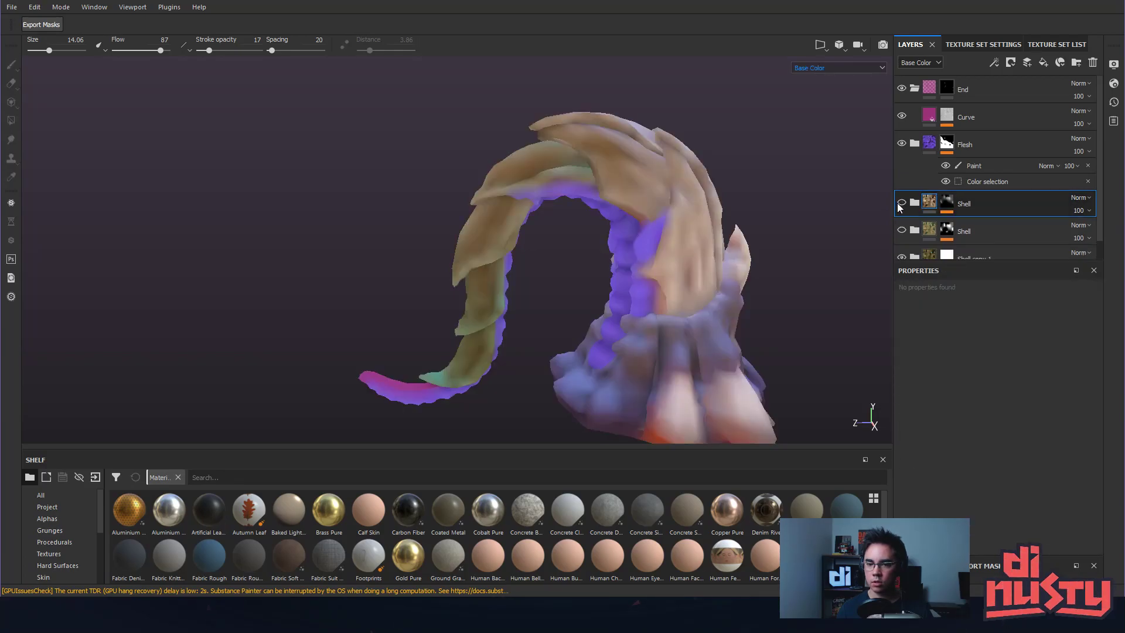
Delete the old hidden Shell folder and, after toggling its visibility, the Shell copy 1 folder beneath it.
click(931, 232)
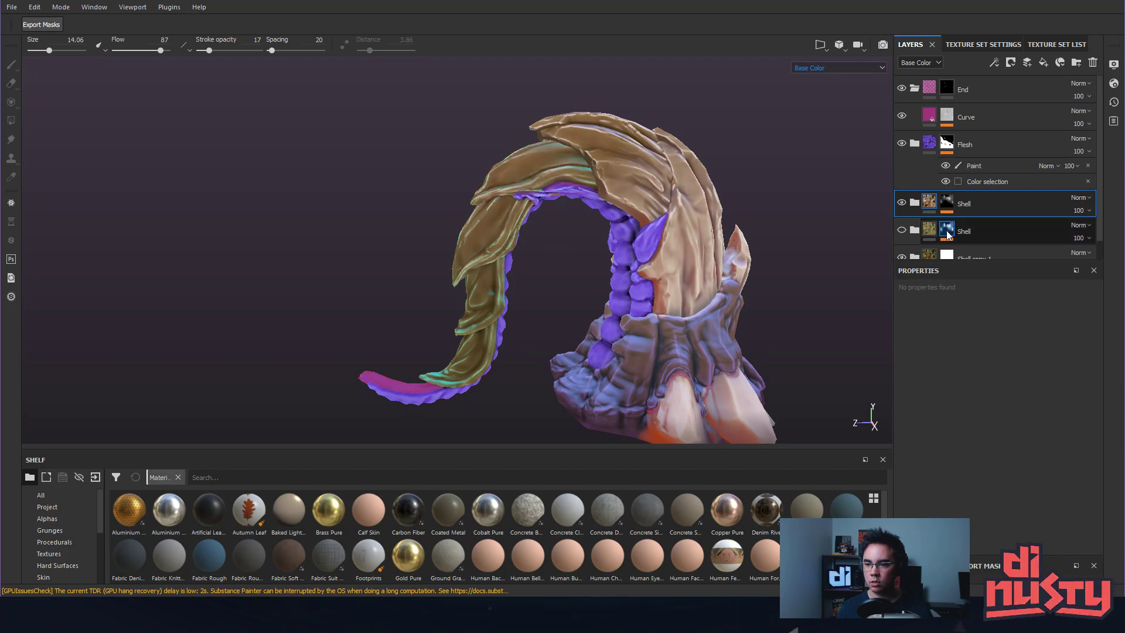
key(Delete)
click(902, 231)
click(902, 231)
click(902, 232)
click(902, 231)
alt+drag(733, 176, 667, 209)
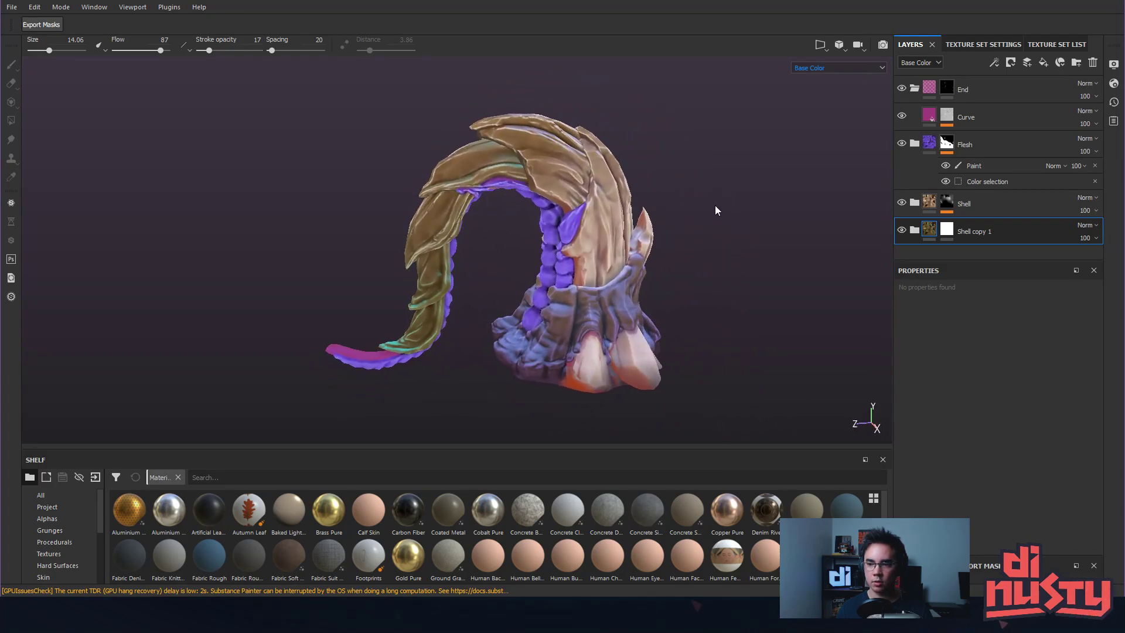
key(Delete)
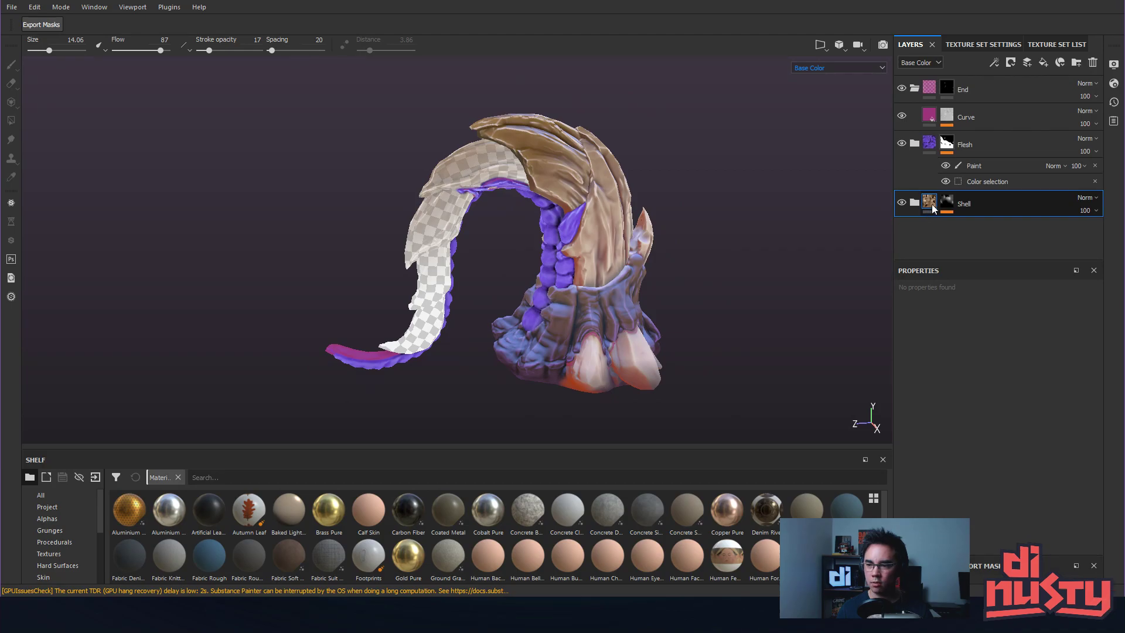
Undo the last folder deletion, and replace the Tentacle set's Shell folder mask with a plain white one.
mouse_move(946, 205)
key(ctrl+z)
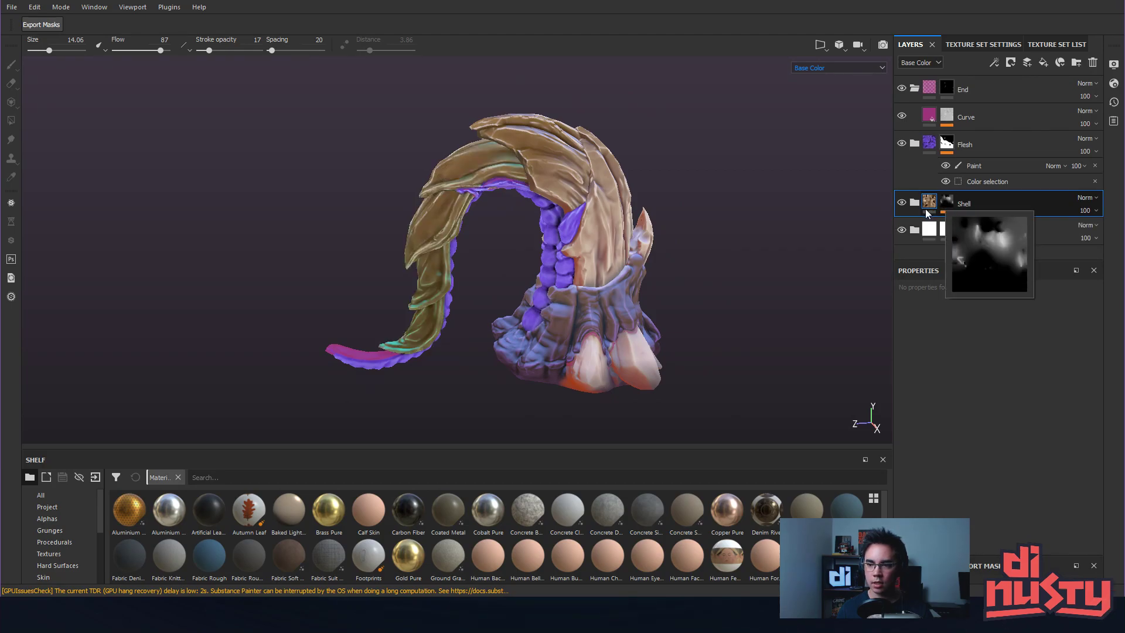
click(941, 204)
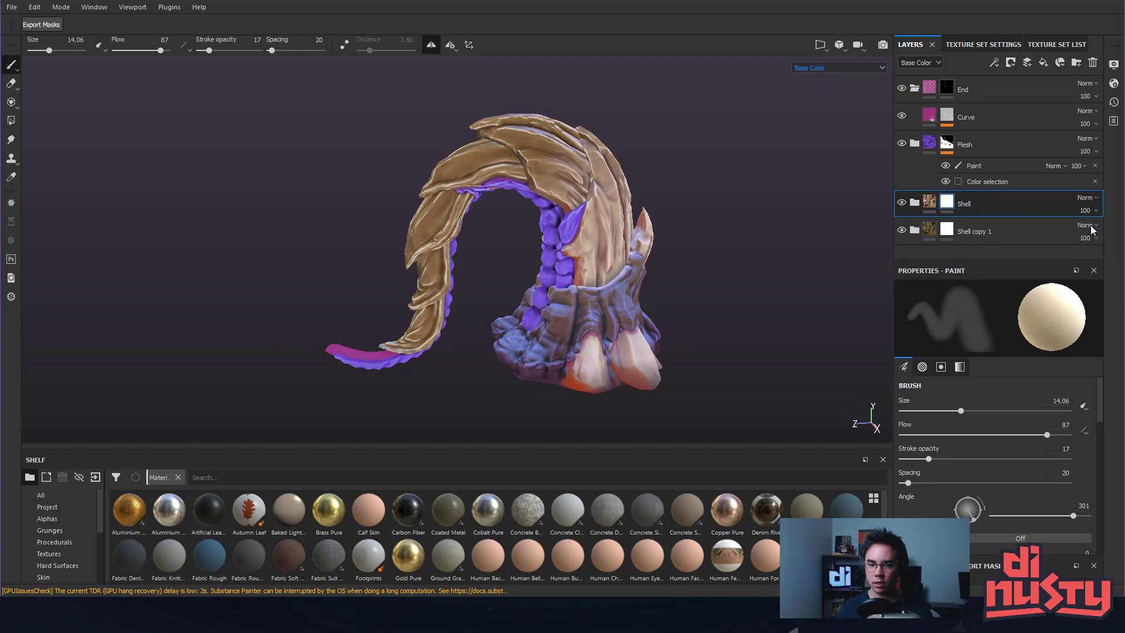
Delete the Shell copy 1 folder beneath the Shell folder, and select the remaining Shell folder's mask.
click(932, 230)
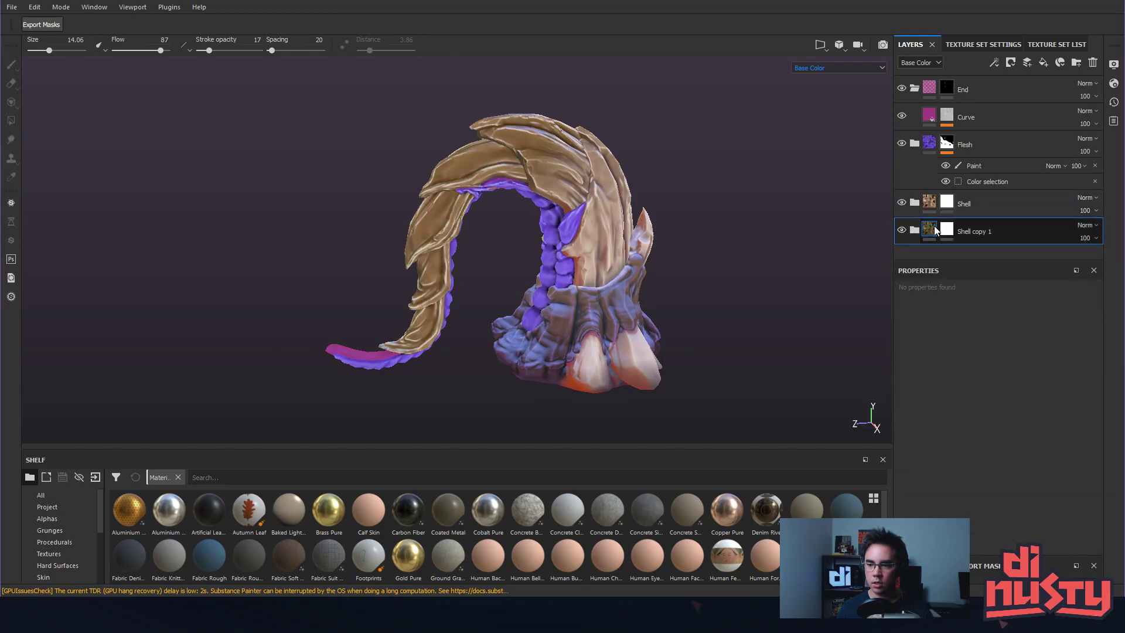
key(Delete)
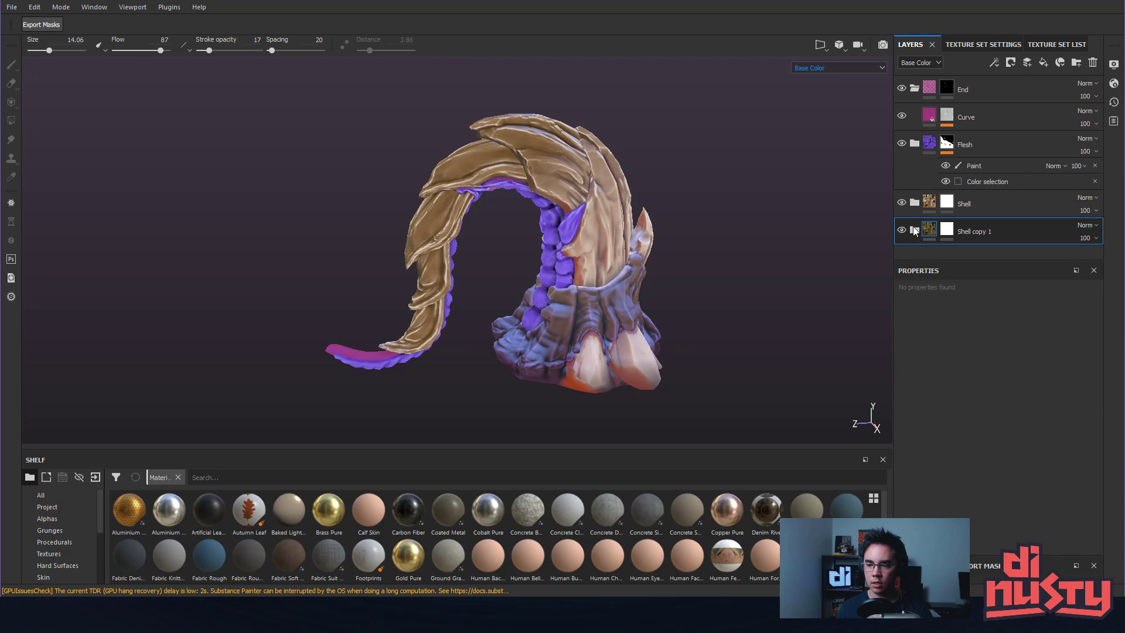
click(929, 203)
click(930, 204)
click(944, 205)
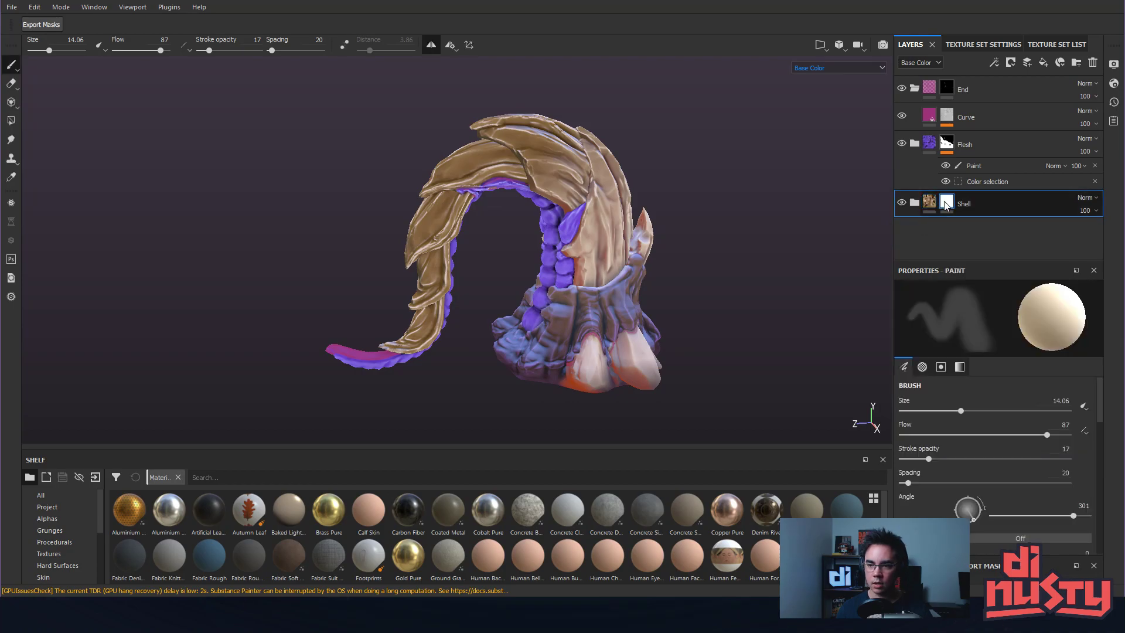
Expand the Shell folder and compare the tentacle with the Light Bottom layer hidden and shown.
click(915, 203)
click(927, 229)
alt+drag(888, 230, 514, 107)
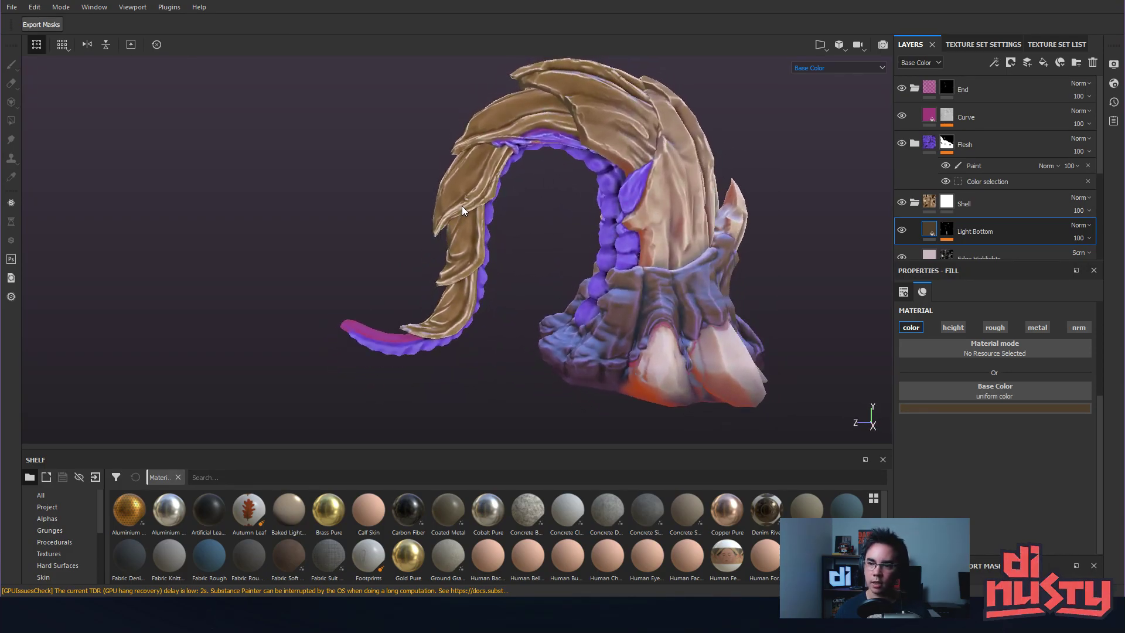
alt+drag(480, 167, 515, 177)
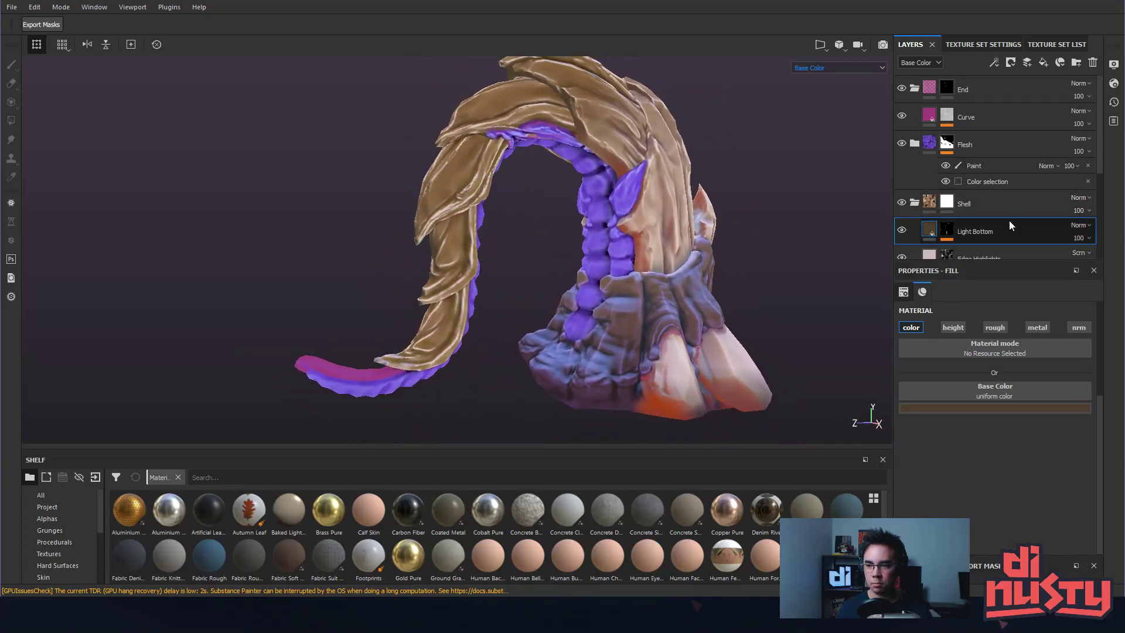
scroll(907, 193, down, 2)
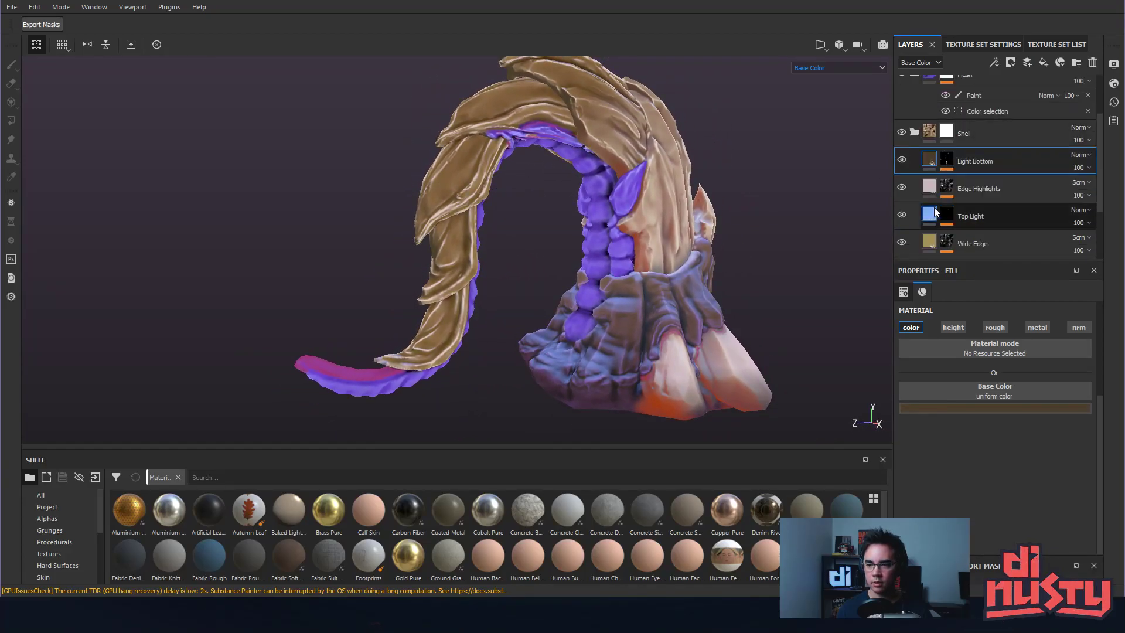
click(901, 161)
click(902, 162)
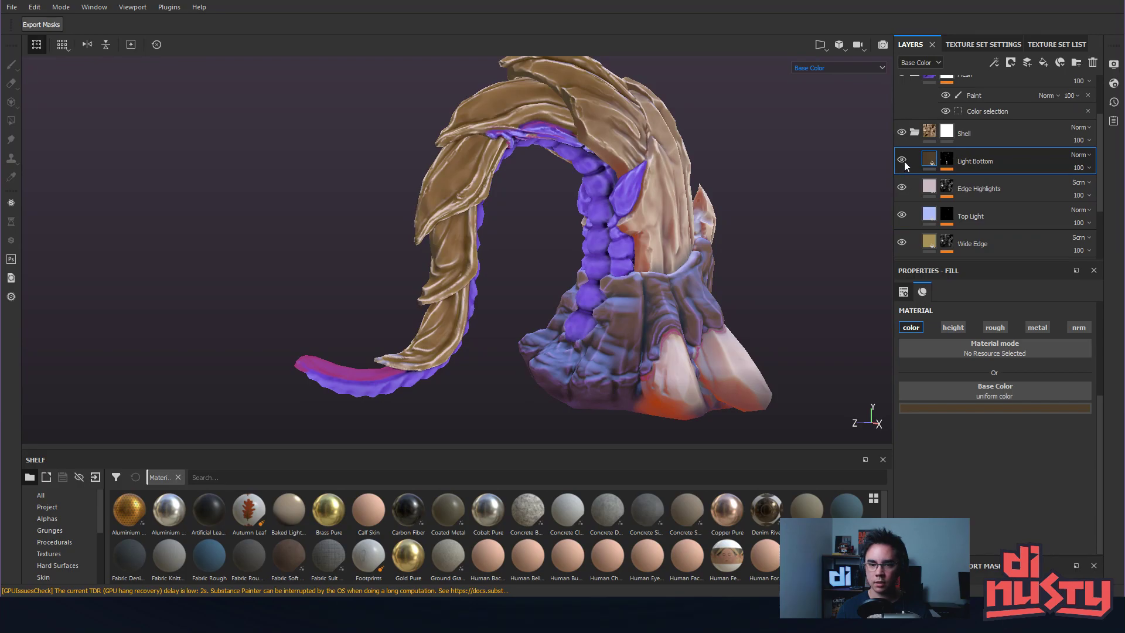
Adjust the horizontal angle, vertical angle and highlight level of the Light generator in the Light Bottom mask while viewing the mask on its own.
alt+click(945, 161)
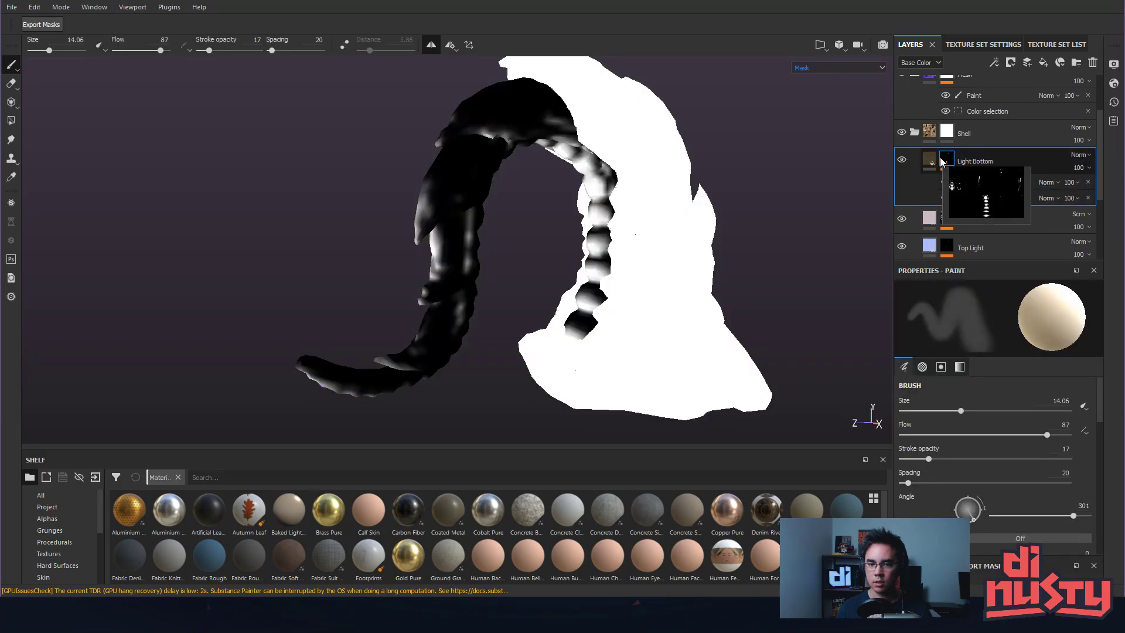
mouse_move(782, 190)
alt+mouse_down()
mouse_move(854, 181)
mouse_move(786, 155)
mouse_move(785, 171)
alt+mouse_up()
click(967, 200)
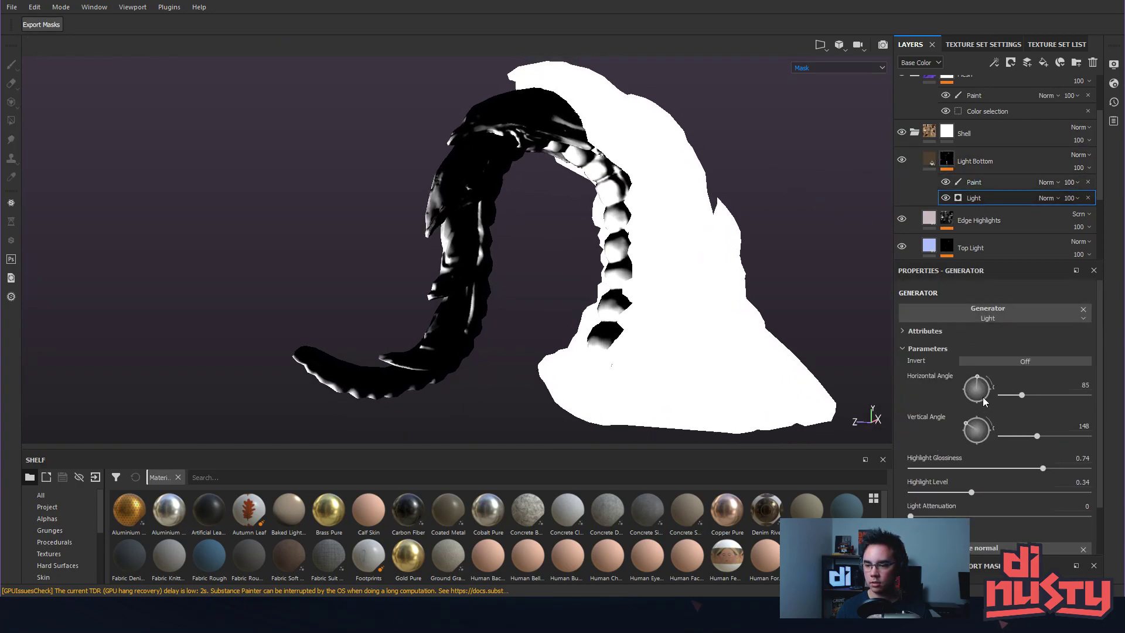
drag(980, 382, 978, 384)
drag(971, 431, 990, 416)
alt+drag(727, 394, 885, 425)
drag(968, 494, 864, 486)
alt+drag(786, 389, 744, 392)
click(929, 159)
alt+drag(848, 203, 876, 217)
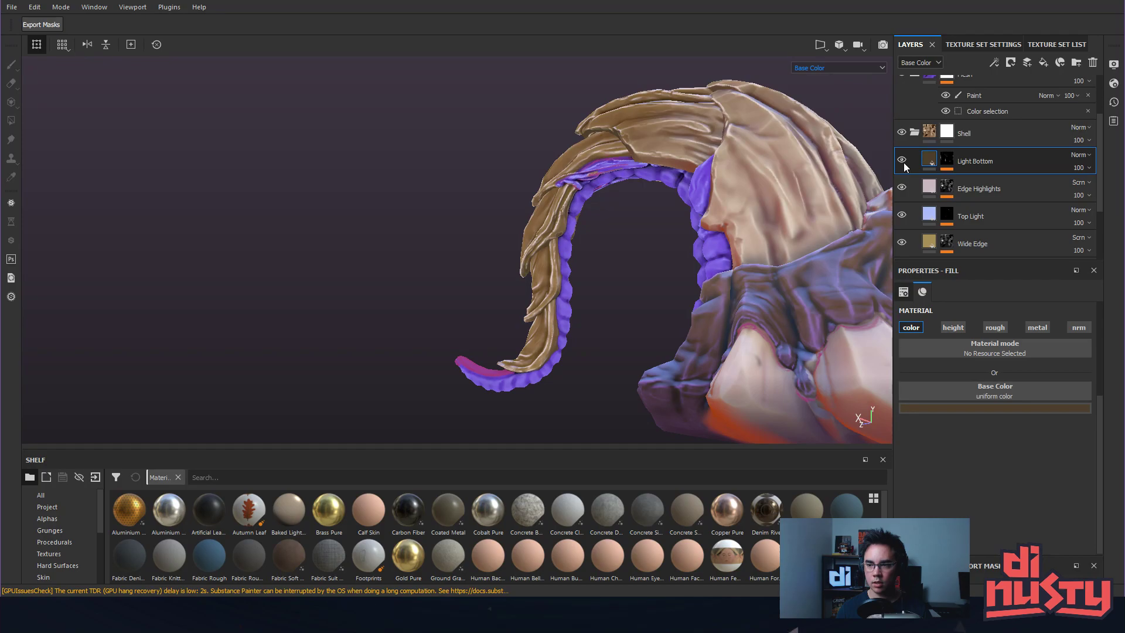
Compare the Edge Highlights layer hidden and shown, and reduce its opacity to 60.
click(903, 187)
click(903, 187)
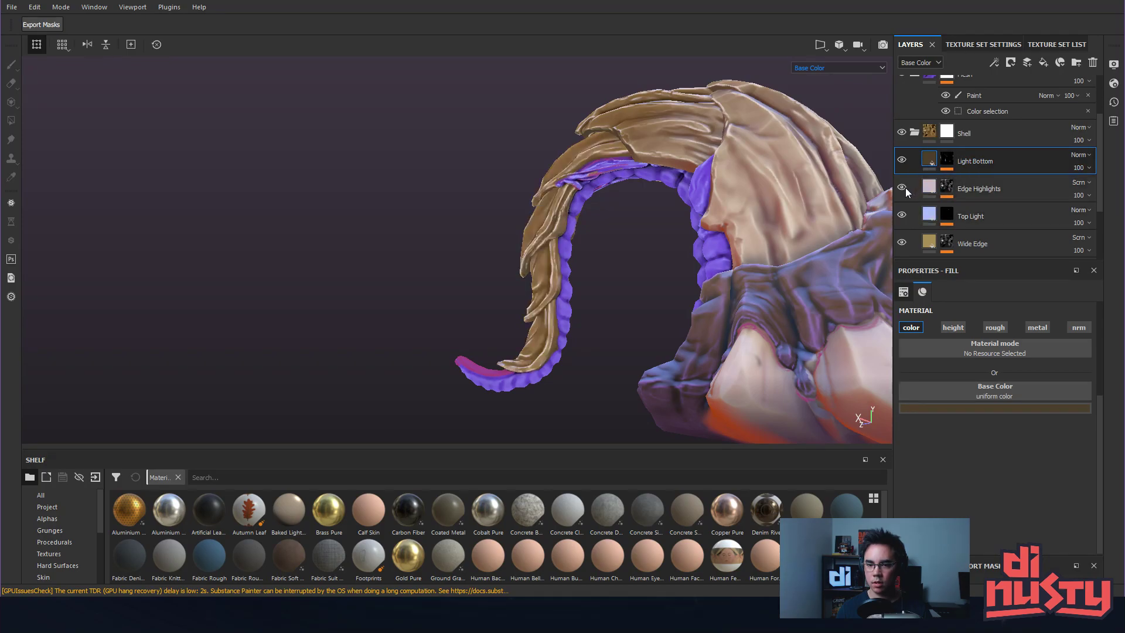
click(1090, 196)
drag(1121, 221, 1096, 219)
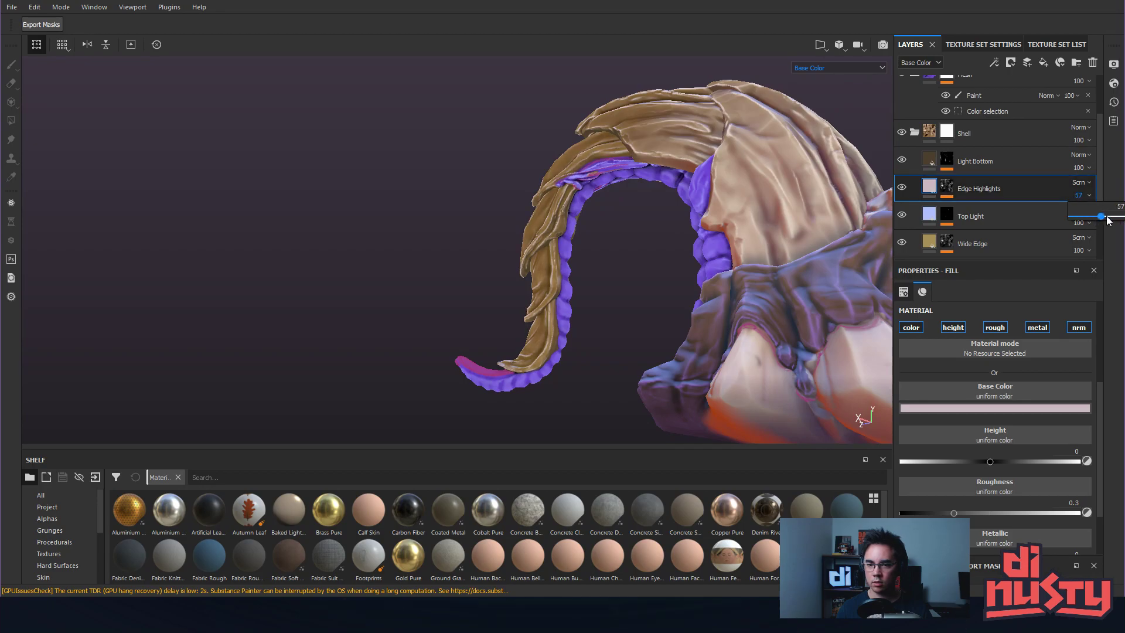
alt+drag(800, 202, 794, 239)
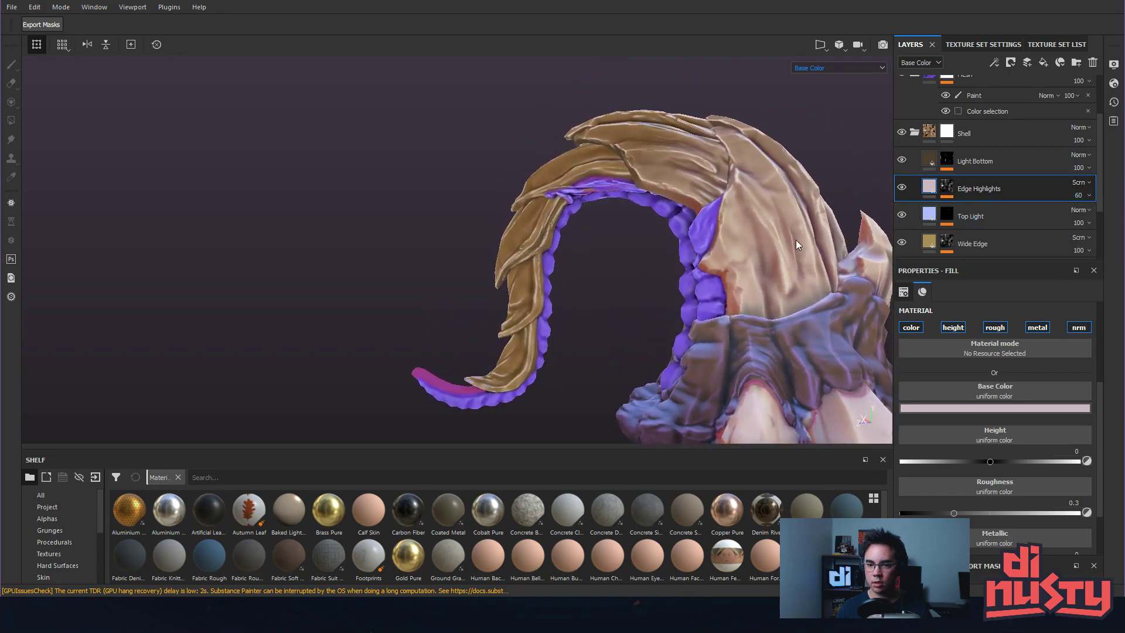
Set the intensity of the Blur filter in the Edge Highlights mask to 0.2.
click(948, 188)
click(986, 213)
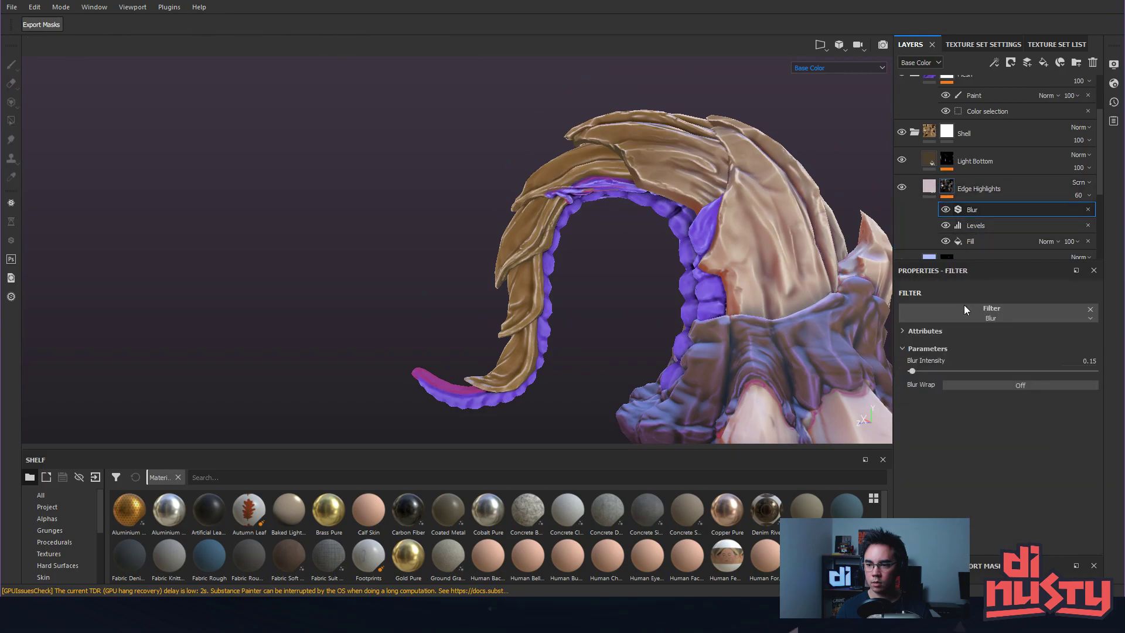
drag(913, 371, 918, 371)
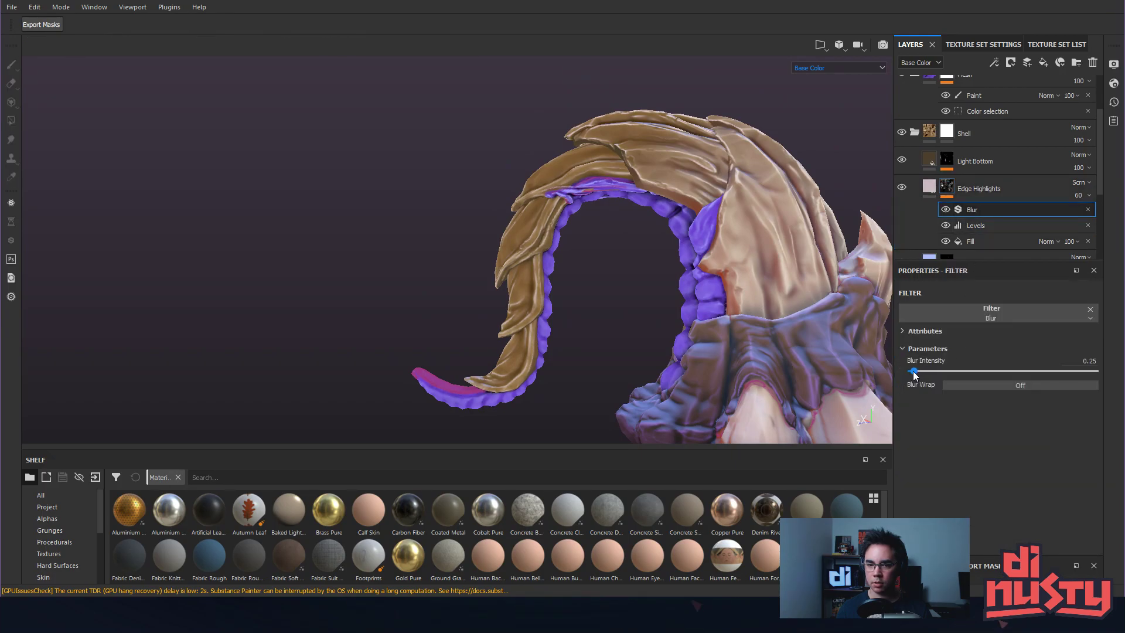
drag(914, 371, 913, 371)
alt+drag(726, 311, 907, 245)
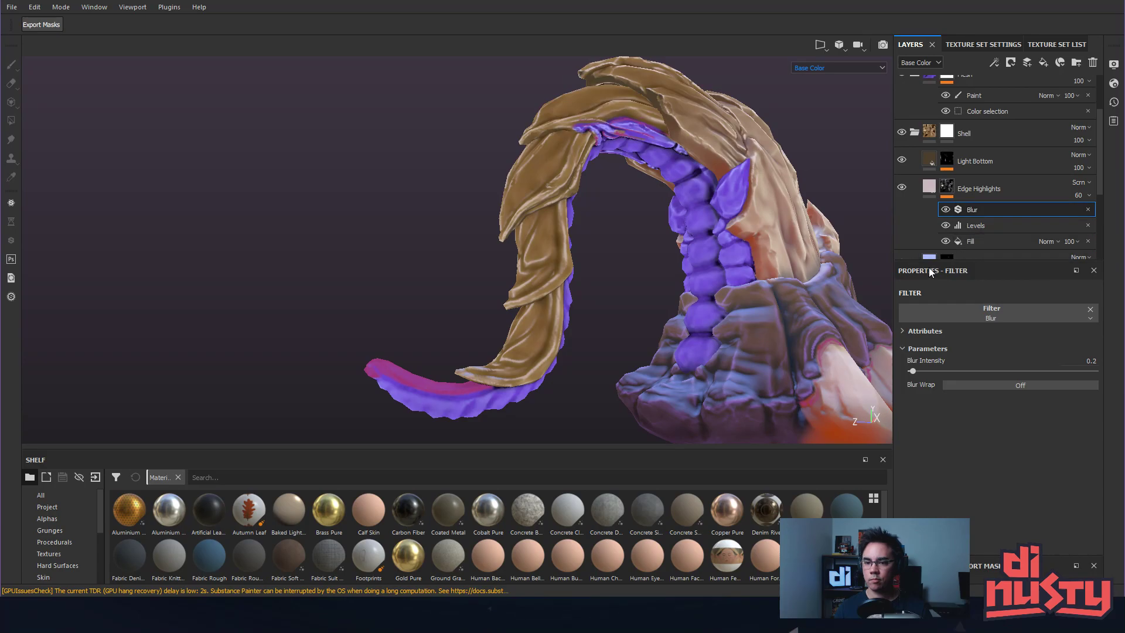
Add a 3D Linear Gradient generator above the Blur filter in the Edge Highlights mask.
right_click(994, 210)
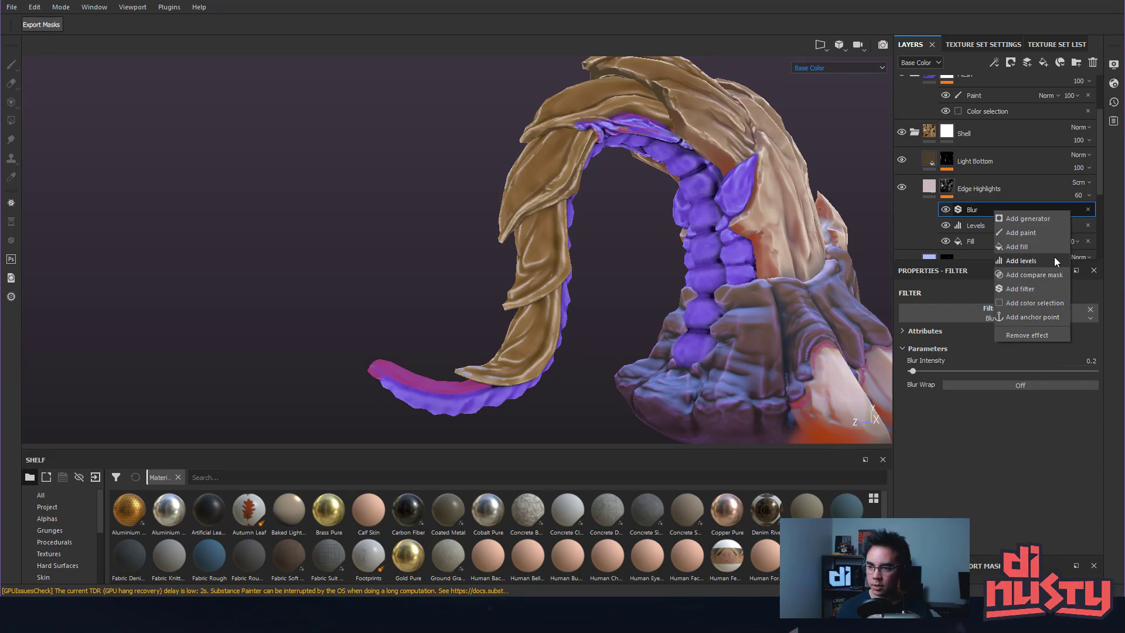
click(1054, 224)
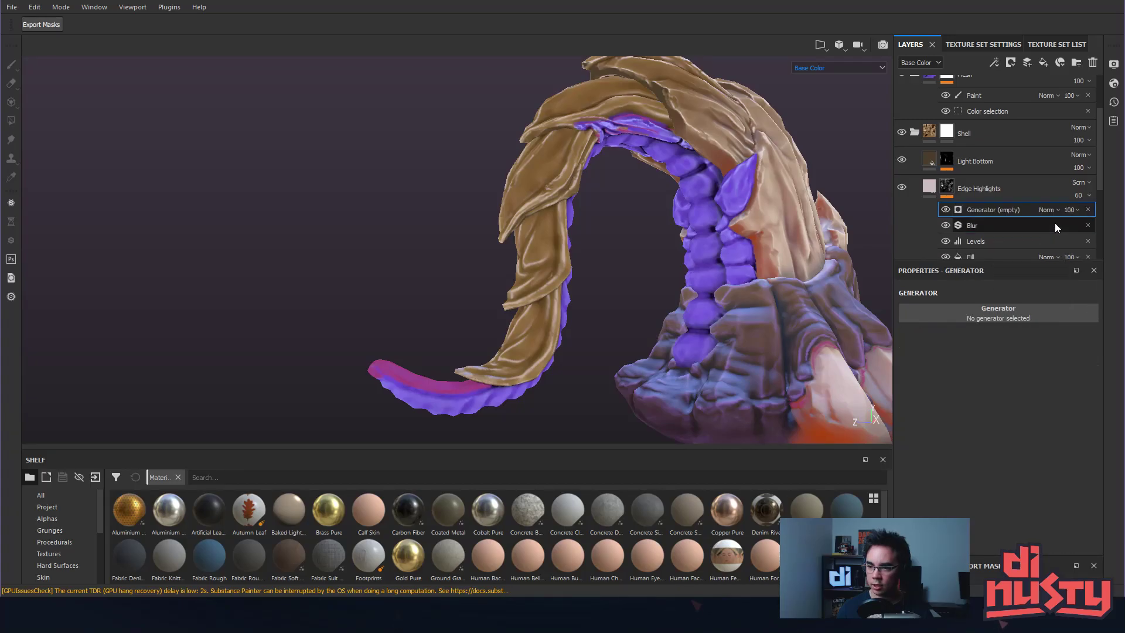
click(997, 309)
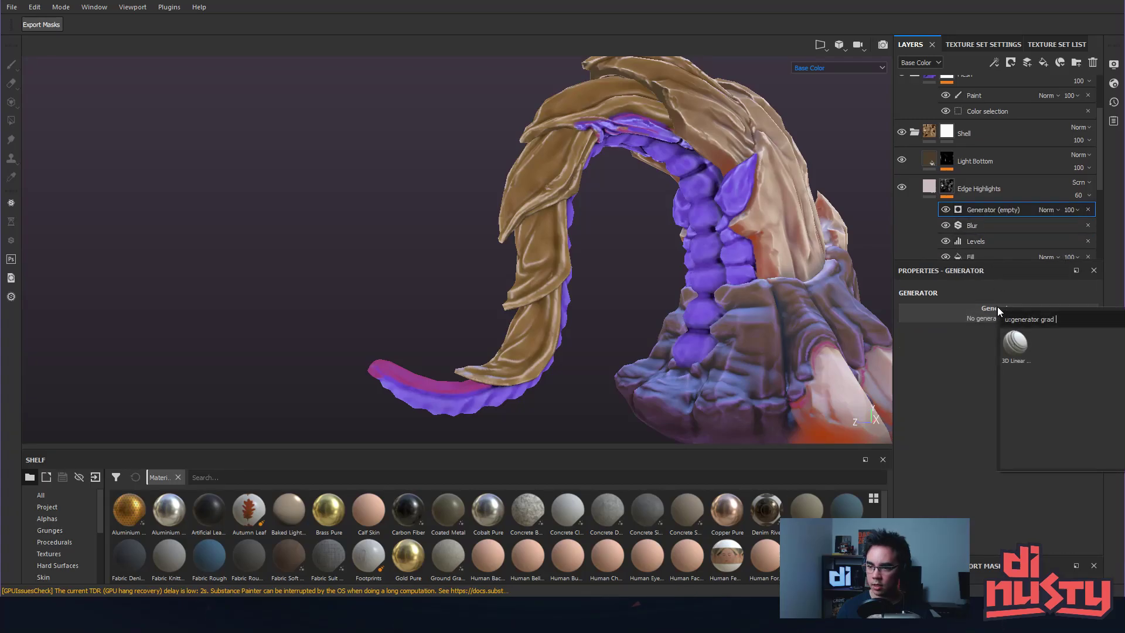
click(1009, 353)
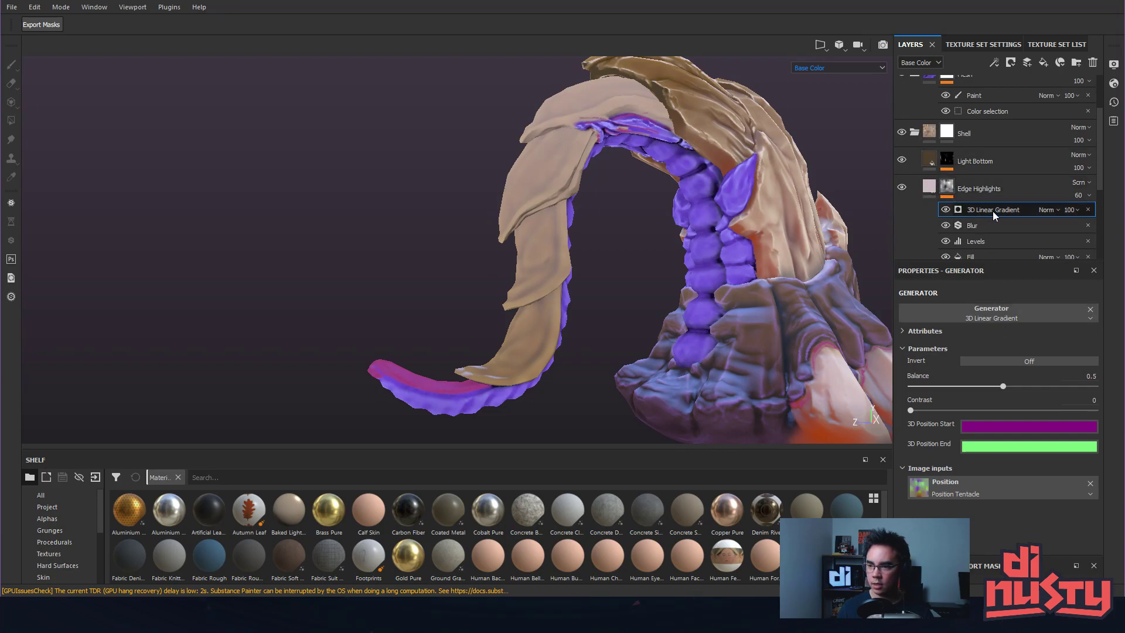
View the Edge Highlights mask on its own, and set the 3D Linear Gradient's blending mode to Multiply.
alt+click(947, 188)
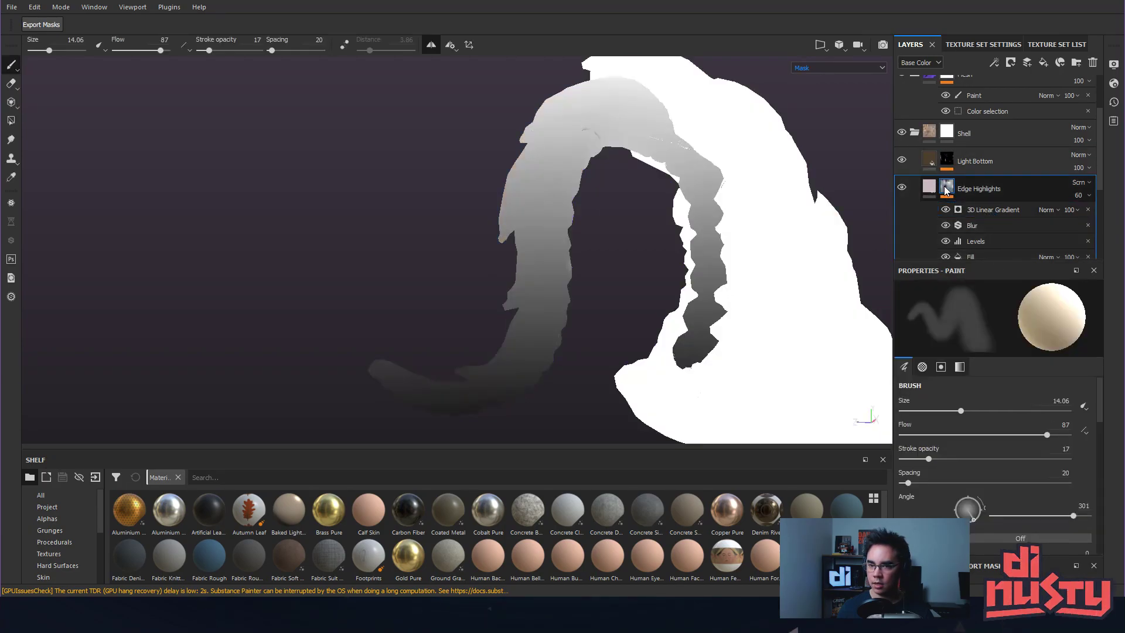
click(1048, 209)
click(1049, 209)
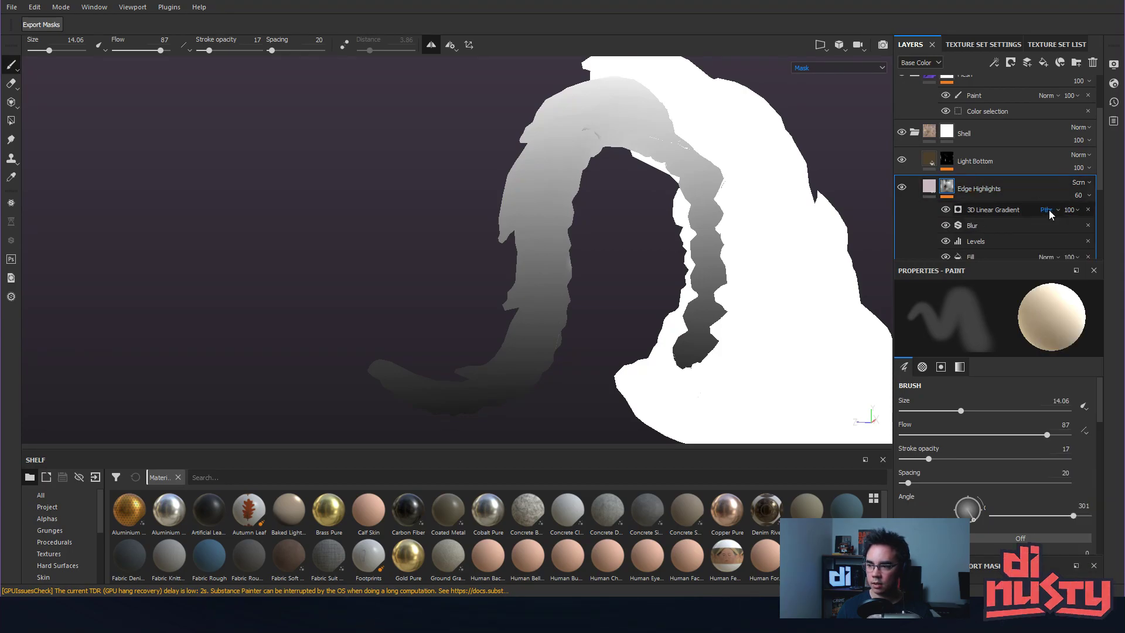
scroll(1049, 209, down, 1)
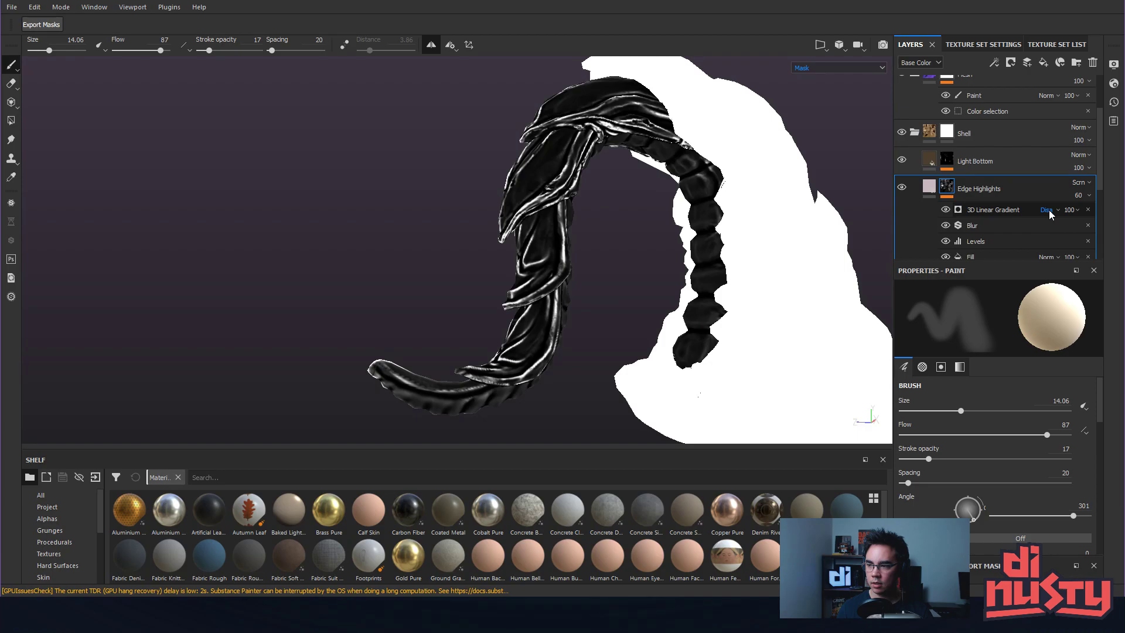
scroll(1050, 214, down, 1)
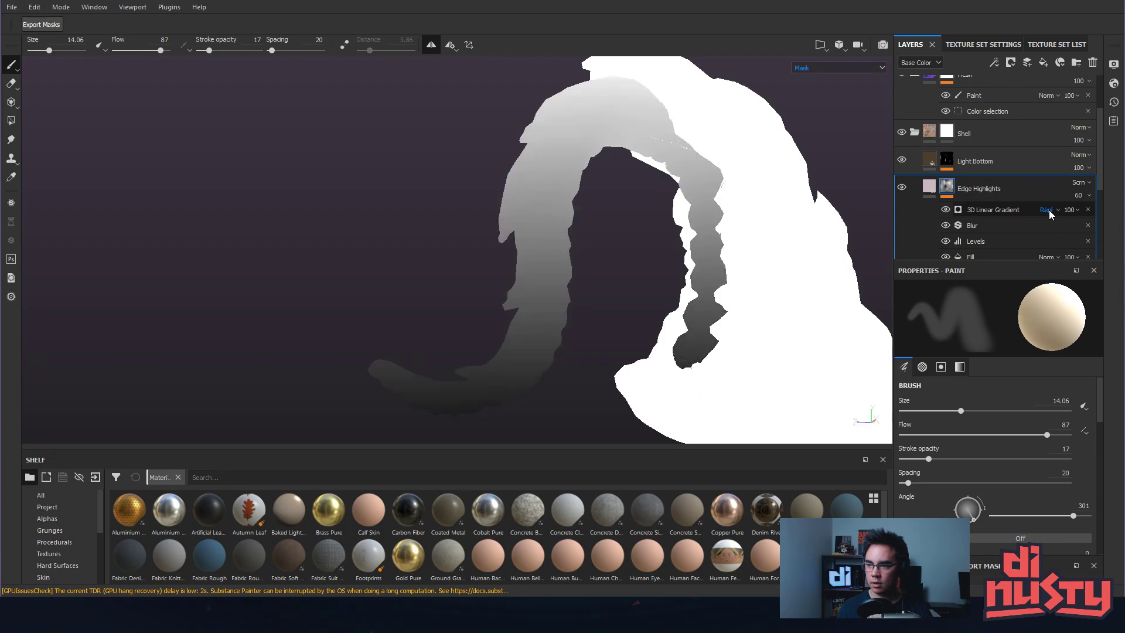
scroll(1049, 209, down, 1)
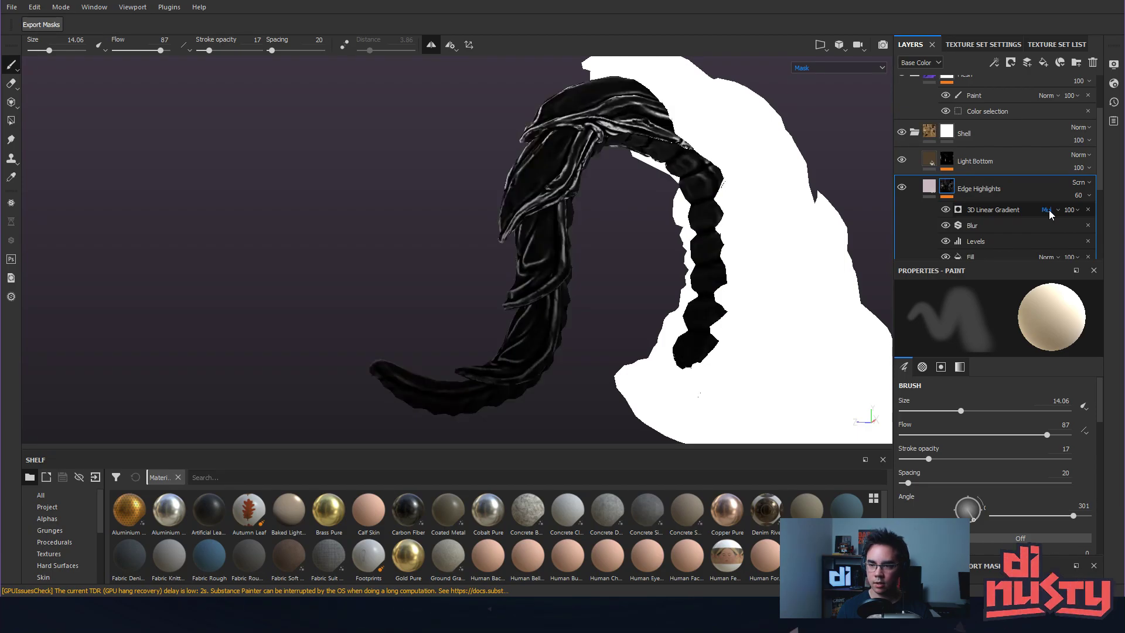
scroll(1049, 210, up, 1)
scroll(1048, 210, down, 1)
click(1070, 211)
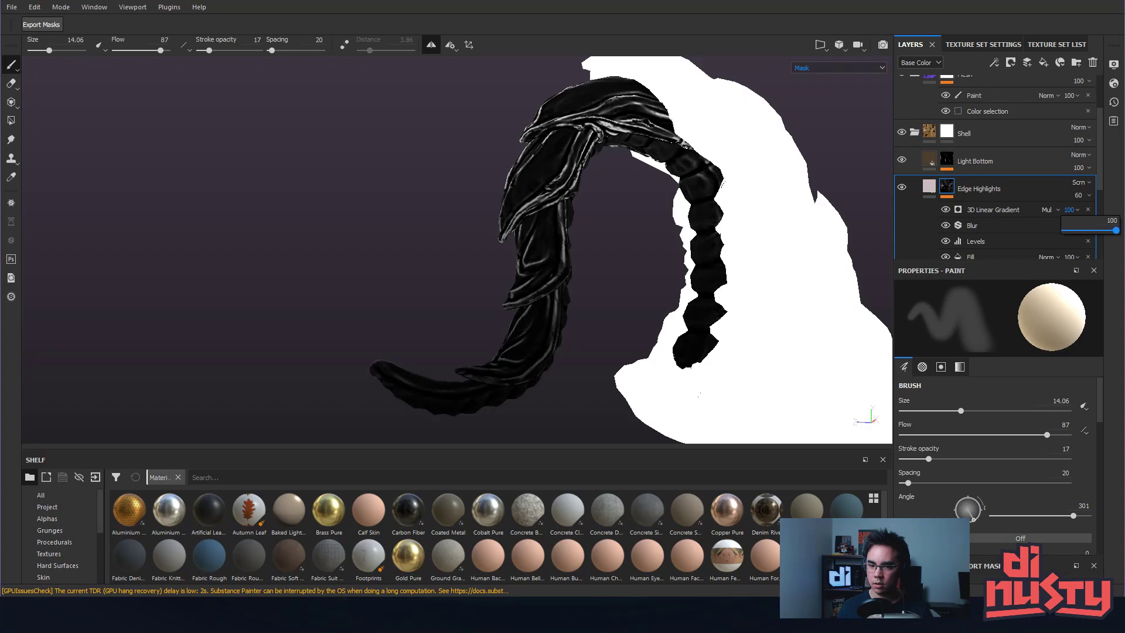
Set the 3D Linear Gradient's balance to 0.44 with contrast at 0, and return to the base color view of the tentacle.
click(1003, 209)
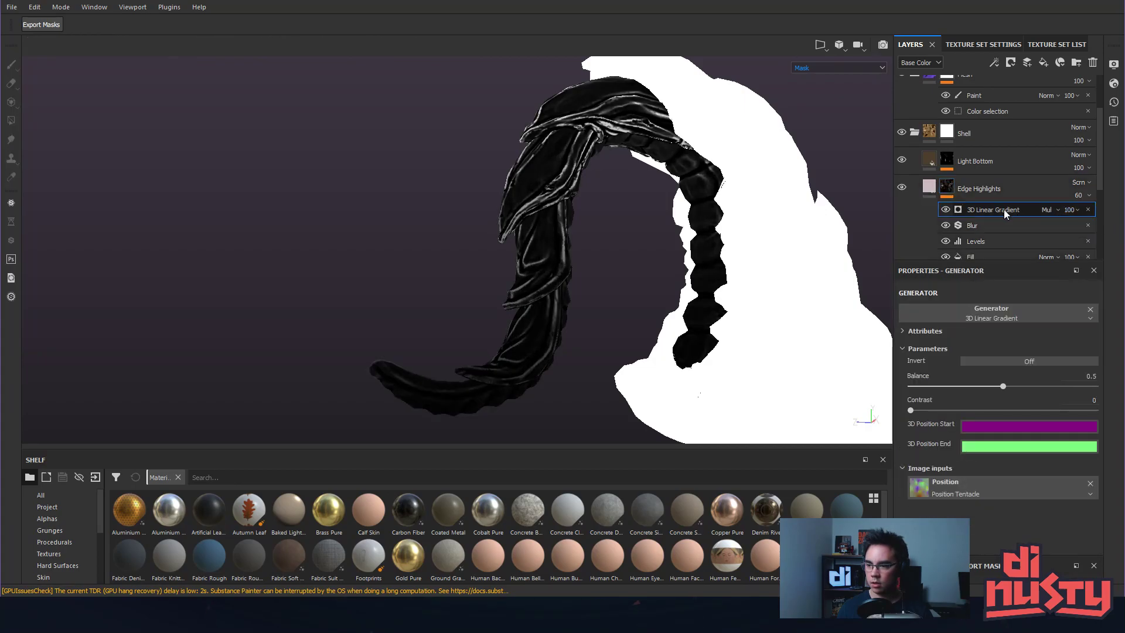
mouse_move(1010, 388)
mouse_down()
mouse_move(979, 388)
mouse_move(1008, 392)
mouse_move(996, 390)
mouse_up()
drag(910, 411, 927, 411)
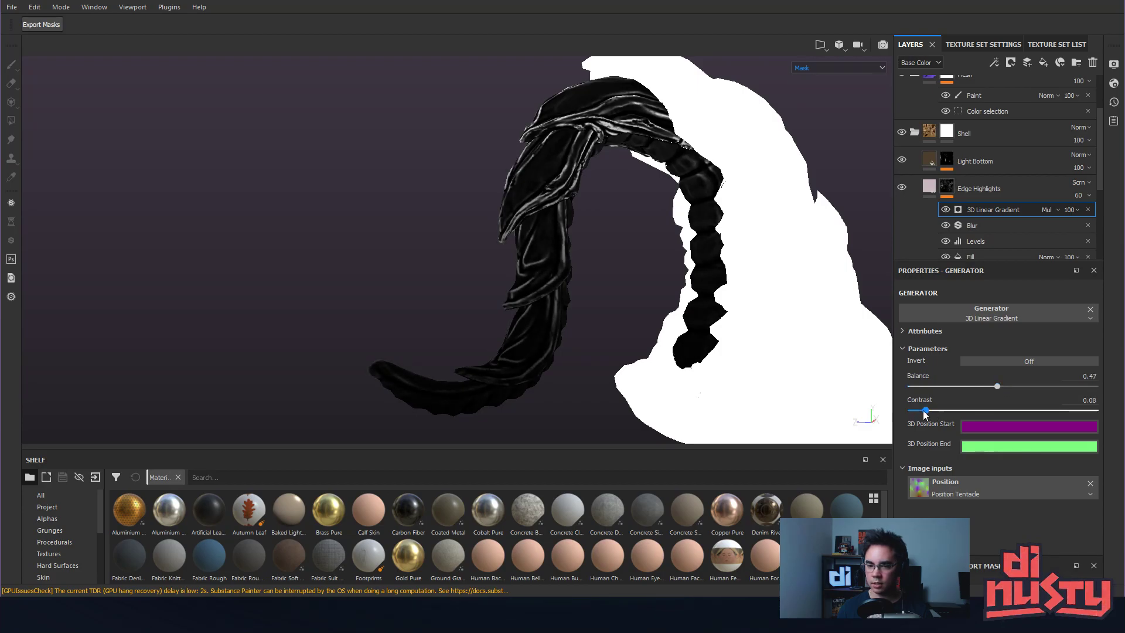
drag(988, 391, 995, 393)
alt+drag(561, 181, 529, 265)
alt+drag(529, 310, 580, 301)
click(932, 188)
alt+drag(794, 228, 732, 201)
Fine-tune the 3D Linear Gradient's balance while checking the edge highlights along the tentacle.
click(963, 203)
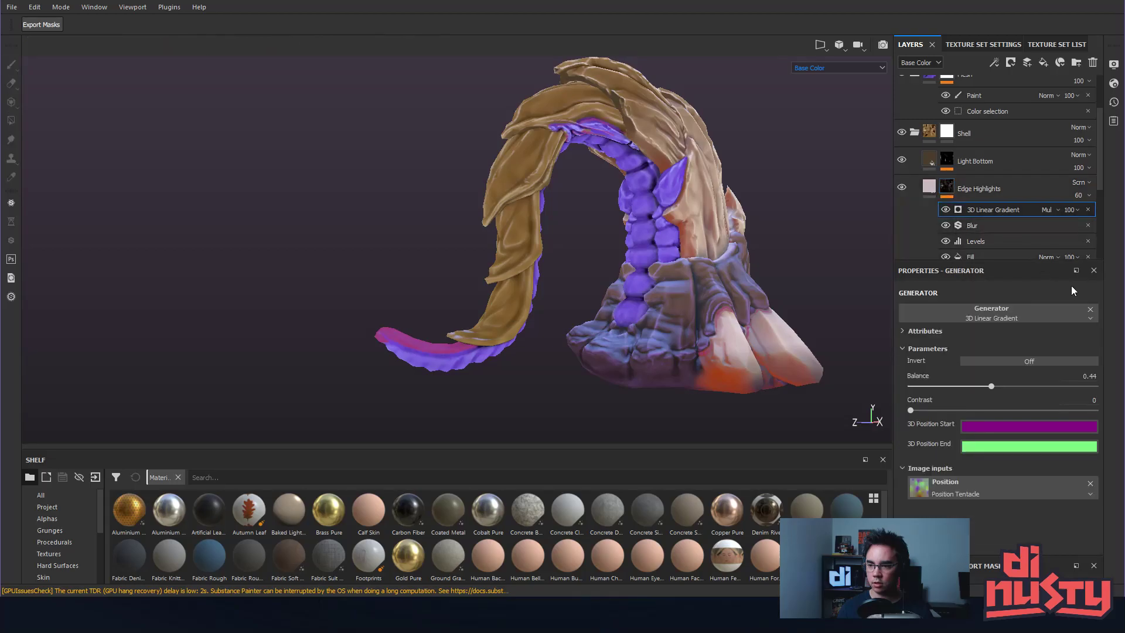
mouse_move(995, 384)
mouse_down()
mouse_move(982, 385)
mouse_move(1087, 396)
mouse_move(1049, 400)
mouse_up()
alt+drag(844, 344, 772, 352)
Darken the Edge Highlights layer's base color to a muted greyish mauve.
click(930, 187)
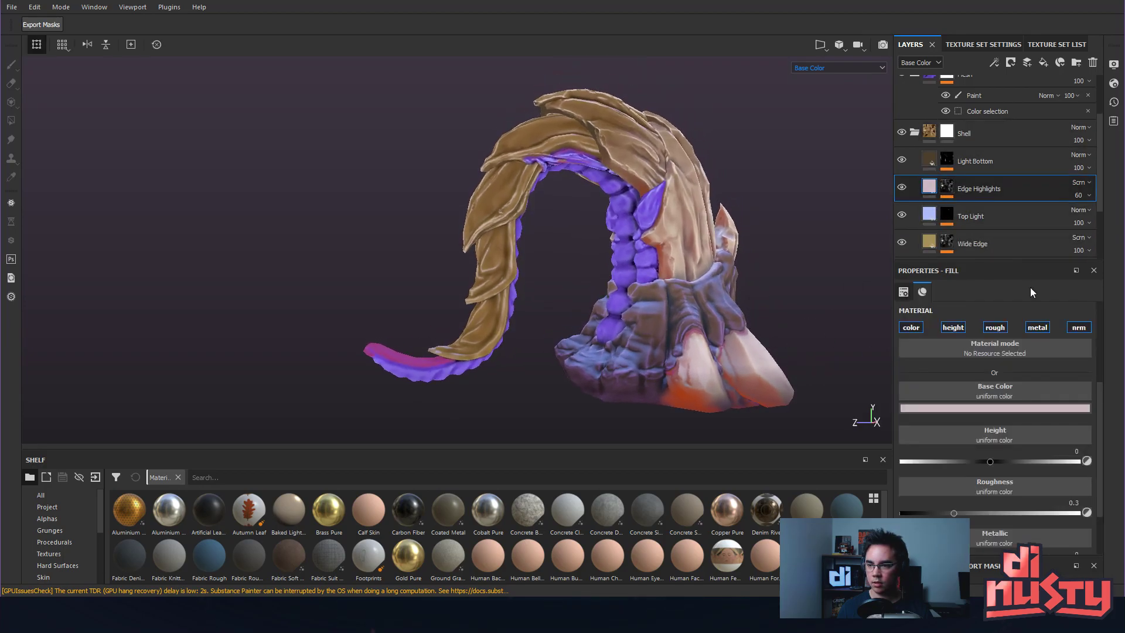
click(1031, 408)
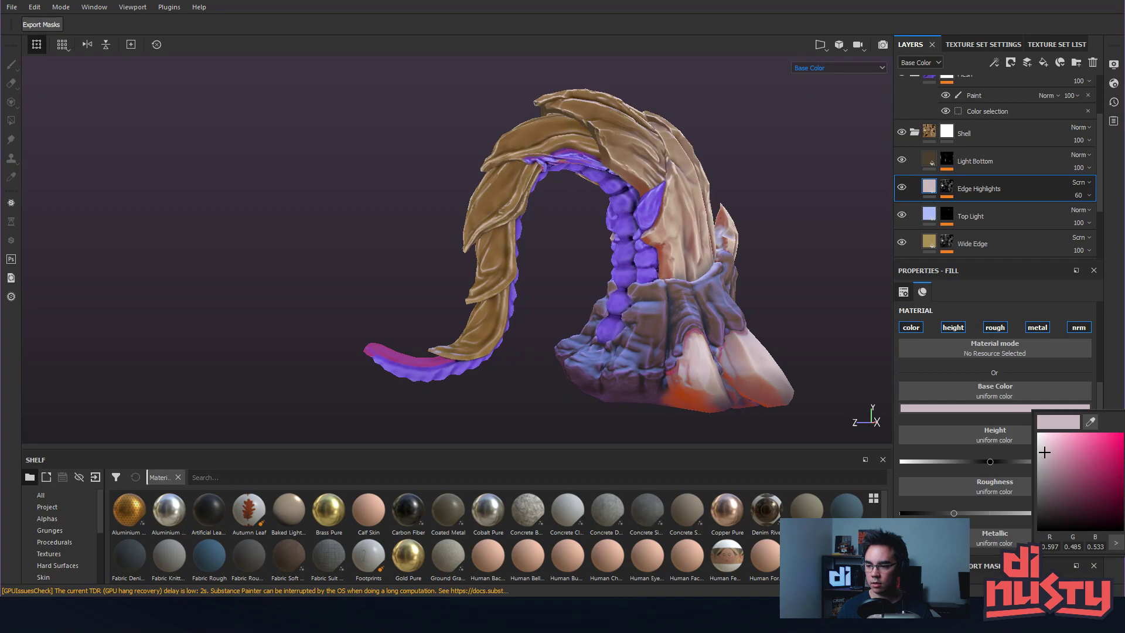
drag(1044, 455, 1044, 478)
alt+drag(711, 334, 750, 300)
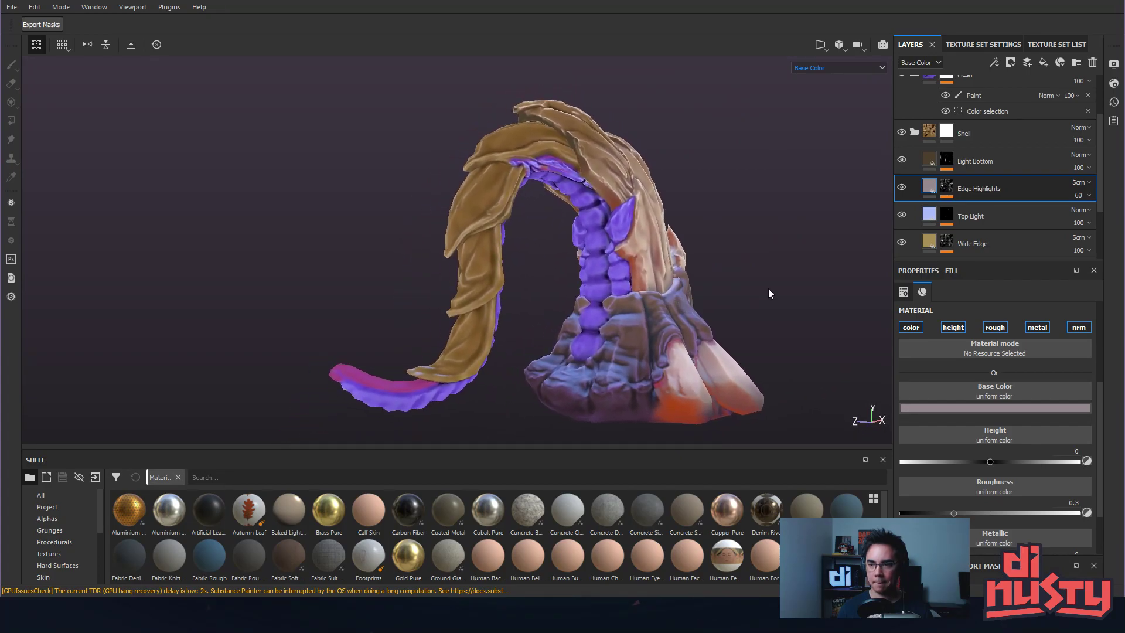
Turn off the Blur on the Darks mask, raise its Levels input white point to 1 and shift the black point.
scroll(996, 205, down, 1)
click(943, 231)
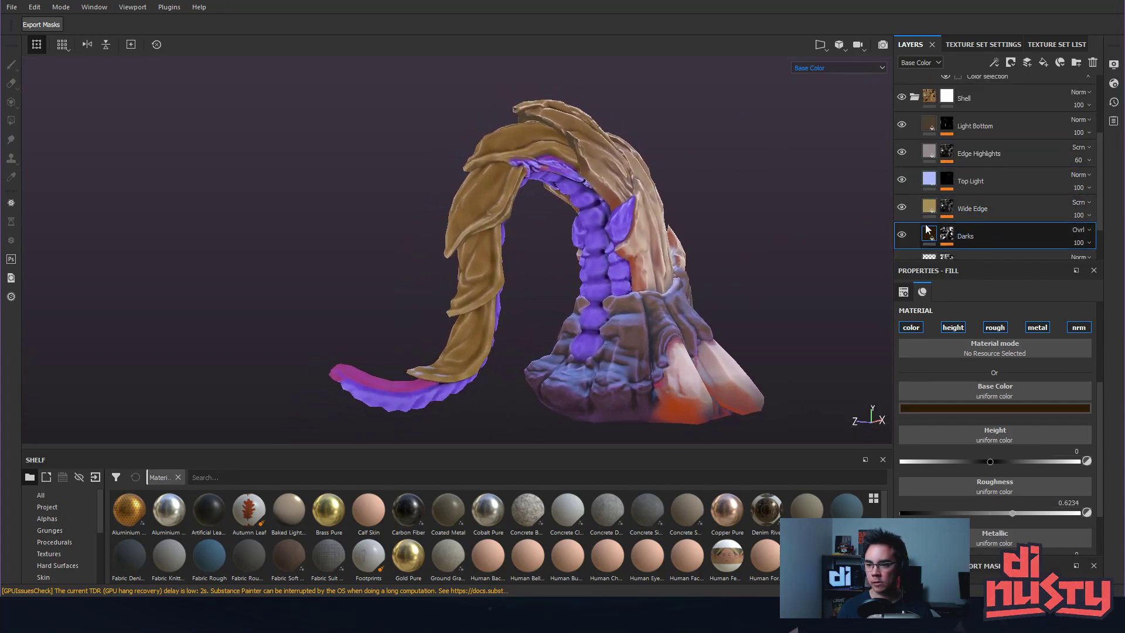
click(931, 238)
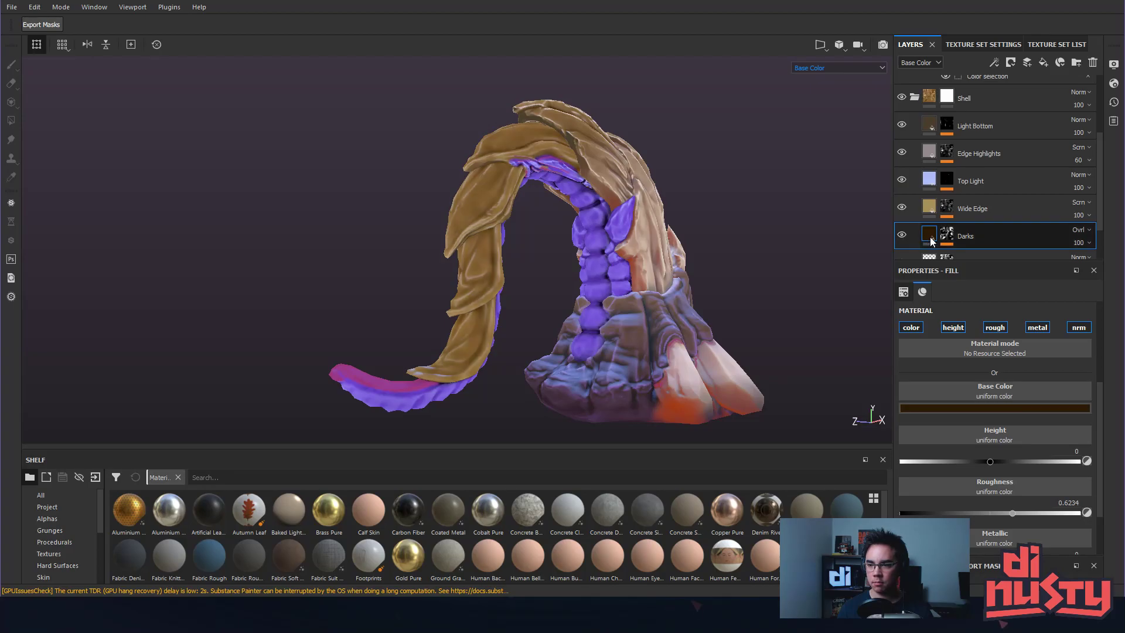
click(983, 248)
click(964, 222)
click(945, 222)
click(944, 221)
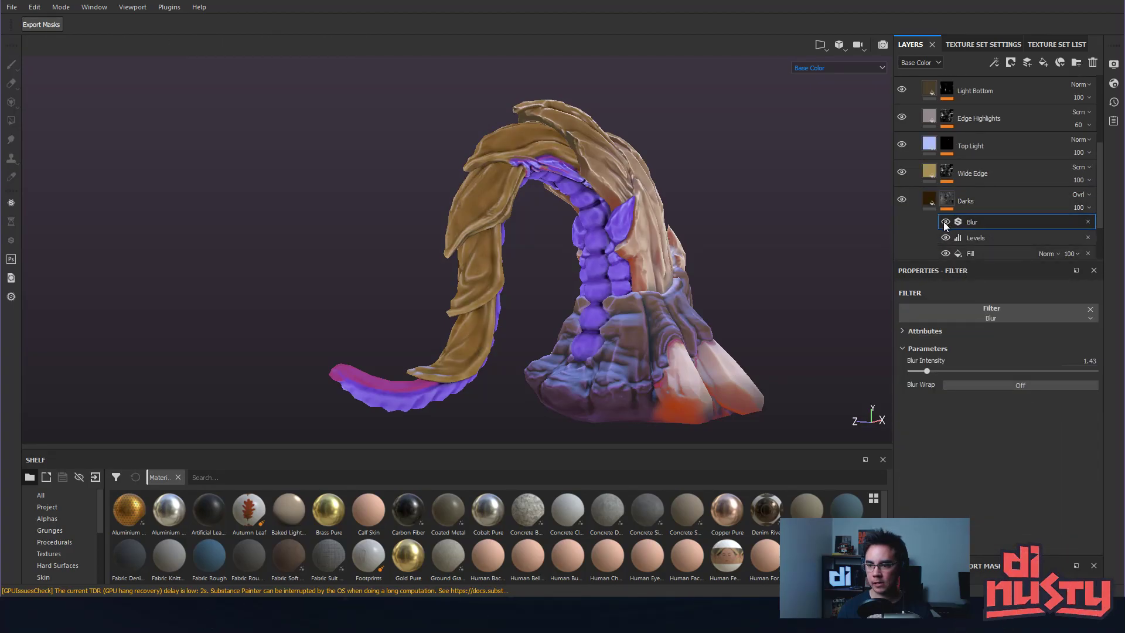
click(995, 237)
click(945, 221)
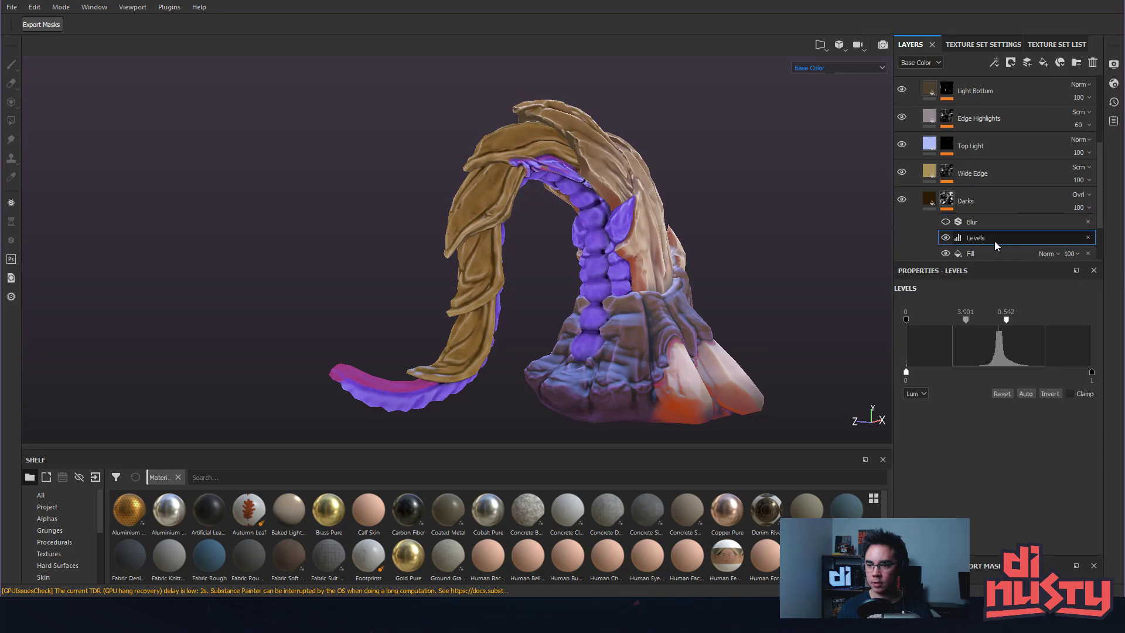
drag(1006, 320, 1092, 320)
drag(1016, 319, 957, 322)
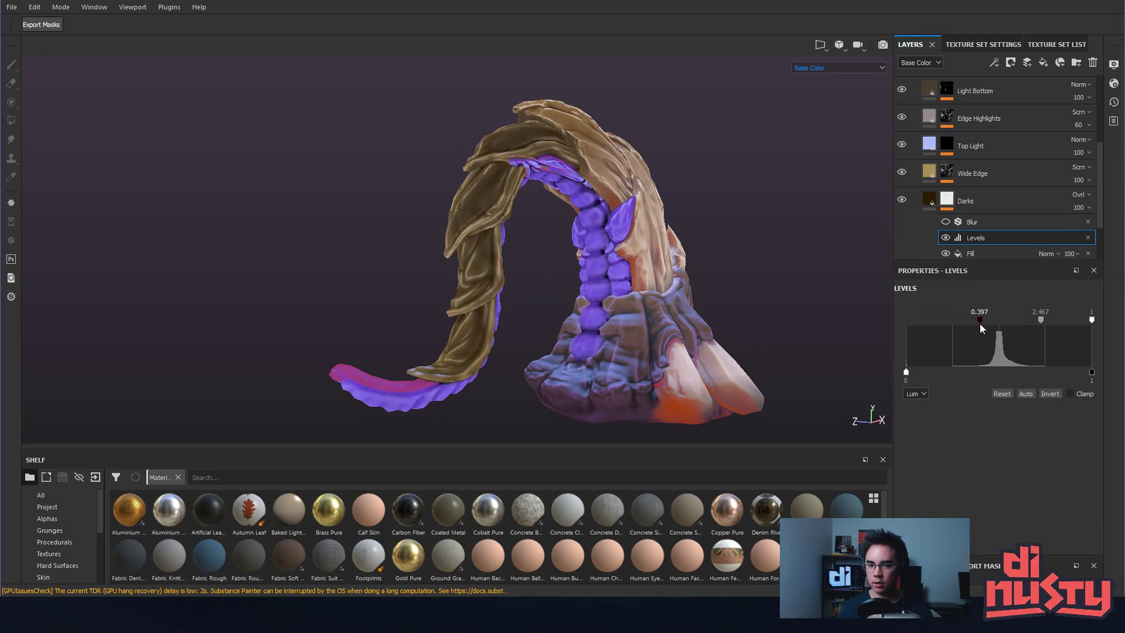
Replace the grayscale source of the Darks mask's Fill with the Ambient Occlusion Map from Mesh Tentacle.
click(979, 255)
click(911, 339)
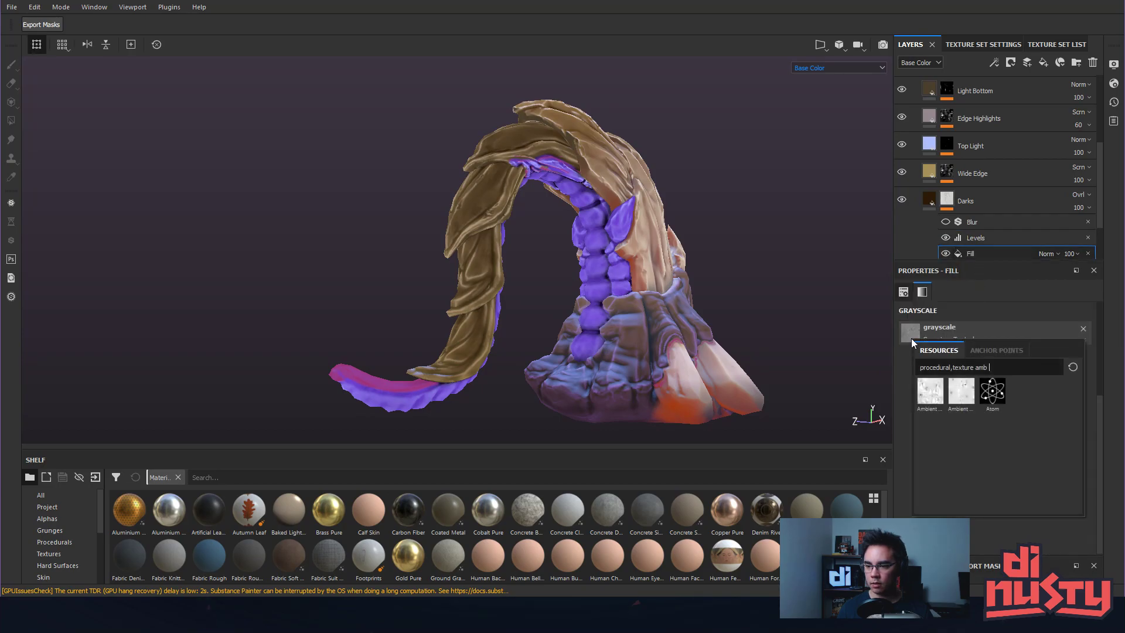
click(964, 393)
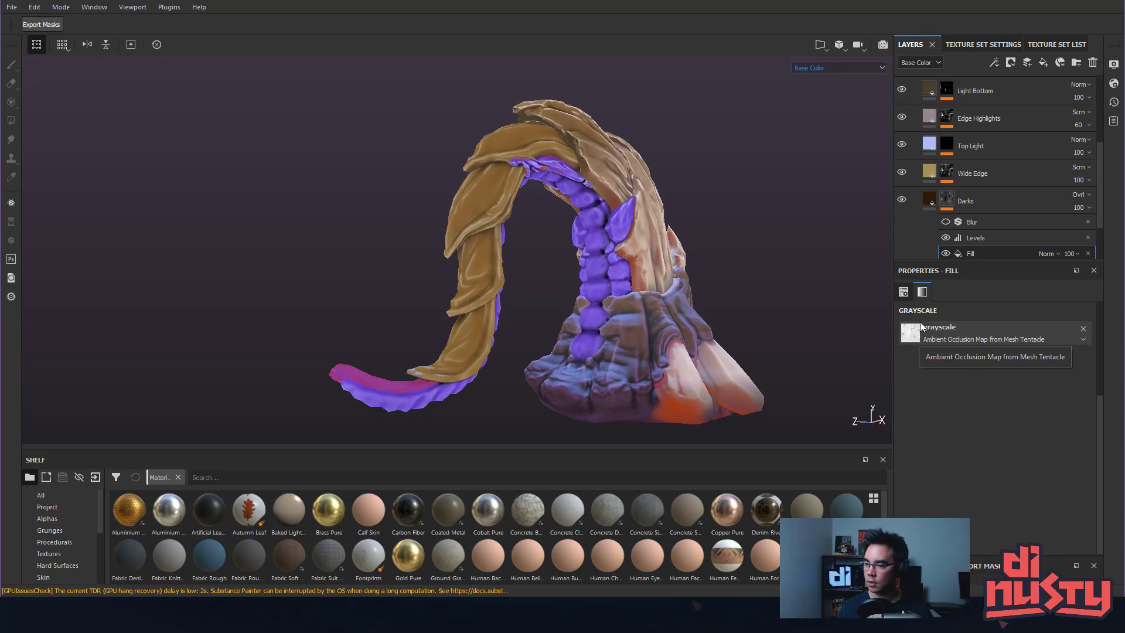
Set the Darks mask's Levels input black point to 0.555 and its midtone to 4.843.
click(945, 208)
click(979, 240)
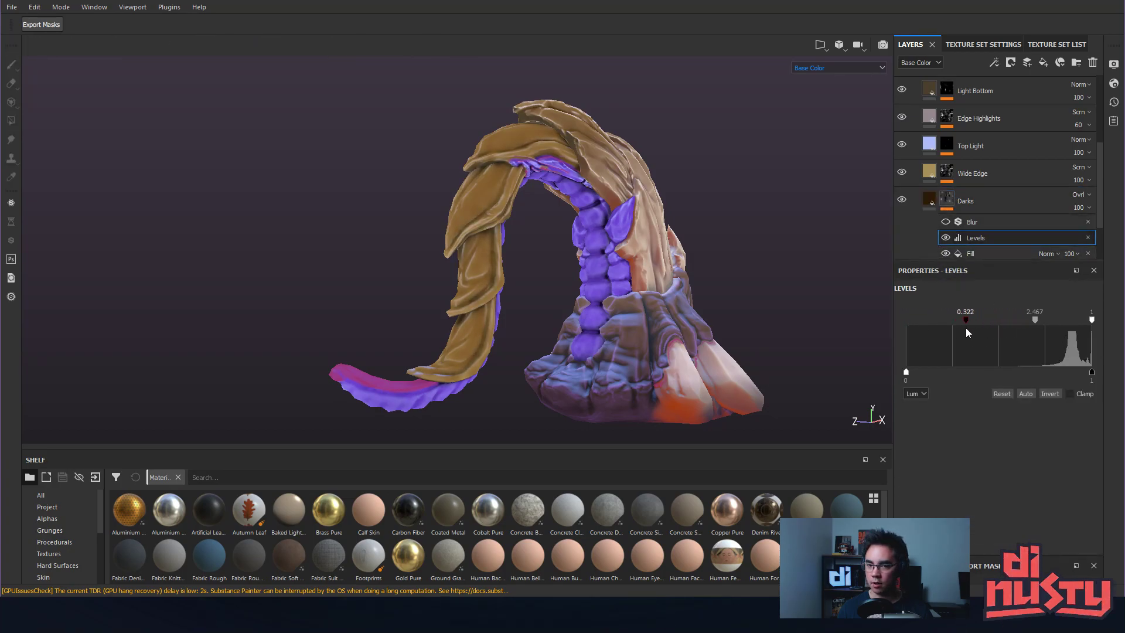
mouse_move(1016, 329)
mouse_down()
mouse_move(1069, 321)
mouse_move(1007, 320)
mouse_up()
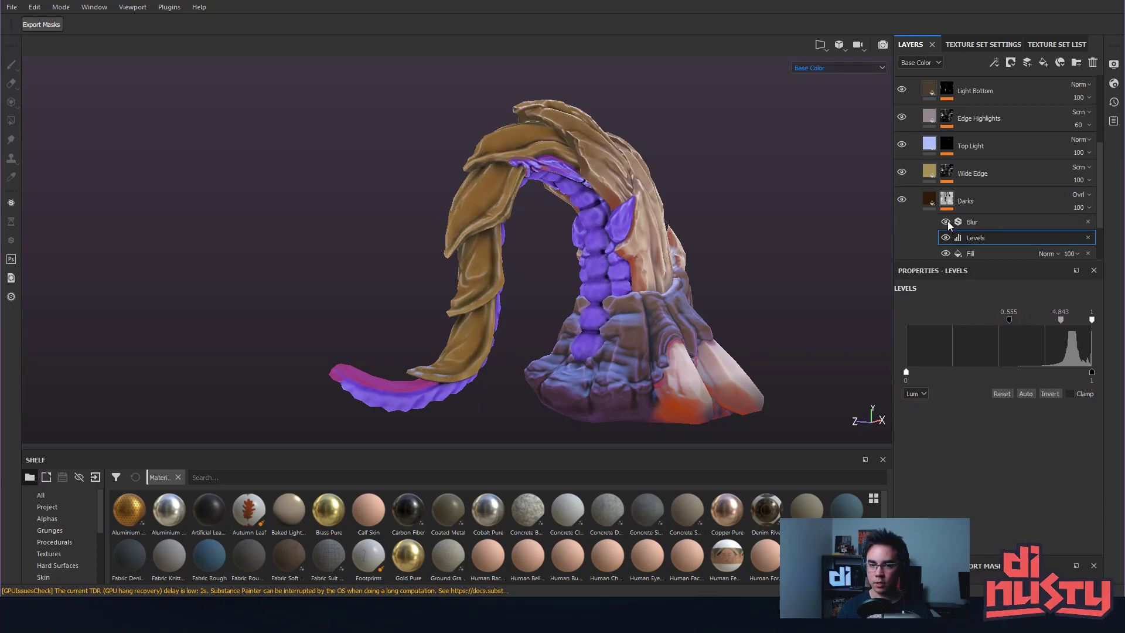
Re-enable the Darks mask's Blur at an intensity of 0.66, and set the Darks layer's opacity to 83.
click(967, 225)
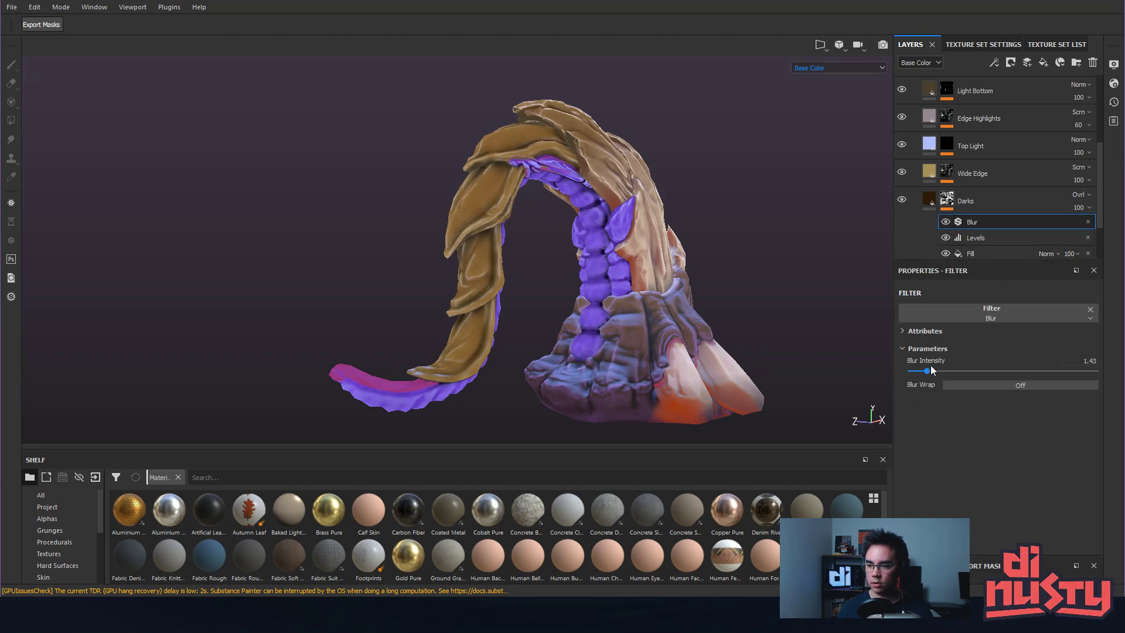
alt+drag(803, 332, 753, 340)
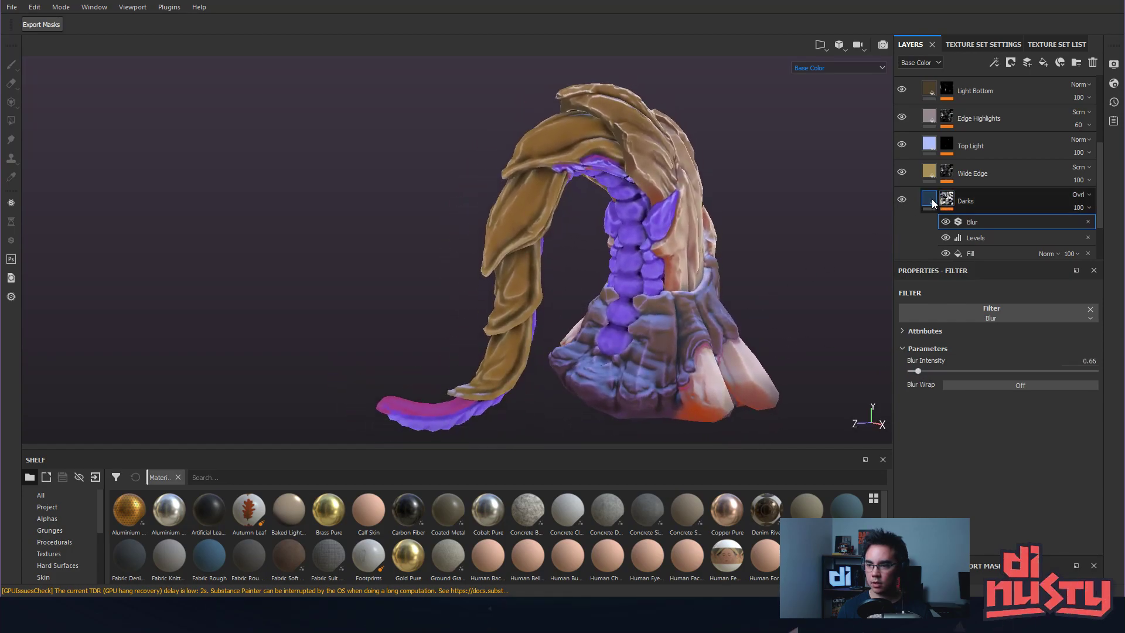
drag(1121, 232, 1115, 235)
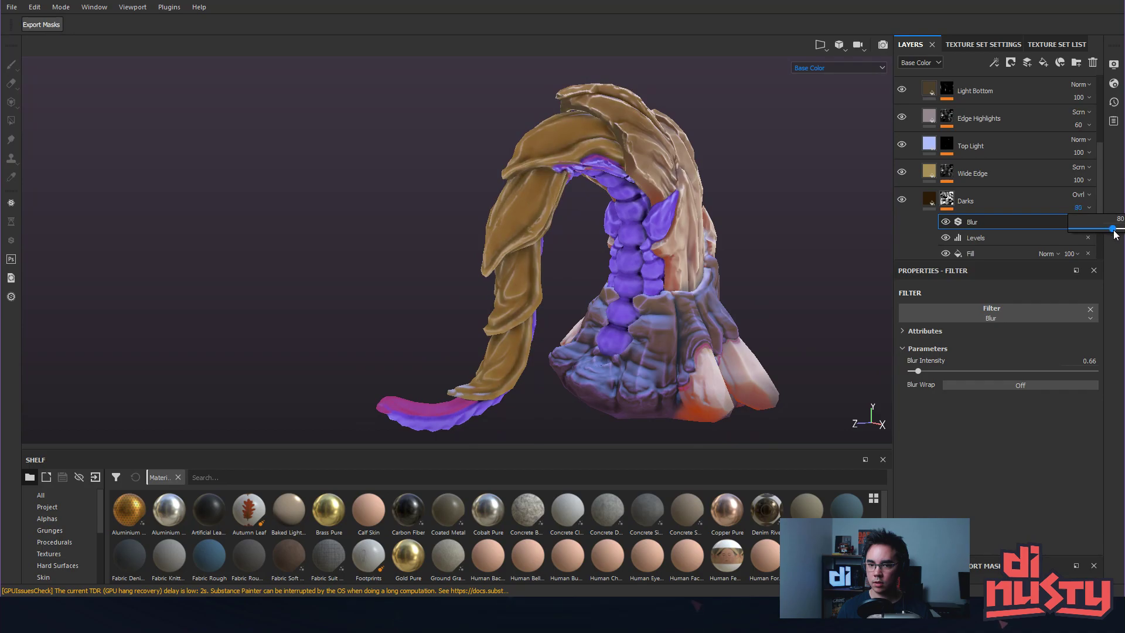
alt+drag(793, 193, 563, 201)
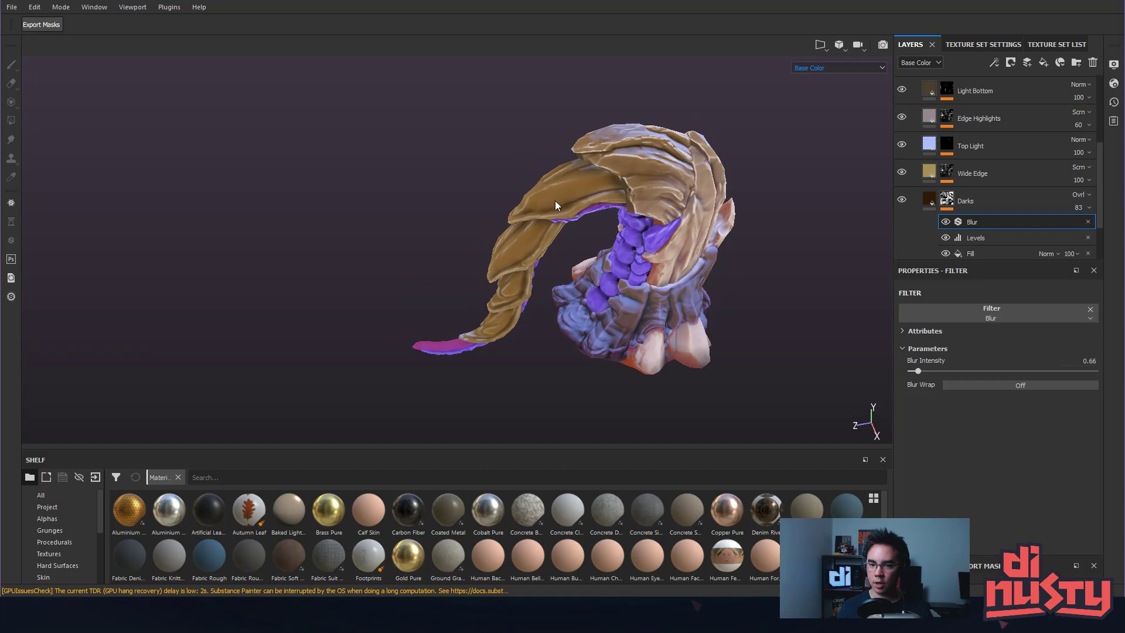
alt+drag(727, 74, 651, 176)
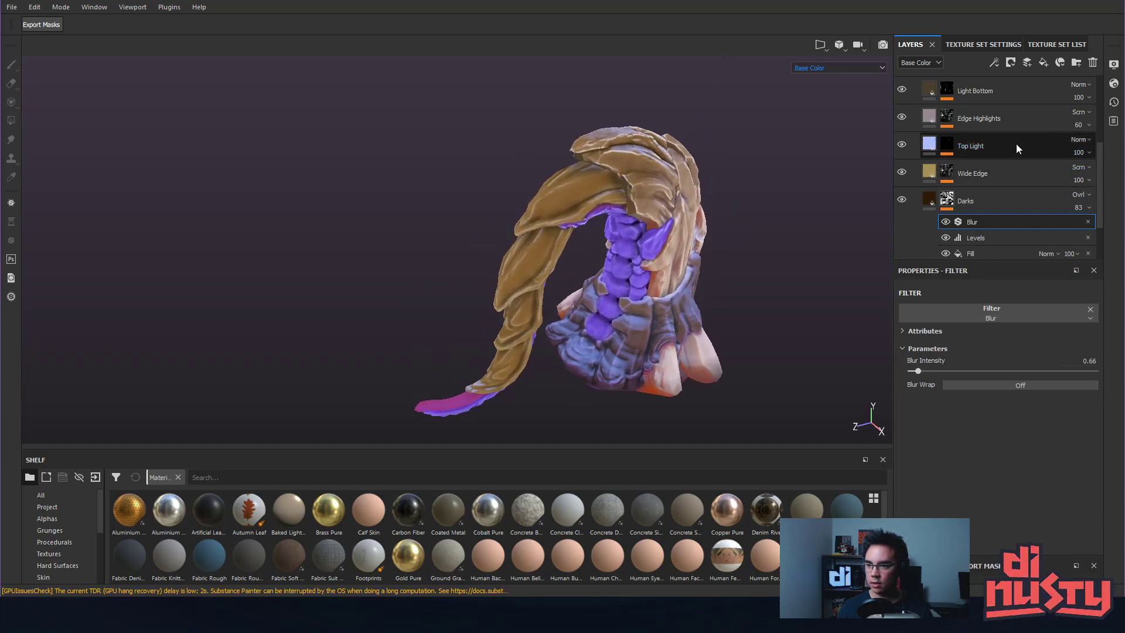
Compare the tentacle with and without the Top Light layer, and view the layer's mask on its own.
click(901, 147)
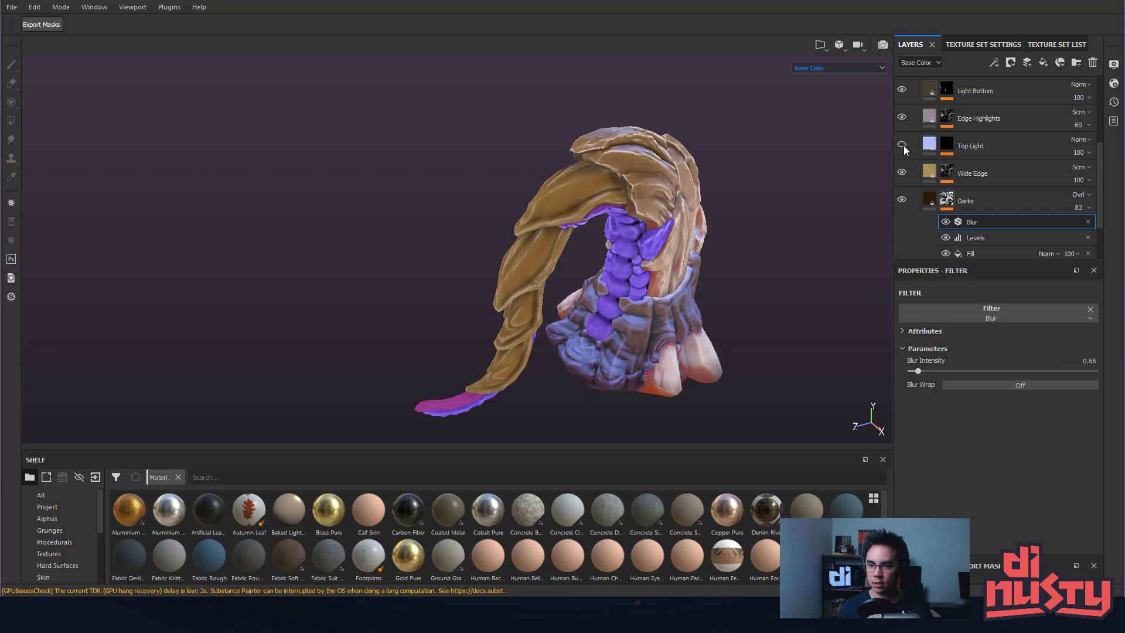
click(903, 146)
click(950, 147)
alt+click(949, 147)
alt+drag(806, 191, 764, 164)
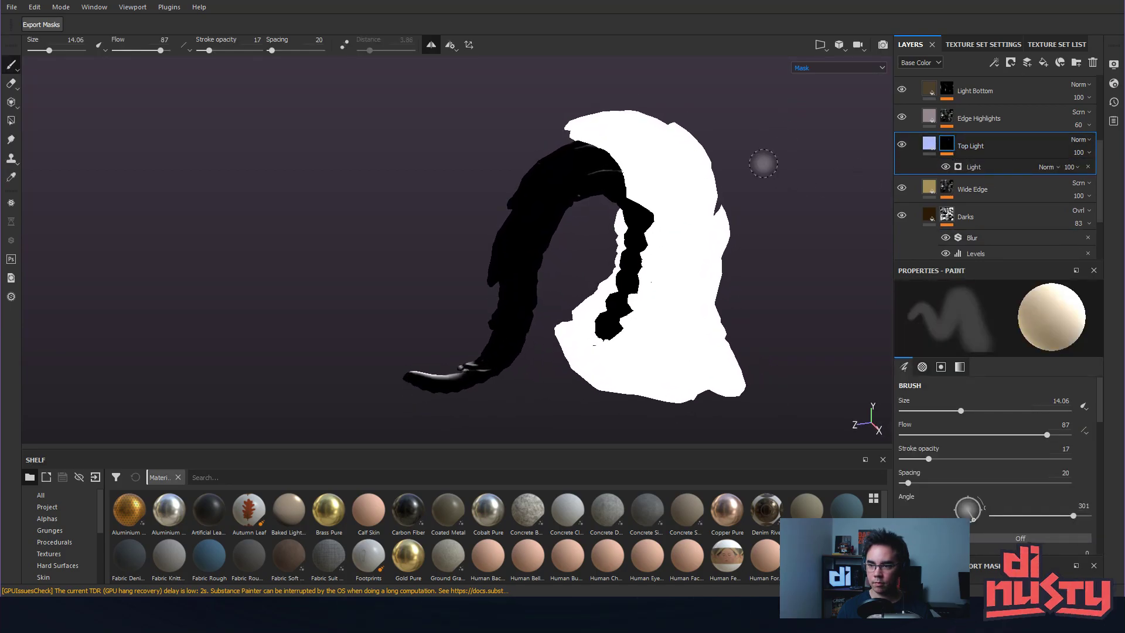
Set the Top Light mask's Light generator to a vertical angle of 259 and return to the base color view.
click(974, 167)
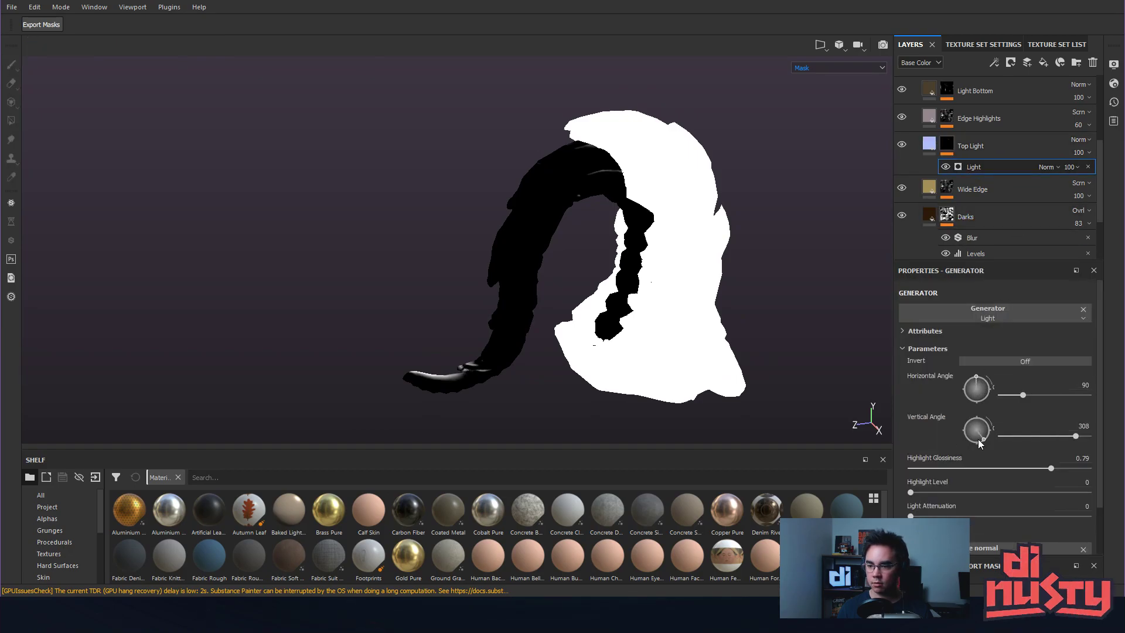
drag(982, 442, 976, 445)
alt+drag(794, 390, 798, 353)
click(932, 155)
alt+drag(830, 180, 777, 217)
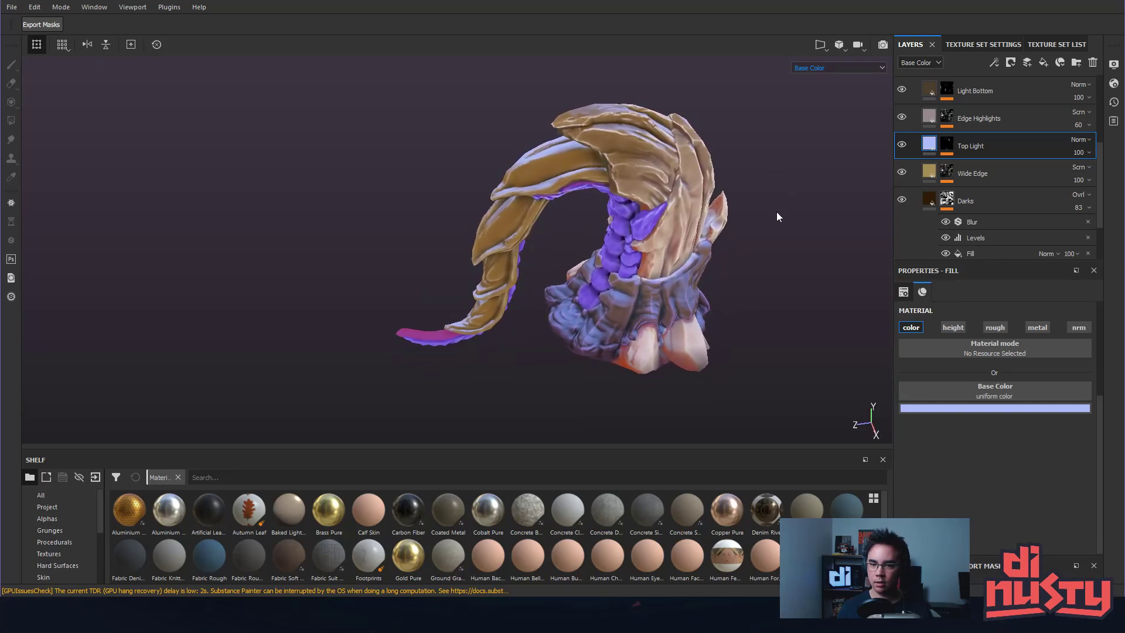
Set the Top Light mask's Light generator to vertical angle 229, highlight glossiness 0.71 and light attenuation 0.7.
click(950, 147)
click(982, 167)
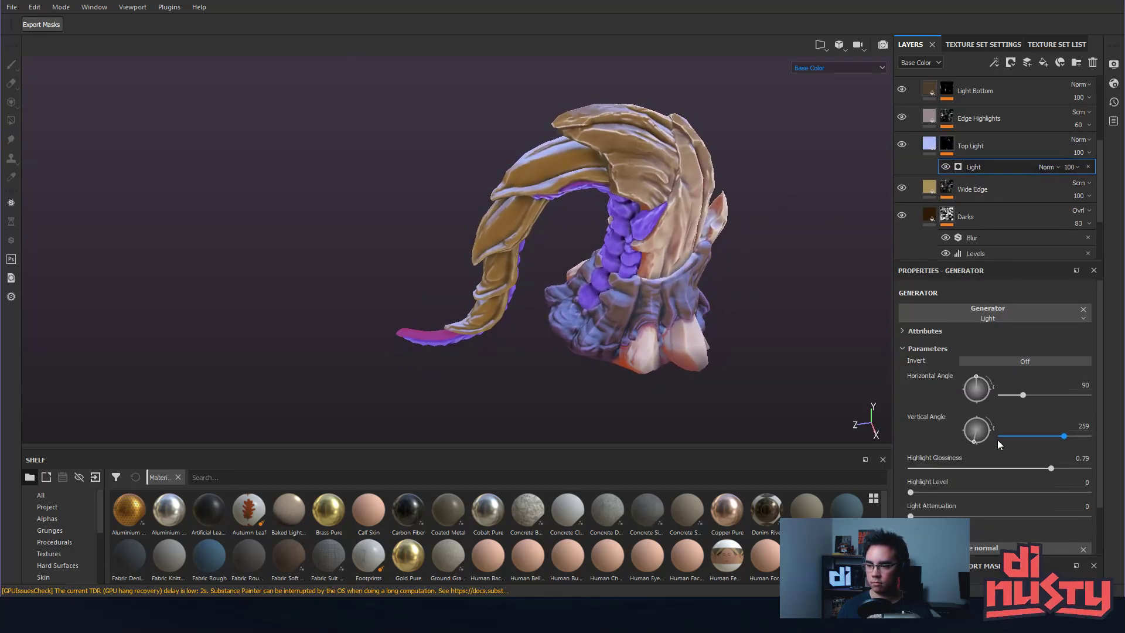
drag(971, 444, 975, 448)
mouse_move(721, 264)
alt+mouse_down()
mouse_move(914, 277)
mouse_move(791, 278)
mouse_move(732, 299)
mouse_move(758, 279)
mouse_move(709, 260)
alt+mouse_up()
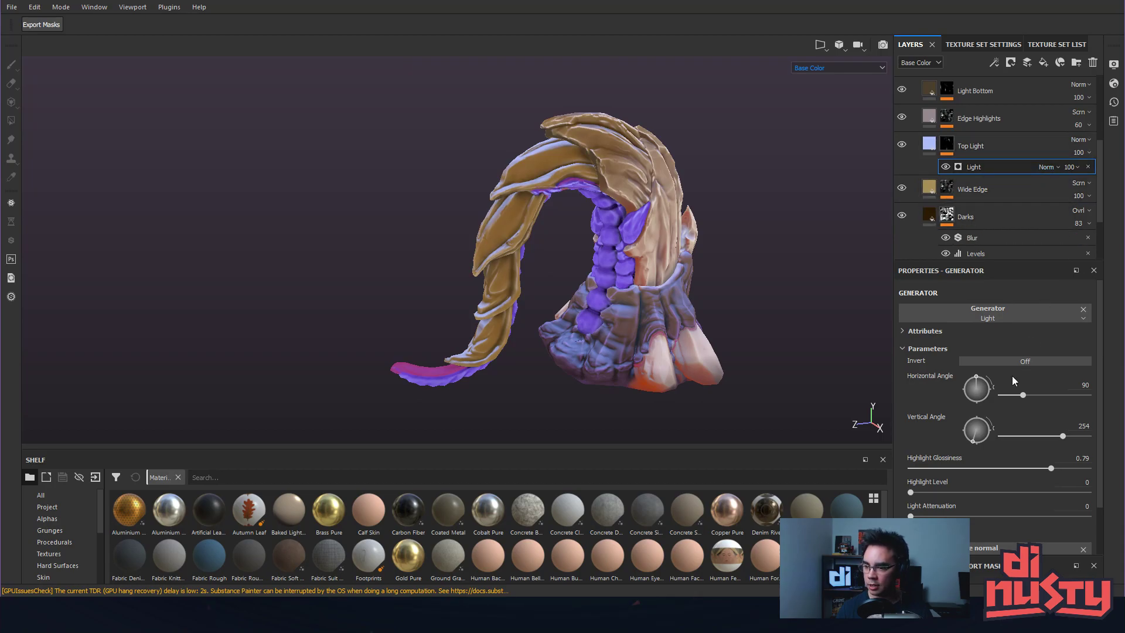
drag(1062, 436, 1038, 479)
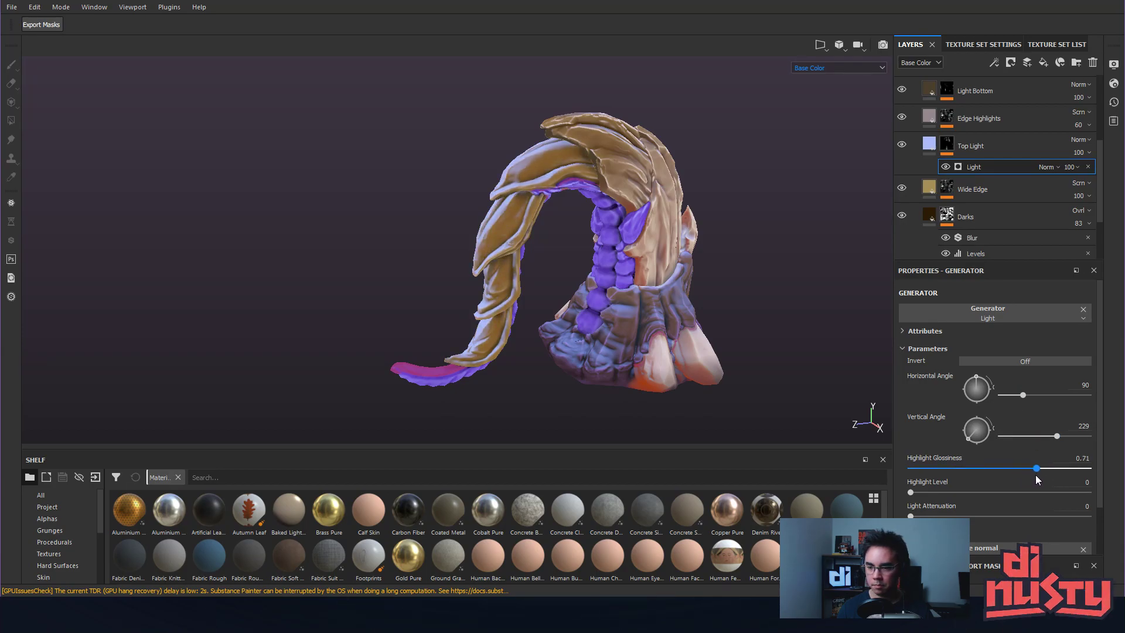
drag(911, 516, 1035, 527)
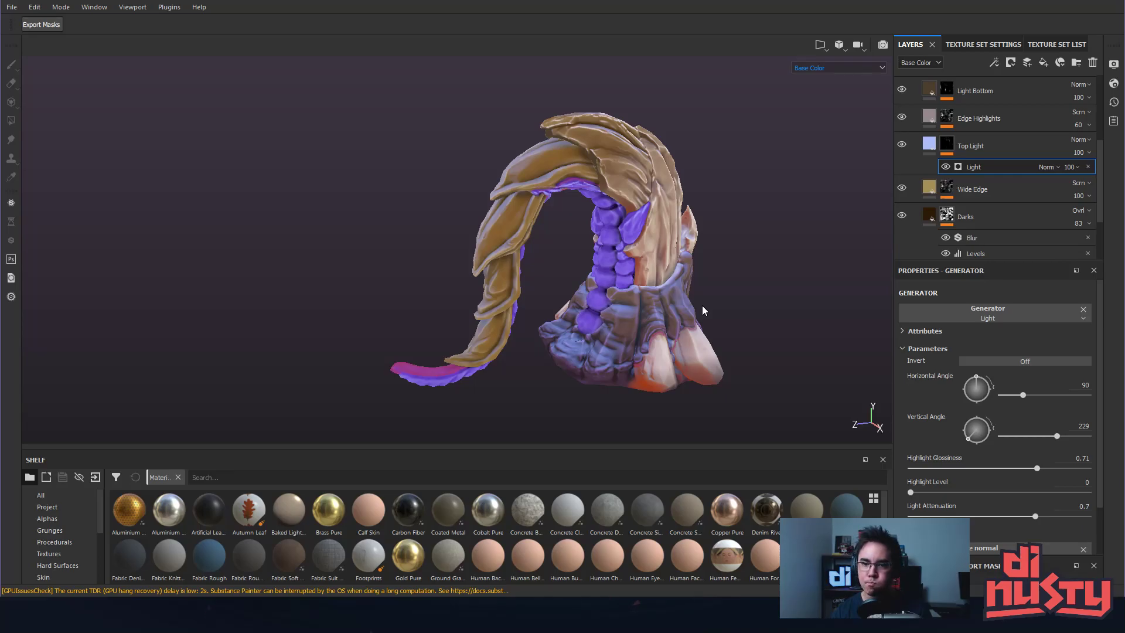
alt+drag(653, 191, 645, 183)
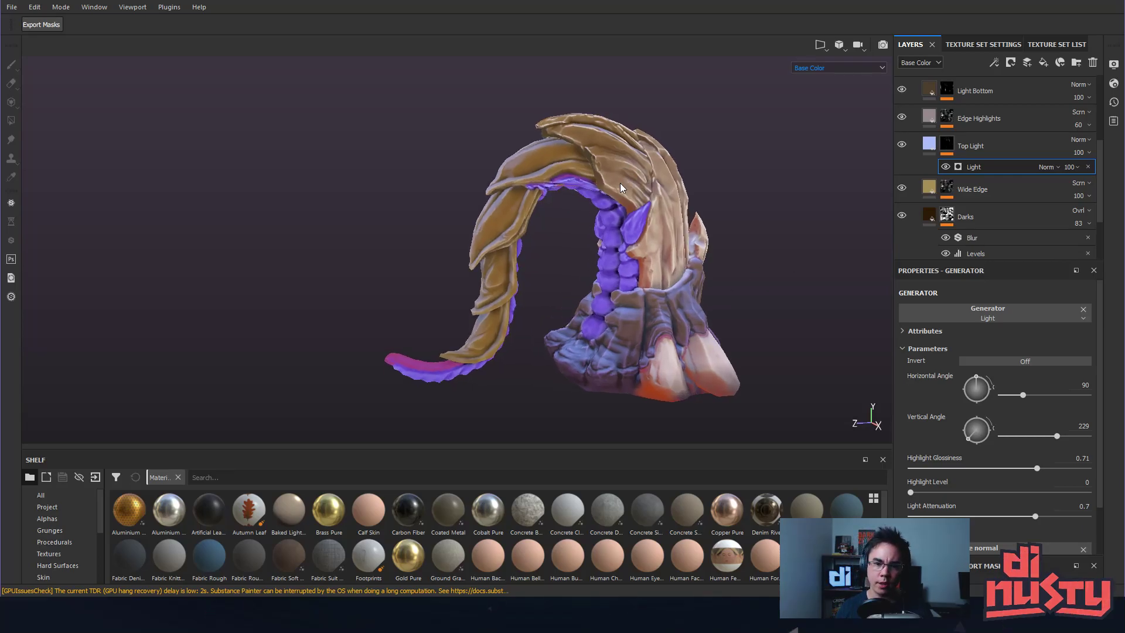
alt+right_drag(644, 182, 692, 228)
alt+drag(692, 232, 521, 175)
alt+right_drag(521, 175, 381, 255)
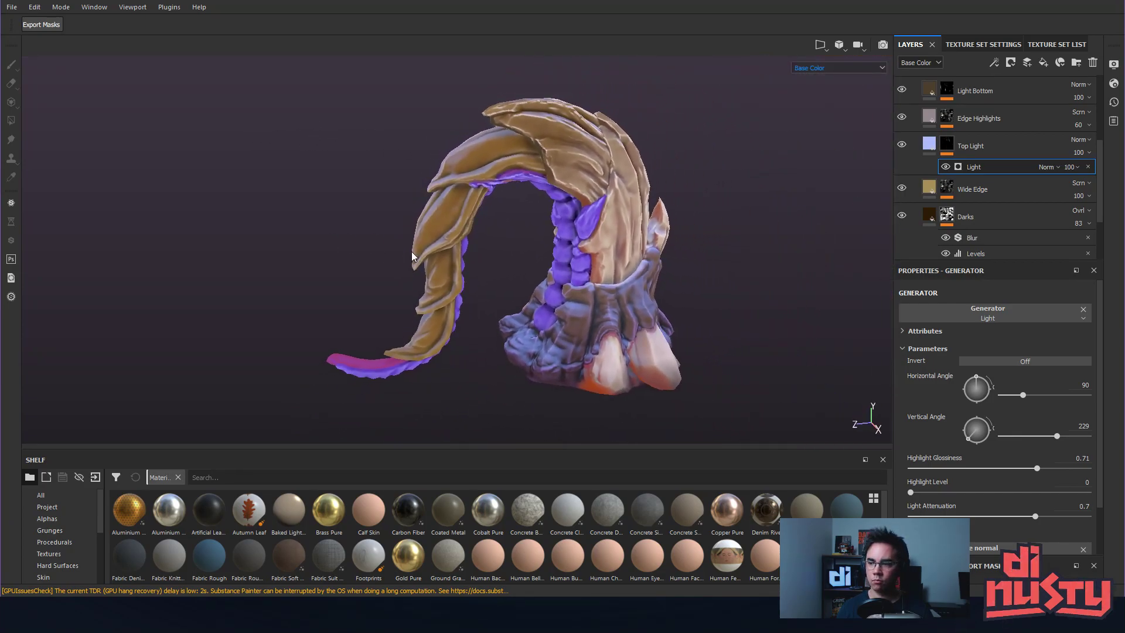
alt+drag(543, 287, 690, 269)
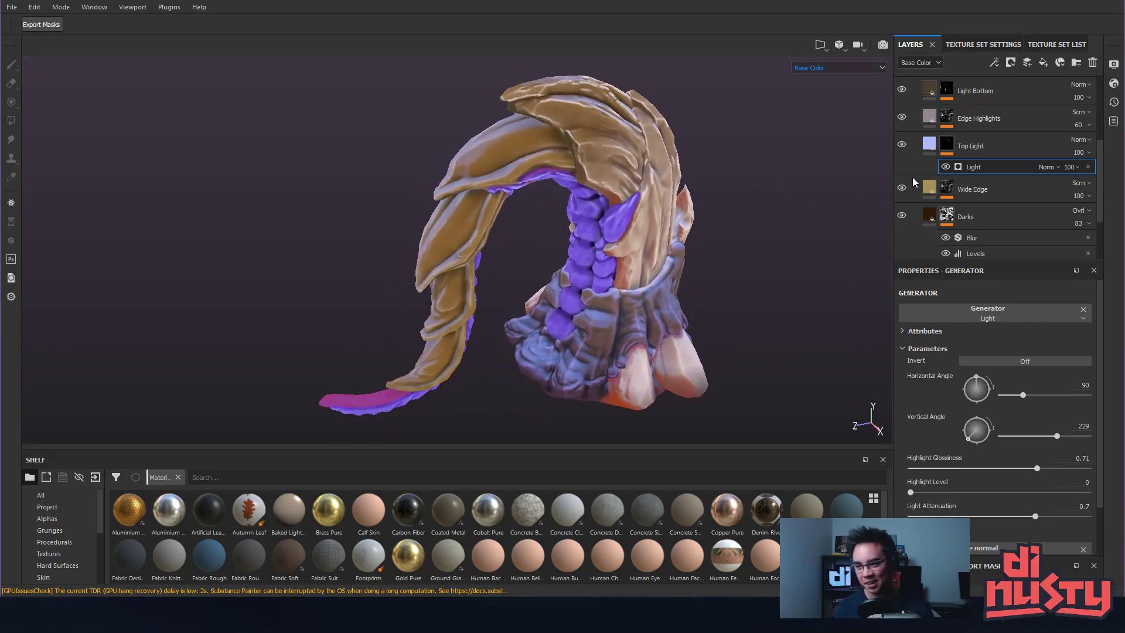
Change the Top Light layer's base color to a pale beige sampled from the model.
click(931, 143)
click(904, 142)
click(904, 143)
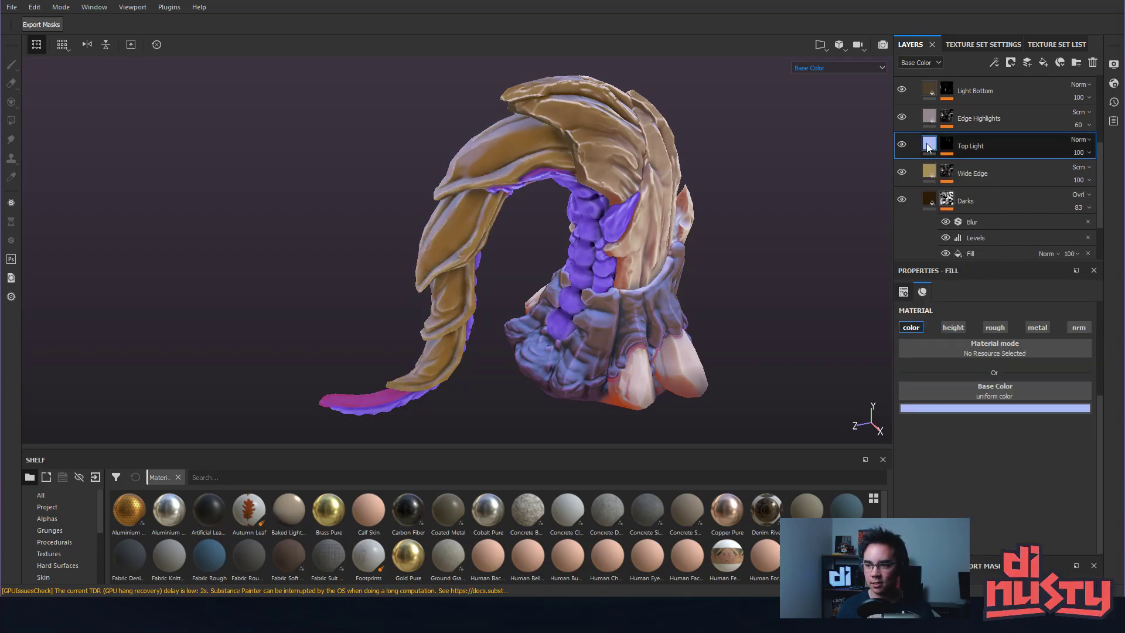
click(997, 408)
click(632, 243)
drag(629, 246, 660, 258)
alt+drag(433, 290, 553, 296)
scroll(700, 291, up, 3)
alt+drag(700, 292, 775, 251)
Compare the model with and without Top Light, and set its Light generator's light attenuation to 0.47.
click(946, 146)
click(901, 143)
click(902, 144)
mouse_move(798, 158)
alt+mouse_down()
mouse_move(524, 129)
mouse_move(715, 158)
alt+mouse_up()
click(979, 167)
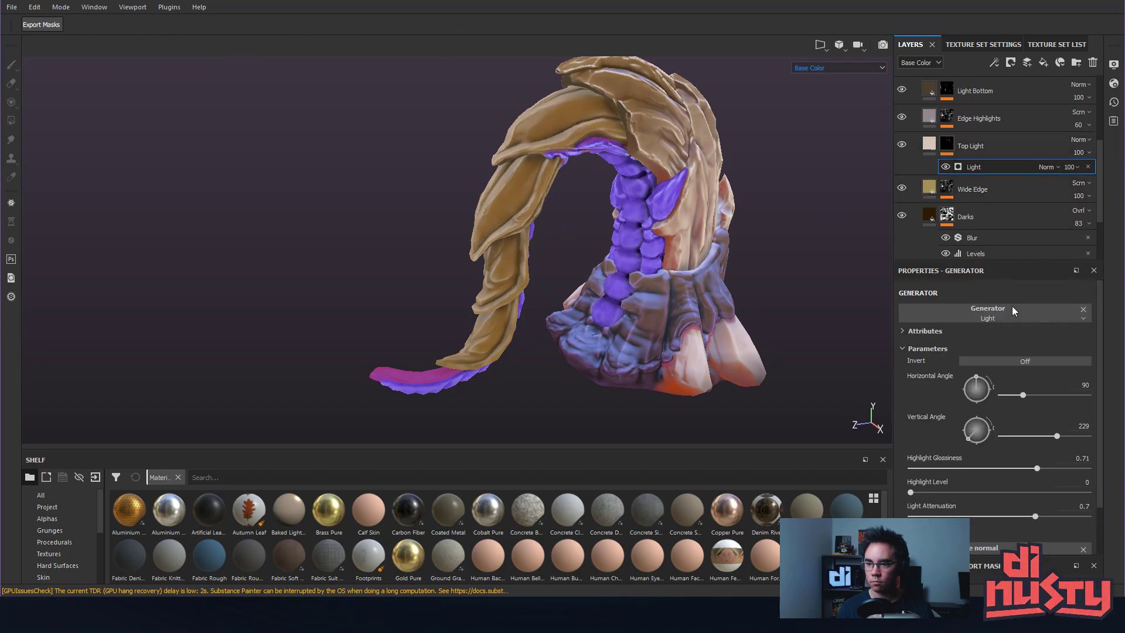
drag(1032, 518, 856, 508)
click(994, 518)
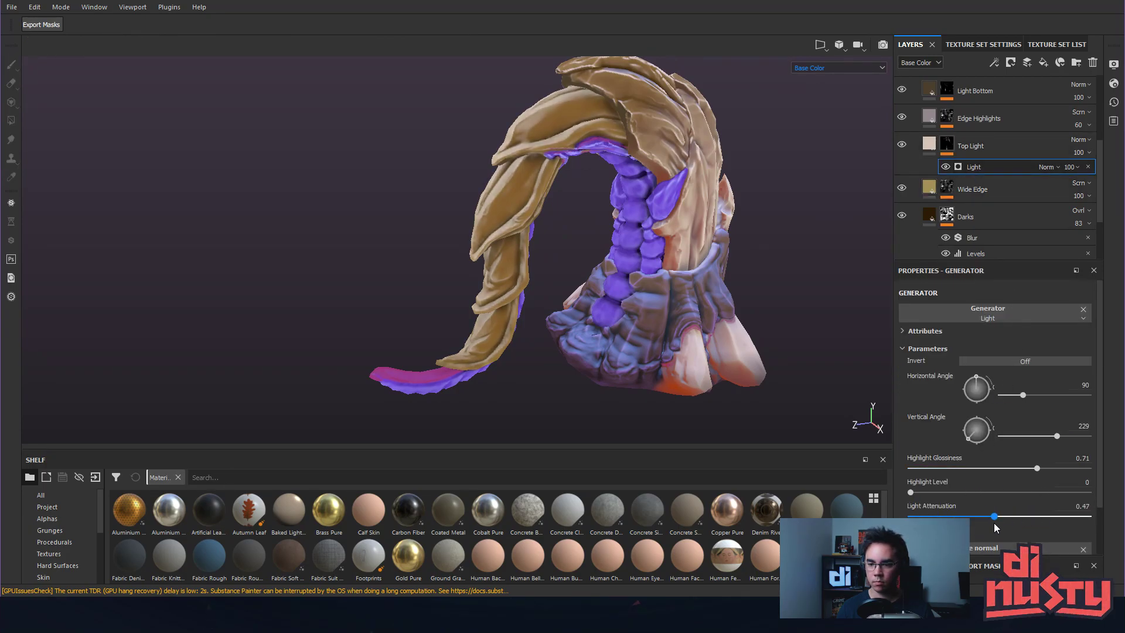
Set the highlight glossiness of the Top Light mask's Light generator to 0.8.
mouse_move(1036, 468)
mouse_down()
mouse_move(965, 468)
mouse_move(1057, 478)
mouse_up()
alt+drag(645, 281, 708, 277)
alt+drag(688, 212, 630, 213)
mouse_move(1048, 469)
mouse_down()
mouse_move(1065, 469)
mouse_move(1053, 473)
mouse_up()
alt+drag(679, 254, 667, 239)
alt+middle_drag(667, 239, 679, 222)
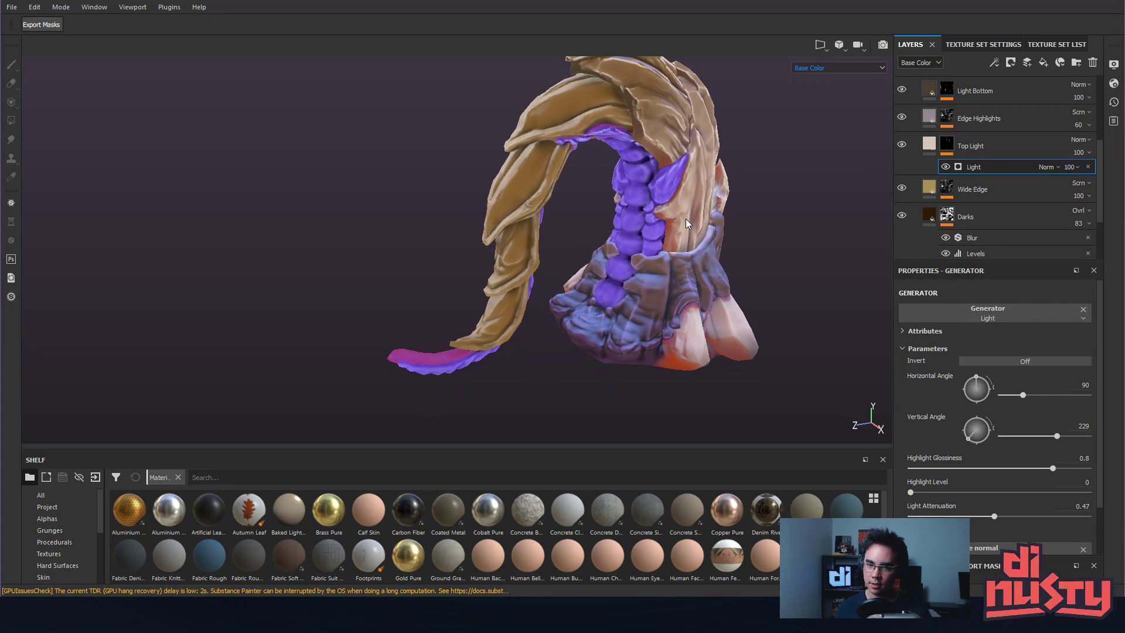
alt+drag(687, 200, 639, 185)
Compare the tentacle with and without the Wide Edge layer, and inspect its mask before returning to base color.
click(924, 195)
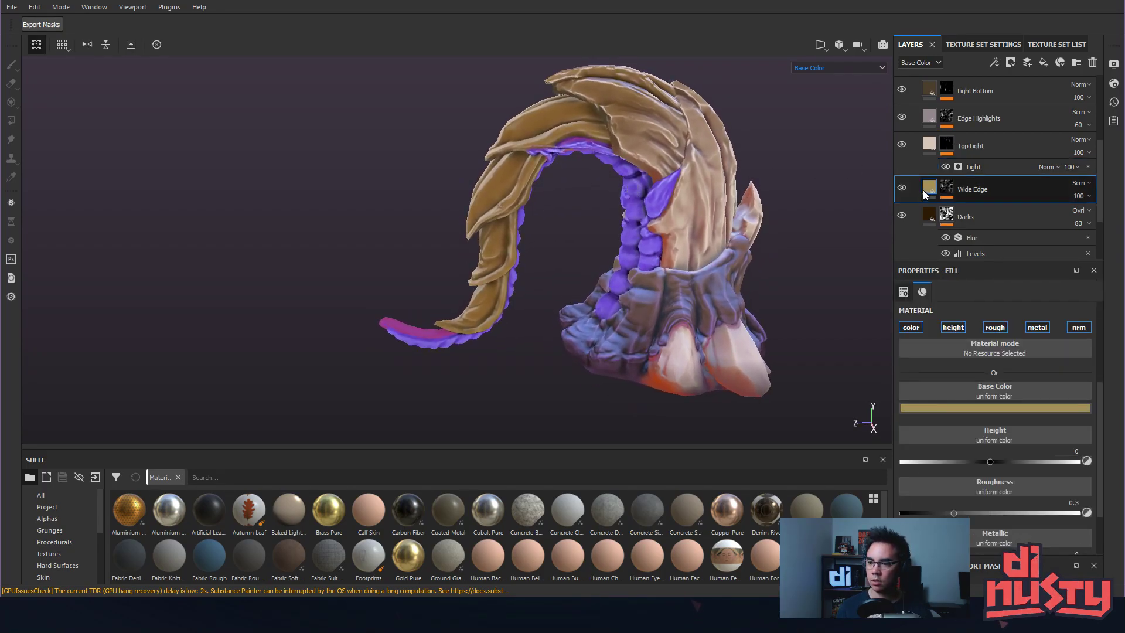
click(904, 188)
click(904, 188)
click(904, 188)
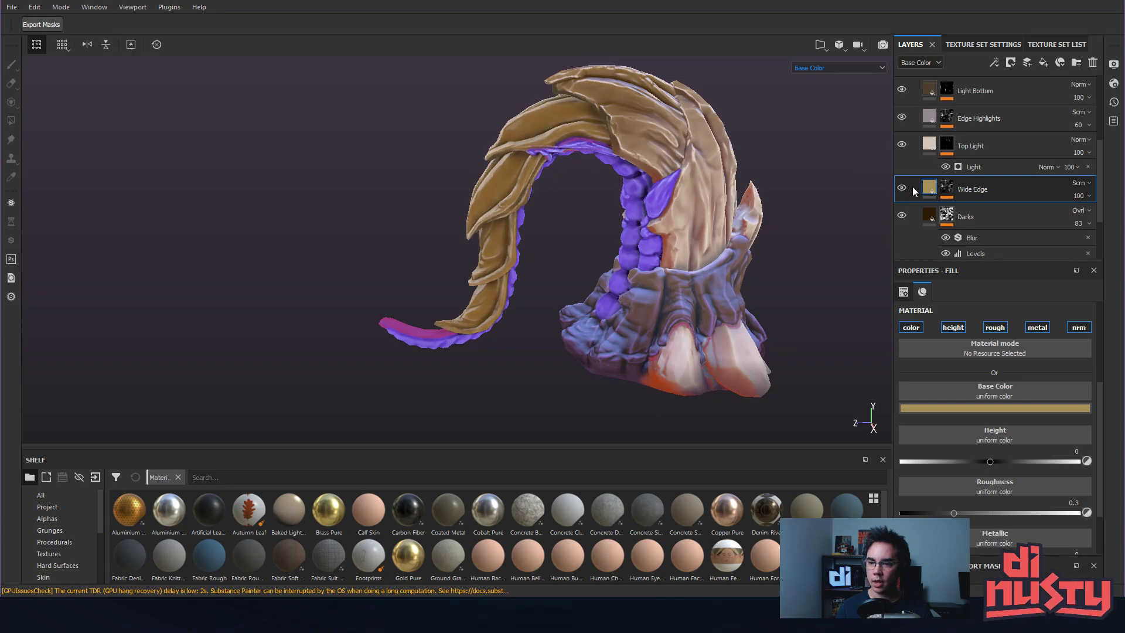
alt+click(945, 188)
mouse_move(712, 199)
alt+mouse_down()
mouse_move(750, 221)
mouse_move(768, 213)
mouse_move(758, 202)
alt+mouse_up()
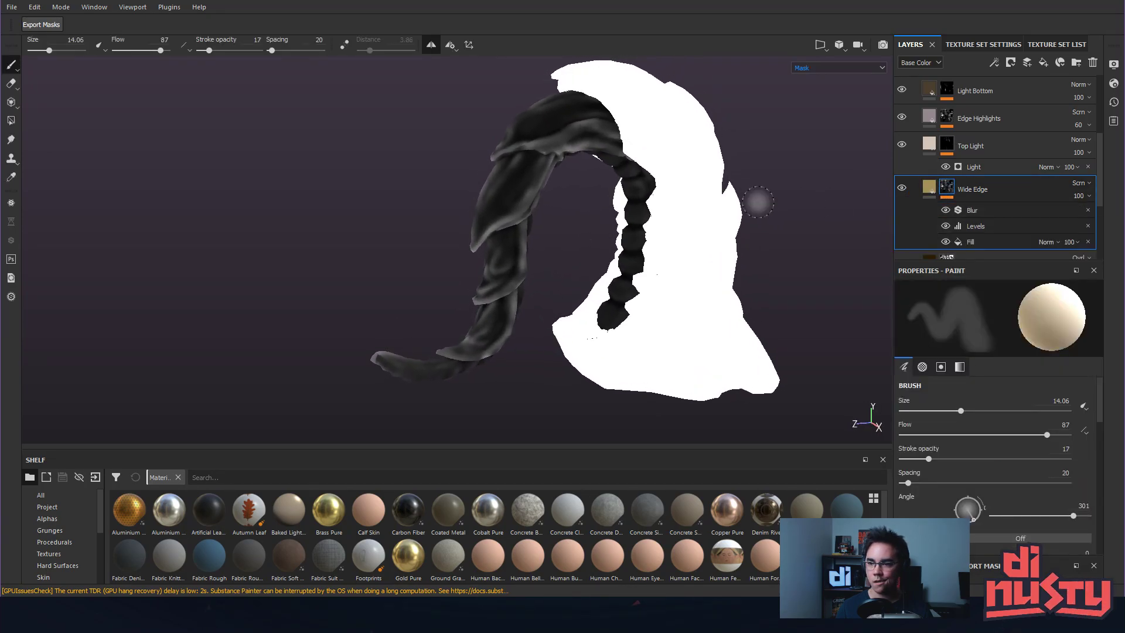
click(931, 191)
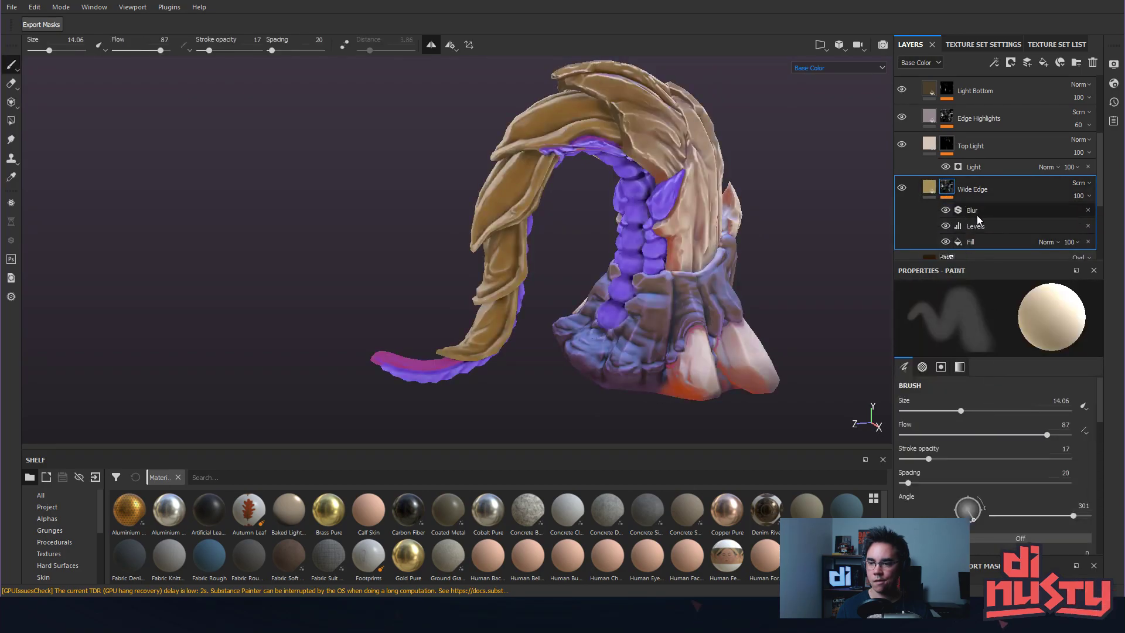
Turn off the Blur in the Wide Edge mask and compare the tentacle with and without the Wide Edge layer.
click(945, 210)
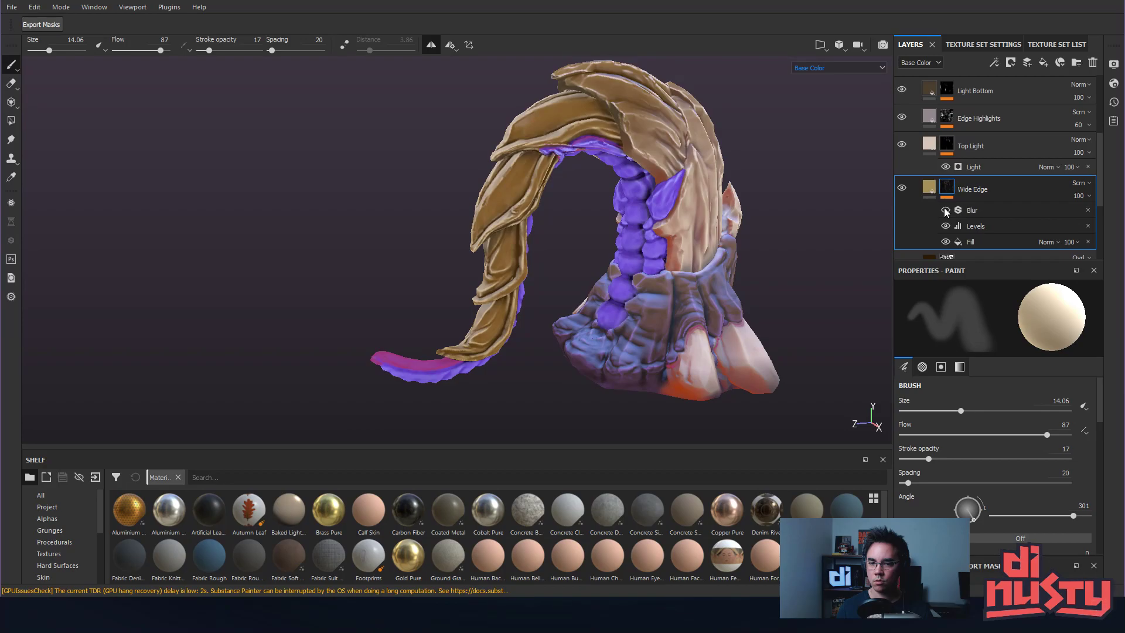
click(981, 228)
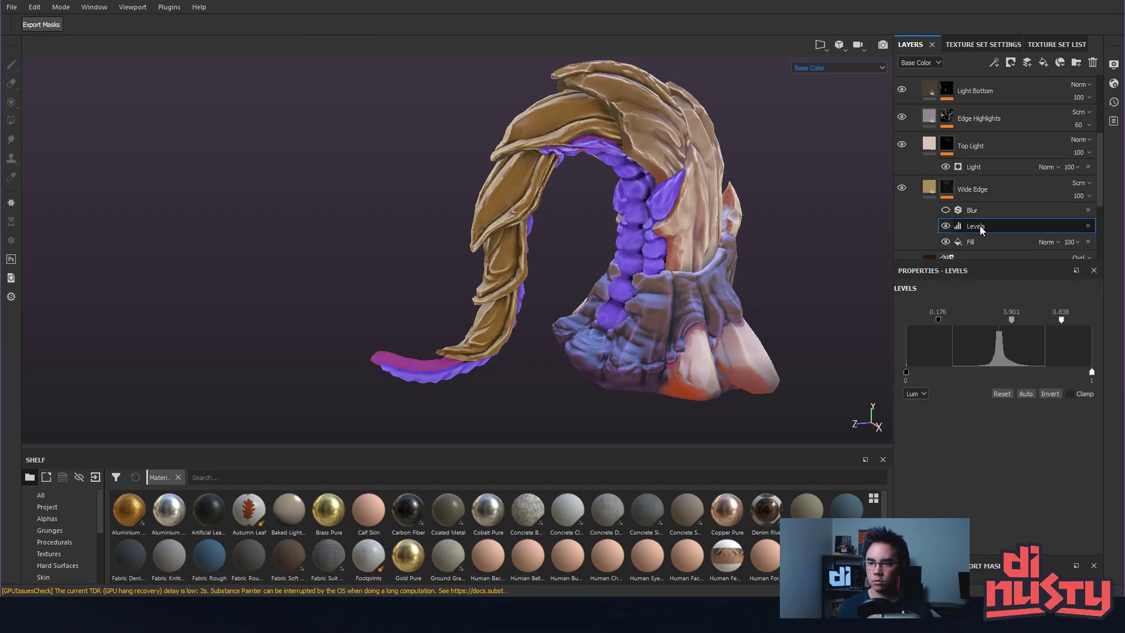
alt+drag(782, 230, 725, 218)
scroll(703, 235, down, 2)
alt+right_drag(726, 219, 697, 252)
alt+middle_drag(697, 252, 814, 254)
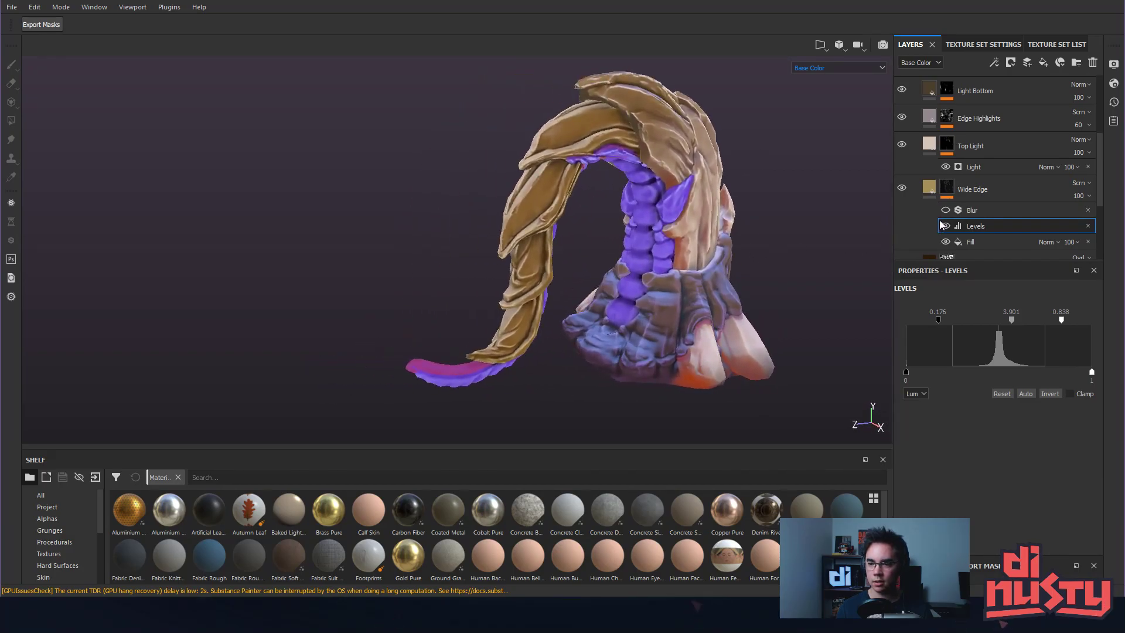
click(902, 188)
click(902, 189)
click(903, 188)
click(902, 188)
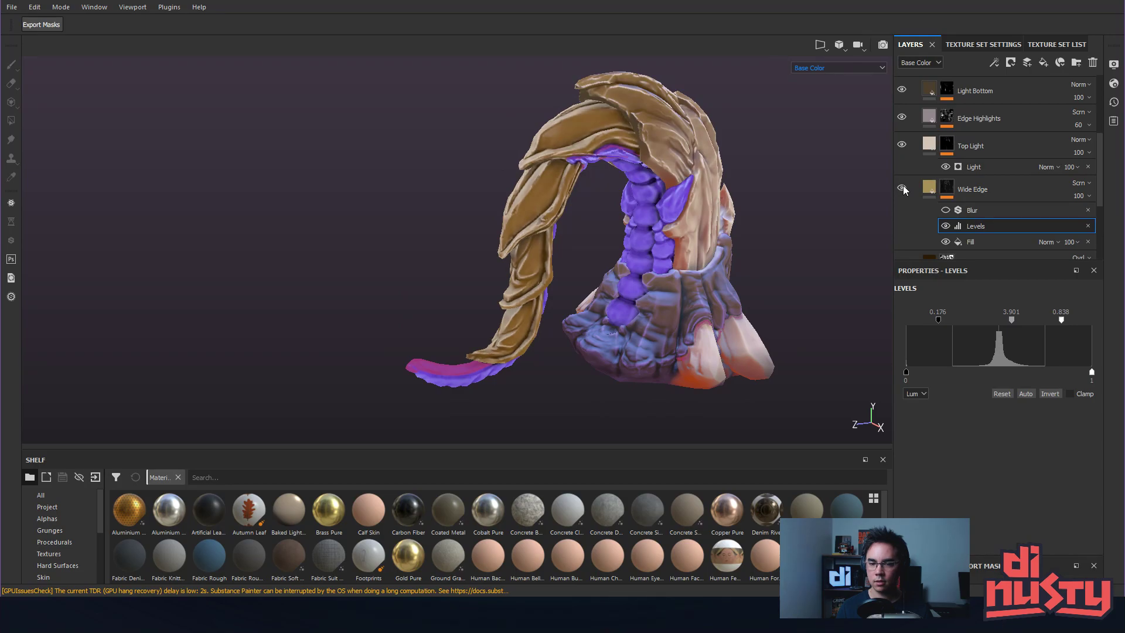
click(902, 188)
click(902, 188)
Re-enable the Wide Edge mask's Blur filter and set its blur intensity to 0.76.
click(946, 209)
click(979, 210)
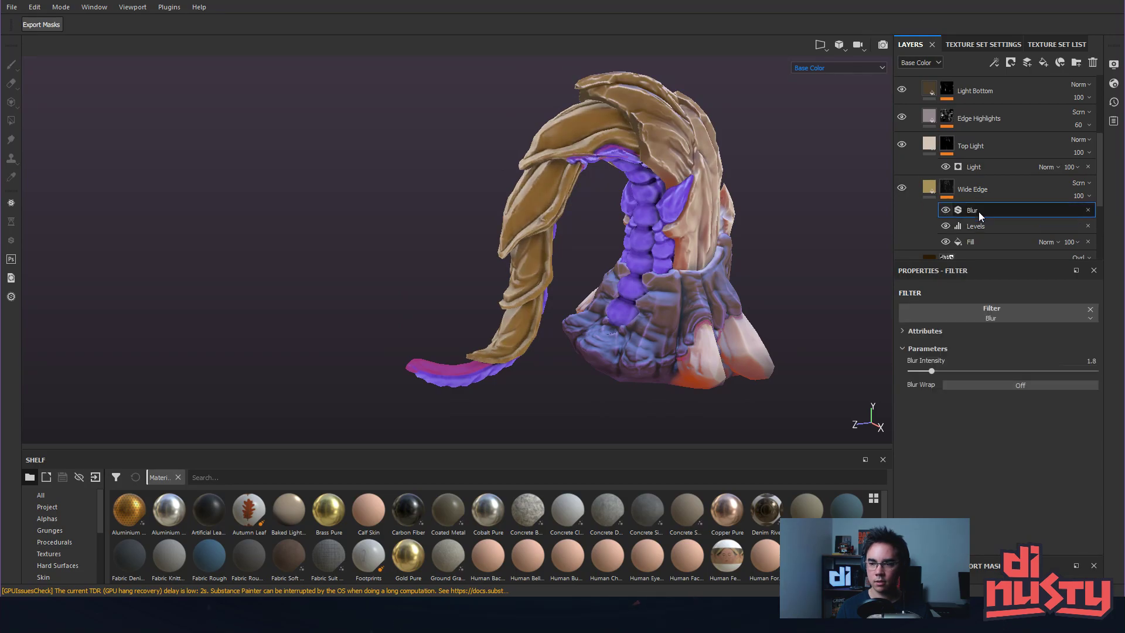
drag(928, 375, 919, 372)
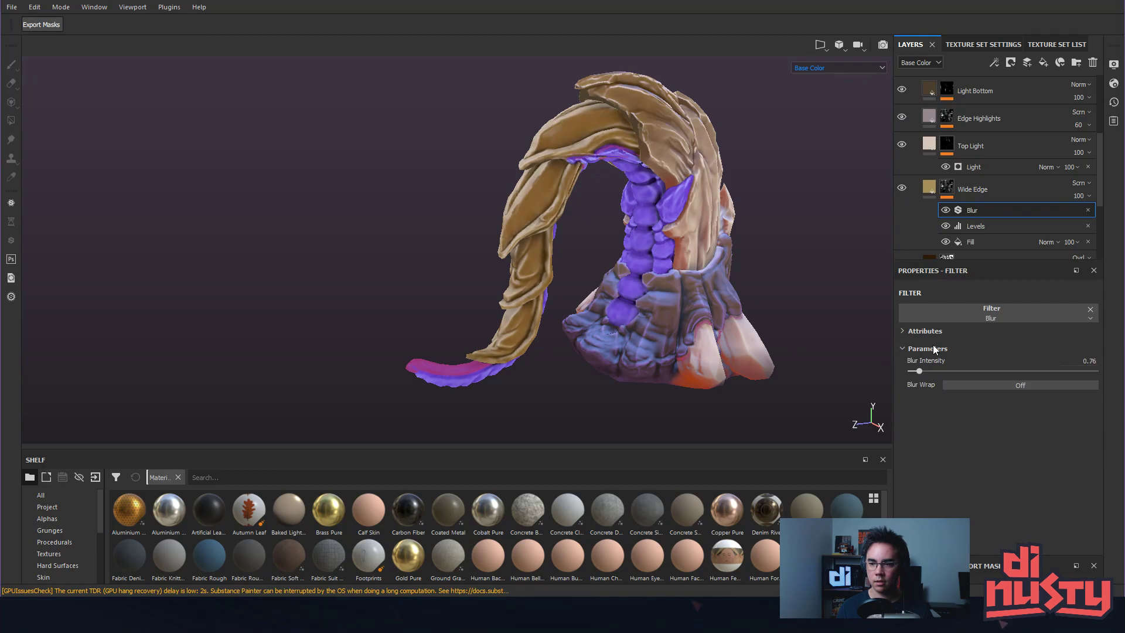
Set the Wide Edge mask's Levels to a midtone of 3 and an input white point of 1.
click(946, 191)
click(996, 226)
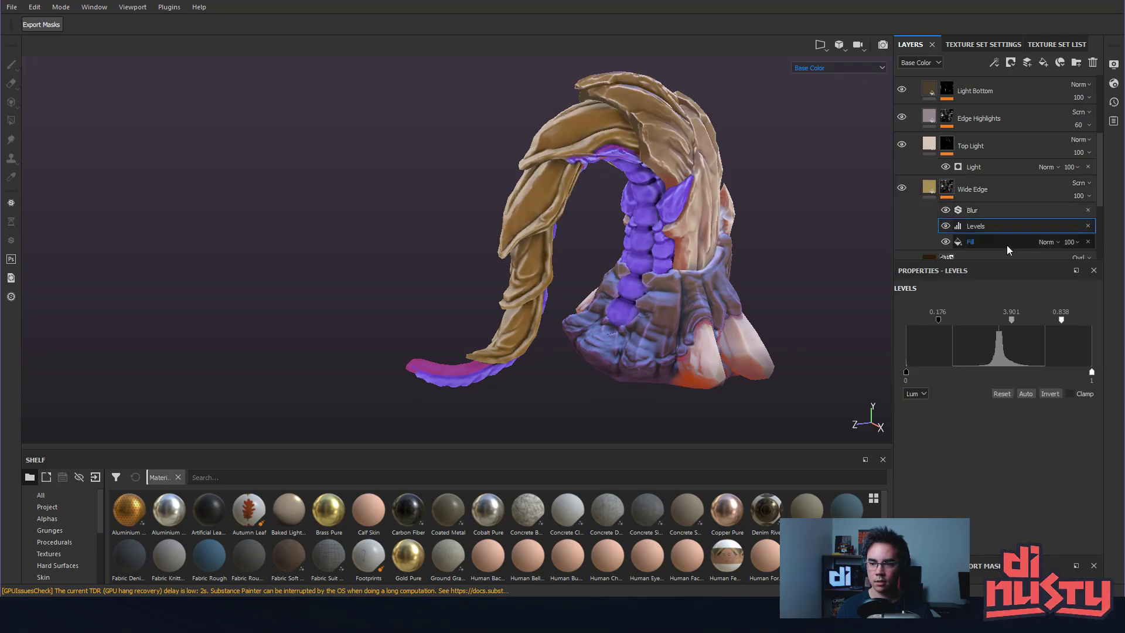
drag(998, 321, 1092, 320)
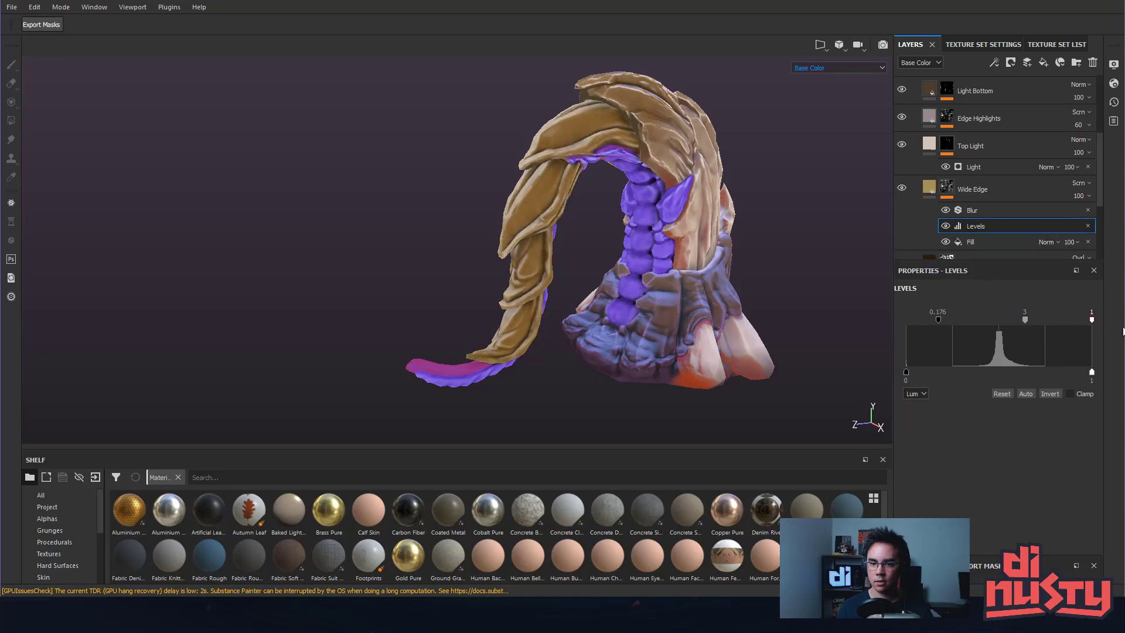
Inspect the shell plates and edges of the tentacle from several angles.
alt+drag(760, 255, 636, 270)
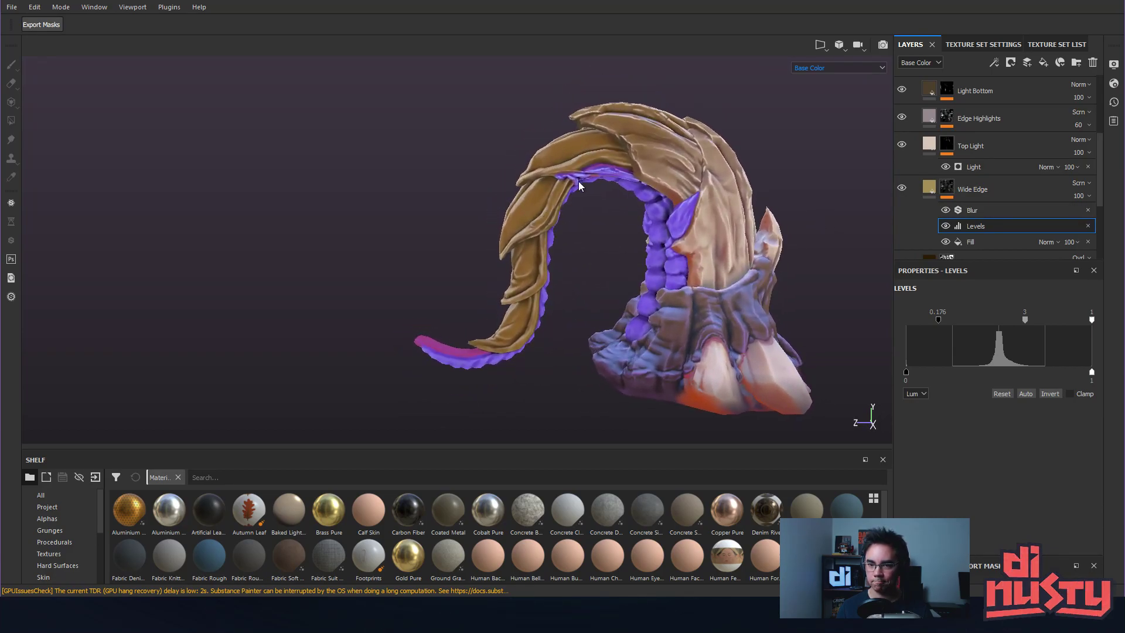
mouse_move(595, 168)
alt+mouse_down()
mouse_move(574, 206)
mouse_move(587, 160)
alt+mouse_up()
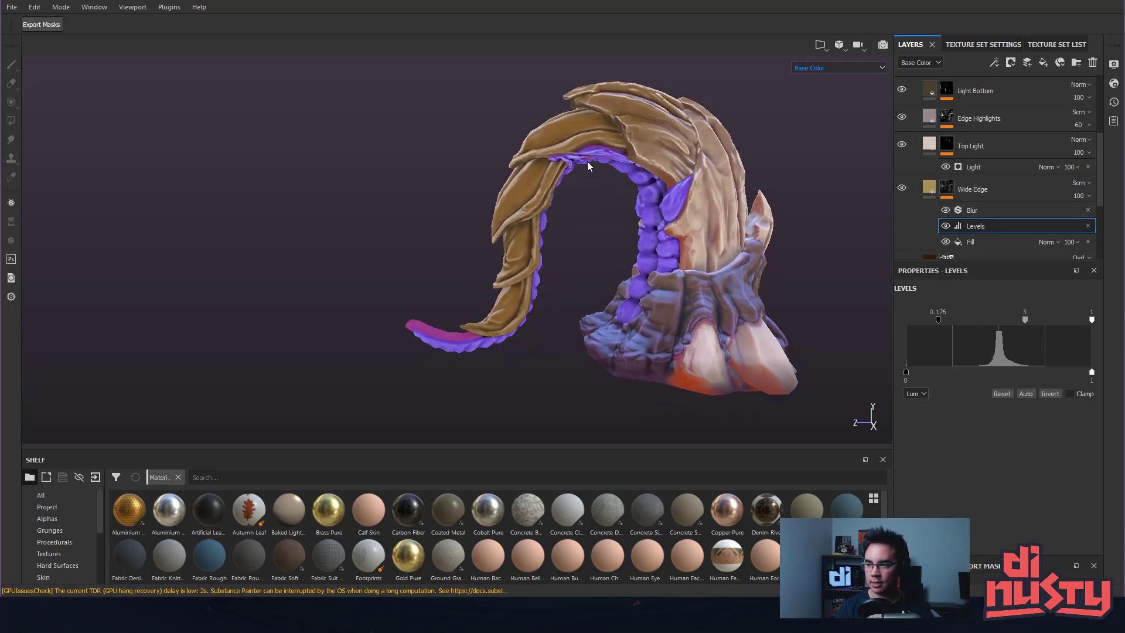
alt+drag(718, 195, 658, 196)
alt+middle_drag(659, 196, 656, 205)
alt+right_drag(656, 205, 752, 218)
alt+drag(679, 217, 755, 238)
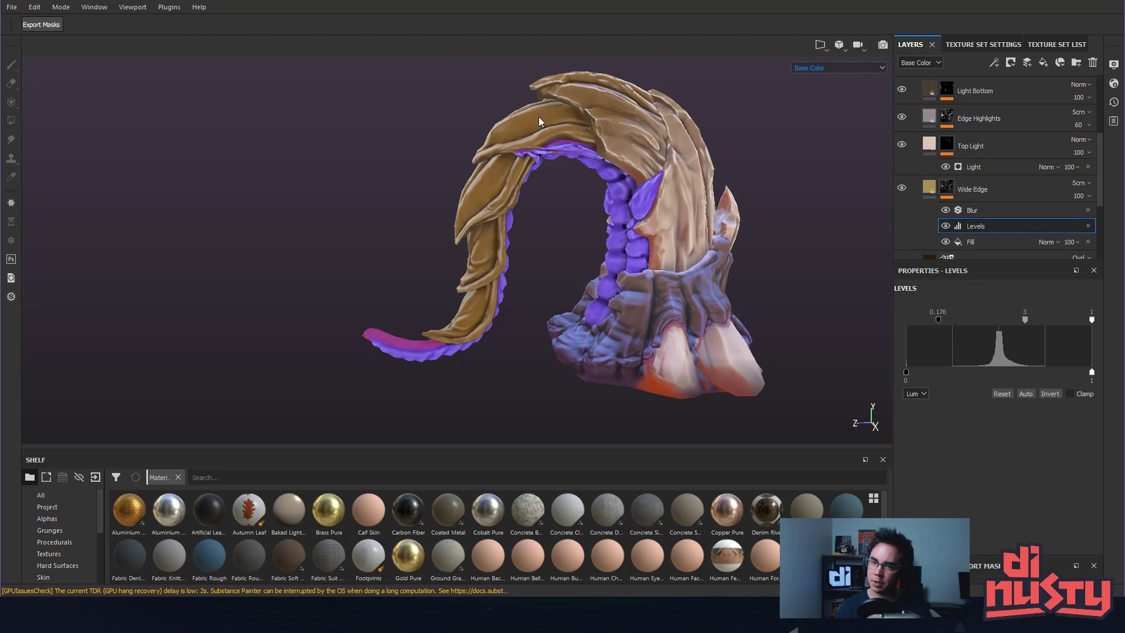
alt+drag(546, 120, 612, 103)
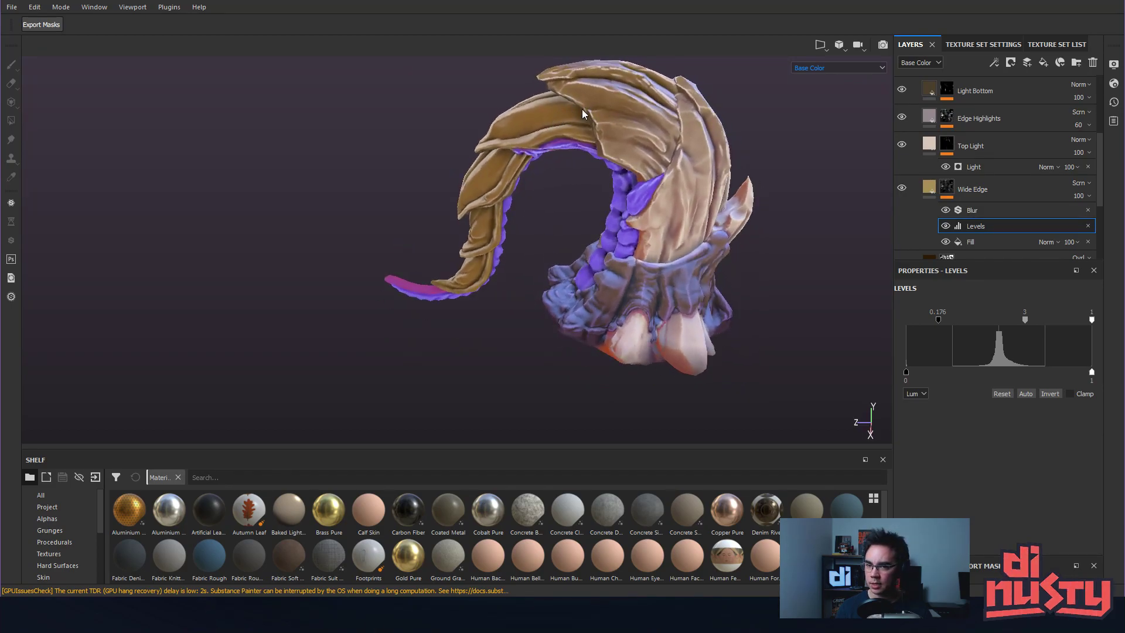
alt+drag(570, 121, 657, 107)
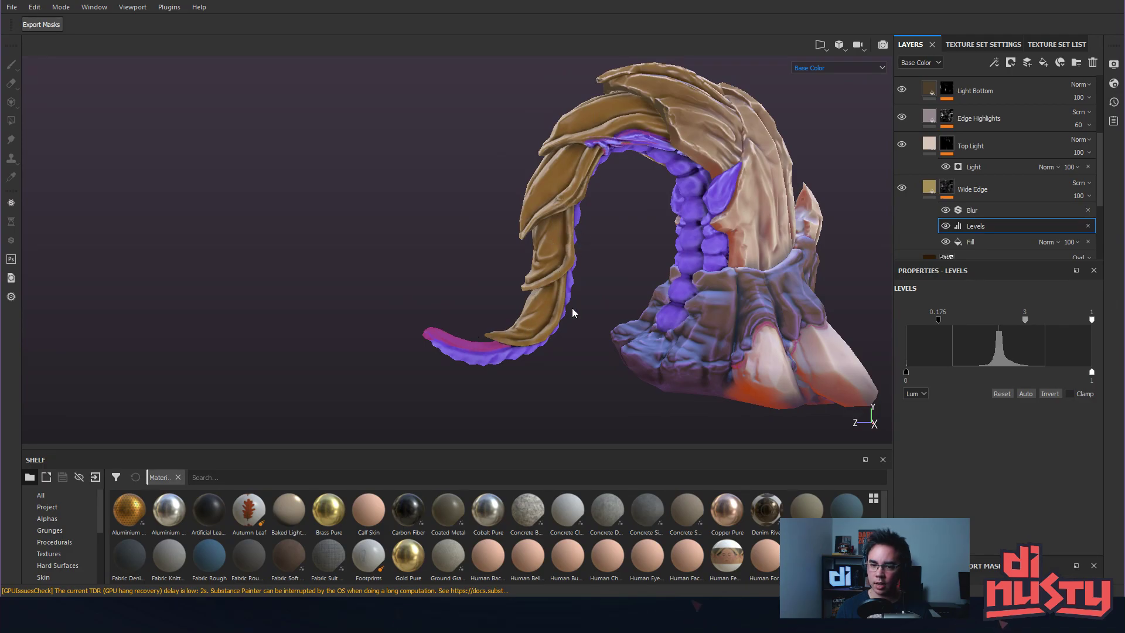
alt+drag(567, 314, 630, 302)
Compare the tentacle with and without the Wide Edge layer and the Top Light layer, and check it from other angles.
click(901, 188)
click(901, 188)
click(902, 187)
click(902, 188)
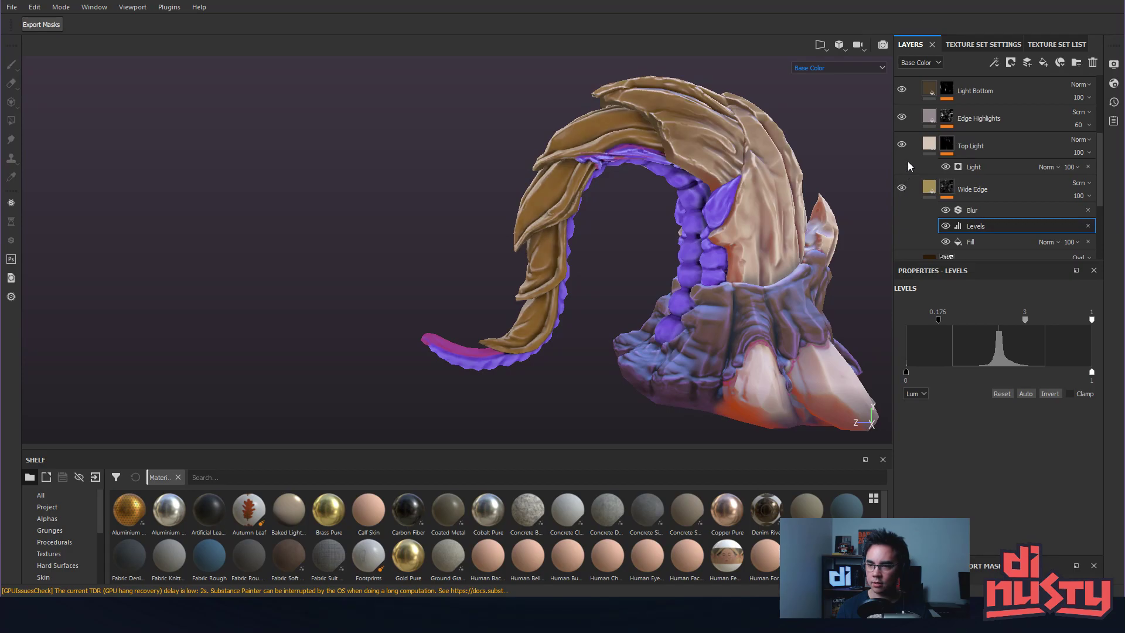
click(902, 145)
click(902, 145)
click(901, 145)
click(902, 145)
click(947, 144)
mouse_move(741, 248)
alt+mouse_down()
mouse_move(780, 242)
mouse_move(736, 275)
mouse_move(726, 323)
mouse_move(740, 326)
alt+mouse_up()
alt+middle_drag(740, 326, 680, 272)
mouse_move(679, 272)
alt+mouse_down()
mouse_move(689, 275)
mouse_move(605, 221)
mouse_move(618, 189)
alt+mouse_up()
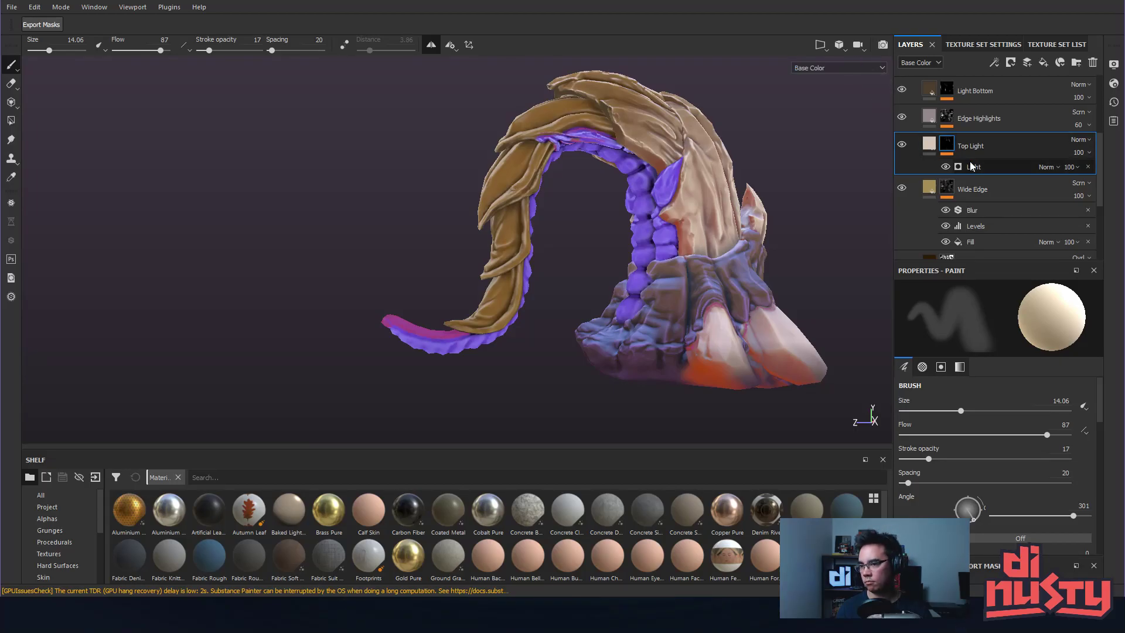
Compare the tentacle with and without the Darks layer.
click(924, 192)
scroll(922, 193, down, 1)
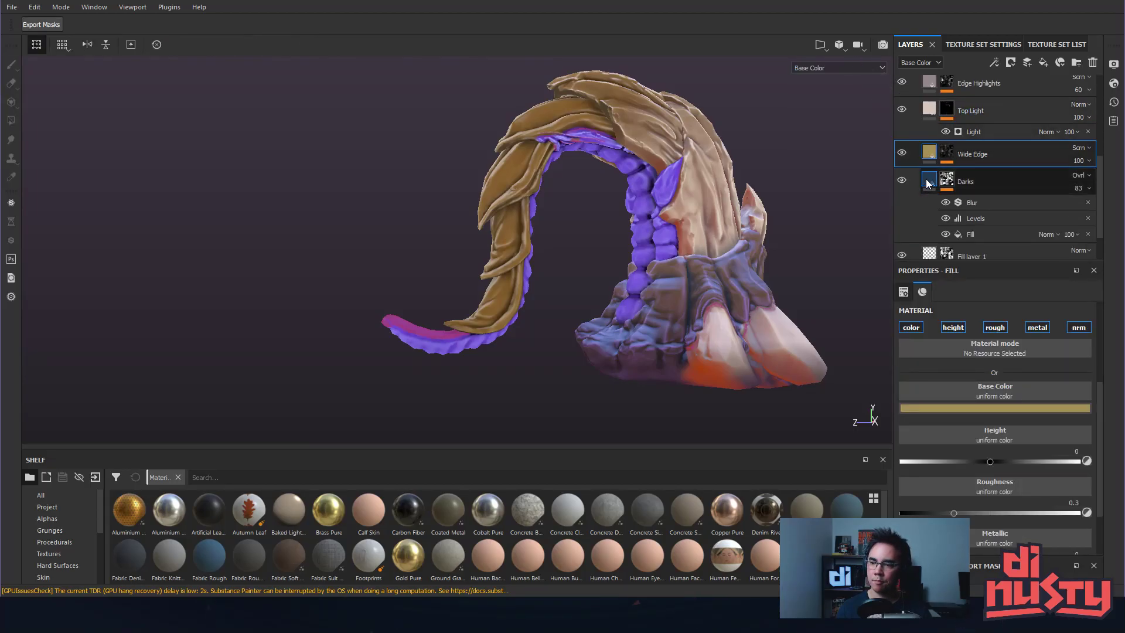
click(905, 194)
click(902, 184)
click(901, 184)
click(902, 184)
click(902, 184)
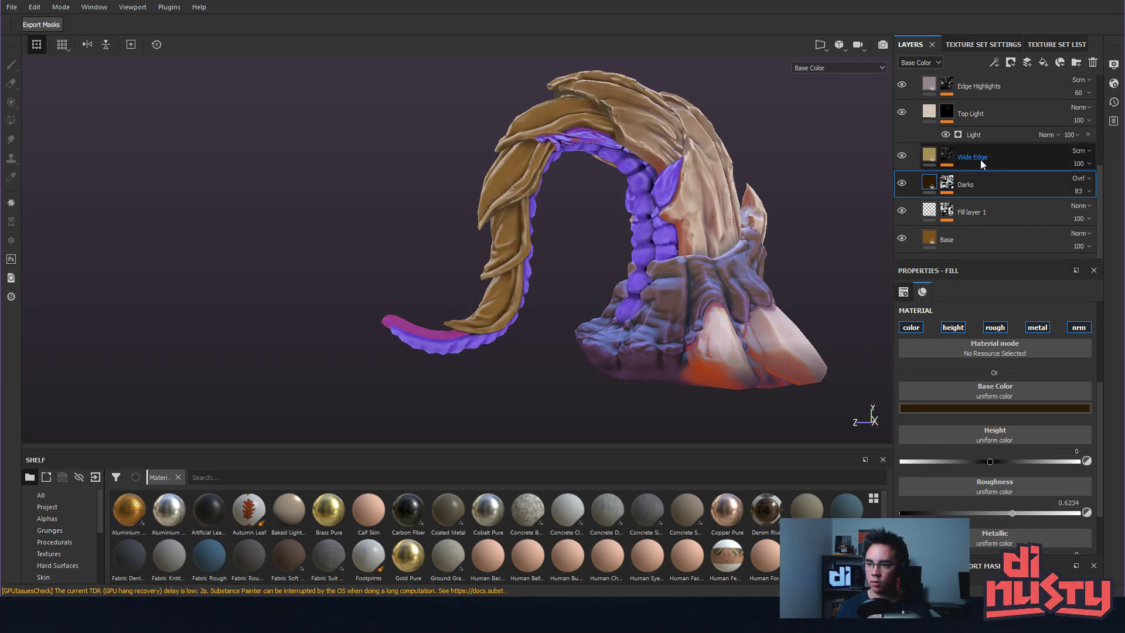
Move the Edge Highlights layer below Top Light, directly above Wide Edge.
scroll(983, 149, up, 1)
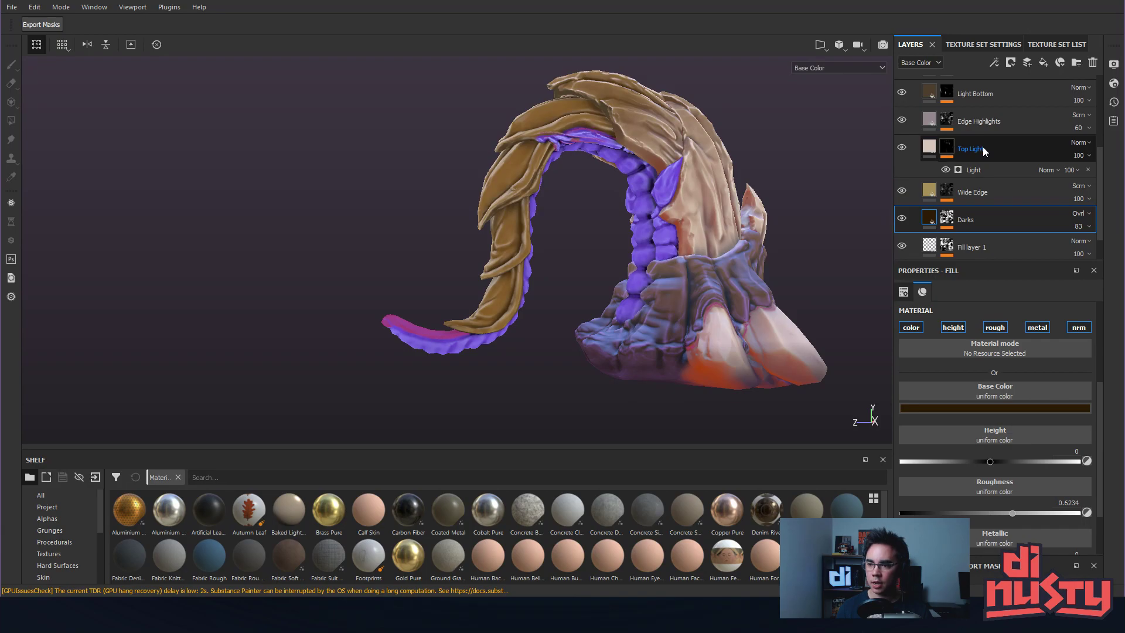
click(982, 147)
click(928, 119)
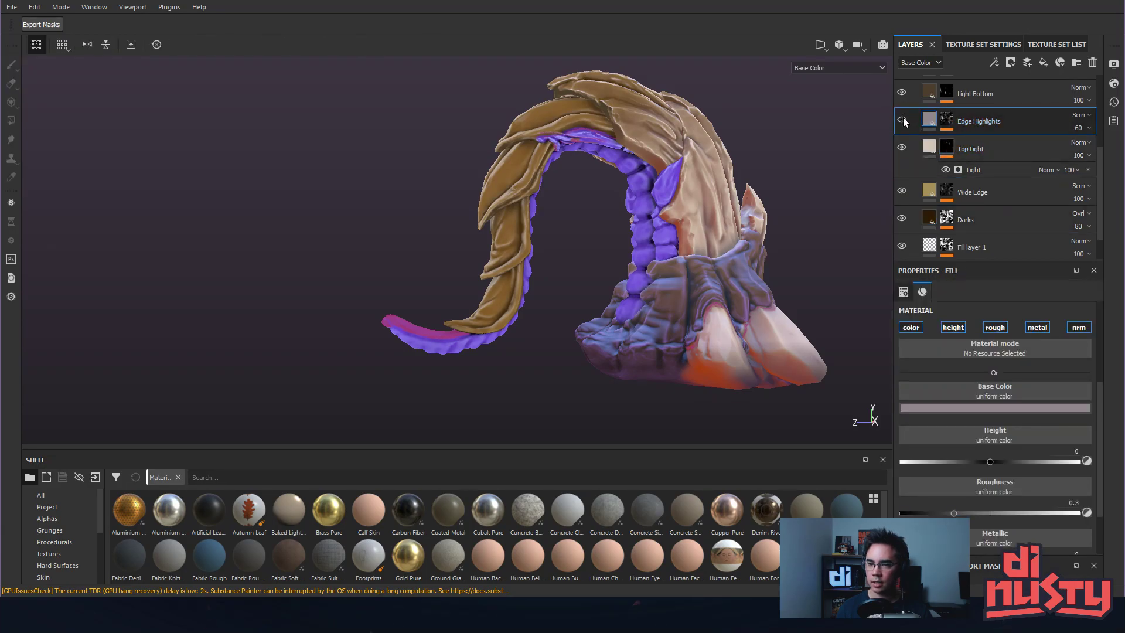
drag(1013, 121, 1025, 170)
alt+drag(638, 186, 699, 181)
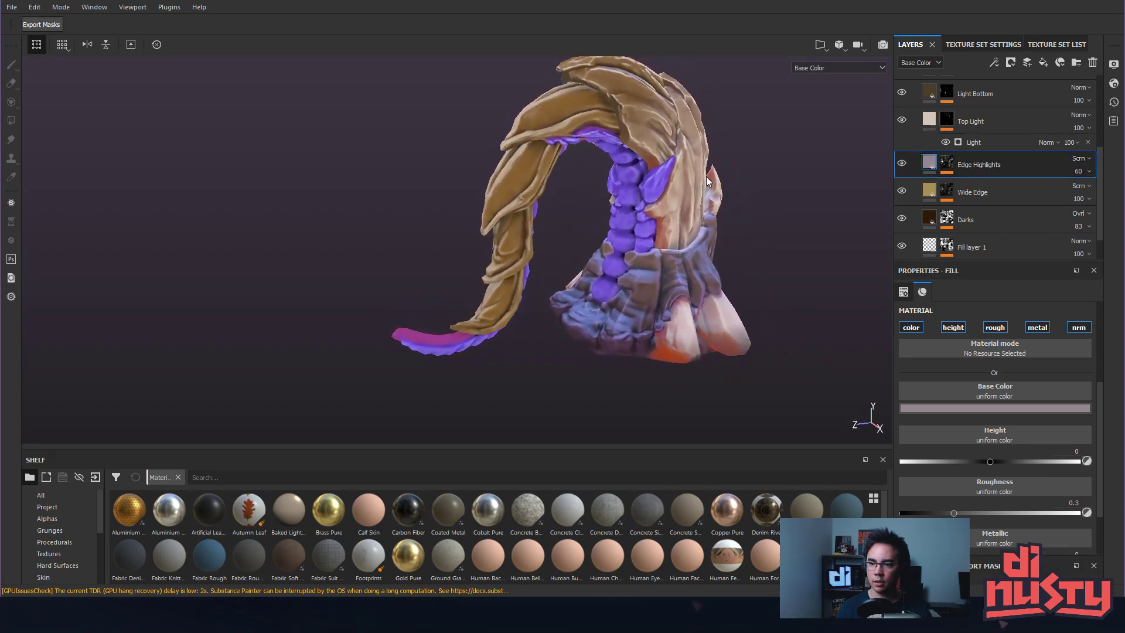
Move the Light Bottom layer below Top Light, directly above Edge Highlights.
scroll(1016, 119, up, 1)
click(1017, 138)
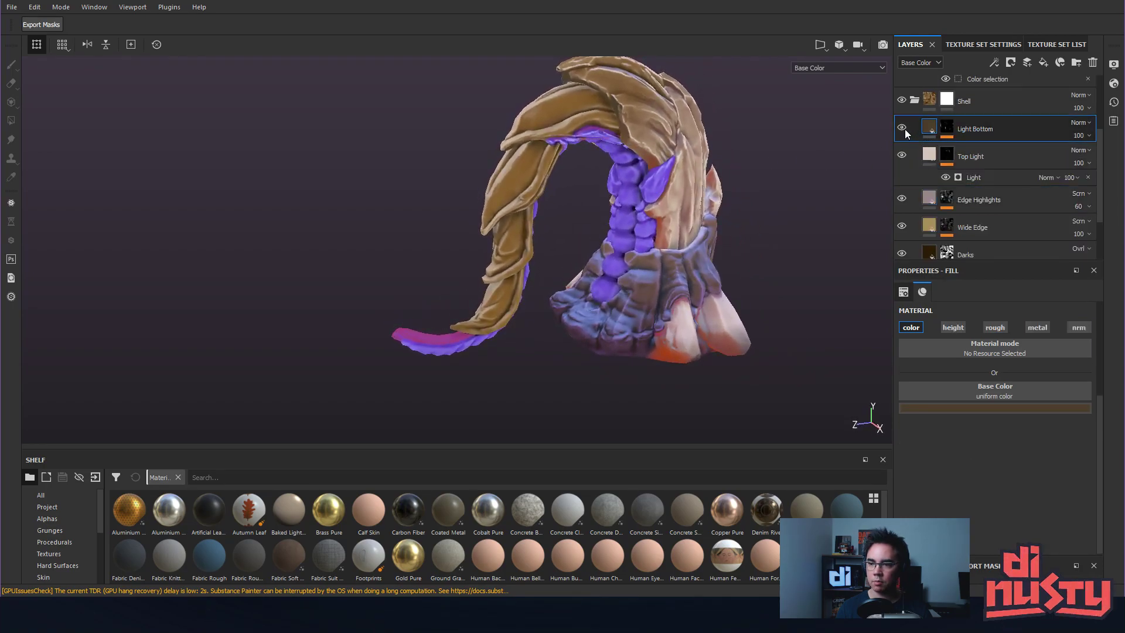
drag(1048, 129, 1047, 179)
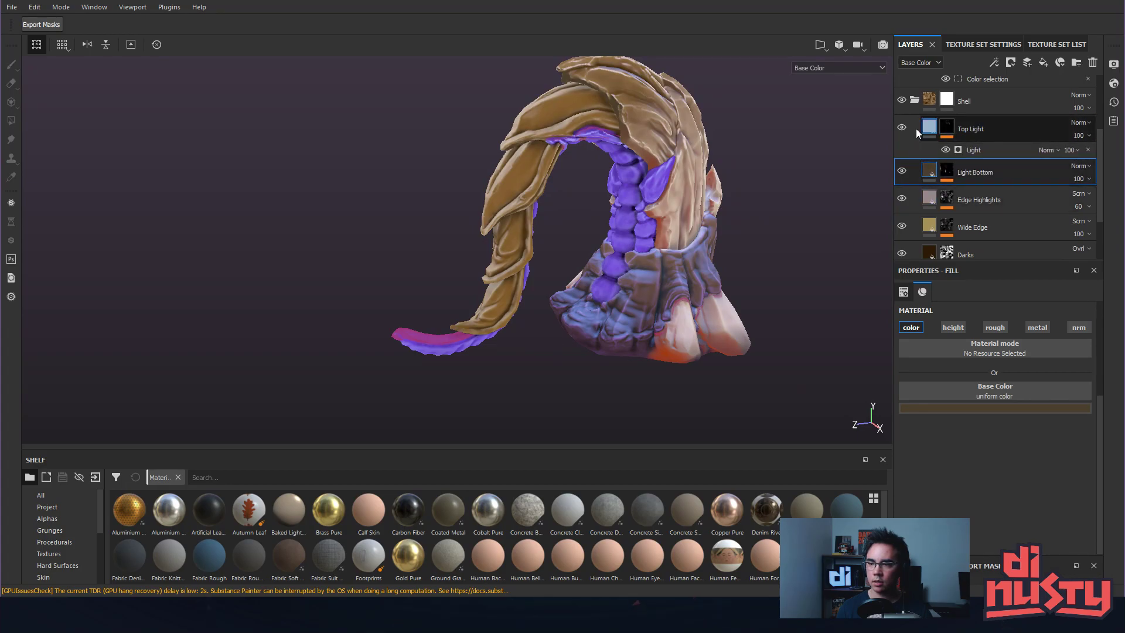
click(1022, 201)
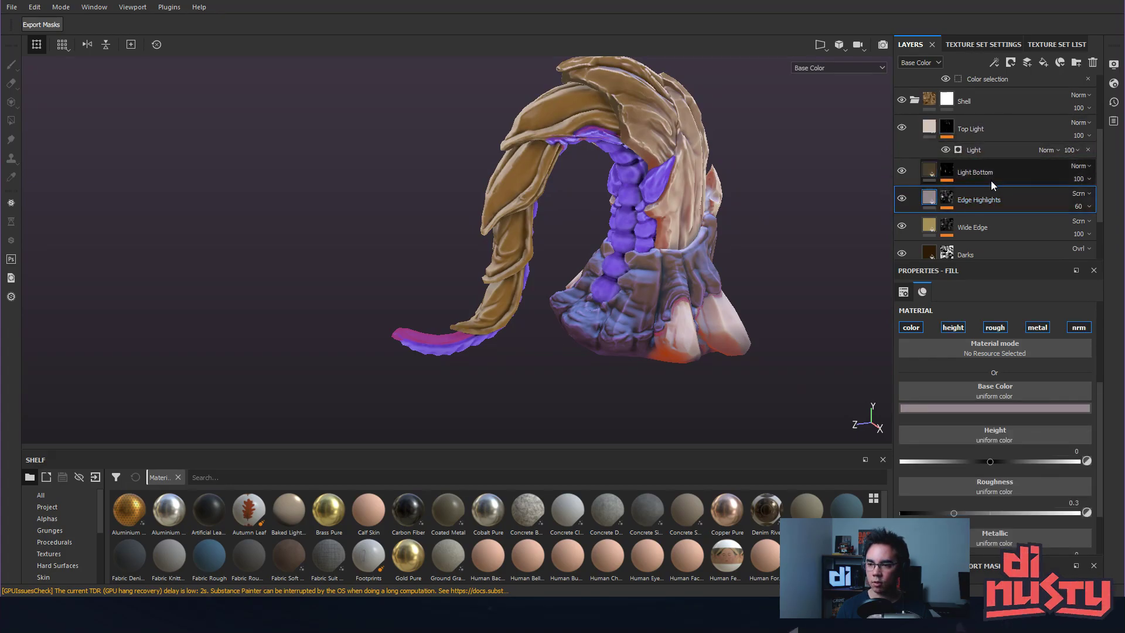
alt+drag(767, 184, 814, 209)
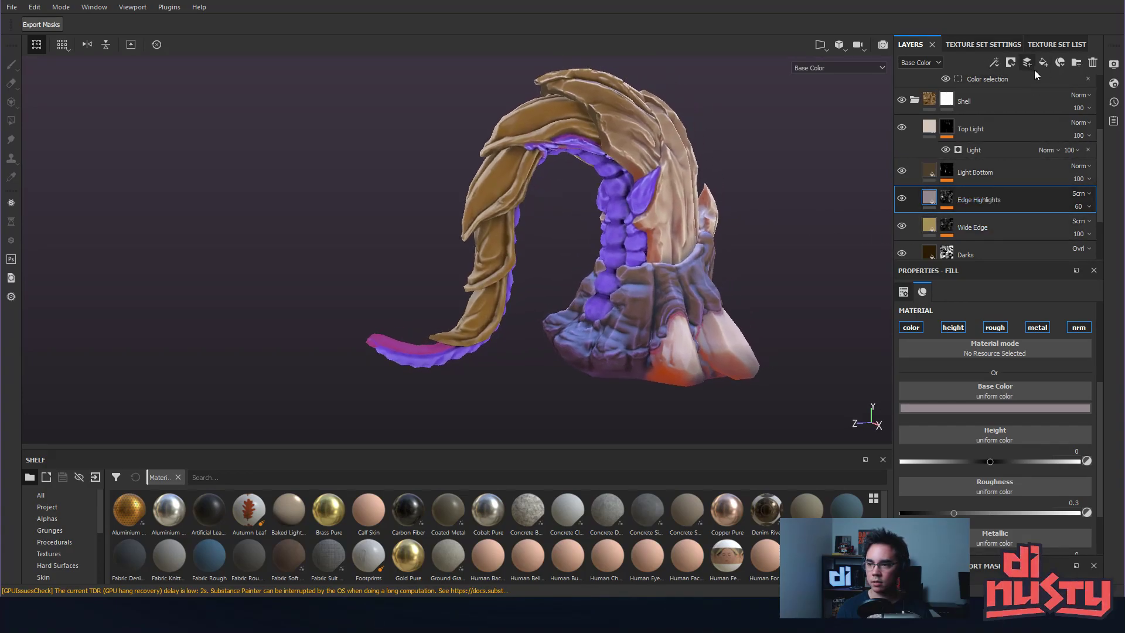
Duplicate the Base layer in the Shell folder.
click(1035, 231)
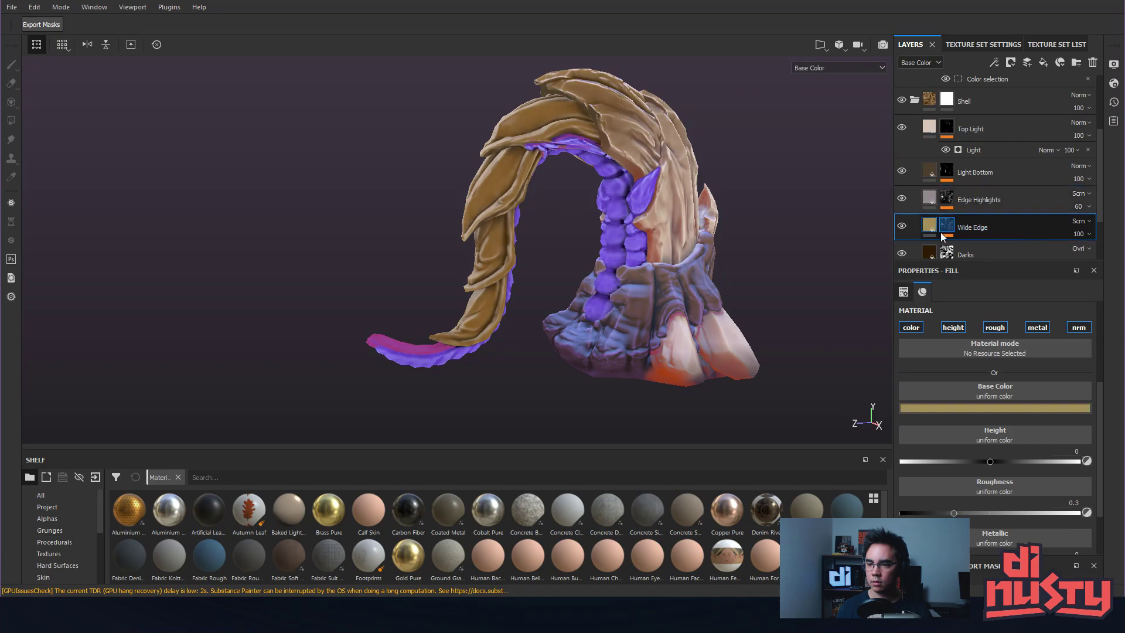
scroll(993, 237, down, 1)
click(993, 220)
scroll(990, 224, down, 1)
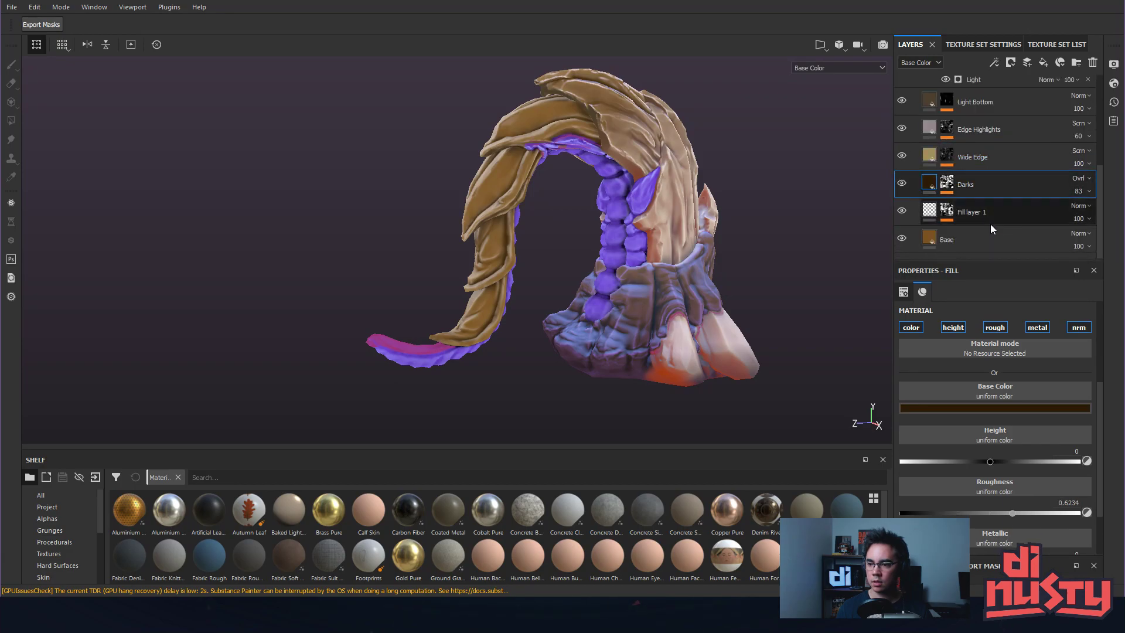
click(1024, 237)
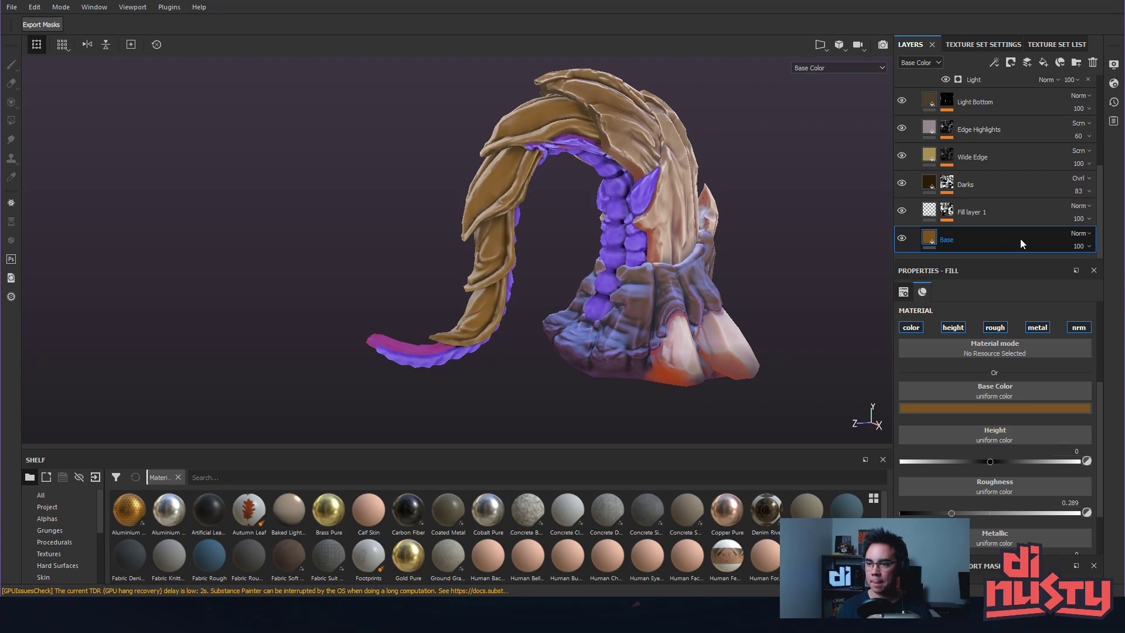
drag(1020, 238, 1028, 219)
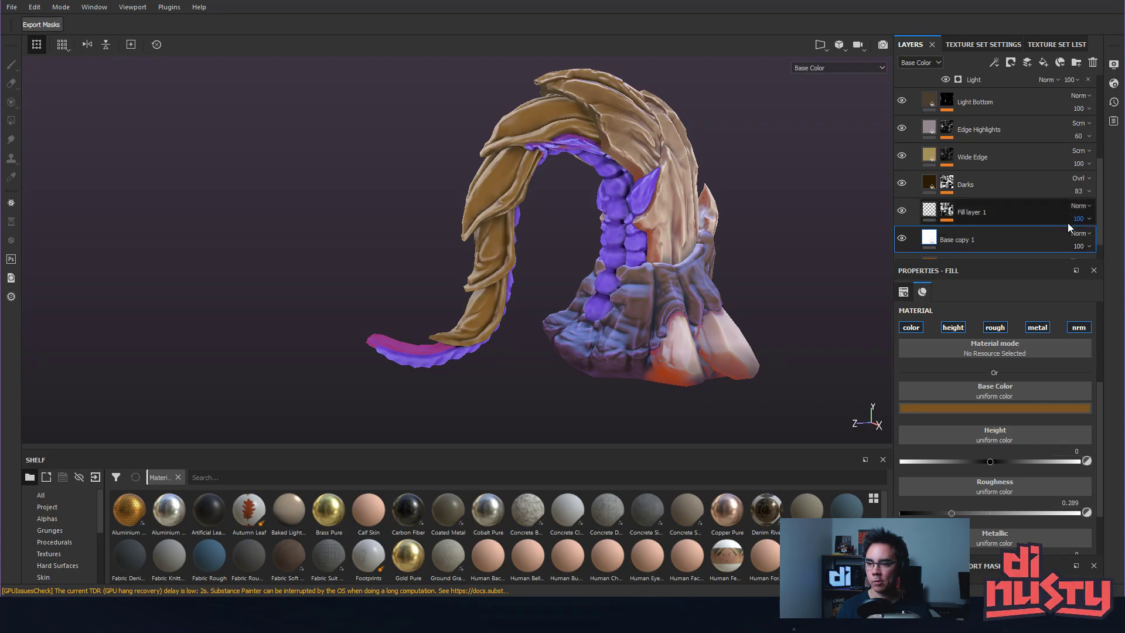
Change the duplicated Base layer's base color to a darker brown.
click(972, 407)
click(1038, 491)
alt+middle_drag(805, 306, 821, 303)
mouse_move(821, 303)
alt+mouse_down()
mouse_move(828, 330)
mouse_move(803, 321)
mouse_move(832, 293)
alt+mouse_up()
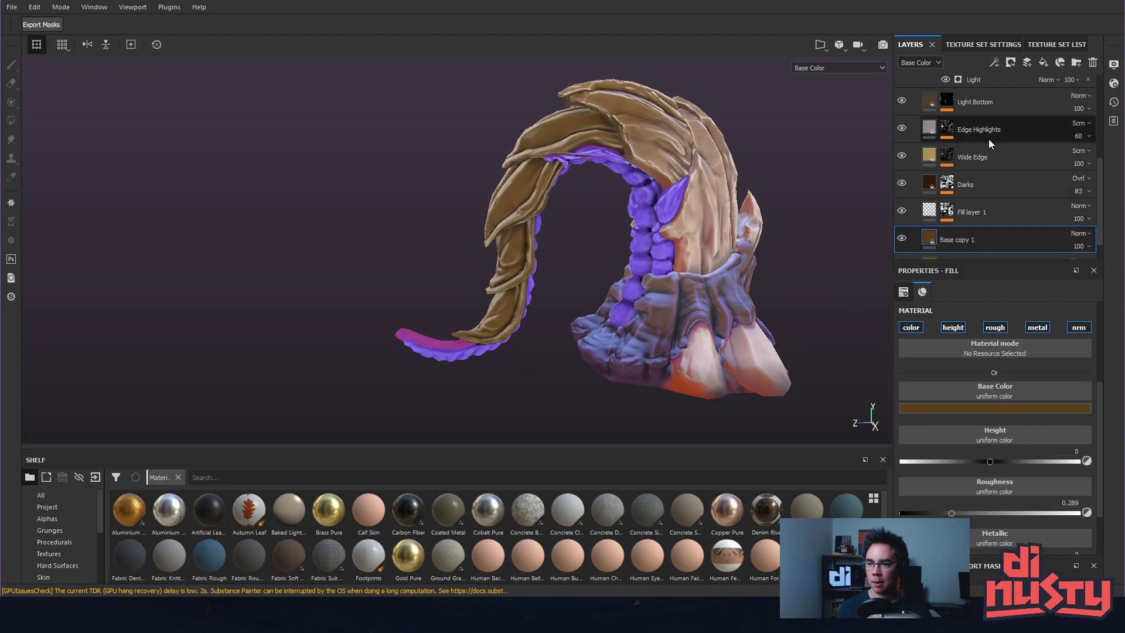
Compare the tentacle with and without Darks, and lower that layer's opacity to 76.
click(902, 184)
click(902, 184)
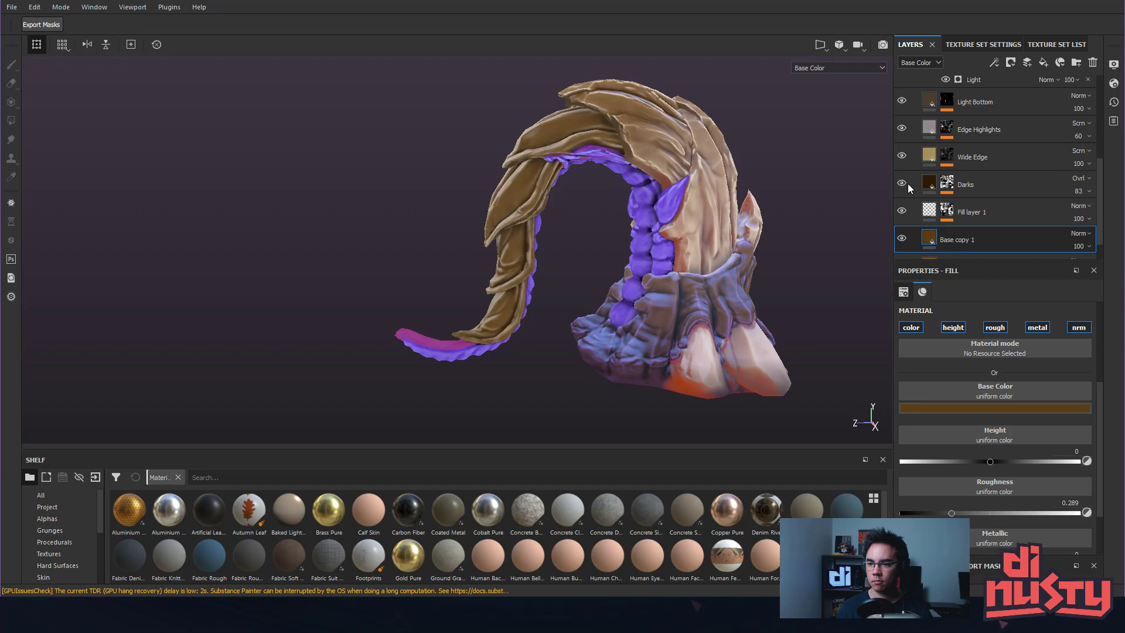
click(931, 184)
click(1080, 194)
drag(1113, 212, 1109, 213)
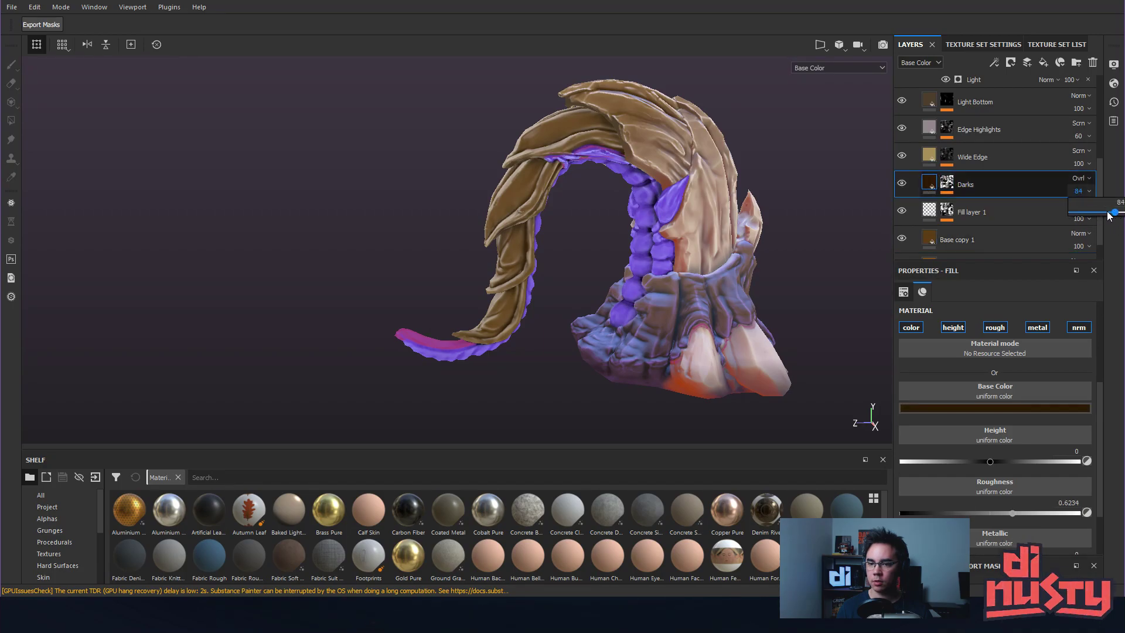
Add a black mask to the duplicated Base layer.
click(989, 237)
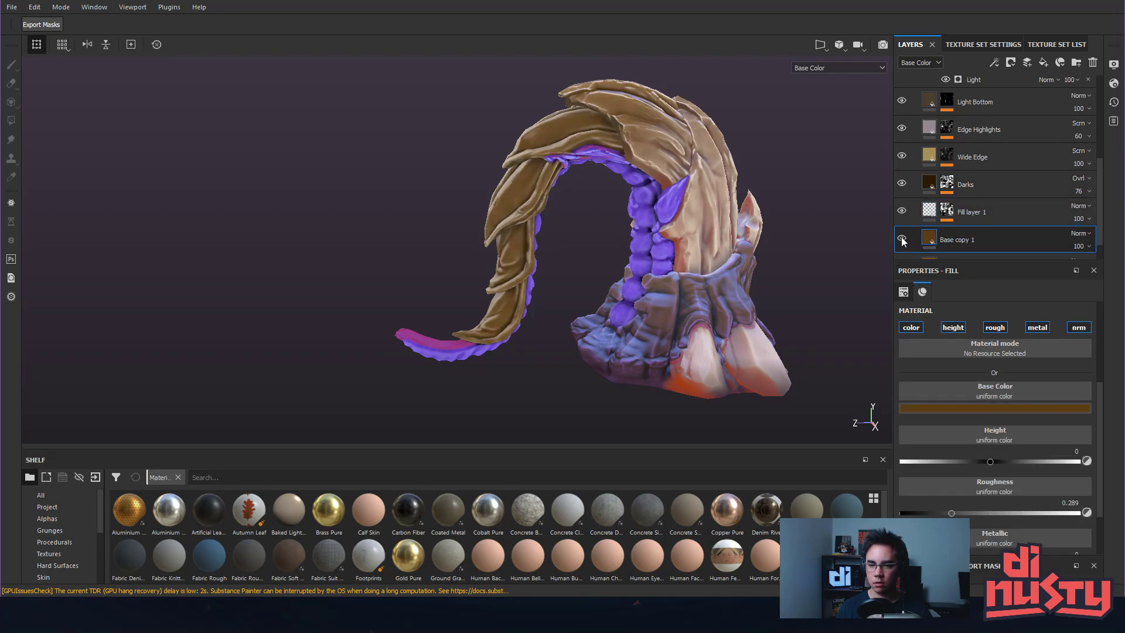
right_click(1000, 240)
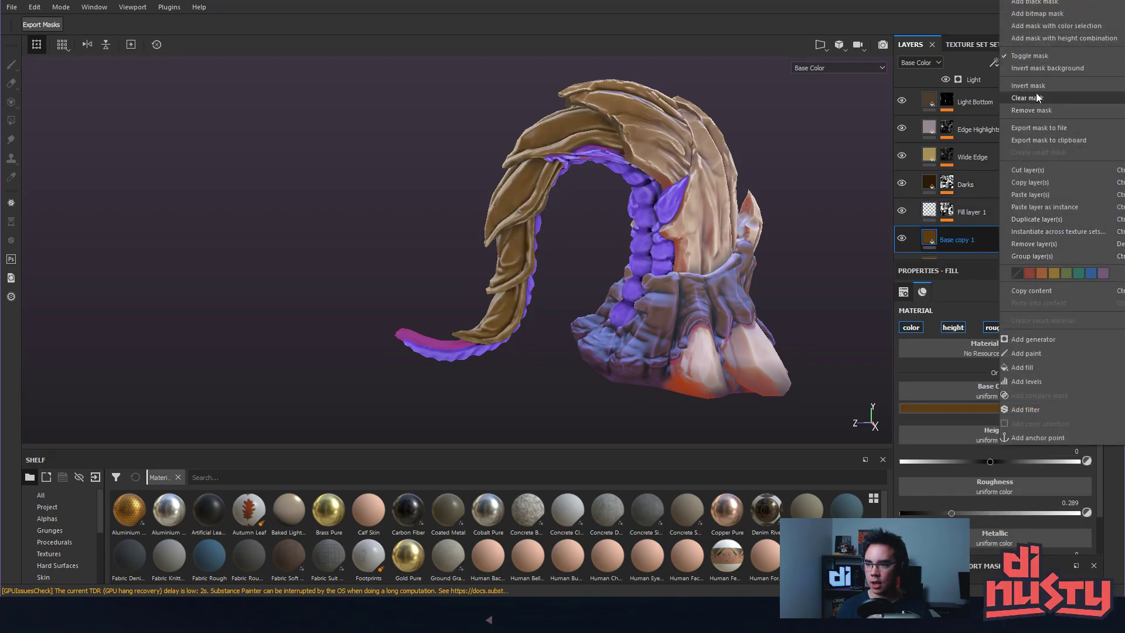
click(1035, 2)
right_click(996, 236)
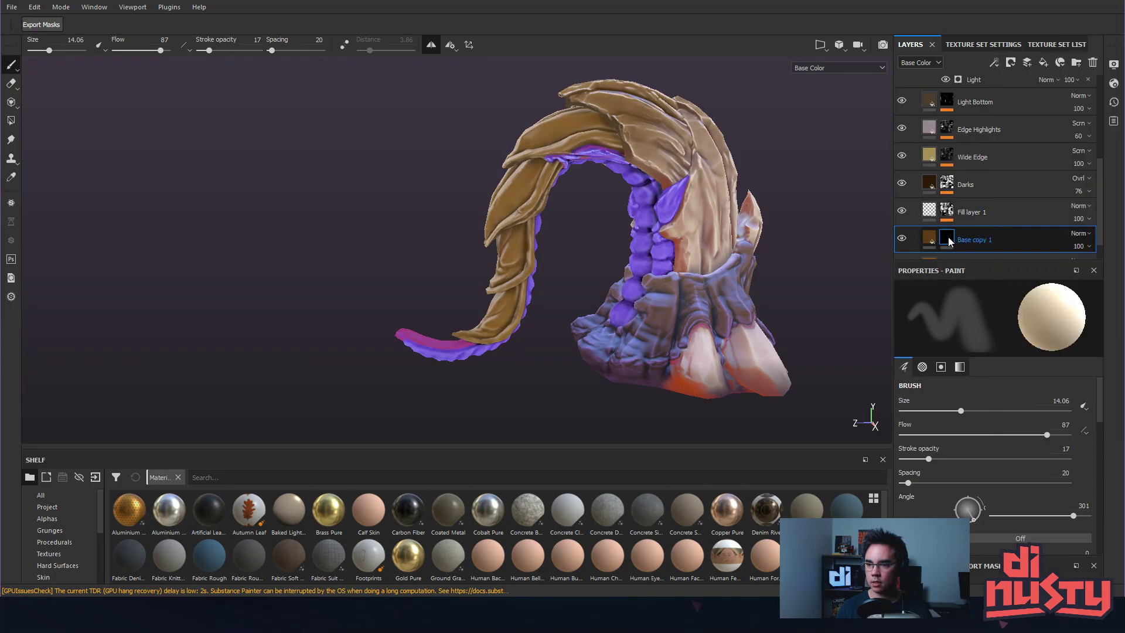
Add a 3D Linear Gradient generator to the Base copy 1 mask and view the mask on the tentacle.
right_click(947, 237)
click(984, 456)
click(986, 328)
text(grad)
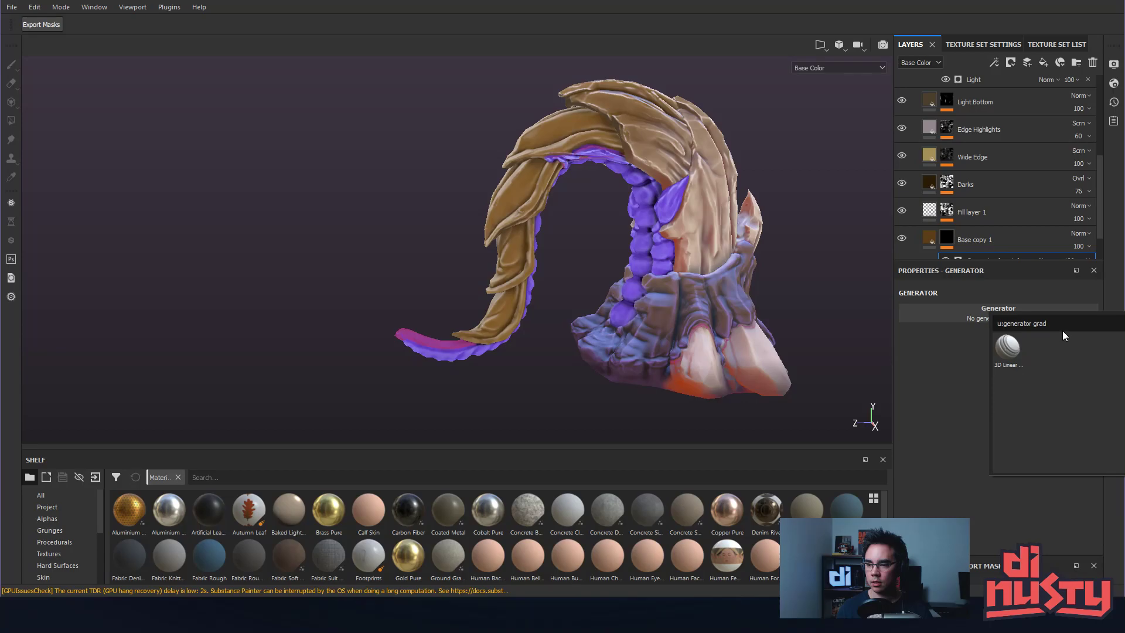
click(1006, 349)
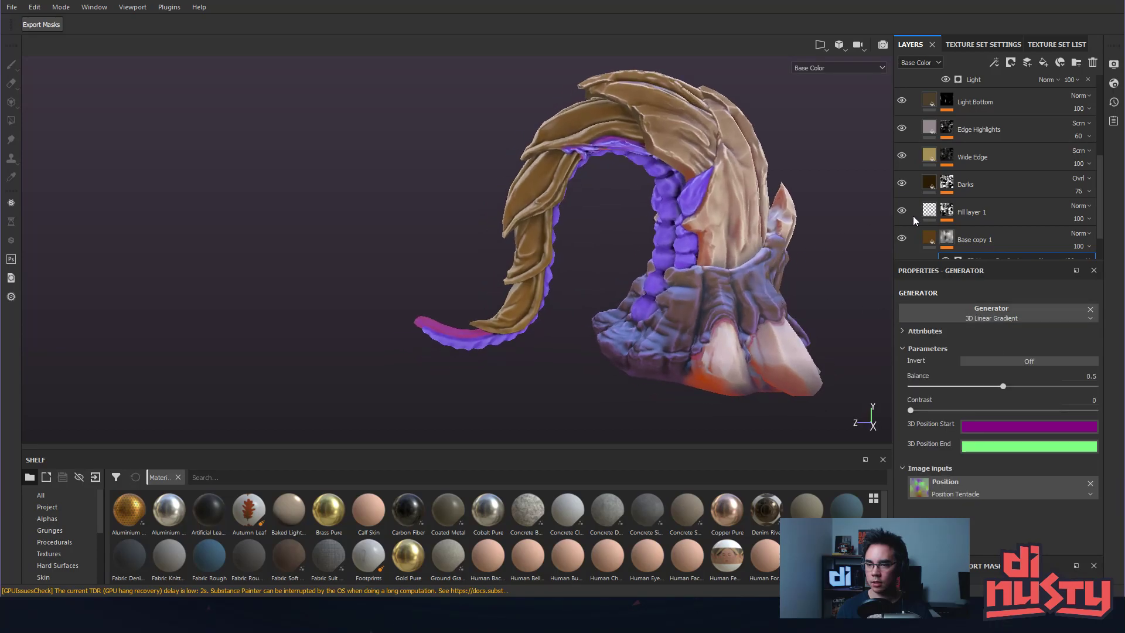
alt+click(946, 239)
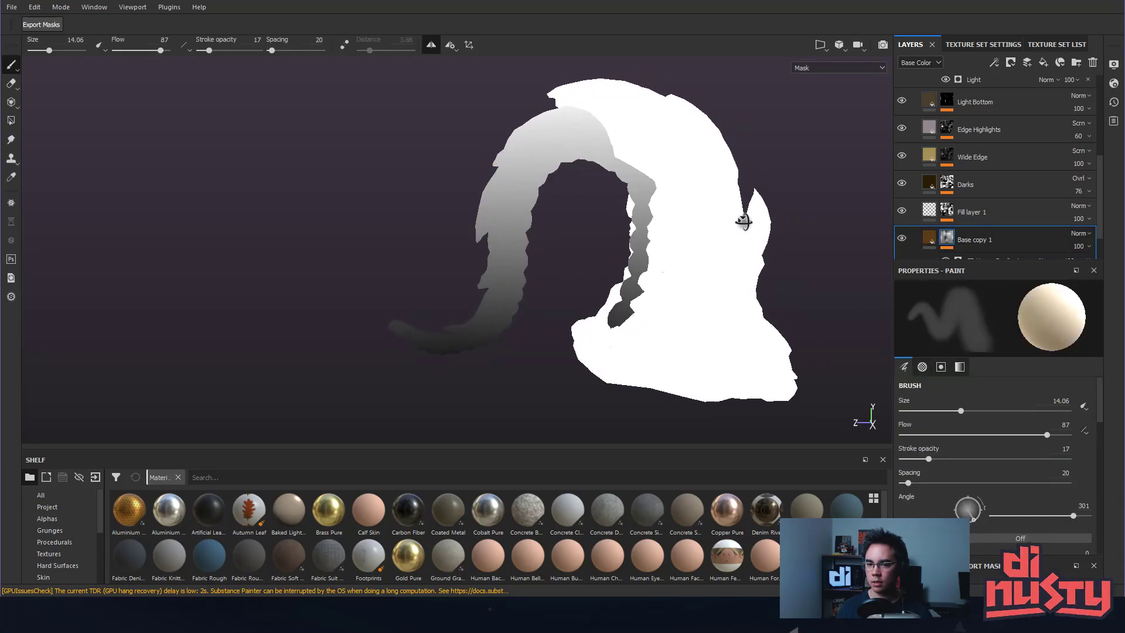
alt+drag(714, 223, 881, 219)
alt+drag(815, 208, 728, 201)
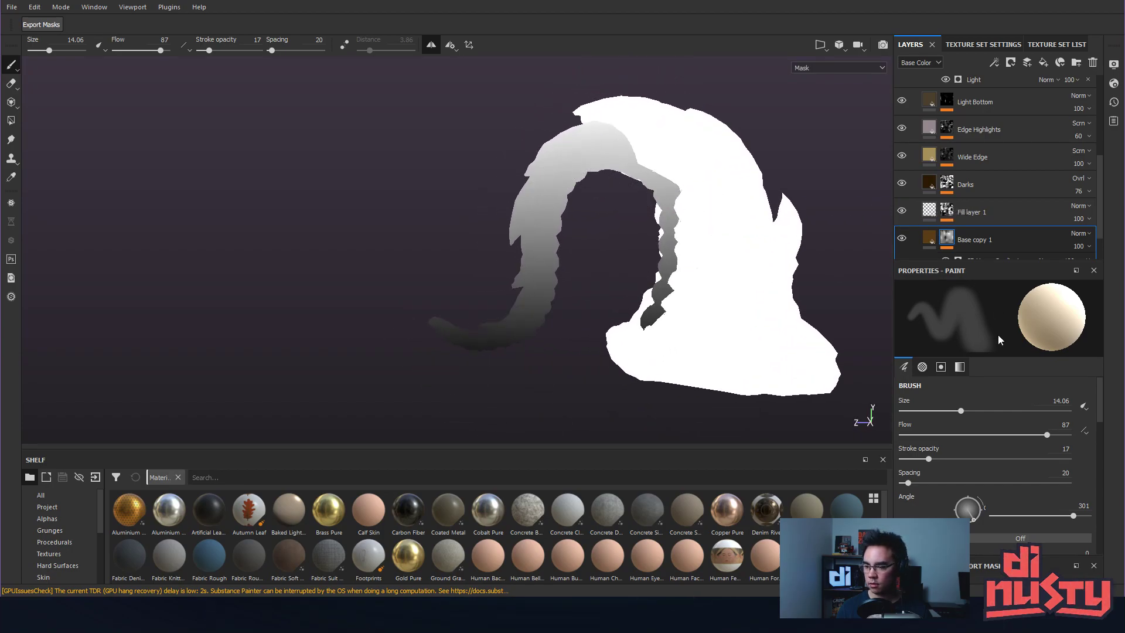
Set the 3D Linear Gradient's balance to 0.68 and its contrast to 0.29.
scroll(986, 232, down, 1)
click(987, 228)
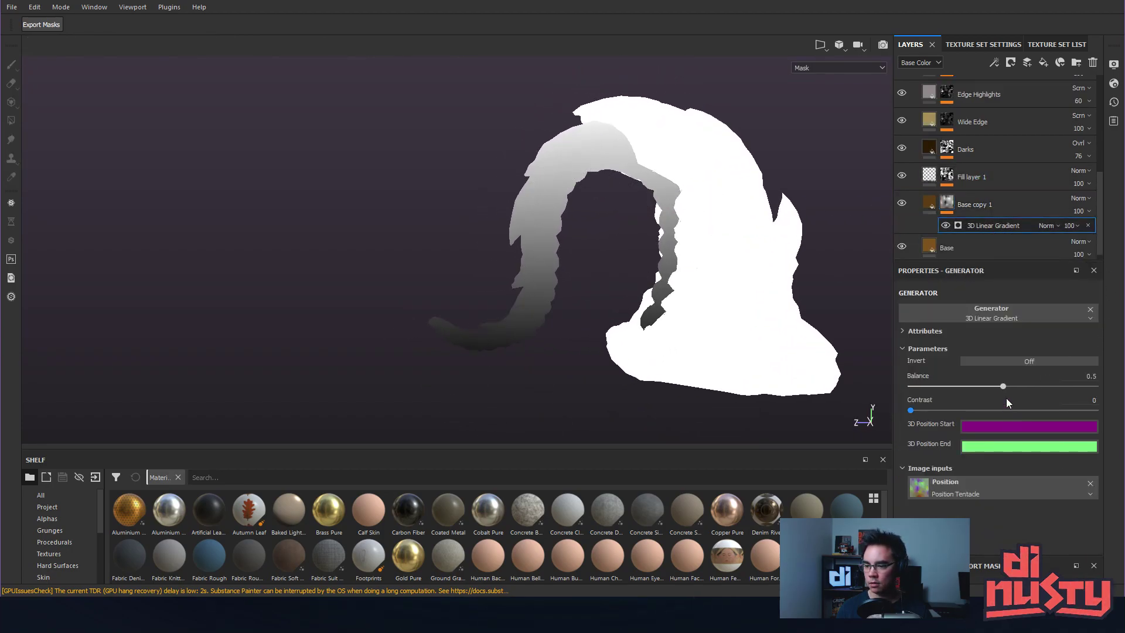
drag(1010, 385, 1036, 385)
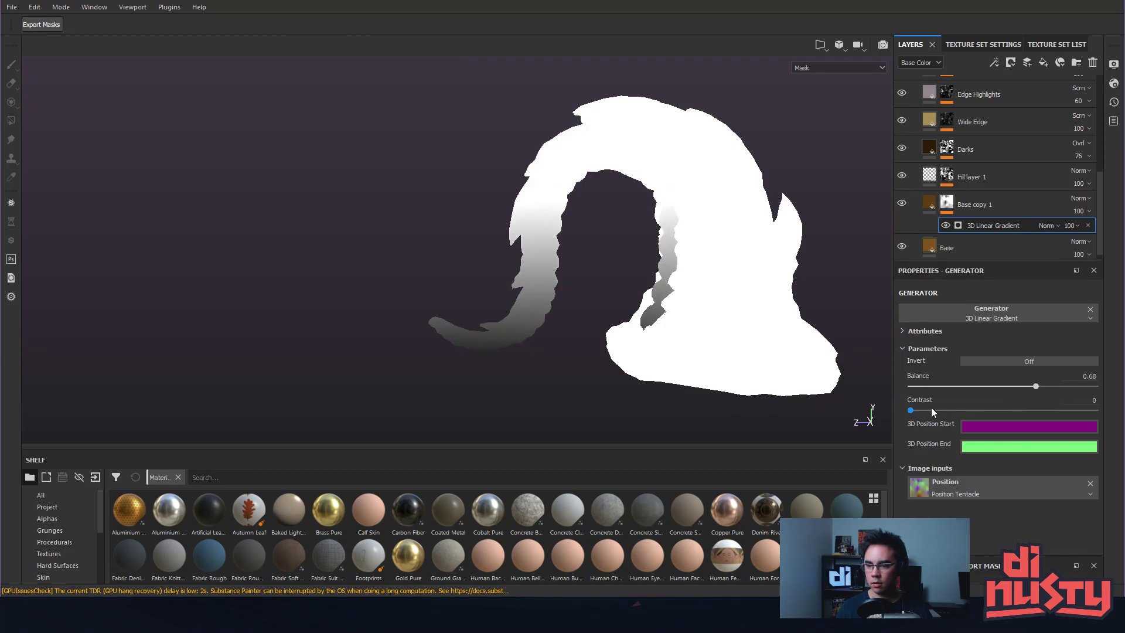
drag(912, 410, 960, 420)
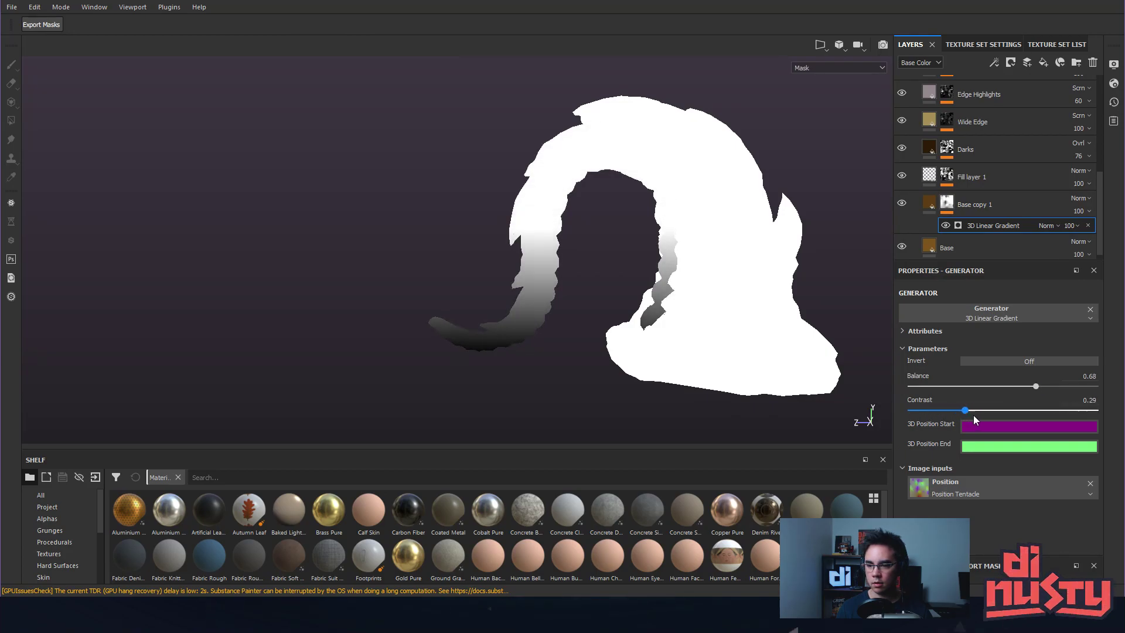
Adjust the gradient's 3D Position Start color to a dark purple, checking the mask falloff from several angles.
click(1050, 427)
click(1122, 522)
drag(1122, 524, 1122, 474)
alt+drag(756, 350, 873, 347)
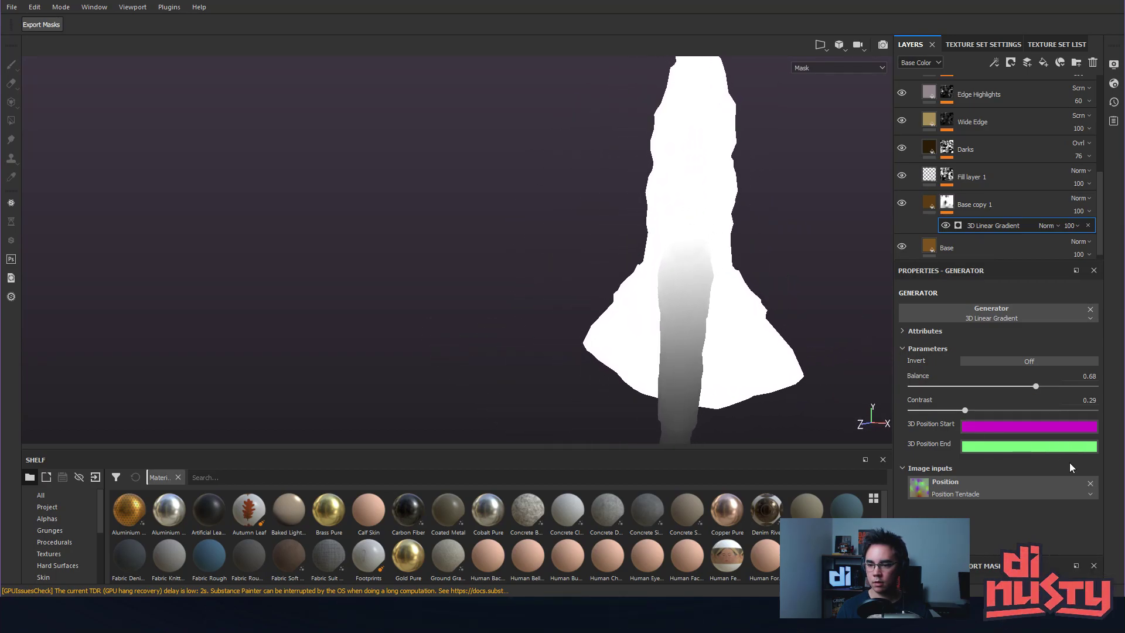
click(1031, 428)
drag(1122, 482, 1081, 503)
alt+drag(724, 371, 570, 361)
click(1042, 432)
drag(1084, 502, 1110, 522)
alt+drag(656, 351, 789, 381)
Add a Levels effect above the gradient in the Base copy 1 mask, with black input 0.025 and midtone 1.728.
right_click(994, 227)
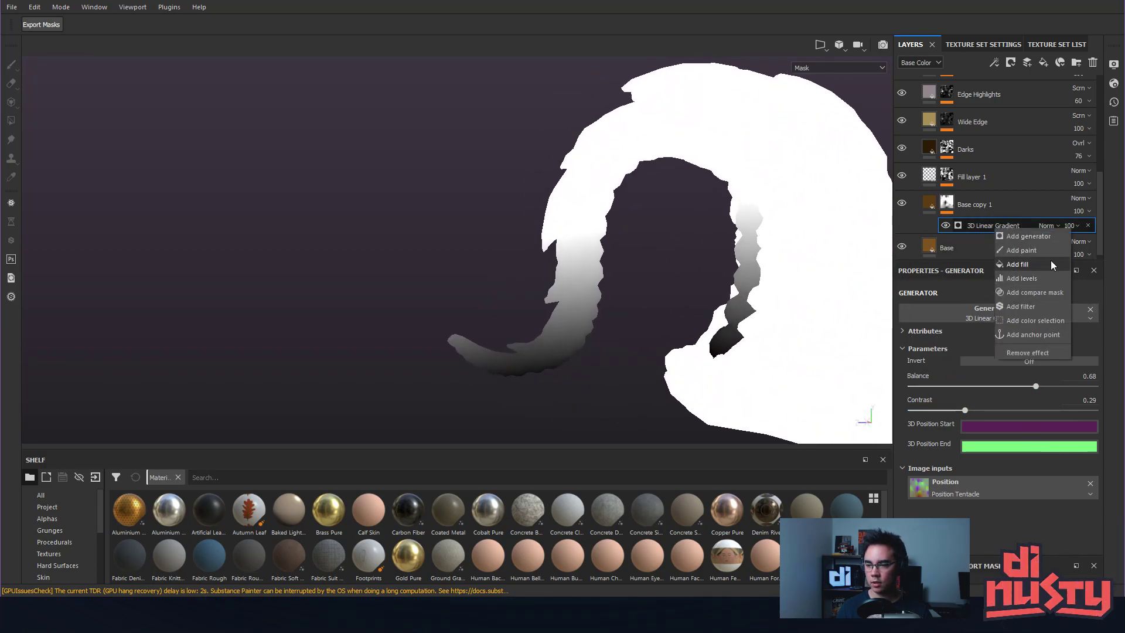
click(1046, 268)
mouse_move(998, 327)
mouse_down()
mouse_move(950, 327)
mouse_move(1002, 330)
mouse_up()
drag(1093, 323, 1115, 332)
mouse_move(907, 321)
mouse_down()
mouse_move(931, 320)
mouse_move(911, 321)
mouse_up()
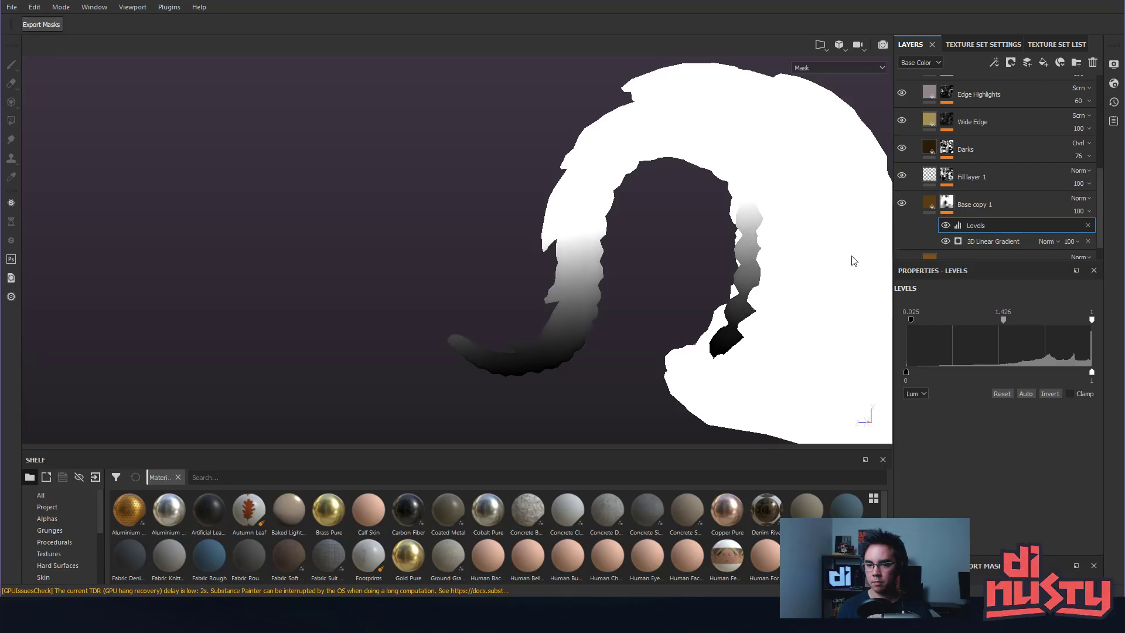
mouse_move(1003, 319)
mouse_down()
mouse_move(993, 318)
mouse_move(1005, 320)
mouse_up()
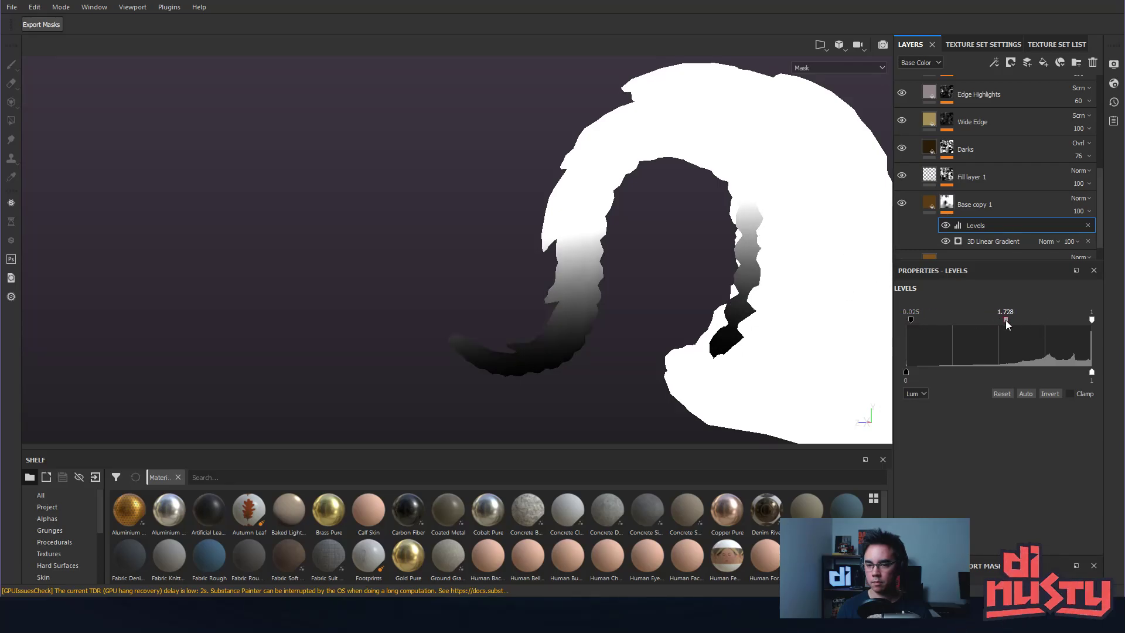
Refine the 3D Linear Gradient under the Levels effect to a balance of 0.68 and a contrast of 0.1.
click(999, 242)
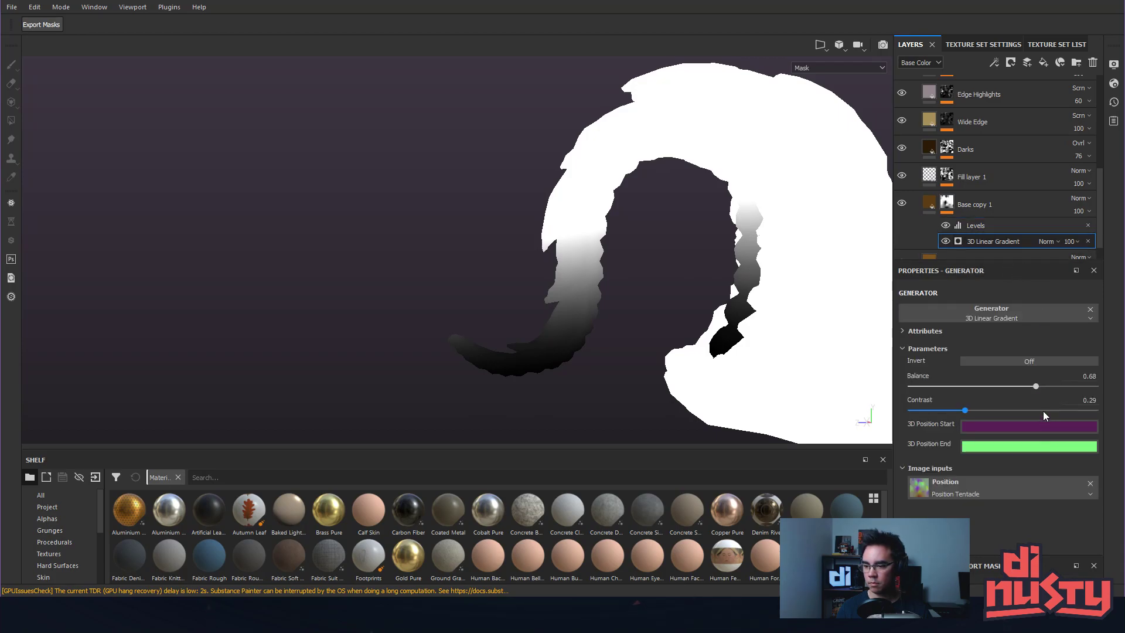
mouse_move(1036, 386)
mouse_down()
mouse_move(1049, 387)
mouse_move(1025, 390)
mouse_up()
alt+drag(863, 355, 844, 370)
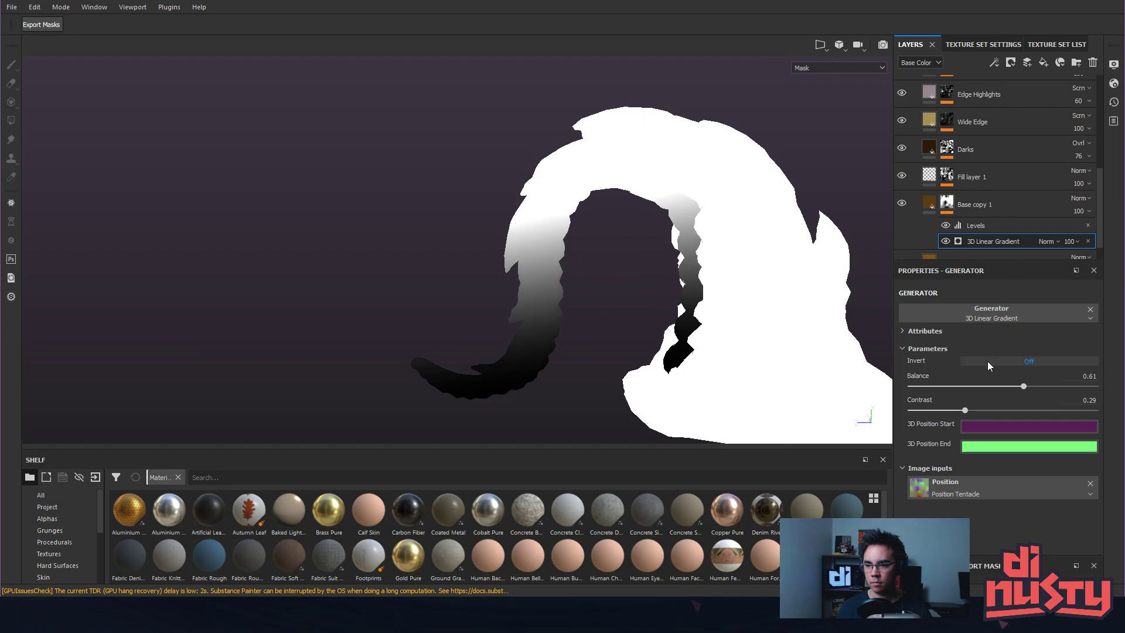
drag(1024, 392, 1017, 392)
alt+drag(756, 340, 738, 309)
drag(958, 413, 919, 414)
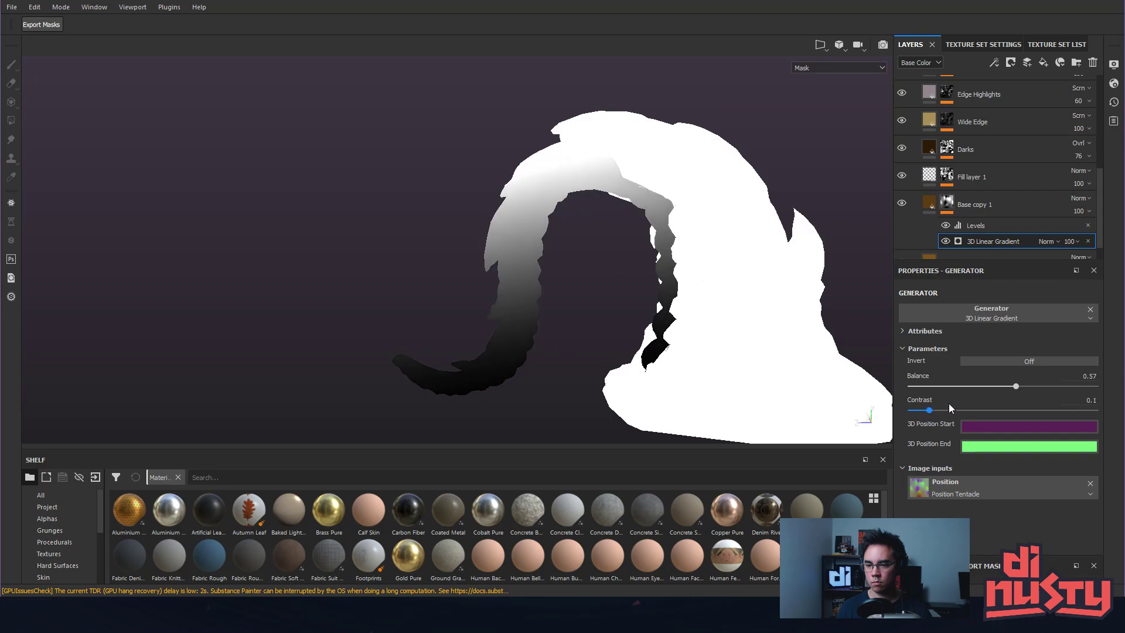
drag(1017, 393, 1036, 386)
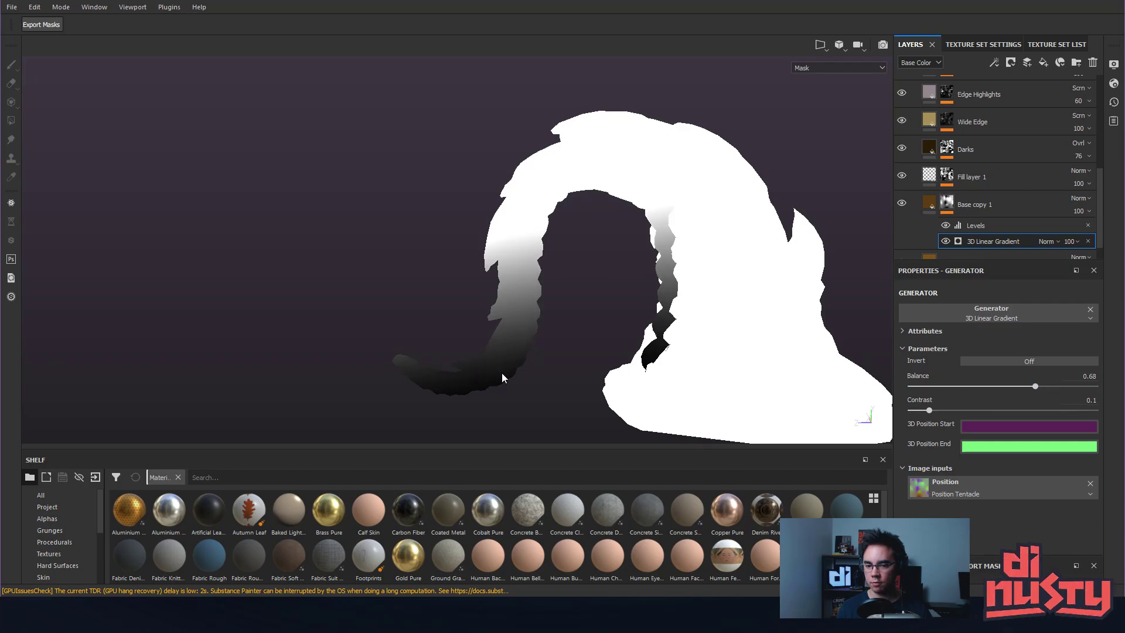
alt+drag(607, 336, 741, 312)
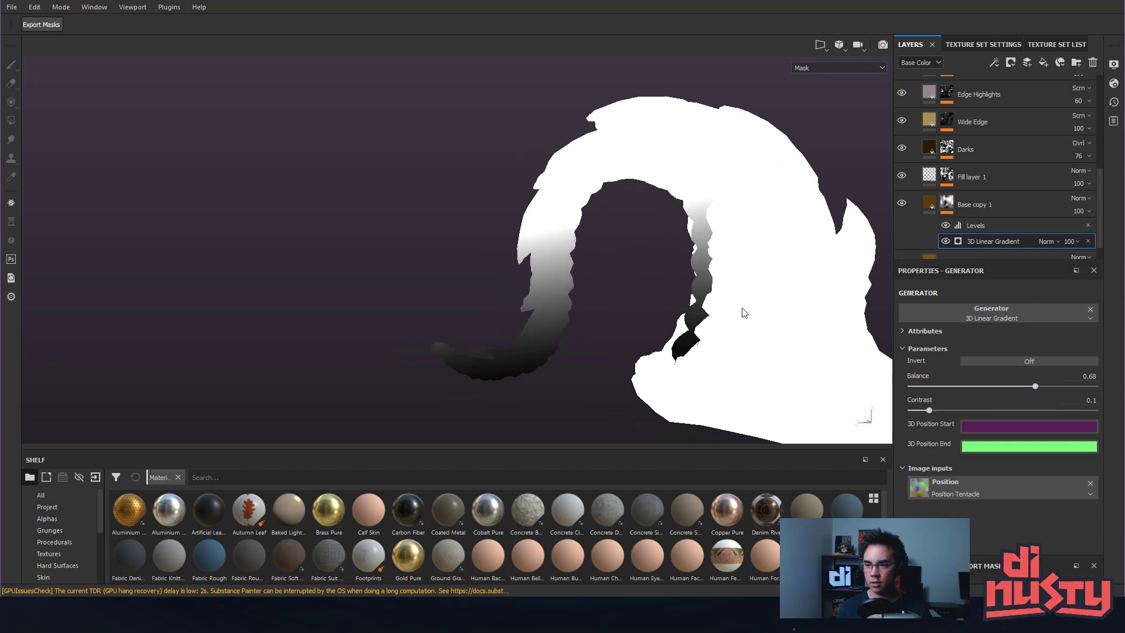
Return to the Base Color view and compare the tentacle with and without the Darks and Base copy 1 layers.
click(928, 147)
alt+drag(773, 198, 736, 170)
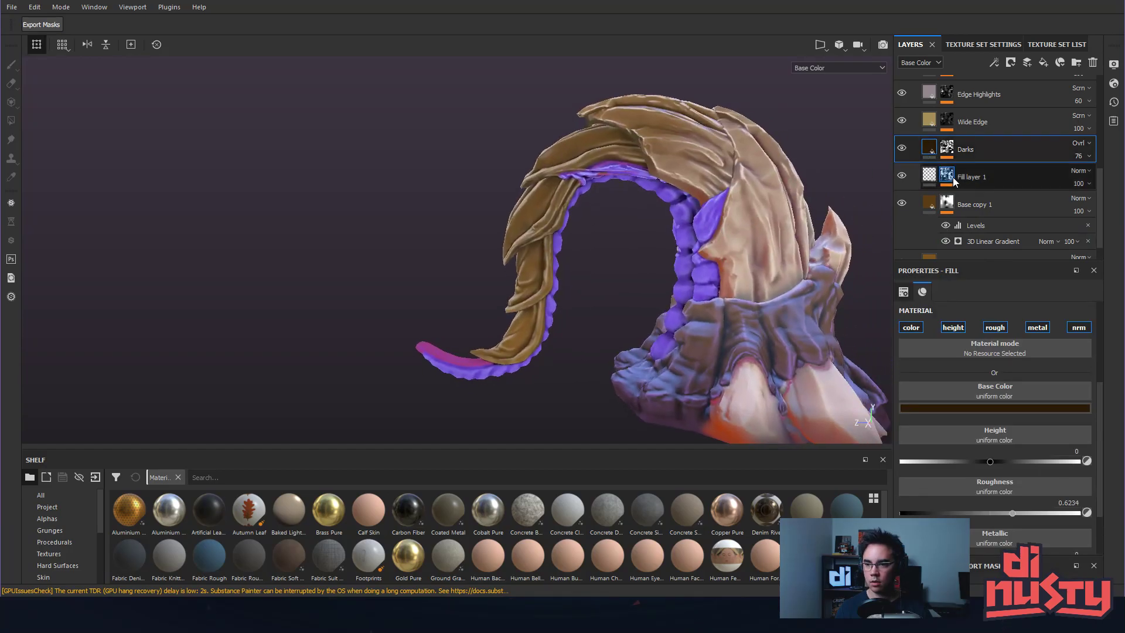
click(902, 149)
click(902, 148)
click(902, 149)
click(902, 149)
click(901, 204)
click(901, 204)
click(901, 203)
click(902, 204)
Invert the Levels effect on the Base copy 1 mask and check the tentacle from several sides.
click(984, 205)
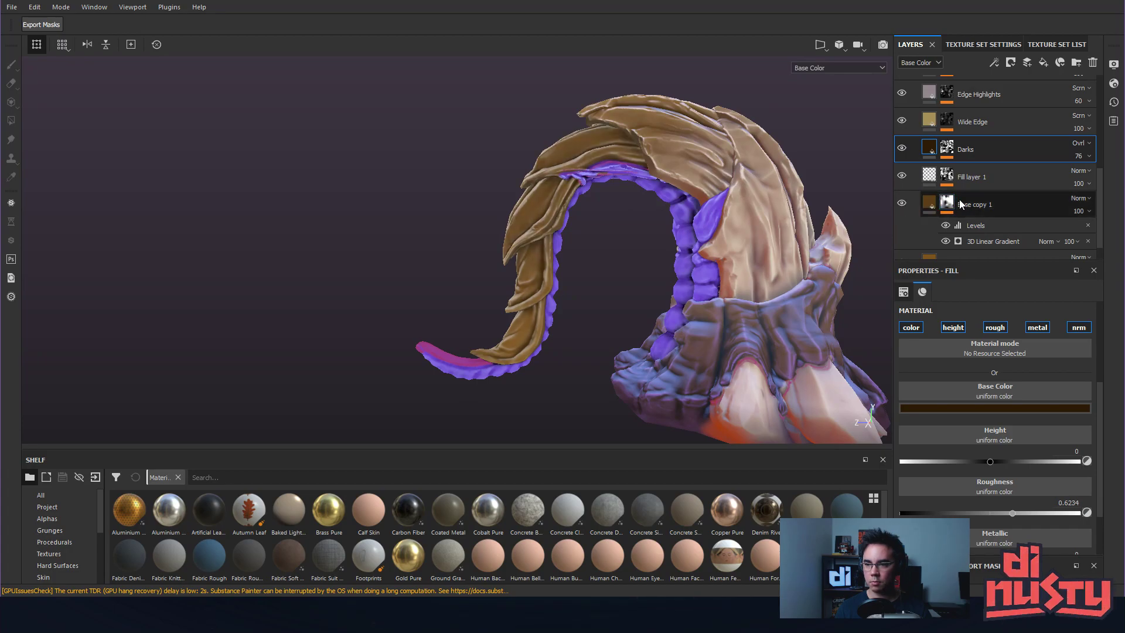
click(996, 242)
click(999, 226)
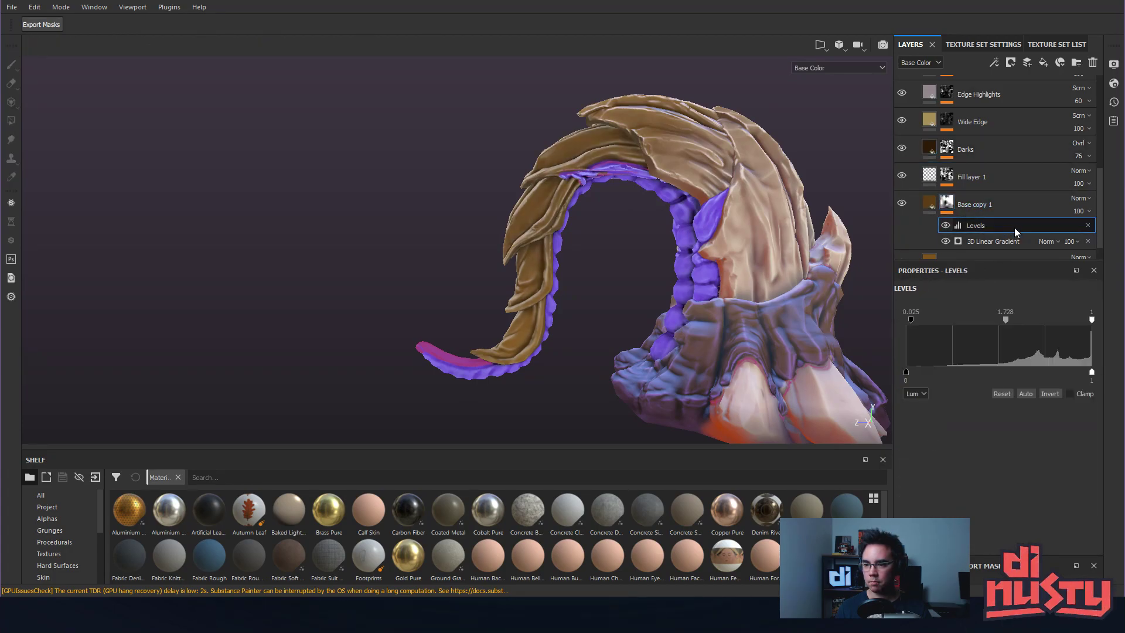
alt+drag(785, 265, 675, 269)
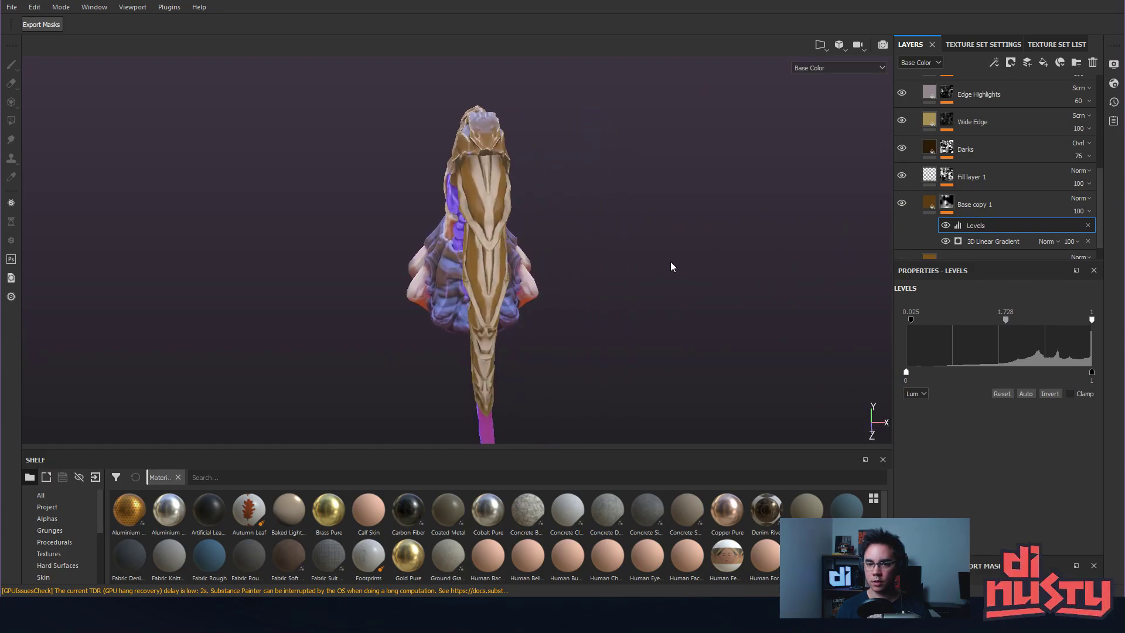
alt+drag(508, 188, 703, 246)
scroll(658, 262, up, 2)
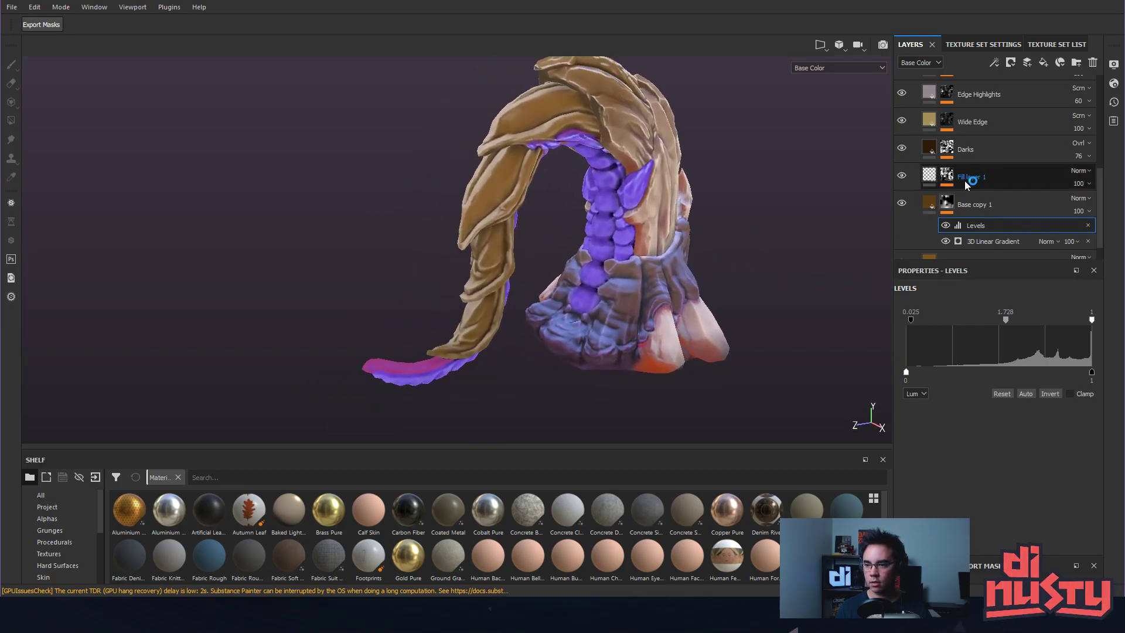
Set the vertical angle of the Top Light mask's Light generator to 247.
scroll(1017, 180, up, 3)
scroll(1001, 110, up, 1)
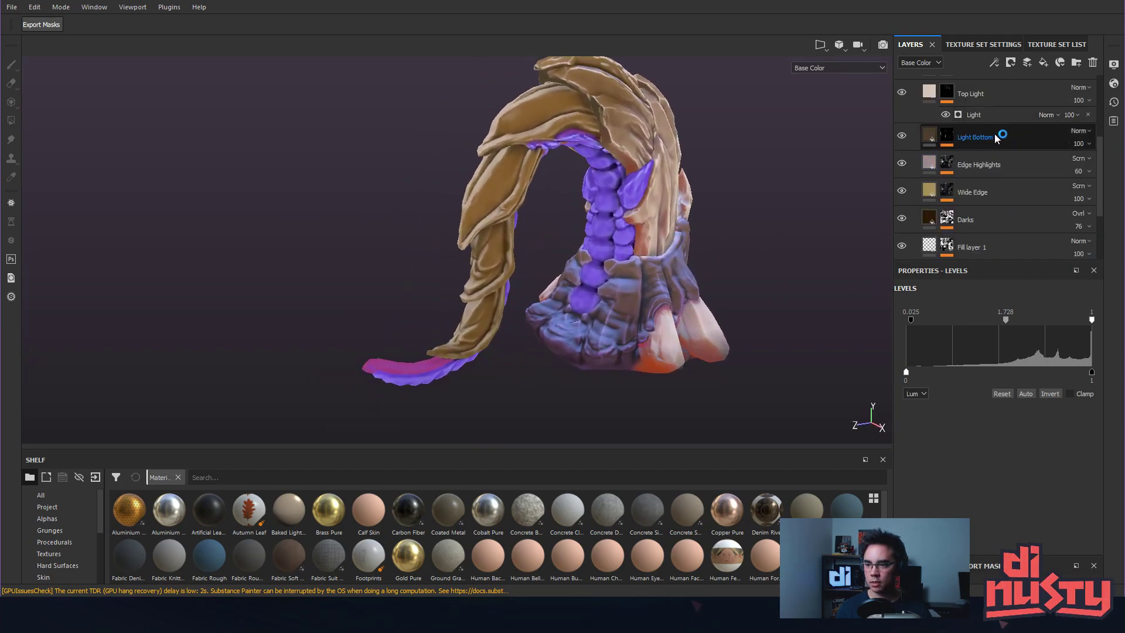
click(991, 110)
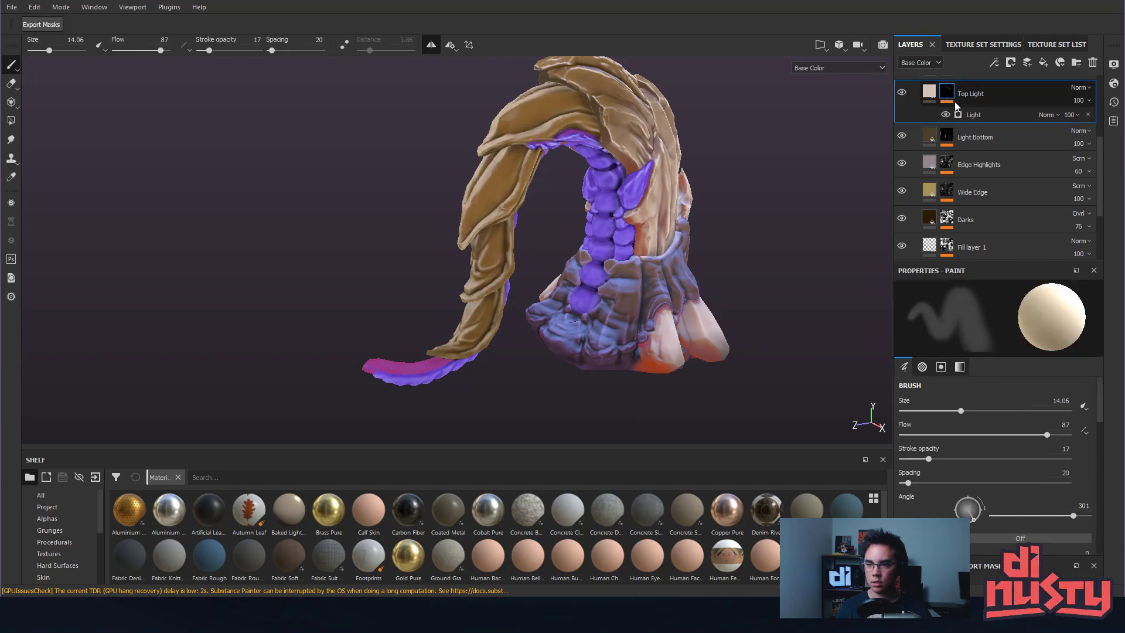
click(986, 114)
alt+drag(629, 228, 575, 176)
mouse_move(1058, 472)
mouse_down()
mouse_move(1028, 466)
mouse_move(1052, 473)
mouse_move(1044, 476)
mouse_up()
alt+drag(835, 434, 699, 349)
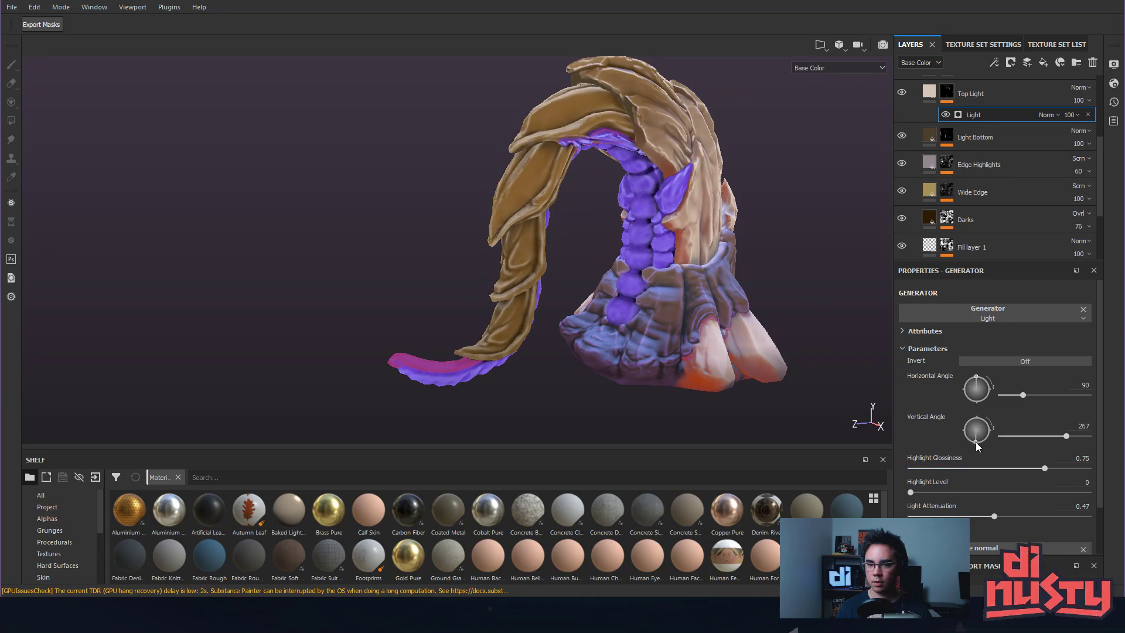
drag(972, 443, 970, 441)
alt+drag(786, 401, 695, 383)
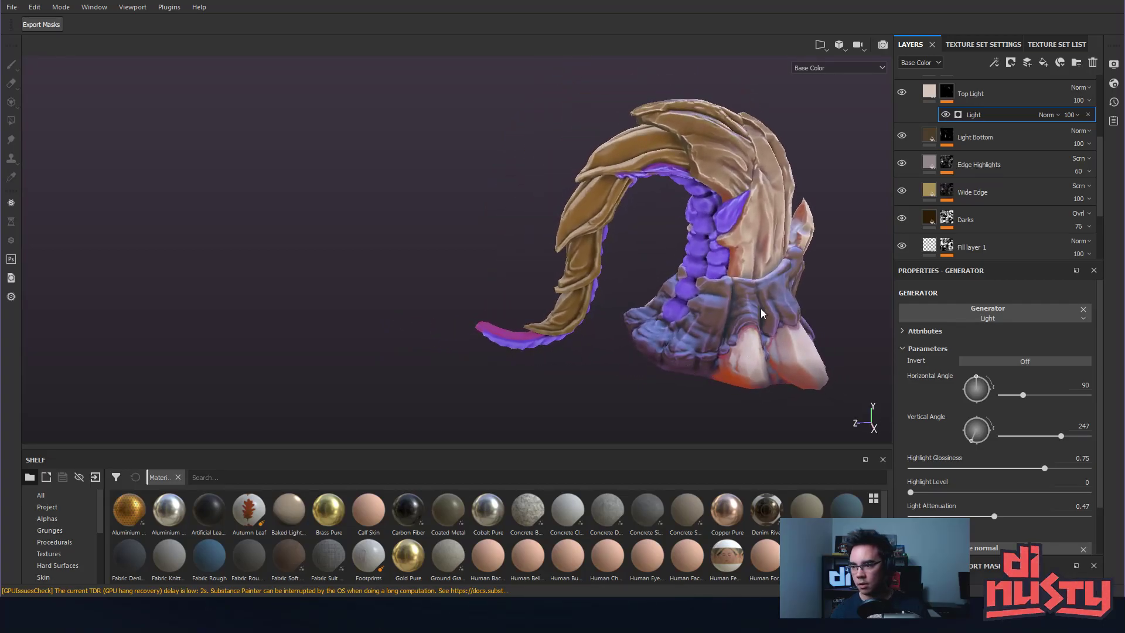
Inspect the tentacle at different distances and switch the viewport to the full Material display.
alt+drag(761, 308, 472, 206)
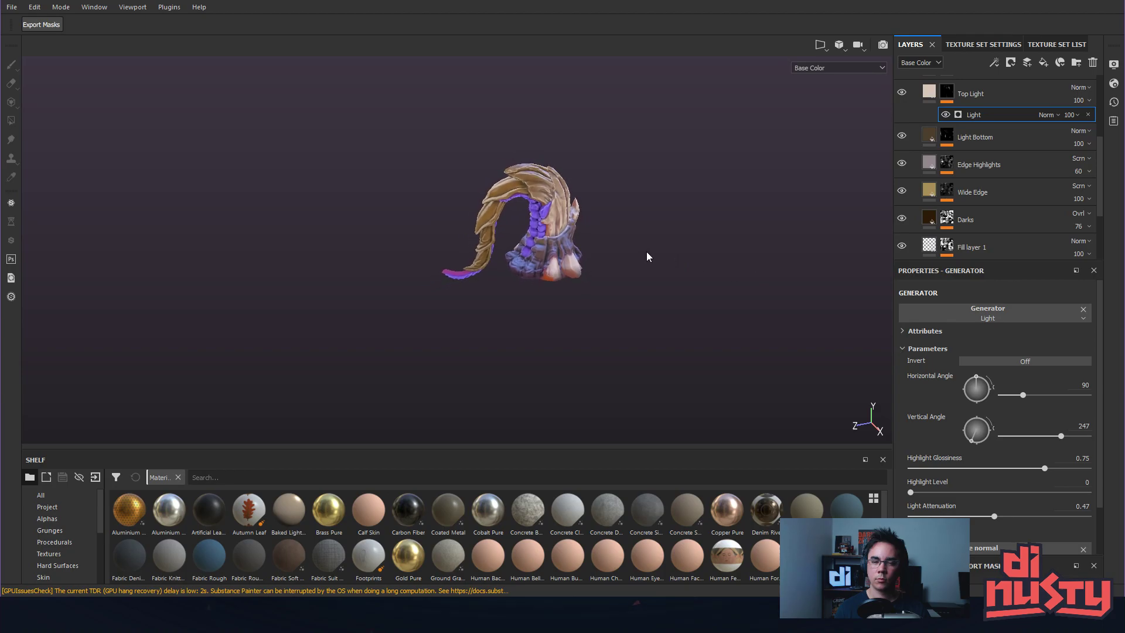
scroll(674, 271, up, 2)
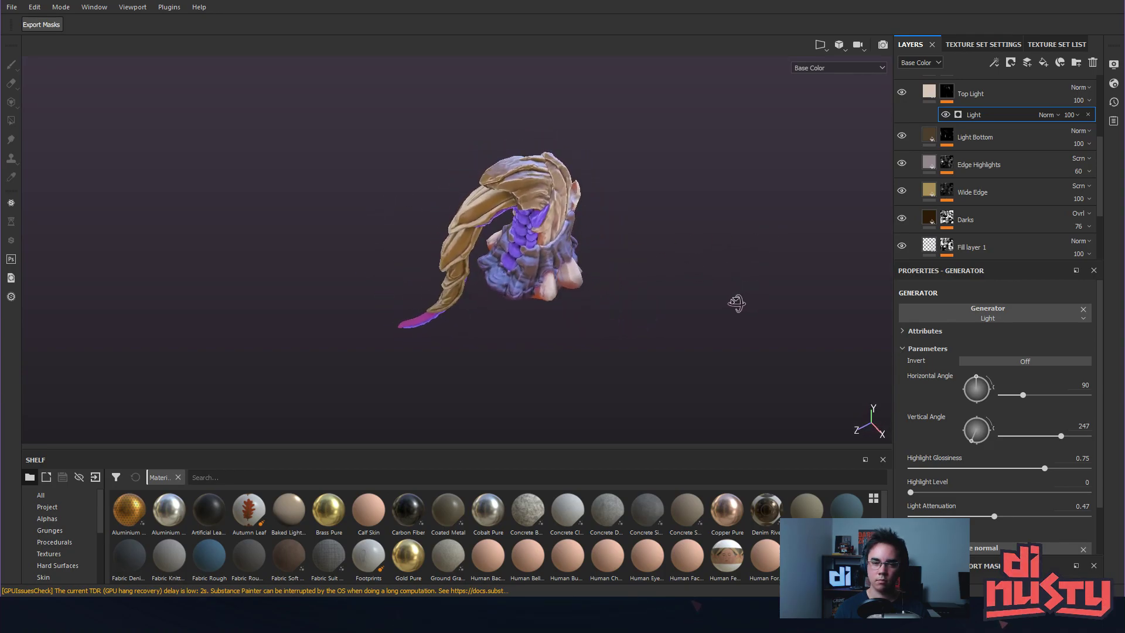
alt+drag(776, 244, 718, 288)
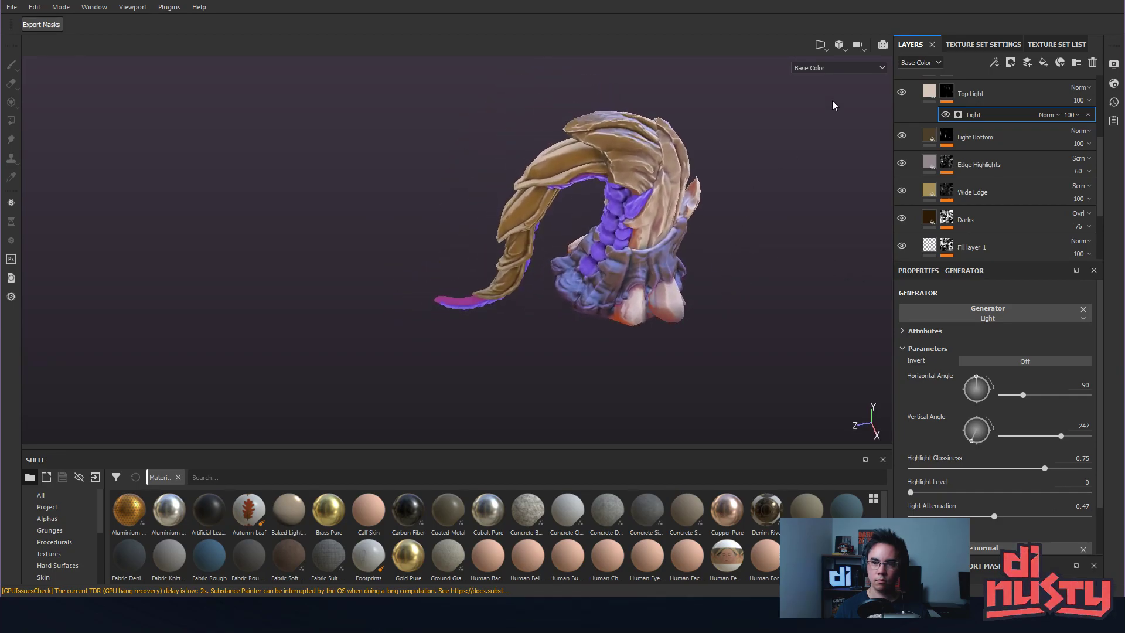
click(838, 68)
click(811, 85)
scroll(649, 156, up, 4)
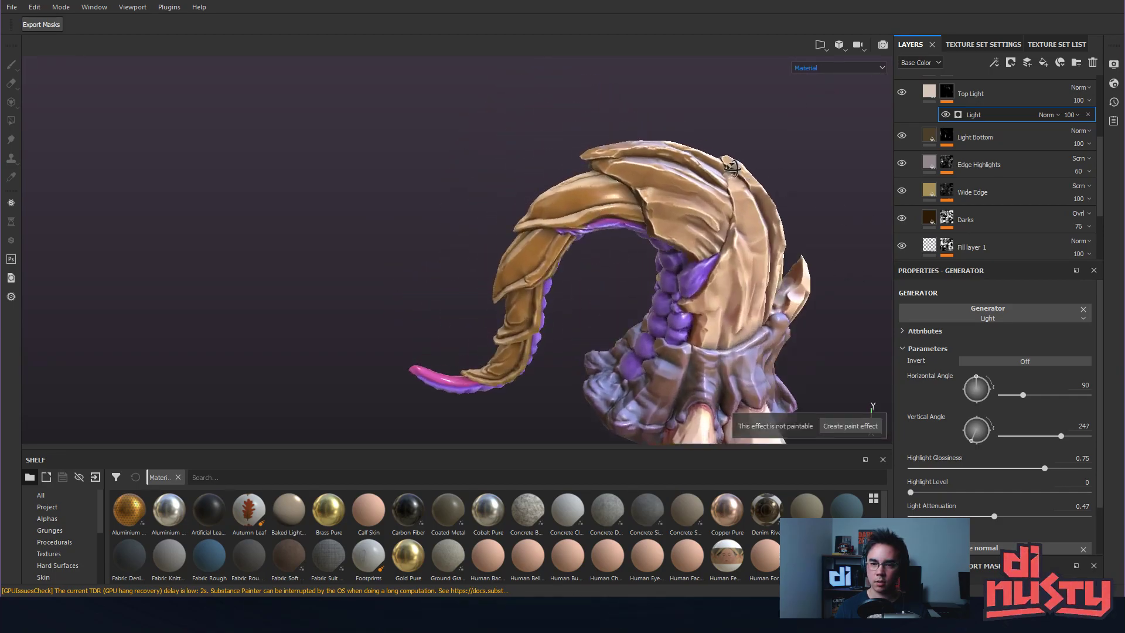
mouse_move(795, 170)
alt+mouse_down()
mouse_move(726, 153)
mouse_move(748, 163)
mouse_move(703, 120)
mouse_move(638, 119)
mouse_move(666, 113)
mouse_move(450, 204)
mouse_move(410, 199)
mouse_move(765, 179)
mouse_move(764, 221)
mouse_move(810, 172)
alt+mouse_up()
Cycle through the Base Color, Height and Roughness channel views, and examine the tentacle's Roughness.
key(c)
key(c)
key(c)
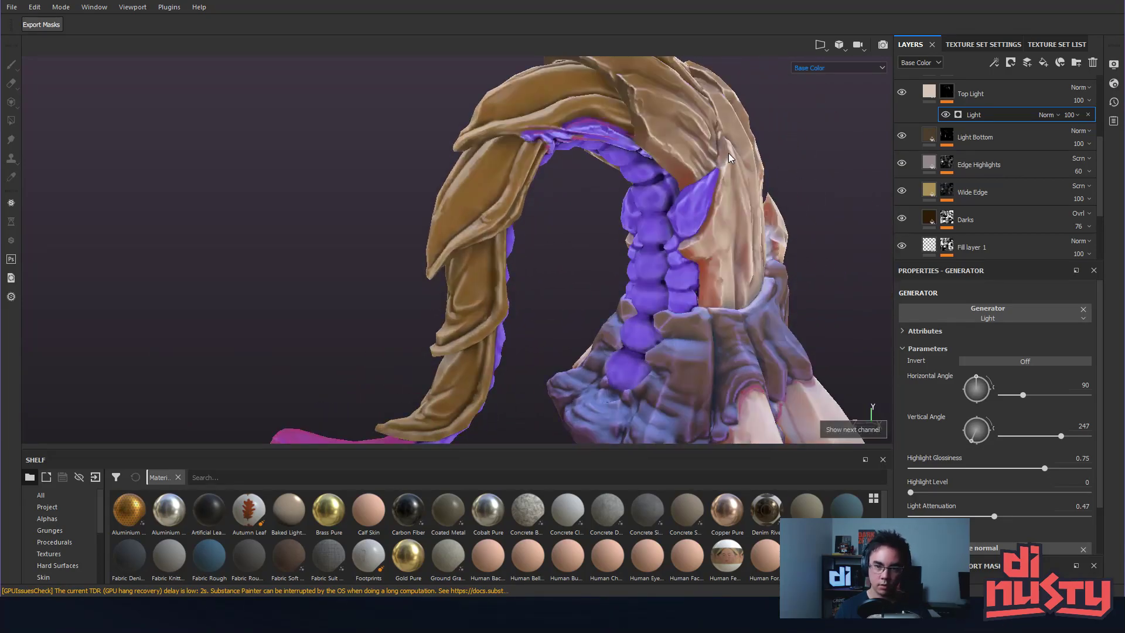
key(c)
key(shift+c)
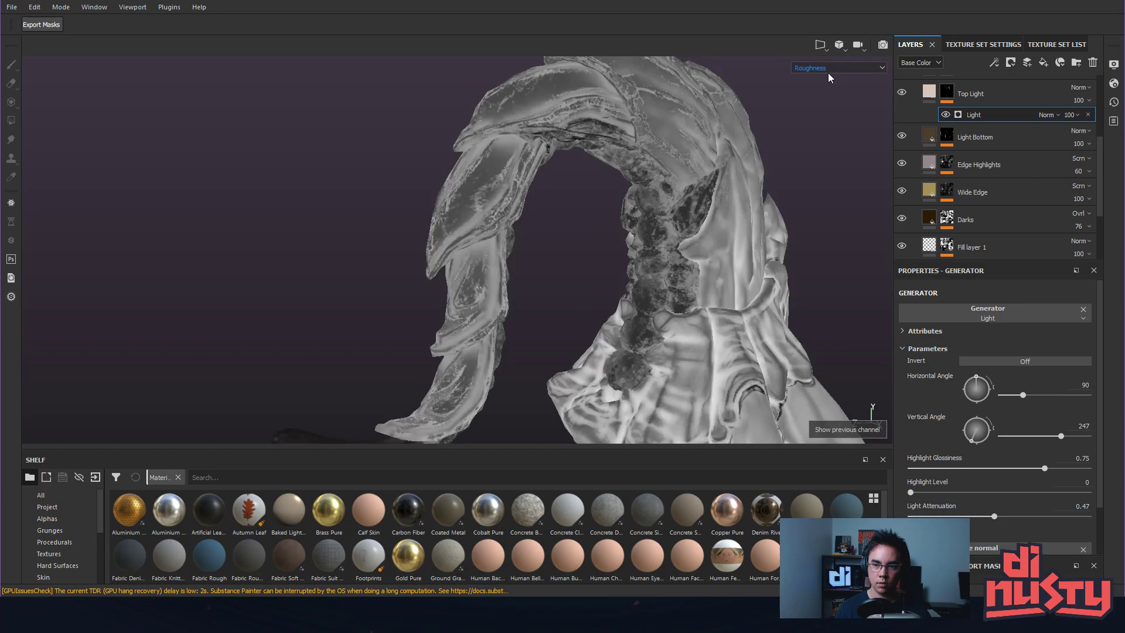
key(c)
key(c)
key(shift+c)
key(shift+c)
key(shift+c)
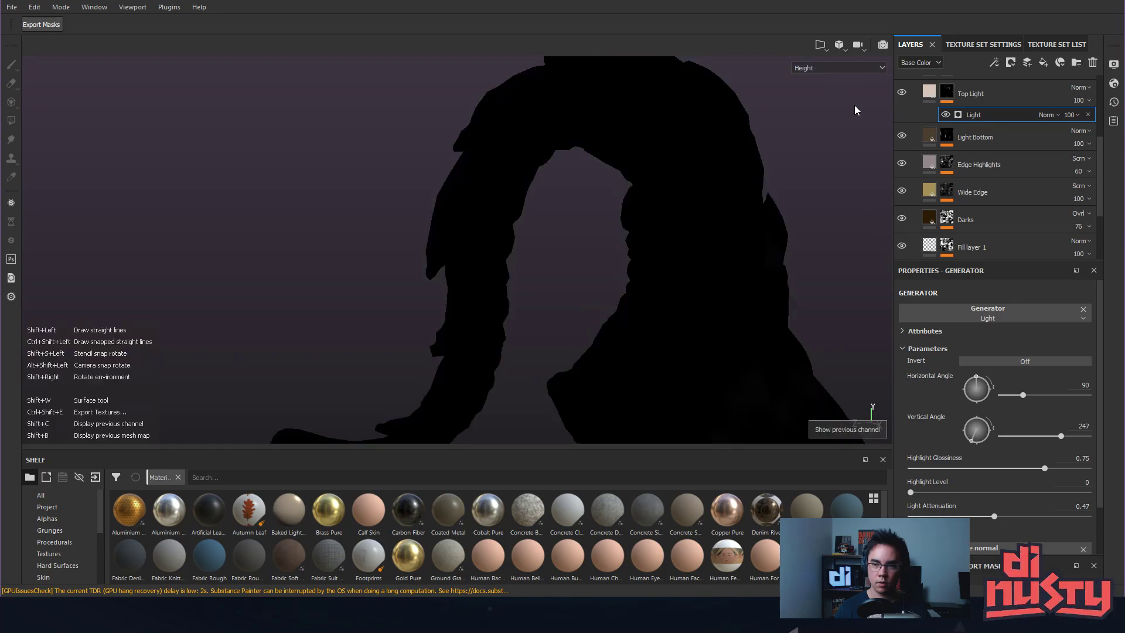
key(c)
alt+drag(836, 113, 679, 148)
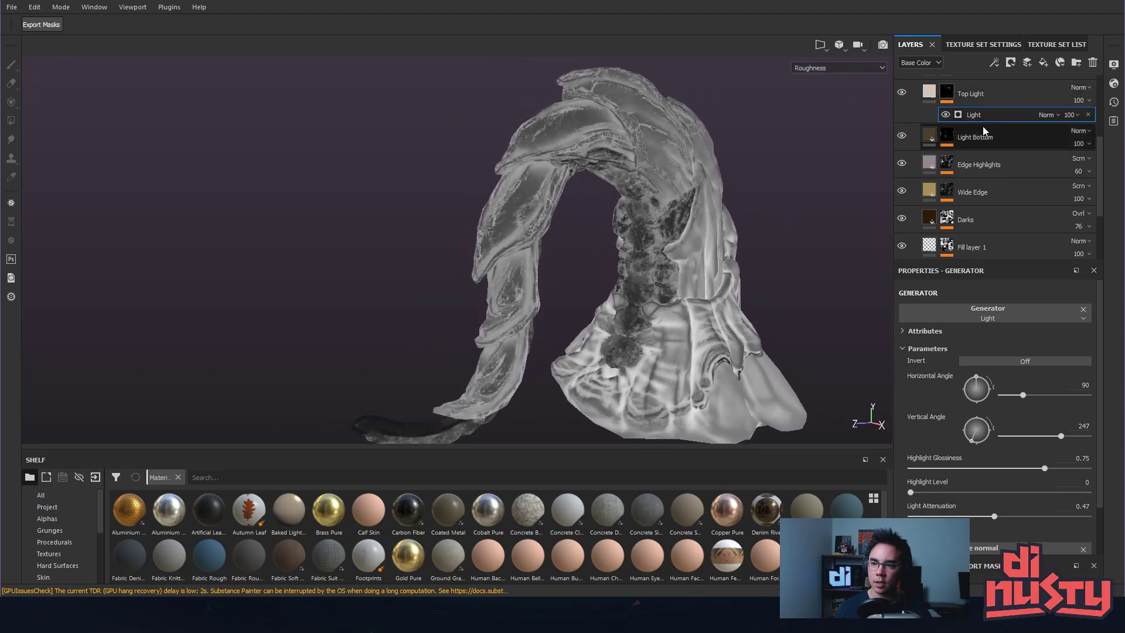
alt+drag(766, 116, 764, 146)
Adjust the Blur Intensity of the Blur filter on the Wide Edge layer's mask.
click(928, 92)
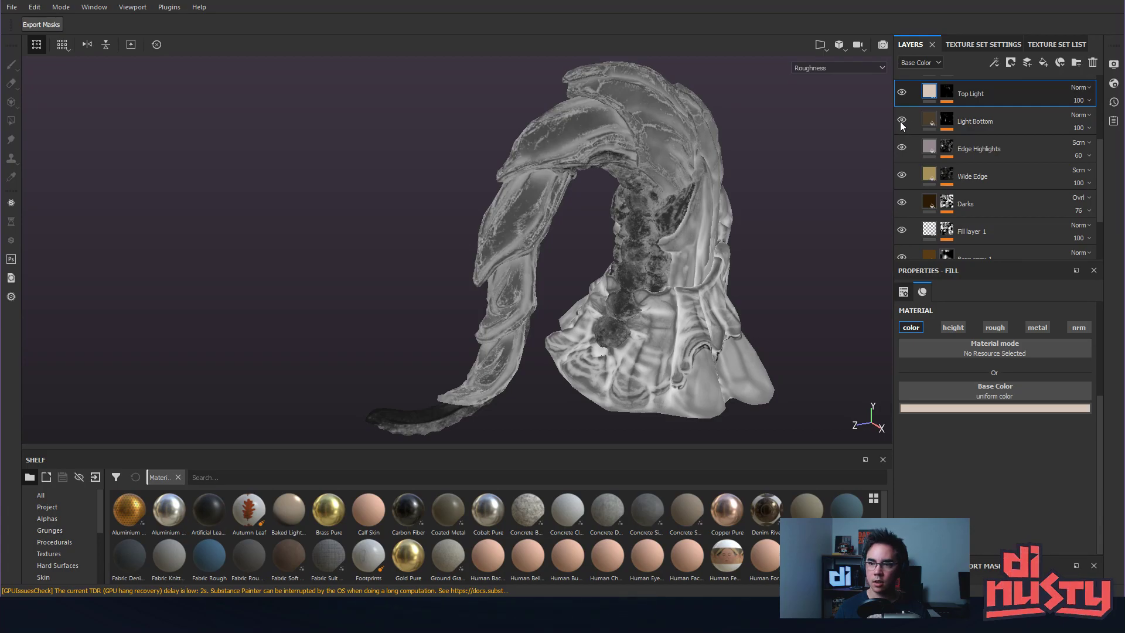
click(931, 179)
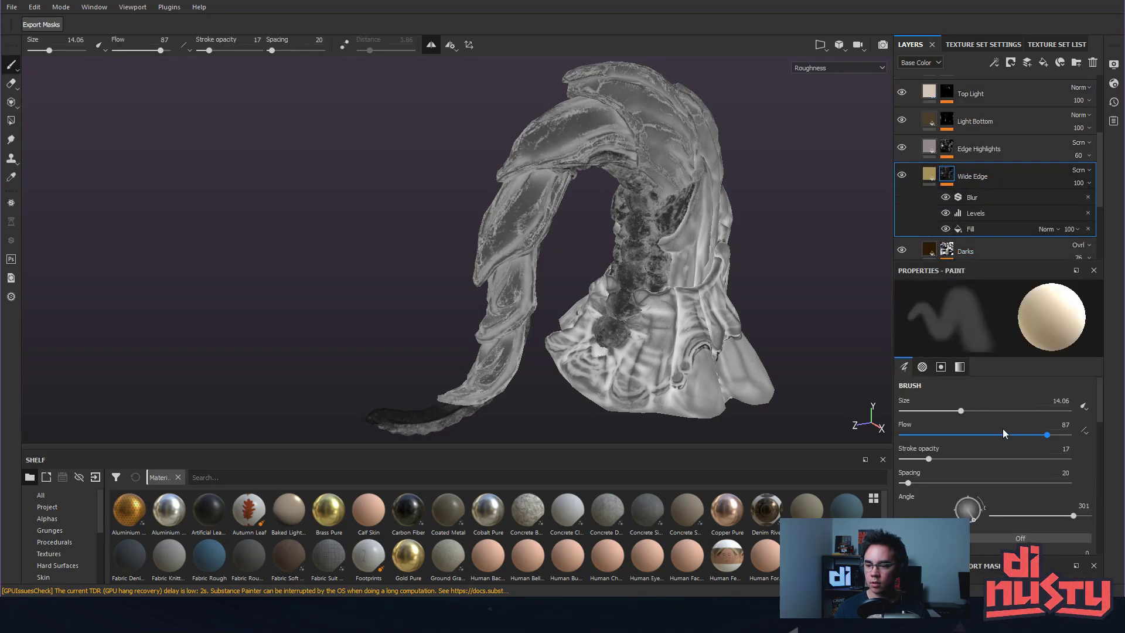
click(984, 198)
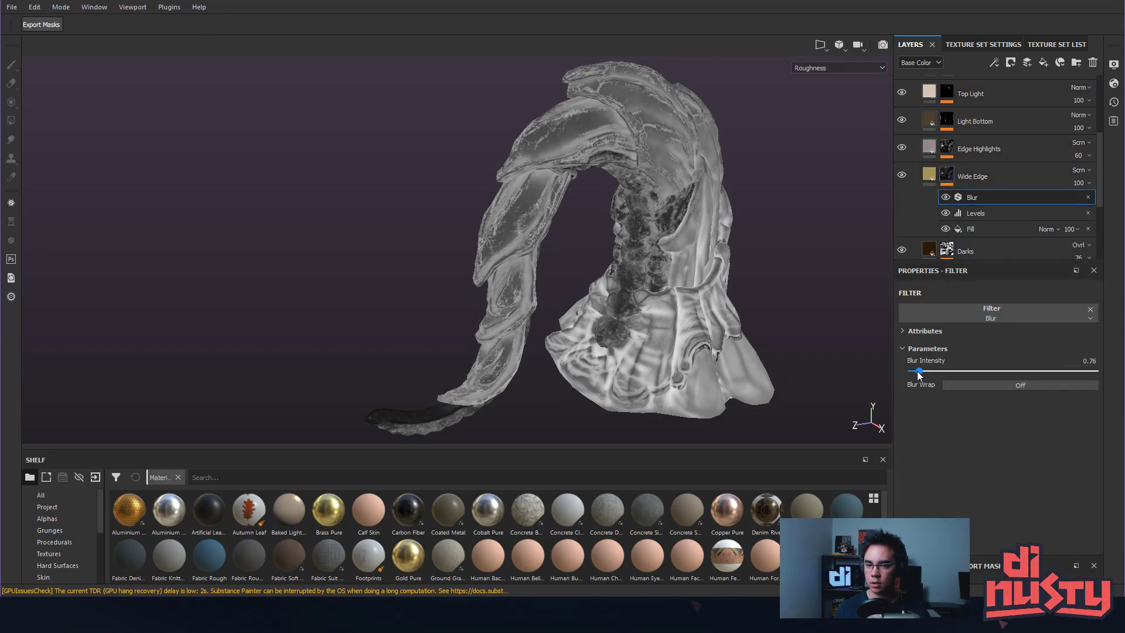
drag(913, 373, 916, 374)
click(931, 177)
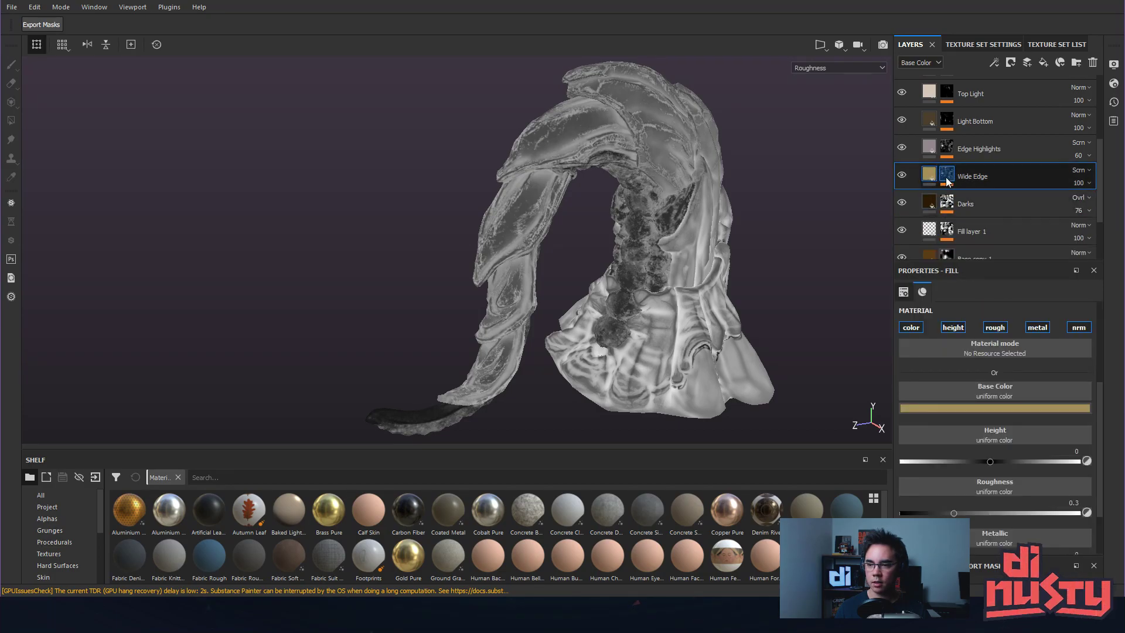
Set the roughness of the tentacle's Darks layer to 0.5974.
click(944, 202)
click(930, 202)
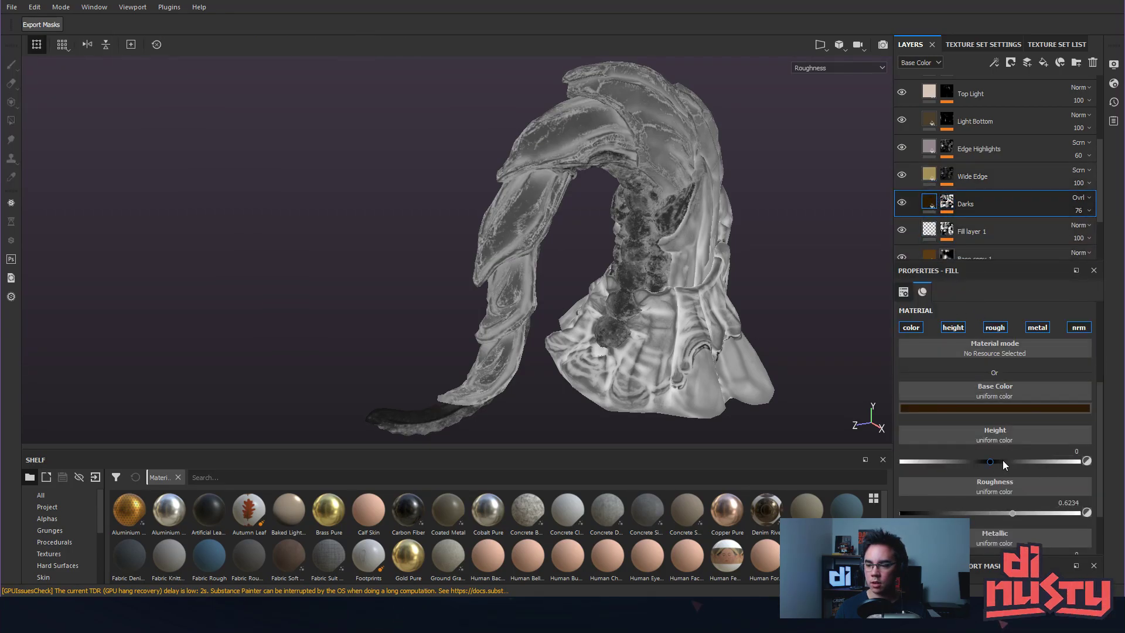
mouse_move(1012, 512)
mouse_down()
mouse_move(945, 502)
mouse_move(1078, 513)
mouse_move(1007, 507)
mouse_up()
Compare the tentacle with Fill layer 1 hidden and shown, and rename that layer Edge damage.
mouse_move(948, 233)
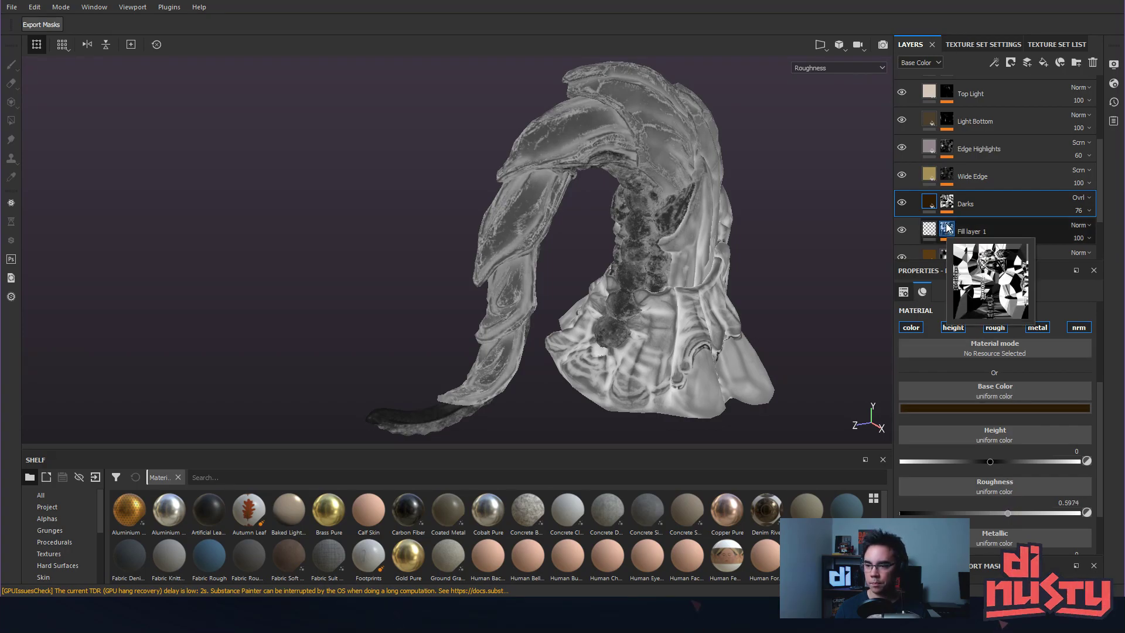
mouse_move(952, 202)
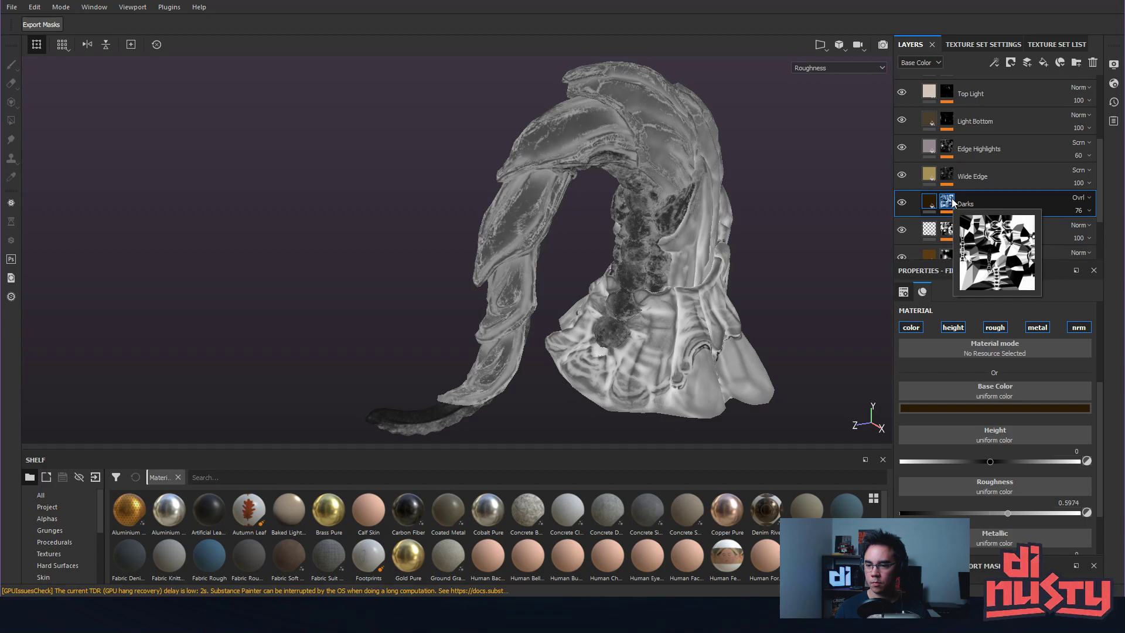
click(902, 231)
click(901, 230)
click(902, 231)
click(902, 231)
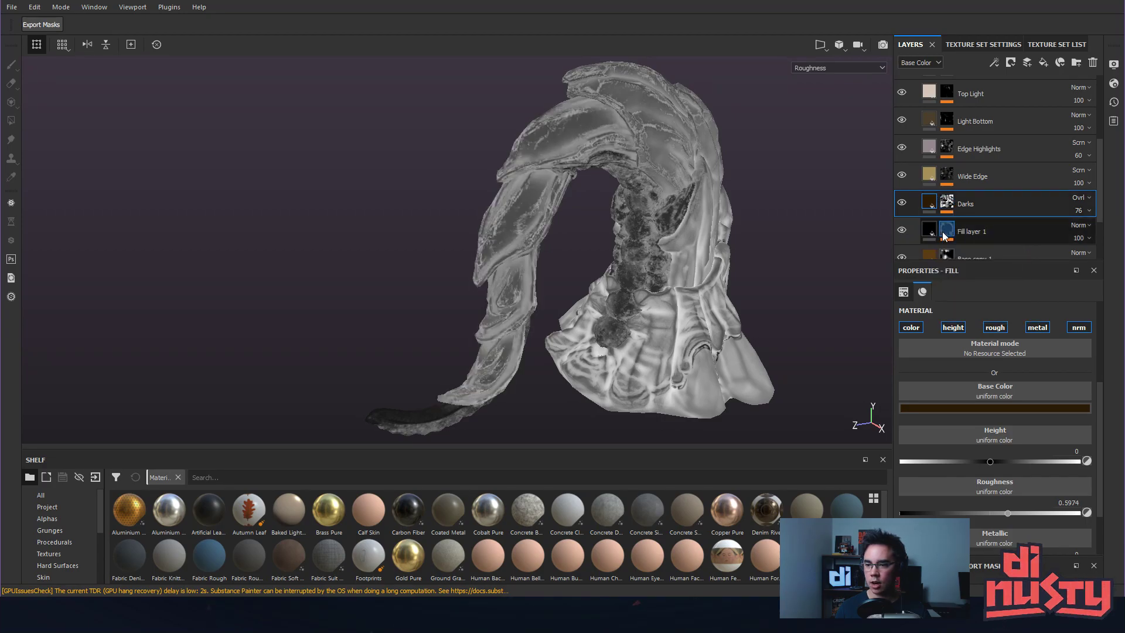
click(944, 234)
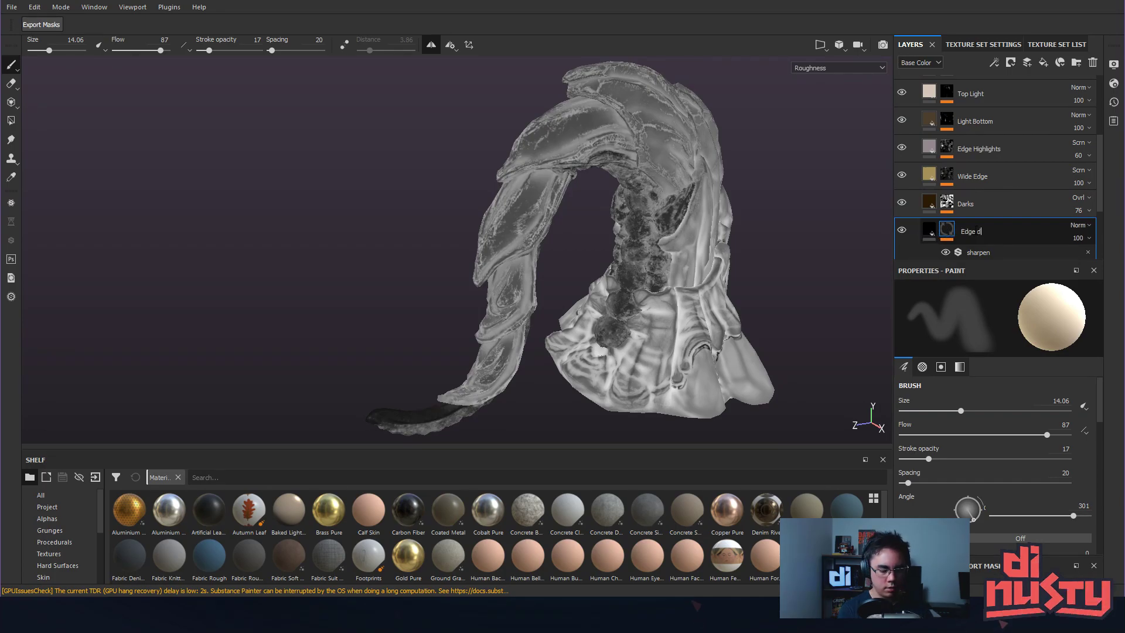
key(Return)
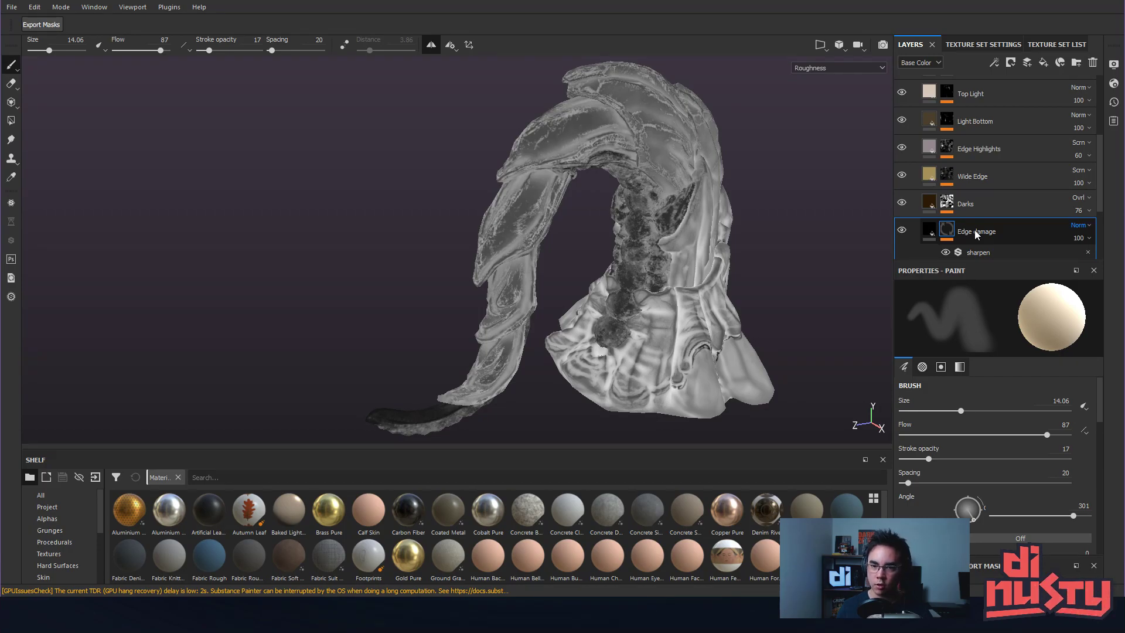
Hide the sharpen filter on the Edge damage mask, comparing the tentacle's roughness with and without it.
alt+drag(726, 235, 725, 216)
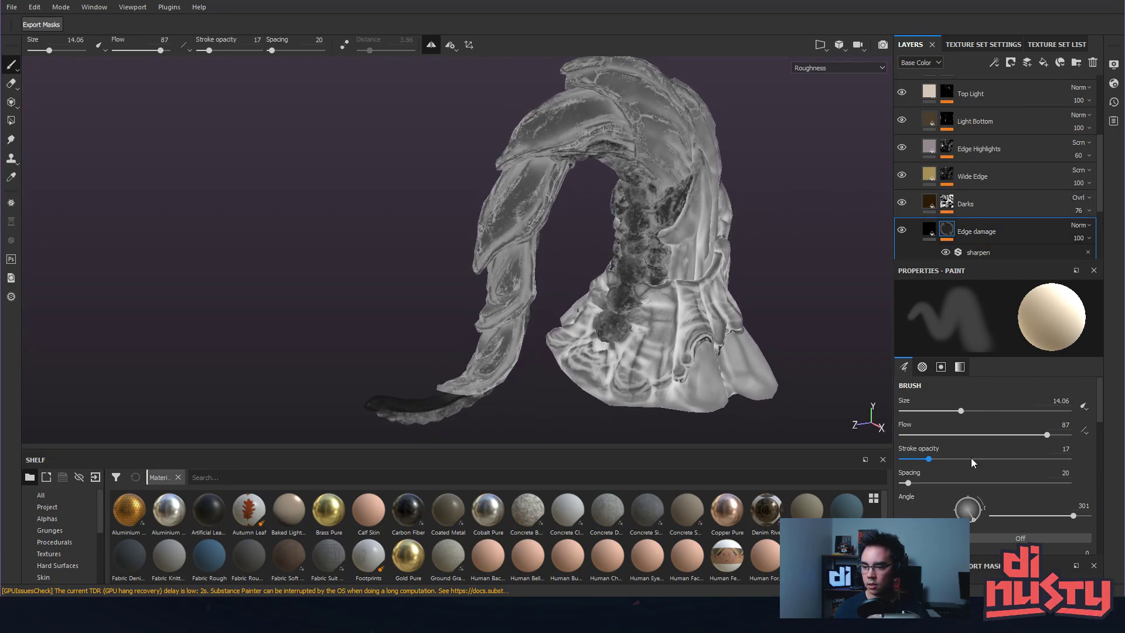
click(980, 252)
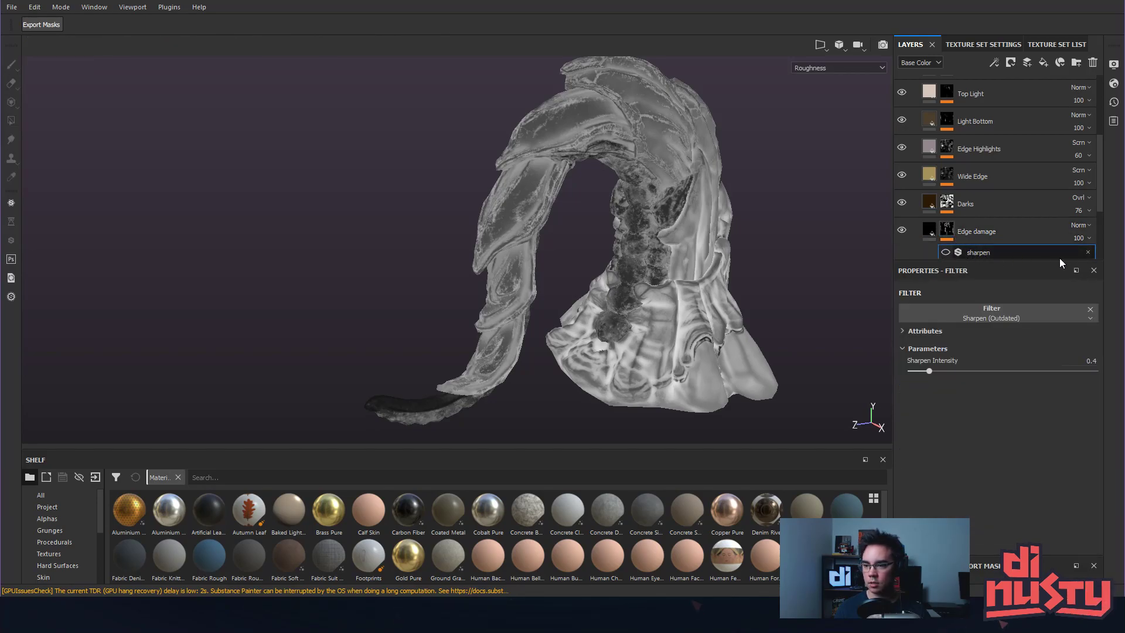
click(1088, 252)
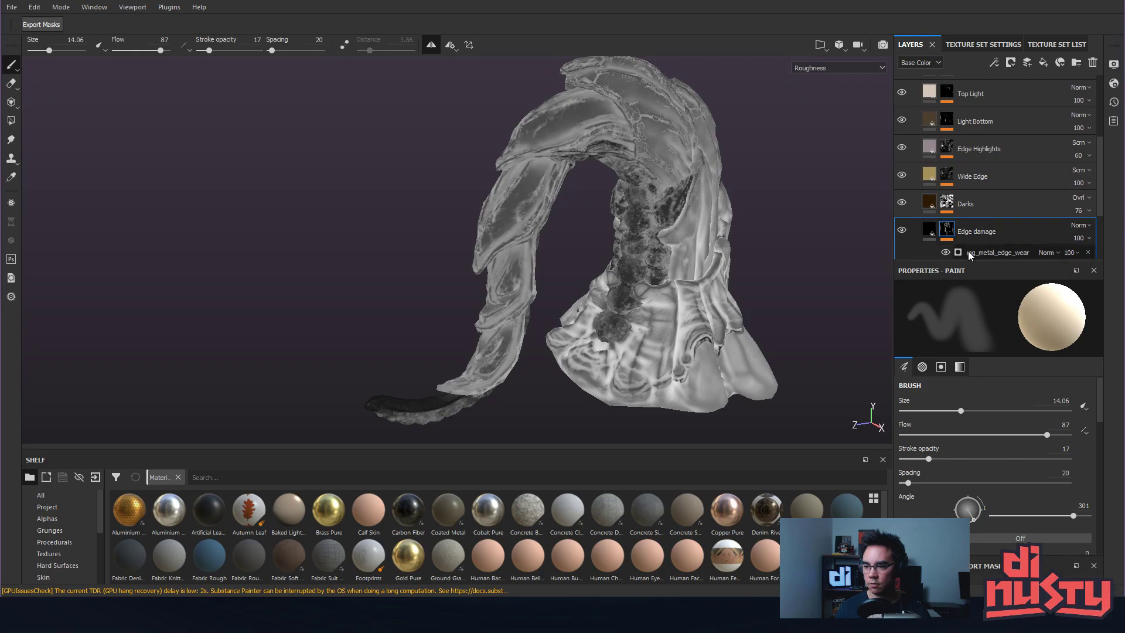
key(ctrl+z)
click(943, 253)
scroll(577, 194, up, 3)
click(944, 253)
click(944, 253)
alt+drag(445, 246, 414, 221)
scroll(415, 221, down, 3)
scroll(598, 240, up, 1)
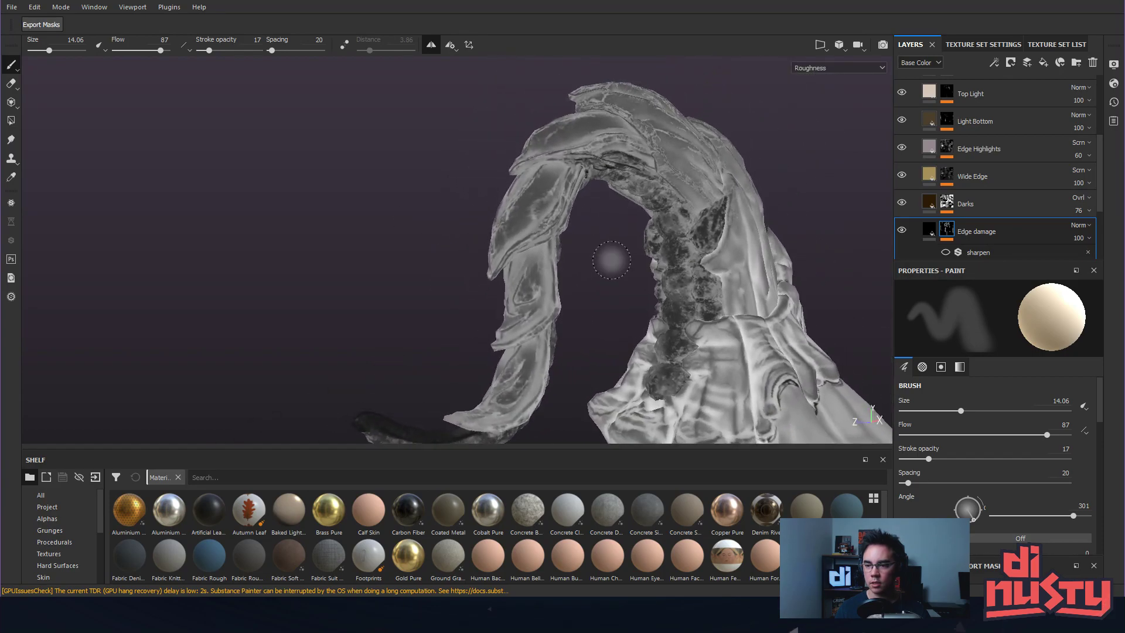
Try a roughness of 0 on the Edge damage fill and settle on 0.1201.
click(936, 230)
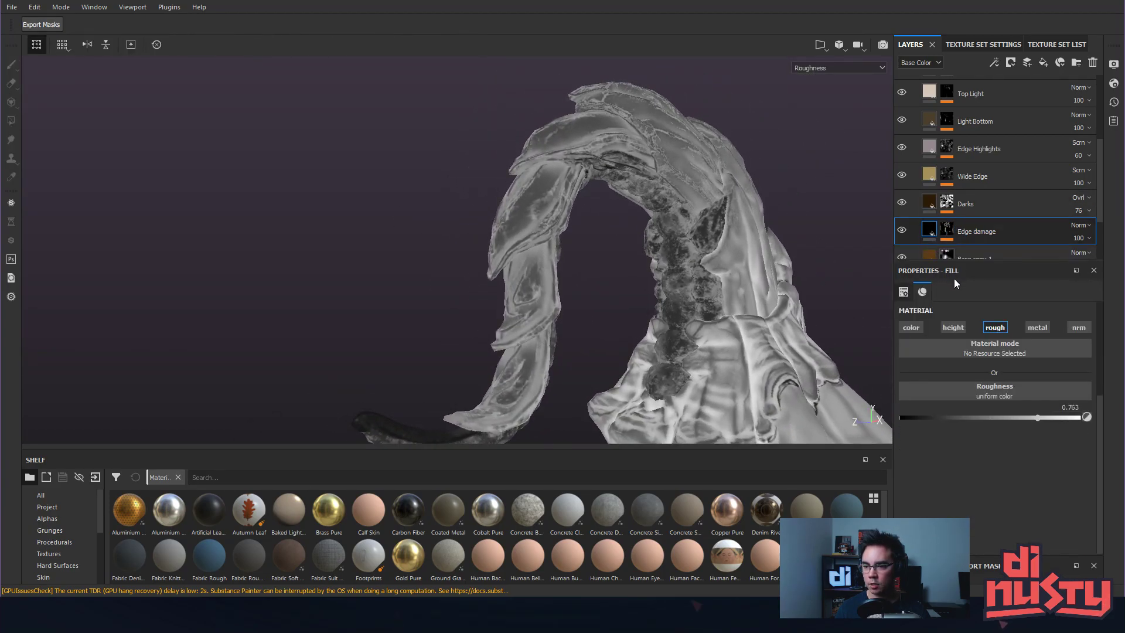
drag(1038, 418, 911, 419)
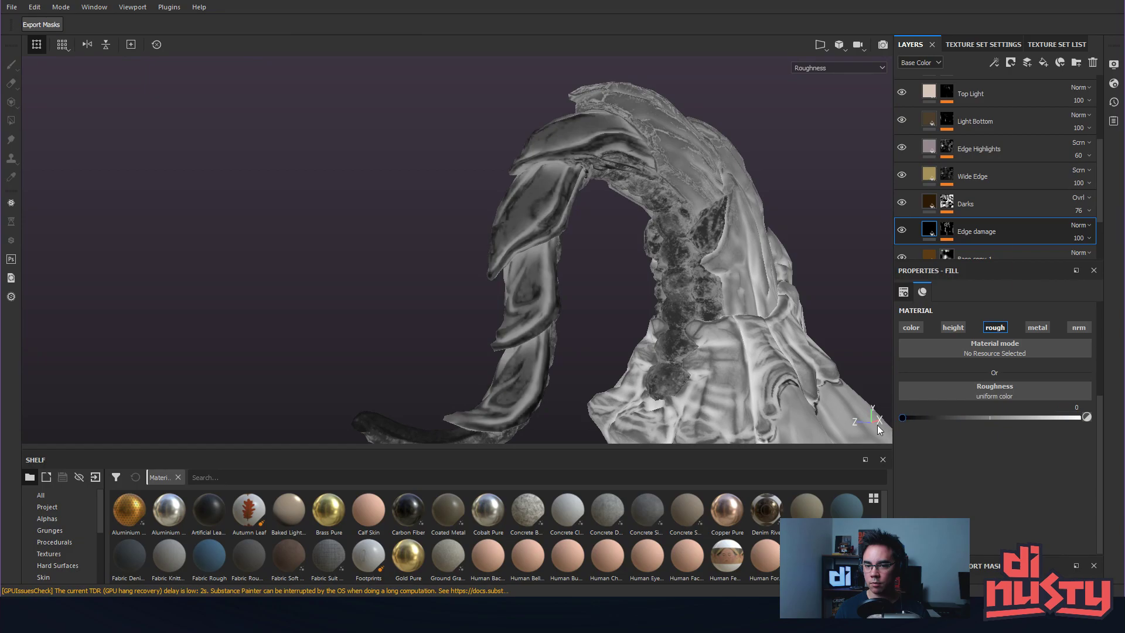
drag(840, 432, 925, 435)
alt+drag(844, 382, 813, 356)
Adjust the roughness of the Base copy 1 layer and set the Base layer's roughness to 0.6006.
scroll(946, 246, down, 1)
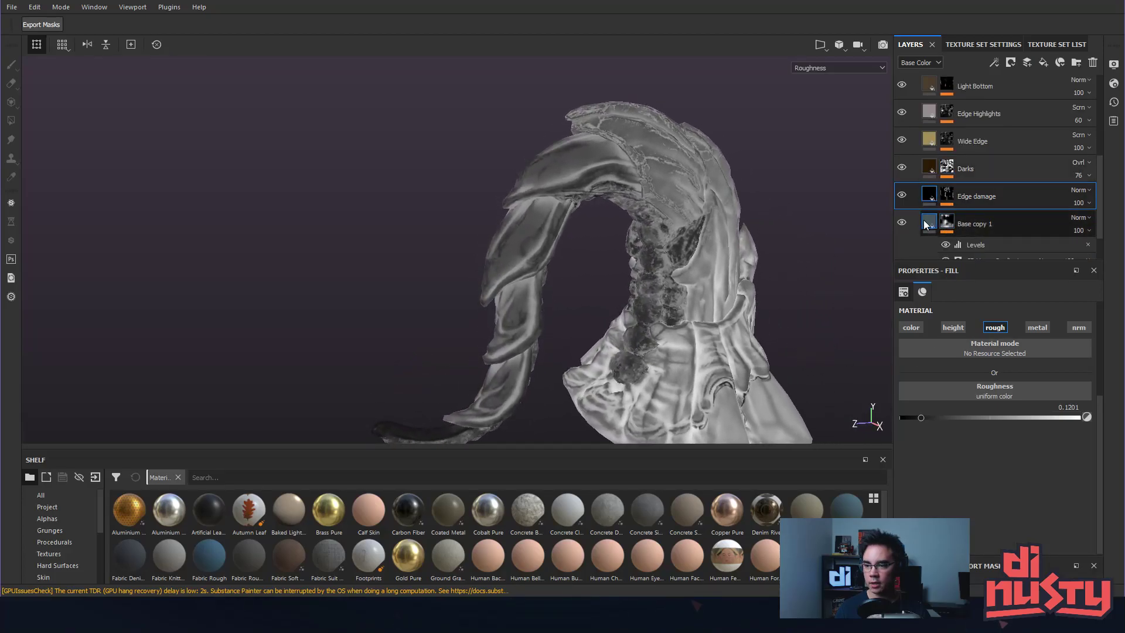
click(926, 224)
mouse_move(962, 511)
mouse_down()
mouse_move(1026, 515)
mouse_move(999, 515)
mouse_move(1022, 515)
mouse_move(1011, 517)
mouse_up()
click(932, 248)
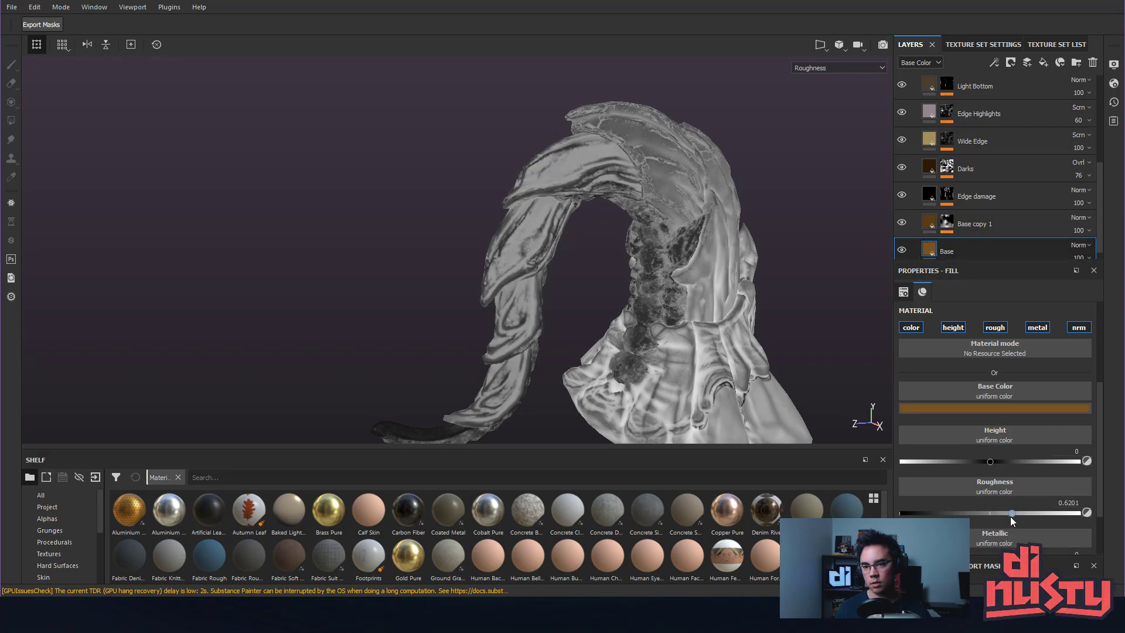
Collapse the tentacle's Shell folder, switch to the Base texture set and open the Light Bottom fill in its Shell folder.
scroll(961, 160, up, 3)
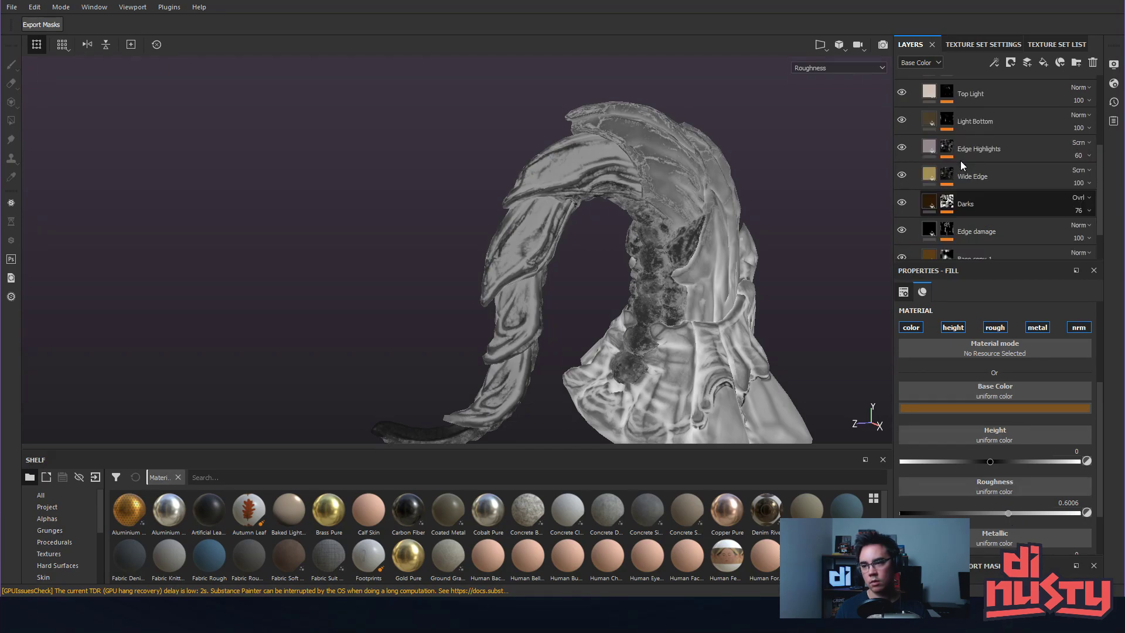
click(915, 135)
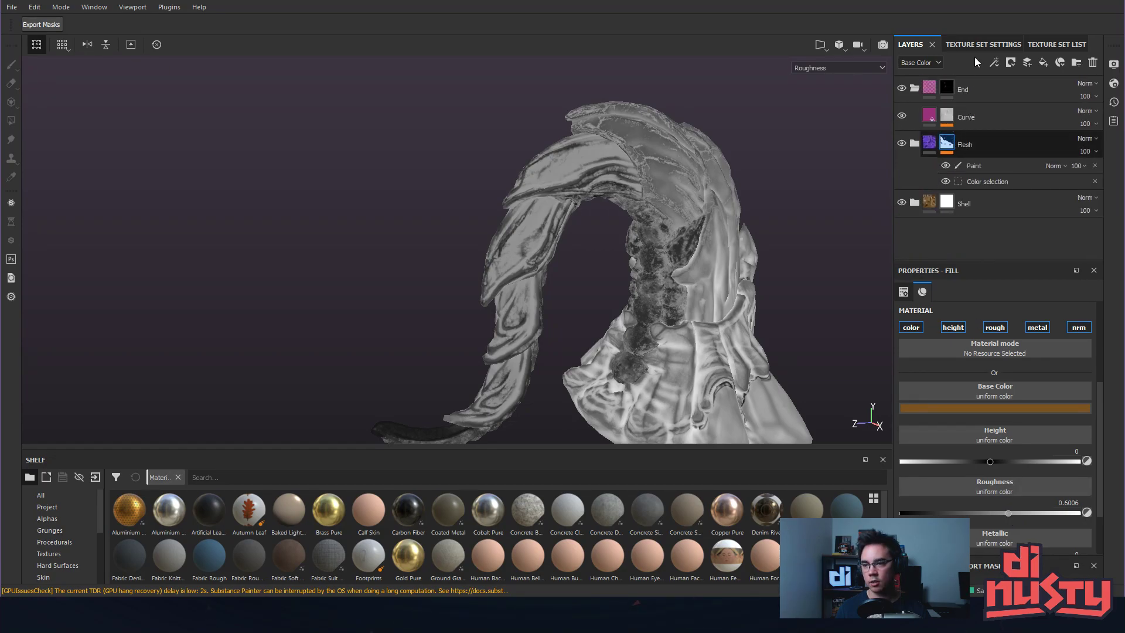
click(1046, 46)
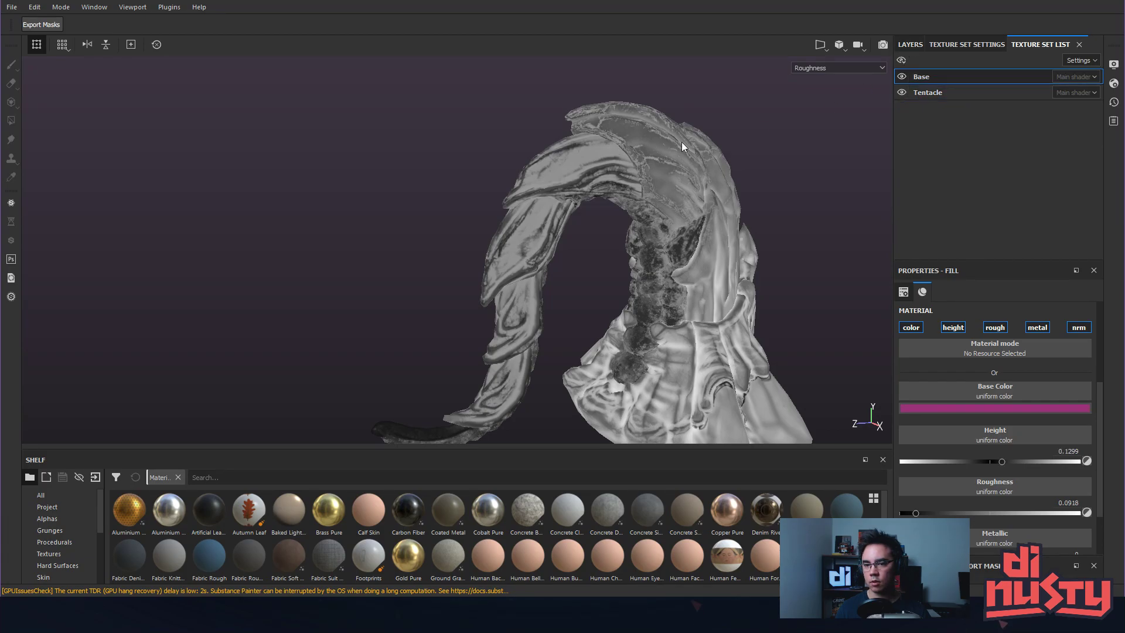
click(917, 49)
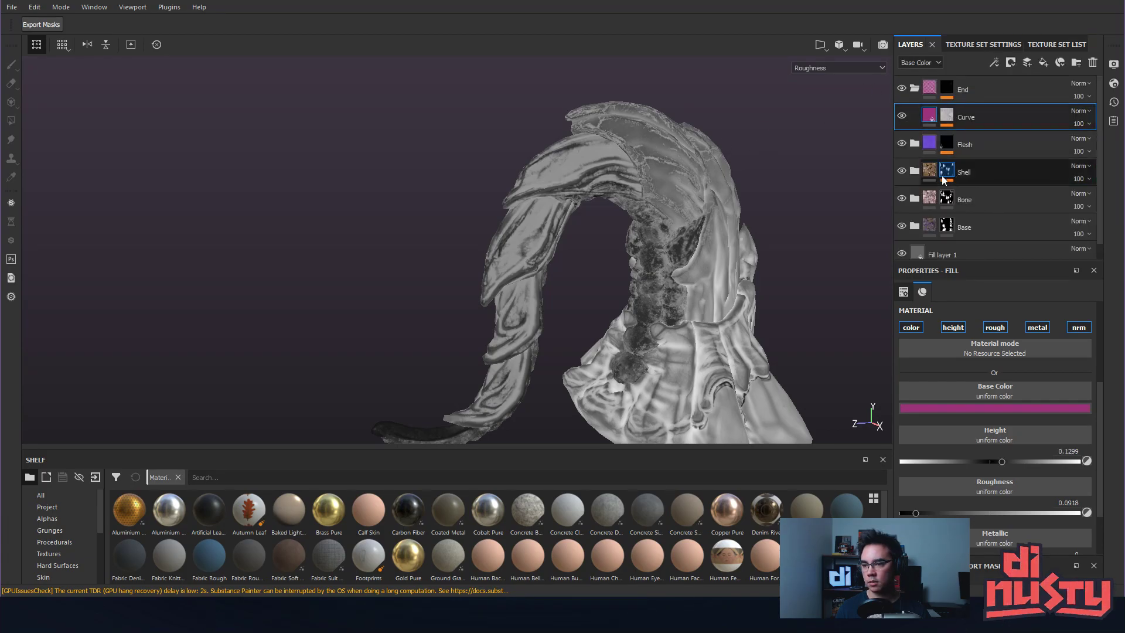
click(915, 172)
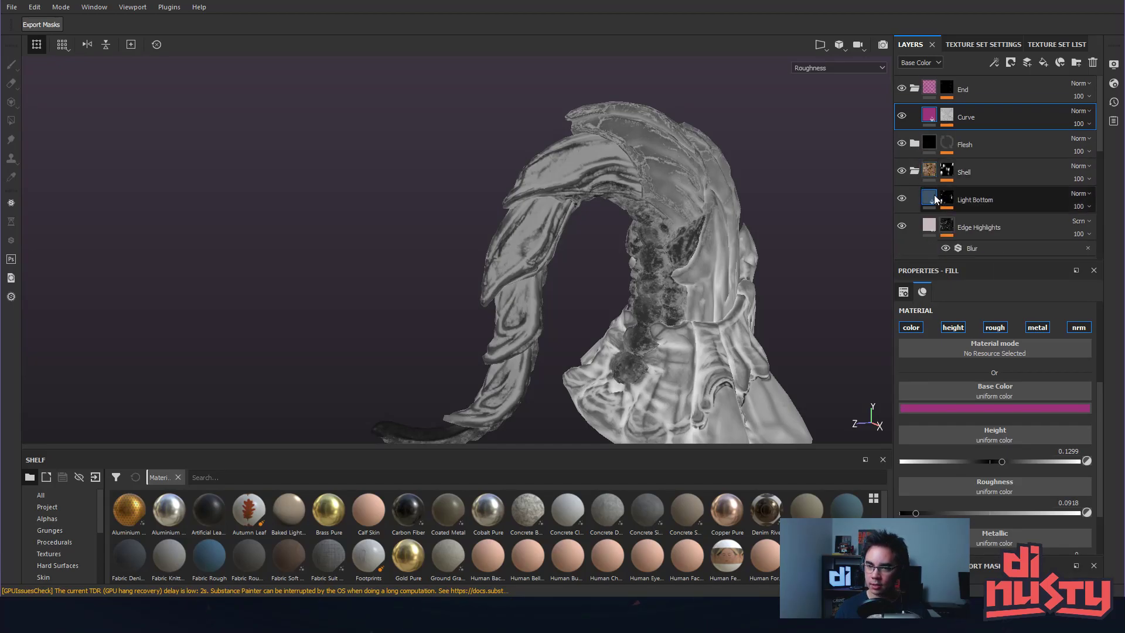
click(935, 200)
Compare the model with Edge Highlights hidden and shown, and set that layer's roughness to 0.263.
alt+drag(547, 239, 634, 193)
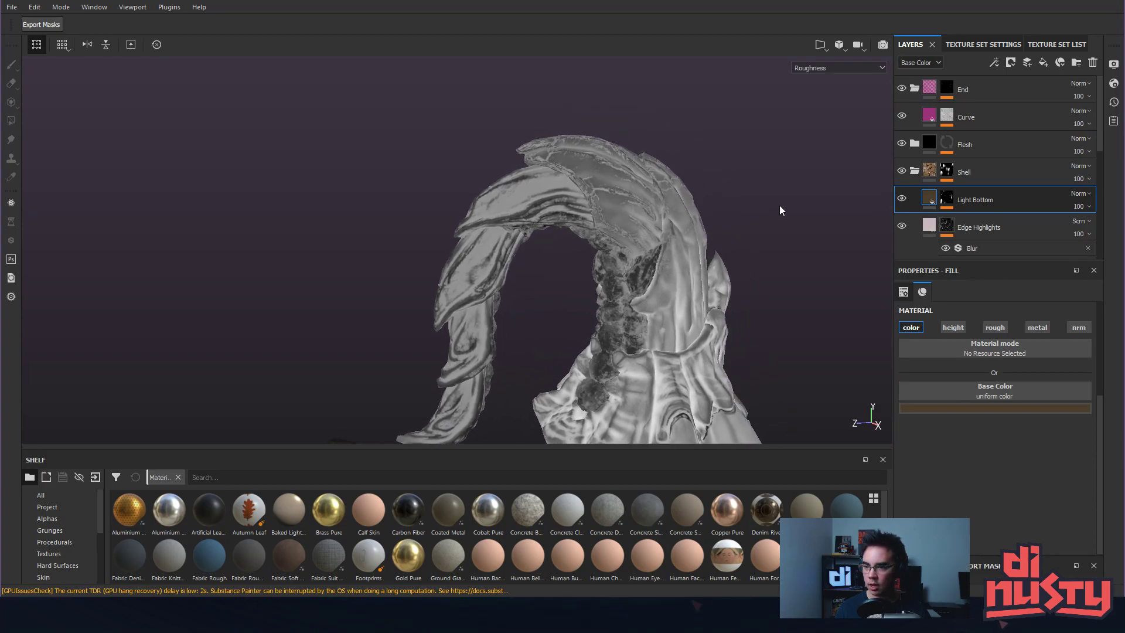
scroll(917, 203, down, 1)
click(902, 191)
click(902, 191)
click(902, 191)
click(902, 191)
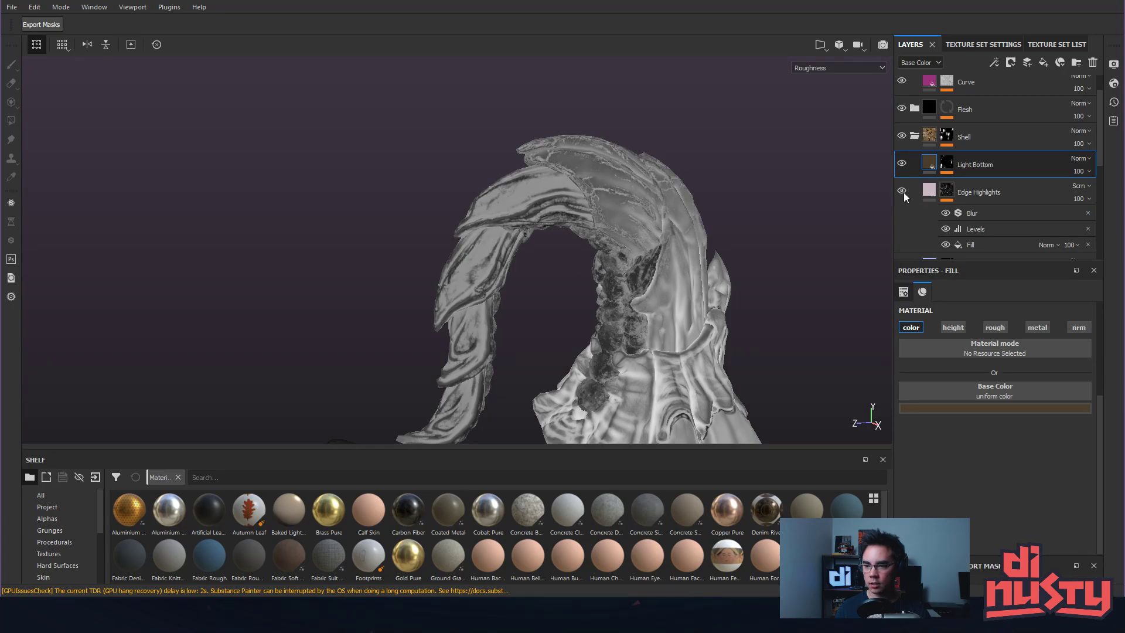
mouse_move(776, 196)
alt+mouse_down()
mouse_move(751, 160)
mouse_move(833, 185)
alt+mouse_up()
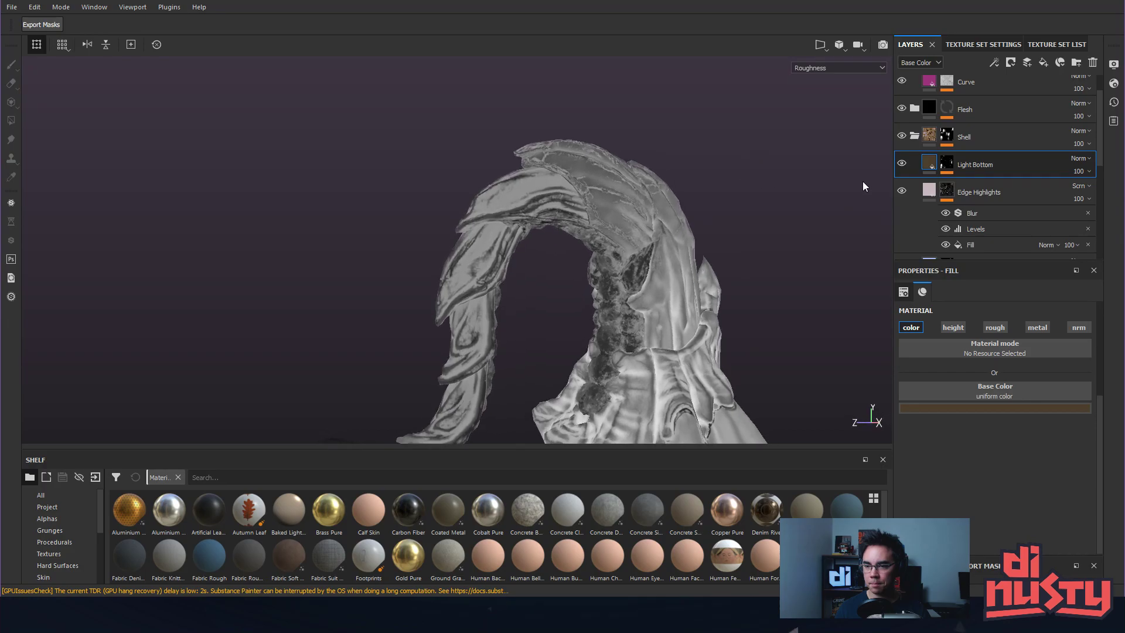
click(933, 195)
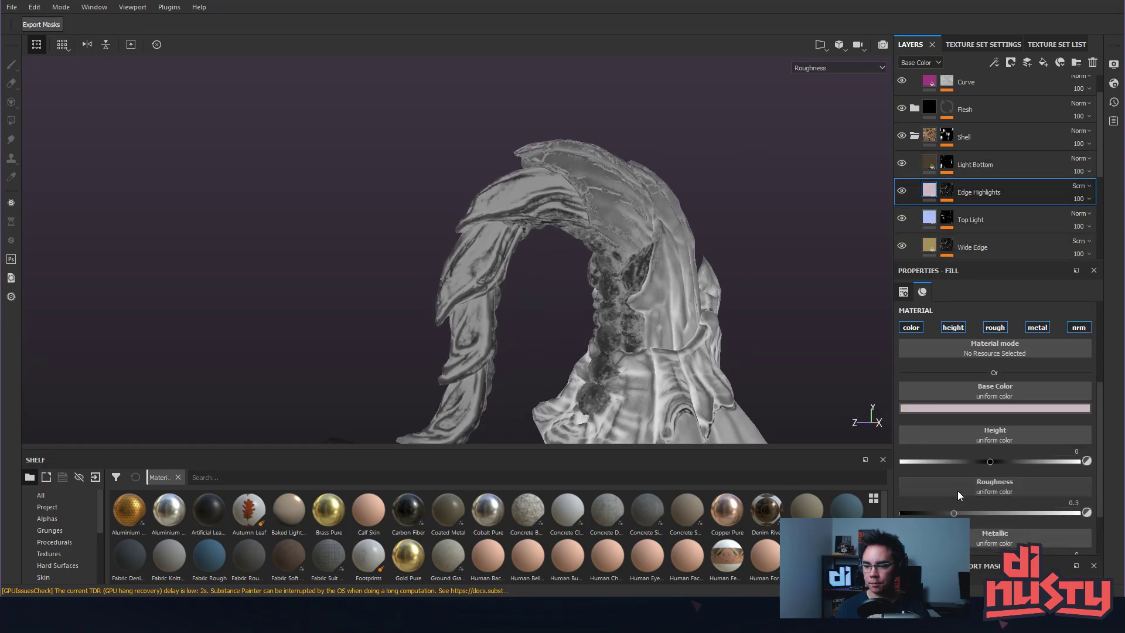
drag(952, 514, 943, 513)
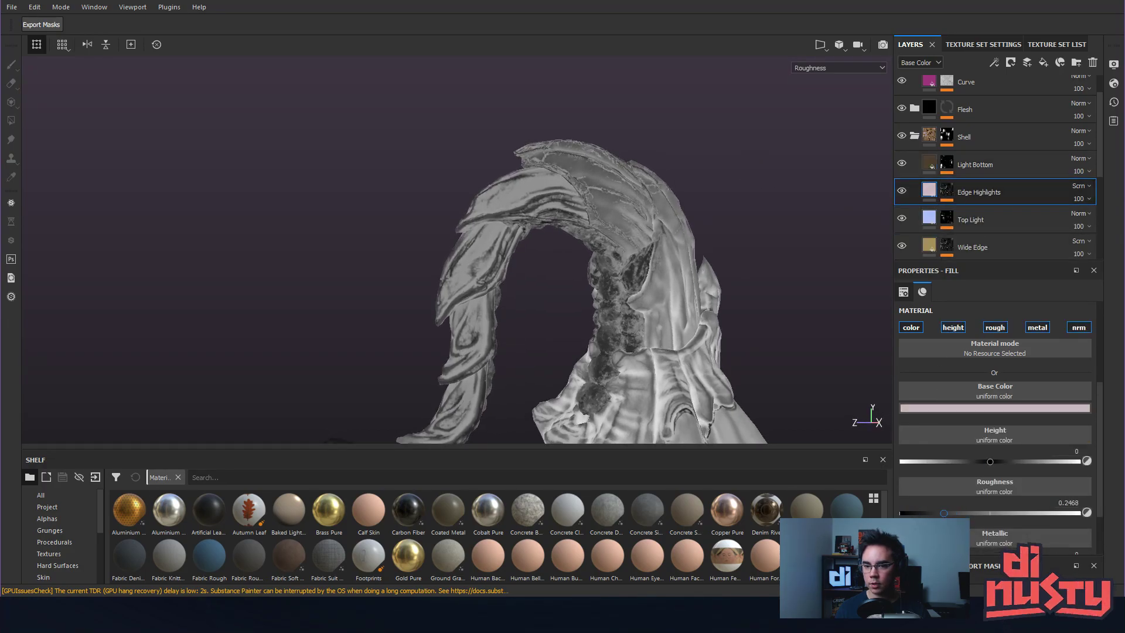
Disable the roughness channel on the Wide Edge layer in the Base texture set's Shell folder.
scroll(922, 218, down, 1)
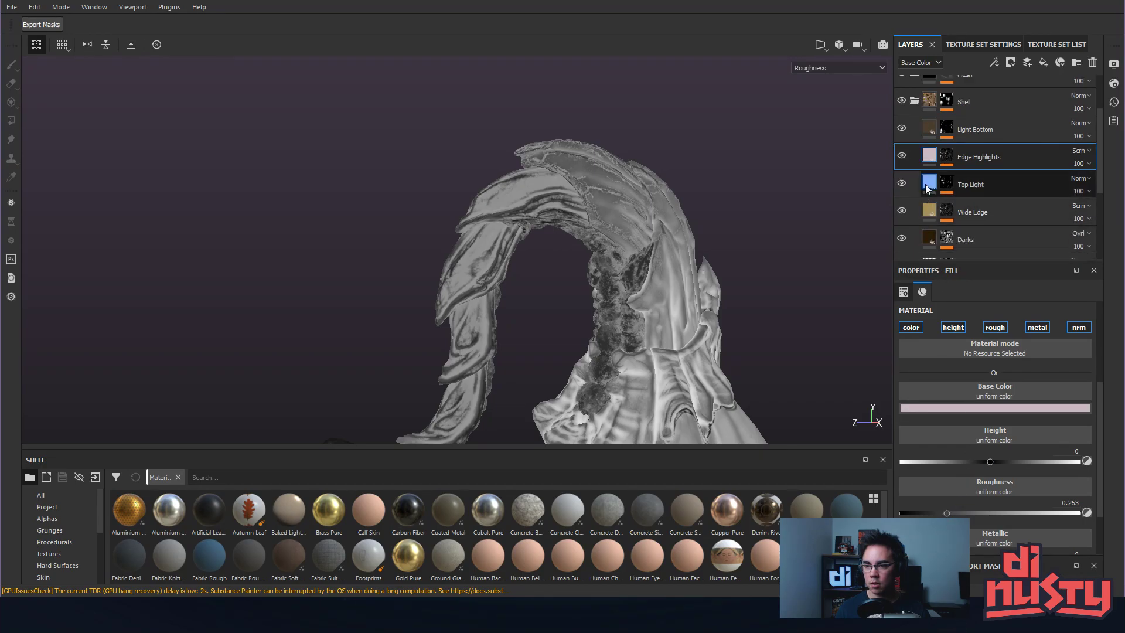
click(918, 188)
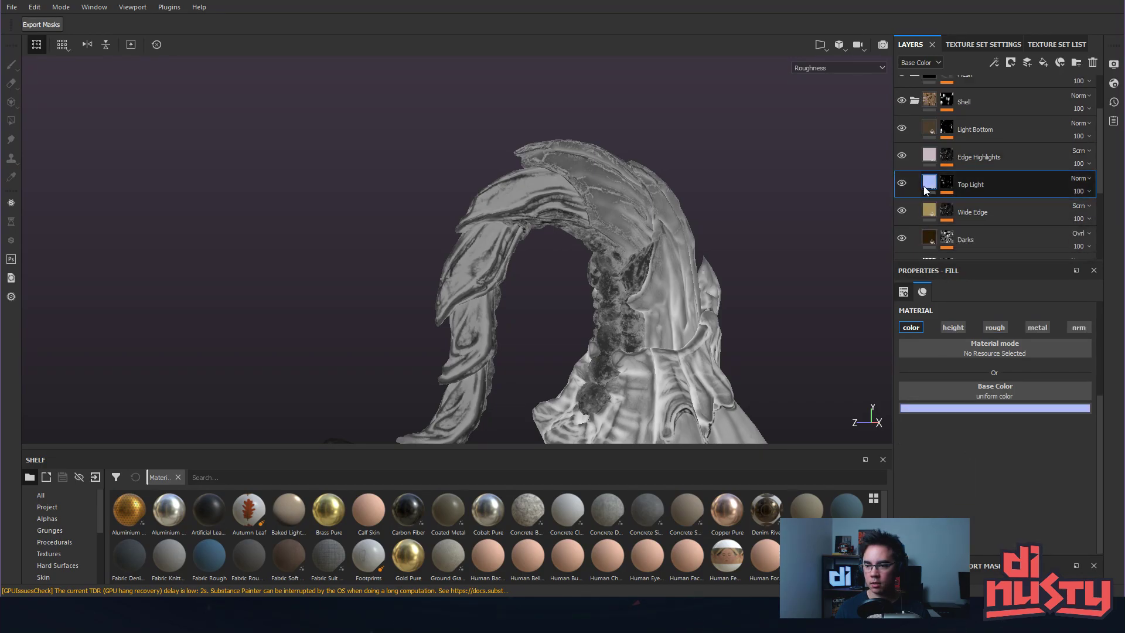
click(933, 213)
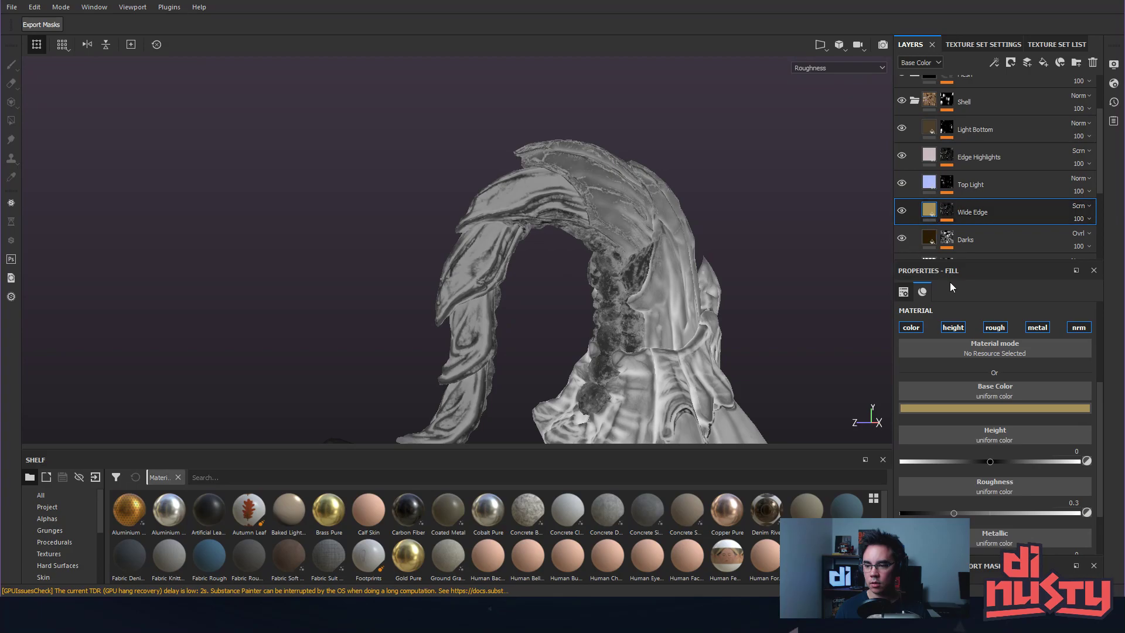
click(989, 332)
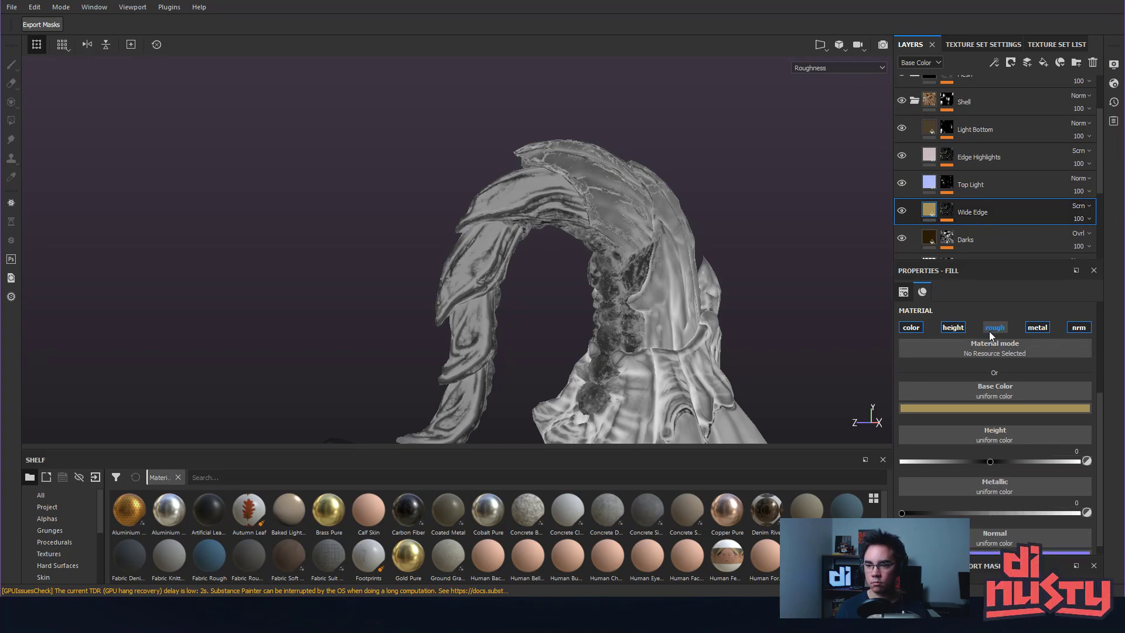
Set the roughness of the Darks layer in the Base texture set's Shell folder to 0.6981.
click(911, 241)
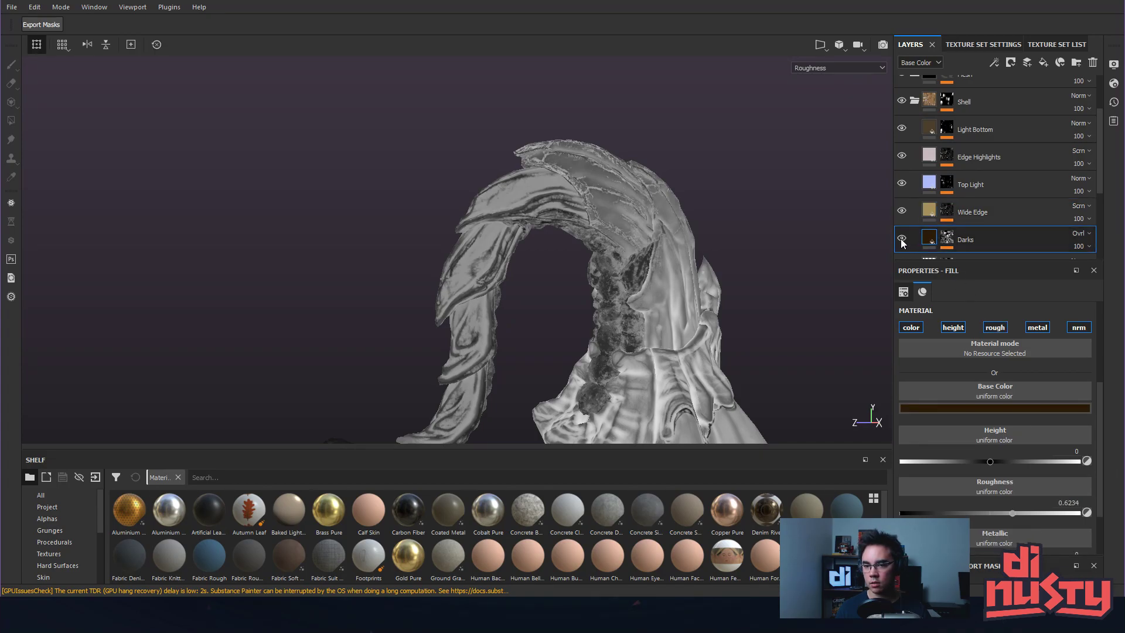
scroll(902, 242, down, 1)
drag(1013, 515, 1036, 518)
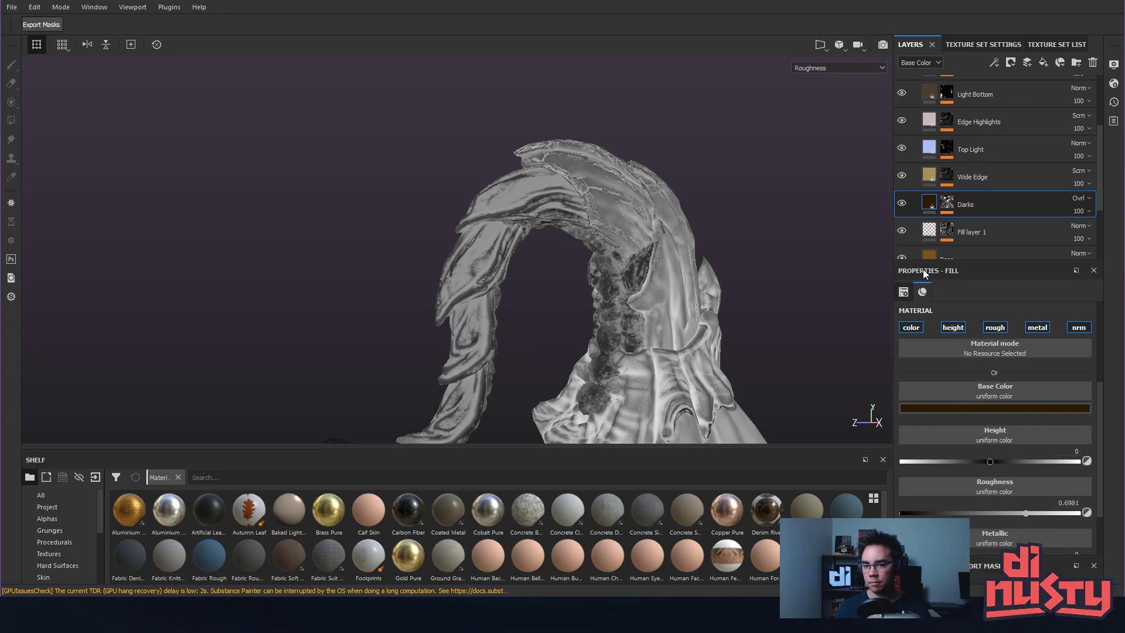
Set the roughness of Fill layer 1 in the Base texture set's Shell folder to 0.1429.
click(911, 237)
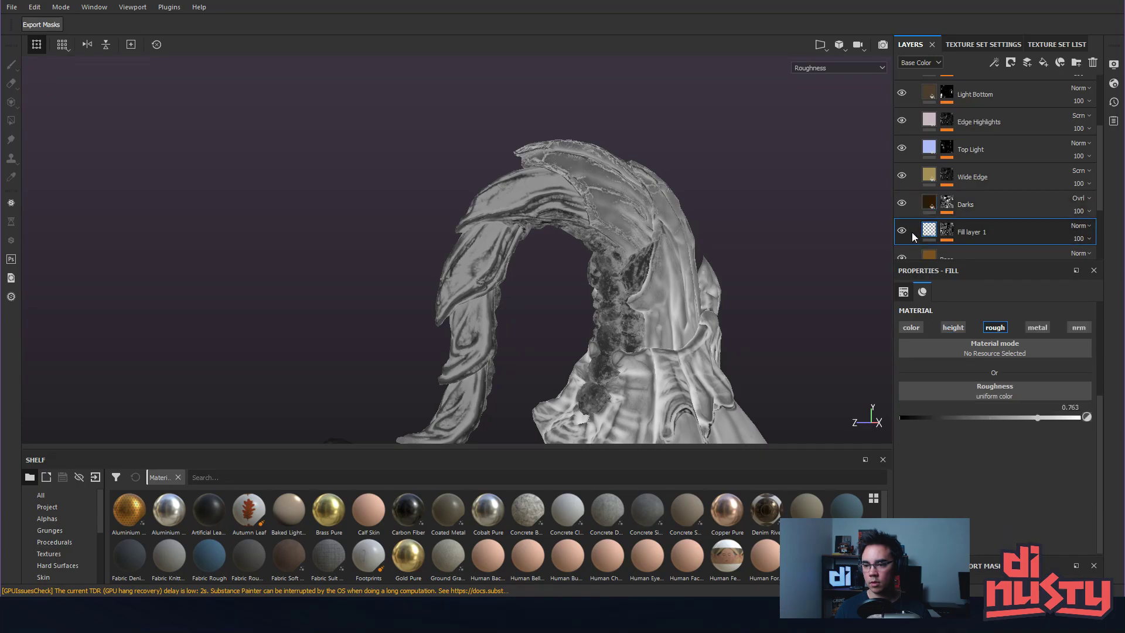
click(947, 232)
drag(1038, 417, 926, 418)
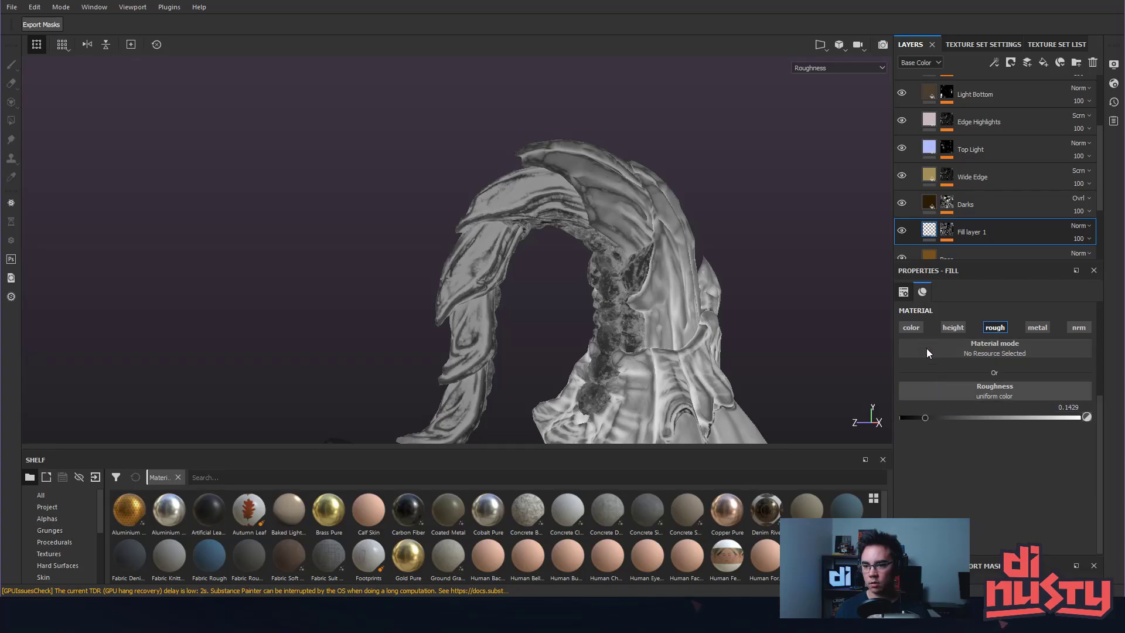
Set the roughness of the Shell folder's Base layer to 0.4838 in the Base texture set.
scroll(922, 221, down, 1)
click(925, 222)
drag(977, 513, 988, 515)
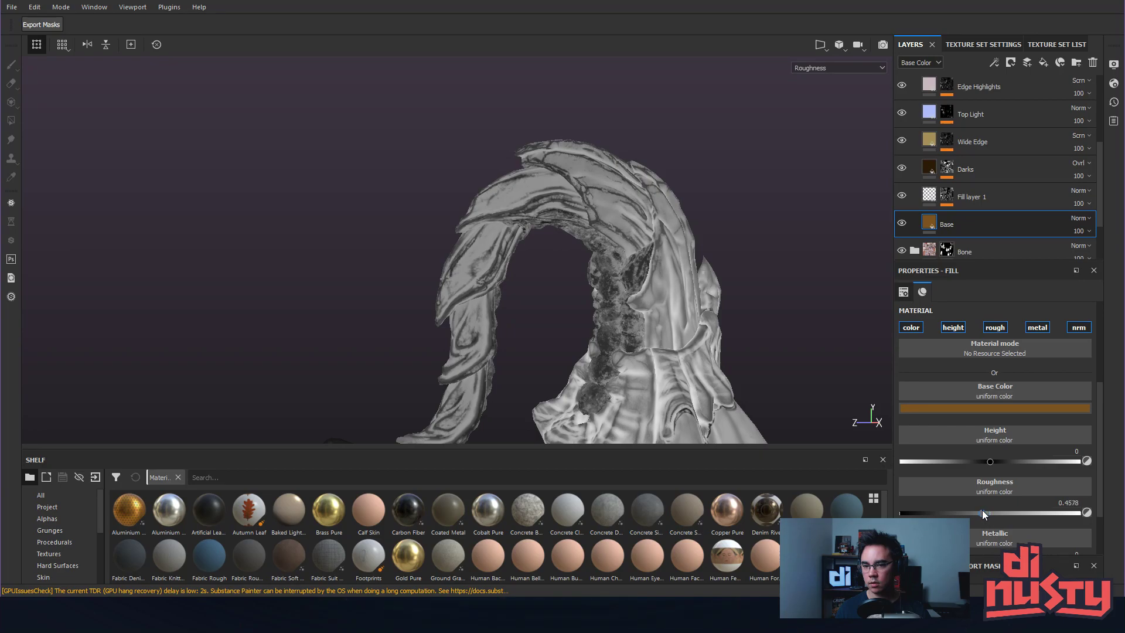
Examine the shell in the Roughness view and in the full Material view from several angles and lighting directions.
alt+drag(674, 352, 764, 349)
alt+right_drag(764, 349, 765, 254)
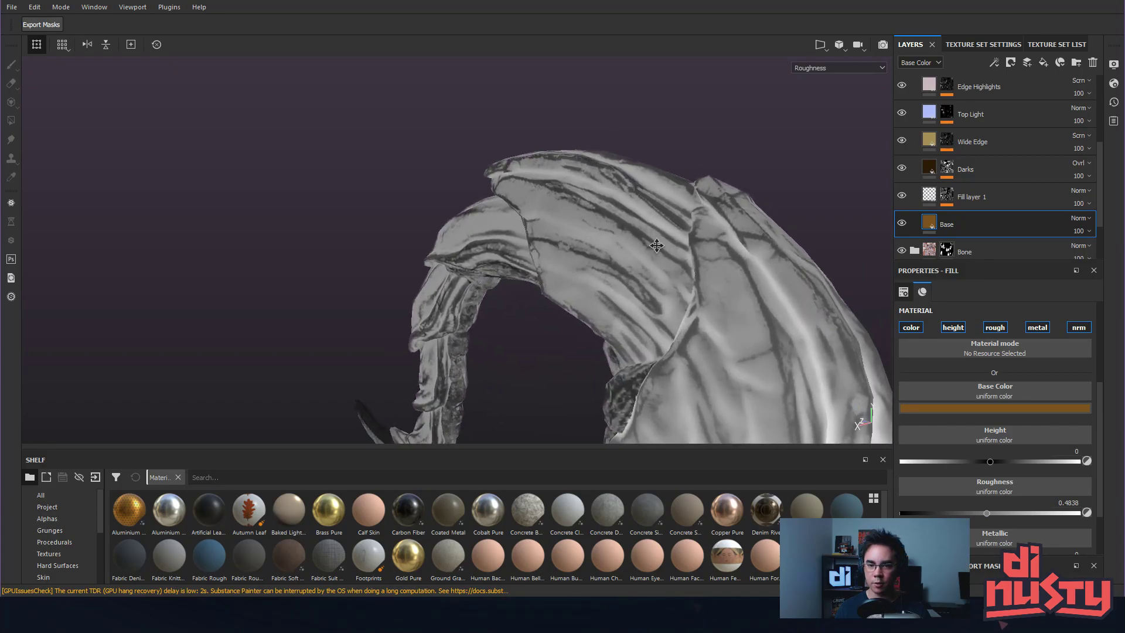
alt+middle_drag(656, 246, 603, 254)
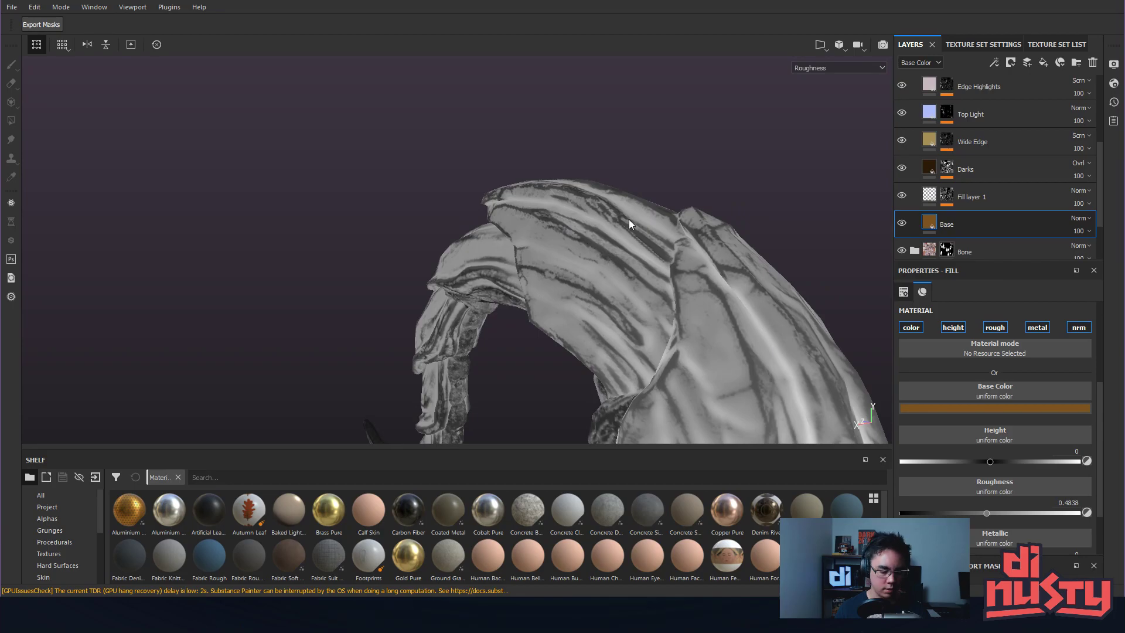
key(m)
alt+drag(624, 219, 662, 194)
shift+right_drag(663, 194, 615, 194)
alt+drag(615, 194, 562, 234)
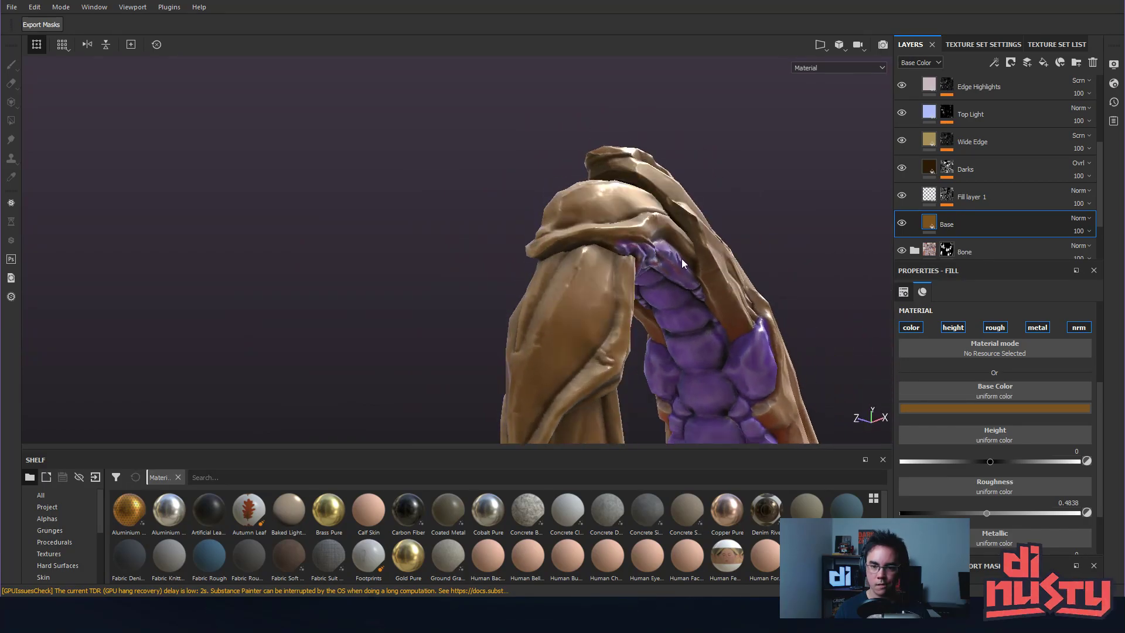
alt+middle_drag(563, 235, 499, 151)
scroll(499, 151, down, 3)
alt+drag(500, 154, 613, 259)
shift+right_drag(613, 259, 603, 256)
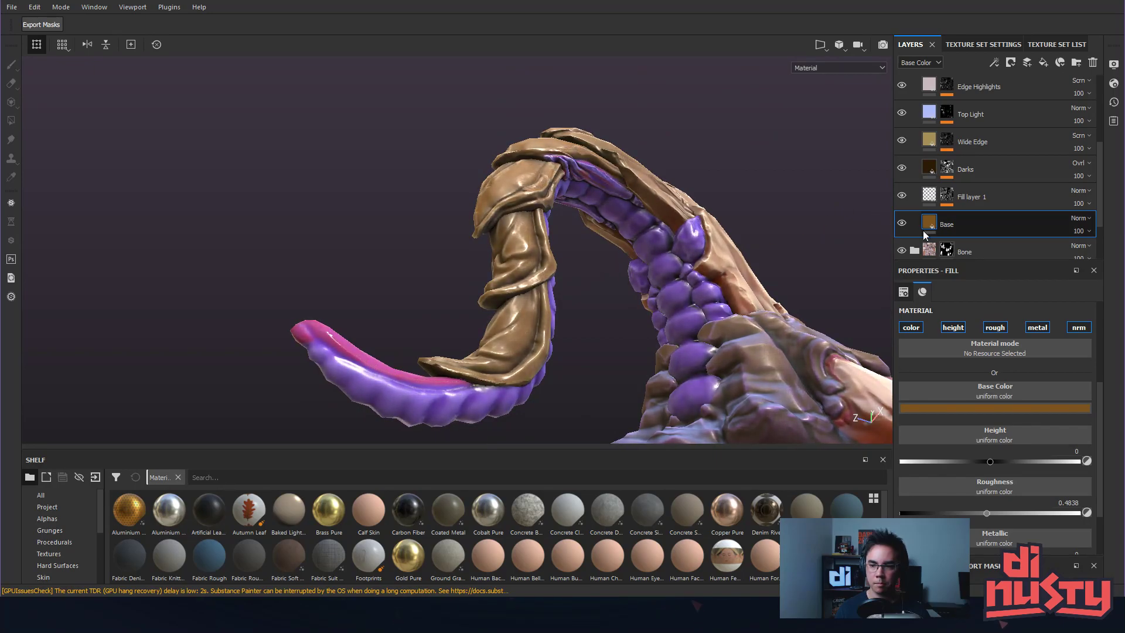
Switch to the Tentacle texture set and expand its Shell folder.
click(1055, 44)
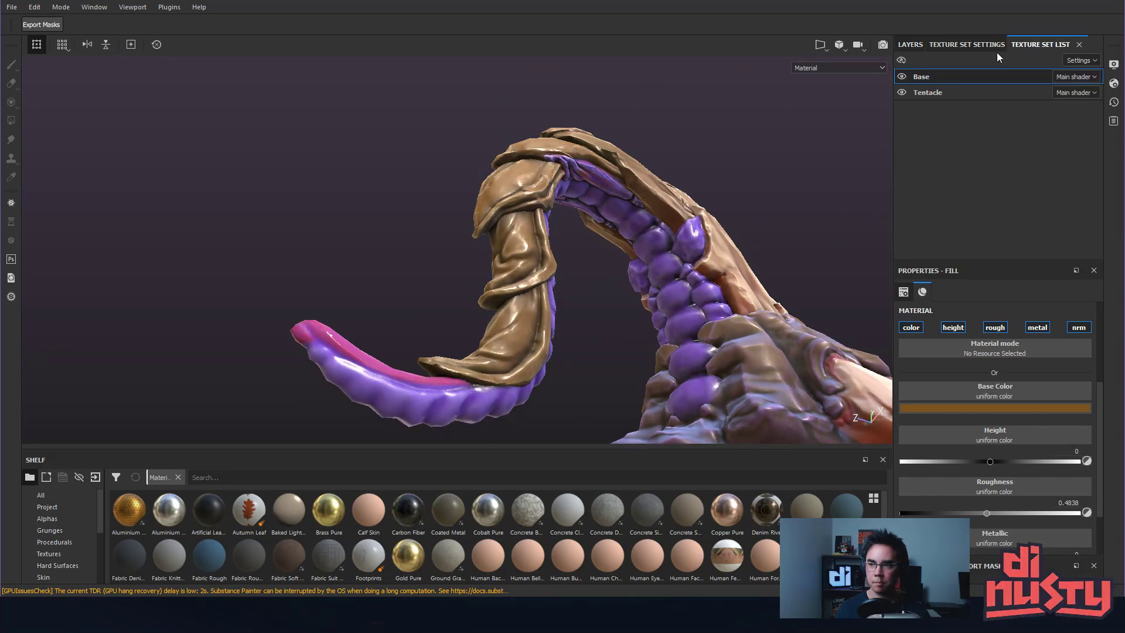
click(925, 92)
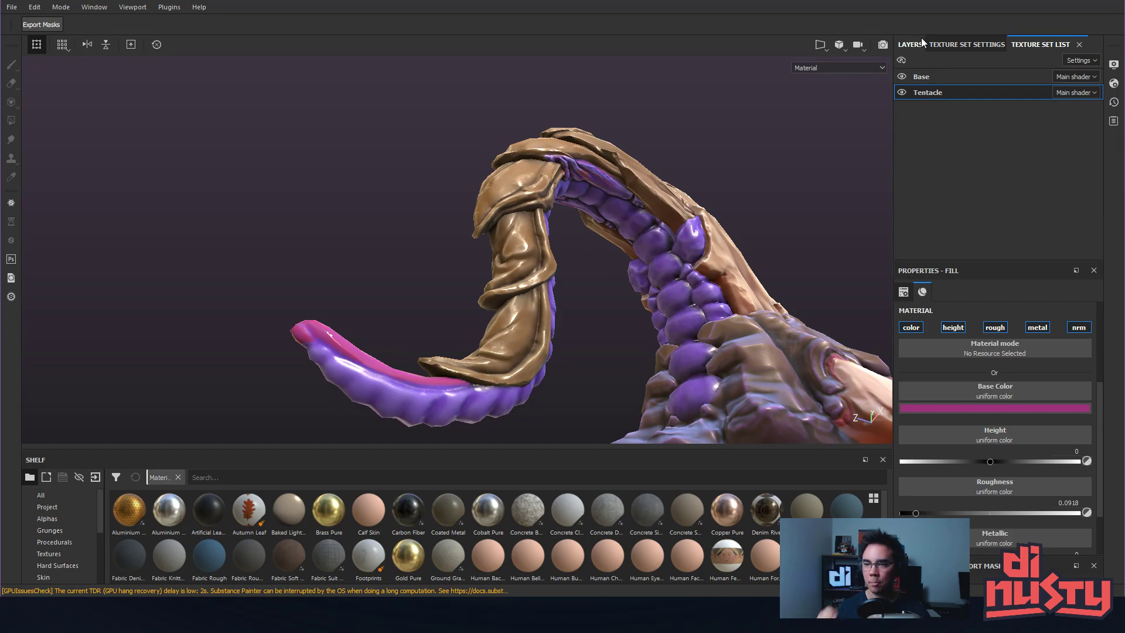
click(919, 42)
click(902, 145)
click(902, 145)
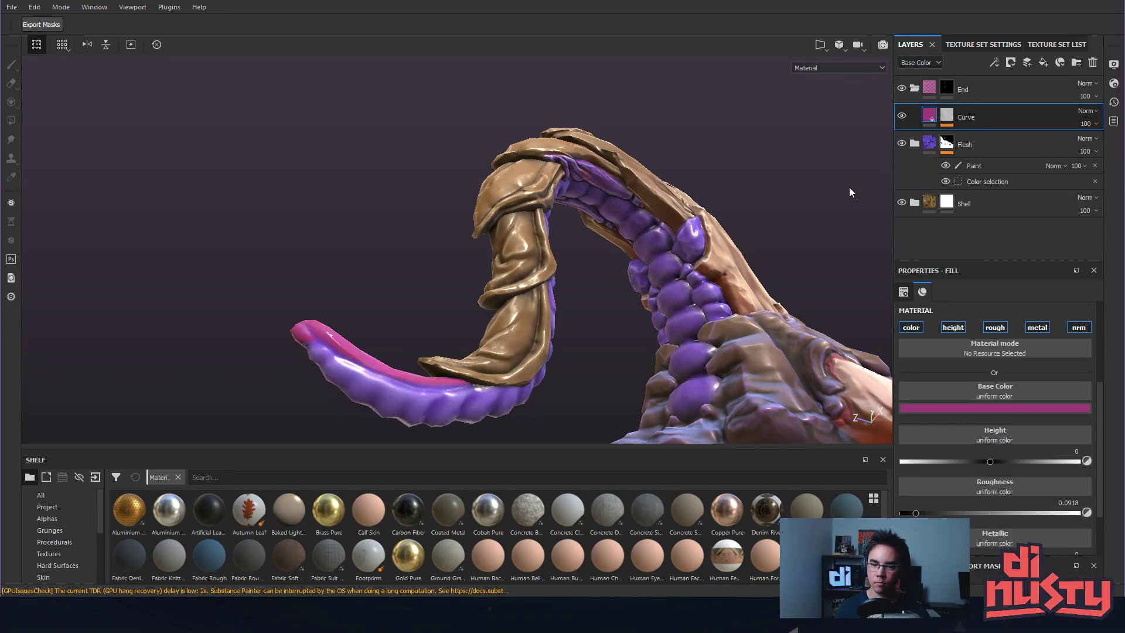
alt+drag(719, 227, 578, 248)
click(915, 203)
scroll(929, 228, down, 1)
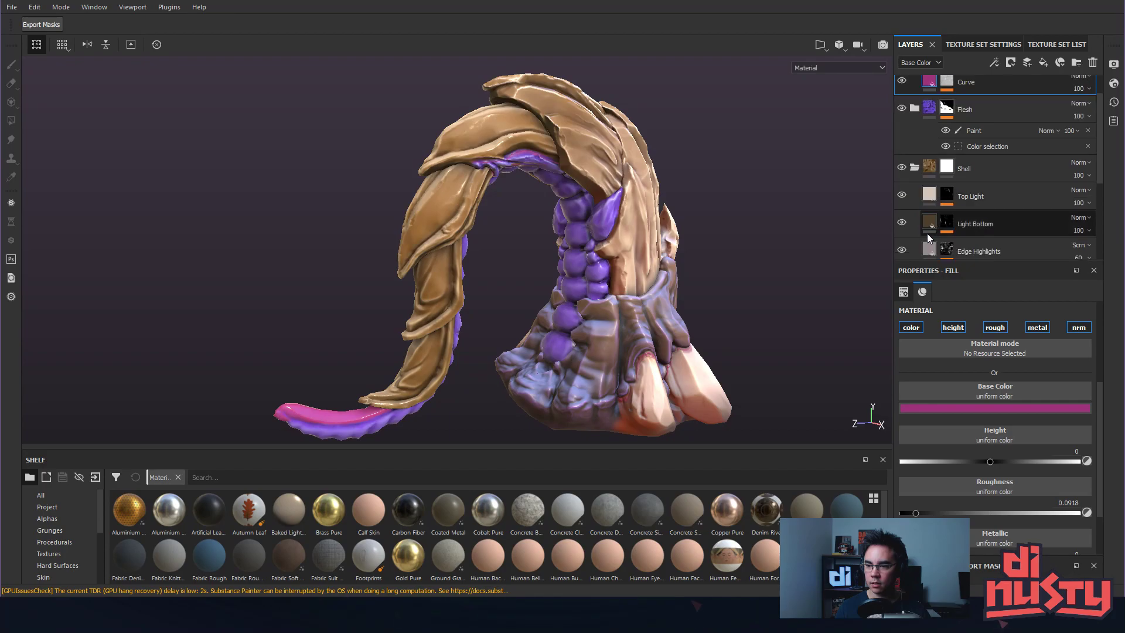
Display the Roughness channel and set the roughness of the tentacle's Edge Highlights layer to 0.289.
scroll(926, 228, down, 1)
click(947, 216)
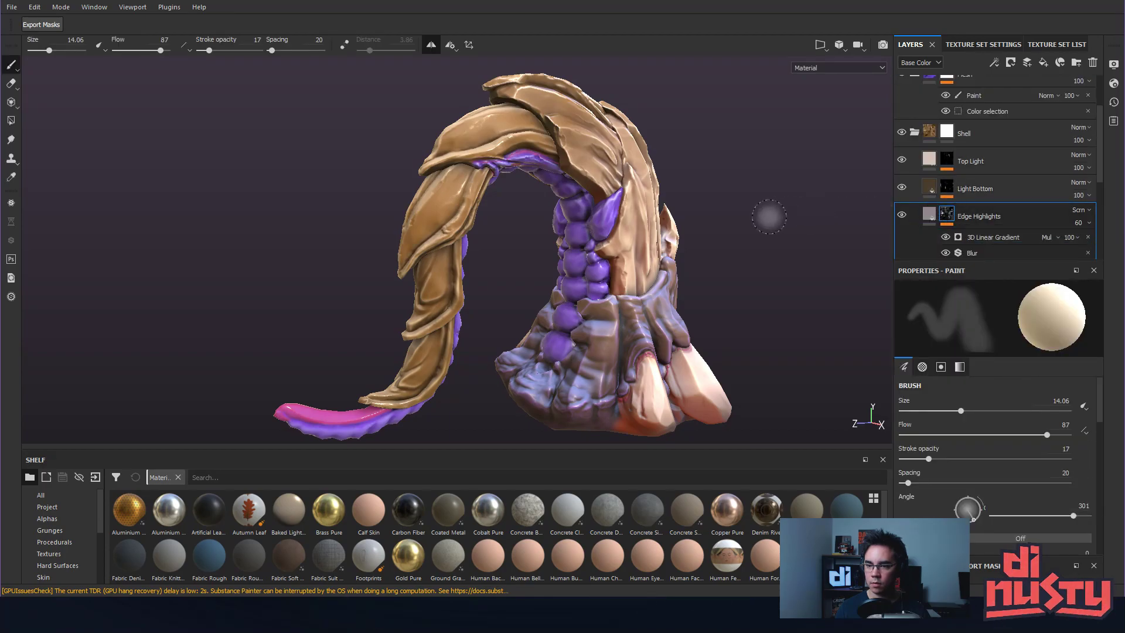
key(c)
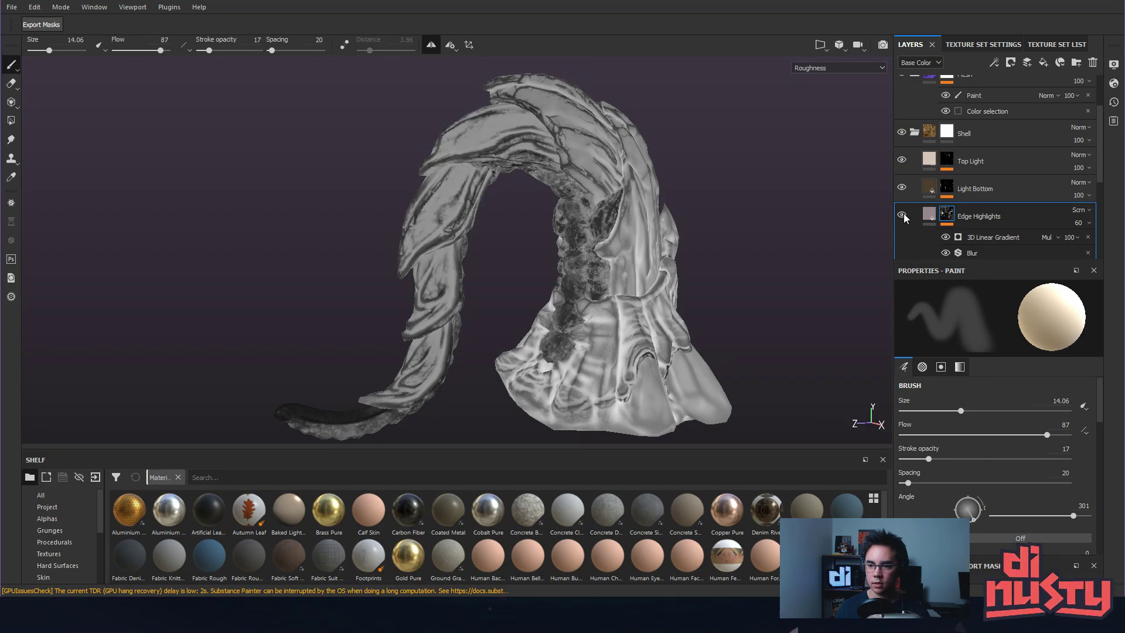
click(927, 214)
click(952, 212)
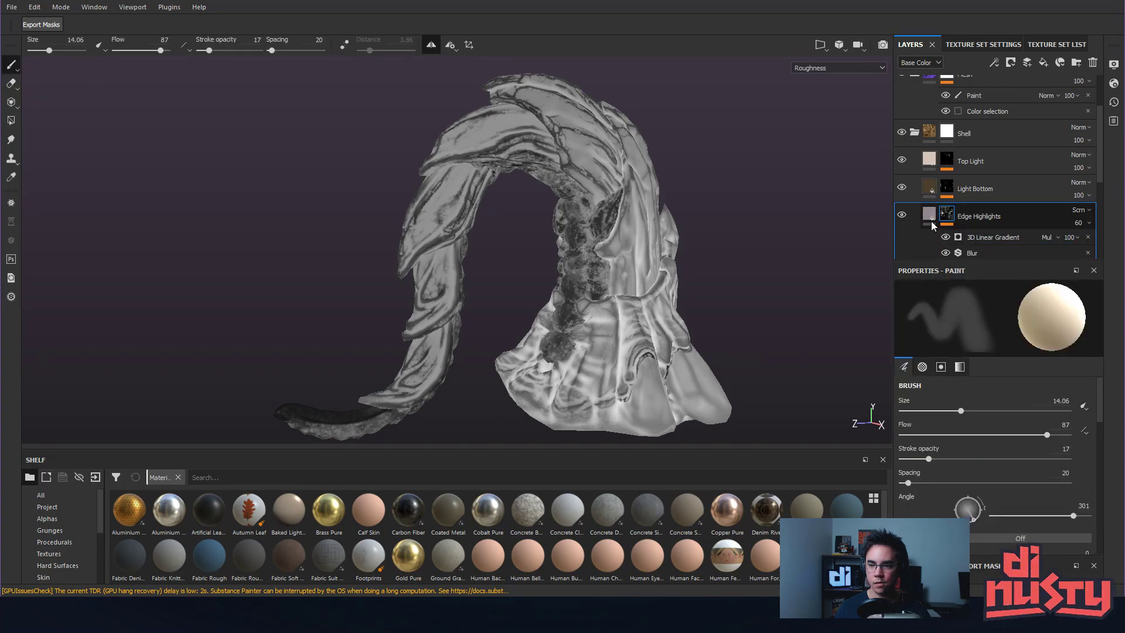
click(930, 215)
mouse_move(954, 514)
mouse_down()
mouse_move(937, 512)
mouse_move(1024, 514)
mouse_move(951, 509)
mouse_up()
Set the Blur Intensity of the filter on the tentacle's Wide Edge mask to 0.1.
click(938, 242)
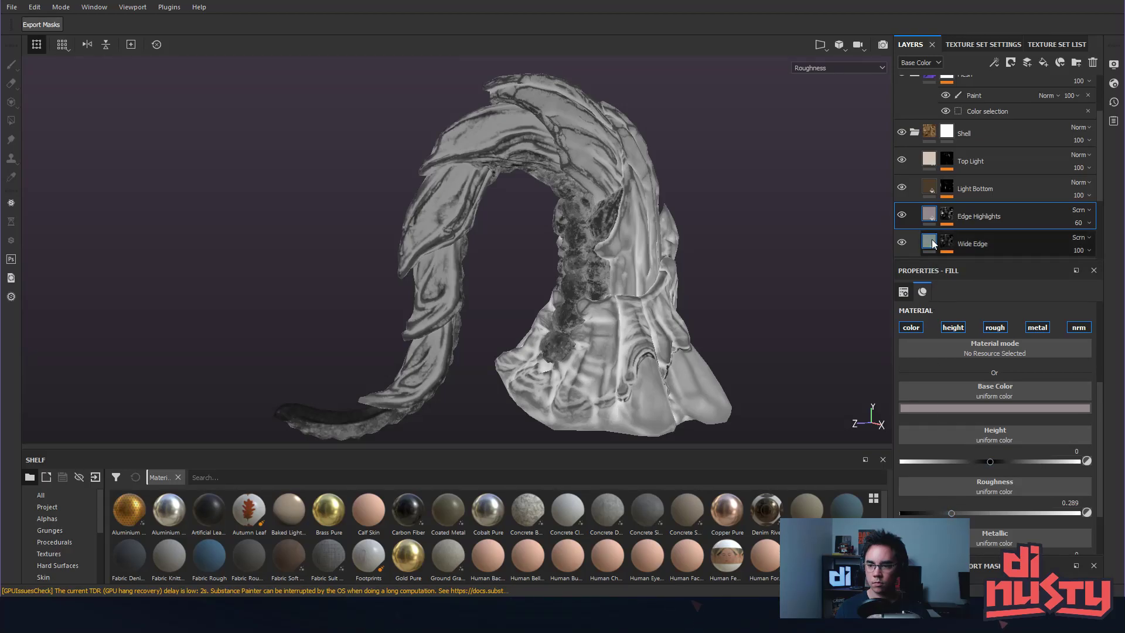
click(952, 253)
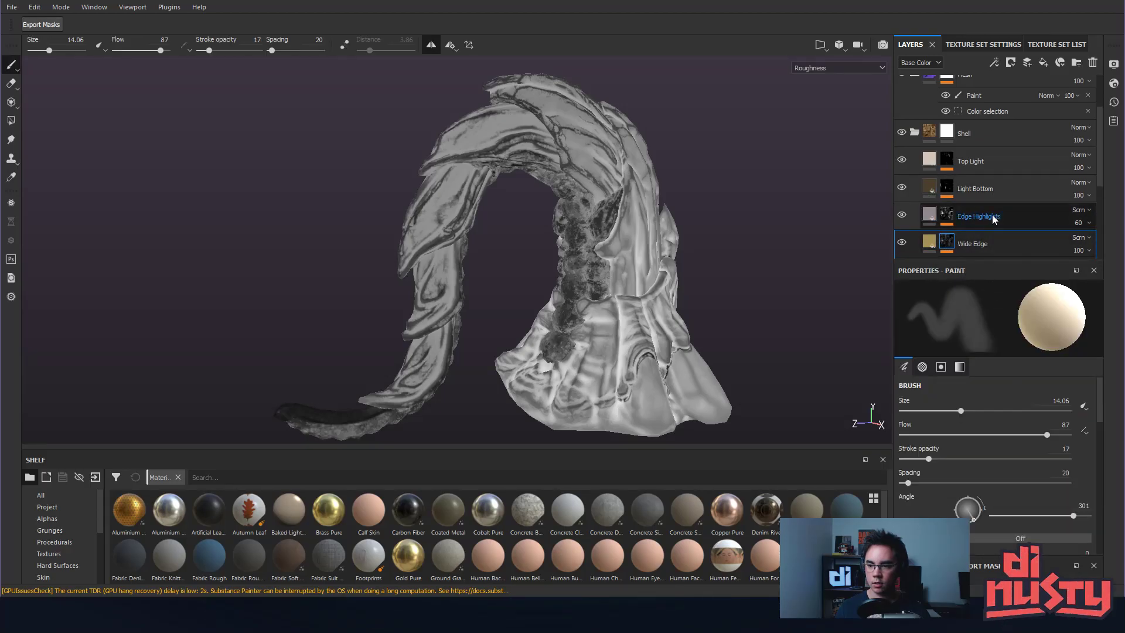
click(964, 231)
mouse_move(916, 370)
mouse_down()
mouse_move(972, 367)
mouse_move(895, 371)
mouse_move(931, 363)
mouse_up()
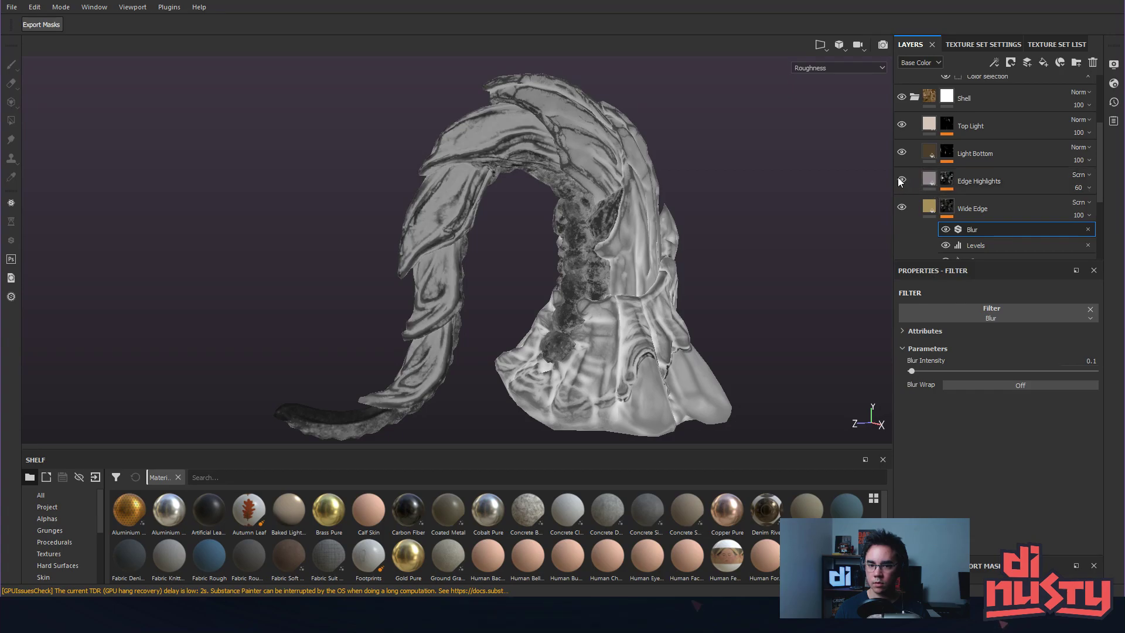
Move the tentacle's Edge damage layer up the Shell stack, between Edge Highlights and Wide Edge.
scroll(914, 187, down, 1)
click(941, 249)
scroll(959, 236, down, 2)
click(928, 253)
drag(927, 254, 1022, 99)
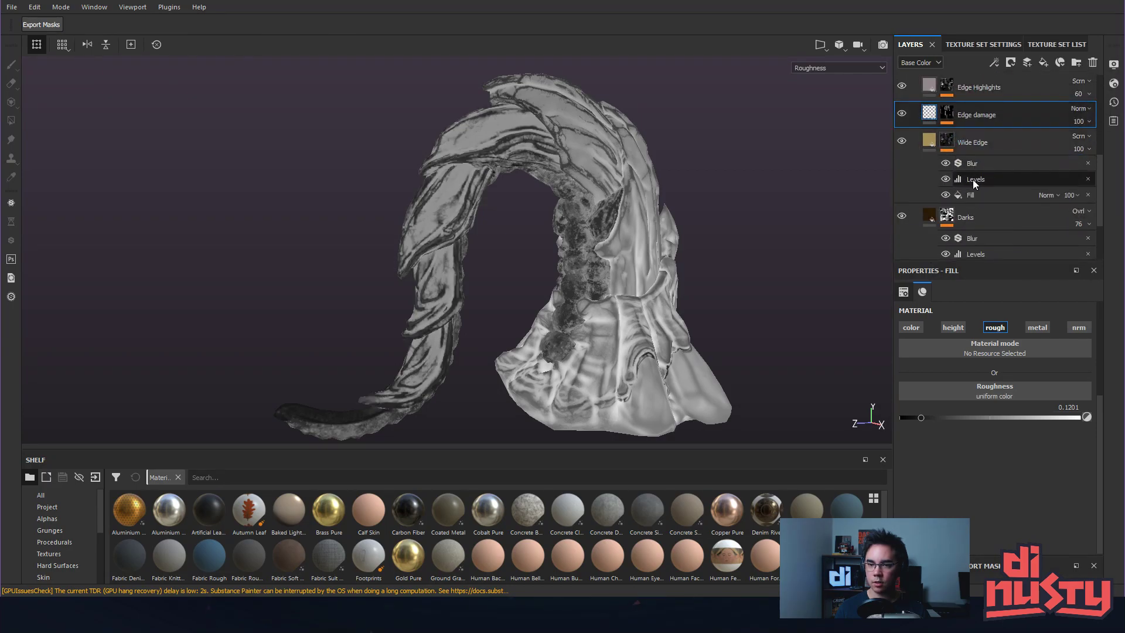
Compare the tentacle with Edge damage hidden and shown, and set that layer's roughness to 0.211.
scroll(959, 126, up, 1)
click(899, 148)
click(899, 148)
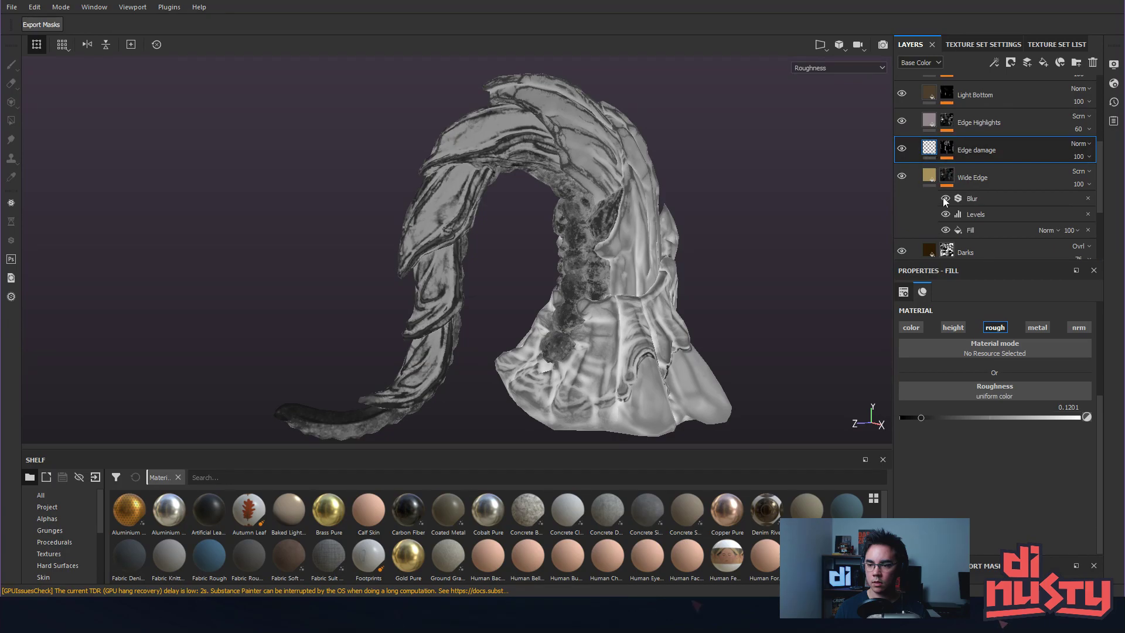
mouse_move(920, 417)
mouse_down()
mouse_move(950, 416)
mouse_move(936, 418)
mouse_up()
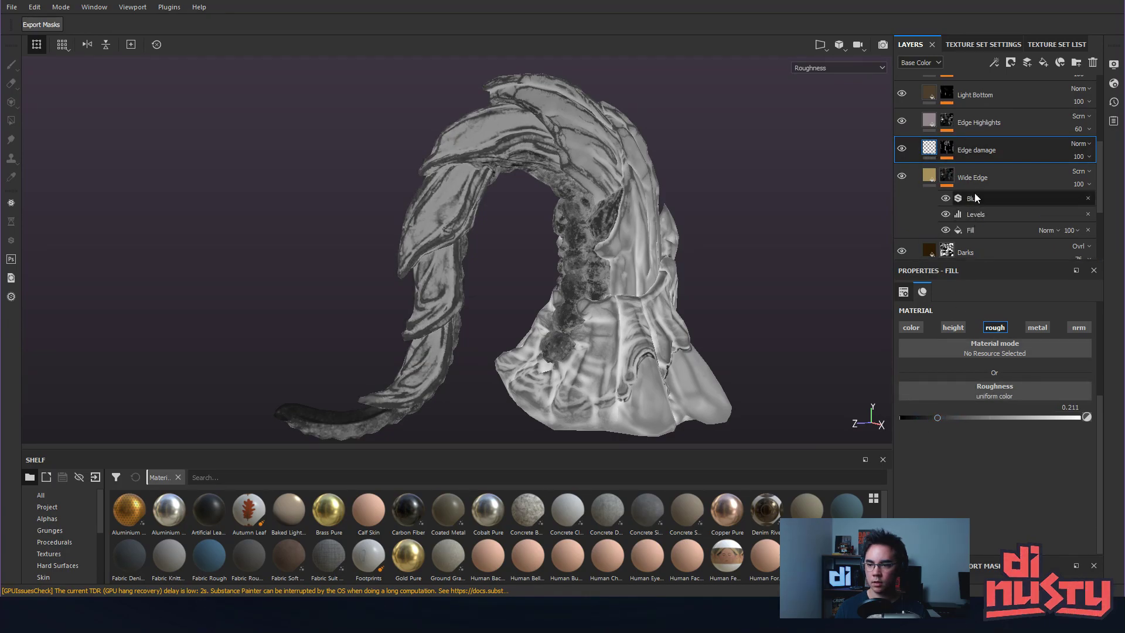
Replace the sharpen filter in the Edge damage mask with a Blur filter.
click(947, 149)
click(976, 170)
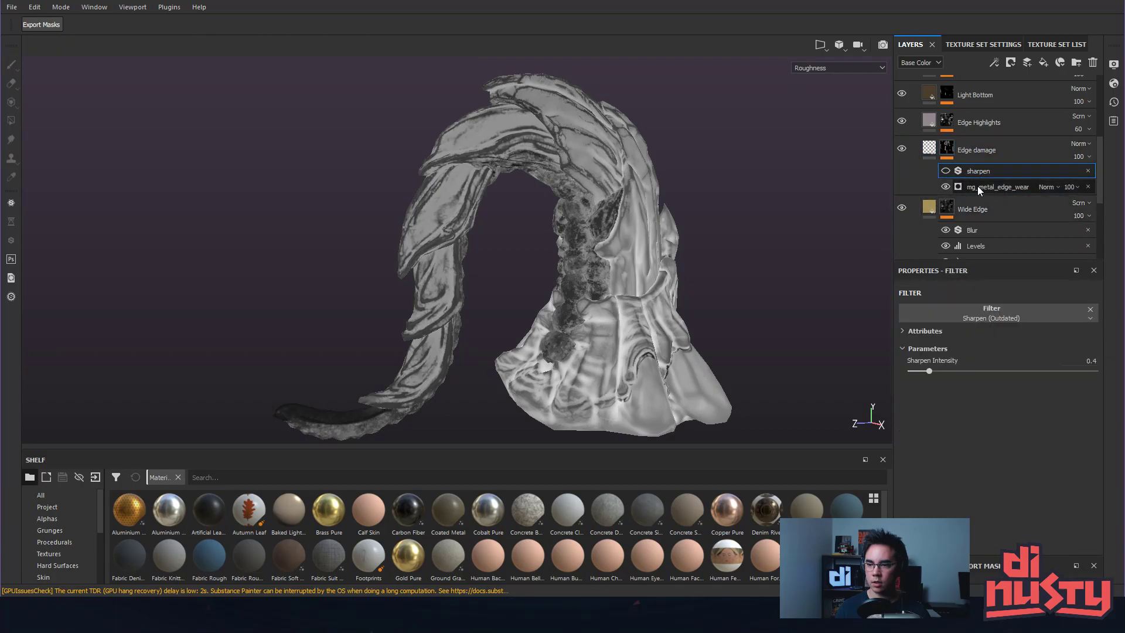
click(1087, 171)
right_click(988, 149)
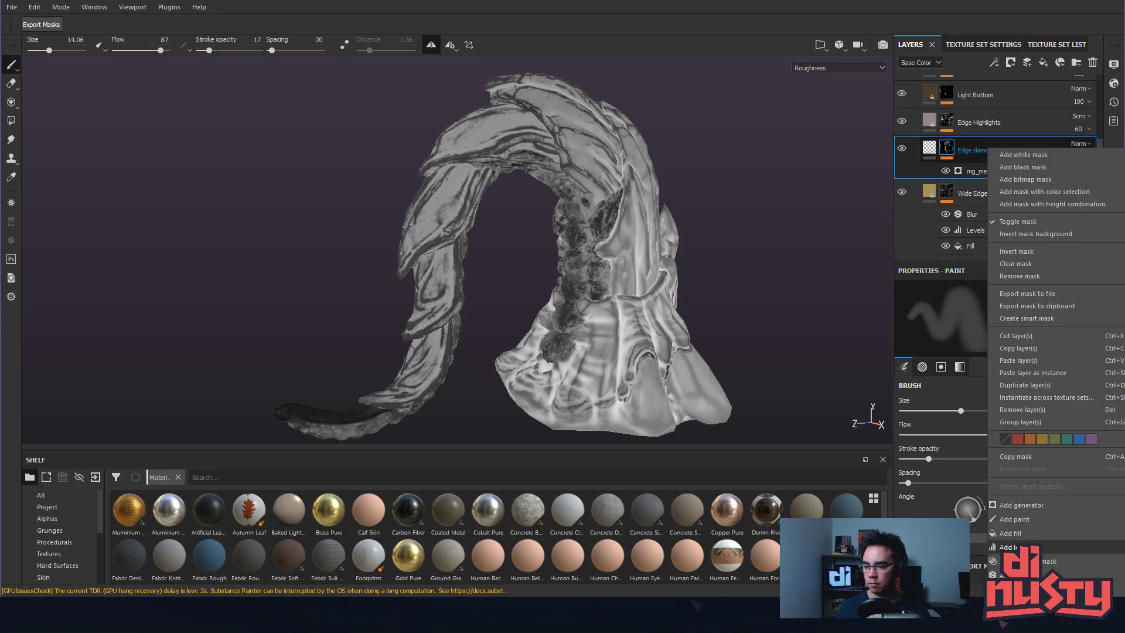
click(1014, 575)
click(980, 315)
click(1005, 359)
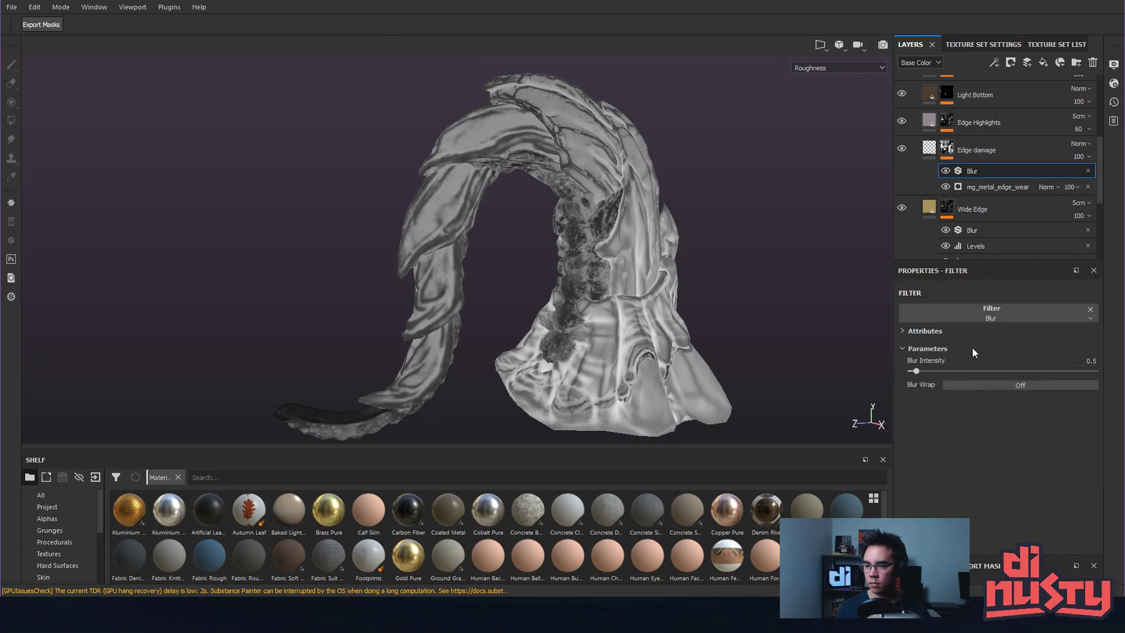
Lower the Blur Intensity of the Edge damage mask's filter to near zero.
drag(915, 372, 904, 368)
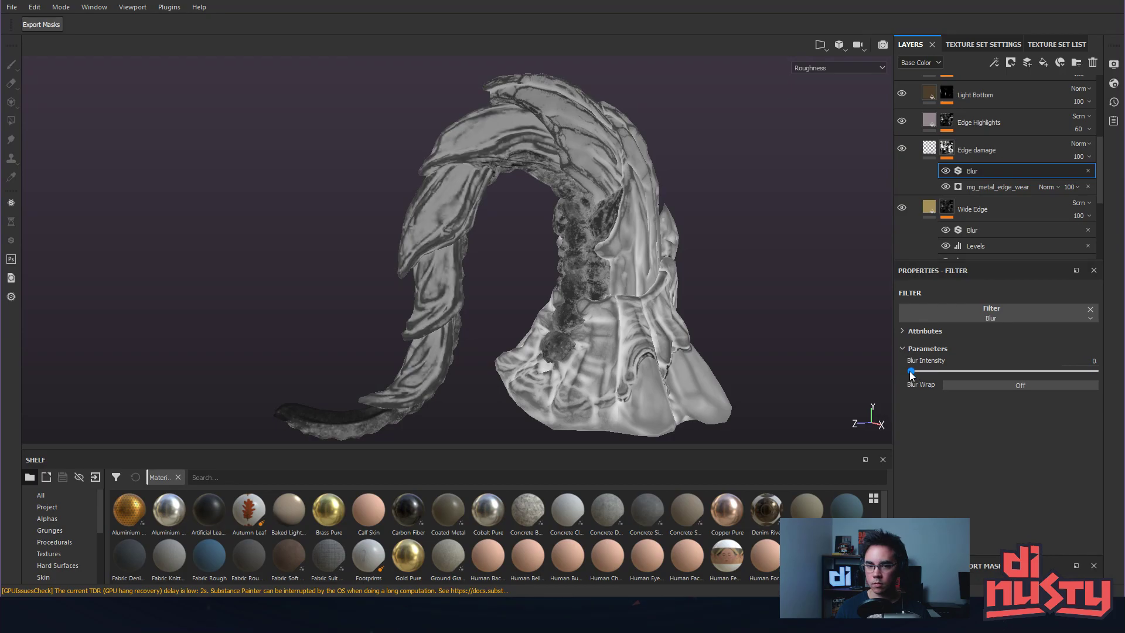
click(912, 373)
click(913, 372)
click(912, 373)
Enable Use Triplanar on the Edge damage mask's Metal Edge Wear generator.
click(996, 187)
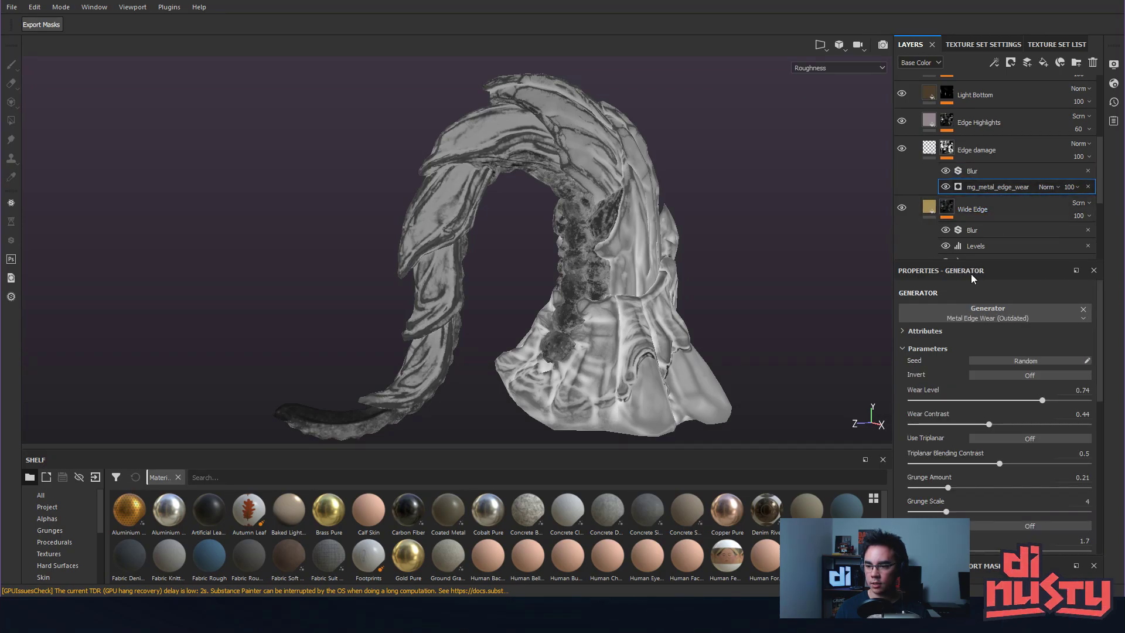
scroll(974, 410, down, 3)
scroll(996, 480, down, 2)
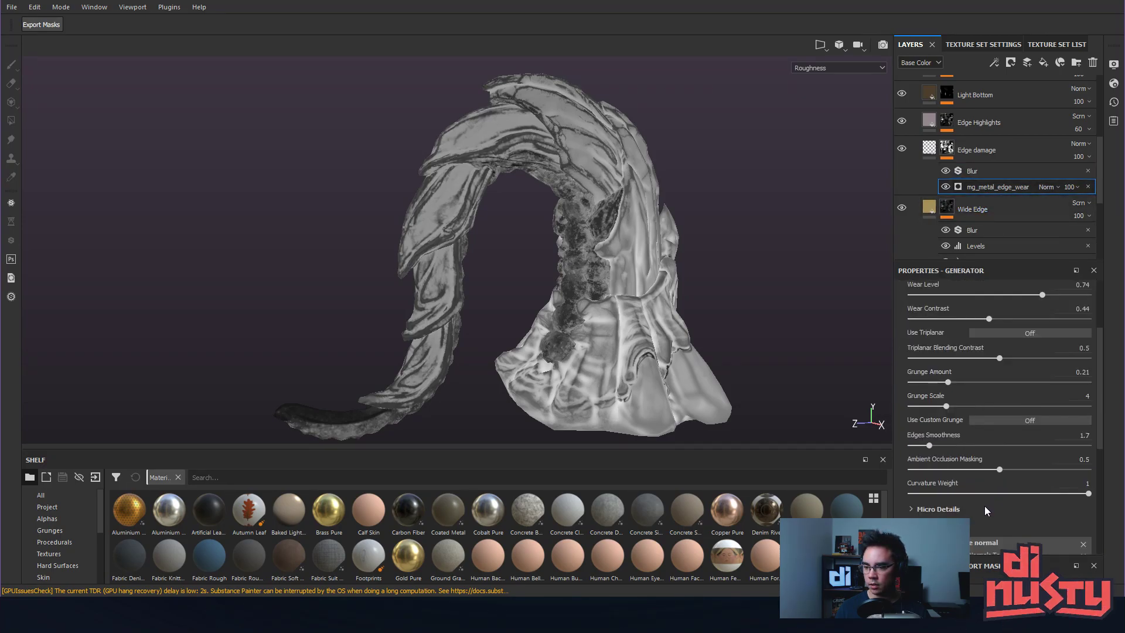
click(1000, 333)
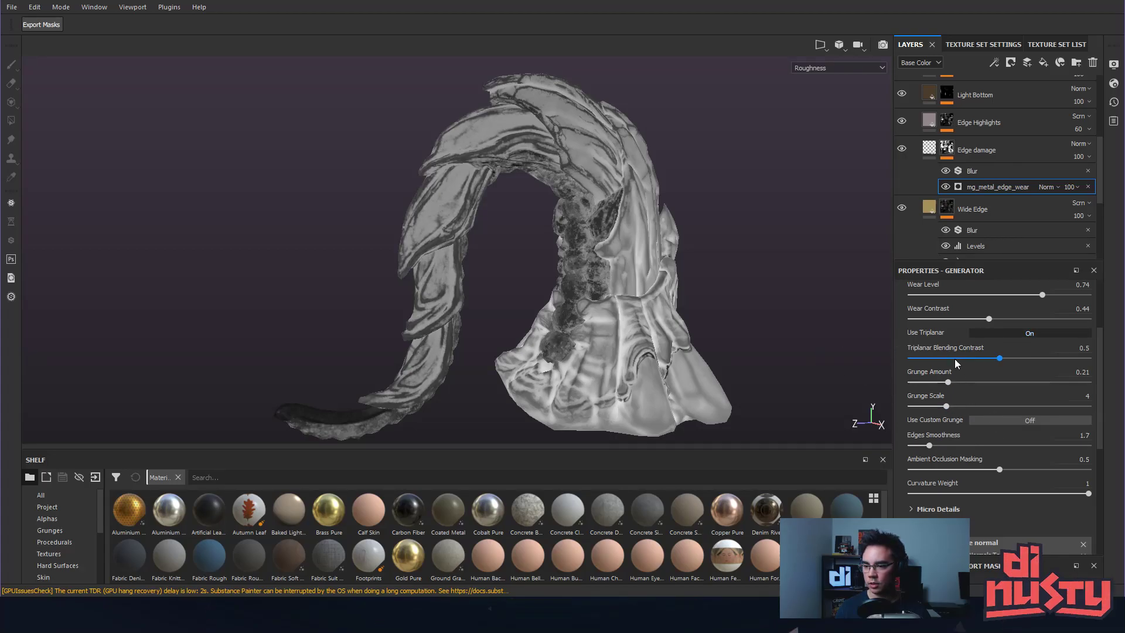
Set the Metal Edge Wear generator's Grunge Scale to 1 and Grunge Amount to 0.
scroll(902, 404, down, 2)
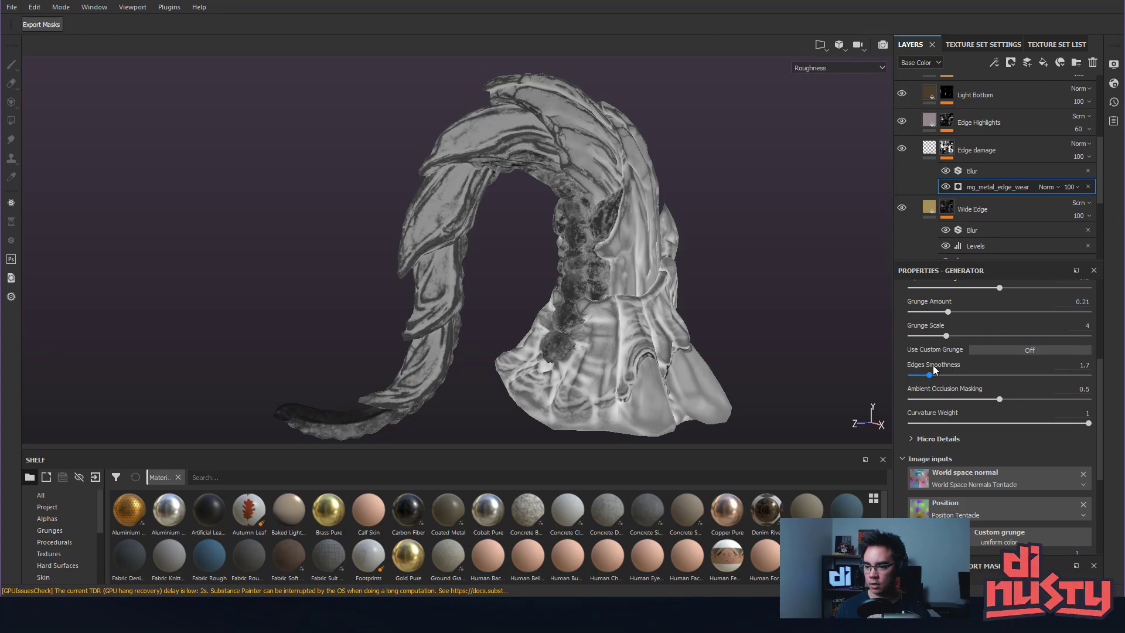
drag(944, 335, 1028, 336)
drag(898, 352, 808, 357)
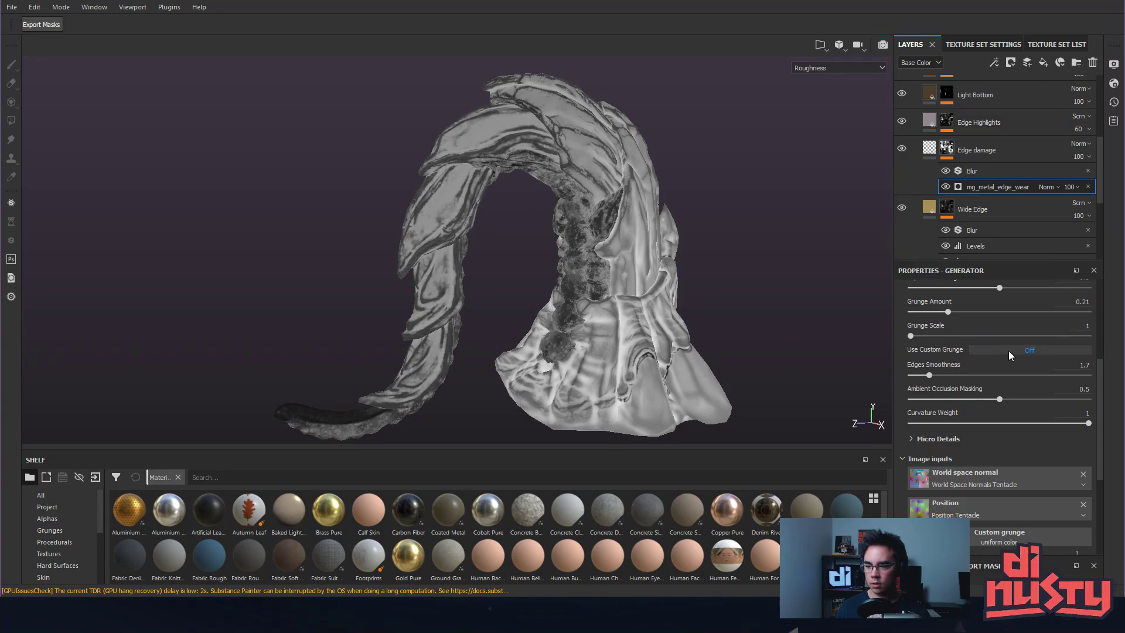
drag(945, 314, 933, 316)
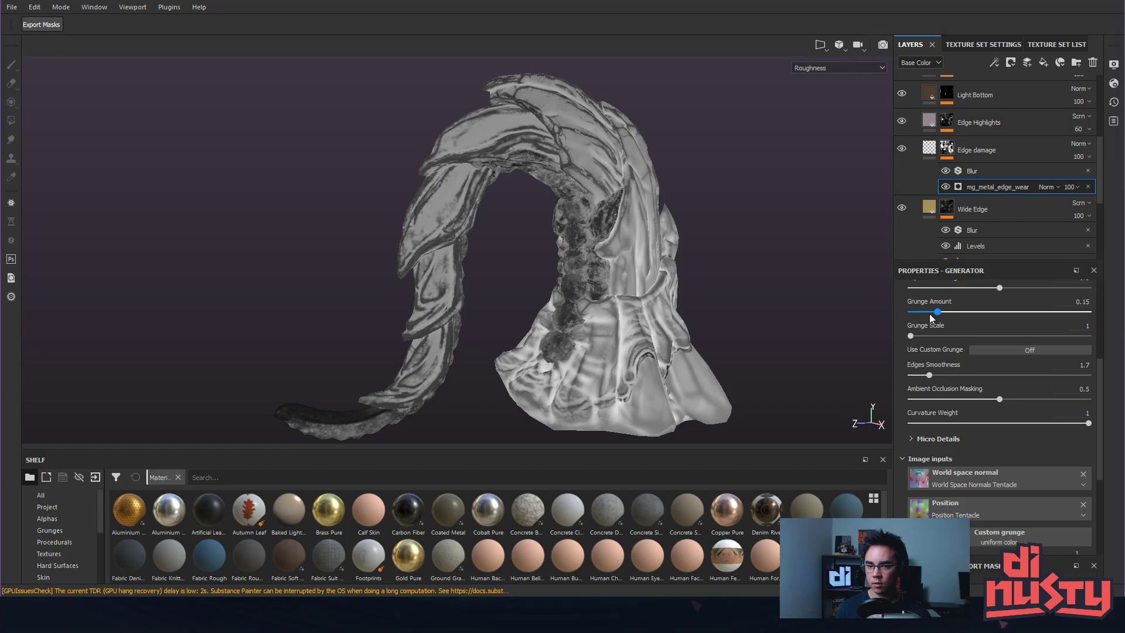
alt+drag(668, 319, 669, 346)
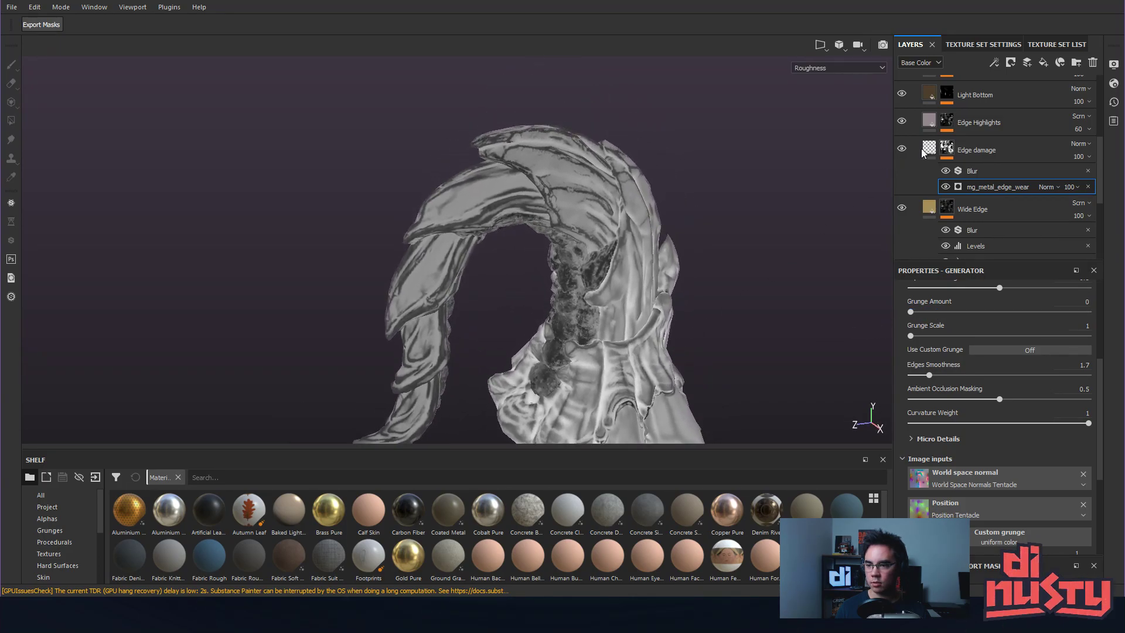
Switch to the Base texture set and bring up its Shell layers.
click(1037, 45)
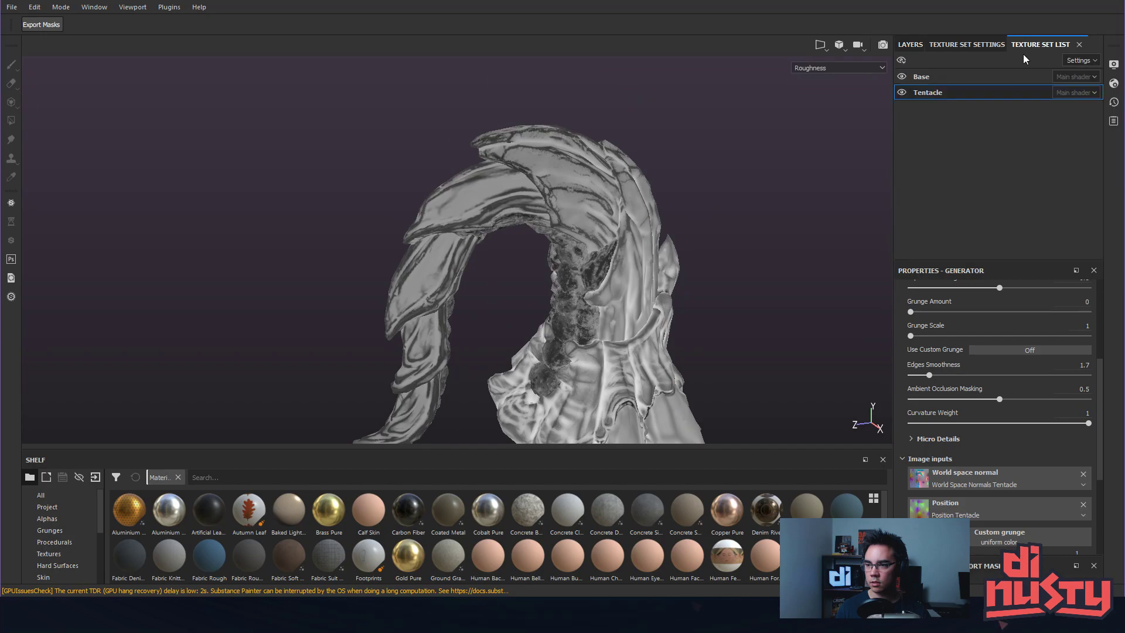
click(943, 82)
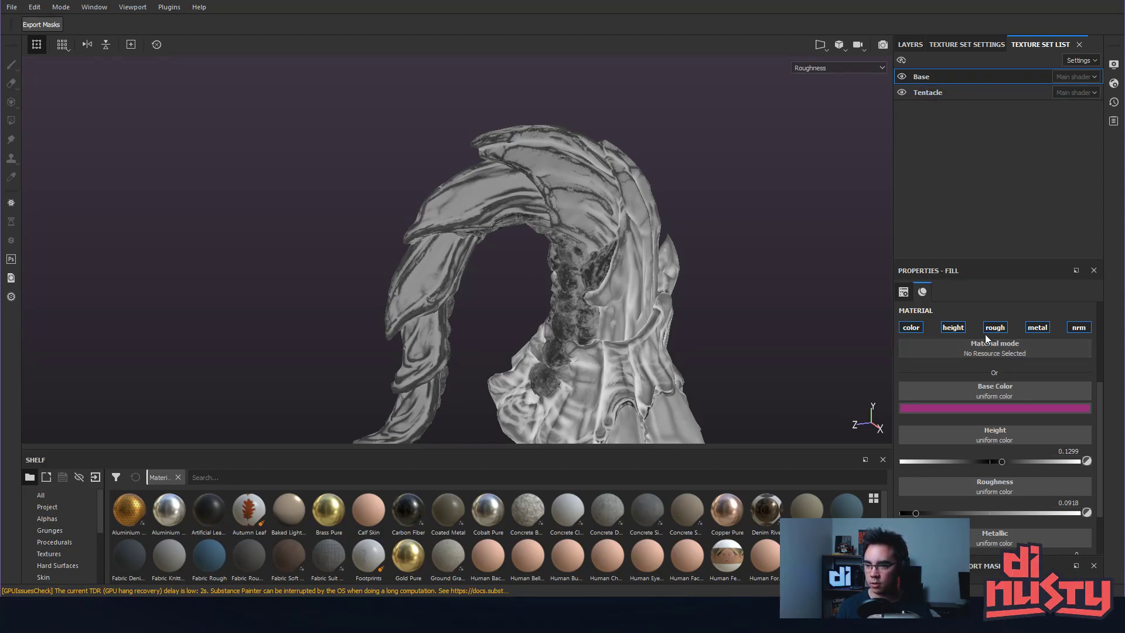
click(912, 45)
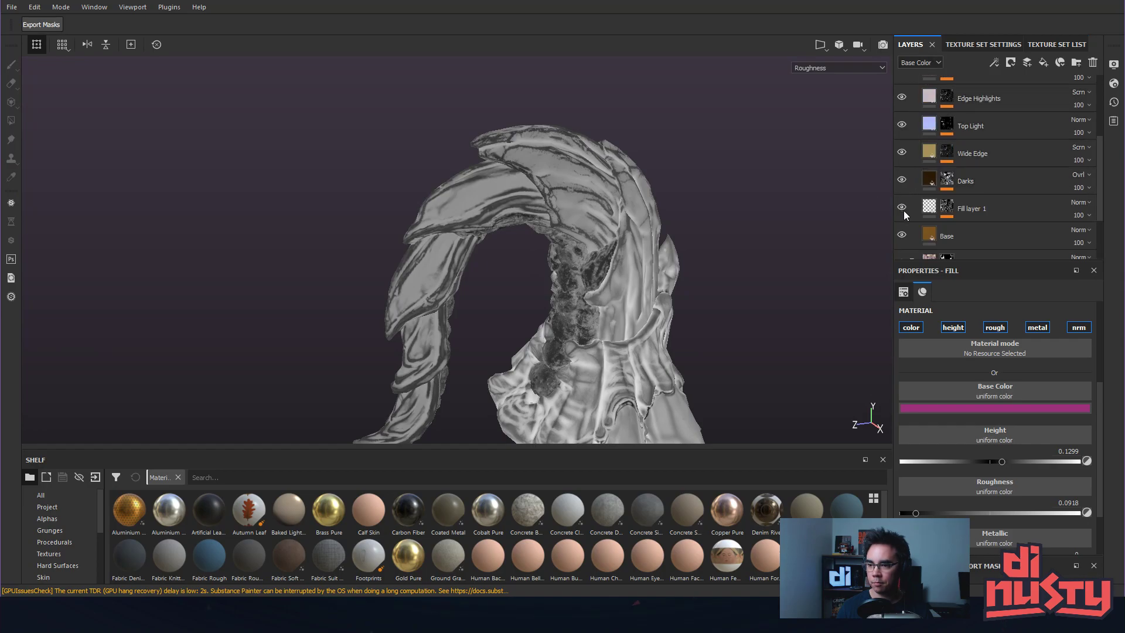
scroll(937, 203, down, 2)
scroll(937, 206, up, 2)
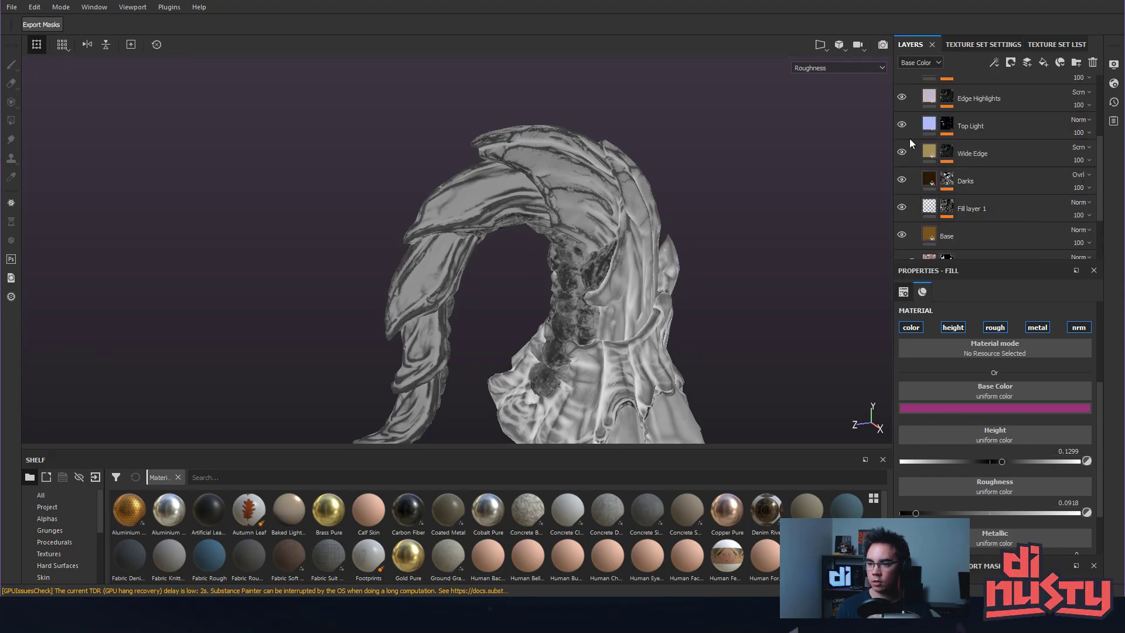
Toggle the Darks layer and Fill layer 1 off and on to compare their effect on the roughness.
click(902, 180)
click(902, 180)
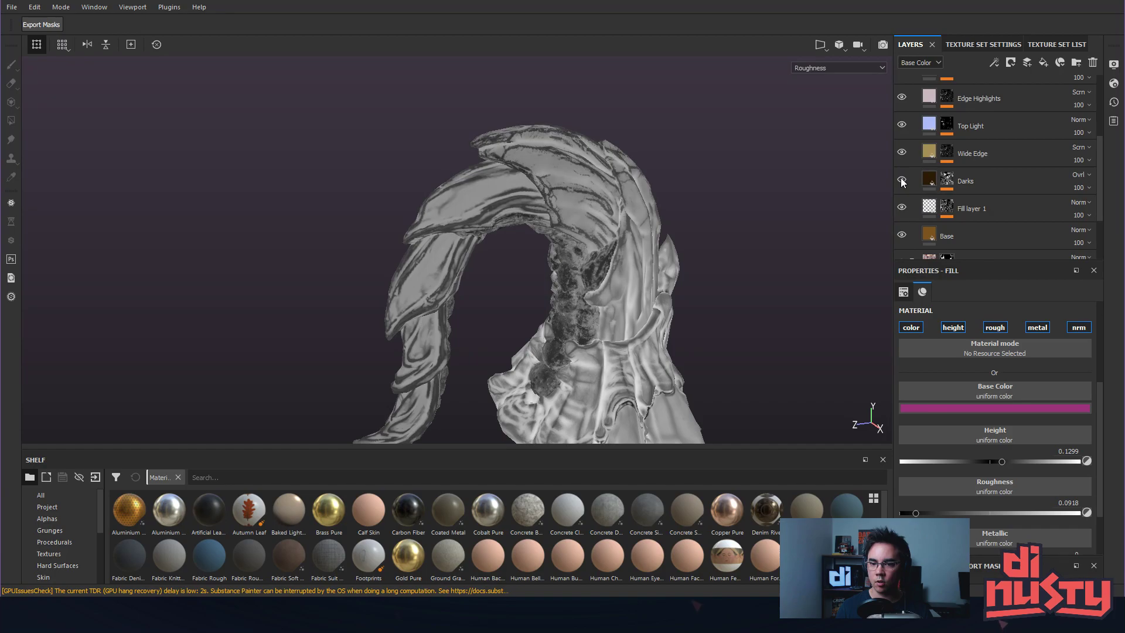
click(901, 208)
click(902, 208)
click(902, 208)
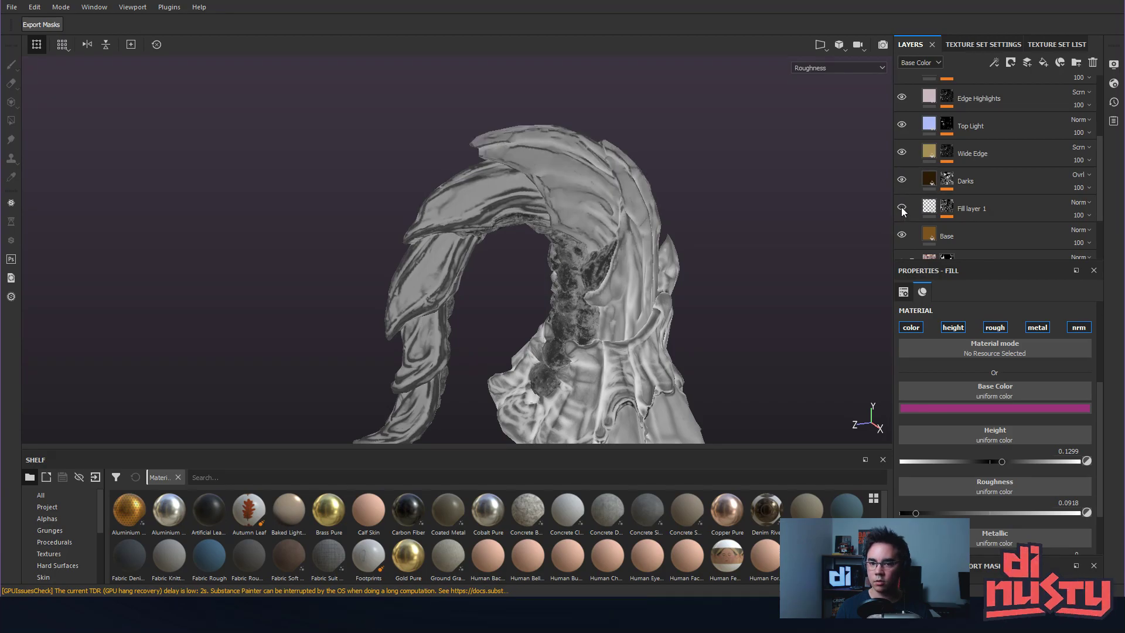
click(901, 208)
Replace the sharpen filter on Fill layer 1's mask with a Blur filter at intensity 0.51.
click(948, 205)
scroll(966, 219, down, 1)
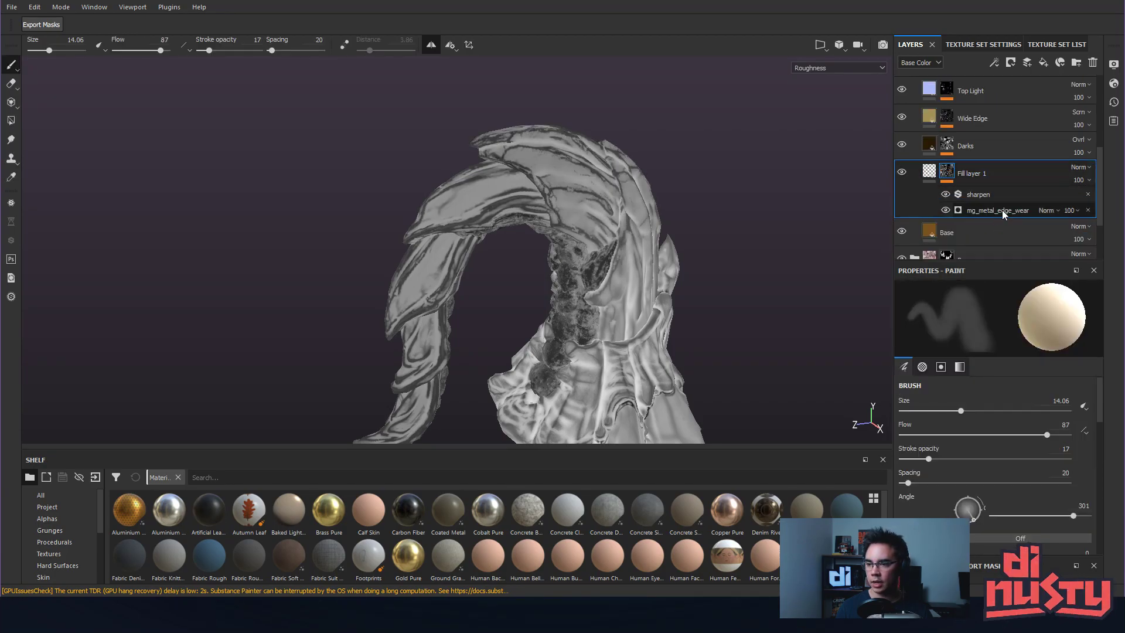
click(1001, 209)
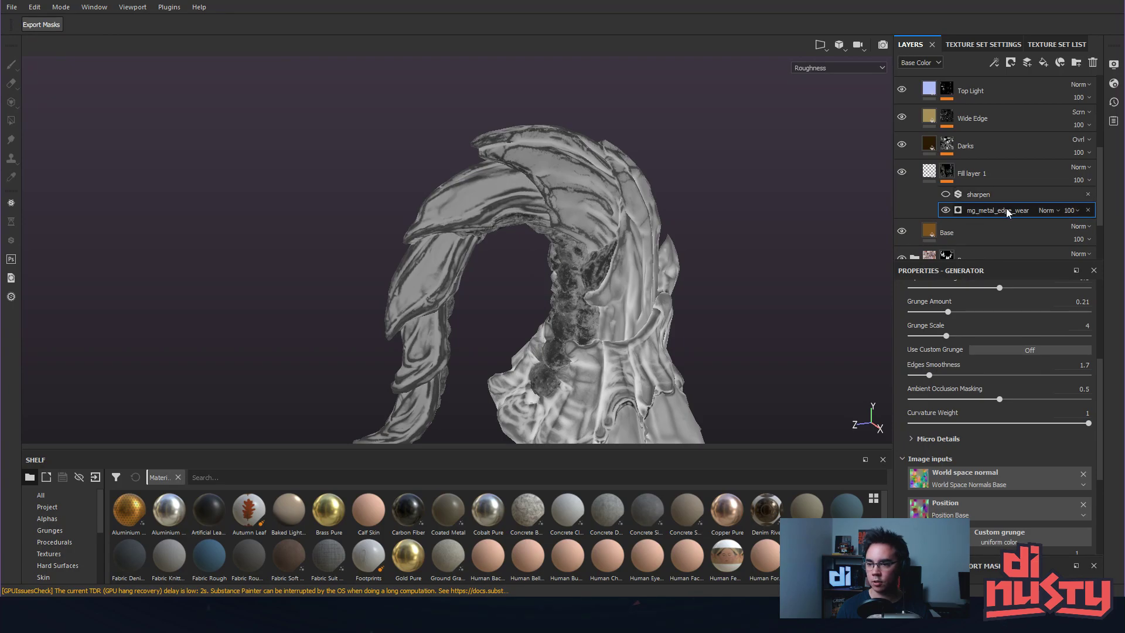
click(1011, 196)
click(996, 314)
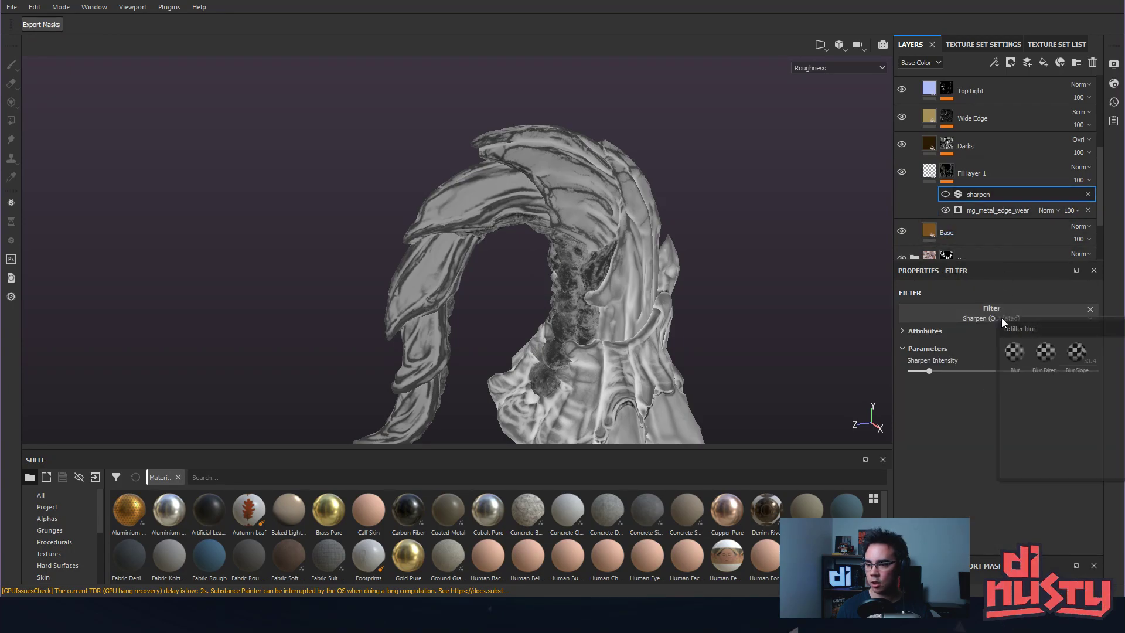
click(1013, 353)
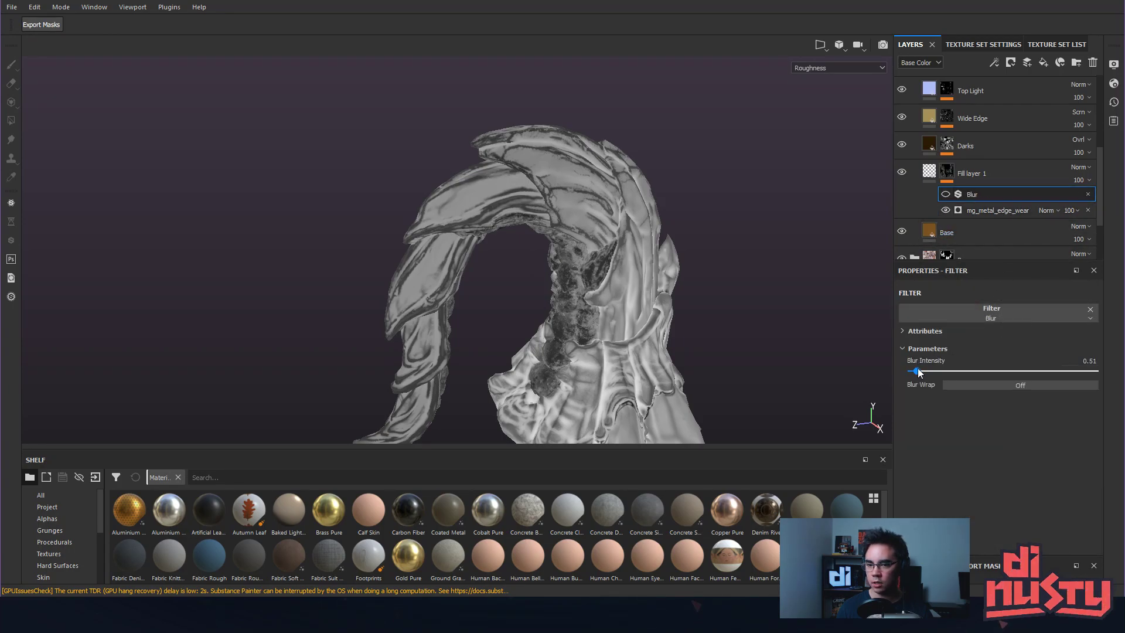
Set the grunge amount to 0 in the mg_metal_edge_wear generator on Fill layer 1's mask.
click(947, 171)
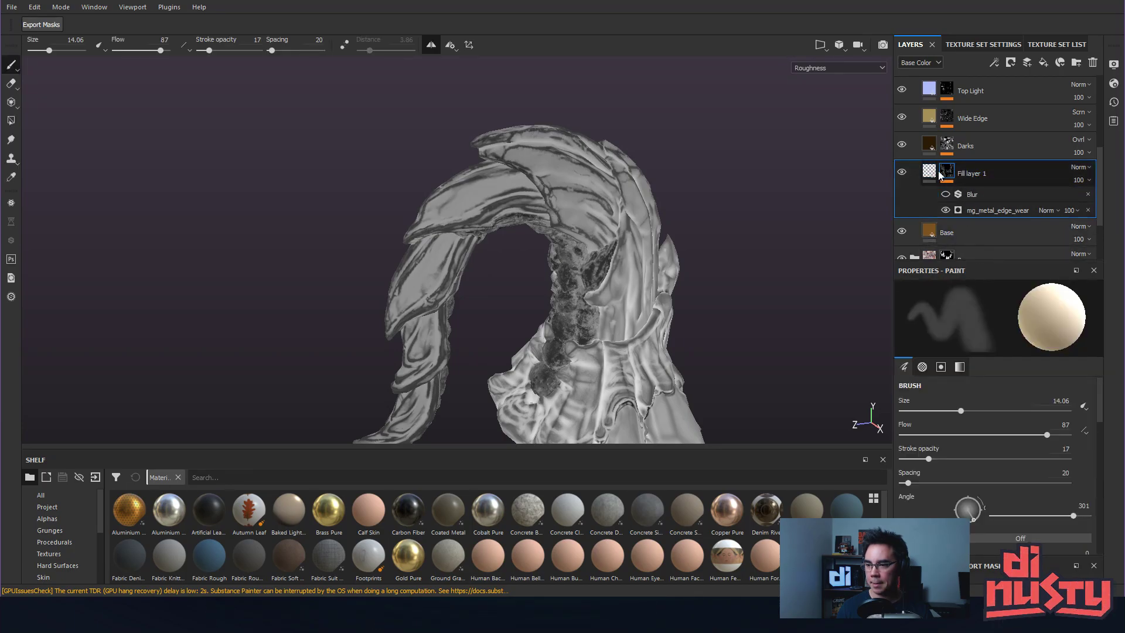
click(982, 209)
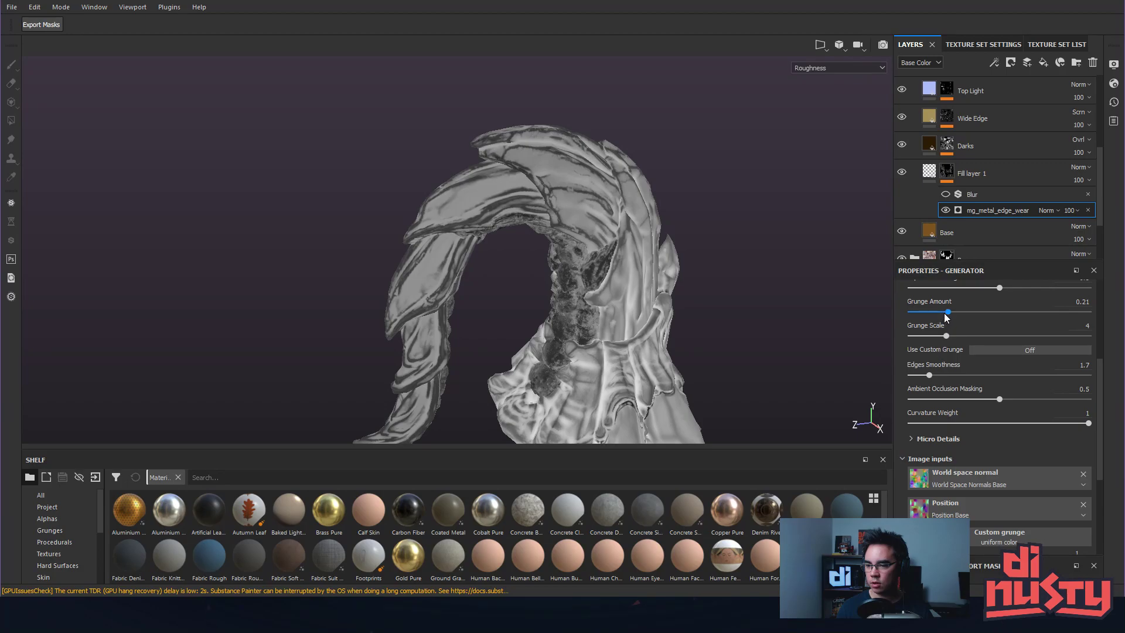
drag(945, 313, 465, 191)
scroll(558, 219, up, 1)
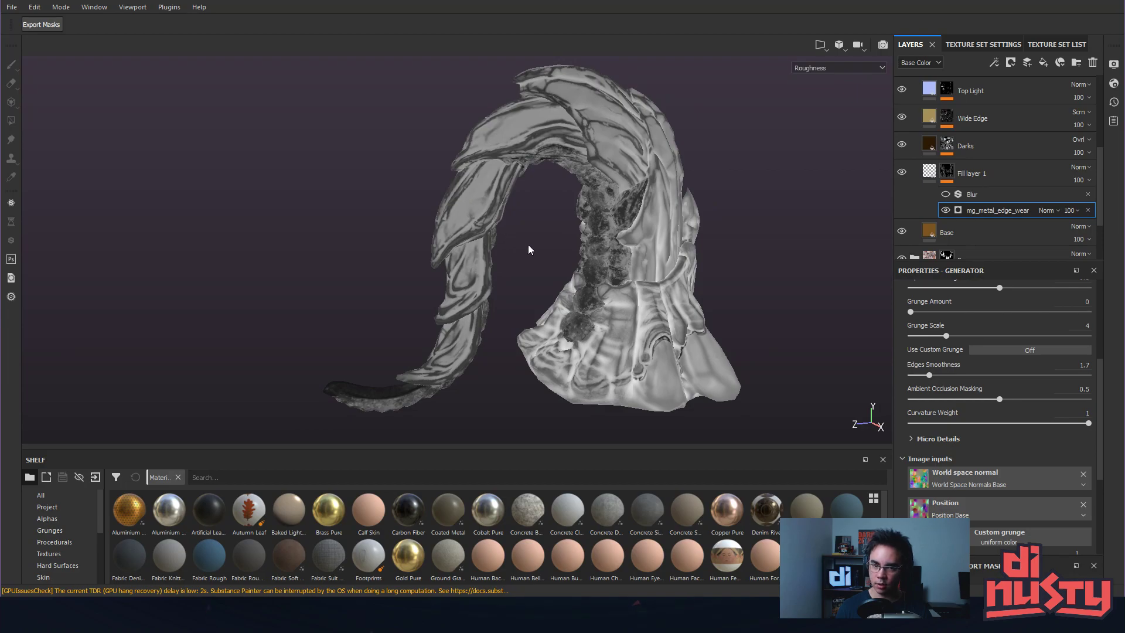
alt+drag(529, 245, 540, 230)
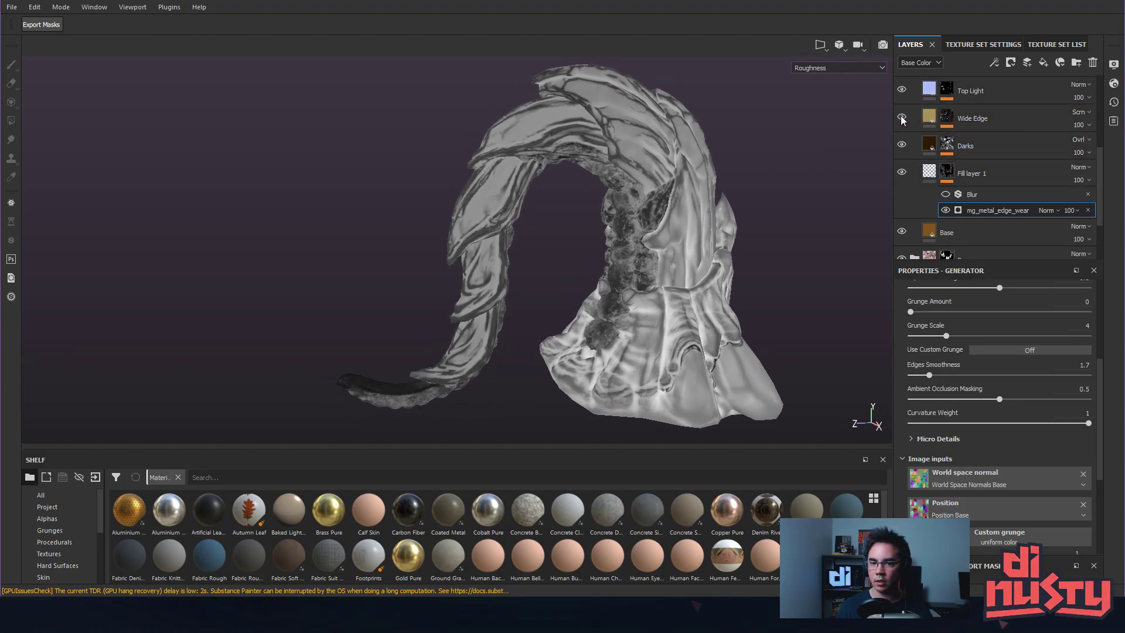
Display the Wide Edge layer's mask and lower the white input point of its Levels effect to 0.631.
alt+click(947, 117)
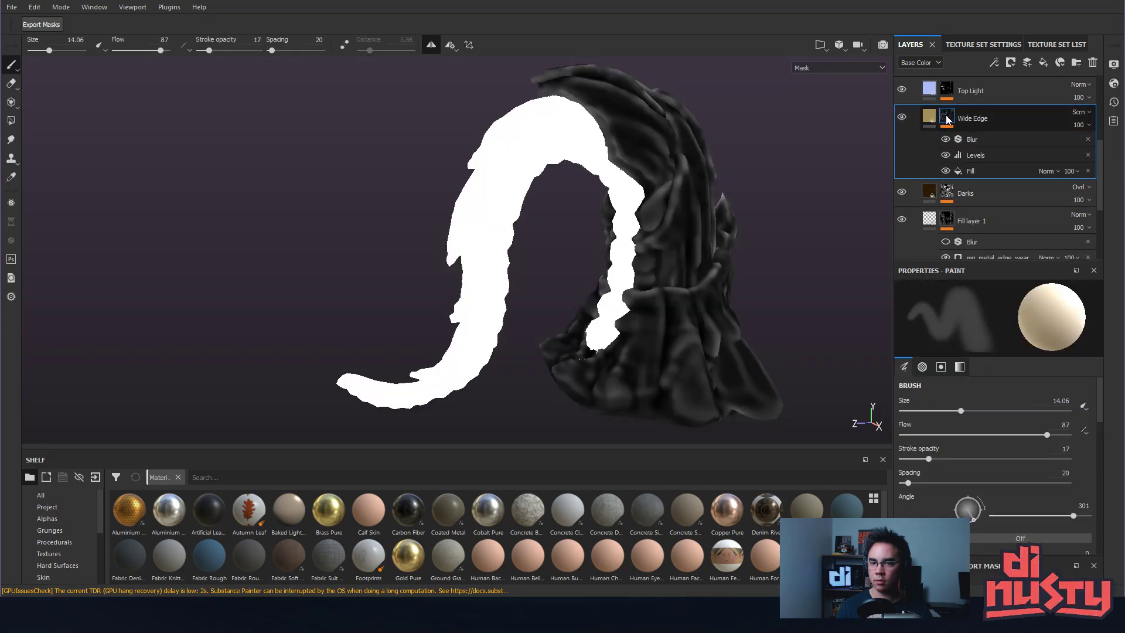
alt+drag(820, 146, 698, 206)
alt+right_drag(698, 206, 701, 178)
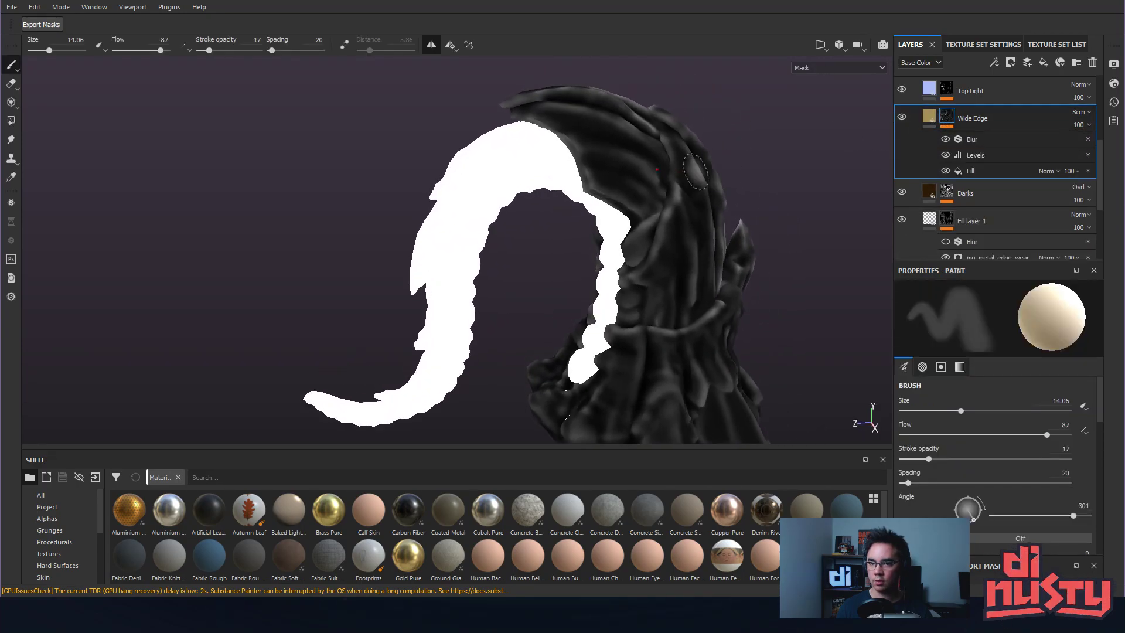
alt+middle_drag(778, 183, 728, 187)
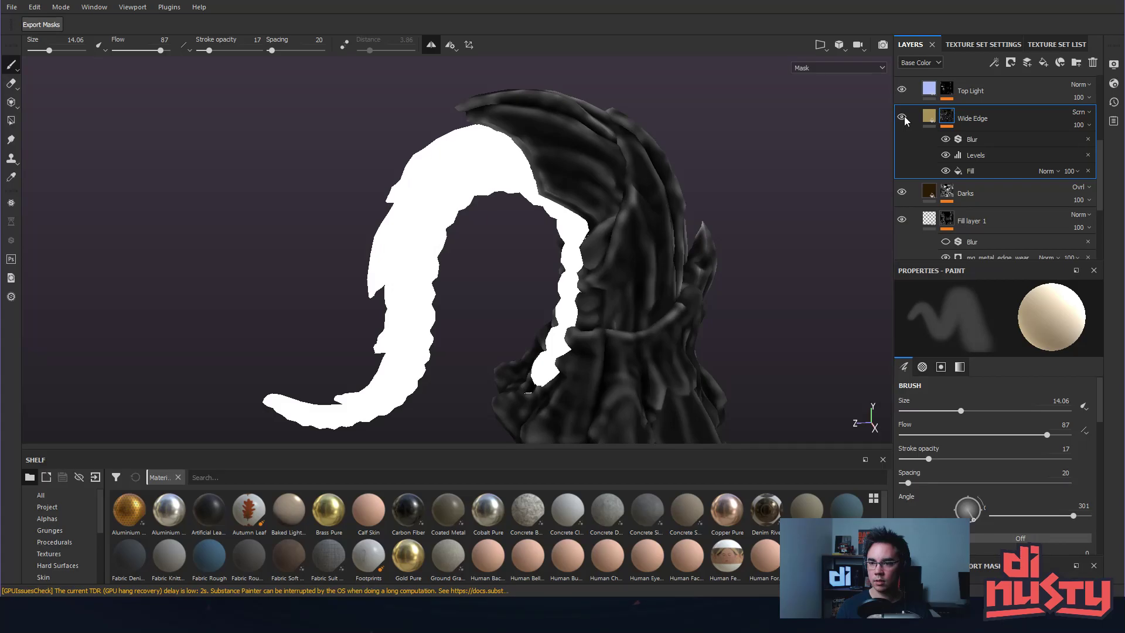
click(982, 139)
click(999, 154)
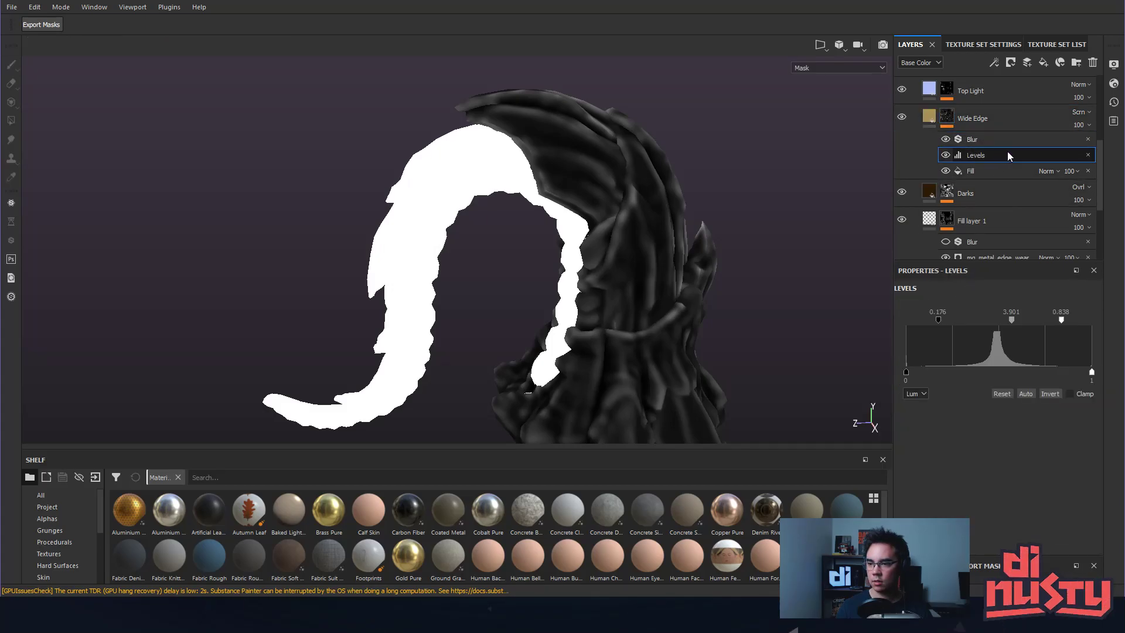
drag(1057, 319, 1023, 322)
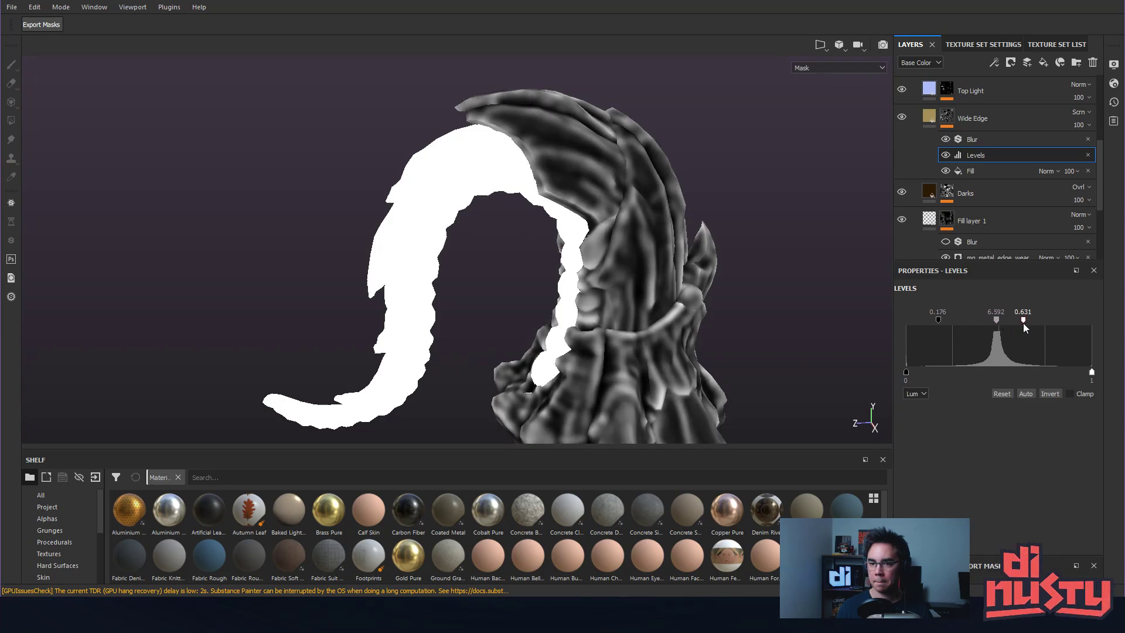
Leave the mask view, look through the model's individual channels and display only the Base Color.
click(929, 118)
alt+drag(782, 172, 817, 166)
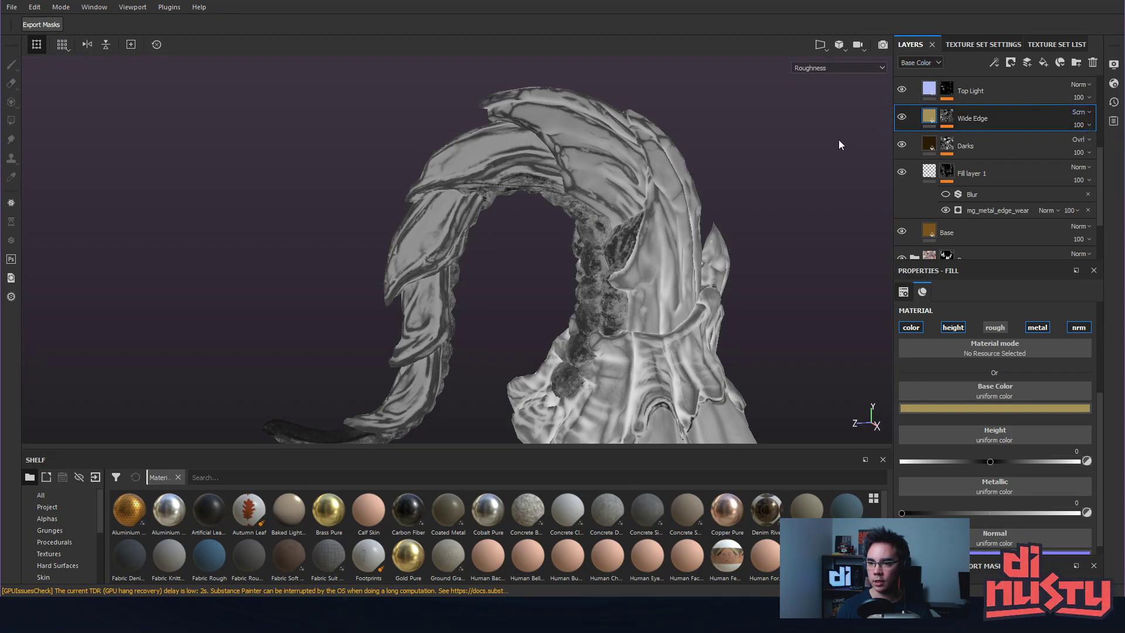
key(m)
alt+drag(787, 194, 750, 226)
key(c)
key(c)
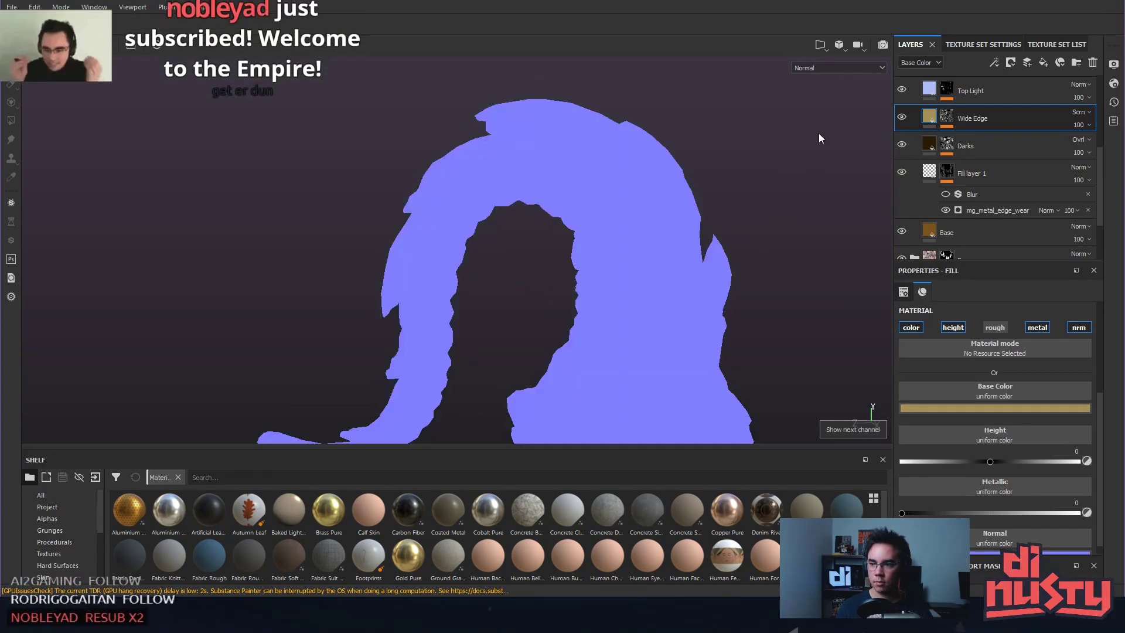
alt+drag(883, 128, 828, 176)
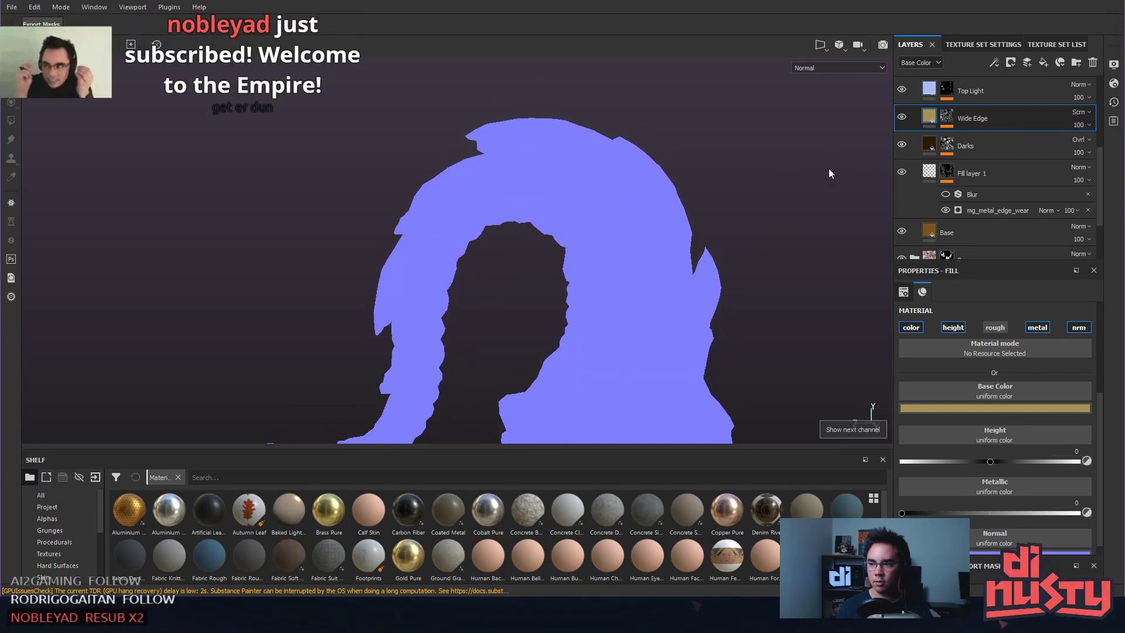
key(c)
click(820, 68)
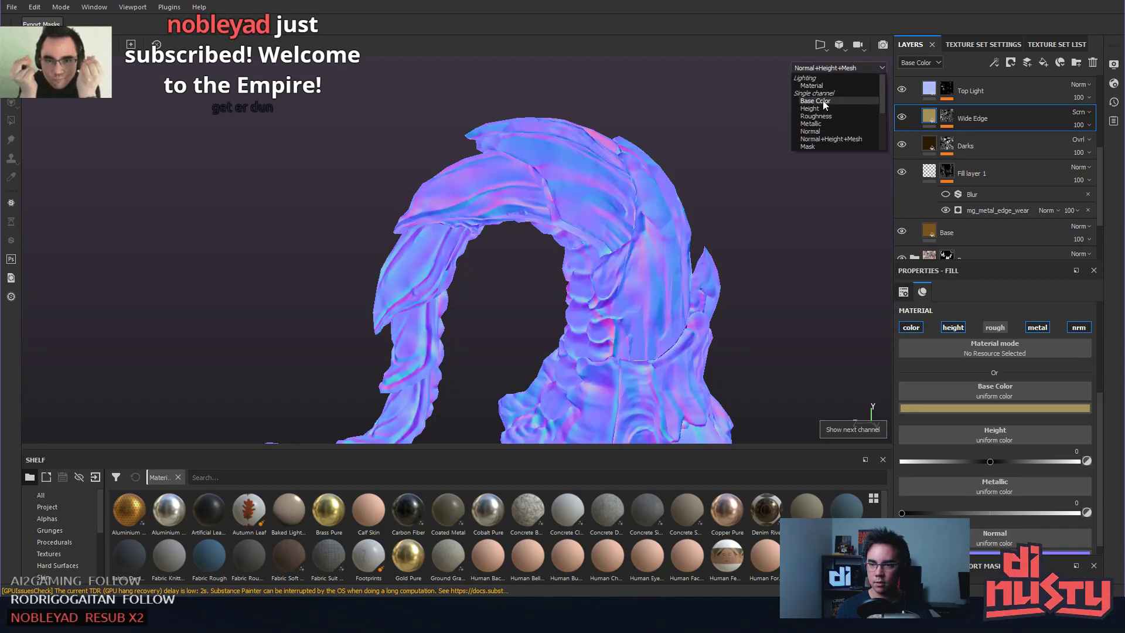
click(822, 100)
alt+drag(736, 131, 734, 121)
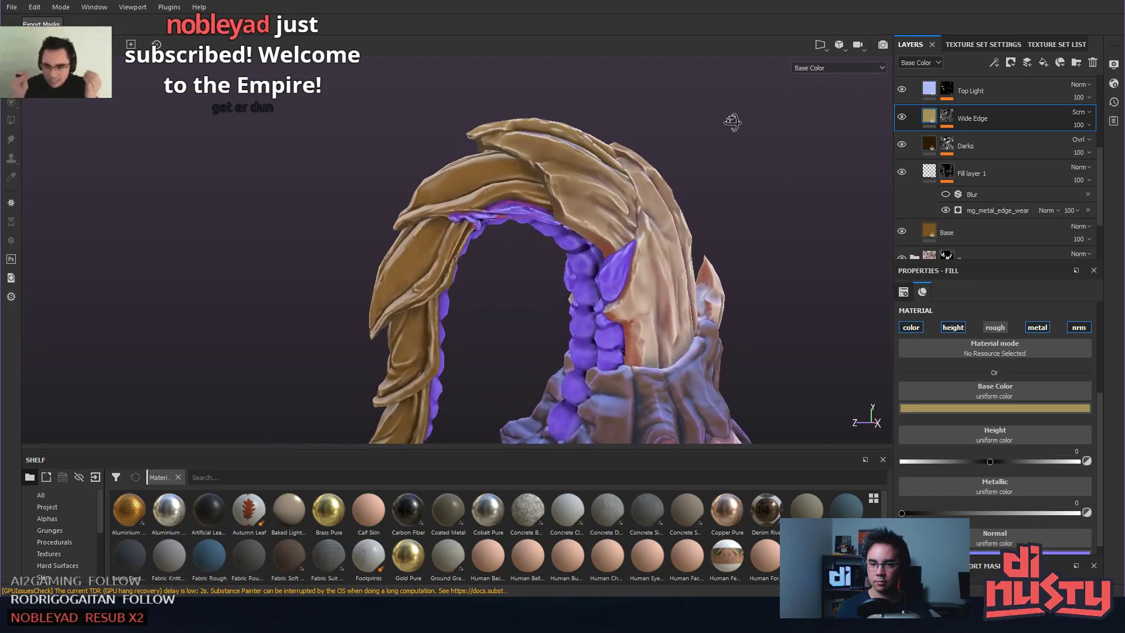
Compare the model with the Wide Edge layer off and on, and set its mask's Blur intensity to 2.29.
click(901, 116)
click(902, 117)
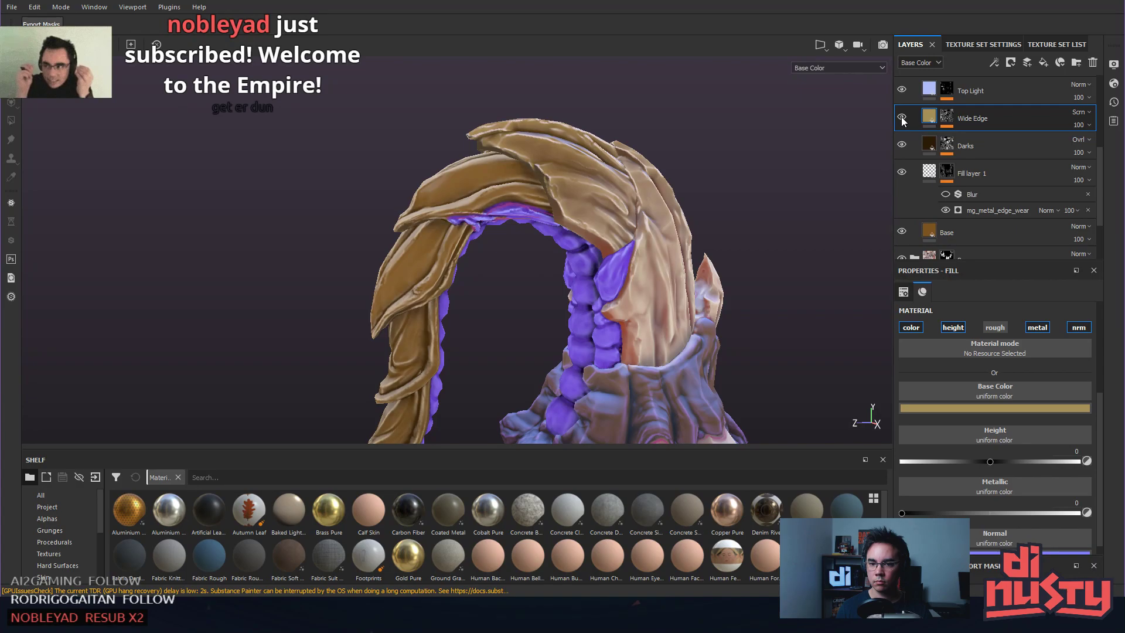
alt+drag(691, 126, 638, 122)
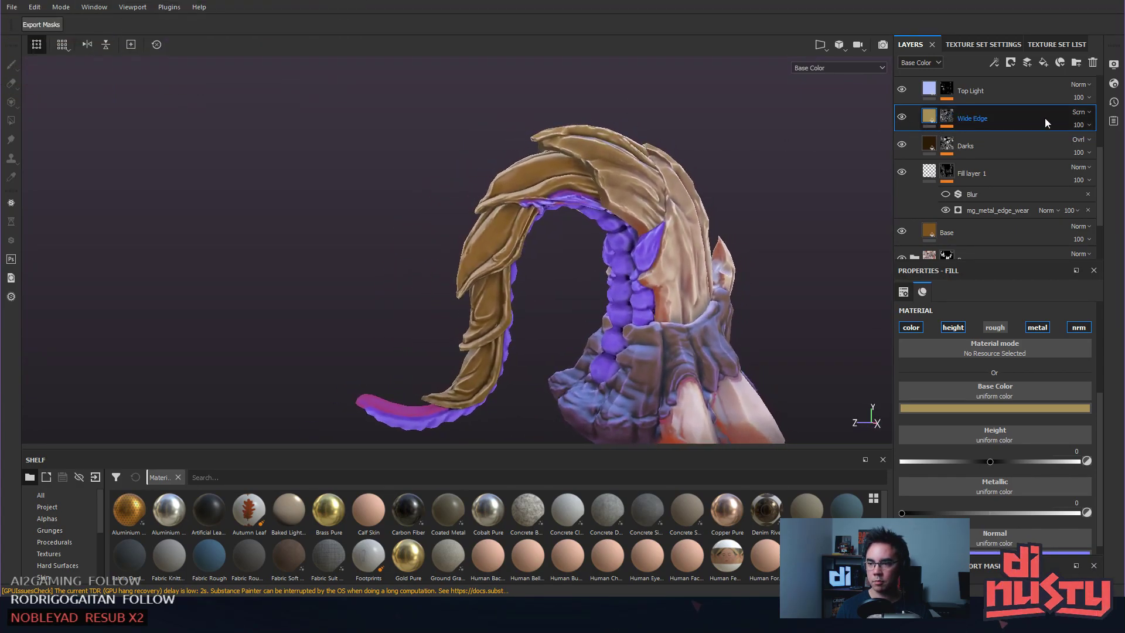
click(976, 130)
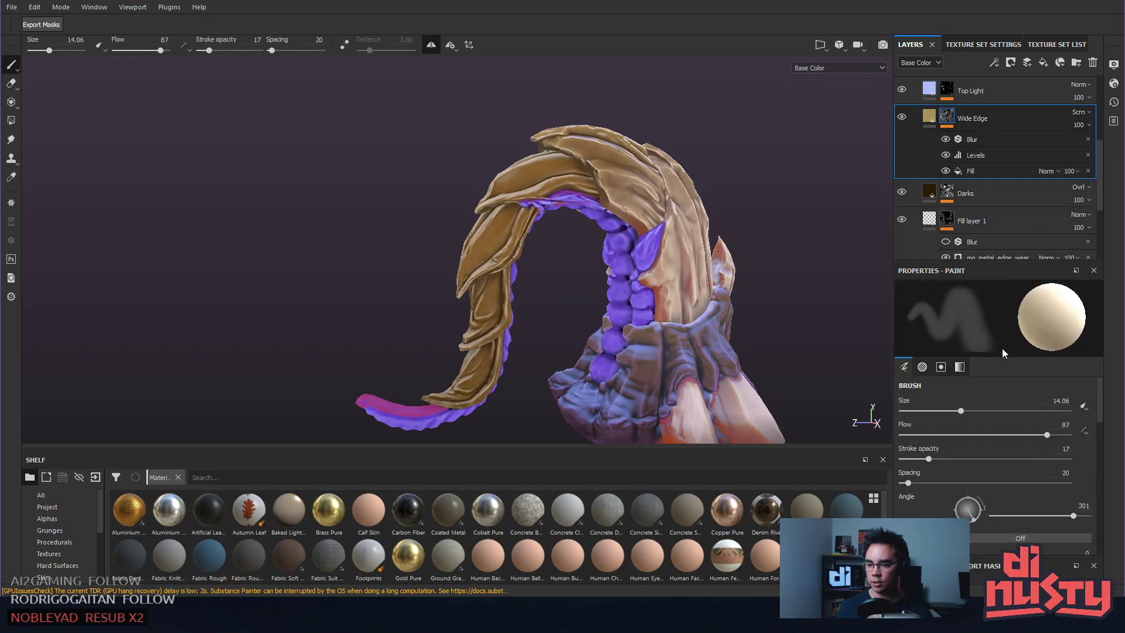
click(997, 140)
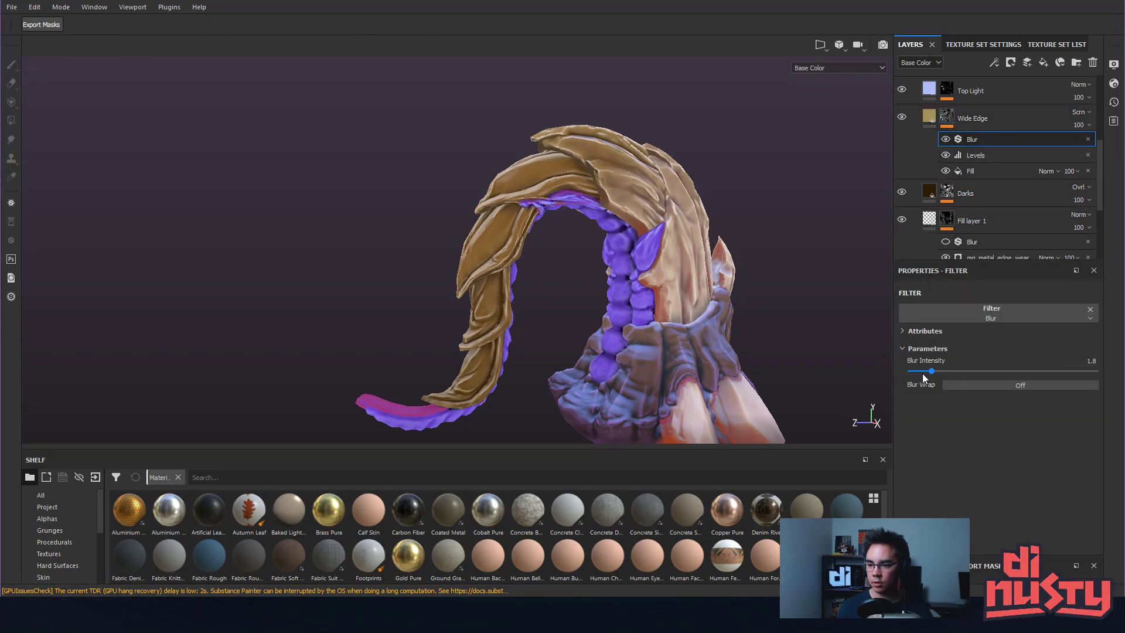
drag(927, 370, 938, 371)
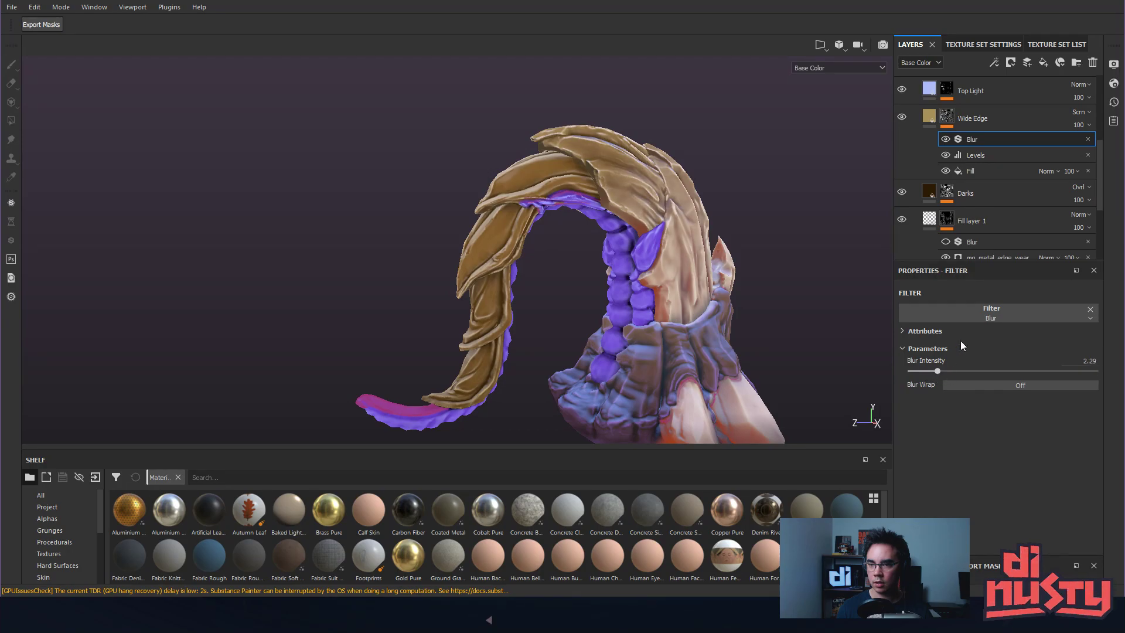
Lower the Wide Edge layer's opacity to 70 and check the shell from several angles.
click(1078, 125)
drag(1122, 151, 1108, 154)
alt+middle_drag(625, 182, 633, 195)
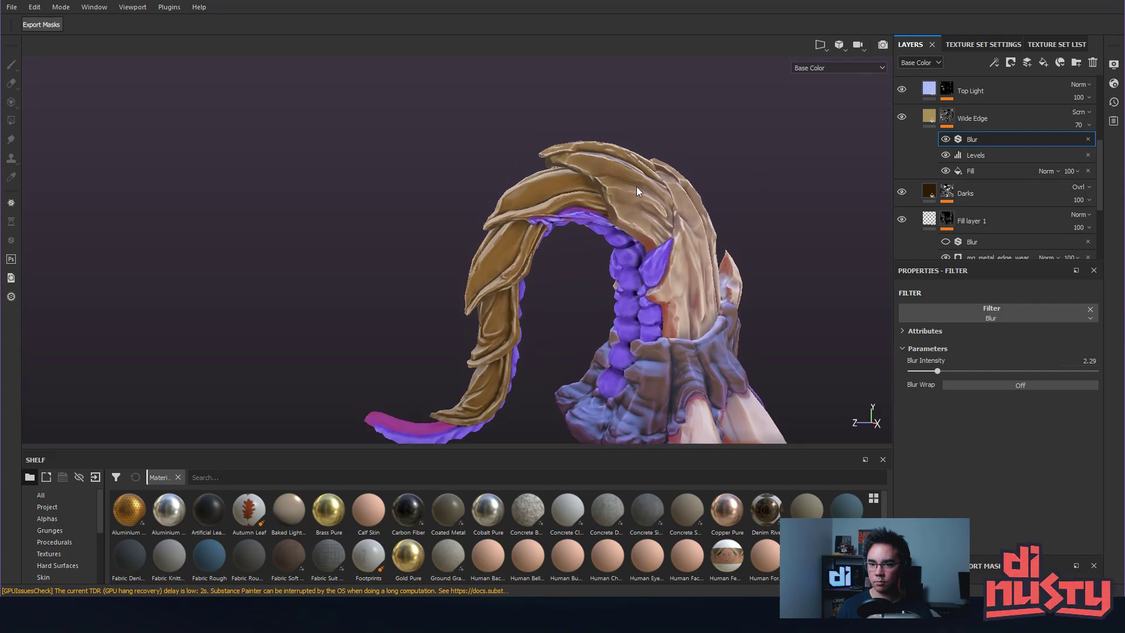
alt+drag(639, 186, 692, 233)
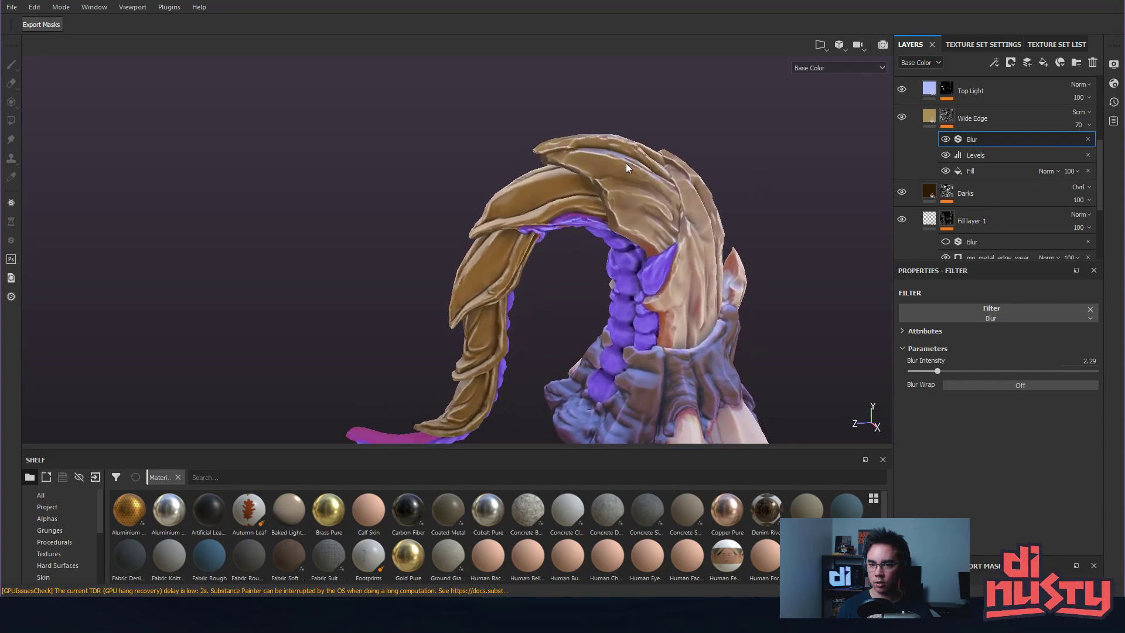
alt+drag(631, 163, 586, 188)
alt+drag(645, 221, 627, 144)
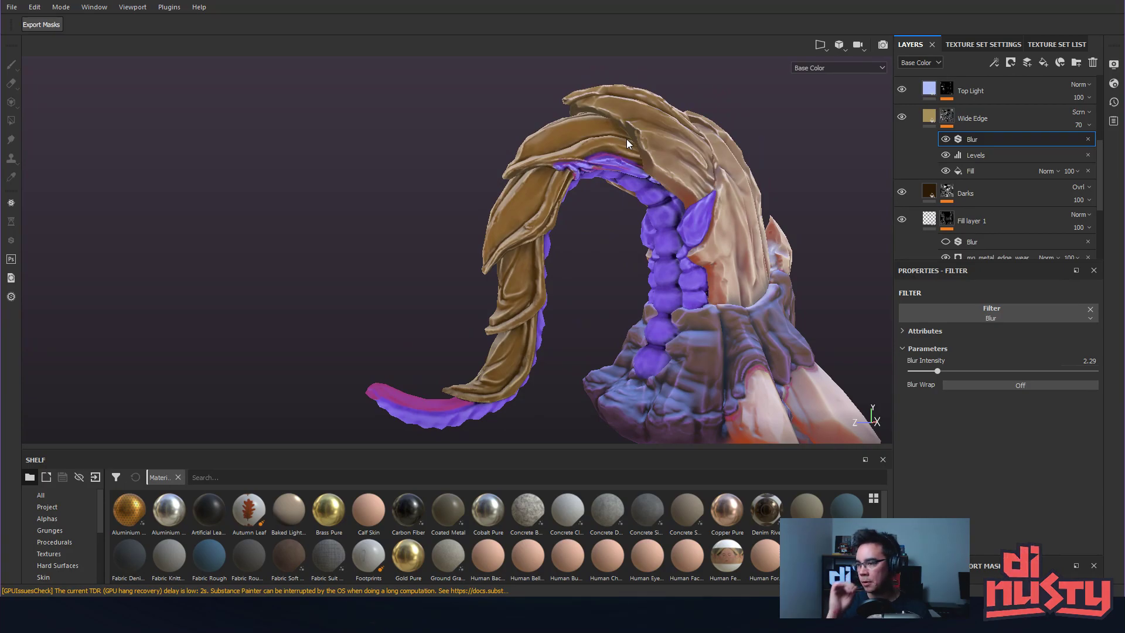
alt+drag(618, 193, 623, 209)
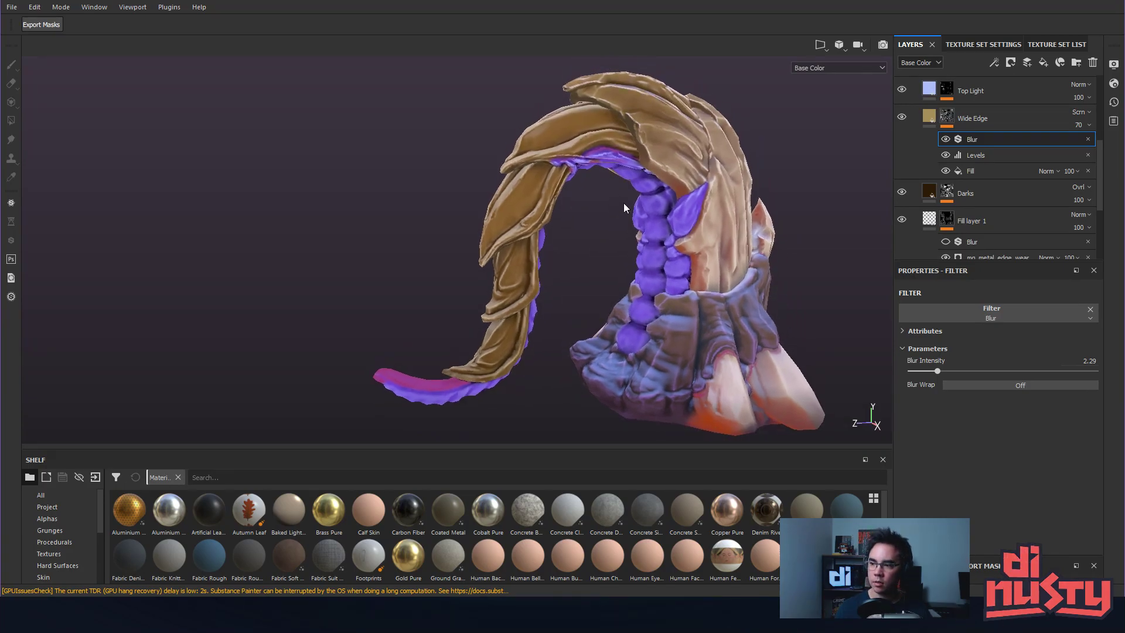
alt+drag(640, 172, 674, 167)
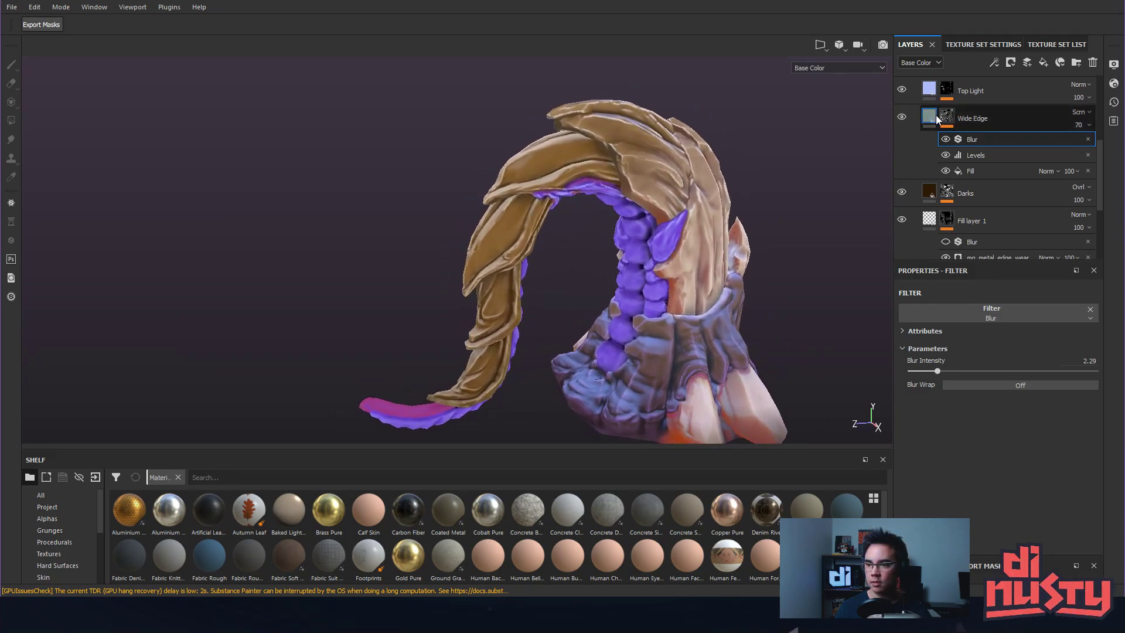
Make the tentacle texture set active and show its layer stack.
click(996, 120)
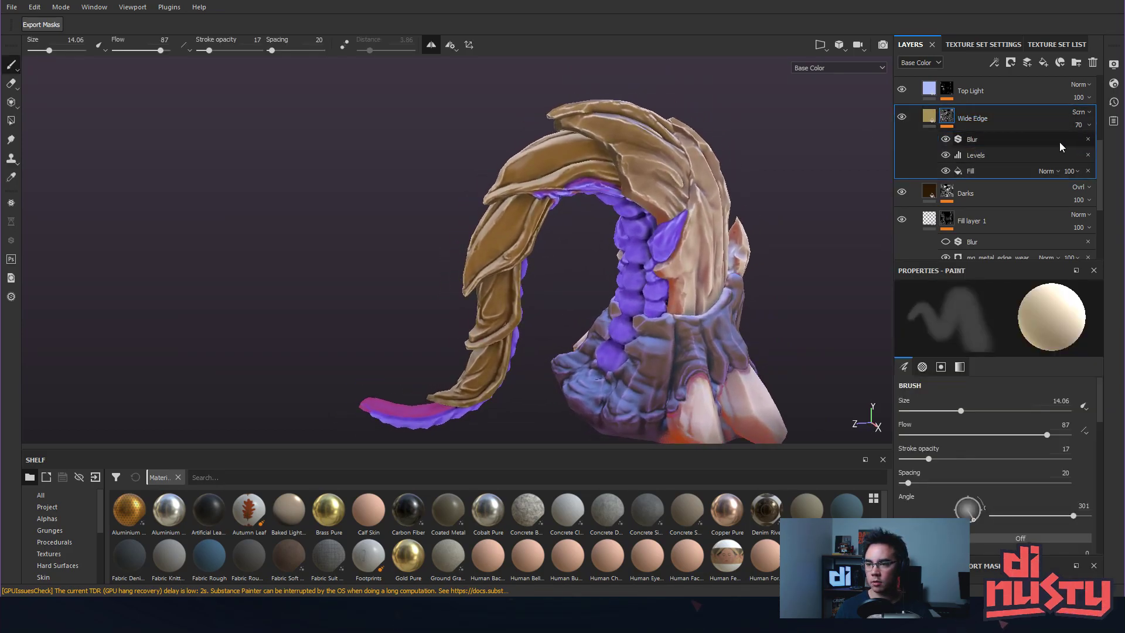
click(1033, 44)
click(999, 44)
click(1031, 44)
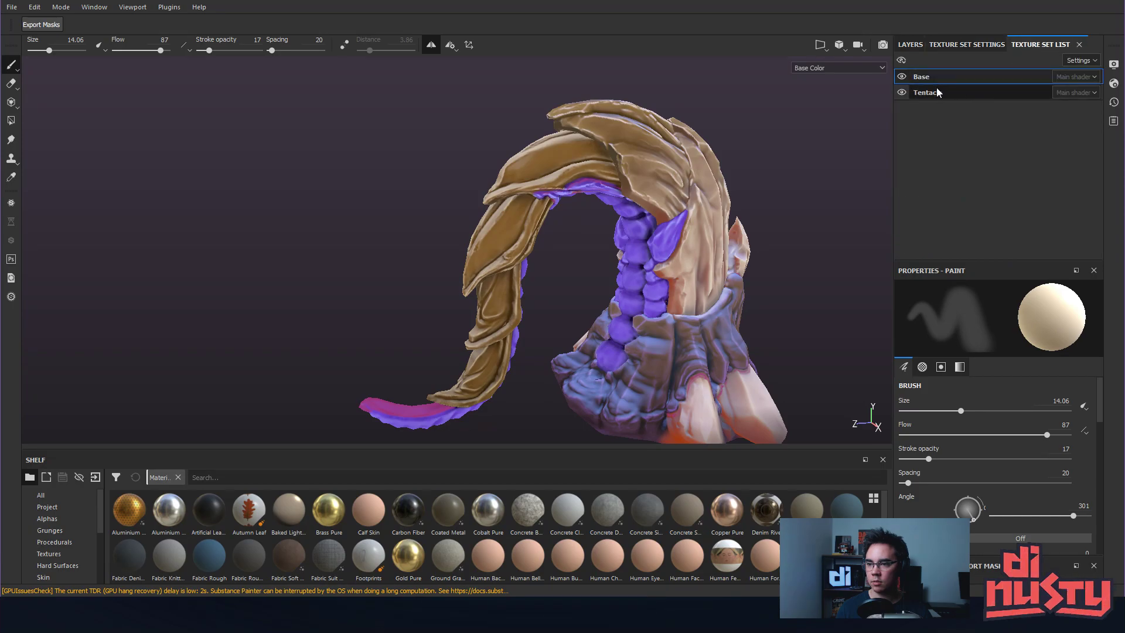
click(908, 43)
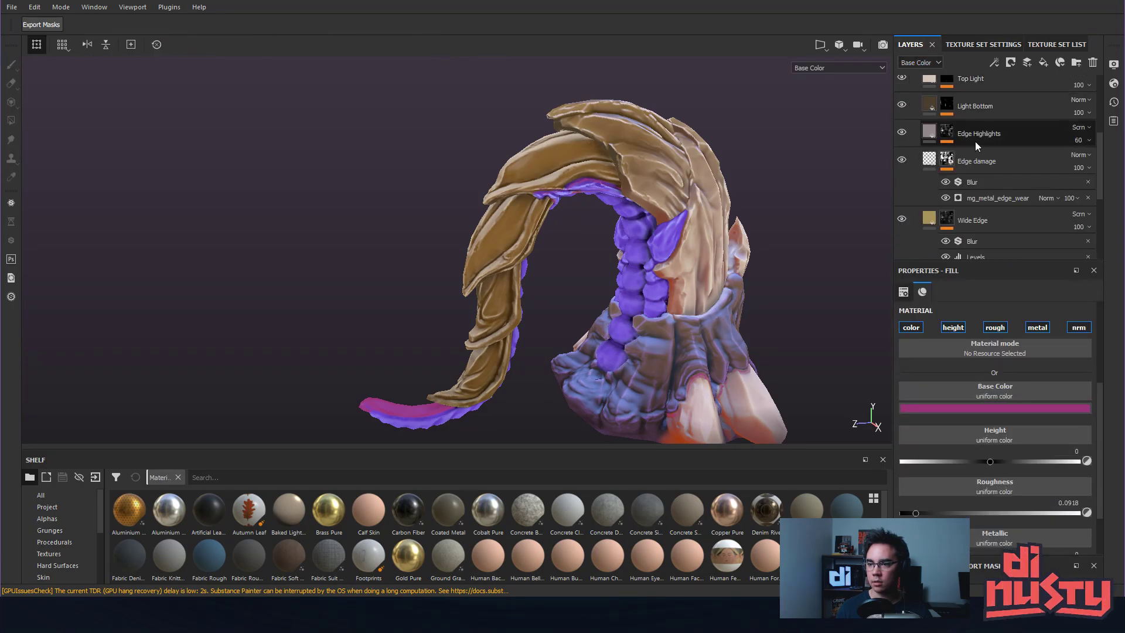
Select the Edge Highlights layer in the Shell folder and toggle its visibility to compare its effect.
scroll(975, 142, up, 1)
click(996, 196)
click(909, 175)
click(900, 167)
click(900, 167)
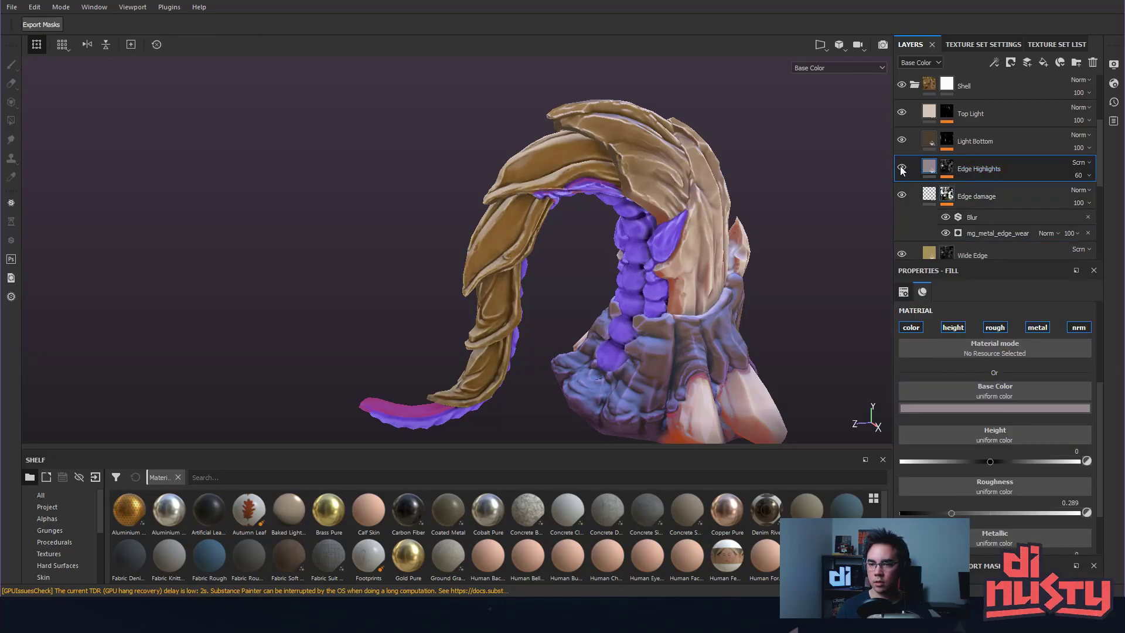
click(903, 167)
click(902, 167)
click(903, 167)
click(903, 167)
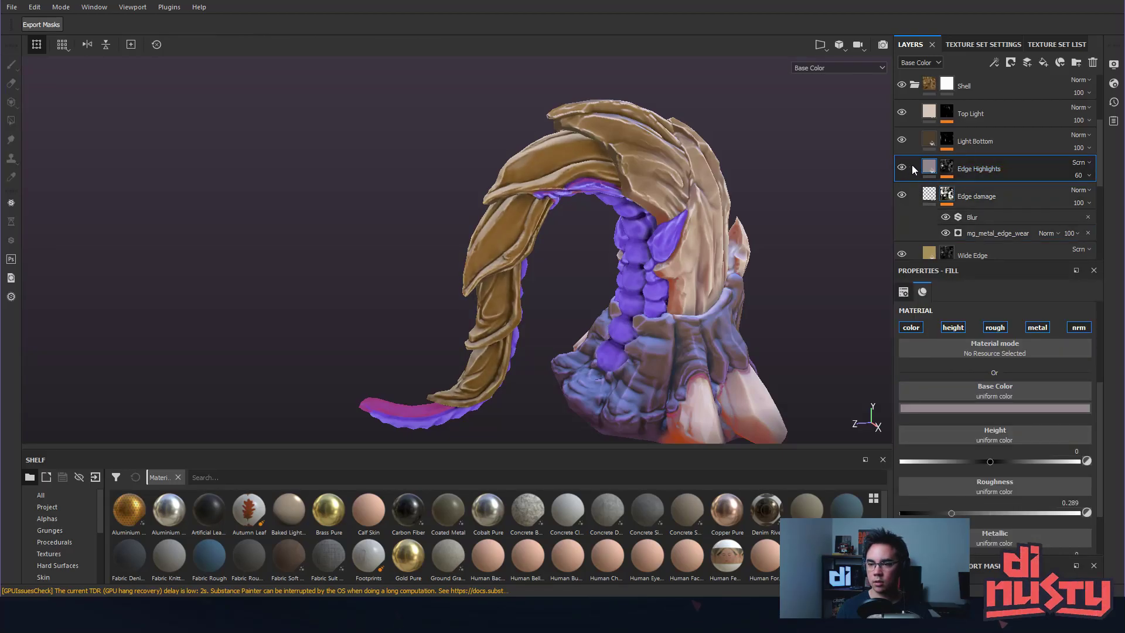
Lower the Edge Highlights layer's opacity to 49 and compare the shell with the Wide Edge layer off and on.
click(1079, 174)
mouse_move(1103, 198)
mouse_down()
mouse_move(1117, 197)
mouse_move(1096, 203)
mouse_up()
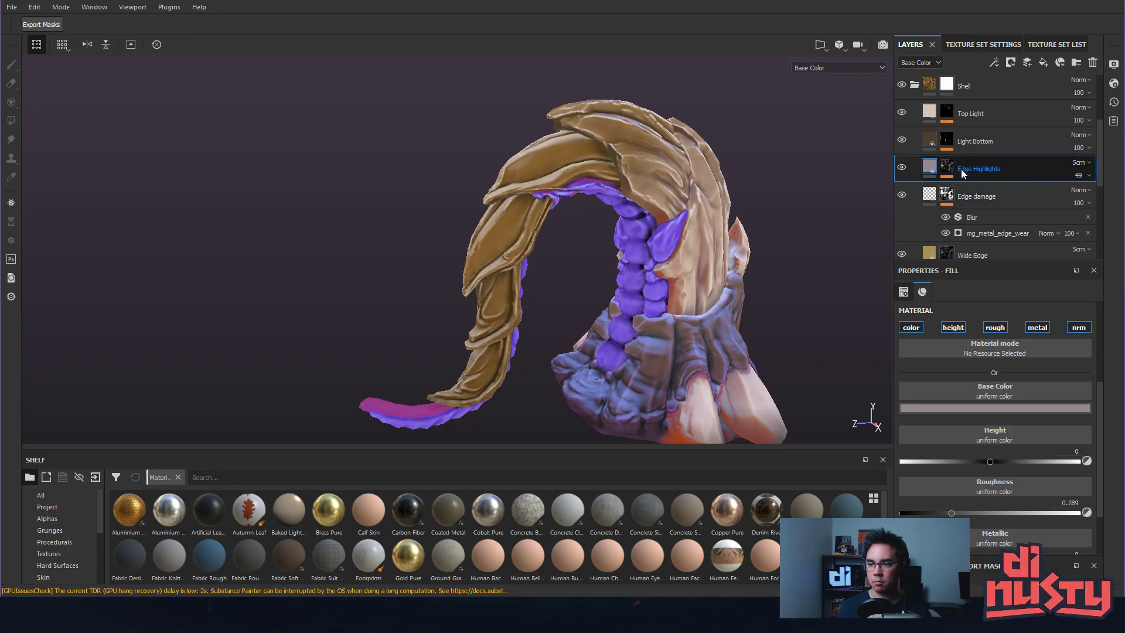
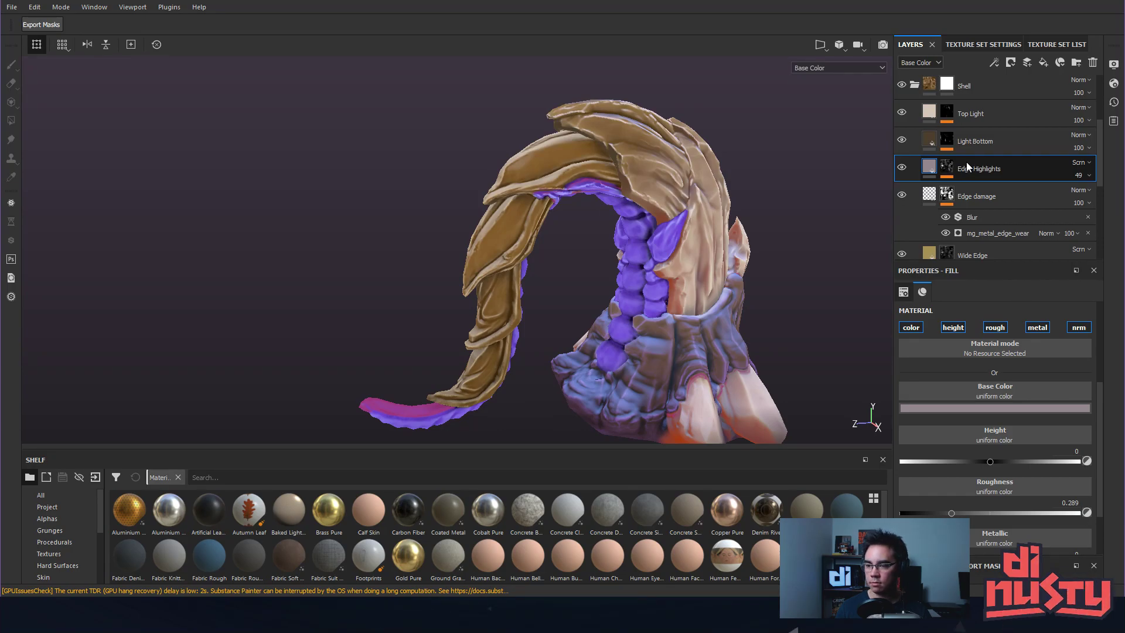
scroll(966, 162, down, 1)
click(902, 219)
click(902, 219)
click(902, 219)
click(901, 219)
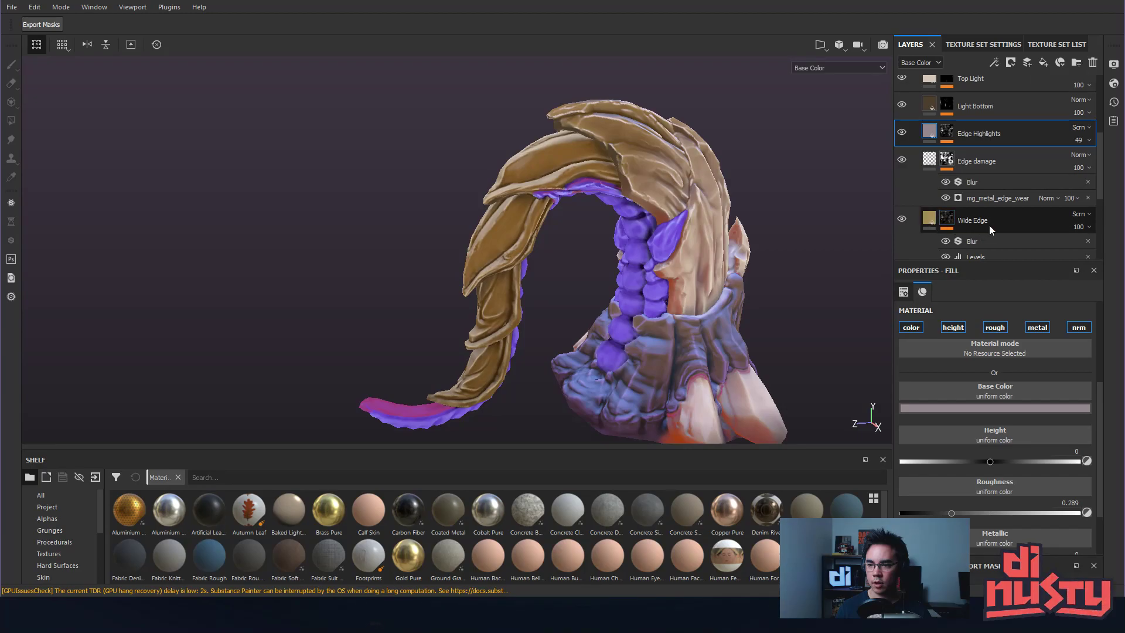
Inspect the masks of the Wide Edge and Darks layers on the tentacle shell.
click(986, 225)
scroll(1022, 218, down, 1)
alt+click(944, 187)
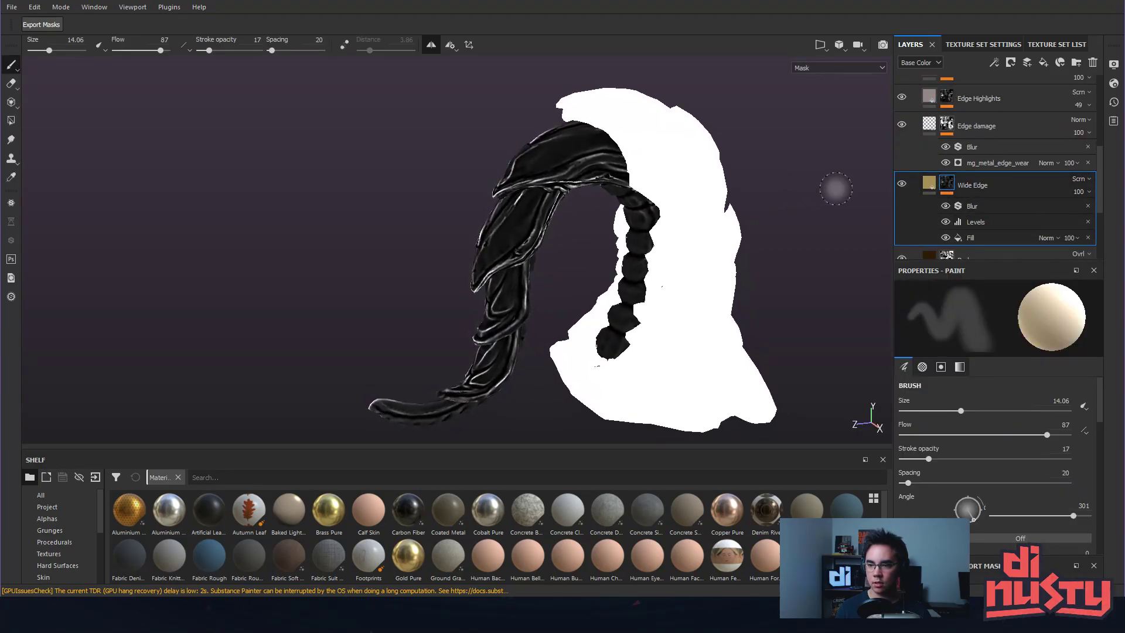
scroll(947, 181, down, 1)
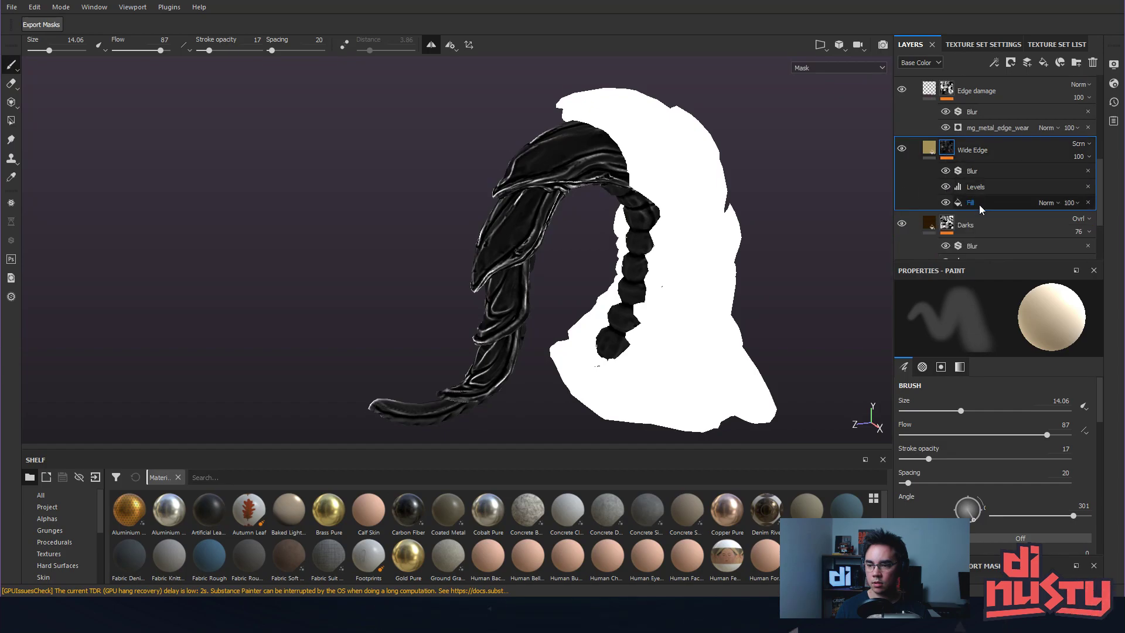
alt+click(947, 223)
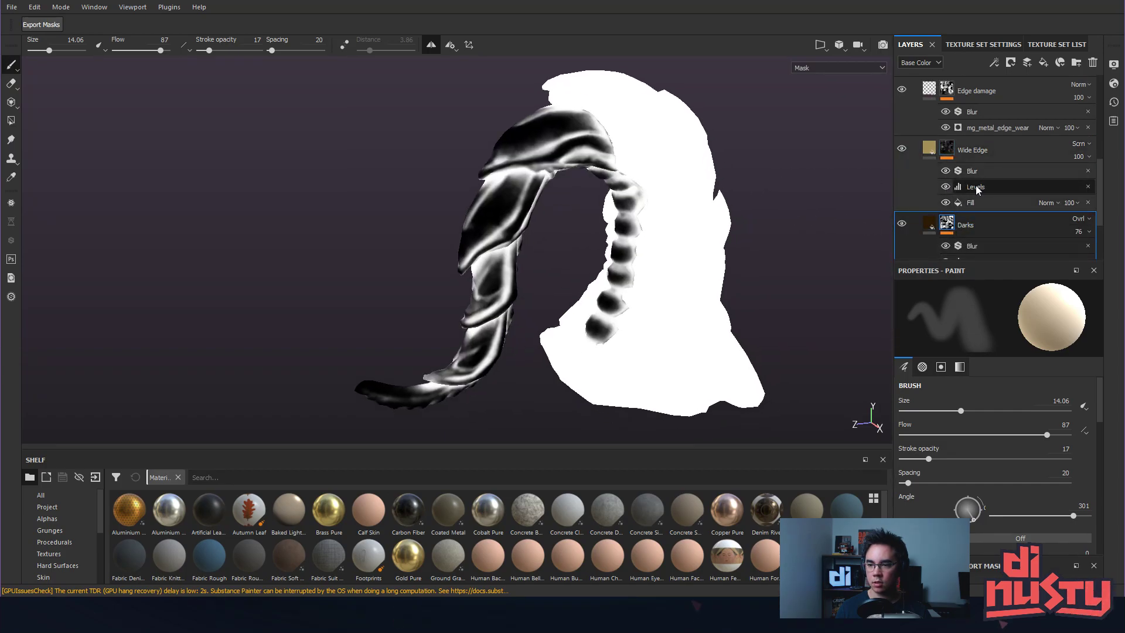
Raise the low input point and reduce the white output in the Darks mask's Levels, and return to the material view.
scroll(974, 188, down, 2)
click(1007, 190)
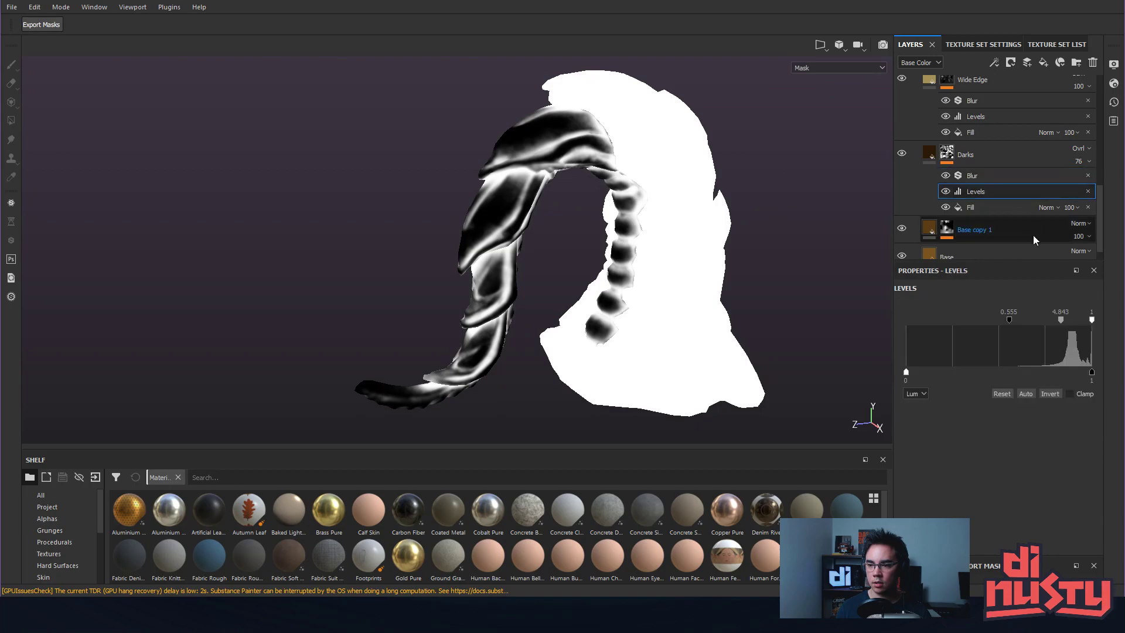
drag(1010, 318, 1049, 320)
drag(1091, 371, 1058, 372)
drag(1071, 372, 1070, 372)
click(930, 154)
alt+drag(883, 205, 738, 173)
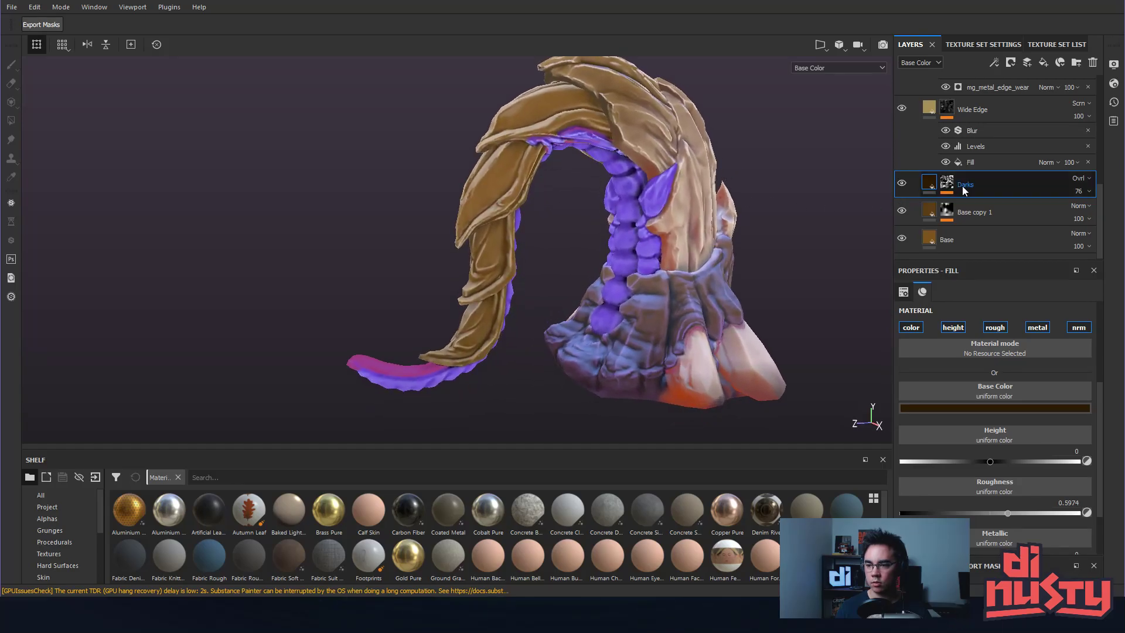
Show the Wide Edge layer's mask and set its Blur intensity to 1.94.
scroll(947, 180, up, 1)
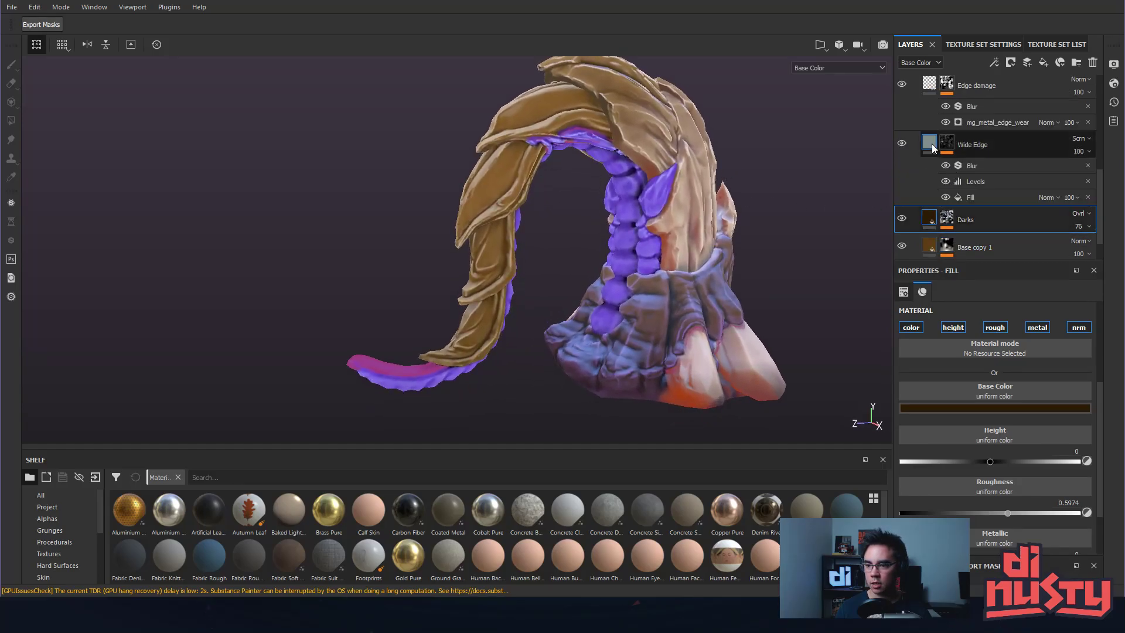
click(934, 147)
alt+click(947, 157)
mouse_move(668, 173)
alt+mouse_down()
mouse_move(687, 194)
mouse_move(693, 238)
mouse_move(699, 226)
alt+mouse_up()
alt+drag(851, 163, 770, 158)
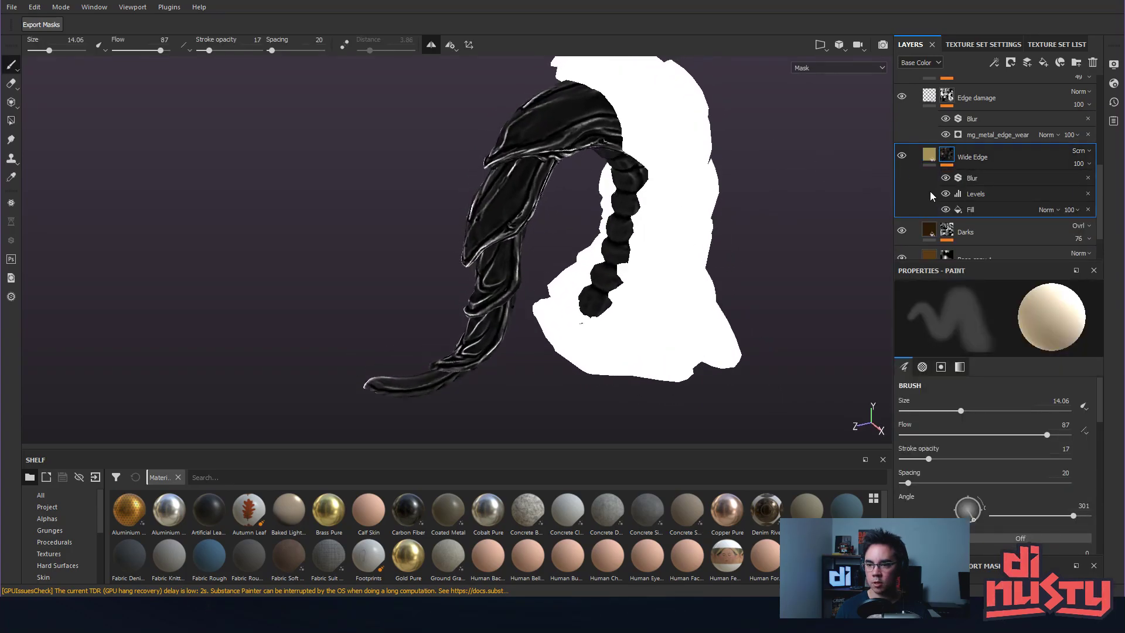
click(983, 177)
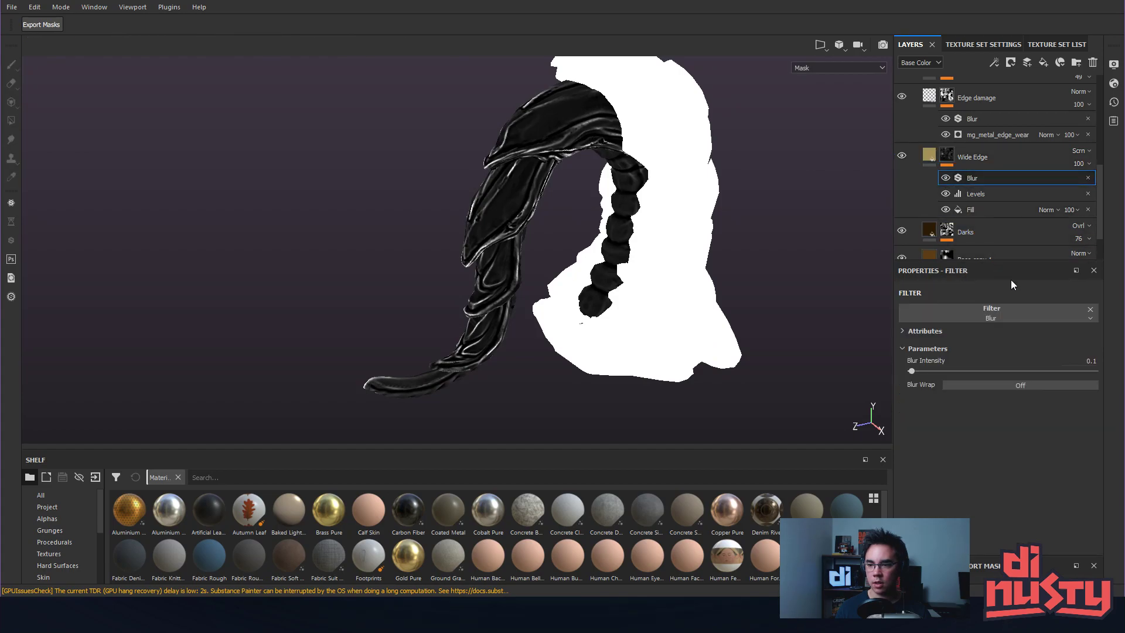
drag(943, 372, 933, 369)
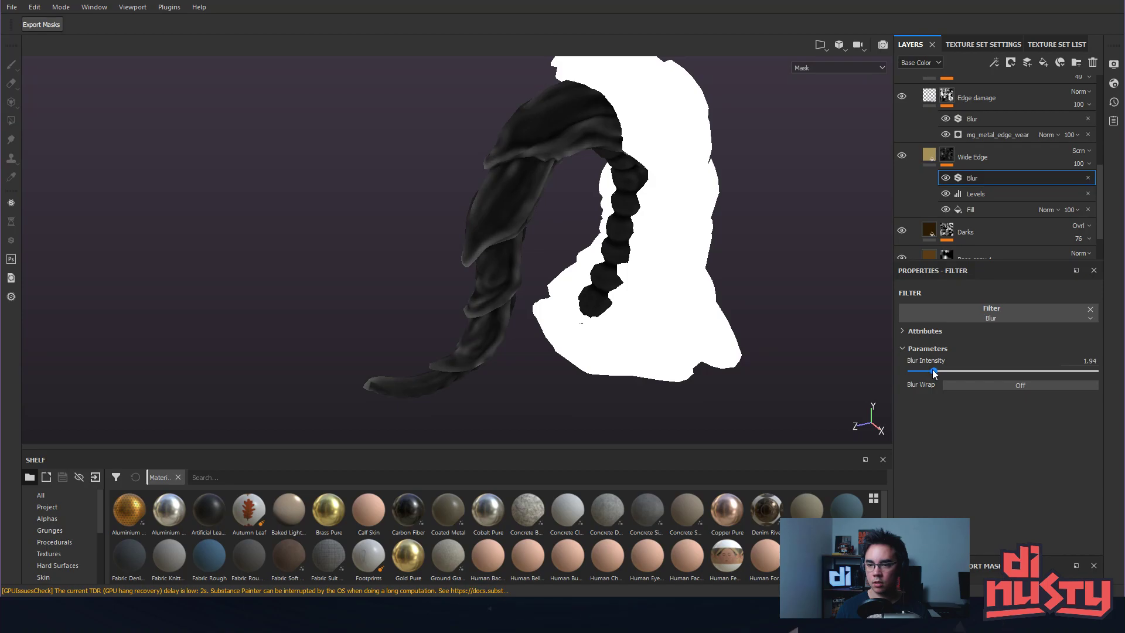
alt+drag(817, 169, 771, 184)
In the Wide Edge mask's Levels, set the high input to 0.82 and raise the low input, and check the shaded shell.
click(989, 198)
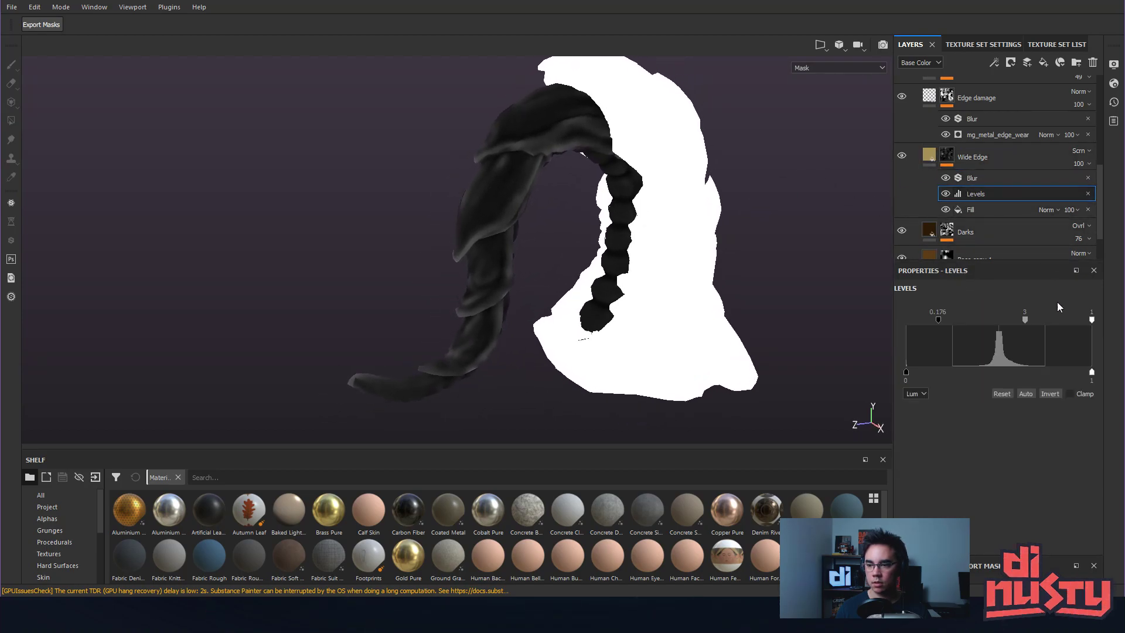
drag(1029, 320, 1019, 322)
key(ctrl+z)
drag(1089, 320, 1058, 319)
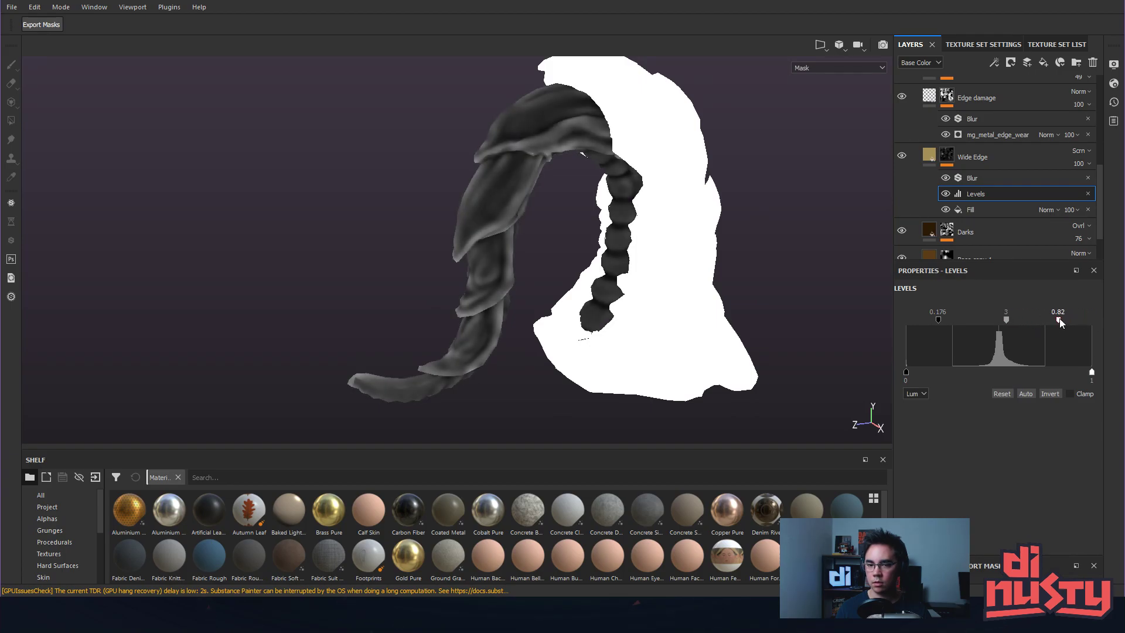
drag(956, 319, 955, 320)
alt+drag(803, 258, 778, 284)
click(967, 157)
alt+drag(859, 188, 585, 186)
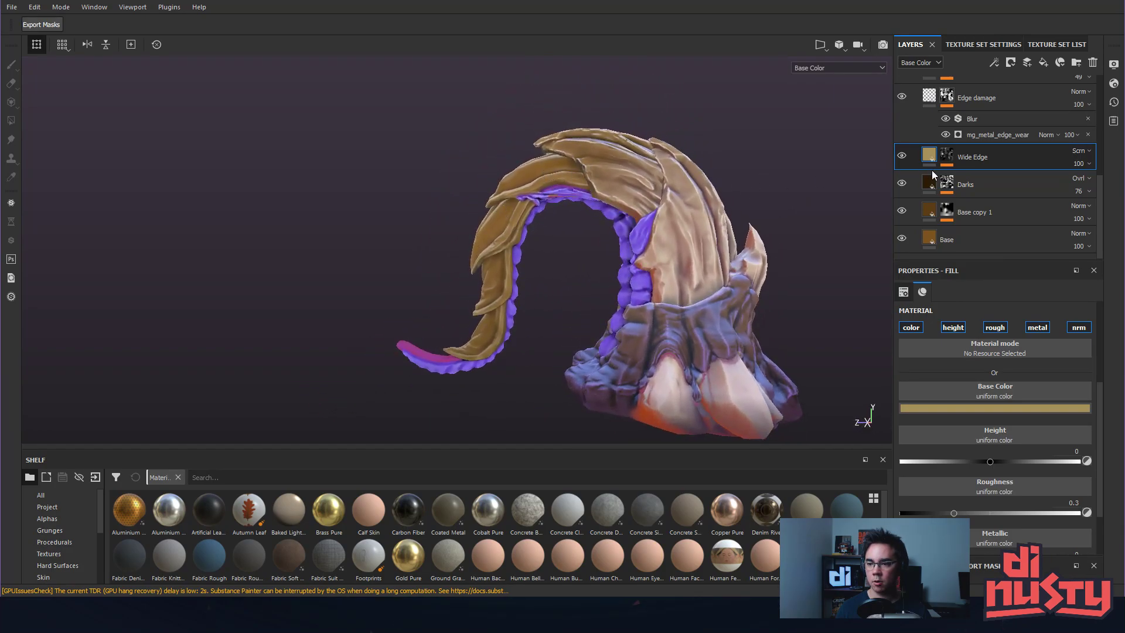
Change the Base layer's base color to a less saturated brown and check the shell from several angles.
click(967, 238)
click(987, 407)
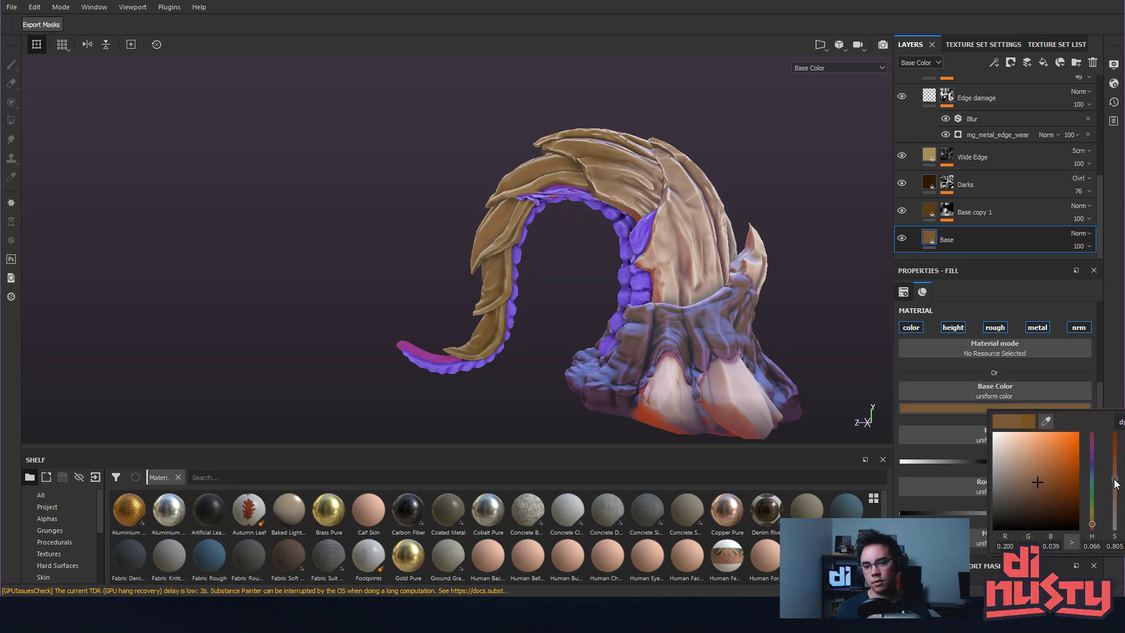
mouse_move(692, 292)
alt+mouse_down()
mouse_move(947, 368)
mouse_move(1017, 359)
mouse_move(864, 289)
mouse_move(773, 341)
mouse_move(361, 329)
mouse_move(521, 359)
mouse_move(634, 292)
mouse_move(705, 272)
mouse_move(687, 315)
mouse_move(690, 280)
alt+mouse_up()
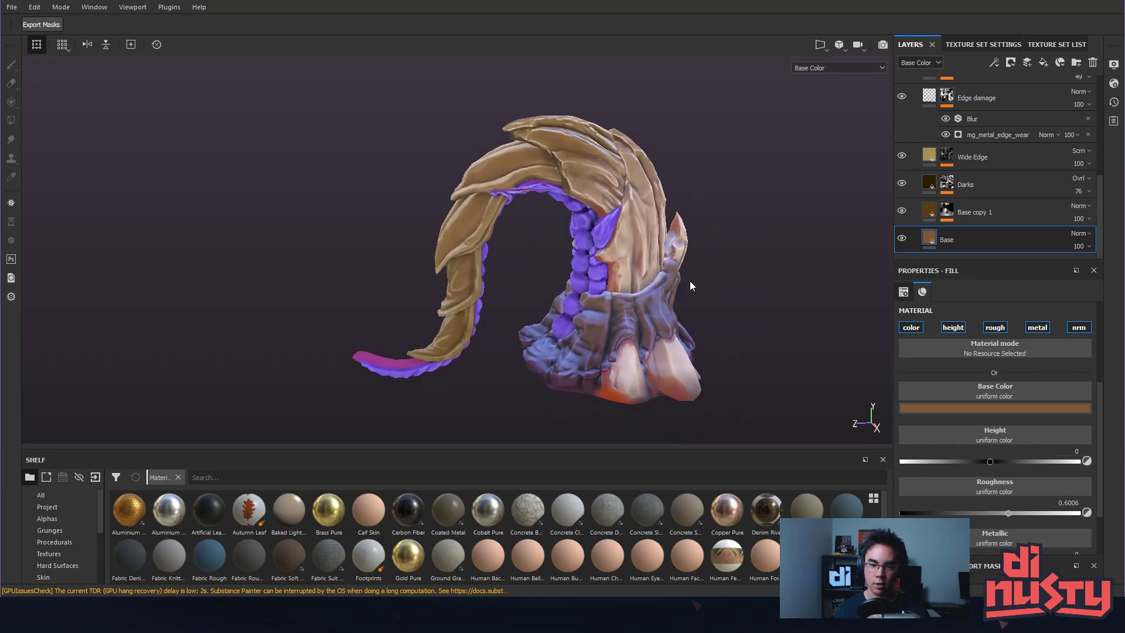
mouse_move(624, 277)
alt+mouse_down()
mouse_move(641, 255)
mouse_move(634, 277)
alt+mouse_up()
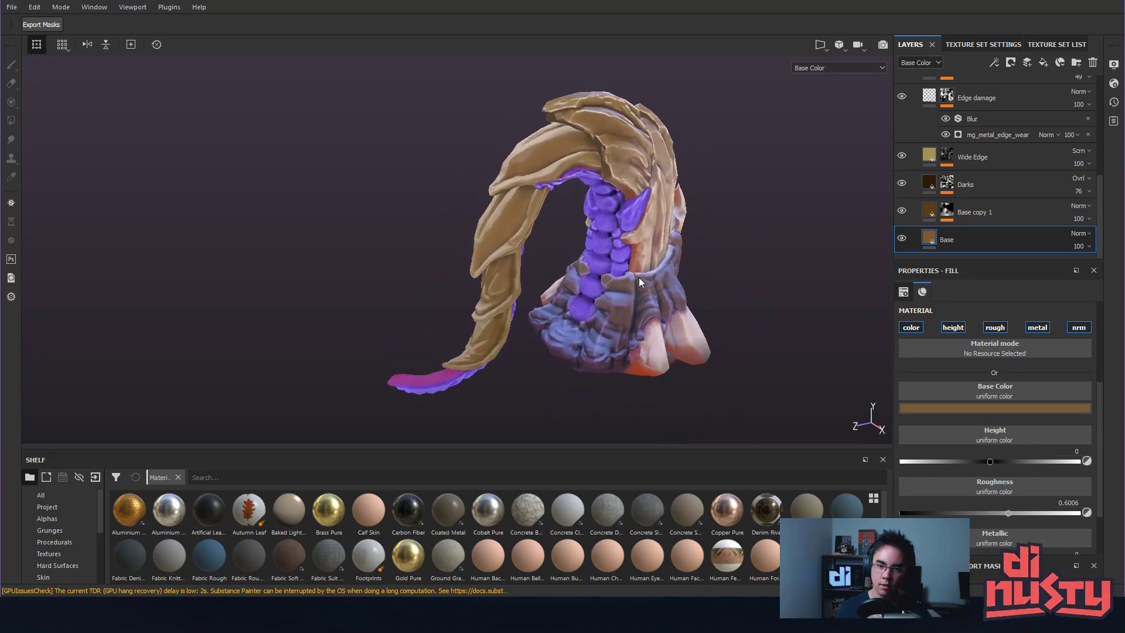
Raise the Edge Highlights layer's opacity to 100 and inspect its mask on the model.
scroll(1019, 158, up, 2)
scroll(1020, 158, up, 2)
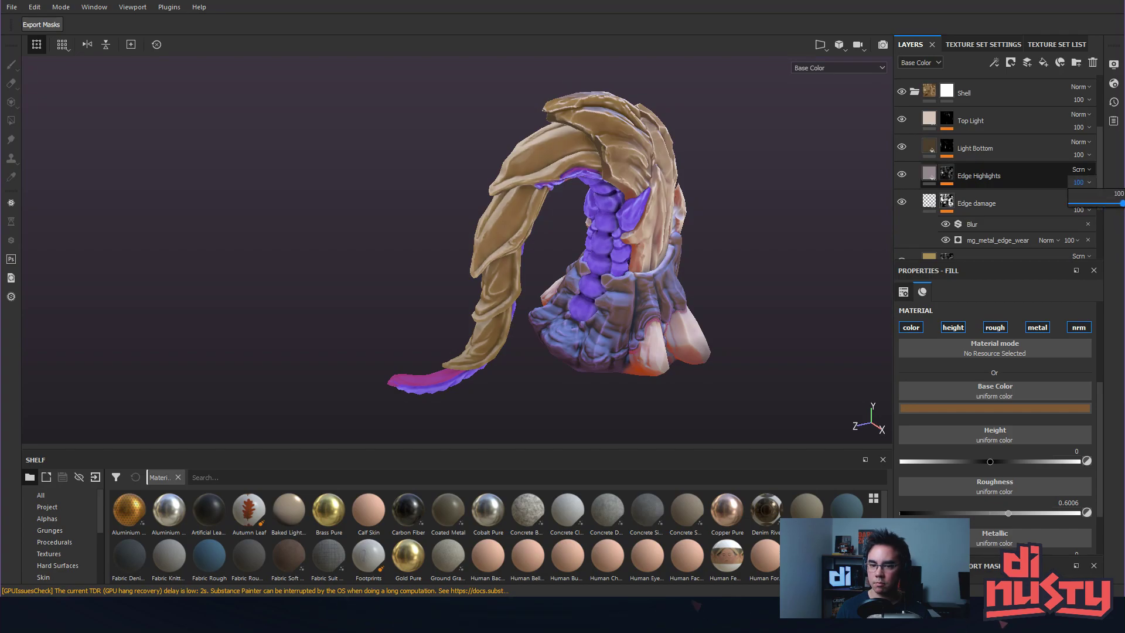
click(946, 174)
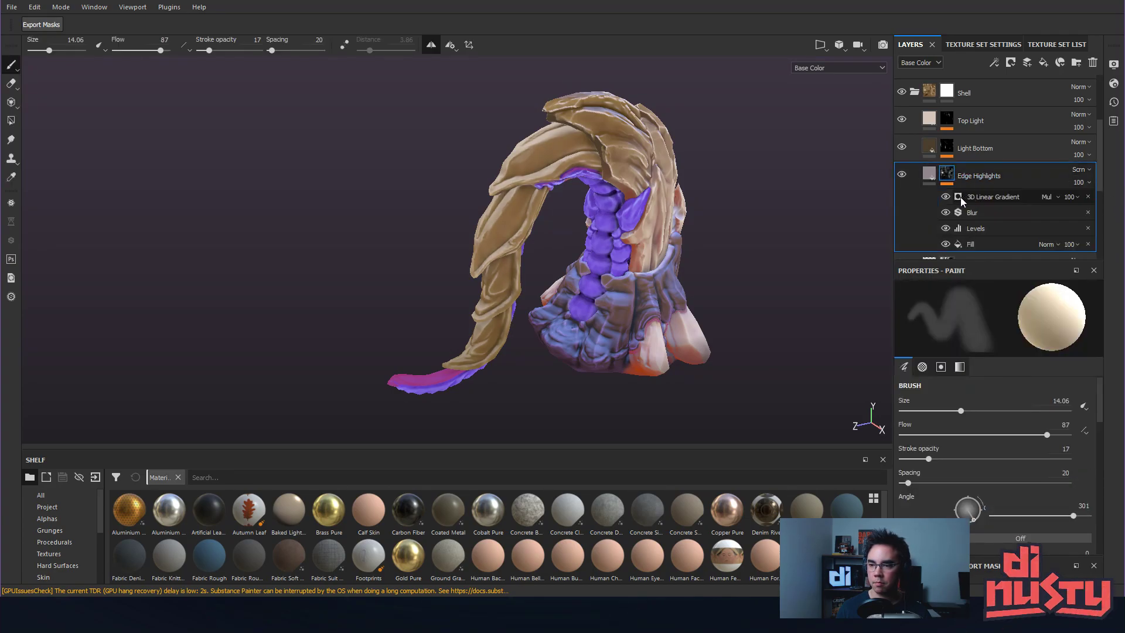
alt+click(949, 177)
alt+drag(718, 164, 713, 164)
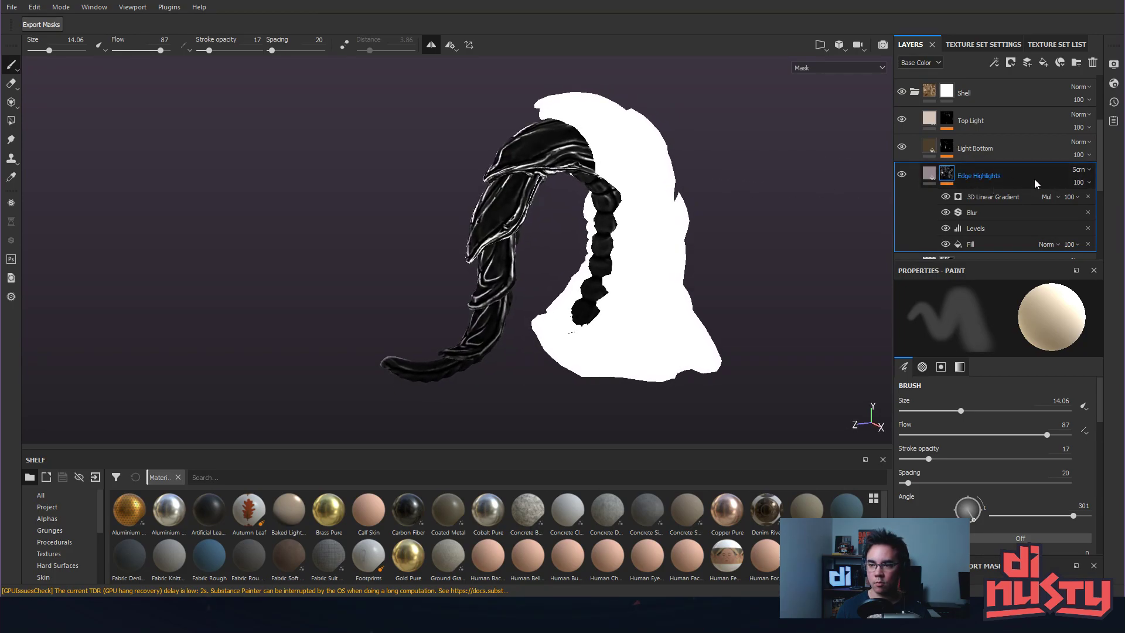
Make the Edge Highlights layer's base color slightly lighter and less saturated.
click(930, 173)
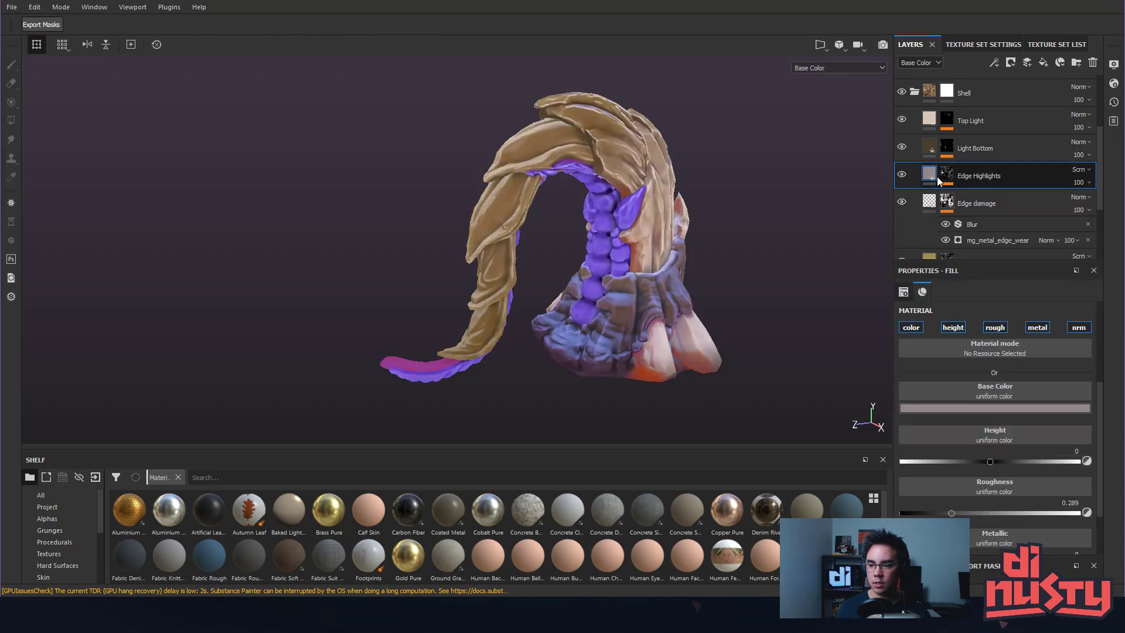
click(999, 409)
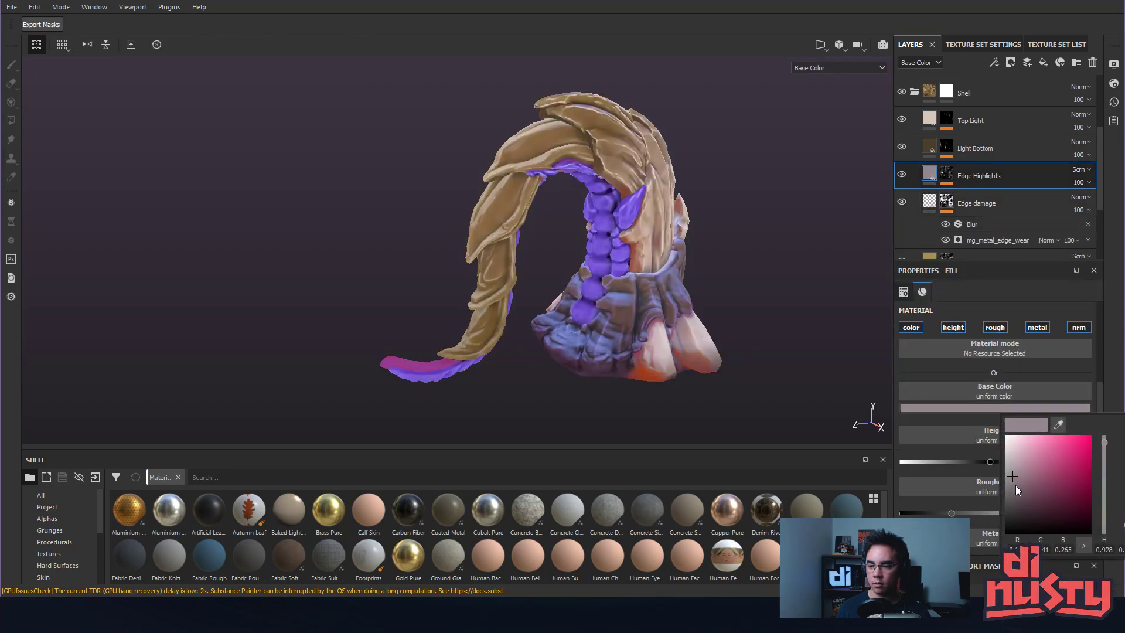
mouse_move(1013, 476)
mouse_down()
mouse_move(1014, 447)
mouse_move(1000, 452)
mouse_move(1010, 487)
mouse_move(1009, 464)
mouse_move(1010, 473)
mouse_up()
mouse_move(832, 394)
alt+mouse_down()
mouse_move(775, 401)
mouse_move(846, 451)
mouse_move(838, 341)
mouse_move(876, 332)
alt+mouse_up()
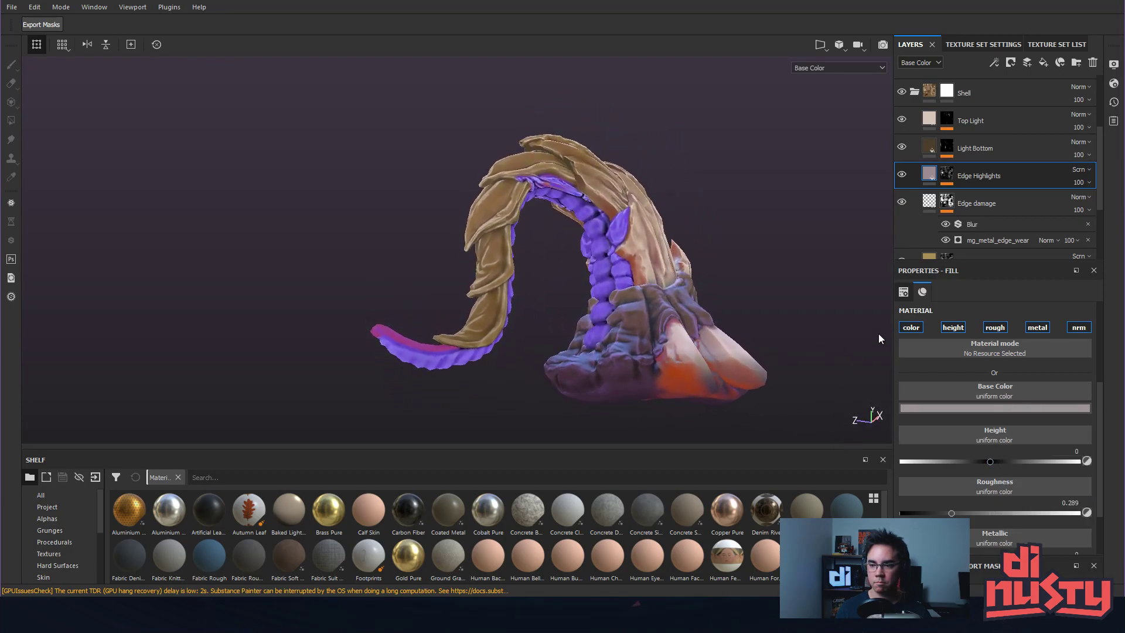
Set the Edge Highlights mask's Blur intensity to 0.25 and check the shell from several angles.
click(946, 174)
click(989, 193)
click(983, 214)
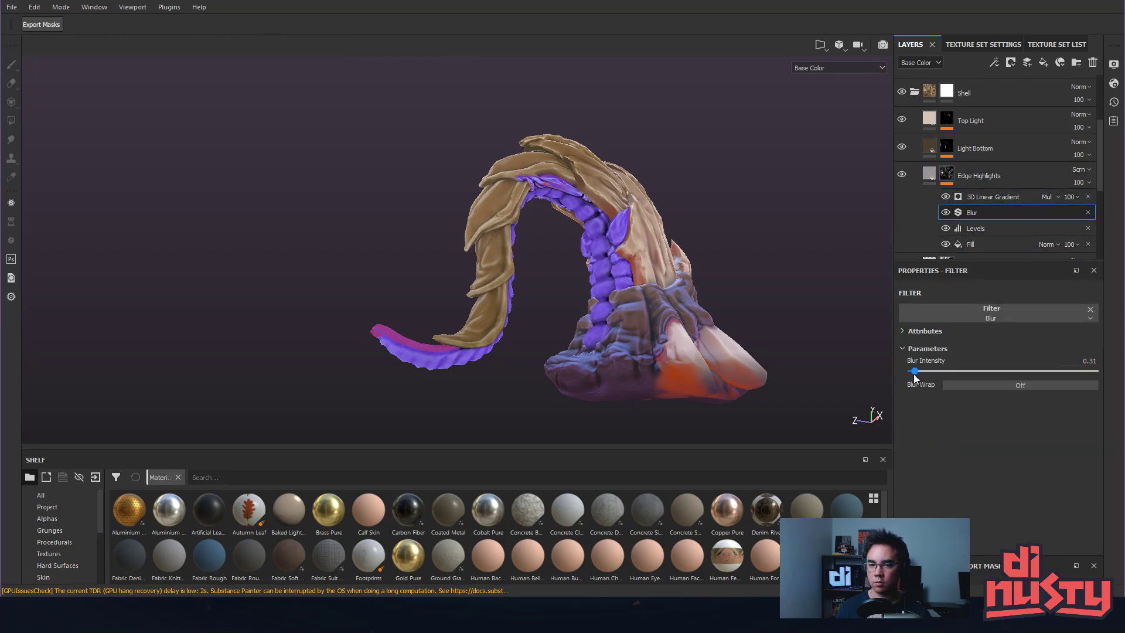
drag(915, 375, 912, 374)
alt+drag(832, 299, 664, 149)
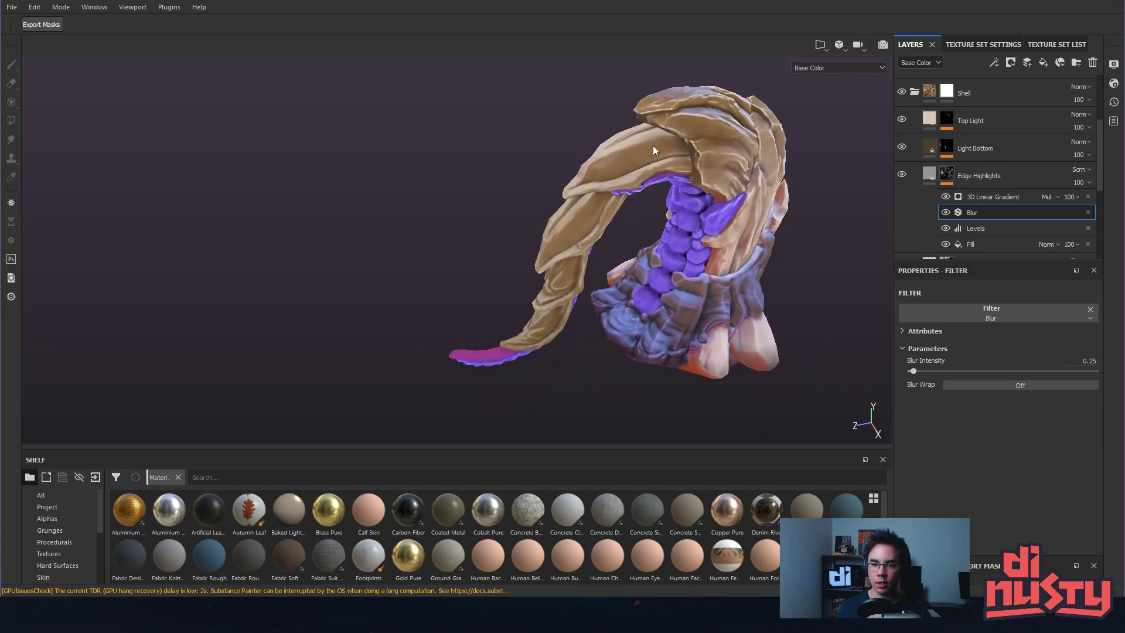
alt+drag(532, 297, 638, 199)
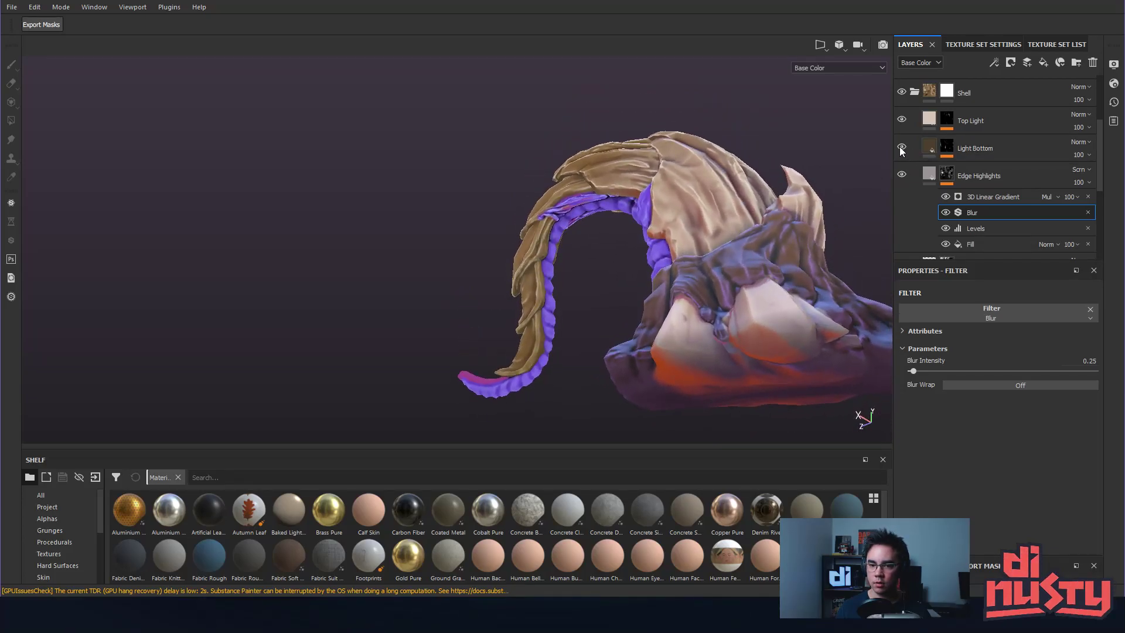
Move the Light Bottom layer above Top Light and open the Light generator in its mask.
click(940, 150)
drag(1013, 145, 1026, 107)
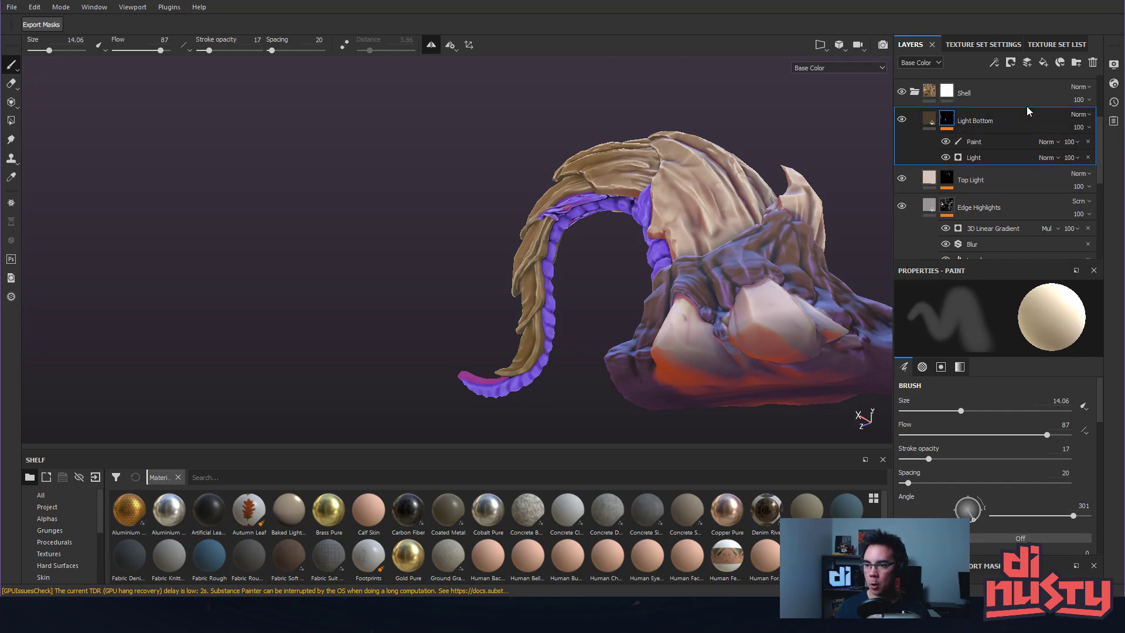
click(974, 157)
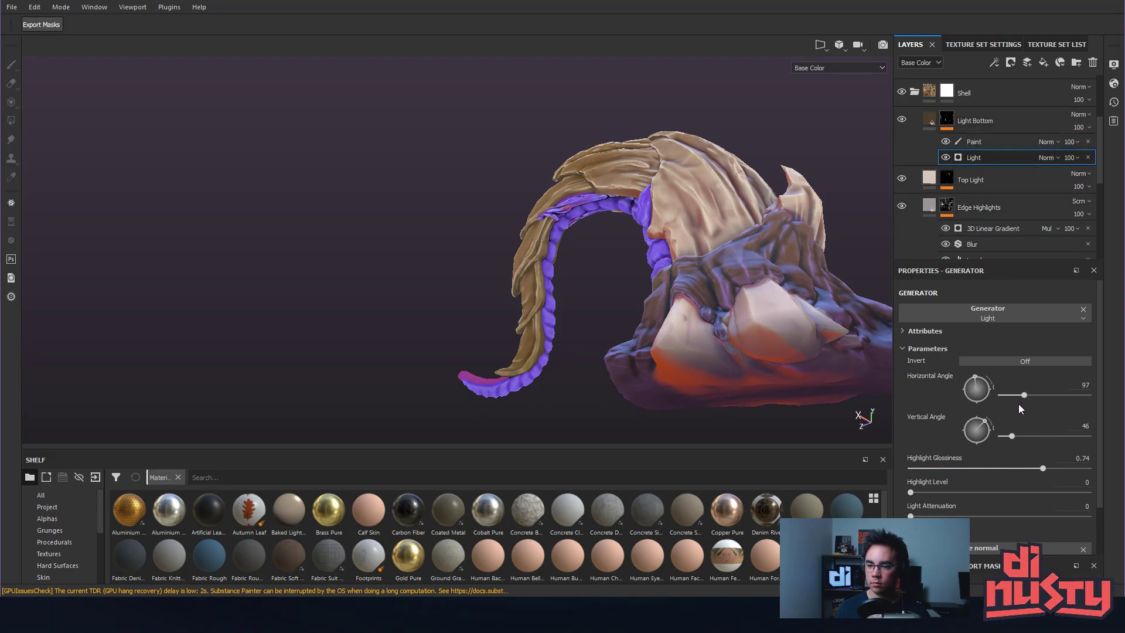
Try other horizontal angles for the Light Bottom mask's Light generator.
mouse_move(973, 389)
mouse_down()
mouse_move(962, 406)
mouse_move(966, 382)
mouse_up()
alt+drag(587, 261, 761, 276)
drag(1027, 395, 1023, 395)
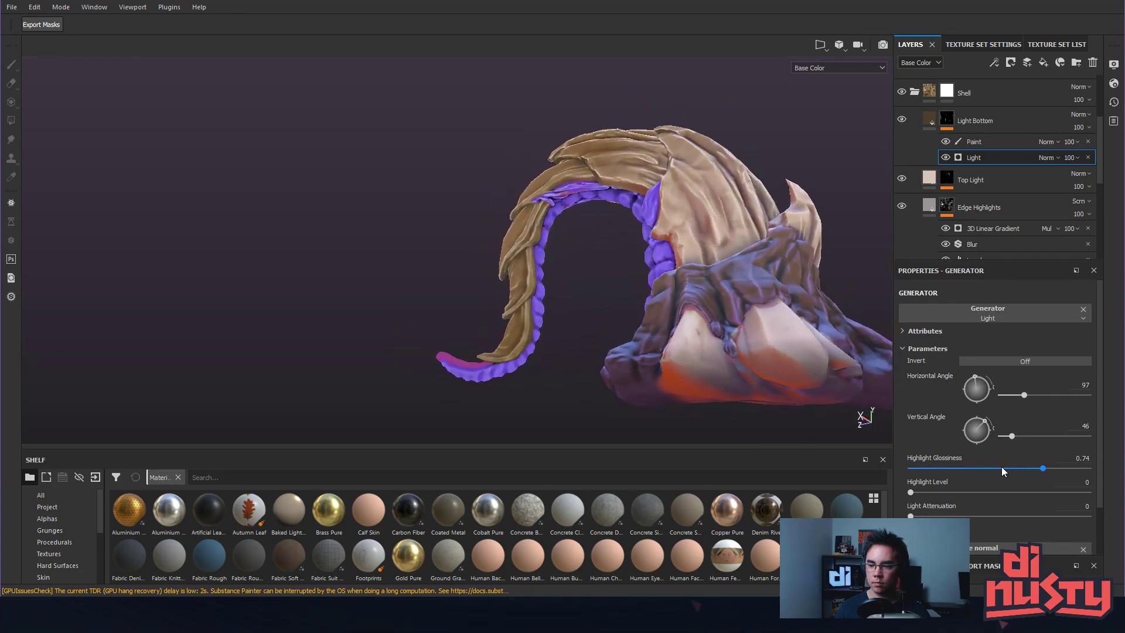
Set the Light Bottom mask's Light generator to a highlight glossiness of 0.68 and a highlight level of 0.37.
drag(1042, 469, 910, 464)
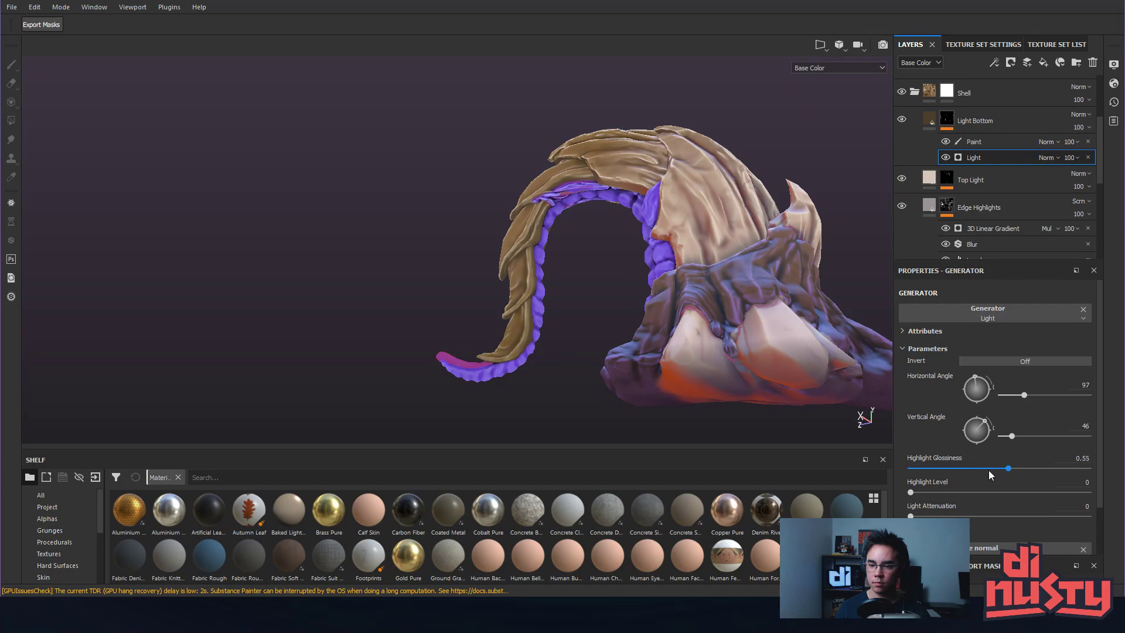
alt+drag(764, 397, 801, 341)
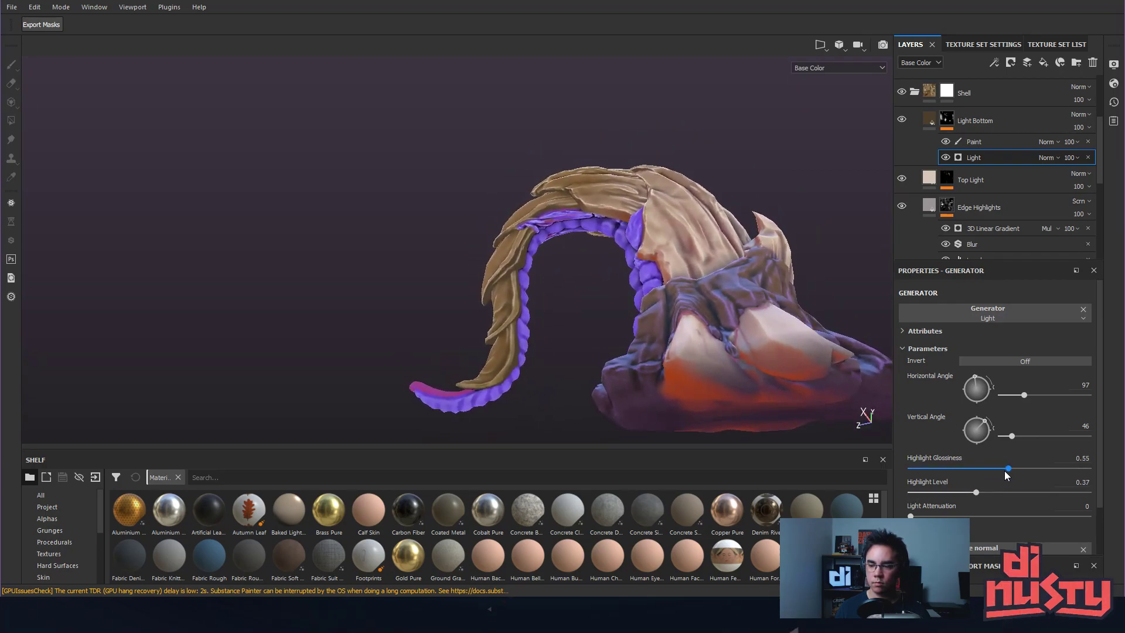
drag(963, 467, 1033, 474)
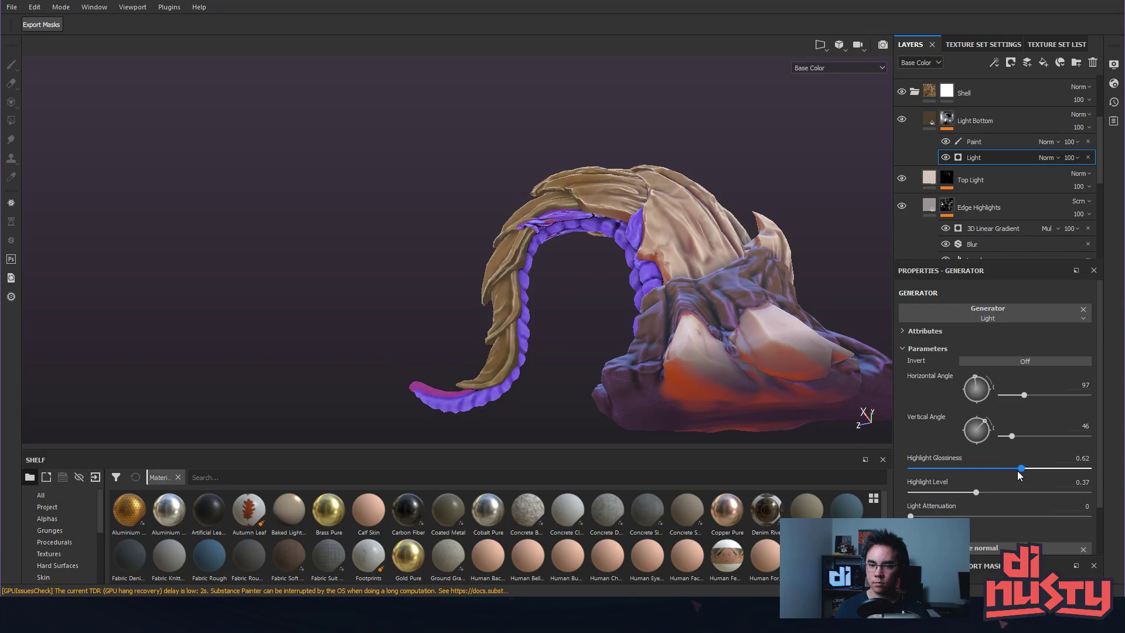
alt+drag(691, 246, 643, 189)
Lower the Light Bottom layer's opacity to 82 and inspect the underside of the shell up close.
click(1083, 129)
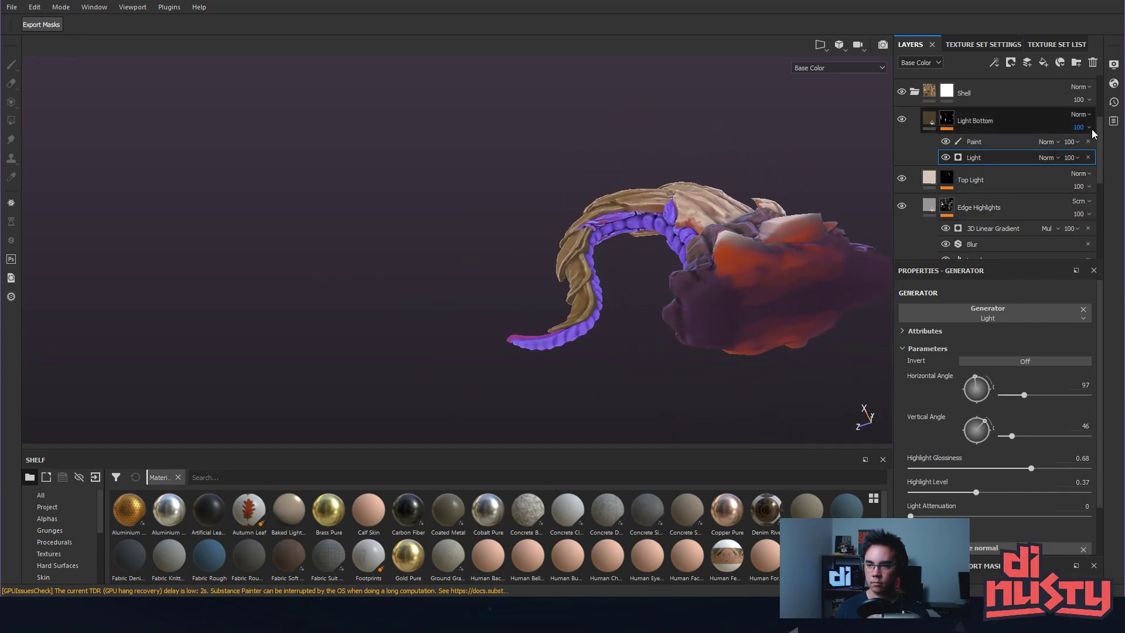
mouse_move(1122, 152)
mouse_down()
mouse_move(1100, 155)
mouse_move(1114, 155)
mouse_up()
alt+middle_drag(680, 226, 576, 234)
scroll(582, 269, up, 3)
alt+drag(582, 269, 653, 312)
scroll(653, 311, up, 4)
alt+drag(621, 263, 534, 256)
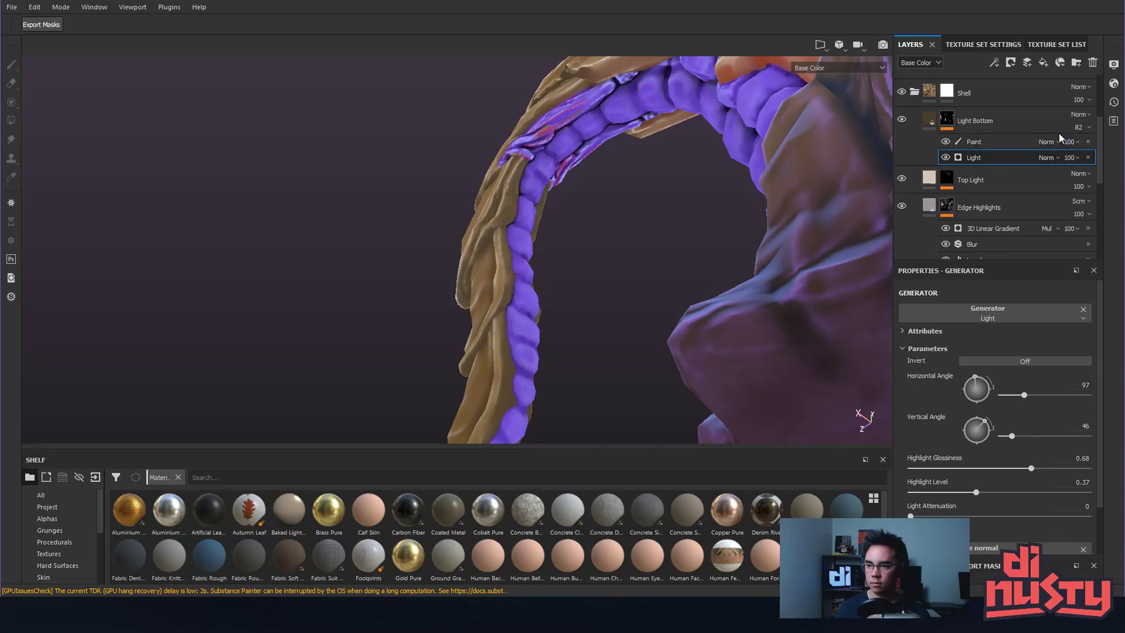
Raise the Light Bottom layer's opacity to 93 and check the shell from farther away.
click(1084, 127)
mouse_move(1113, 148)
mouse_down()
mouse_move(1109, 161)
mouse_move(1120, 163)
mouse_up()
alt+drag(630, 171, 501, 190)
scroll(394, 206, down, 4)
alt+drag(394, 205, 653, 328)
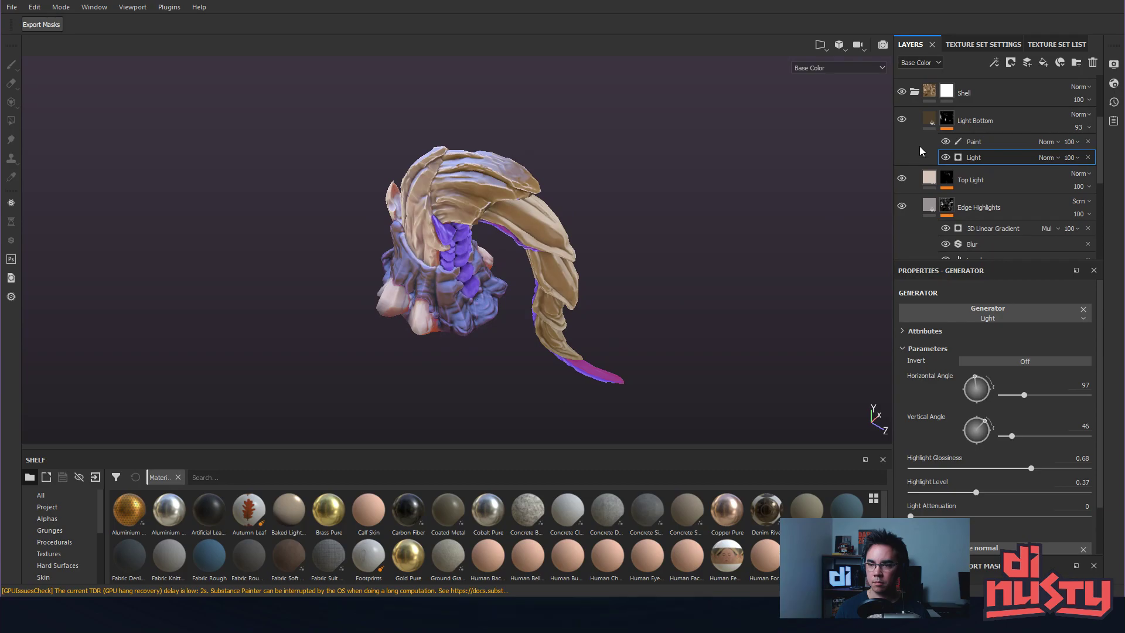
Lower the Top Light layer's opacity to 48 and inspect the tentacle from several sides.
click(1010, 185)
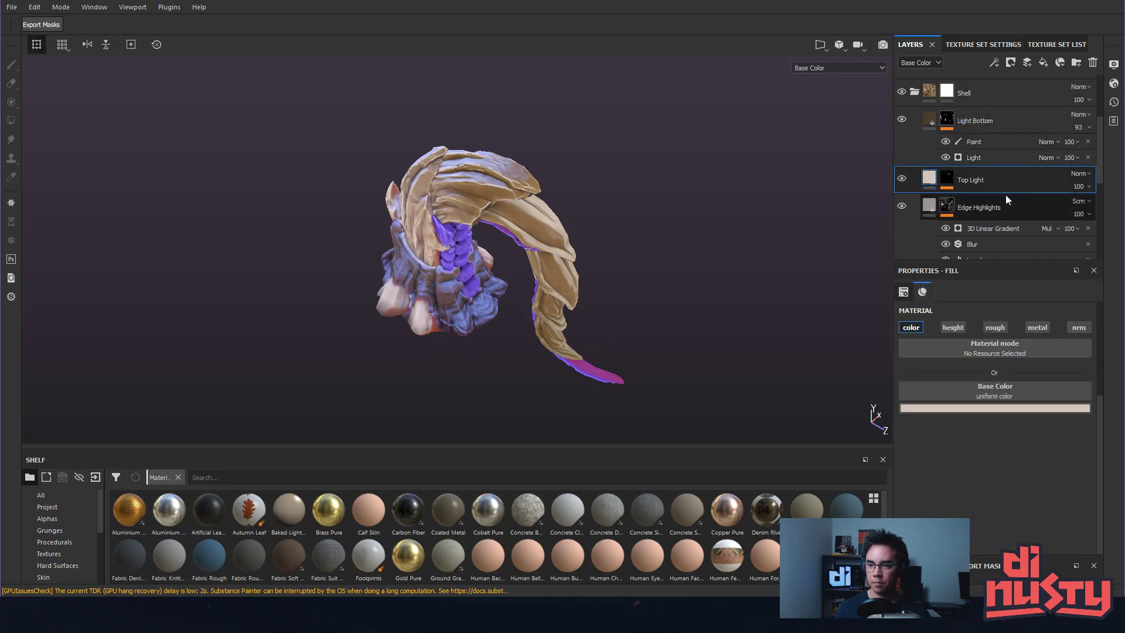
click(1081, 187)
drag(1121, 209, 1097, 209)
alt+drag(733, 228, 772, 288)
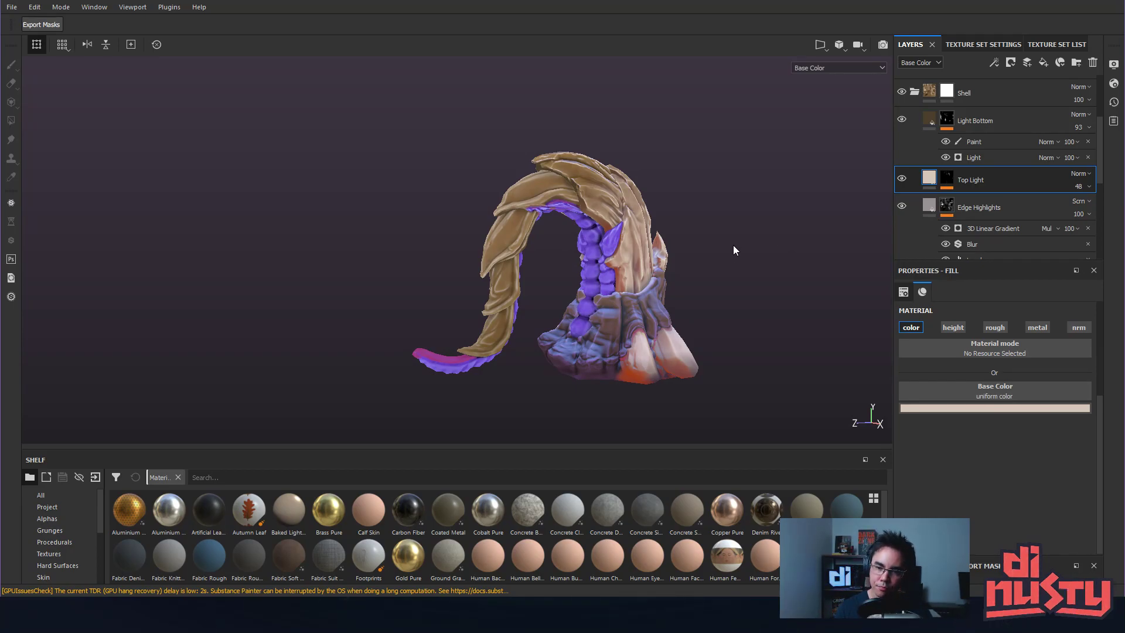
alt+drag(735, 246, 716, 265)
alt+middle_drag(710, 258, 710, 239)
alt+right_drag(710, 239, 663, 206)
alt+drag(662, 205, 644, 208)
alt+right_drag(645, 208, 679, 214)
alt+drag(680, 214, 708, 219)
alt+middle_drag(708, 219, 740, 197)
Collapse the Shell group in the layer stack.
scroll(944, 138, up, 3)
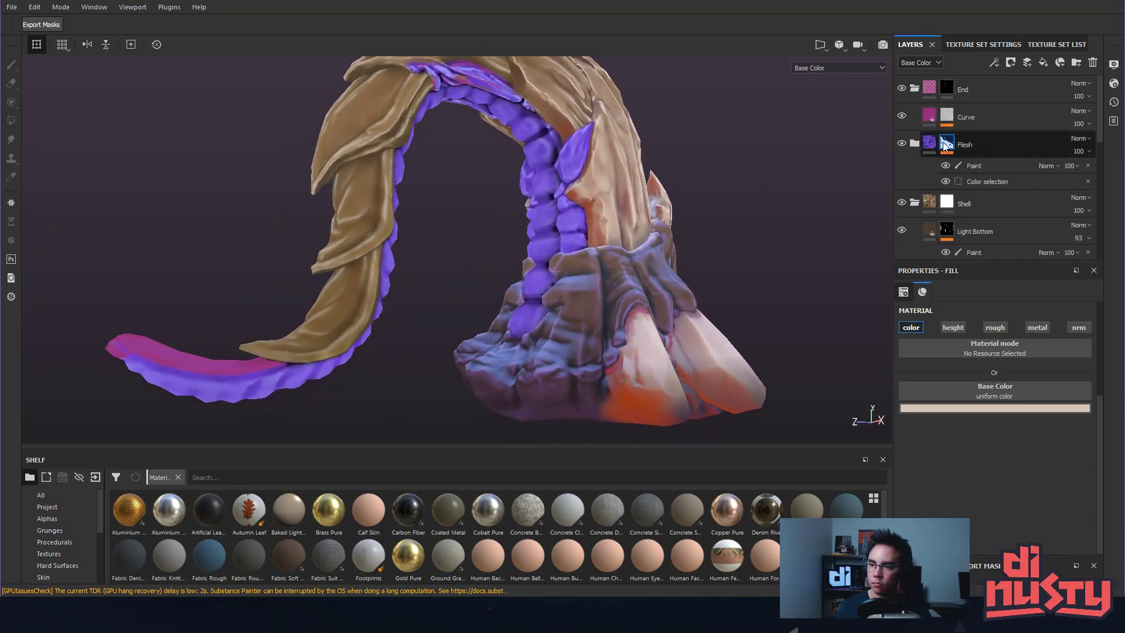
click(914, 143)
click(914, 143)
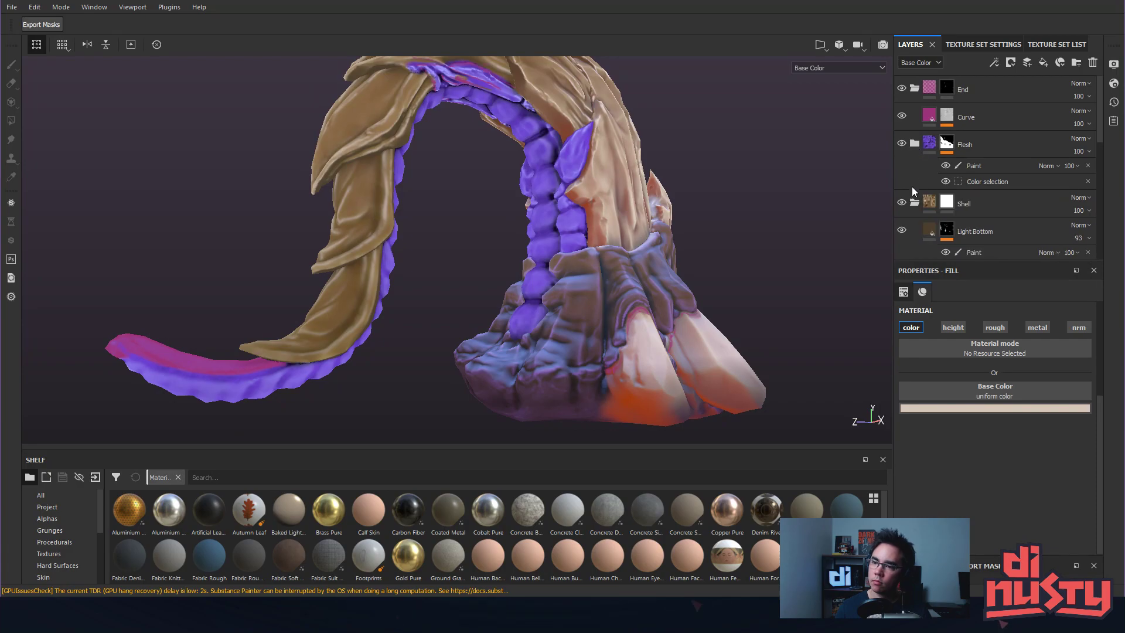
click(990, 146)
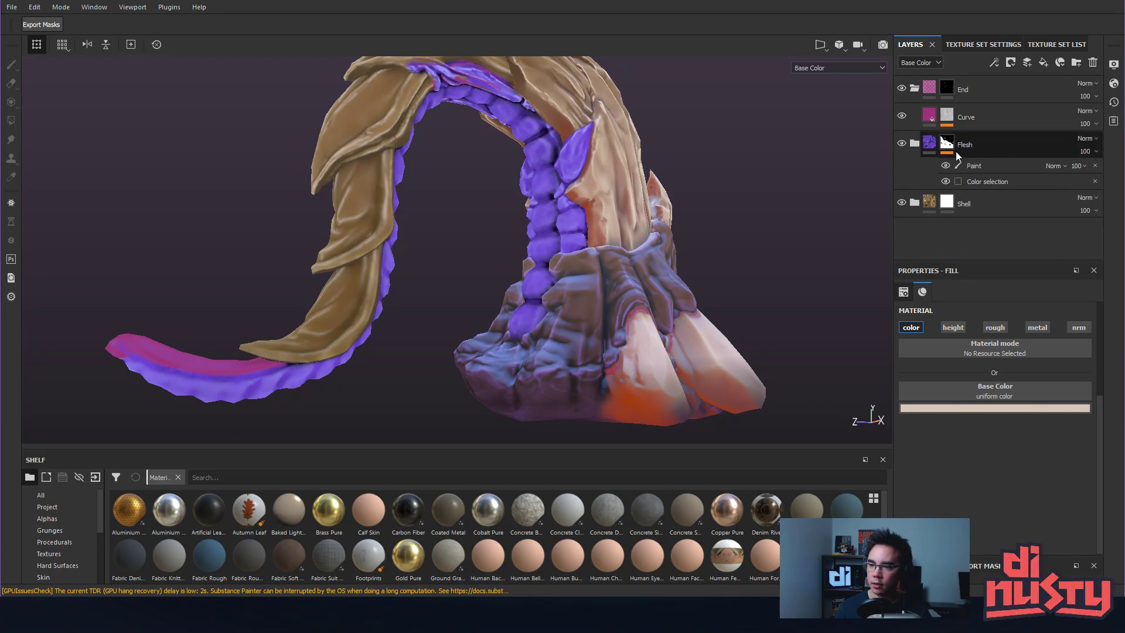
Toggle the Flesh group's visibility to compare the model with and without it.
click(902, 143)
click(902, 143)
click(903, 143)
click(903, 143)
click(903, 143)
click(903, 143)
click(902, 143)
click(902, 143)
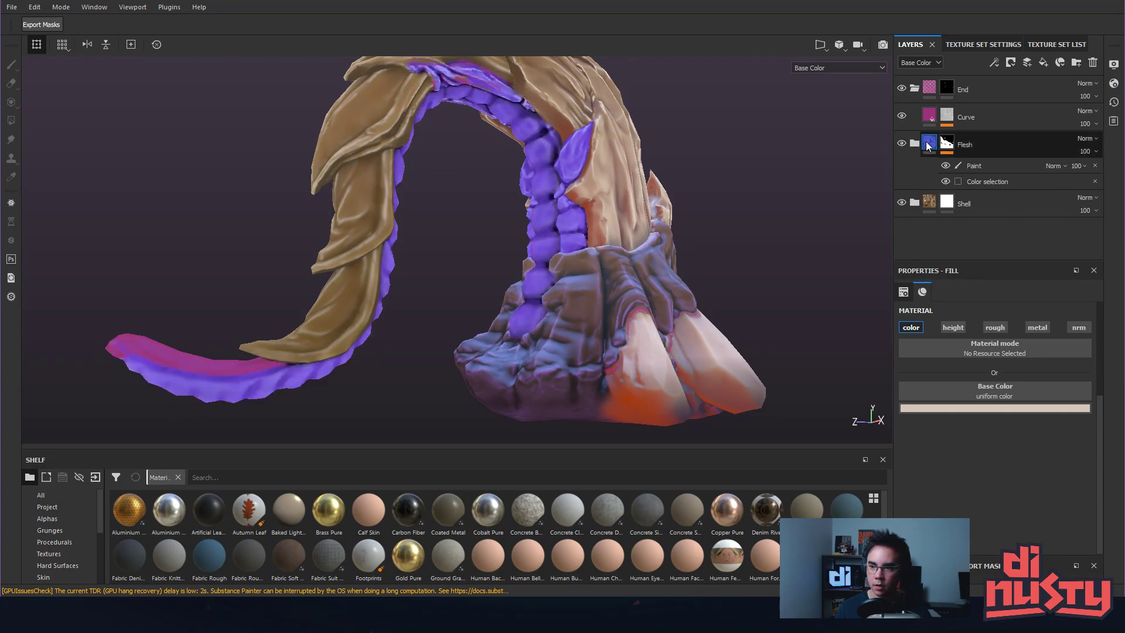
Expand the Flesh group and inspect the flesh on the tentacle's underside.
click(929, 143)
alt+drag(716, 201, 773, 186)
click(947, 144)
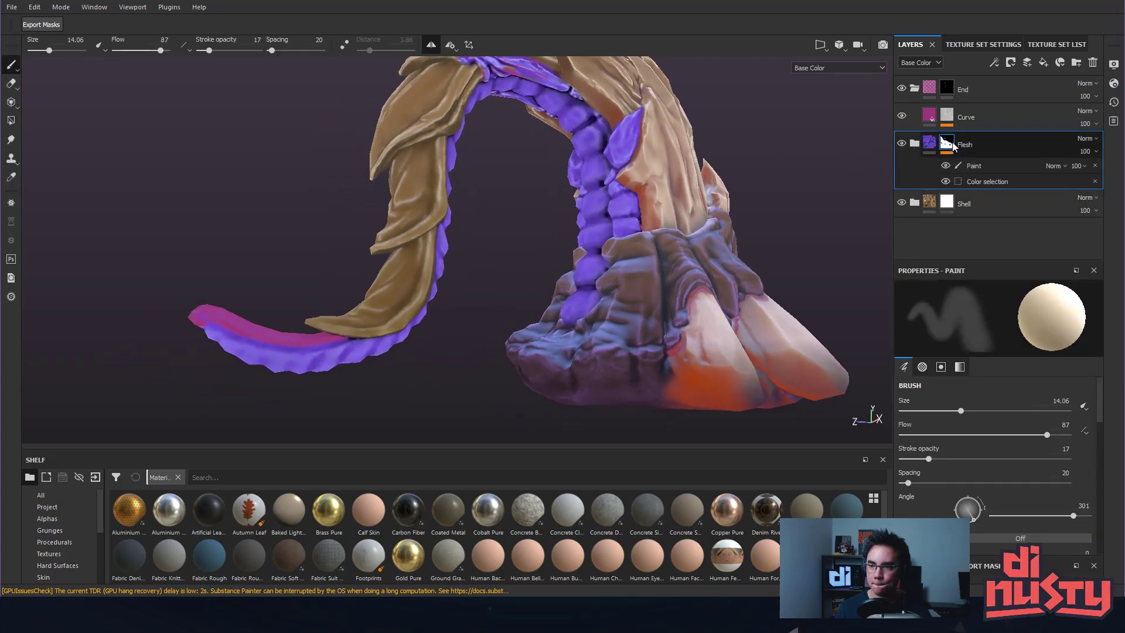
click(929, 144)
click(916, 145)
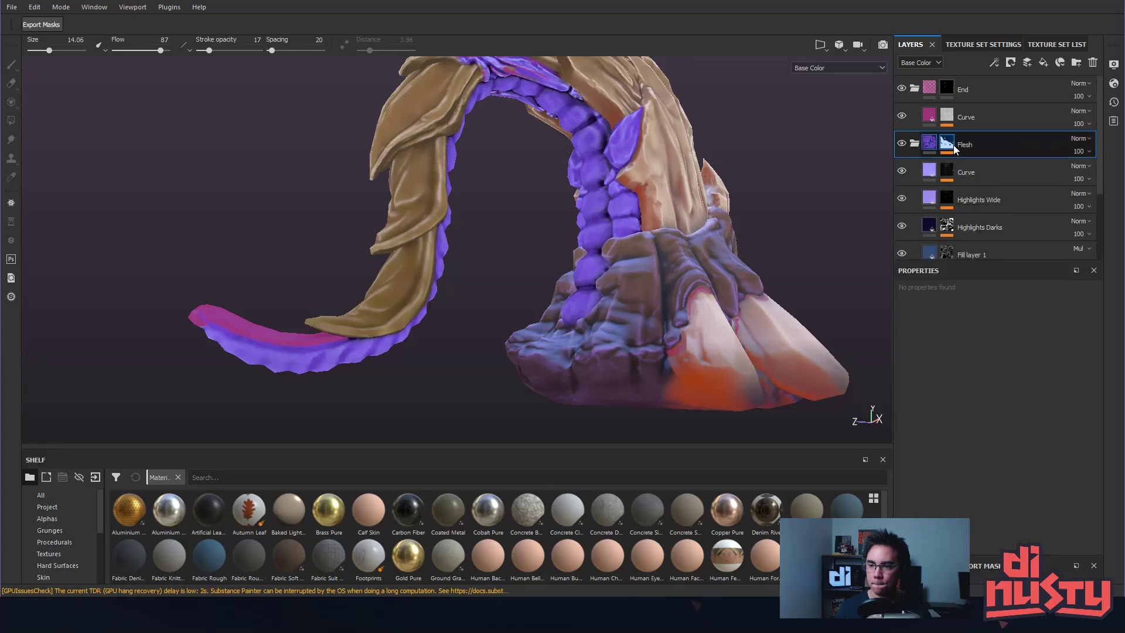
click(949, 144)
alt+drag(773, 211, 908, 191)
click(930, 143)
alt+drag(747, 186, 807, 143)
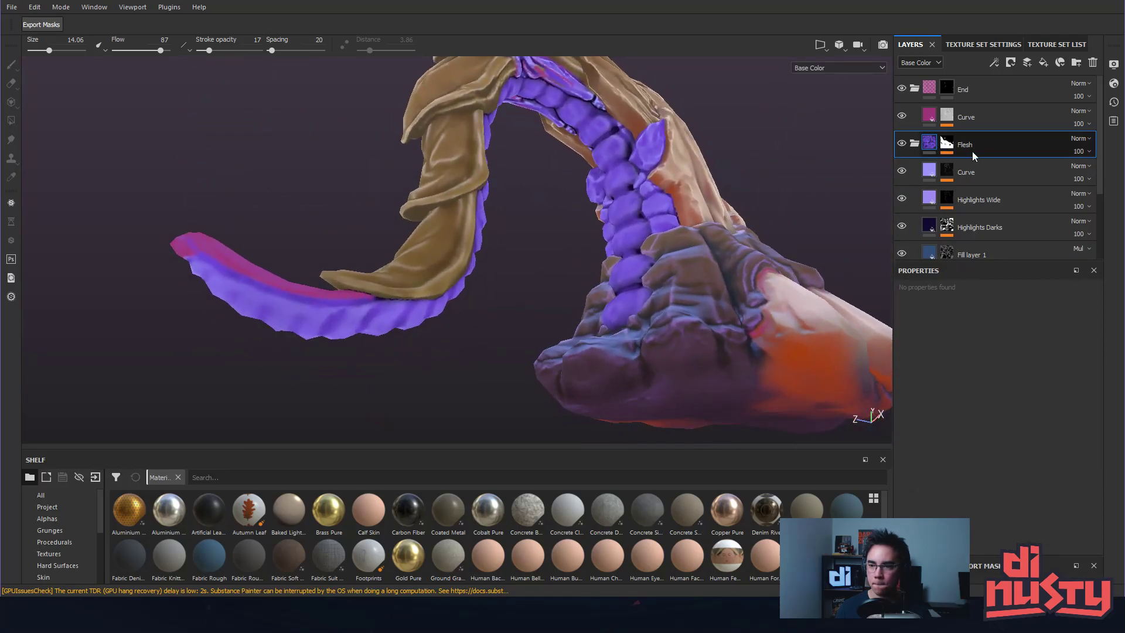
Toggle the Flesh group's Curve layer to compare its effect and show the effects in its mask.
click(928, 173)
click(902, 172)
click(902, 172)
click(901, 172)
click(901, 172)
click(948, 172)
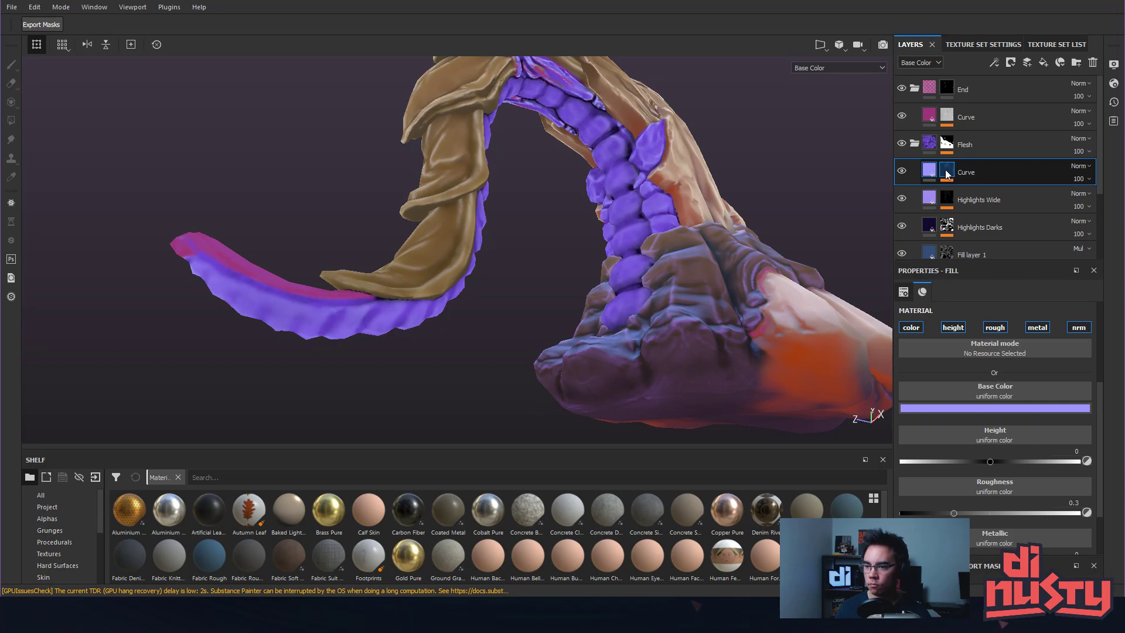
Open the mg_mask_editor generator in the Highlights Wide mask and toggle it to compare its effect.
click(949, 231)
scroll(981, 219, down, 1)
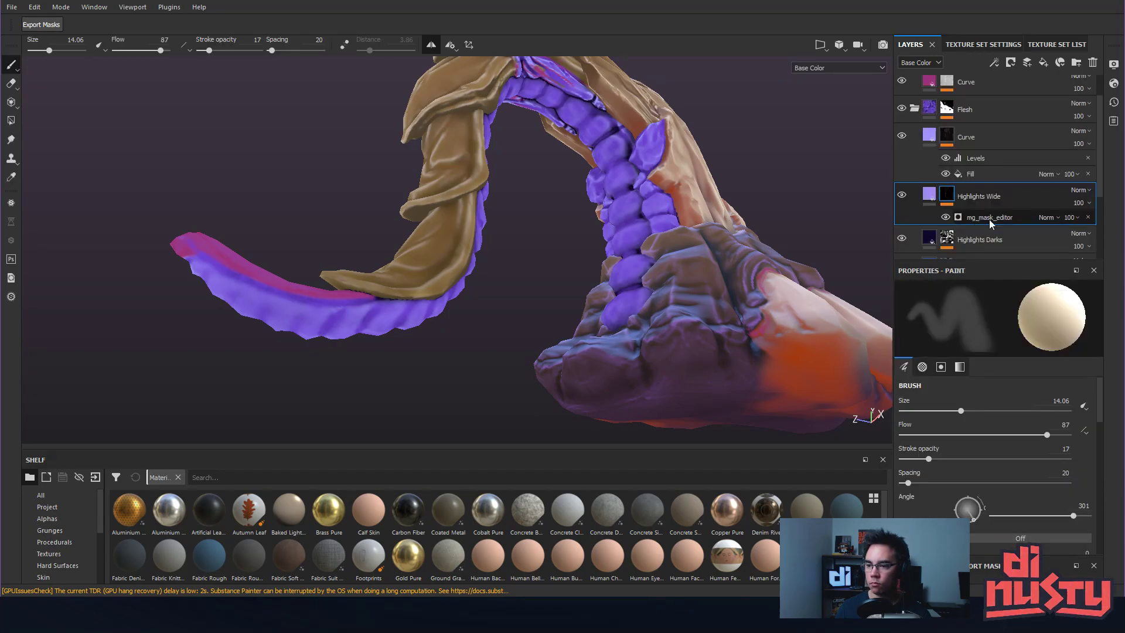
click(946, 220)
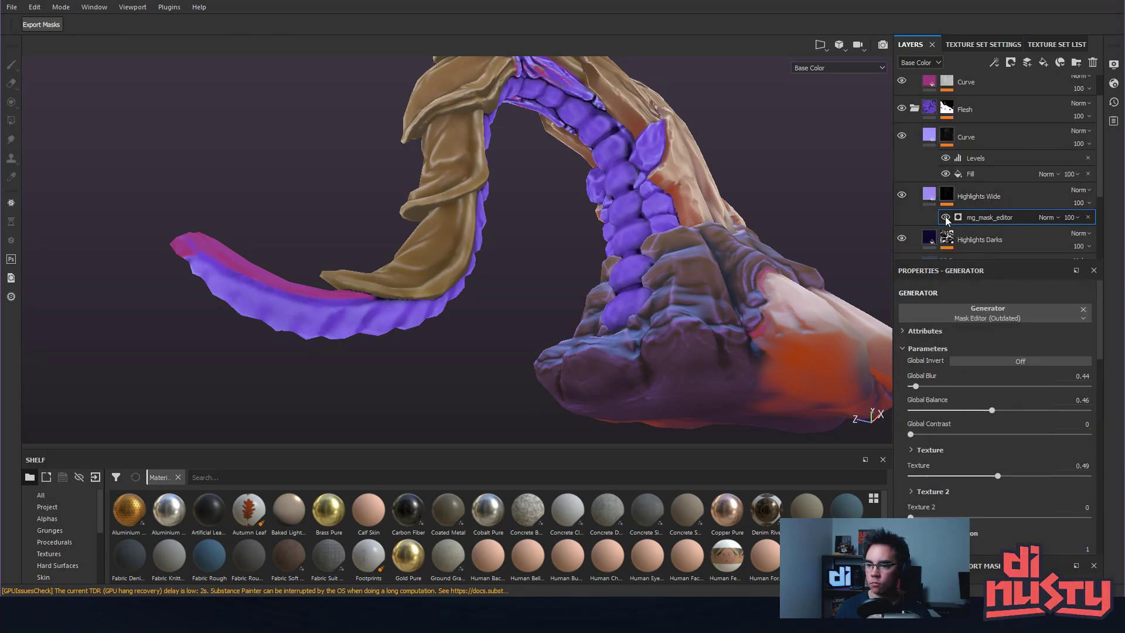
click(945, 218)
click(945, 218)
click(945, 218)
click(946, 218)
click(946, 218)
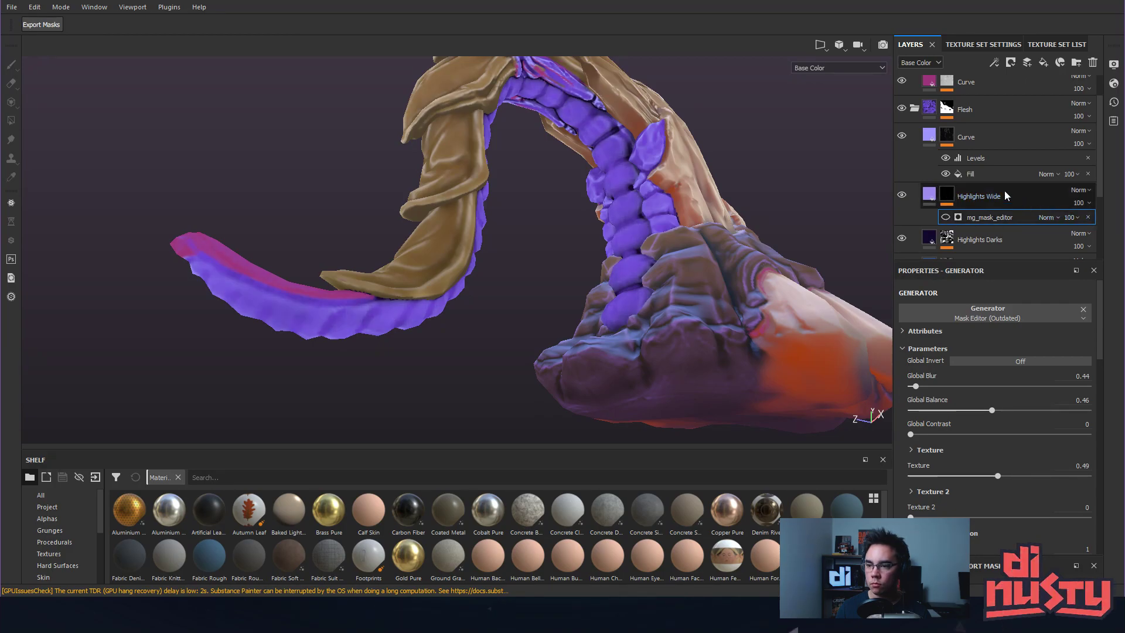
Delete the Curve, Highlights Wide, Highlights Darks, Fill layer 1 and Roughness Mod layers from the Flesh group, keeping only Base.
click(935, 134)
key(Delete)
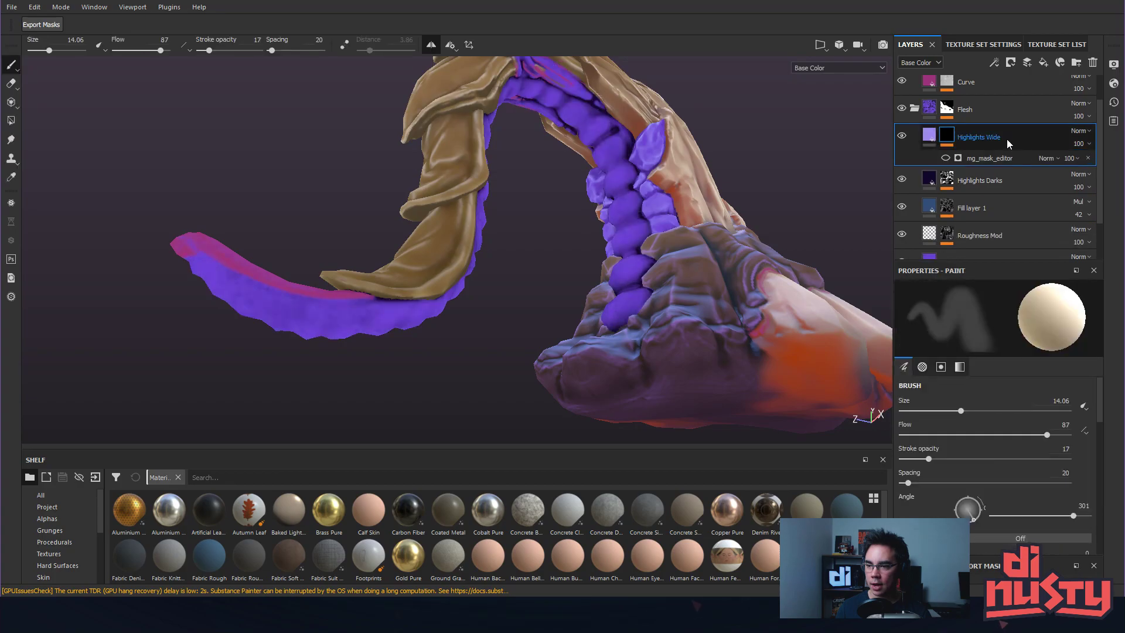
key(Delete)
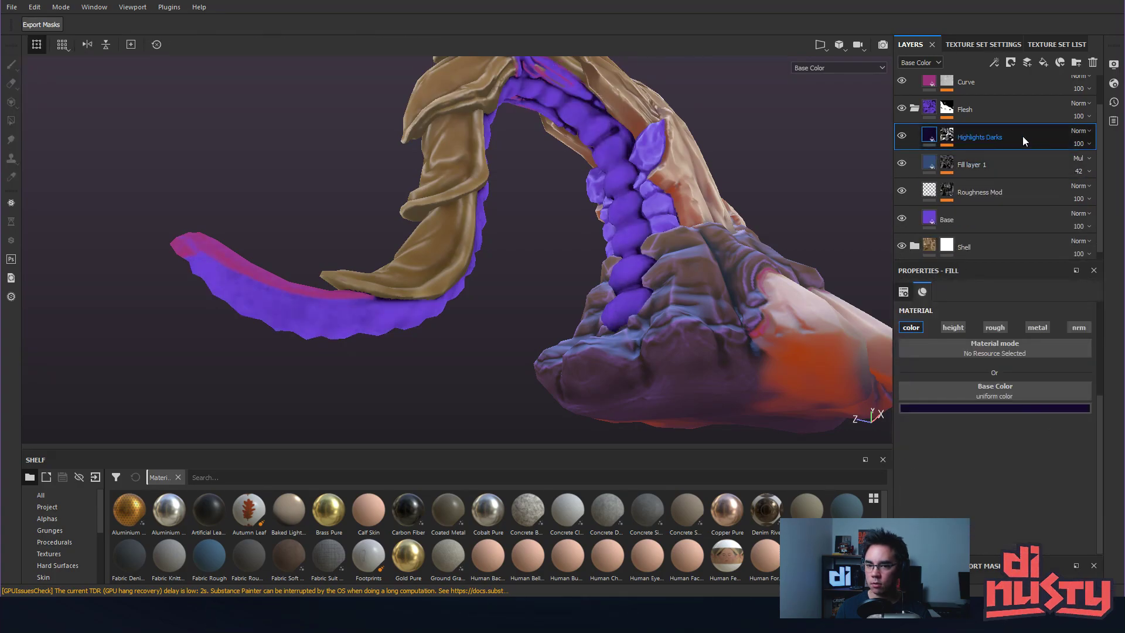
key(Delete)
key(Delete)
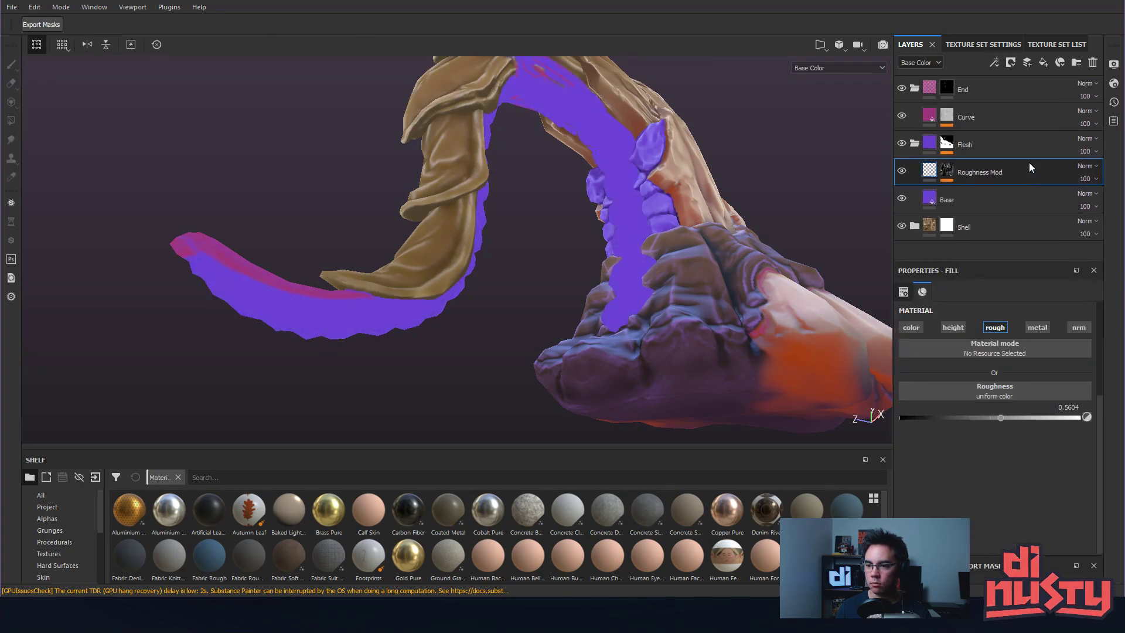
key(Delete)
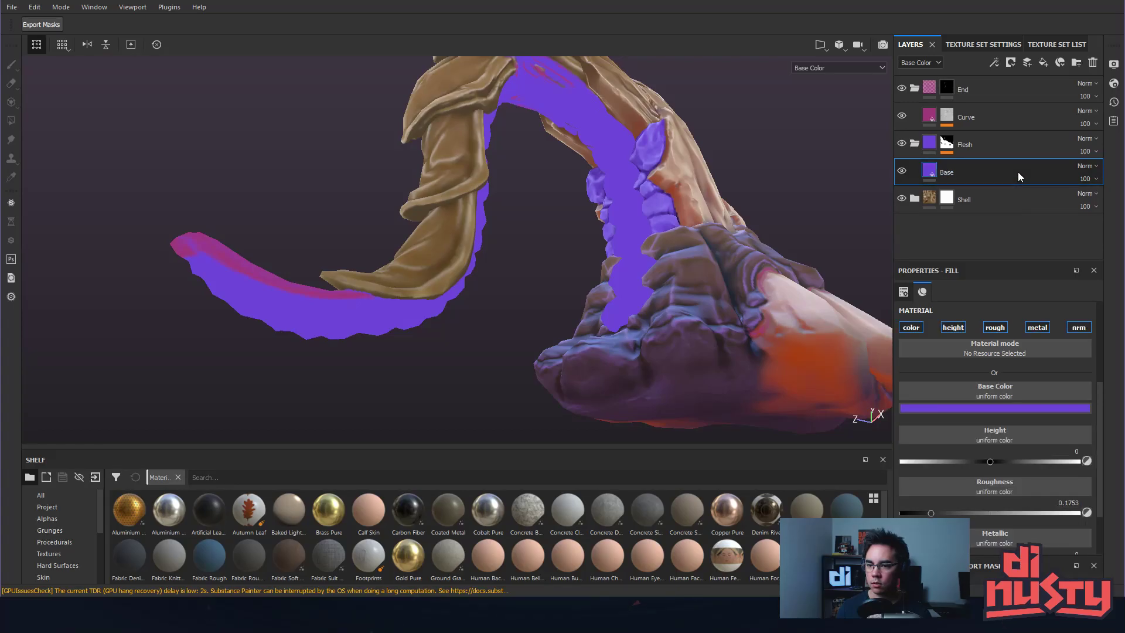
click(903, 172)
click(902, 172)
alt+drag(747, 176, 755, 132)
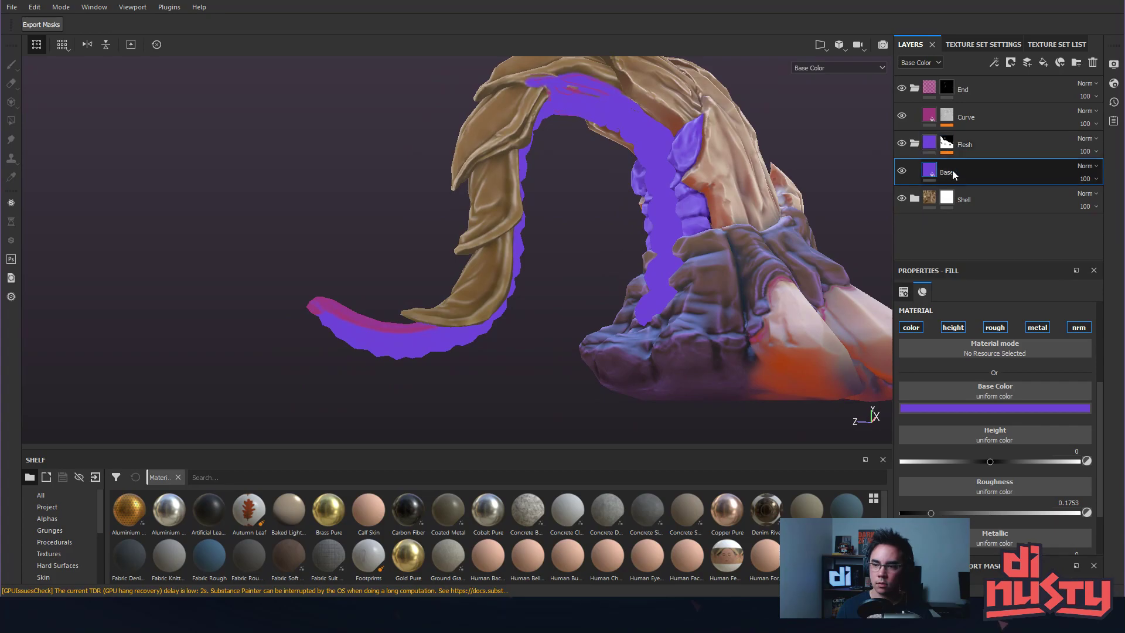
Duplicate the Flesh group's Base layer and rename the copy Base Dark.
click(989, 170)
key(ctrl+d)
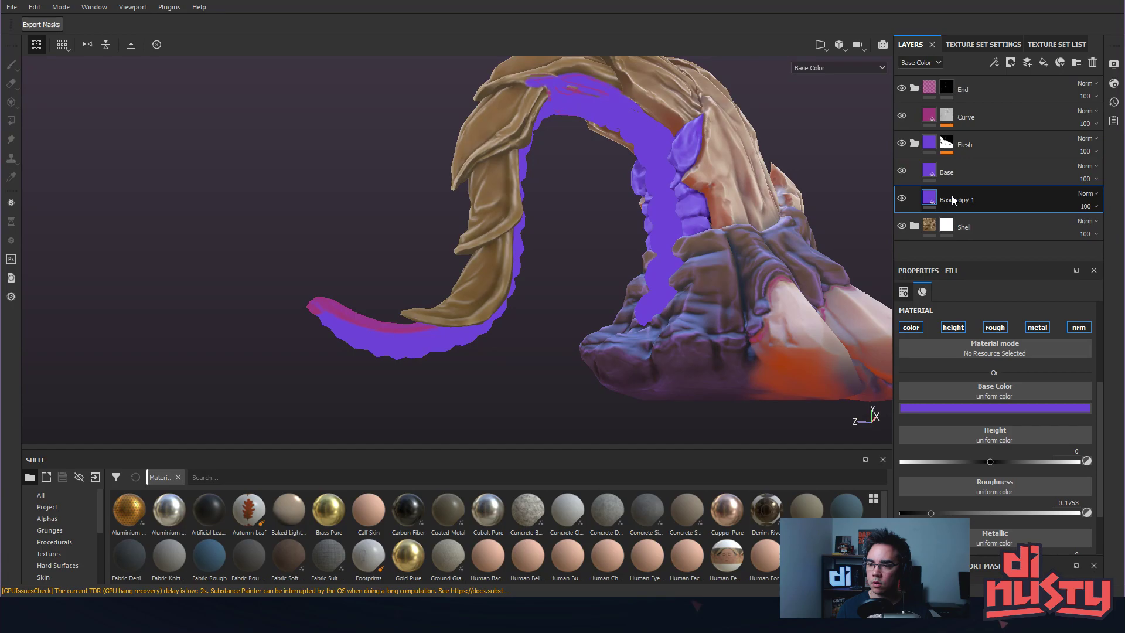
text(Base )
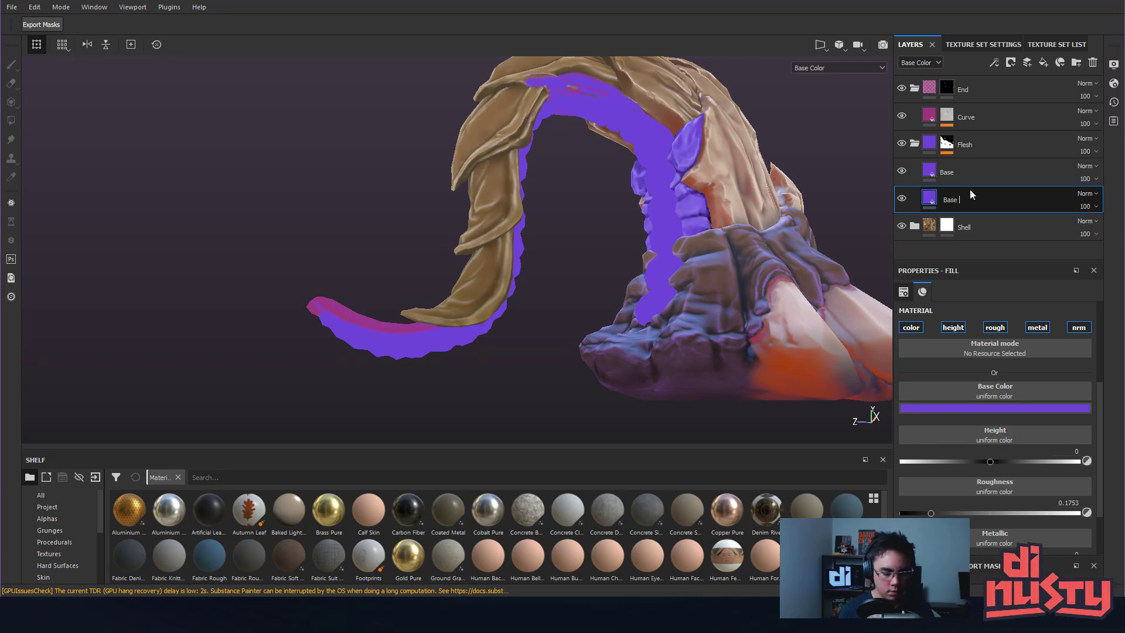
text(Dark)
key(Return)
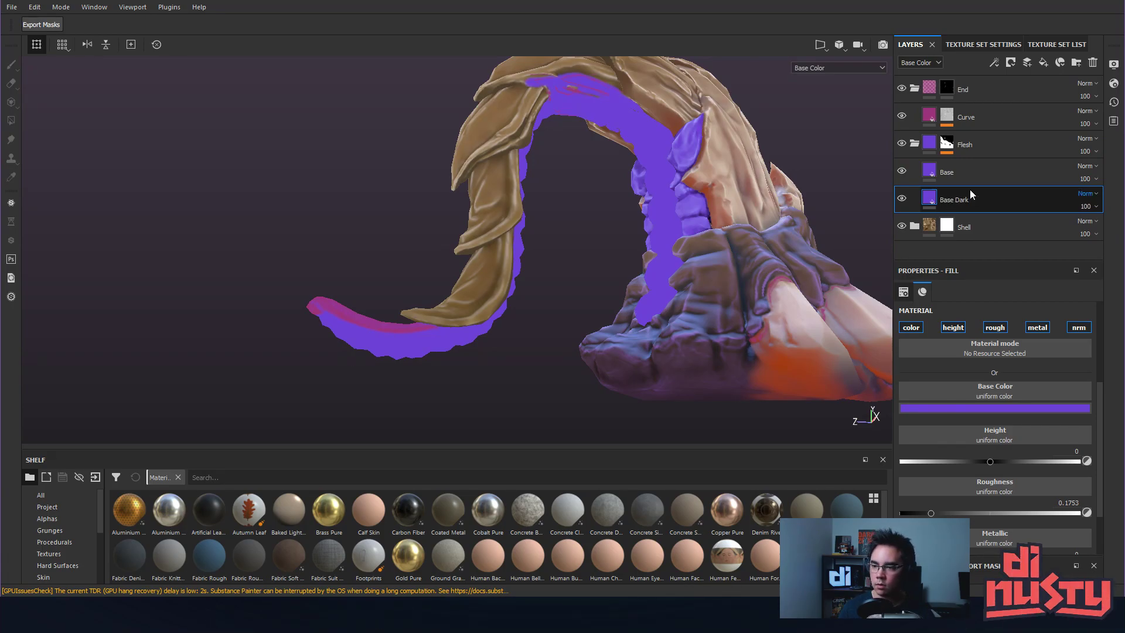
Set the Base Dark layer's base color to a dark muted purple, RGB 0.028, 0.017, 0.082.
click(1006, 408)
drag(1072, 448, 1072, 462)
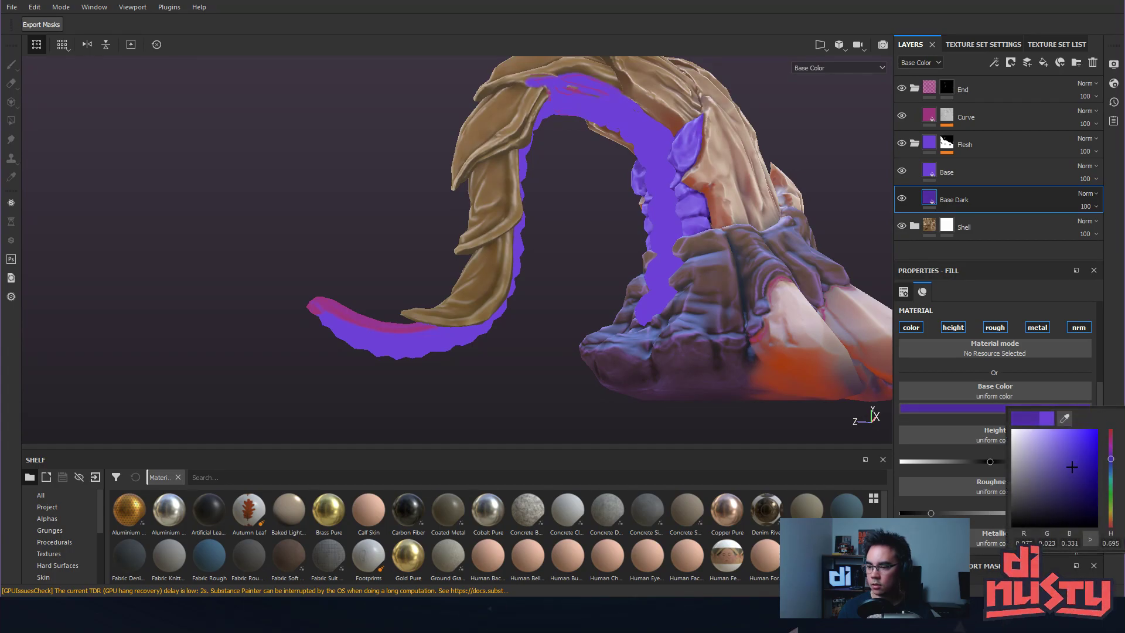
drag(1069, 467, 1054, 467)
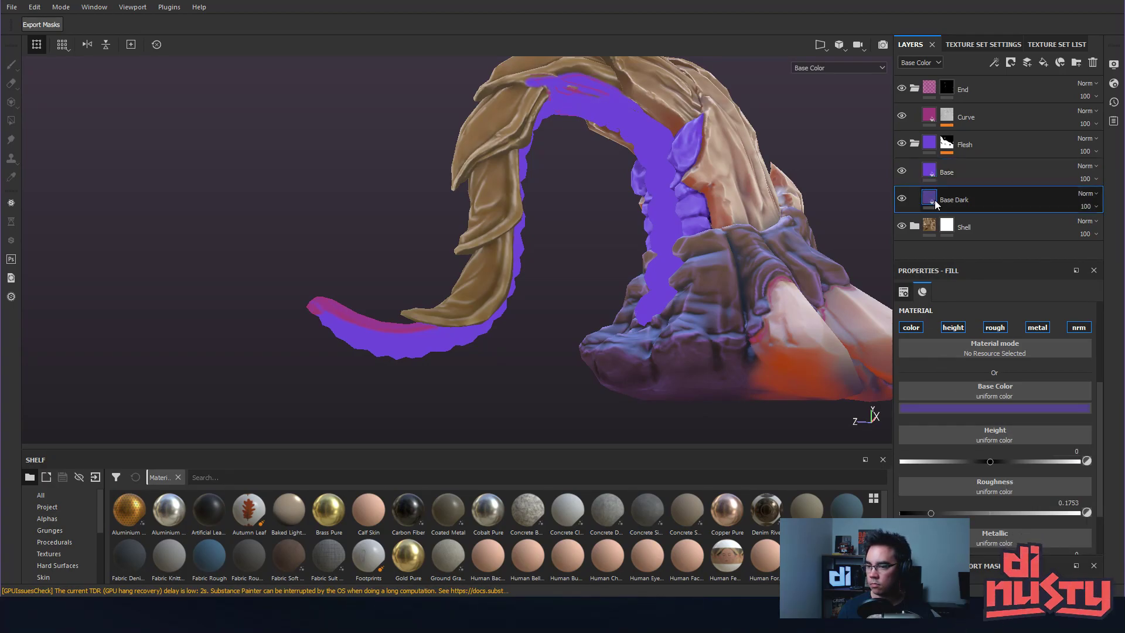
click(1031, 410)
click(1083, 499)
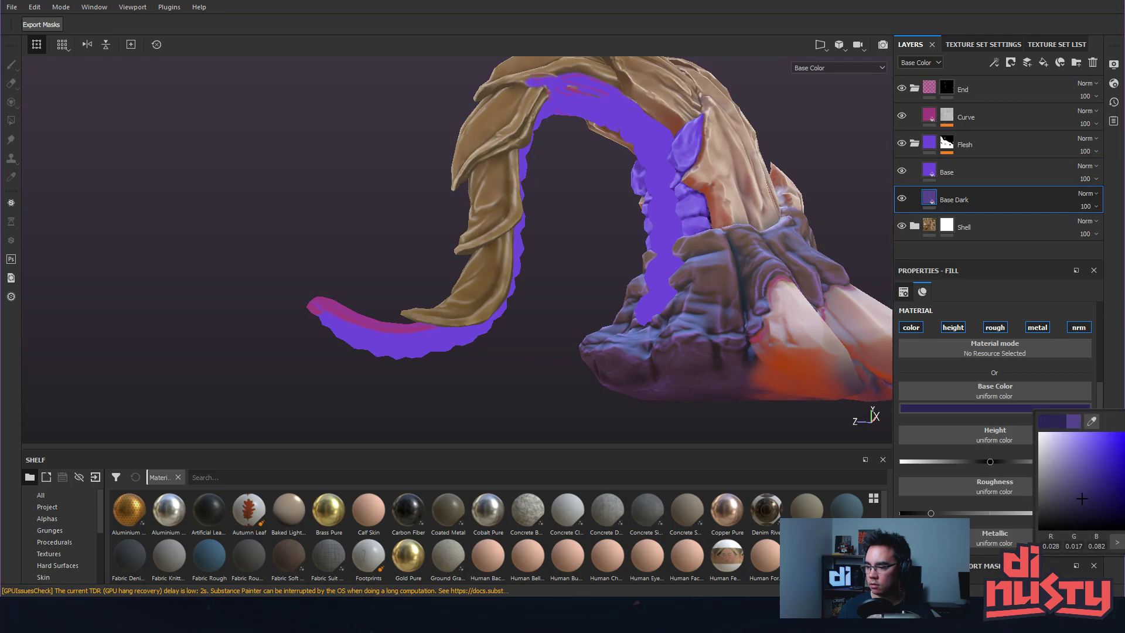
Try a 3D Linear Gradient generator on the Base layer's content, then remove the generator.
click(929, 173)
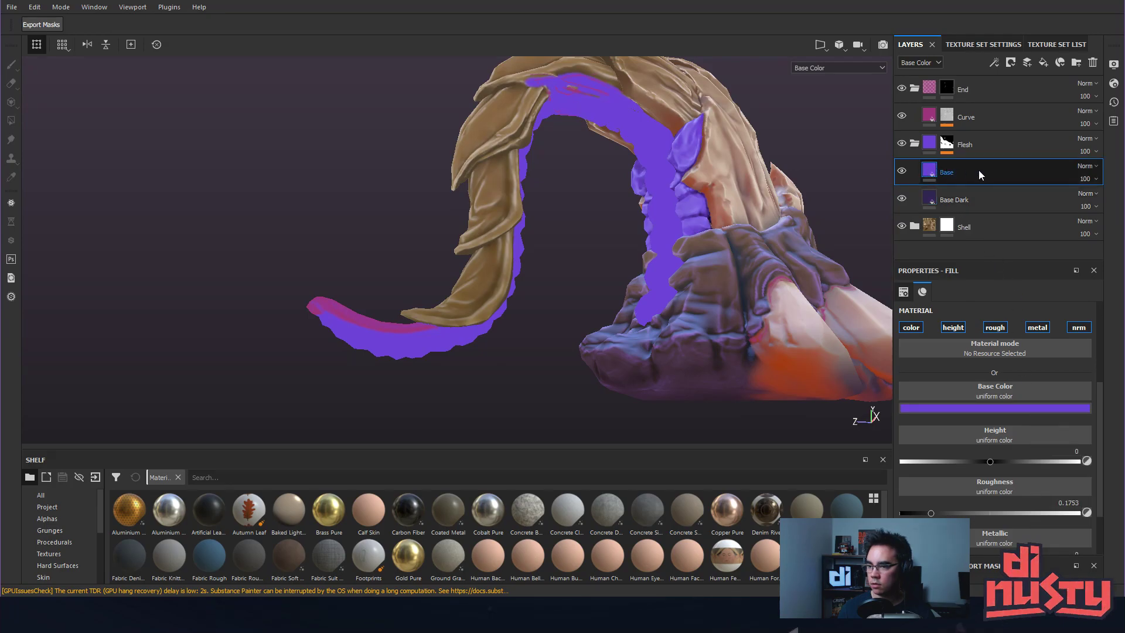
right_click(978, 170)
click(1013, 339)
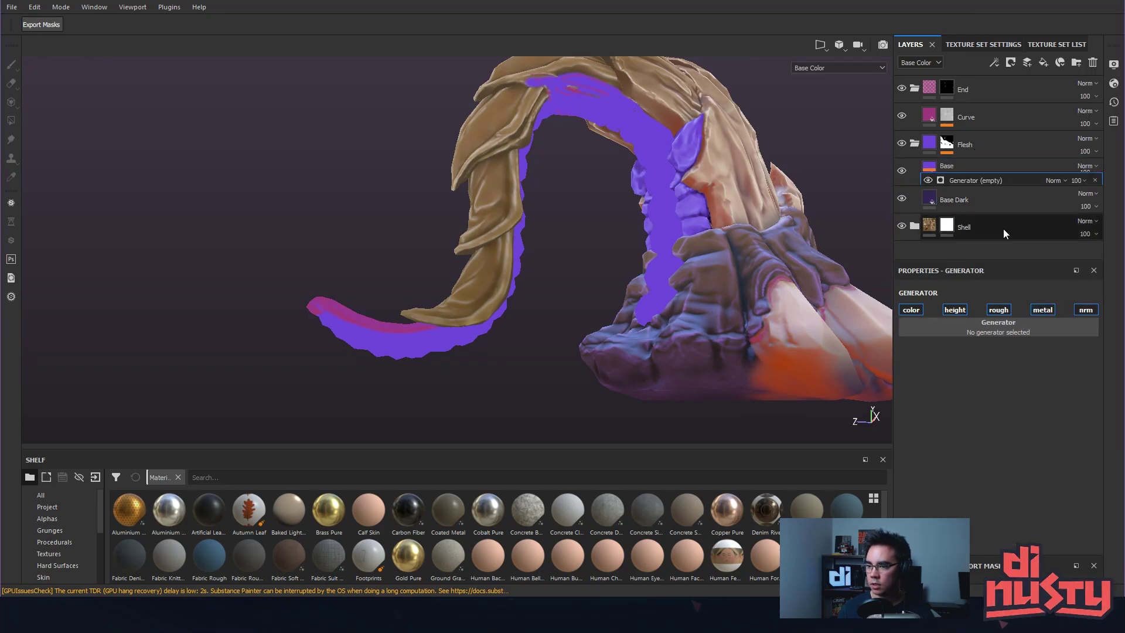
click(1006, 336)
click(1032, 375)
alt+drag(694, 94, 712, 194)
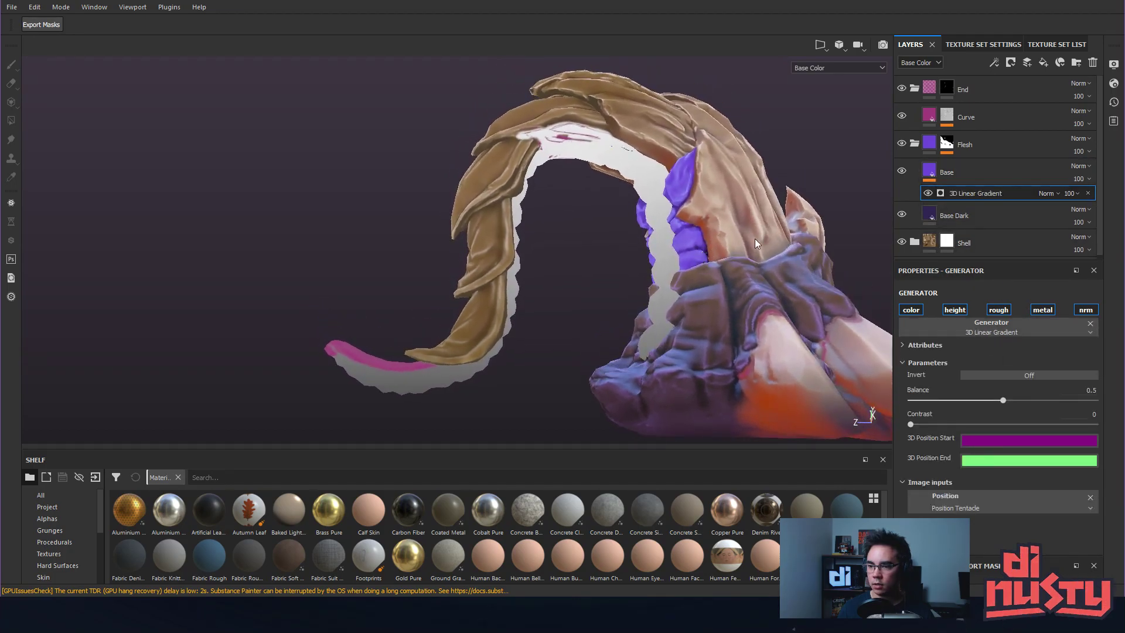
key(ctrl+z)
click(944, 175)
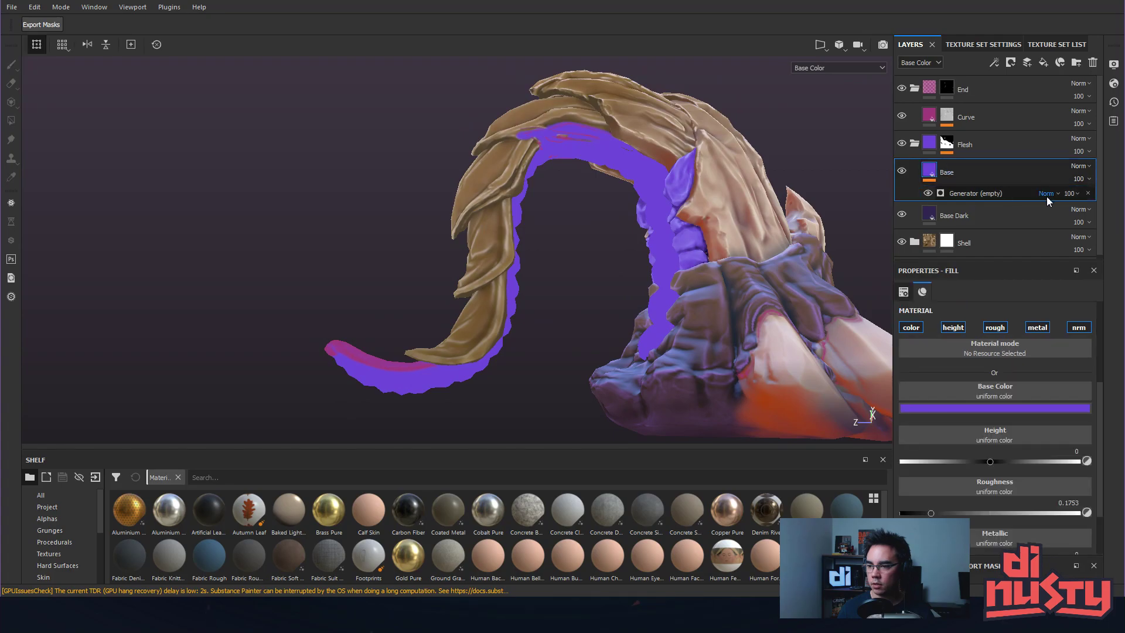
click(1088, 193)
Add a black mask to the Base layer with a 3D Linear Gradient generator and turn on its inversion.
right_click(934, 172)
click(962, 189)
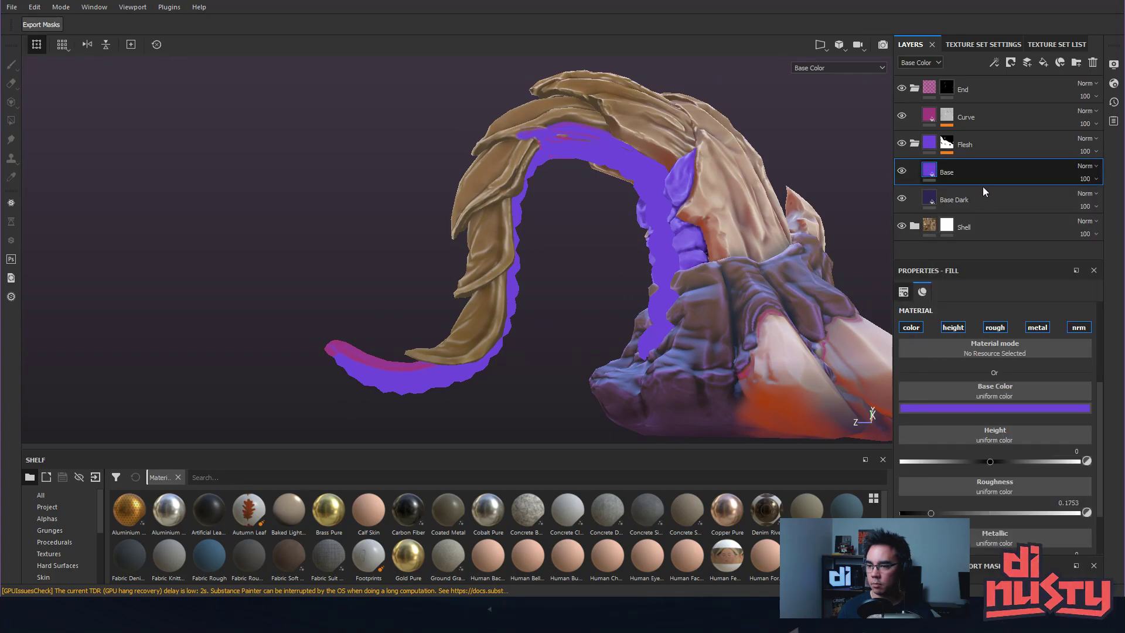
right_click(951, 167)
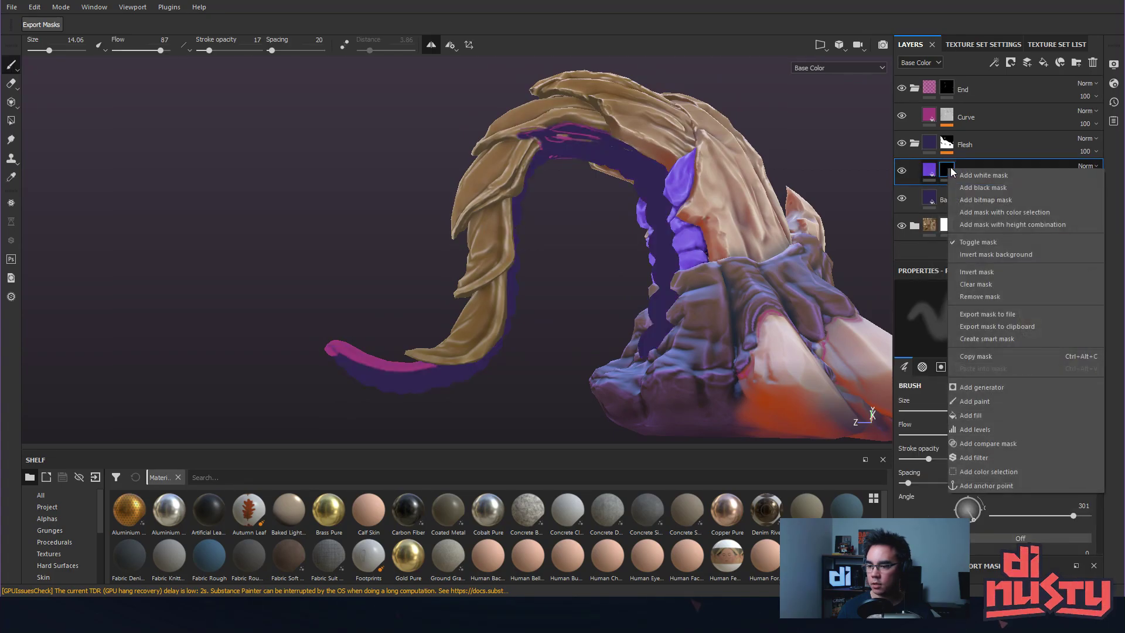
click(981, 387)
click(1009, 318)
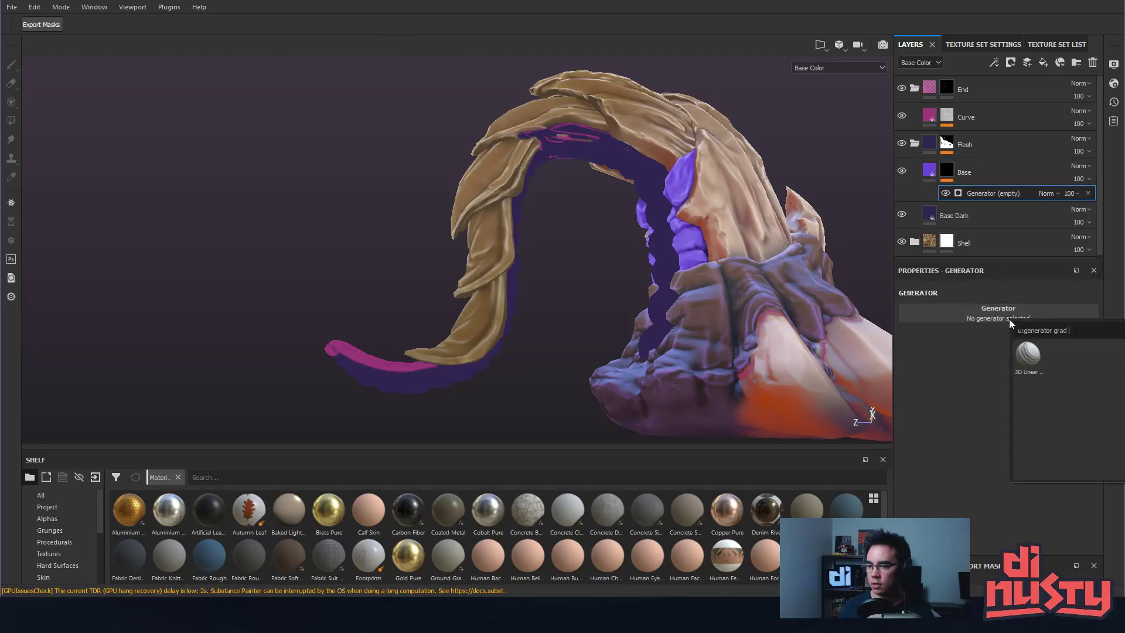
click(1027, 354)
alt+drag(762, 293, 821, 278)
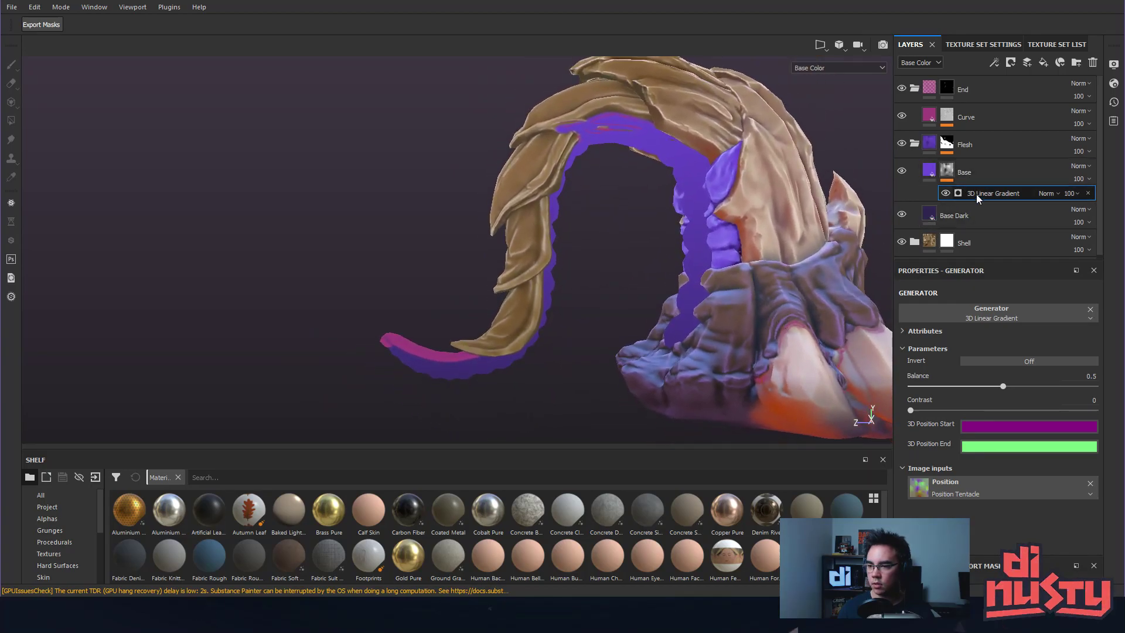
click(1027, 360)
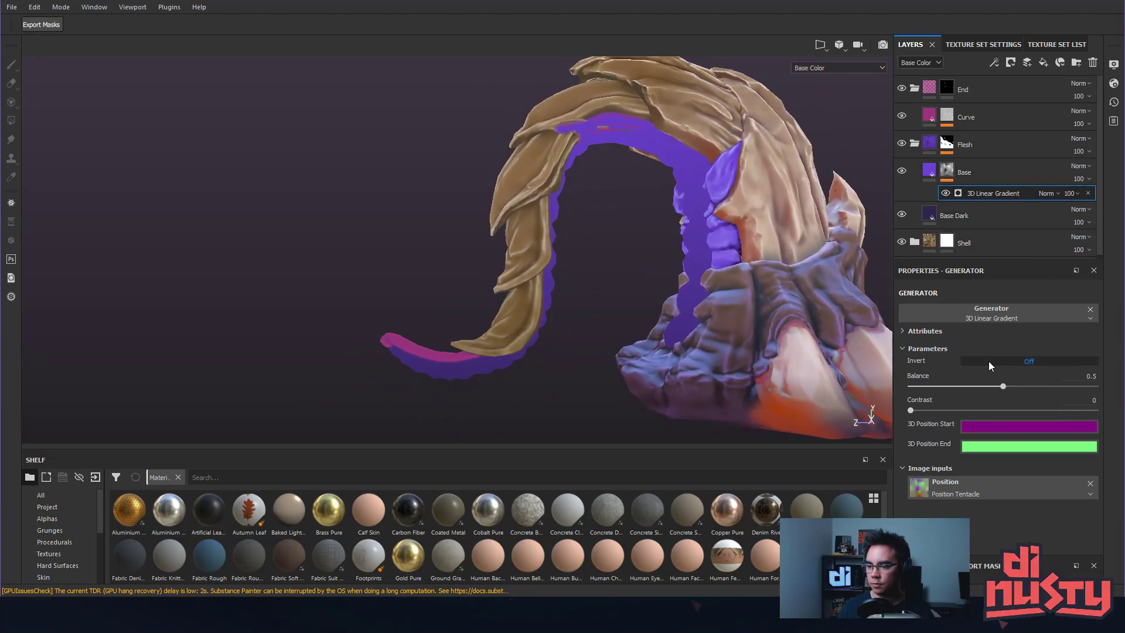
alt+drag(821, 282, 879, 296)
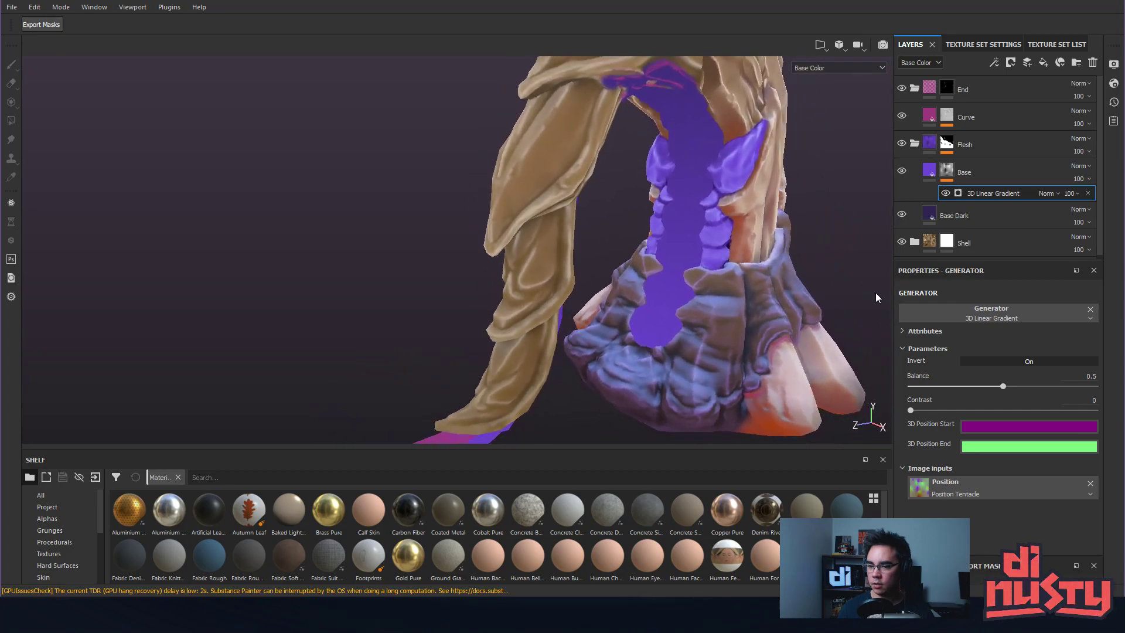
Examine the Base gradient on the flesh from several angles around the tentacle and its rocky base.
mouse_move(680, 275)
alt+mouse_down()
mouse_move(610, 254)
mouse_move(690, 276)
alt+mouse_up()
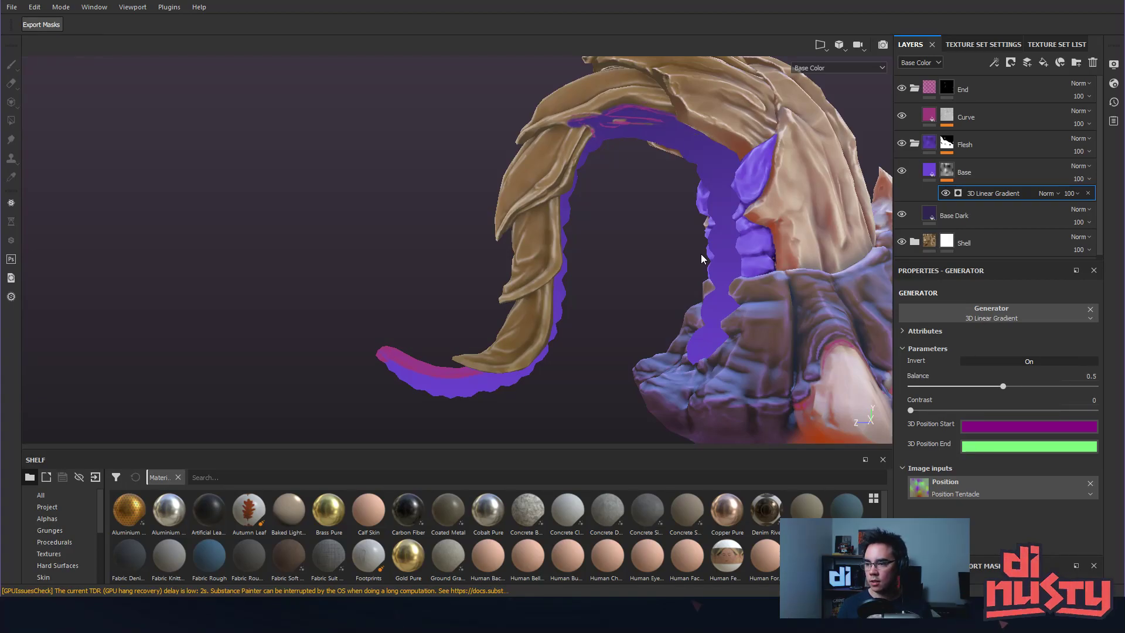
alt+drag(765, 164, 795, 192)
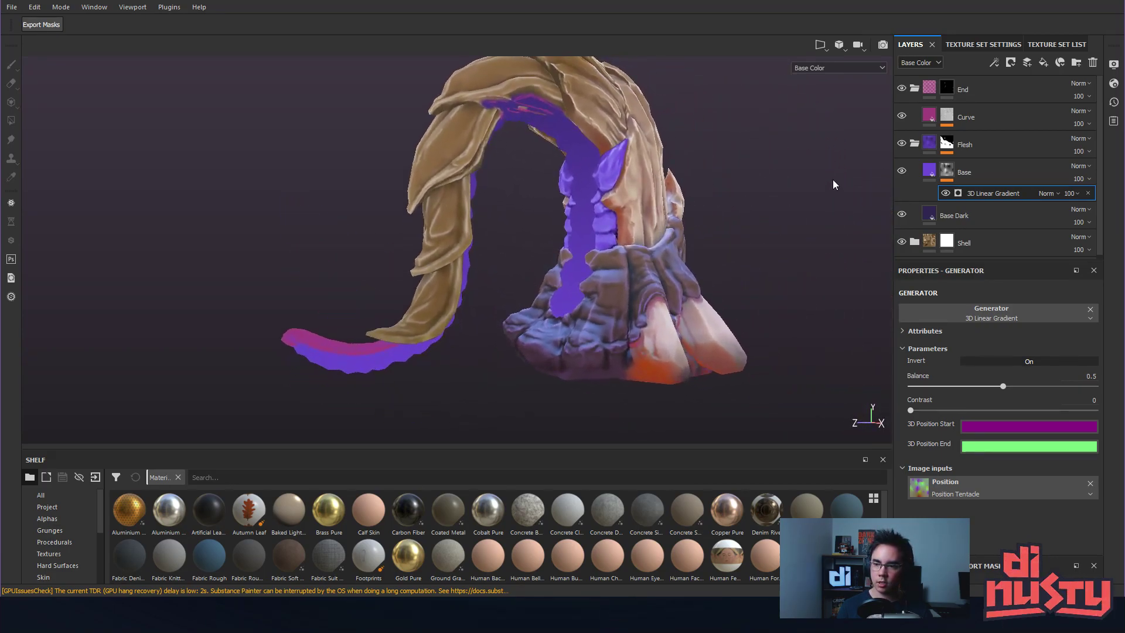
click(936, 176)
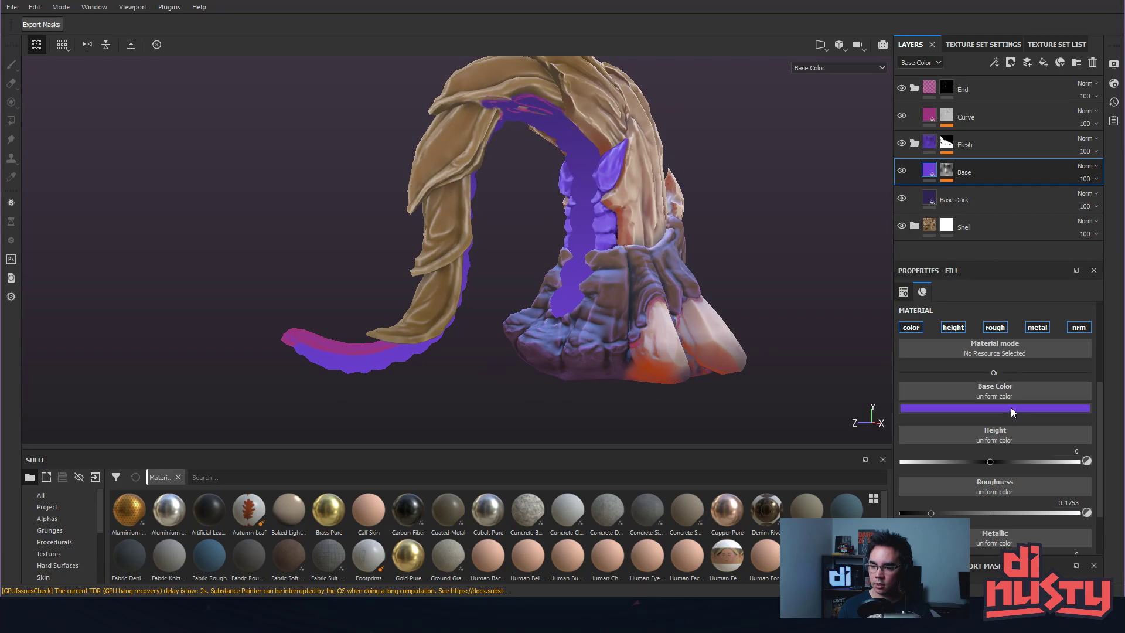
alt+drag(743, 319, 753, 326)
alt+right_drag(836, 347, 760, 335)
alt+drag(760, 335, 701, 335)
alt+middle_drag(701, 336, 750, 378)
alt+right_drag(750, 377, 668, 317)
alt+drag(668, 316, 636, 293)
alt+middle_drag(636, 293, 629, 268)
Turn off the inversion of the 3D Linear Gradient on the Base layer's mask.
click(948, 171)
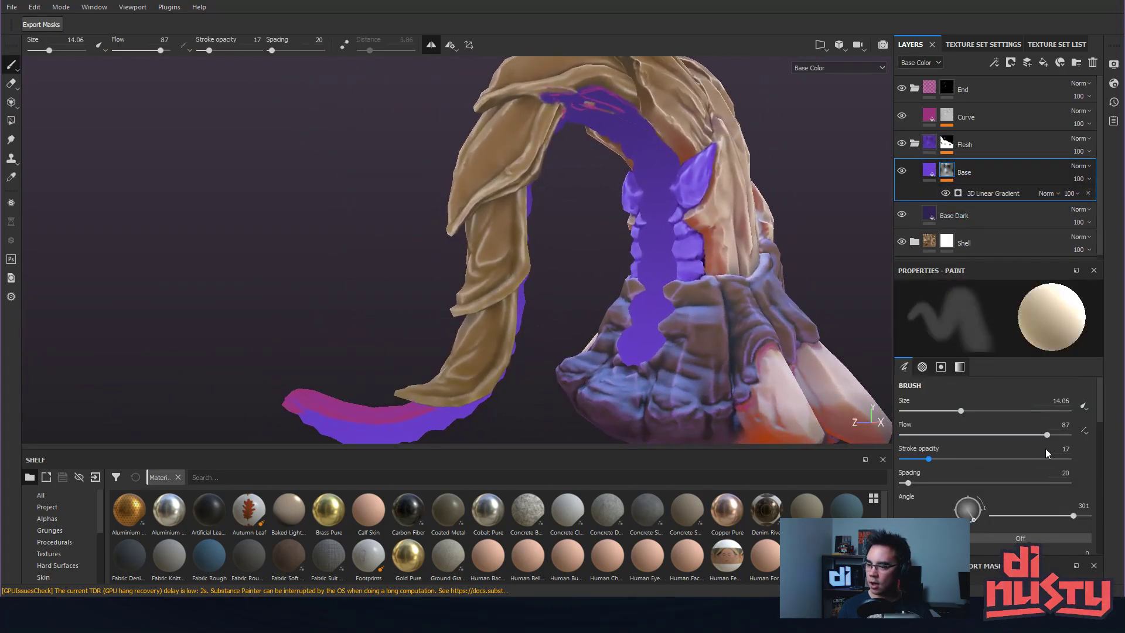
click(978, 195)
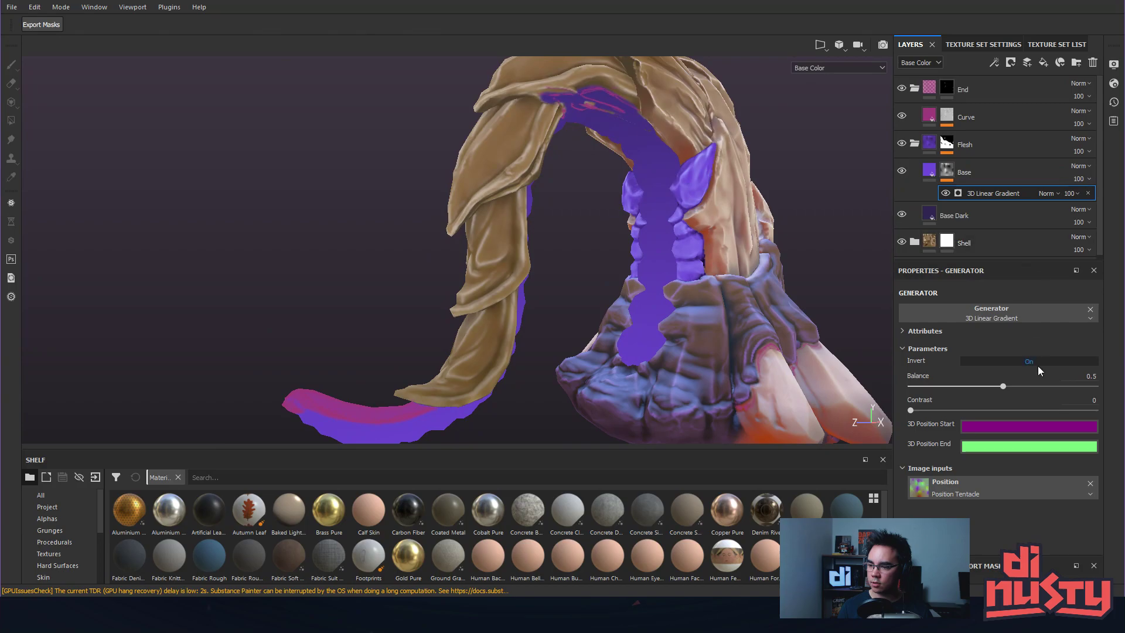
click(1026, 362)
click(1025, 362)
click(1025, 362)
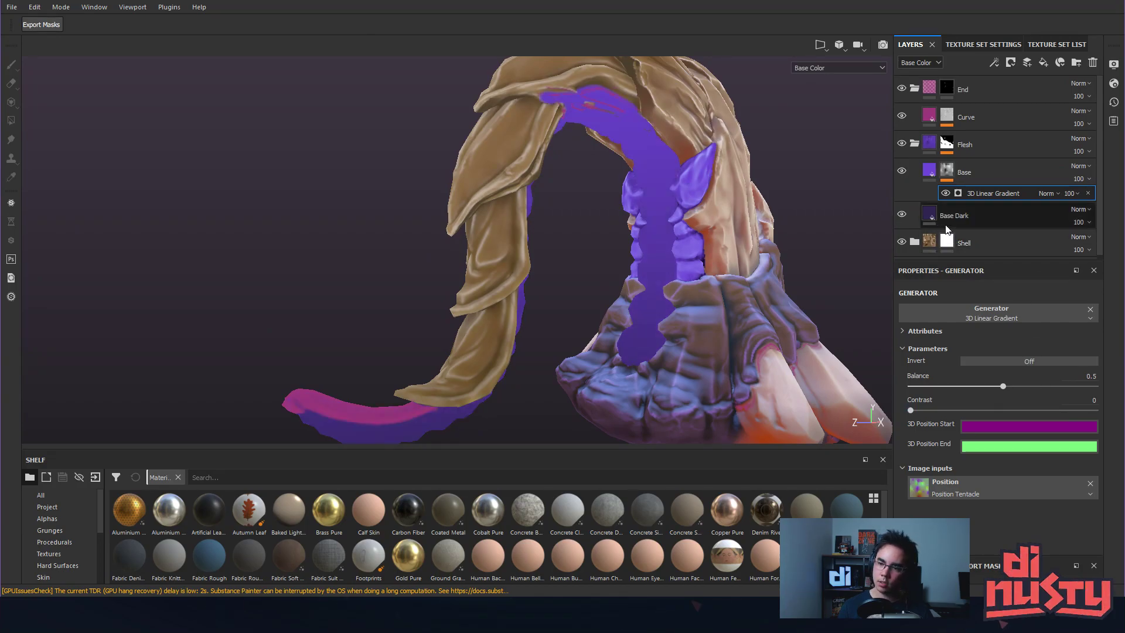
Set the Base Dark layer's base color by sampling the dark rock below the tentacle, RGB 0.024, 0.020, 0.028.
click(1005, 219)
click(1024, 408)
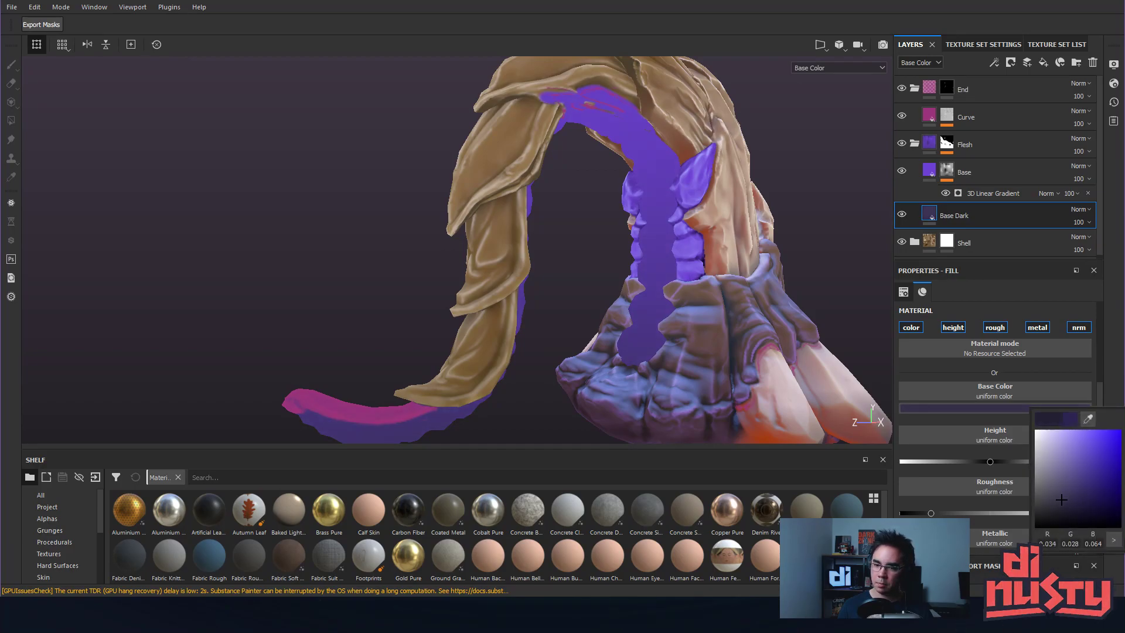
drag(1061, 497, 1061, 509)
click(1088, 418)
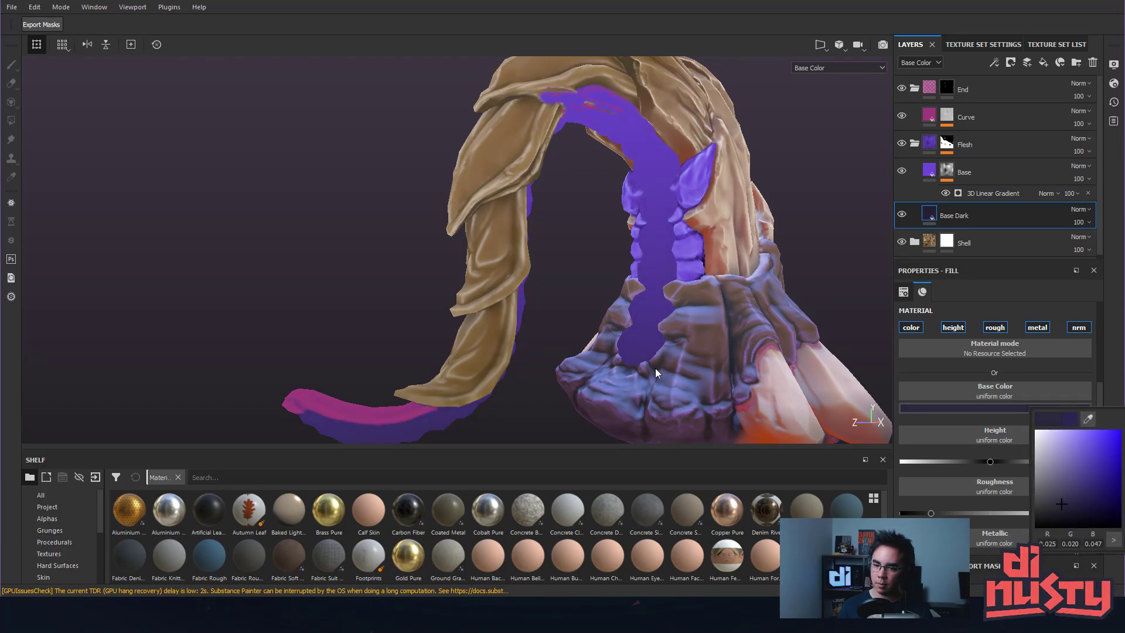
click(669, 360)
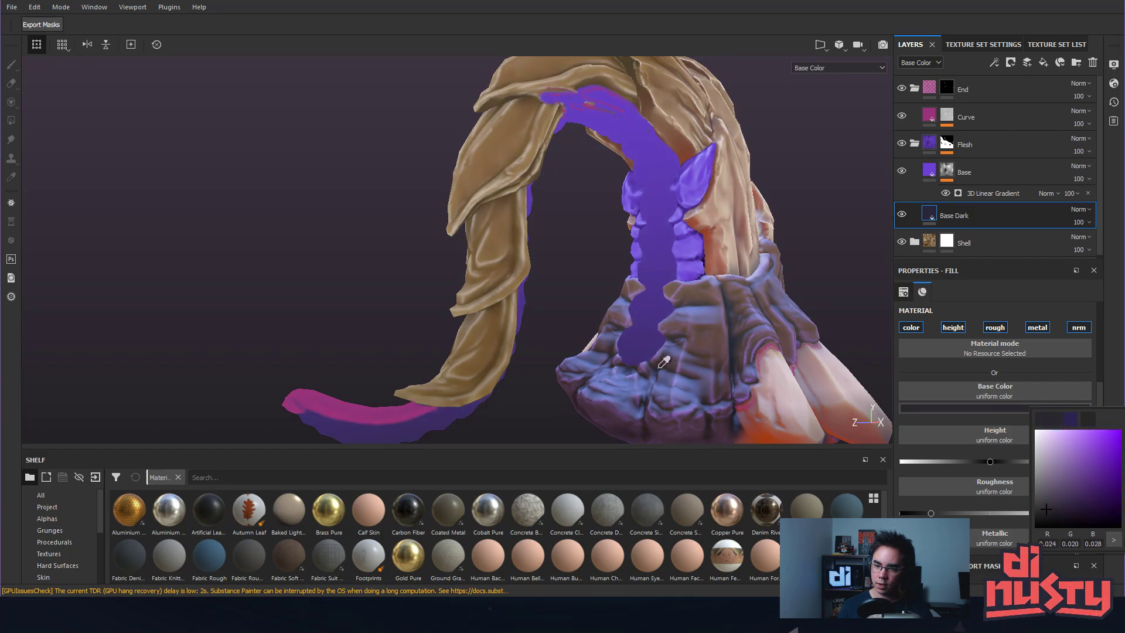
Inspect the flesh's fade into the dark base color along the arch, tip and rocky base from several angles.
mouse_move(818, 258)
alt+mouse_down()
mouse_move(812, 286)
mouse_move(786, 249)
mouse_move(584, 170)
mouse_move(617, 239)
mouse_move(645, 209)
mouse_move(627, 196)
mouse_move(626, 224)
mouse_move(609, 227)
alt+mouse_up()
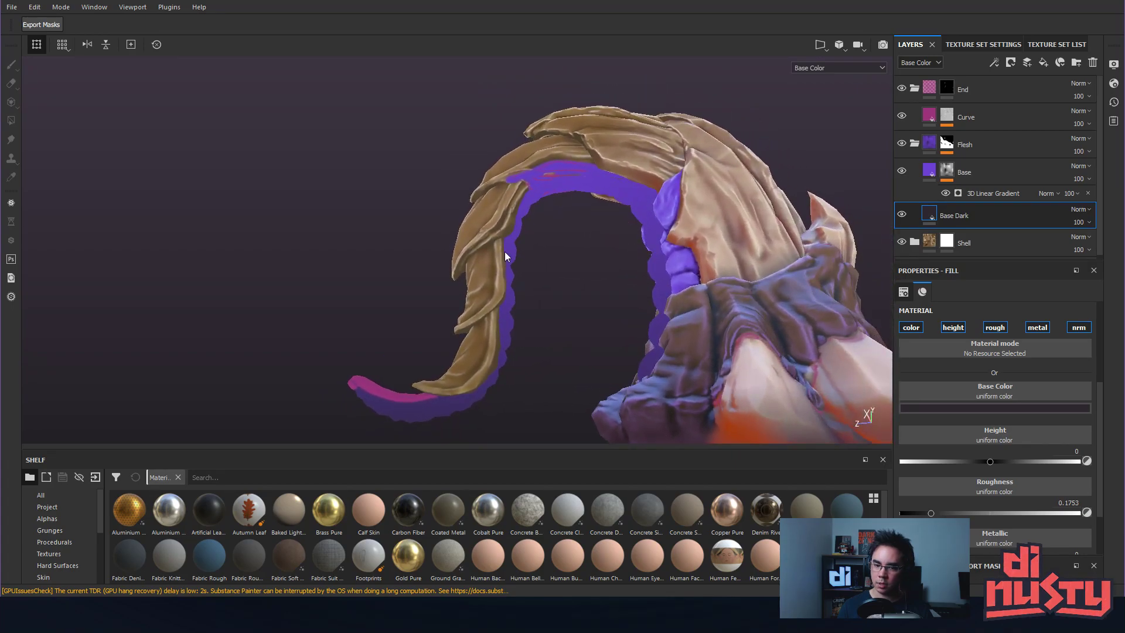
alt+drag(478, 387, 729, 247)
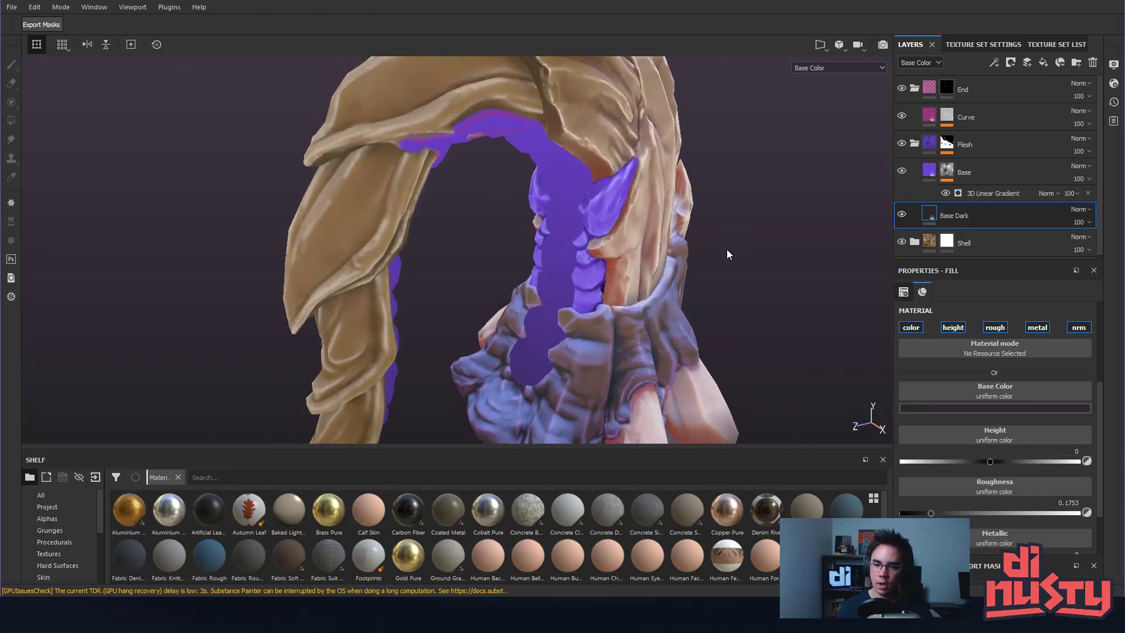
alt+right_drag(729, 247, 393, 188)
alt+drag(393, 188, 599, 263)
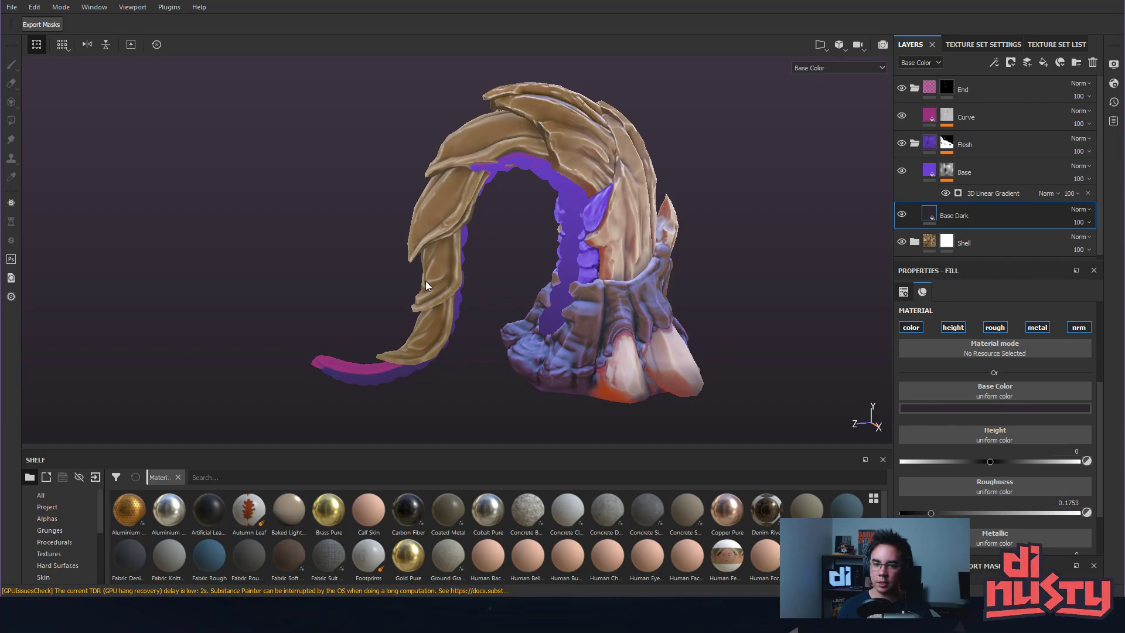
alt+drag(591, 119, 470, 149)
alt+right_drag(470, 148, 682, 368)
alt+middle_drag(562, 311, 558, 264)
scroll(557, 264, up, 3)
mouse_move(571, 264)
alt+mouse_down()
mouse_move(586, 264)
mouse_move(583, 245)
alt+mouse_up()
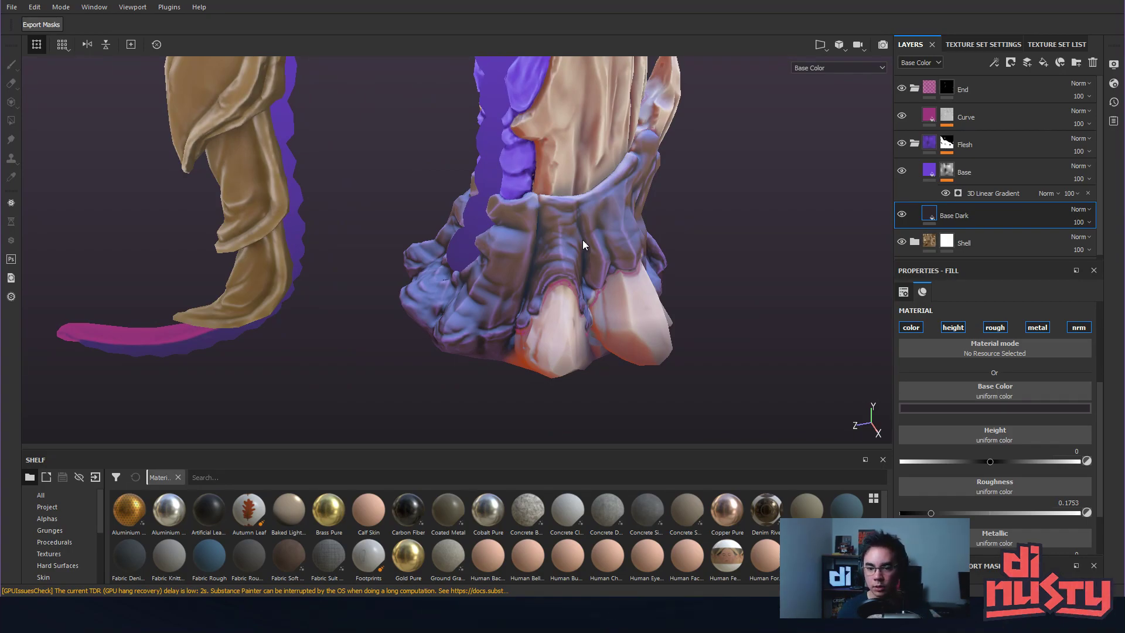
alt+middle_drag(582, 245, 601, 186)
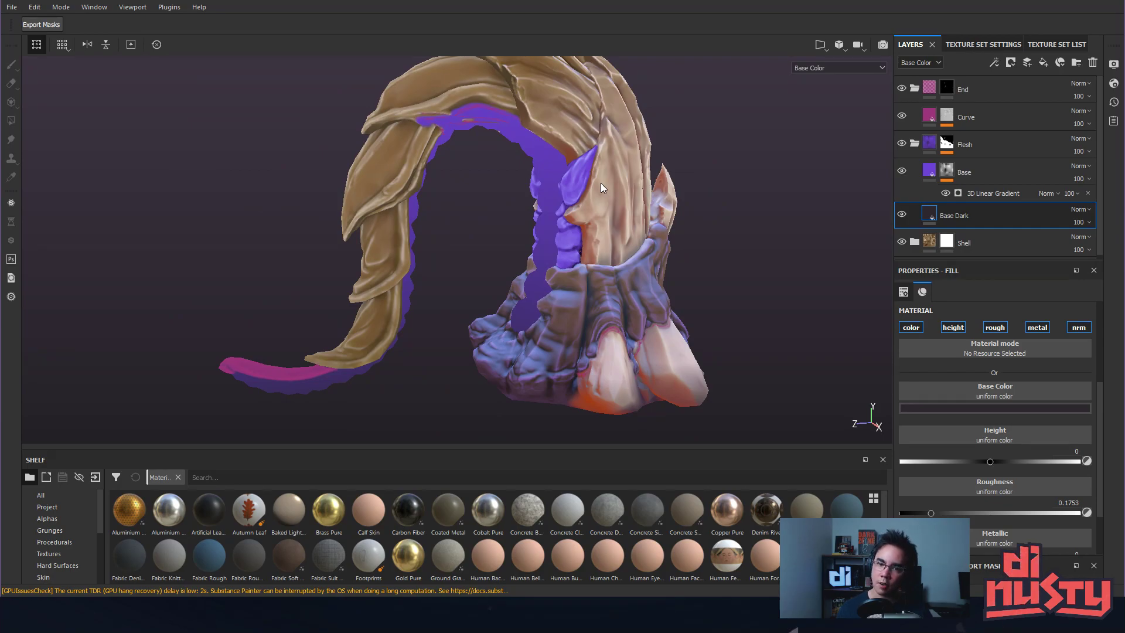
alt+drag(600, 183, 683, 183)
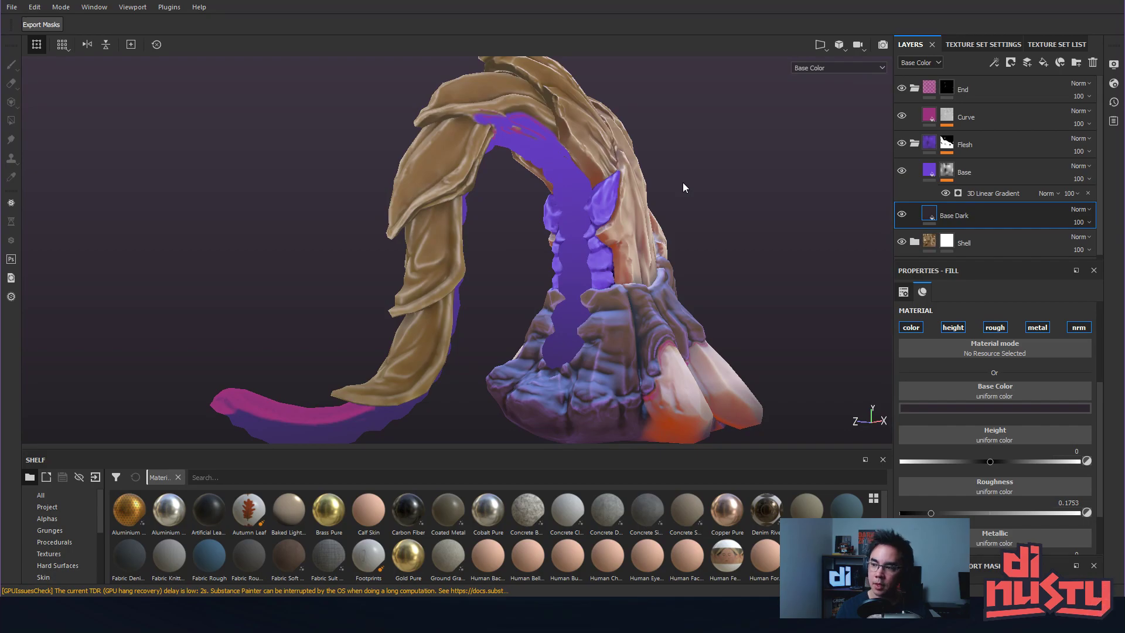
alt+middle_drag(741, 204, 695, 215)
mouse_move(695, 215)
alt+mouse_down()
mouse_move(690, 224)
mouse_move(701, 201)
alt+mouse_up()
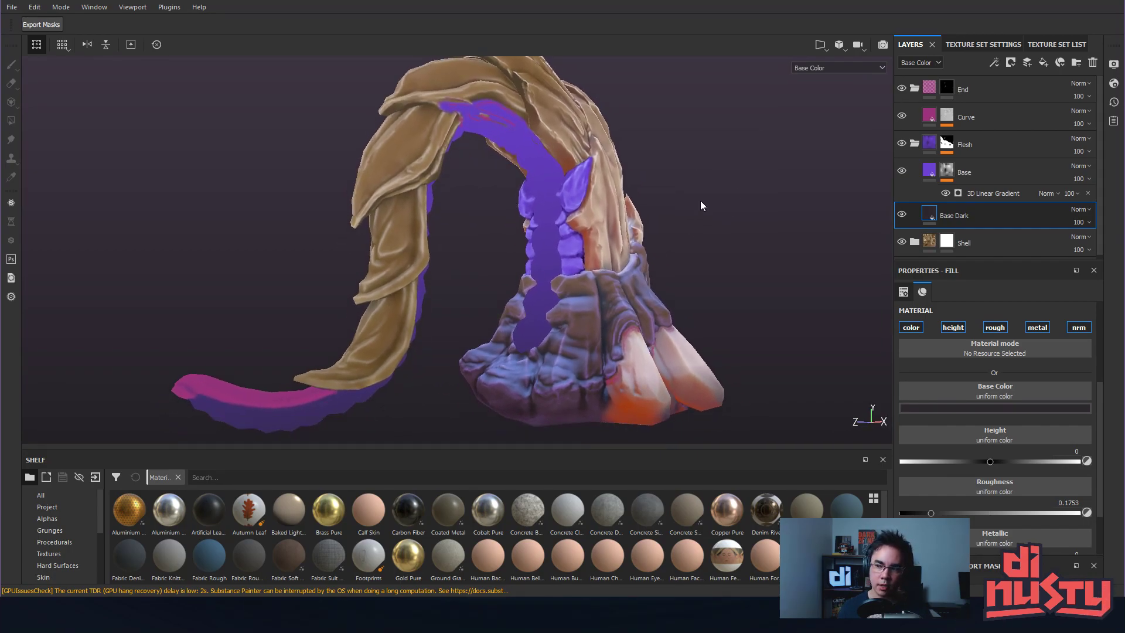
mouse_move(702, 198)
alt+middle_down()
mouse_move(677, 228)
mouse_move(689, 198)
alt+middle_up()
alt+drag(689, 198, 731, 261)
alt+middle_drag(731, 261, 732, 220)
alt+drag(733, 220, 722, 186)
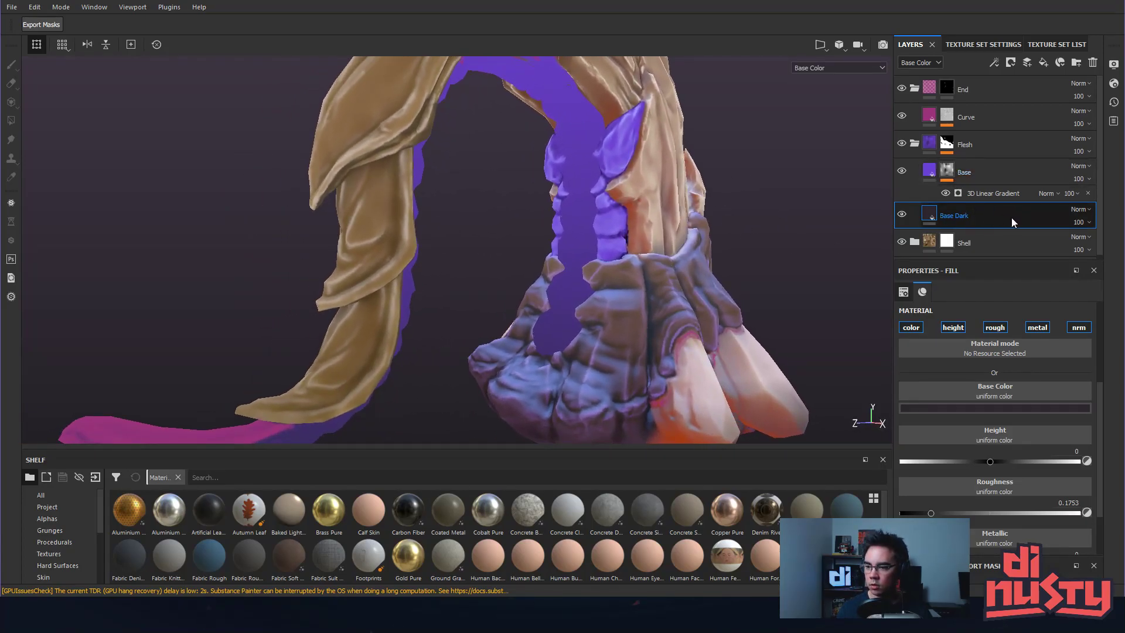
Duplicate the Base Dark layer and rename the copy Darkness.
key(ctrl+d)
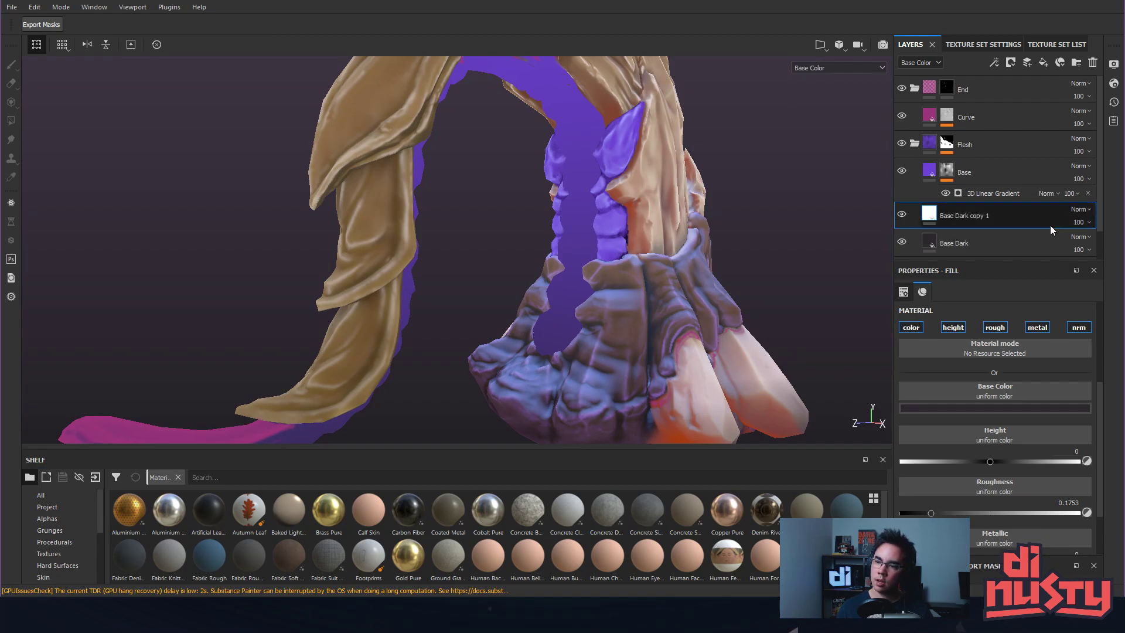
click(972, 208)
text(Darkness)
key(Return)
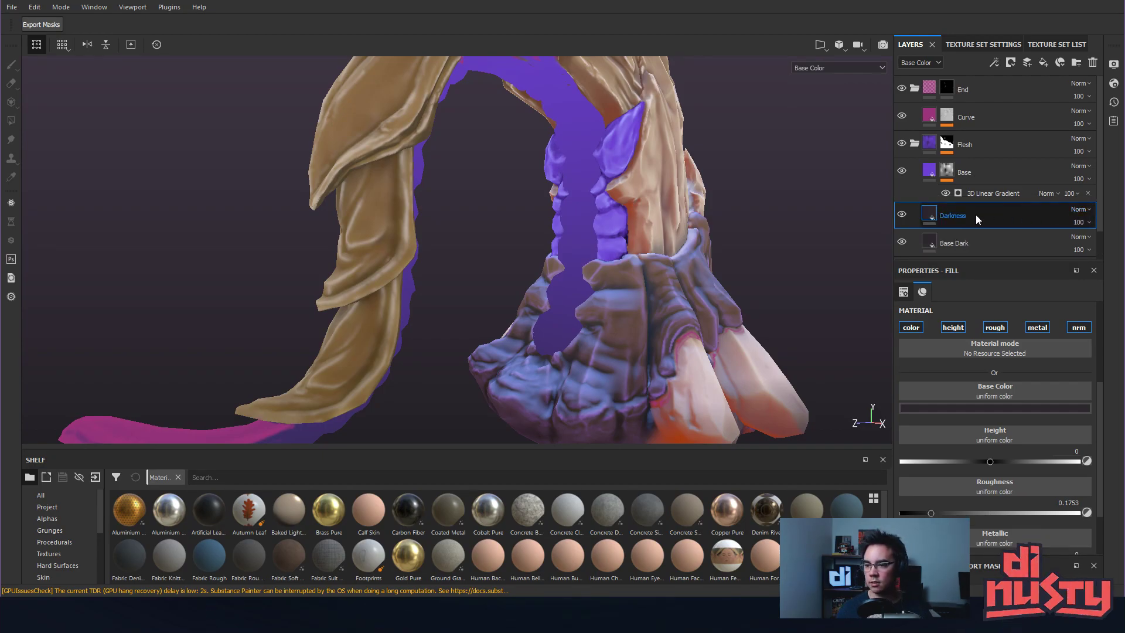
Move the Darkness layer above the Base layer and set its base color to a dark purple, red 0.031 and blue 0.042.
click(1004, 409)
drag(1025, 515, 1044, 521)
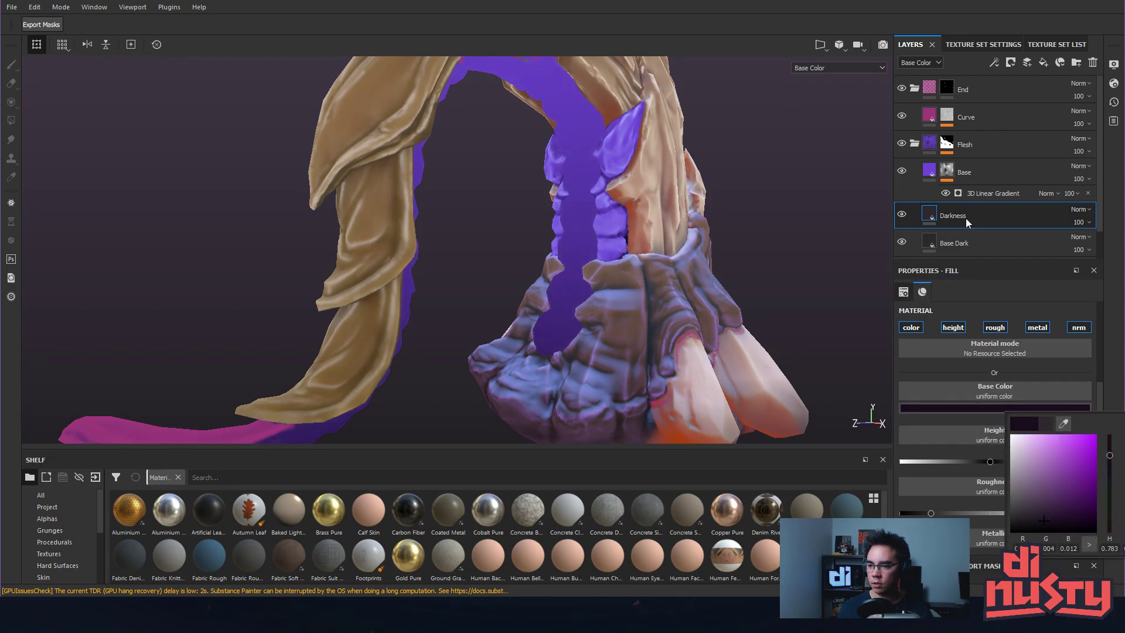
right_click(996, 217)
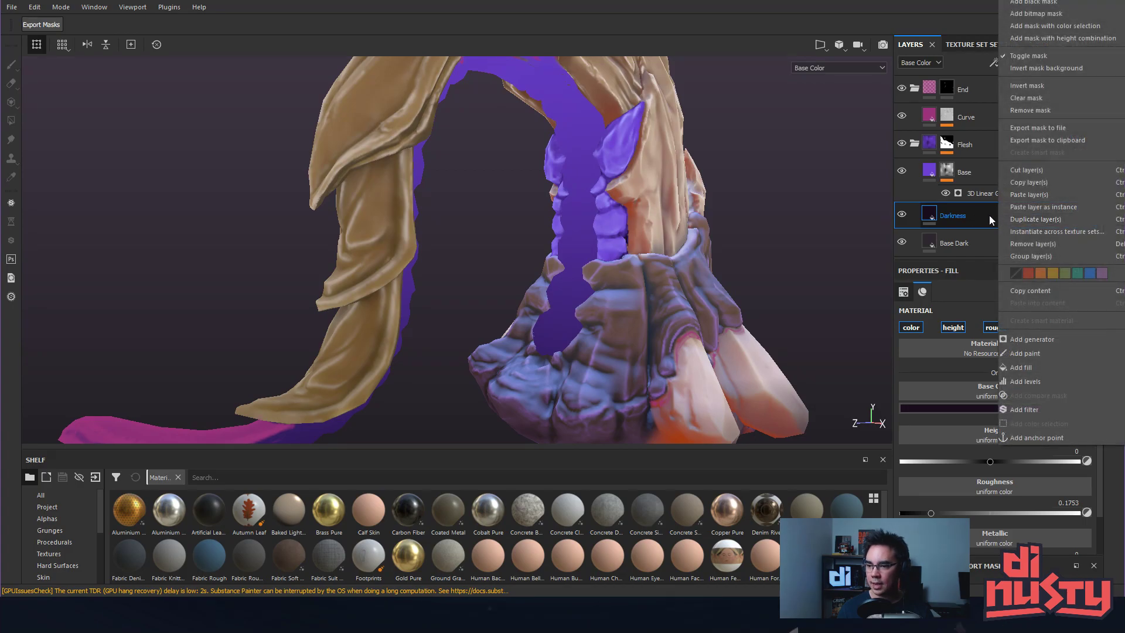
drag(994, 178, 1001, 164)
alt+drag(775, 156, 814, 160)
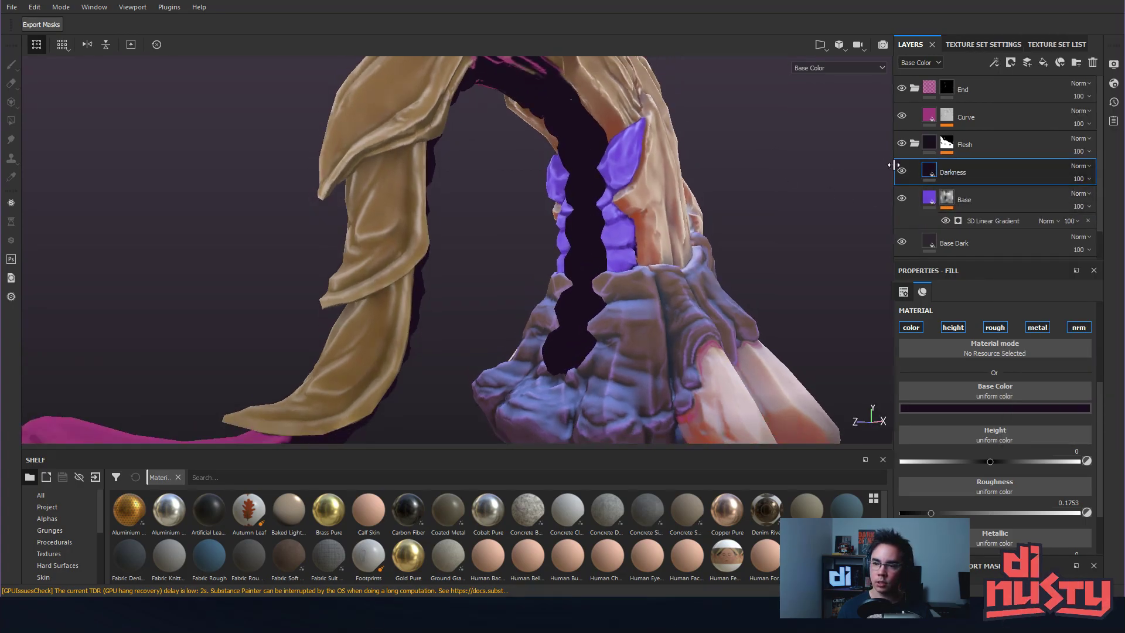
click(989, 407)
mouse_move(1037, 515)
mouse_down()
mouse_move(1032, 505)
mouse_move(1043, 505)
mouse_up()
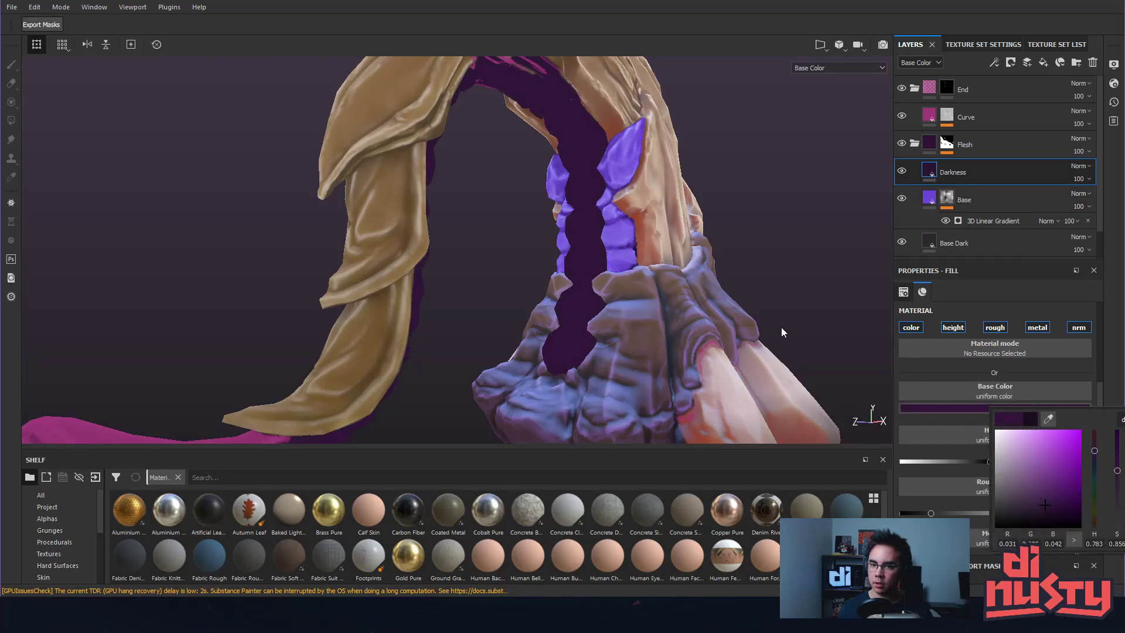
Add a black mask to the Darkness layer with a fill that uses the Ambient Occlusion Map from Mesh Tentacle.
alt+drag(801, 338, 754, 317)
right_click(990, 169)
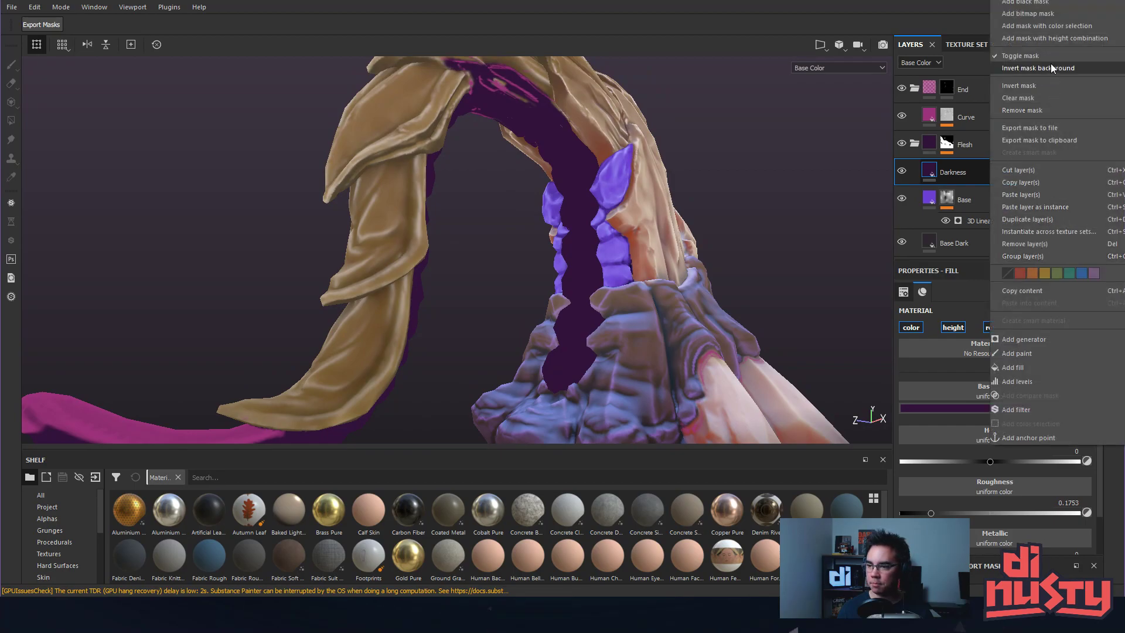
click(1074, 2)
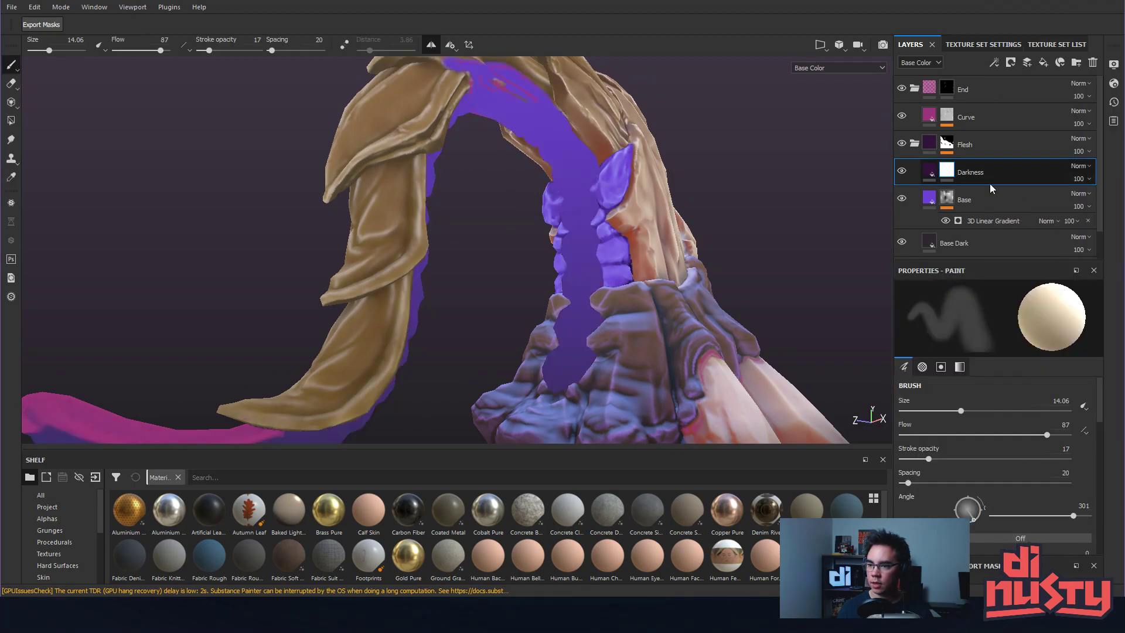
right_click(951, 169)
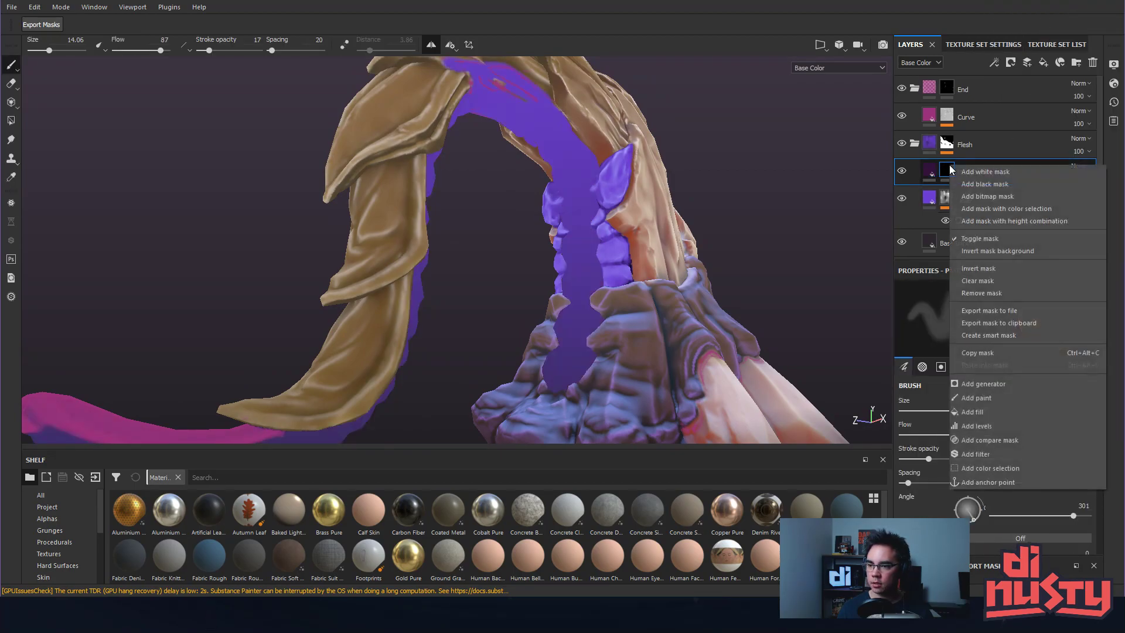
click(1027, 412)
click(997, 334)
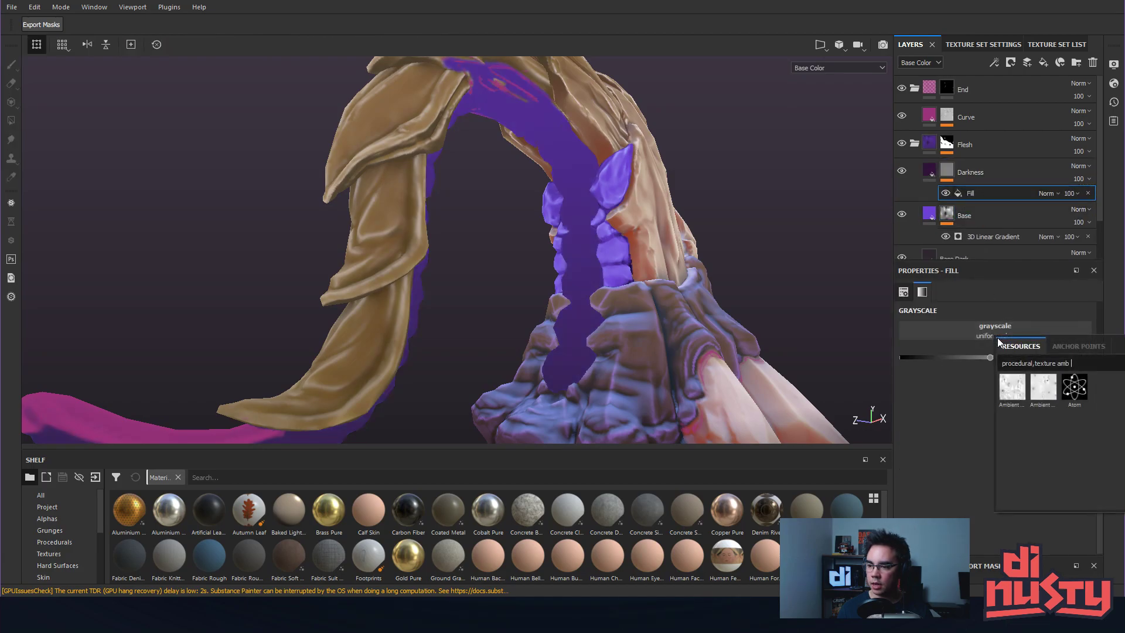
click(1035, 389)
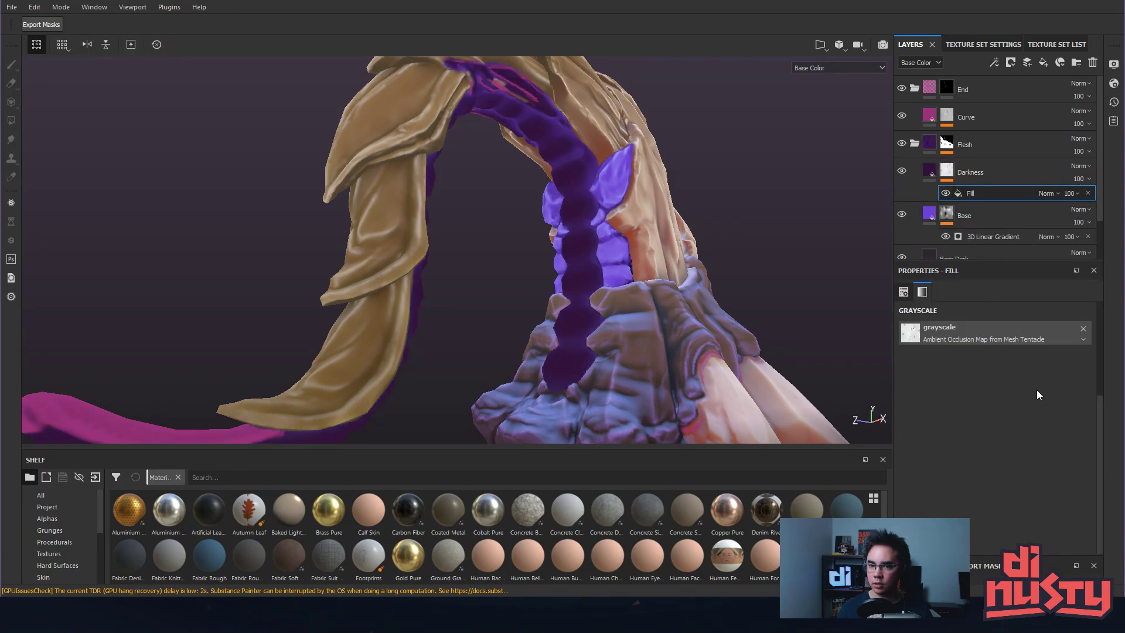
alt+drag(766, 298, 650, 238)
click(947, 172)
click(996, 192)
click(947, 172)
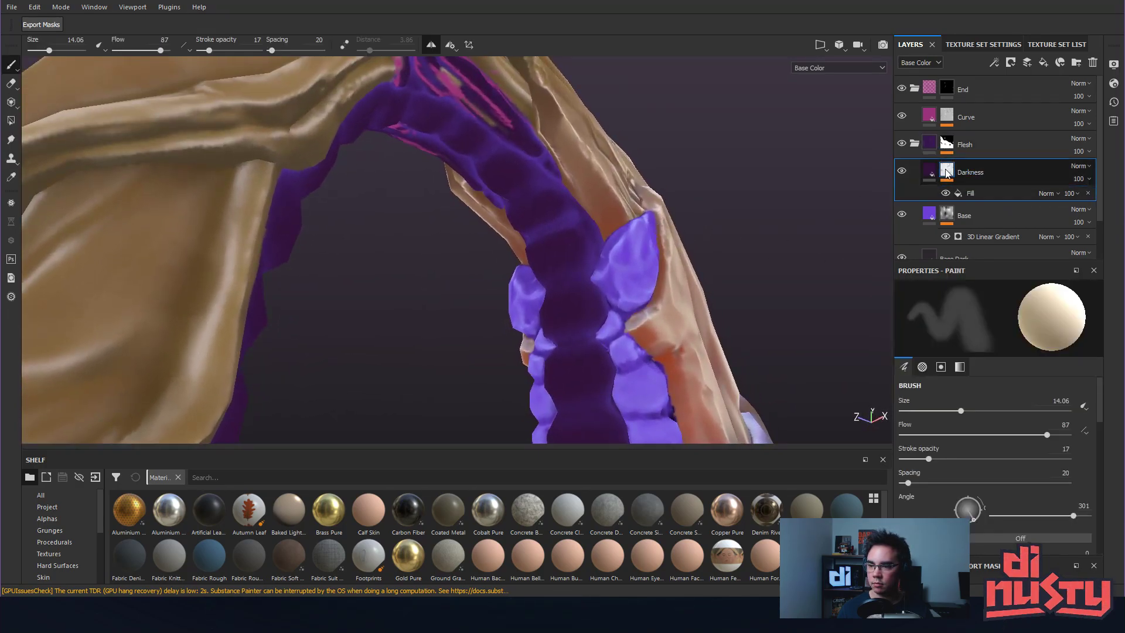
right_click(947, 171)
click(958, 174)
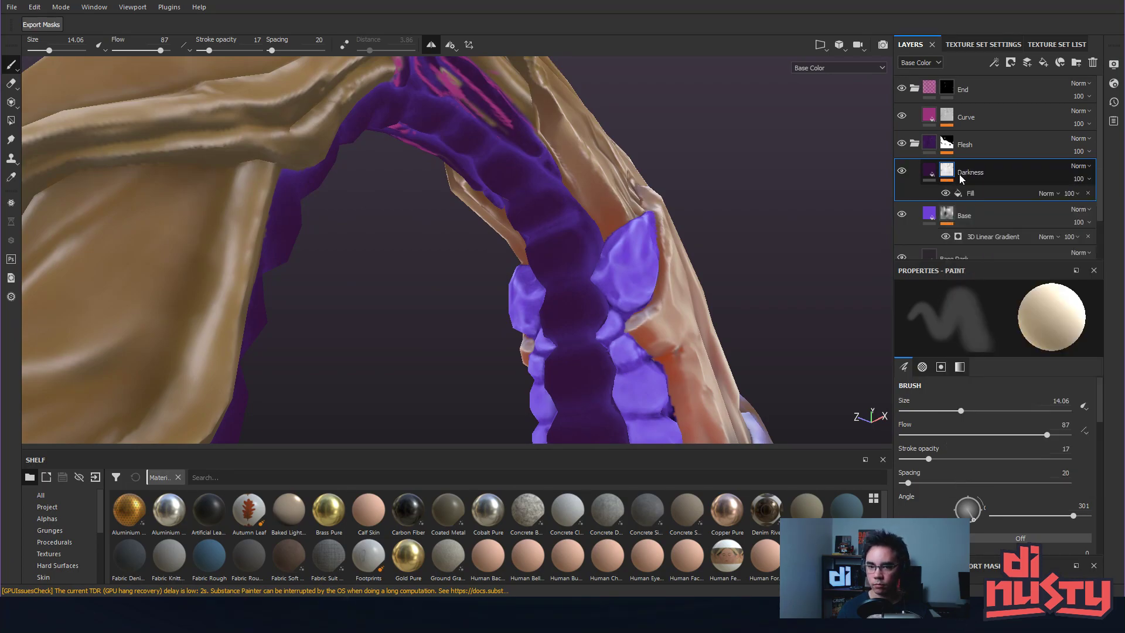
key(ctrl+z)
click(1001, 191)
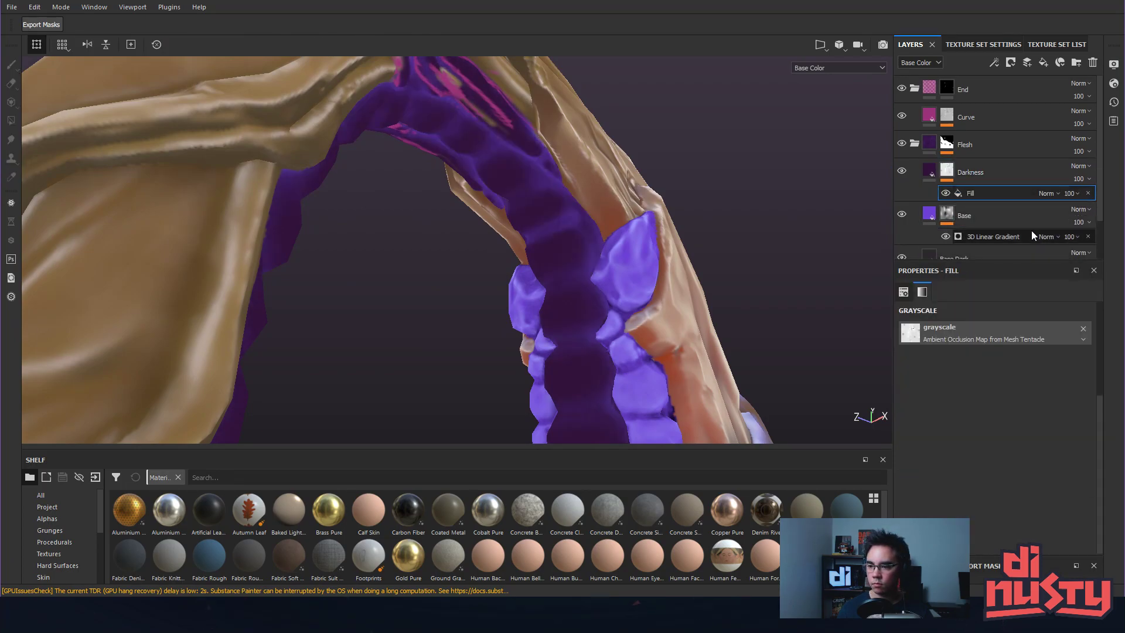
Add a Levels effect above the fill on the Darkness mask, invert it and raise its input black point to 0.555.
right_click(986, 195)
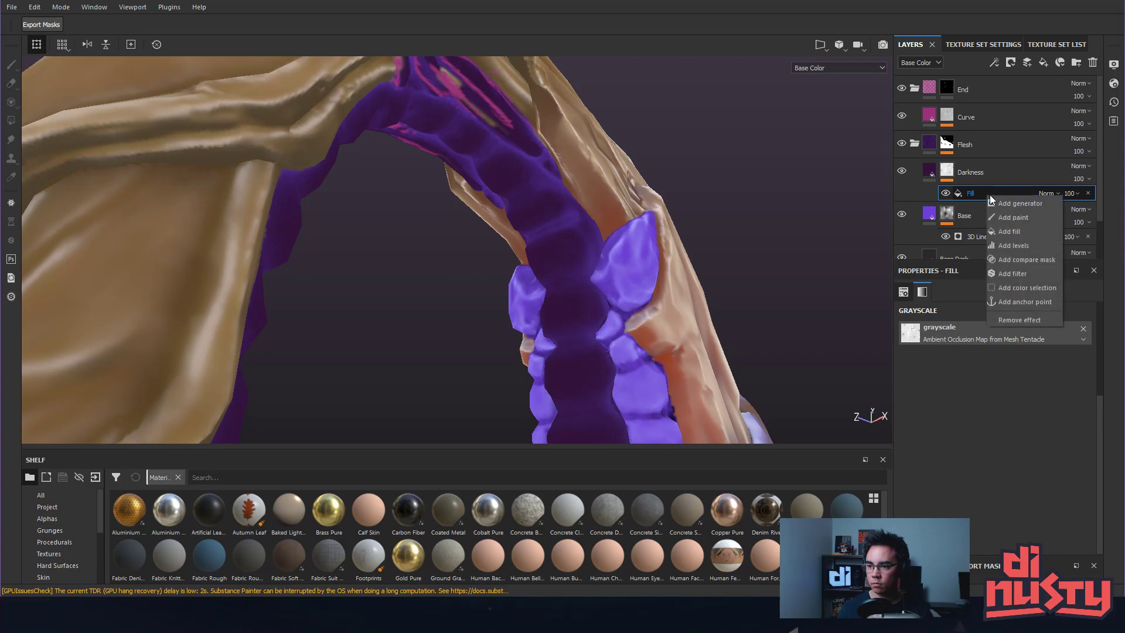
click(1035, 245)
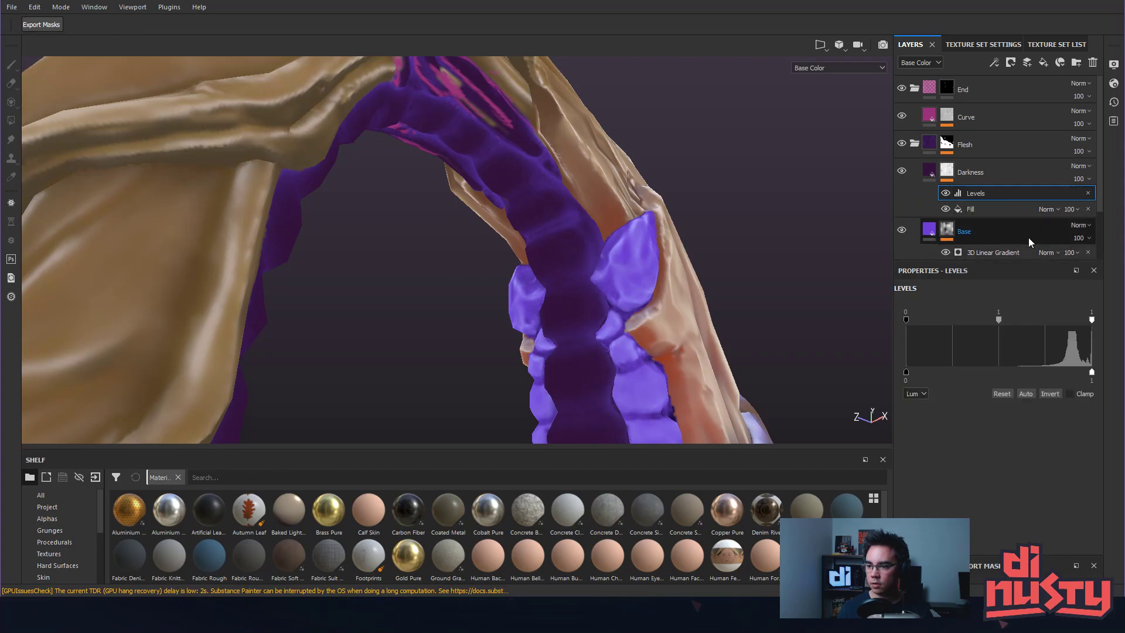
click(1049, 393)
alt+drag(720, 254, 633, 246)
drag(907, 320, 1054, 326)
alt+drag(826, 240, 524, 239)
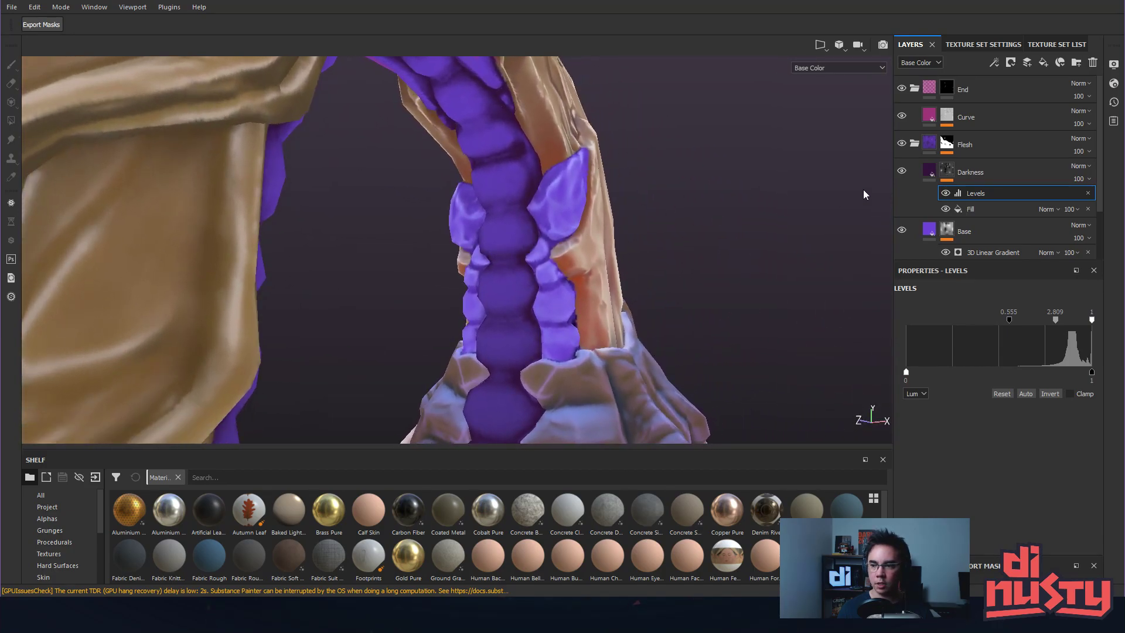
Add a Blur filter above the Levels effect on the Darkness mask and set its blur intensity to 0.61.
right_click(997, 192)
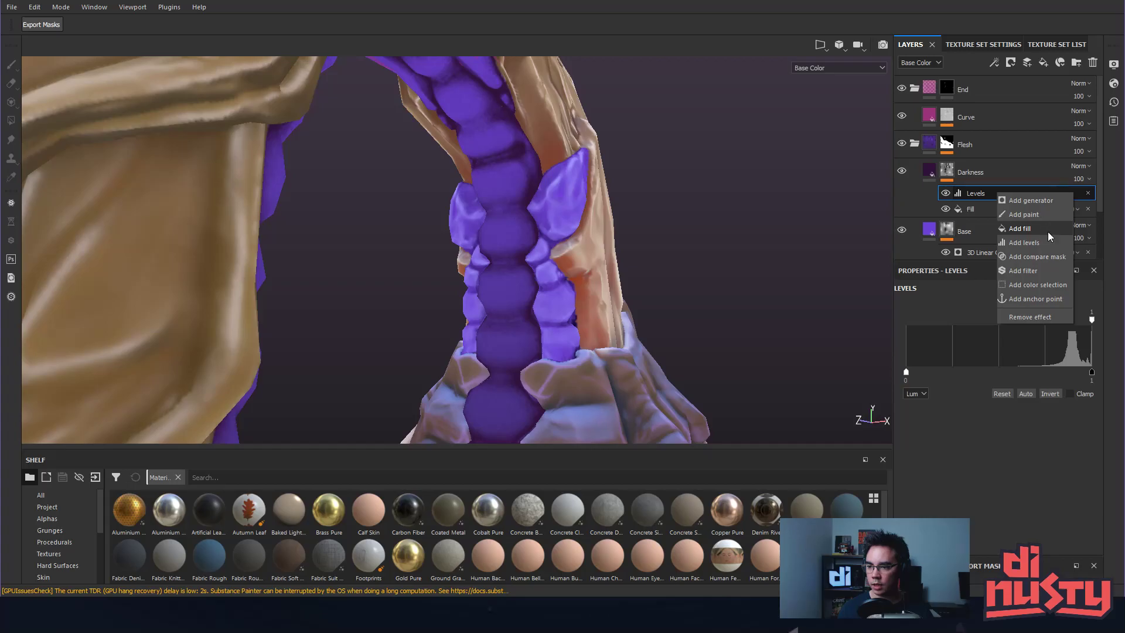
click(1043, 270)
click(999, 313)
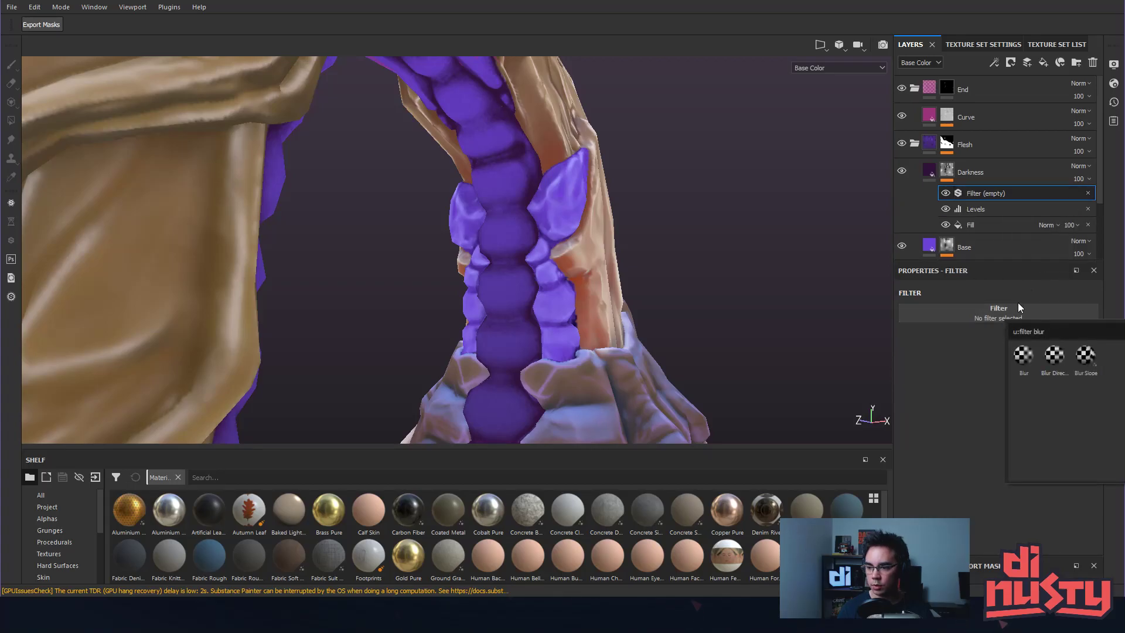
click(1023, 356)
drag(915, 373, 545, 337)
alt+middle_drag(545, 337, 510, 237)
alt+right_drag(510, 237, 548, 292)
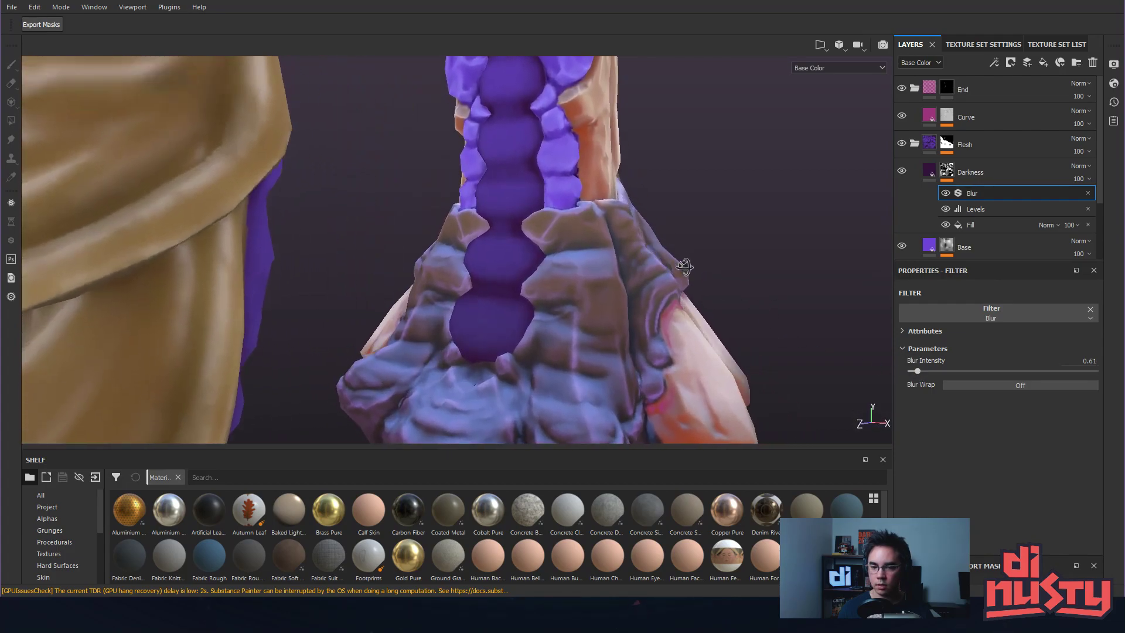
alt+middle_drag(548, 292, 603, 309)
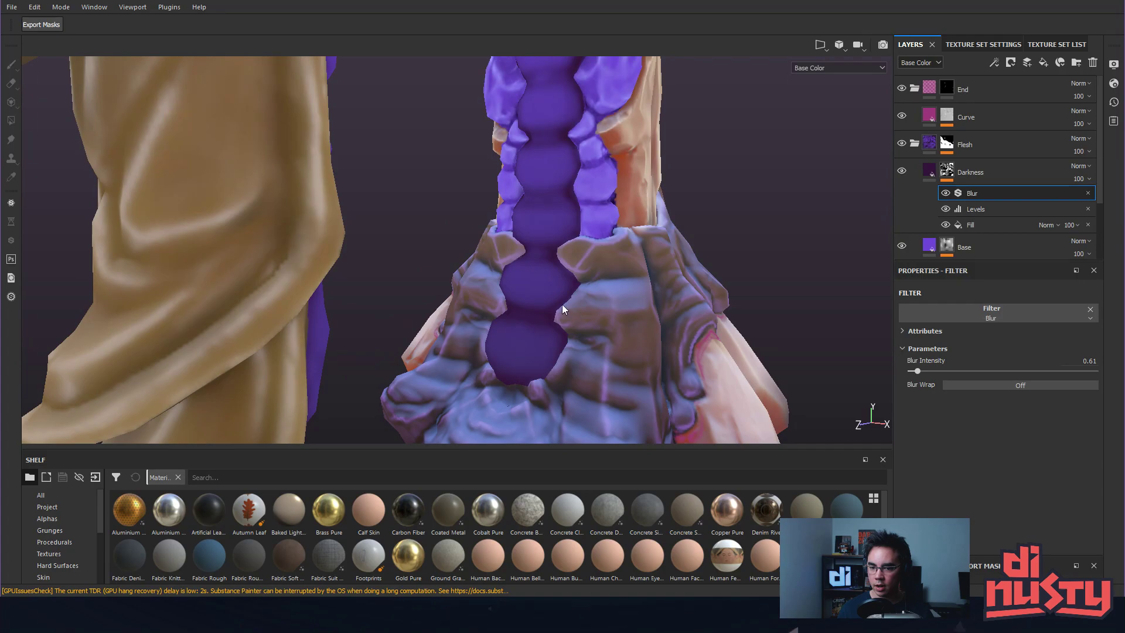
alt+drag(665, 290, 694, 276)
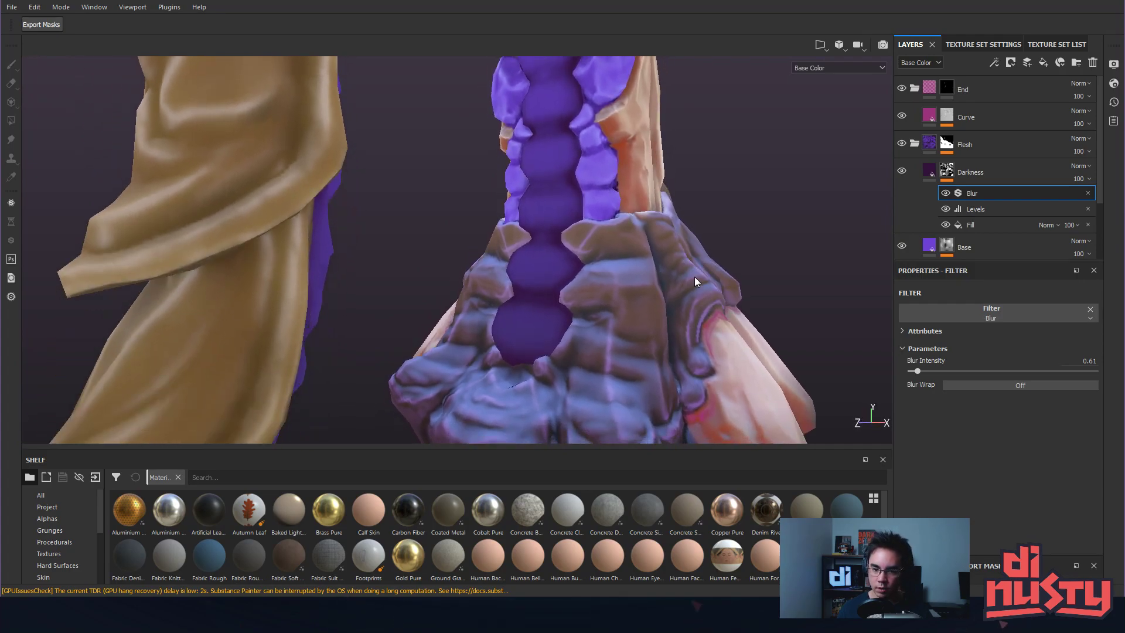
Set the Darkness layer's base color by sampling a dark grayish purple from the model, red 0.026 and blue 0.031.
click(970, 172)
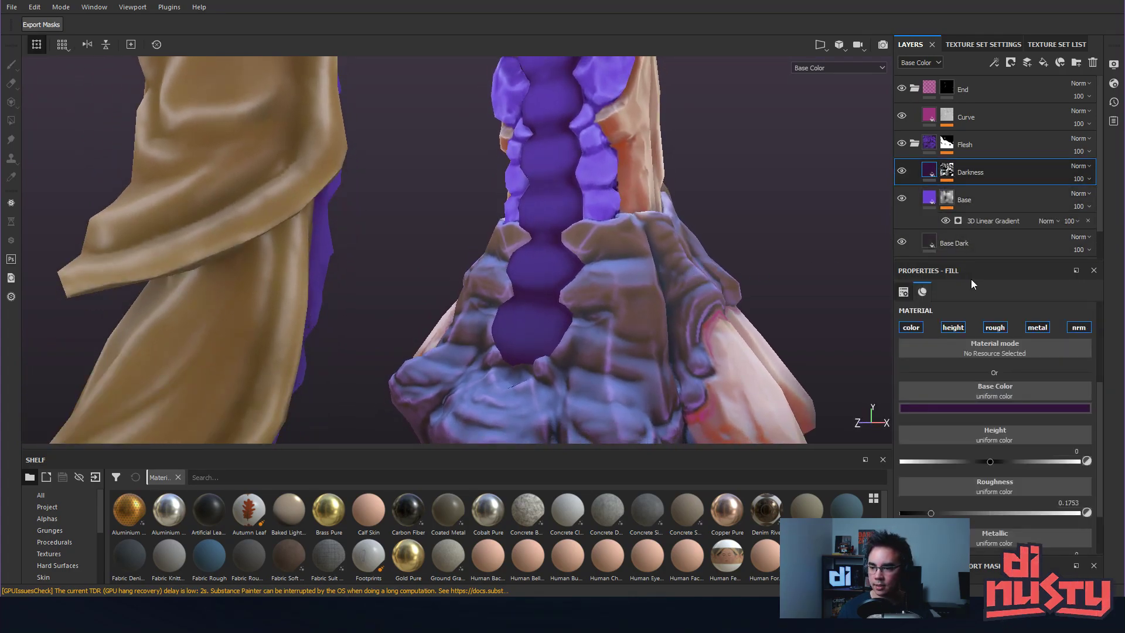
click(985, 407)
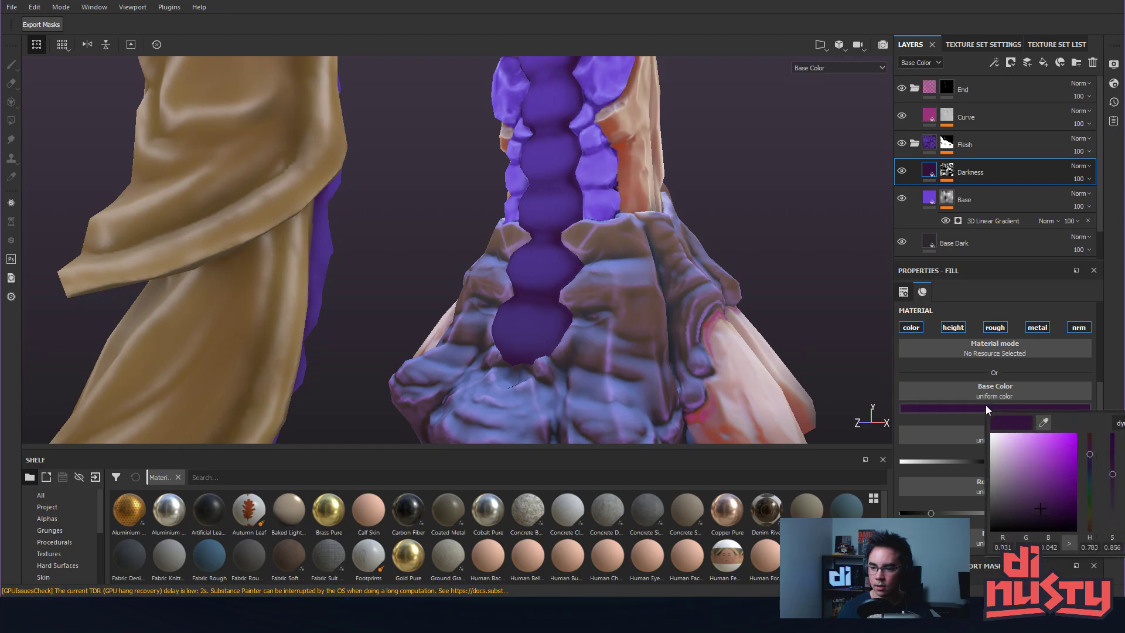
click(1043, 421)
click(567, 364)
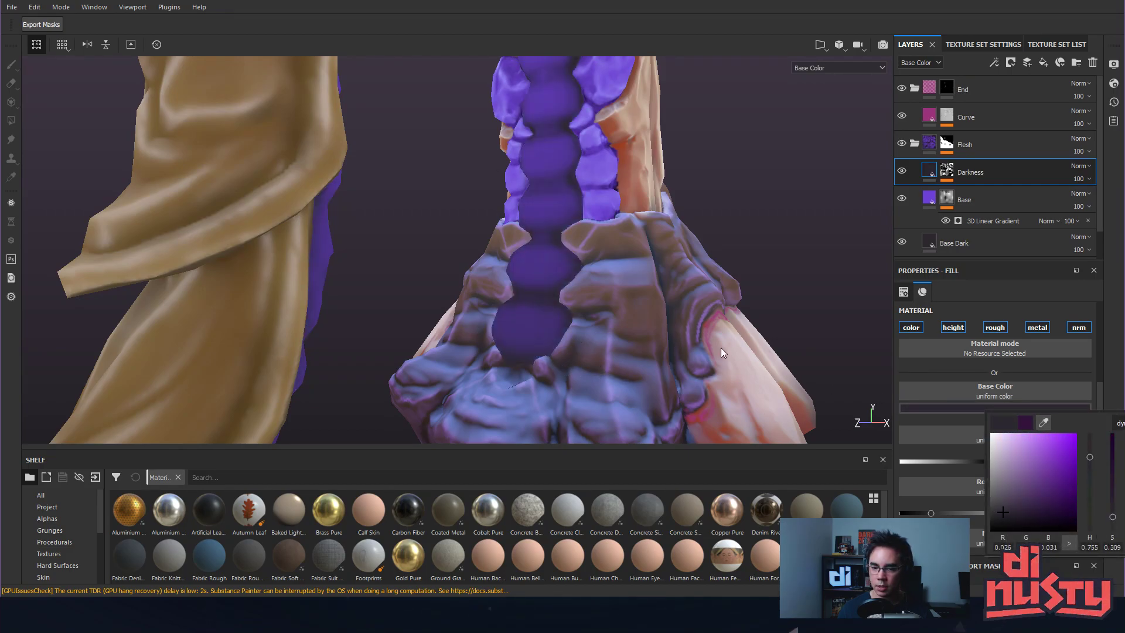
alt+drag(721, 273, 698, 301)
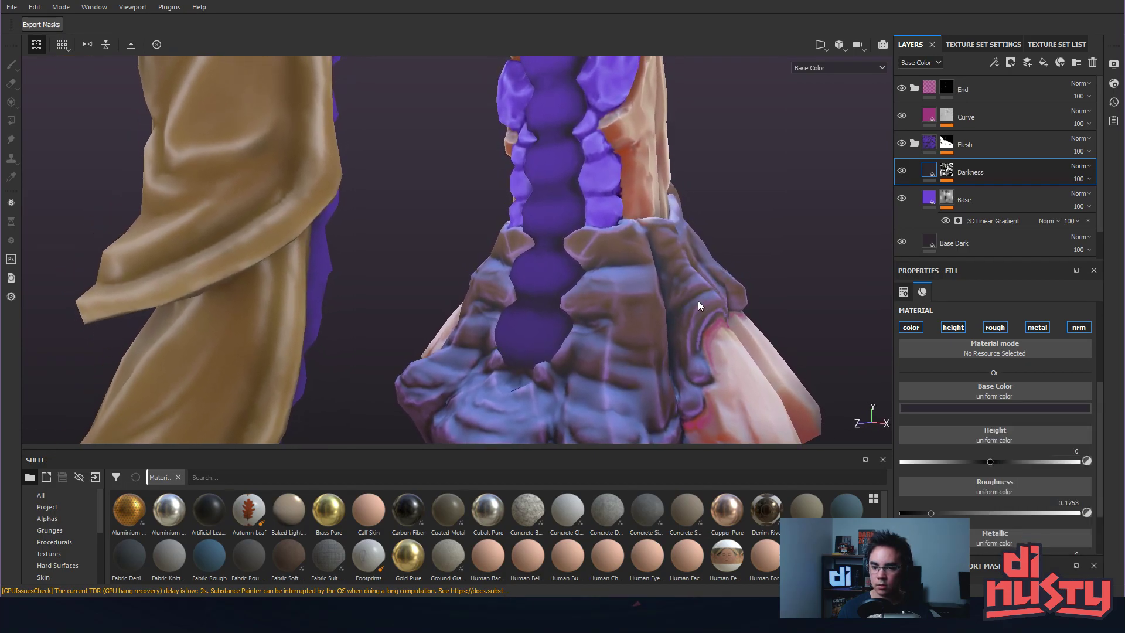
Lighten the Base Dark layer's base color to a muted purple with hue 0.783 and blue 0.079.
click(929, 200)
click(932, 226)
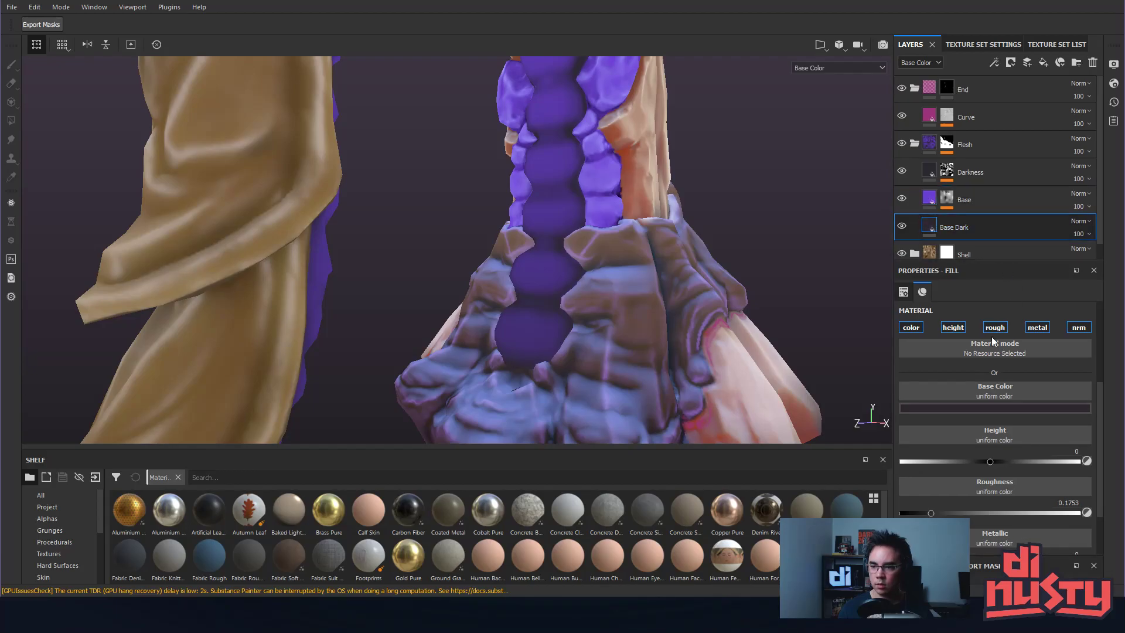
click(990, 408)
click(1012, 496)
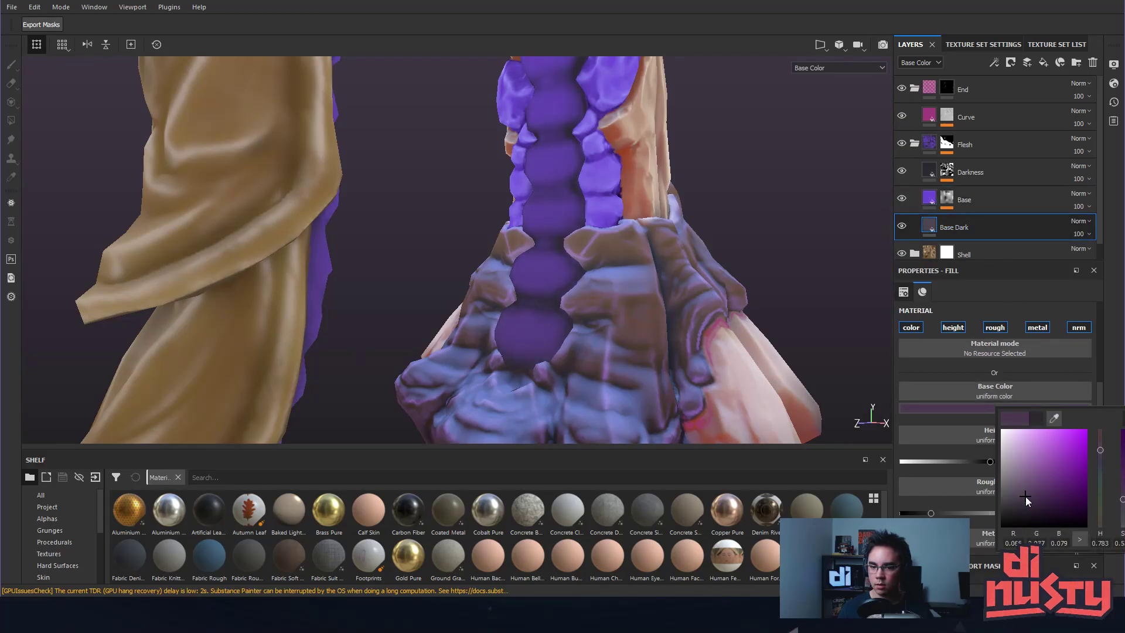
Try several muted and vivid purples as the Base layer's base color and check them along the tentacle.
click(928, 202)
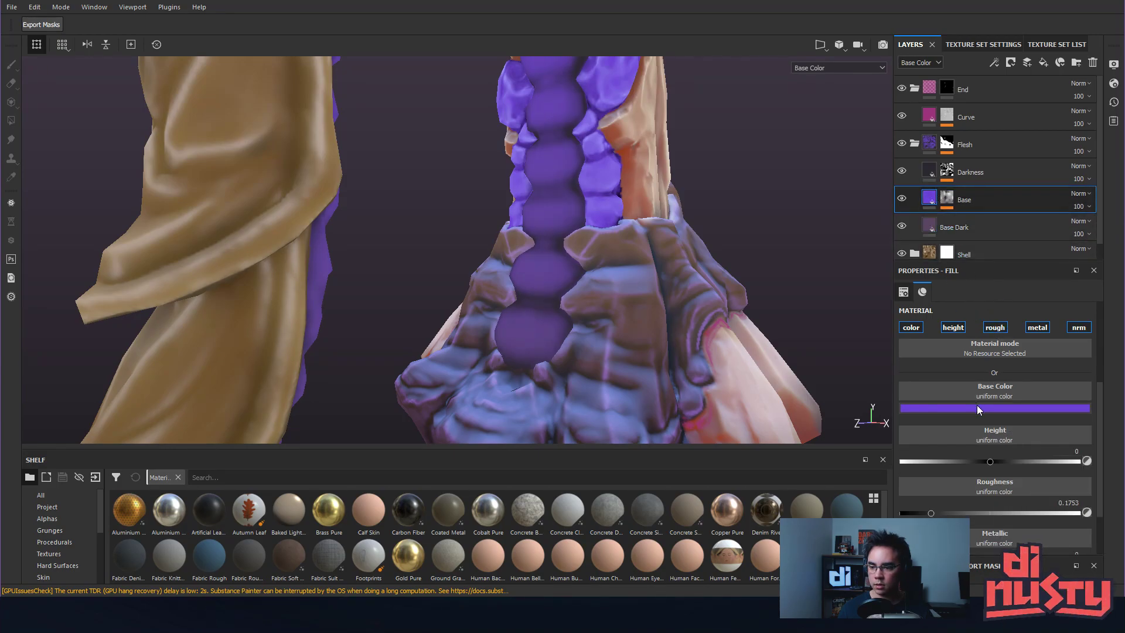
click(977, 409)
click(1015, 471)
click(1035, 472)
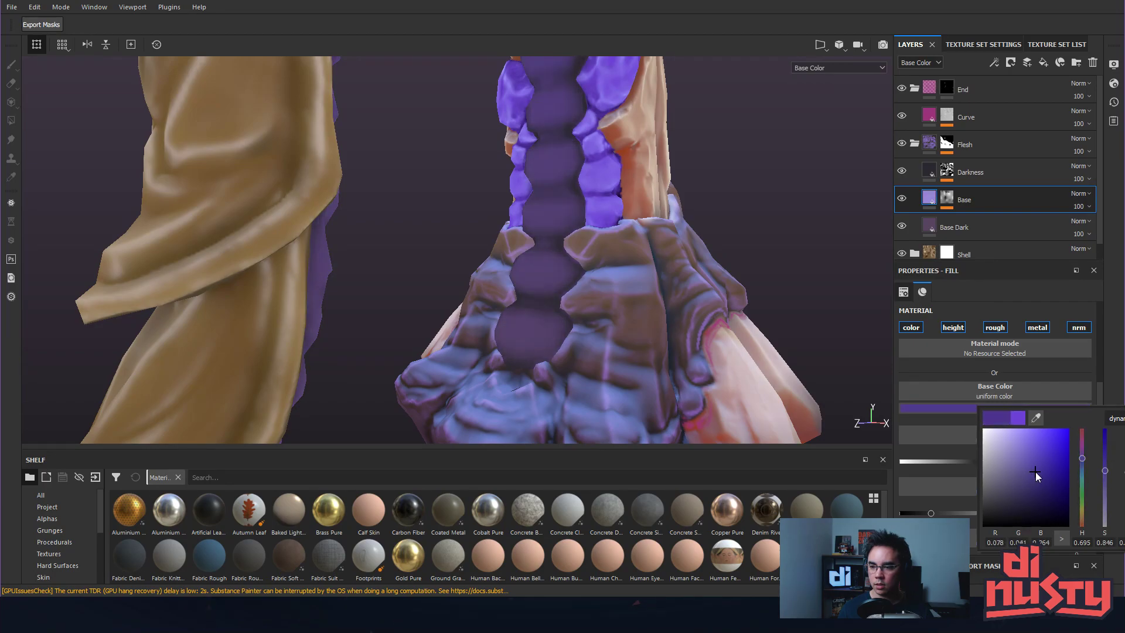
click(1039, 446)
alt+drag(679, 310, 557, 192)
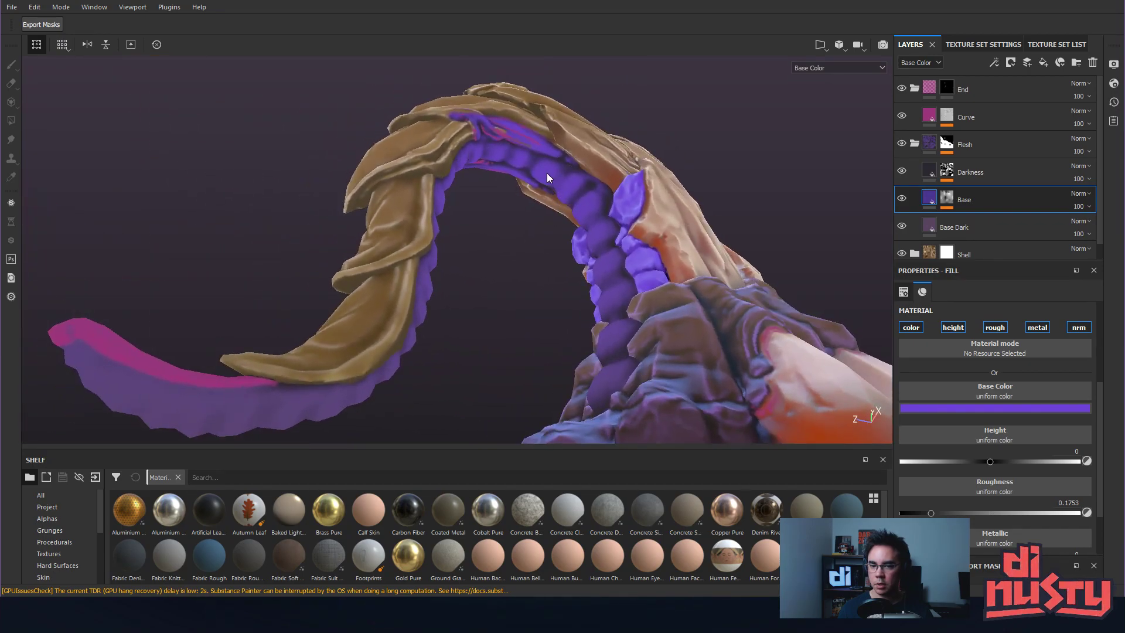
alt+drag(632, 241, 843, 207)
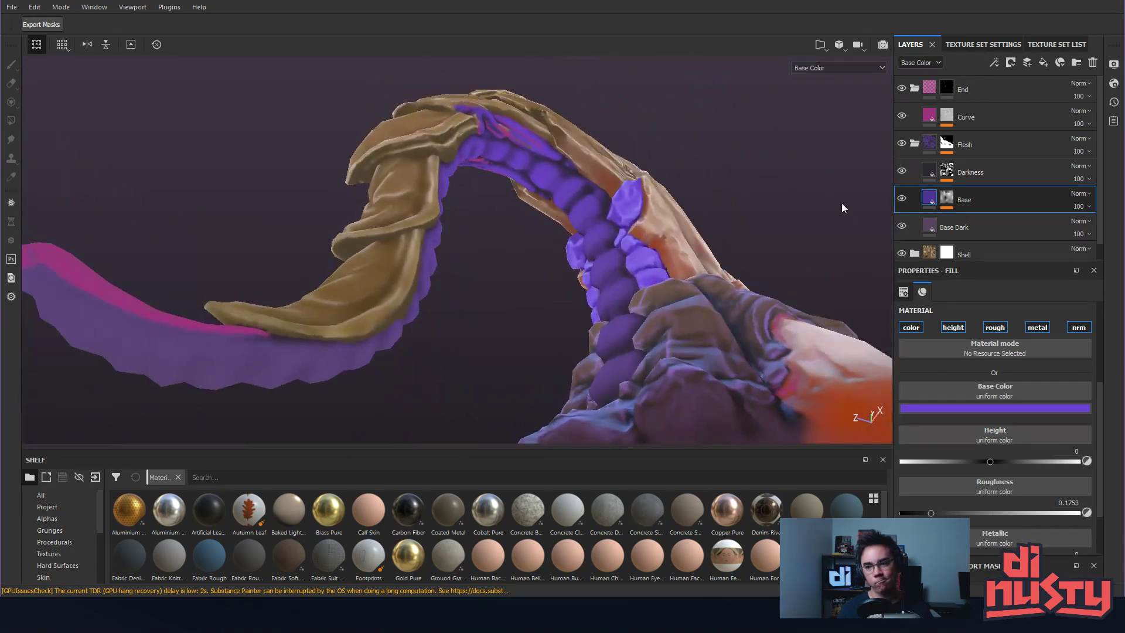
Try a deep, dark indigo as the Base layer's base color.
click(1007, 406)
drag(1091, 447, 1057, 498)
click(734, 316)
alt+drag(735, 316, 551, 285)
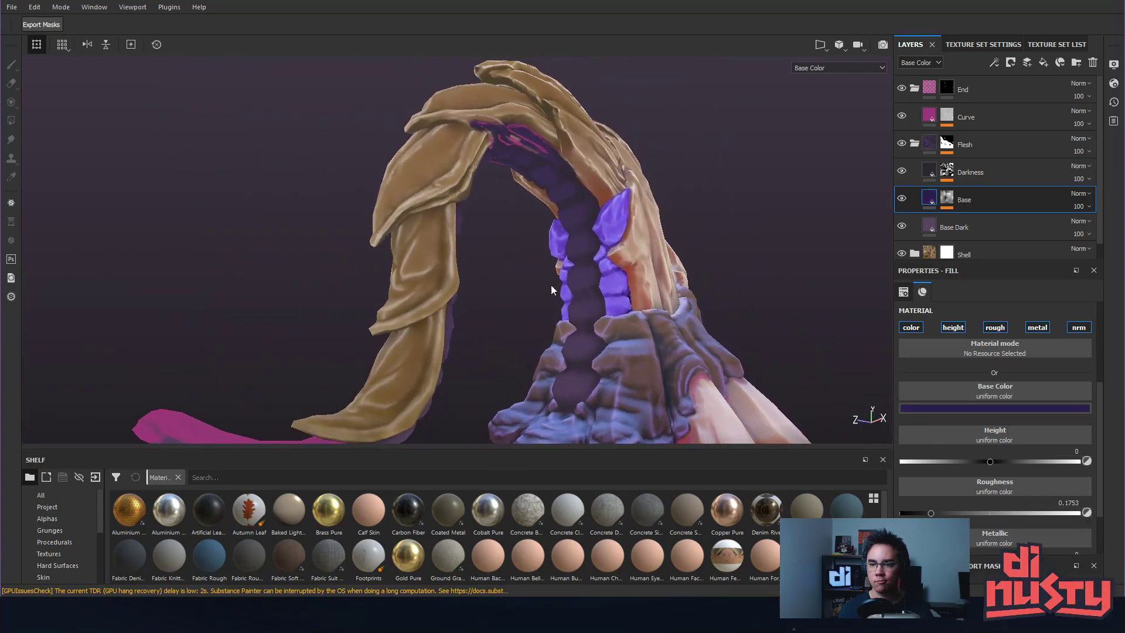
Display the Base layer's mask on the model and set its 3D Linear Gradient contrast to 0.48.
click(944, 204)
click(996, 221)
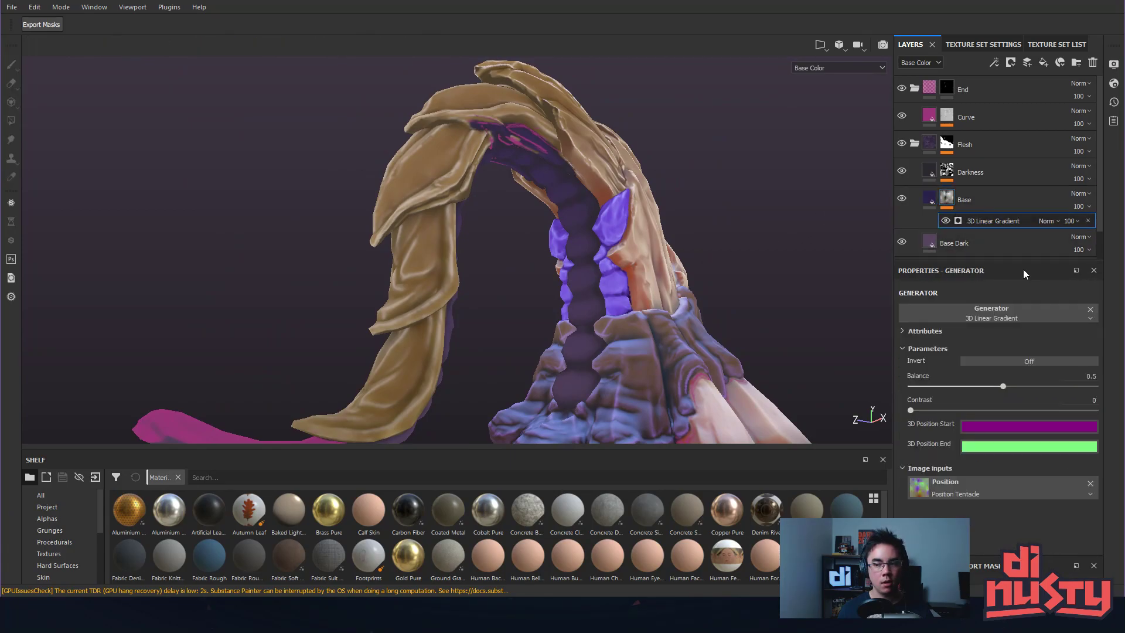
mouse_move(1008, 386)
mouse_down()
mouse_move(1038, 392)
mouse_move(1003, 392)
mouse_up()
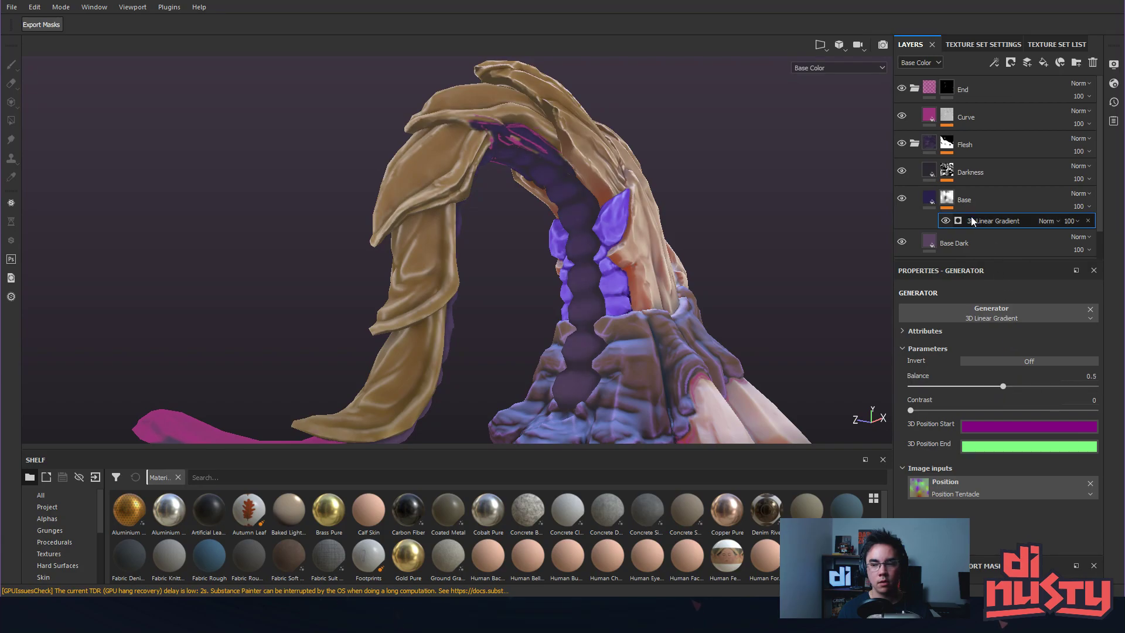
alt+click(948, 199)
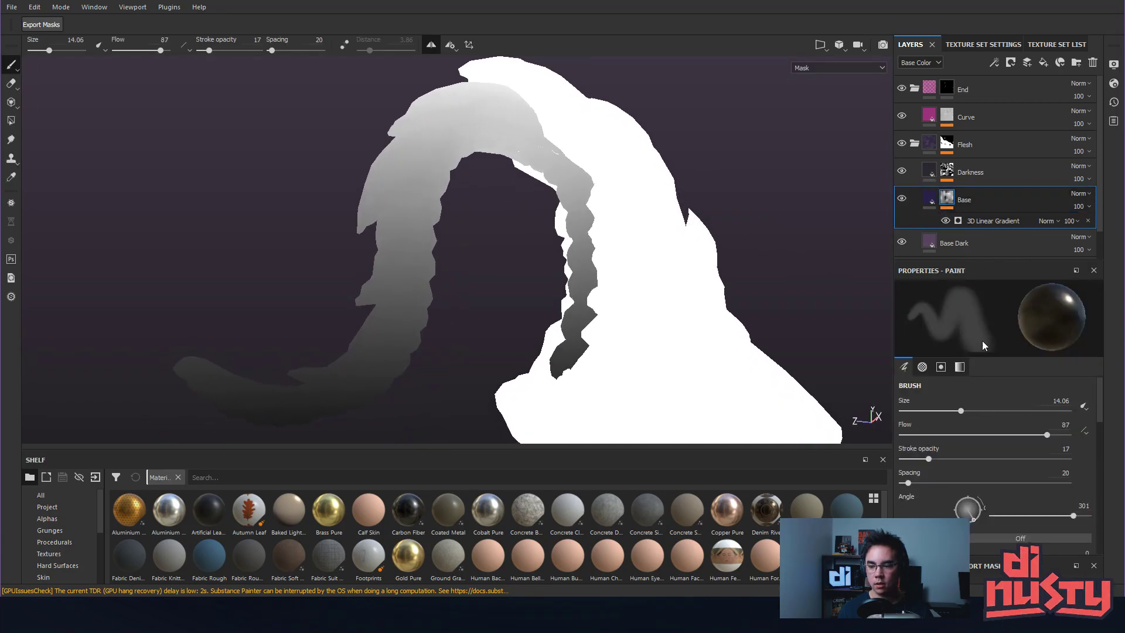
click(993, 220)
alt+drag(867, 246, 507, 172)
drag(910, 411, 999, 421)
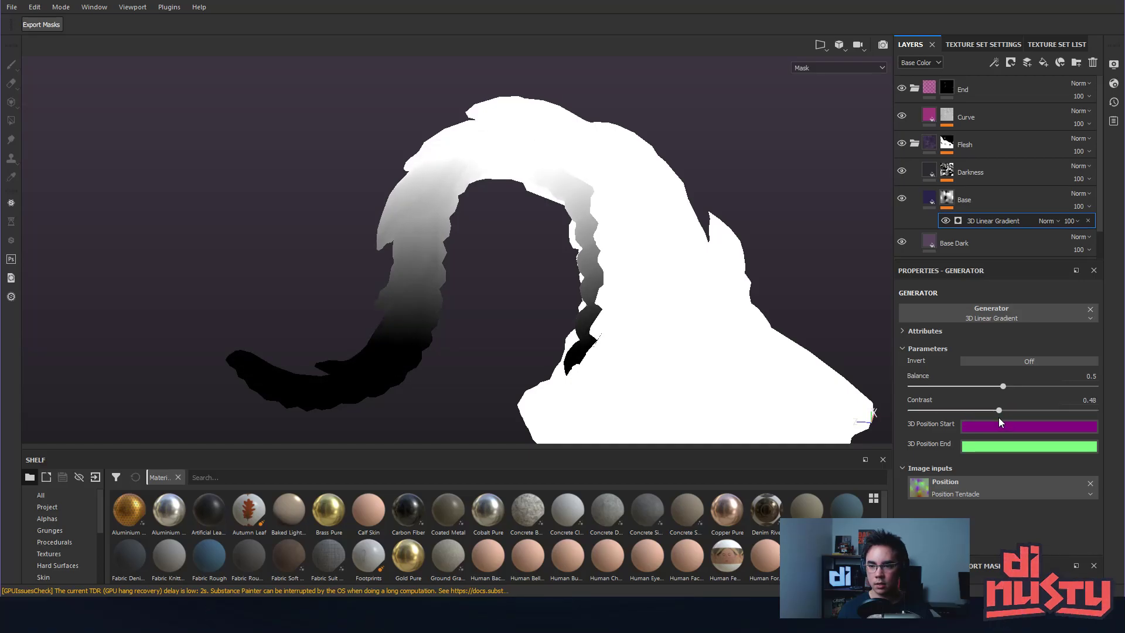
Return to the base color view and set the Base layer's base color to a dark, desaturated bluish purple.
click(930, 173)
alt+drag(703, 176, 602, 197)
click(603, 197)
alt+drag(614, 265, 771, 141)
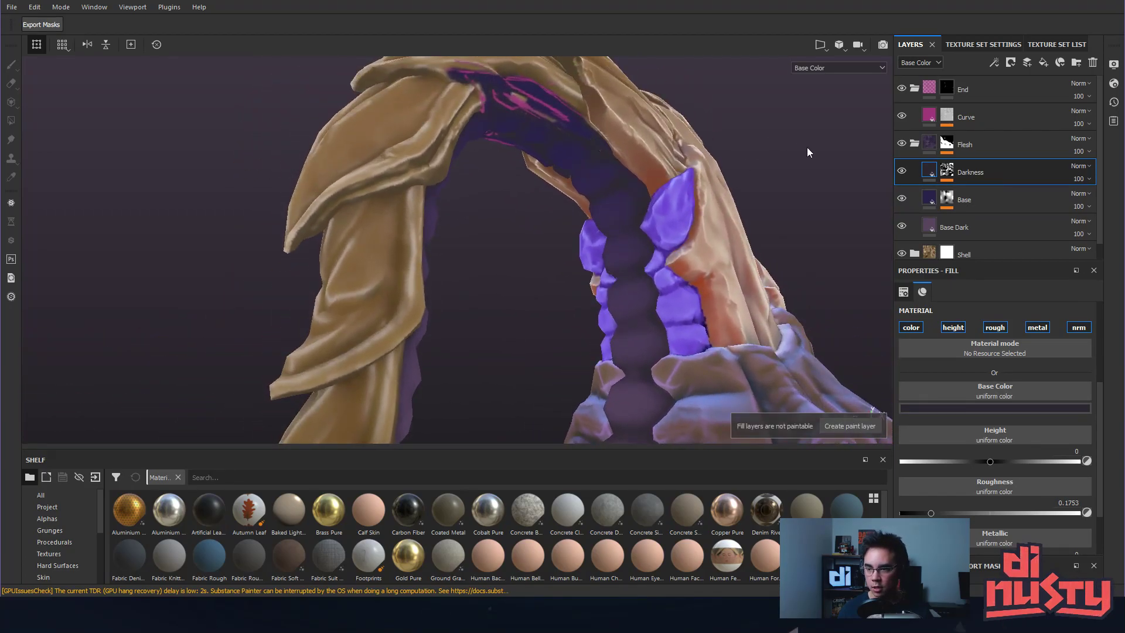
click(972, 200)
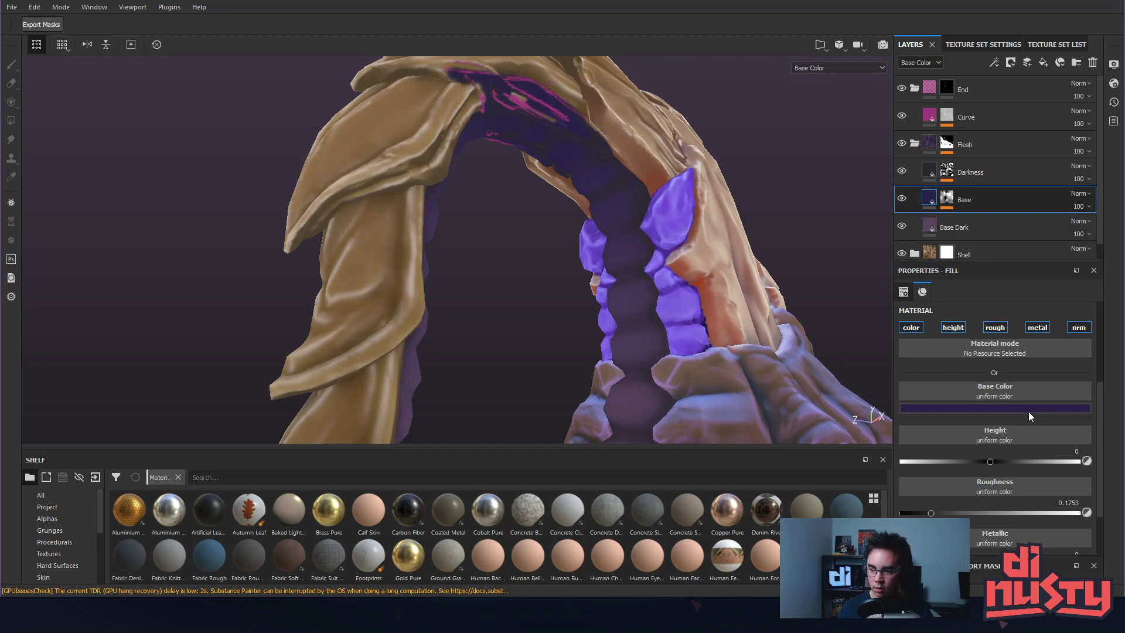
click(1008, 409)
click(1056, 487)
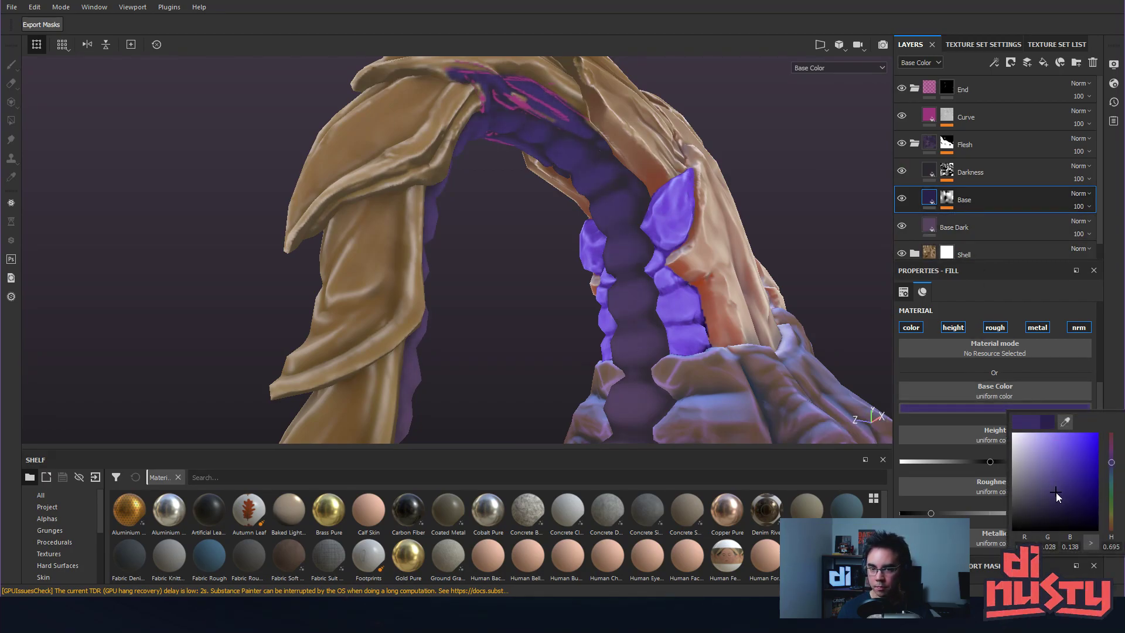
click(1046, 502)
click(1033, 502)
alt+drag(791, 339, 378, 364)
alt+drag(583, 189, 582, 138)
alt+drag(834, 276, 679, 231)
Add a new fill layer above the Darkness layer and give it a black mask.
click(1020, 175)
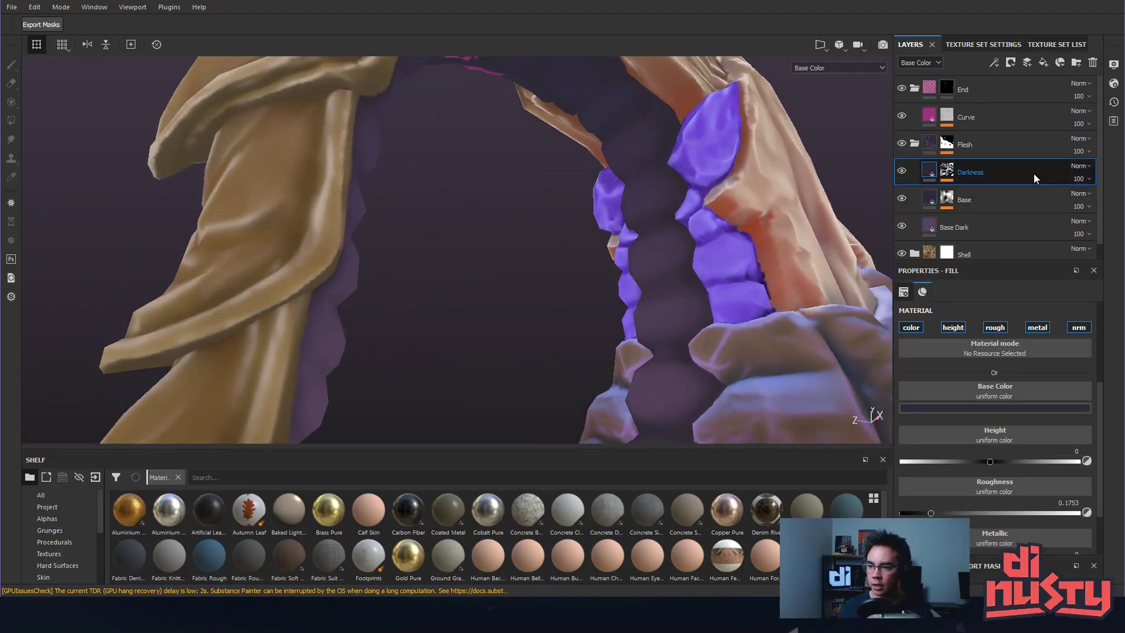
click(1053, 63)
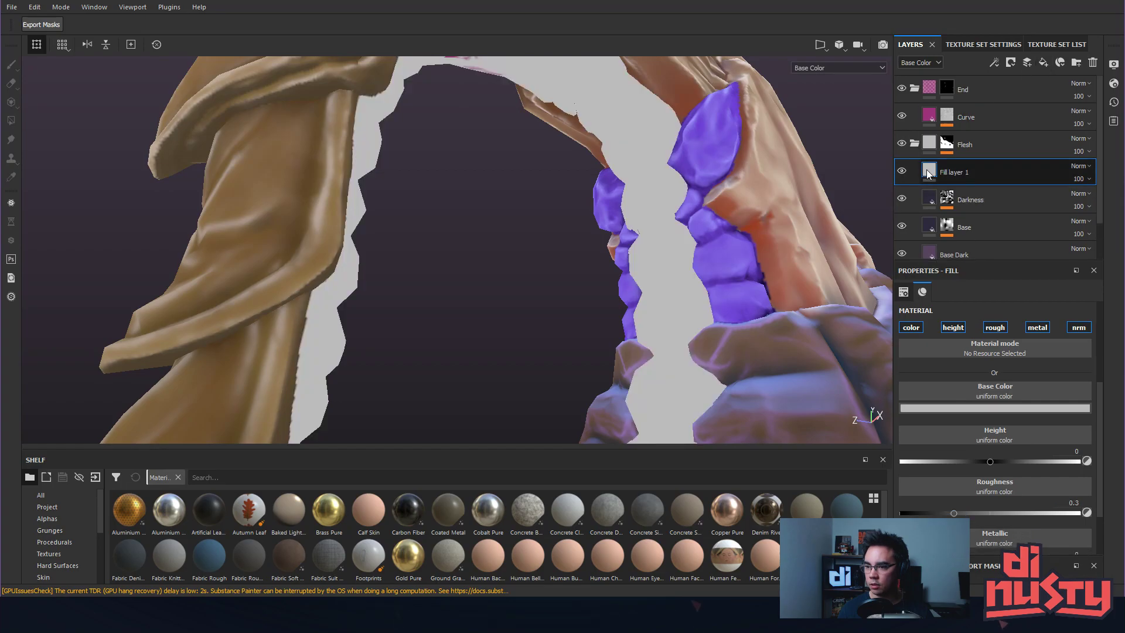
right_click(1000, 168)
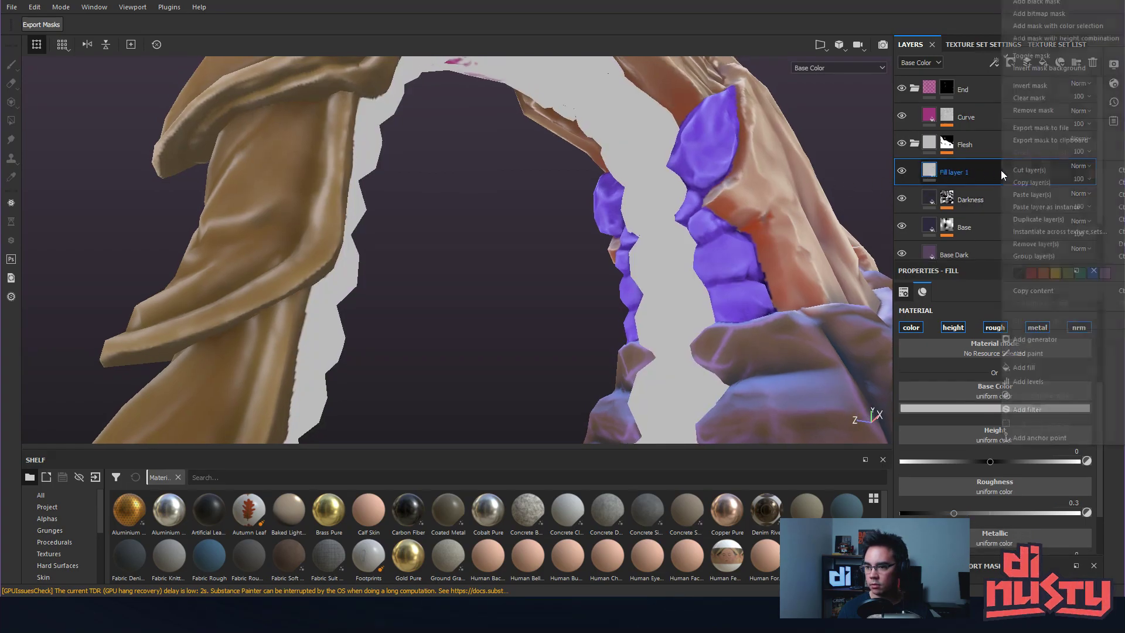
click(1036, 2)
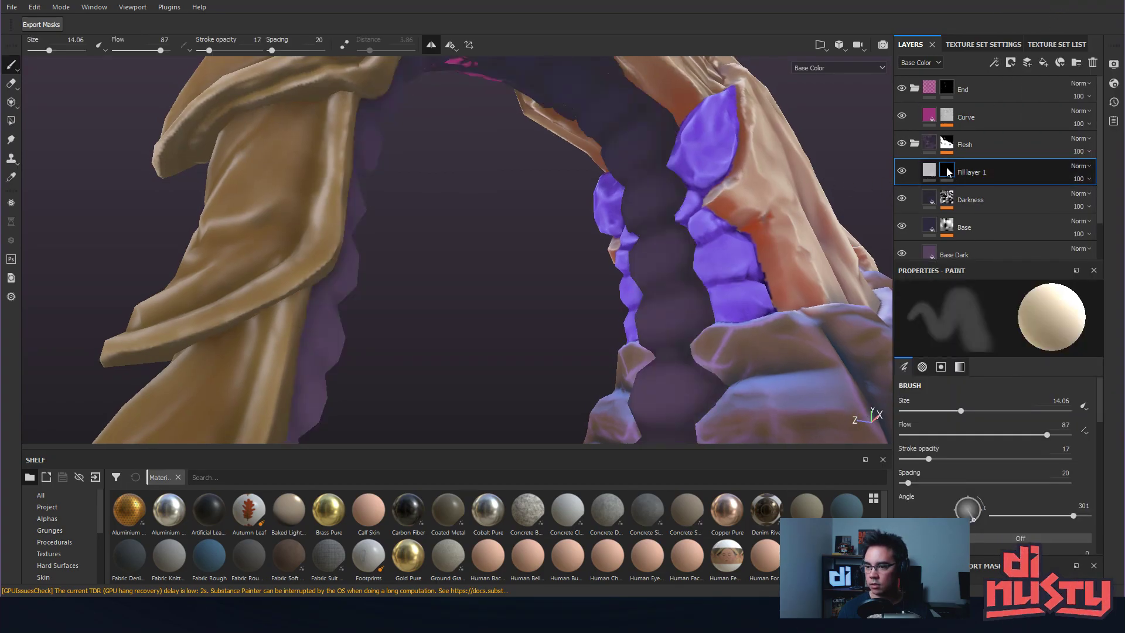
Add a generator to the new fill layer's mask and choose the Light generator for it.
right_click(981, 174)
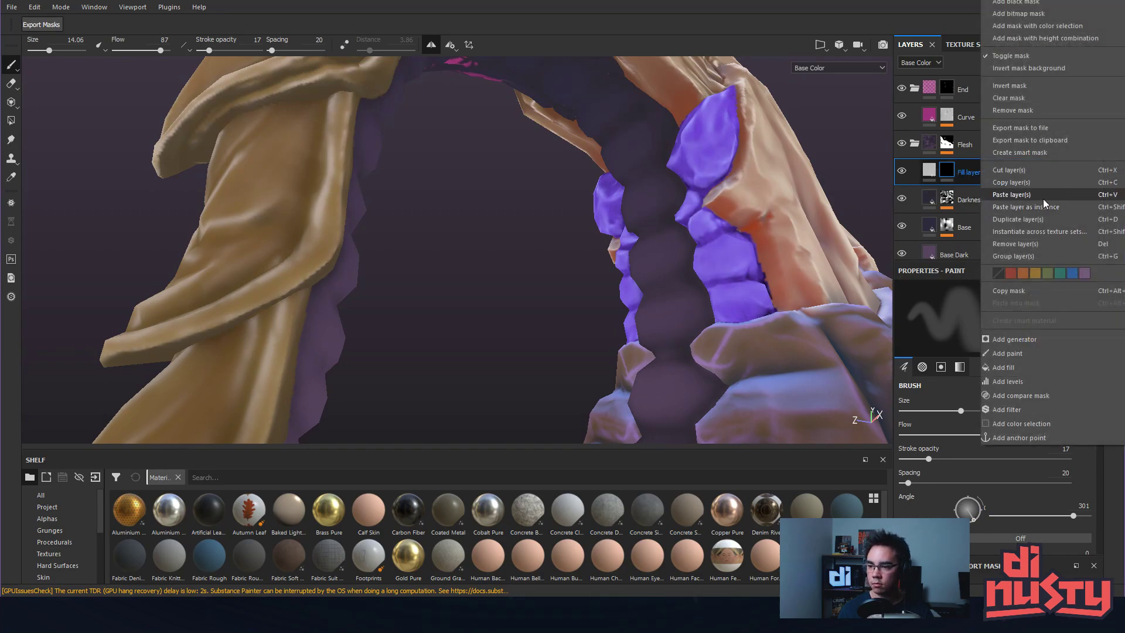
click(1038, 342)
click(1012, 319)
text(grad)
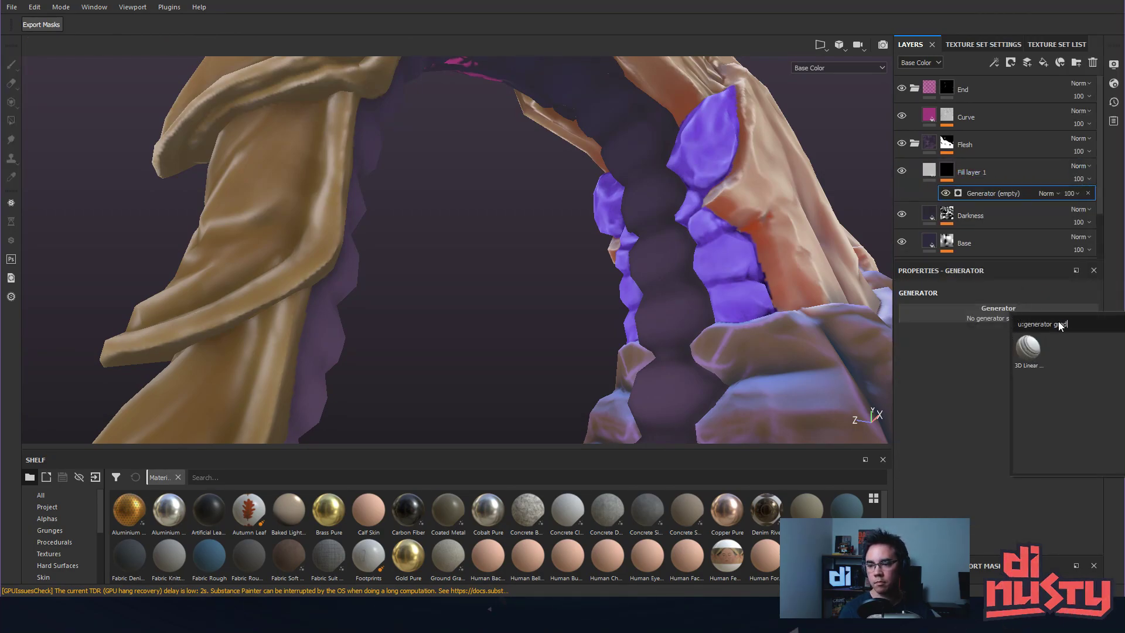
key(BackSpace)
key(BackSpace)
key(BackSpace)
key(BackSpace)
text(lo)
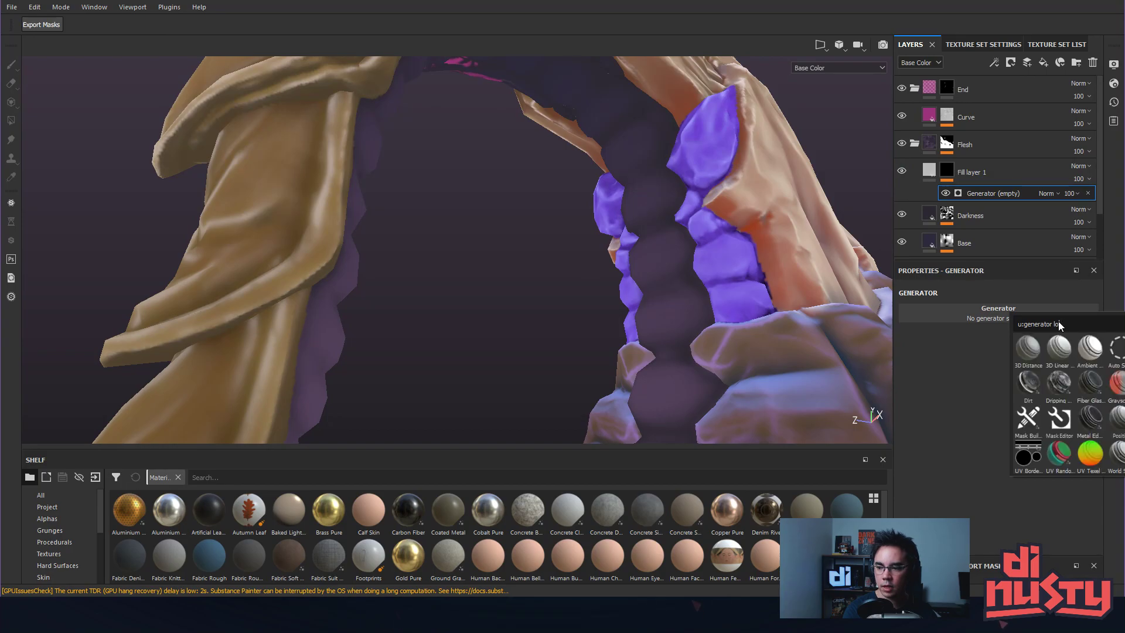
key(BackSpace)
text(ight)
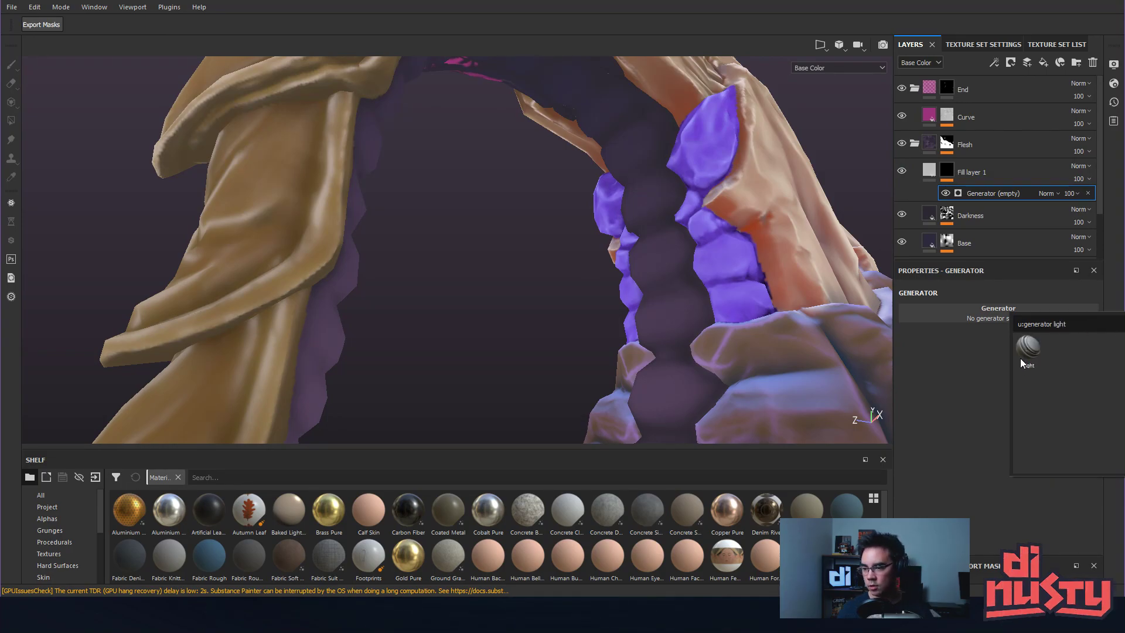
click(1022, 357)
Aim the Light generator at the tentacle's flesh with a horizontal angle of 338 and a vertical angle of 329.
alt+drag(693, 229, 550, 253)
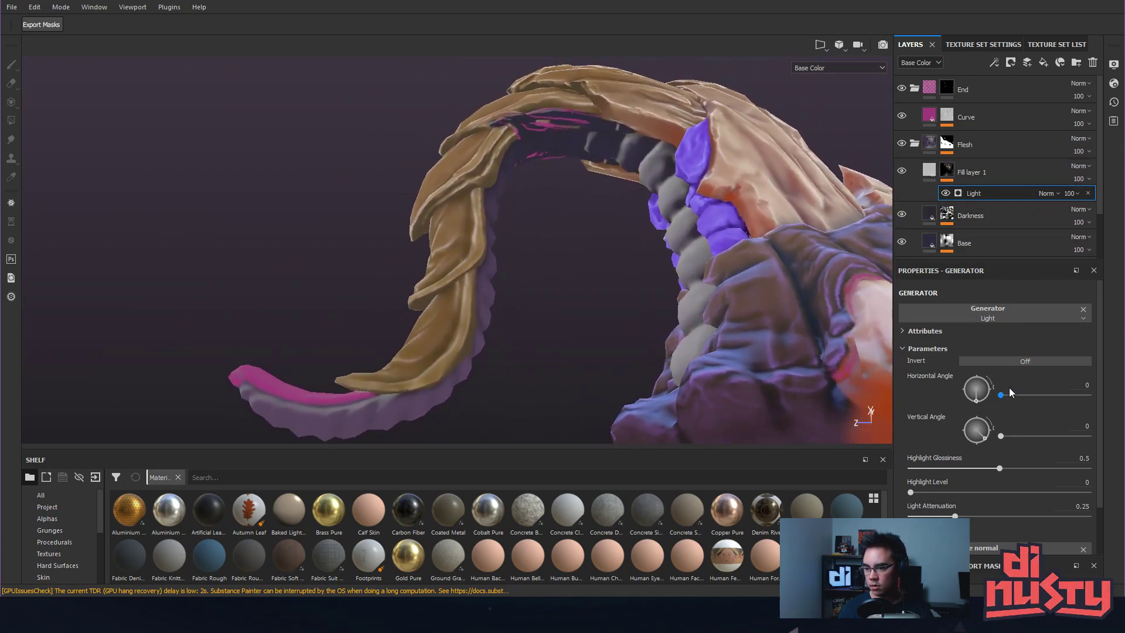
drag(978, 403, 1007, 368)
alt+drag(633, 328, 467, 317)
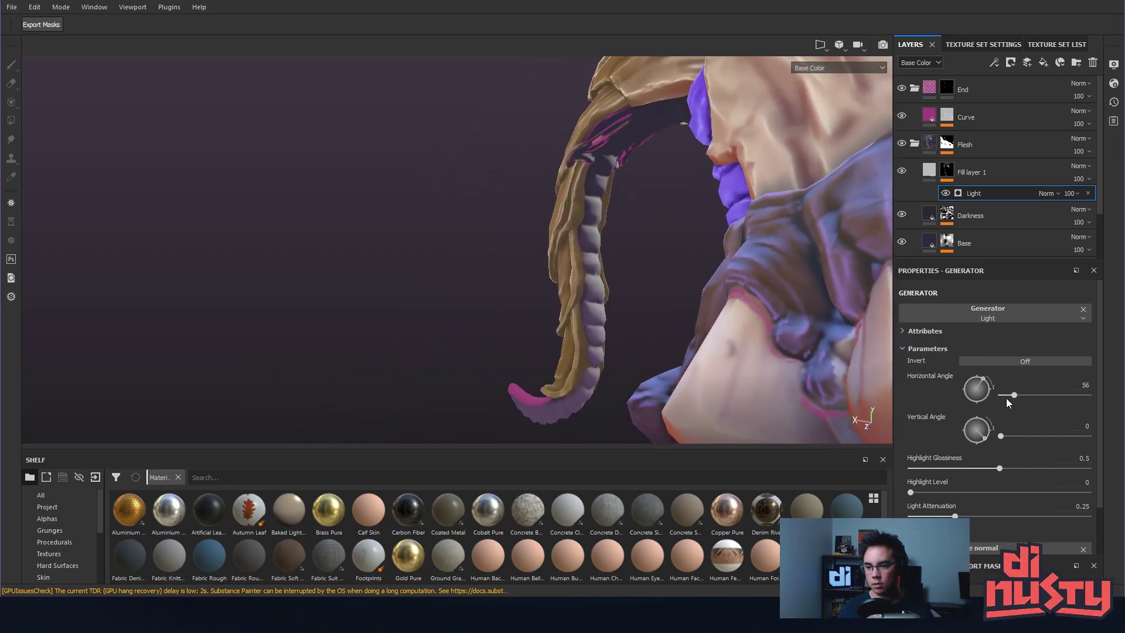
drag(962, 376, 997, 382)
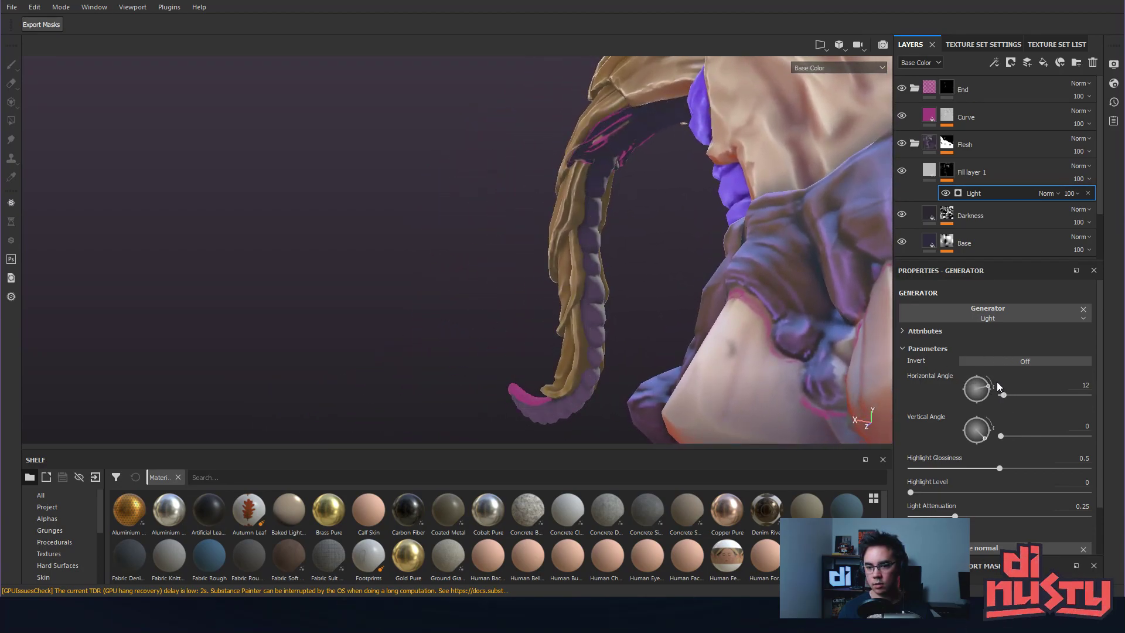
alt+drag(780, 299, 689, 246)
drag(979, 435, 995, 401)
alt+drag(762, 264, 738, 276)
alt+right_drag(737, 276, 888, 350)
mouse_move(989, 432)
mouse_down()
mouse_move(960, 434)
mouse_move(985, 455)
mouse_move(997, 440)
mouse_up()
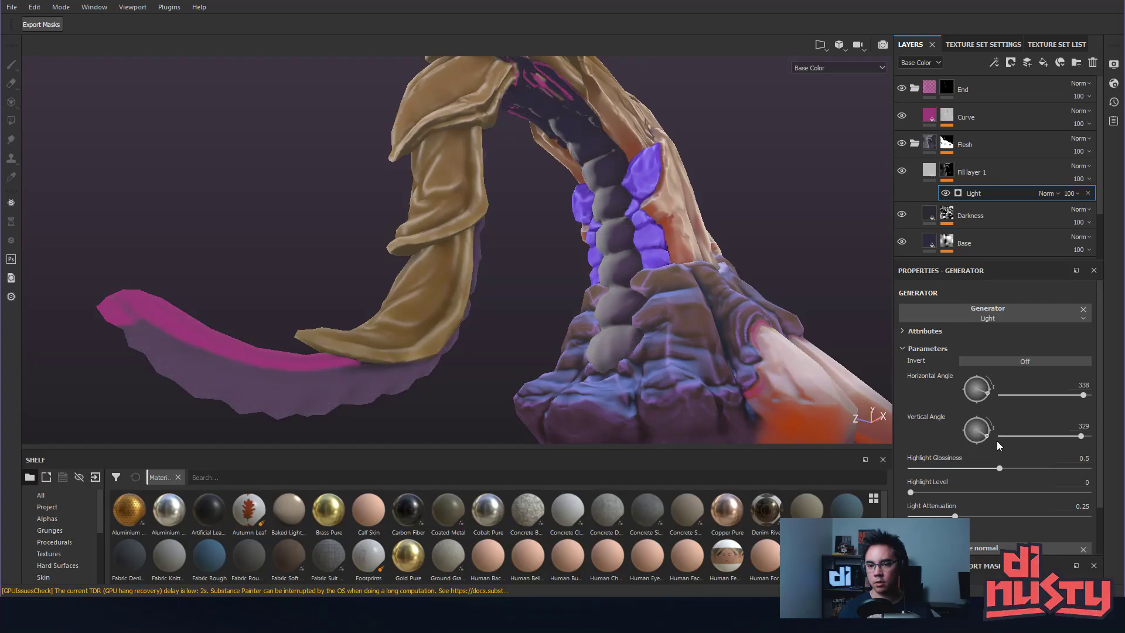
Re-aim the Light generator at the tentacle's flesh with a horizontal angle of 12 and a vertical angle of 29.
drag(990, 392, 991, 368)
drag(985, 440, 997, 424)
alt+drag(712, 316, 543, 277)
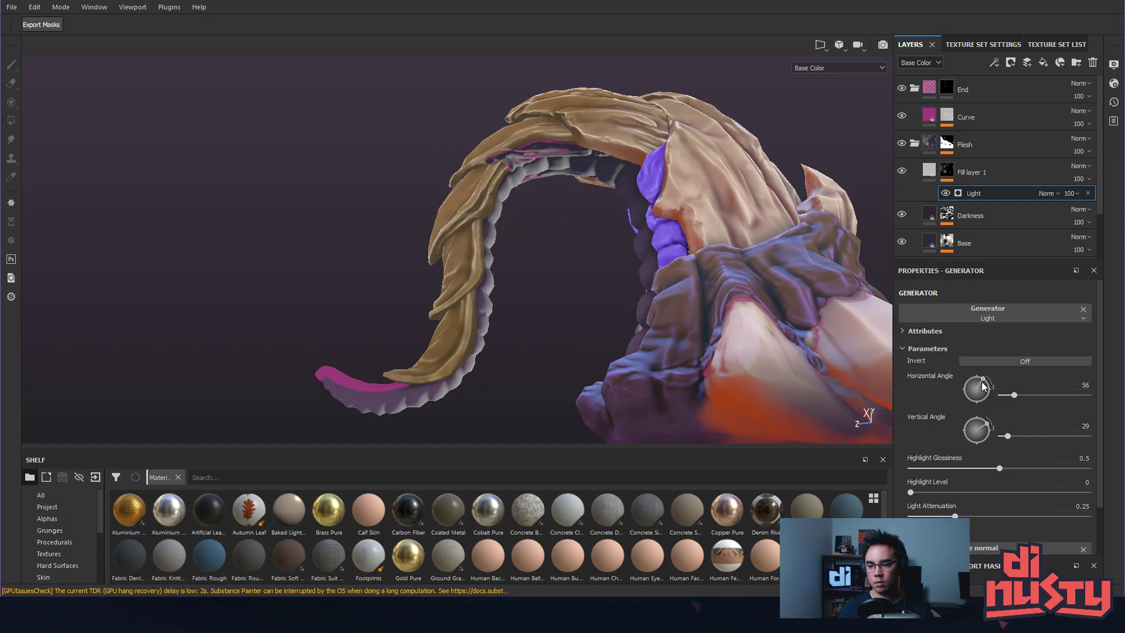
drag(982, 381, 992, 390)
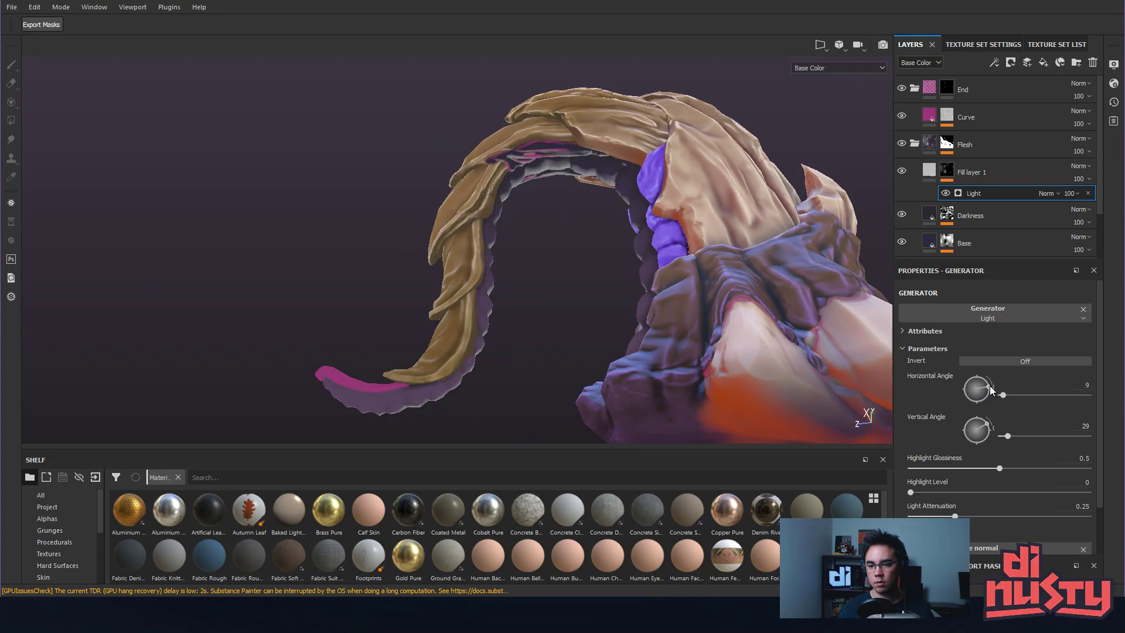
alt+drag(729, 299, 854, 203)
Set the Light generator's highlight glossiness to 0.78, highlight level to 0 and light attenuation to 0.49.
mouse_move(921, 516)
mouse_down()
mouse_move(903, 508)
mouse_move(1113, 519)
mouse_move(901, 510)
mouse_up()
drag(999, 469, 1049, 472)
drag(912, 493, 822, 494)
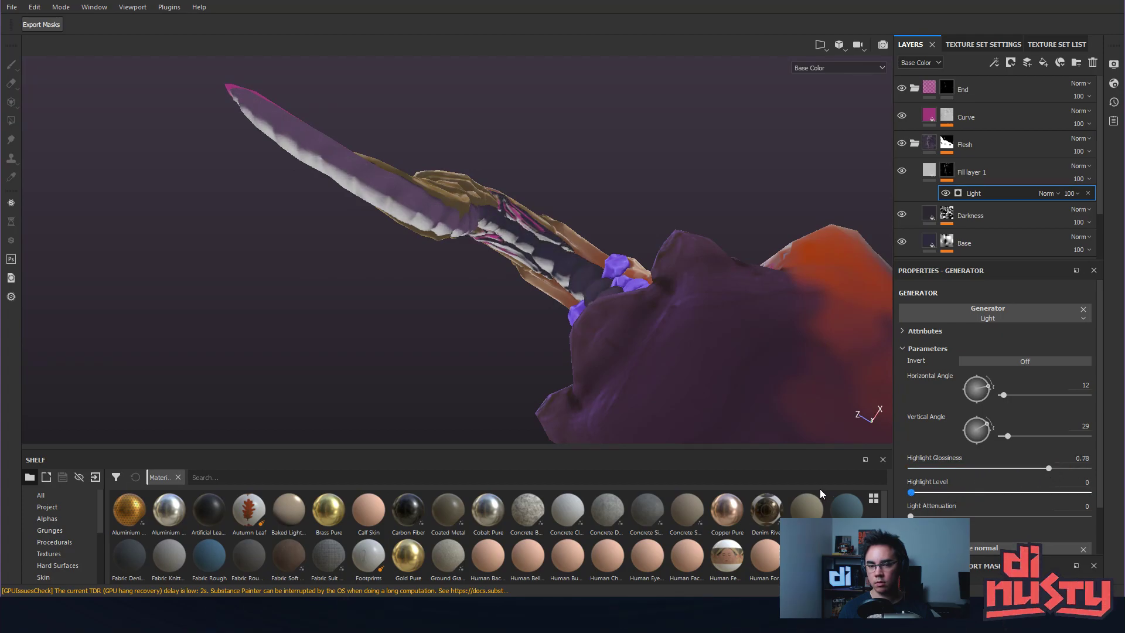
drag(945, 516, 999, 525)
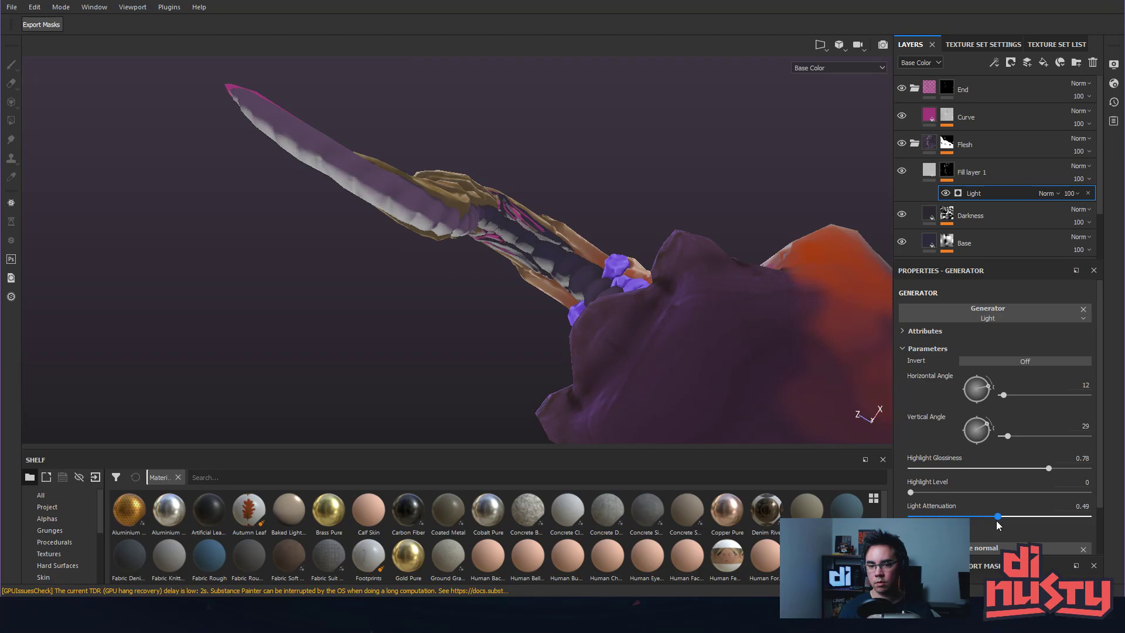
Aim the Light generator at the tentacle's flesh with a horizontal angle of 107 and a vertical angle of 70.
alt+drag(836, 354, 603, 237)
drag(989, 387, 973, 413)
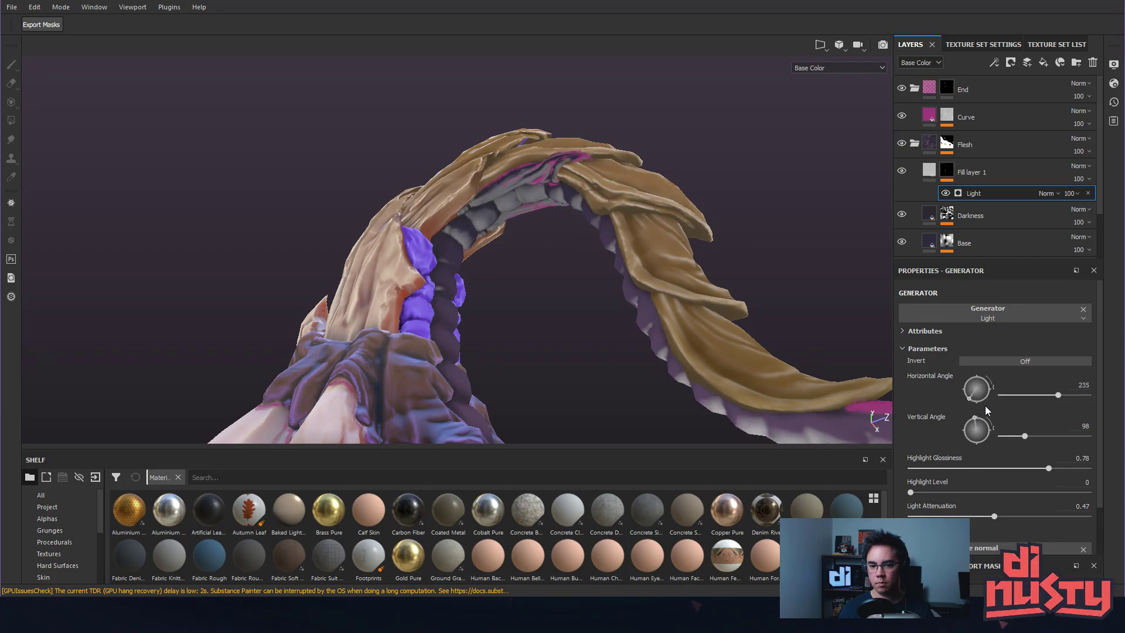
drag(982, 406, 1003, 371)
drag(941, 325, 931, 429)
drag(950, 387, 973, 371)
drag(983, 429, 982, 419)
View the fill layer's mask on the model and set the Light generator's attenuation to 0.66 and highlight glossiness to 0.81.
mouse_move(998, 519)
mouse_down()
mouse_move(911, 510)
mouse_move(1102, 528)
mouse_move(1064, 526)
mouse_up()
mouse_move(755, 331)
alt+mouse_down()
mouse_move(884, 293)
mouse_move(733, 291)
mouse_move(745, 210)
mouse_move(710, 231)
mouse_move(525, 234)
mouse_move(660, 233)
mouse_move(601, 253)
mouse_move(627, 228)
mouse_move(633, 257)
alt+mouse_up()
alt+click(945, 173)
alt+drag(748, 220, 597, 305)
click(990, 193)
drag(1066, 517, 1028, 524)
drag(910, 493, 861, 492)
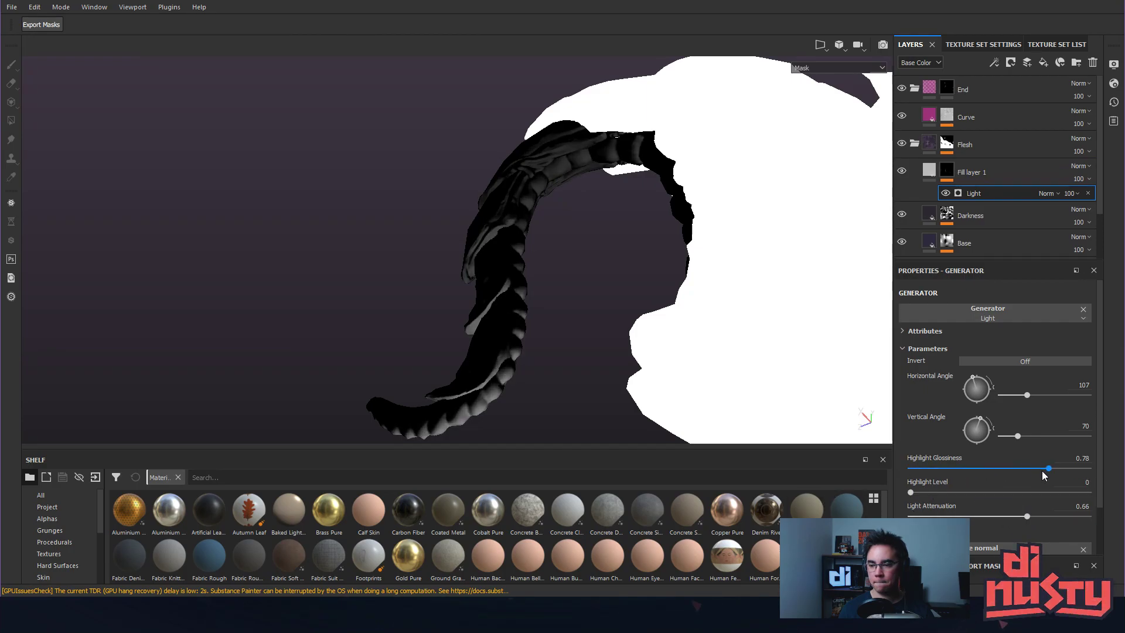
mouse_move(1037, 472)
mouse_down()
mouse_move(999, 470)
mouse_move(1067, 472)
mouse_move(1051, 483)
mouse_up()
alt+drag(527, 223, 711, 213)
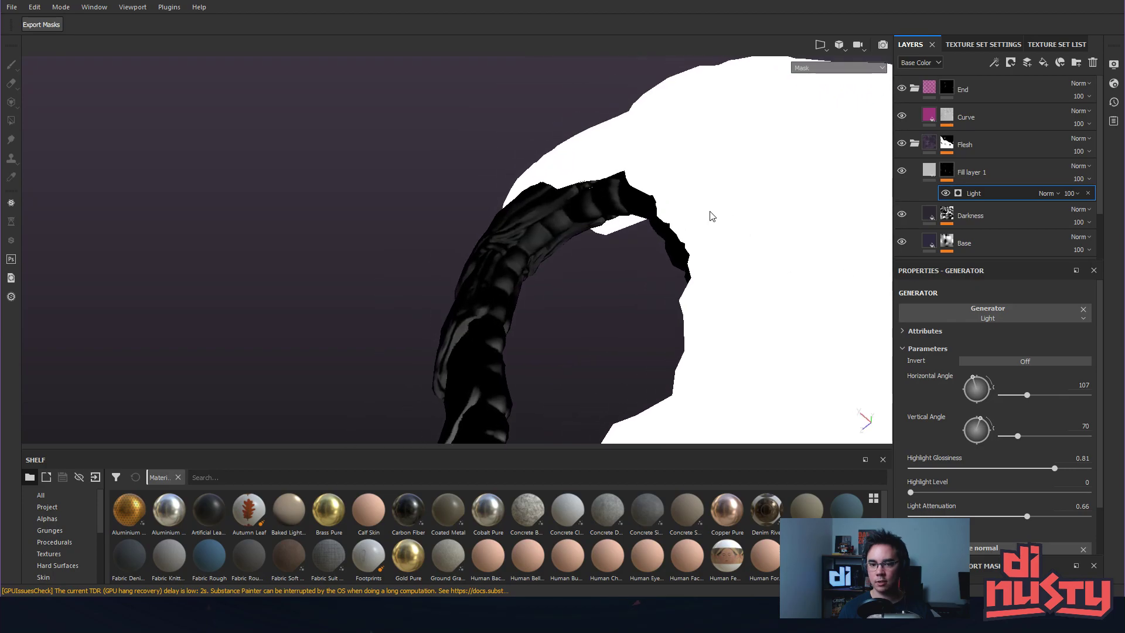
alt+drag(540, 256, 504, 267)
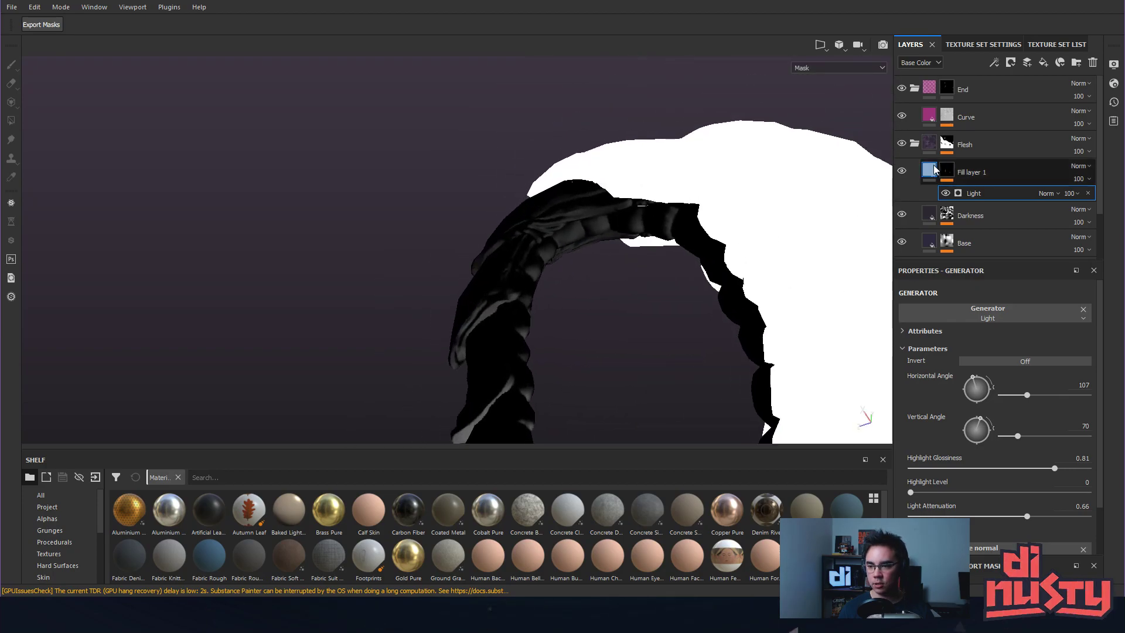
Sample a bluish tone from the creature's base for Fill layer 1's base color, and shift it to a medium purple.
click(932, 171)
alt+drag(739, 216, 852, 265)
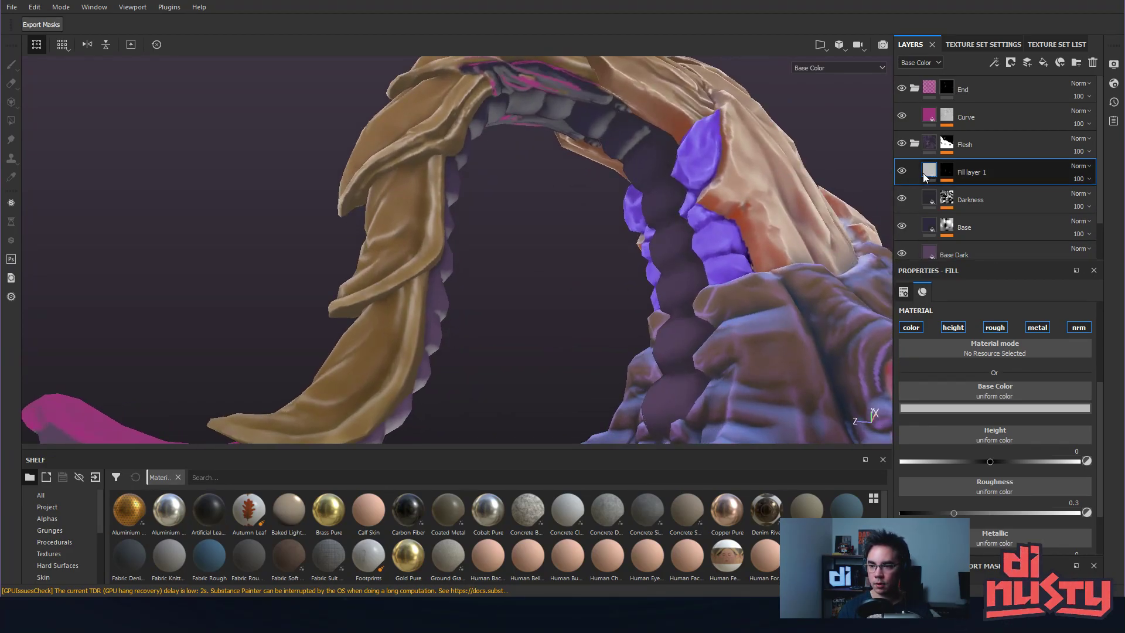
click(987, 408)
click(748, 316)
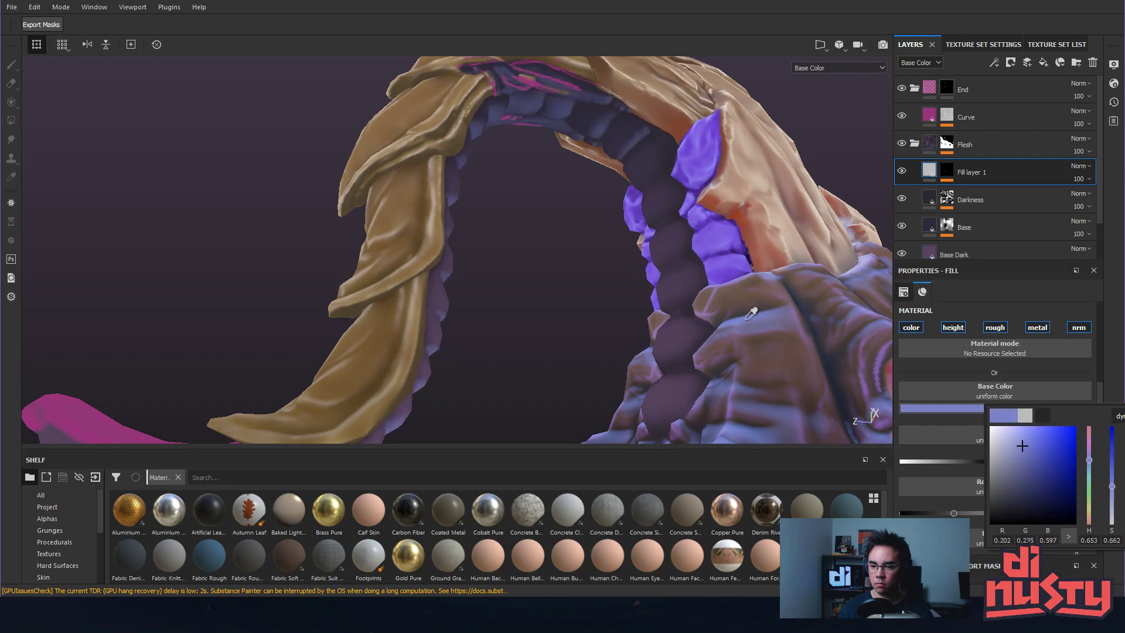
alt+drag(751, 314, 662, 251)
click(1007, 409)
drag(1047, 460, 1114, 455)
alt+middle_drag(624, 343, 709, 279)
alt+drag(708, 279, 685, 287)
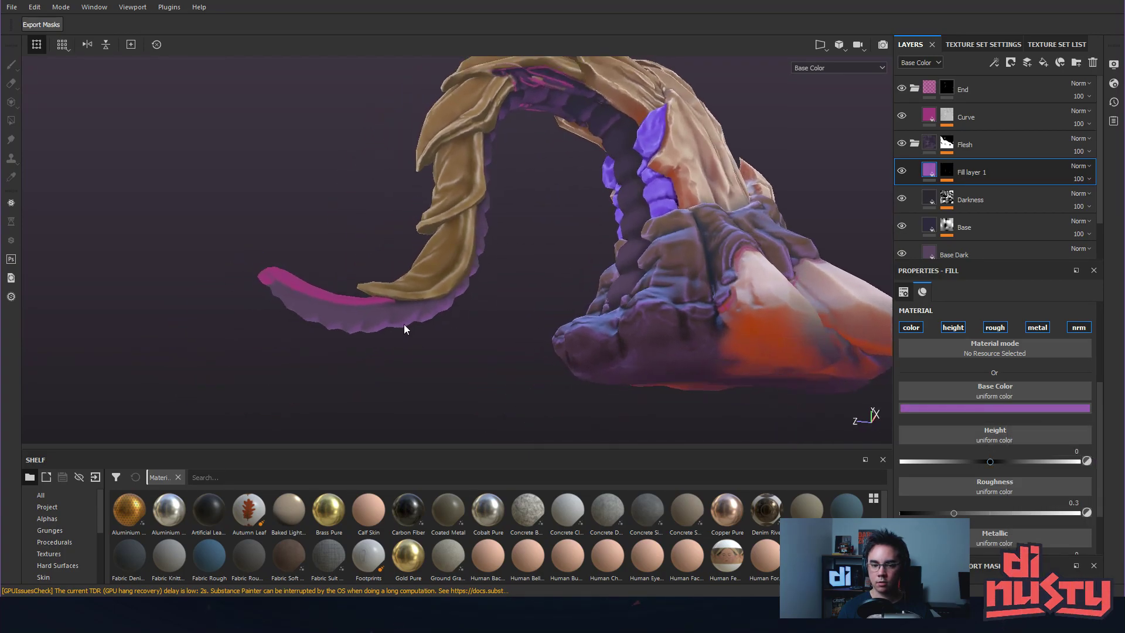
Hide the Curve layer and examine the purple highlights on the tentacle's flesh from several sides.
alt+drag(420, 294, 657, 287)
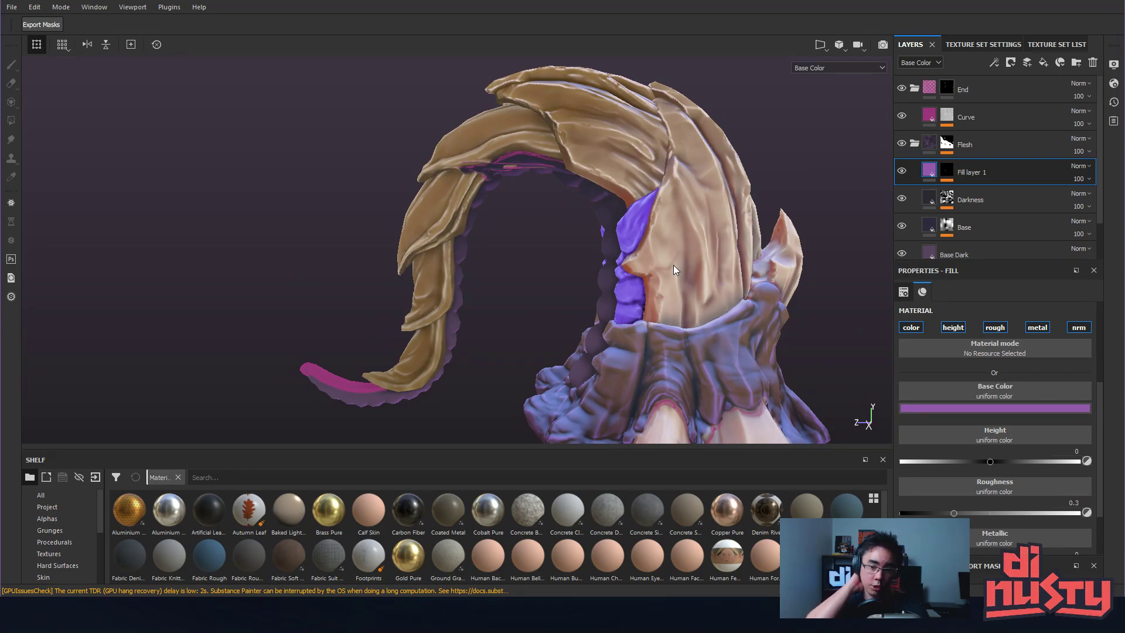
alt+drag(884, 161, 657, 223)
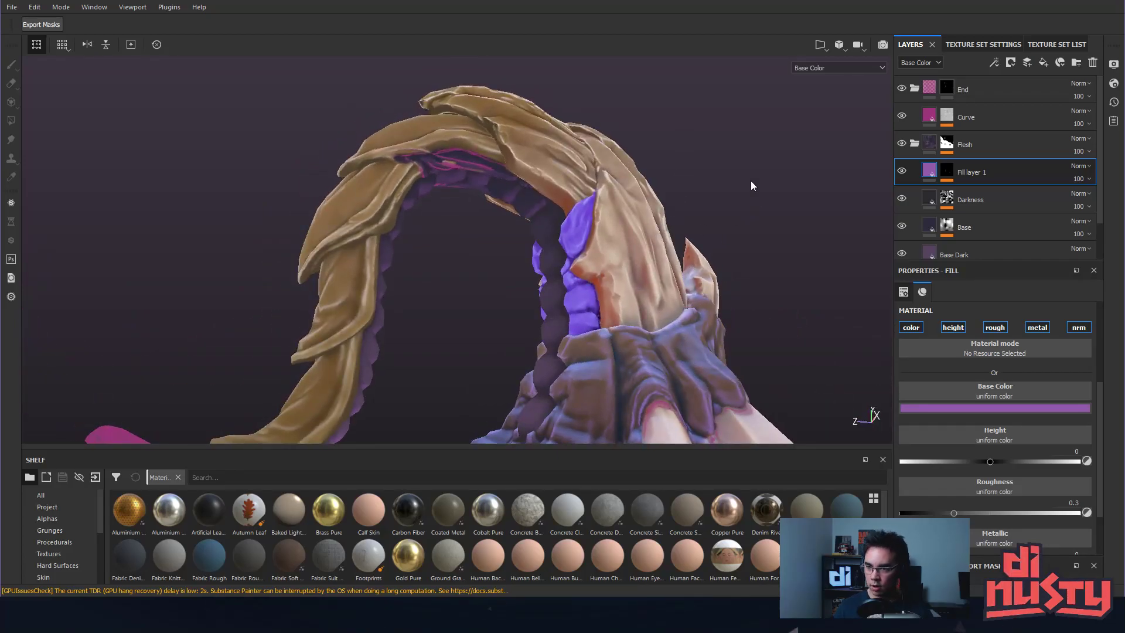
click(902, 116)
alt+drag(855, 140, 563, 117)
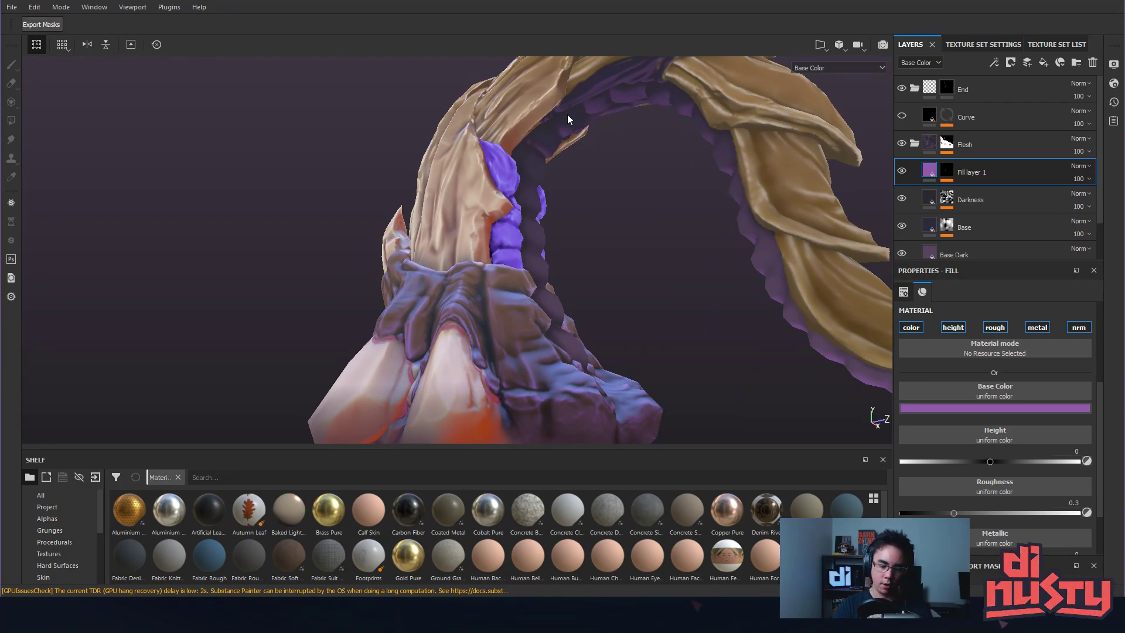
alt+drag(567, 119, 628, 186)
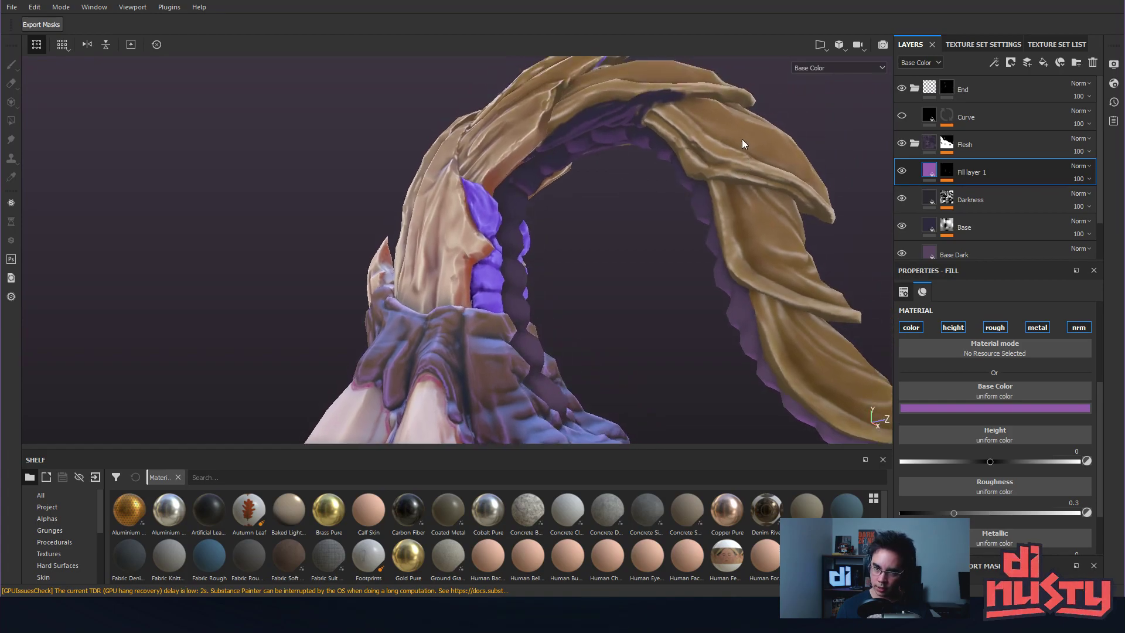
alt+drag(726, 182, 684, 227)
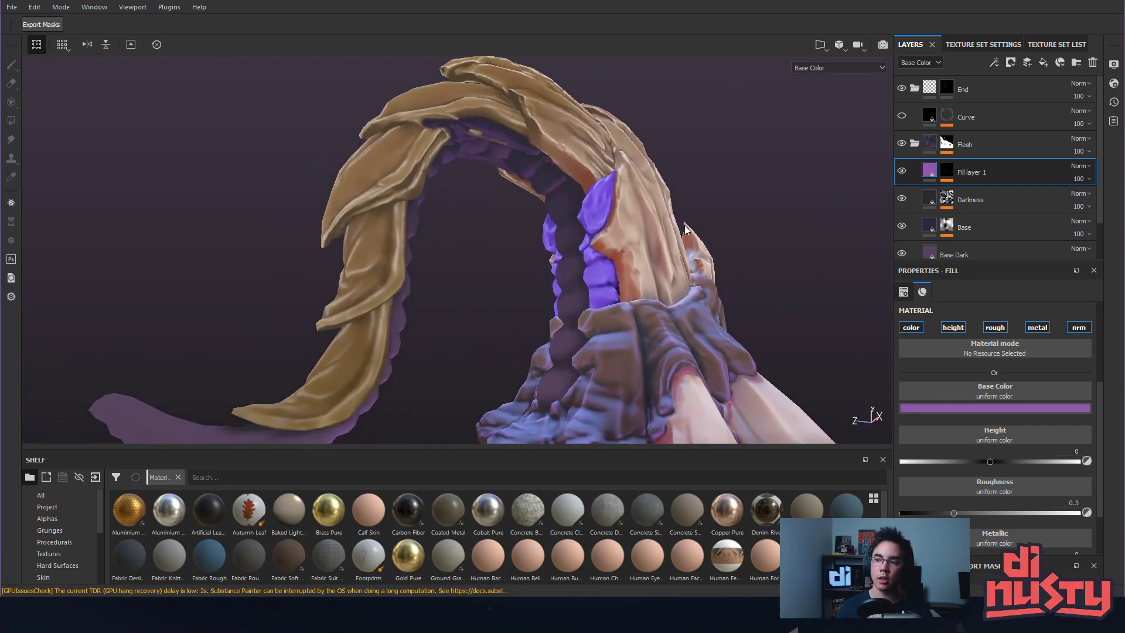
alt+drag(729, 292, 709, 254)
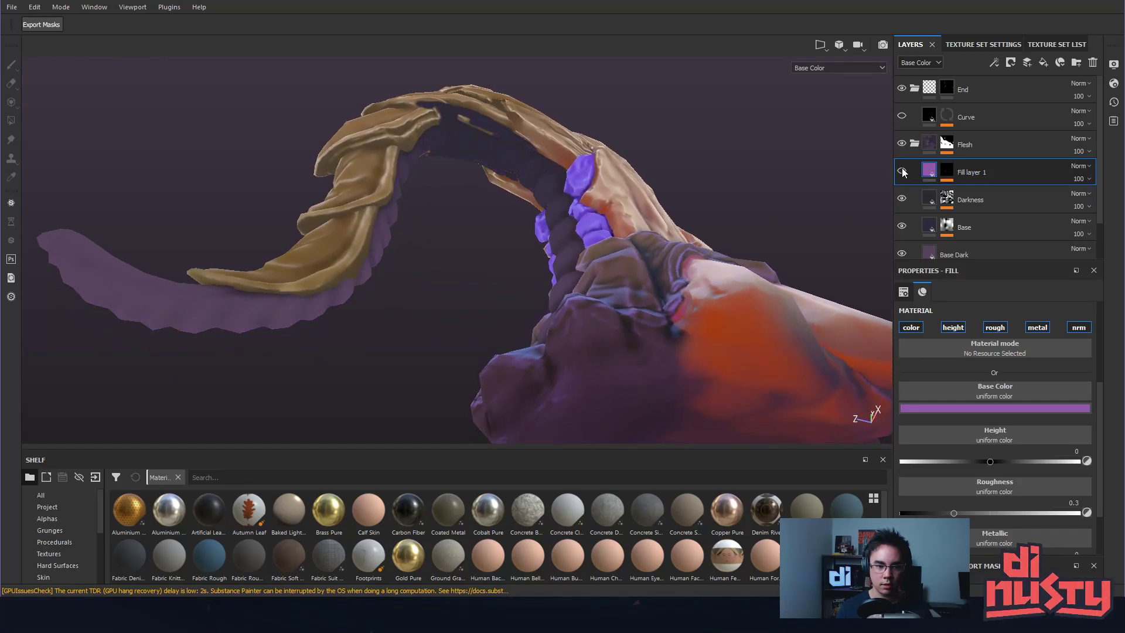
Compare Fill layer 1's Light mask inverted and not inverted, leave Invert off and set the highlight glossiness to 0.86.
click(948, 172)
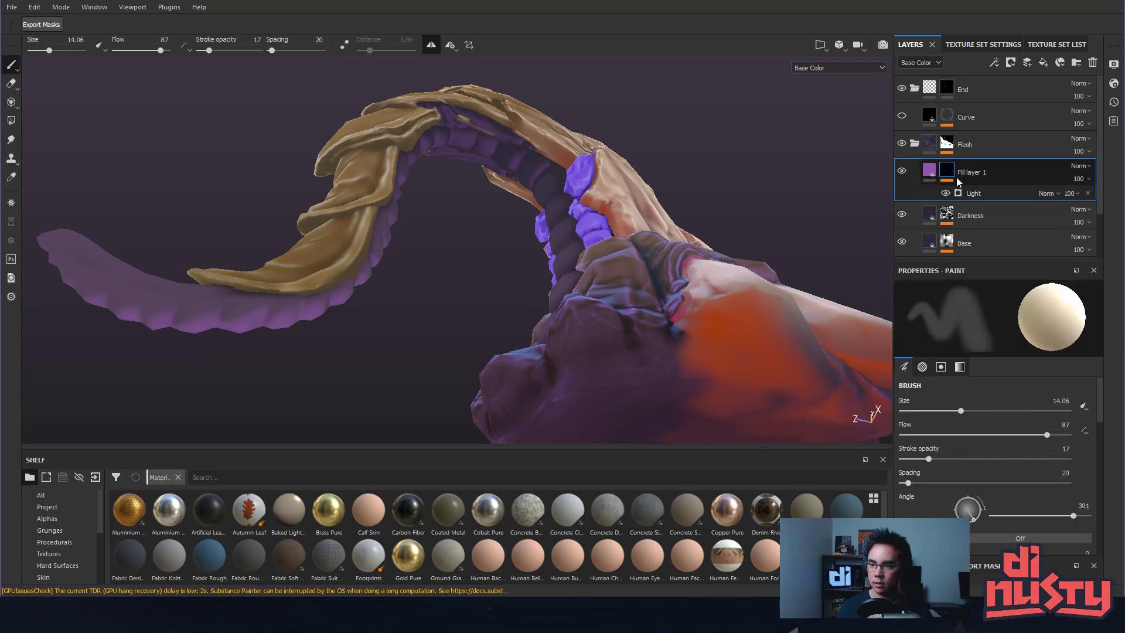
click(972, 193)
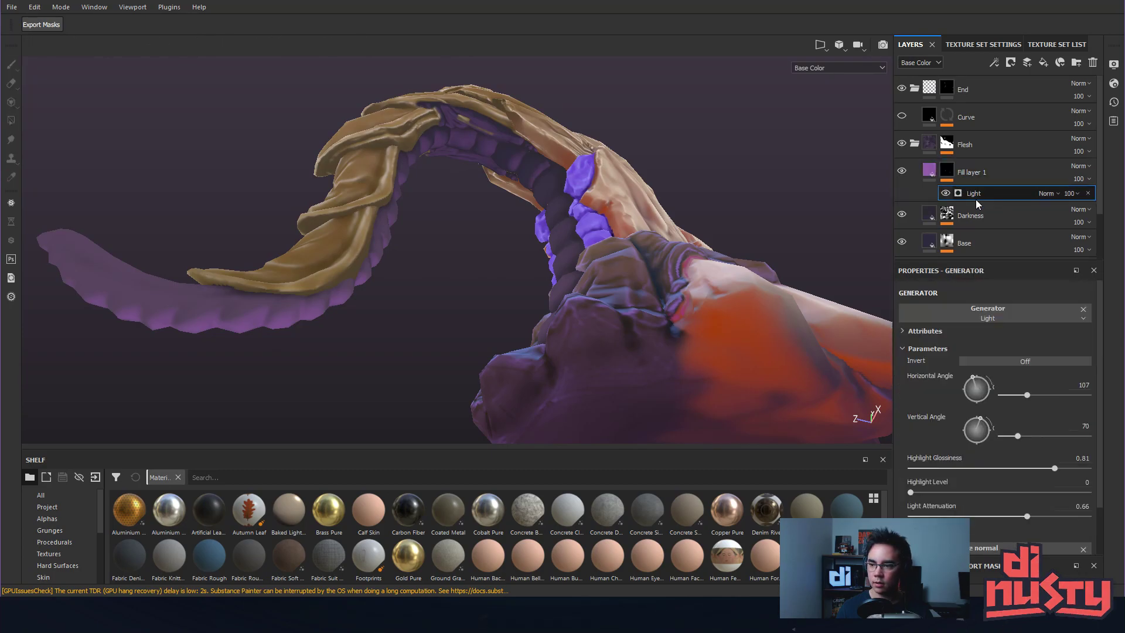
click(998, 362)
click(998, 363)
click(997, 362)
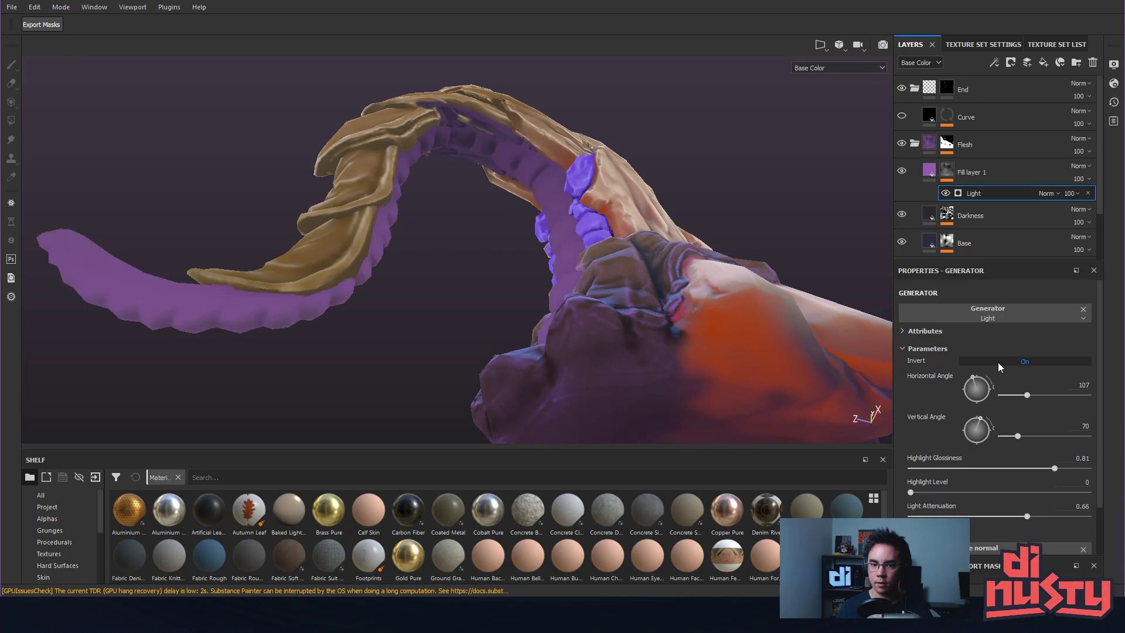
click(997, 362)
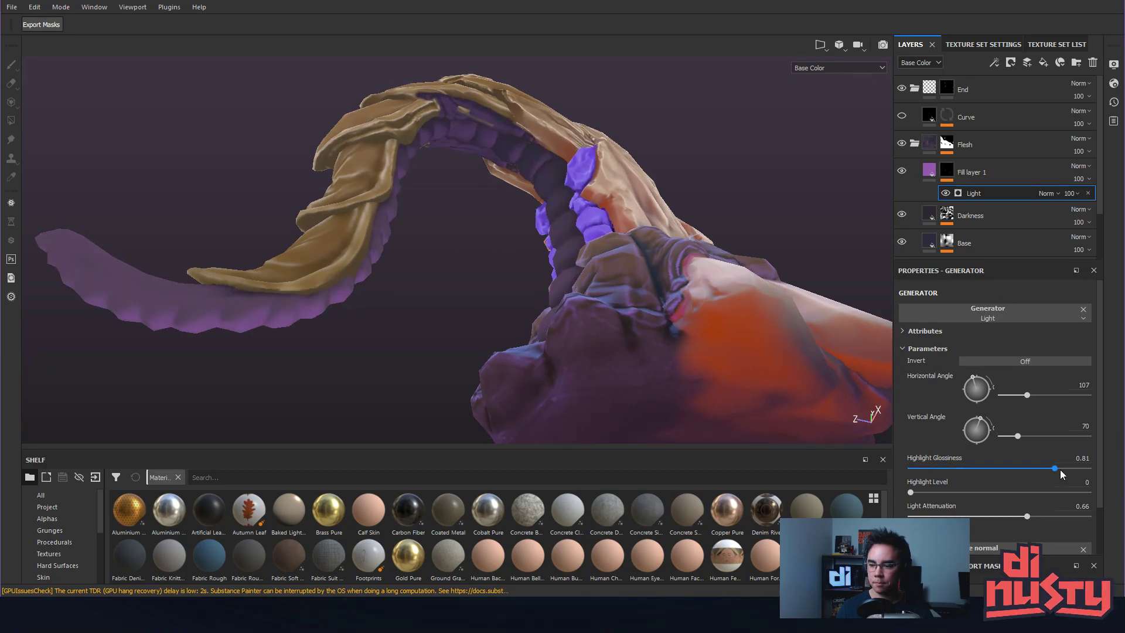
mouse_move(1053, 467)
mouse_down()
mouse_move(1001, 465)
mouse_move(1102, 467)
mouse_move(1047, 467)
mouse_move(1064, 465)
mouse_up()
right_click(979, 196)
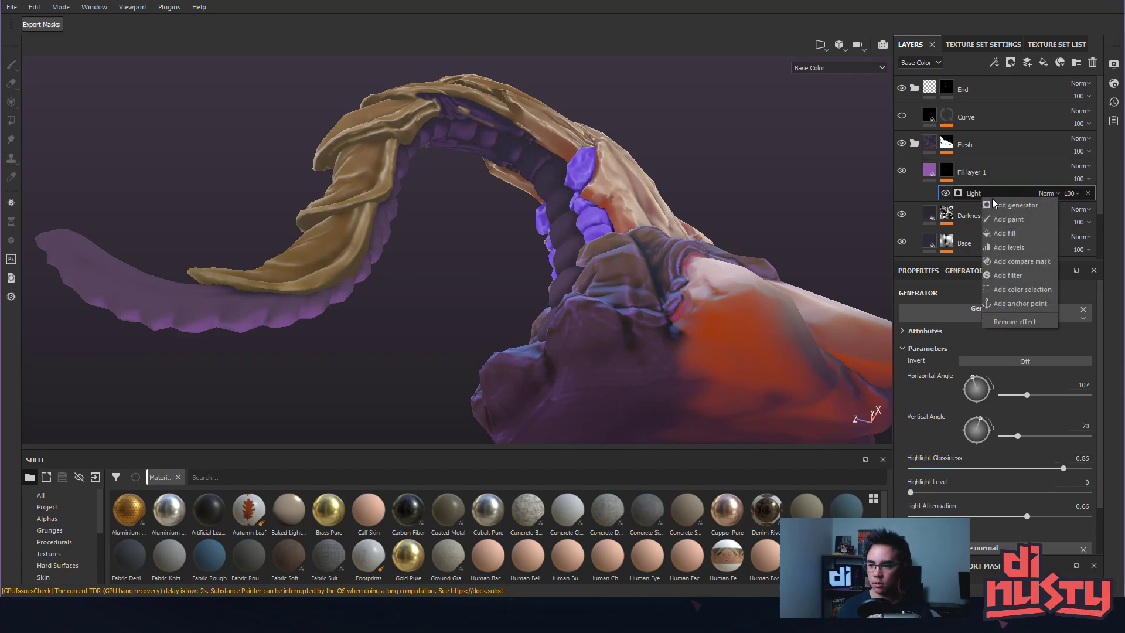
click(1041, 212)
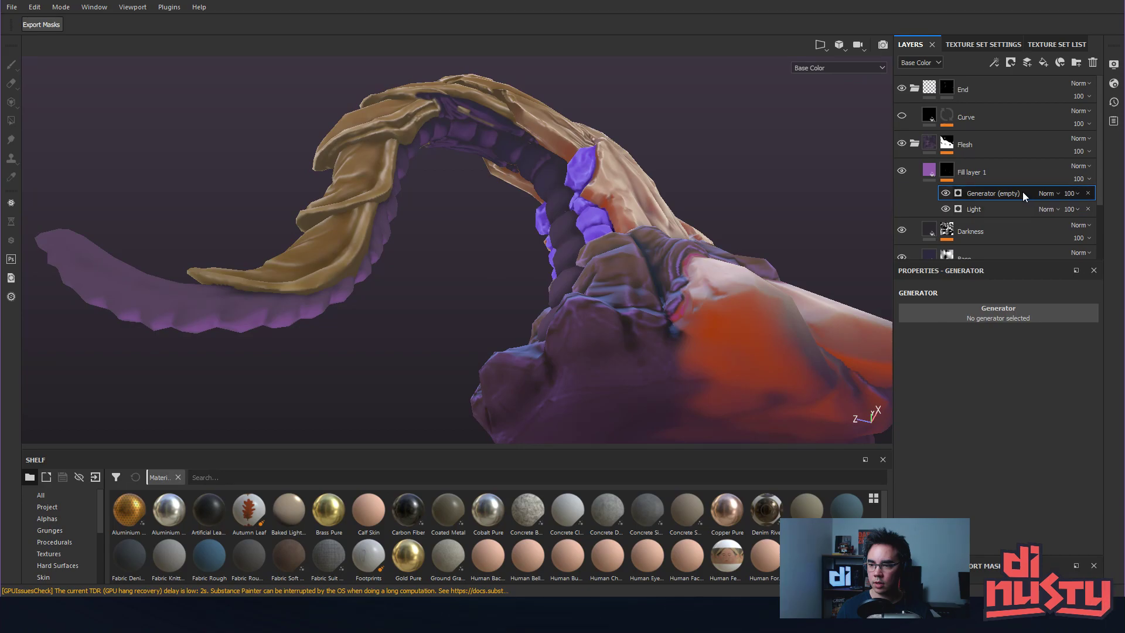
key(ctrl+z)
Add a Blur filter above the Light generator in Fill layer 1's mask and set its intensity to 0.71.
right_click(997, 189)
click(1015, 269)
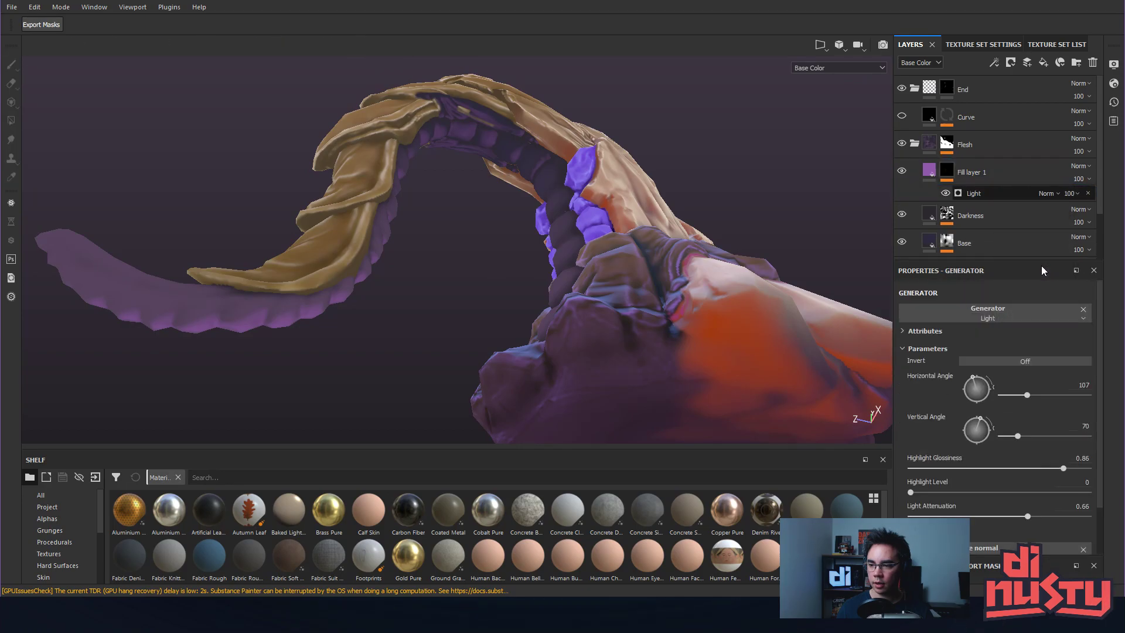
click(1007, 313)
click(1034, 350)
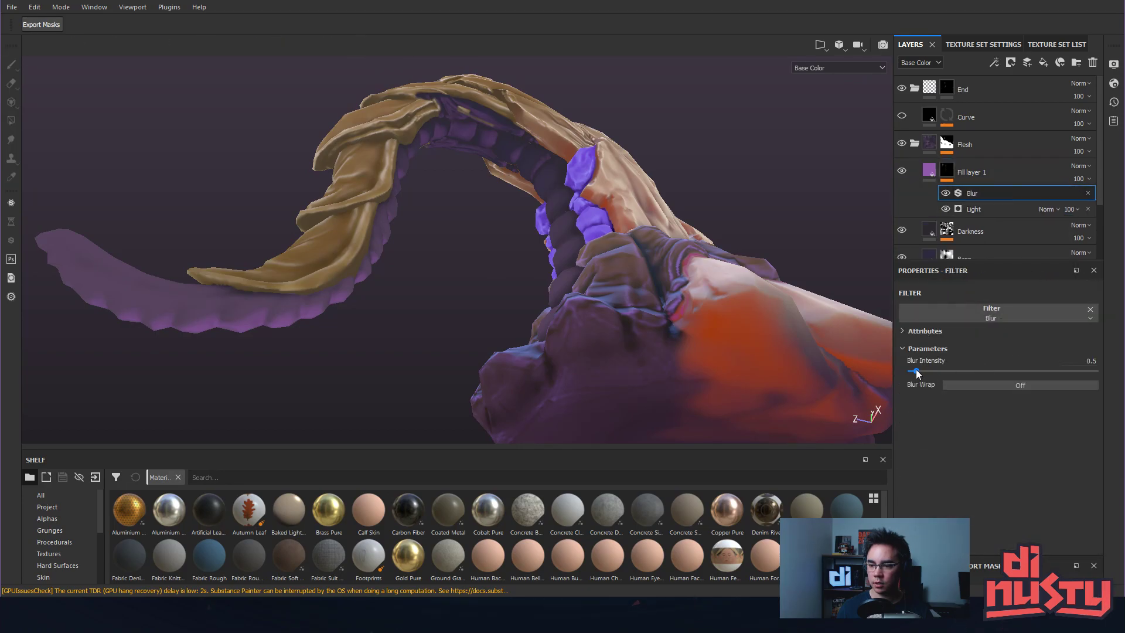
drag(907, 371, 911, 371)
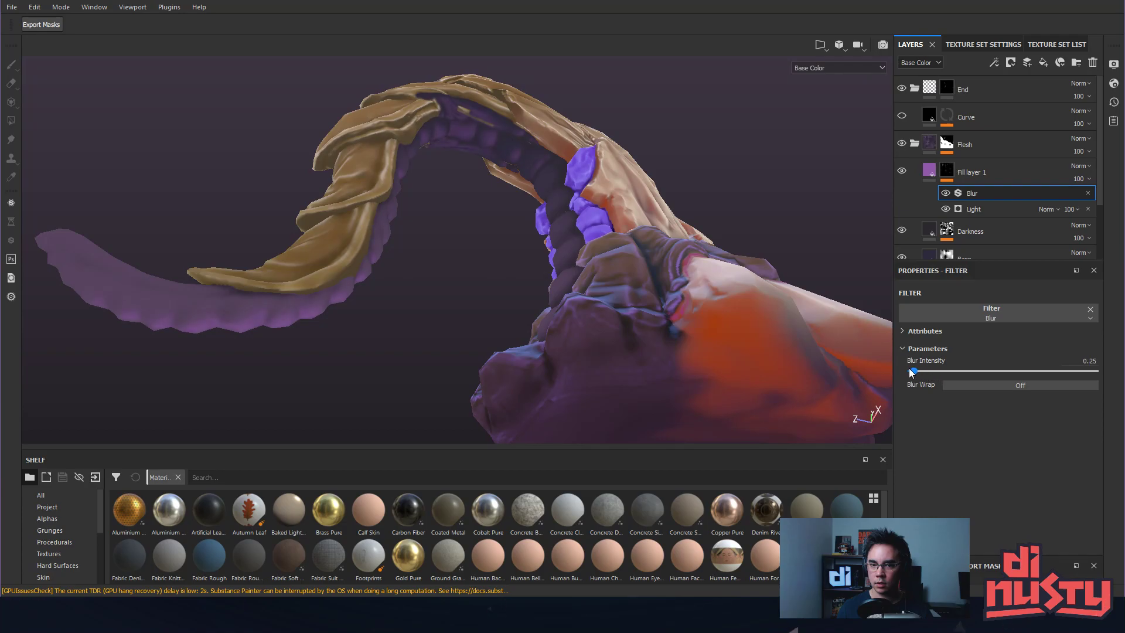
alt+drag(674, 364, 647, 238)
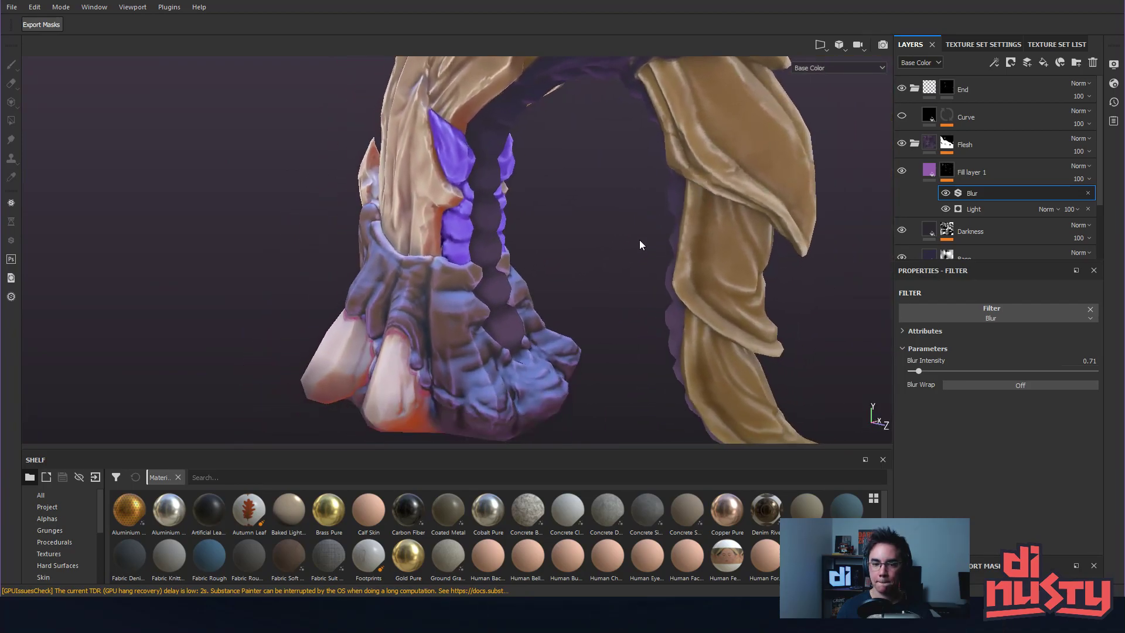
alt+drag(490, 214, 522, 336)
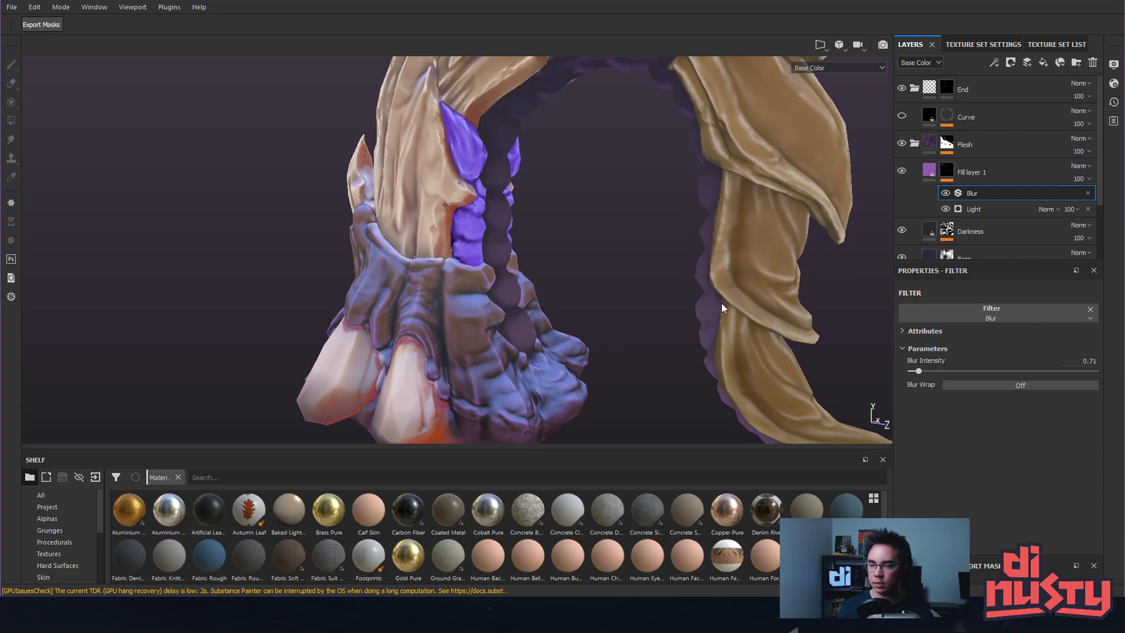
Collapse the Flesh folder and switch to the layer stack of the Base texture set.
click(915, 145)
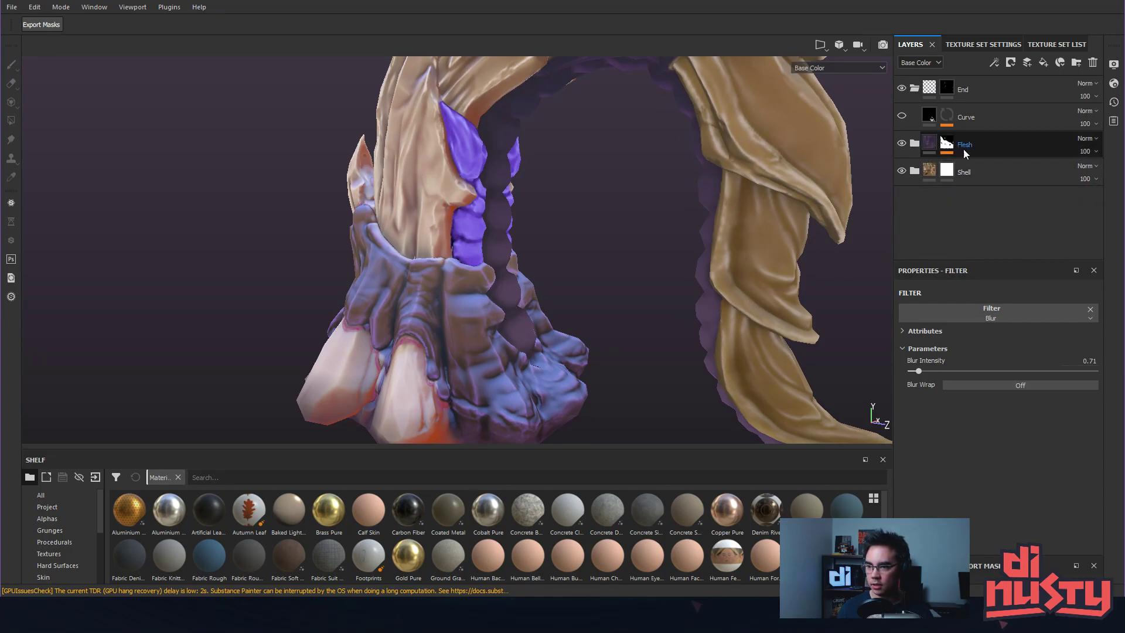
click(951, 117)
click(1018, 81)
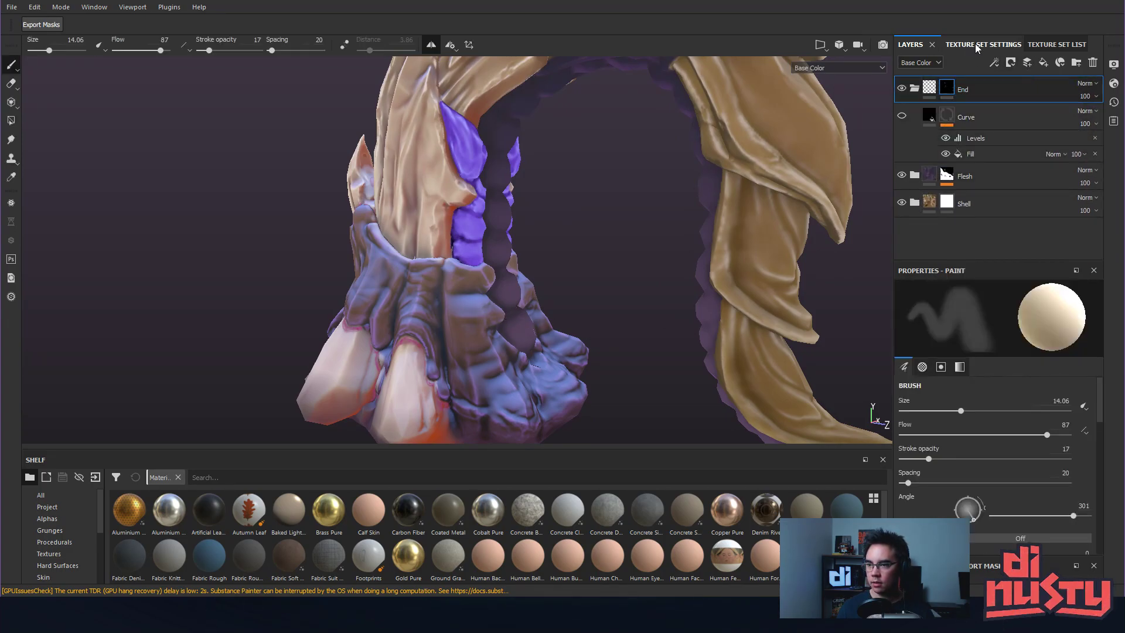
click(1048, 45)
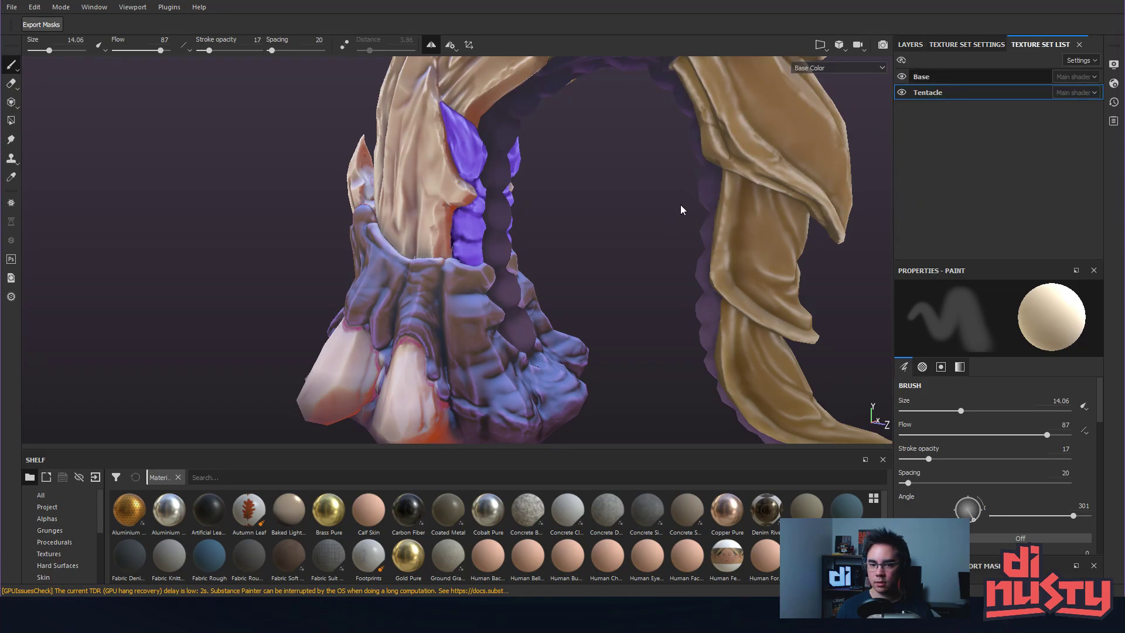
mouse_move(681, 193)
alt+mouse_down()
mouse_move(645, 234)
mouse_move(671, 211)
mouse_move(653, 246)
mouse_move(643, 234)
alt+mouse_up()
click(911, 44)
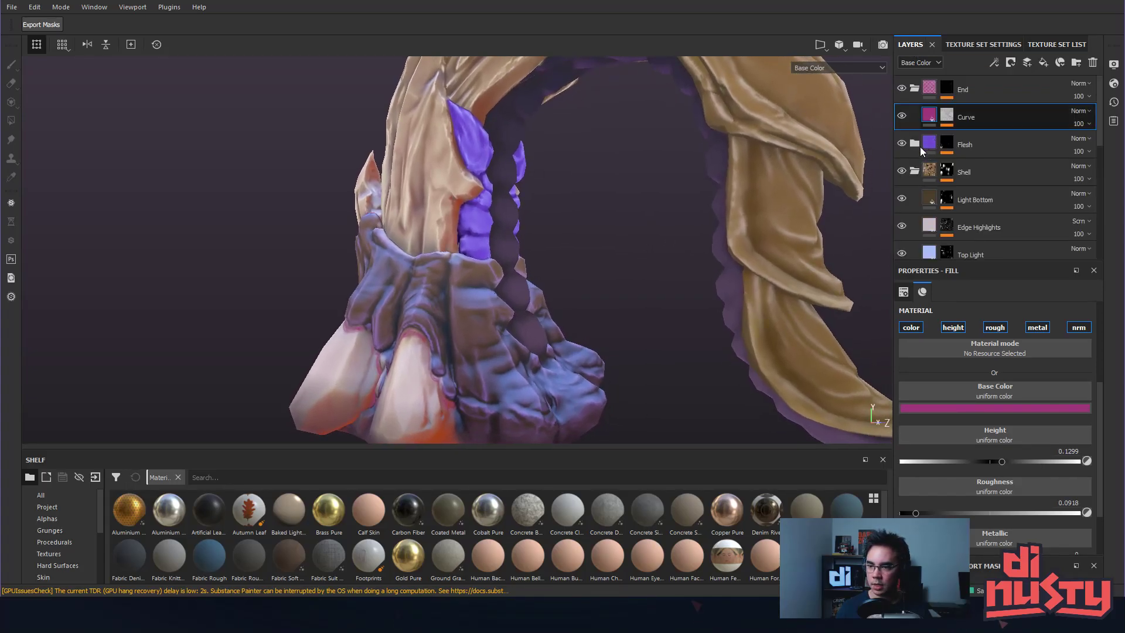
Find Fill layer 4 copy 1 in the Base folder, compare the model with it hidden and shown, and select its mask.
scroll(967, 205, down, 5)
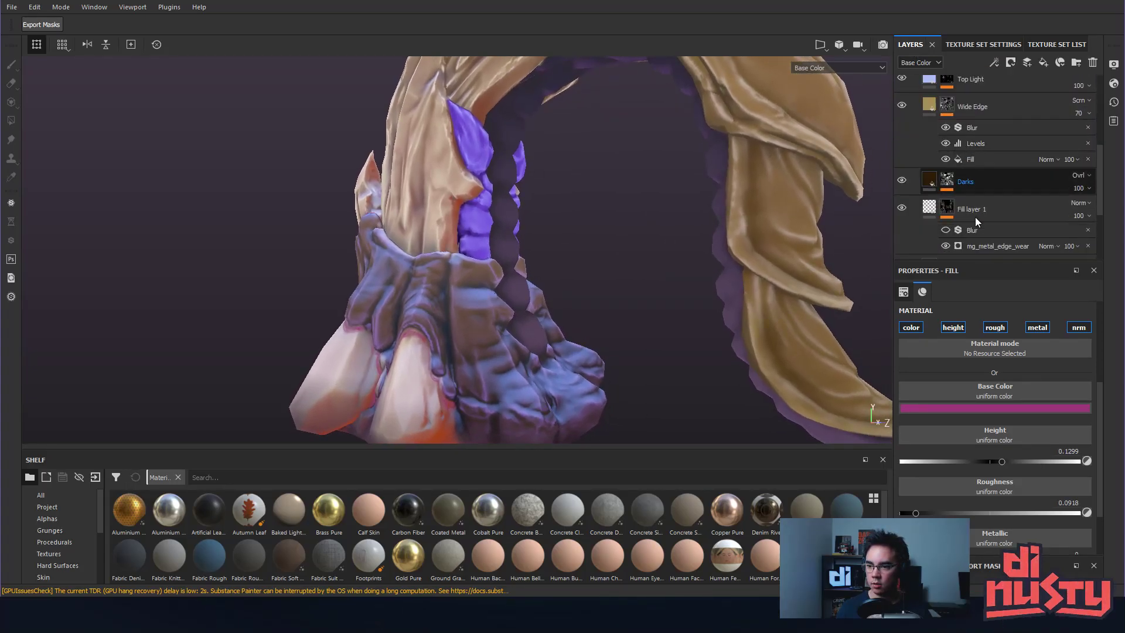
click(916, 216)
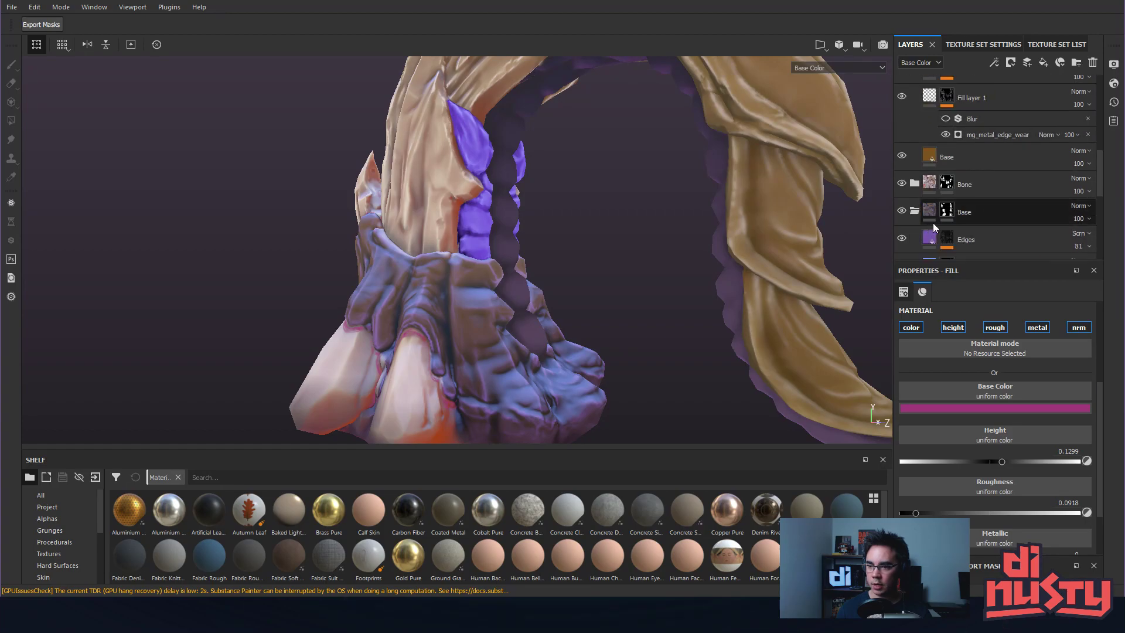
scroll(937, 224, down, 3)
click(903, 160)
click(903, 160)
click(902, 160)
click(903, 159)
key(1)
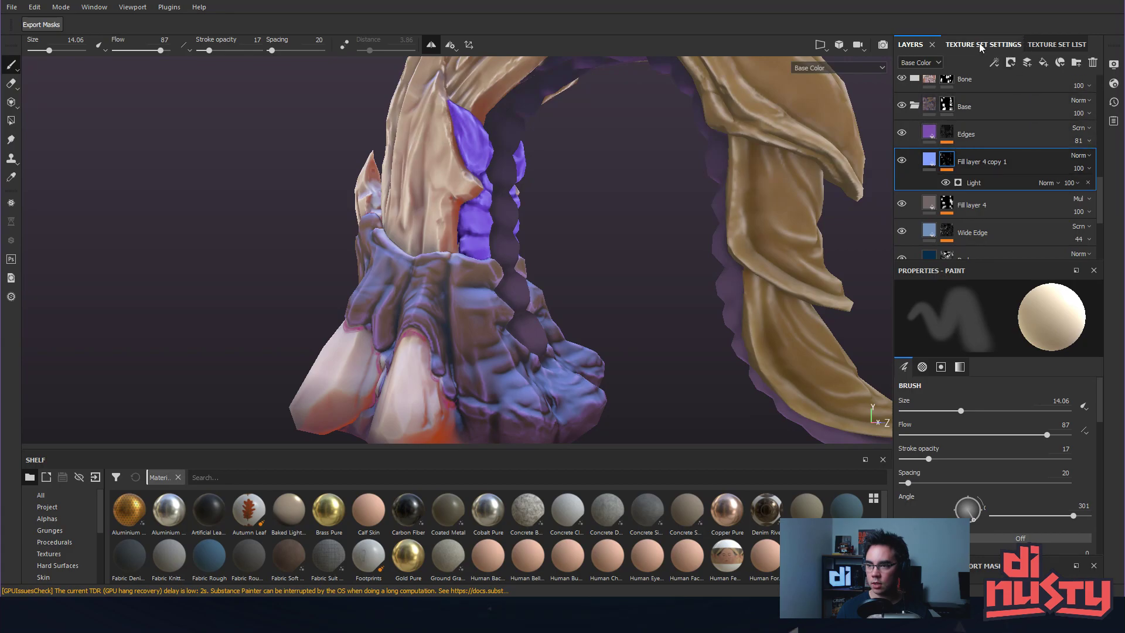
Switch to the Tentacle texture set's layers and paste the copied Fill layer 4 copy 1 above Fill layer 1 in the Flesh folder.
click(979, 44)
click(1024, 49)
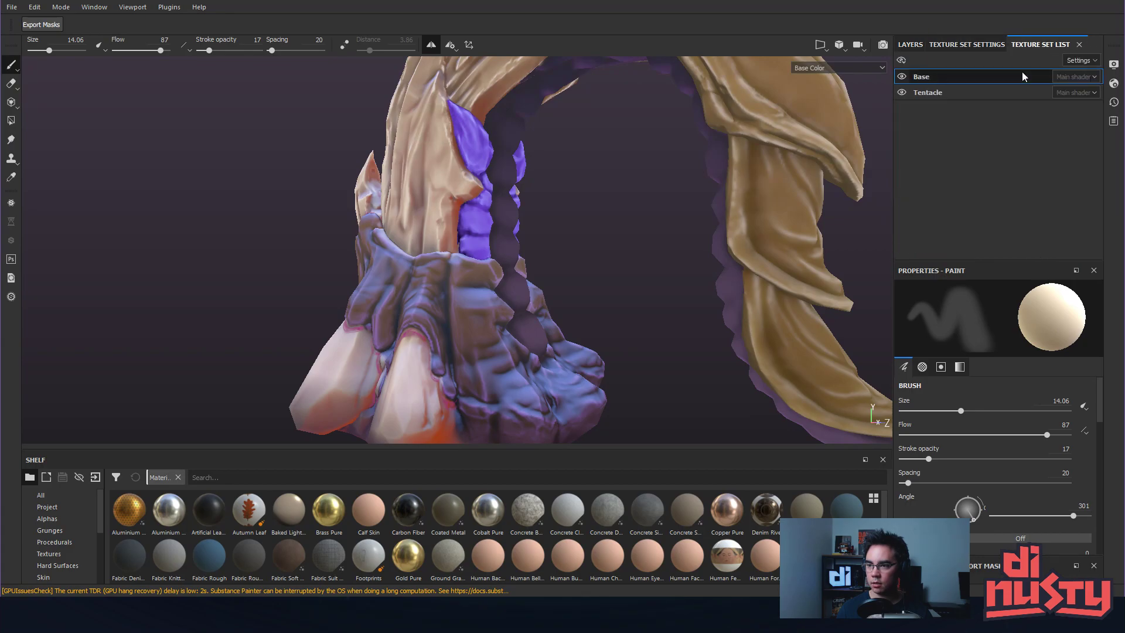
click(911, 45)
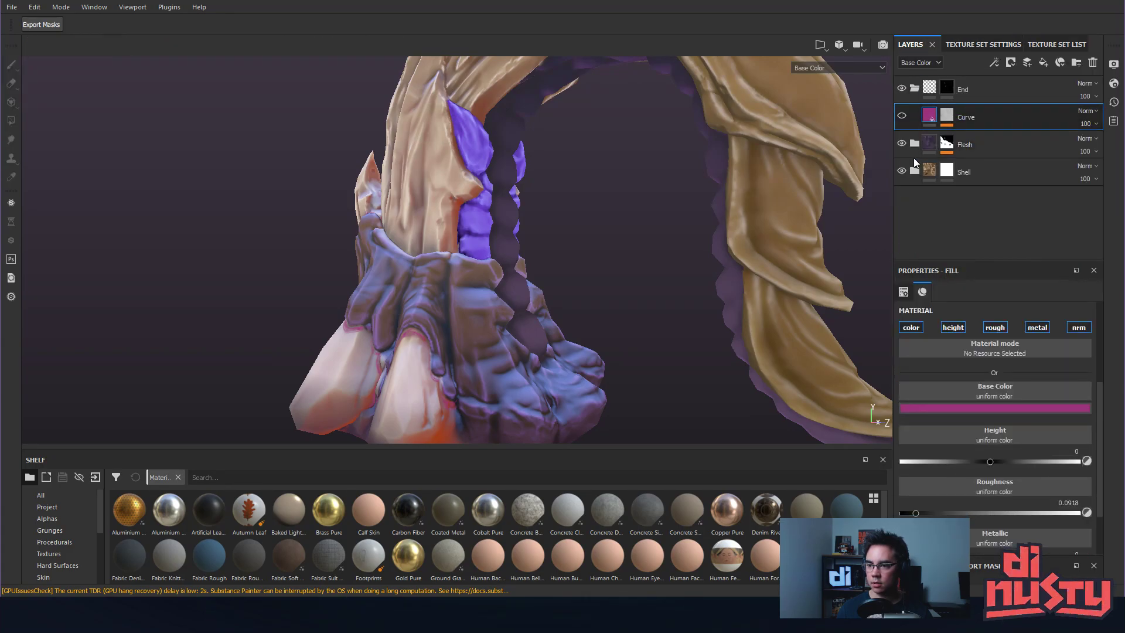
click(915, 144)
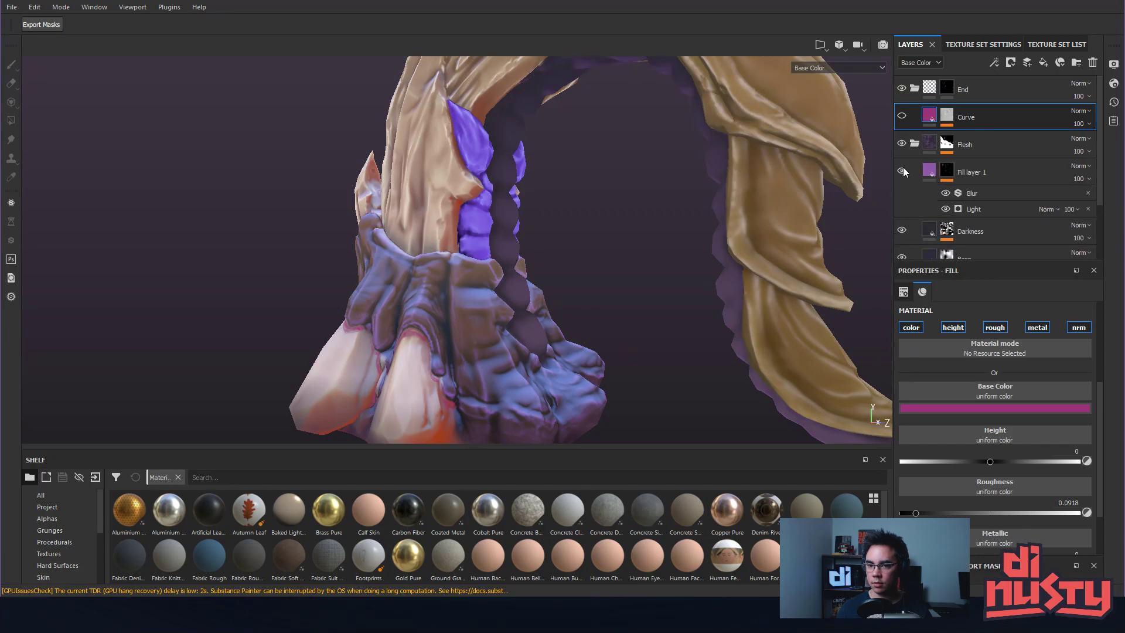
click(930, 171)
key(ctrl+v)
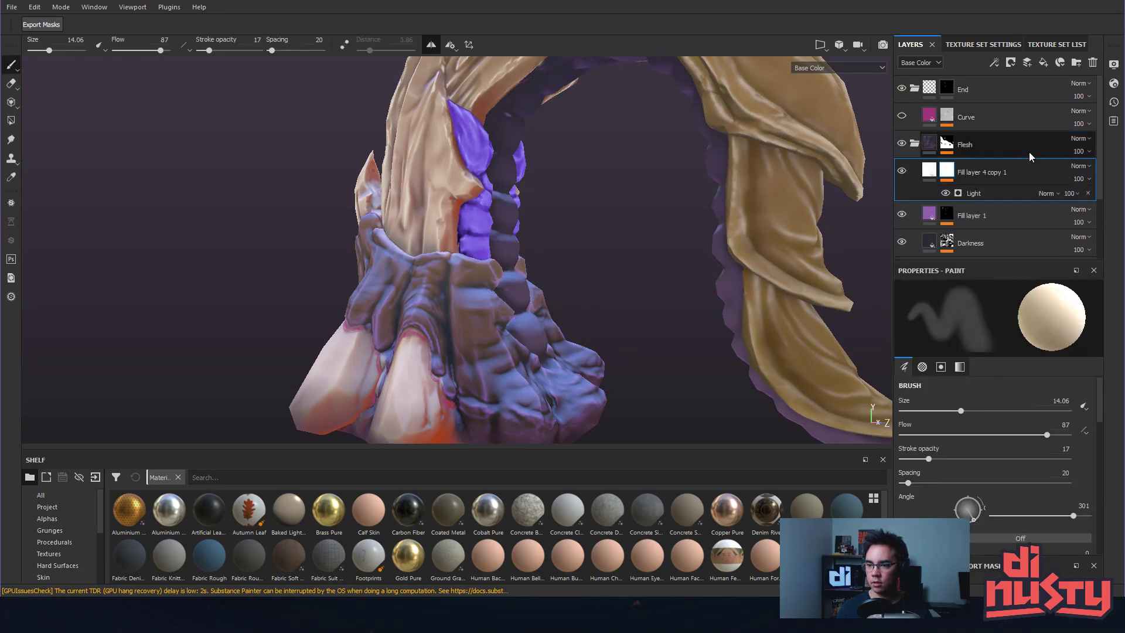
Preview Fill layer 4 copy 1's mask and set its Light generator to highlight glossiness 0.46, highlight level 0 and light attenuation 0.
alt+drag(763, 156, 622, 205)
mouse_move(558, 156)
alt+mouse_down()
mouse_move(627, 296)
mouse_move(597, 254)
mouse_move(532, 224)
mouse_move(532, 244)
mouse_move(493, 208)
mouse_move(505, 223)
mouse_move(459, 256)
mouse_move(540, 232)
alt+mouse_up()
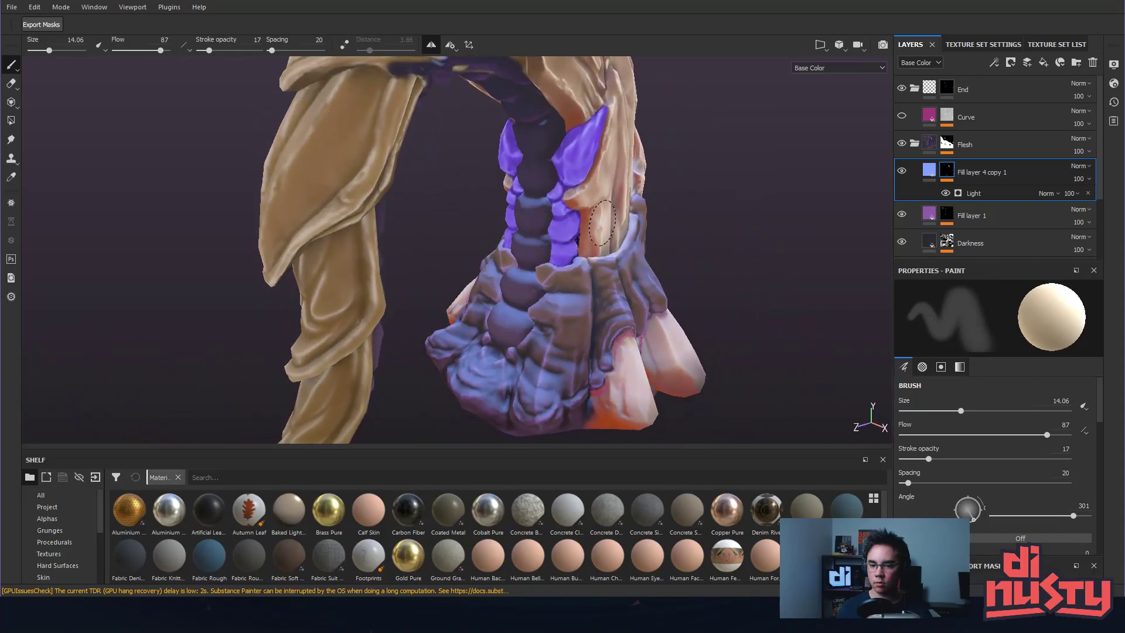
scroll(602, 222, up, 3)
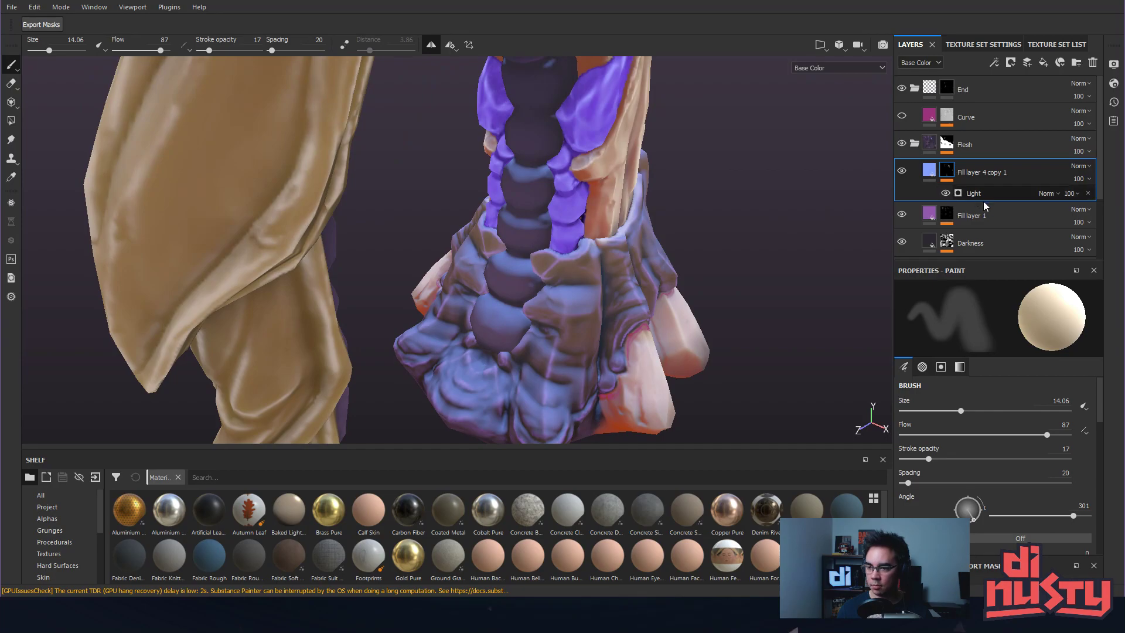
click(977, 199)
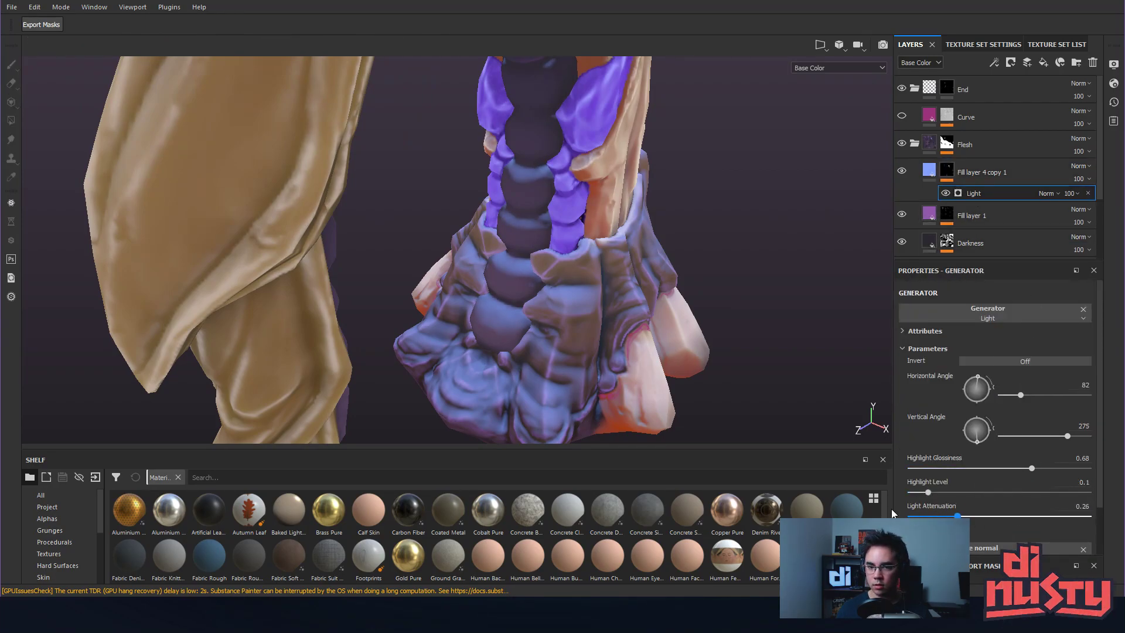
mouse_move(762, 226)
alt+mouse_down()
mouse_move(625, 219)
mouse_move(532, 266)
mouse_move(557, 309)
mouse_move(483, 339)
mouse_move(565, 308)
mouse_move(556, 282)
alt+mouse_up()
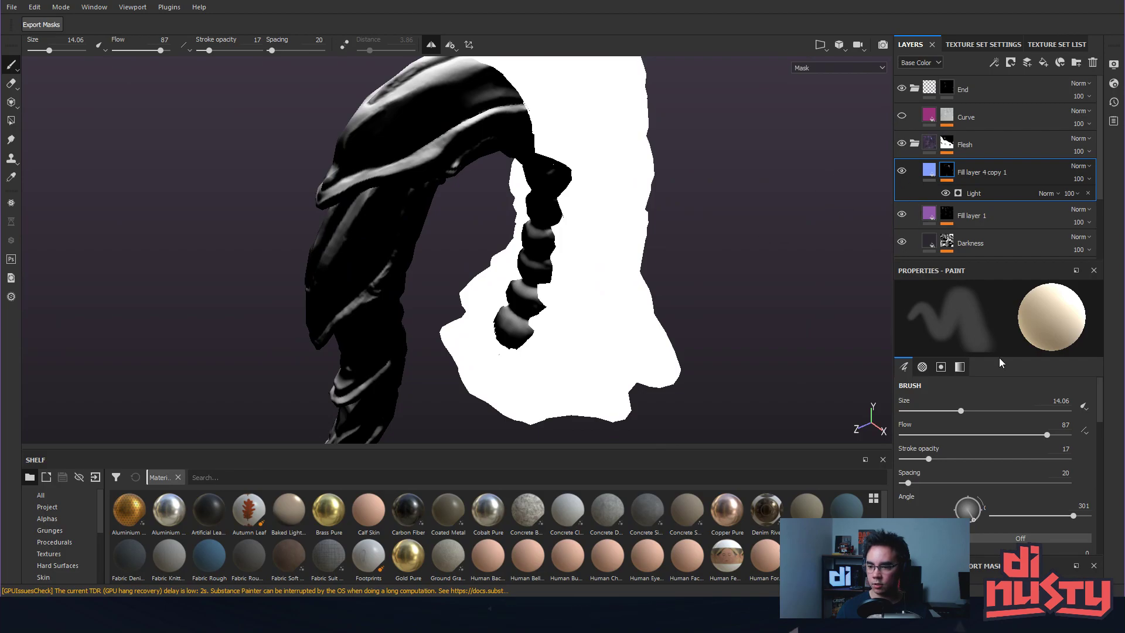
click(983, 193)
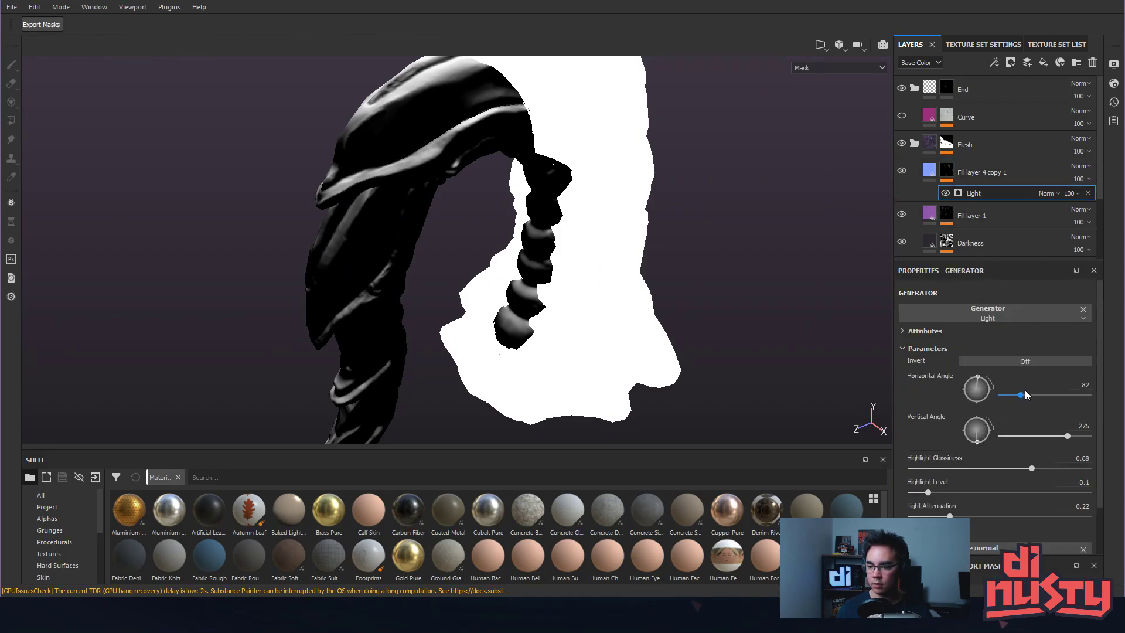
mouse_move(1011, 394)
mouse_down()
mouse_move(1060, 389)
mouse_move(1020, 394)
mouse_up()
mouse_move(1031, 468)
mouse_down()
mouse_move(966, 462)
mouse_move(1007, 462)
mouse_move(994, 463)
mouse_up()
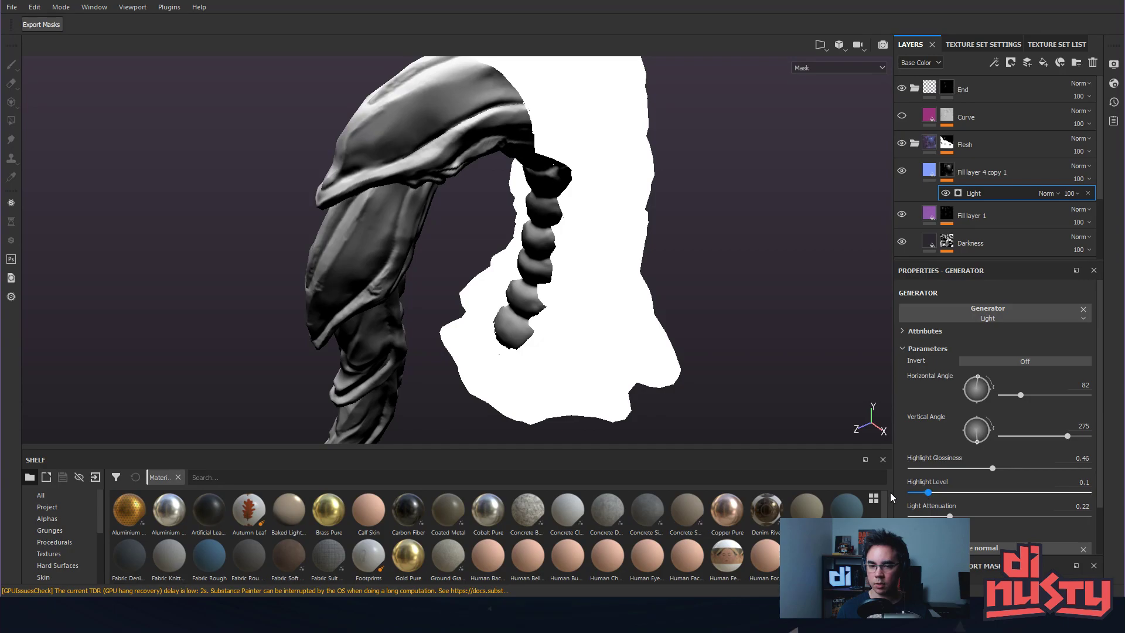
drag(901, 497, 891, 496)
mouse_move(950, 516)
mouse_down()
mouse_move(1010, 517)
mouse_move(882, 512)
mouse_up()
alt+drag(809, 421, 727, 315)
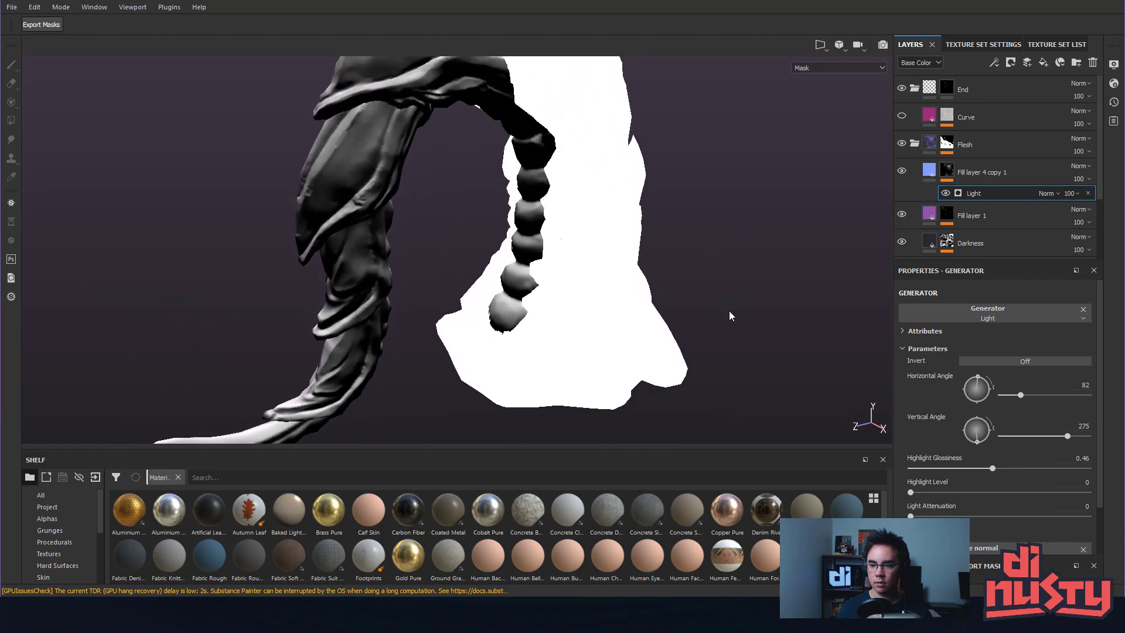
Try a different horizontal angle for the Light generator, undo it, and set the vertical angle to 260 while checking the mask all around.
drag(1023, 395, 1074, 391)
key(ctrl+z)
drag(1068, 436, 1052, 440)
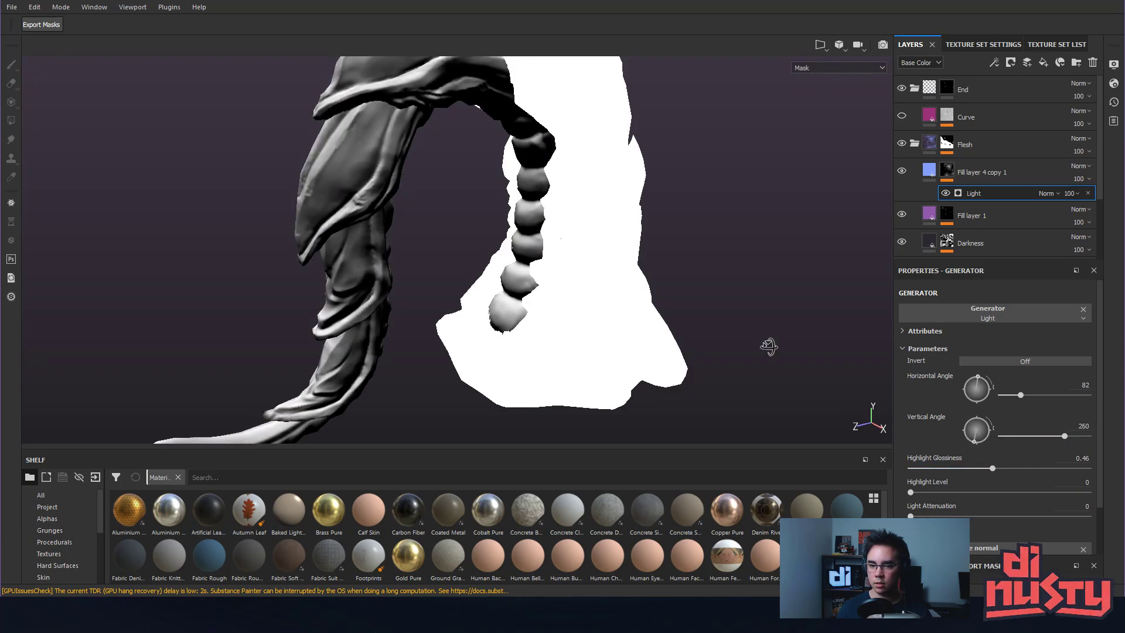
alt+drag(196, 315, 442, 223)
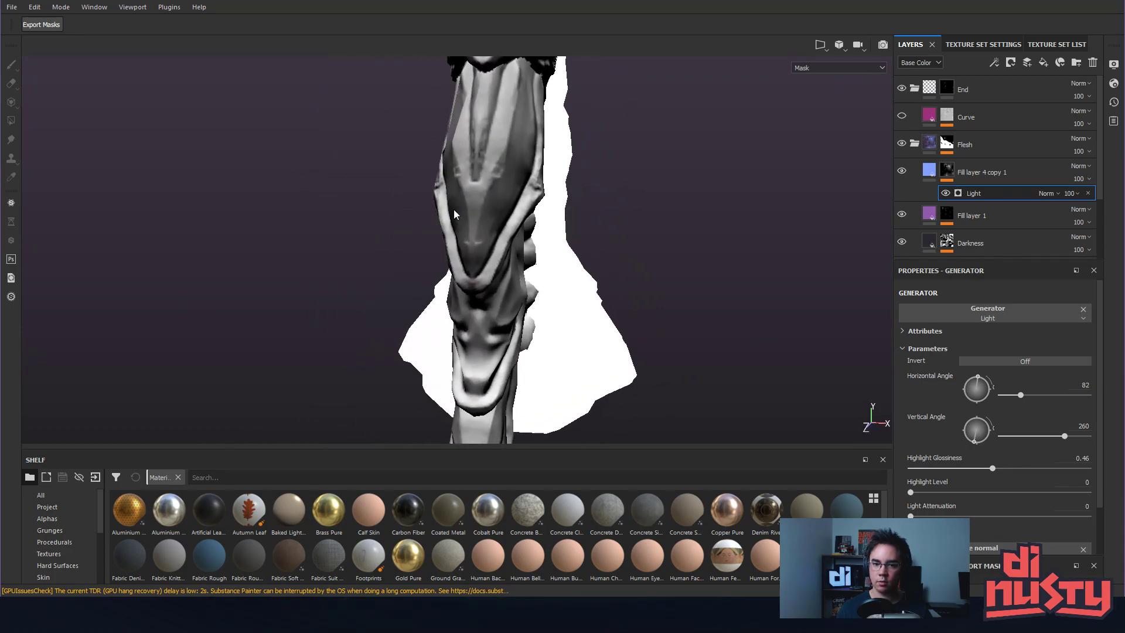
alt+drag(460, 307, 246, 308)
alt+right_drag(246, 307, 473, 314)
alt+middle_drag(473, 314, 511, 298)
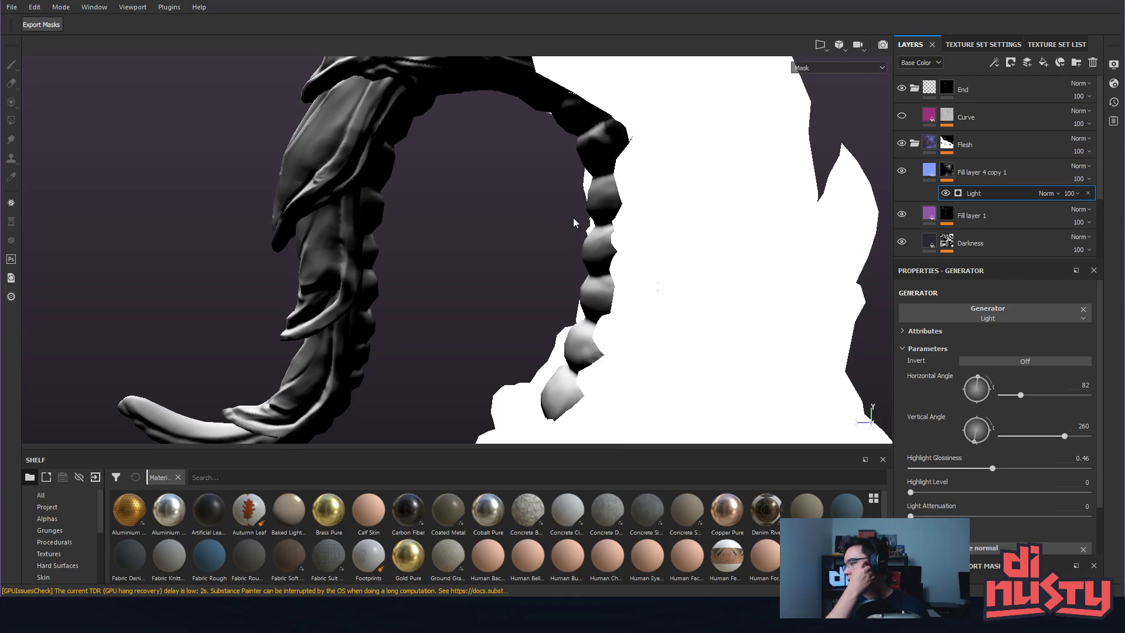
alt+drag(743, 202, 597, 247)
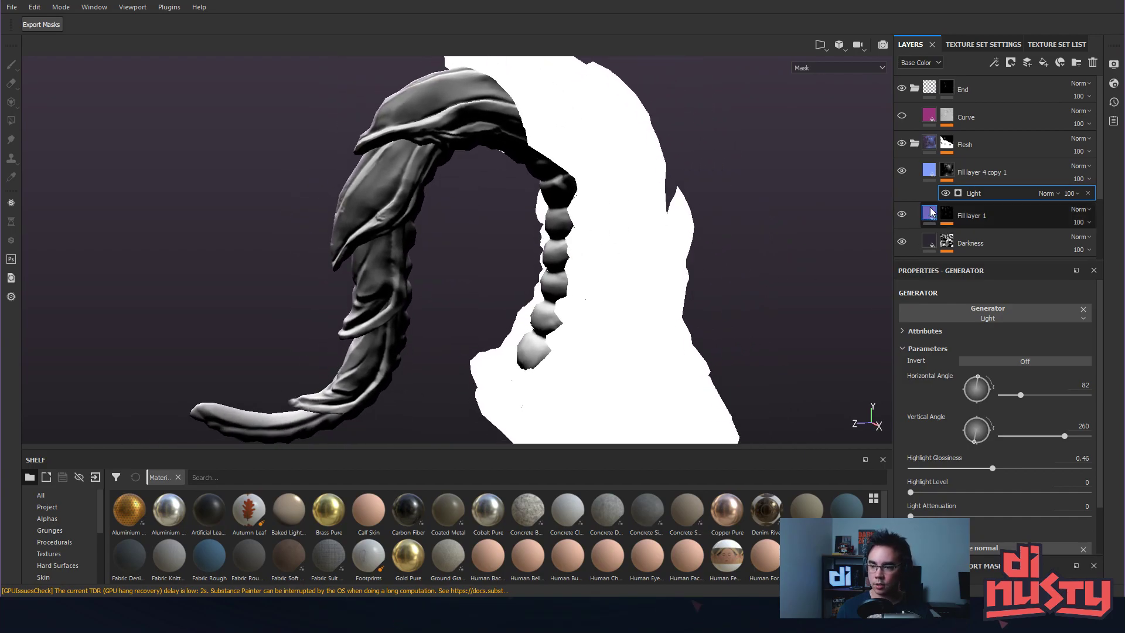
Return to the colour view and set the Light generator's vertical angle to 282, highlight glossiness to 0.4 and light attenuation to 0.18.
click(982, 172)
alt+drag(832, 175, 763, 209)
alt+middle_drag(763, 209, 761, 213)
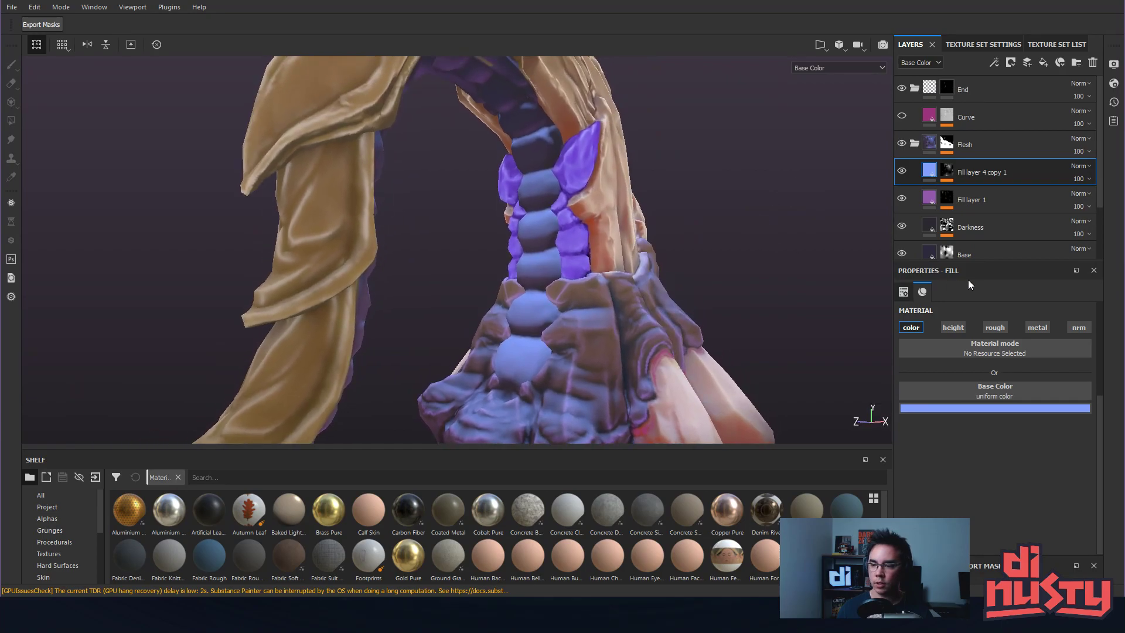
click(950, 175)
click(991, 193)
alt+drag(571, 319, 695, 301)
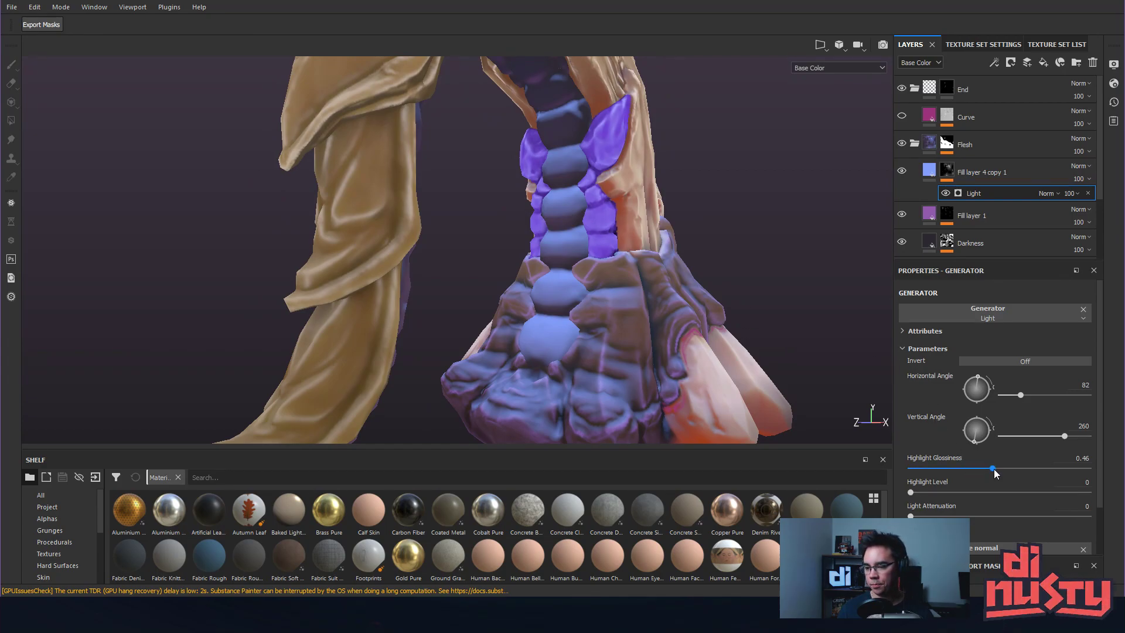
mouse_move(992, 469)
mouse_down()
mouse_move(981, 468)
mouse_move(1031, 470)
mouse_move(1069, 444)
mouse_move(962, 467)
mouse_move(982, 468)
mouse_up()
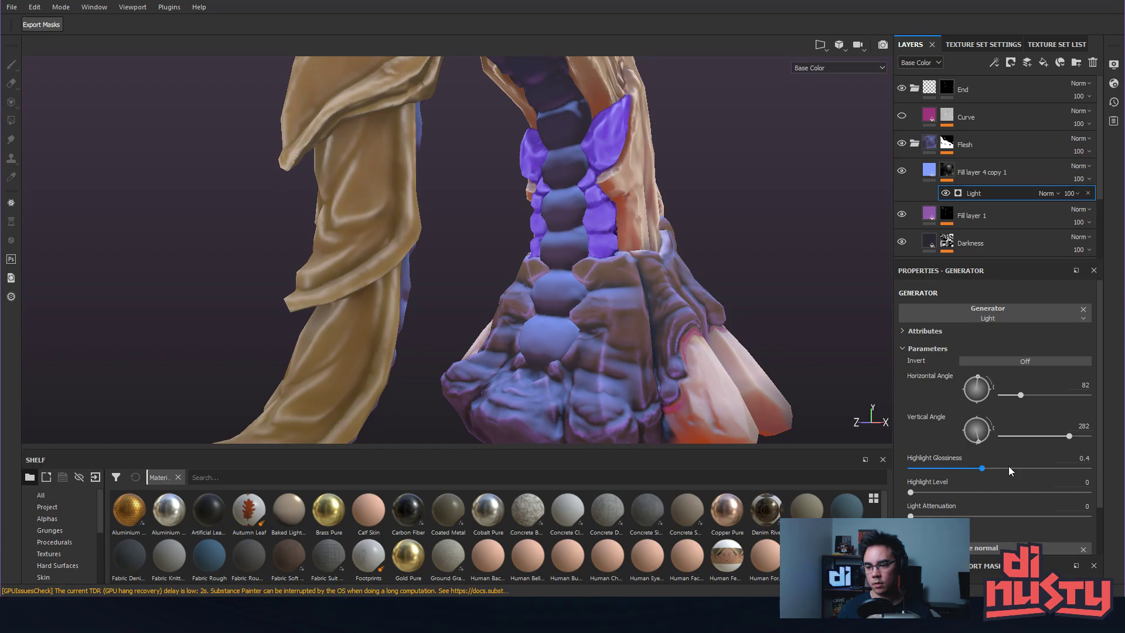
mouse_move(908, 493)
mouse_down()
mouse_move(972, 490)
mouse_move(840, 484)
mouse_up()
mouse_move(910, 516)
mouse_down()
mouse_move(1075, 511)
mouse_move(942, 512)
mouse_up()
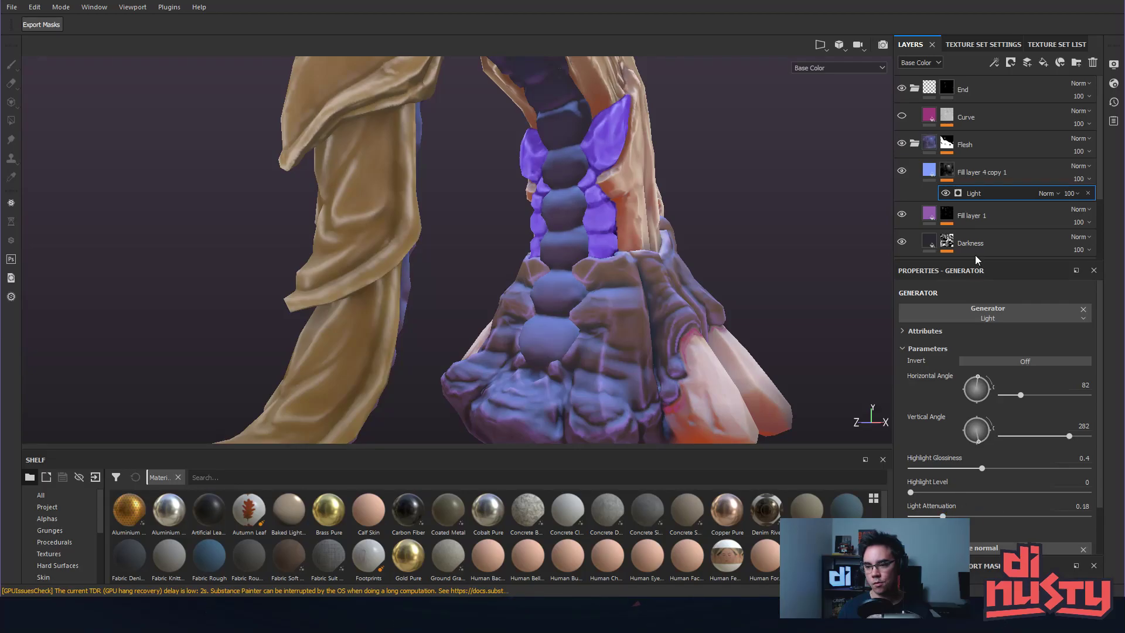
Add a Levels adjustment above the Light generator in Fill layer 4 copy 1's mask and set its input black point to 0.098.
right_click(977, 194)
click(1032, 241)
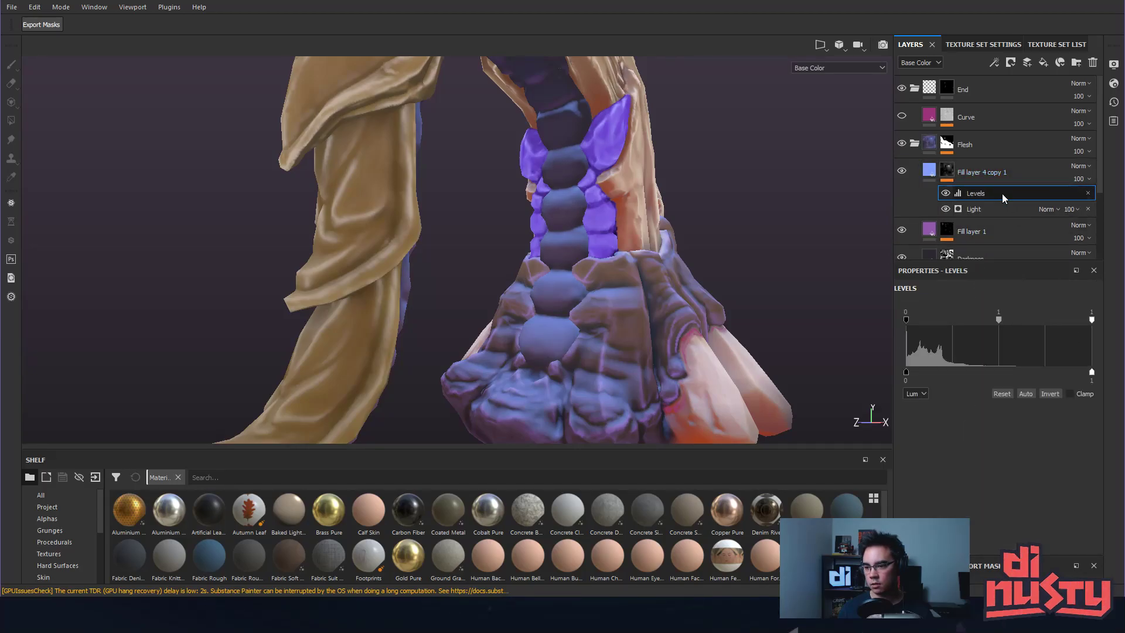
mouse_move(1000, 321)
mouse_down()
mouse_move(1017, 319)
mouse_move(1006, 321)
mouse_up()
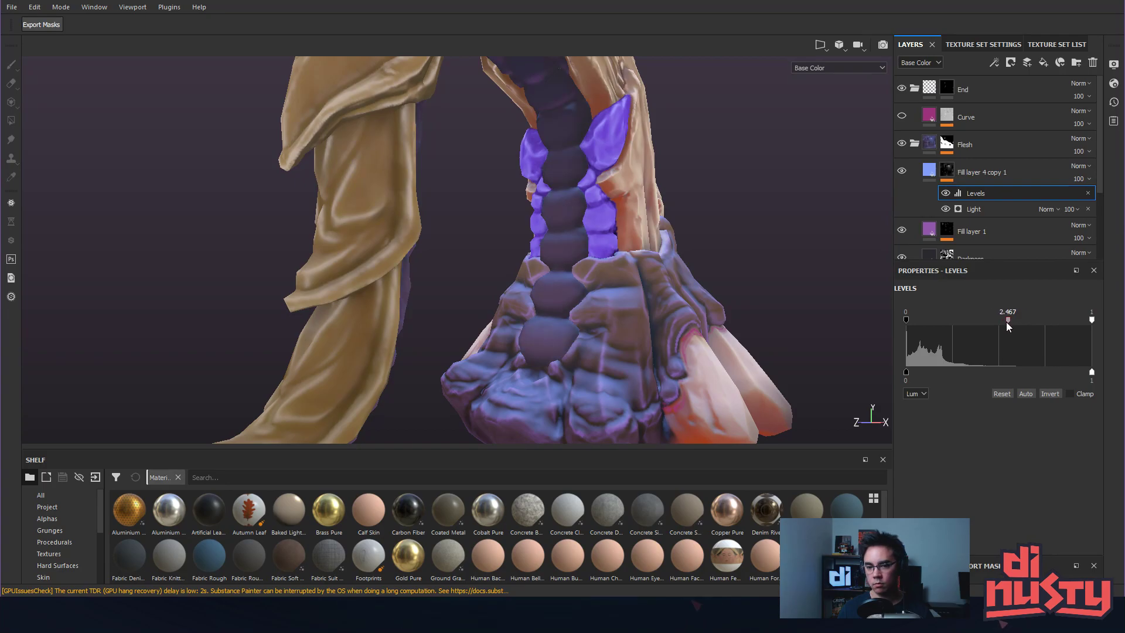
key(ctrl+z)
drag(1081, 320, 1120, 338)
mouse_move(906, 320)
mouse_down()
mouse_move(937, 317)
mouse_move(924, 319)
mouse_up()
Examine the blue highlights along the tentacle's fleshy underside, from the tip to the base.
alt+drag(738, 304, 472, 256)
scroll(656, 319, up, 3)
alt+drag(507, 142, 527, 277)
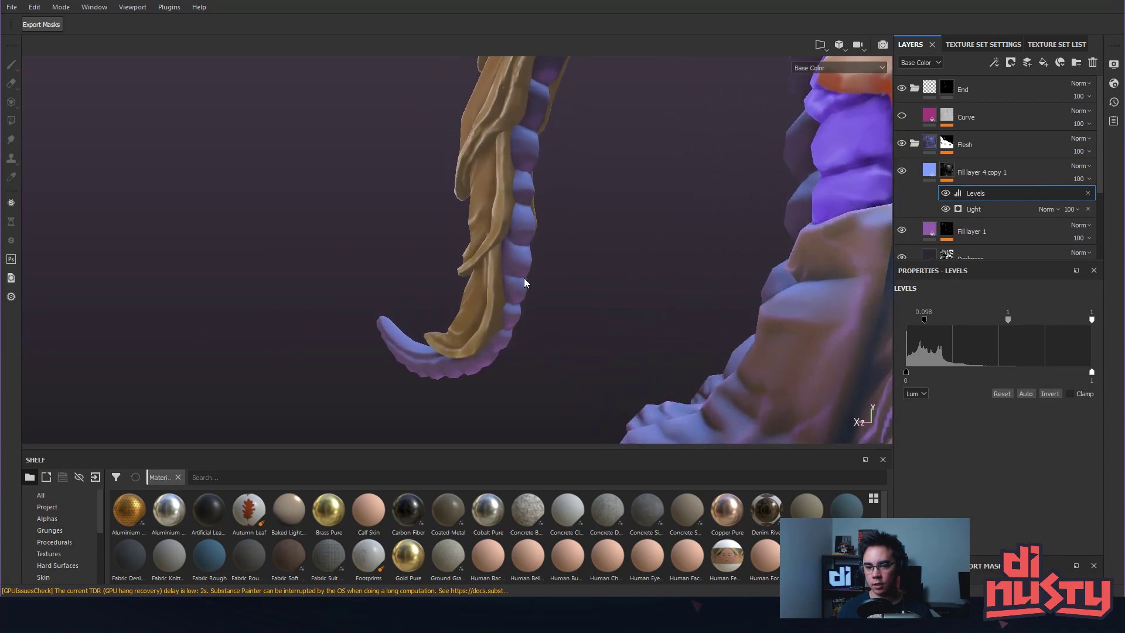
alt+middle_drag(608, 172, 578, 212)
alt+drag(771, 226, 674, 234)
alt+right_drag(674, 234, 658, 217)
alt+drag(658, 217, 659, 258)
alt+middle_drag(659, 258, 578, 249)
alt+right_drag(577, 249, 692, 310)
alt+drag(691, 311, 541, 249)
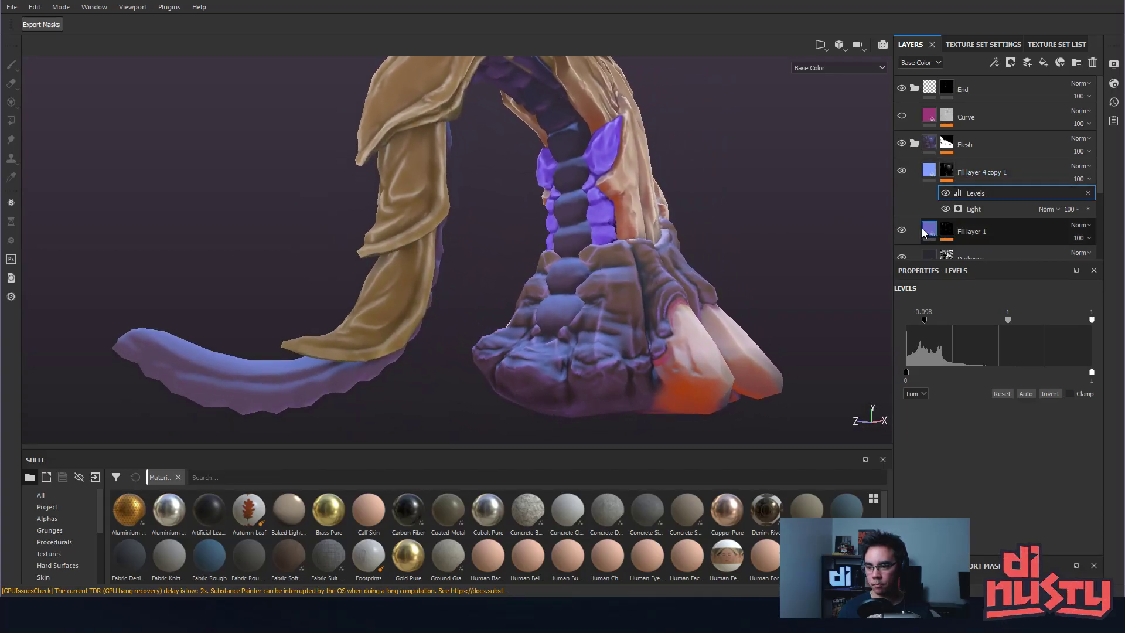
Try the Darkness layer at different heights in the Flesh folder and place it at the top, above Fill layer 4 copy 1.
scroll(922, 223, down, 1)
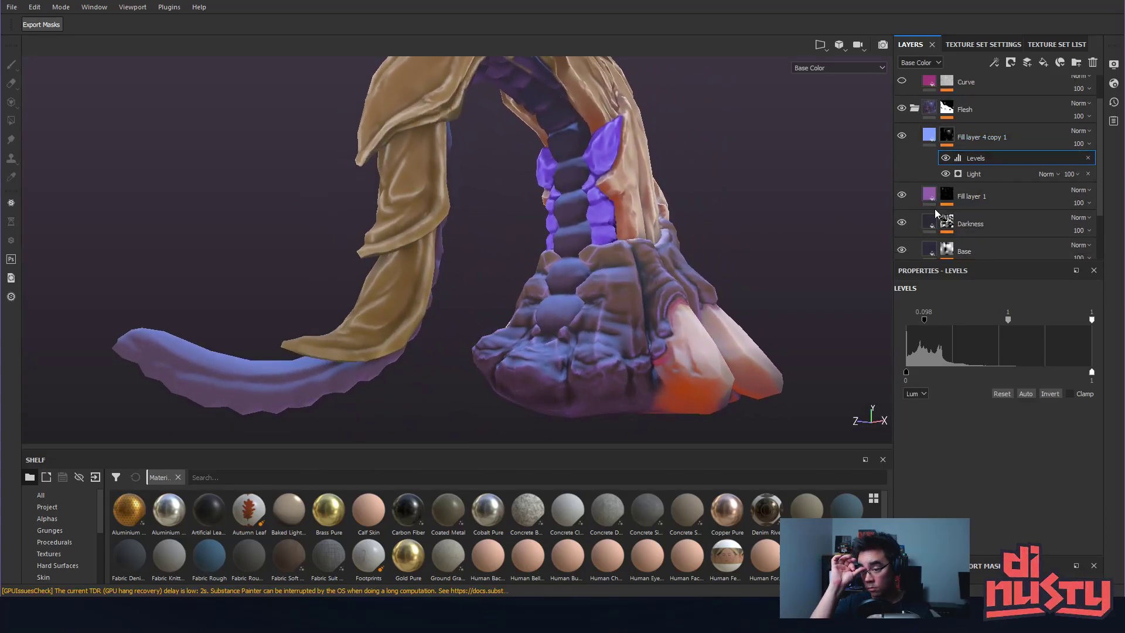
drag(992, 224, 1032, 121)
alt+drag(762, 162, 720, 180)
key(ctrl+z)
drag(1001, 220, 1029, 150)
key(ctrl+z)
drag(1002, 222, 1042, 174)
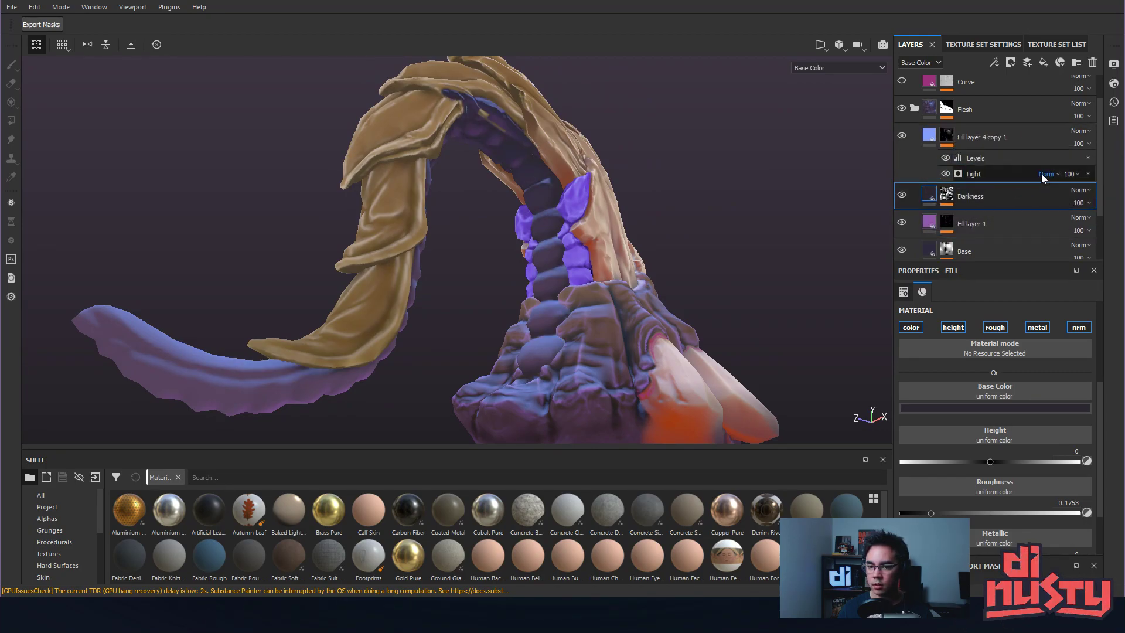
key(ctrl+z)
drag(1003, 223, 1061, 111)
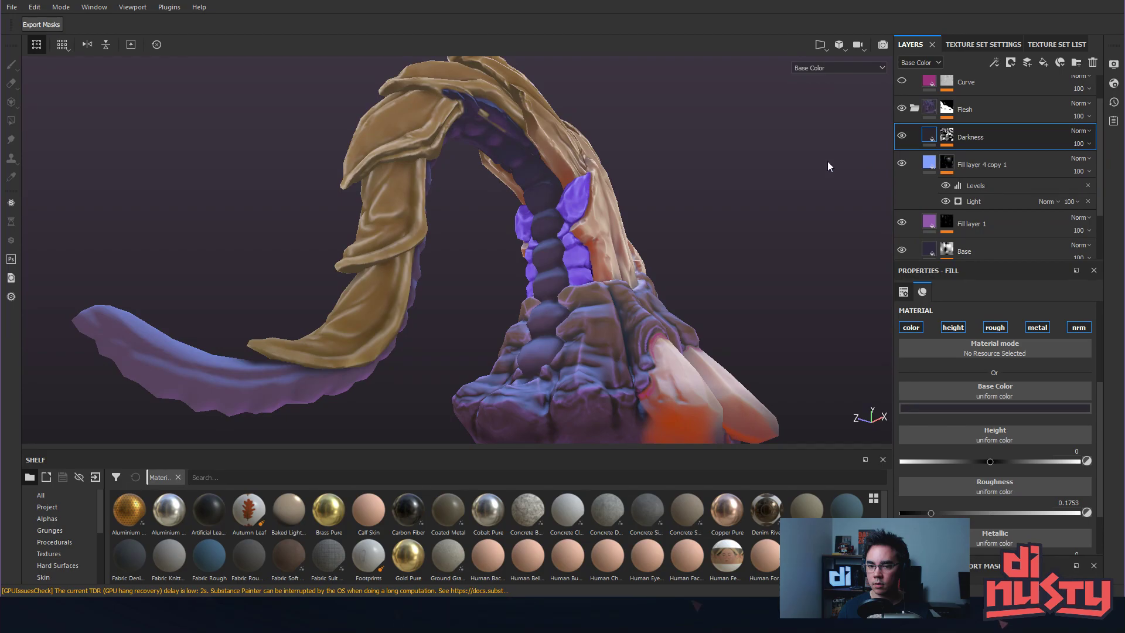
Examine how the tentacle's flesh segments blend into the creature's base from several angles, close up and farther away.
alt+drag(853, 161, 781, 259)
alt+middle_drag(781, 258, 733, 138)
alt+drag(733, 138, 795, 219)
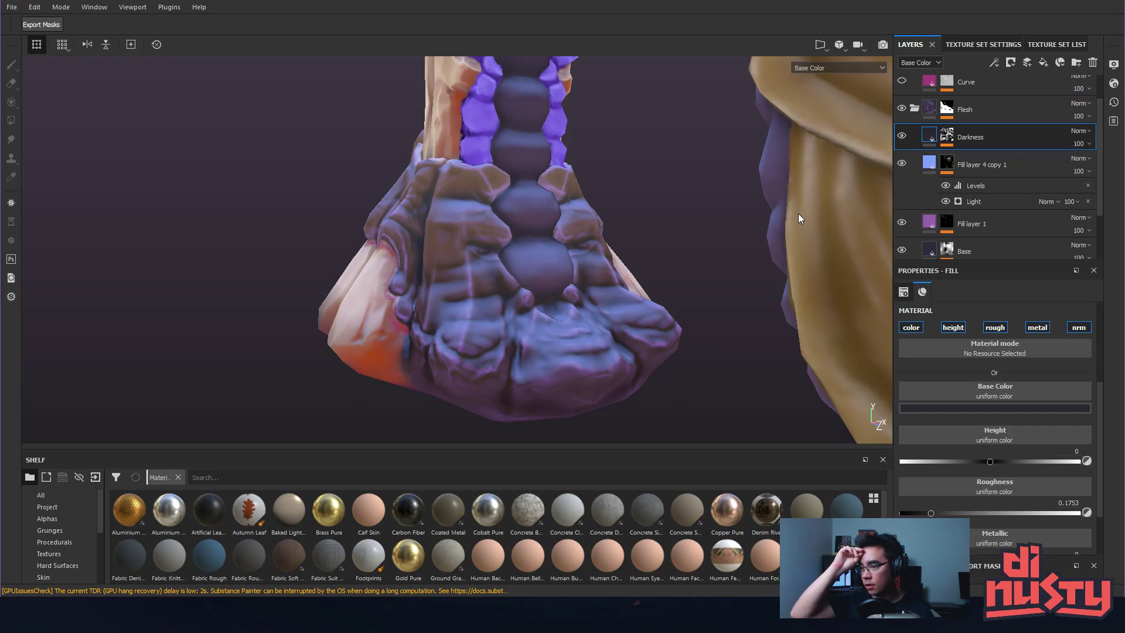
alt+drag(828, 308, 752, 295)
alt+right_drag(753, 296, 648, 287)
alt+drag(648, 287, 765, 234)
alt+right_drag(766, 234, 703, 309)
alt+drag(702, 309, 716, 377)
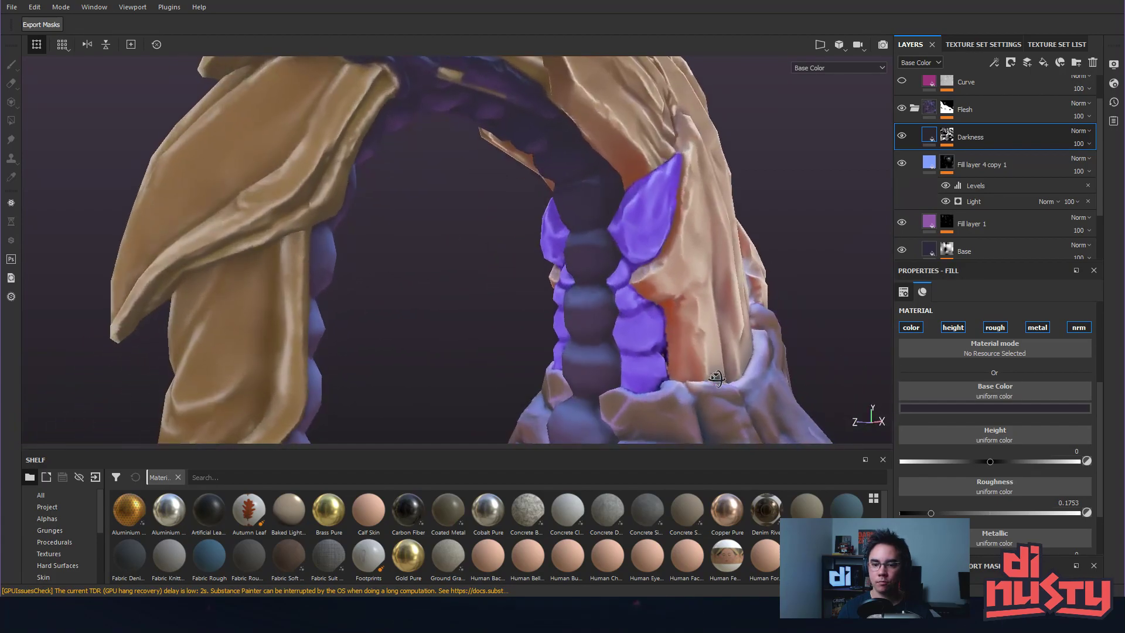
Set the vertical angle of Fill layer 4 copy 1's Light generator to 286 and its highlight glossiness to 0.44, checking the whole model.
click(930, 166)
alt+drag(759, 262, 767, 282)
alt+middle_drag(767, 283, 802, 153)
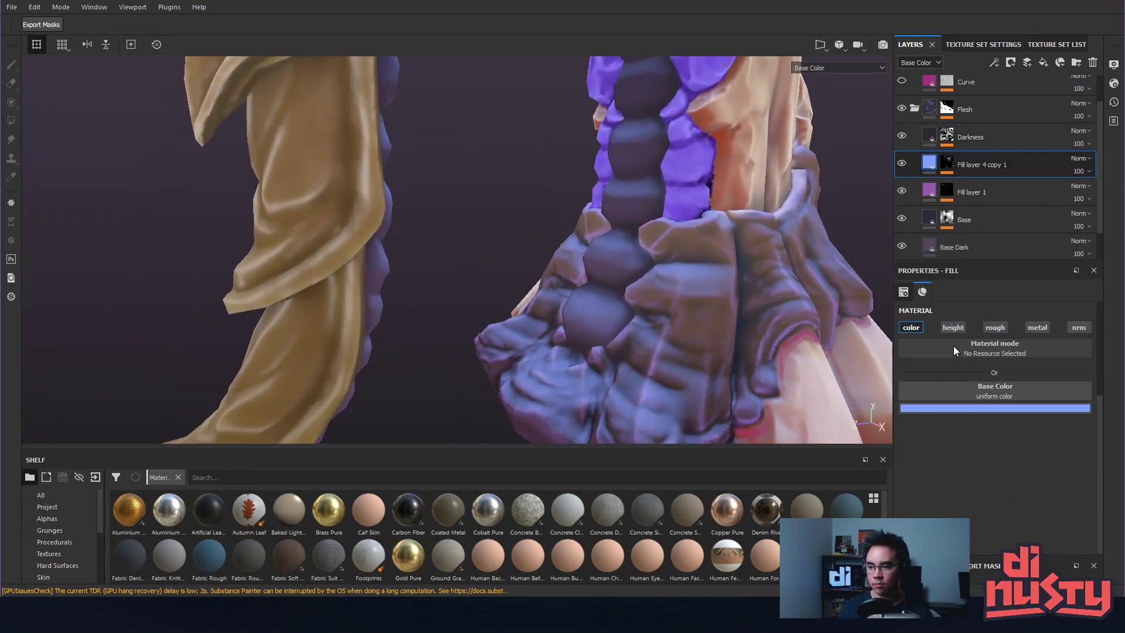
click(946, 167)
click(987, 188)
click(984, 205)
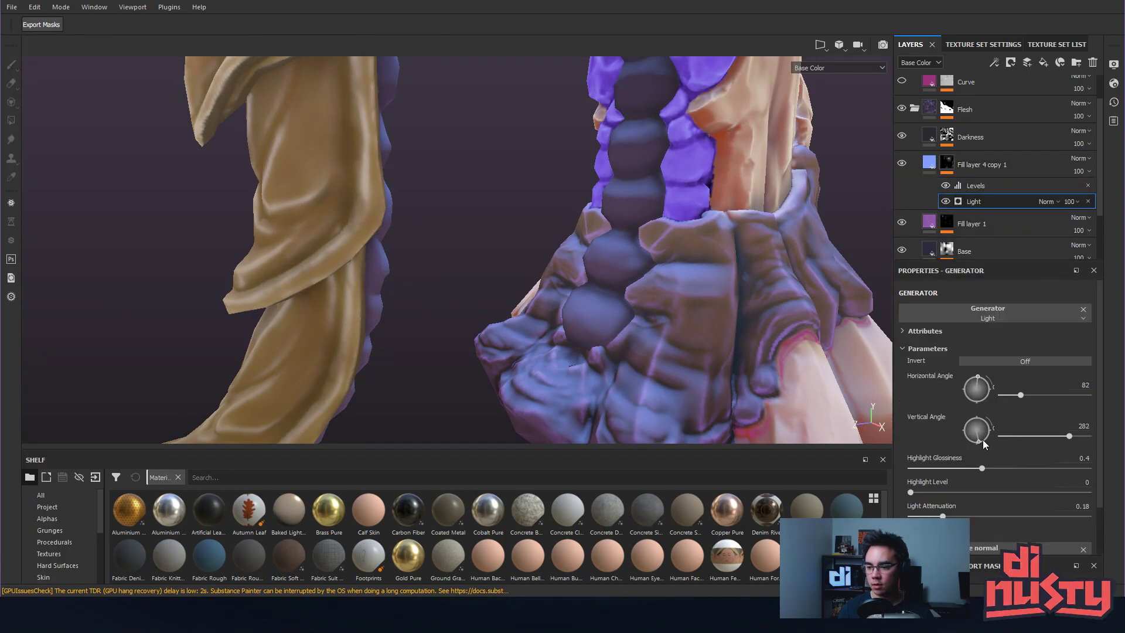
drag(977, 440, 1000, 479)
scroll(692, 360, down, 10)
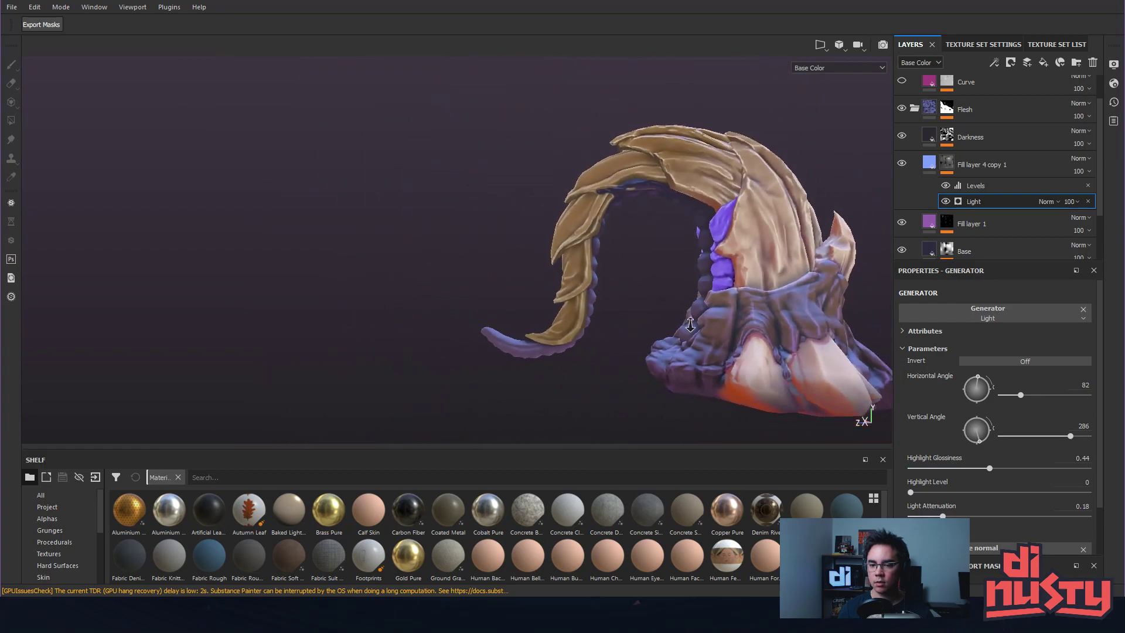
alt+drag(692, 360, 656, 311)
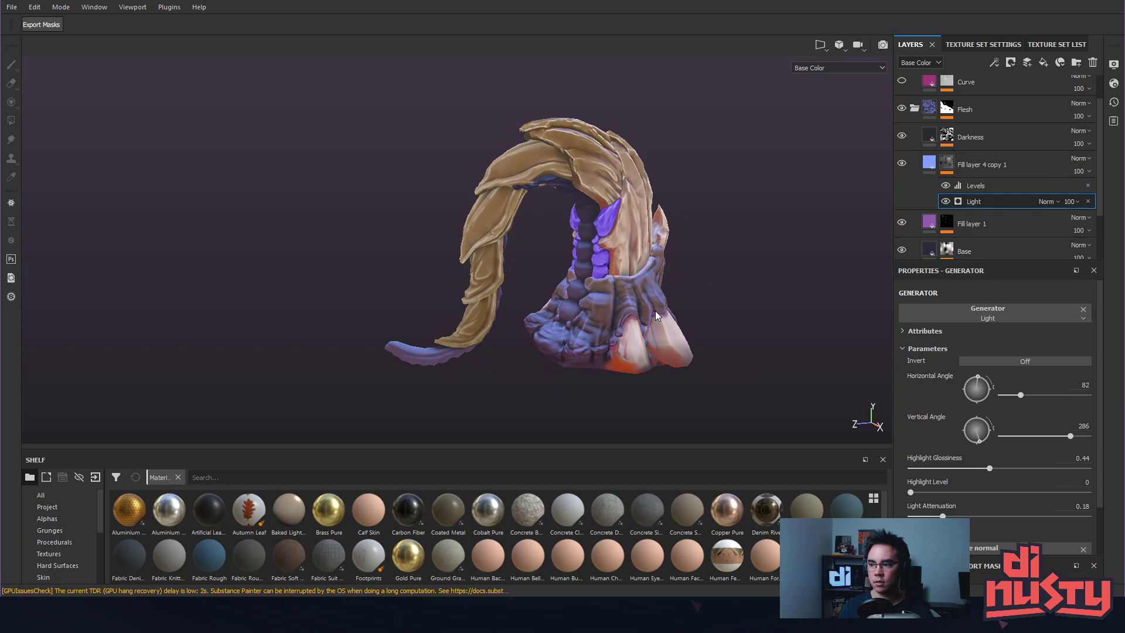
alt+middle_drag(655, 310, 671, 300)
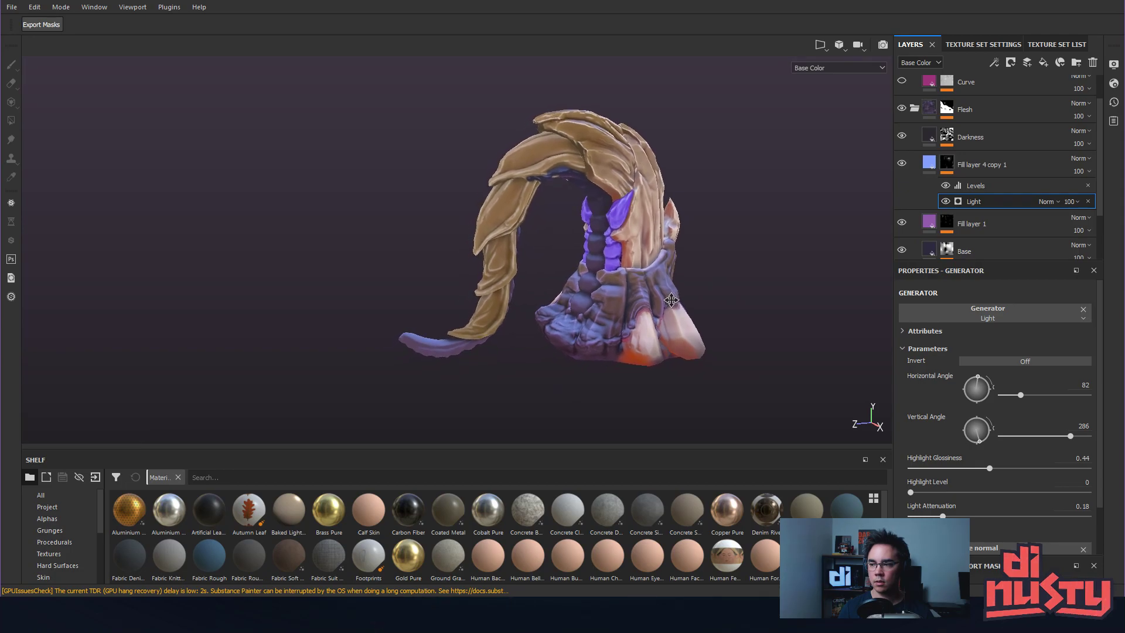
alt+right_drag(622, 288, 639, 266)
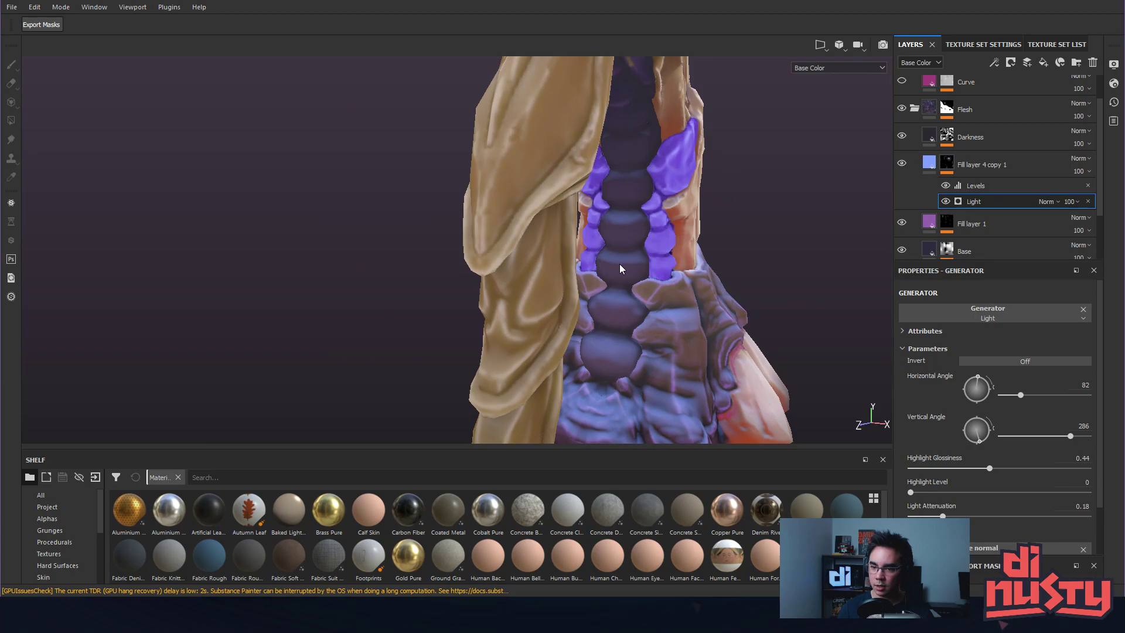
alt+drag(623, 269, 451, 255)
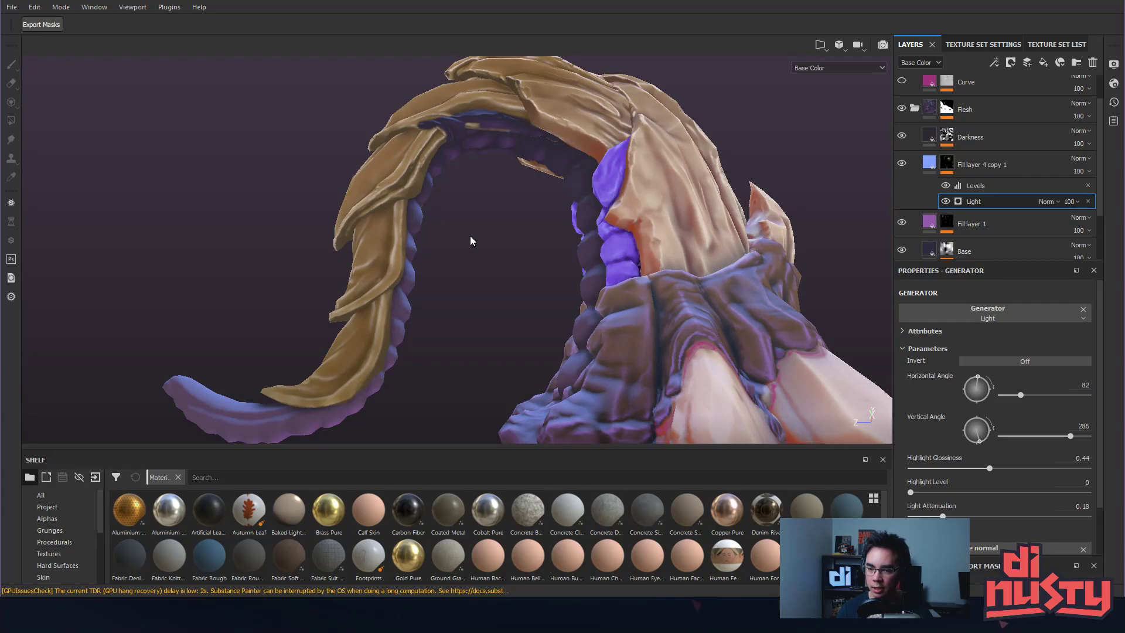
Examine where the tentacle's fleshy underside meets the creature's base from several angles and distances.
alt+drag(470, 240, 527, 227)
alt+right_drag(547, 245, 583, 298)
alt+middle_drag(582, 297, 530, 297)
alt+drag(670, 272, 703, 240)
alt+middle_drag(703, 240, 703, 198)
alt+drag(703, 198, 555, 365)
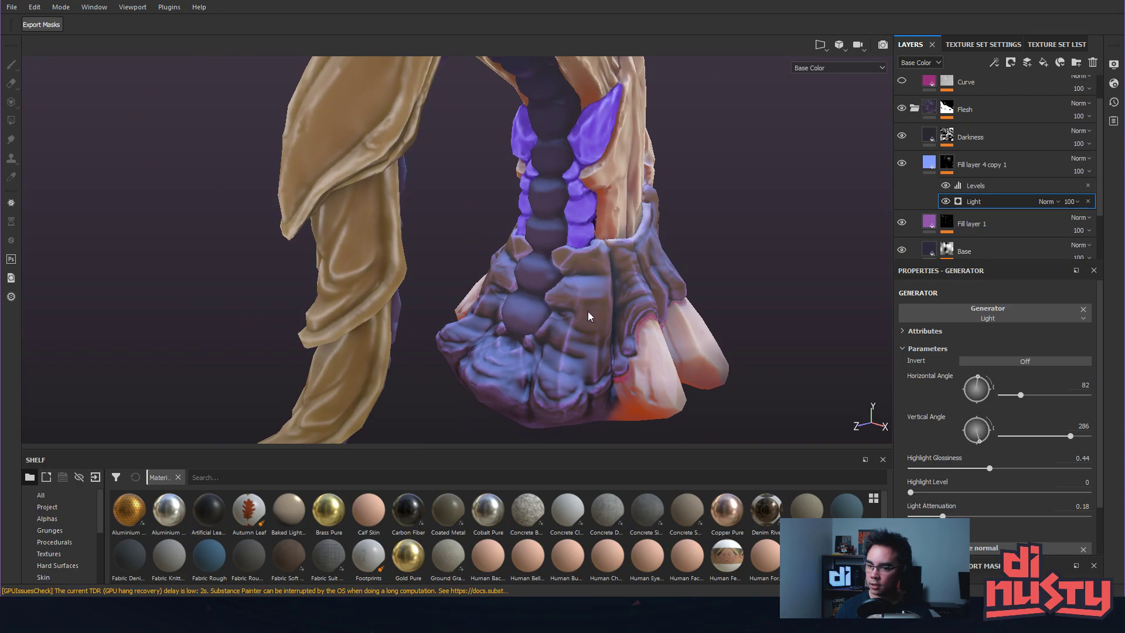
alt+drag(672, 290, 739, 237)
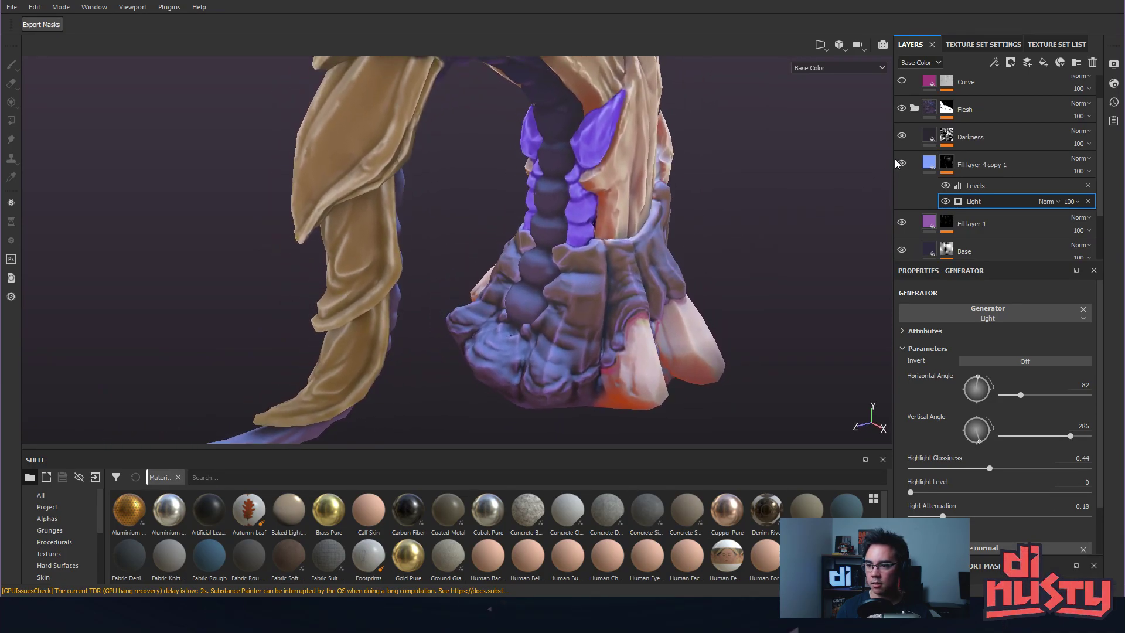
Collapse the tentacle's Flesh folder and switch to the Base texture set's layer stack, down to its Base folder.
click(914, 108)
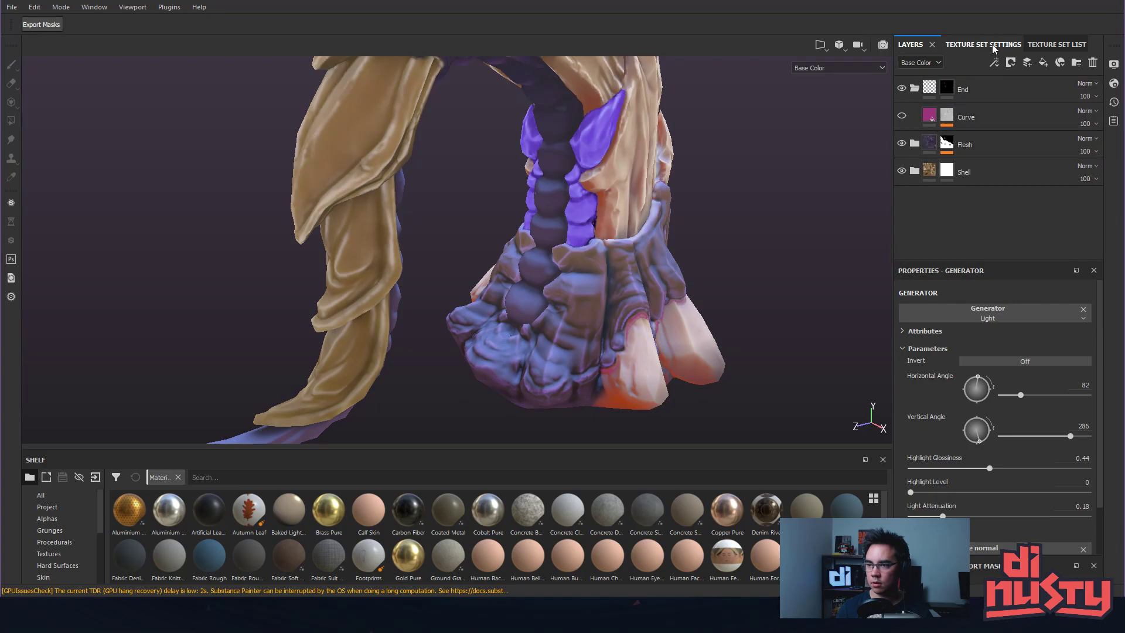
click(1054, 43)
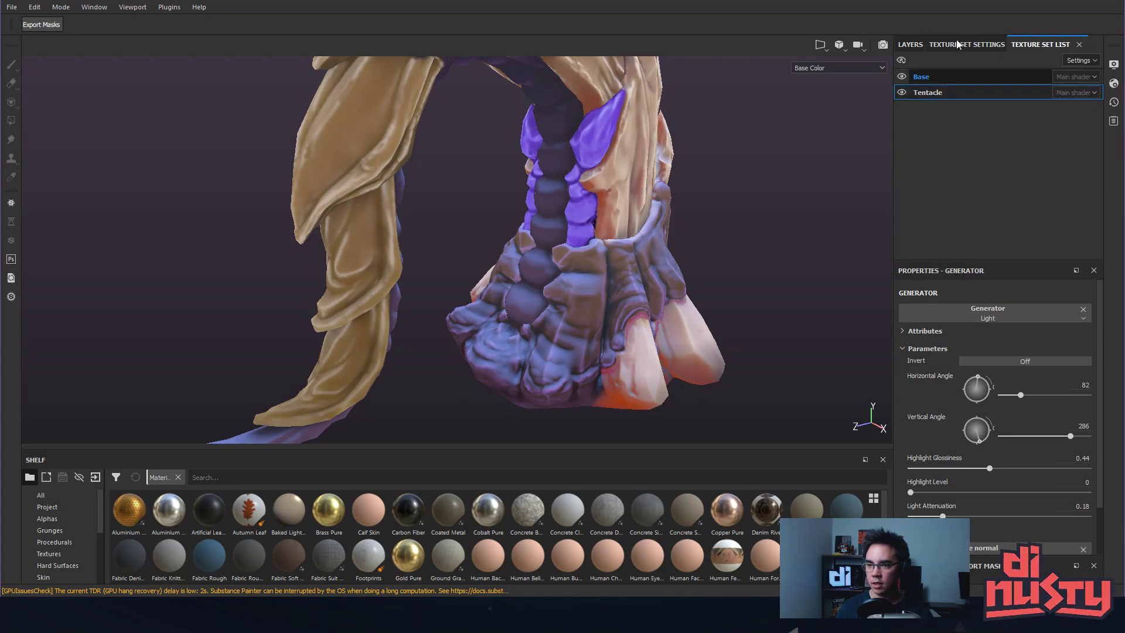
click(956, 39)
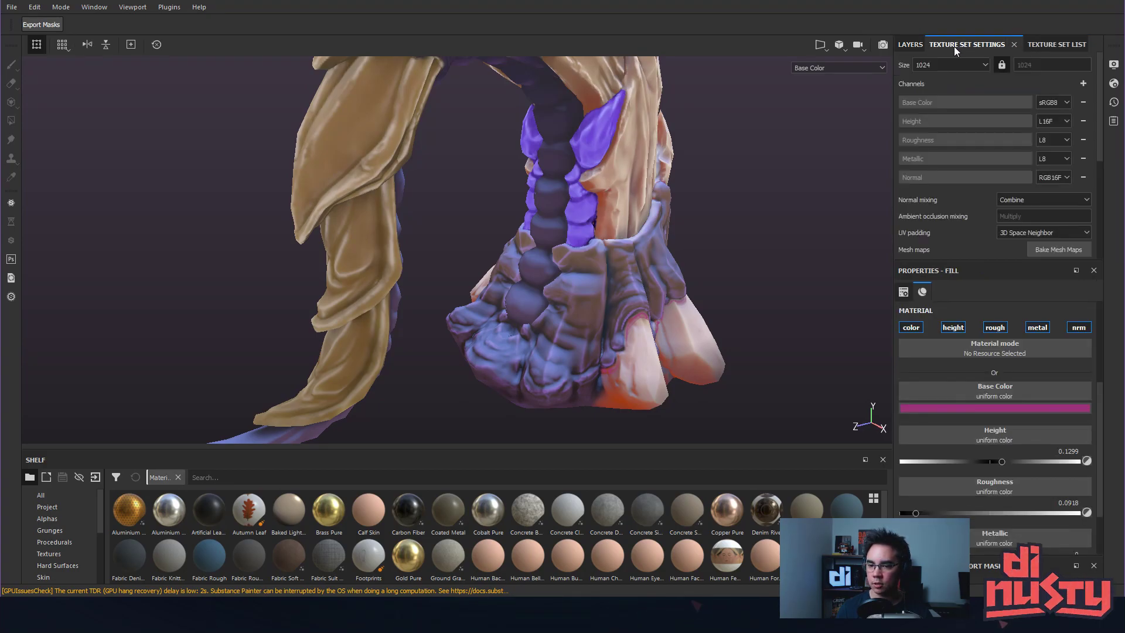
click(909, 44)
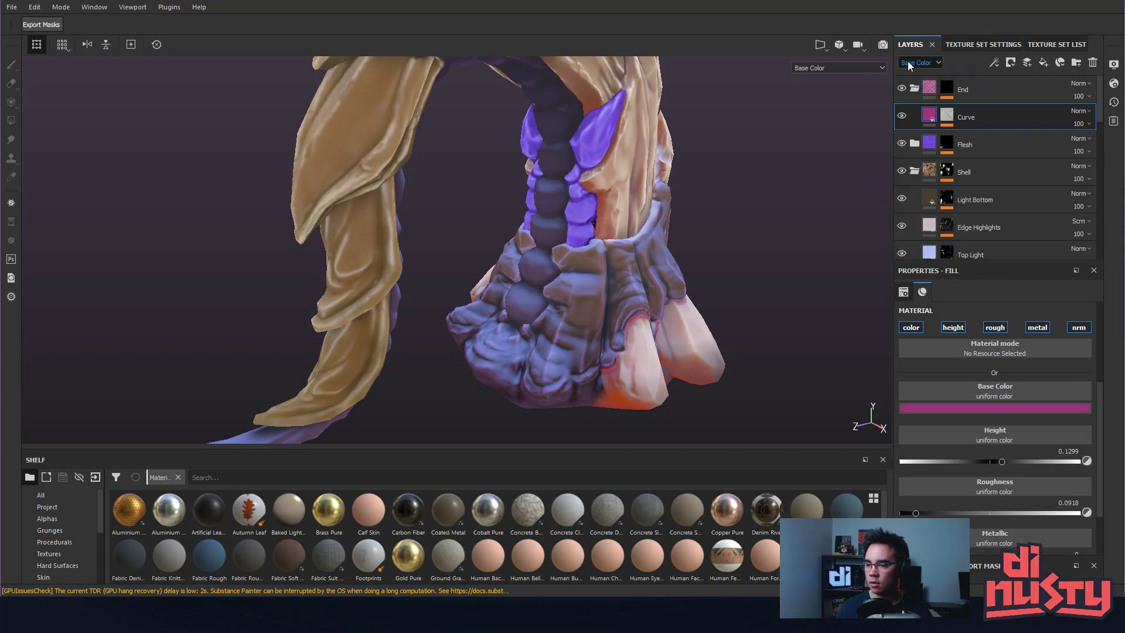
scroll(938, 192, down, 3)
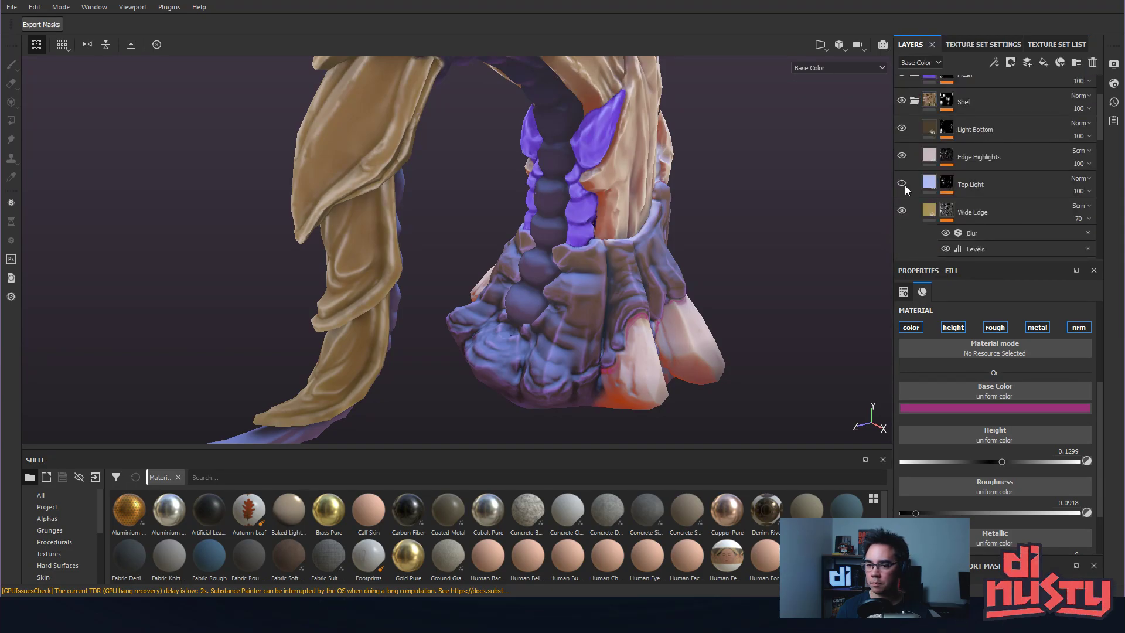
scroll(931, 180, down, 5)
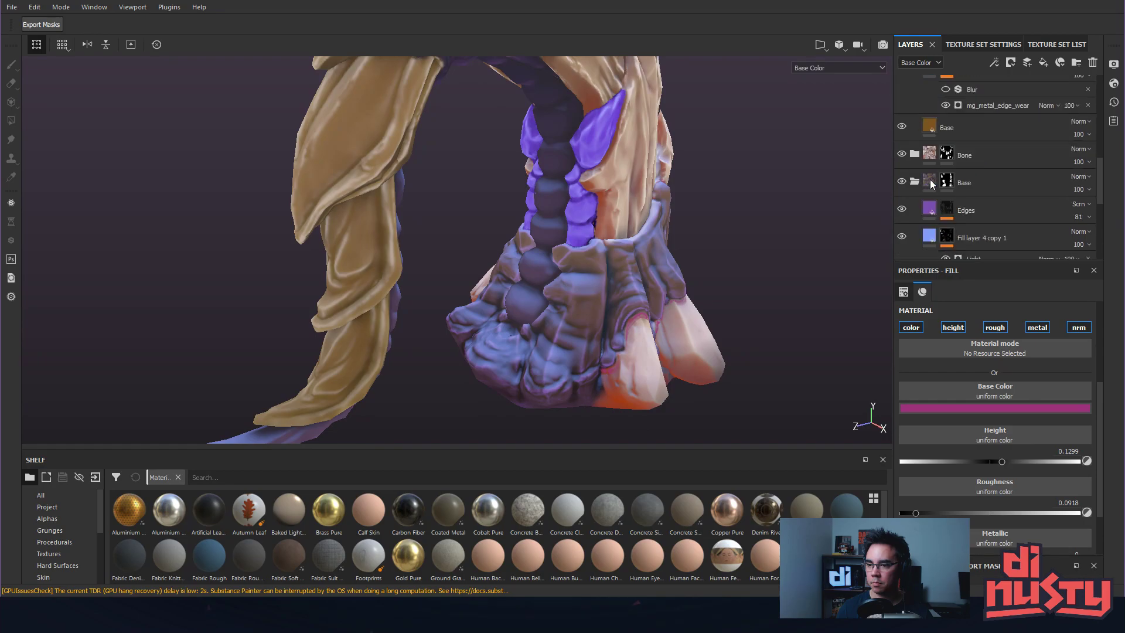
scroll(929, 179, down, 1)
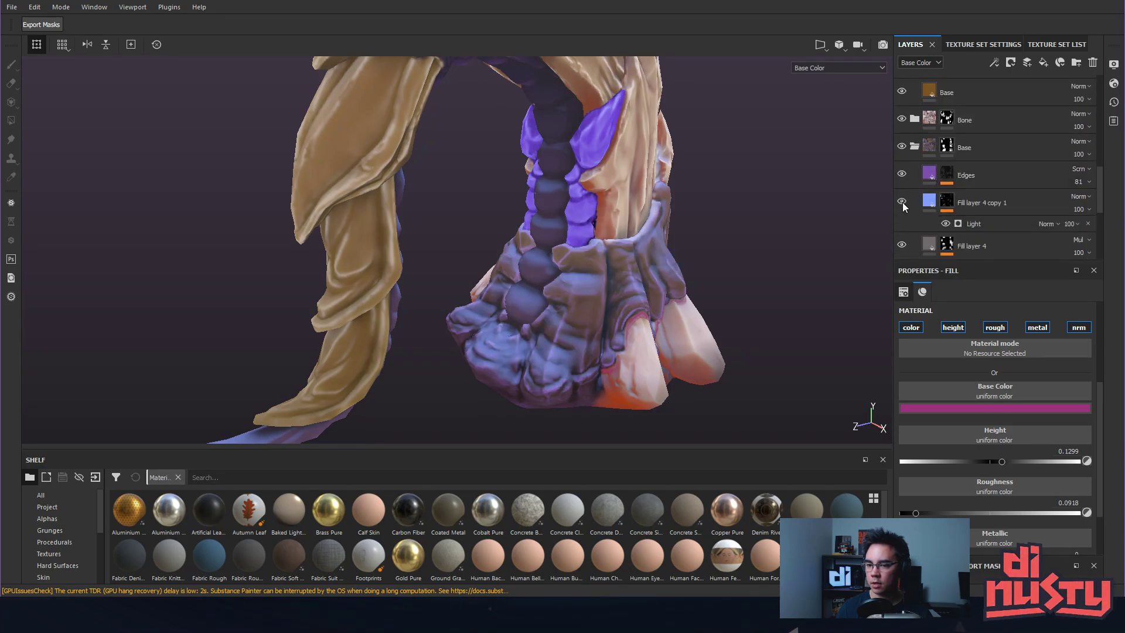
Rename the Base folder's Fill layer 4 copy 1 as Top Light, and check its effect and mask on the model.
double_click(977, 203)
text(Top Light)
key(Return)
click(902, 201)
click(902, 201)
click(930, 204)
click(948, 205)
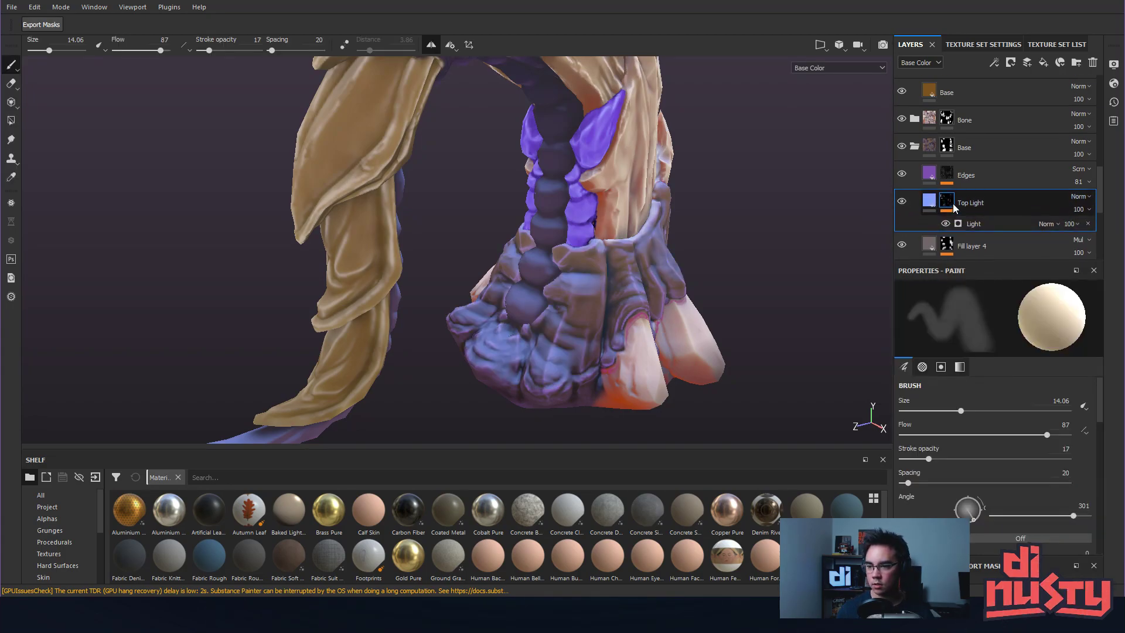
alt+click(944, 203)
alt+drag(817, 254, 838, 246)
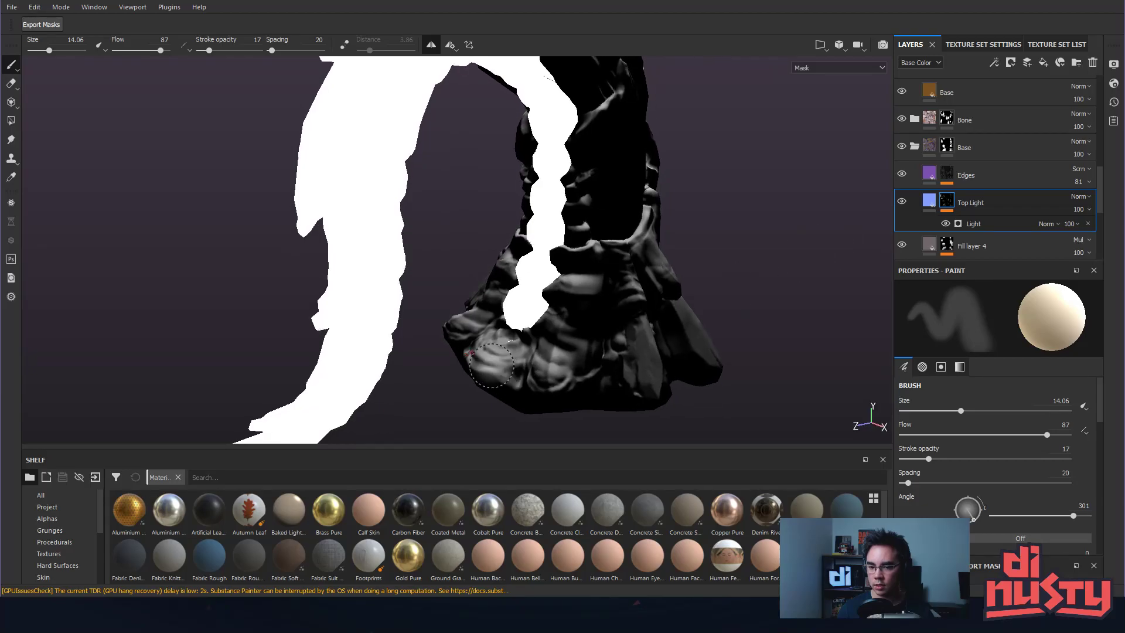
Try a highlight level of 0 and a light attenuation of 0.38 in Top Light's Light generator, checking the base.
click(974, 224)
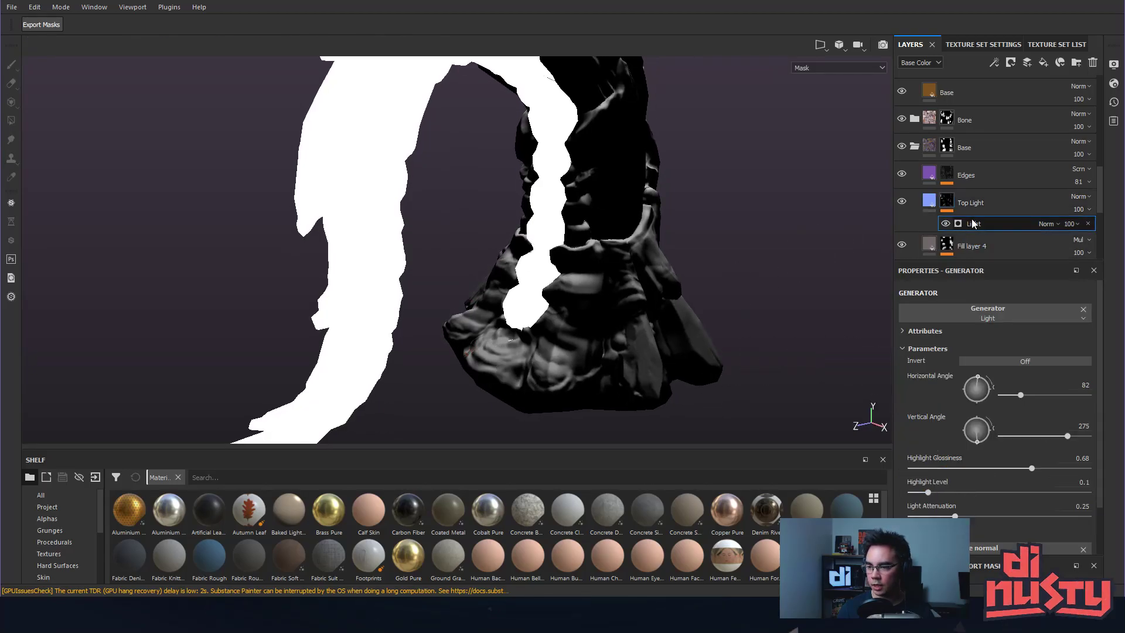
mouse_move(1032, 468)
mouse_down()
mouse_move(1047, 469)
mouse_move(1031, 468)
mouse_up()
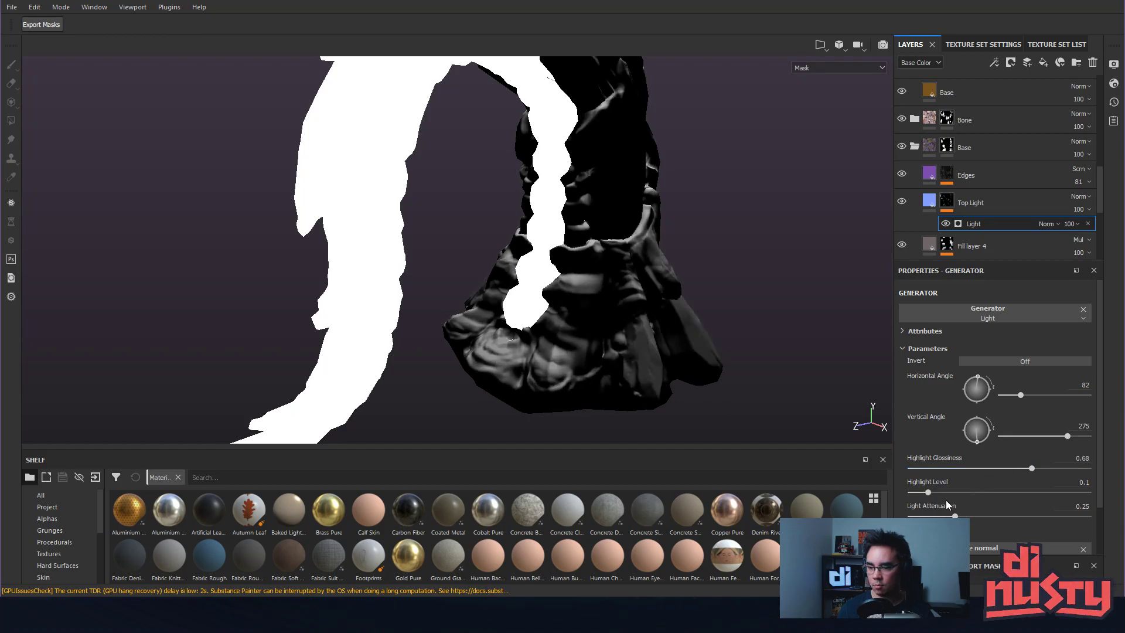
drag(930, 494, 860, 494)
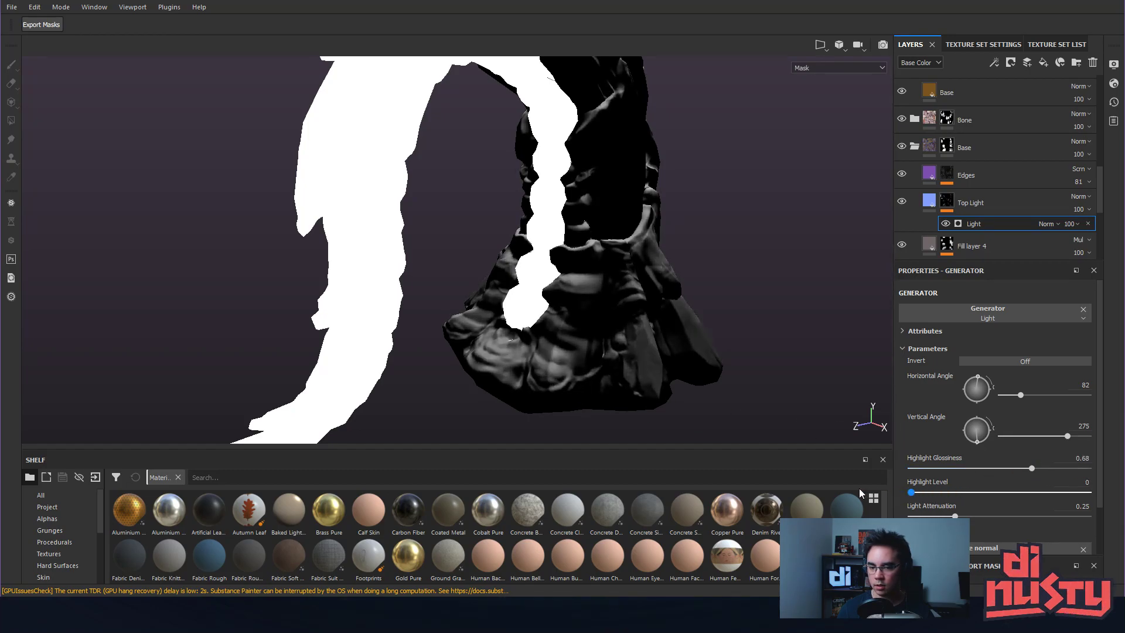
drag(982, 515, 976, 518)
alt+drag(782, 432, 761, 413)
click(924, 91)
alt+drag(756, 248, 593, 273)
alt+middle_drag(592, 273, 592, 212)
alt+right_drag(593, 212, 692, 341)
alt+drag(692, 339, 647, 291)
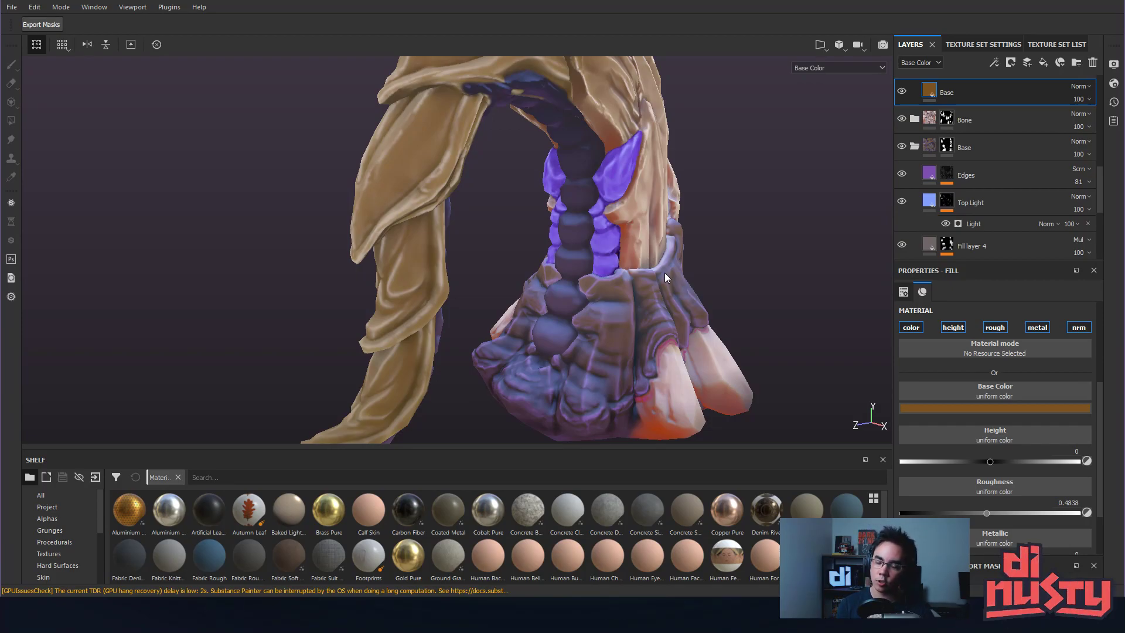
mouse_move(743, 314)
alt+mouse_down()
mouse_move(730, 291)
mouse_move(737, 298)
alt+mouse_up()
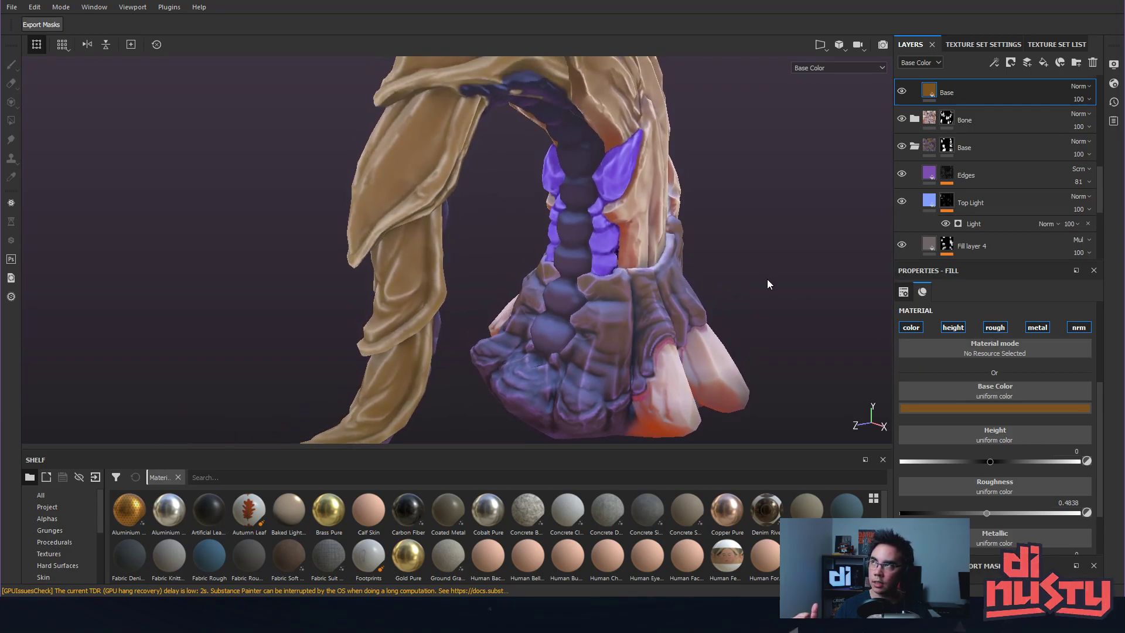
Try another vertical angle and a light attenuation of 0.35 on Top Light's Light generator, and undo the generator changes.
scroll(990, 439, down, 1)
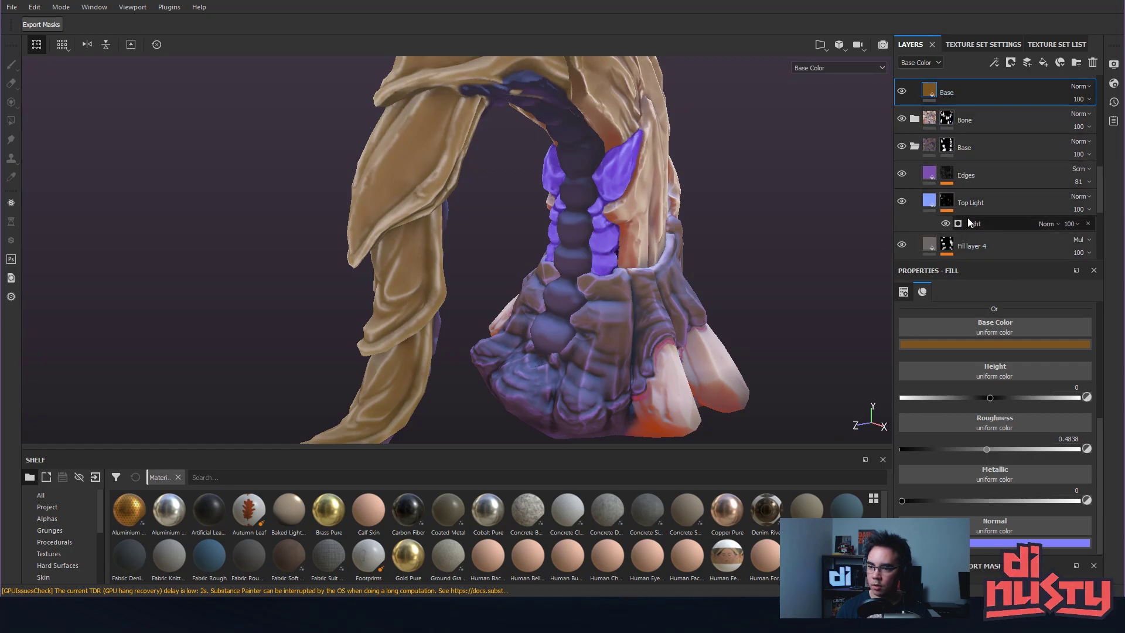
click(1016, 228)
scroll(914, 476, down, 1)
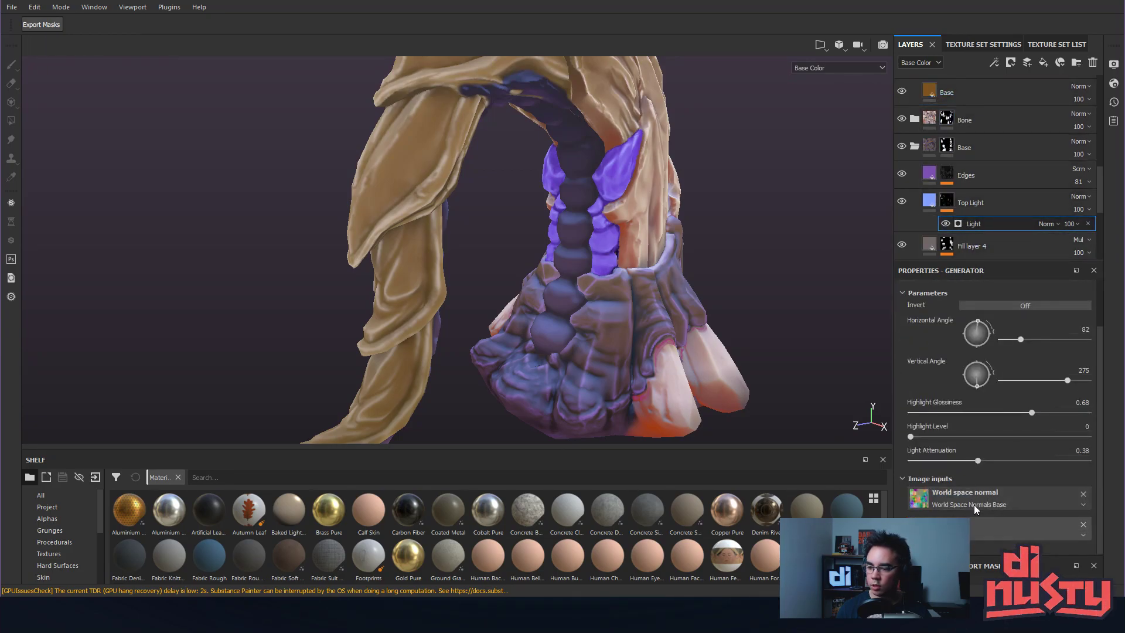
alt+drag(759, 411, 707, 287)
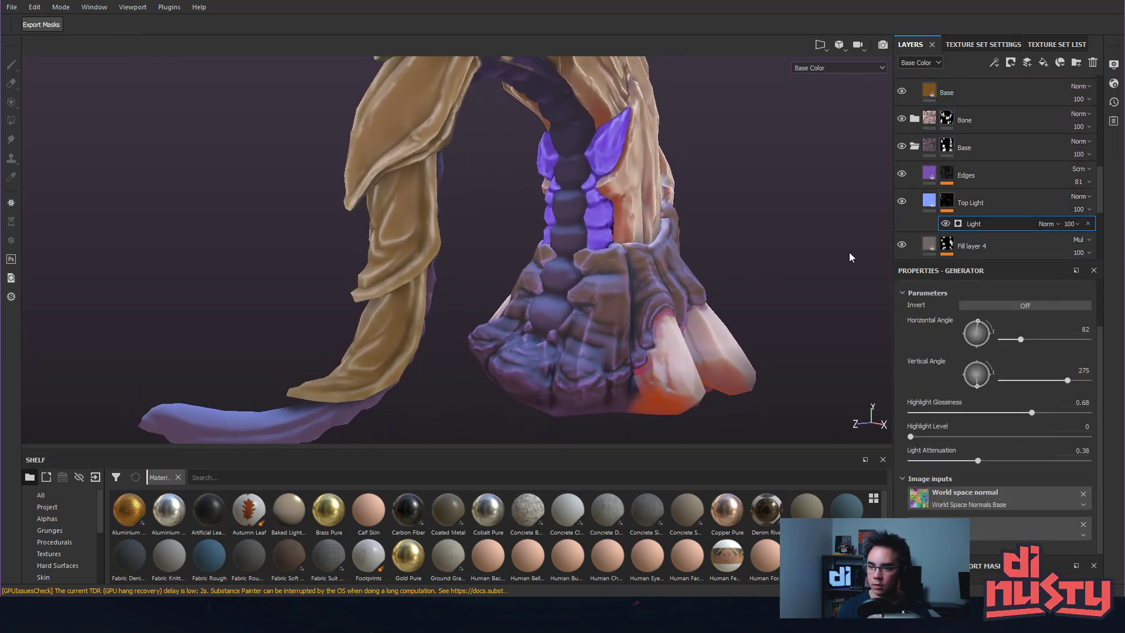
mouse_move(976, 386)
mouse_down()
mouse_move(990, 383)
mouse_move(961, 381)
mouse_move(989, 388)
mouse_move(971, 388)
mouse_up()
key(ctrl+z)
alt+drag(815, 341, 828, 352)
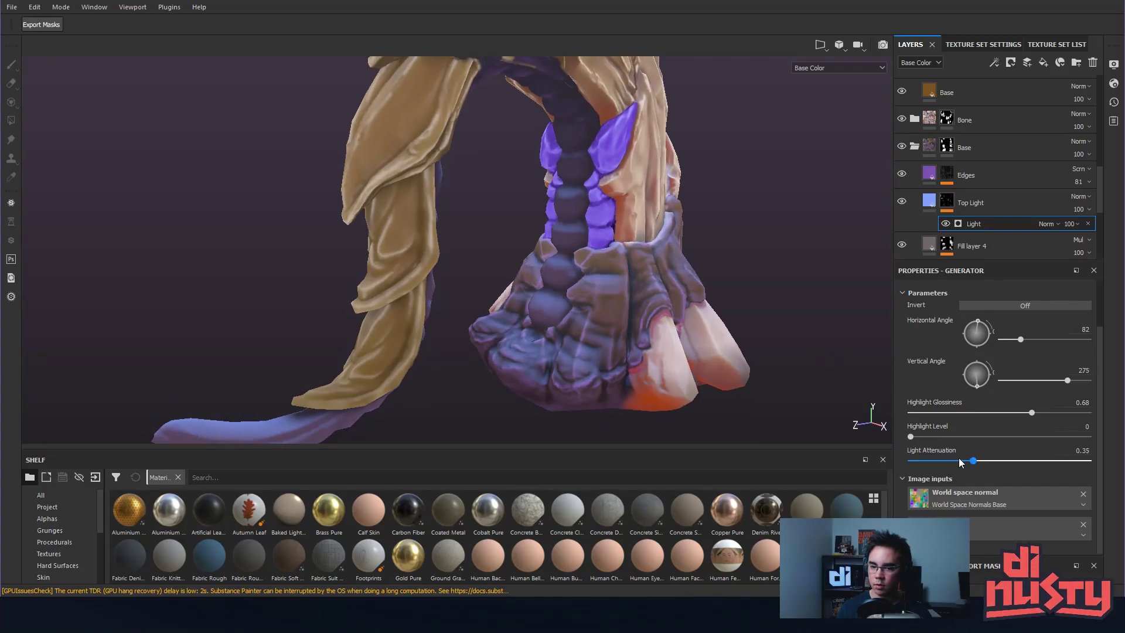
drag(960, 458, 955, 460)
key(ctrl+z)
Examine the blue top light on the creature's base close up against its Light generator settings.
mouse_move(803, 402)
alt+mouse_down()
mouse_move(807, 416)
mouse_move(804, 403)
alt+mouse_up()
alt+middle_drag(544, 341, 517, 260)
alt+right_drag(517, 259, 527, 276)
alt+drag(527, 275, 486, 307)
scroll(564, 304, up, 1)
alt+drag(563, 303, 597, 309)
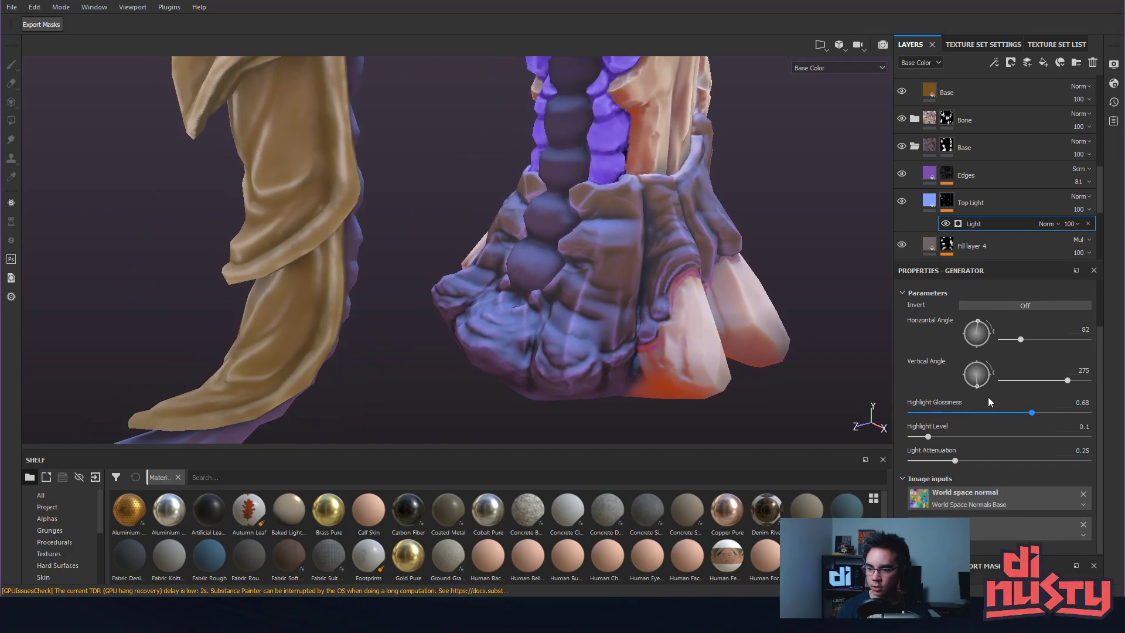
drag(978, 388, 977, 386)
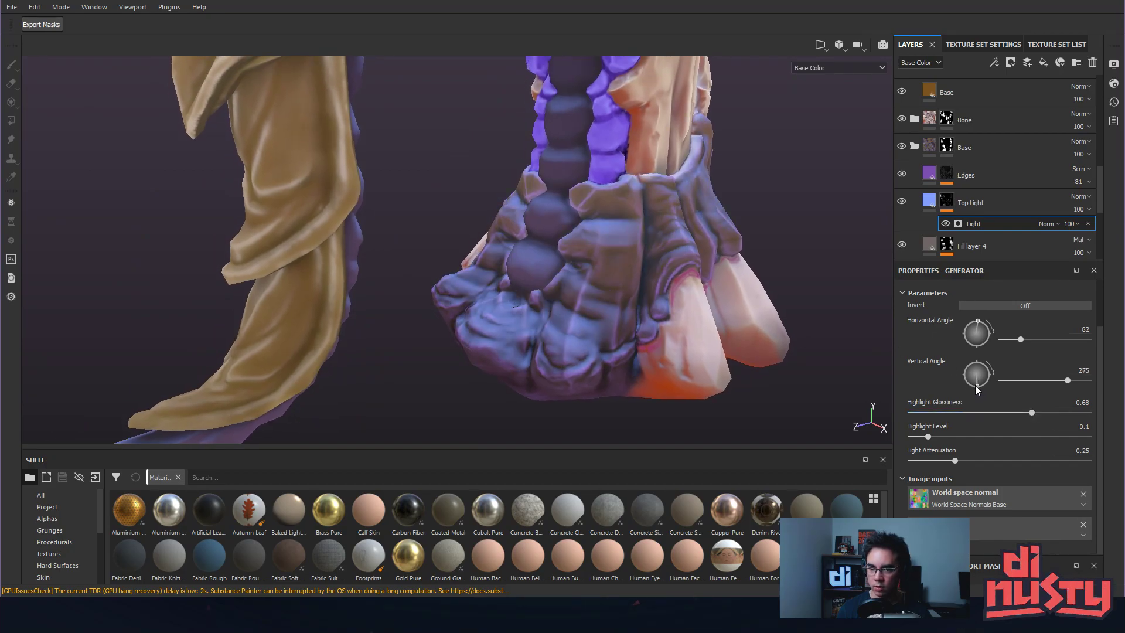
mouse_move(1033, 415)
mouse_down()
mouse_move(1049, 416)
mouse_move(1016, 420)
mouse_move(1032, 421)
mouse_up()
alt+drag(832, 328, 811, 328)
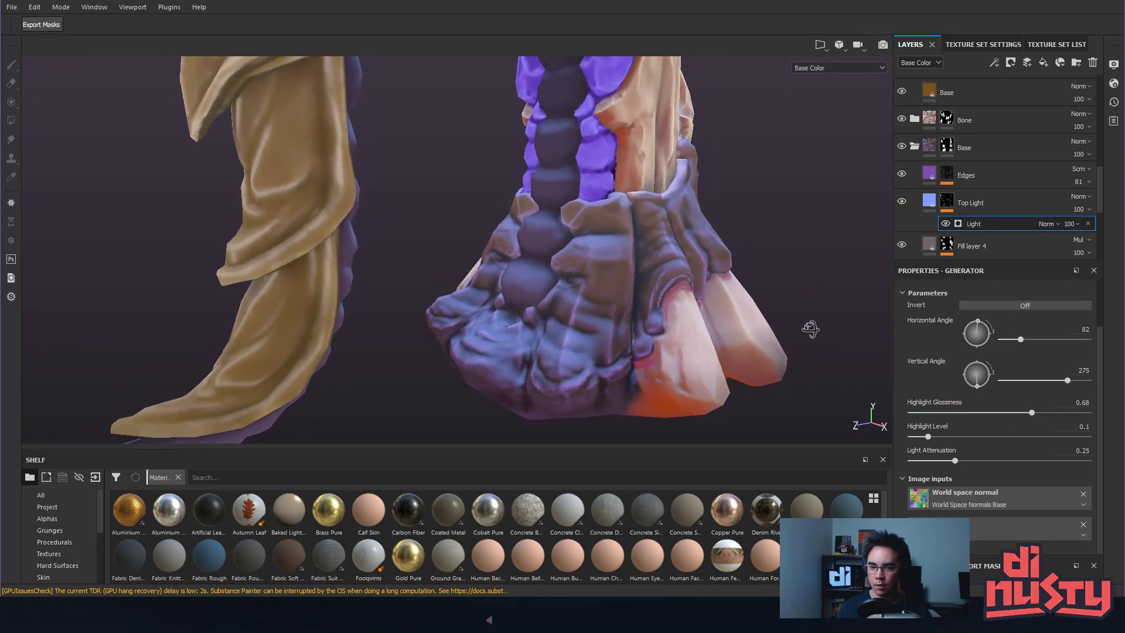
Add a second generator to Top Light's mask, trying the Light generator in it and undoing that choice.
click(1000, 205)
right_click(1003, 205)
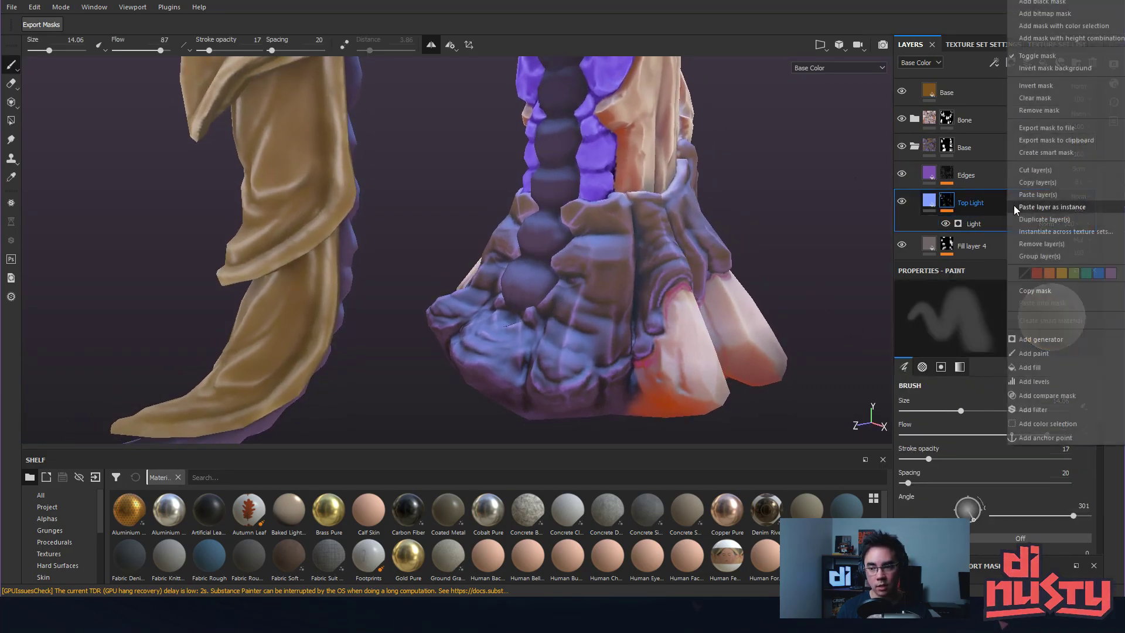
click(1054, 340)
click(991, 314)
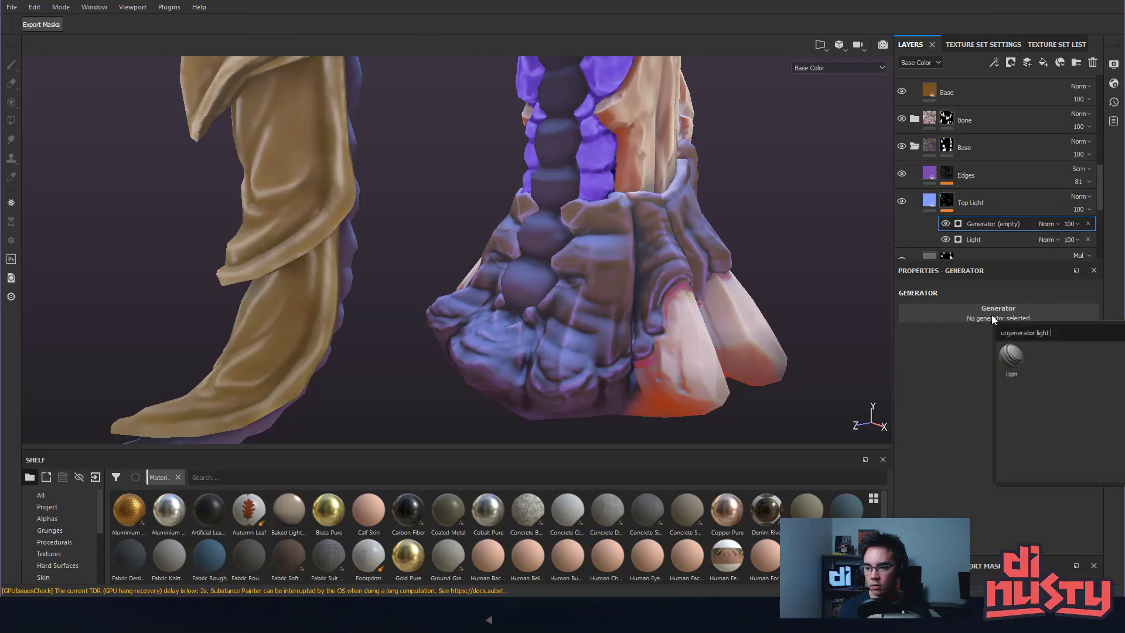
click(1025, 355)
key(ctrl+z)
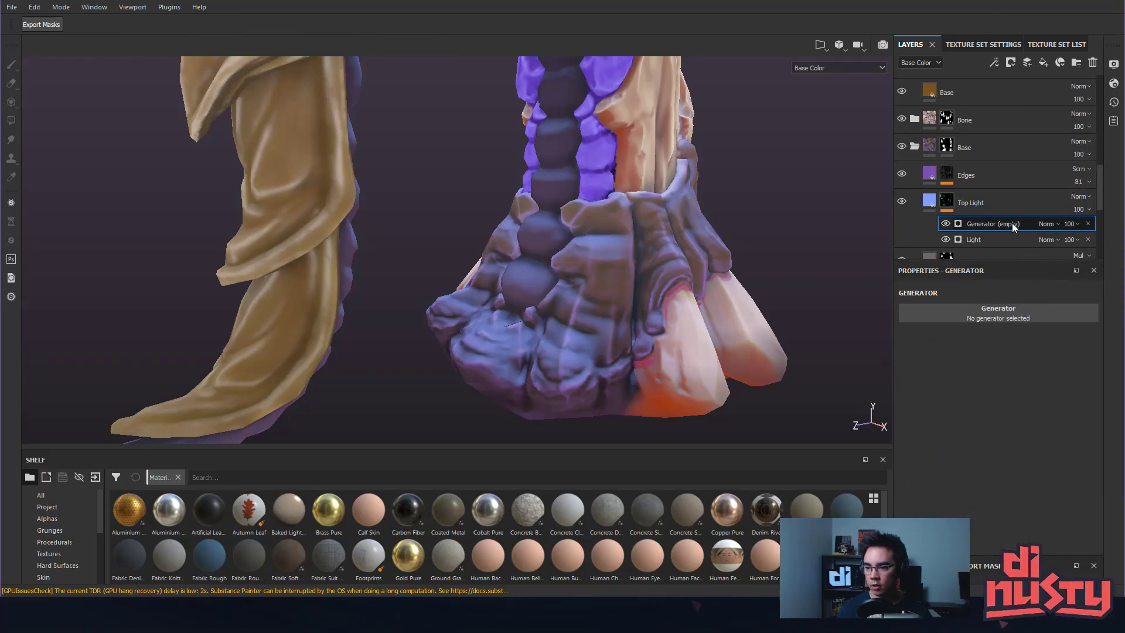
Assign 3D Linear Gradient to the empty generator on Top Light's mask and check the base.
click(995, 319)
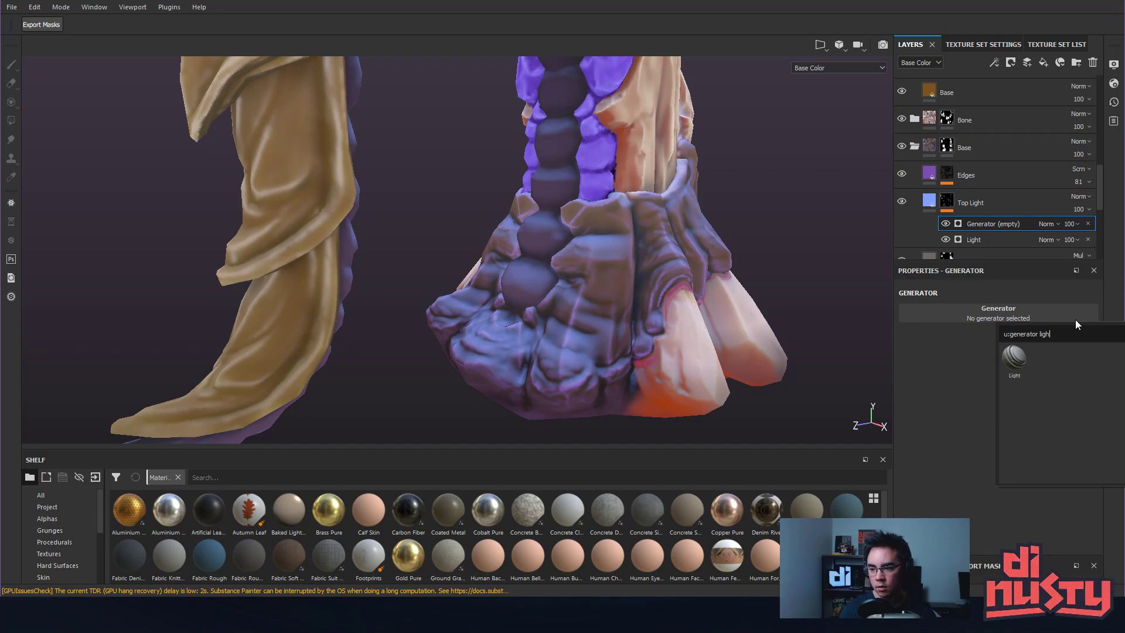
key(BackSpace)
key(BackSpace)
key(BackSpace)
key(BackSpace)
text(grad)
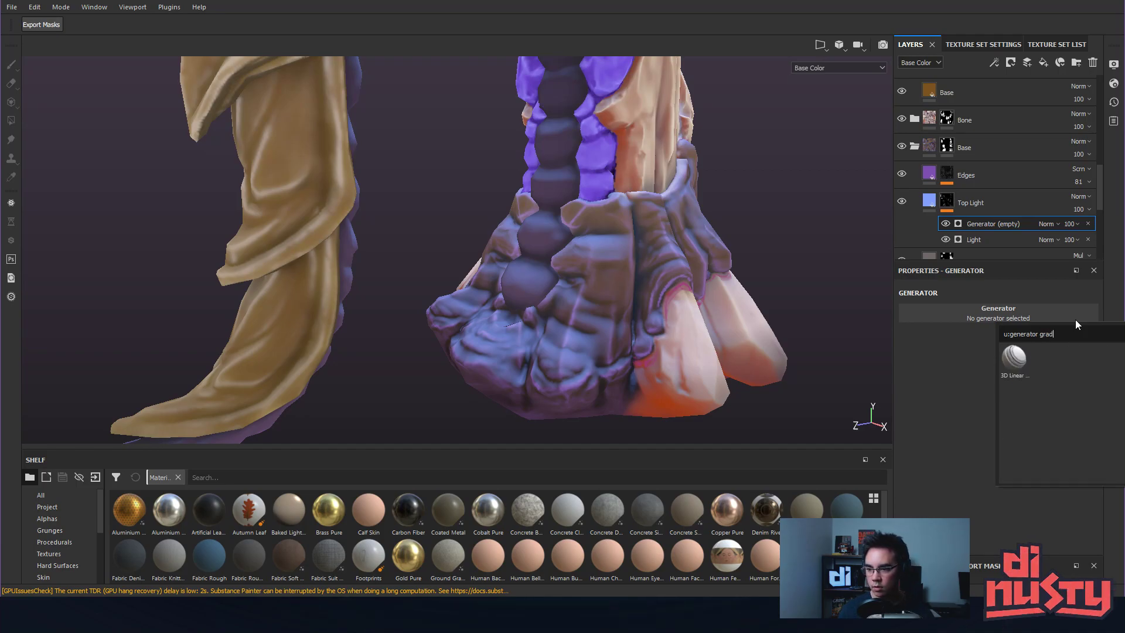
click(1020, 364)
alt+drag(784, 272, 790, 283)
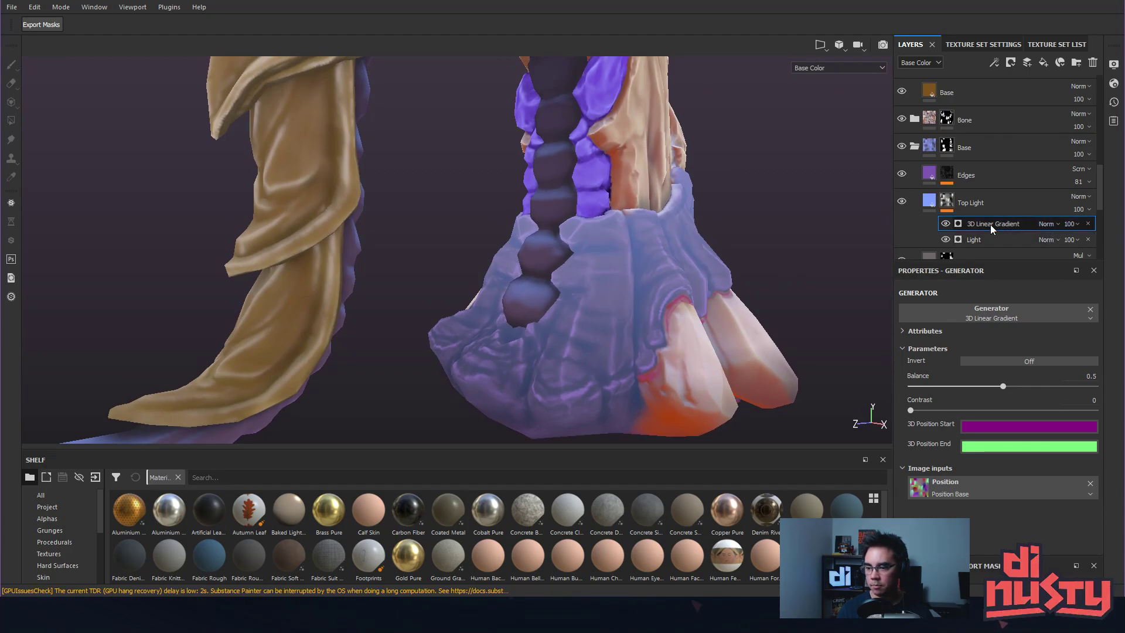
alt+drag(762, 270, 800, 267)
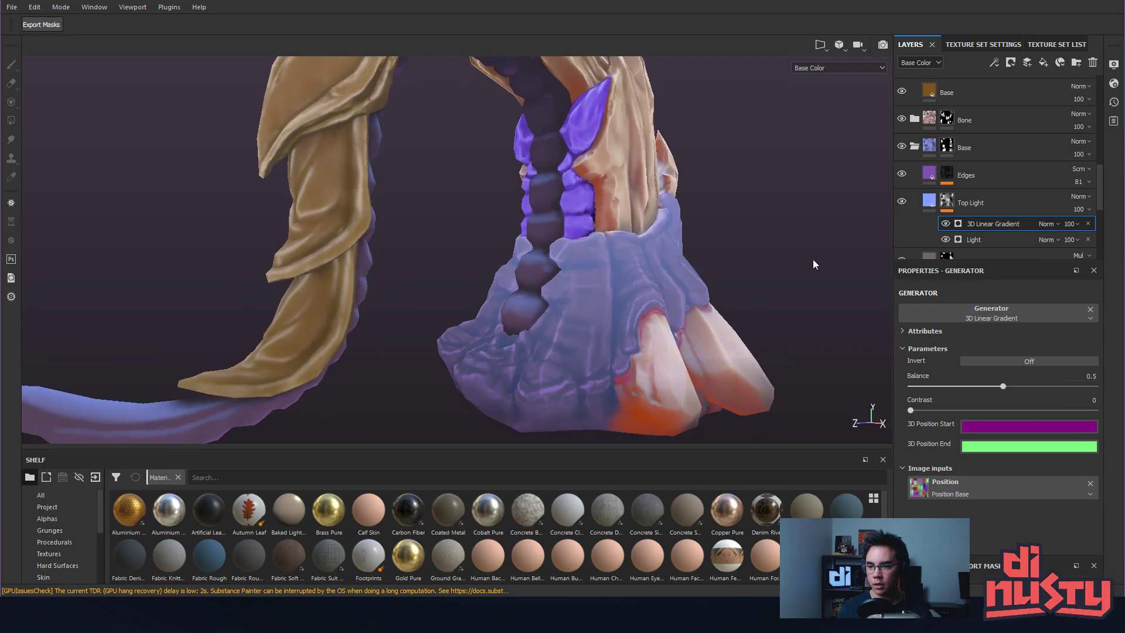
Try several blend modes for the 3D Linear Gradient with Top Light's mask displayed, and set it to Overlay.
click(1045, 224)
click(1045, 224)
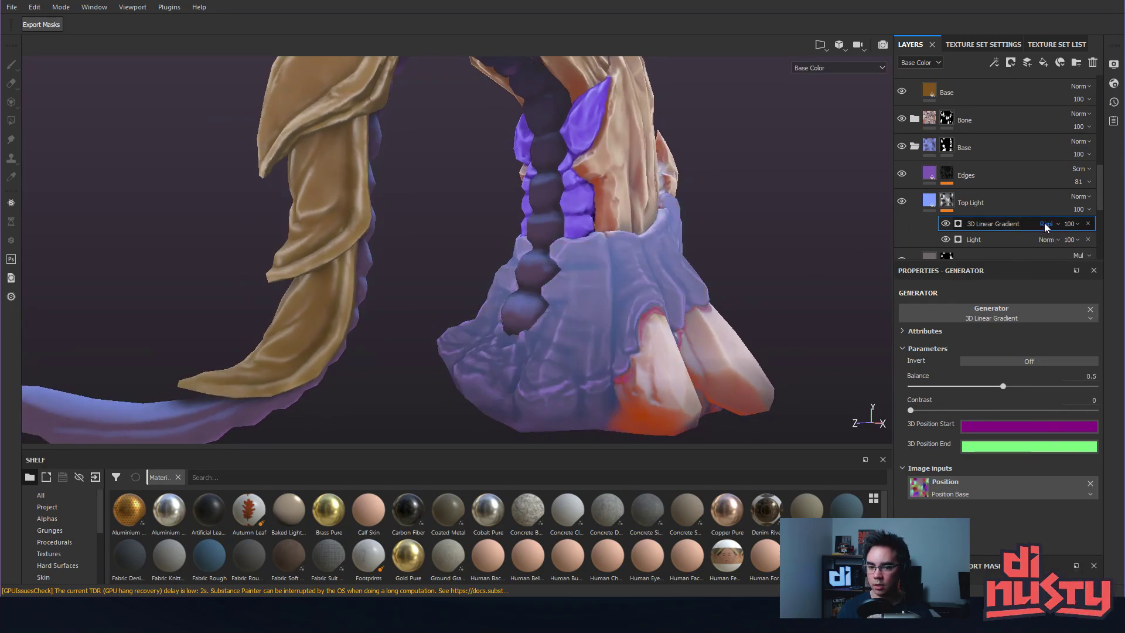
scroll(1044, 224, down, 3)
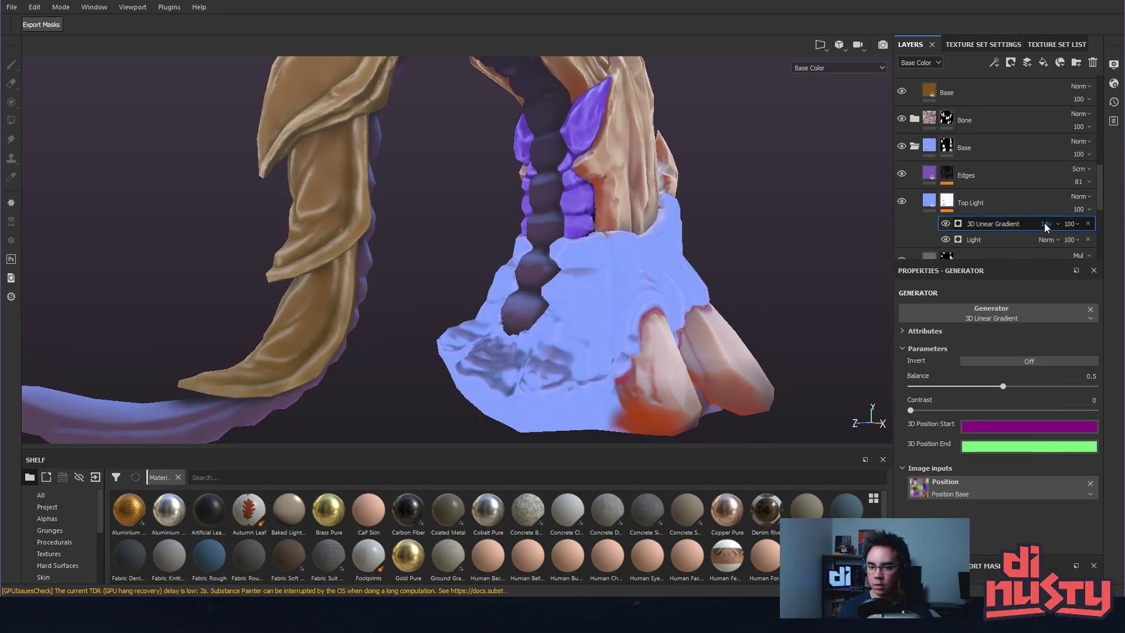
scroll(1047, 228, down, 1)
alt+click(947, 200)
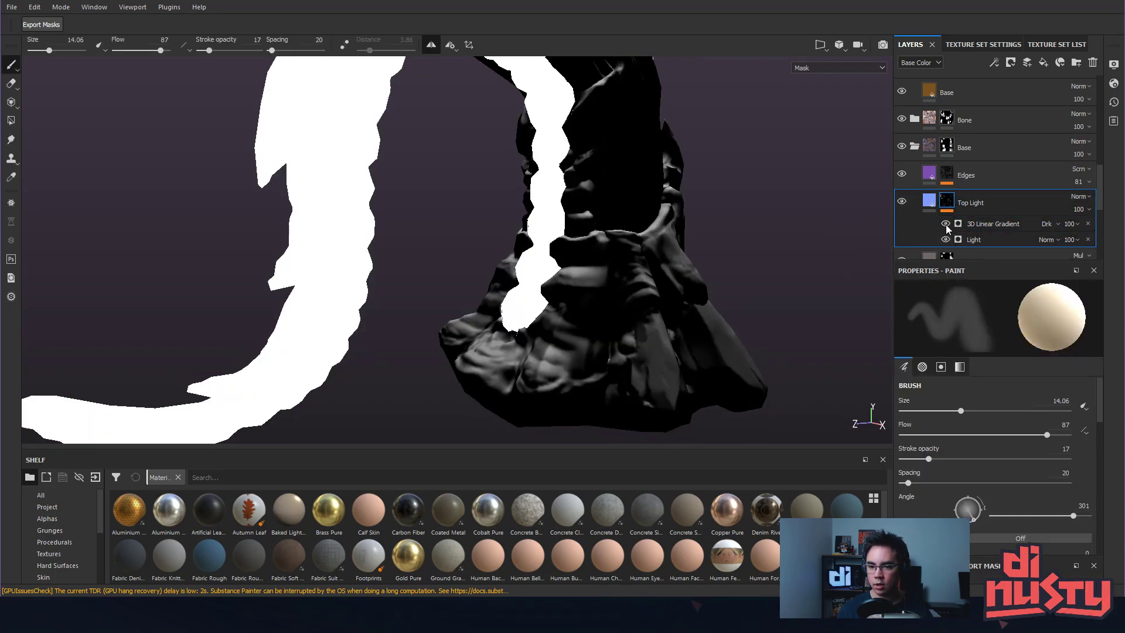
click(1053, 225)
click(1052, 225)
click(1053, 224)
scroll(1053, 224, down, 1)
click(1053, 223)
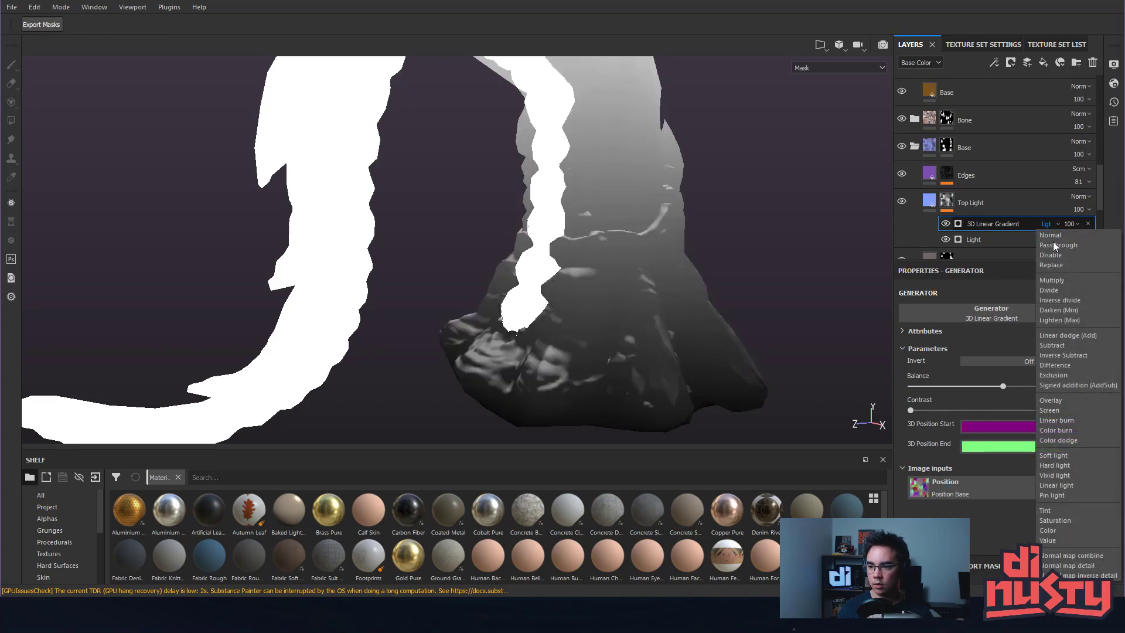
click(1074, 401)
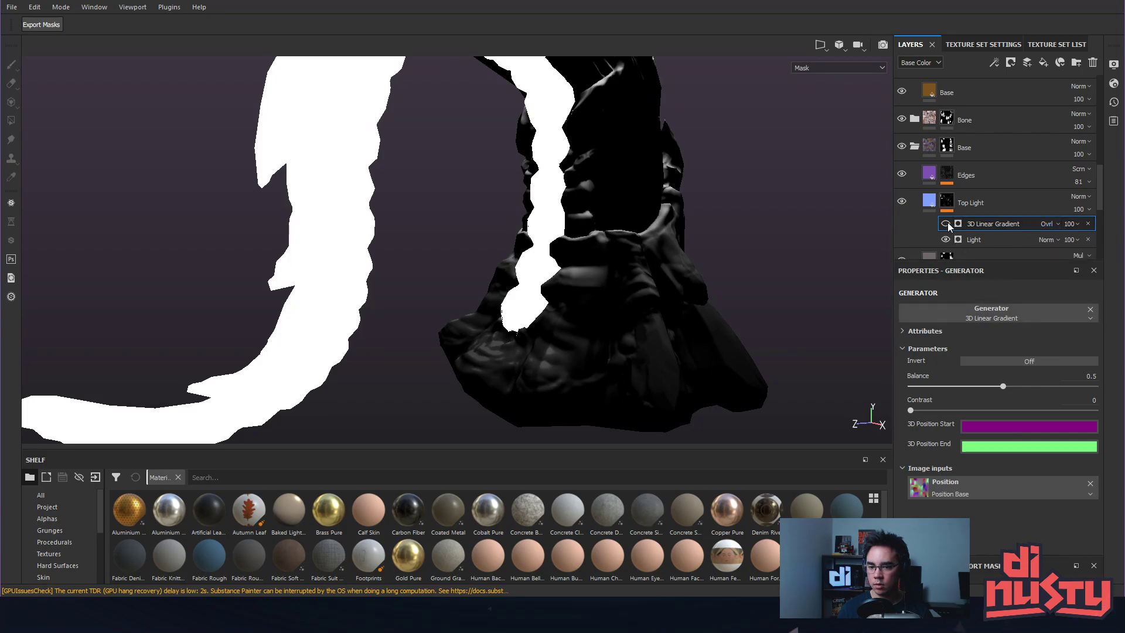
Set the 3D Linear Gradient on Top Light's mask to Multiply, with Balance 0.82 and stronger Contrast, and return to the base color view.
click(1049, 223)
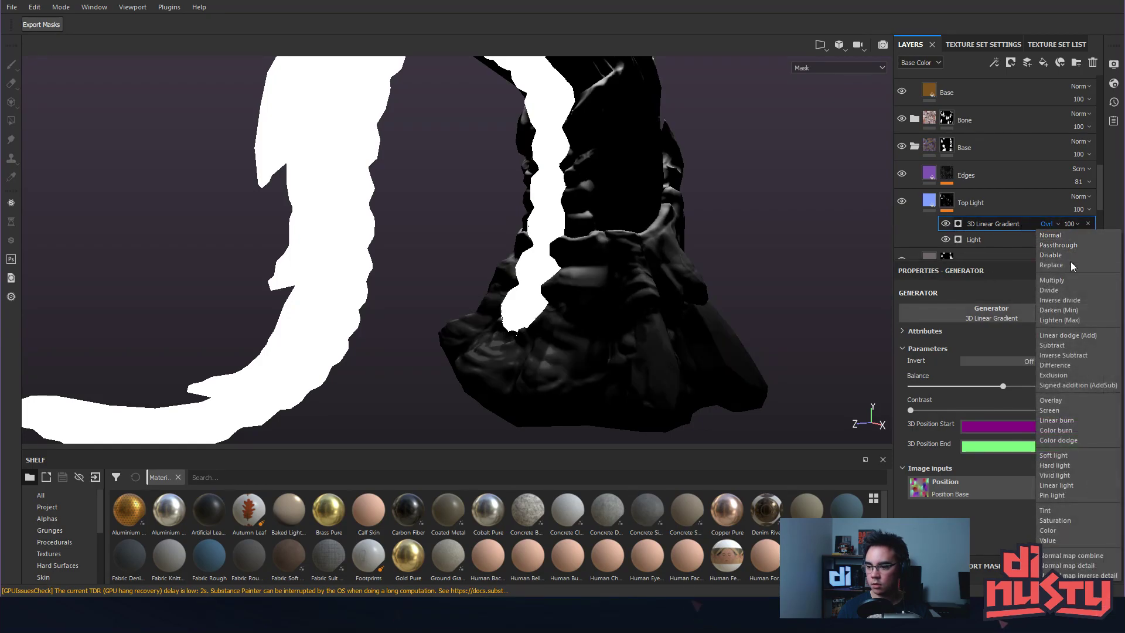
click(1070, 280)
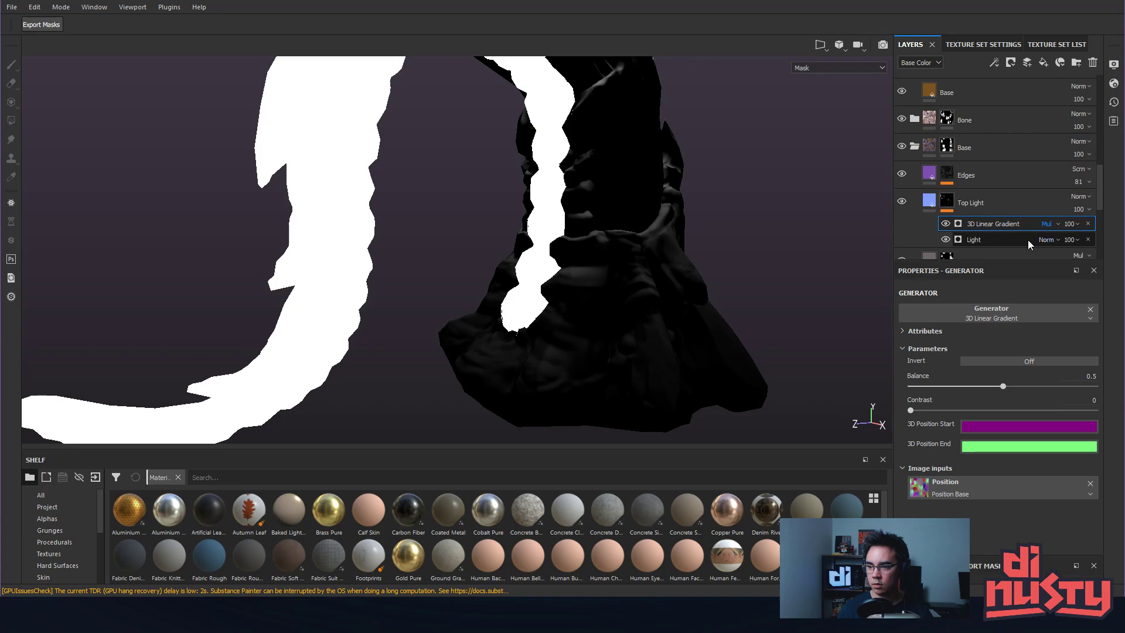
drag(1005, 385, 1076, 386)
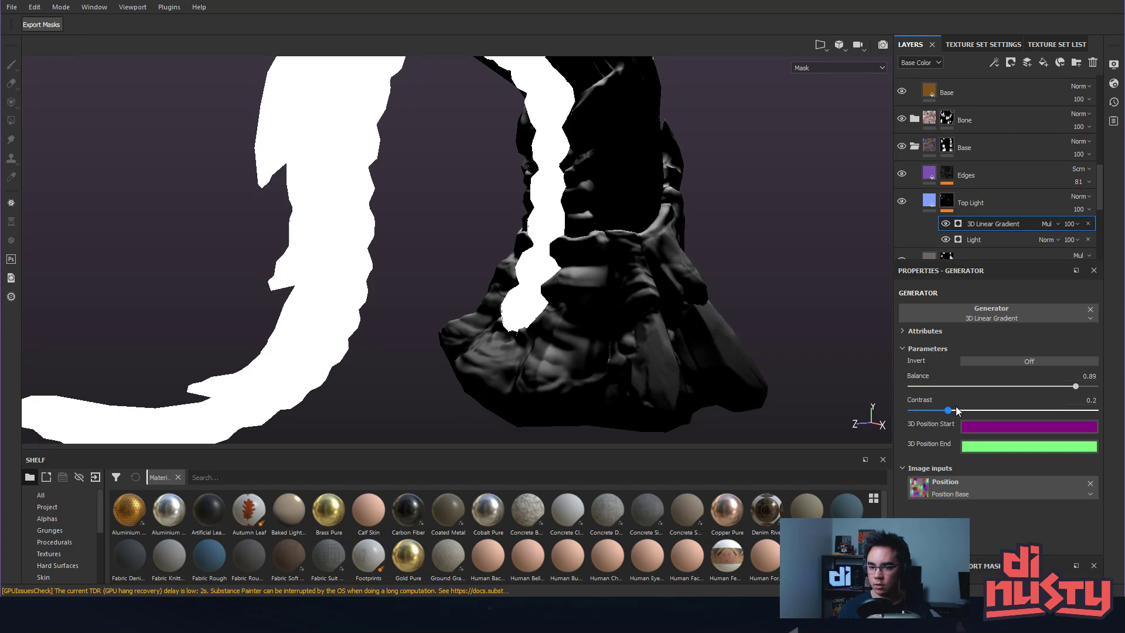
drag(956, 410, 1008, 412)
drag(1076, 387, 1061, 387)
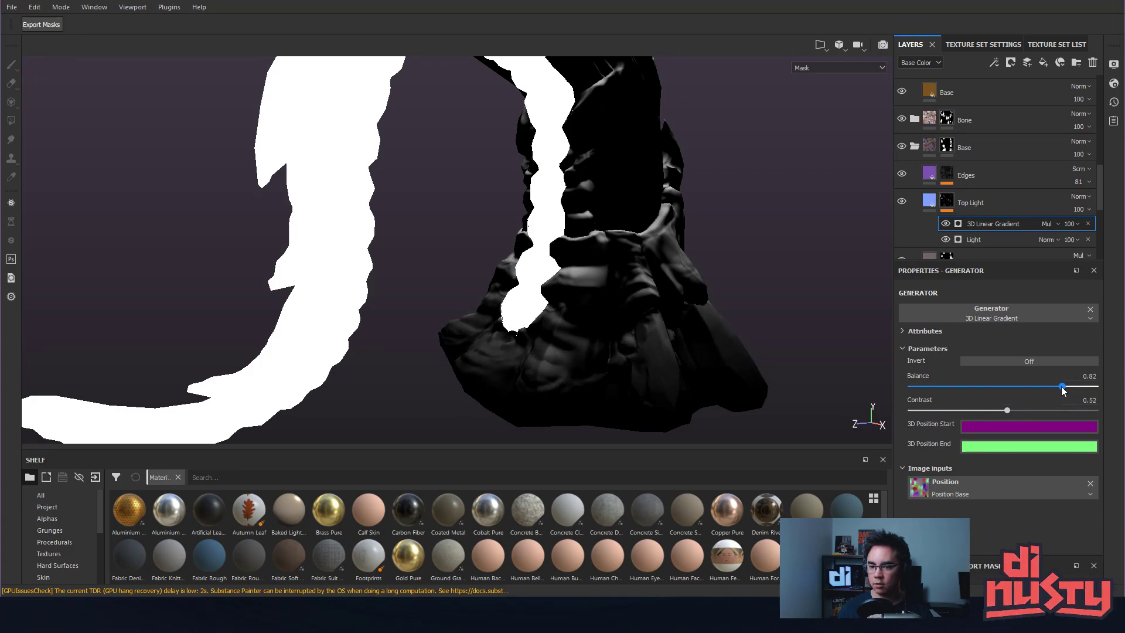
drag(1009, 410, 1031, 412)
alt+drag(820, 319, 445, 349)
click(928, 205)
alt+drag(766, 284, 701, 294)
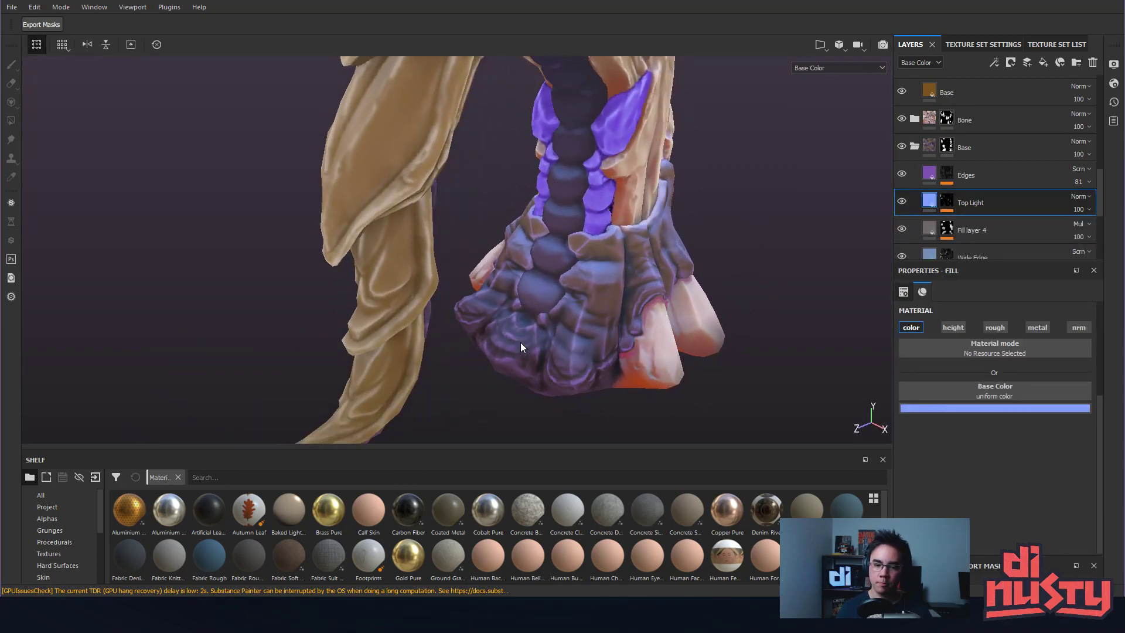
alt+drag(516, 339, 540, 295)
Compare the base with and without the Edges layer, and lower its purple base color's saturation to 0.772.
click(895, 171)
click(901, 174)
click(901, 174)
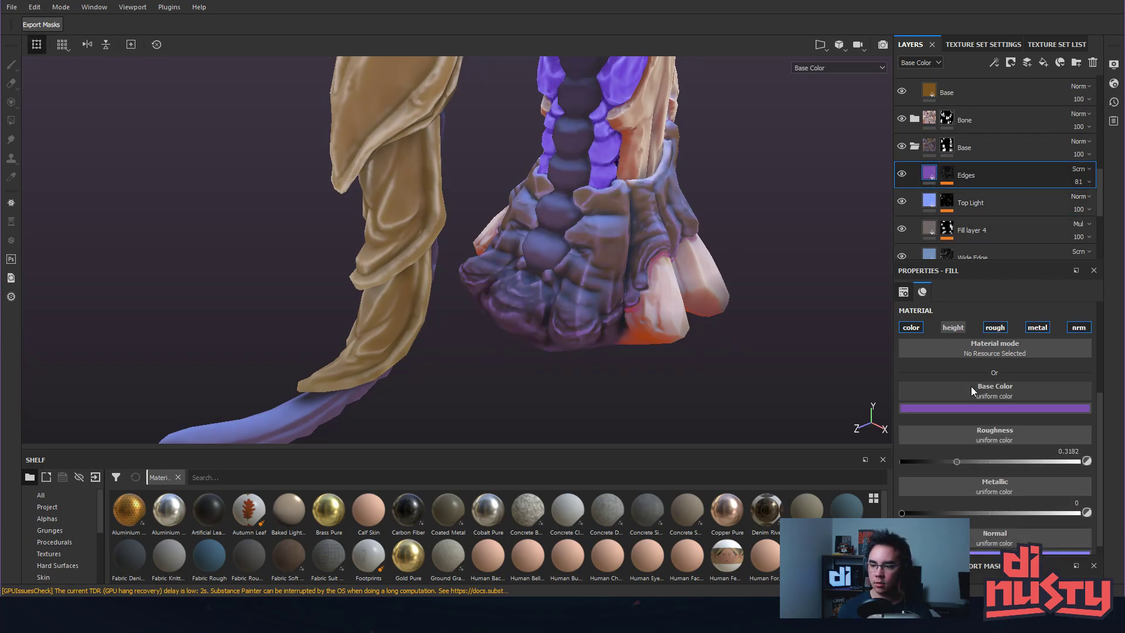
click(979, 408)
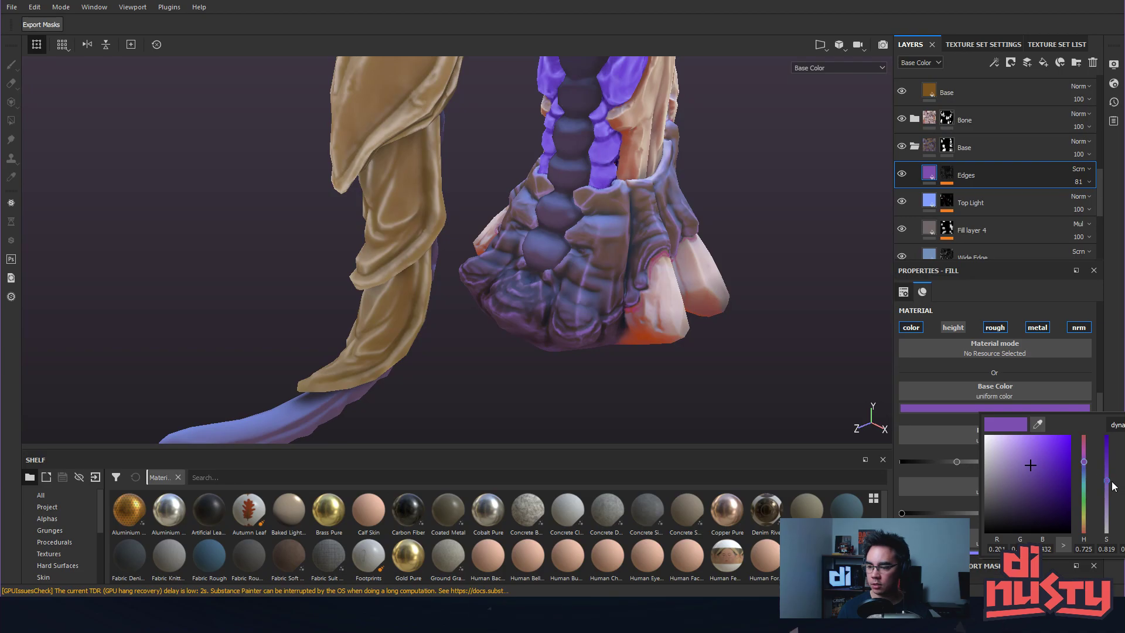
drag(1111, 502, 1111, 490)
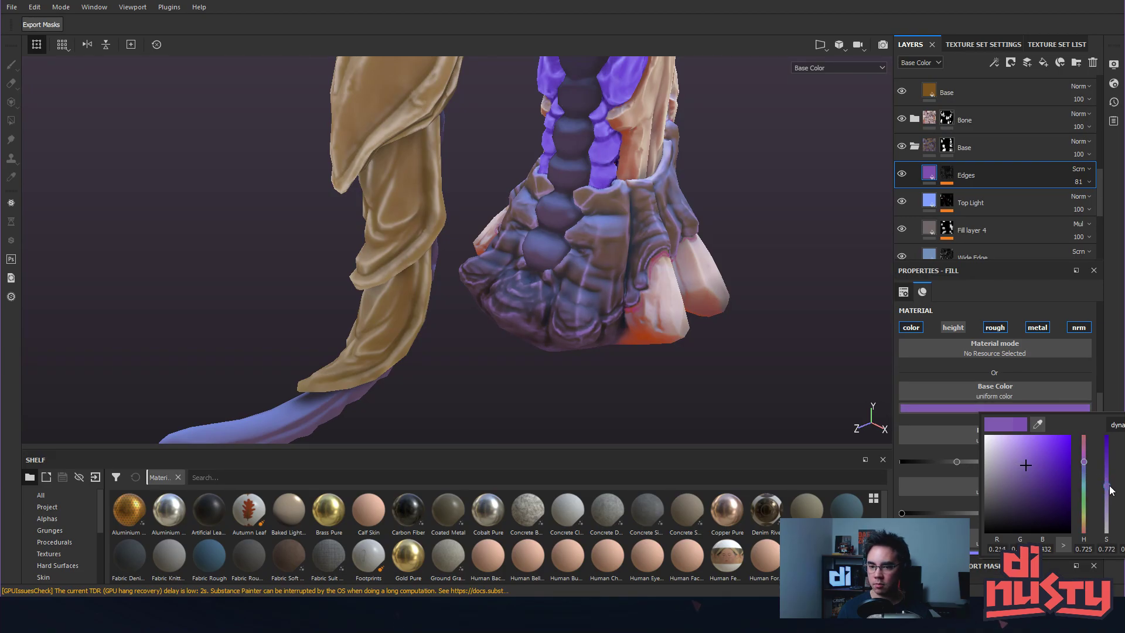
alt+drag(849, 392, 776, 366)
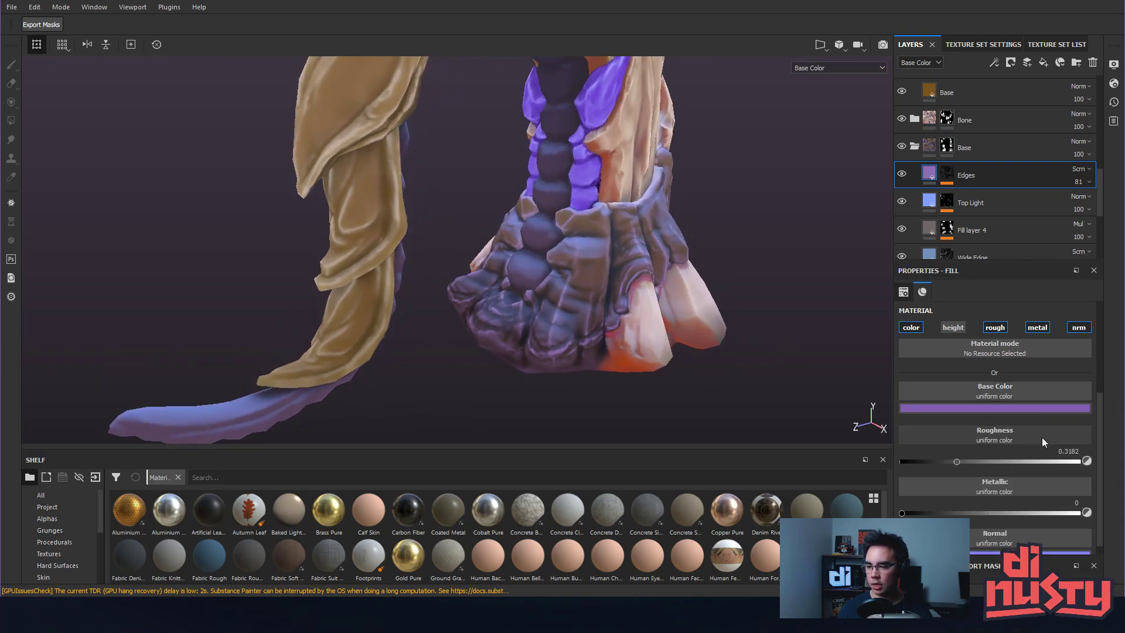
Examine the whole creature from several angles and look through the upper layer groups of the base.
alt+right_drag(714, 230, 562, 193)
alt+middle_drag(562, 193, 518, 199)
alt+drag(517, 198, 564, 261)
alt+drag(523, 317, 663, 258)
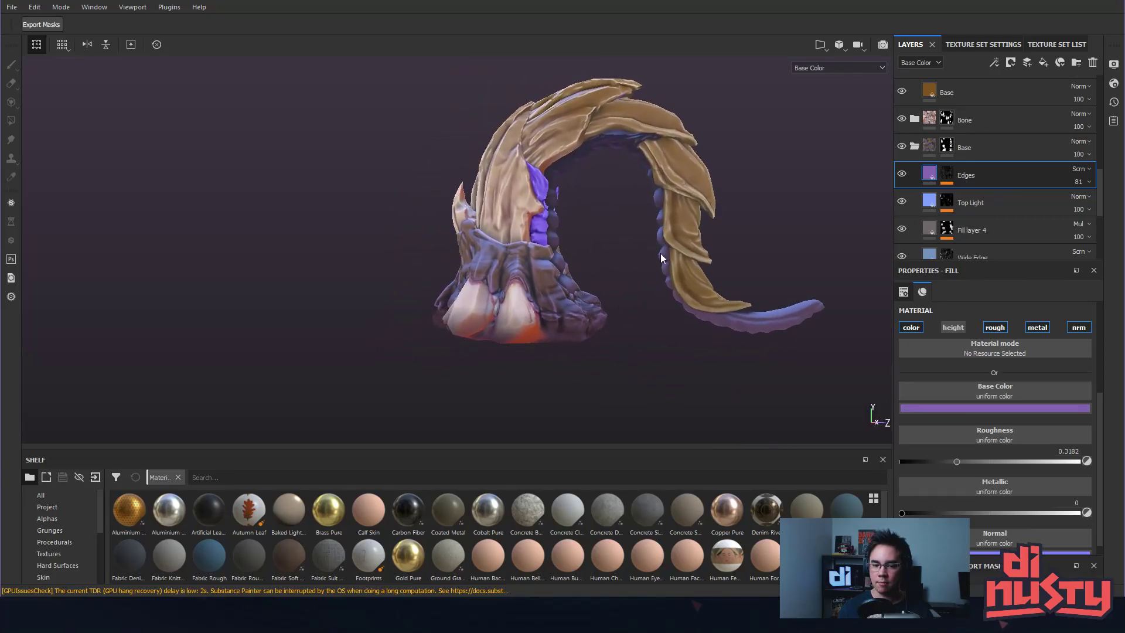
alt+drag(666, 311, 539, 283)
scroll(965, 146, down, 6)
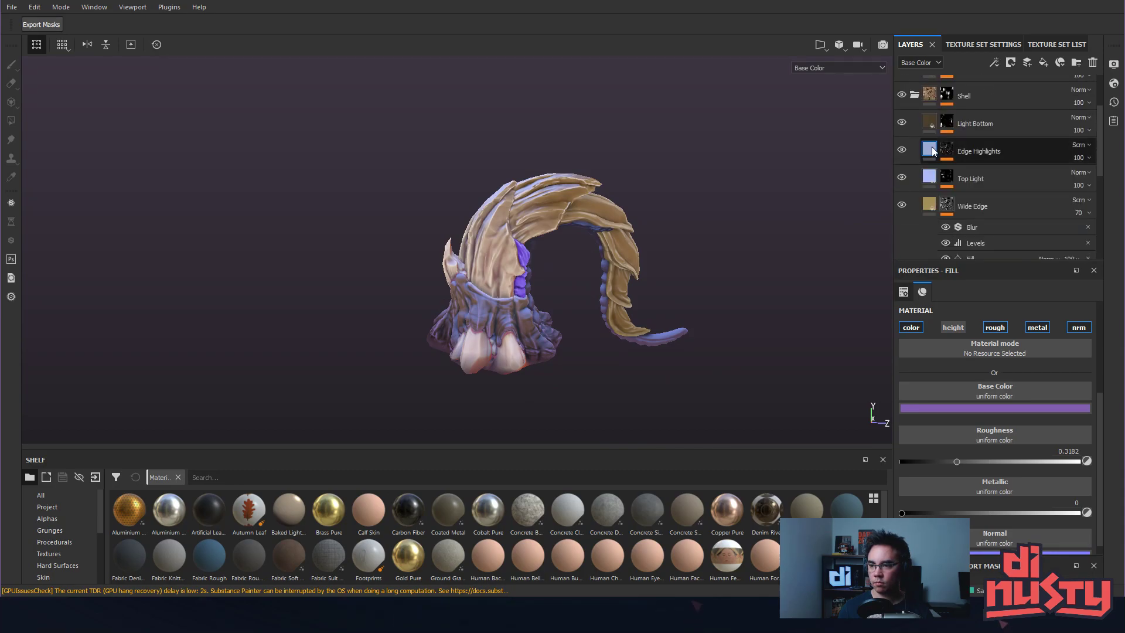
scroll(917, 134, up, 2)
scroll(917, 126, up, 2)
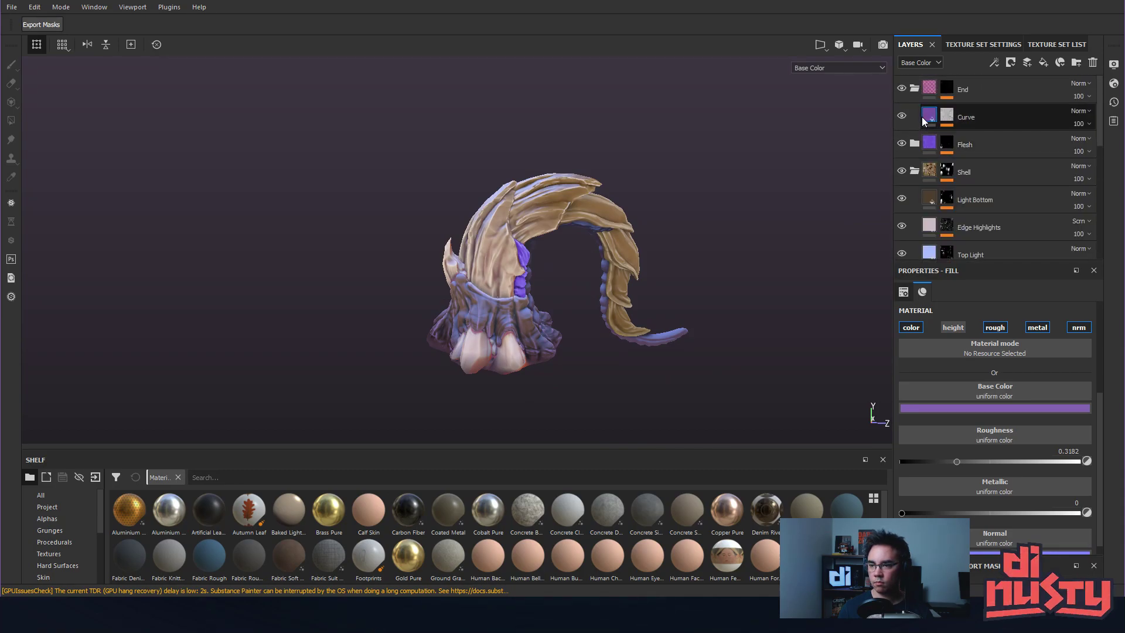
Collapse the Shell group, expand Bone, and toggle its Grad and Bleed AO layers to compare their effect.
click(914, 171)
click(900, 199)
click(900, 200)
click(900, 199)
click(914, 199)
scroll(912, 196, down, 1)
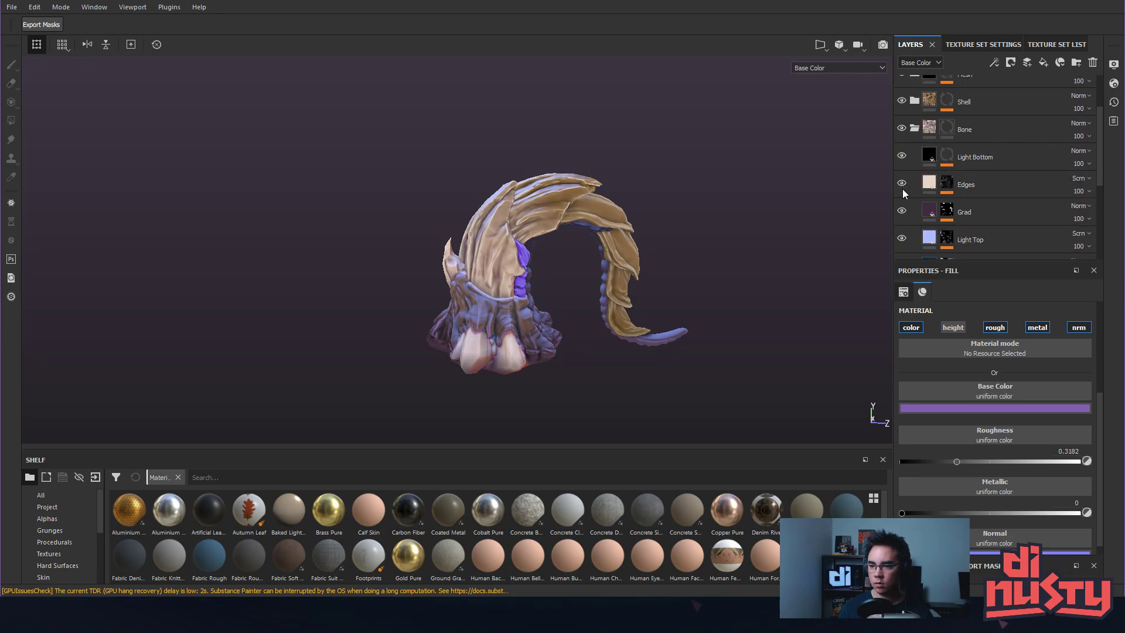
click(902, 212)
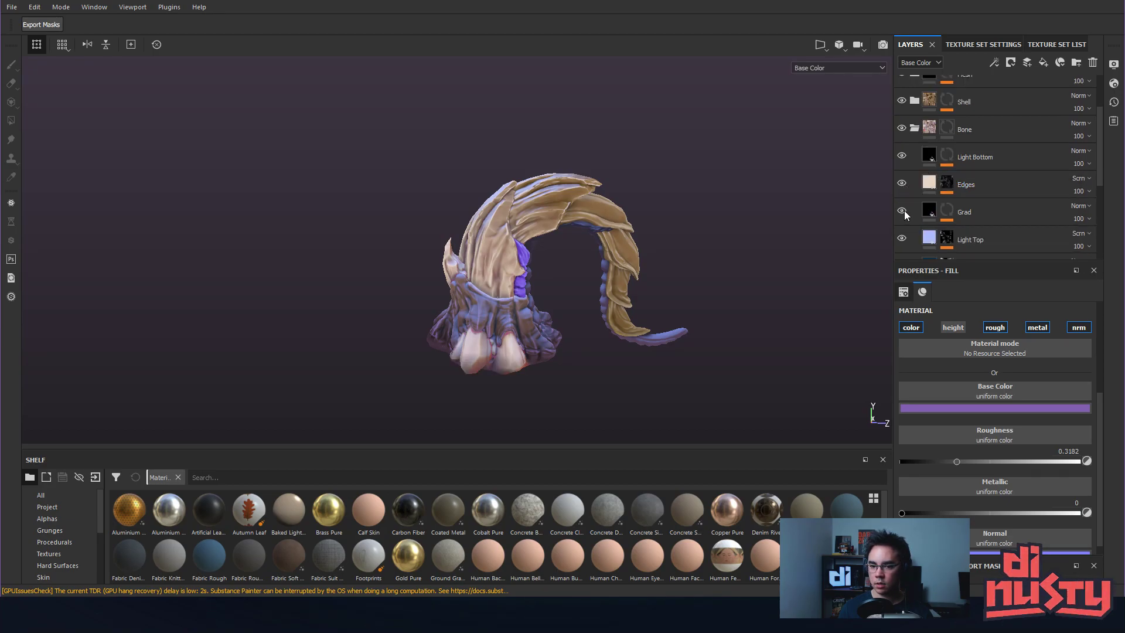
scroll(905, 210, down, 1)
click(902, 230)
click(902, 229)
click(902, 229)
click(902, 229)
Recolor the Bone group's Bleed AO layer dark red and set its opacity to 100.
click(926, 233)
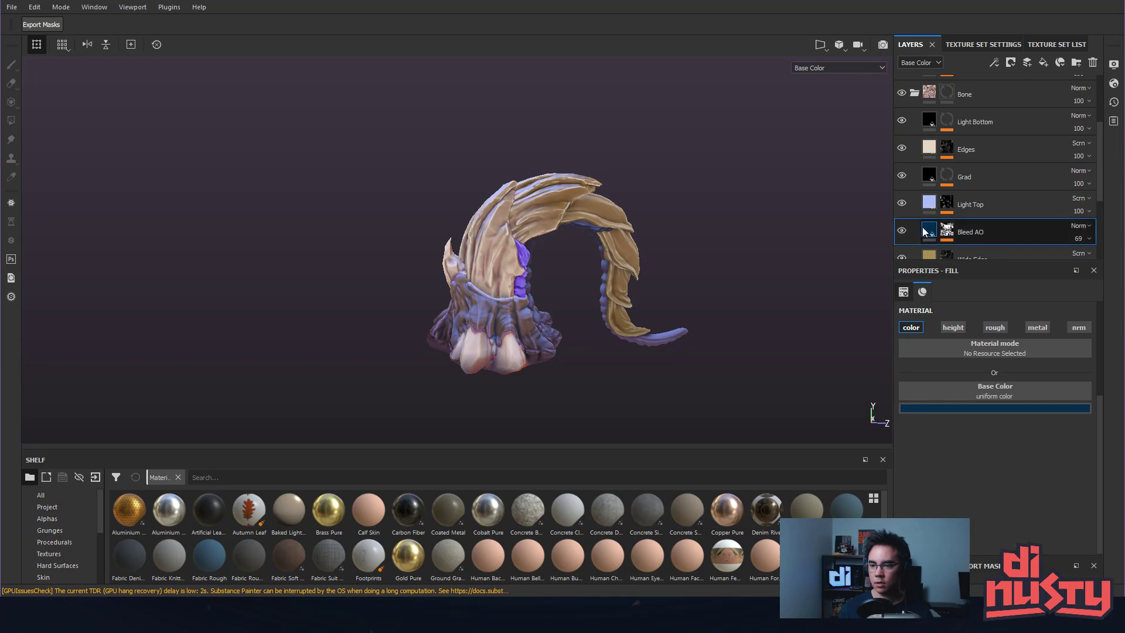
click(958, 412)
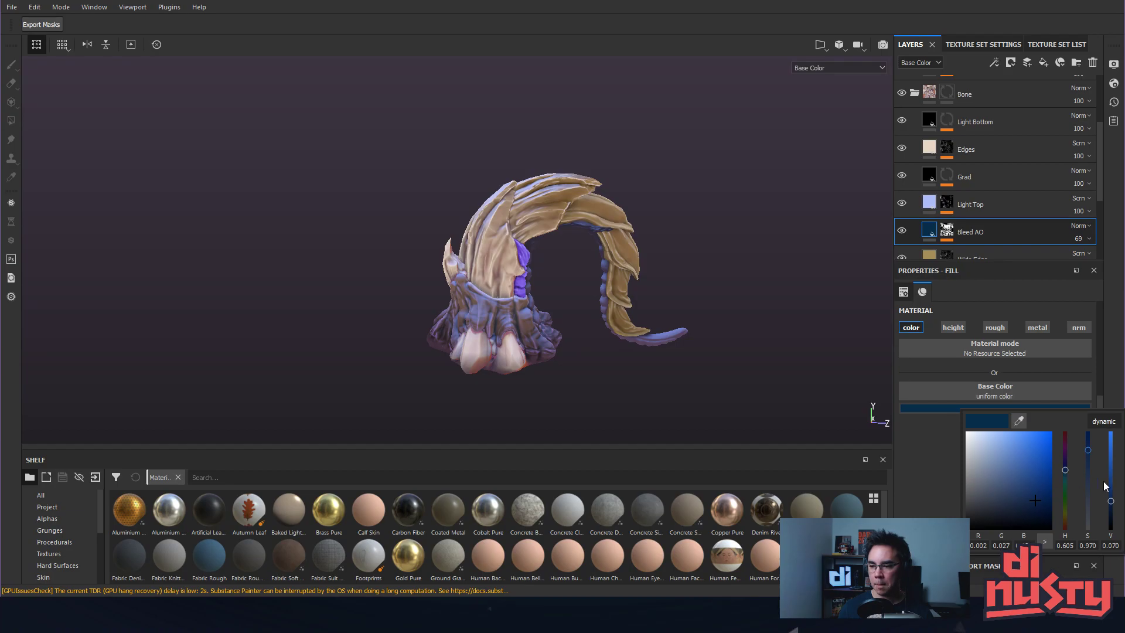
drag(1066, 469, 1074, 437)
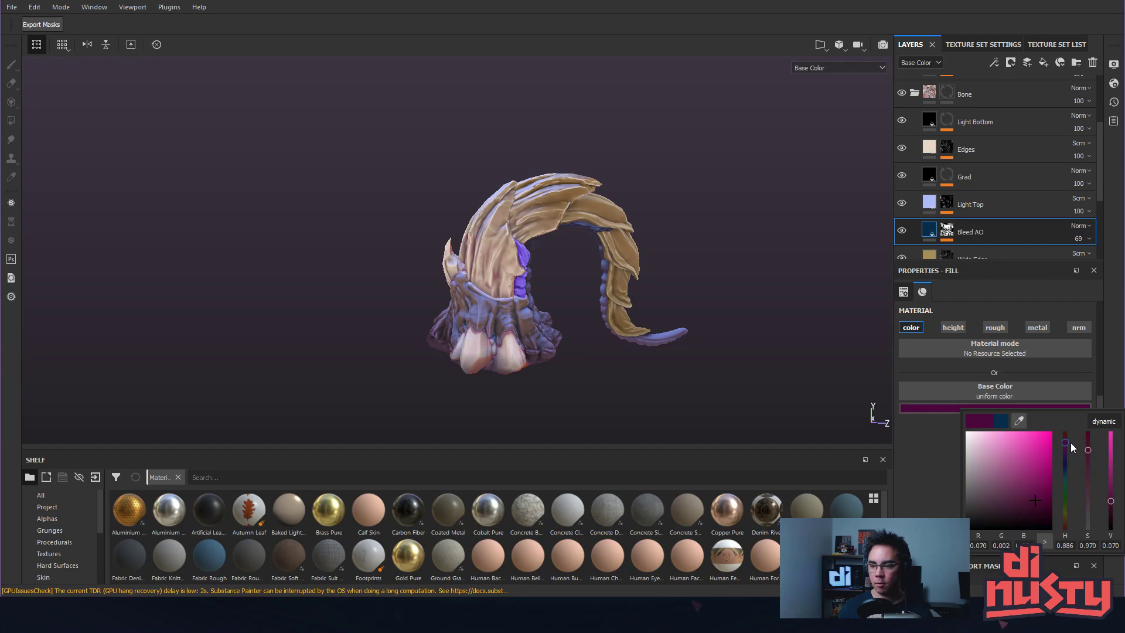
mouse_move(1025, 499)
mouse_down()
mouse_move(1011, 515)
mouse_move(1008, 502)
mouse_up()
click(1077, 239)
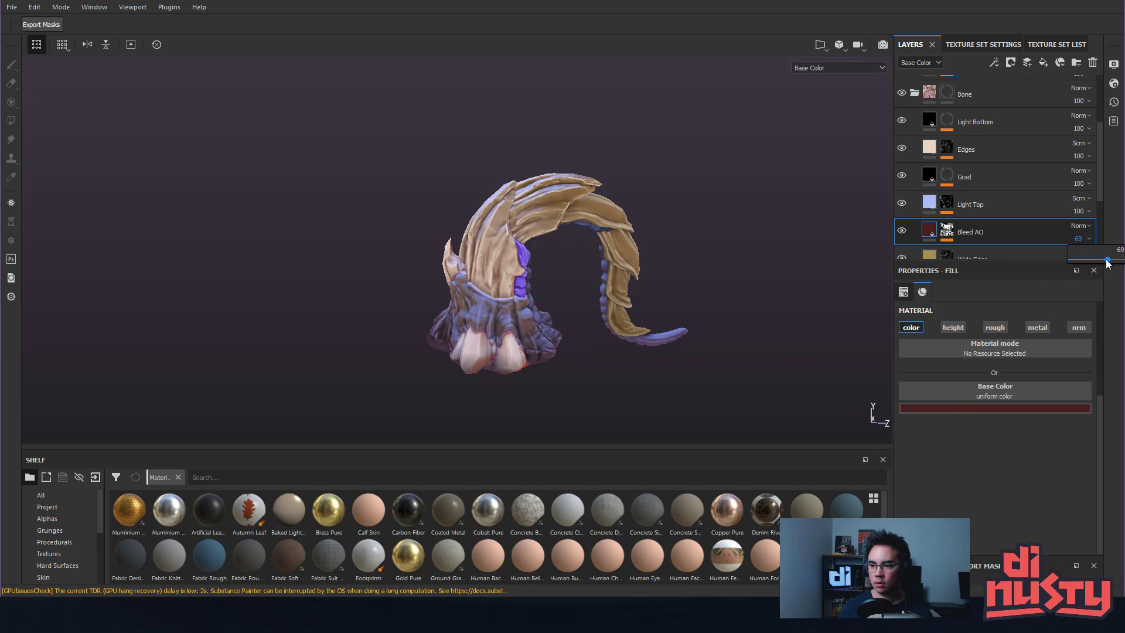
Set the Blur filter's intensity on Bleed AO's mask to 2.19 while viewing the mask.
click(945, 233)
click(969, 254)
mouse_move(919, 371)
mouse_down()
mouse_move(954, 372)
mouse_move(917, 374)
mouse_up()
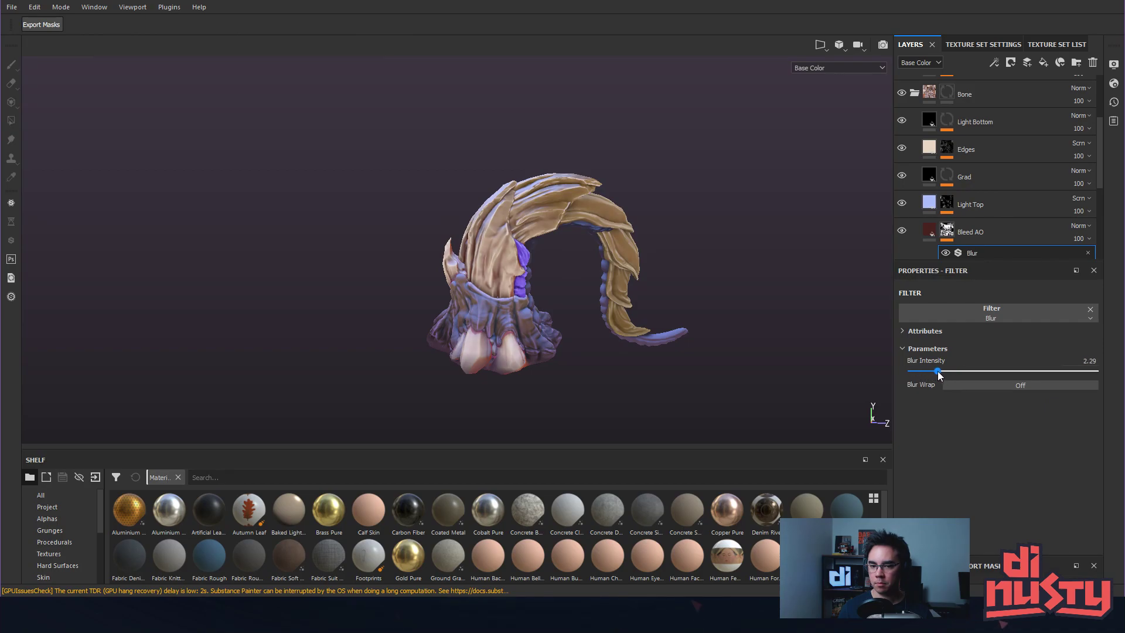
click(958, 229)
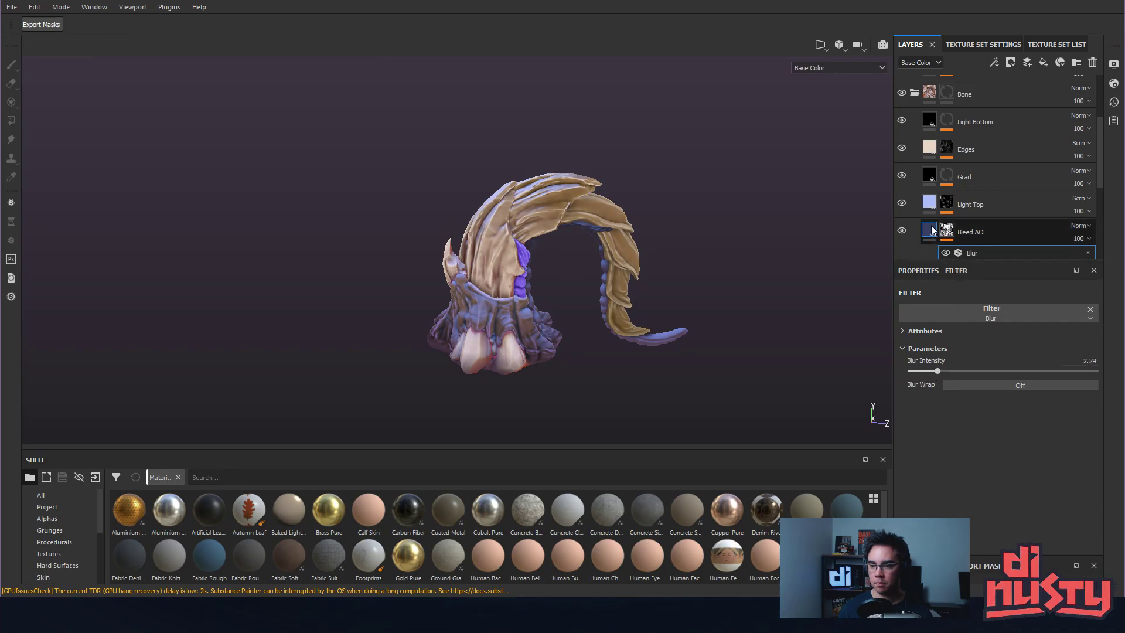
alt+click(947, 230)
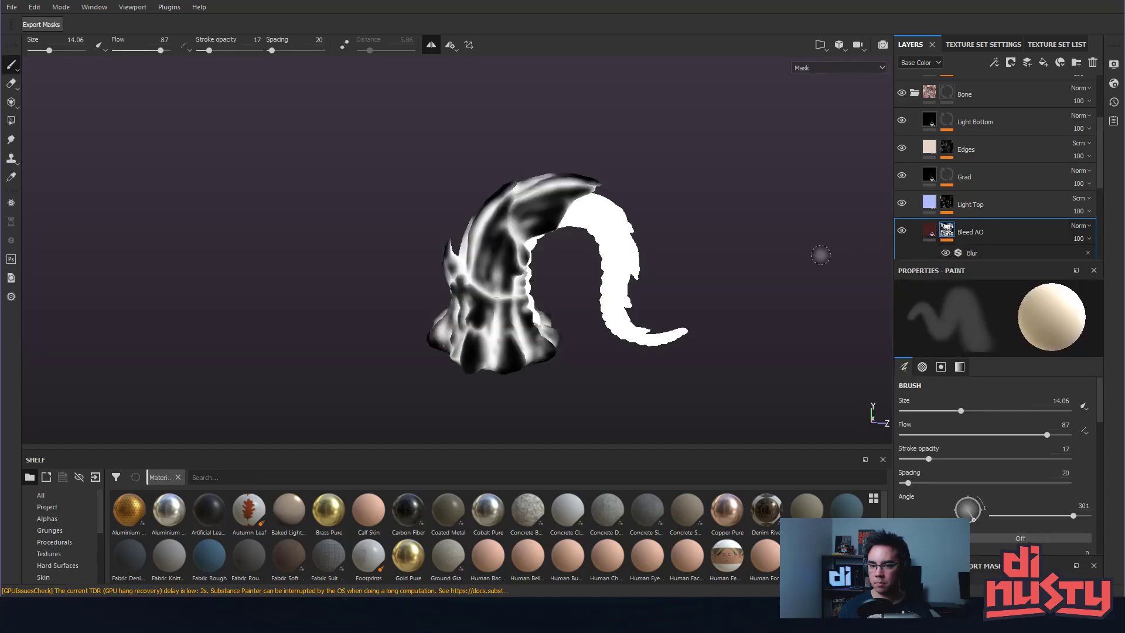
click(972, 253)
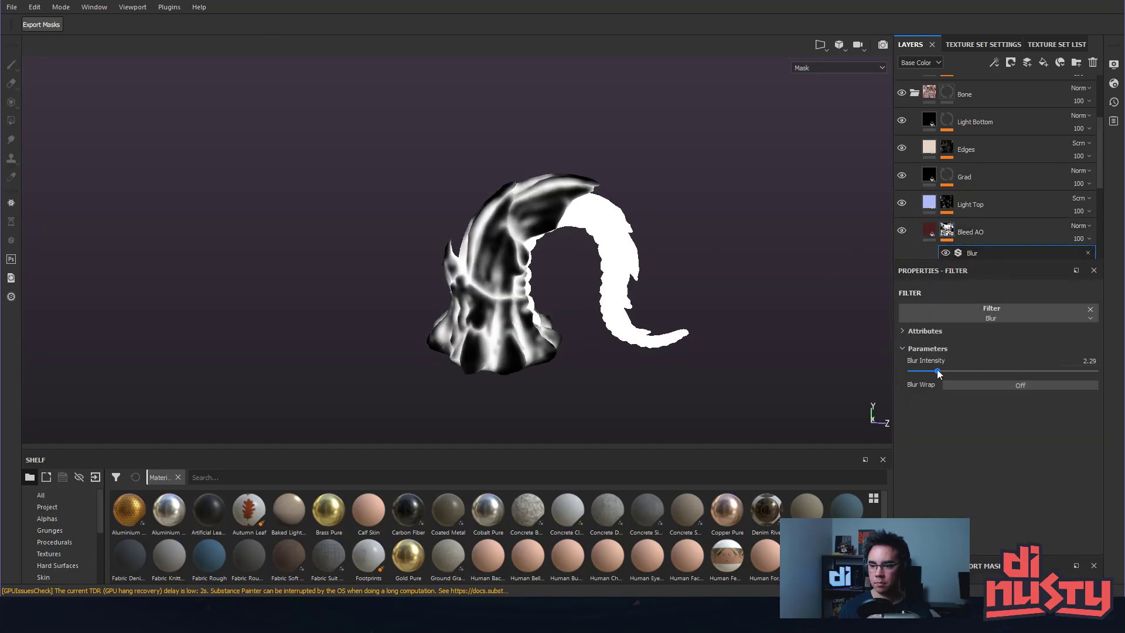
click(943, 372)
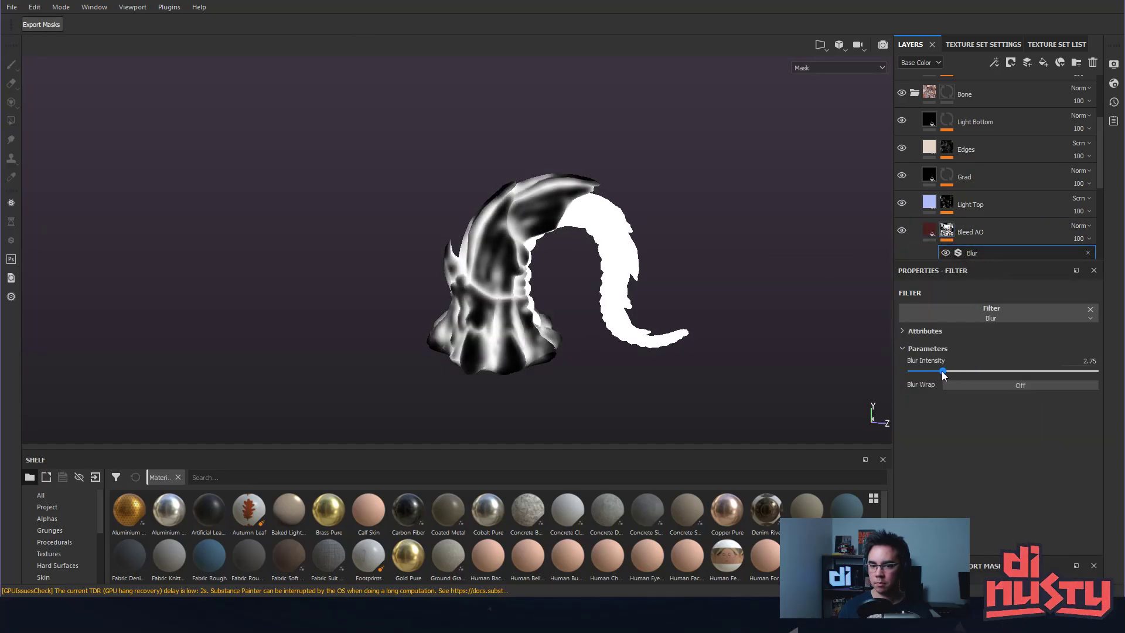
drag(921, 371, 937, 374)
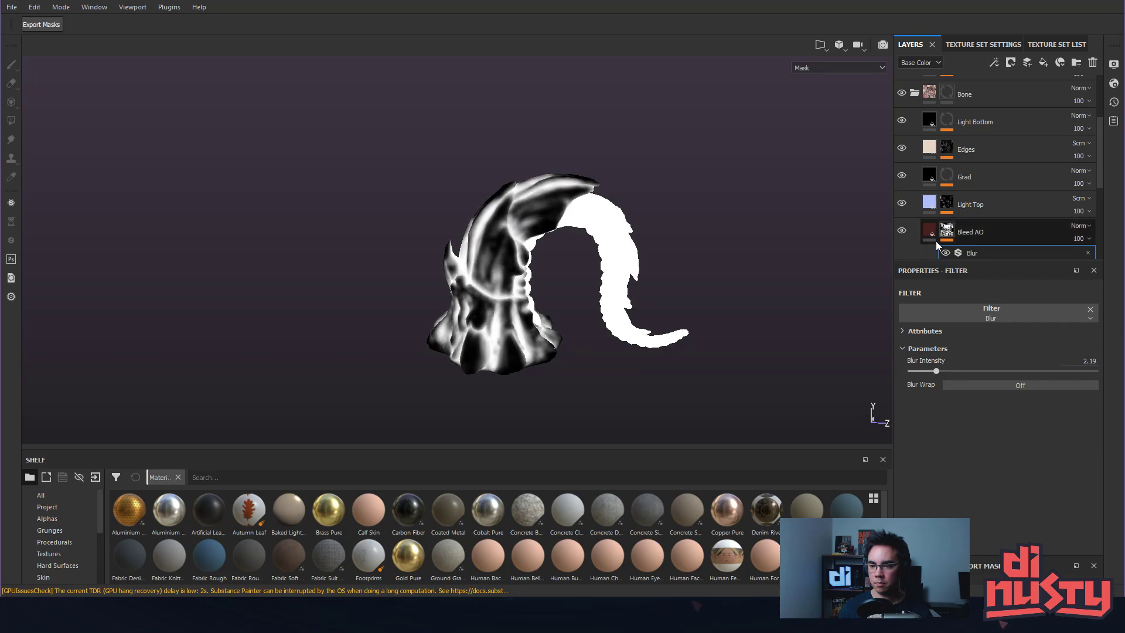
Tighten the Levels on Bleed AO's mask with a black point of 0.407 and a midtone of 2.436, and leave the mask view.
scroll(1017, 234, down, 1)
click(1014, 234)
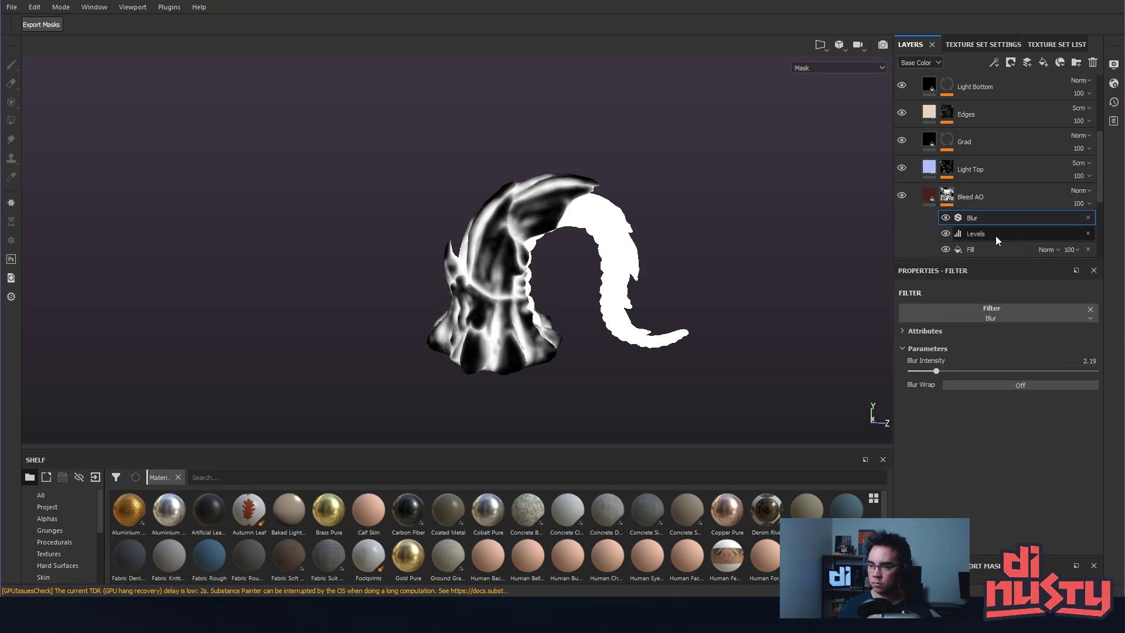
drag(1000, 324, 975, 325)
drag(1057, 324, 1043, 324)
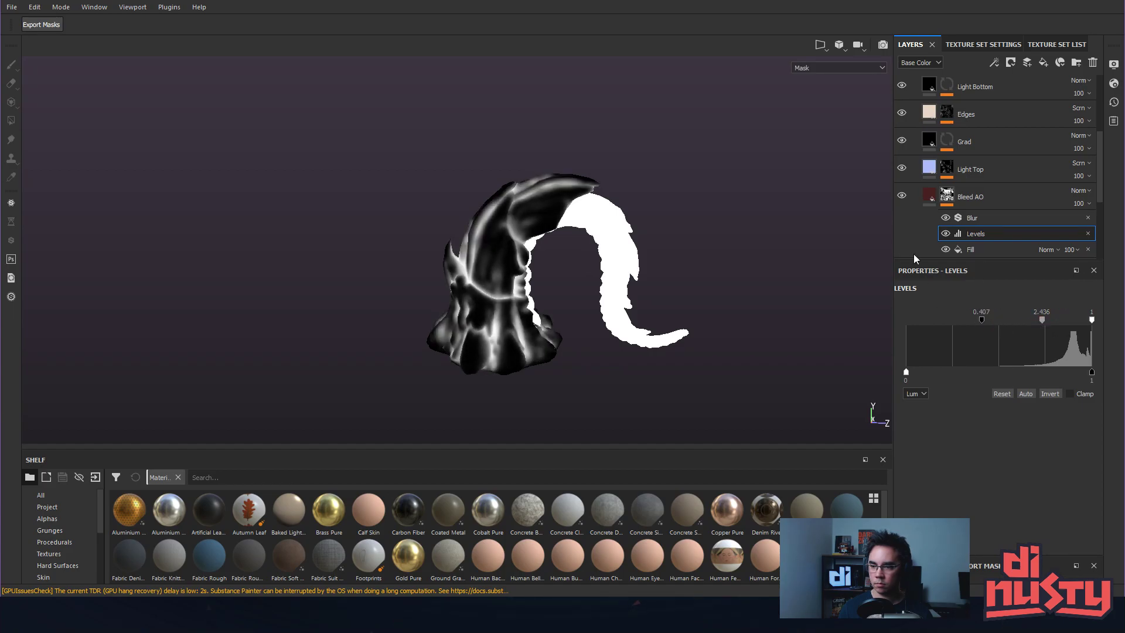
click(932, 197)
Examine the base, bone spikes and purple flesh in the base color view from several angles.
alt+drag(759, 271, 515, 354)
alt+middle_drag(515, 353, 527, 275)
alt+right_drag(528, 275, 832, 328)
alt+drag(598, 334, 603, 294)
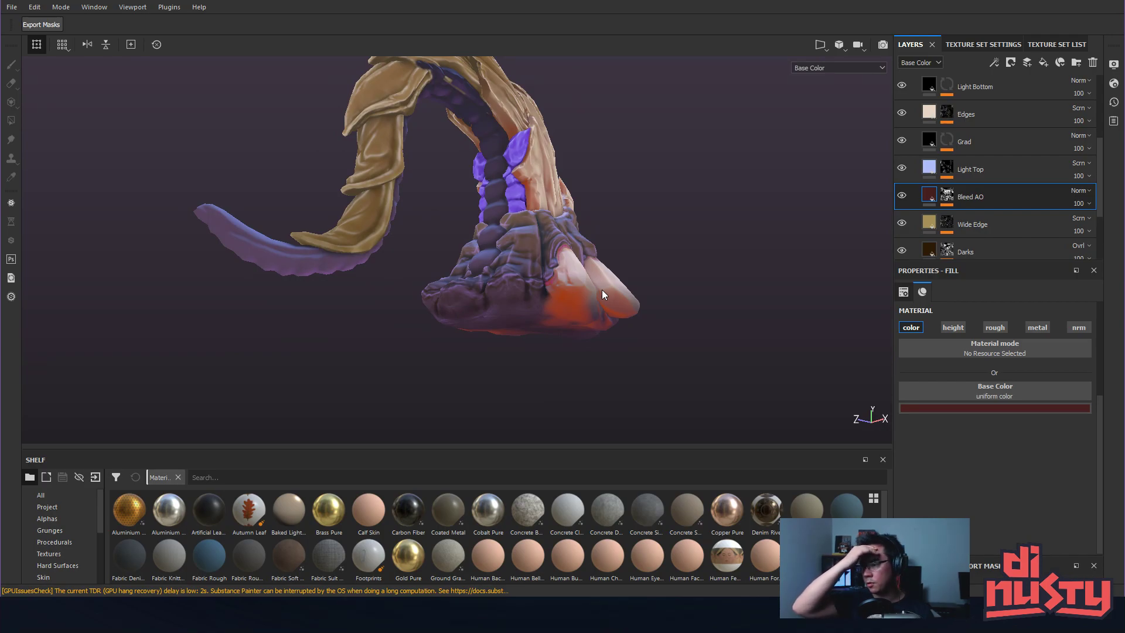
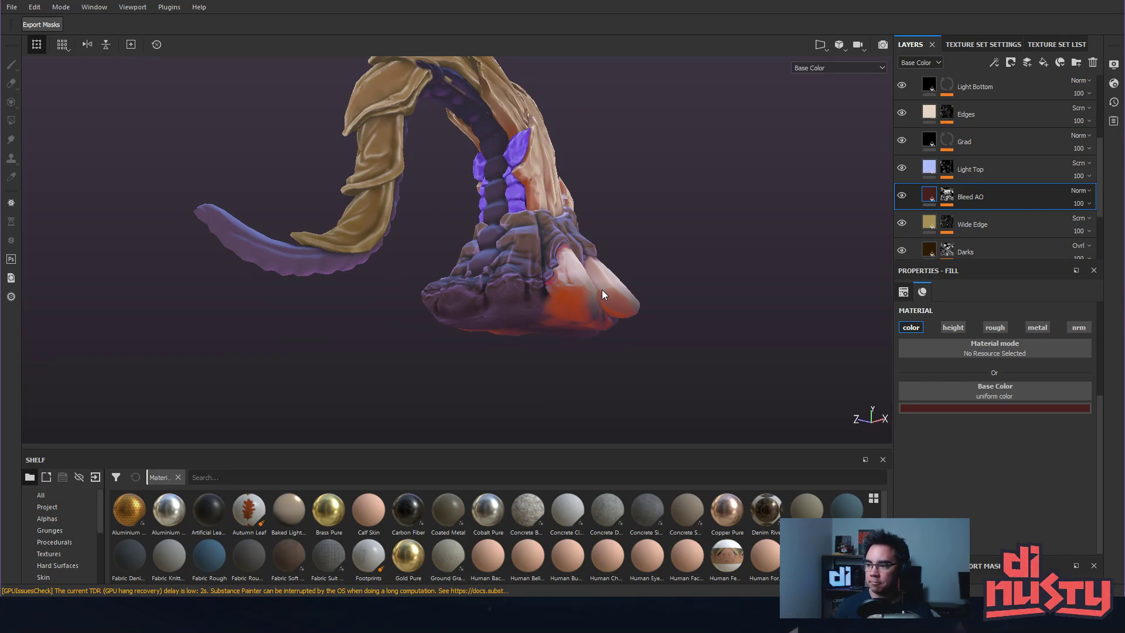
alt+drag(581, 184, 570, 238)
alt+middle_drag(570, 238, 589, 250)
alt+drag(590, 250, 605, 278)
alt+drag(694, 269, 568, 190)
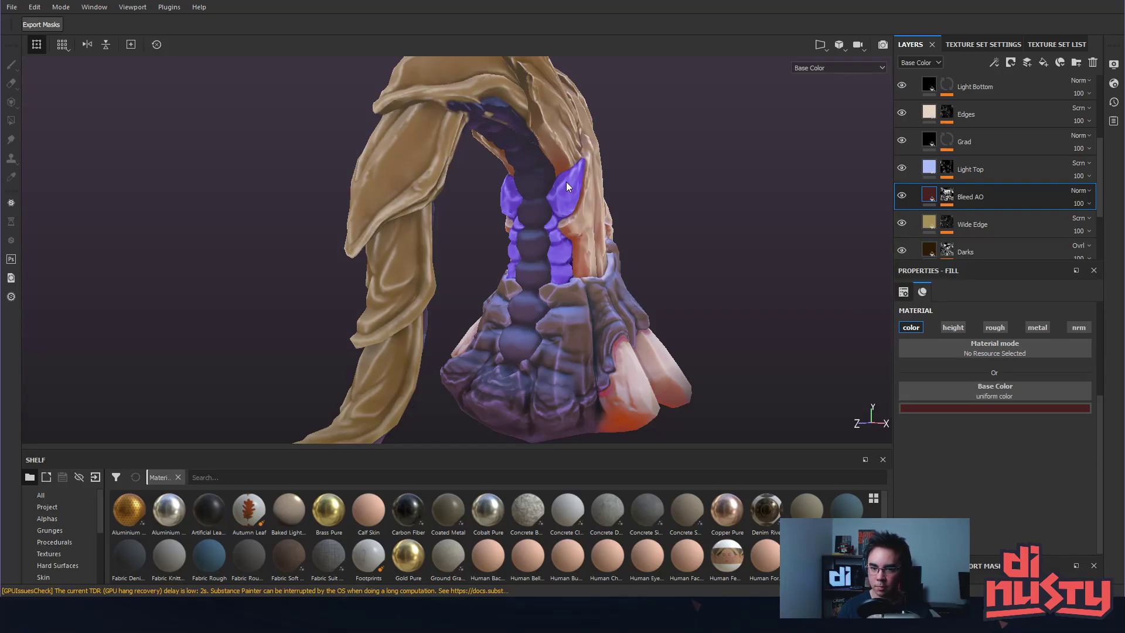
alt+drag(556, 239, 606, 189)
scroll(586, 207, up, 3)
Display the lit material and examine the tentacle's flesh and the base's purple flesh under adjusted lighting.
key(m)
alt+drag(779, 243, 622, 221)
shift+right_drag(622, 222, 612, 221)
alt+drag(613, 220, 607, 225)
alt+drag(538, 211, 492, 275)
alt+right_drag(493, 276, 727, 245)
alt+drag(726, 245, 642, 256)
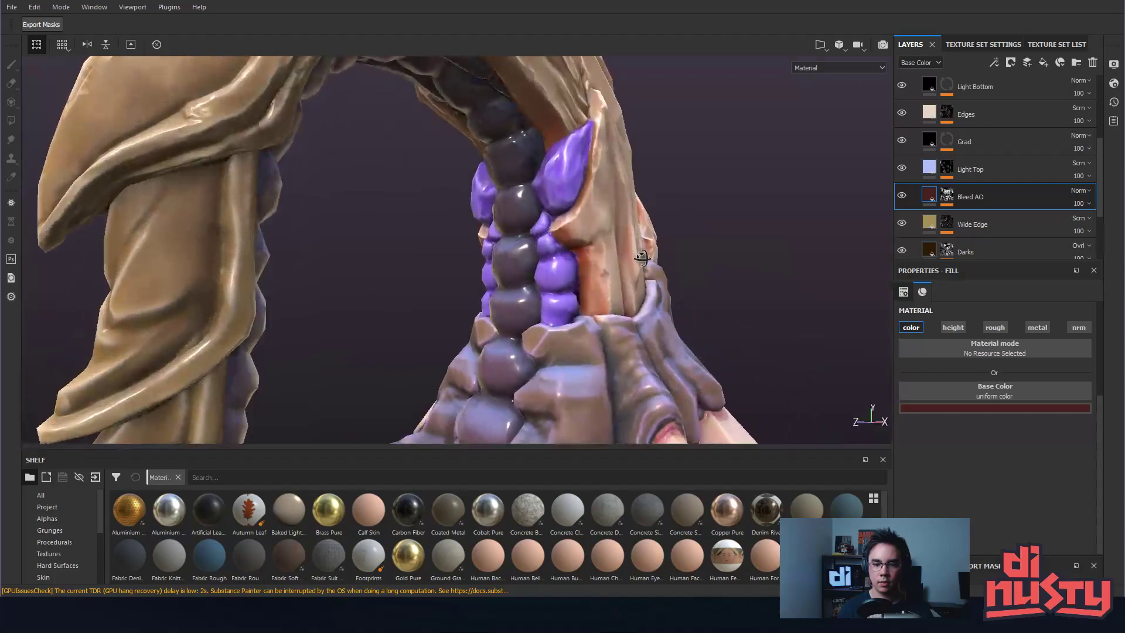
alt+middle_drag(643, 256, 669, 207)
Hide and show the Base texture set to see which flesh parts belong to it.
scroll(915, 154, up, 3)
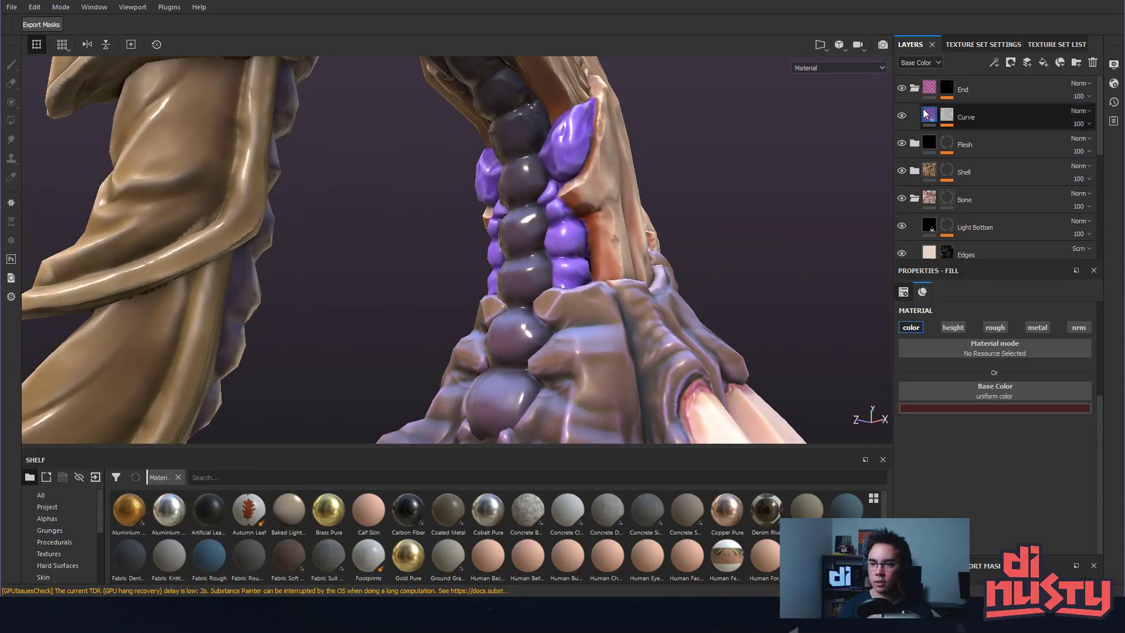
click(1056, 44)
click(902, 77)
click(902, 76)
click(902, 77)
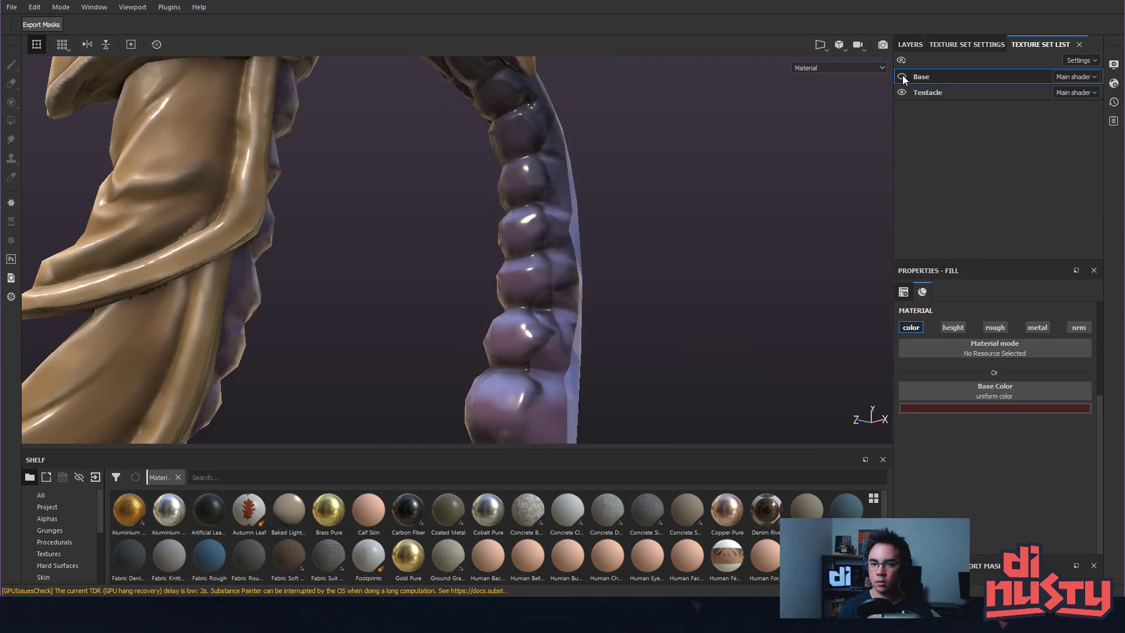
click(903, 76)
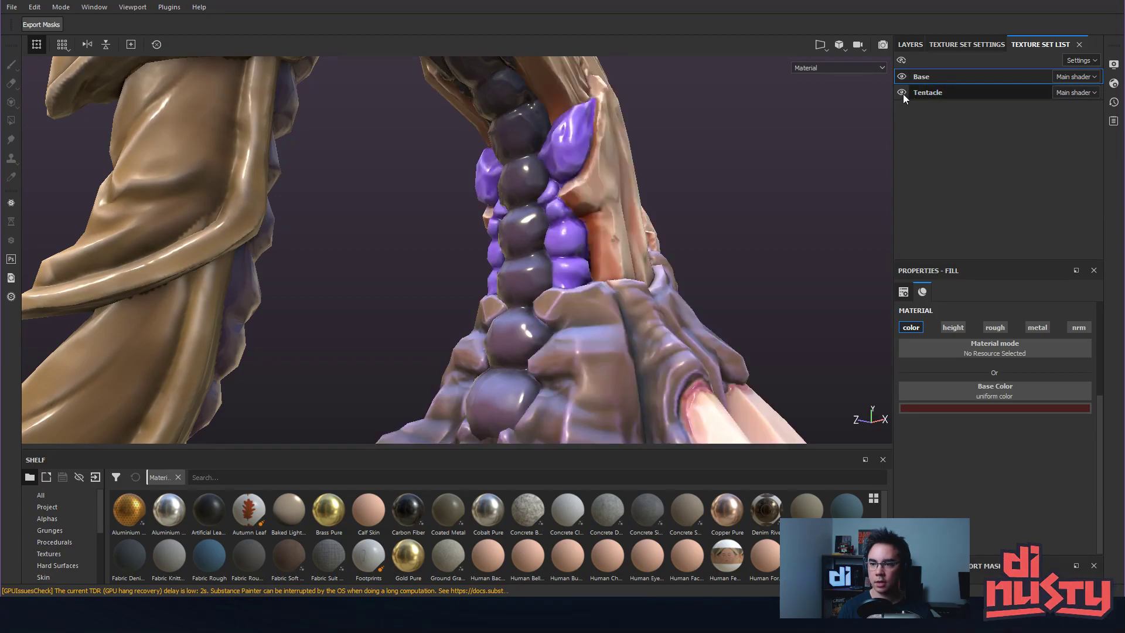
Make Tentacle the active texture set, toggle its visibility to compare, and select its Flesh group in the layer stack.
click(914, 93)
click(901, 93)
click(901, 92)
click(901, 93)
click(901, 93)
click(908, 44)
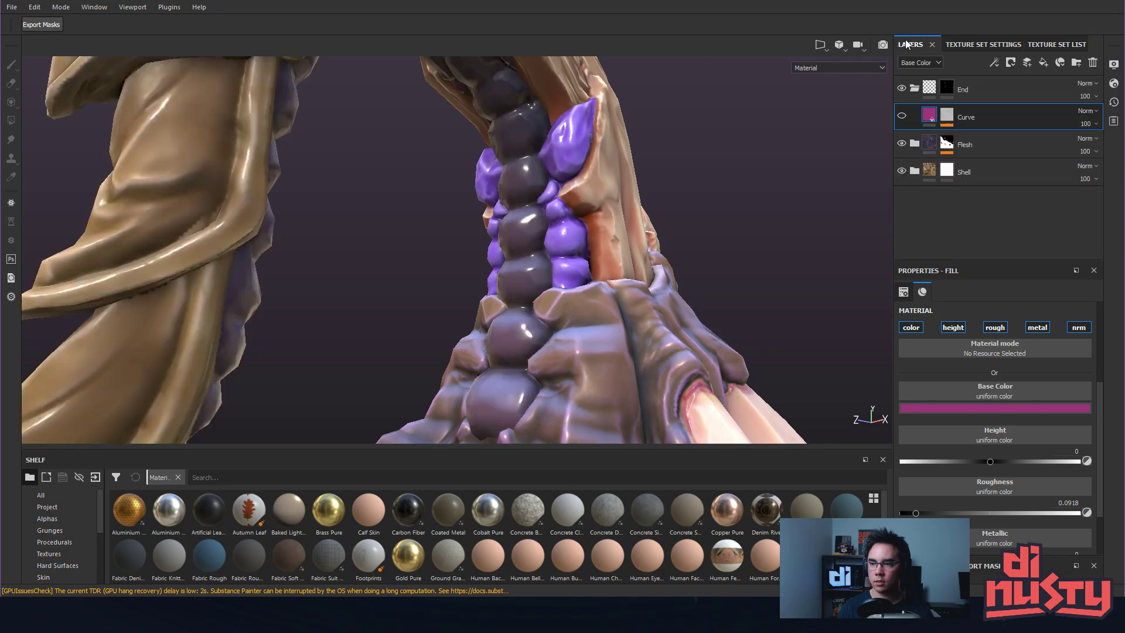
click(915, 144)
click(915, 143)
click(945, 144)
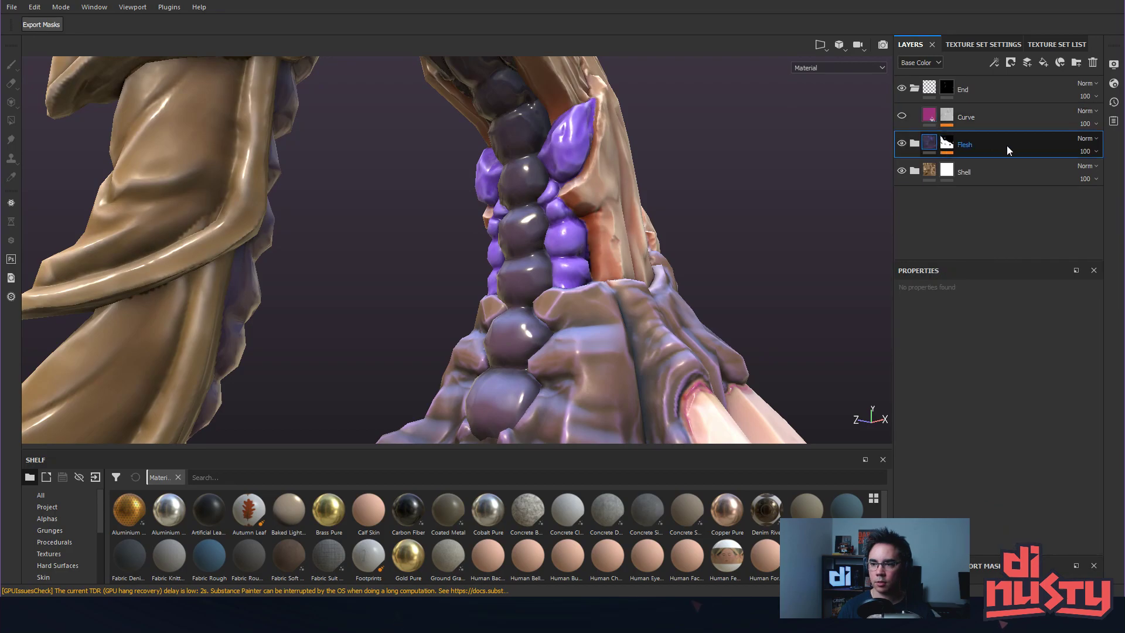
Make Base the active texture set and display its layer stack.
click(977, 42)
click(1038, 43)
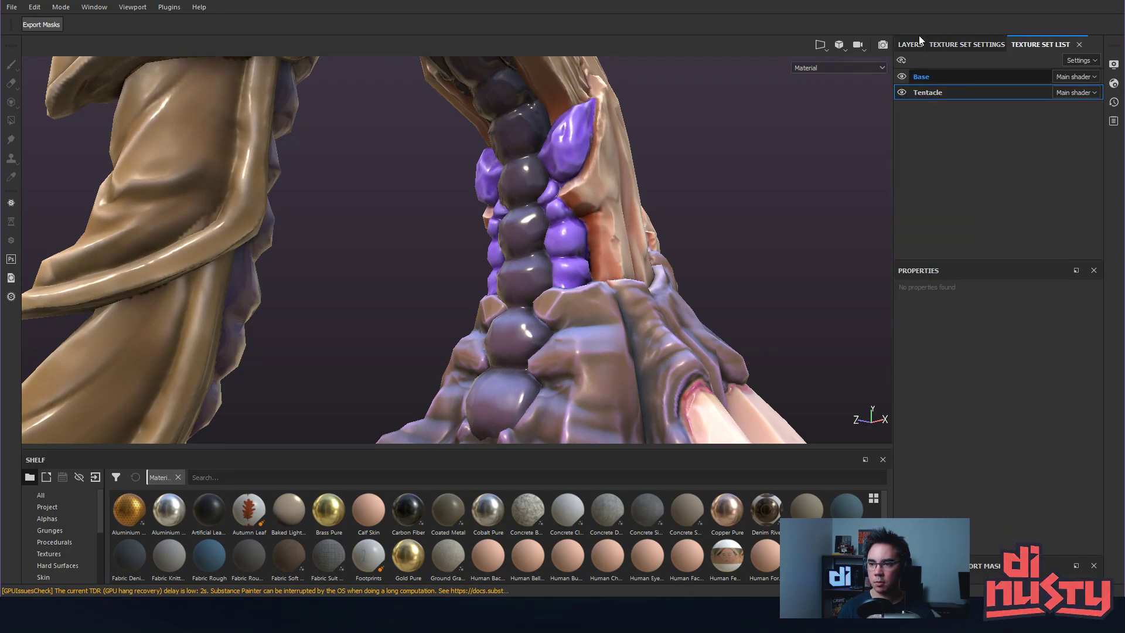
click(905, 42)
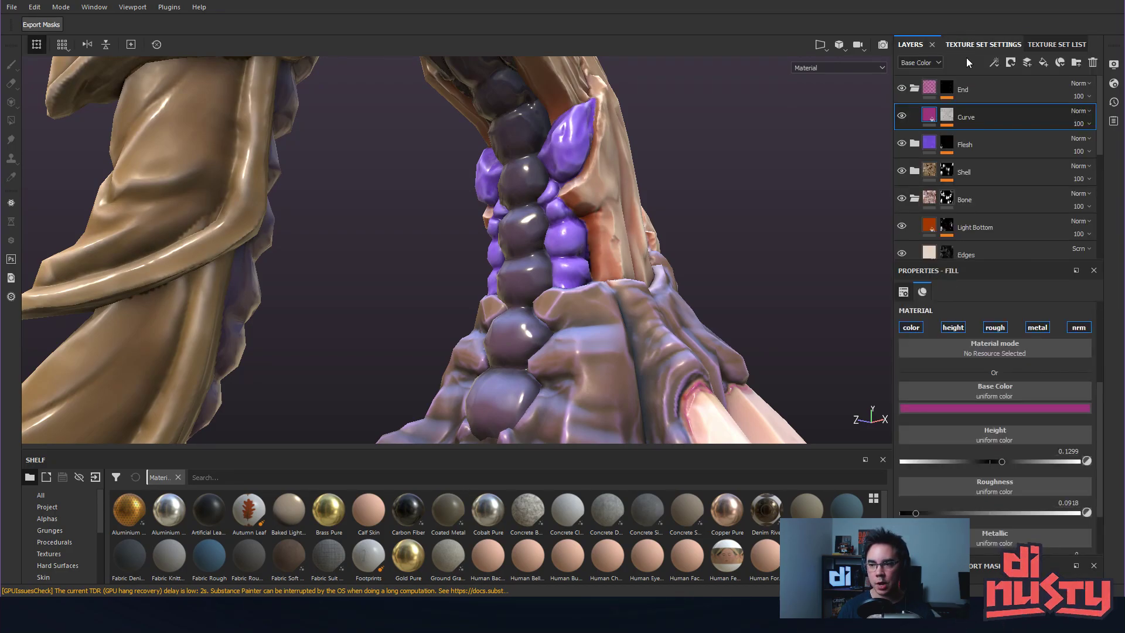
Try to replace the base's purple Flesh group with the Flesh group copied from the tentacle, and undo the replacement.
click(1013, 161)
click(1024, 143)
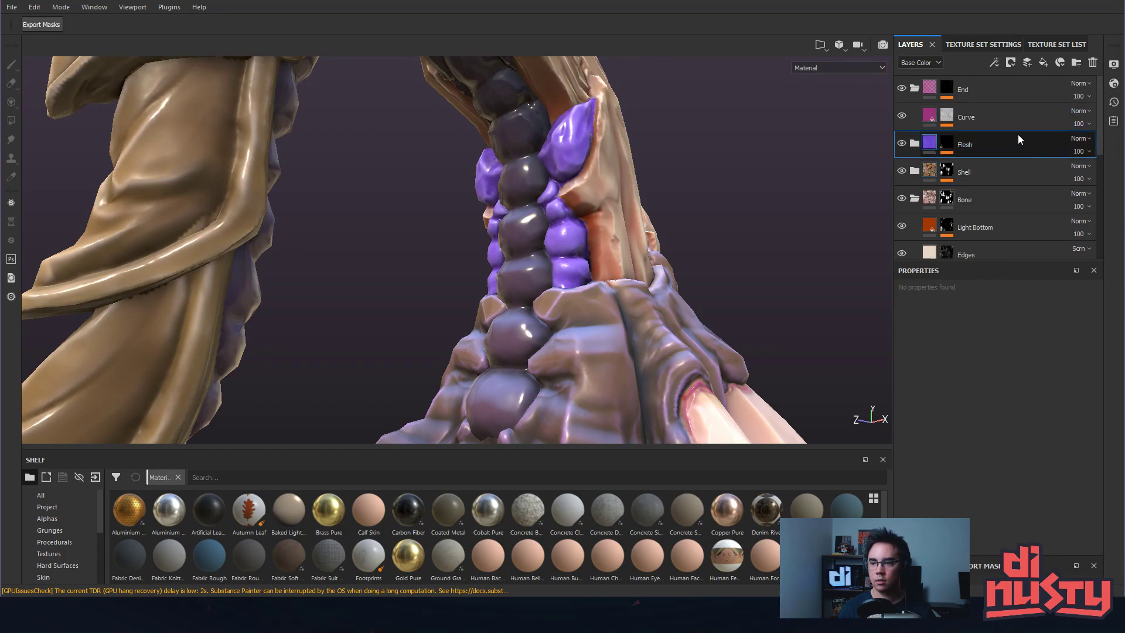
key(Delete)
click(1022, 127)
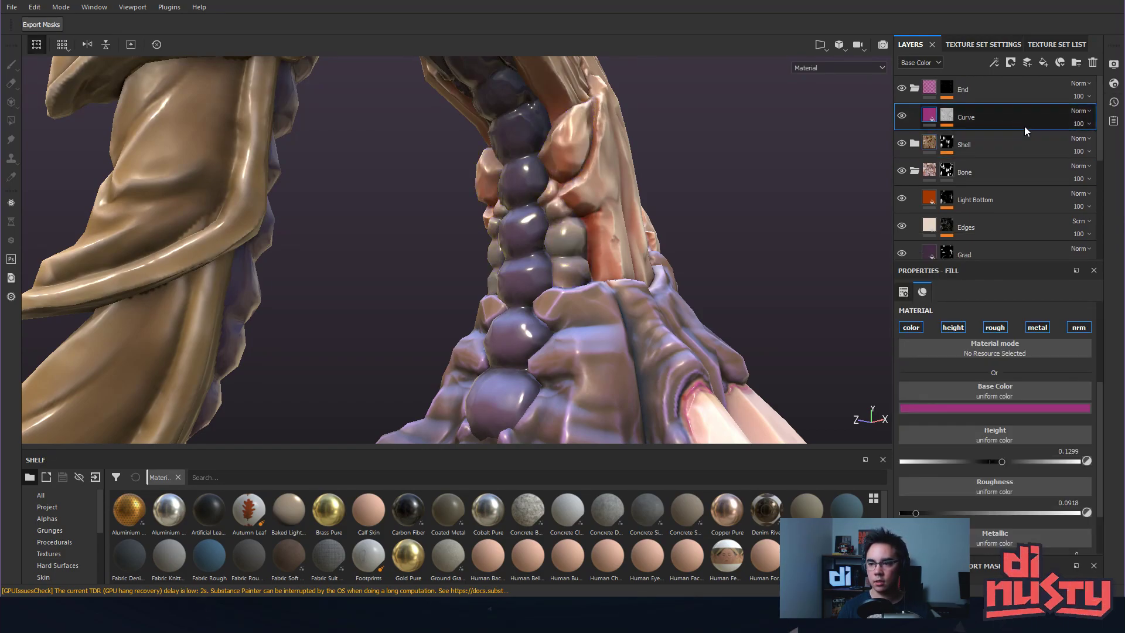
key(ctrl+z)
drag(1019, 115, 1021, 153)
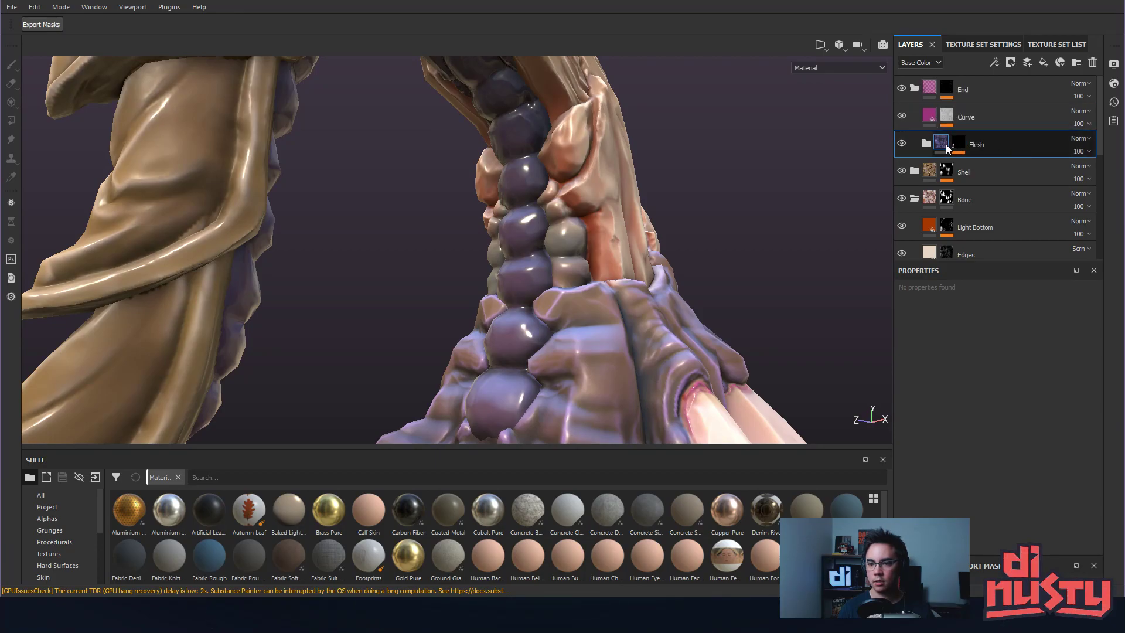
key(ctrl+z)
key(ctrl+z)
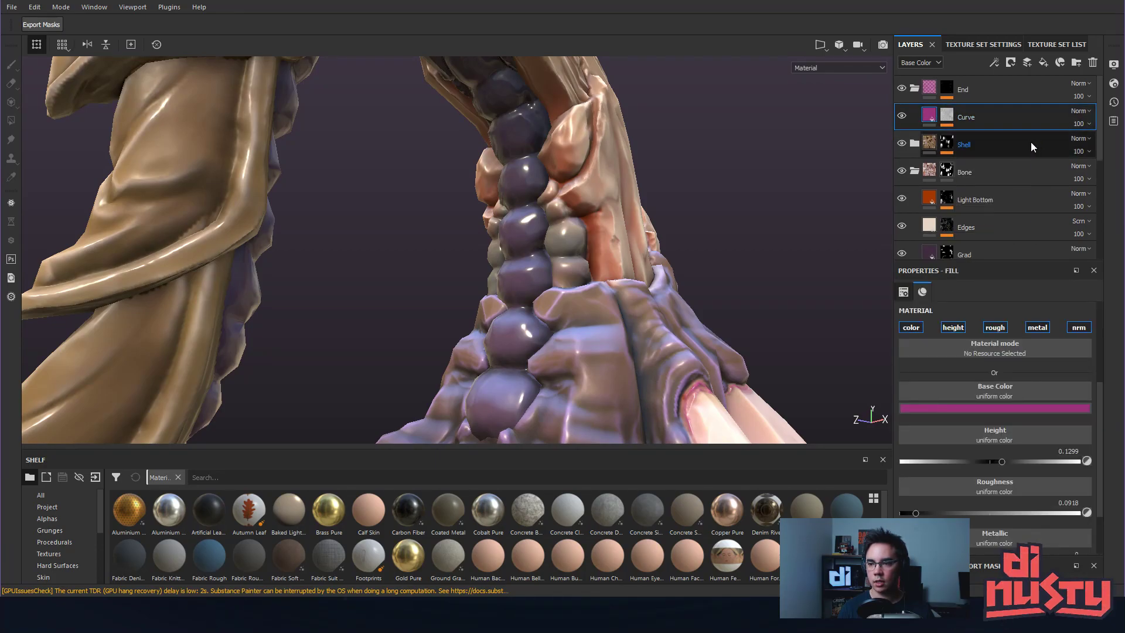
key(ctrl+y)
Expand the base's Flesh group and delete all its layers from Curve through Base, keeping the group and its mask.
click(935, 149)
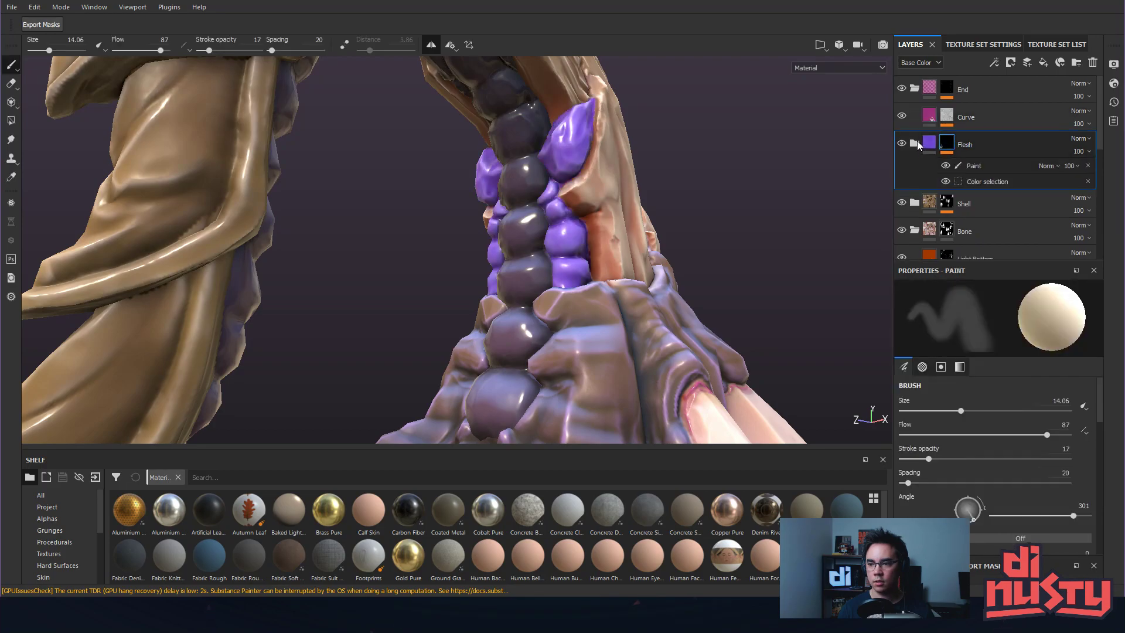
click(915, 145)
click(915, 145)
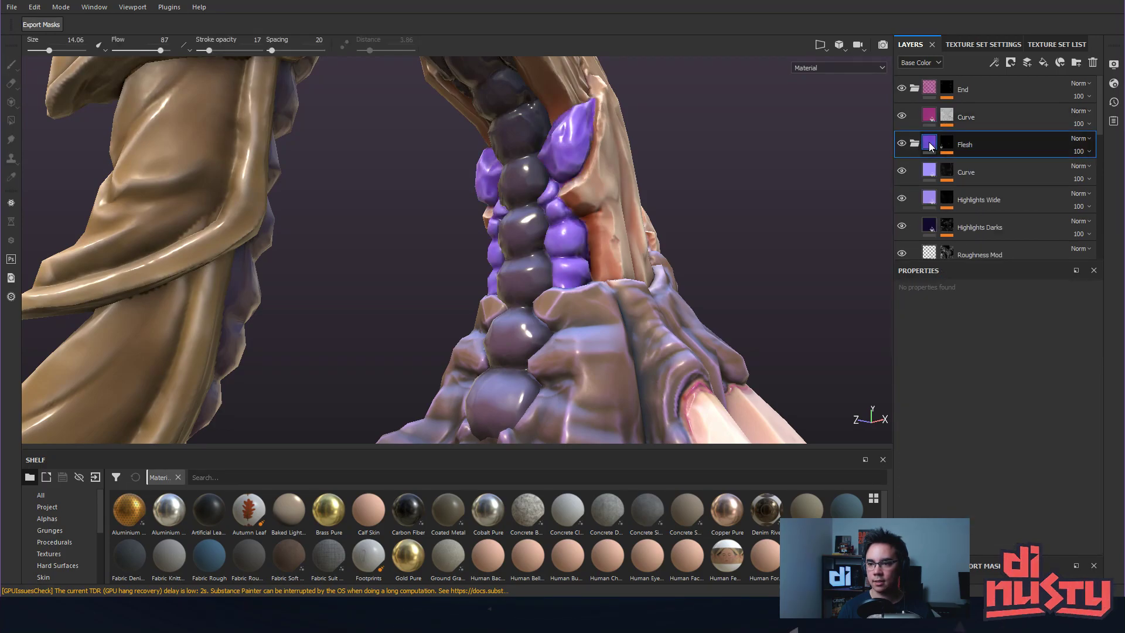
click(915, 147)
click(996, 178)
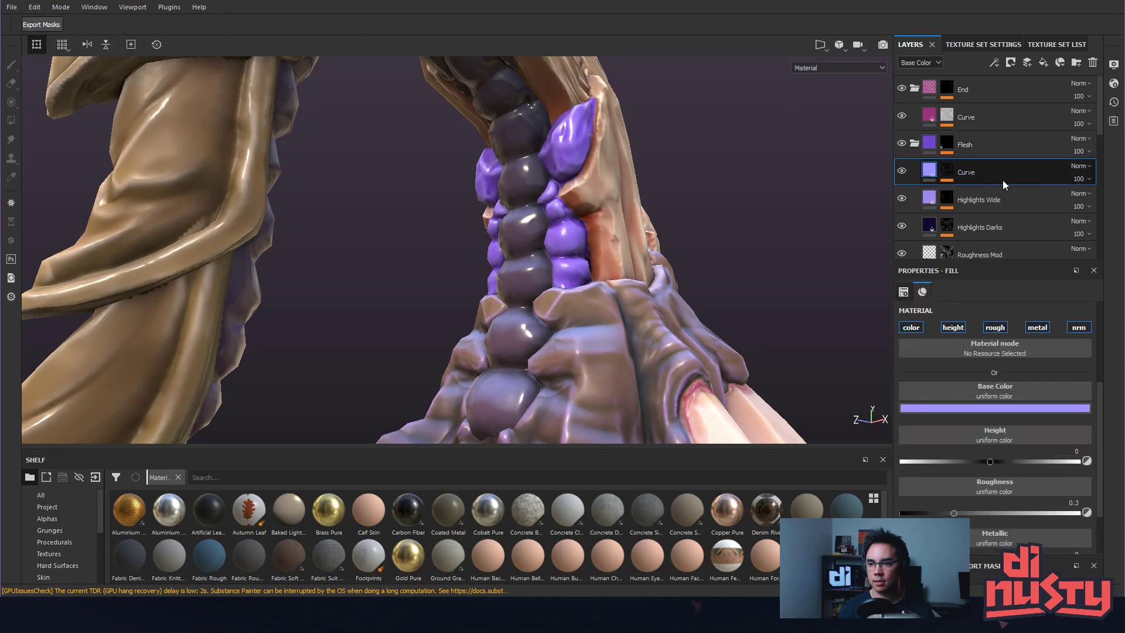
scroll(1020, 180, down, 2)
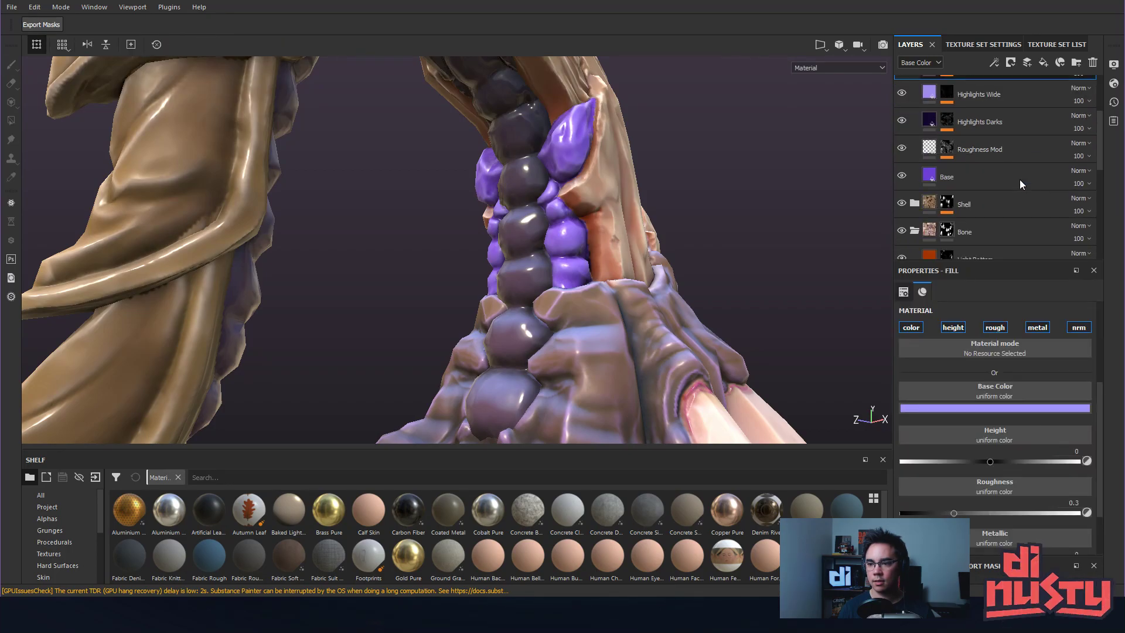
shift+click(1020, 180)
key(Delete)
Add the tentacle's Flesh group directly above the emptied Flesh group in the base's layer stack.
scroll(1021, 178, up, 2)
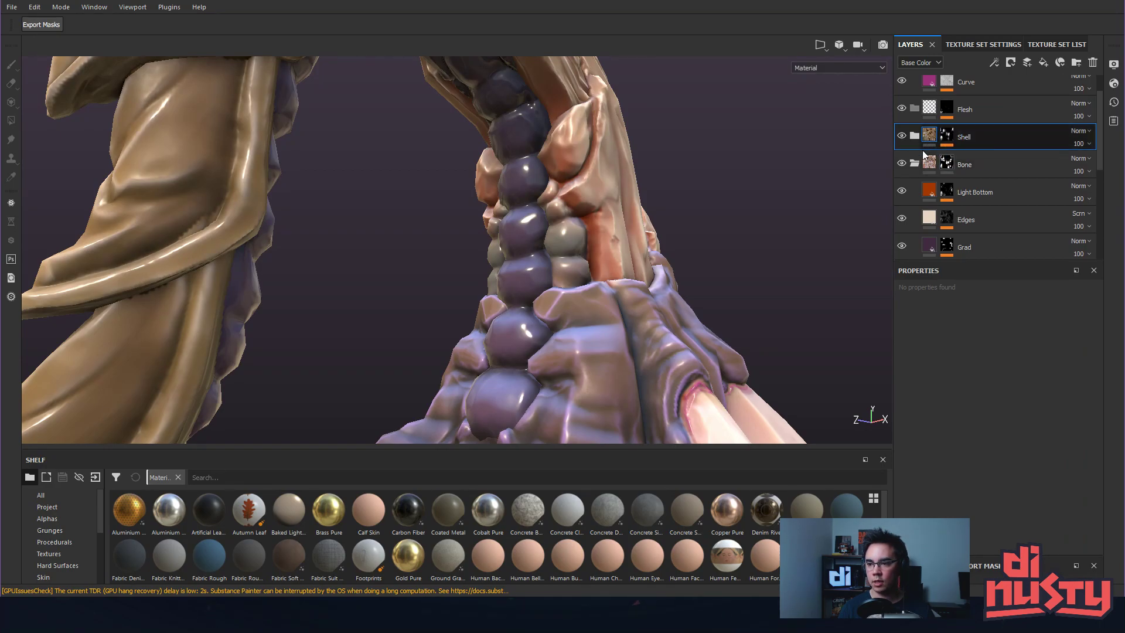
click(930, 110)
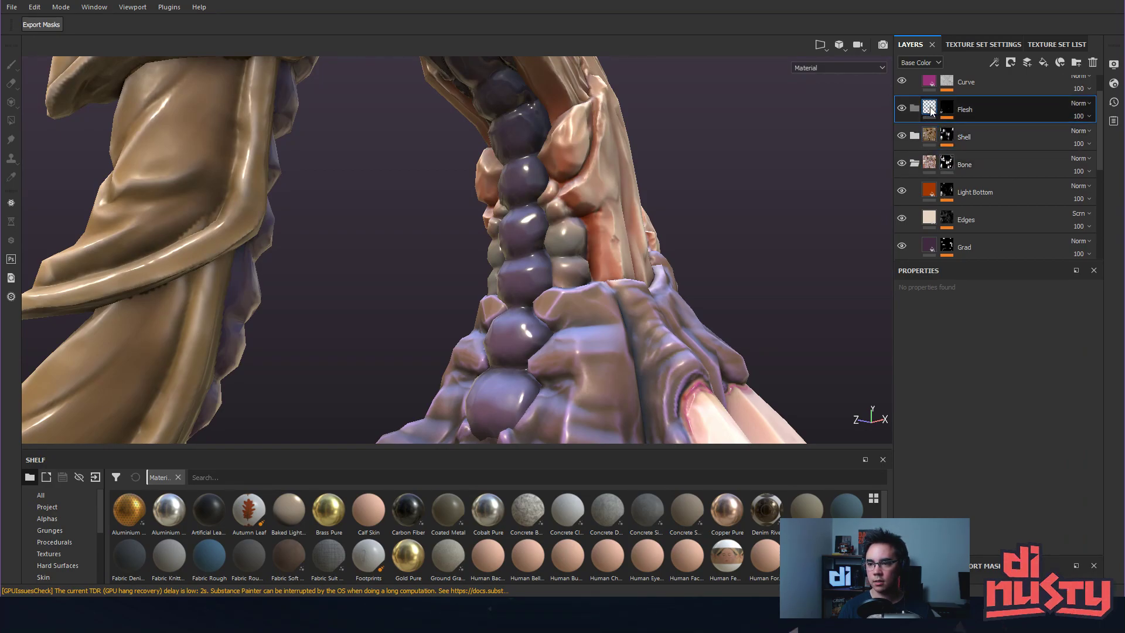
key(ctrl+d)
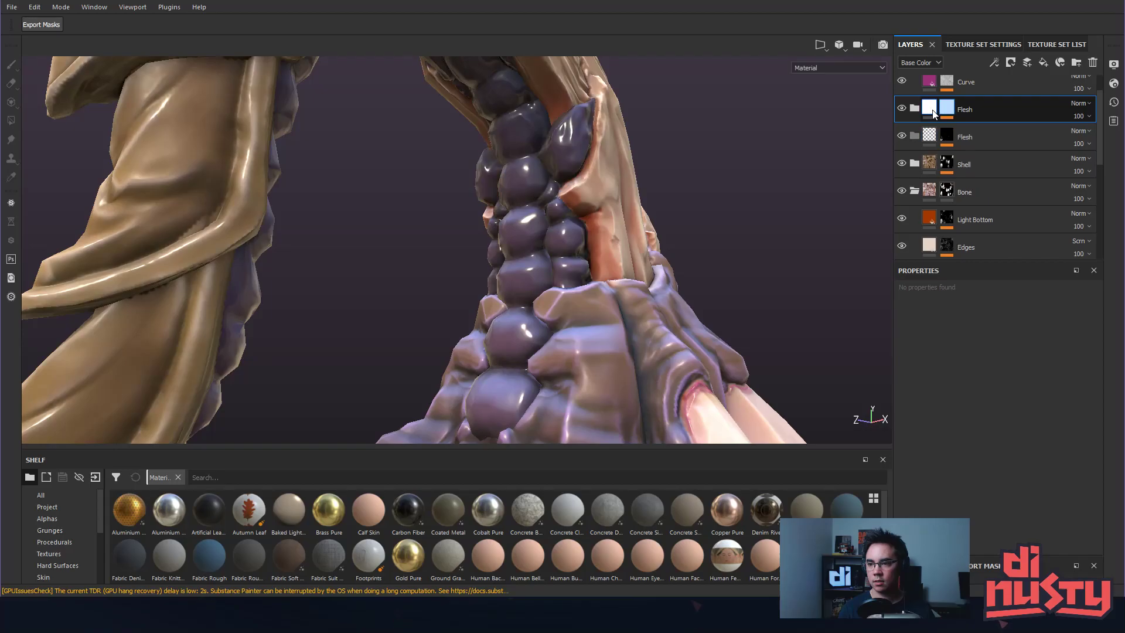
alt+drag(839, 142, 574, 156)
scroll(934, 138, up, 2)
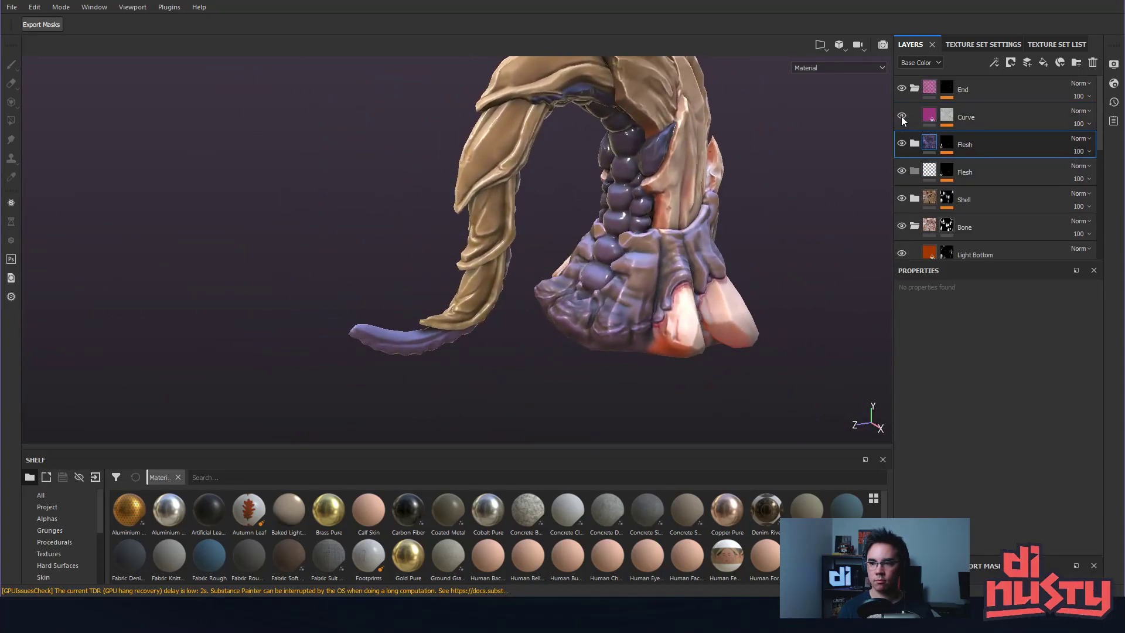
Inspect the mask of the base's pink Curve layer, and return to the material view of the model.
click(987, 113)
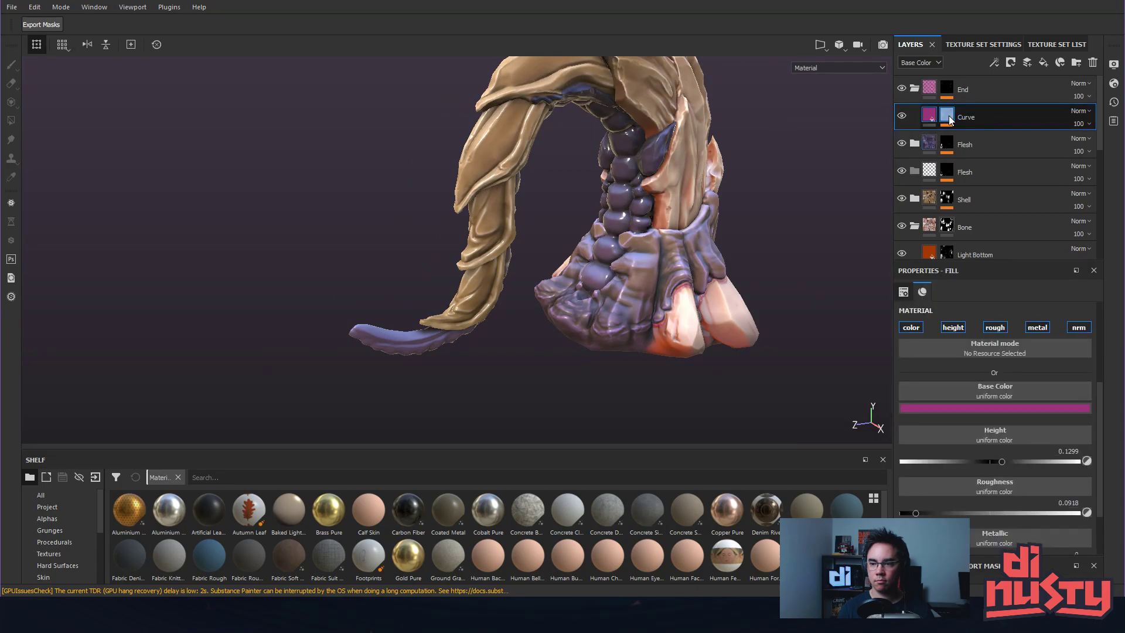
alt+click(948, 117)
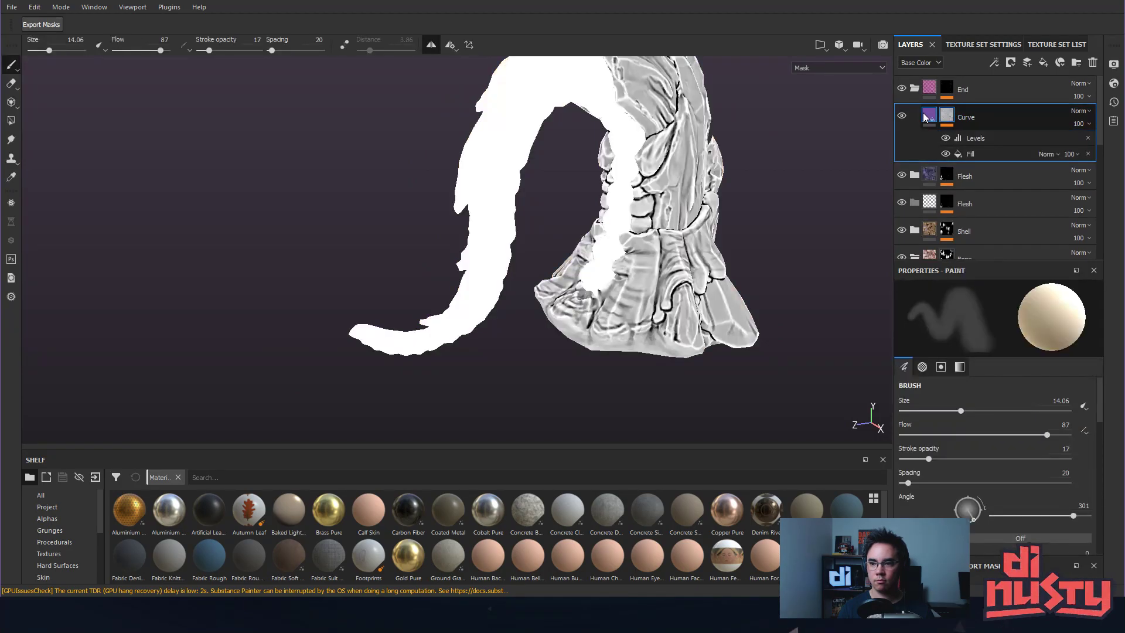
click(927, 117)
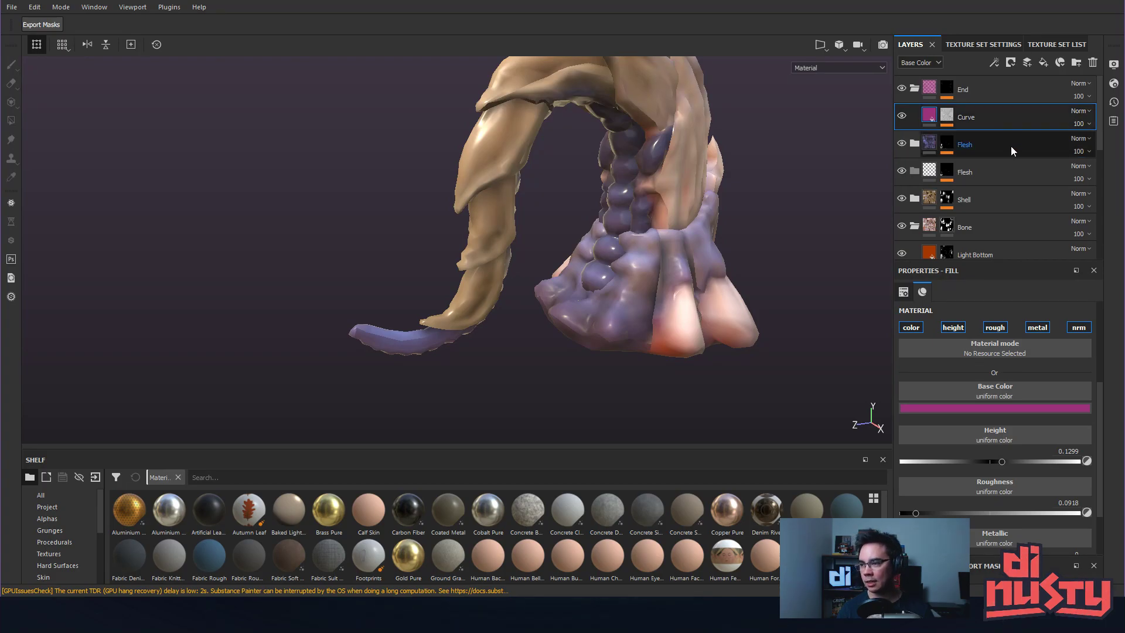
alt+drag(687, 191, 624, 195)
shift+right_drag(624, 196, 712, 178)
Expand the new Flesh group and set the roughness of its Base fill layer to 0.3.
click(923, 145)
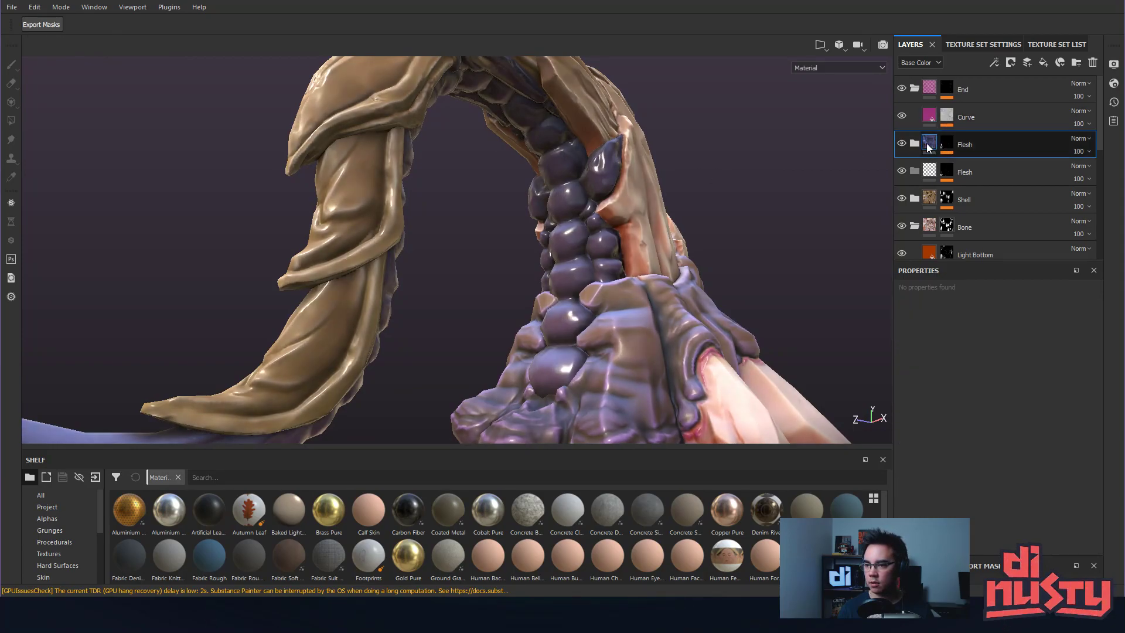
click(915, 144)
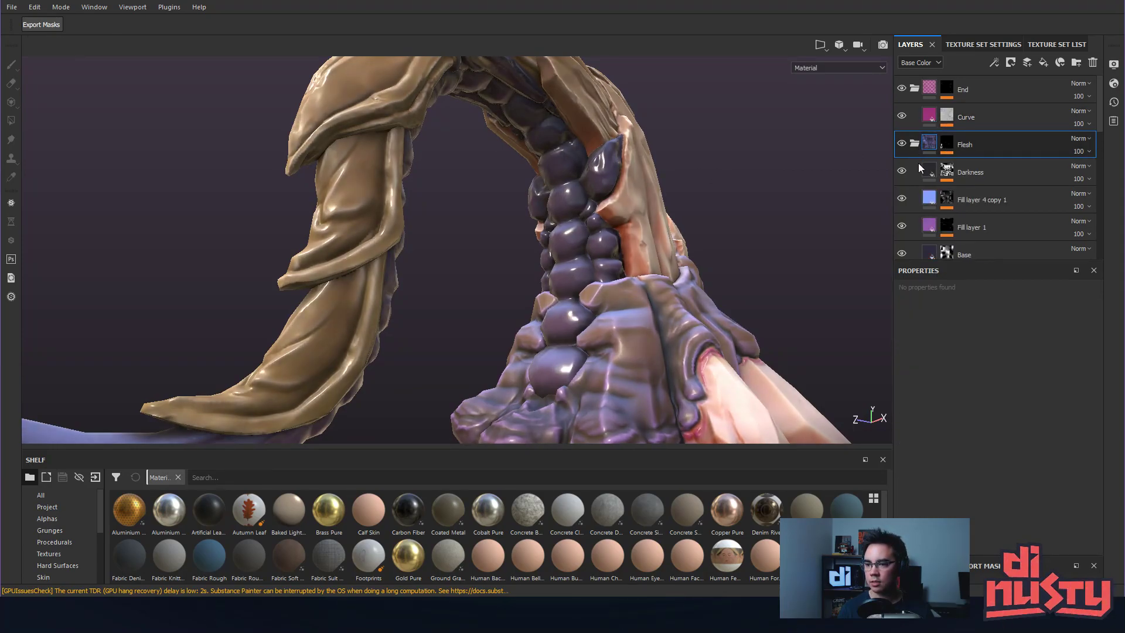
click(946, 177)
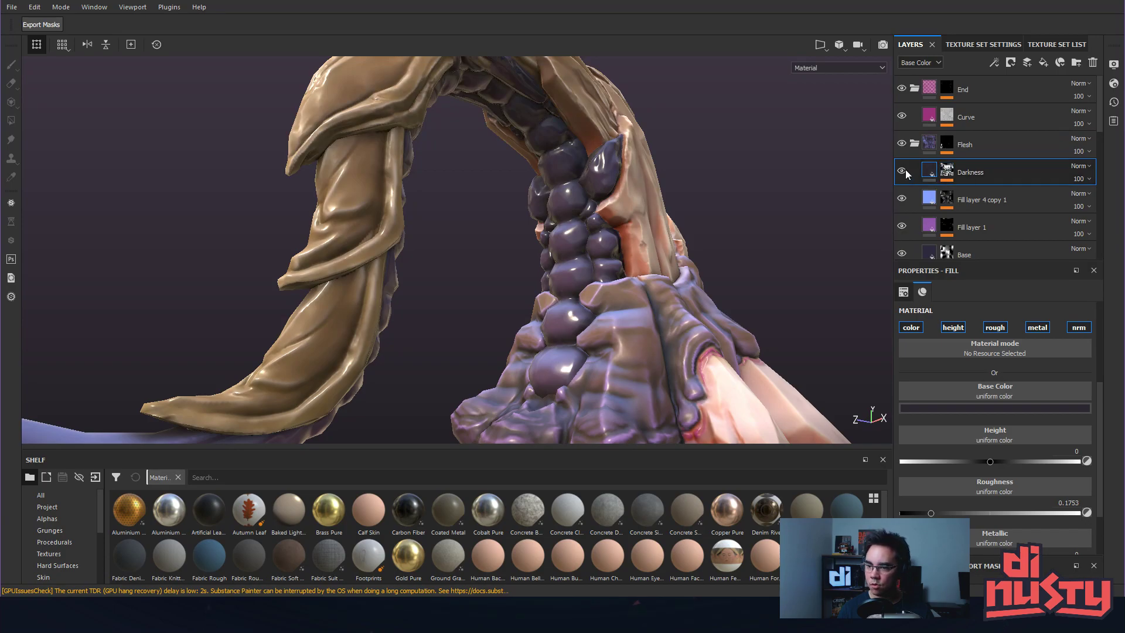
scroll(938, 217, down, 1)
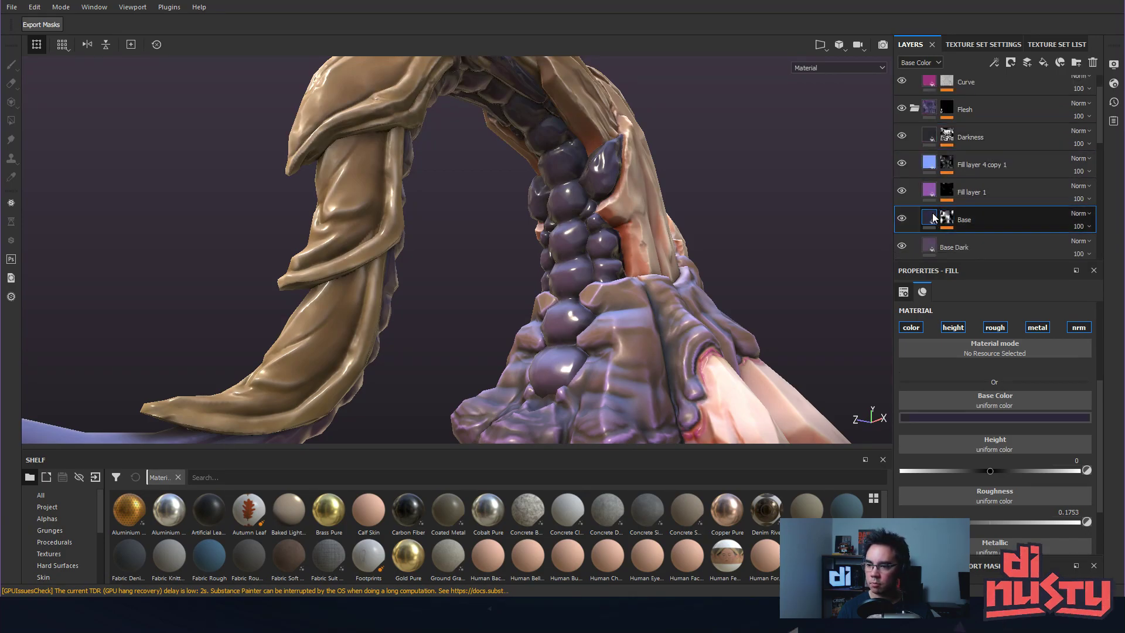
click(934, 218)
scroll(938, 216, down, 1)
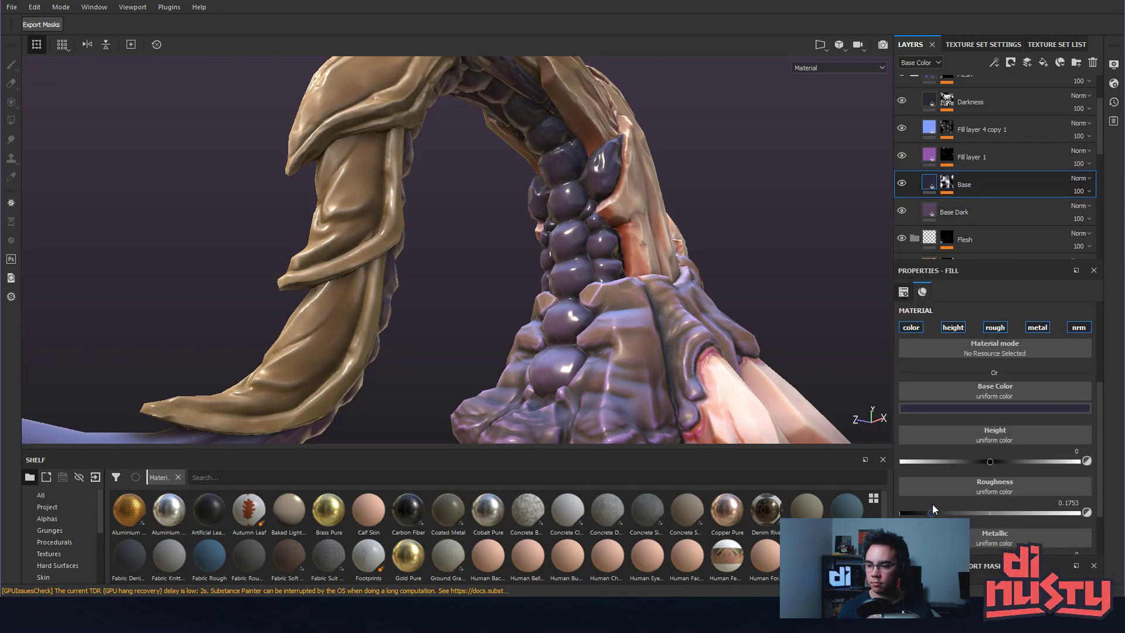
click(969, 511)
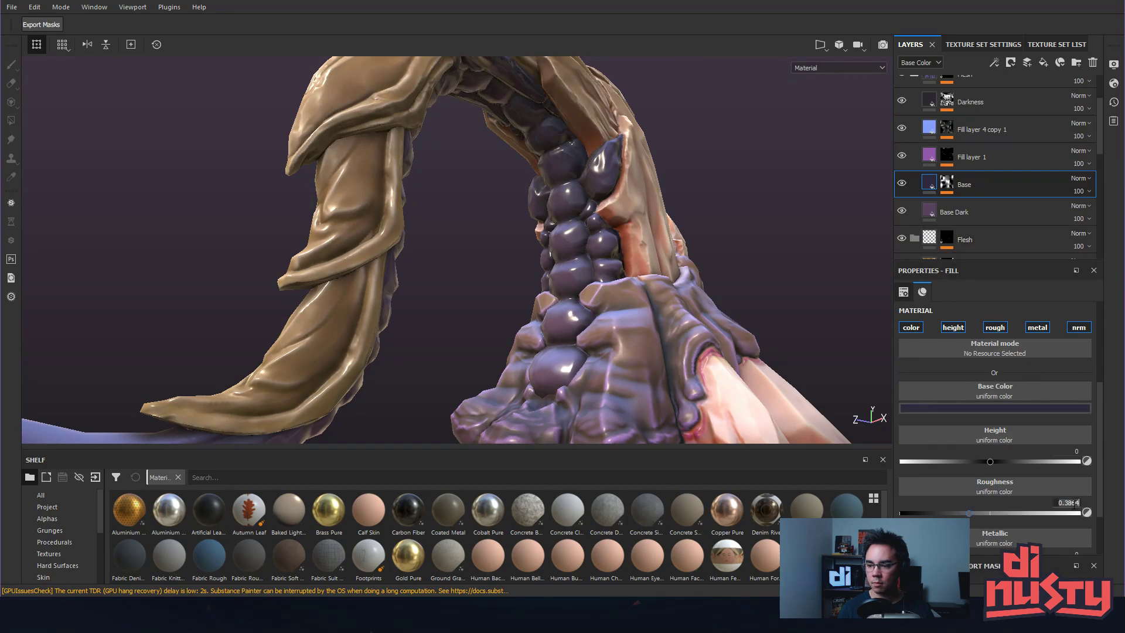
text(0.3)
key(Return)
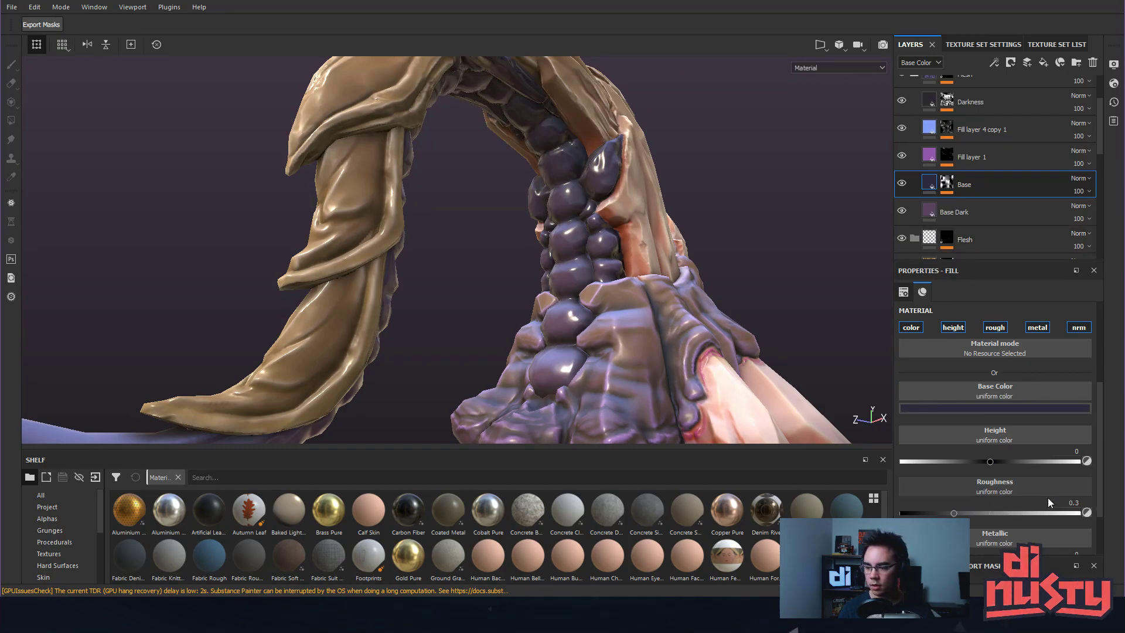
Set the Base Dark layer's roughness to 0.3, and raise it to 0.4351 while checking the reflections on the model.
click(952, 213)
scroll(1082, 441, down, 1)
click(1069, 503)
text(0.3)
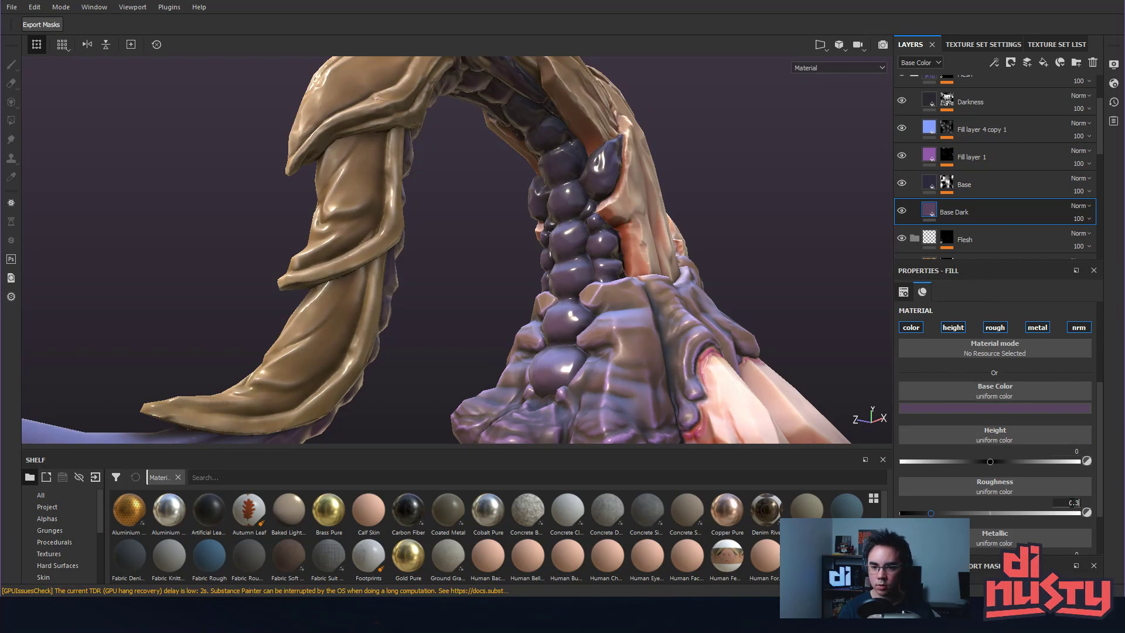
key(Return)
alt+drag(663, 250, 709, 258)
mouse_move(982, 512)
mouse_down()
mouse_move(1010, 509)
mouse_move(978, 512)
mouse_up()
alt+drag(758, 280, 728, 285)
alt+drag(820, 292, 790, 288)
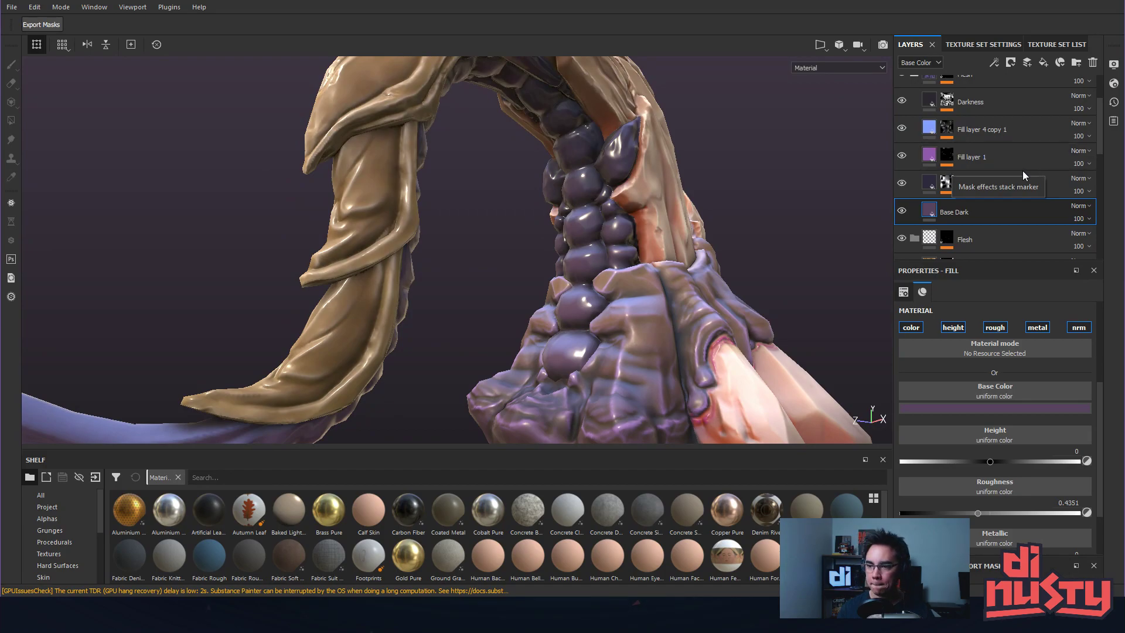
Delete the empty Flesh group between the Base Dark layer and the Shell group.
scroll(1019, 206, down, 1)
scroll(1020, 206, up, 1)
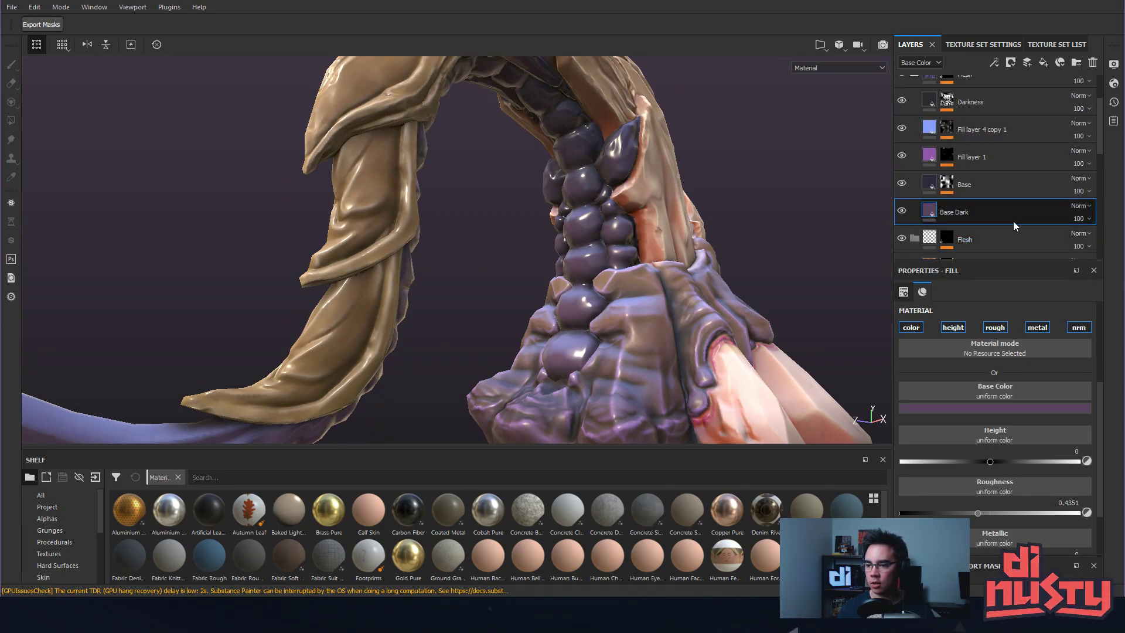
scroll(1013, 221, down, 1)
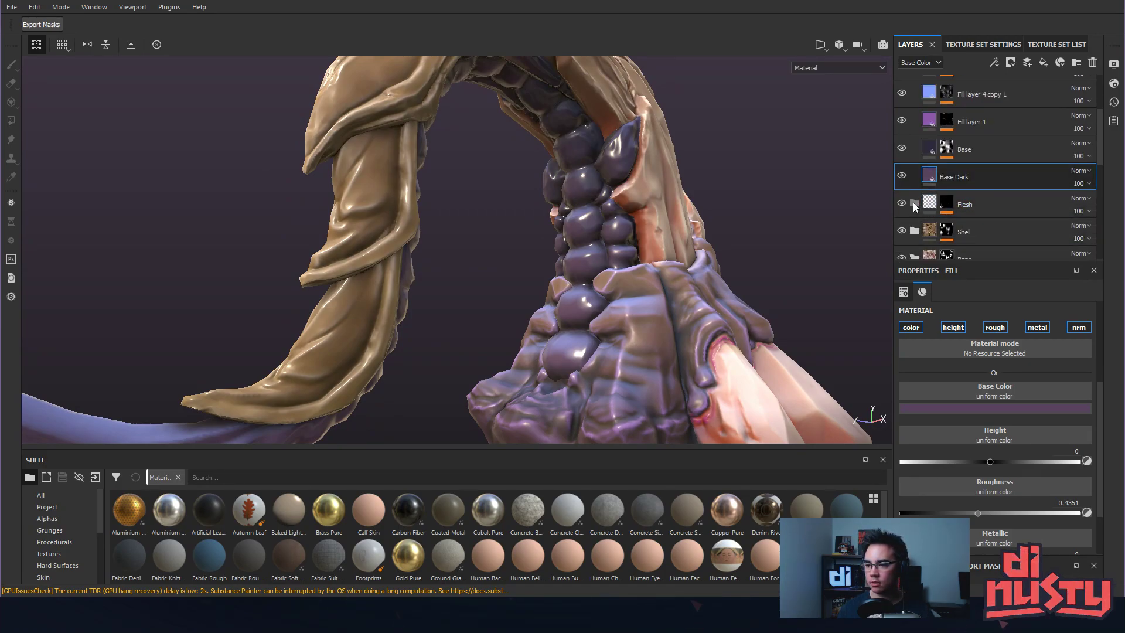
scroll(1004, 164, up, 3)
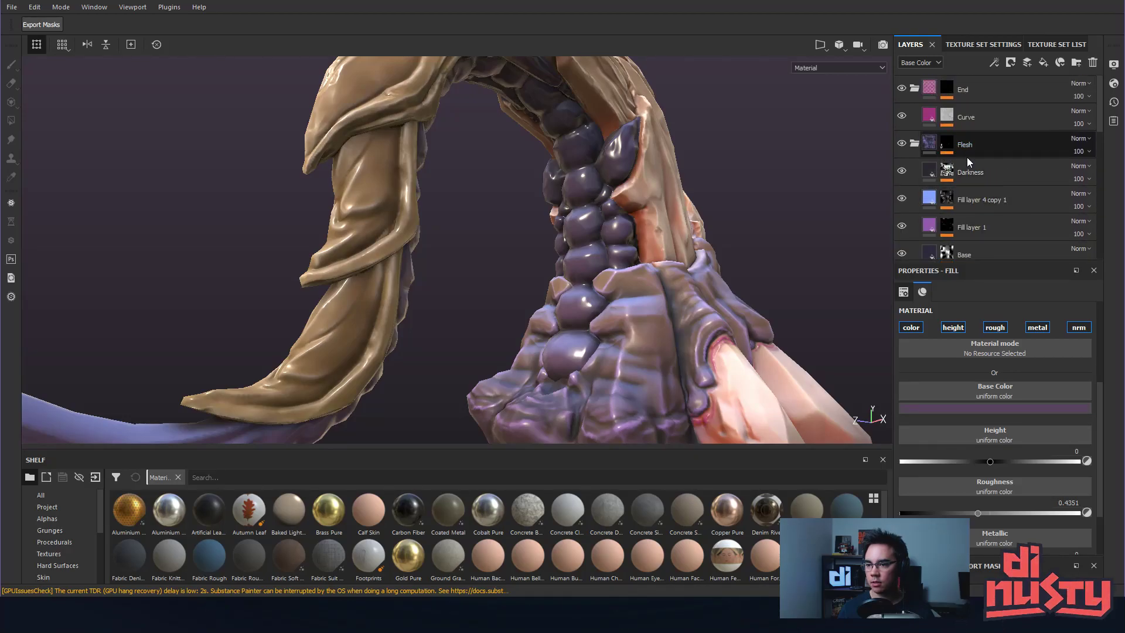
scroll(1014, 162, down, 4)
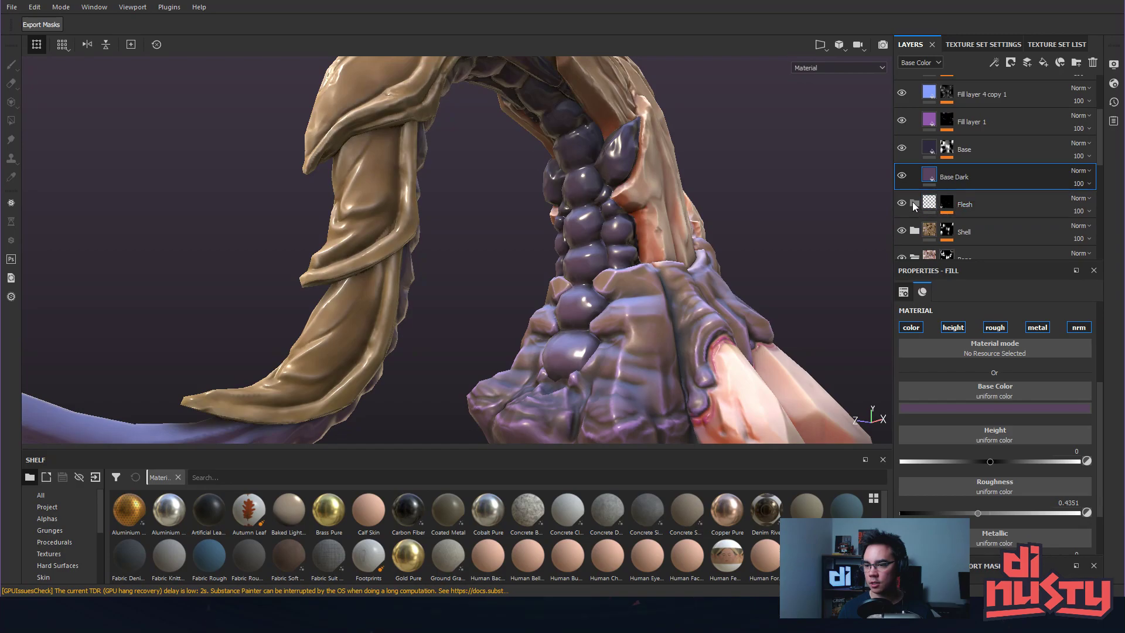
click(1025, 204)
key(Delete)
scroll(1012, 197, up, 4)
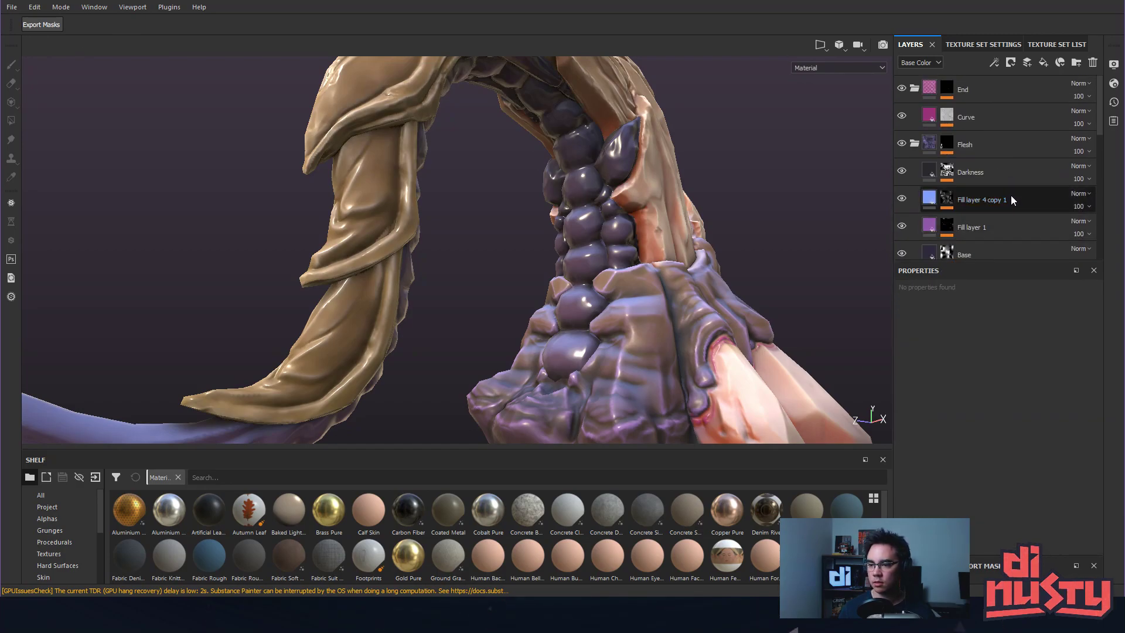
Set the roughness of the Flesh group's Darkness layer to 0.8247.
click(936, 169)
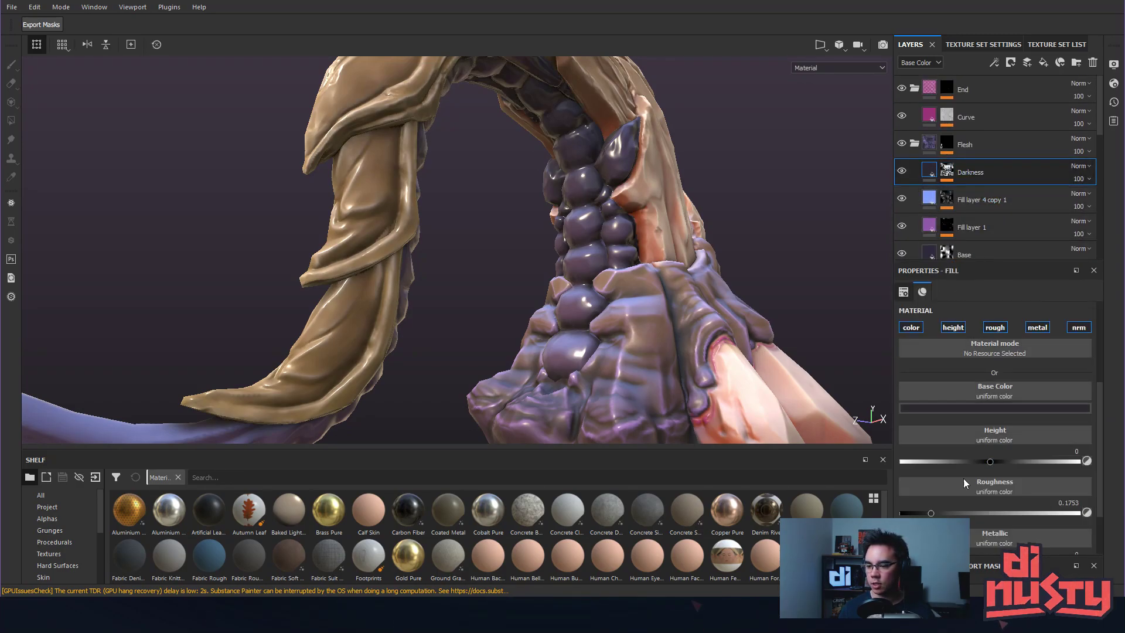
drag(1050, 509, 1049, 513)
alt+drag(784, 293, 781, 314)
Display only the Roughness channel on the model and examine the base flesh with the Darkness layer selected.
key(c)
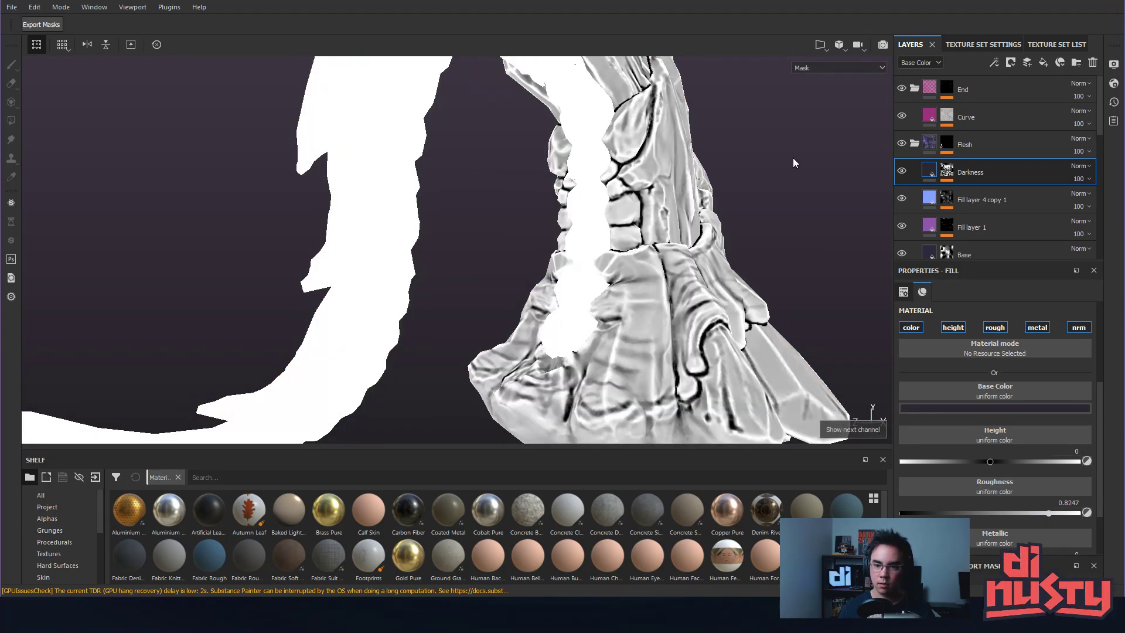
click(842, 68)
click(819, 89)
mouse_move(723, 168)
alt+mouse_down()
mouse_move(733, 201)
mouse_move(713, 223)
mouse_move(716, 254)
mouse_move(786, 254)
mouse_move(748, 234)
mouse_move(688, 160)
mouse_move(728, 182)
mouse_move(742, 236)
mouse_move(715, 241)
mouse_move(736, 163)
mouse_move(689, 206)
mouse_move(727, 198)
alt+mouse_up()
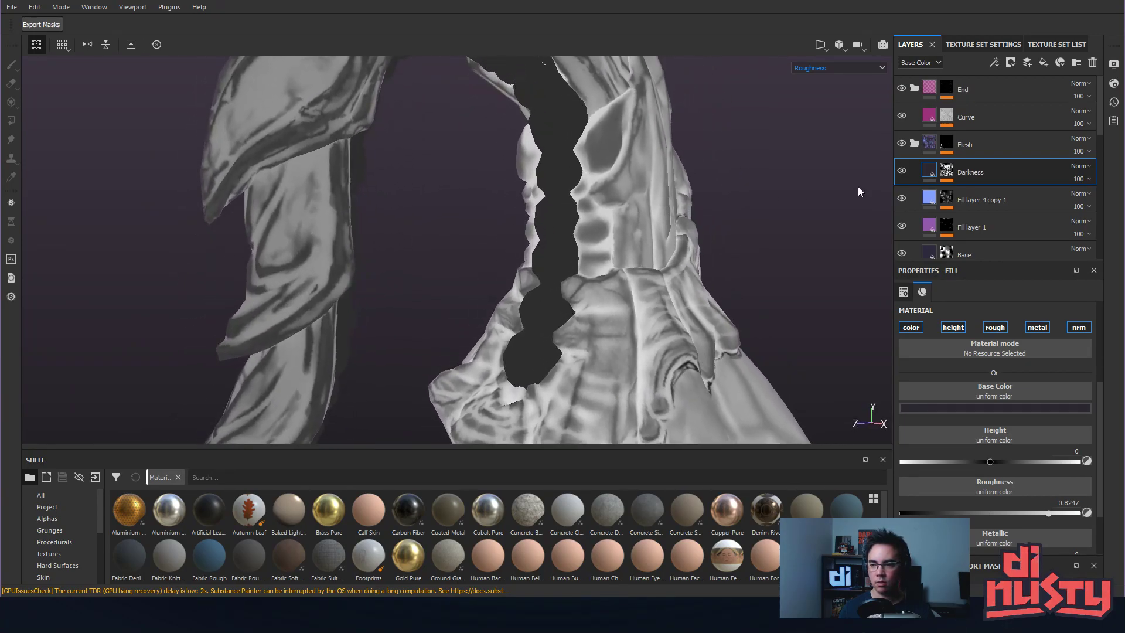
click(947, 171)
click(957, 180)
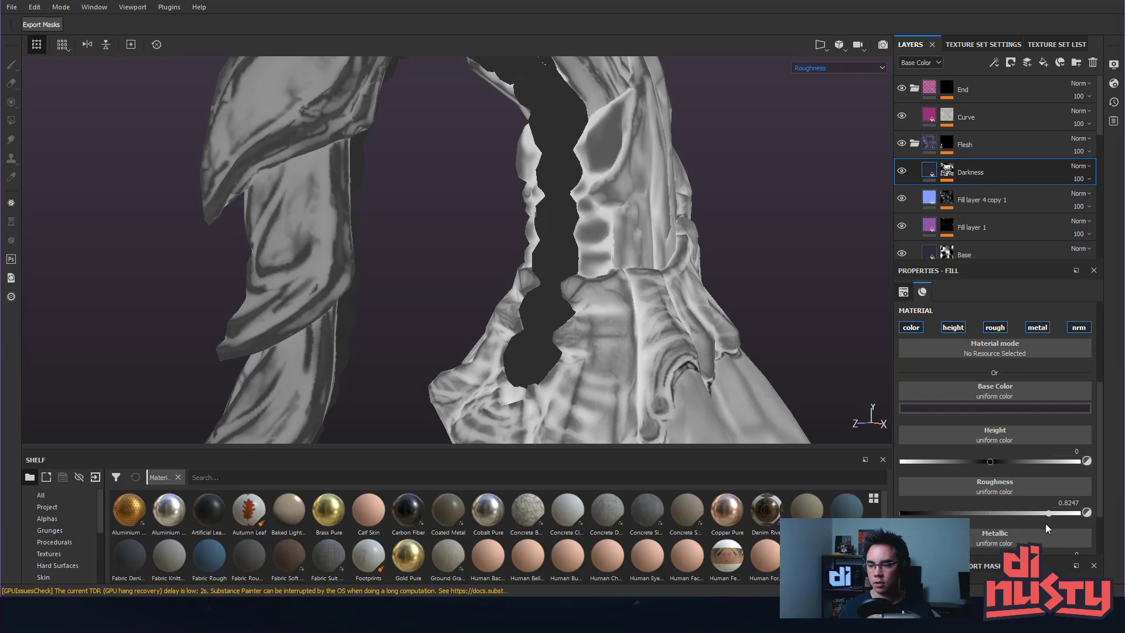
Lower the roughness of the base's Darkness layer to 0.6104, and settle it at 0.7305 while comparing it with the tentacle.
mouse_move(994, 508)
mouse_down()
mouse_move(1056, 512)
mouse_move(989, 512)
mouse_move(1010, 514)
mouse_up()
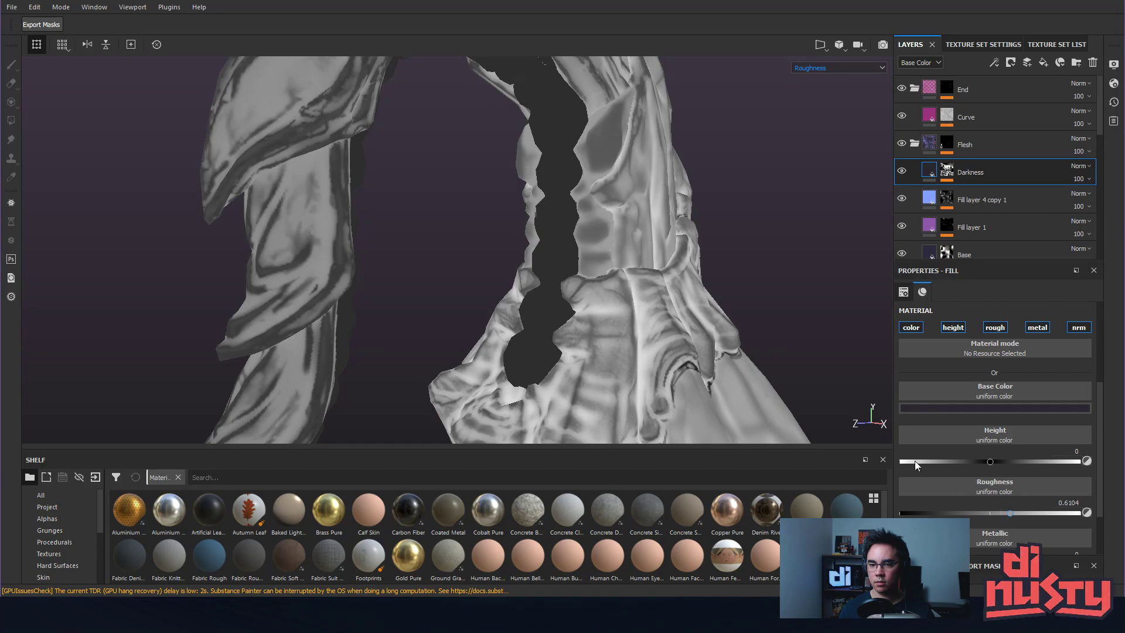
alt+middle_drag(777, 327, 787, 320)
drag(1010, 512, 1032, 514)
alt+drag(712, 226, 738, 178)
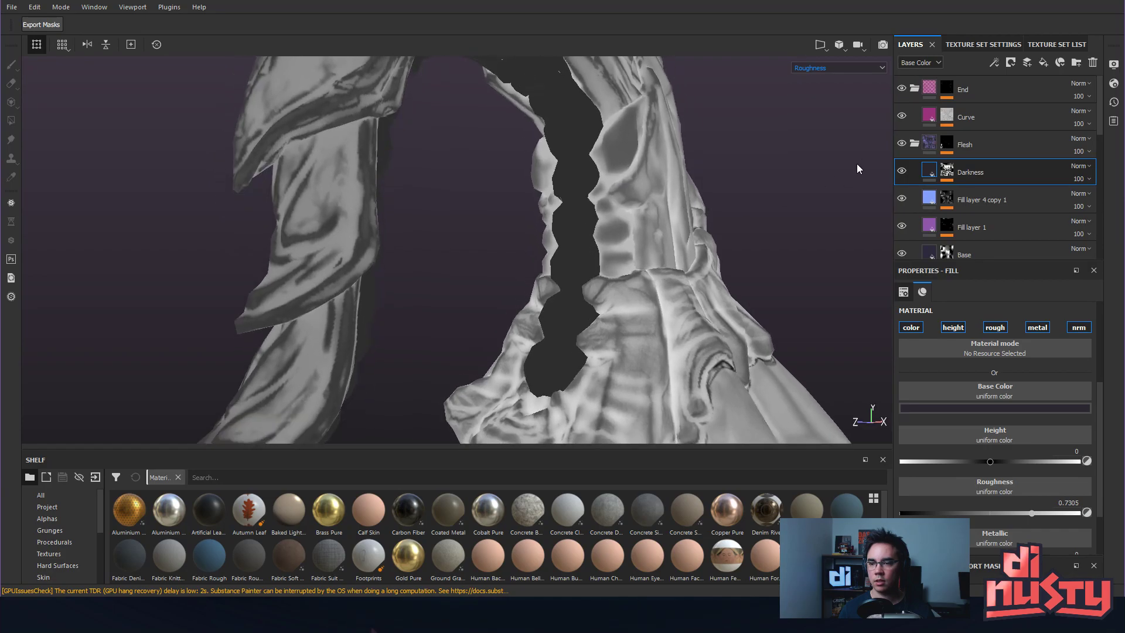
Set the roughness of the Base layer in the base's Flesh group to 0.3247 while checking the roughness view.
click(932, 232)
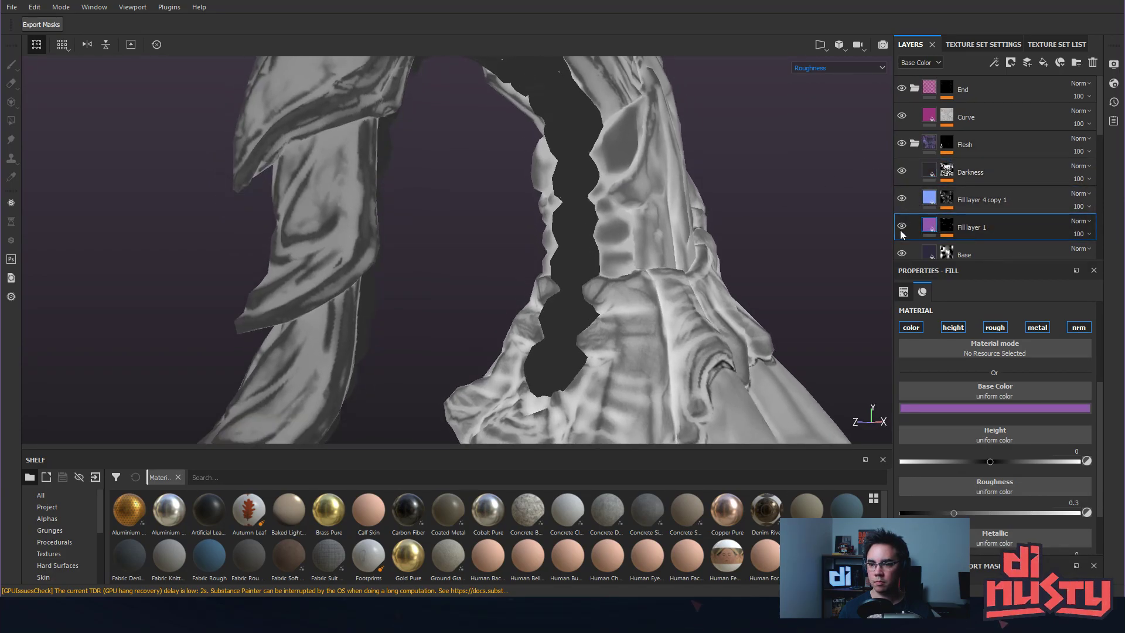
scroll(909, 224, down, 1)
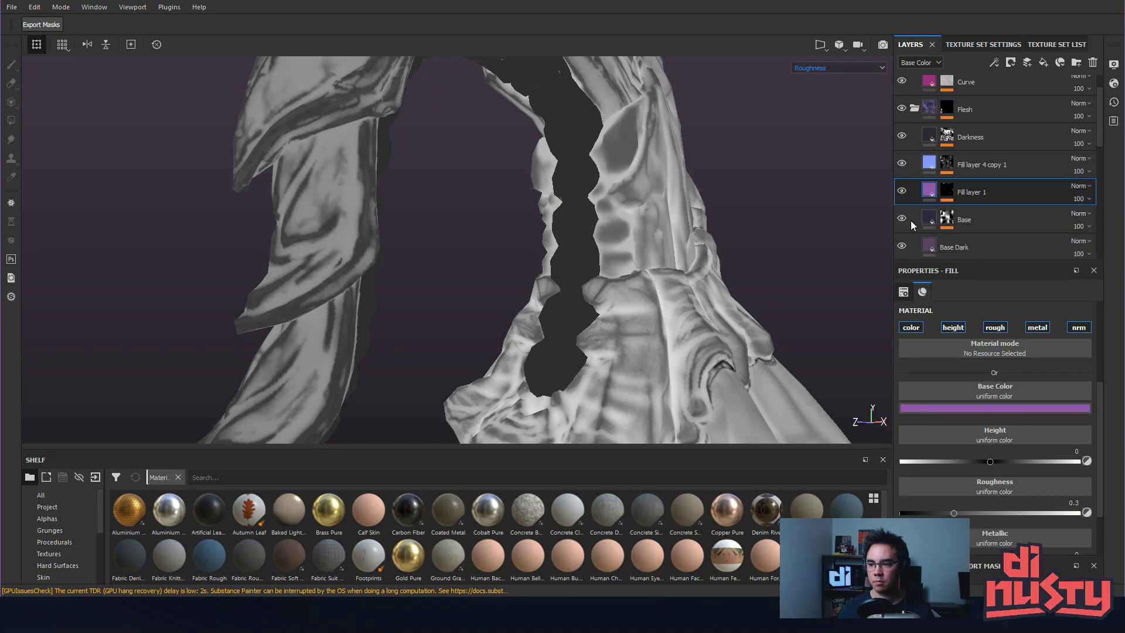
click(910, 219)
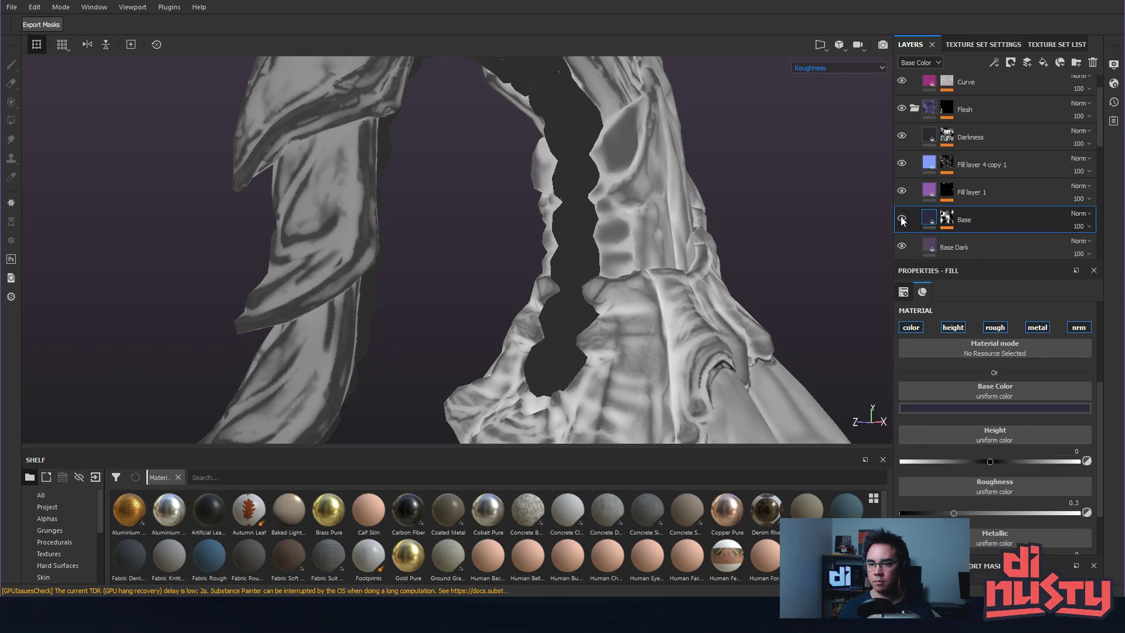
mouse_move(964, 514)
mouse_down()
mouse_move(996, 513)
mouse_move(921, 513)
mouse_move(939, 512)
mouse_up()
alt+drag(703, 404, 905, 445)
drag(941, 515, 959, 514)
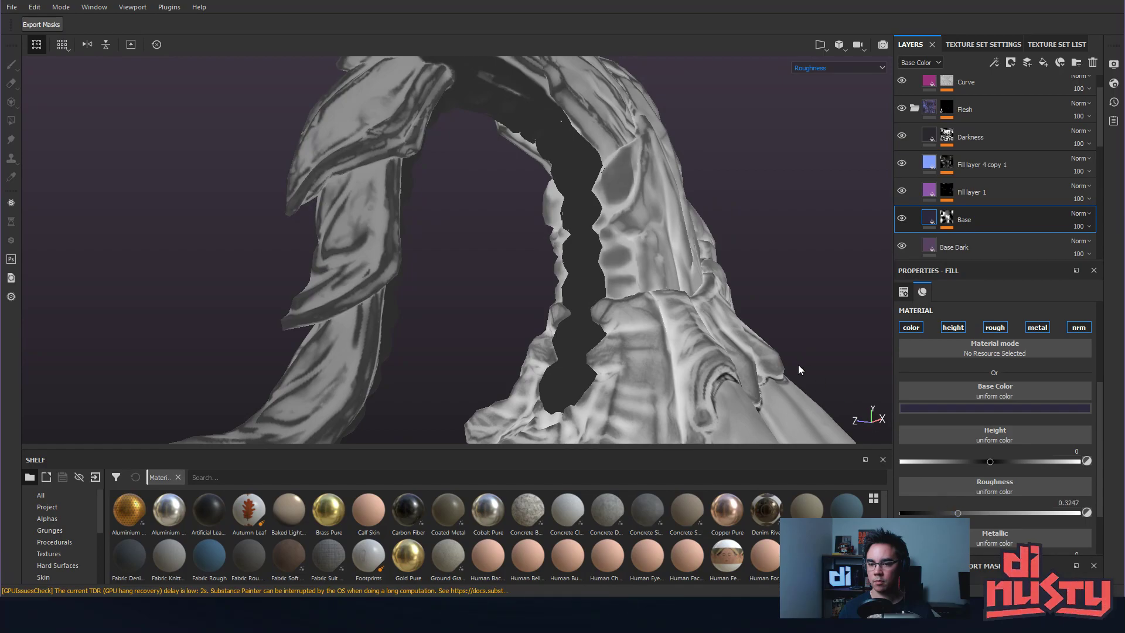
alt+middle_drag(797, 360, 805, 381)
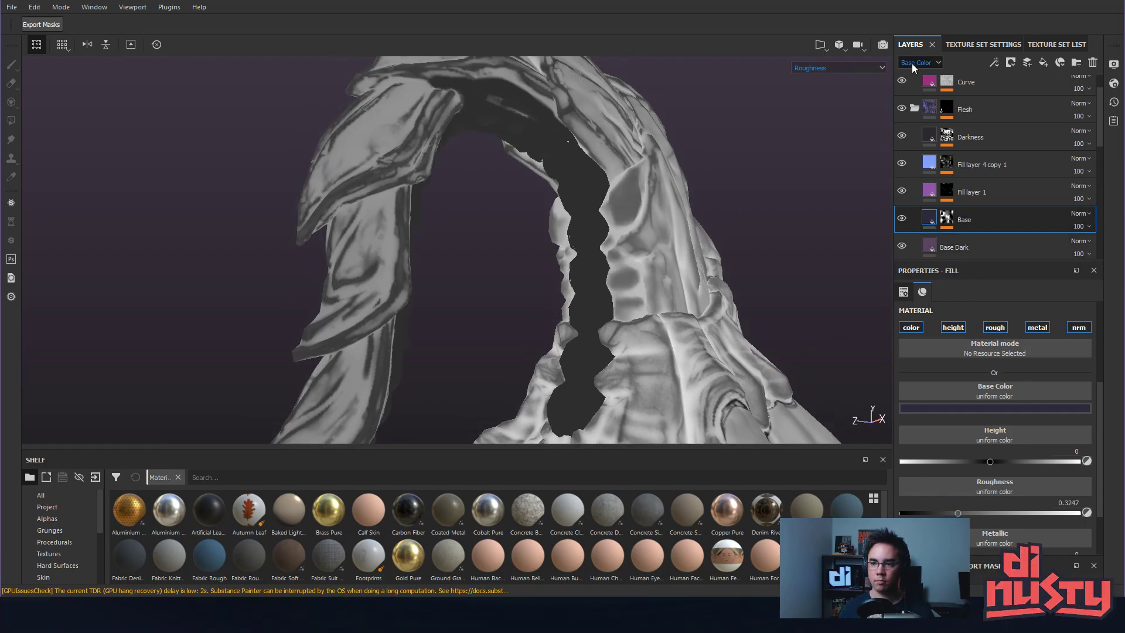
Switch to the Tentacle texture set and show its layer stack.
click(1055, 44)
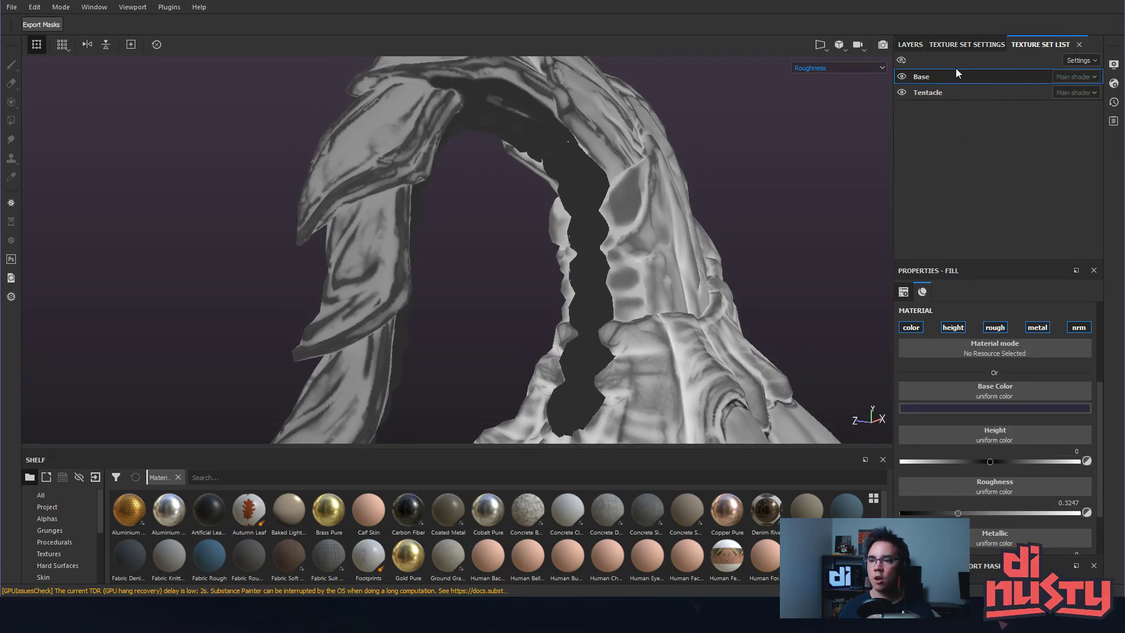
click(906, 95)
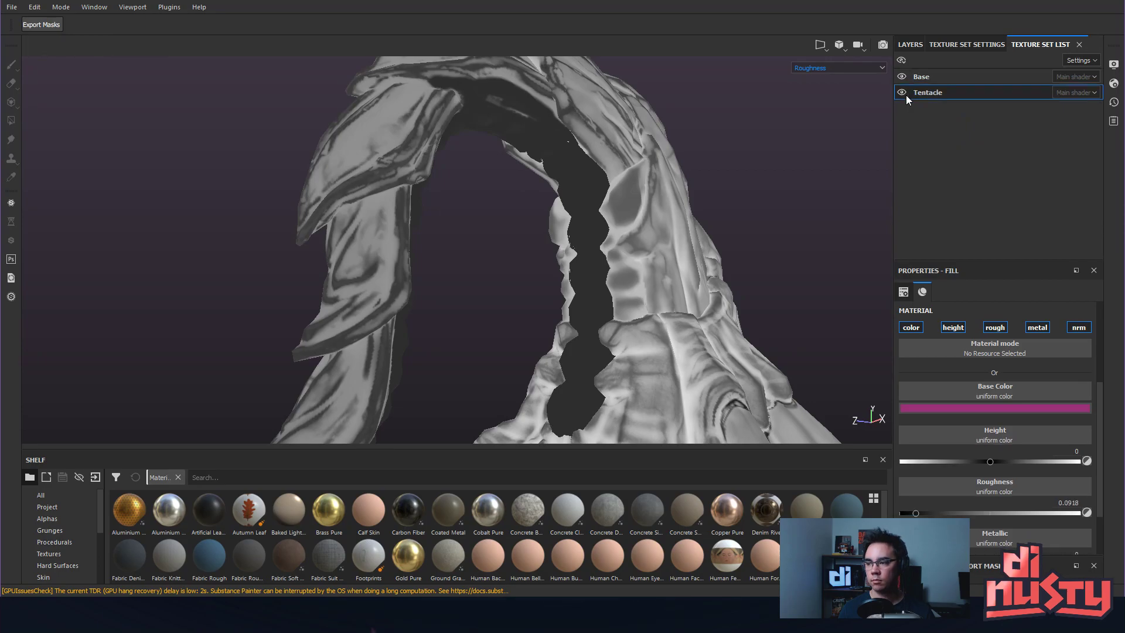
click(911, 45)
alt+drag(646, 147, 718, 199)
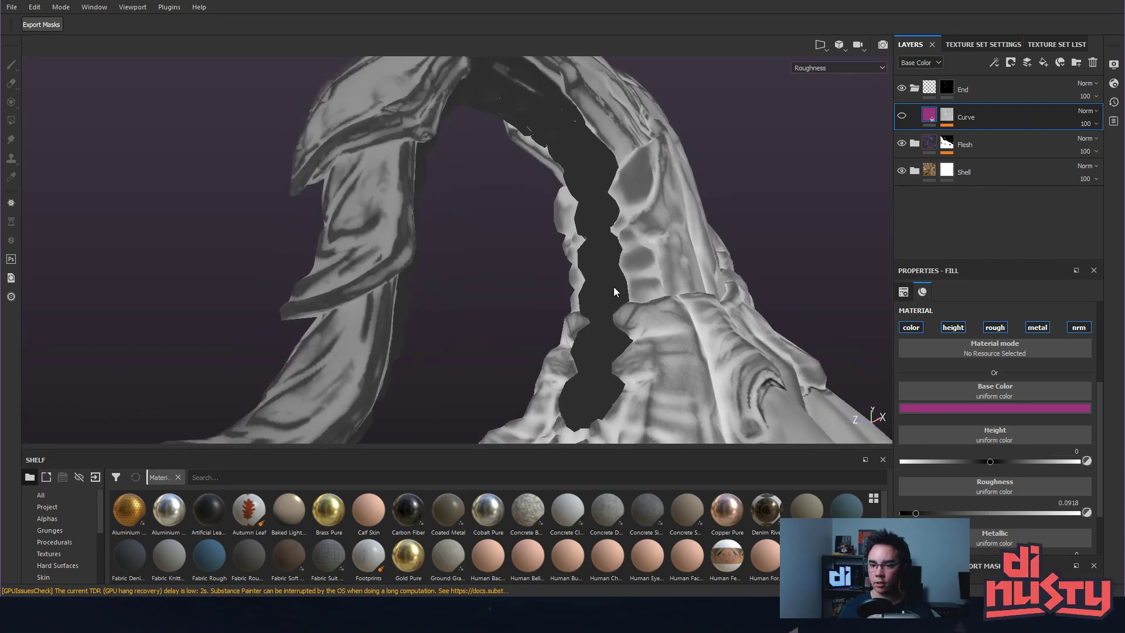
Set the roughness of the Darkness layer in the tentacle's Flesh group to 0.8052 and check the blend with the base up close.
click(914, 144)
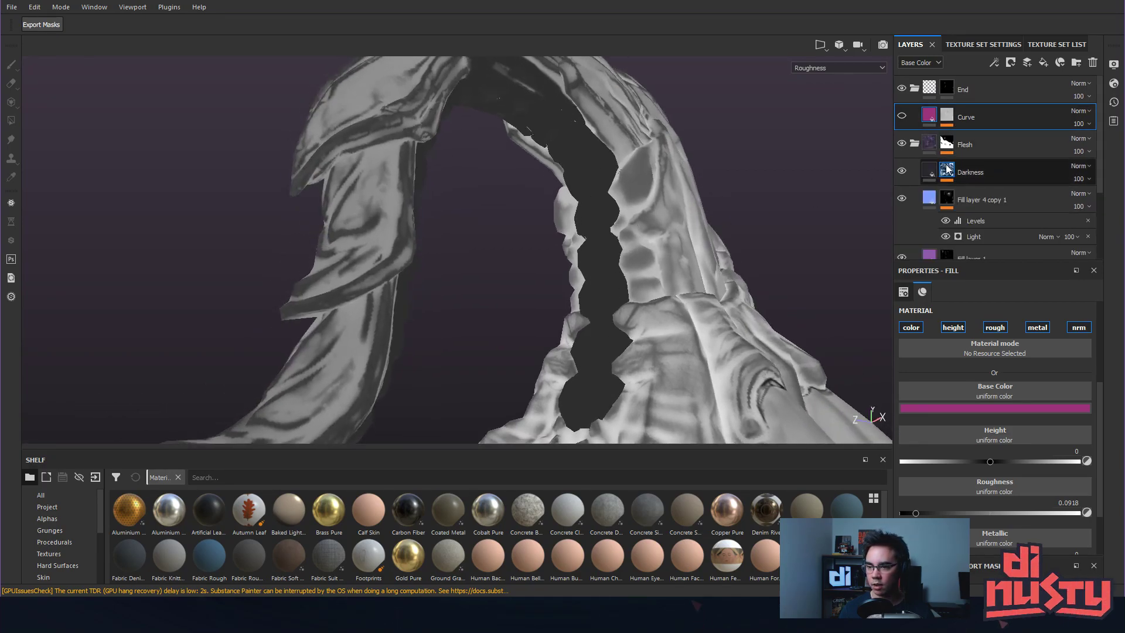
click(1007, 175)
scroll(1008, 176, down, 1)
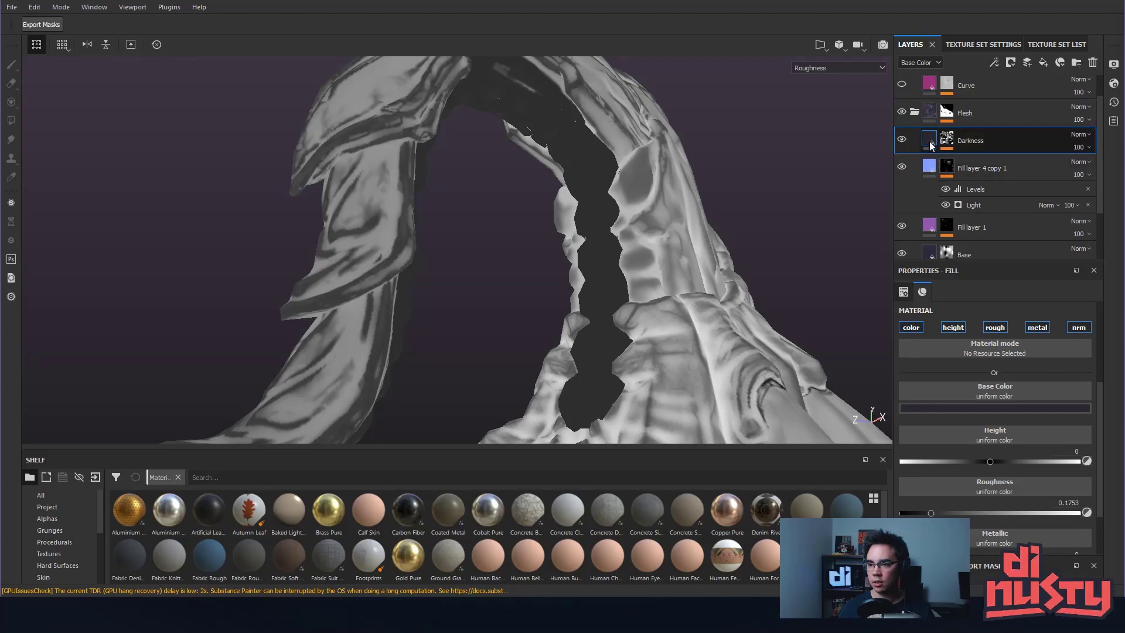
drag(1010, 515, 1041, 514)
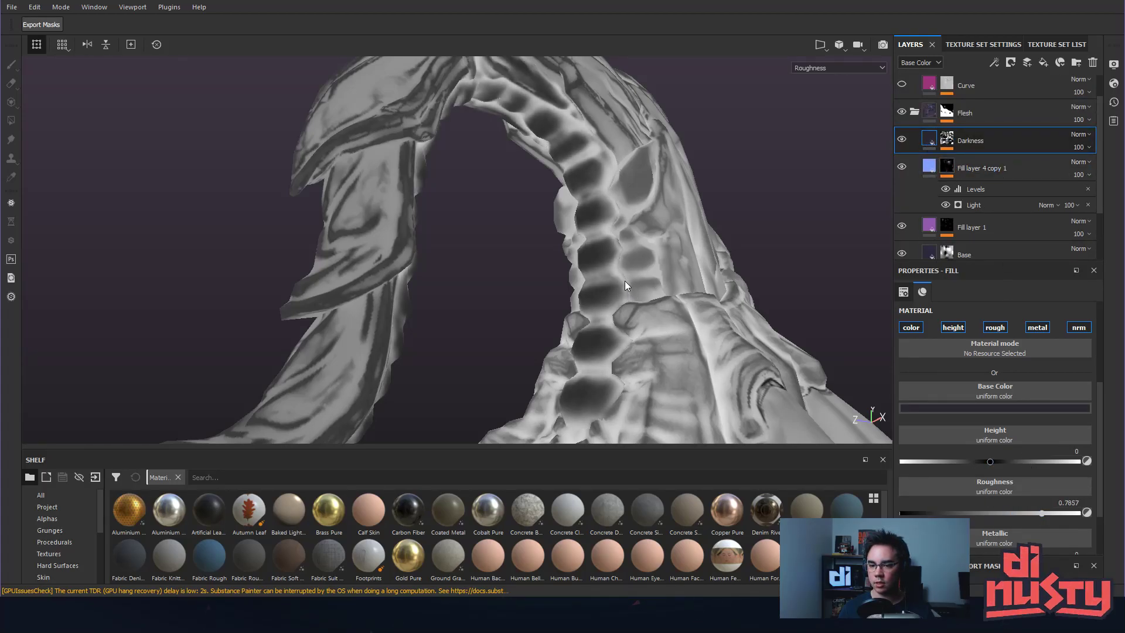
alt+drag(790, 337, 786, 331)
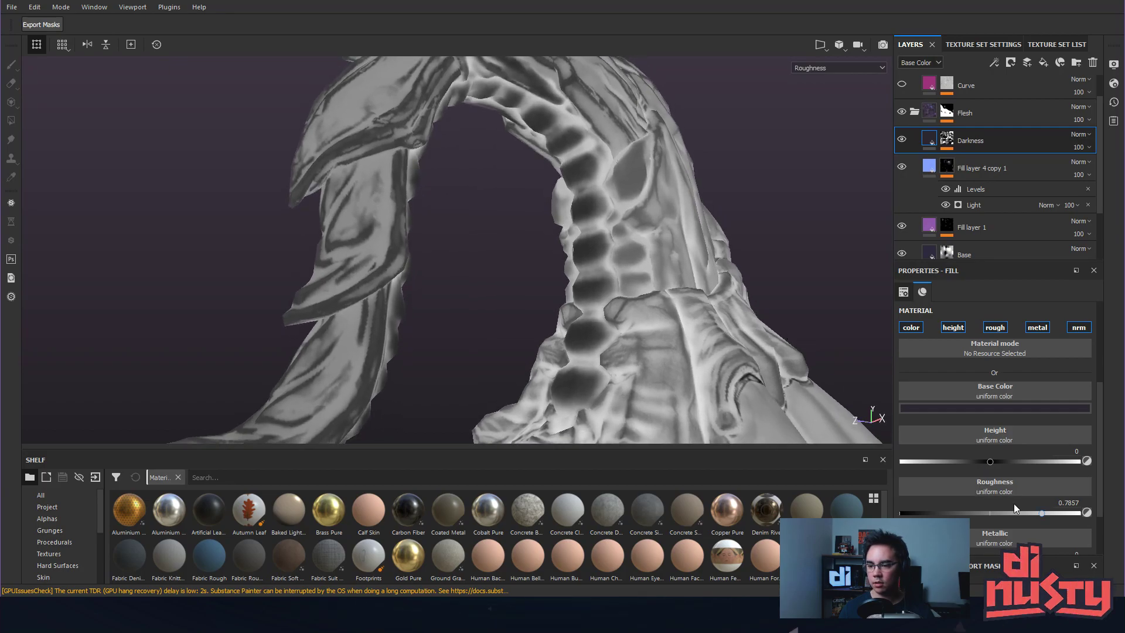
drag(1043, 514, 1045, 513)
alt+right_drag(656, 234, 786, 267)
alt+drag(787, 271, 627, 276)
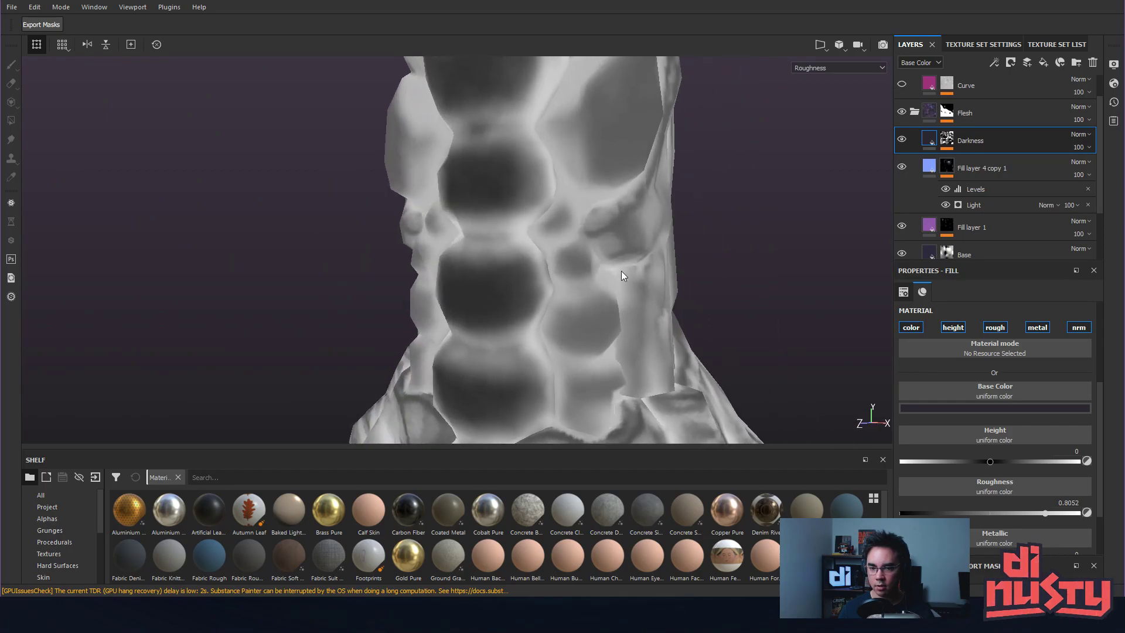
alt+drag(547, 273, 505, 255)
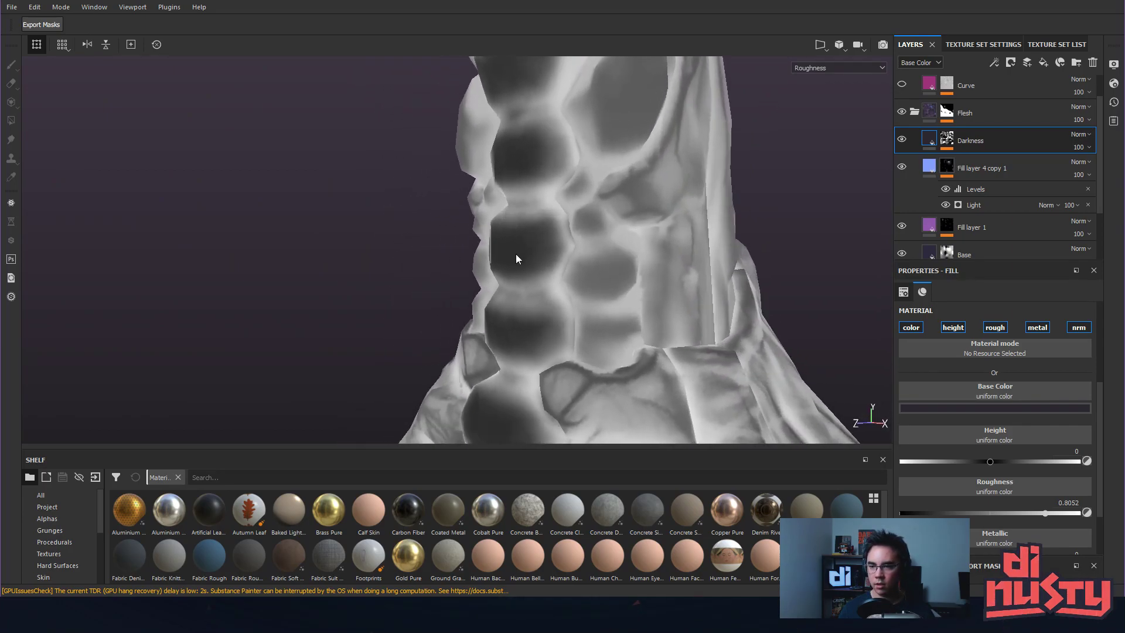
click(992, 144)
right_click(996, 162)
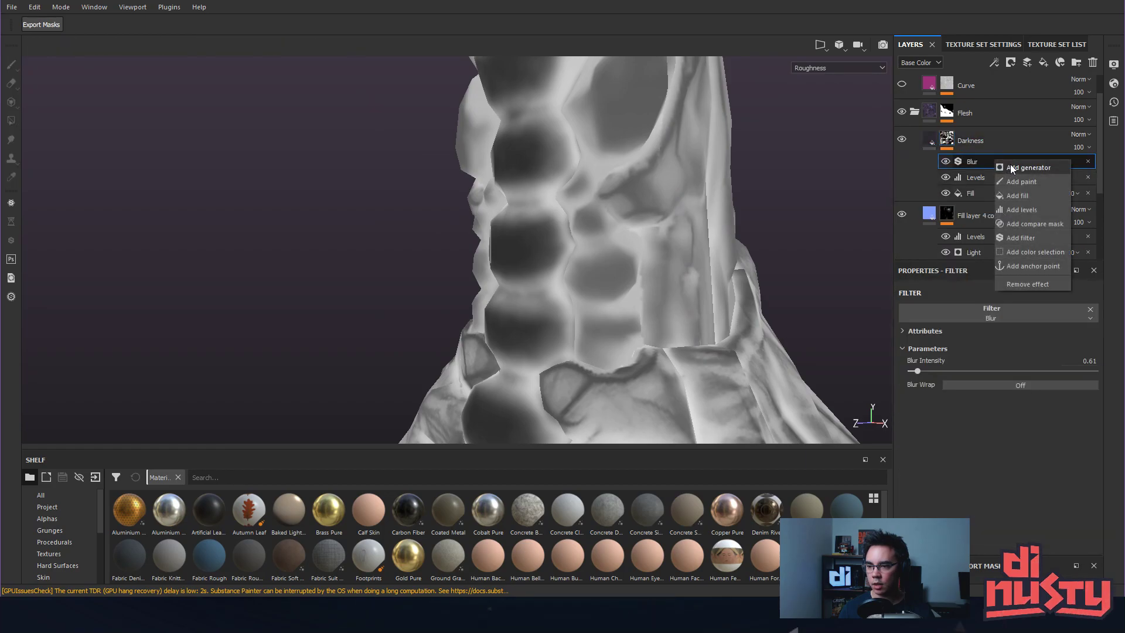
click(1050, 170)
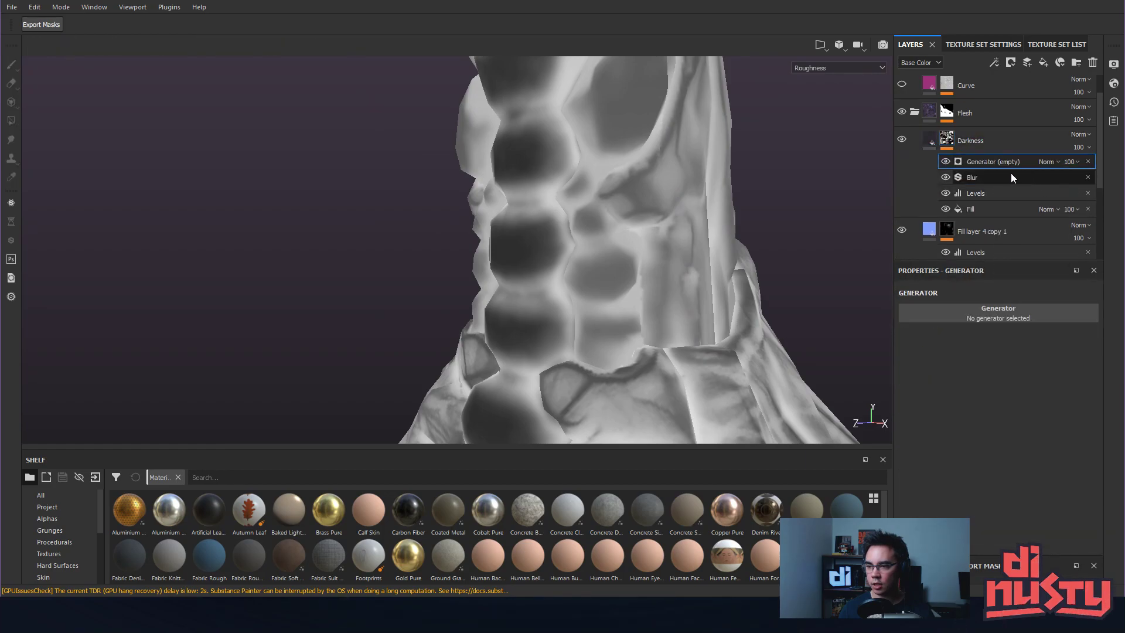
click(1014, 315)
text(grad)
key(BackSpace)
key(BackSpace)
key(BackSpace)
key(BackSpace)
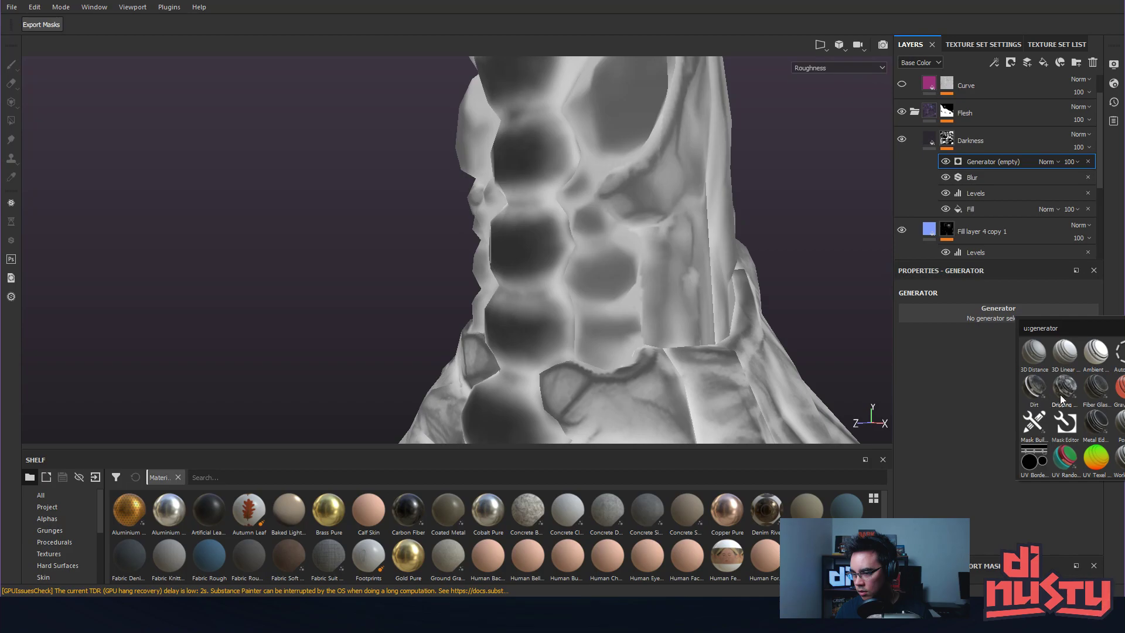
click(969, 411)
click(1088, 162)
Add a filter to the mask of the tentacle's Darkness layer and open the choice of blur filters for it.
right_click(1004, 142)
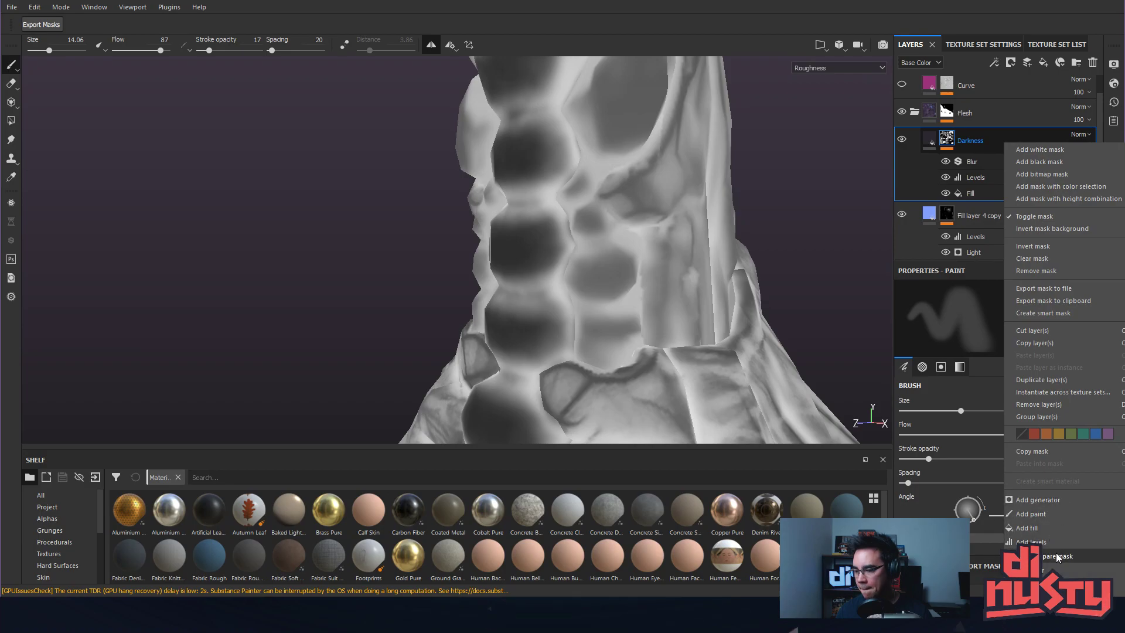
click(1031, 569)
click(994, 310)
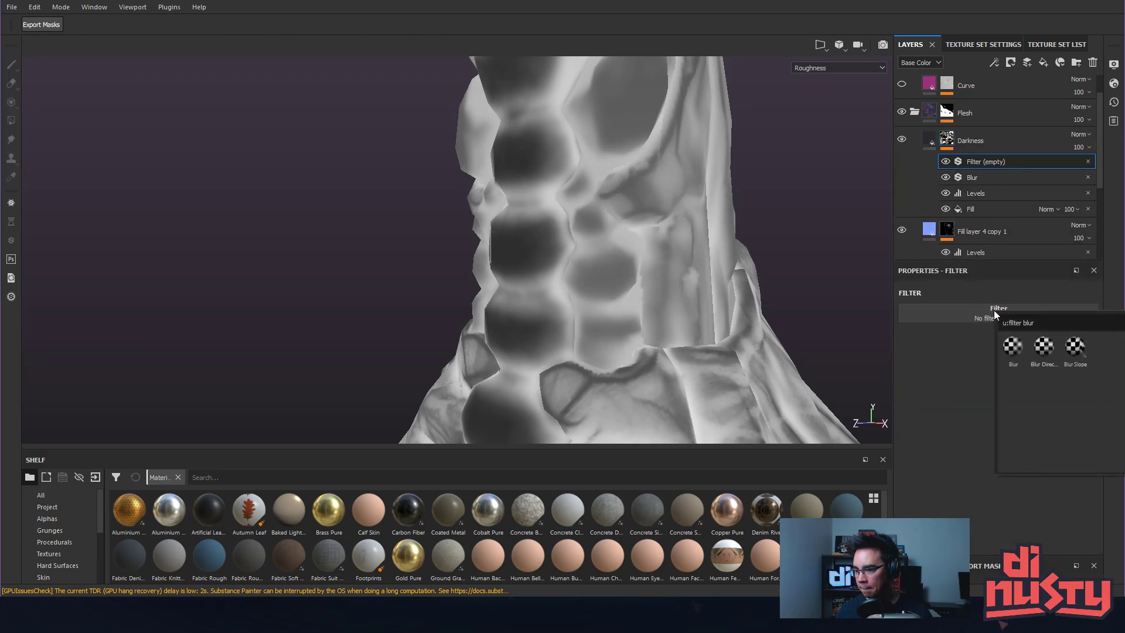
Assign the Histogram Scan filter to the empty filter effect in the Darkness layer's mask.
key(BackSpace)
key(BackSpace)
key(BackSpace)
key(BackSpace)
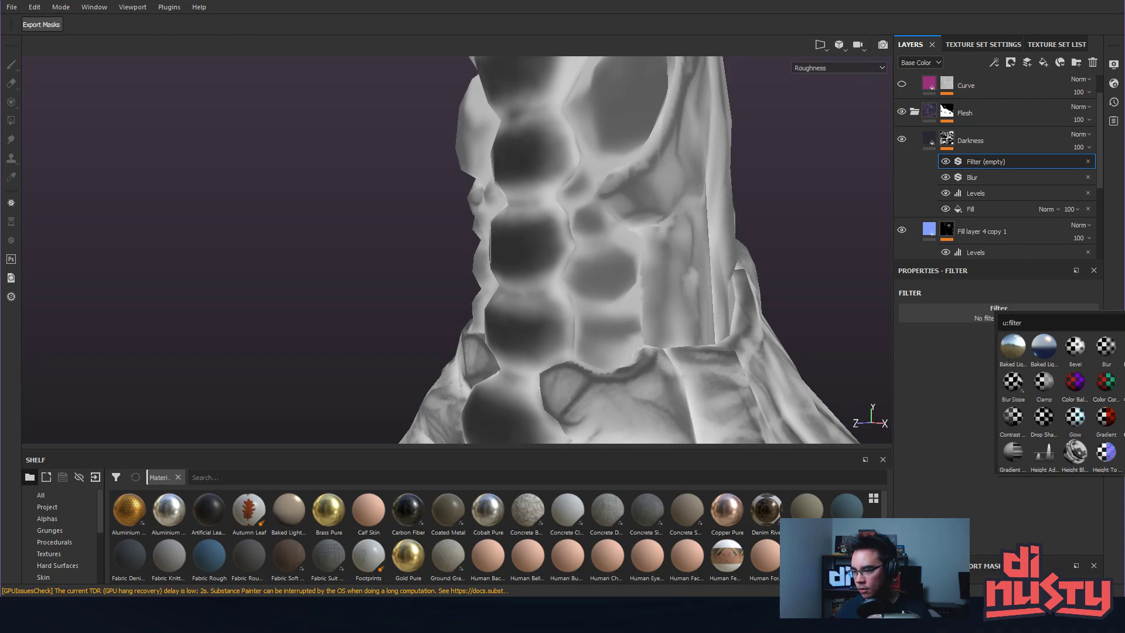
scroll(1059, 405, down, 3)
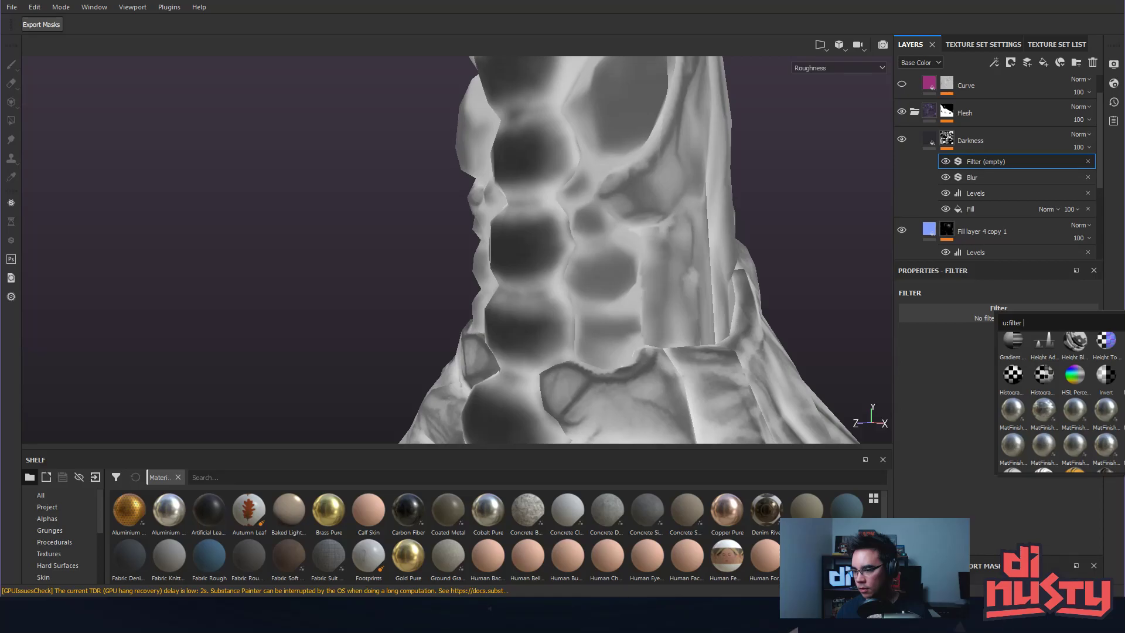
mouse_move(1036, 382)
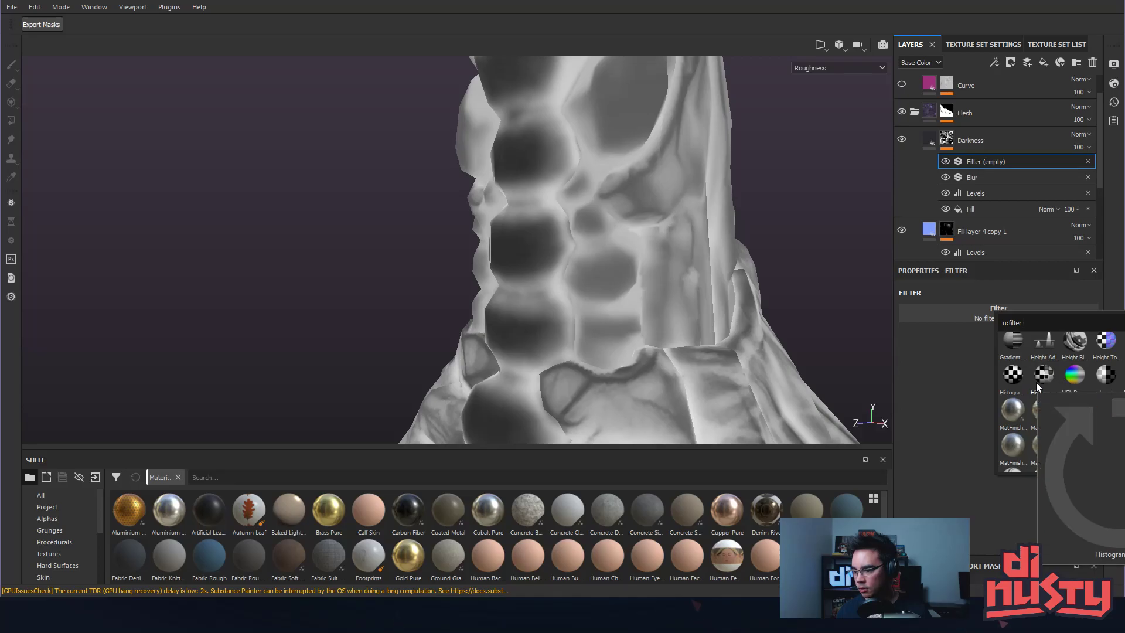
click(1036, 382)
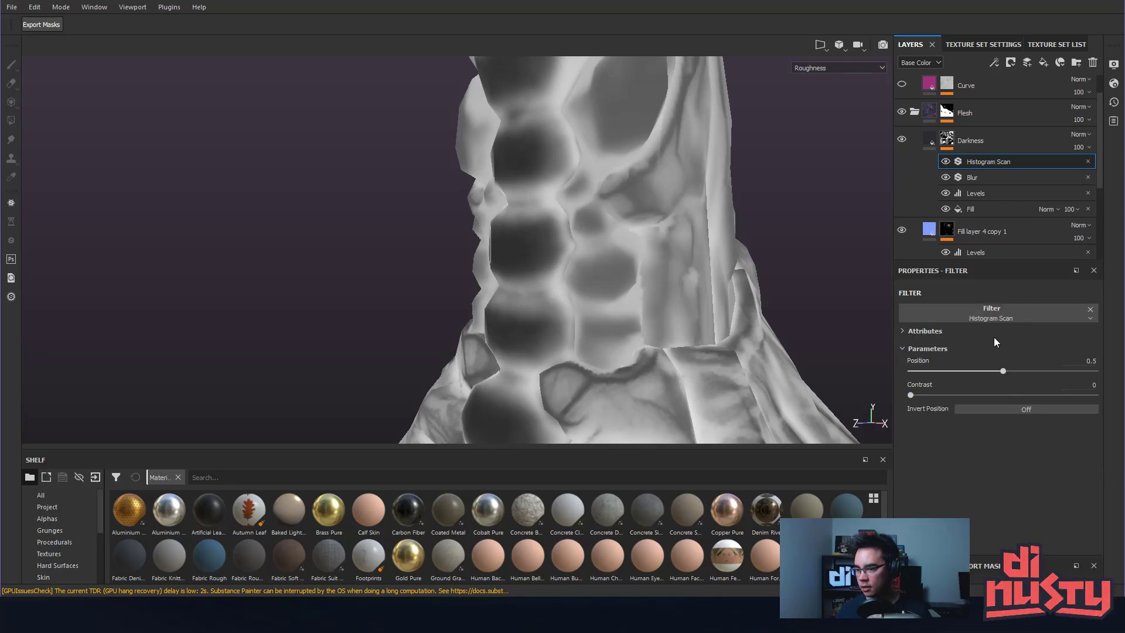
Tune the Histogram Scan to a position of 0.61 and a contrast of 0.
drag(1003, 371, 1045, 374)
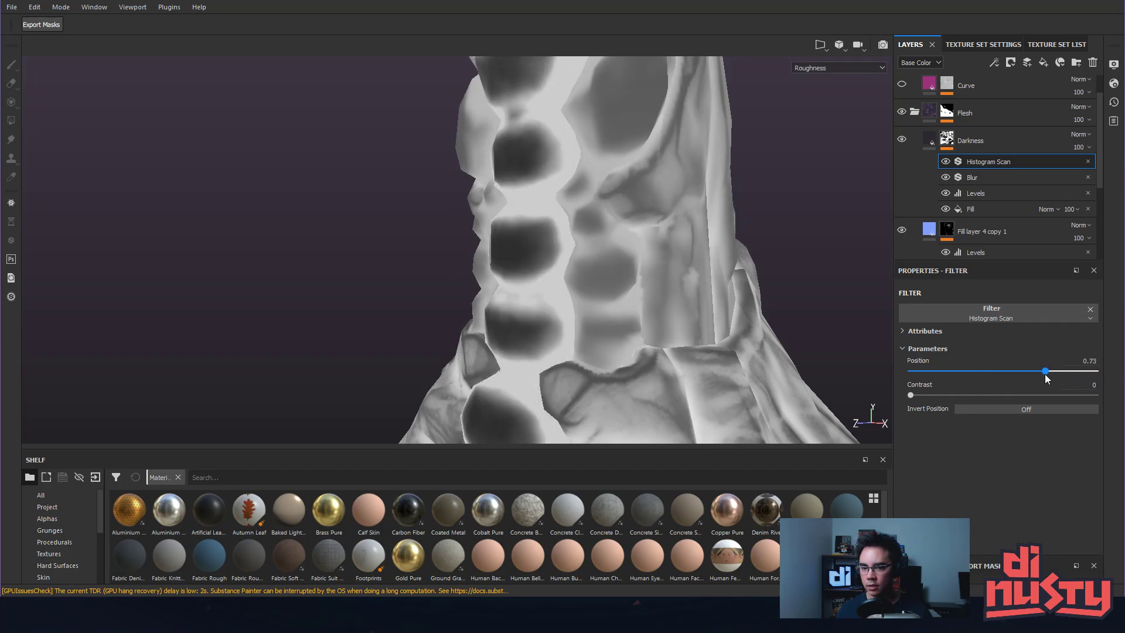
key(ctrl+z)
mouse_move(912, 394)
mouse_down()
mouse_move(955, 396)
mouse_move(928, 395)
mouse_up()
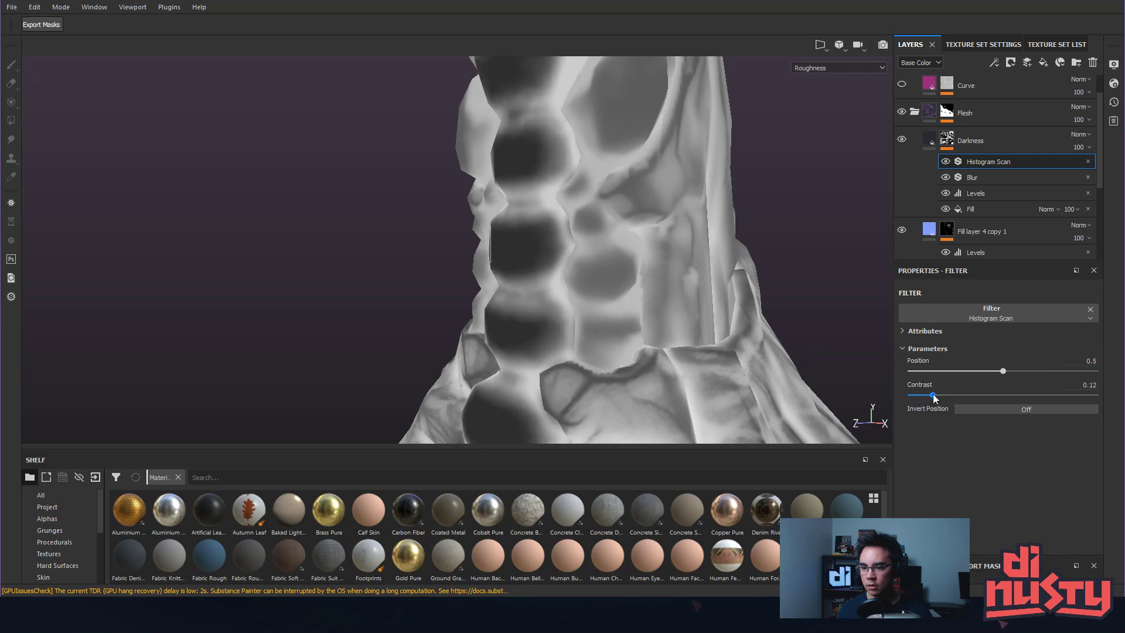
drag(1009, 371, 1023, 373)
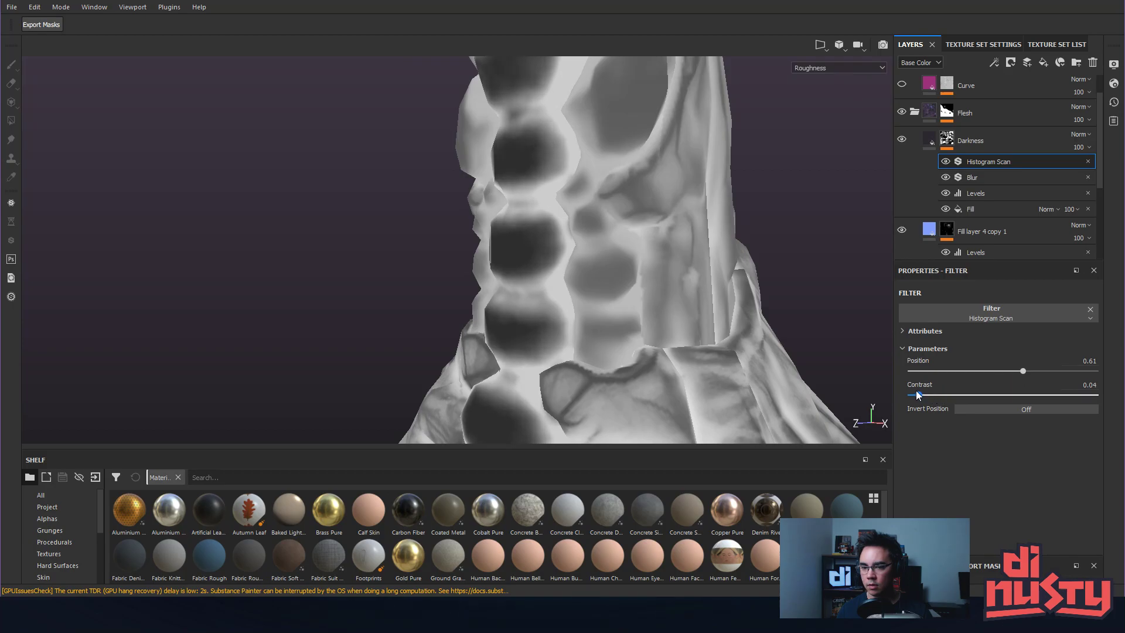
drag(916, 392, 894, 390)
alt+drag(622, 276, 575, 256)
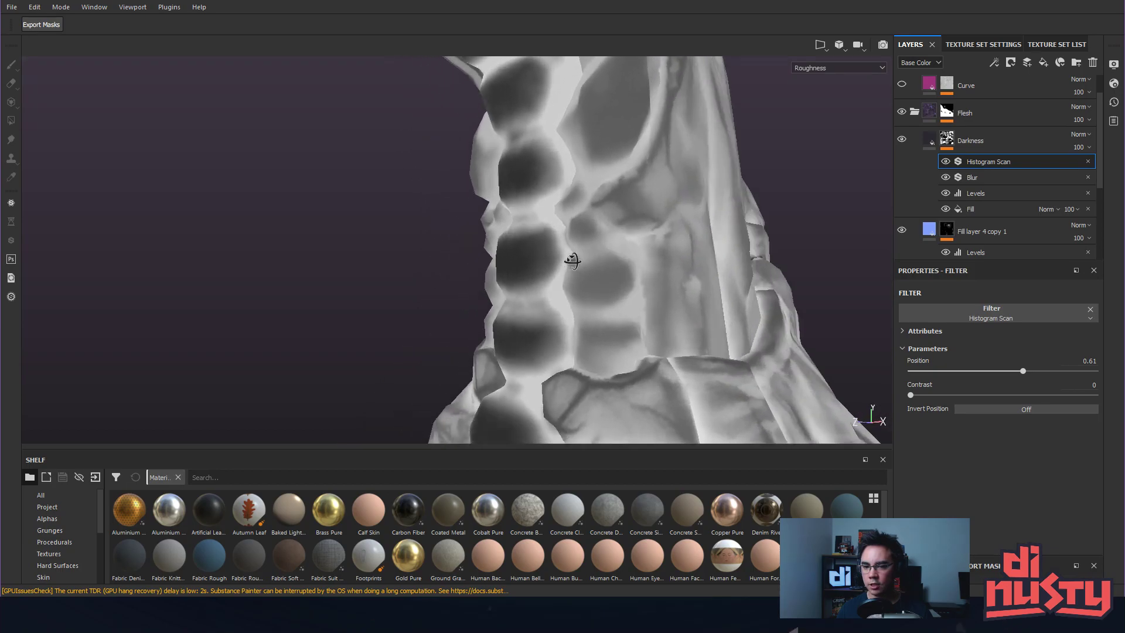
alt+right_drag(575, 256, 548, 291)
Set the input black point of the Levels effect in the Darkness mask to 0.454.
click(981, 178)
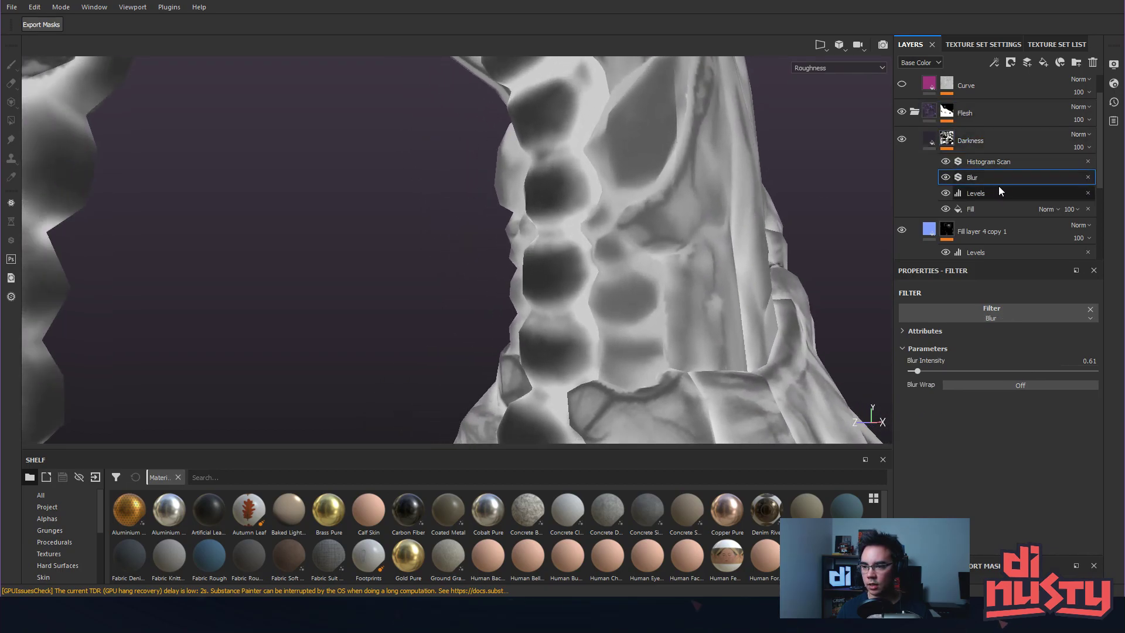
click(999, 193)
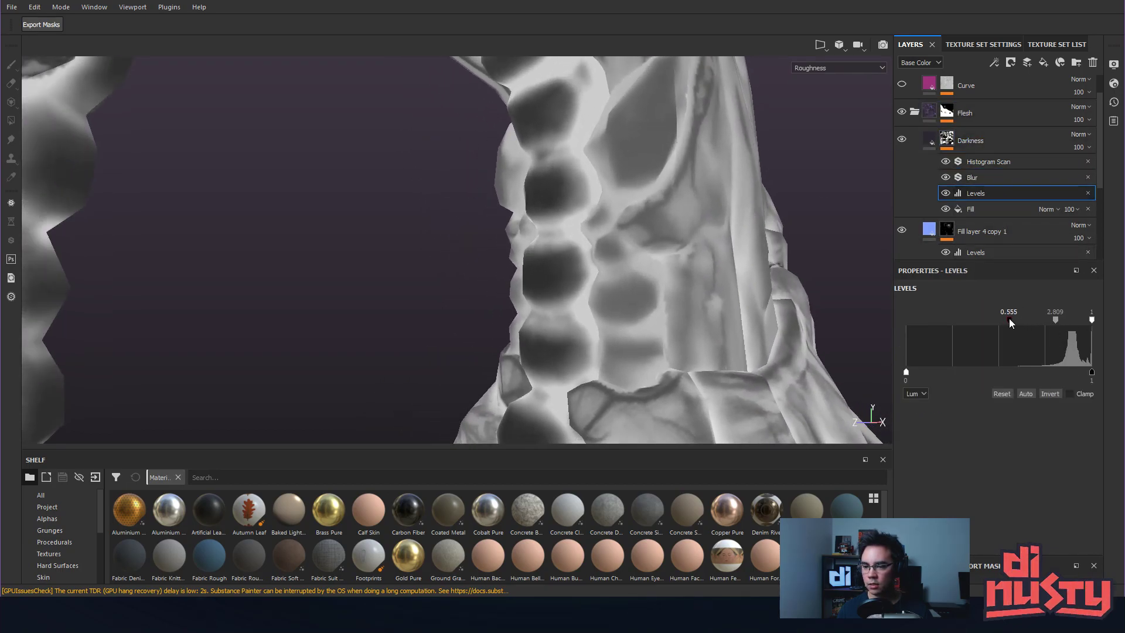
mouse_move(974, 318)
mouse_down()
mouse_move(937, 319)
mouse_move(990, 322)
mouse_up()
scroll(706, 287, down, 3)
alt+drag(706, 287, 674, 235)
scroll(931, 141, down, 1)
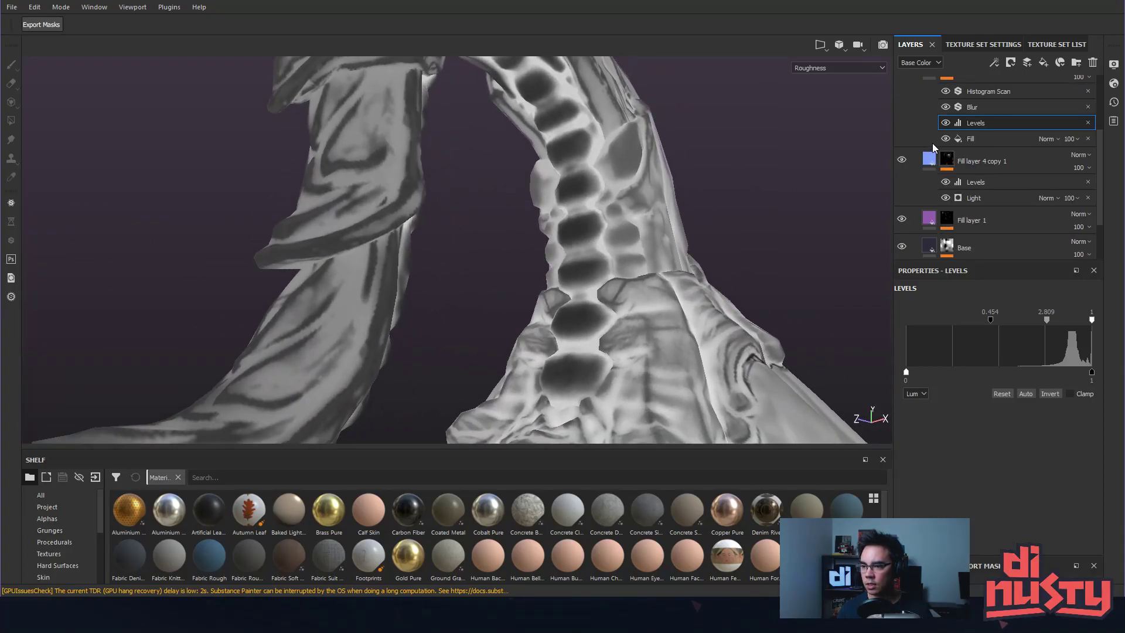
Try higher roughness values on Fill layer 1, starting with 0.5325, and undo each change.
scroll(936, 176, down, 1)
click(926, 224)
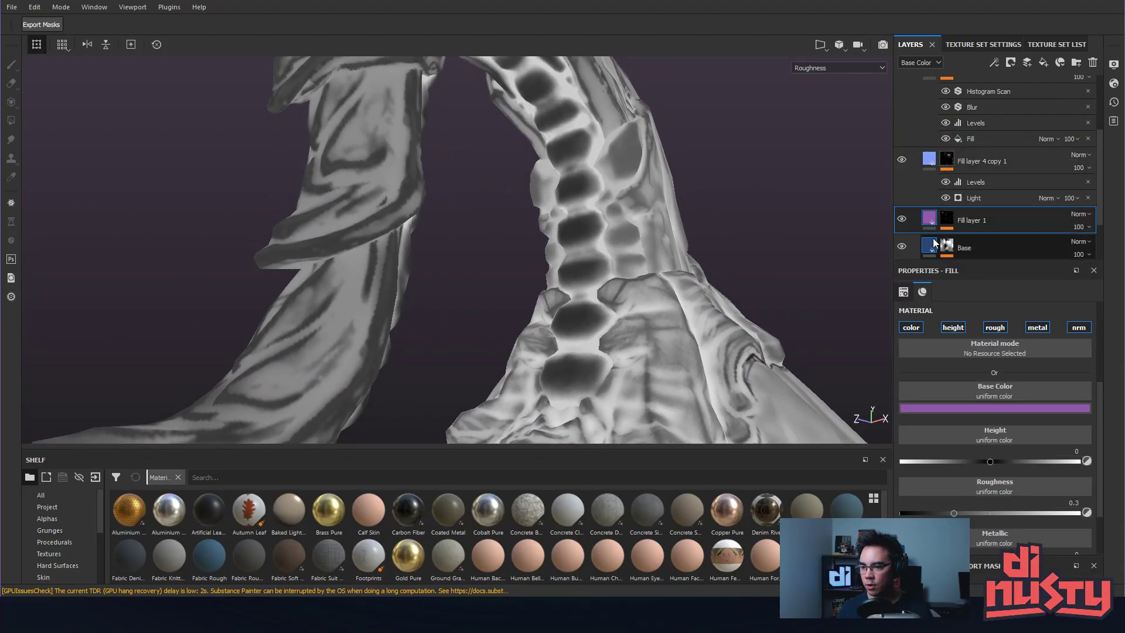
drag(961, 512, 998, 515)
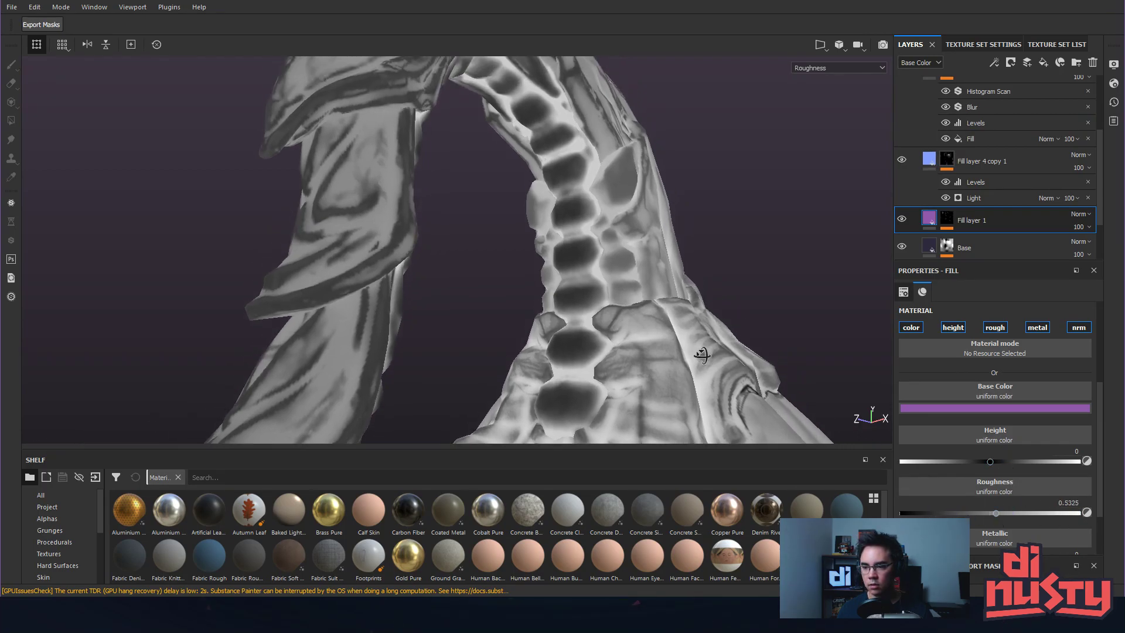
key(ctrl+z)
scroll(705, 356, down, 1)
alt+drag(718, 227, 642, 234)
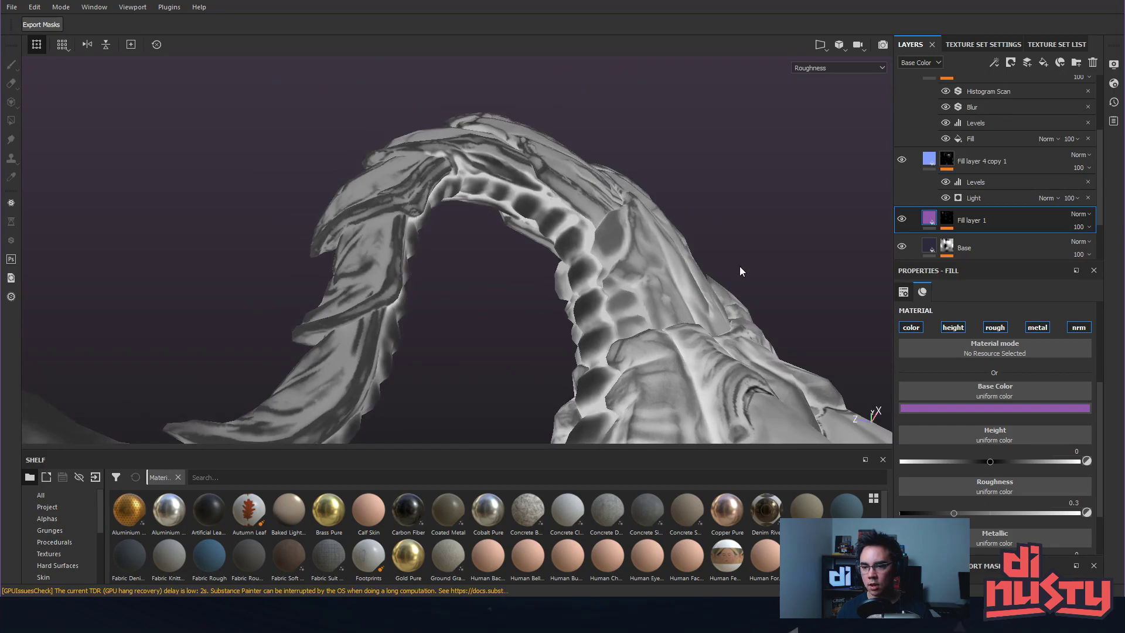
alt+drag(741, 271, 961, 266)
drag(1025, 511, 1058, 512)
alt+drag(645, 305, 586, 206)
key(ctrl+z)
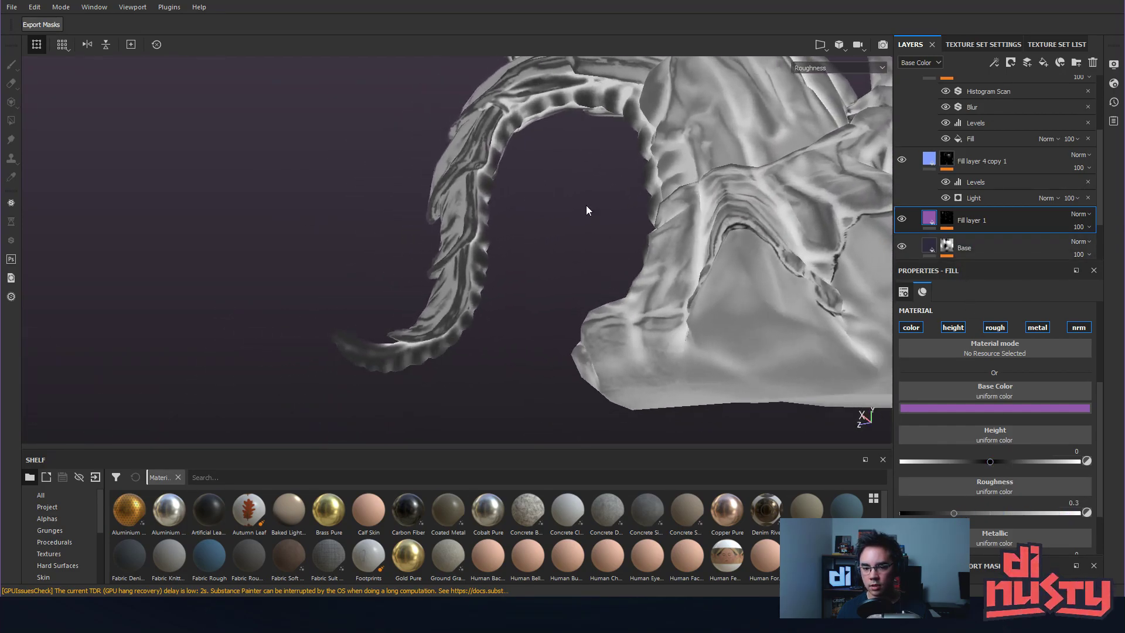
Rename Fill layer 1 as "Under light".
click(950, 226)
scroll(1003, 230, down, 1)
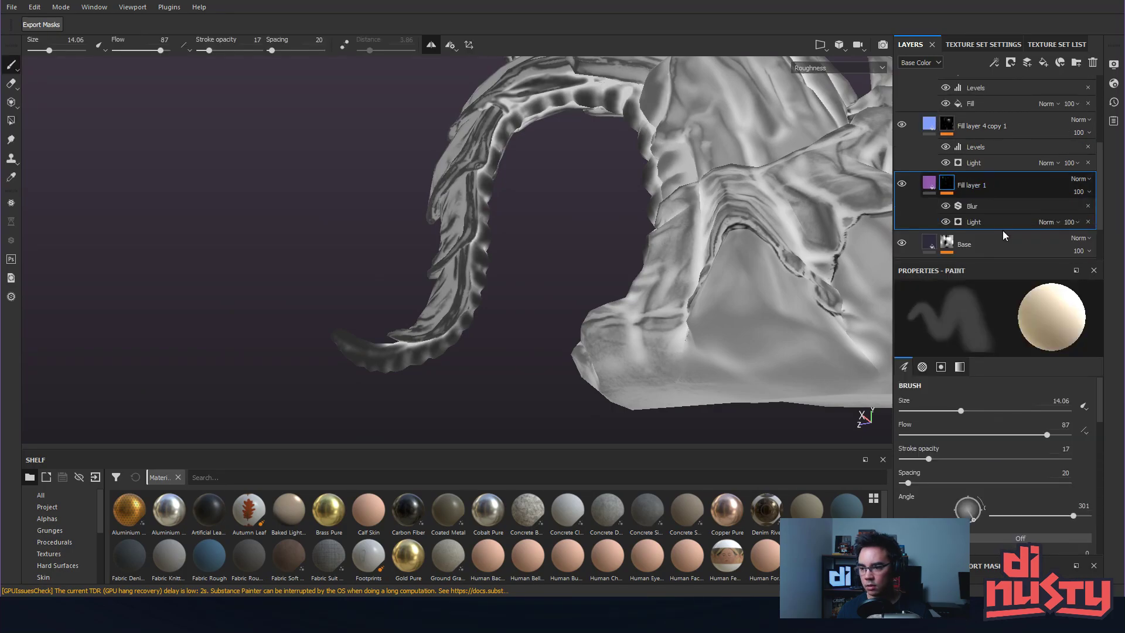
double_click(980, 185)
text(Under light)
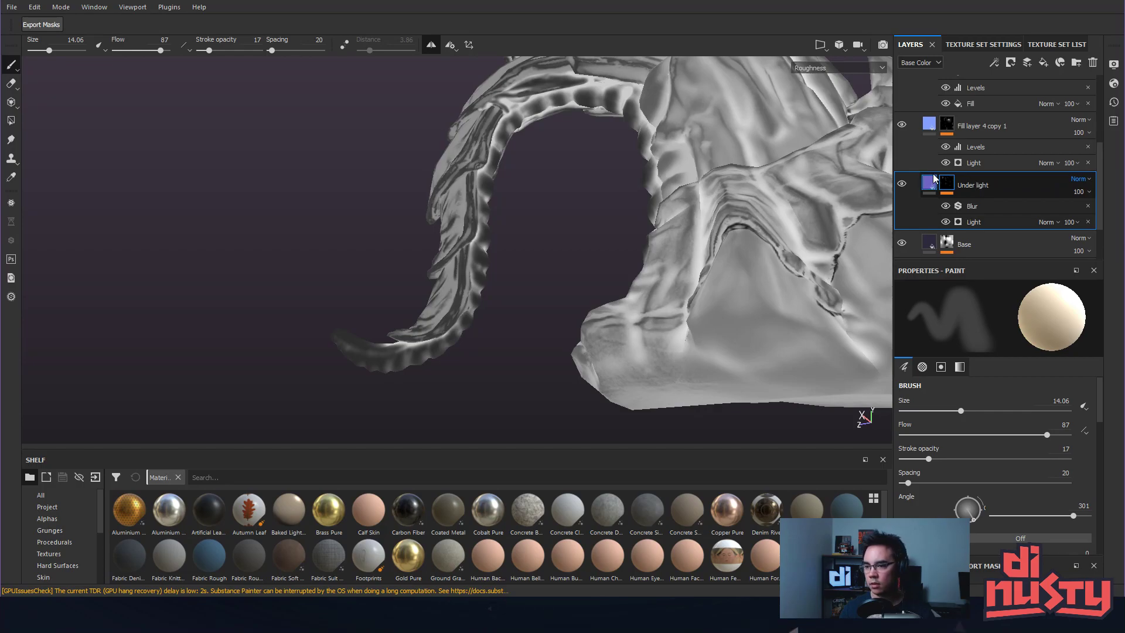
key(Return)
Disable the height, roughness, metallic and normal channels of the Under light layer, leaving only color enabled.
click(927, 249)
scroll(981, 225, down, 2)
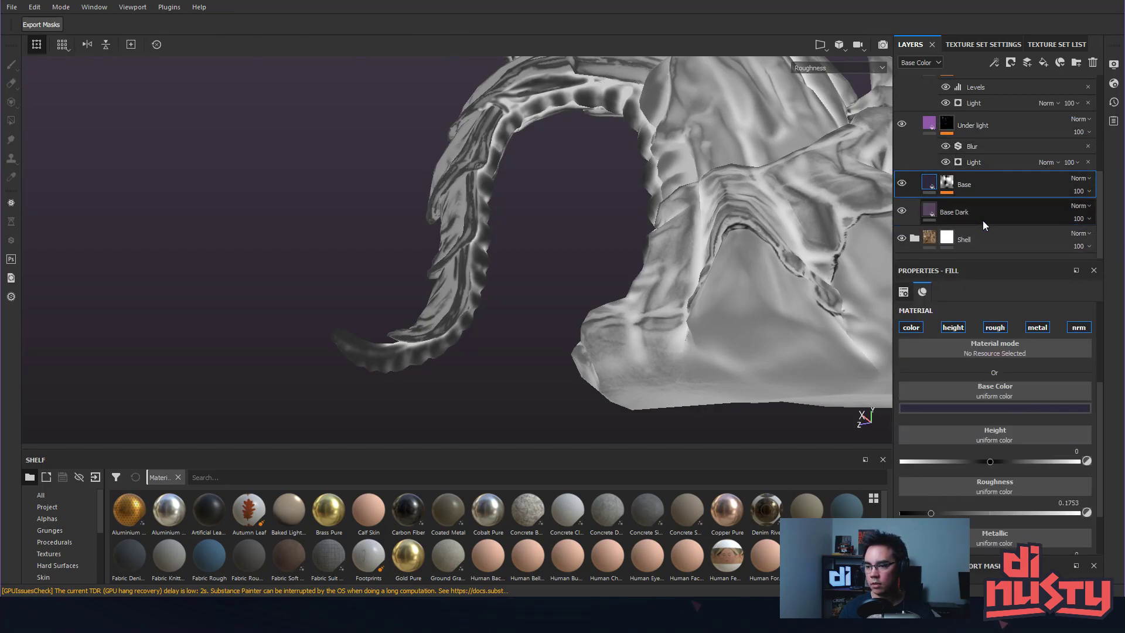
click(939, 133)
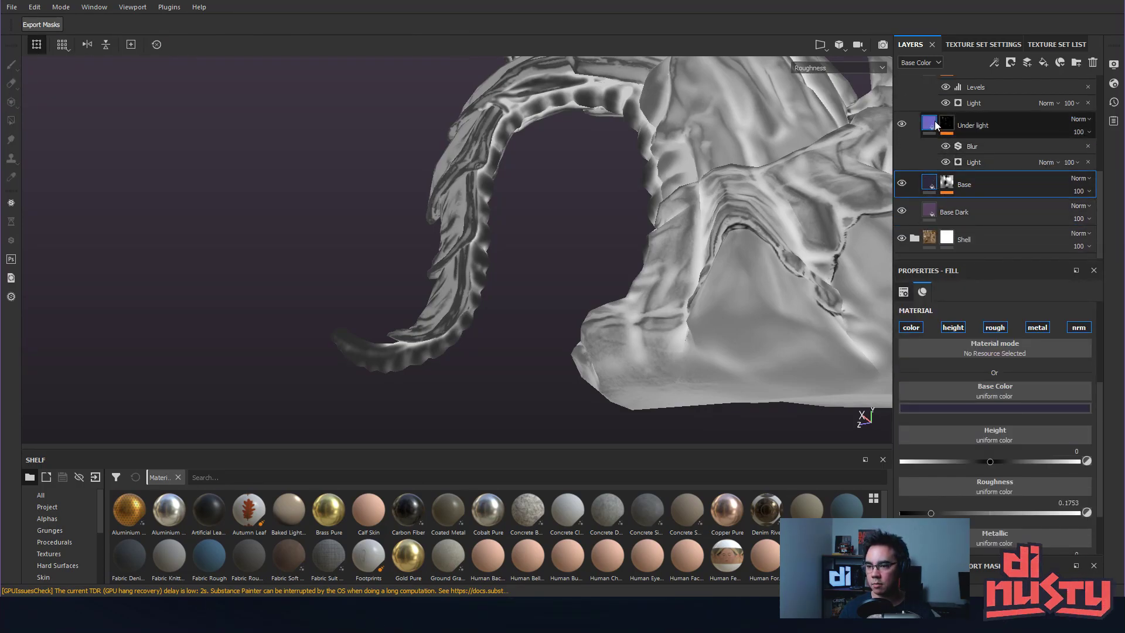
scroll(940, 136, up, 1)
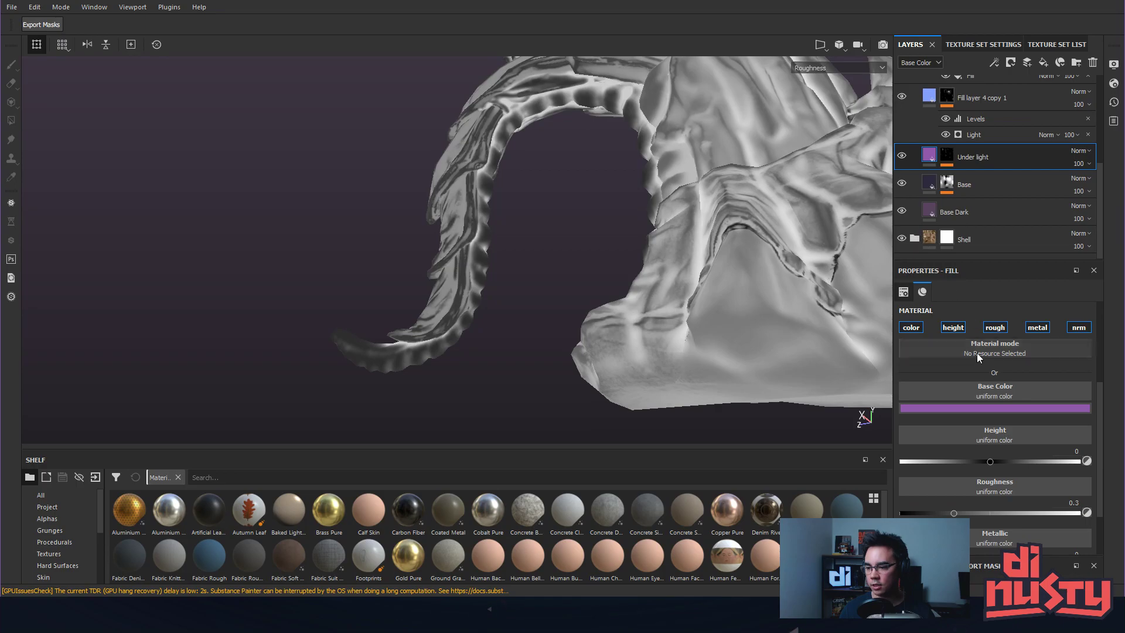
click(911, 327)
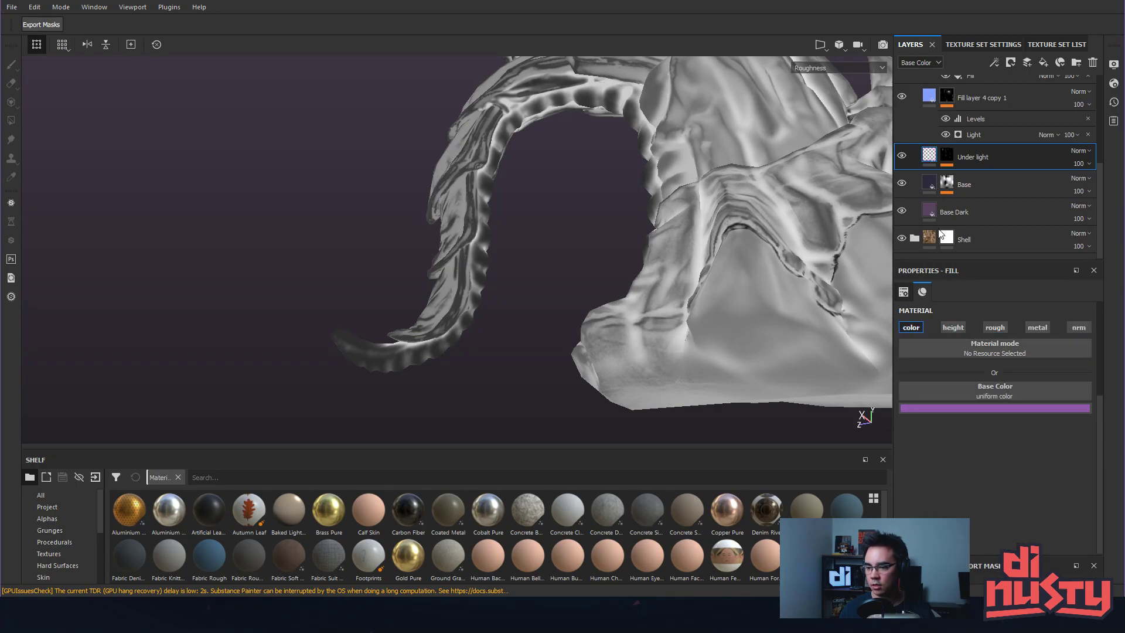
Set the roughness of the Base fill layer to 0.4221.
click(961, 184)
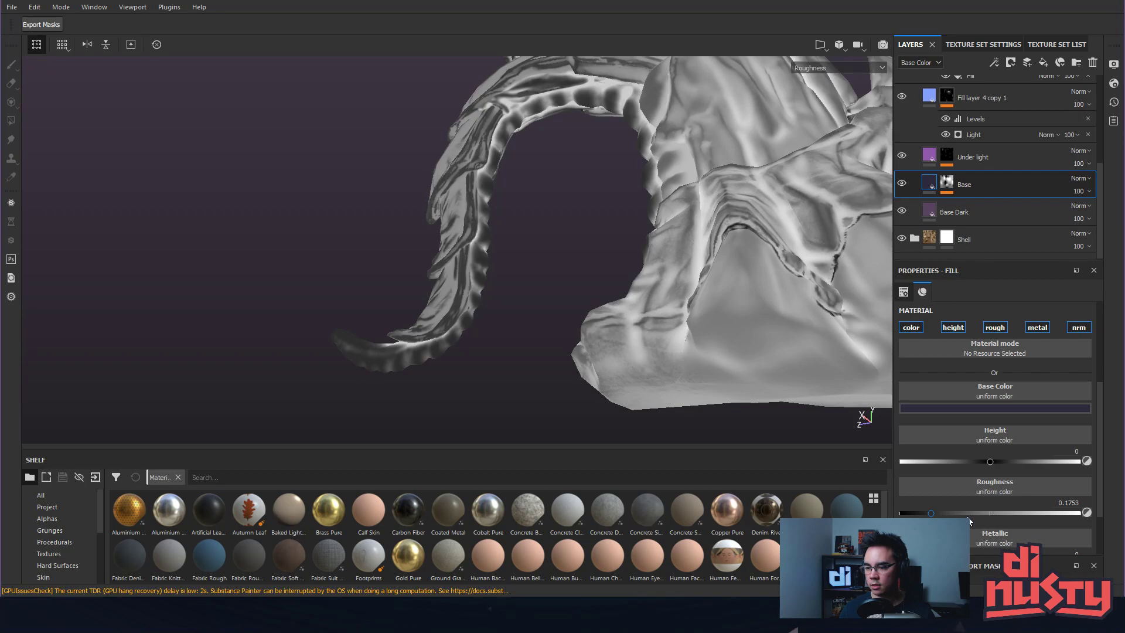
drag(1016, 512, 976, 512)
alt+drag(773, 356, 591, 336)
alt+drag(571, 118, 680, 249)
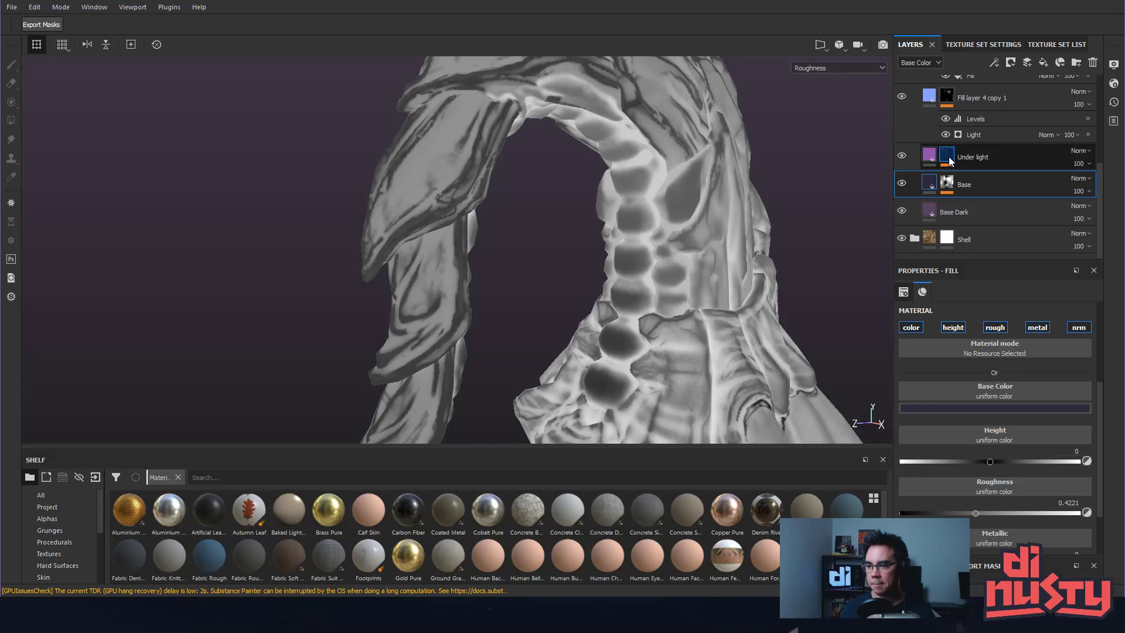
Remove the Histogram Scan filter from the Darkness layer's mask.
click(948, 156)
scroll(980, 122, up, 3)
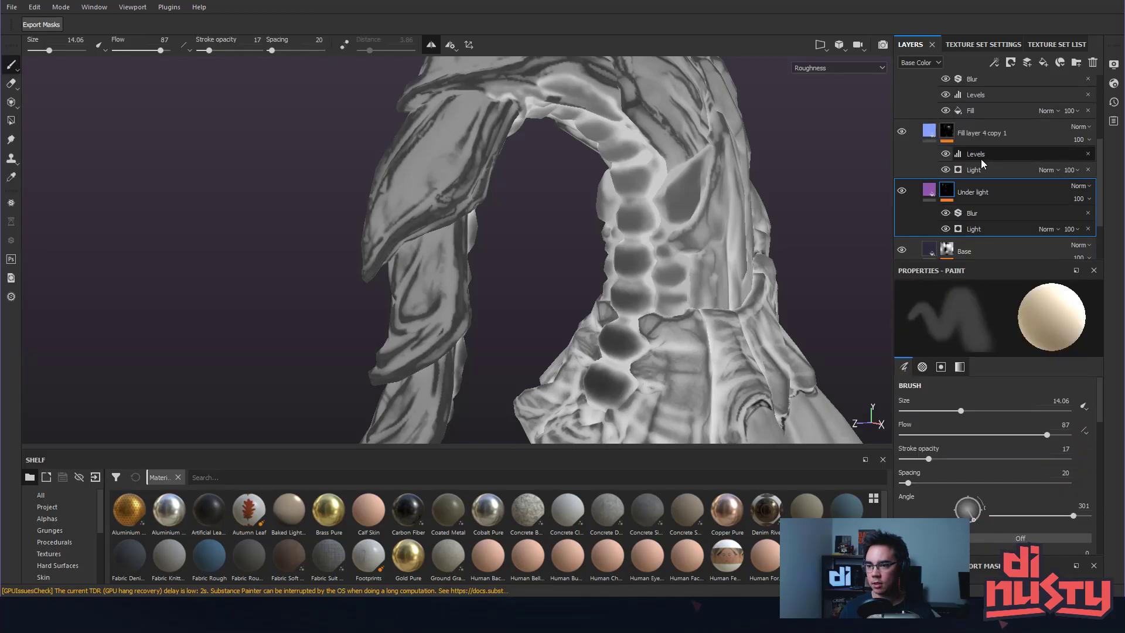
click(1088, 98)
alt+drag(422, 190, 545, 111)
scroll(950, 161, down, 3)
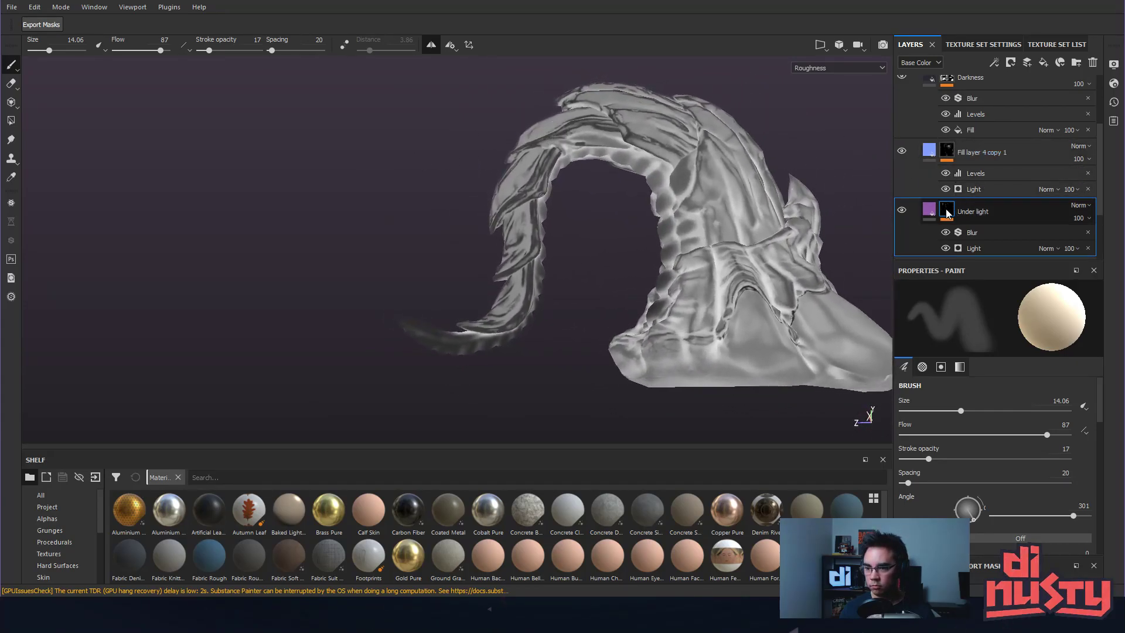
Set the roughness of the Base Dark fill layer to 0.1851.
click(938, 213)
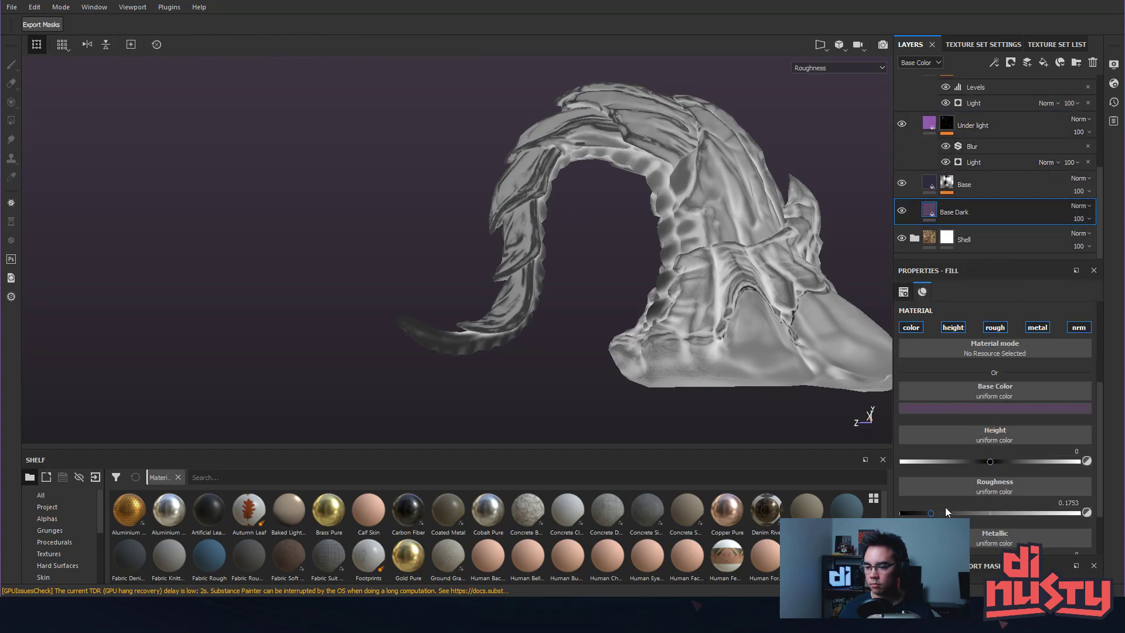
drag(926, 514, 930, 516)
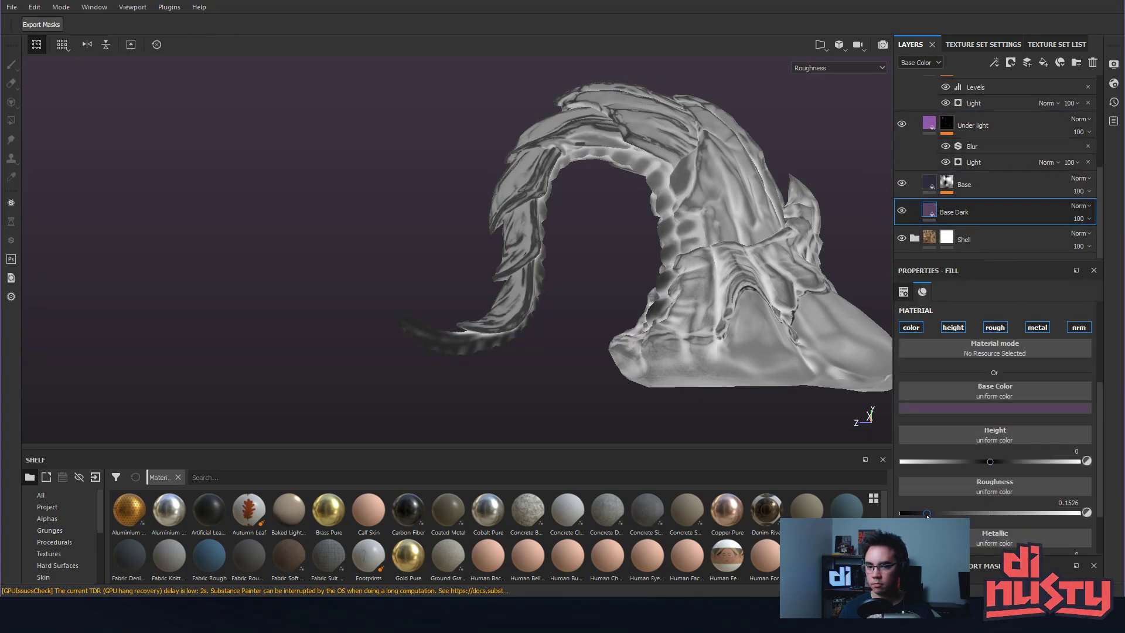
alt+drag(737, 343, 791, 343)
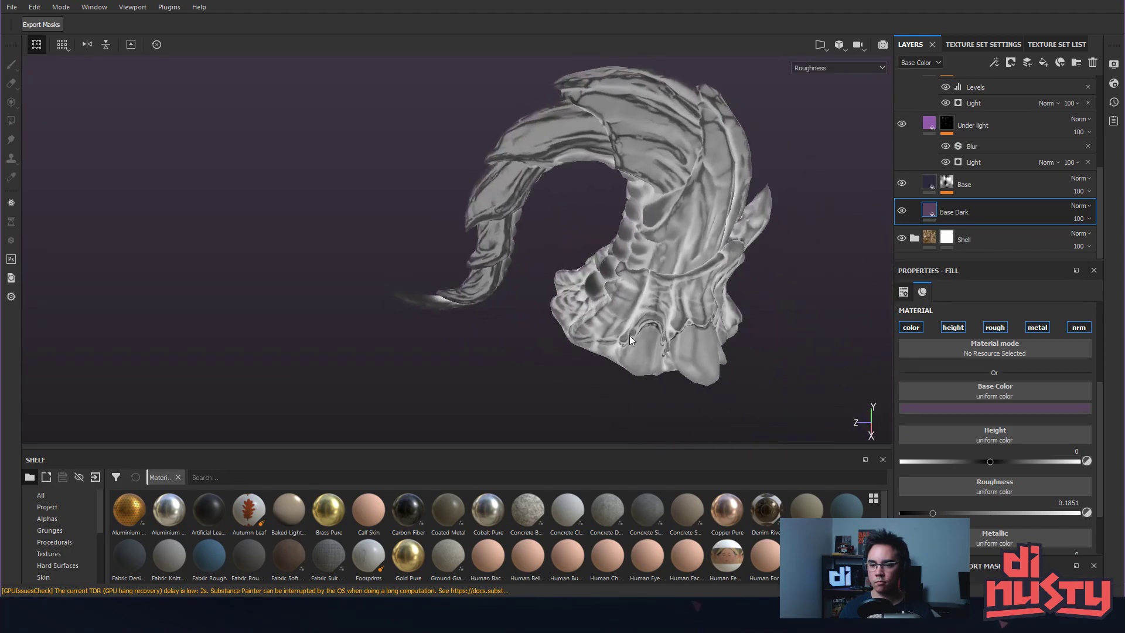
alt+middle_drag(791, 343, 711, 280)
alt+right_drag(711, 281, 765, 304)
alt+drag(766, 304, 723, 265)
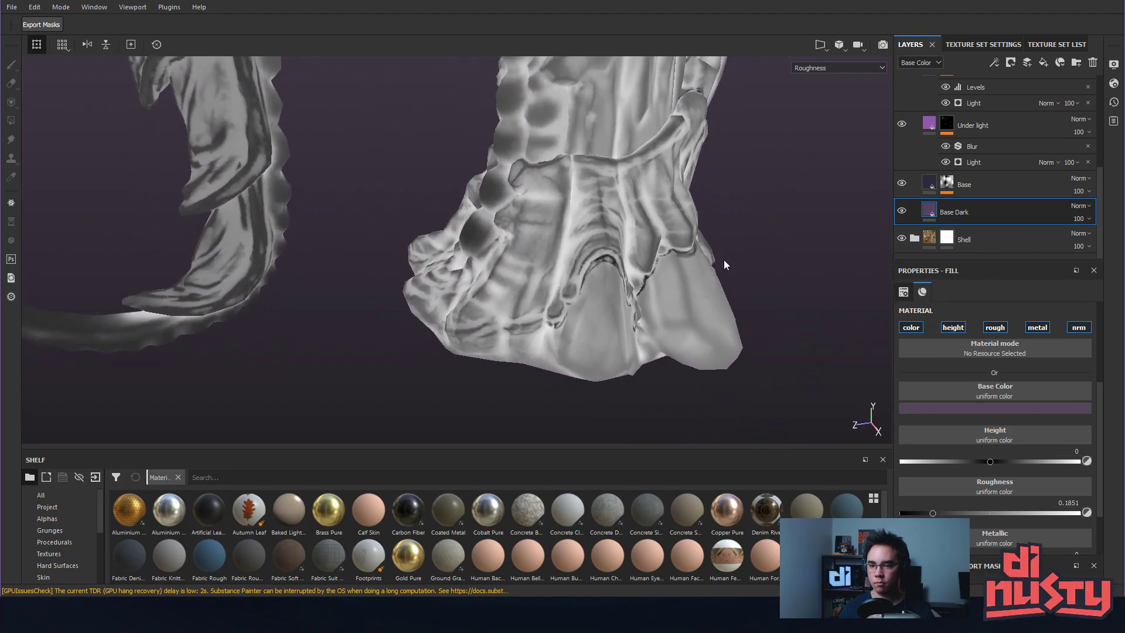
Compare the model with the Curve layer hidden and shown, and leave the layer visible and selected.
scroll(1002, 159, up, 5)
click(904, 115)
click(904, 115)
click(905, 115)
alt+middle_drag(742, 141, 859, 182)
alt+drag(859, 181, 798, 166)
alt+middle_drag(798, 165, 874, 170)
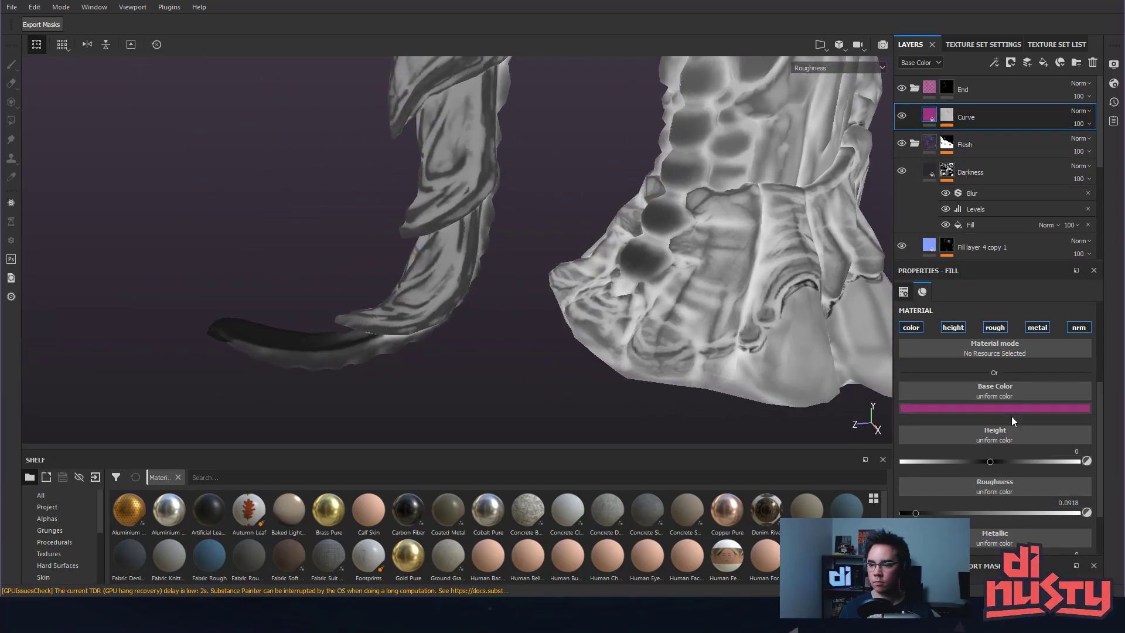
Set the roughness of the Curve layer to 0.1721.
mouse_move(923, 517)
mouse_down()
mouse_move(955, 516)
mouse_move(930, 514)
mouse_up()
alt+middle_drag(713, 302, 683, 367)
alt+right_drag(683, 367, 581, 225)
mouse_move(582, 225)
alt+mouse_down()
mouse_move(543, 228)
mouse_move(547, 244)
mouse_move(670, 208)
mouse_move(542, 220)
mouse_move(578, 262)
mouse_move(570, 214)
mouse_move(784, 252)
alt+mouse_up()
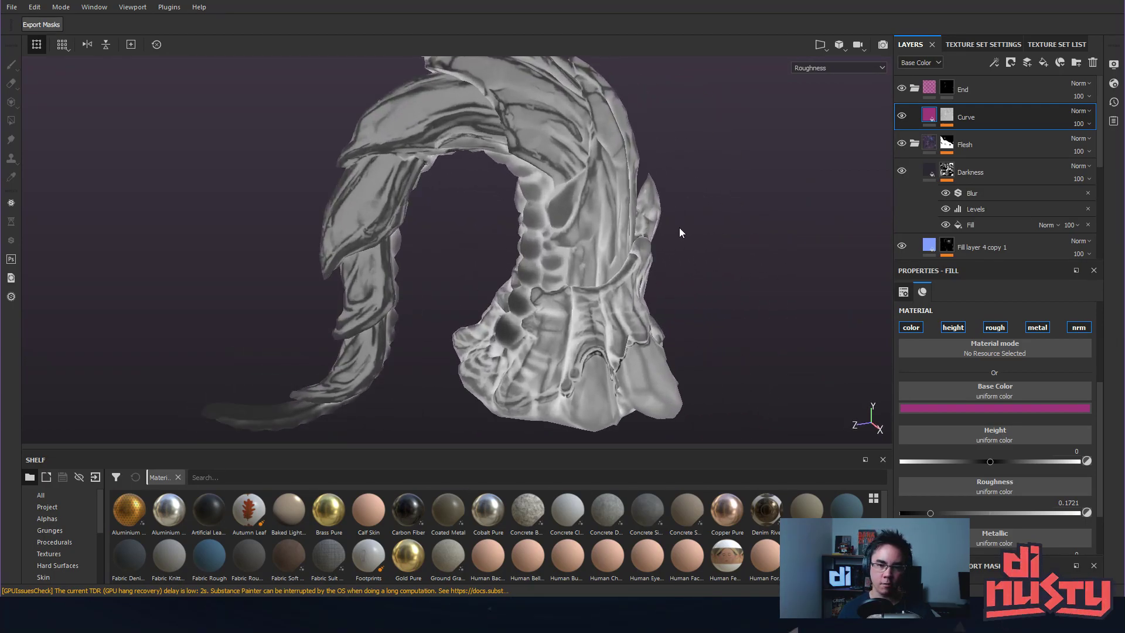
Check the roughness in the combined 3D and 2D view and return to the 3D view only.
key(F1)
scroll(677, 230, up, 2)
scroll(680, 229, down, 4)
scroll(698, 230, down, 2)
key(F2)
alt+drag(748, 201, 695, 246)
Compare the roughness by toggling the visibility of the layers at the top of the stack.
click(901, 88)
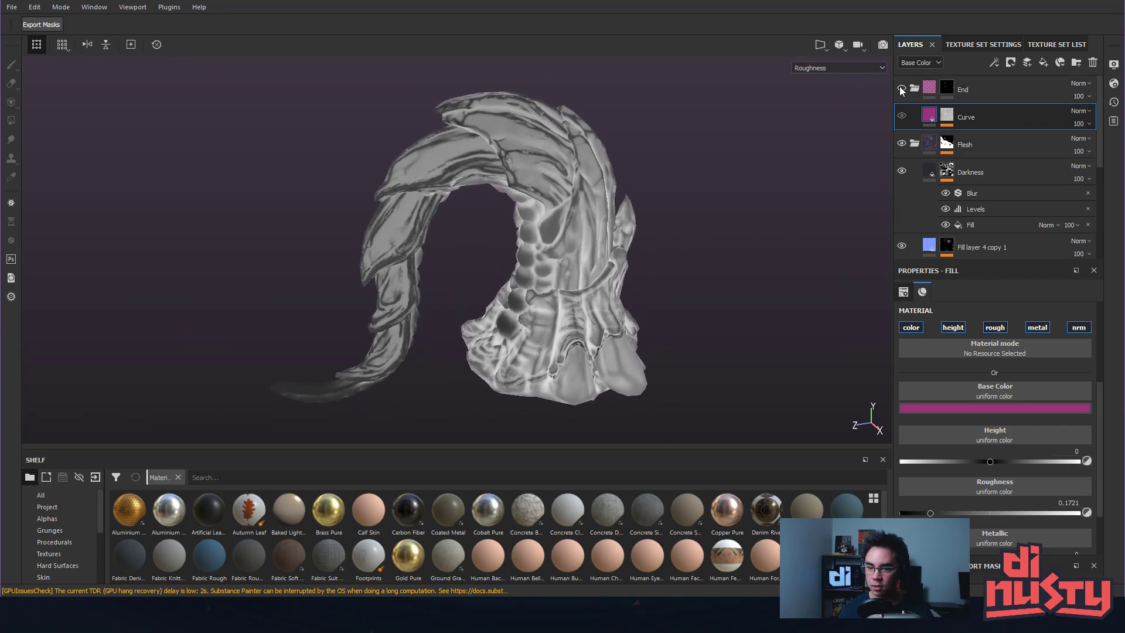
click(901, 88)
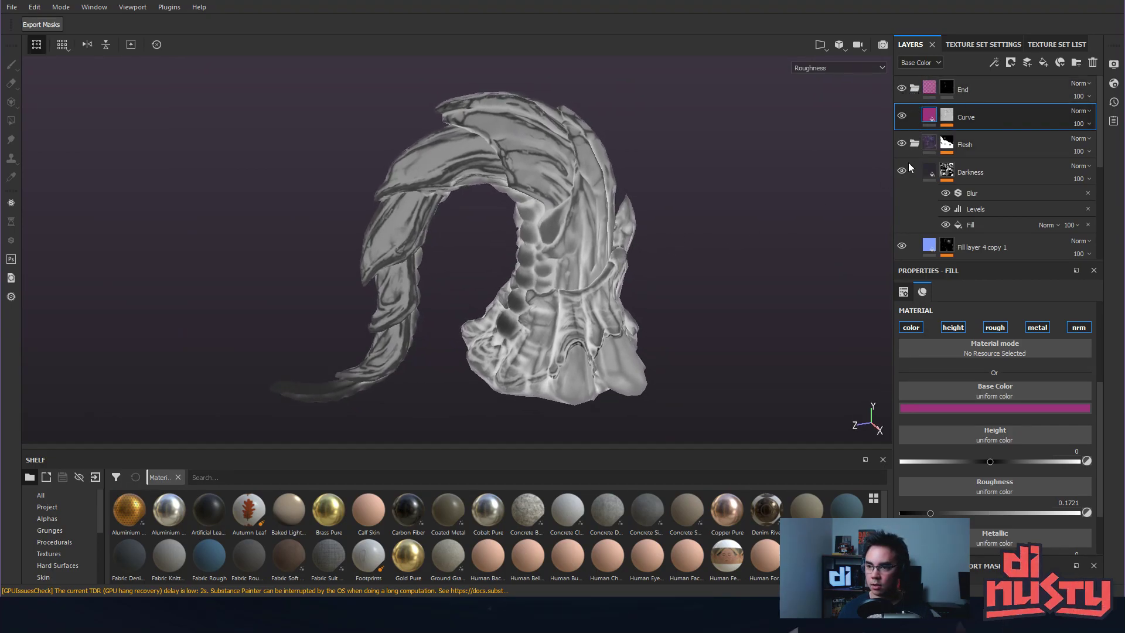
scroll(938, 161, down, 1)
scroll(931, 152, up, 1)
Collapse the Flesh folder and toggle its visibility to compare its effect on the roughness.
click(915, 142)
click(905, 142)
click(905, 142)
click(905, 142)
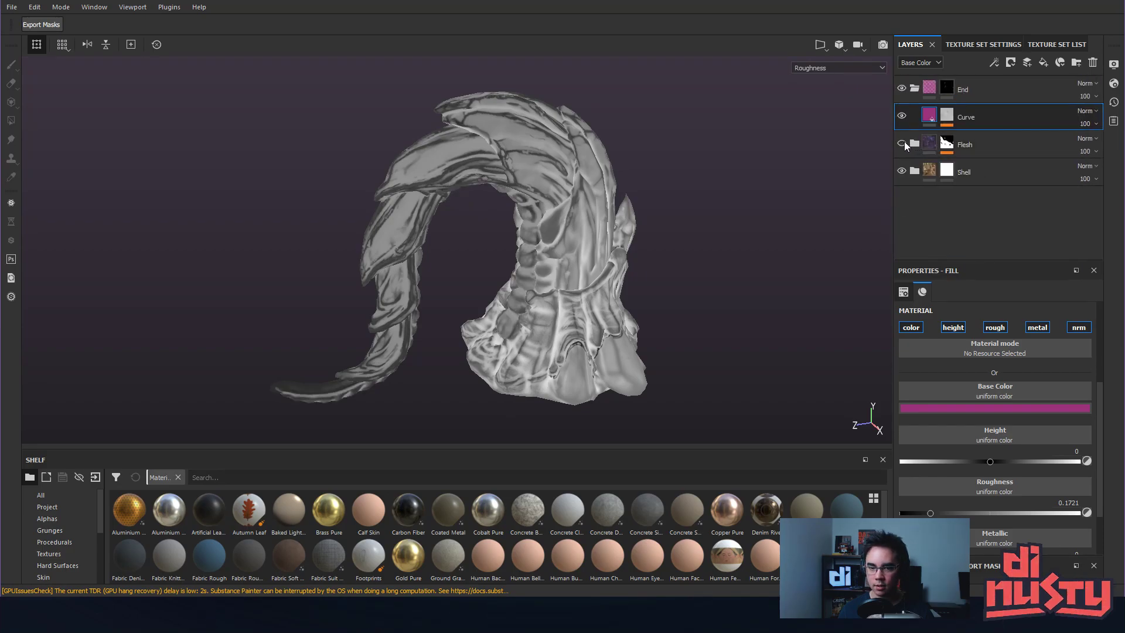
click(904, 142)
Select the Shell folder and examine the creature's surface from several sides in the Material view.
alt+drag(824, 174, 839, 141)
click(960, 175)
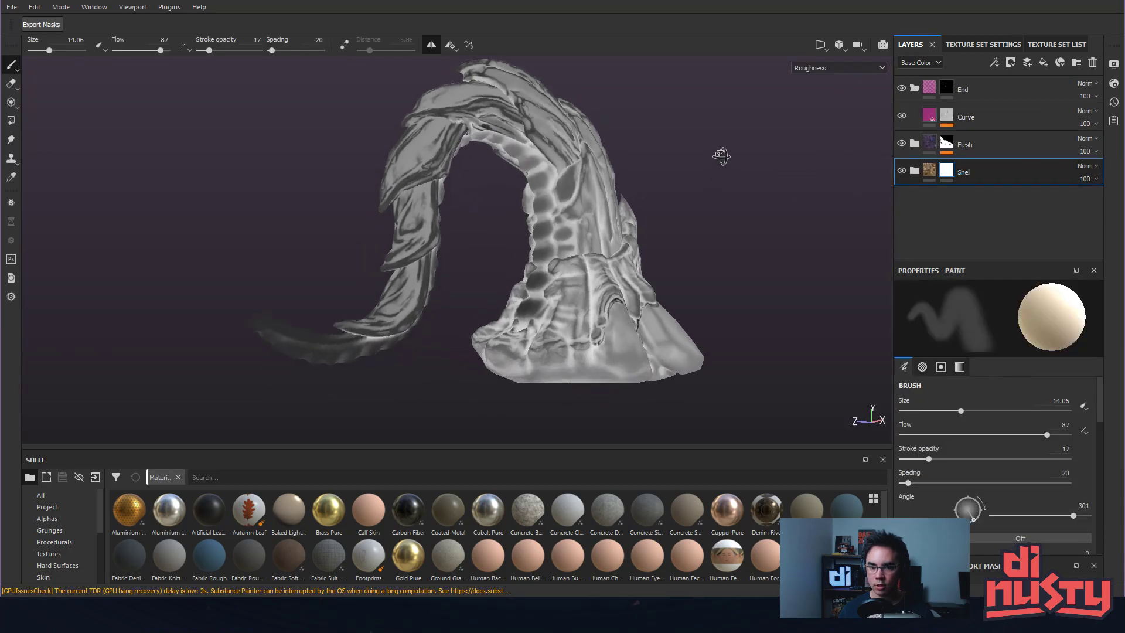
key(m)
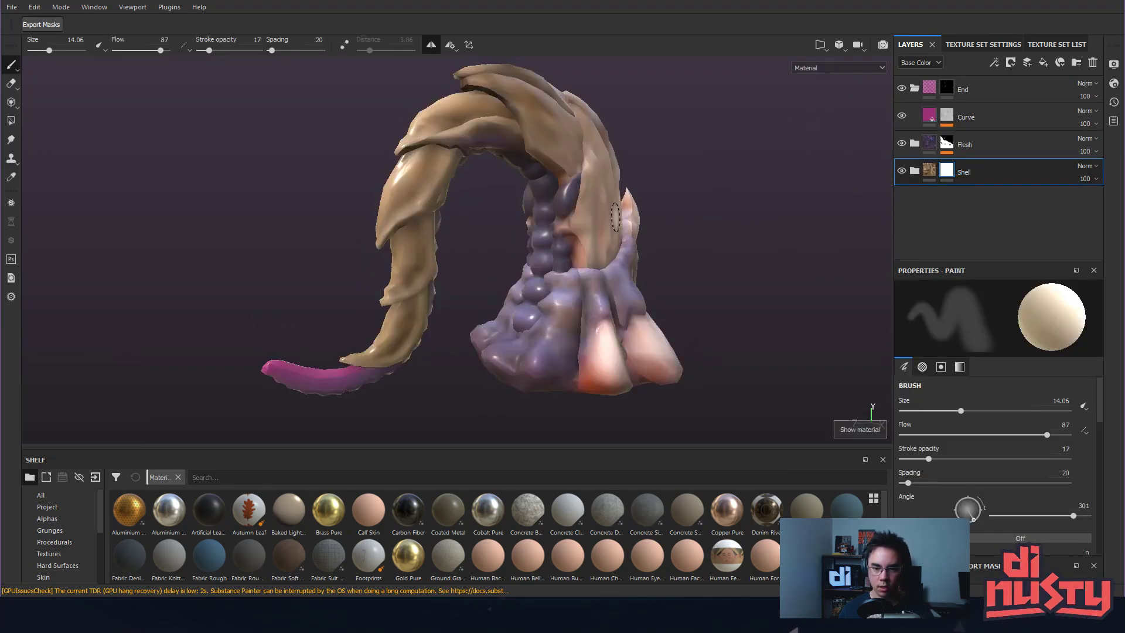
alt+drag(617, 218, 613, 189)
alt+right_drag(613, 189, 627, 218)
mouse_move(628, 218)
alt+mouse_down()
mouse_move(724, 297)
mouse_move(622, 233)
mouse_move(635, 211)
mouse_move(482, 240)
alt+mouse_up()
scroll(579, 239, down, 4)
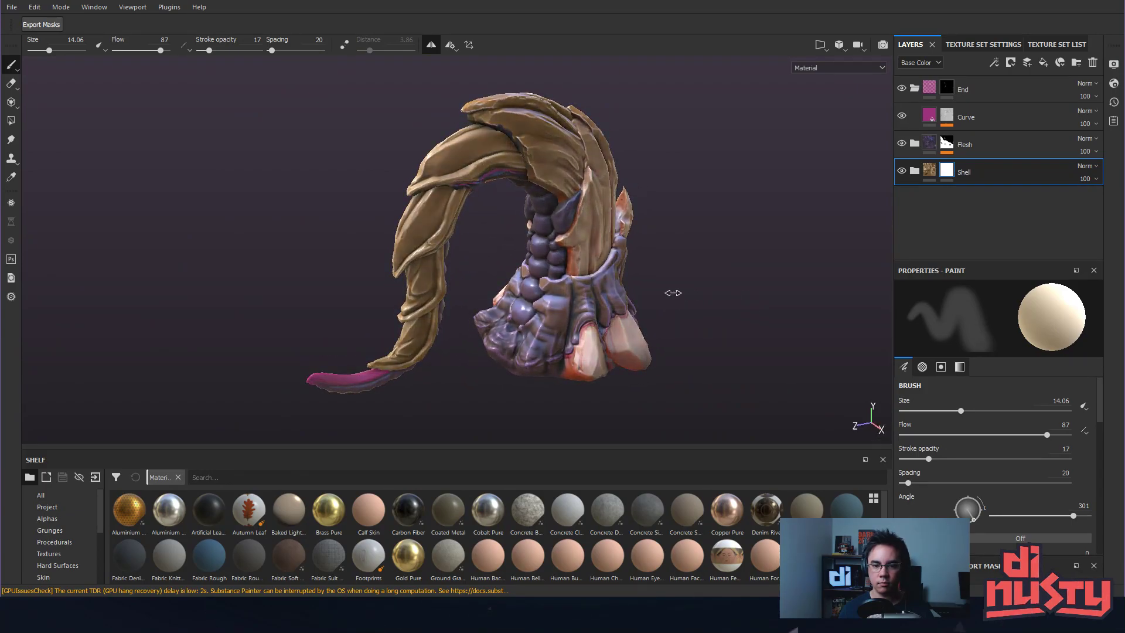
scroll(753, 294, up, 4)
alt+drag(679, 277, 570, 221)
alt+middle_drag(570, 221, 571, 176)
scroll(571, 176, up, 2)
mouse_move(571, 176)
alt+mouse_down()
mouse_move(480, 176)
mouse_move(396, 230)
mouse_move(691, 269)
mouse_move(781, 184)
mouse_move(673, 173)
mouse_move(668, 206)
mouse_move(617, 176)
mouse_move(673, 181)
mouse_move(577, 221)
alt+mouse_up()
Display only the Roughness channel on the model and examine it up close from different angles.
alt+right_drag(399, 289, 766, 237)
key(c)
key(c)
key(c)
mouse_move(766, 236)
alt+mouse_down()
mouse_move(736, 306)
mouse_move(825, 262)
mouse_move(803, 289)
mouse_move(371, 238)
mouse_move(394, 296)
mouse_move(328, 298)
mouse_move(374, 300)
mouse_move(396, 261)
alt+mouse_up()
mouse_move(602, 172)
alt+mouse_down()
mouse_move(685, 251)
mouse_move(635, 156)
mouse_move(459, 148)
alt+mouse_up()
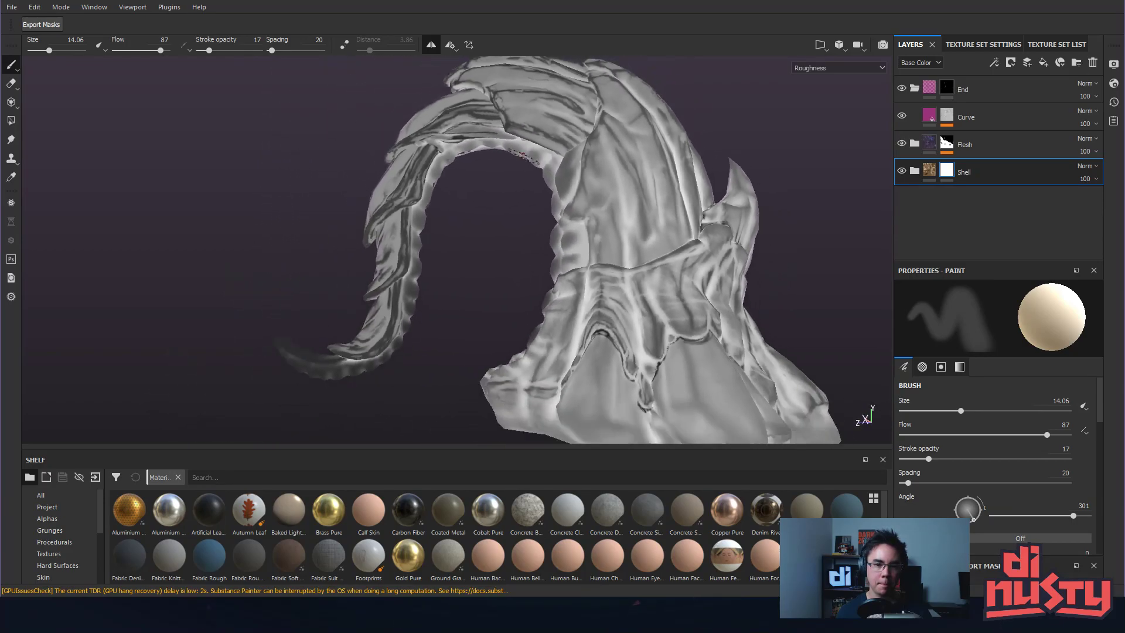
Examine how the roughness contrast between shell, flesh and tail tip reads from a distance.
scroll(211, 119, down, 2)
alt+drag(211, 119, 583, 245)
alt+right_drag(583, 245, 471, 233)
alt+drag(471, 234, 434, 201)
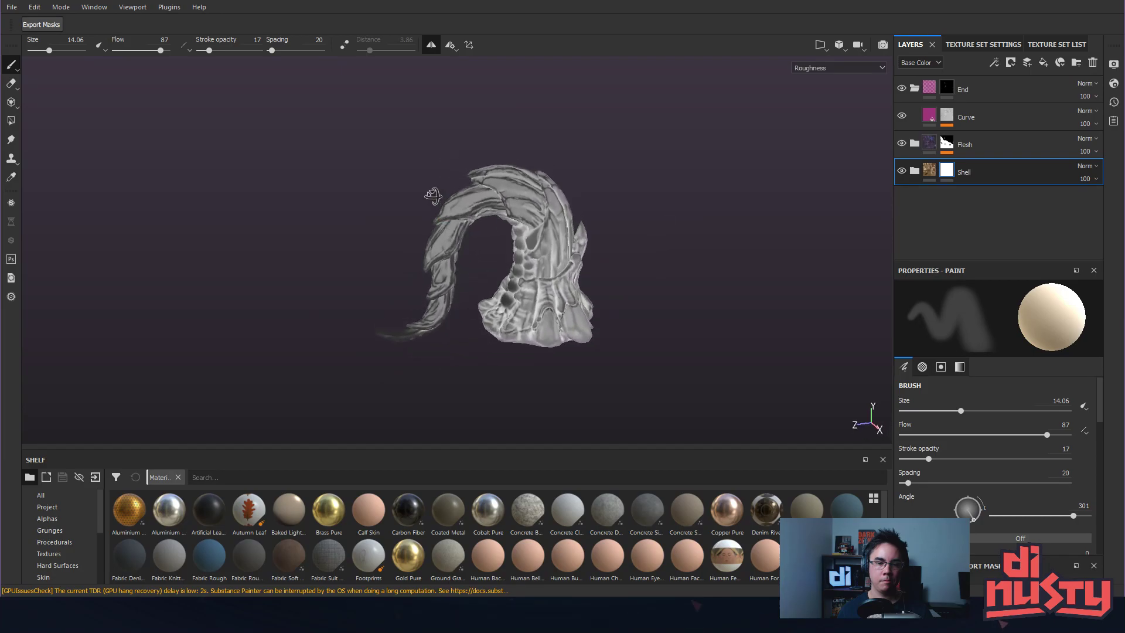
alt+middle_drag(435, 201, 422, 143)
alt+right_drag(423, 143, 381, 153)
alt+drag(381, 154, 408, 151)
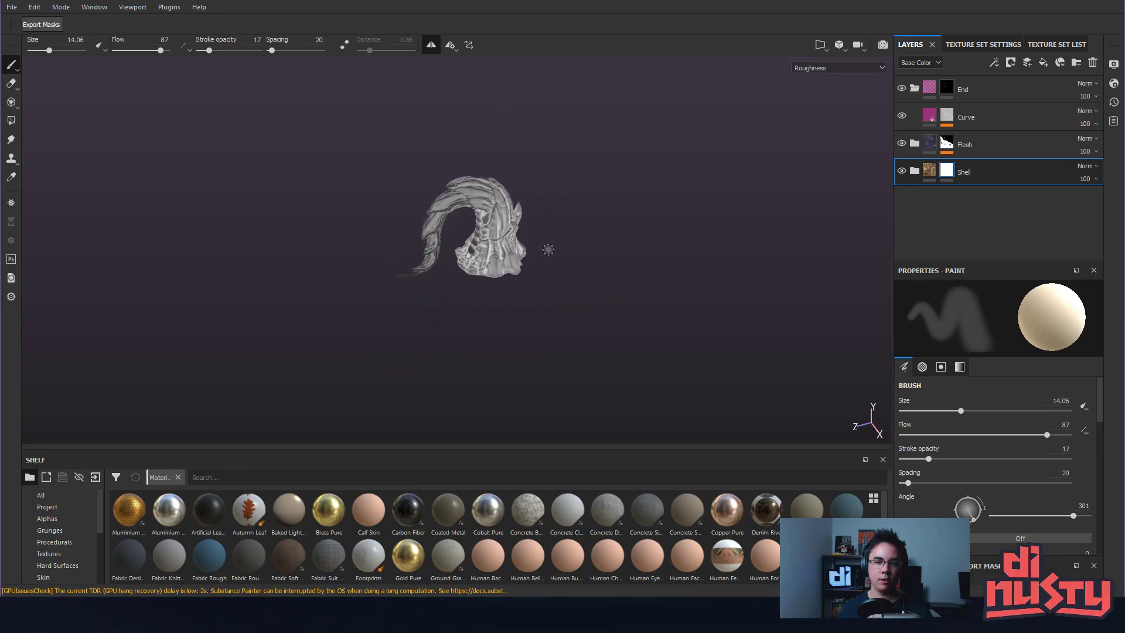
alt+drag(406, 242, 487, 265)
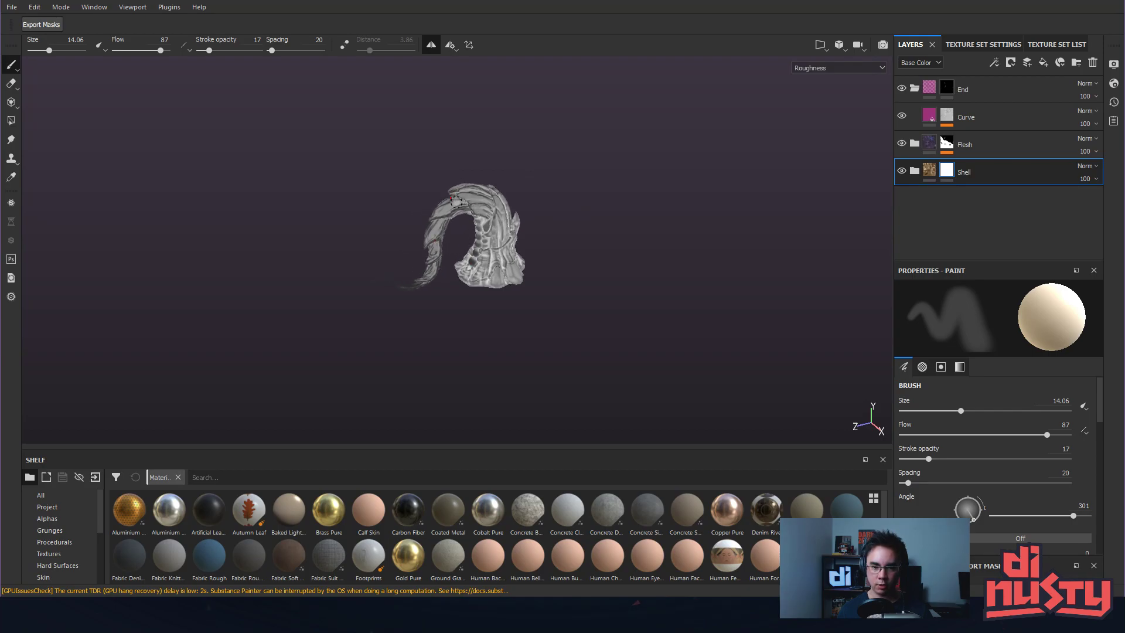
alt+drag(408, 280, 455, 275)
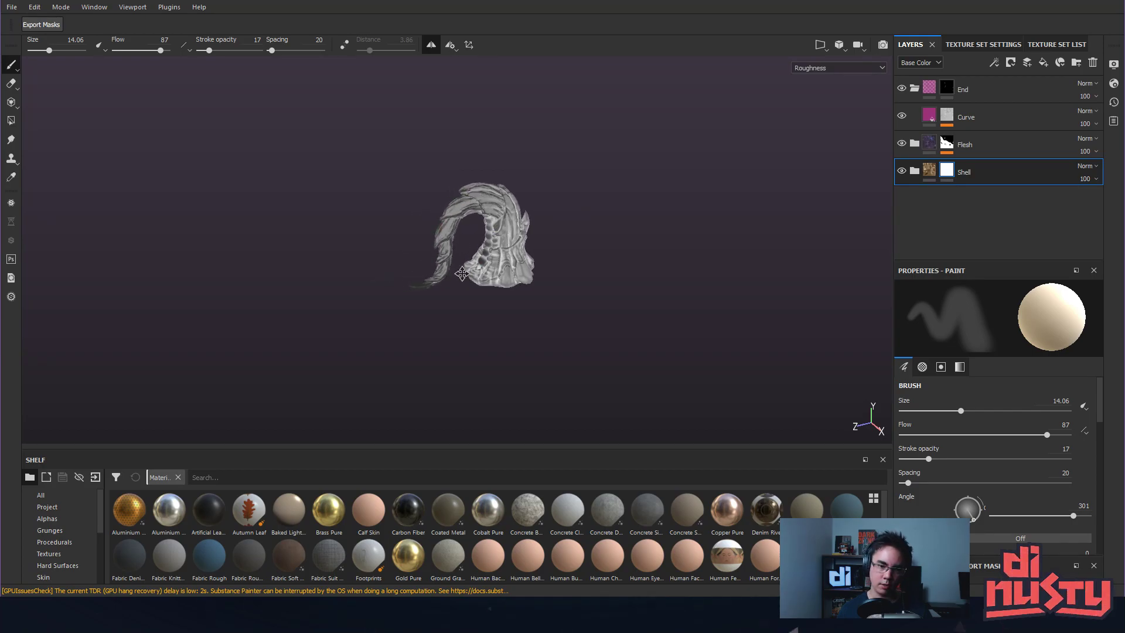
alt+right_drag(454, 276, 625, 286)
alt+drag(625, 286, 516, 281)
alt+right_drag(516, 281, 628, 265)
alt+drag(600, 269, 622, 264)
alt+right_drag(622, 263, 724, 273)
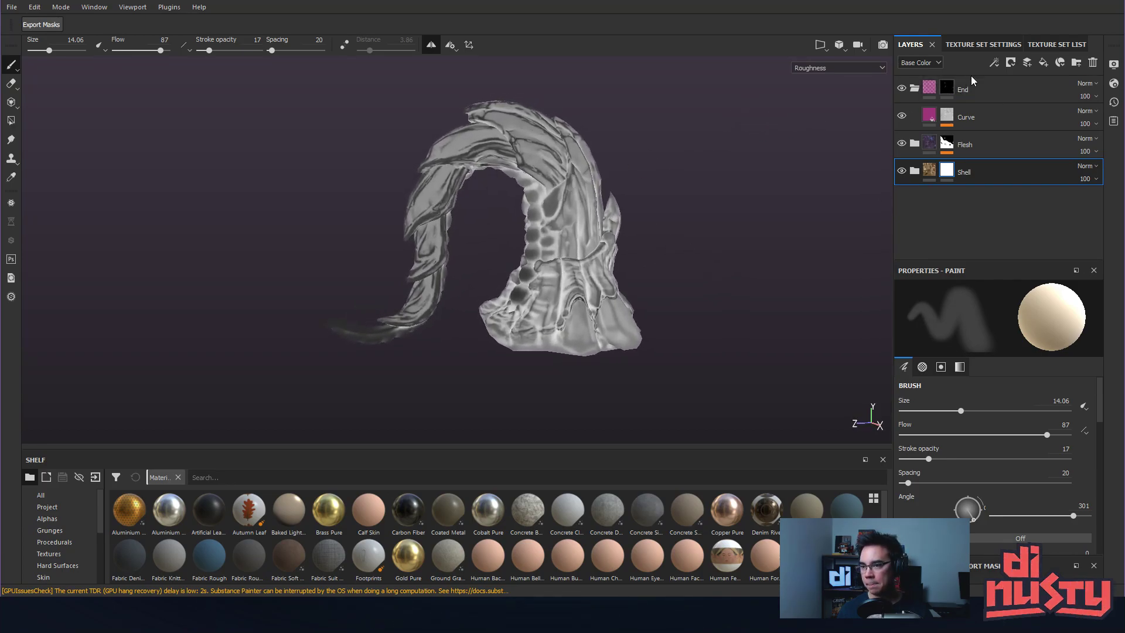
Expand the Shell folder, compare its effect by toggling its visibility, and check which channels the Light Bottom layer uses.
click(914, 171)
click(902, 172)
click(902, 172)
scroll(954, 189, down, 1)
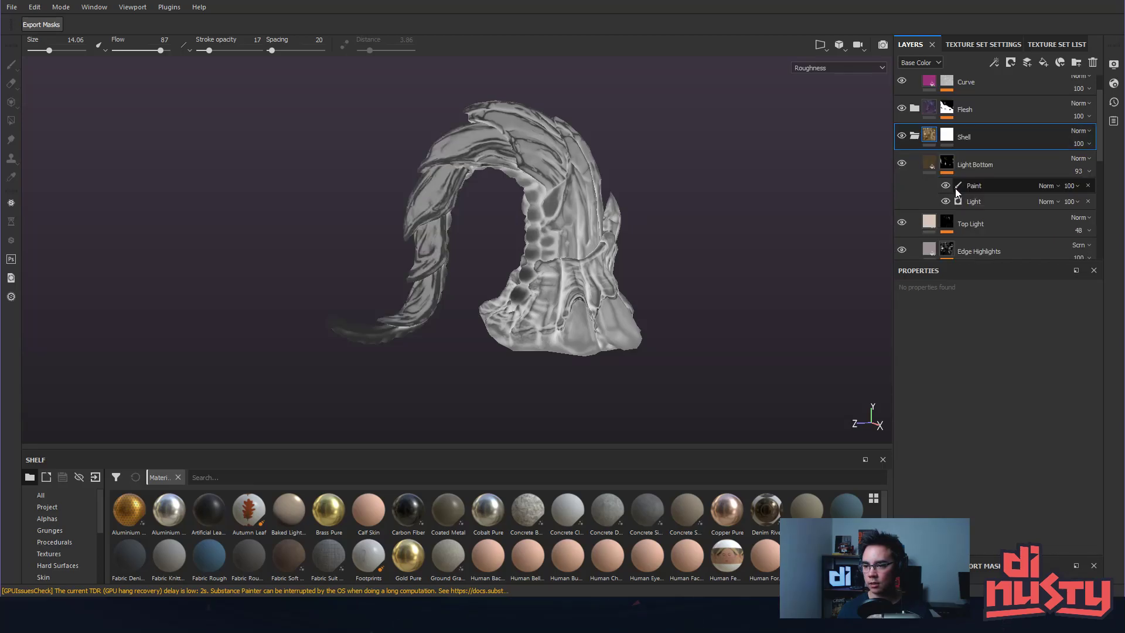
click(922, 160)
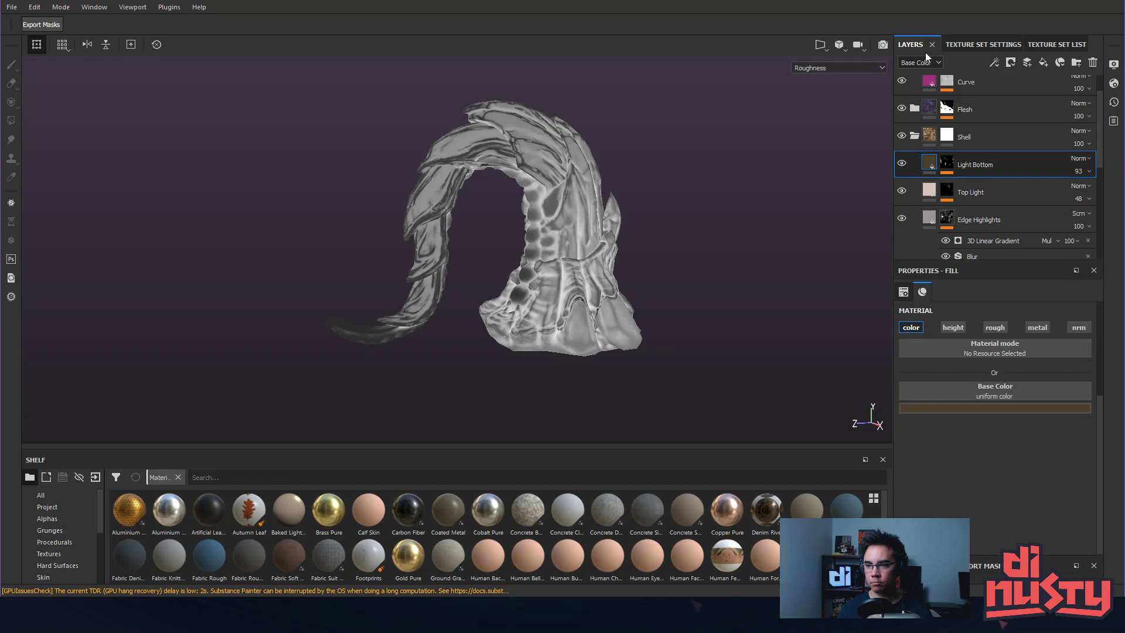
alt+drag(567, 159, 577, 139)
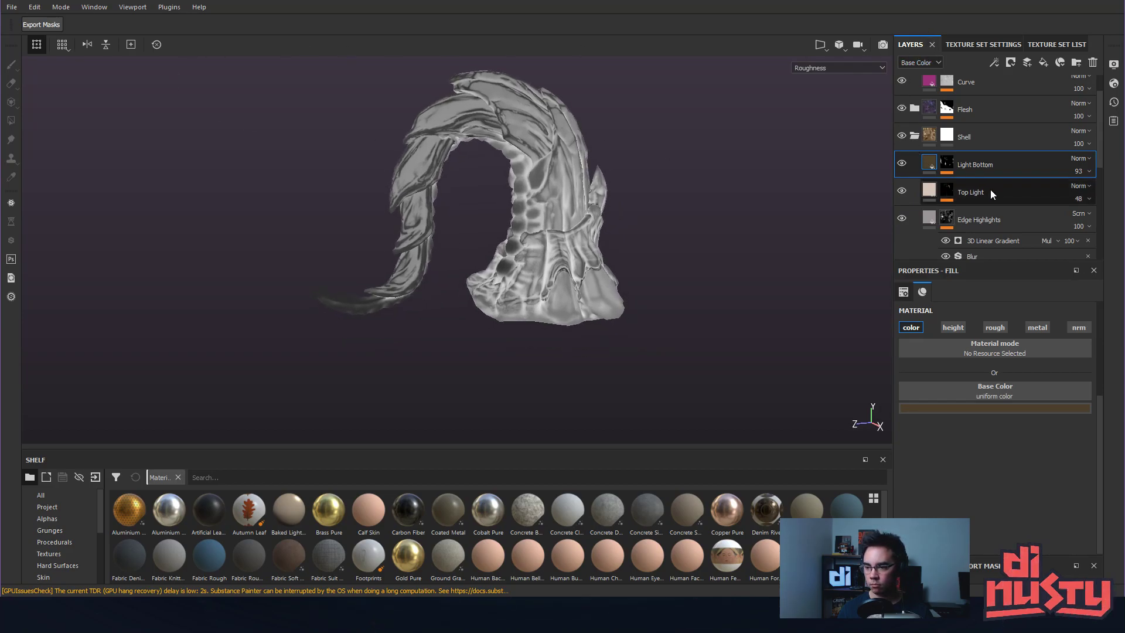
Delete the Edge Highlights layer from the Shell folder.
click(929, 218)
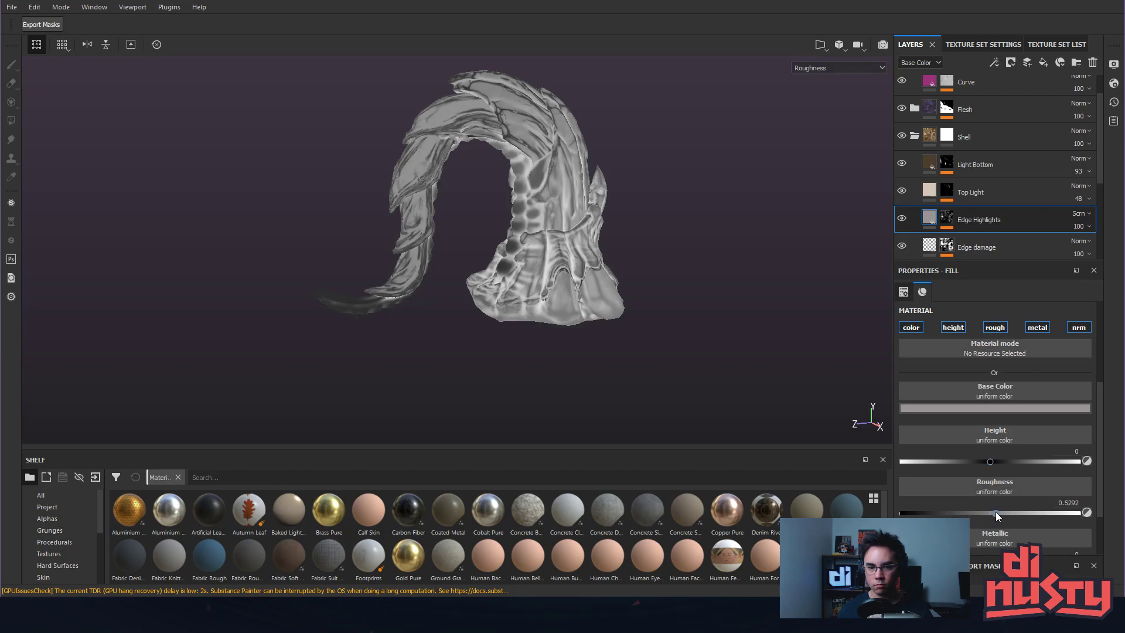
drag(954, 508, 962, 508)
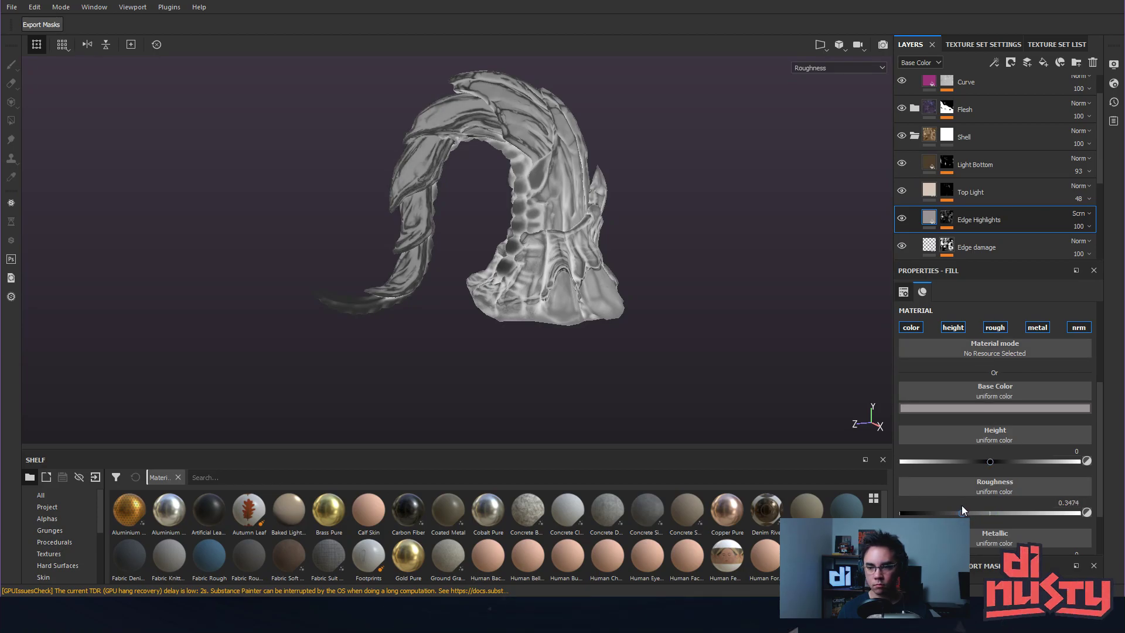
key(Delete)
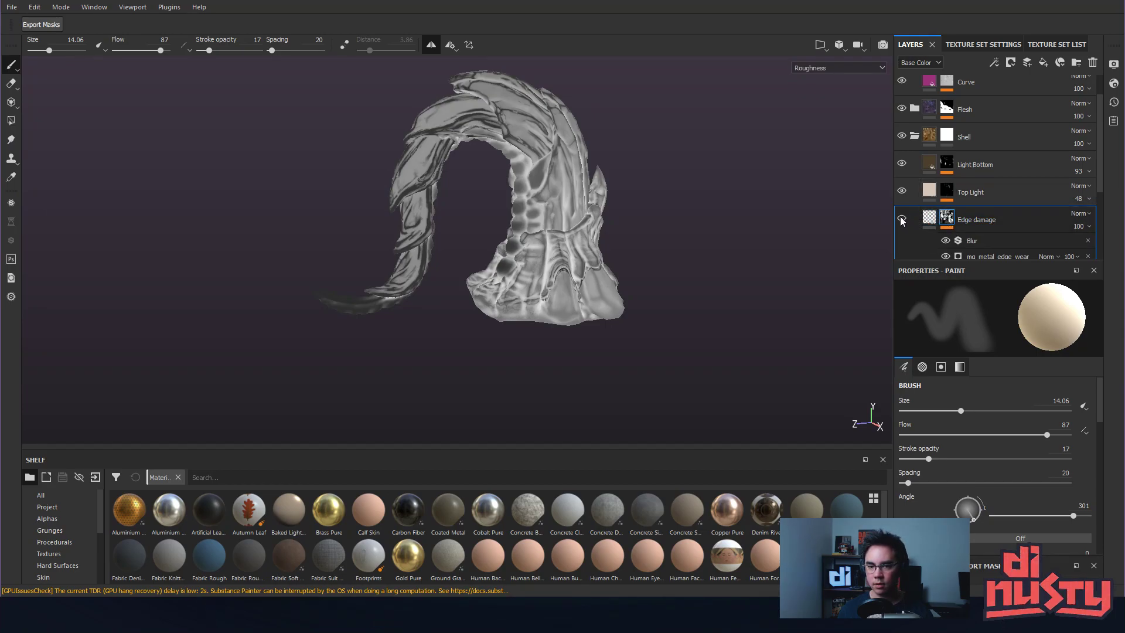
Set the roughness of the Edge damage layer in the Shell folder to 0.276.
click(928, 218)
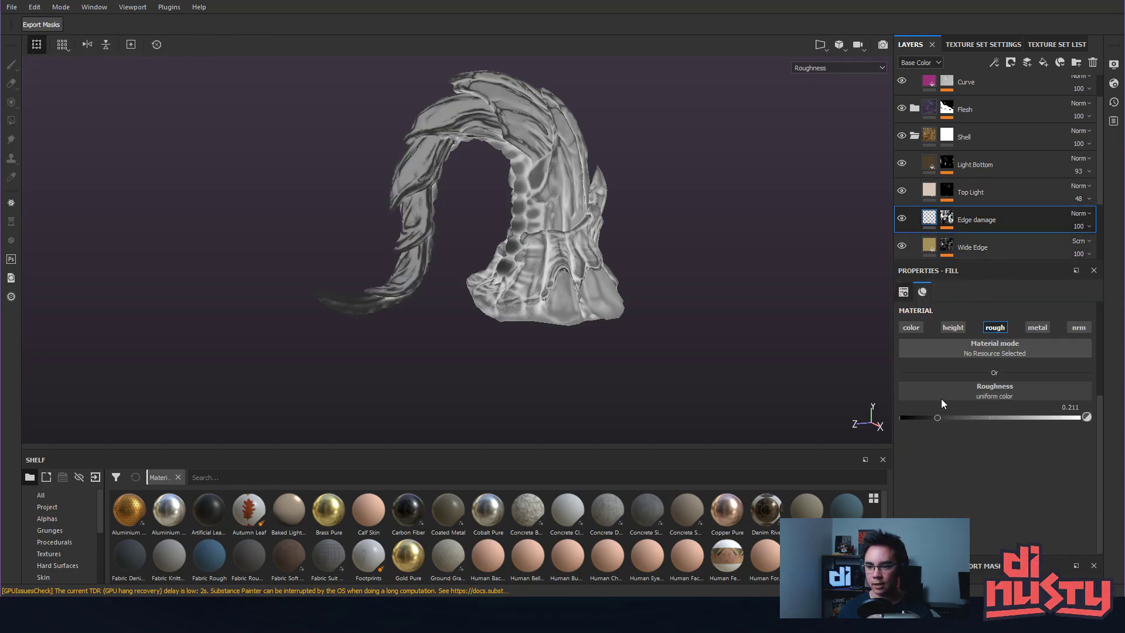
drag(940, 417, 949, 418)
alt+drag(791, 329, 702, 244)
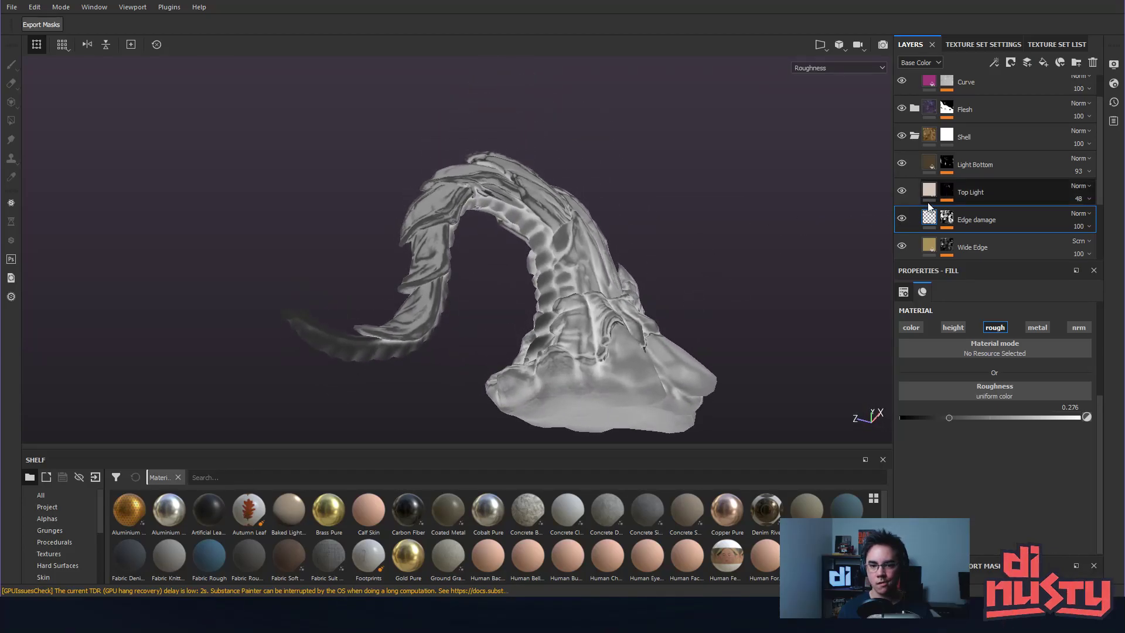
Try a roughness of 0.25 on the Curve layer and undo it.
scroll(937, 198, up, 2)
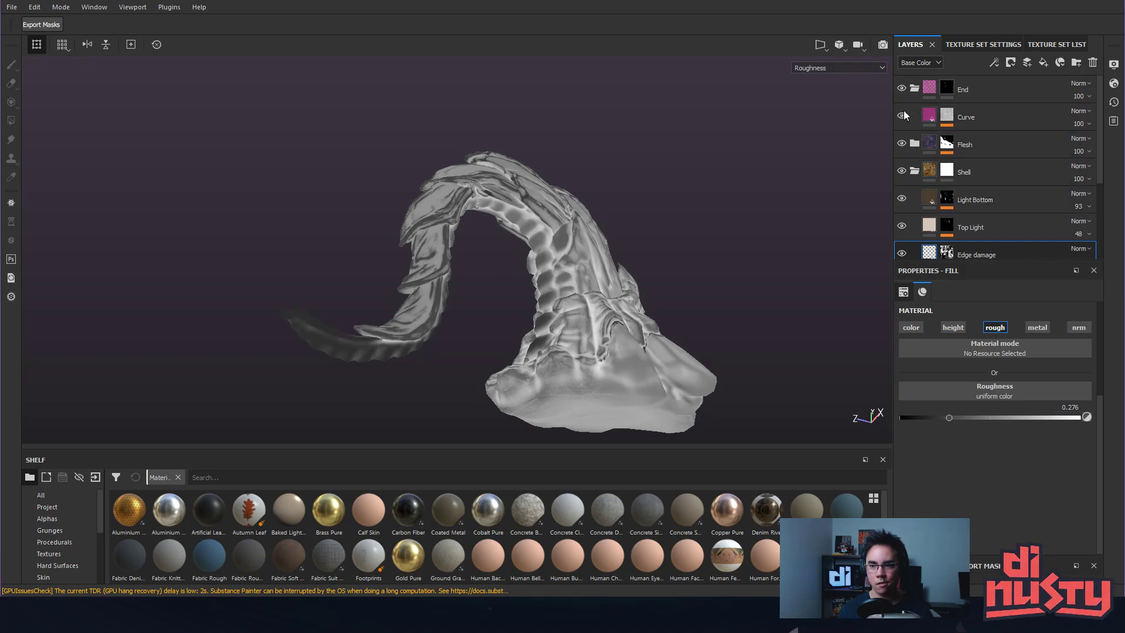
click(907, 117)
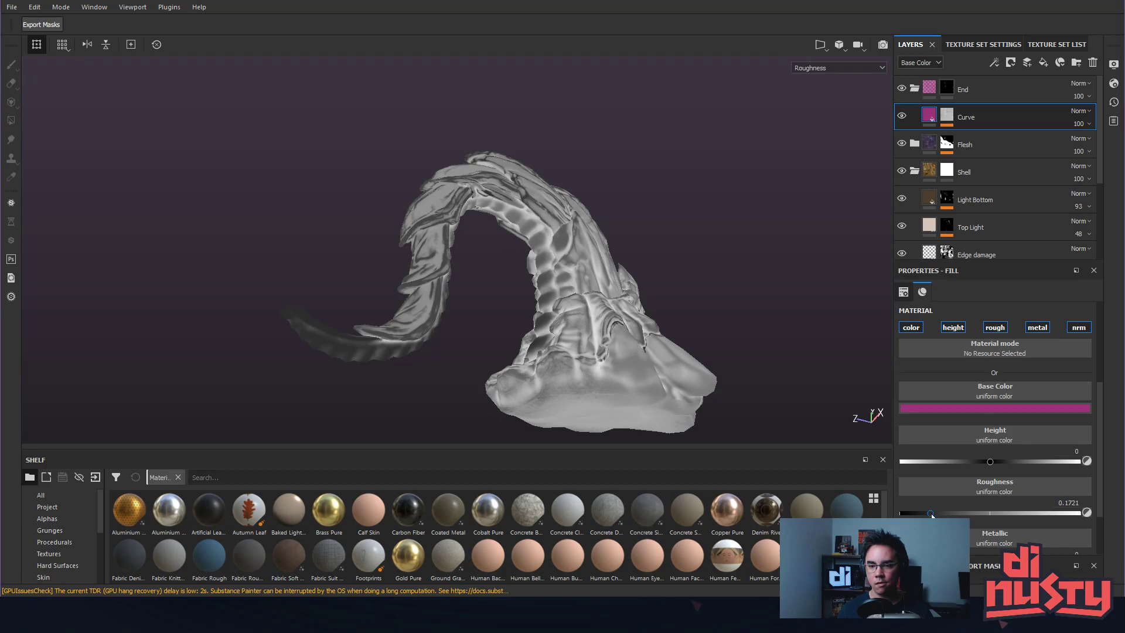
key(ctrl+z)
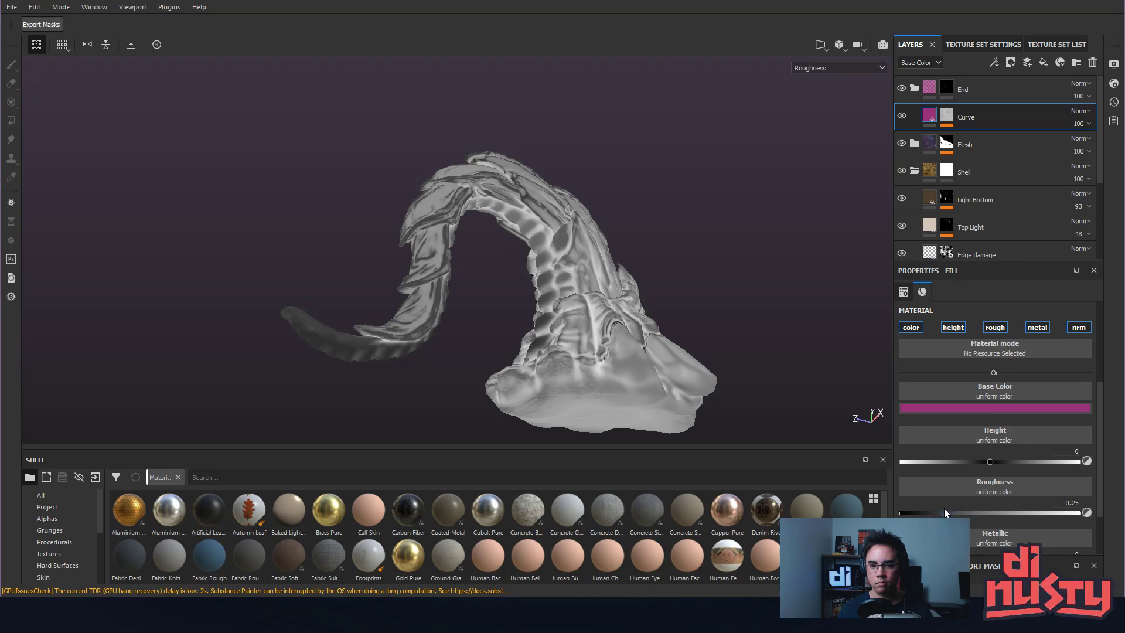
mouse_move(737, 317)
alt+mouse_down()
mouse_move(713, 377)
mouse_move(736, 346)
alt+mouse_up()
Select the Fill in the Curve layer's mask and examine the creature's base and teeth up close in the Material view.
click(946, 115)
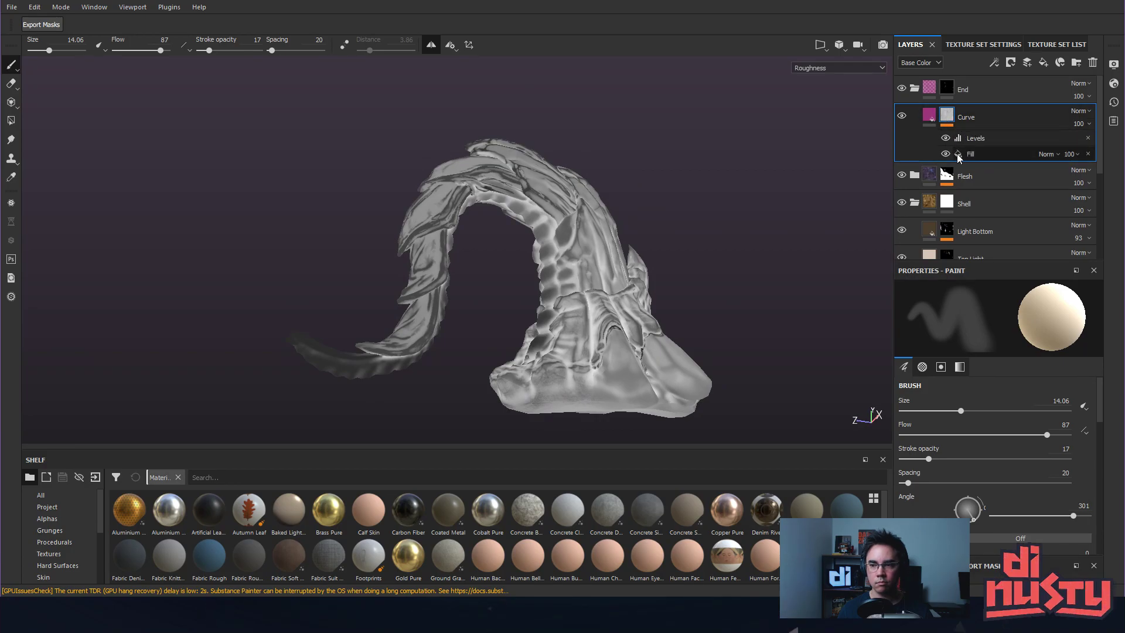
click(972, 153)
mouse_move(868, 193)
alt+mouse_down()
mouse_move(766, 234)
mouse_move(778, 258)
alt+mouse_up()
key(m)
mouse_move(749, 218)
alt+mouse_down()
mouse_move(801, 226)
mouse_move(643, 219)
mouse_move(706, 201)
mouse_move(675, 200)
mouse_move(686, 166)
mouse_move(735, 211)
mouse_move(761, 215)
mouse_move(739, 203)
mouse_move(683, 269)
mouse_move(685, 306)
mouse_move(662, 305)
mouse_move(297, 156)
mouse_move(861, 336)
alt+mouse_up()
alt+drag(668, 223, 658, 230)
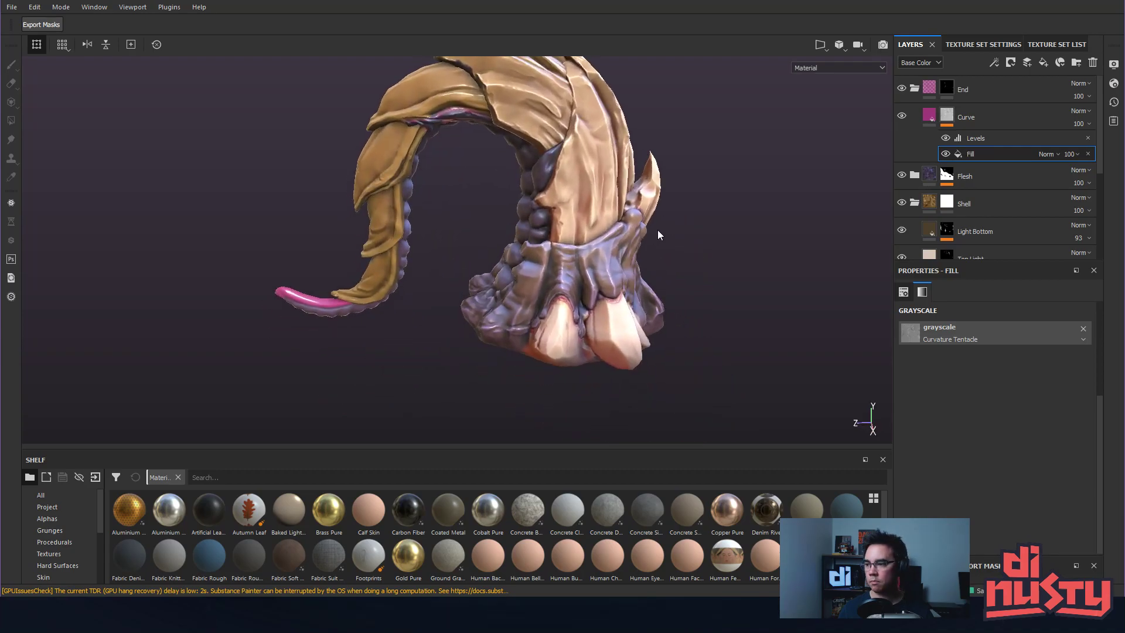
mouse_move(767, 201)
alt+mouse_down()
mouse_move(768, 233)
mouse_move(691, 262)
mouse_move(585, 227)
alt+mouse_up()
alt+right_drag(585, 228, 632, 248)
alt+drag(632, 247, 635, 198)
alt+right_drag(635, 198, 656, 205)
mouse_move(656, 206)
alt+mouse_down()
mouse_move(666, 208)
mouse_move(593, 194)
mouse_move(816, 226)
mouse_move(810, 239)
mouse_move(516, 188)
mouse_move(569, 238)
mouse_move(589, 236)
mouse_move(508, 253)
mouse_move(547, 258)
alt+mouse_up()
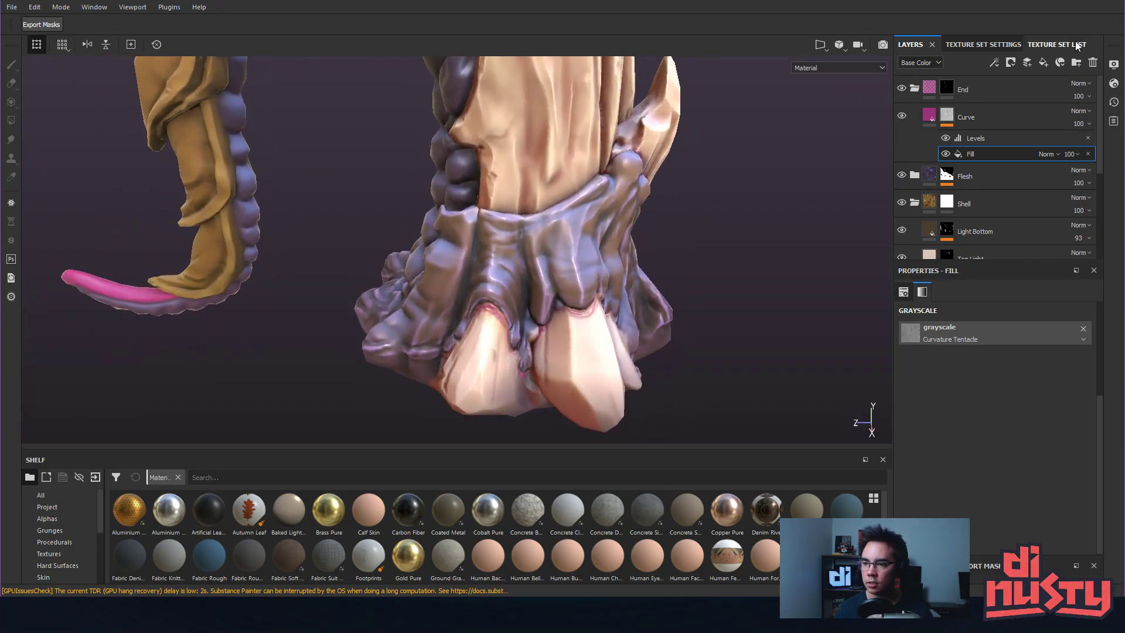
Rearrange the workspace so the Texture Set List stands on its own above the layer stack and the Texture Set Settings.
double_click(1006, 44)
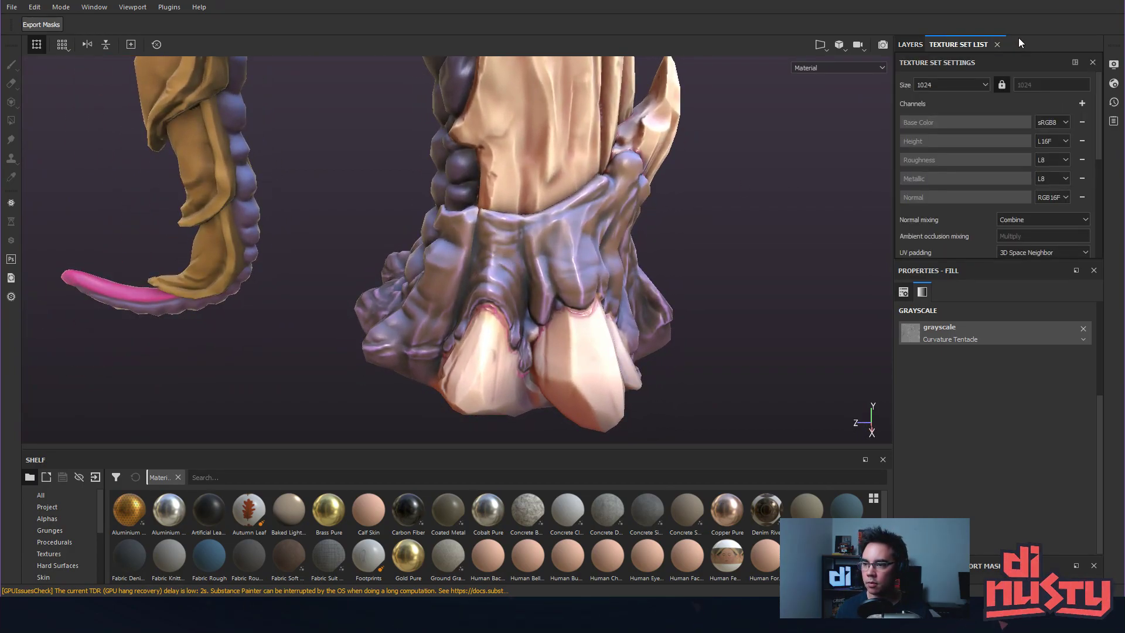
click(1114, 121)
click(1114, 64)
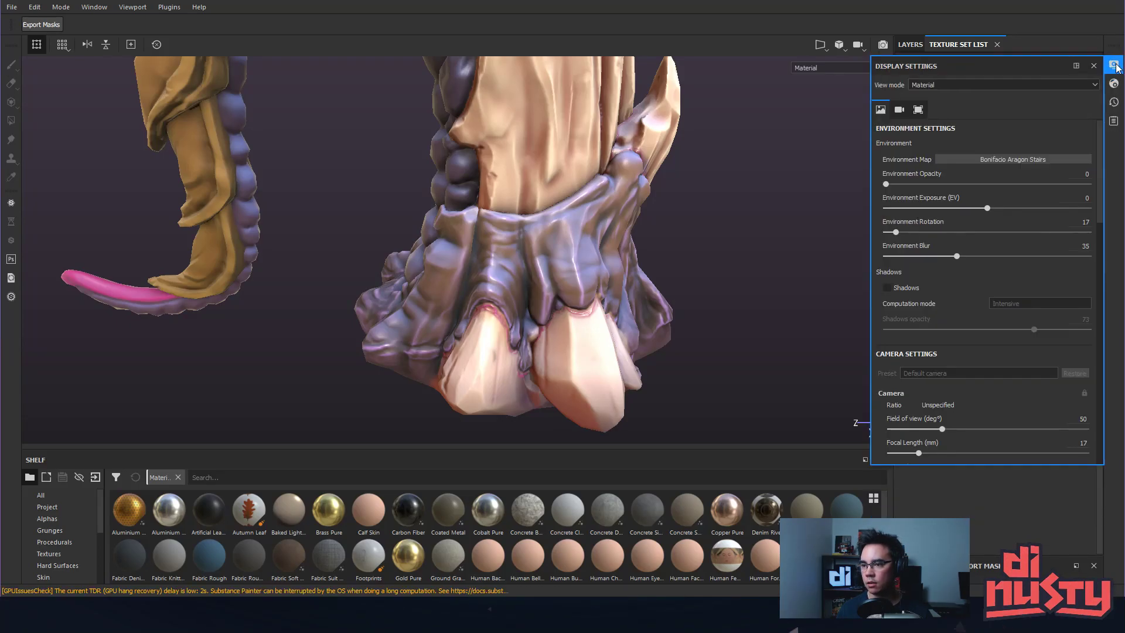
click(1115, 65)
click(1114, 84)
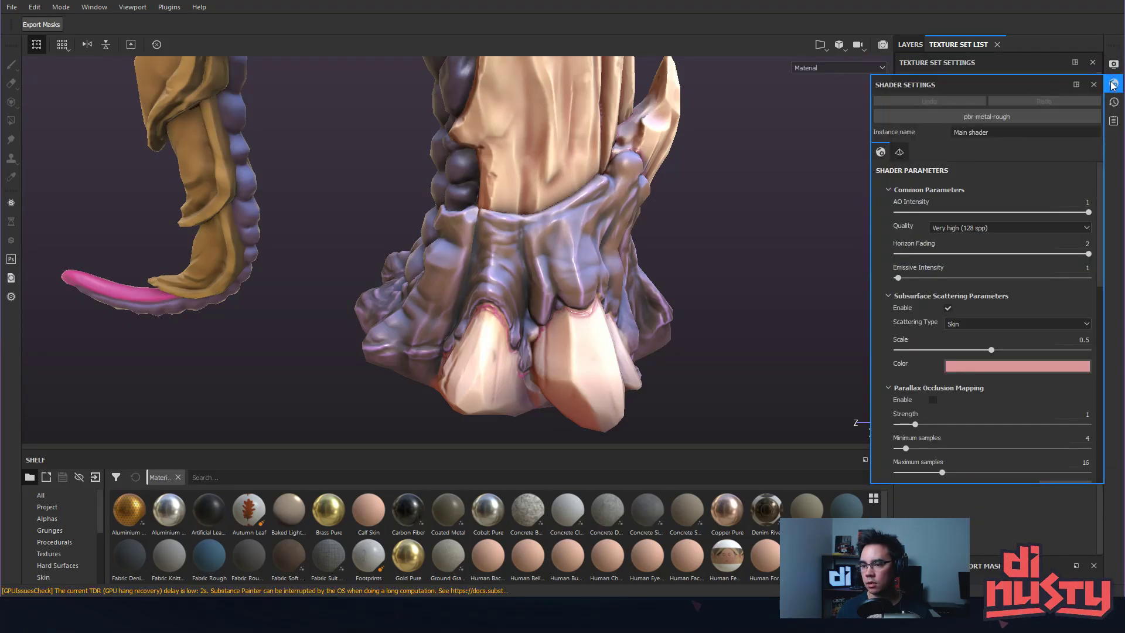
click(1114, 83)
click(1113, 84)
click(1114, 84)
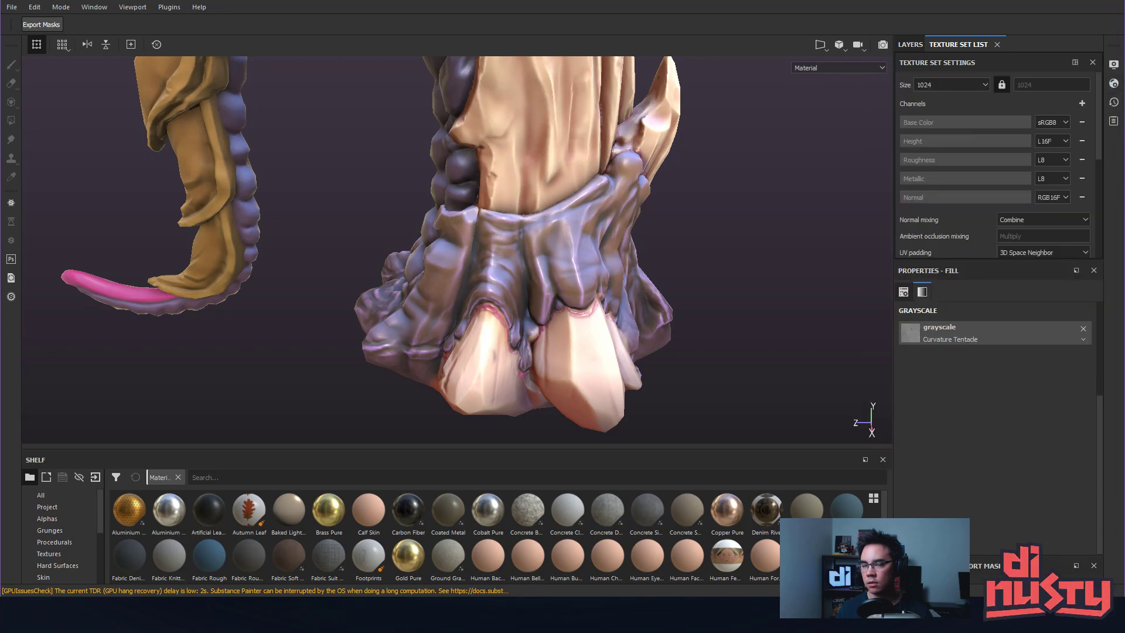
click(133, 7)
click(107, 61)
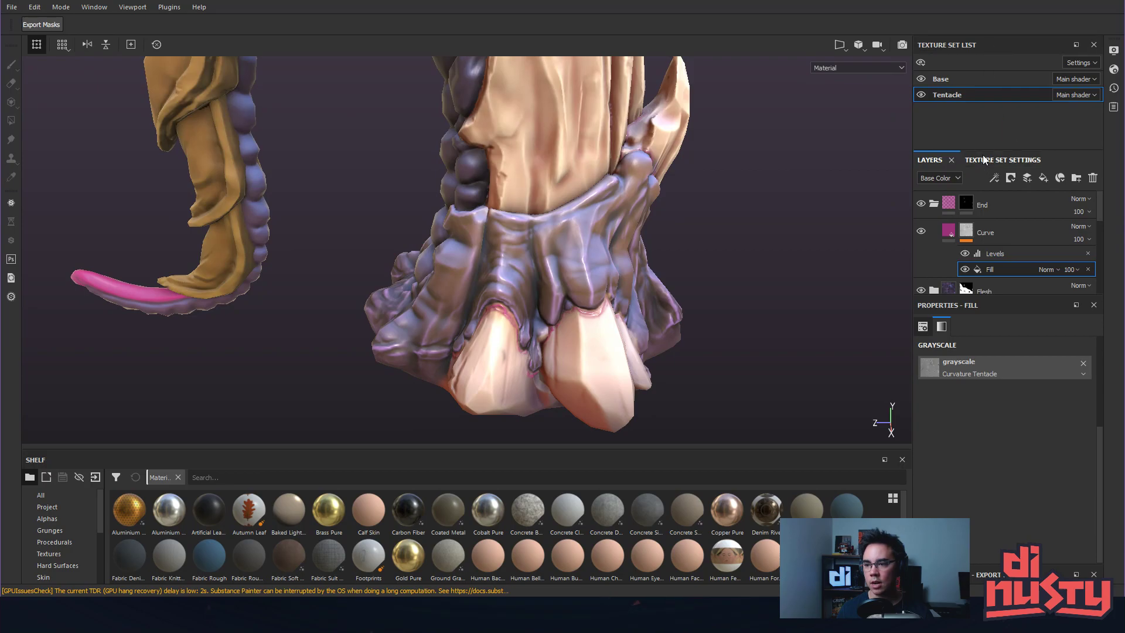
click(983, 160)
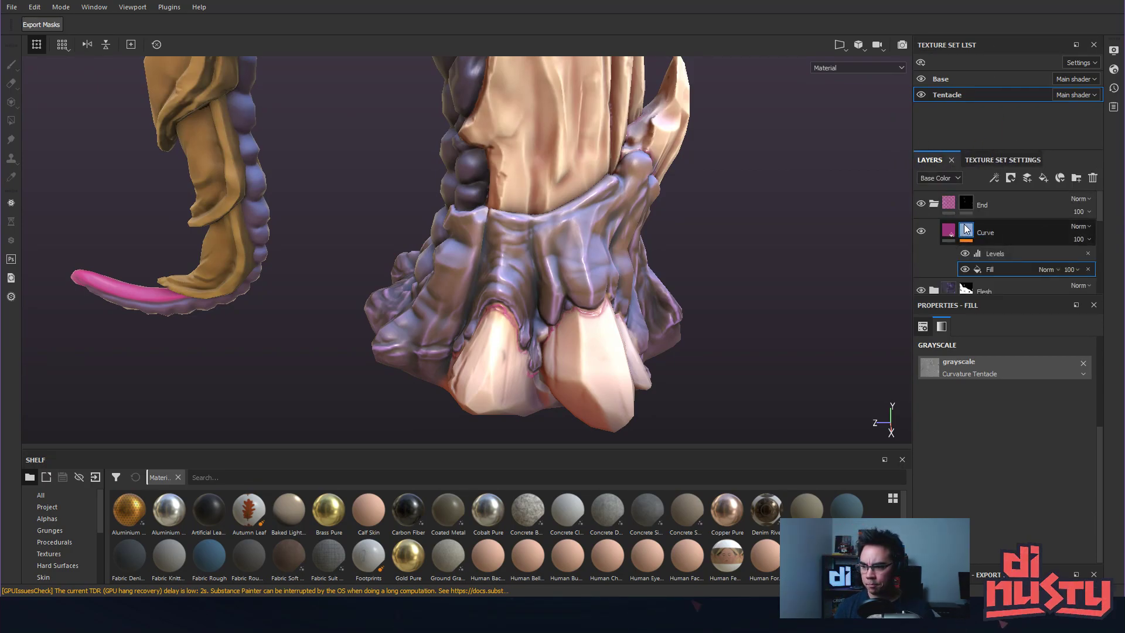
Make the Base texture set active, collapse the Flesh folder in its layer stack, and inspect the creature's base.
click(942, 76)
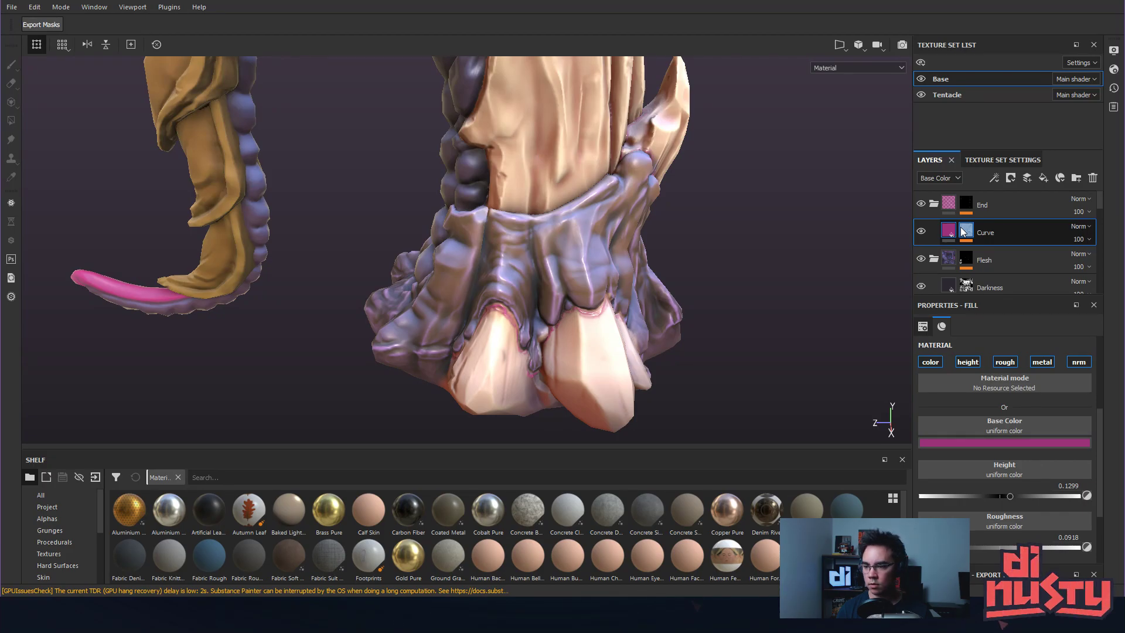
scroll(964, 232, down, 1)
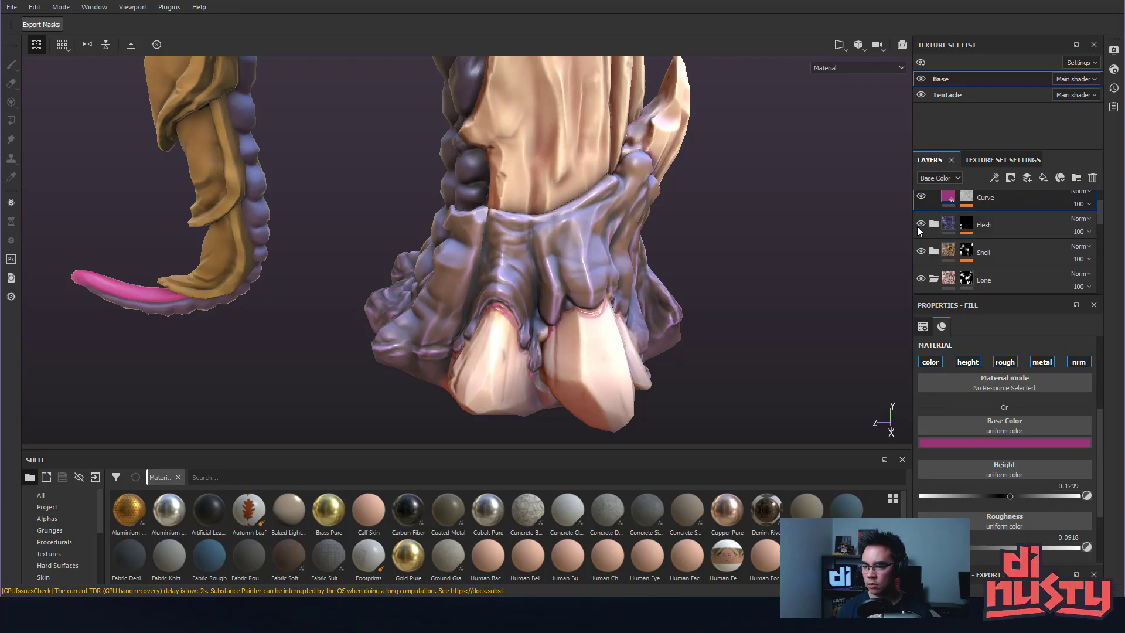
alt+drag(762, 175, 607, 297)
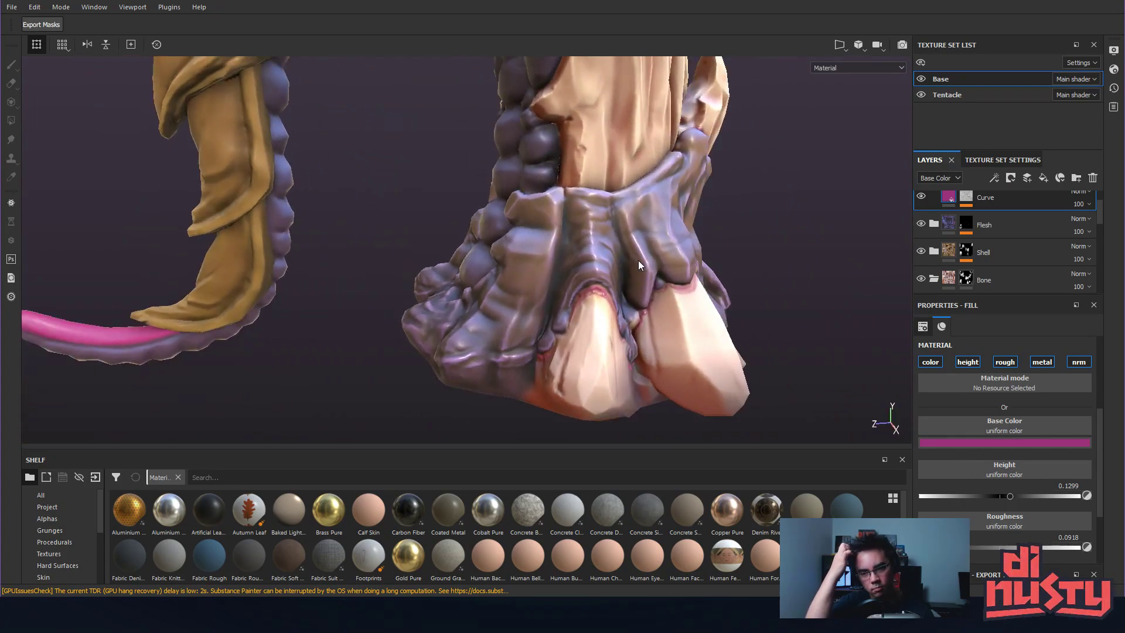
alt+drag(638, 260, 676, 234)
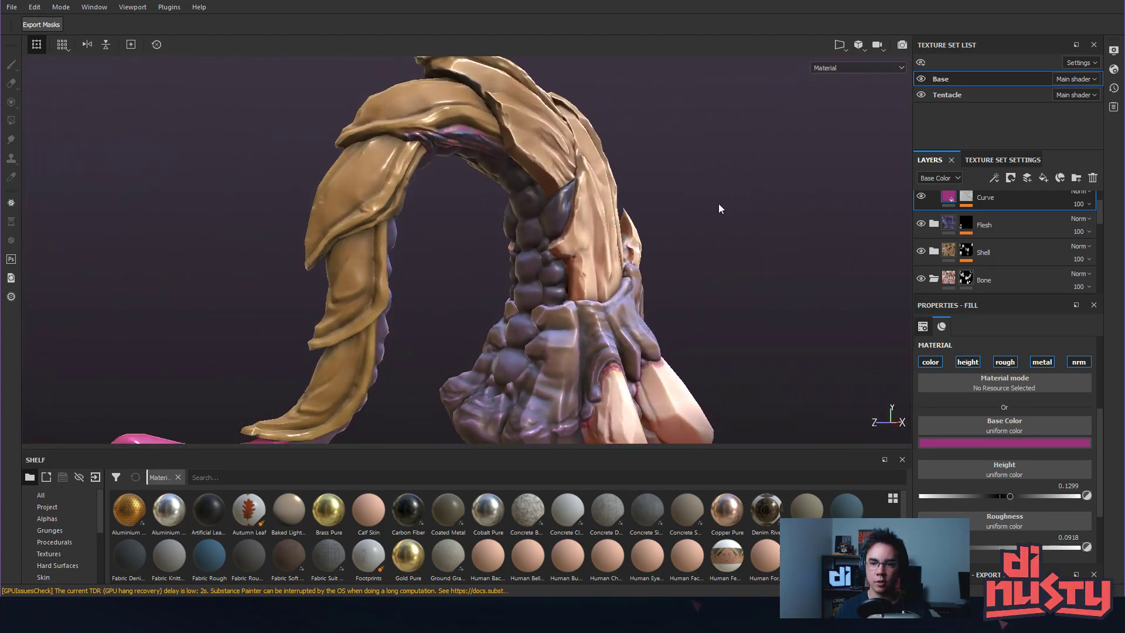
Cycle through the single-channel views and examine the whole creature in the Base Color channel.
key(c)
key(c)
key(c)
key(c)
key(c)
key(m)
alt+drag(849, 111, 721, 166)
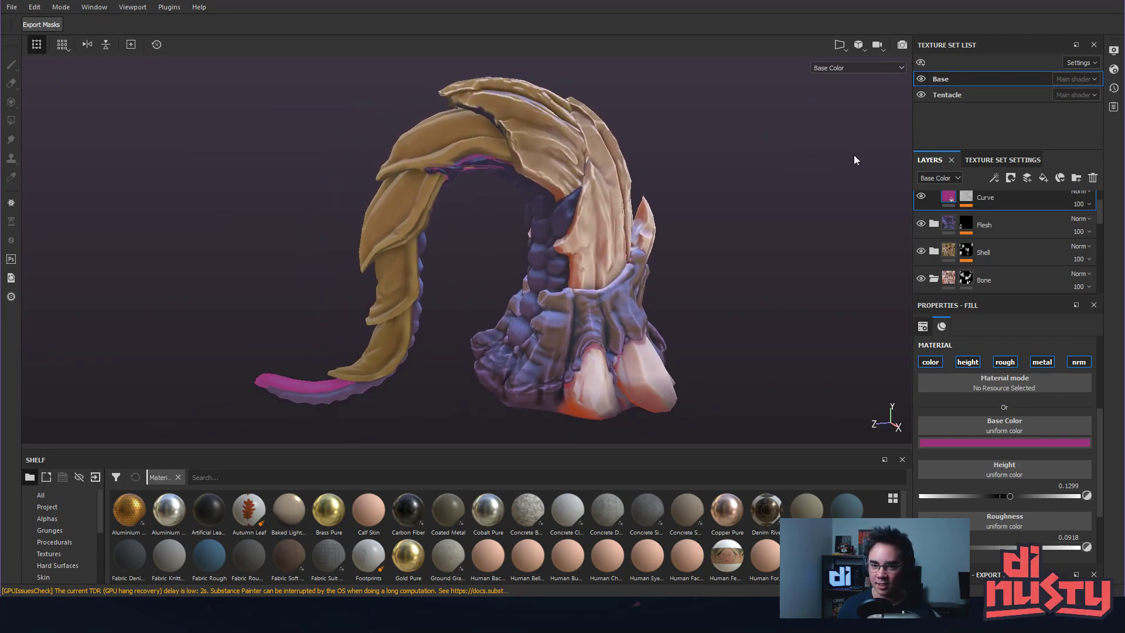
alt+drag(536, 229, 452, 183)
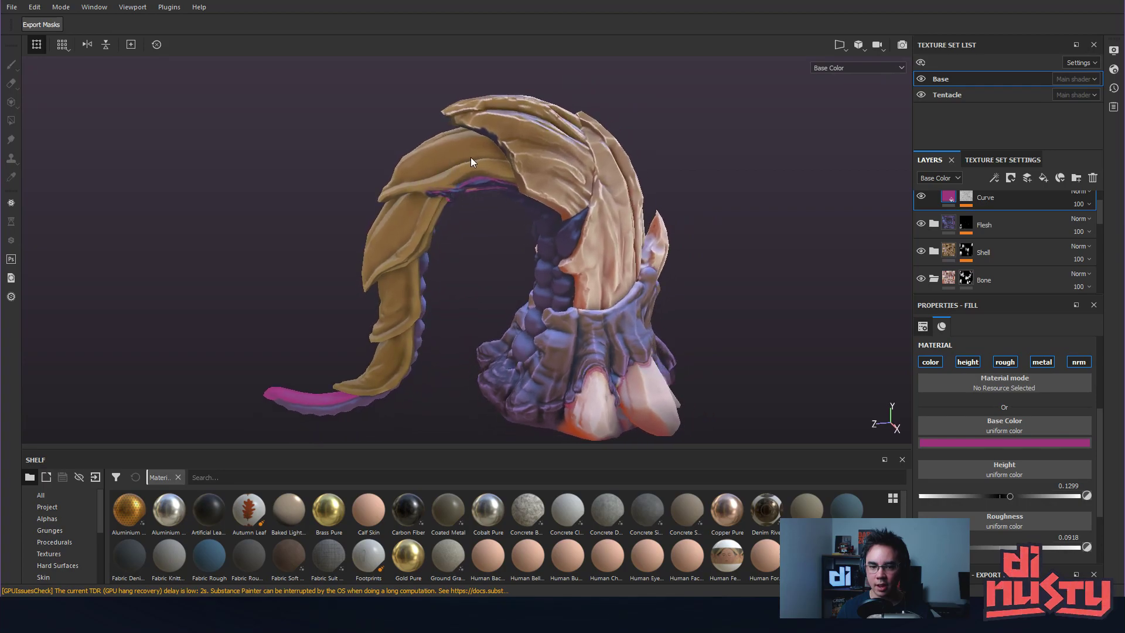
Make the Tentacle texture set active and examine the creature's tentacle and base from several angles.
alt+drag(540, 123, 560, 158)
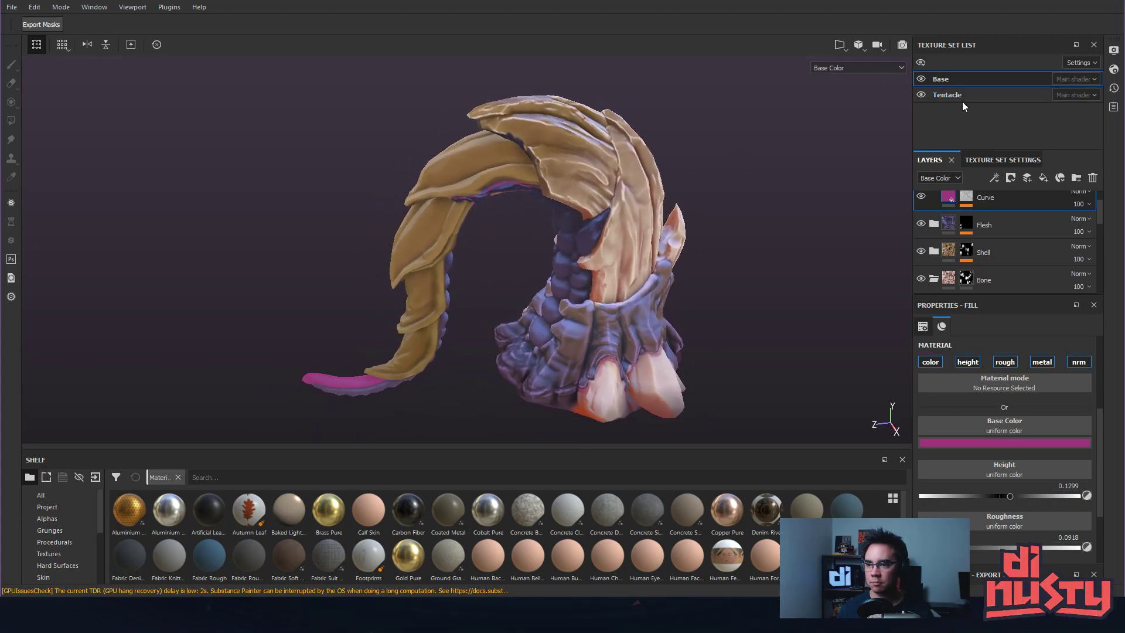
click(978, 100)
alt+drag(807, 145, 799, 199)
alt+right_drag(799, 199, 819, 298)
alt+drag(818, 297, 623, 237)
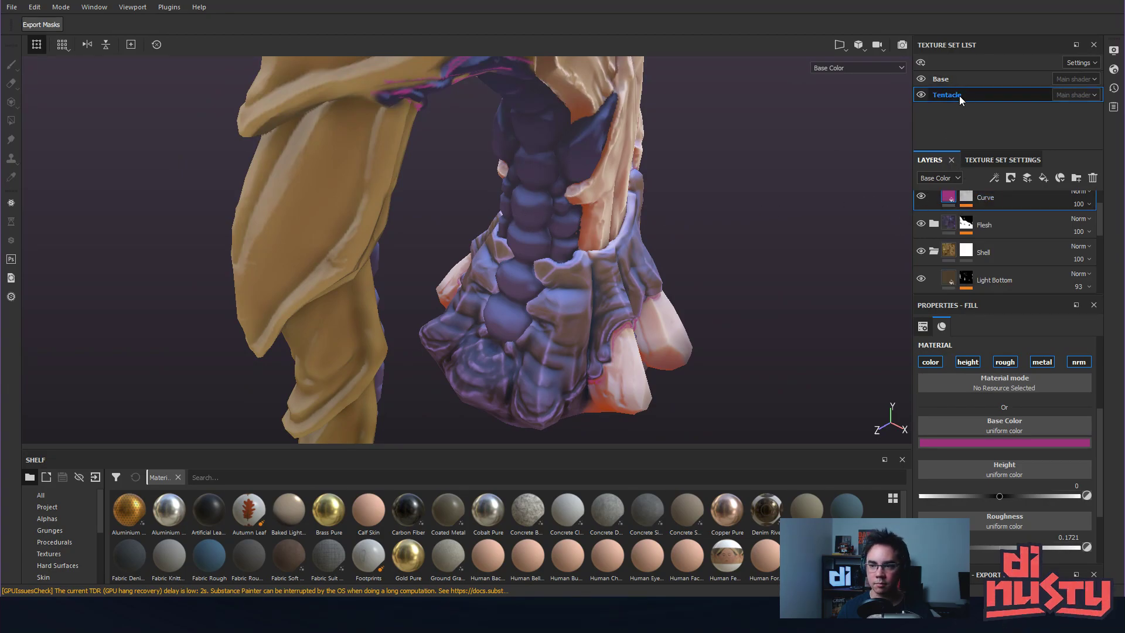
alt+drag(830, 183, 573, 170)
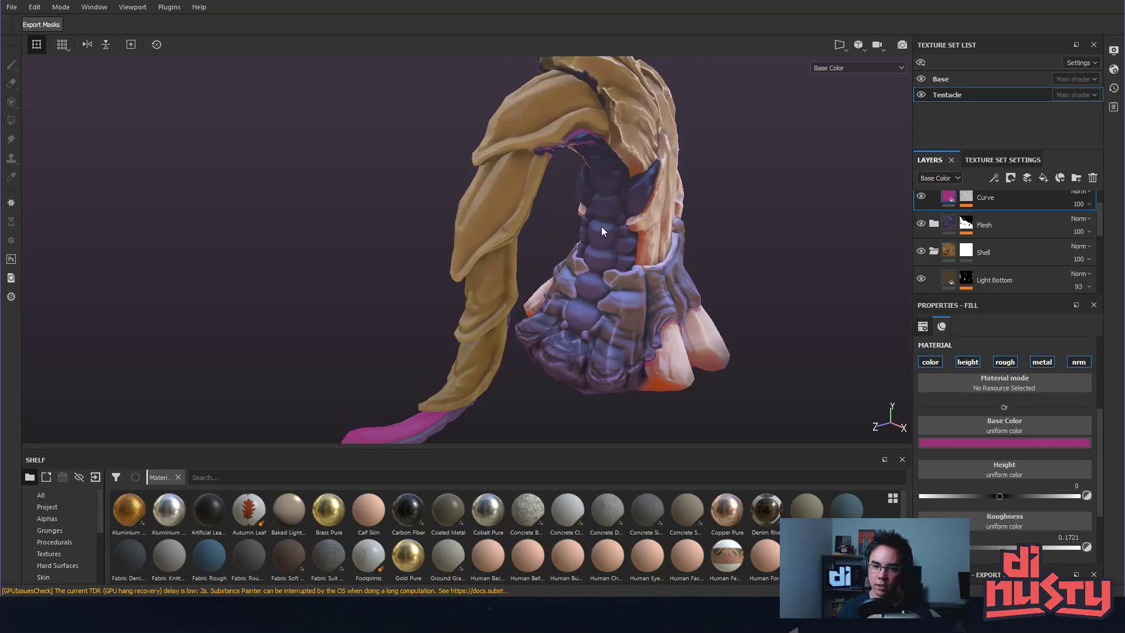
alt+drag(602, 253, 598, 251)
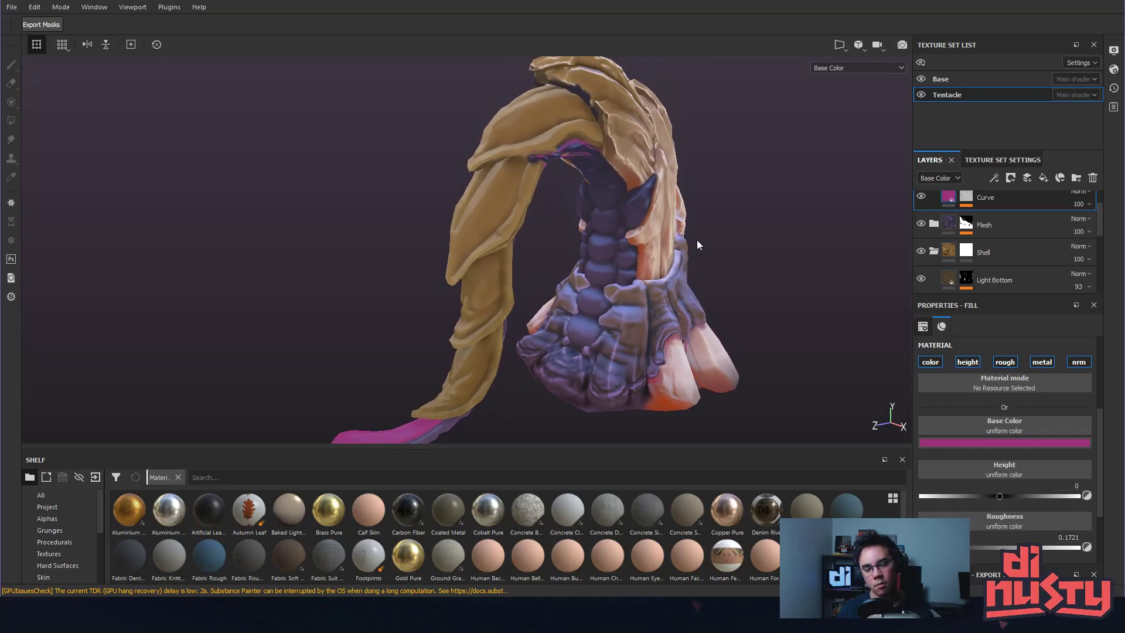
alt+drag(697, 240, 690, 237)
Look through the Flesh and Shell folders to find the layer that affects the shell's edges.
click(933, 223)
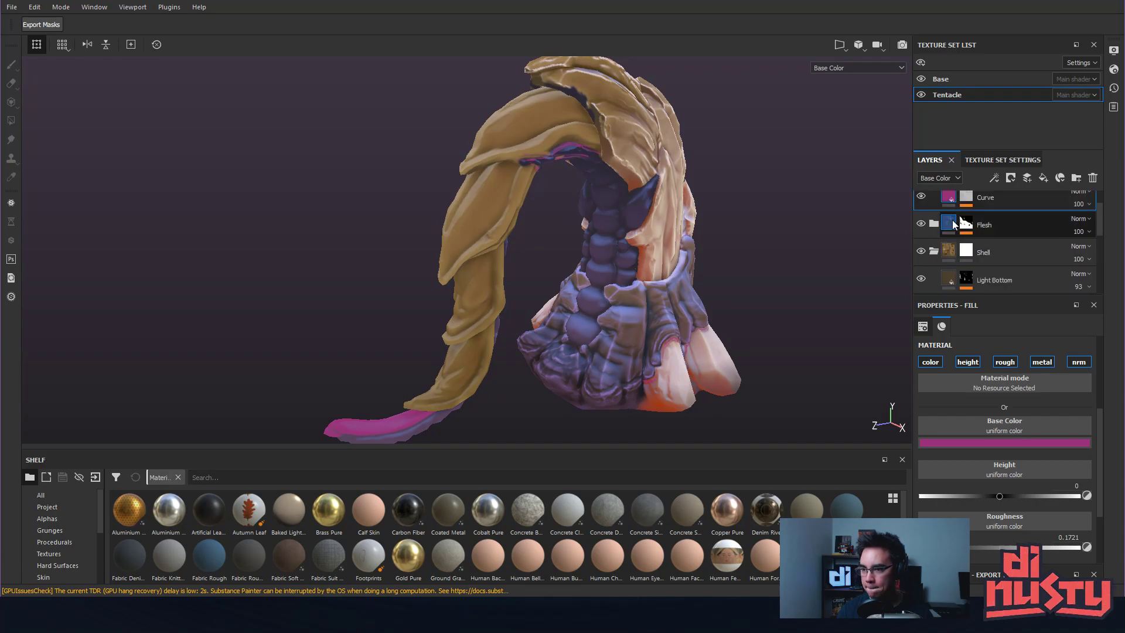
click(920, 251)
click(921, 251)
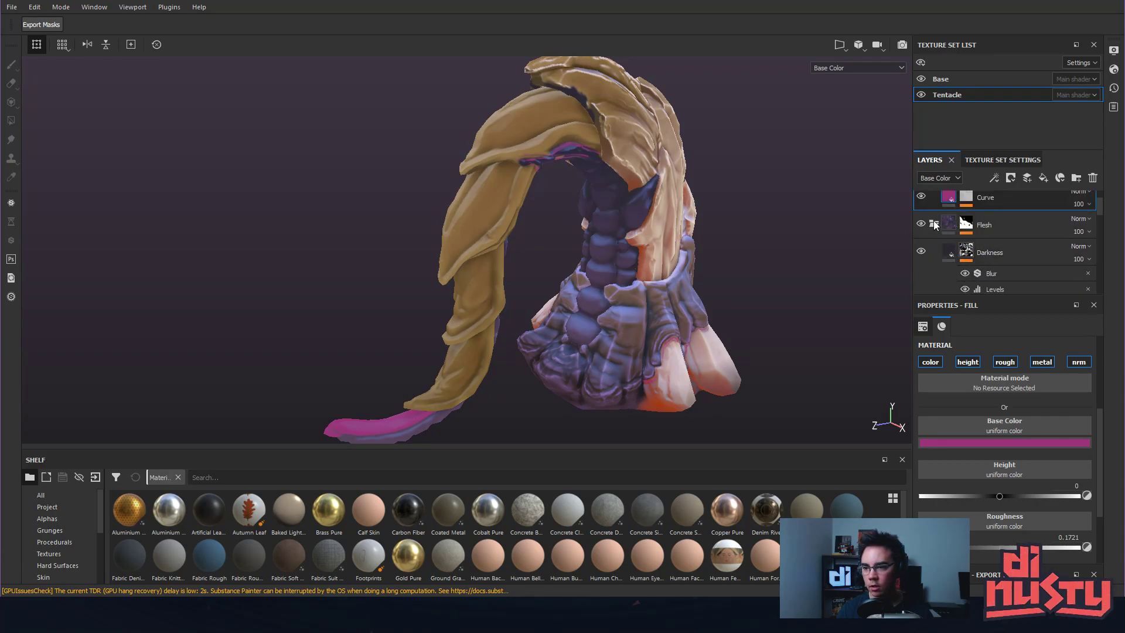
click(933, 223)
scroll(934, 251, up, 1)
click(934, 273)
scroll(941, 261, down, 3)
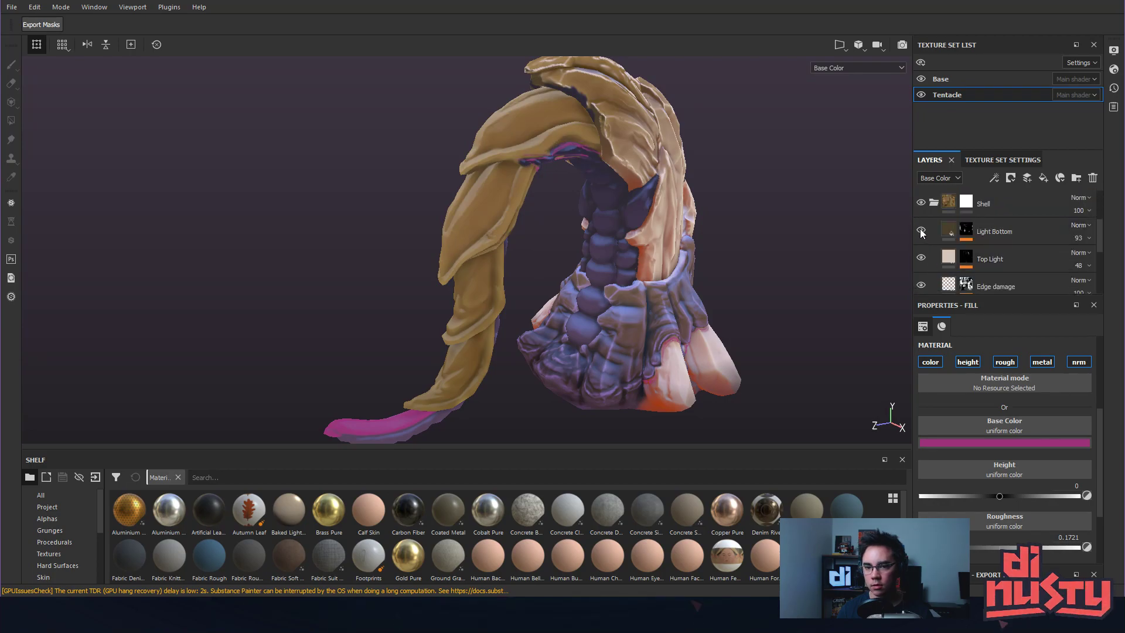
click(1027, 251)
scroll(1028, 251, down, 1)
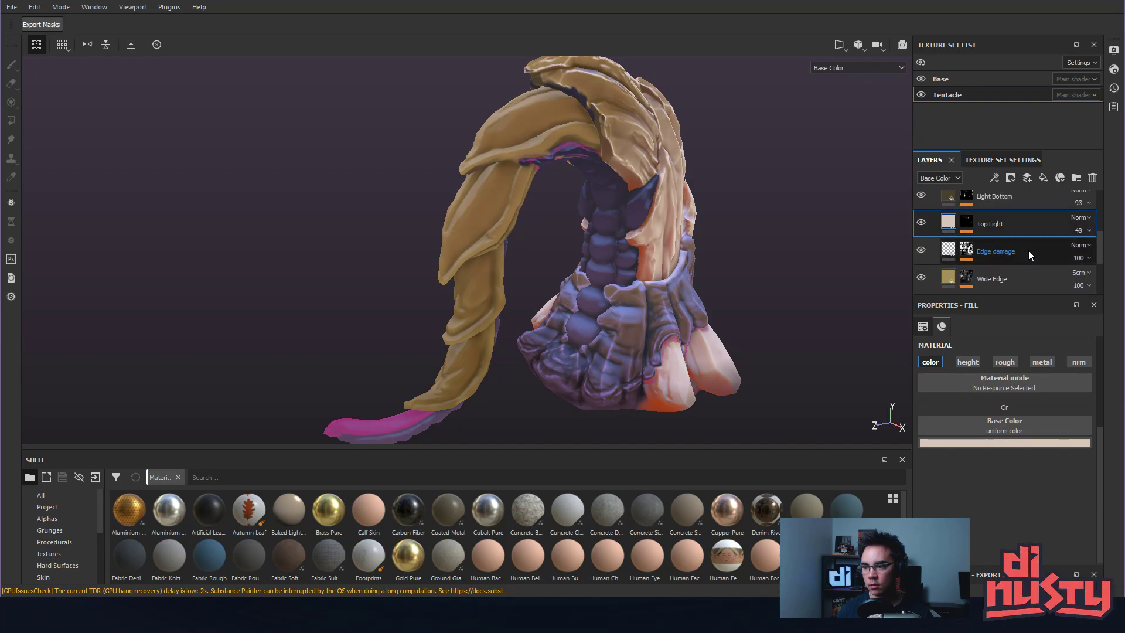
Enable the color channel on the Edge damage layer and sample a light tan from the model's shell as its base color.
click(1028, 251)
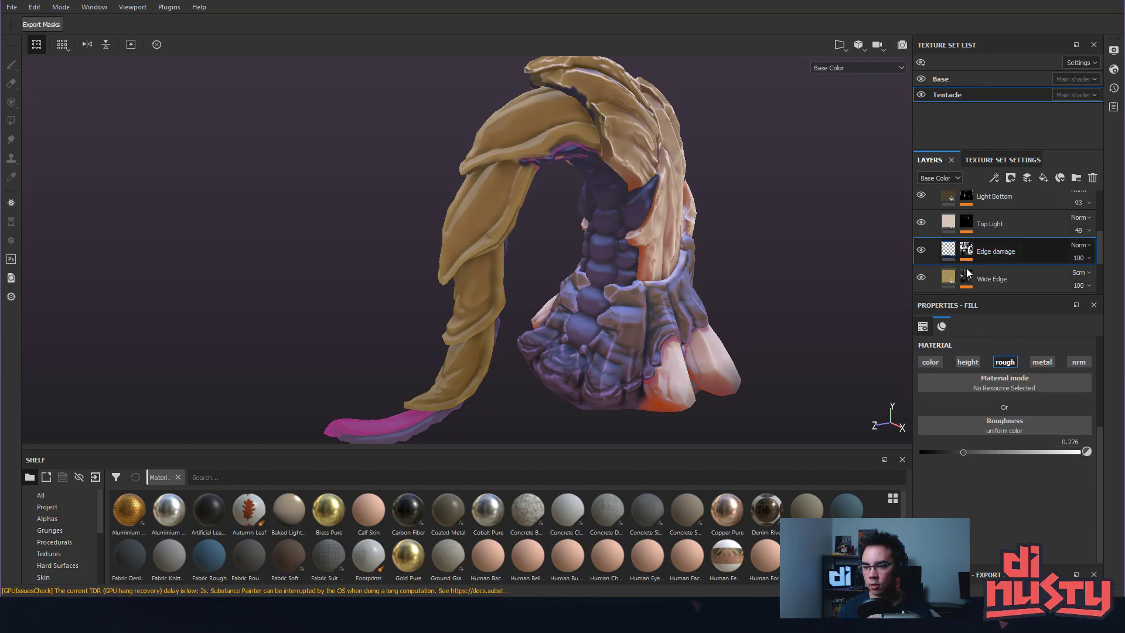
click(937, 364)
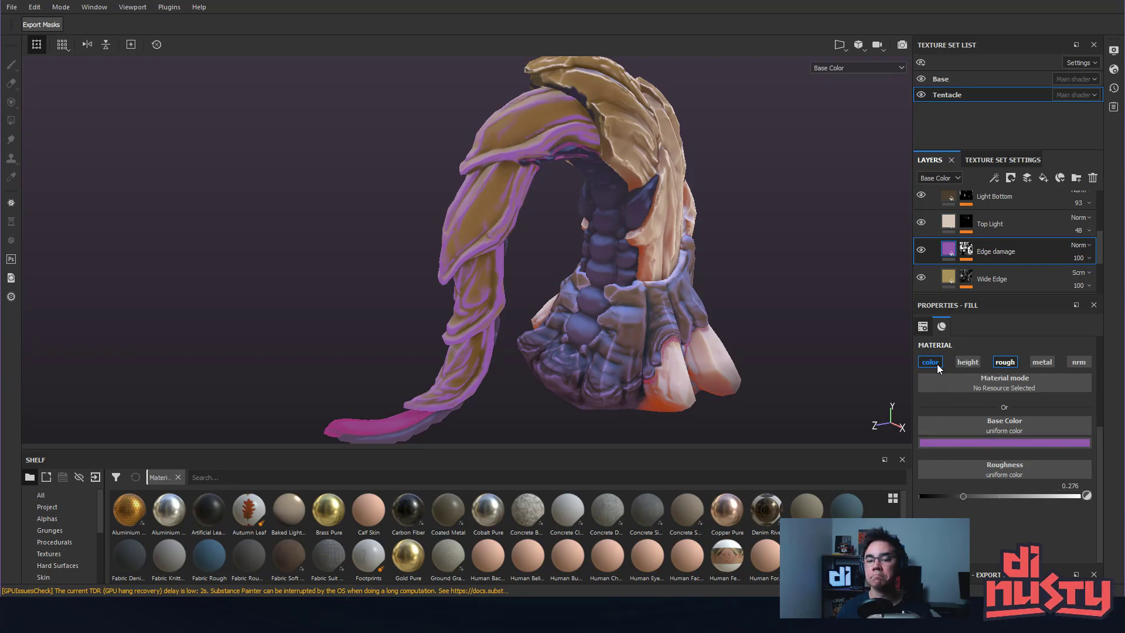
click(993, 443)
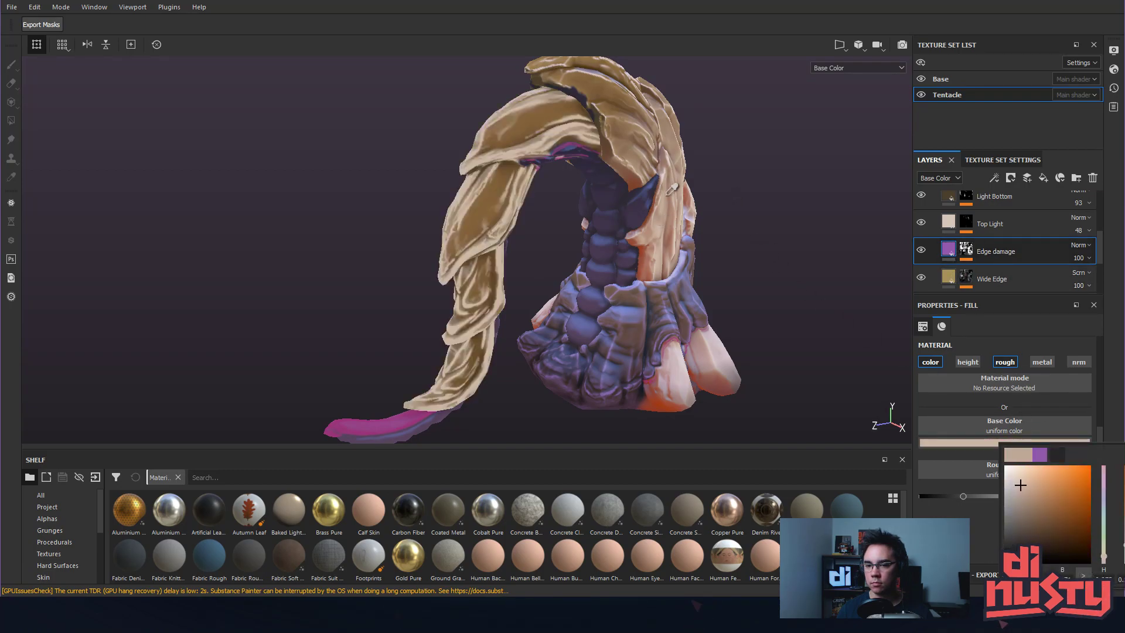
click(651, 140)
click(650, 142)
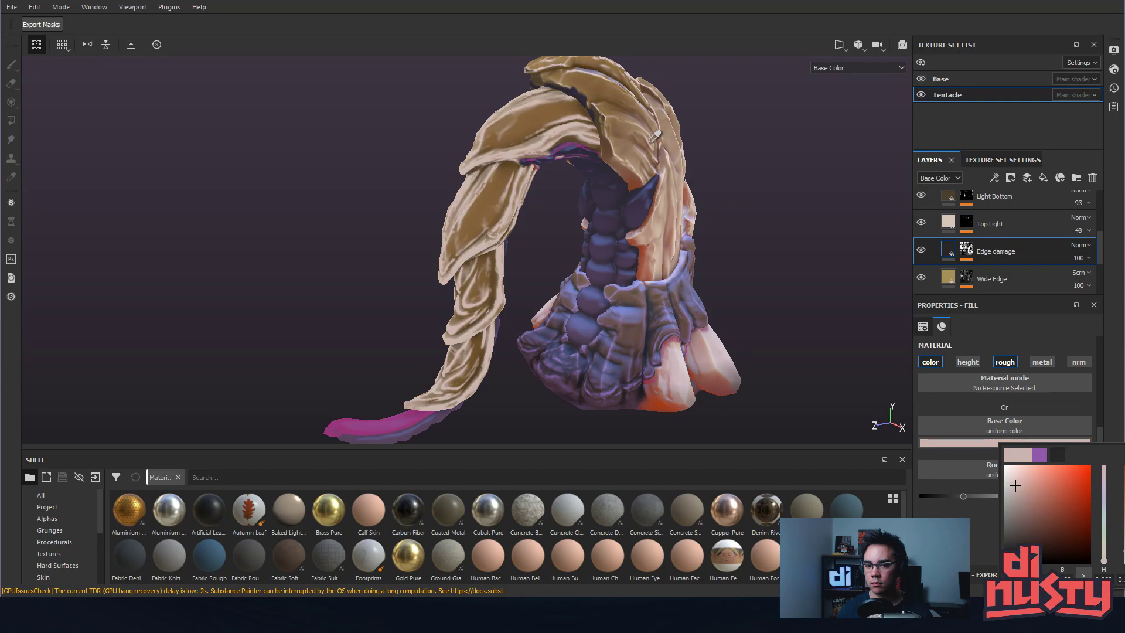
click(649, 143)
alt+drag(761, 168, 744, 175)
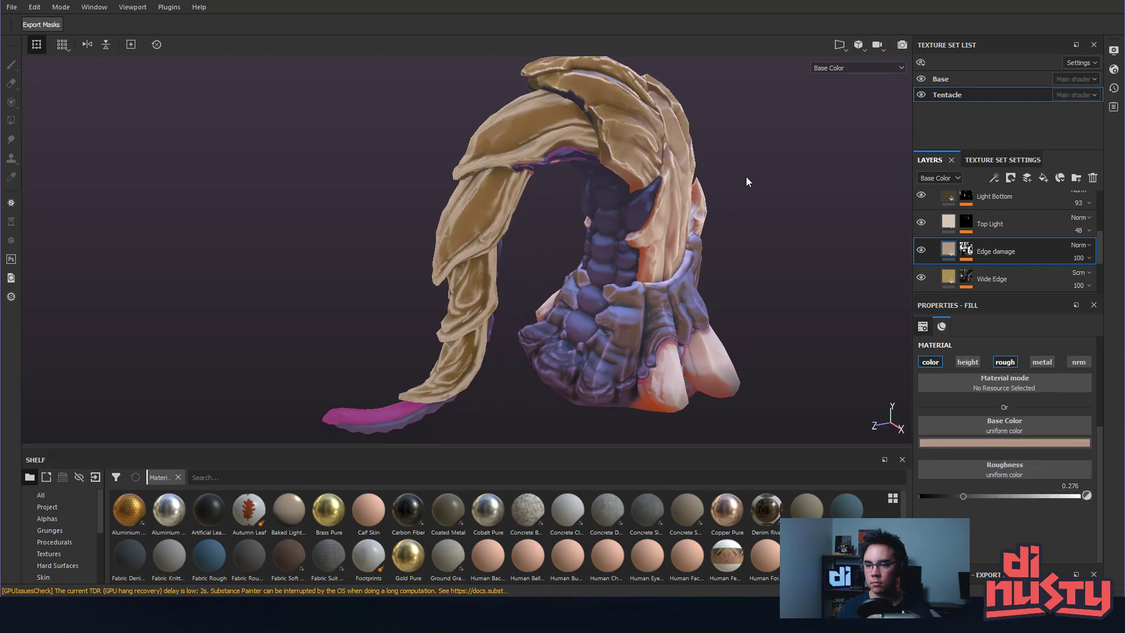
Remove the Blur filter from the Edge damage layer's mask.
click(970, 251)
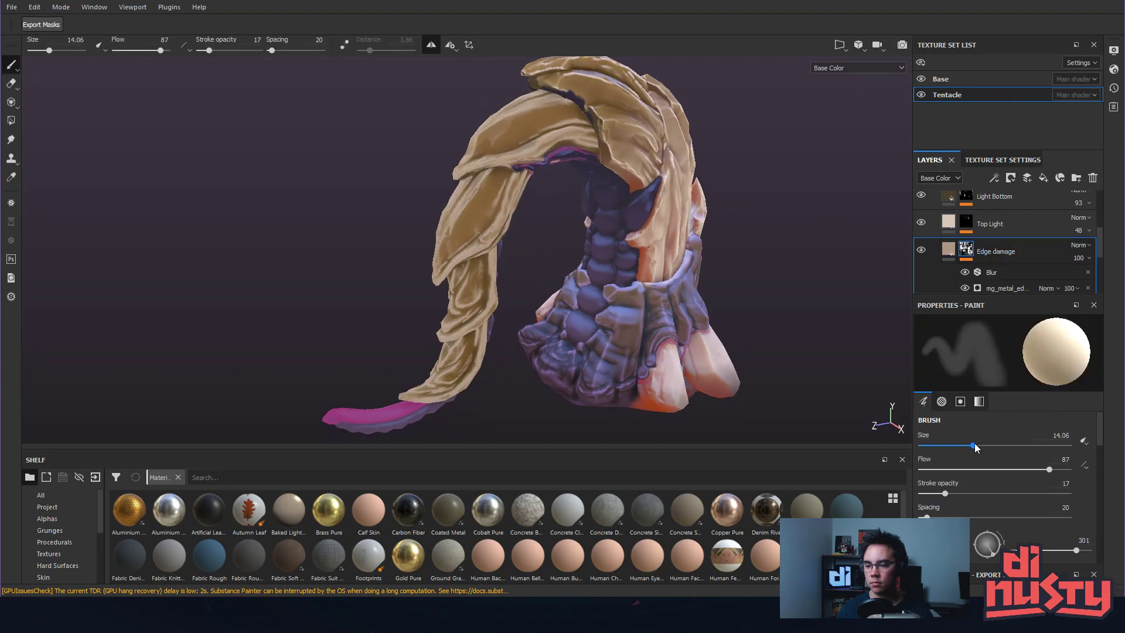
click(993, 272)
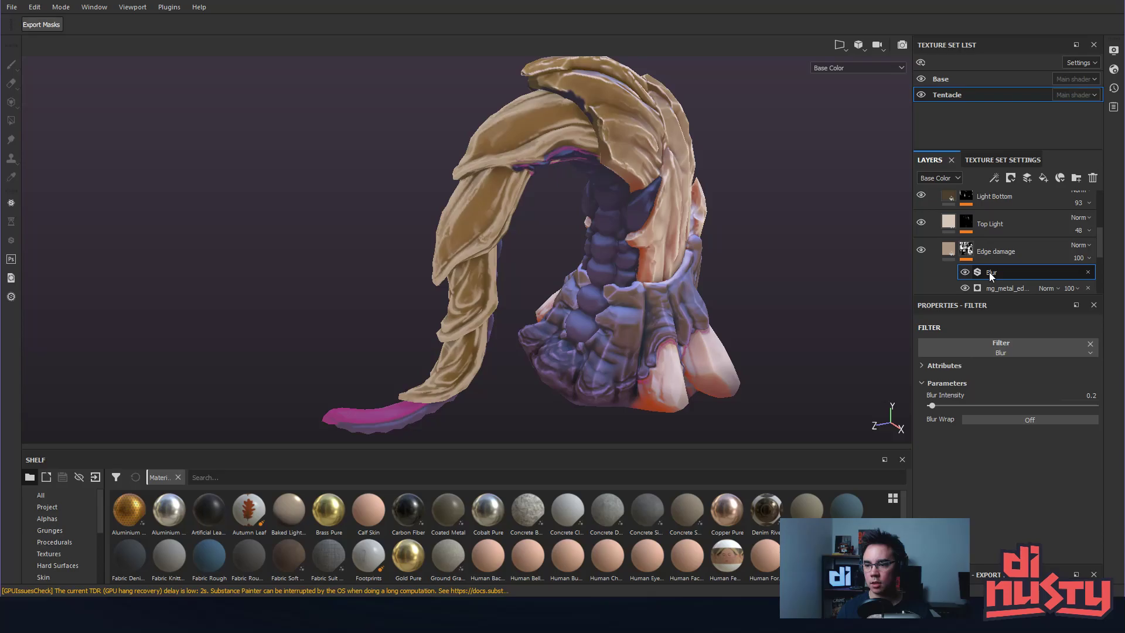
click(1088, 272)
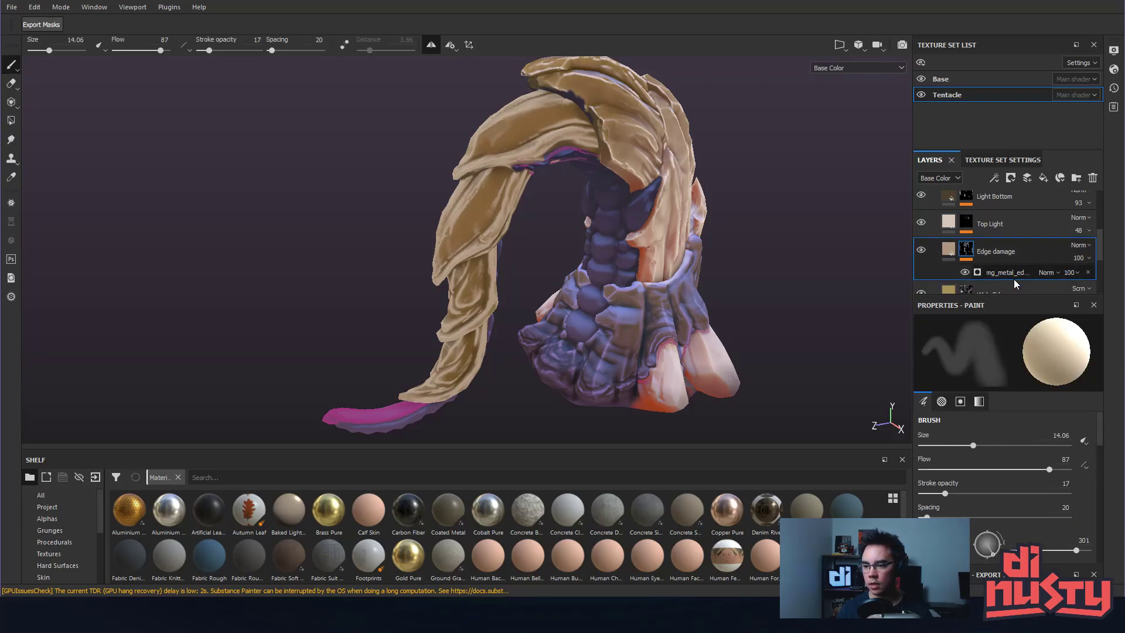
Set the Edge damage mask's Metal Edge Wear generator to a Wear Contrast of 0.23 and a Wear Level of 0.57.
drag(1002, 461, 972, 461)
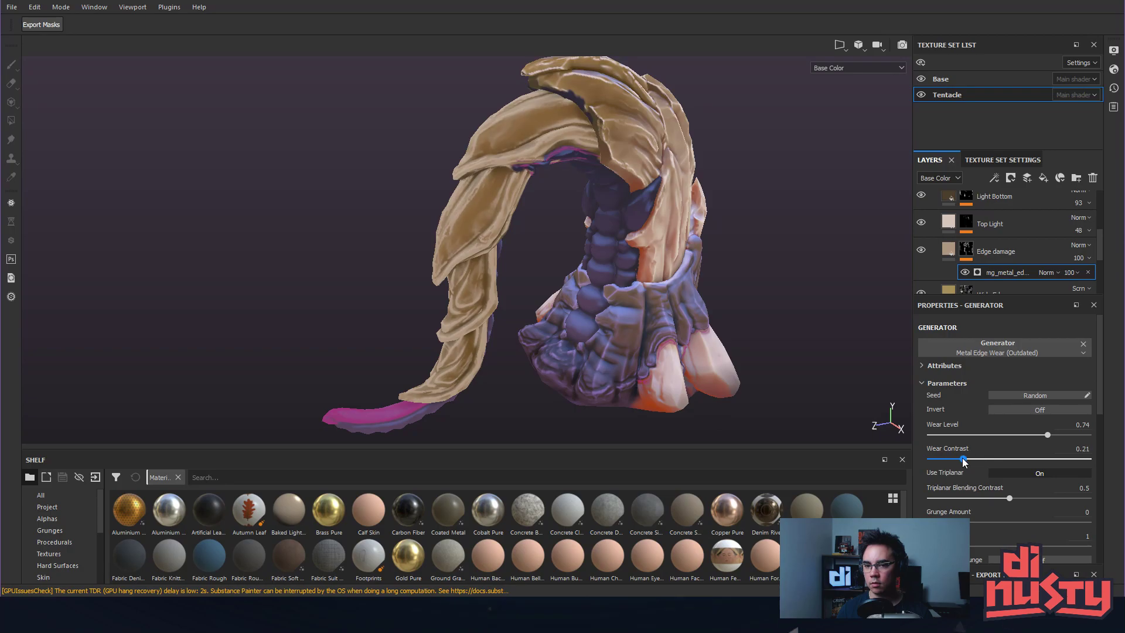
drag(964, 458, 967, 459)
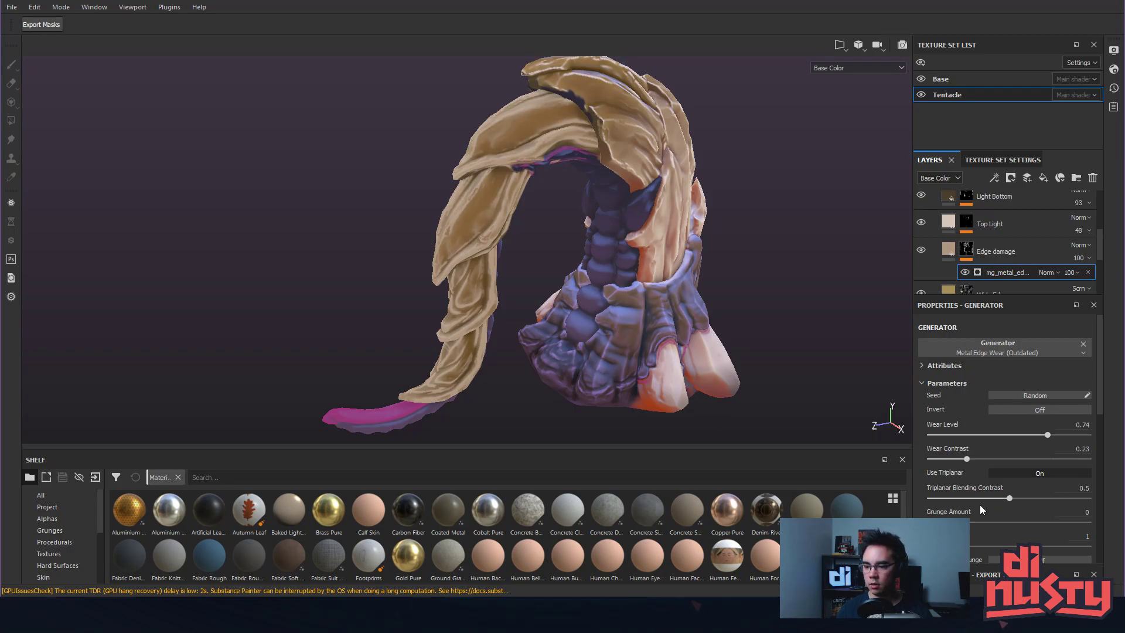
scroll(973, 515, down, 3)
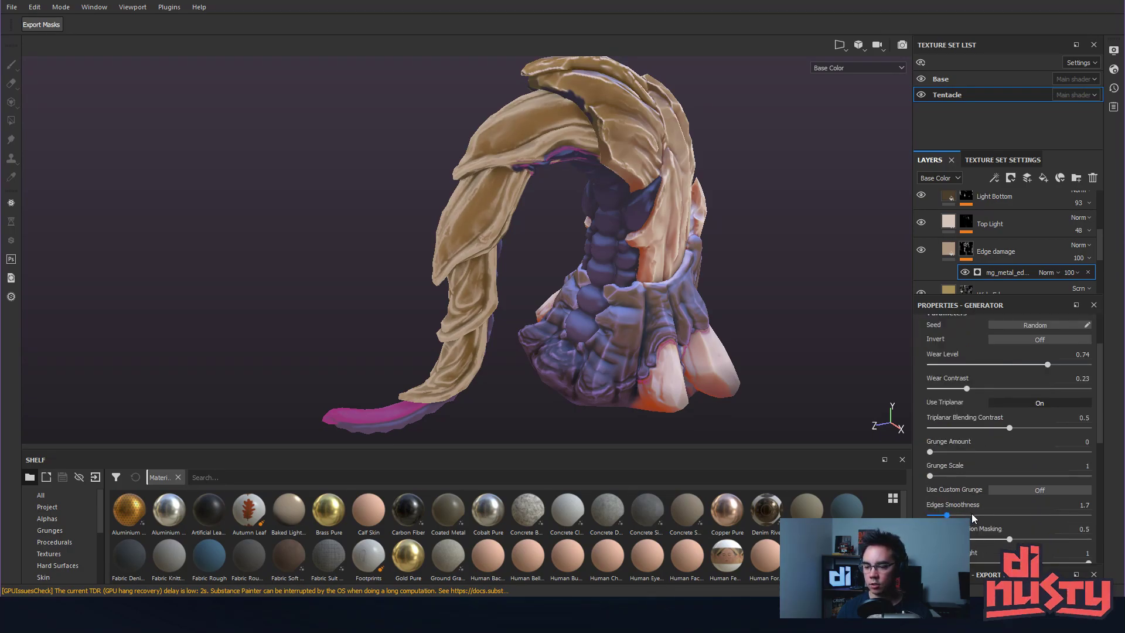
scroll(1011, 528, down, 2)
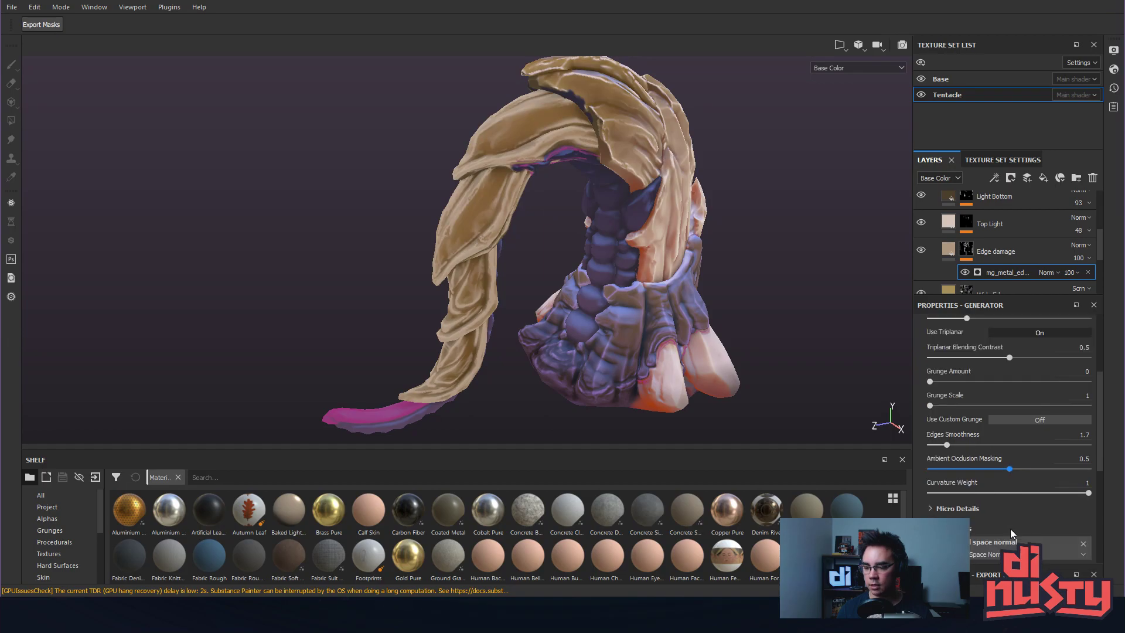
scroll(993, 505, up, 2)
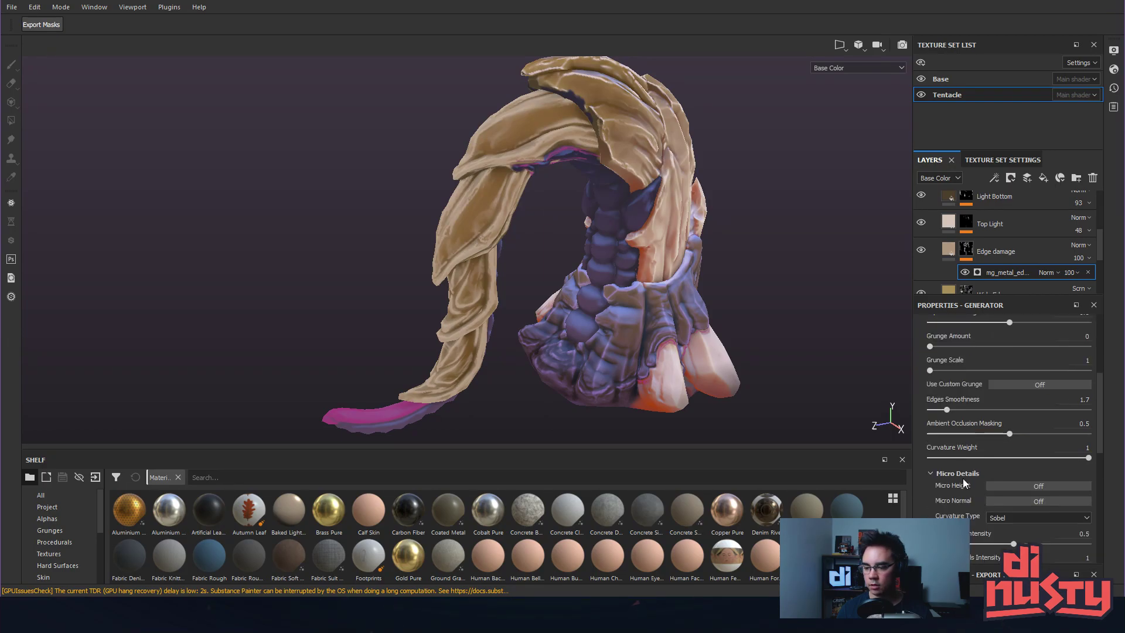
scroll(984, 480, up, 2)
drag(1046, 364, 997, 367)
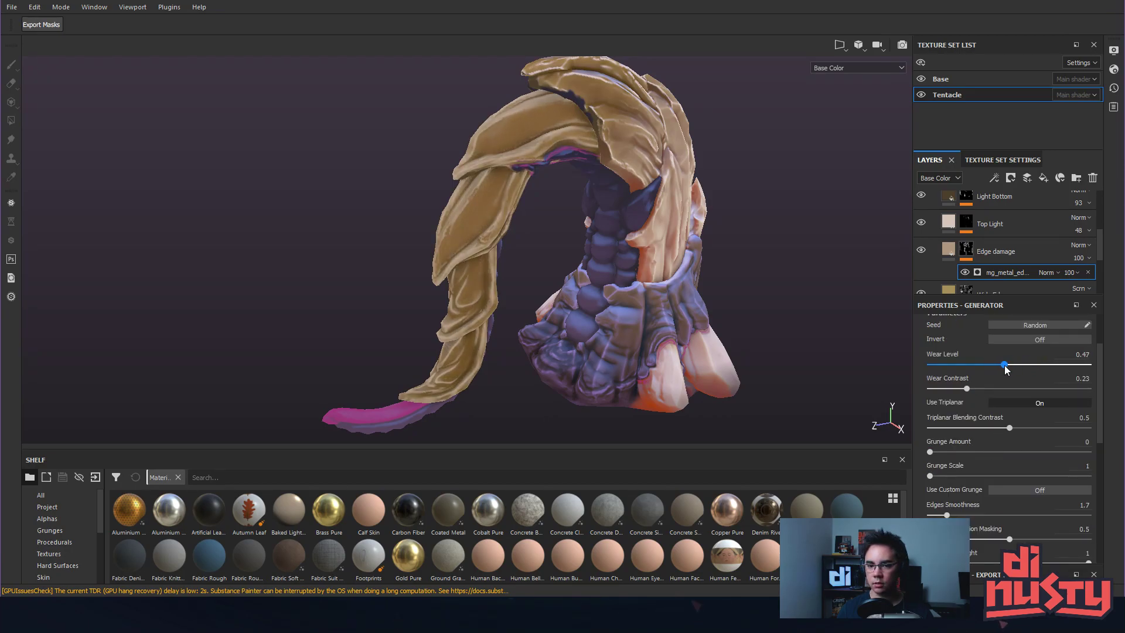
Compare the model with the Edge damage layer hidden and shown, and examine the shell edges, tail and base up close.
alt+drag(586, 293, 603, 335)
click(921, 250)
click(921, 251)
mouse_move(818, 274)
alt+mouse_down()
mouse_move(779, 285)
mouse_move(831, 275)
alt+mouse_up()
mouse_move(736, 282)
alt+mouse_down()
mouse_move(738, 201)
mouse_move(739, 300)
alt+mouse_up()
alt+middle_drag(615, 346, 652, 221)
alt+right_drag(653, 221, 713, 291)
alt+drag(713, 291, 690, 256)
alt+middle_drag(690, 256, 661, 294)
alt+right_drag(661, 295, 627, 275)
alt+drag(626, 275, 651, 275)
Select the Curve layer, compare the model with it hidden and shown, and check the effects in its mask.
scroll(982, 255, up, 2)
scroll(982, 254, up, 2)
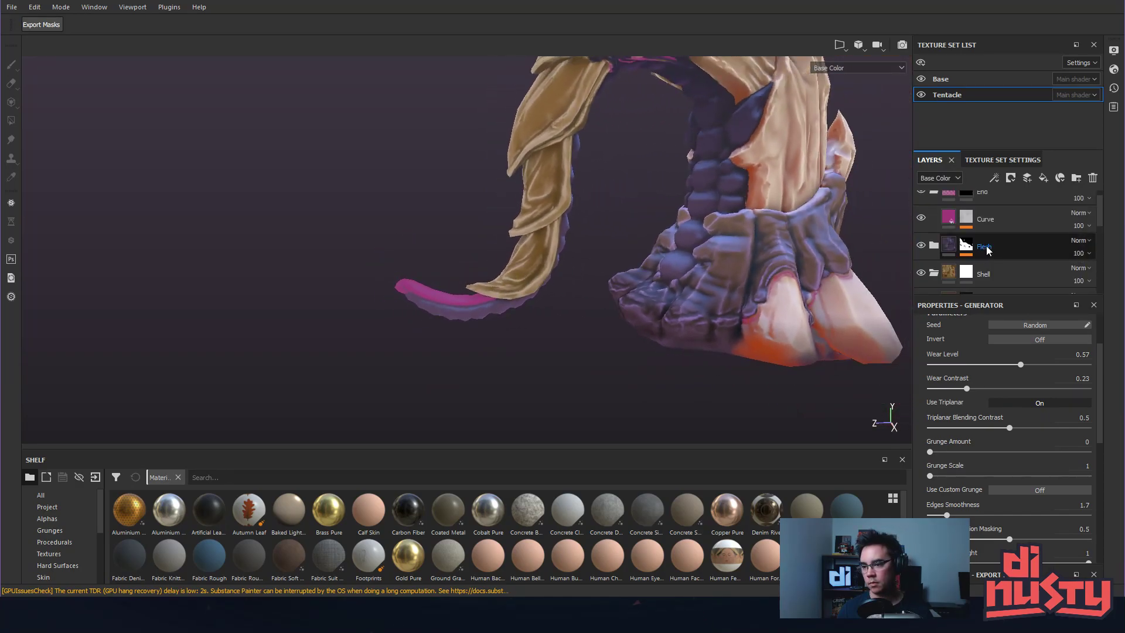
click(985, 219)
click(922, 220)
click(922, 220)
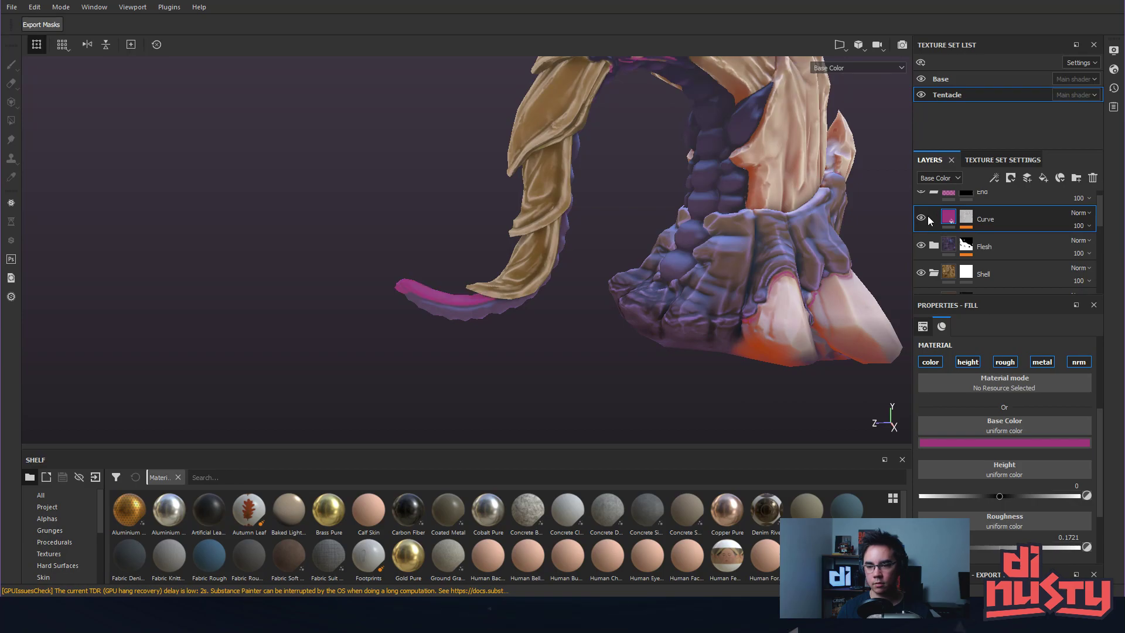
click(966, 218)
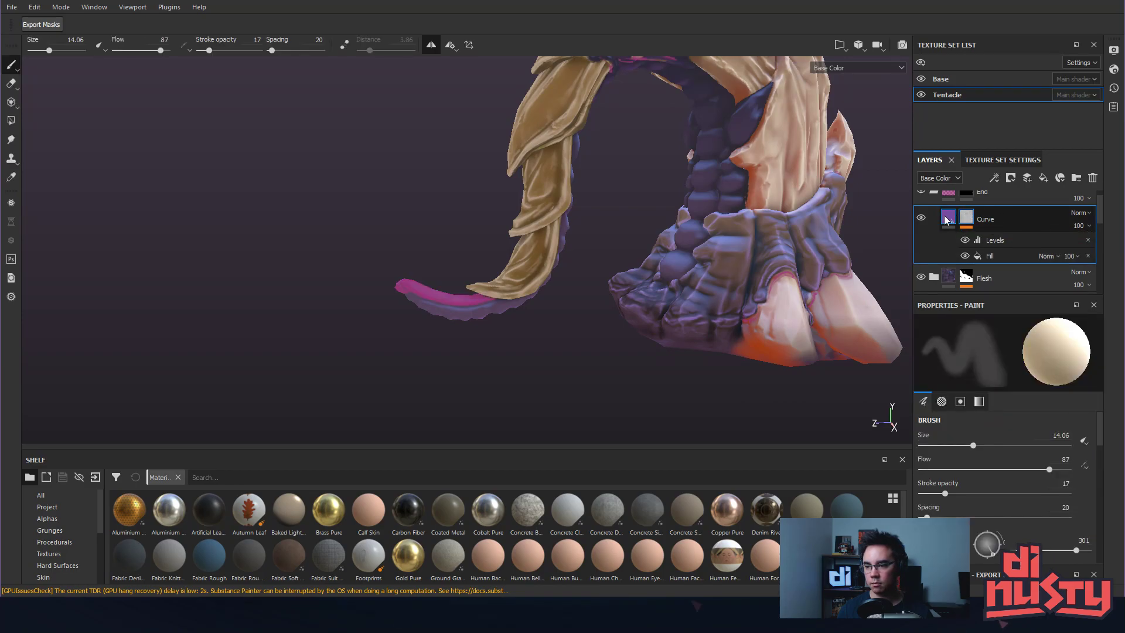
click(946, 219)
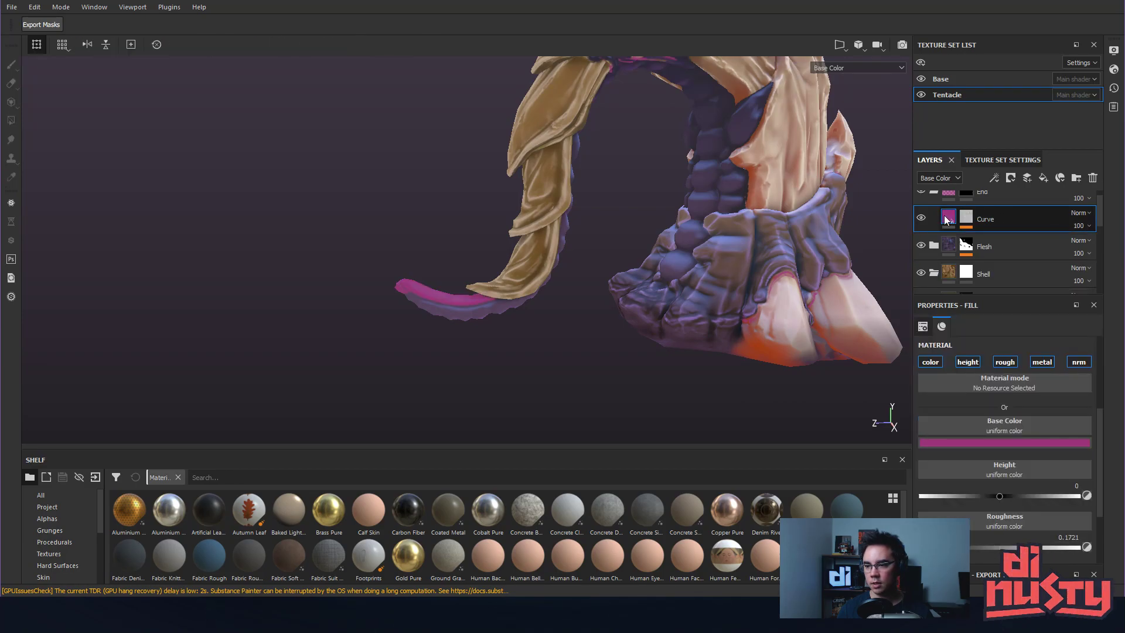
click(967, 219)
click(972, 226)
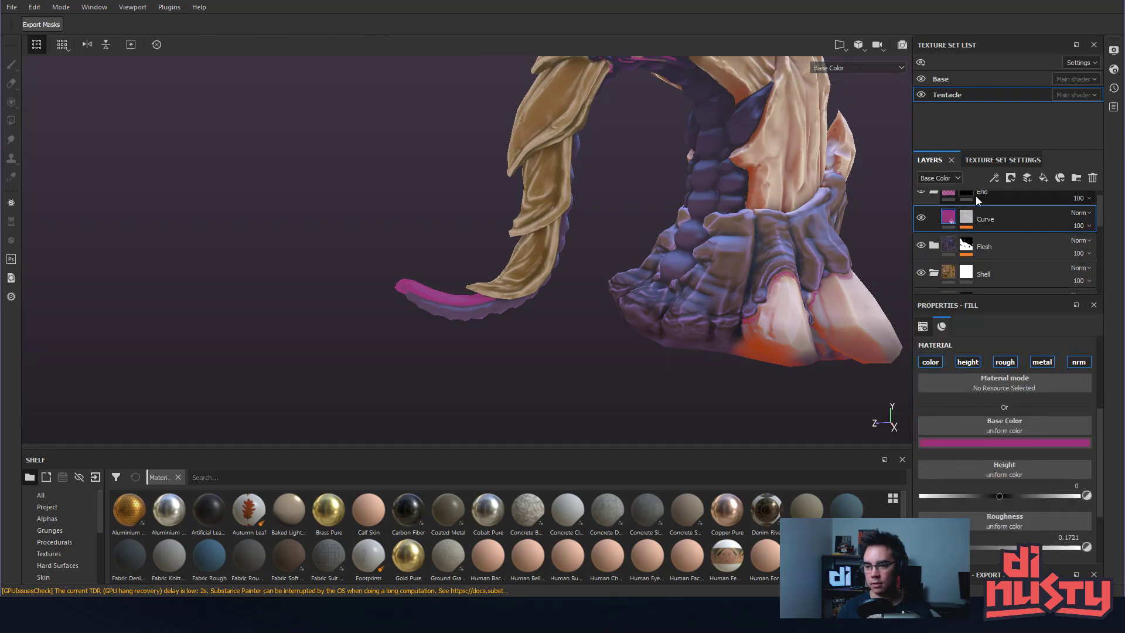
Add a fill layer above the Curve layer and set its base color to white.
click(1043, 178)
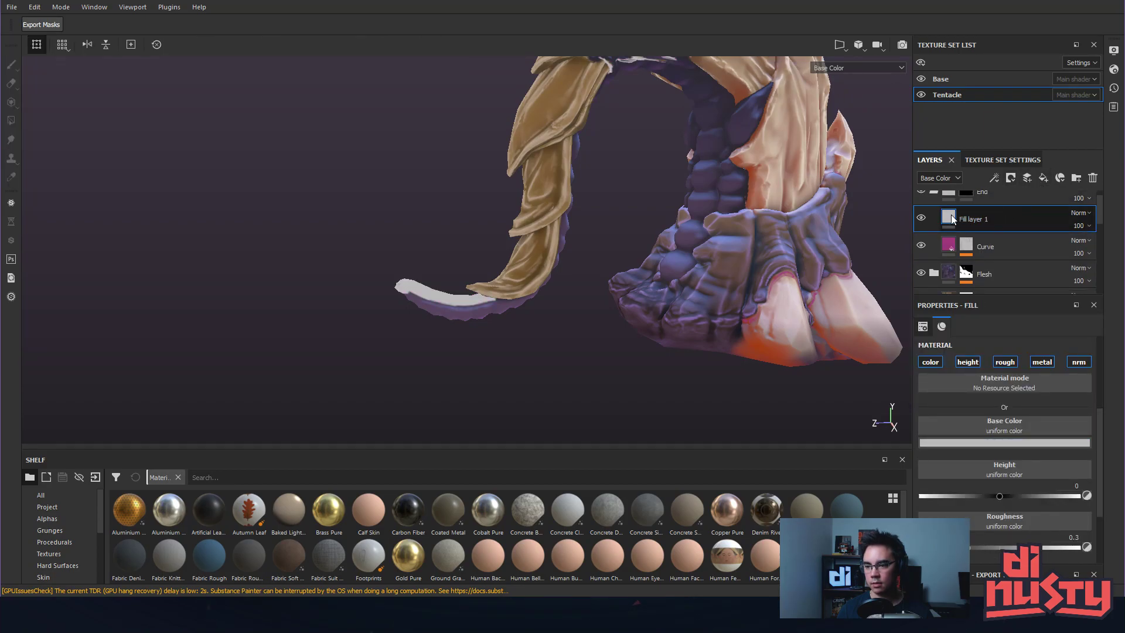
click(994, 442)
click(1016, 482)
drag(1001, 470, 995, 463)
click(1037, 223)
right_click(1038, 224)
click(872, 231)
alt+drag(872, 231, 813, 238)
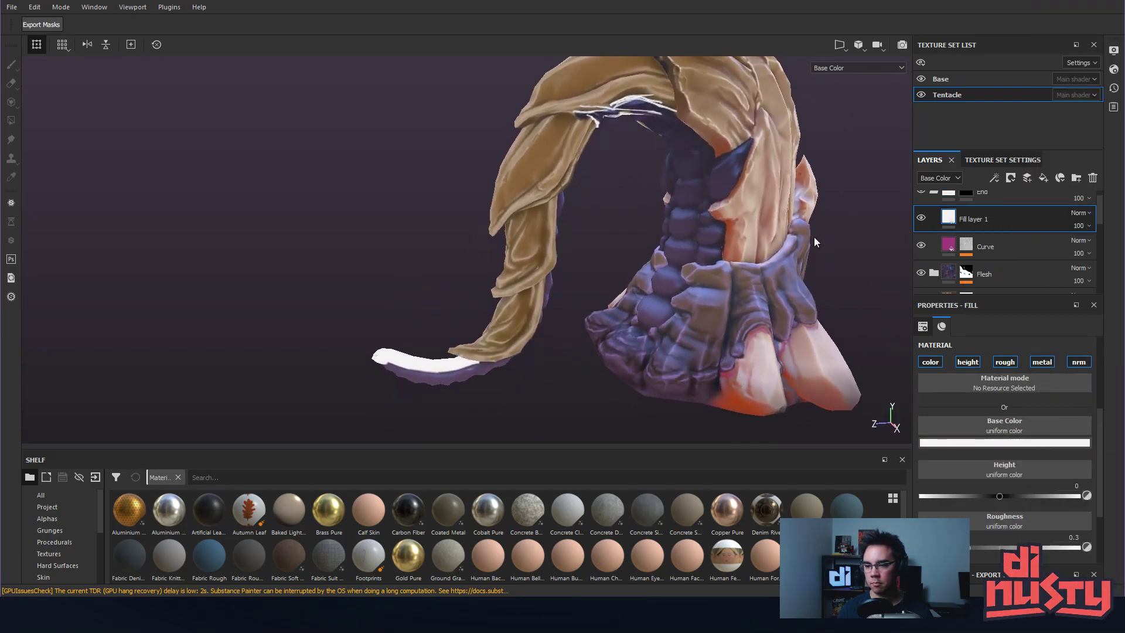
Add a black mask to the white fill layer above Curve and put an empty generator effect in it.
right_click(1000, 213)
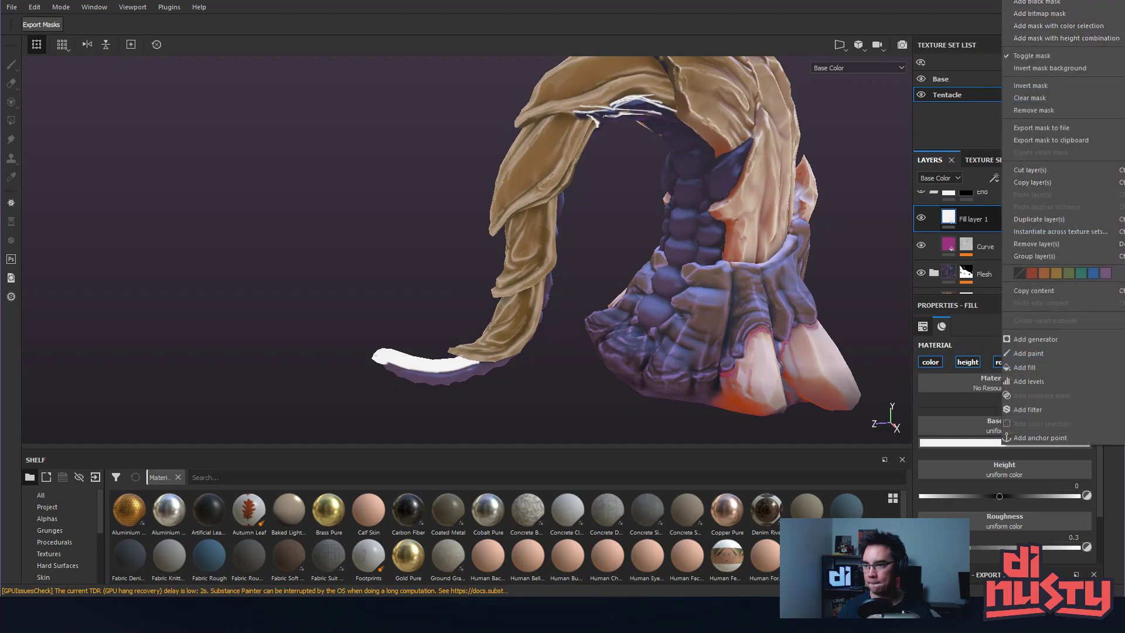
click(1054, 2)
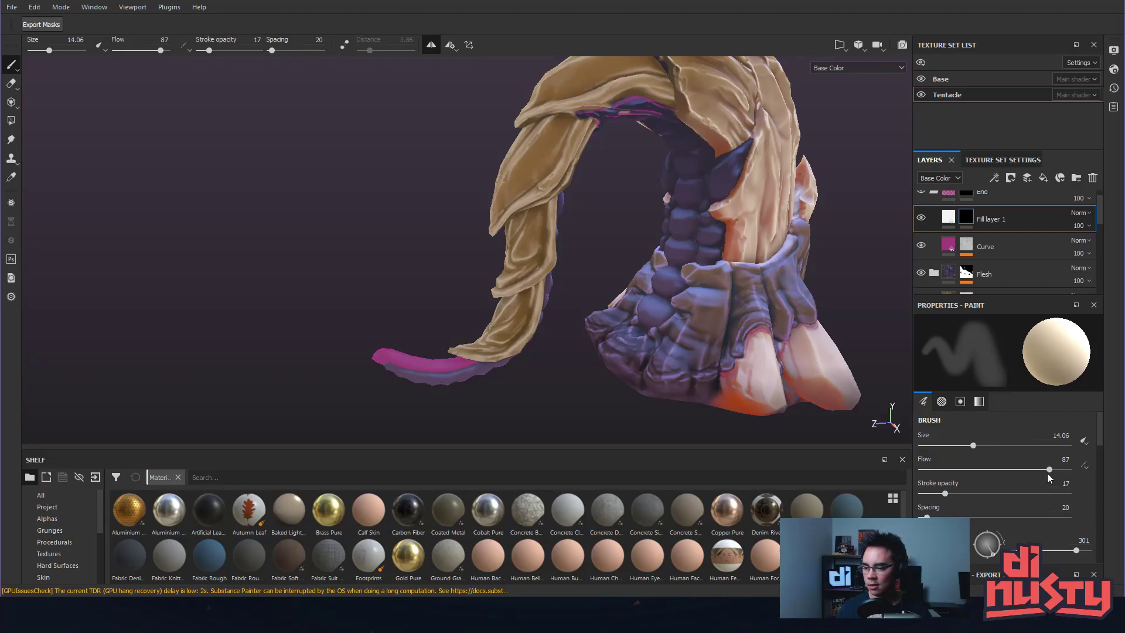
right_click(996, 249)
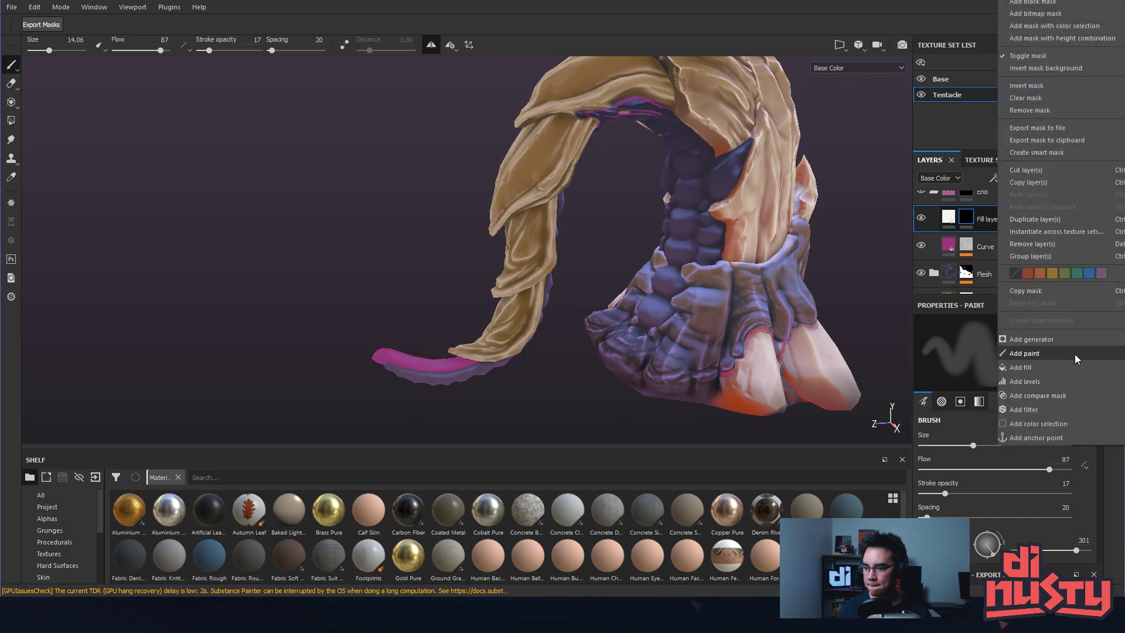
click(1081, 339)
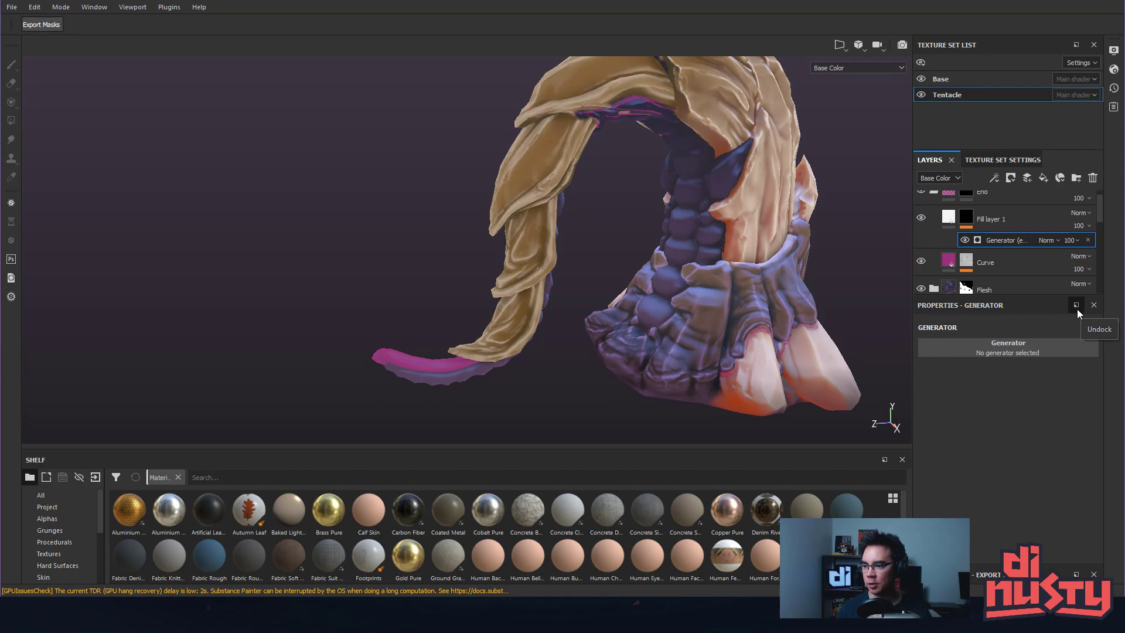
Try the 3D Linear Gradient generator in the white fill layer's mask.
click(1043, 347)
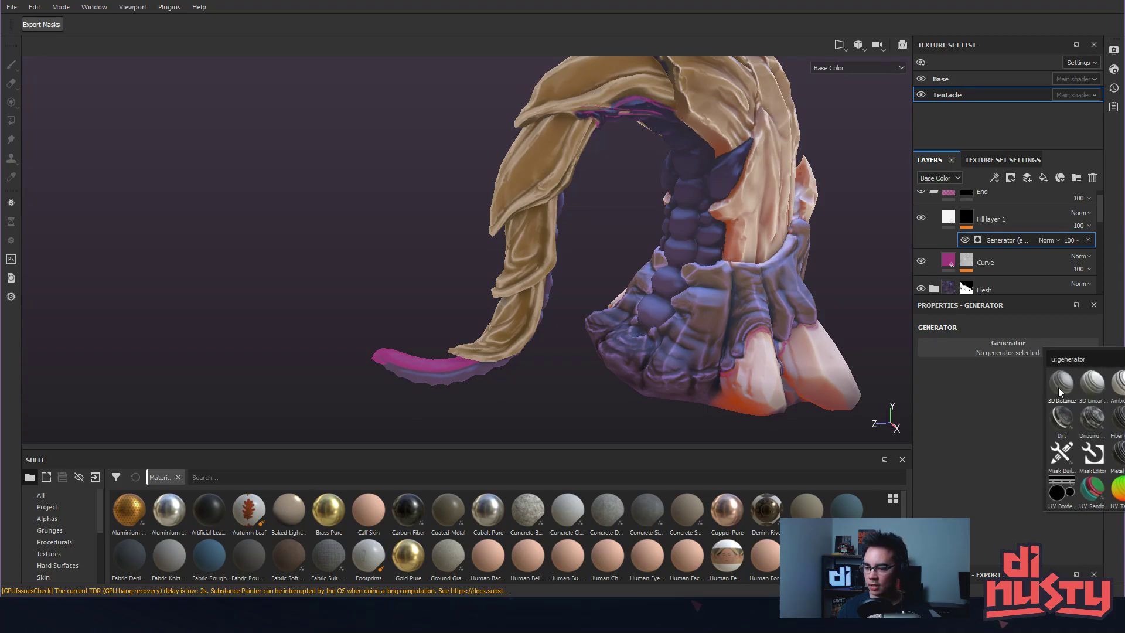
mouse_move(1058, 389)
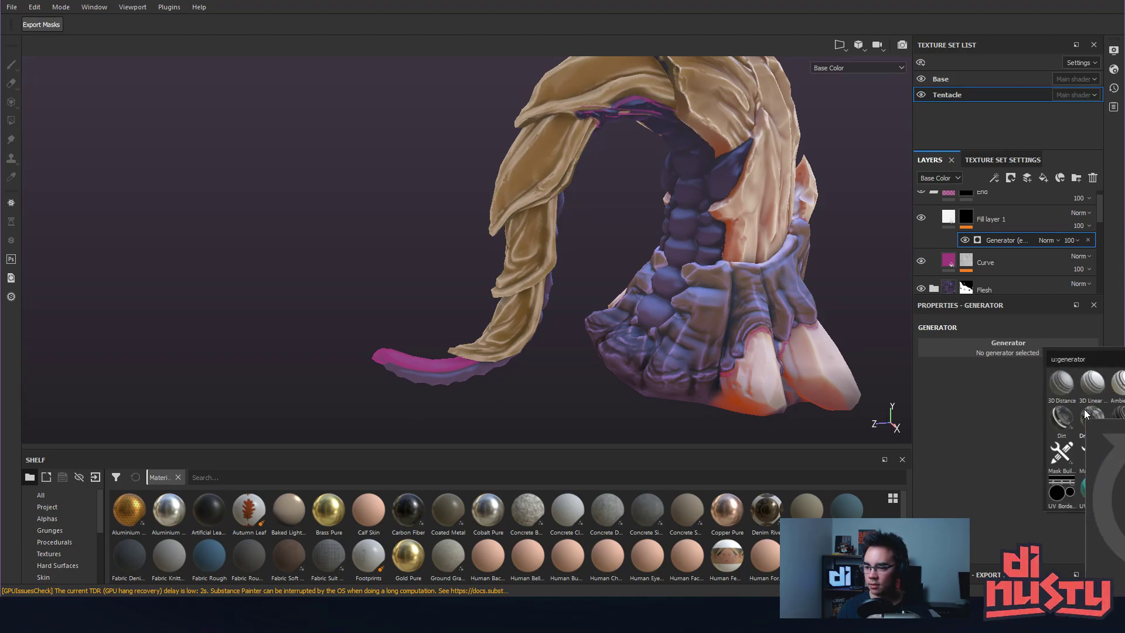
click(1089, 391)
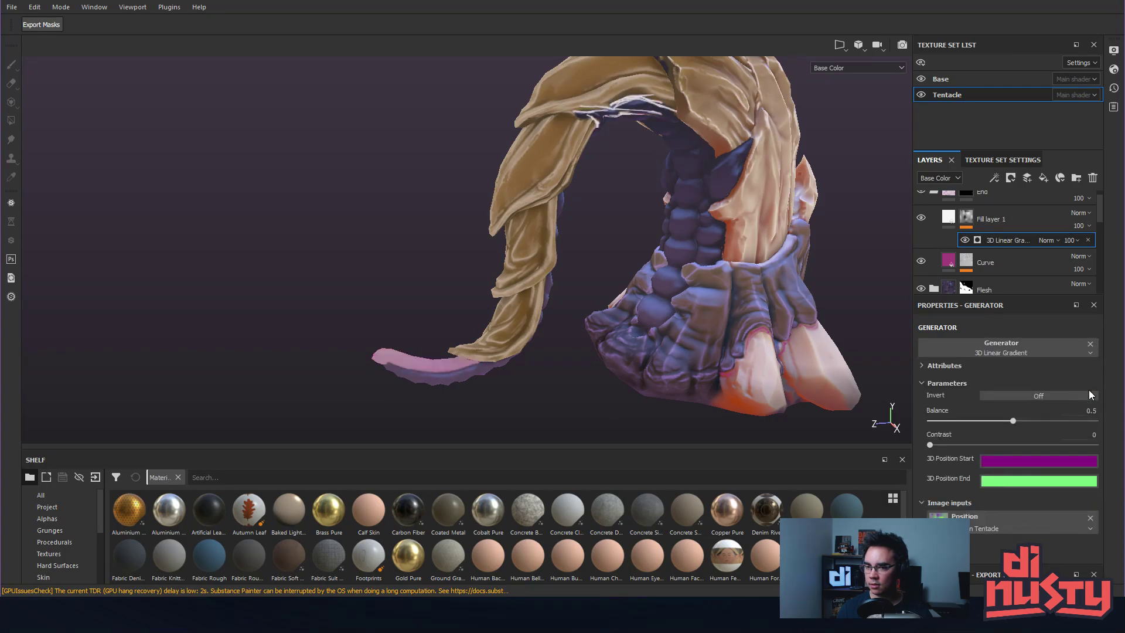
alt+drag(812, 308, 820, 252)
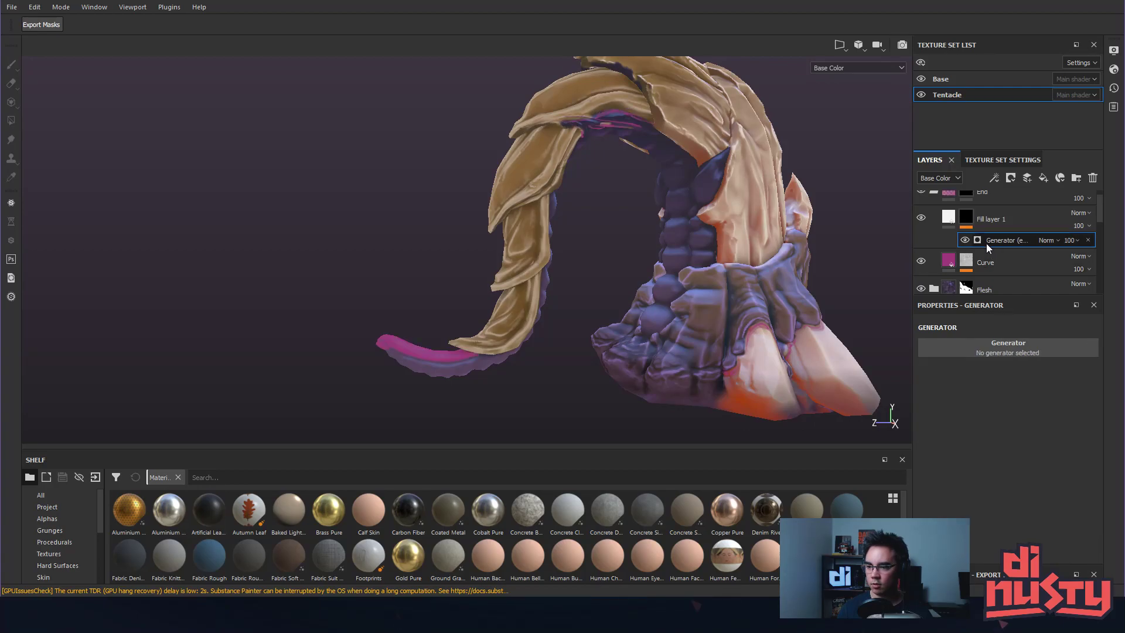
Assign the Light generator to the fill layer's mask and set its Highlight Glossiness to 0.71.
click(1019, 346)
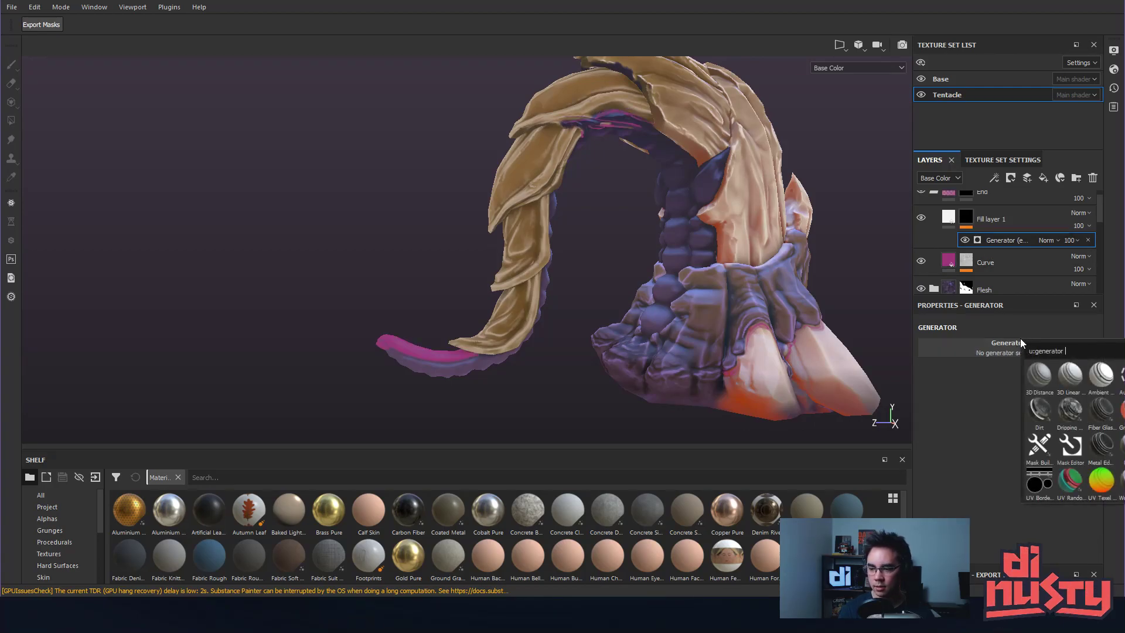
click(1123, 411)
alt+drag(761, 311, 722, 307)
drag(1012, 507, 1044, 510)
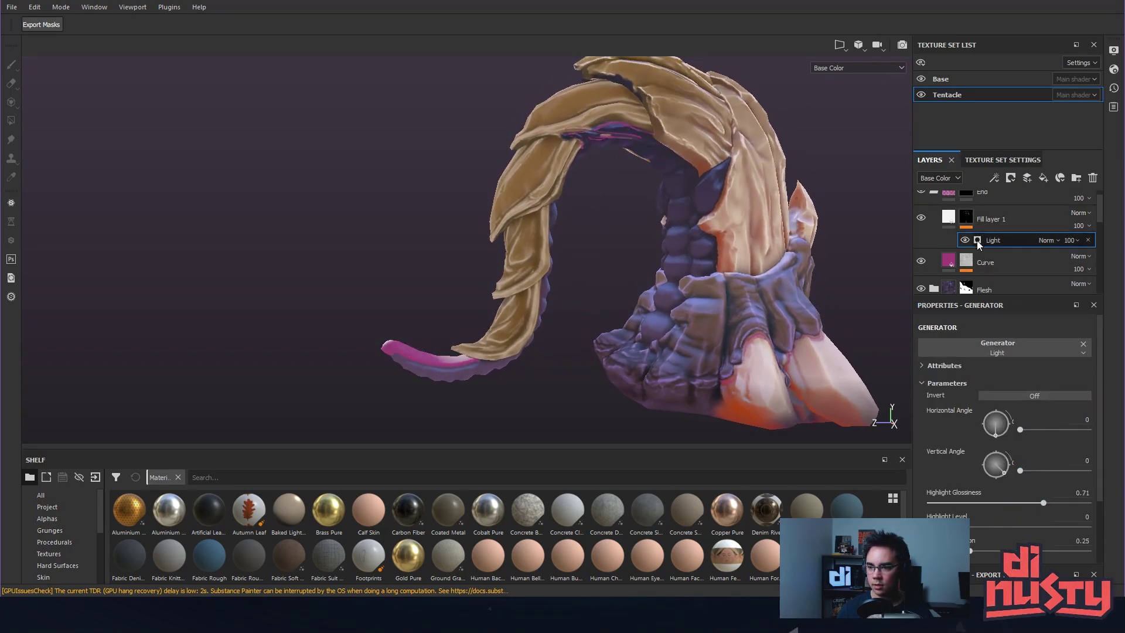
Isolate the fill layer's mask and set its Light generator to a Vertical Angle of 226 and a Highlight Glossiness of 0.75.
alt+click(967, 219)
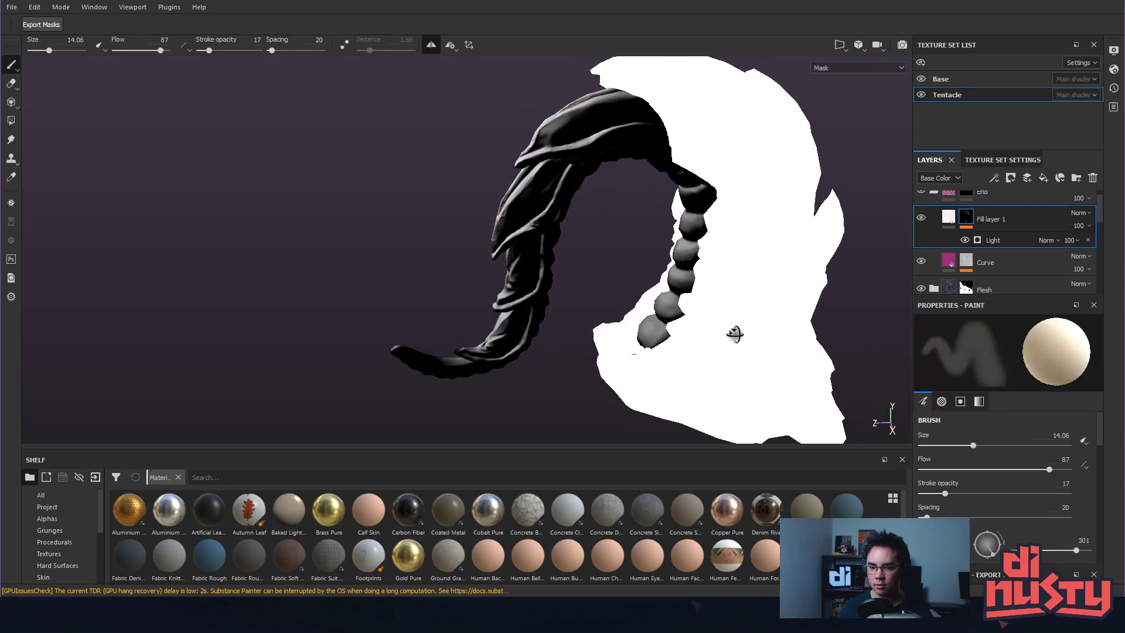
click(990, 240)
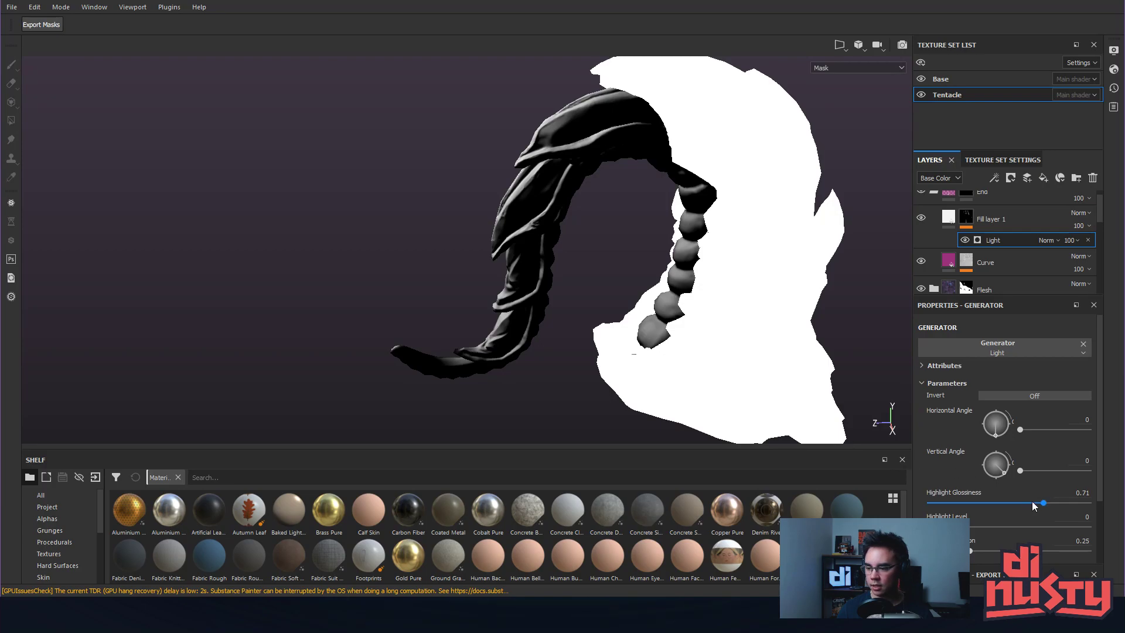
mouse_move(1041, 504)
mouse_down()
mouse_move(1059, 504)
mouse_move(1044, 505)
mouse_up()
mouse_move(1002, 473)
mouse_down()
mouse_move(973, 472)
mouse_move(984, 476)
mouse_up()
alt+drag(585, 300, 570, 323)
drag(928, 527, 985, 526)
mouse_move(1043, 504)
mouse_down()
mouse_move(1069, 508)
mouse_move(1049, 512)
mouse_up()
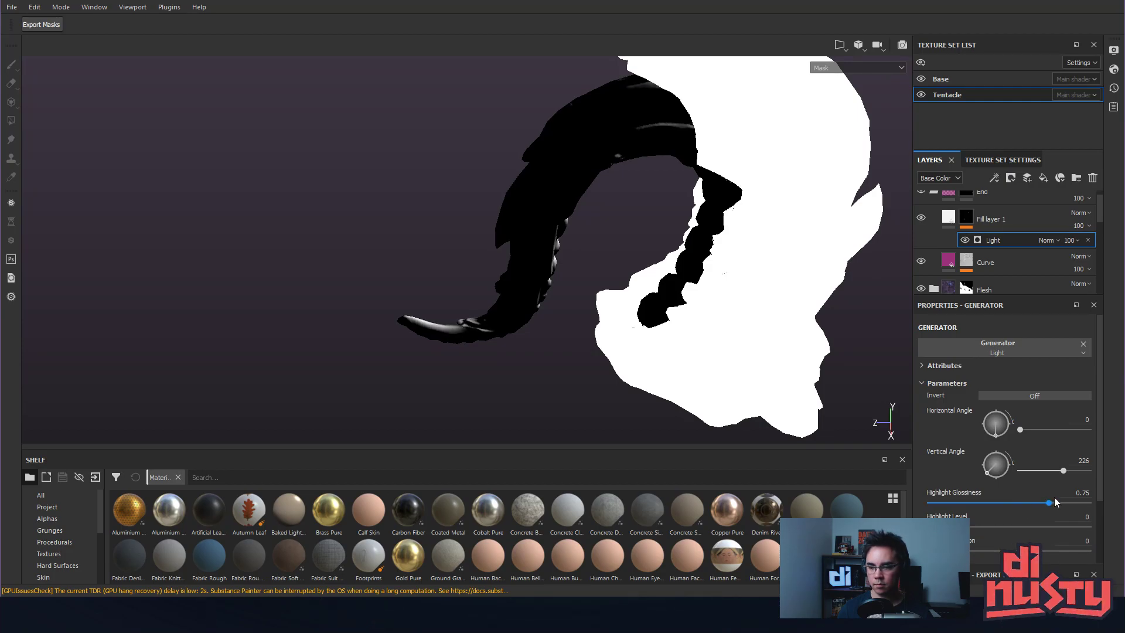
Set the Light generator's Vertical Angle to 214, then leave the mask view and check the highlight on the tentacle tip.
drag(994, 477, 984, 472)
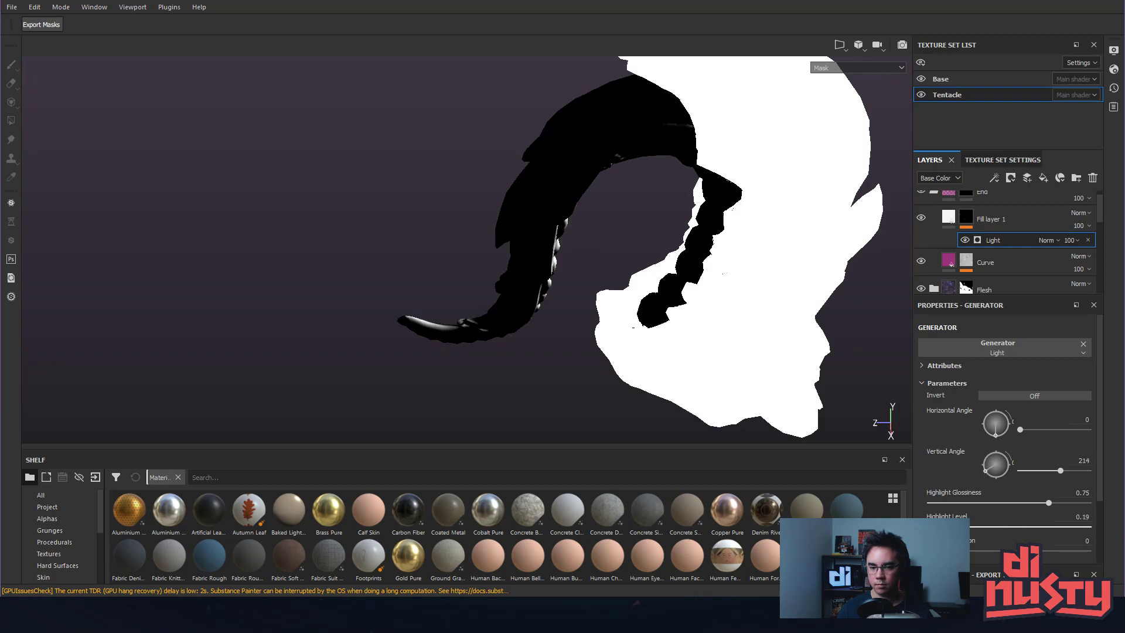
alt+drag(530, 322, 503, 187)
alt+drag(423, 299, 500, 346)
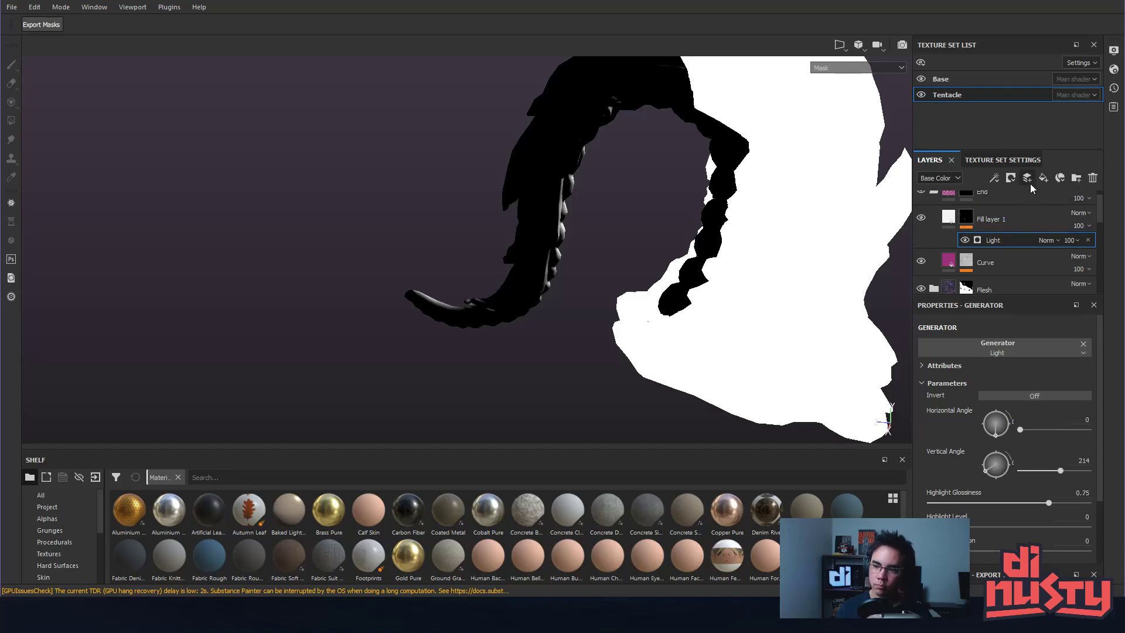
click(969, 223)
click(950, 219)
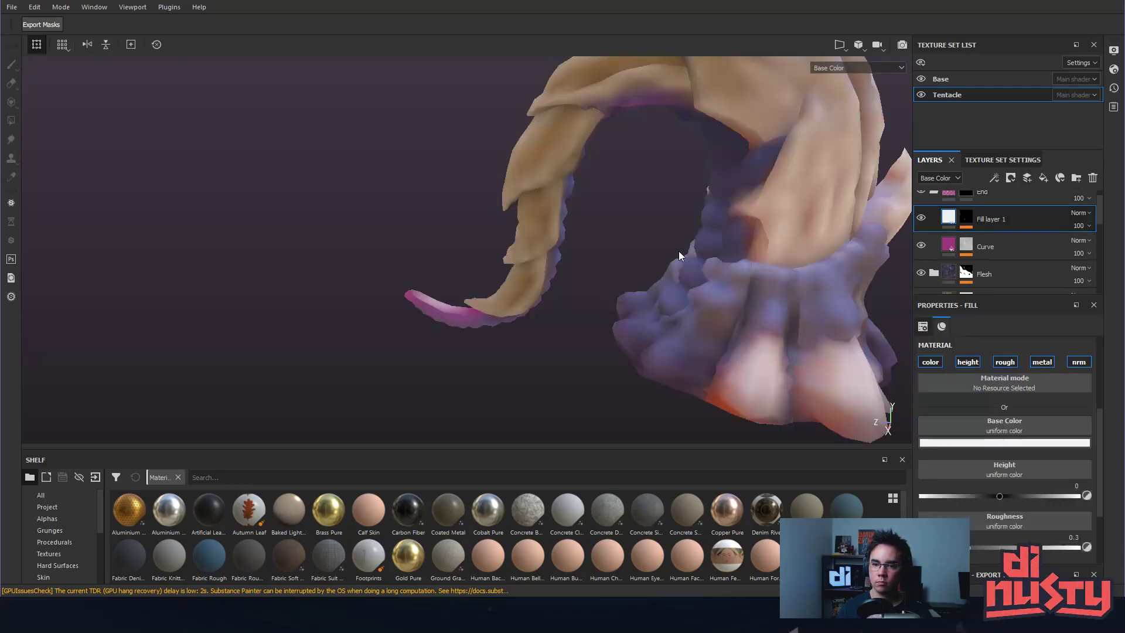
alt+drag(699, 255, 525, 225)
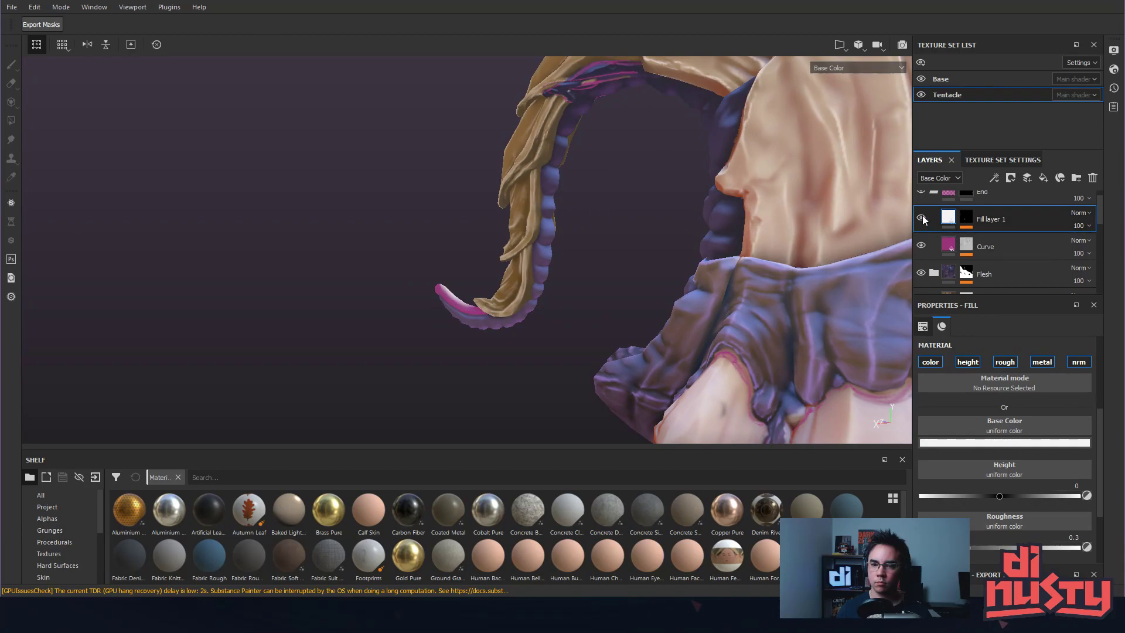
Add a paint effect above the Light generator in the fill layer's mask and set the brush's stroke opacity to 100.
click(966, 218)
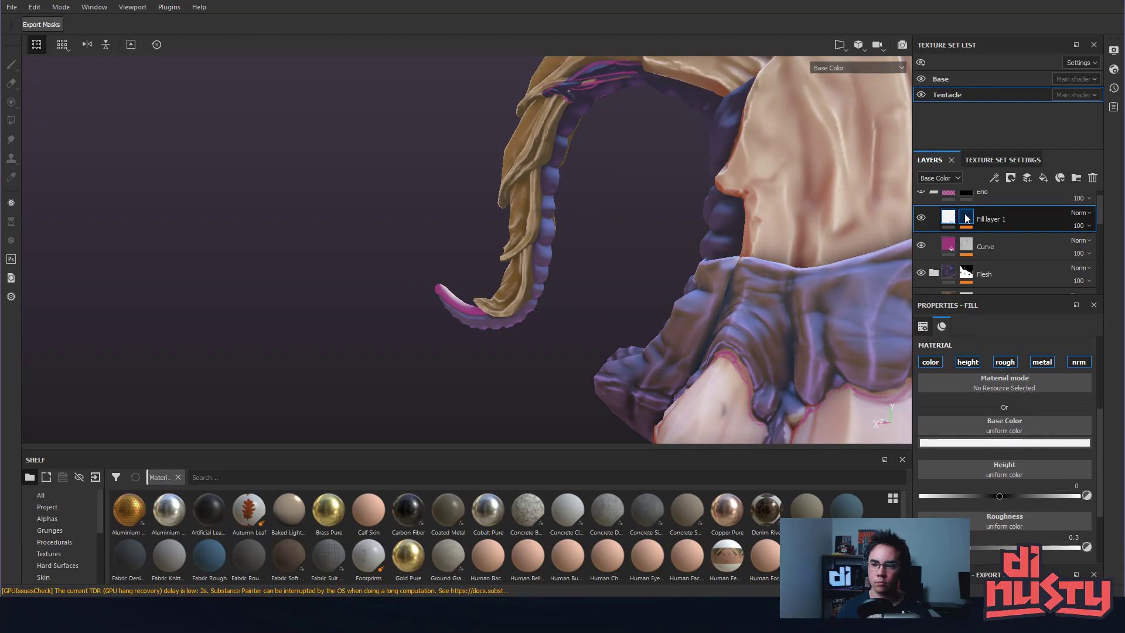
right_click(1011, 239)
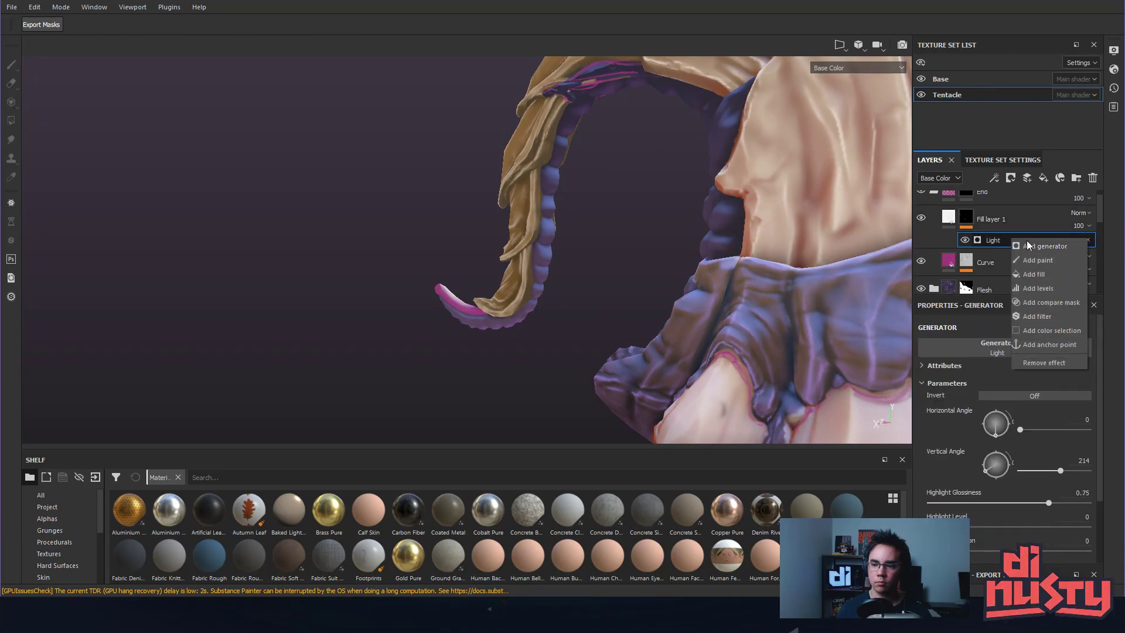
click(1060, 259)
mouse_move(736, 150)
alt+mouse_down()
mouse_move(563, 116)
mouse_move(545, 123)
alt+mouse_up()
drag(224, 50, 261, 50)
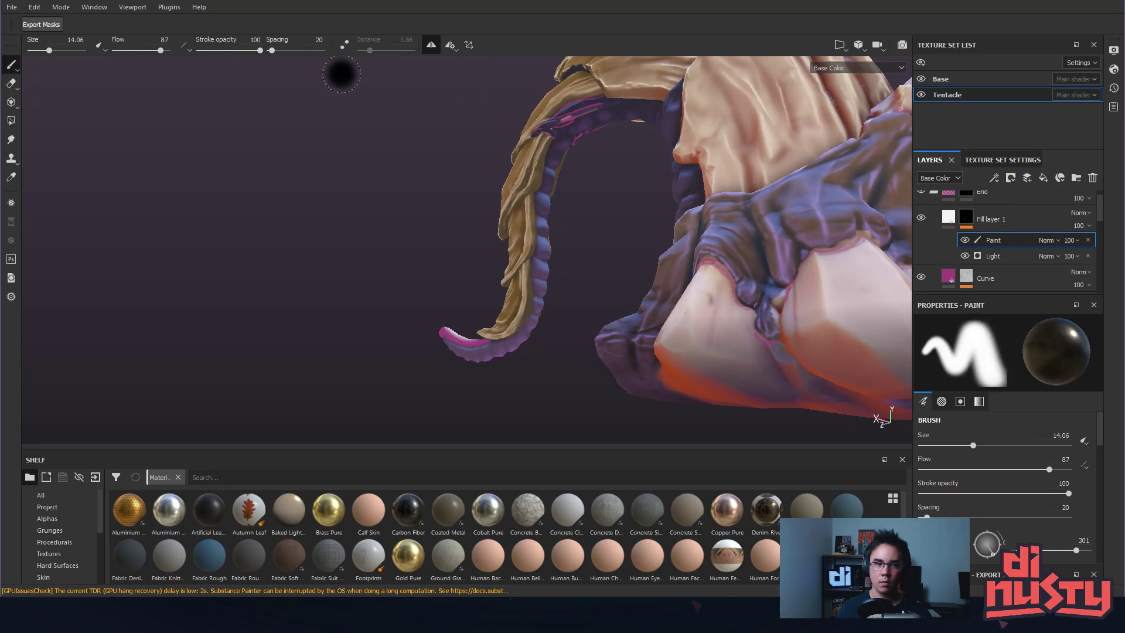
mouse_move(622, 119)
alt+mouse_down()
mouse_move(615, 324)
mouse_move(595, 230)
mouse_move(703, 316)
mouse_move(771, 276)
mouse_move(687, 288)
alt+mouse_up()
Limit the highlight fill layer to the color channel and make its base color a light pink derived from the Curve layer's magenta.
click(990, 219)
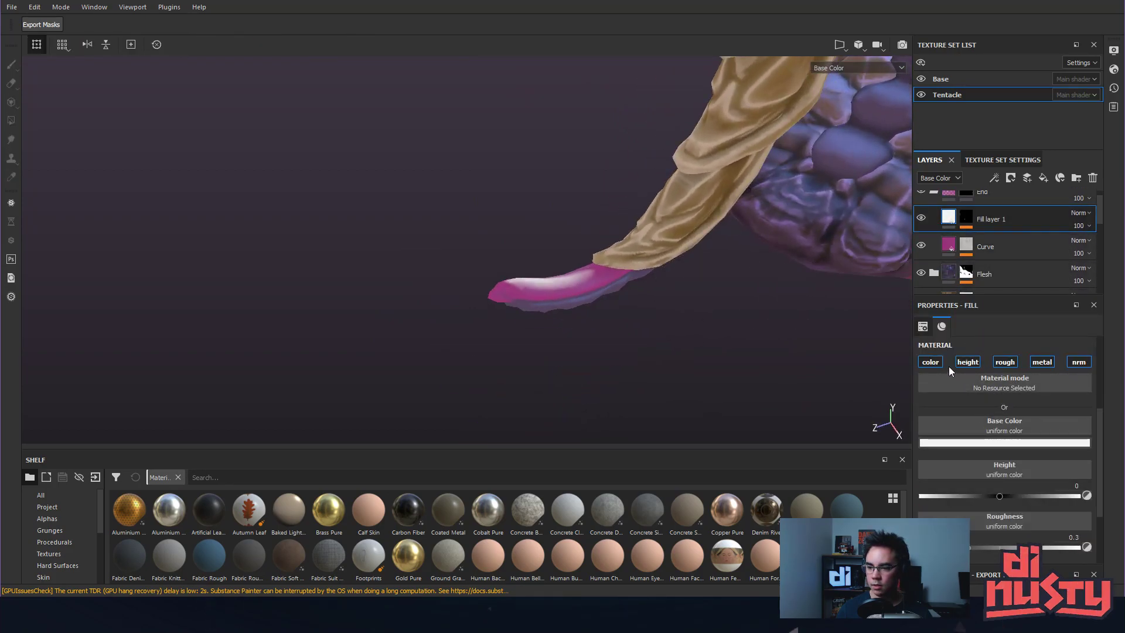
alt+click(931, 364)
click(996, 442)
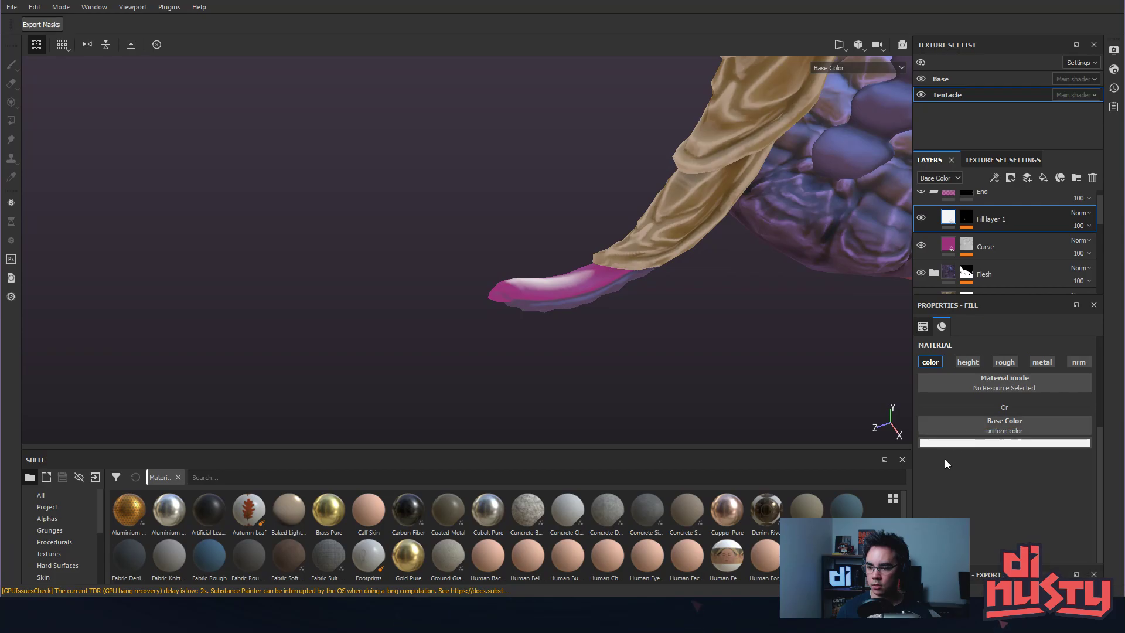
click(1018, 450)
click(950, 246)
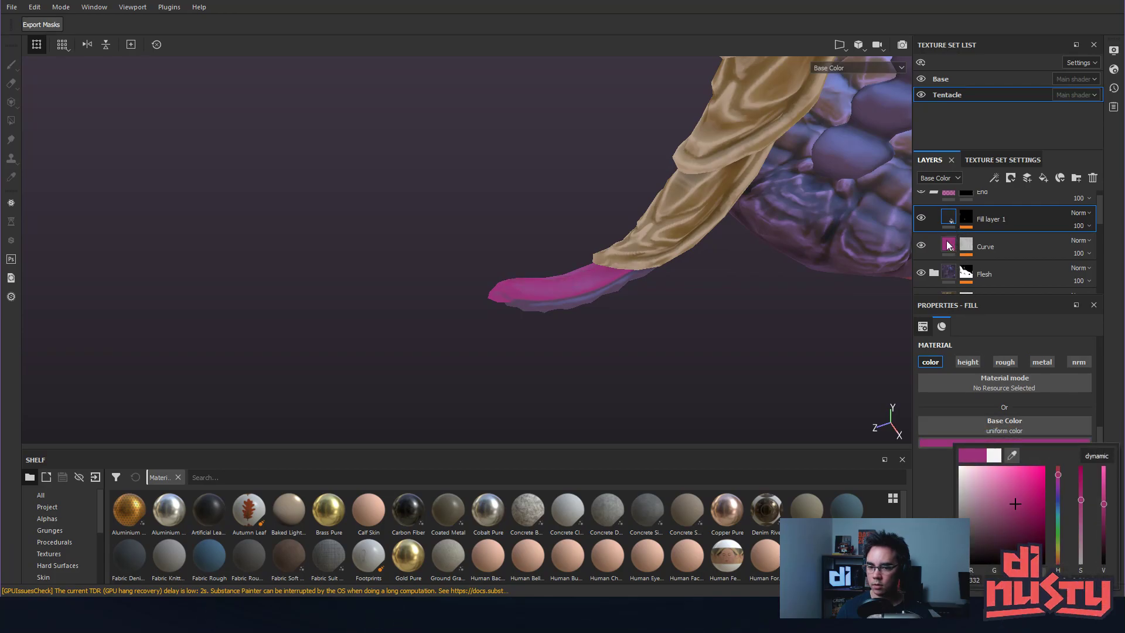
drag(1014, 501, 989, 464)
alt+drag(674, 352, 668, 234)
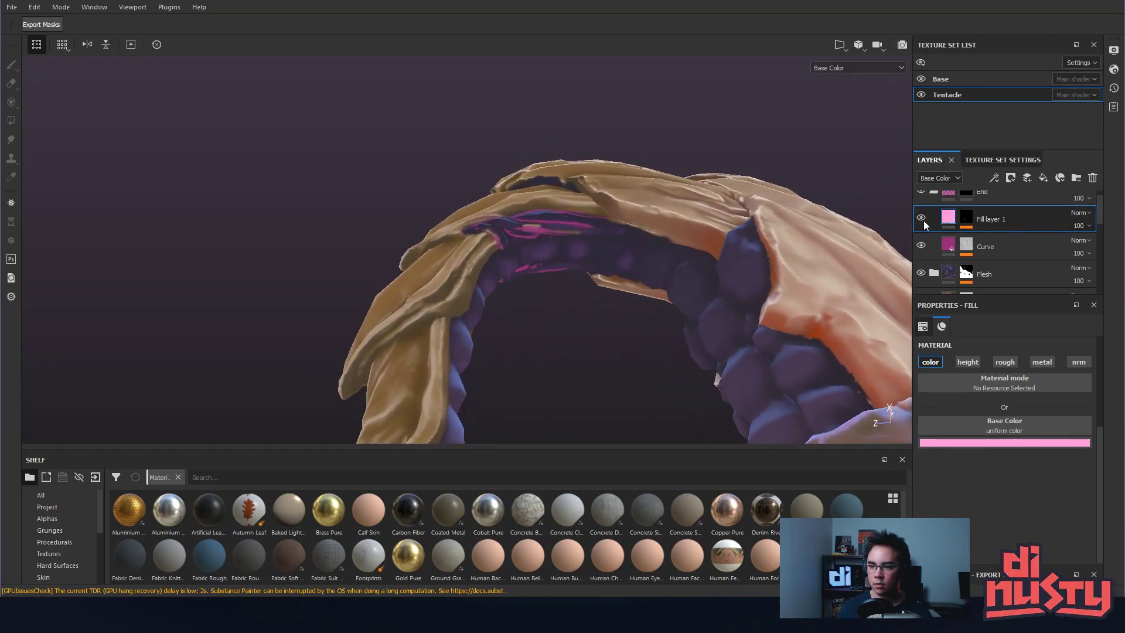
Check the Curve layer's effect on the arch and add a paint effect above the Levels in its mask.
click(965, 245)
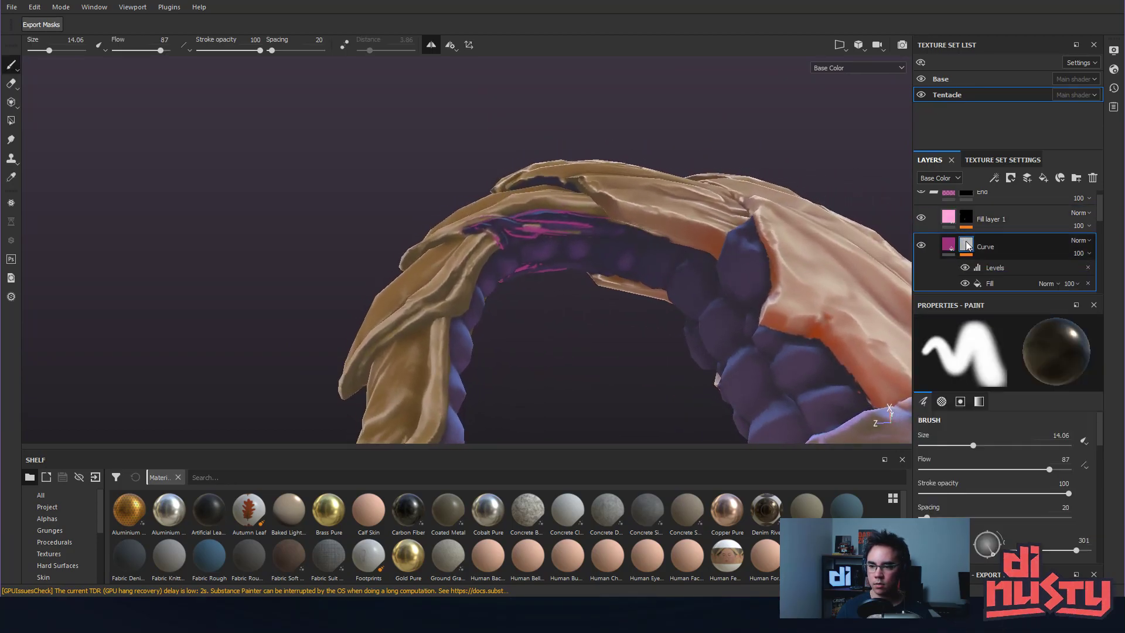
click(1022, 269)
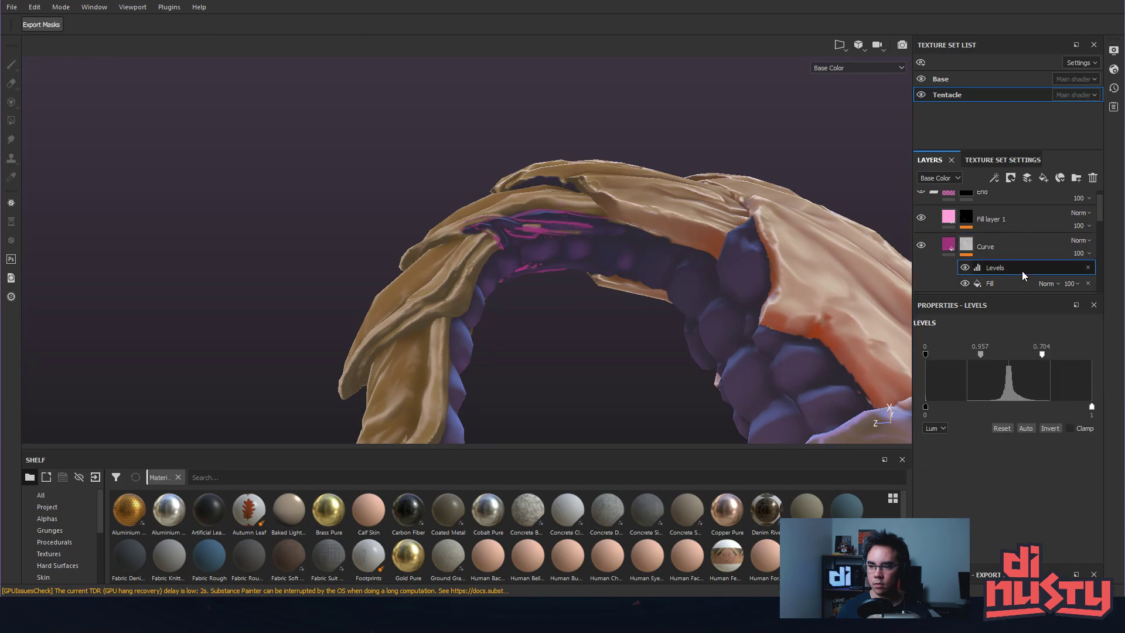
scroll(1013, 246, down, 2)
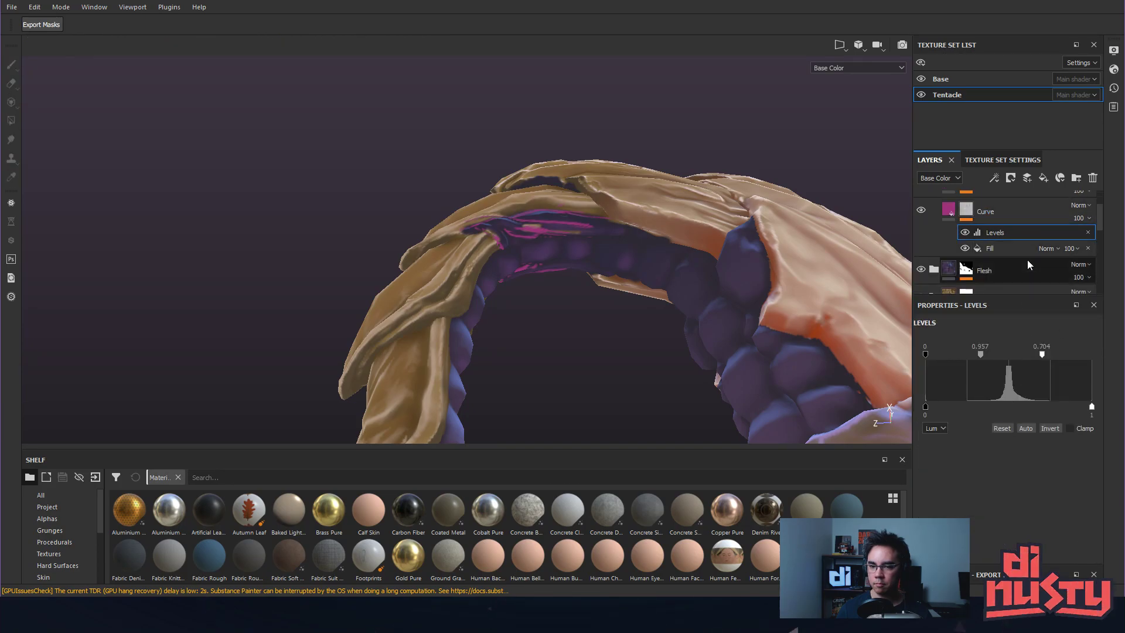
click(922, 210)
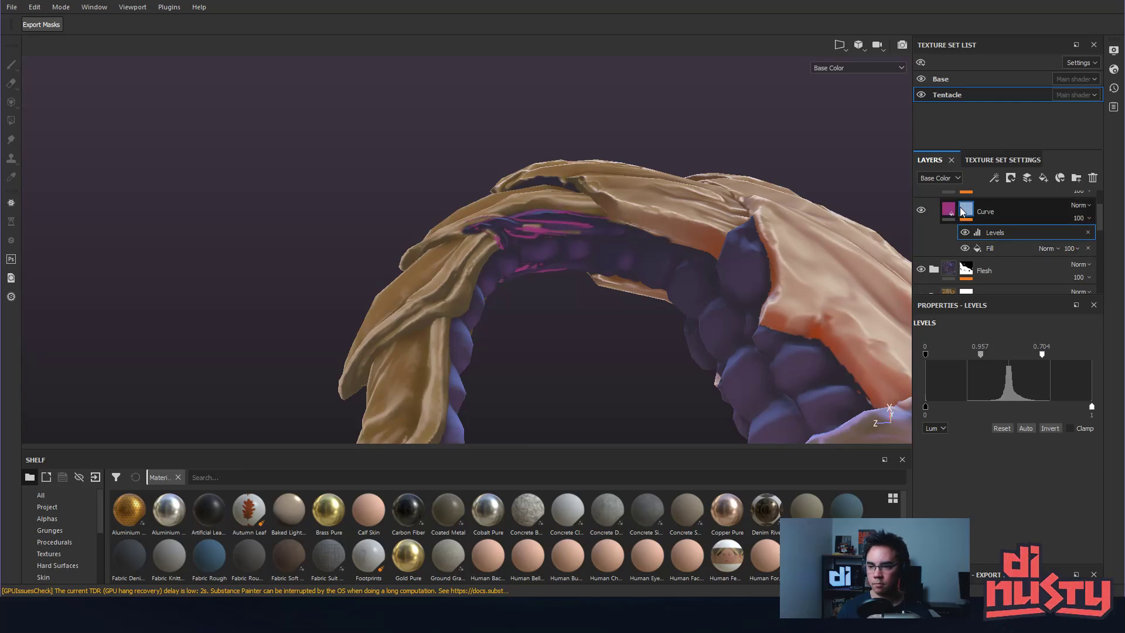
click(963, 213)
right_click(996, 234)
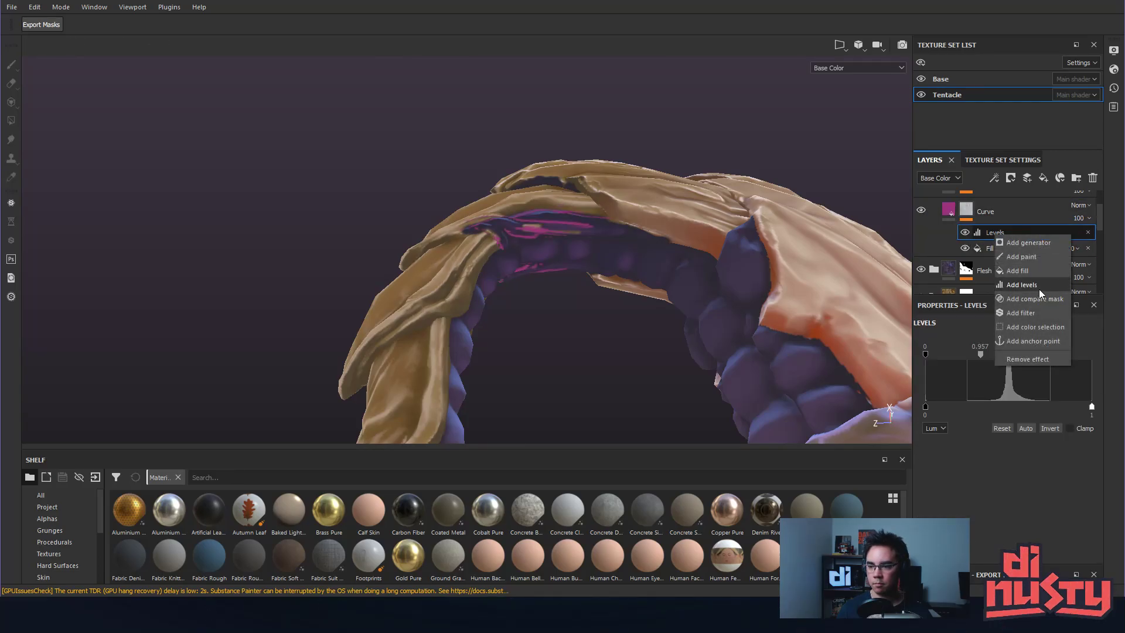
click(1047, 258)
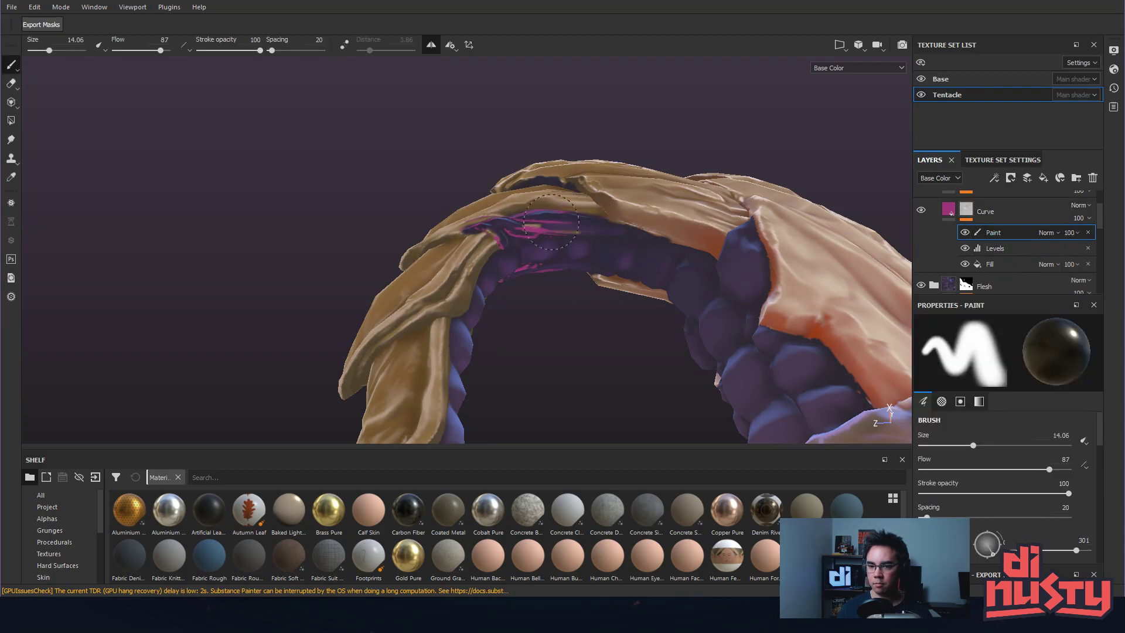
Paint black in the Curve mask to remove the pink streaks along the underside of the tentacle's arch.
alt+drag(635, 234, 603, 263)
alt+right_drag(603, 264, 610, 299)
alt+middle_drag(610, 299, 597, 205)
alt+drag(597, 205, 609, 168)
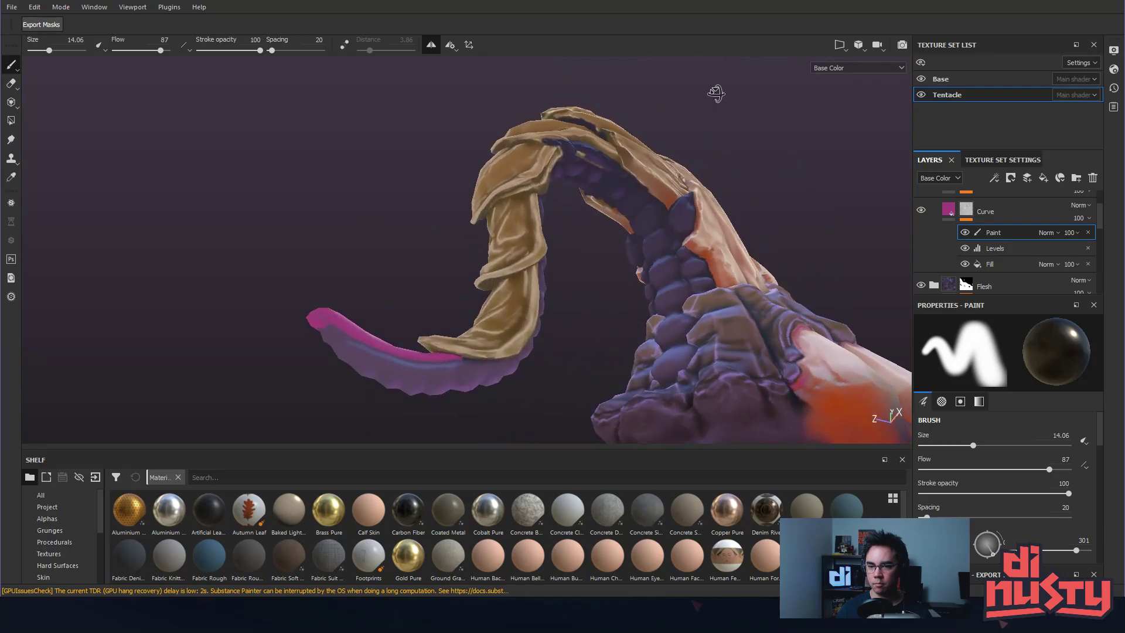
alt+middle_drag(610, 167, 609, 252)
alt+right_drag(609, 252, 638, 257)
alt+drag(639, 258, 605, 185)
alt+right_drag(606, 186, 726, 176)
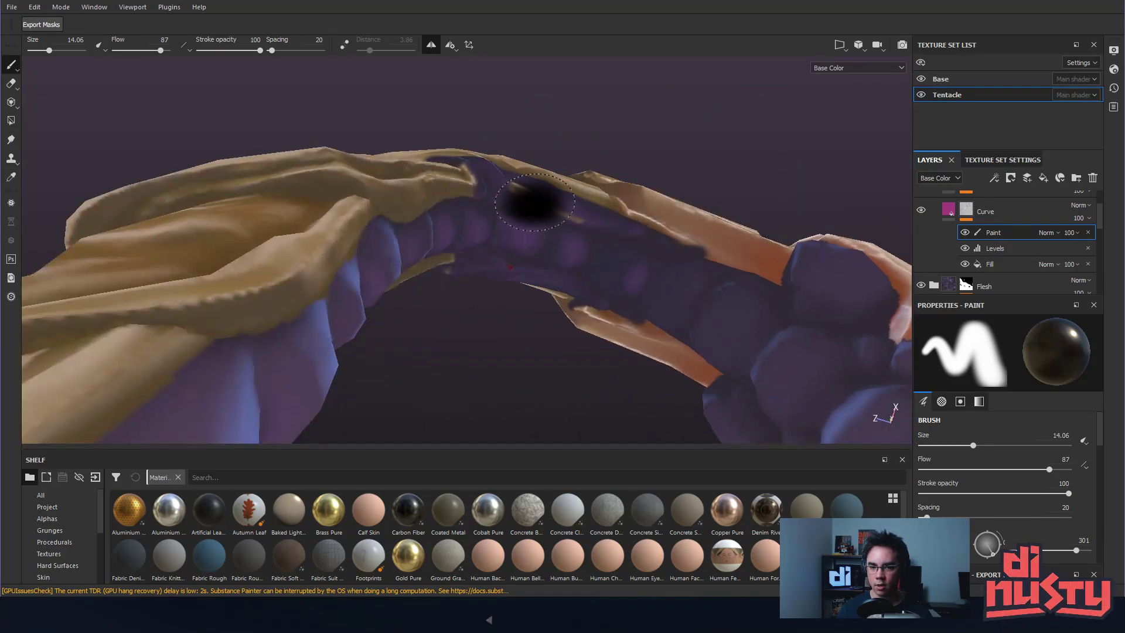
mouse_move(534, 203)
alt+mouse_down()
mouse_move(610, 258)
mouse_move(582, 287)
mouse_move(565, 252)
alt+mouse_up()
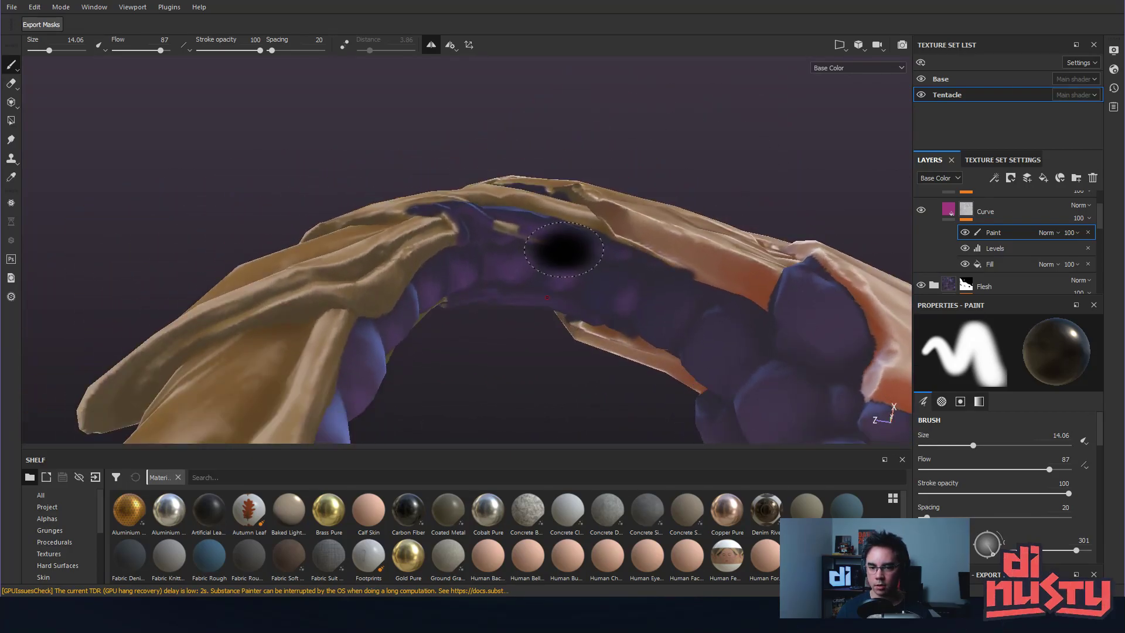
Collapse the End layer group.
scroll(926, 220, up, 2)
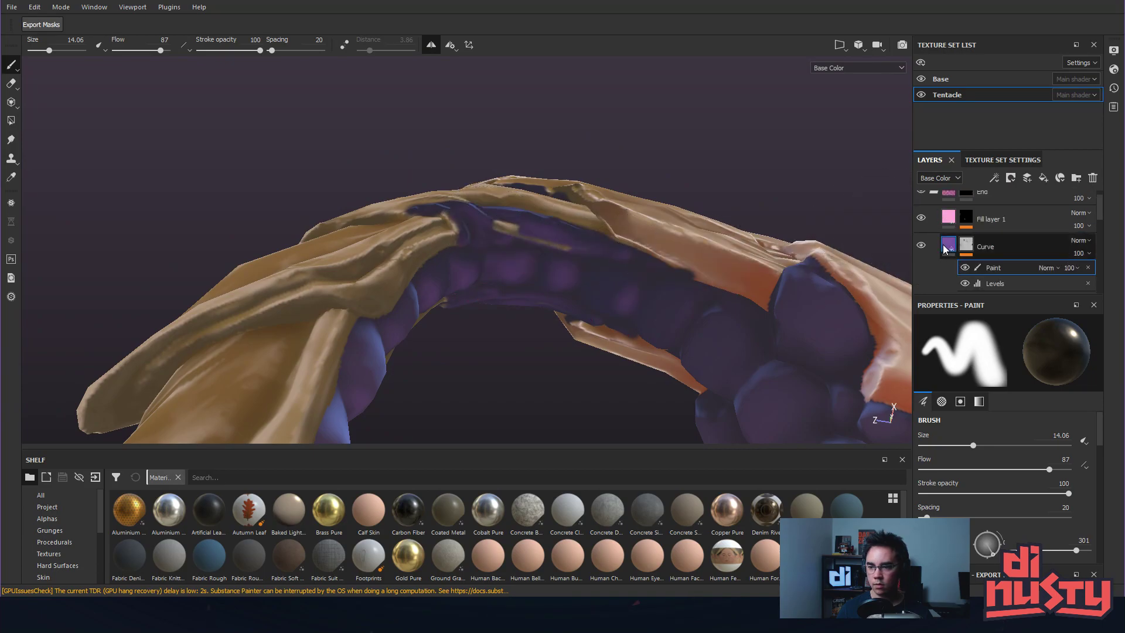
scroll(927, 221, up, 1)
click(934, 203)
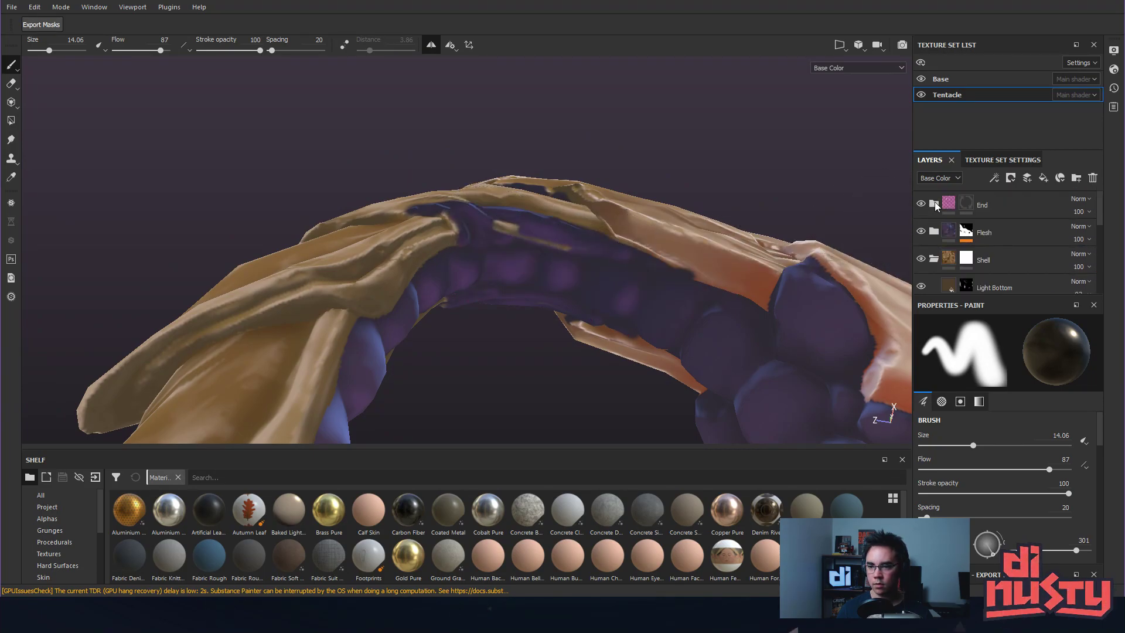
Check the End and Flesh groups on the Tentacle to find the source of the tan streak beneath the arch.
click(921, 204)
click(966, 203)
alt+drag(551, 246, 520, 251)
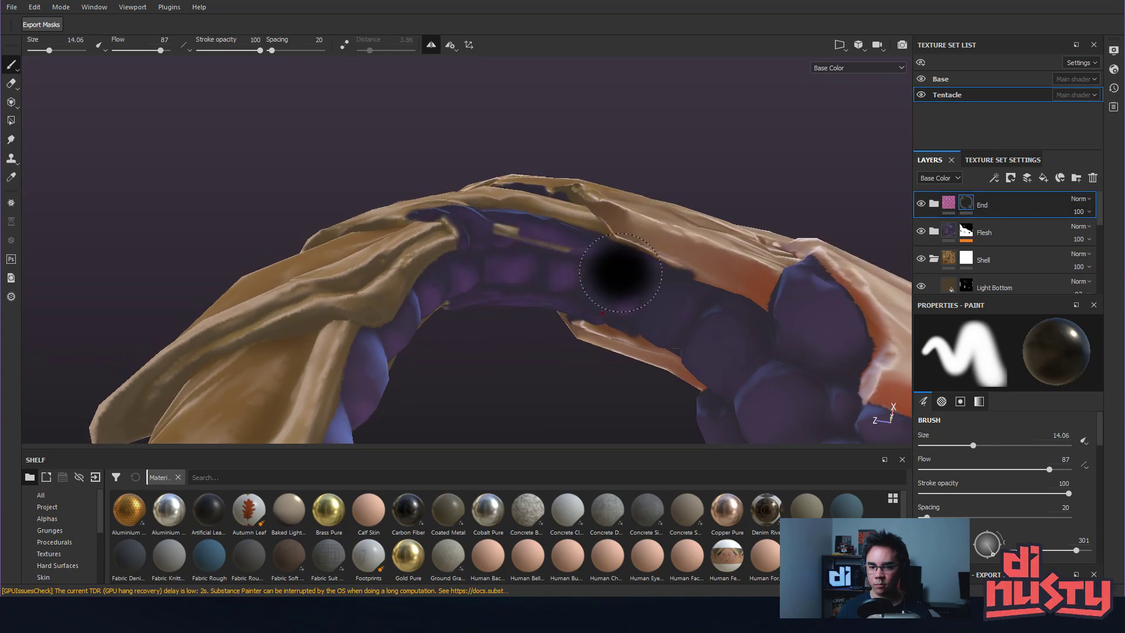
click(934, 204)
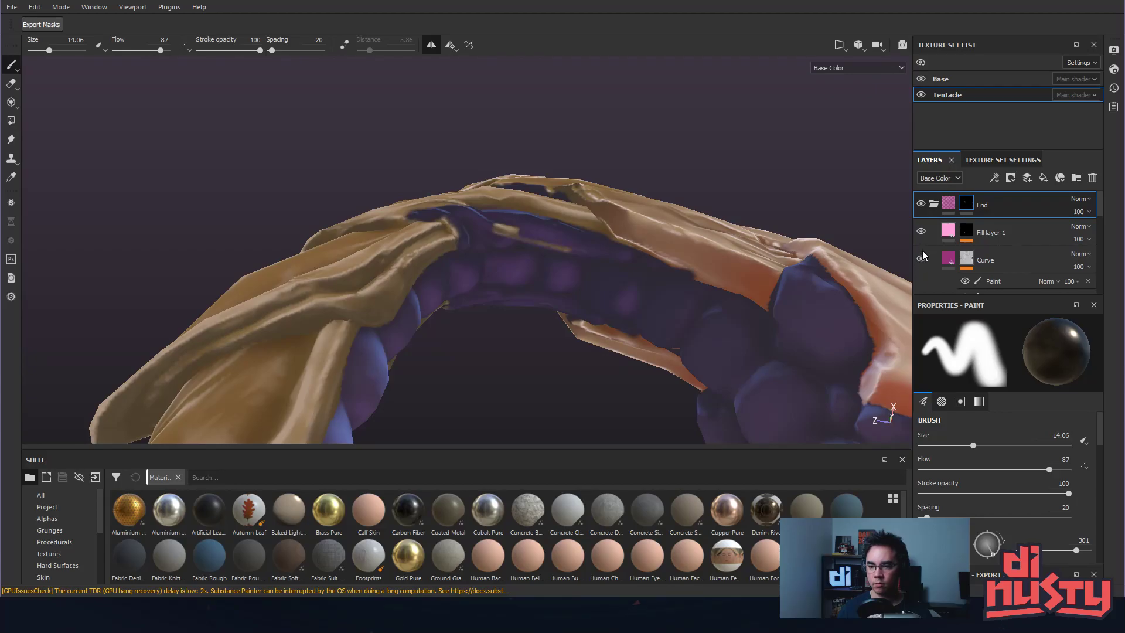
scroll(923, 252, down, 1)
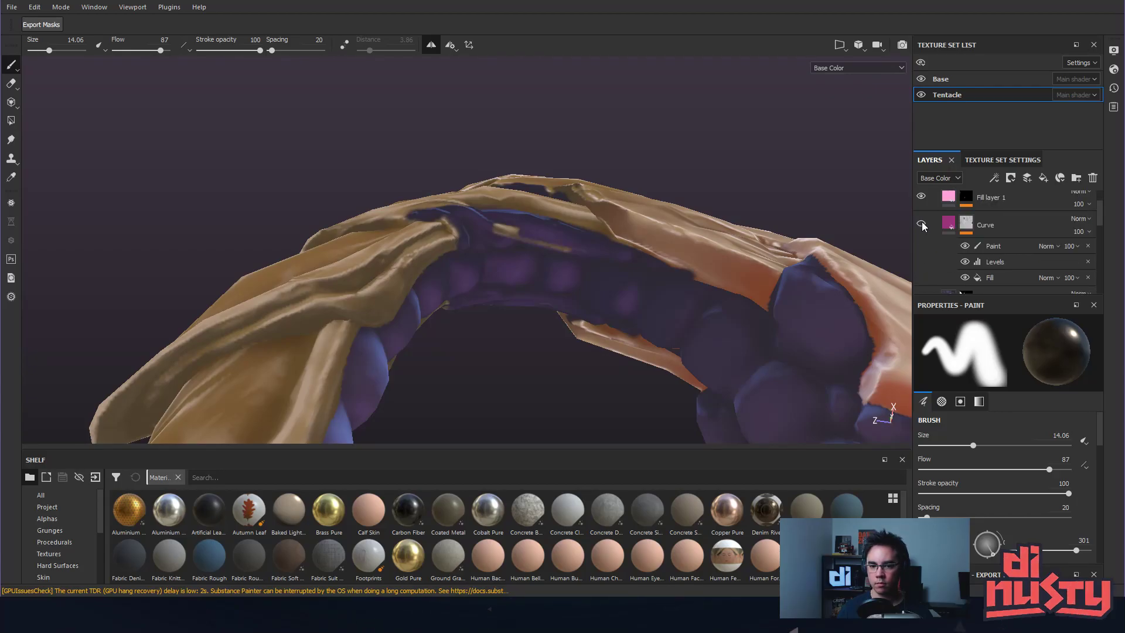
scroll(923, 226, down, 1)
click(921, 267)
click(920, 264)
click(919, 264)
Paint white in the Flesh group's mask to cover the tan streak on the underside of the tentacle's arch.
click(965, 264)
click(986, 286)
mouse_move(542, 244)
alt+mouse_down()
mouse_move(513, 239)
mouse_move(539, 239)
alt+mouse_up()
ctrl+right_drag(540, 239, 545, 241)
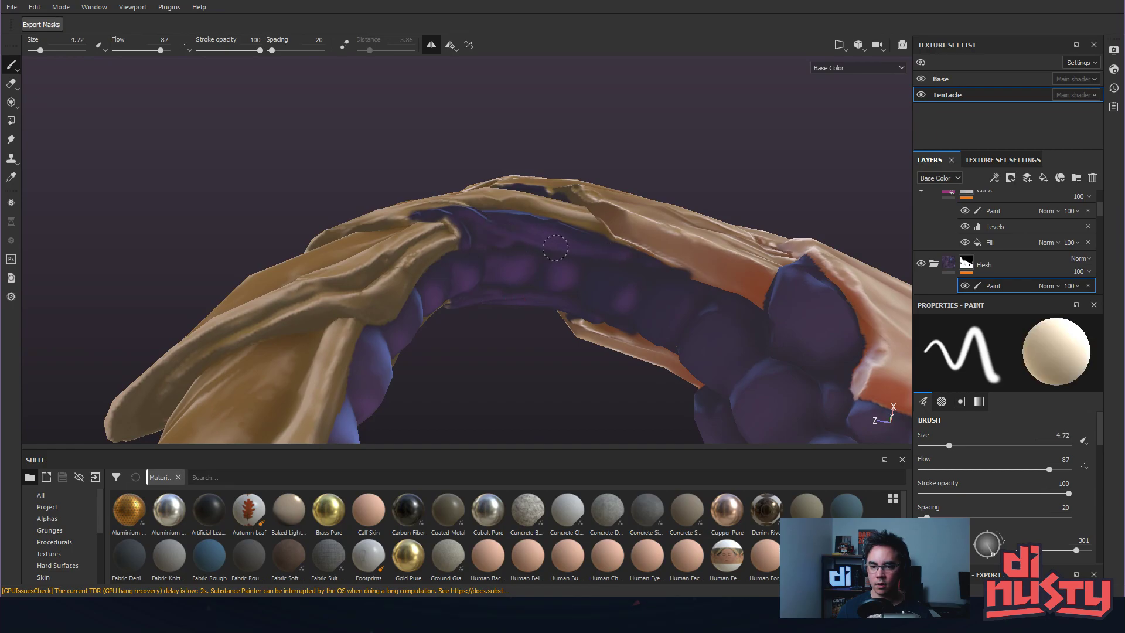
alt+drag(605, 255, 643, 193)
alt+drag(557, 184, 685, 246)
Switch to the Base texture set and collapse its Bone group.
click(921, 263)
click(921, 263)
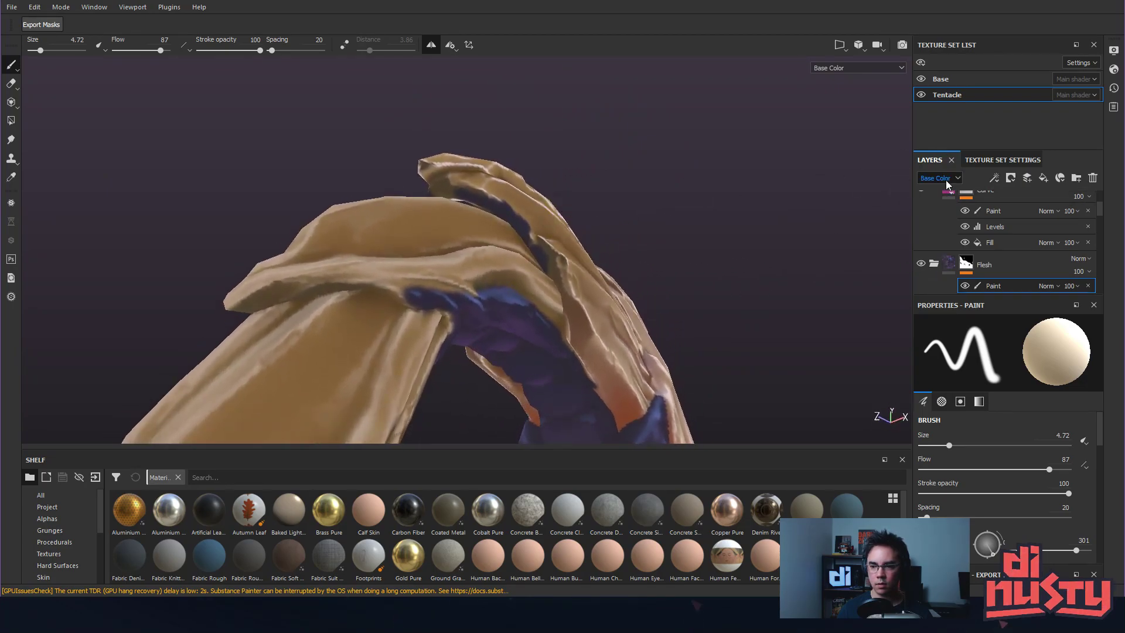
scroll(968, 239, up, 2)
scroll(940, 241, down, 2)
alt+drag(716, 240, 790, 186)
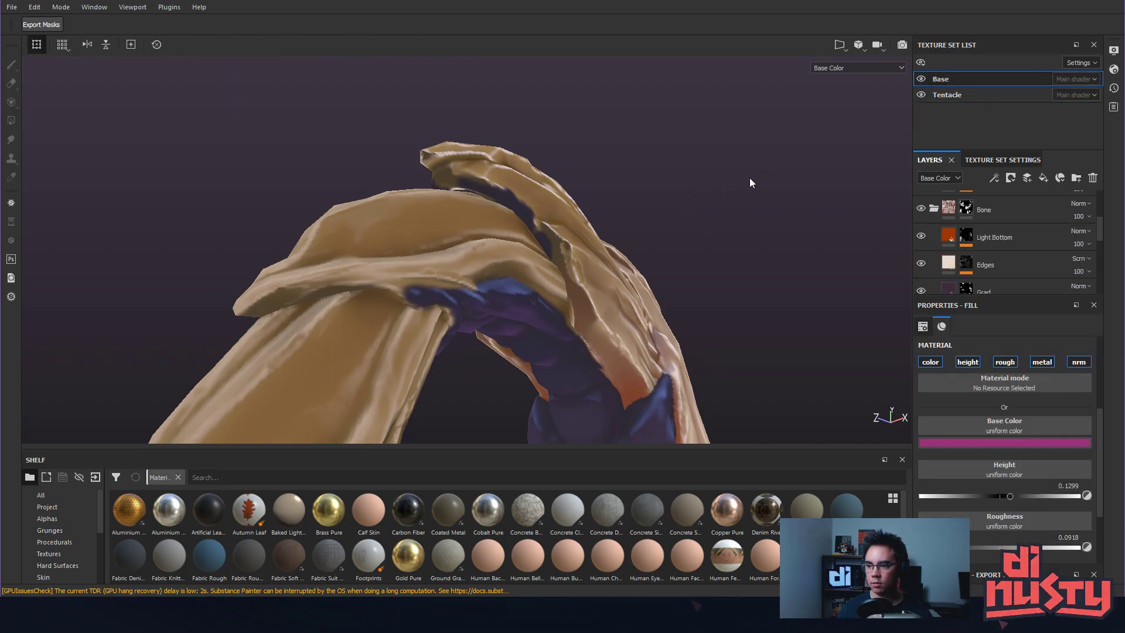
alt+drag(750, 183, 778, 151)
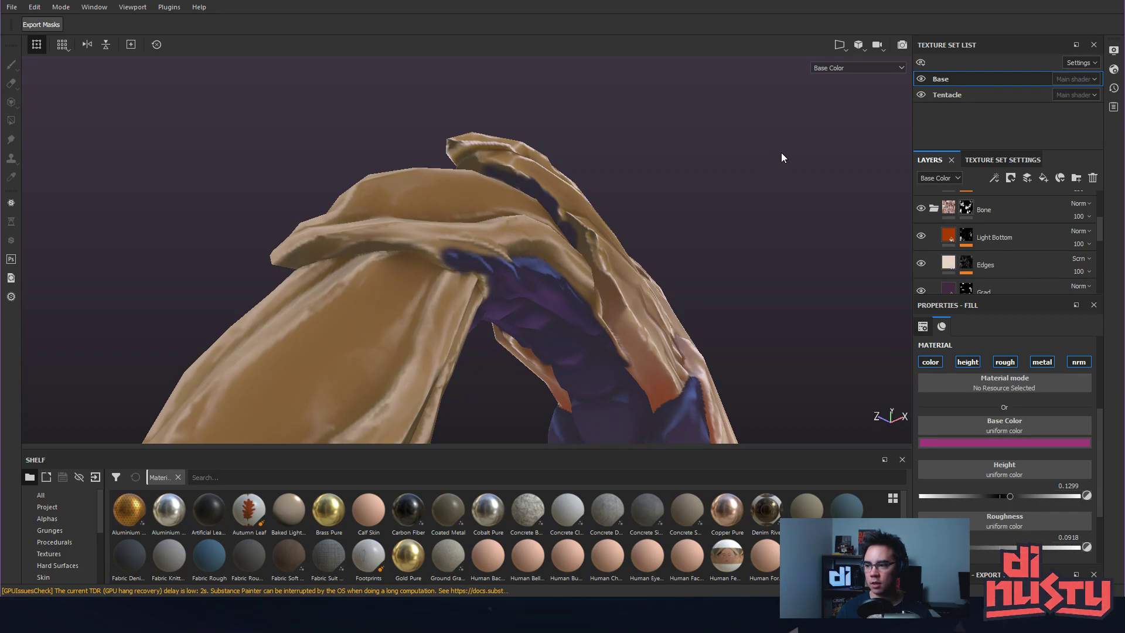
alt+drag(768, 171, 775, 159)
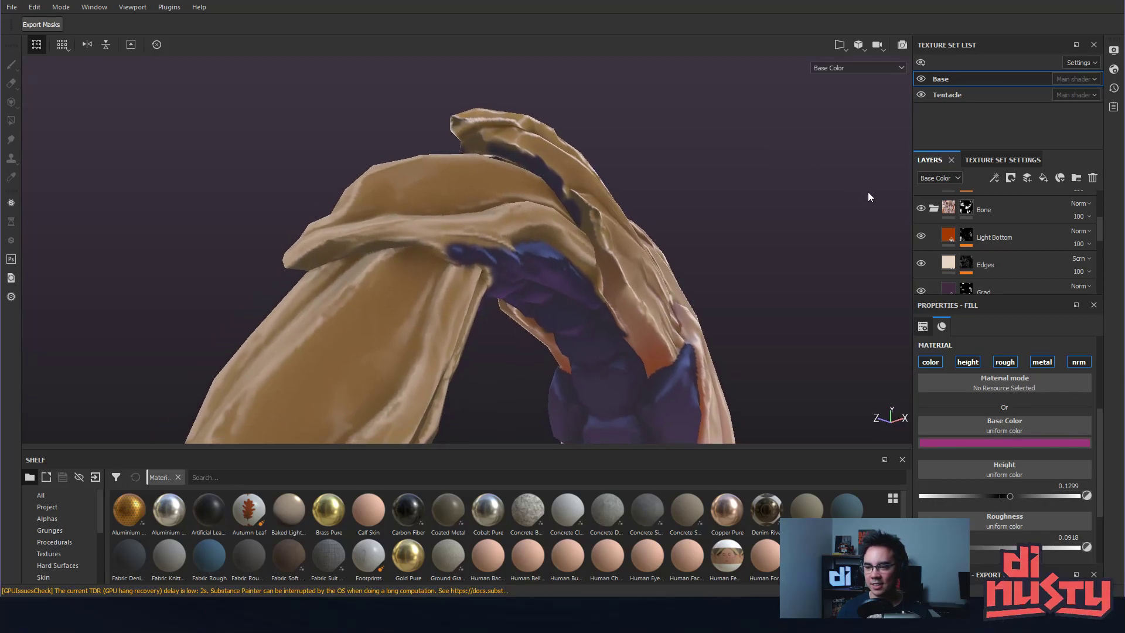
click(934, 208)
scroll(933, 236, up, 3)
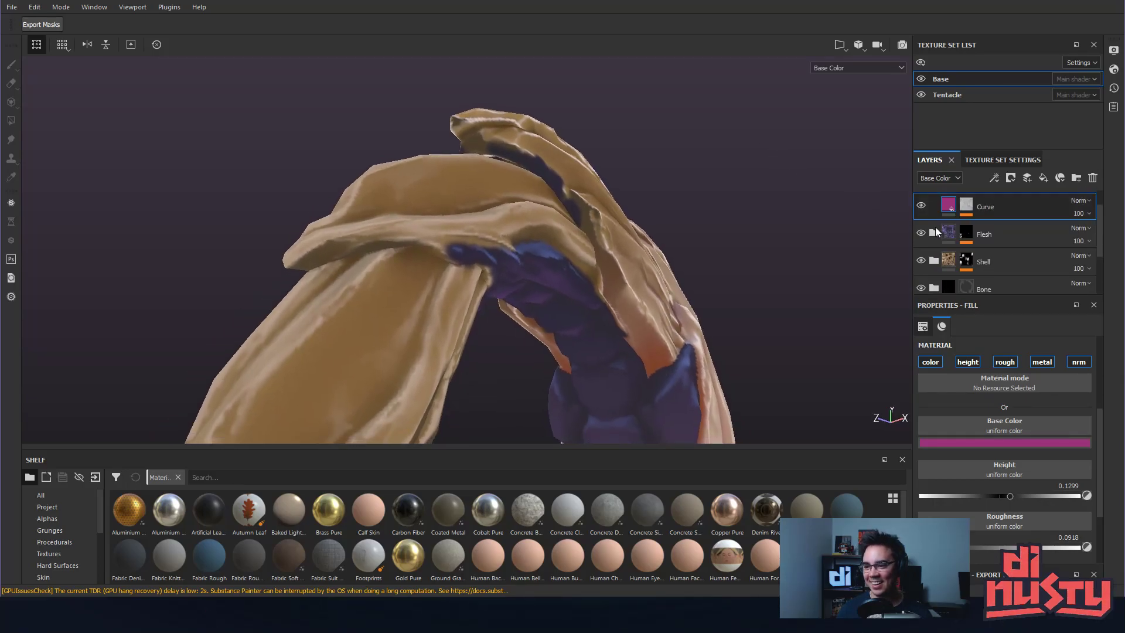
Paint black in the Base set's Flesh mask to remove the purple patch from the rear shell plate above the arch.
click(921, 234)
click(922, 234)
click(934, 233)
click(997, 255)
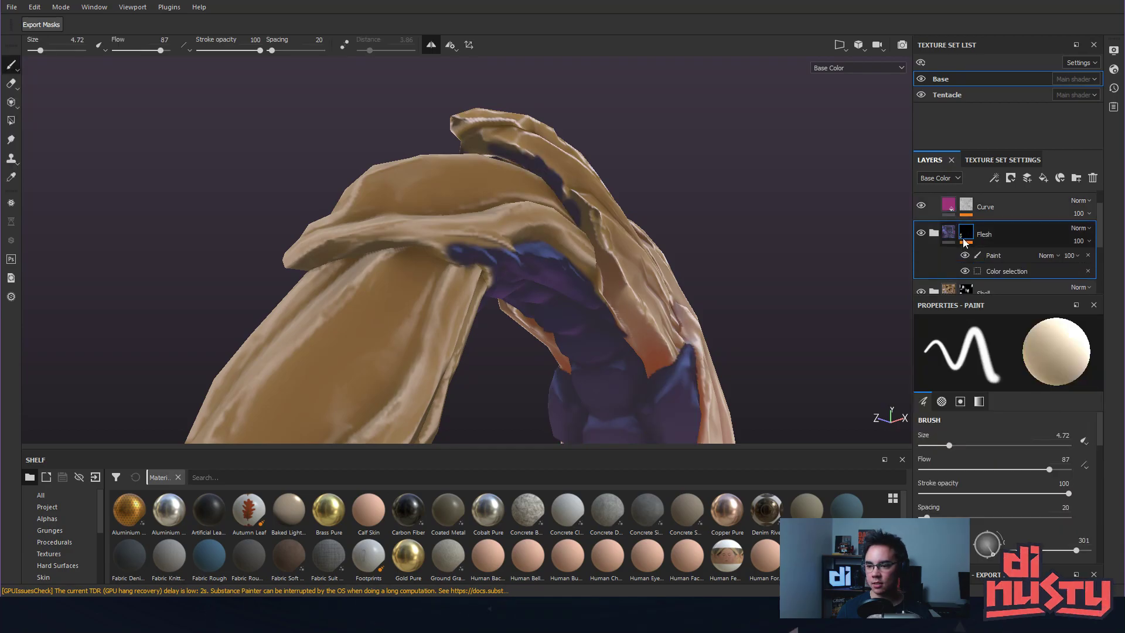
click(507, 143)
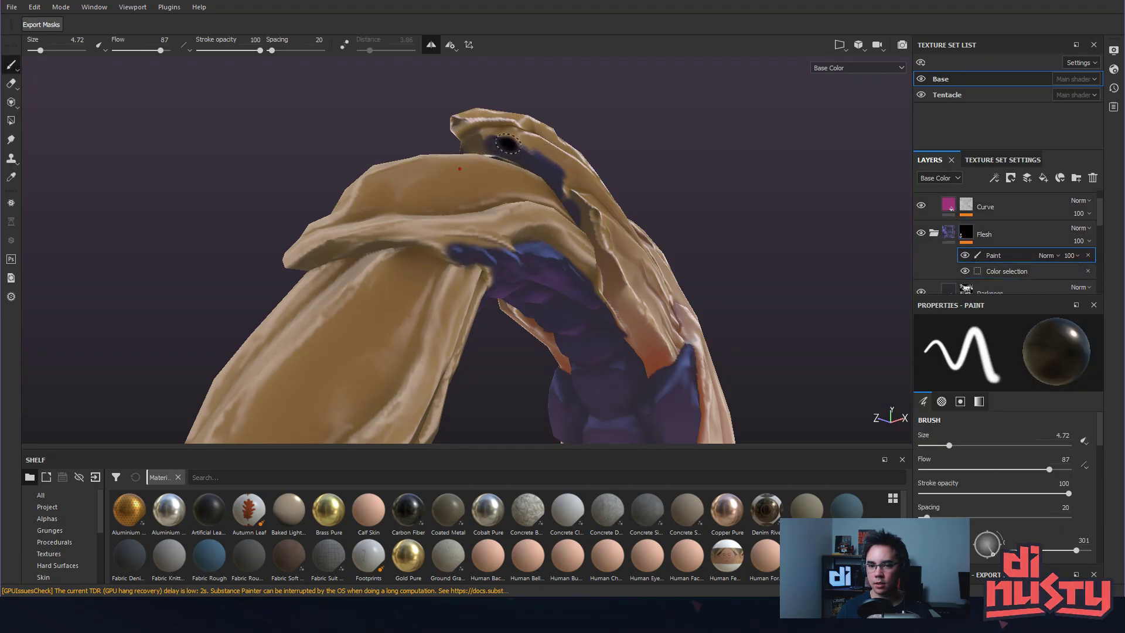
click(568, 196)
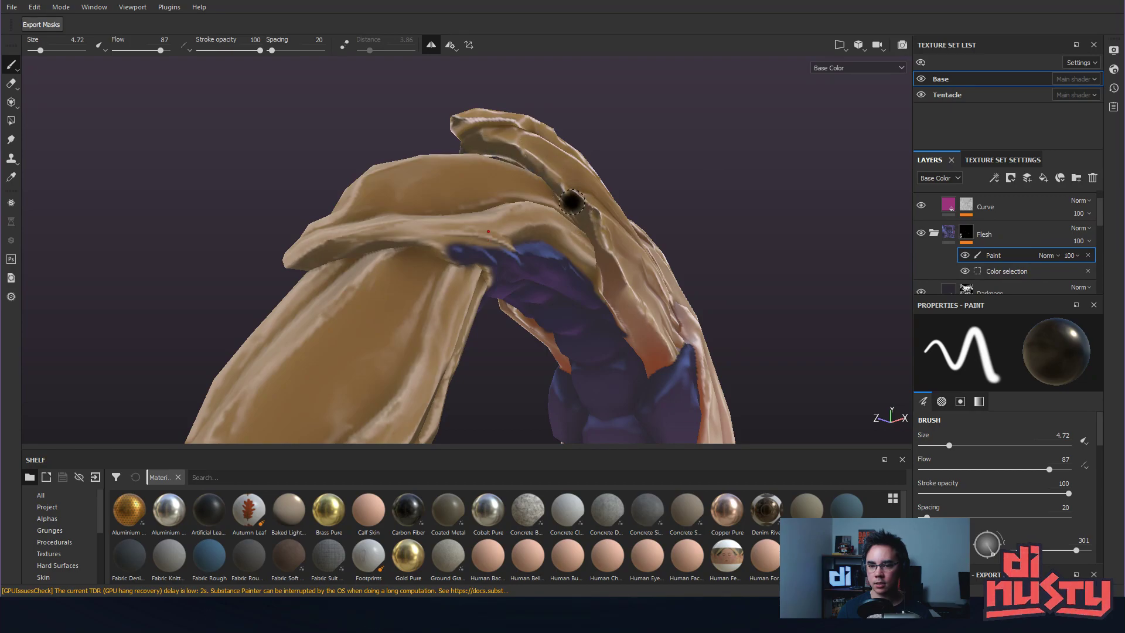
alt+drag(573, 201, 548, 192)
mouse_move(495, 157)
alt+mouse_down()
mouse_move(491, 221)
mouse_move(518, 242)
mouse_move(560, 249)
mouse_move(673, 188)
mouse_move(602, 165)
mouse_move(639, 167)
mouse_move(577, 185)
mouse_move(674, 231)
mouse_move(587, 206)
mouse_move(595, 191)
mouse_move(582, 176)
mouse_move(598, 139)
mouse_move(598, 156)
mouse_move(517, 220)
mouse_move(515, 196)
alt+mouse_up()
click(491, 220)
Examine the Base set's Flesh group along the arch's underside and the lower flesh, comparing it shown and hidden.
scroll(587, 205, up, 3)
alt+middle_drag(515, 195, 551, 201)
mouse_move(551, 201)
alt+mouse_down()
mouse_move(547, 183)
mouse_move(522, 246)
alt+mouse_up()
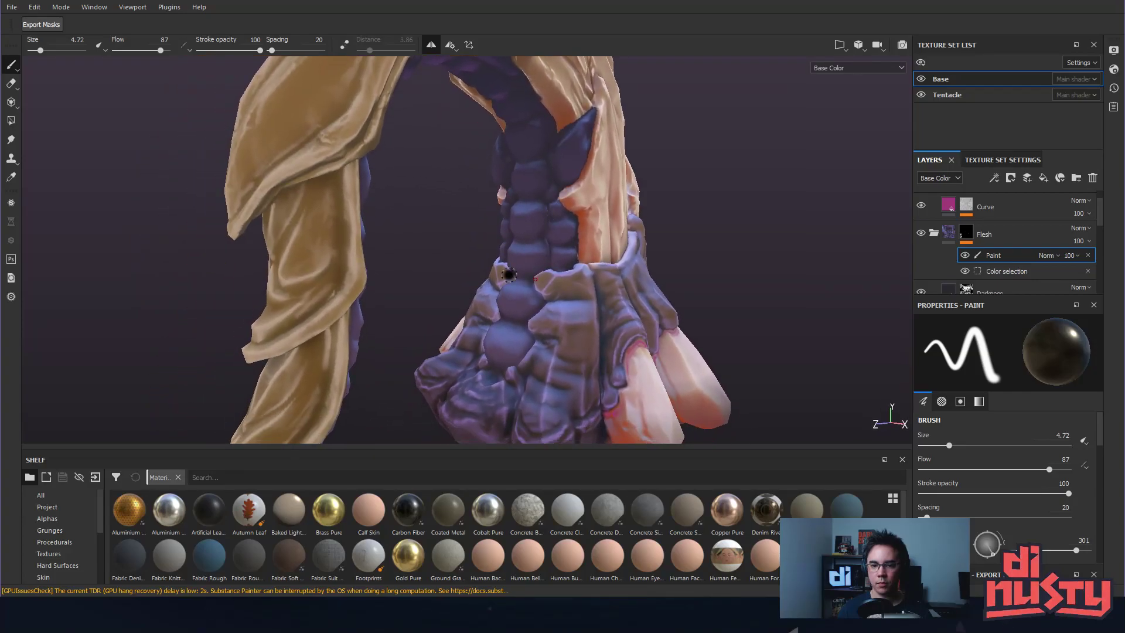
alt+drag(513, 122, 510, 147)
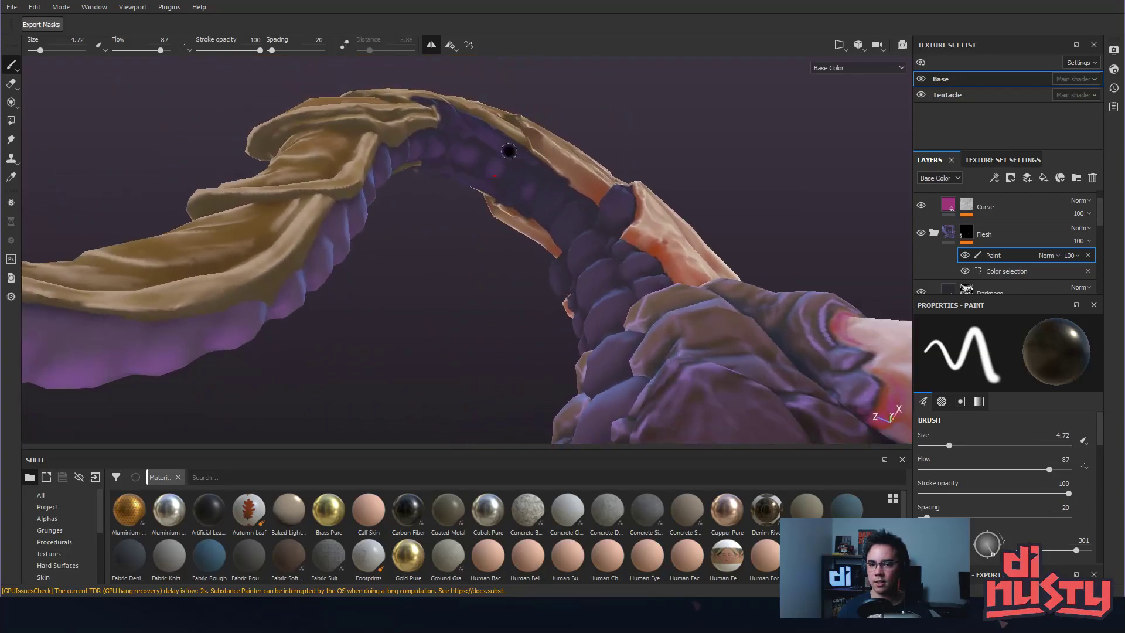
alt+drag(612, 141, 597, 208)
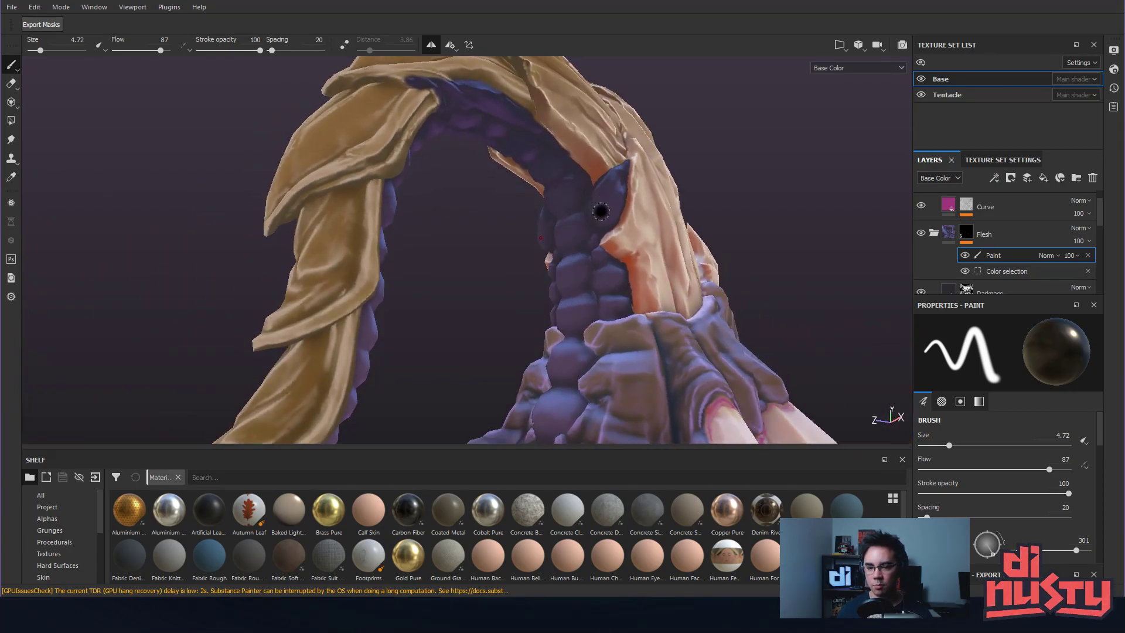
click(934, 233)
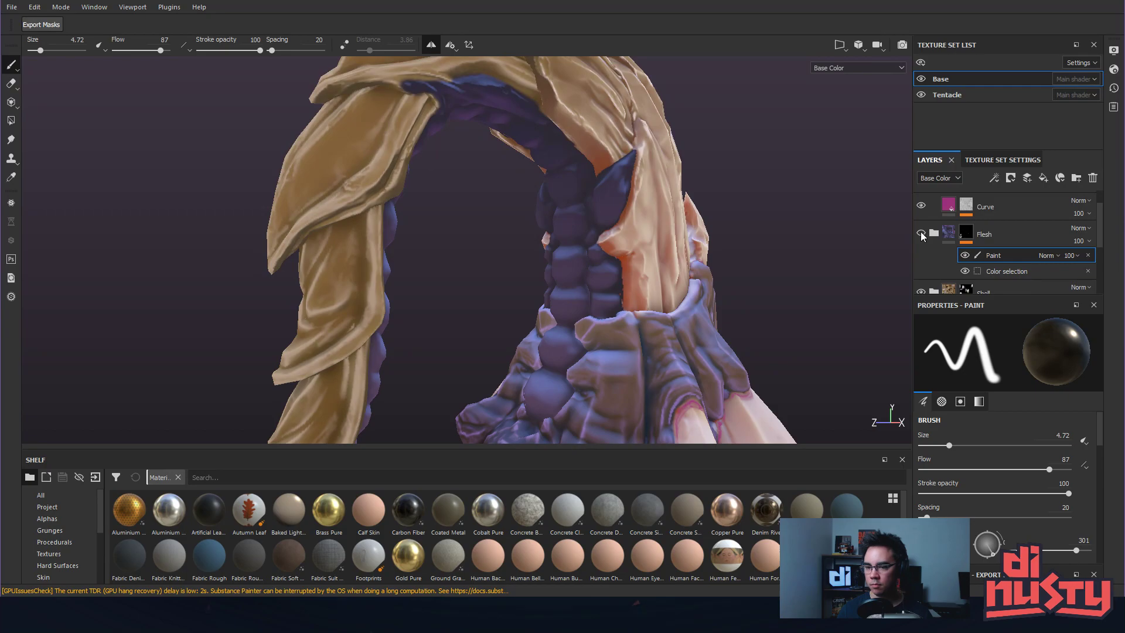
click(921, 234)
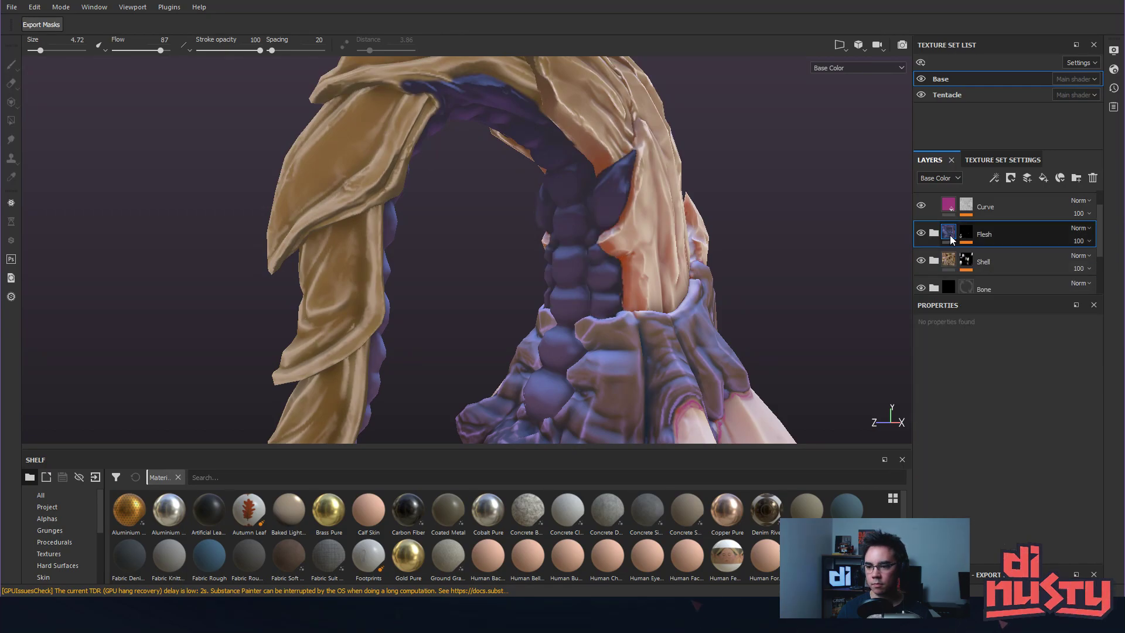
click(920, 233)
click(920, 233)
Check the Darkness layer's effect in the Base set's Flesh group and move it below Fill layer 4 copy 1.
click(936, 233)
scroll(939, 234, down, 1)
click(920, 227)
click(921, 227)
drag(1011, 228, 1017, 262)
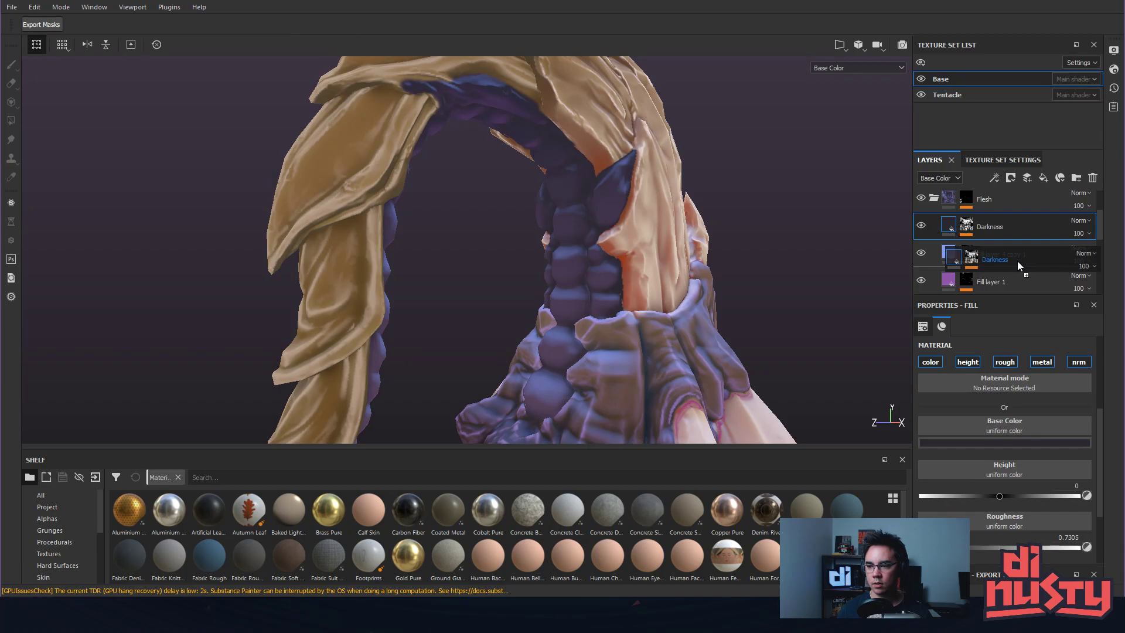
Set the opacity of Fill layer 4 copy 1 in the Flesh group to 75.
alt+drag(803, 230, 838, 240)
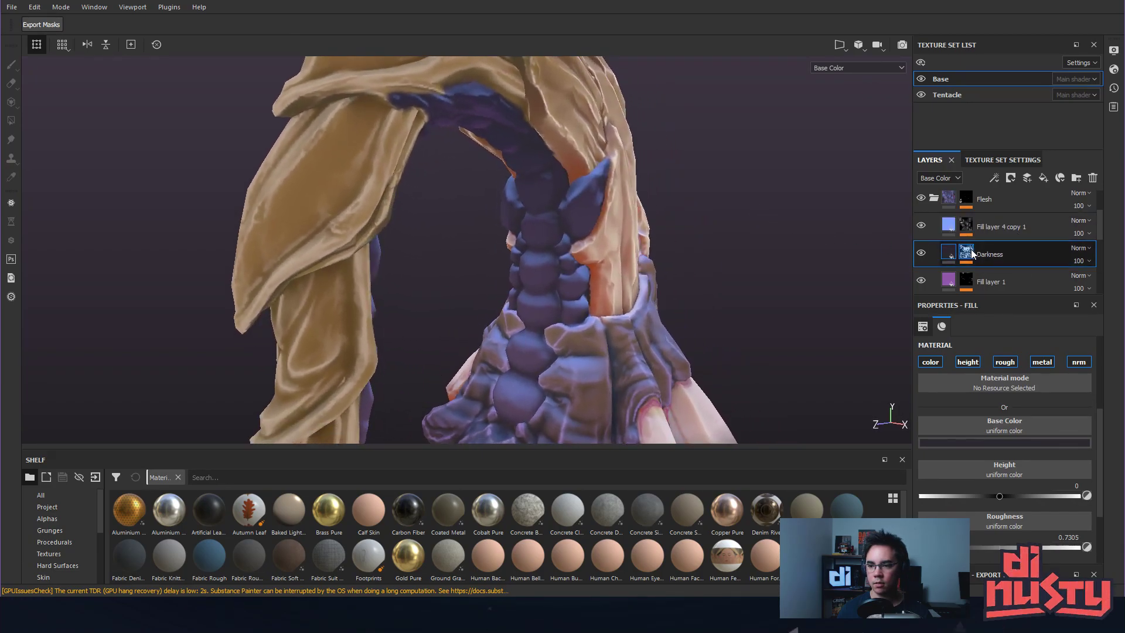
click(1080, 233)
drag(1123, 255, 1114, 256)
alt+drag(817, 202, 753, 233)
Add a Blur filter above the Levels in Fill layer 4 copy 1's mask and set its intensity to 0.68.
click(966, 224)
click(1023, 247)
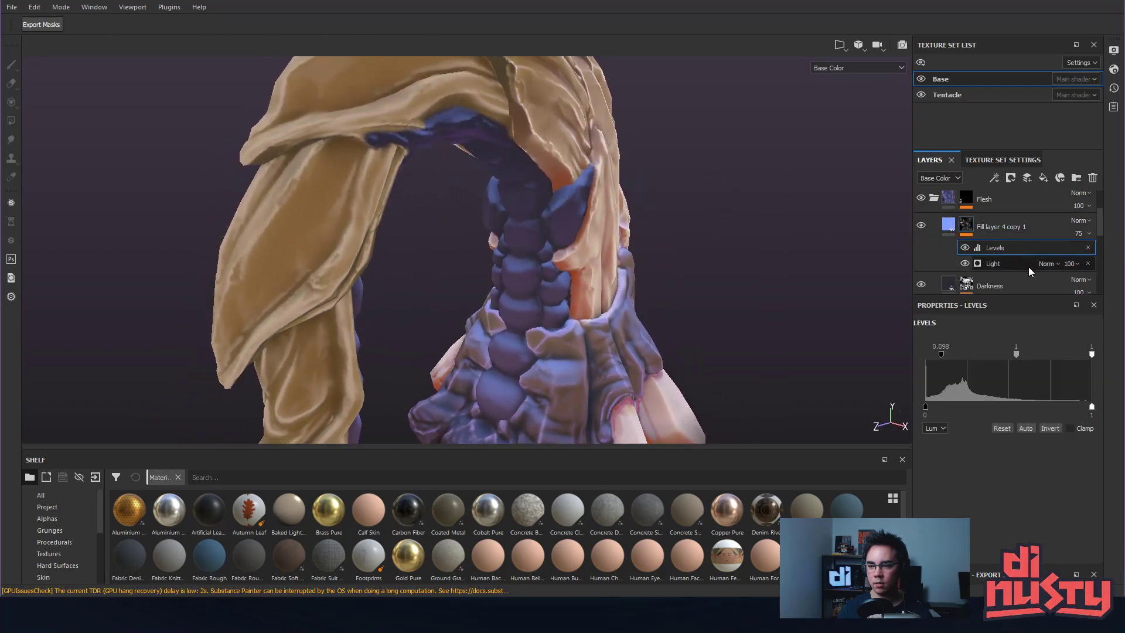
right_click(1031, 248)
click(1063, 320)
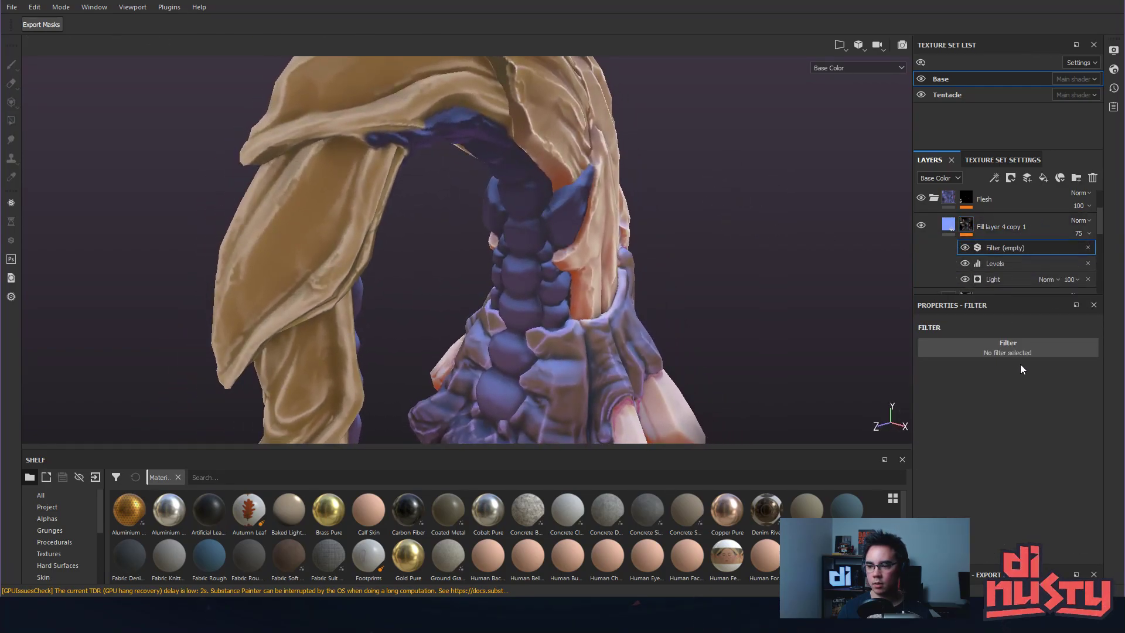
click(1022, 351)
click(1121, 384)
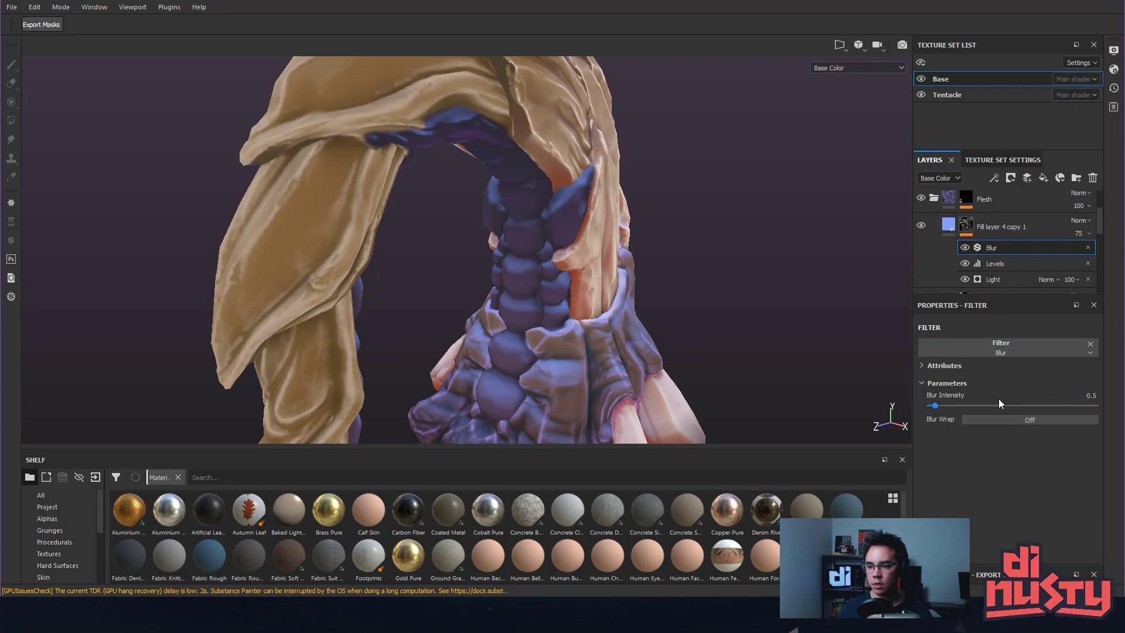
mouse_move(937, 404)
mouse_down()
mouse_move(955, 404)
mouse_move(942, 405)
mouse_up()
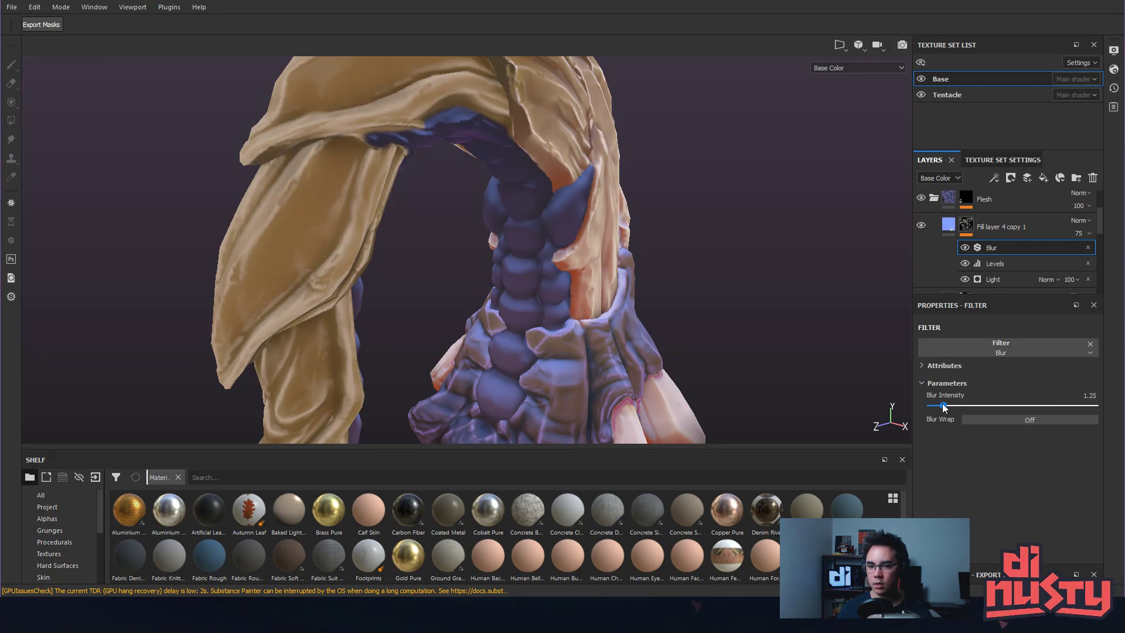
alt+drag(727, 276, 698, 275)
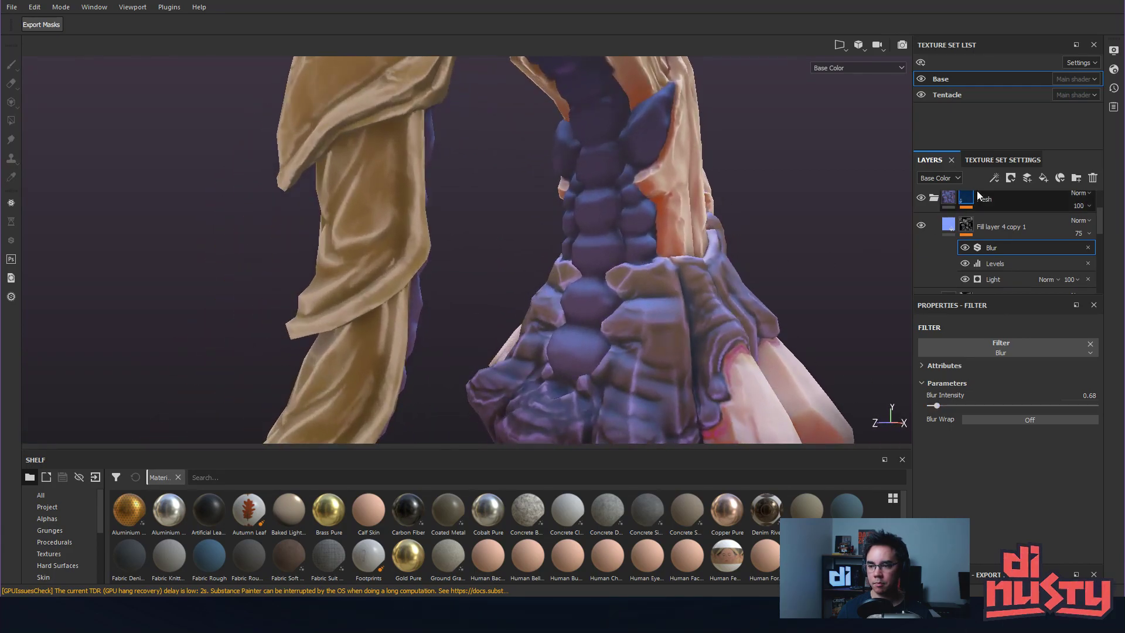
Switch to the Tentacle texture set and collapse its End and Shell groups.
alt+drag(771, 199, 516, 155)
scroll(955, 227, up, 2)
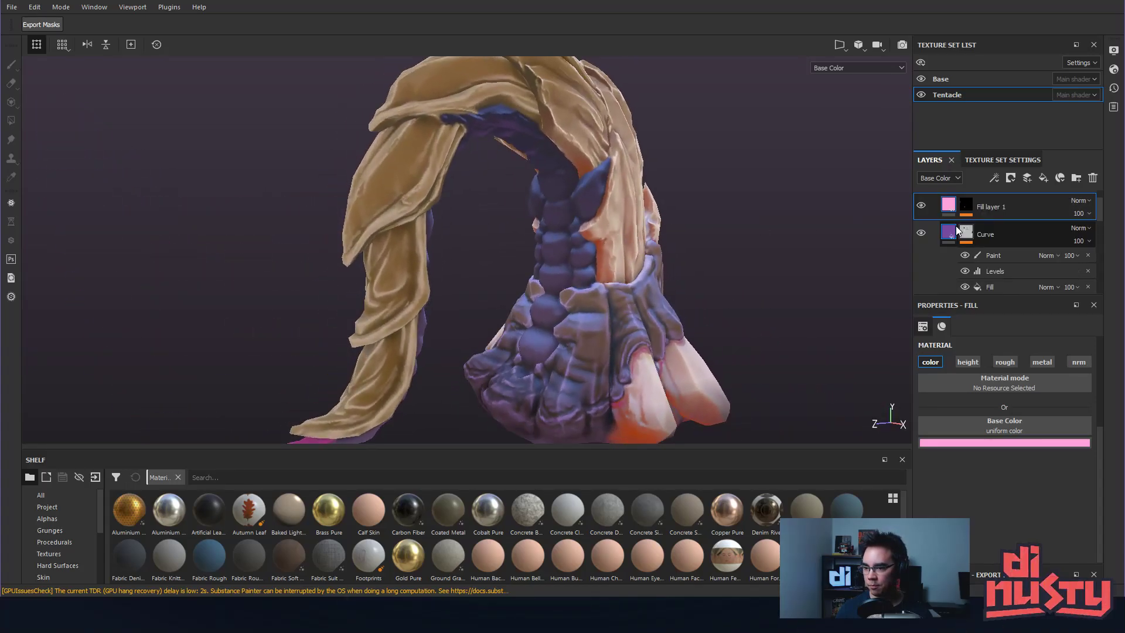
click(936, 204)
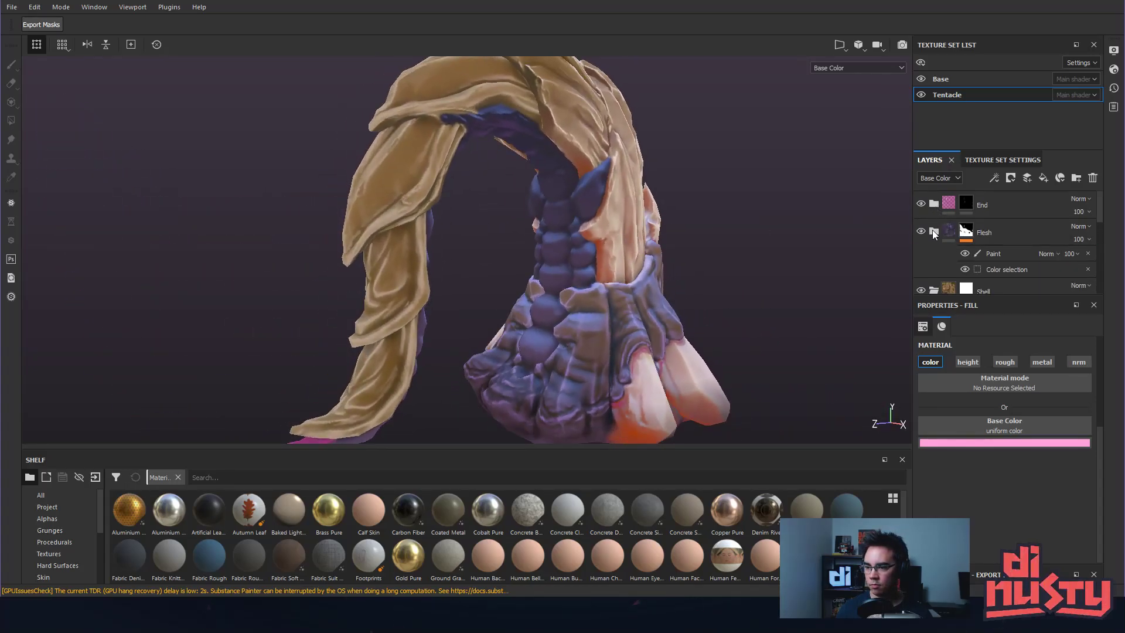
scroll(929, 246, down, 1)
click(921, 256)
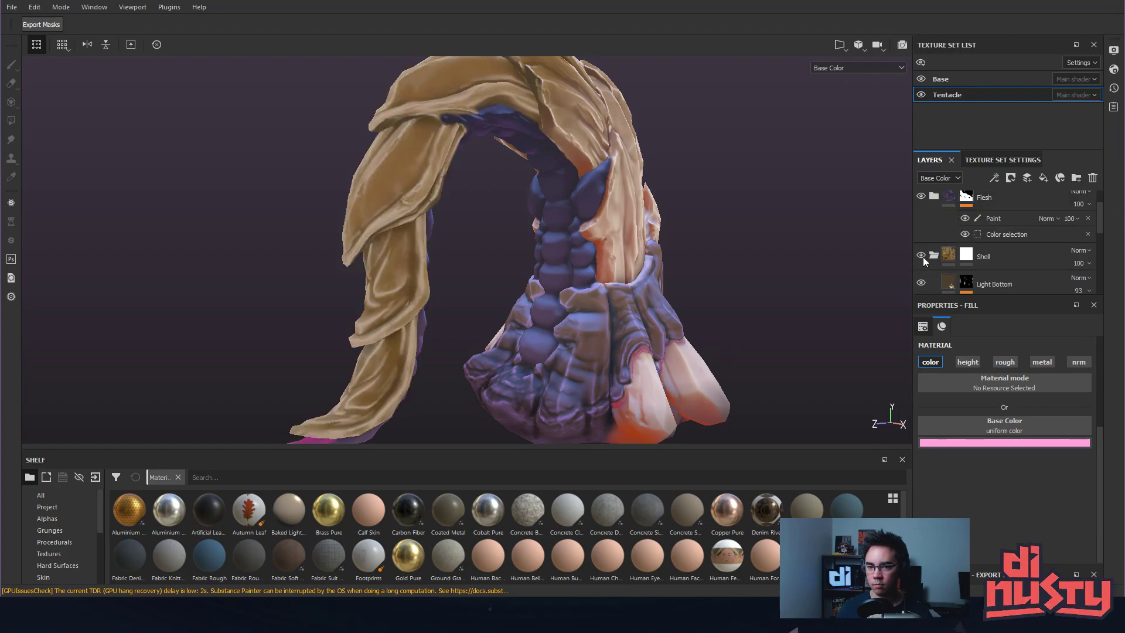
scroll(924, 256, down, 2)
scroll(925, 255, up, 2)
click(933, 256)
scroll(935, 224, up, 1)
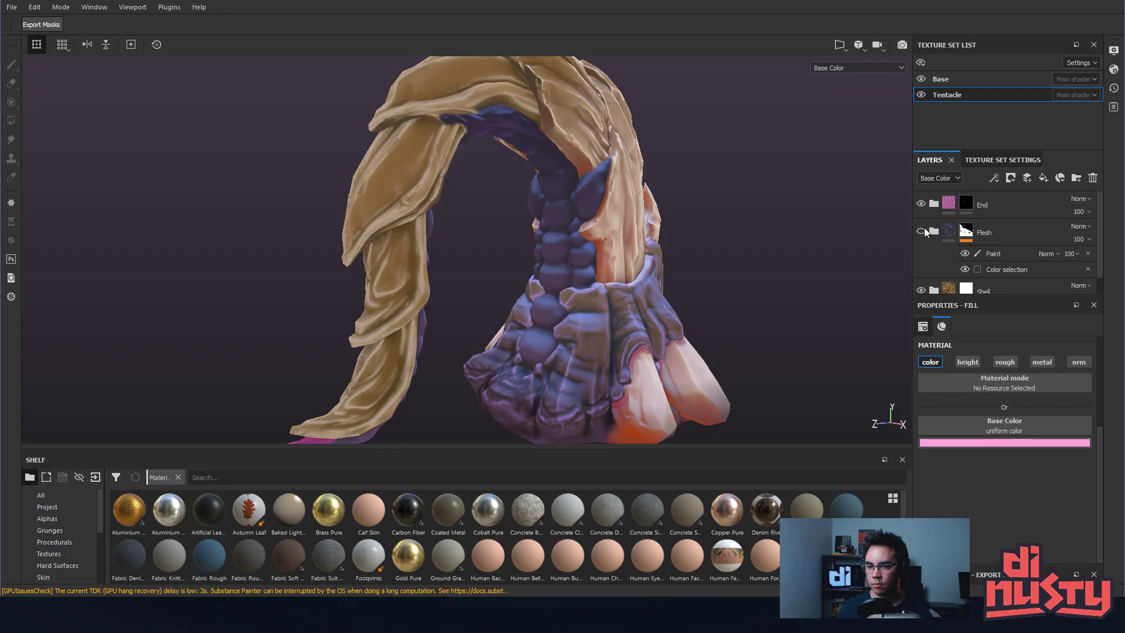
Set the midtone of the Levels in the Darkness mask of the Tentacle's Flesh group to 4.387.
click(960, 235)
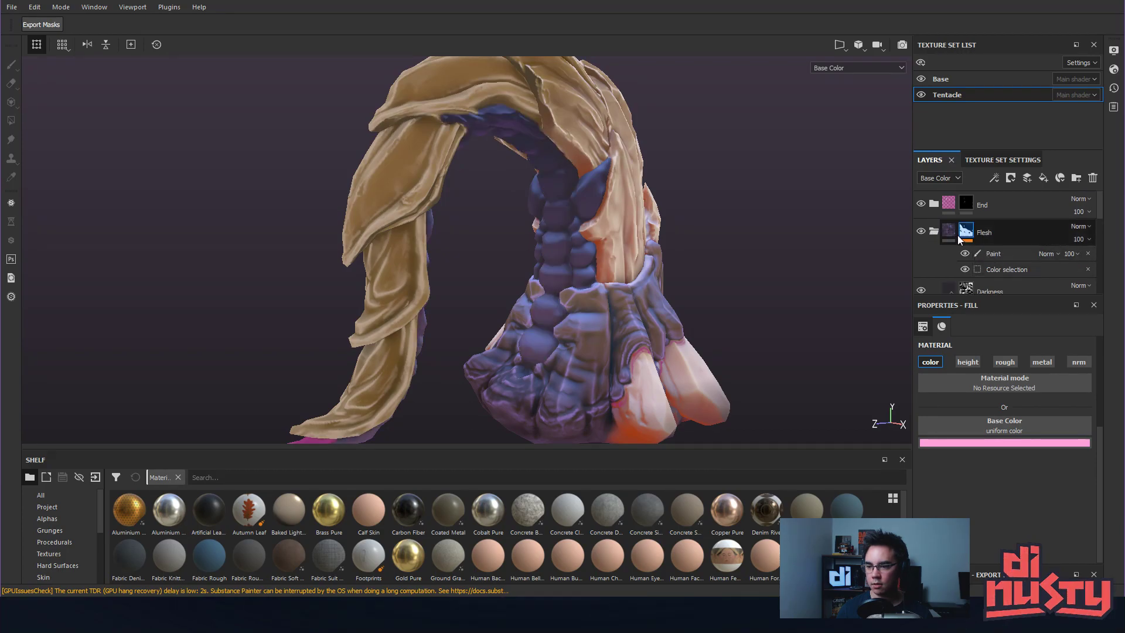
click(952, 236)
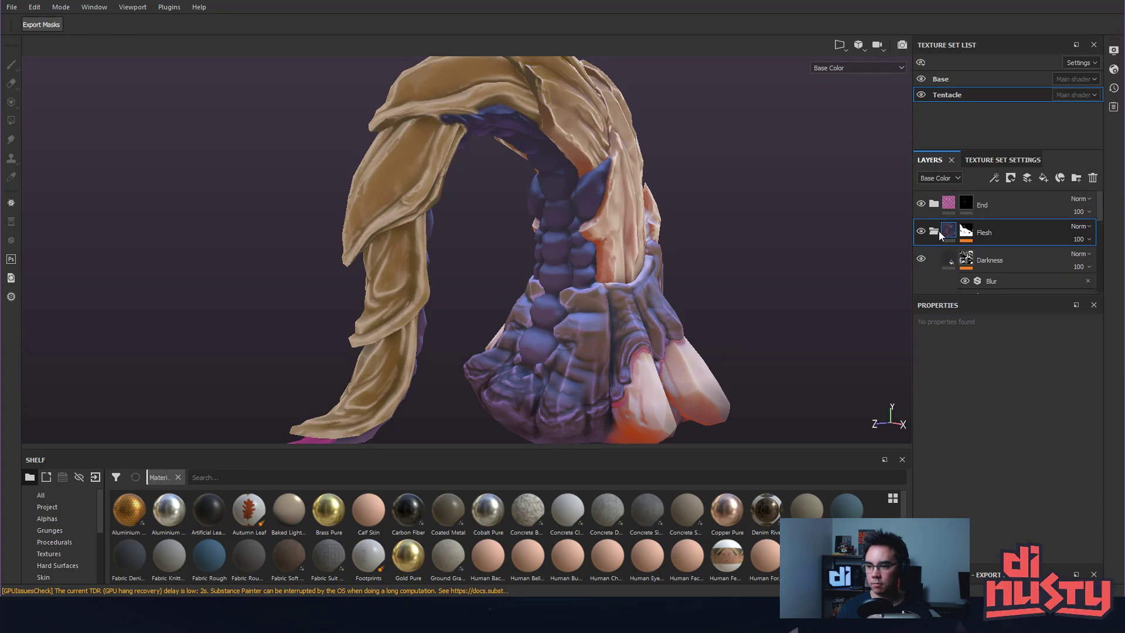
scroll(938, 230, down, 1)
click(938, 225)
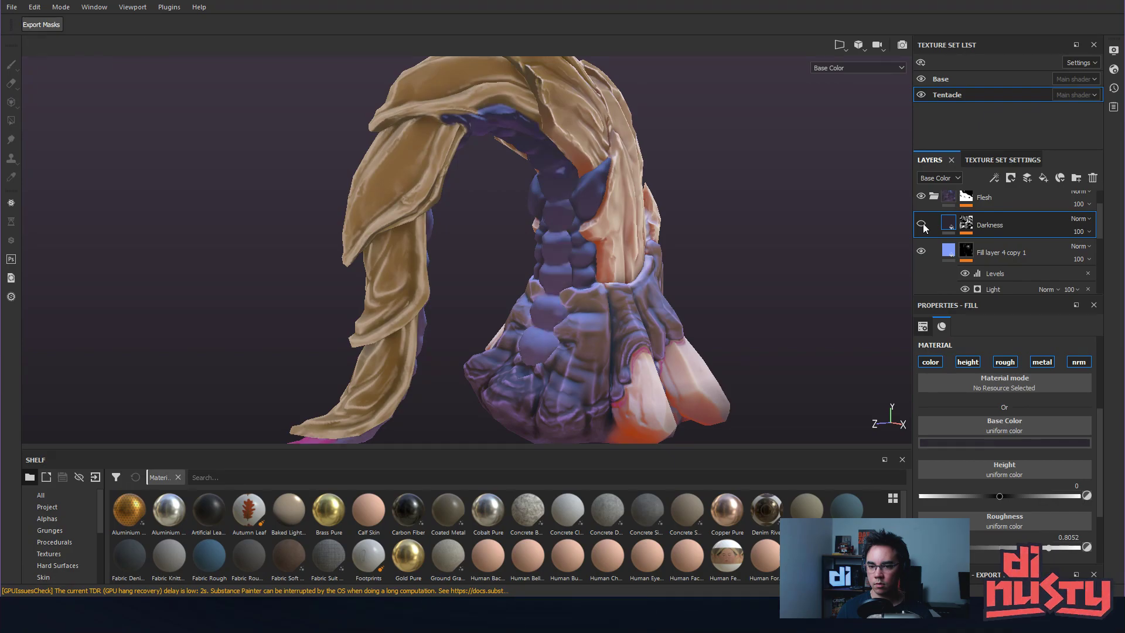
click(1004, 229)
click(1020, 262)
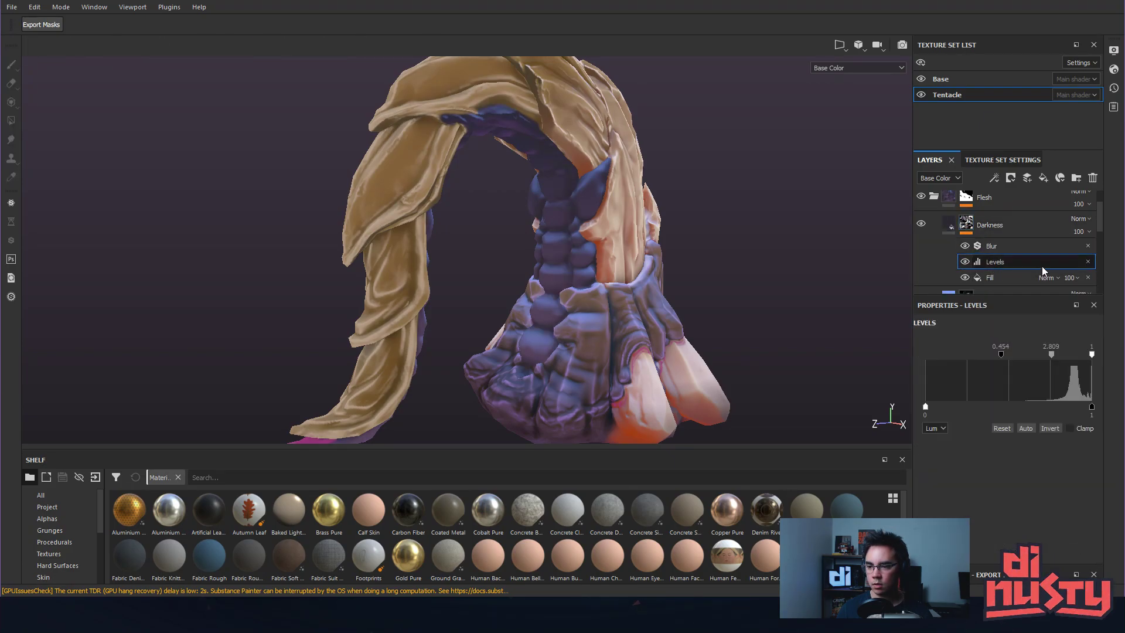
mouse_move(1045, 353)
mouse_down()
mouse_move(1066, 355)
mouse_move(1048, 354)
mouse_move(1056, 358)
mouse_up()
alt+drag(733, 319, 710, 280)
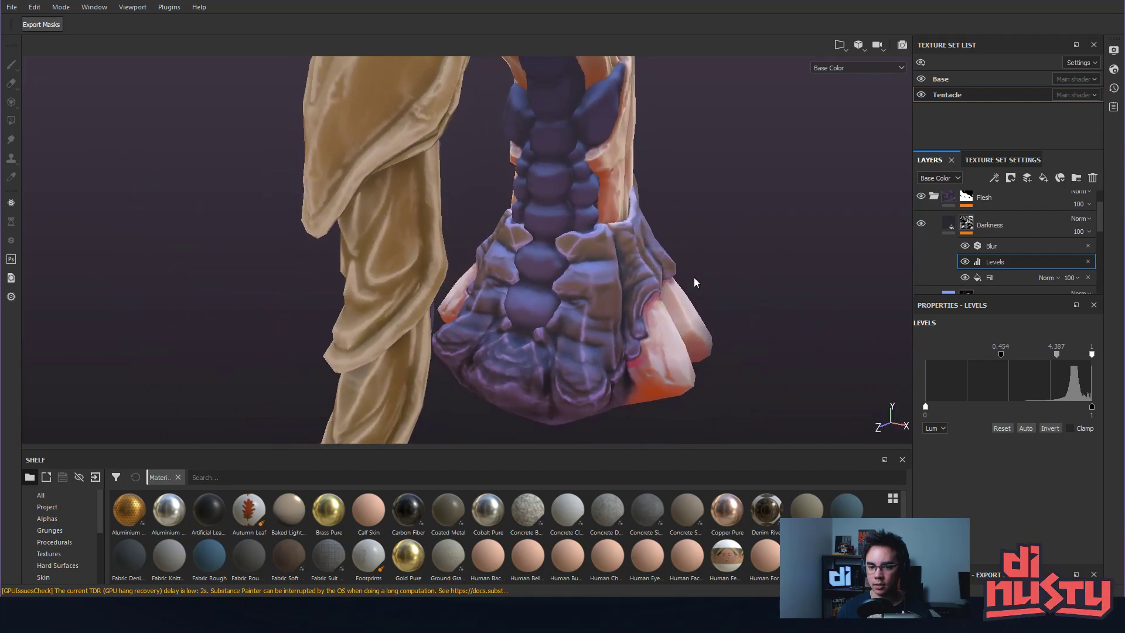
alt+drag(546, 284, 542, 255)
Add a Paint effect above the Blur in the Darkness mask of the Flesh group.
click(1017, 245)
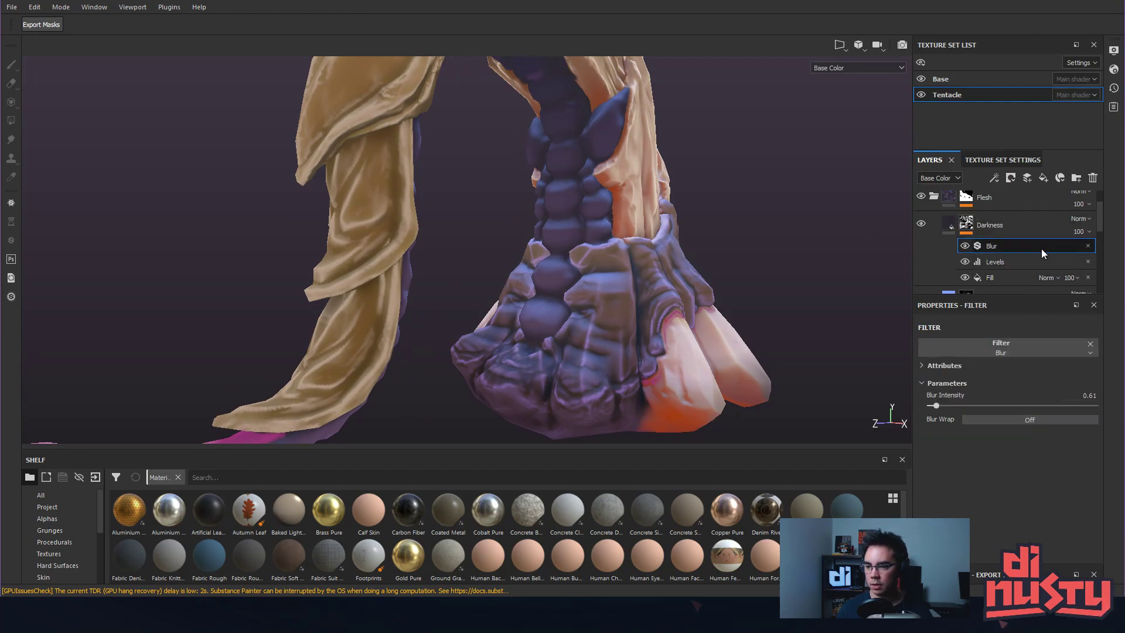
right_click(1044, 247)
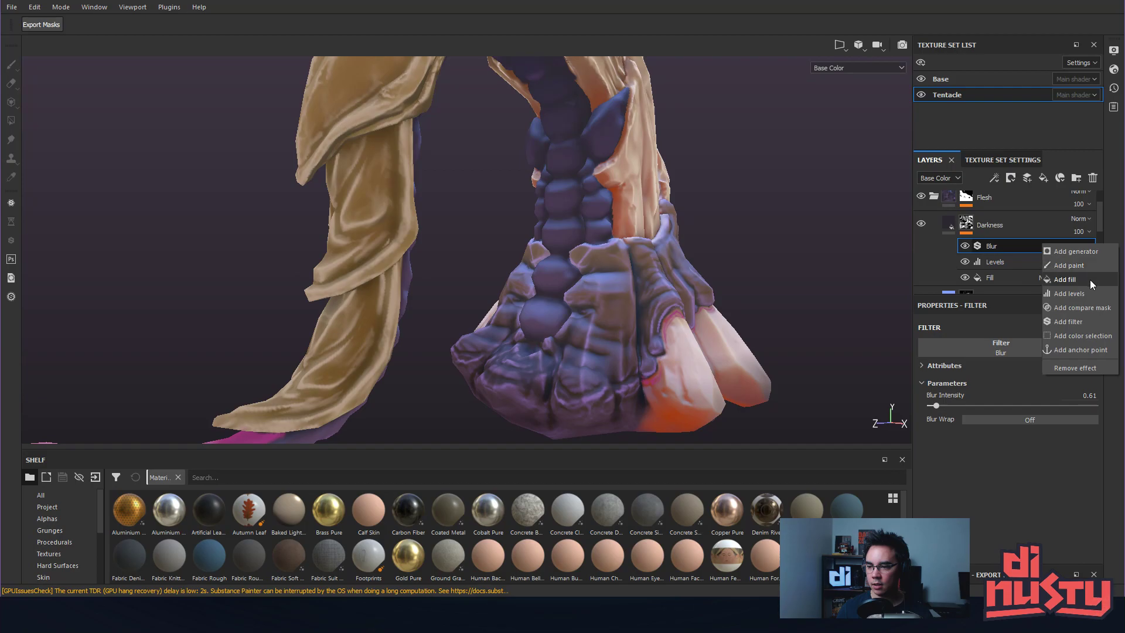
click(1069, 266)
alt+drag(712, 281, 693, 294)
alt+middle_drag(693, 293, 709, 273)
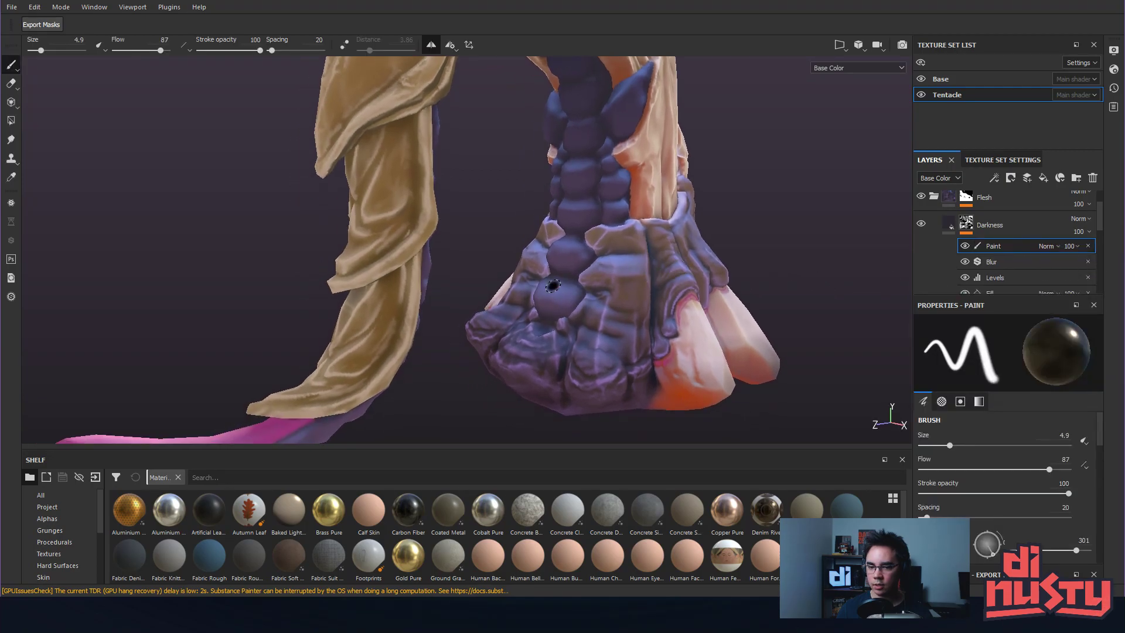
Set the mask brush to black with a size of 25.95 and a stroke opacity of 6.
ctrl+right_drag(553, 287, 603, 287)
key(x)
key(x)
key(x)
key(x)
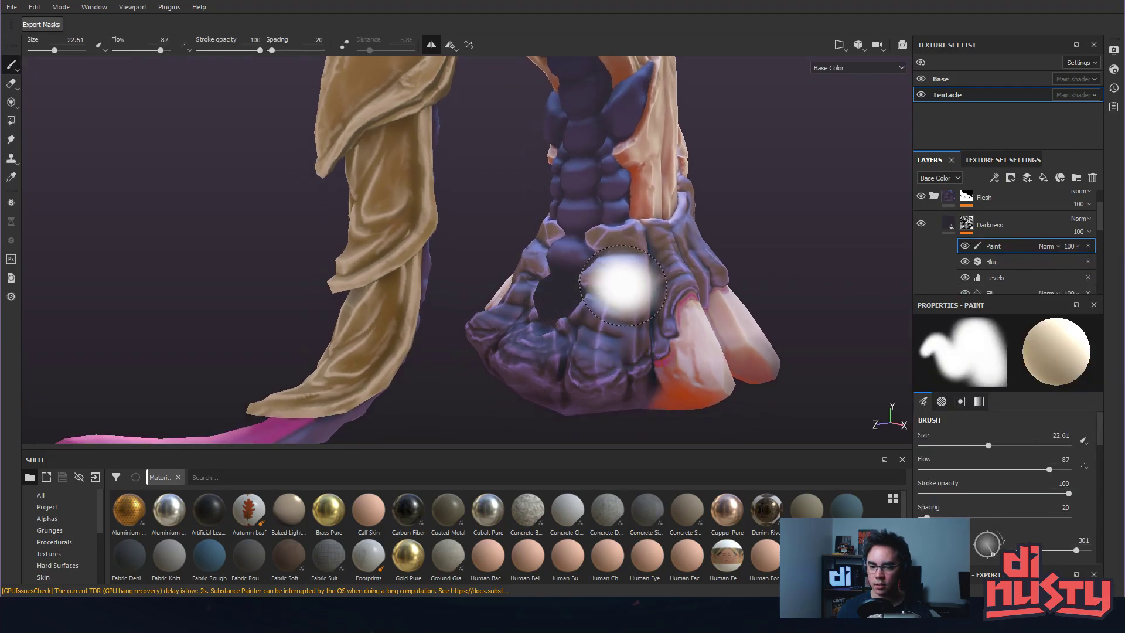
alt+right_drag(620, 309, 629, 311)
drag(230, 51, 202, 51)
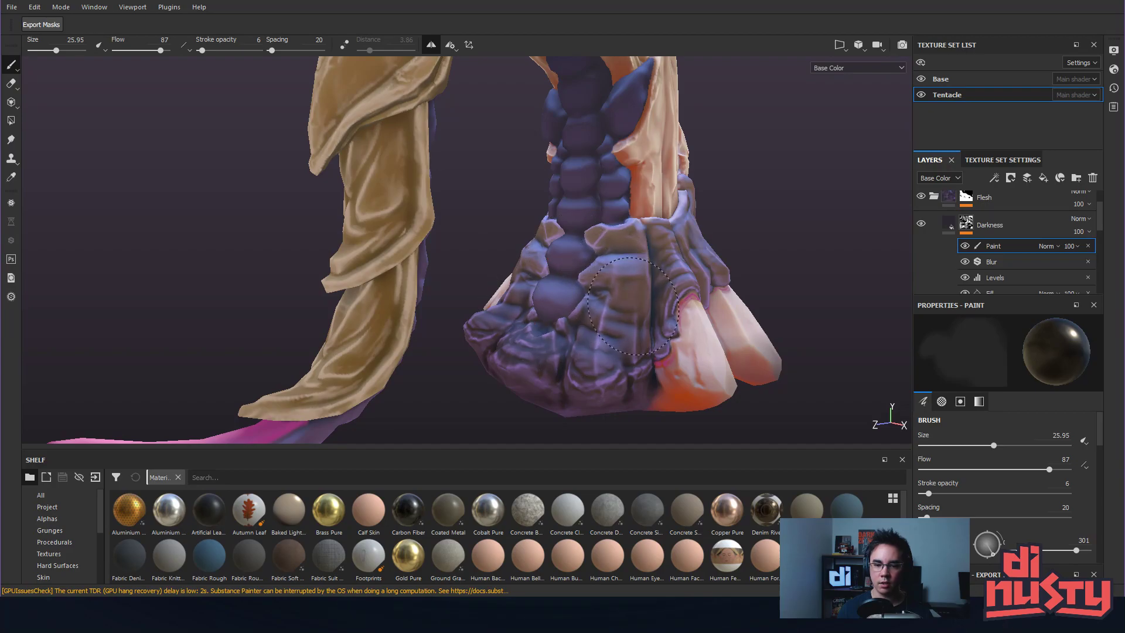
Check the Darkness mask on the model, reselect its Paint effect and reduce the brush size to 12.08.
mouse_move(613, 283)
alt+mouse_down()
mouse_move(625, 329)
mouse_move(760, 321)
alt+mouse_up()
alt+click(966, 226)
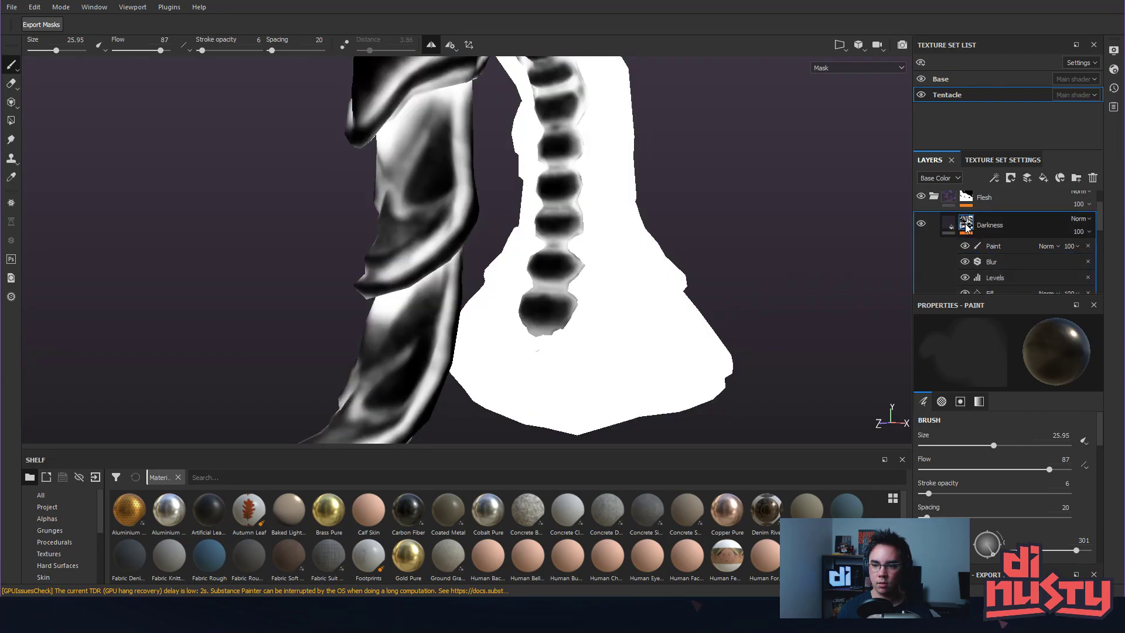
alt+click(952, 227)
click(996, 247)
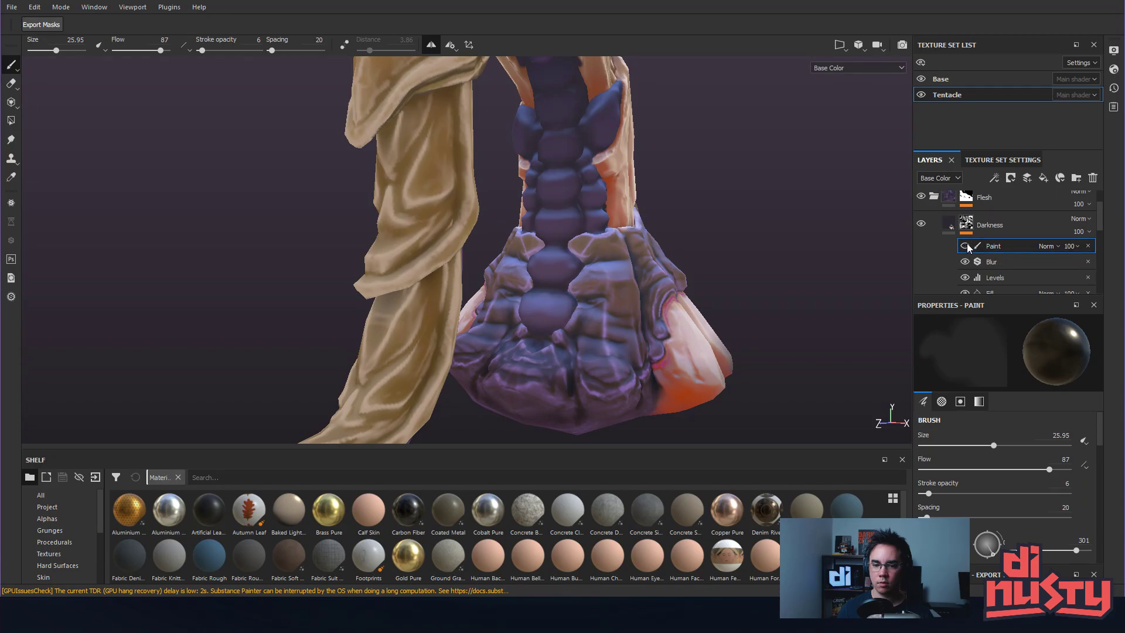
mouse_move(804, 267)
alt+mouse_down()
mouse_move(713, 252)
mouse_move(695, 231)
mouse_move(717, 271)
alt+mouse_up()
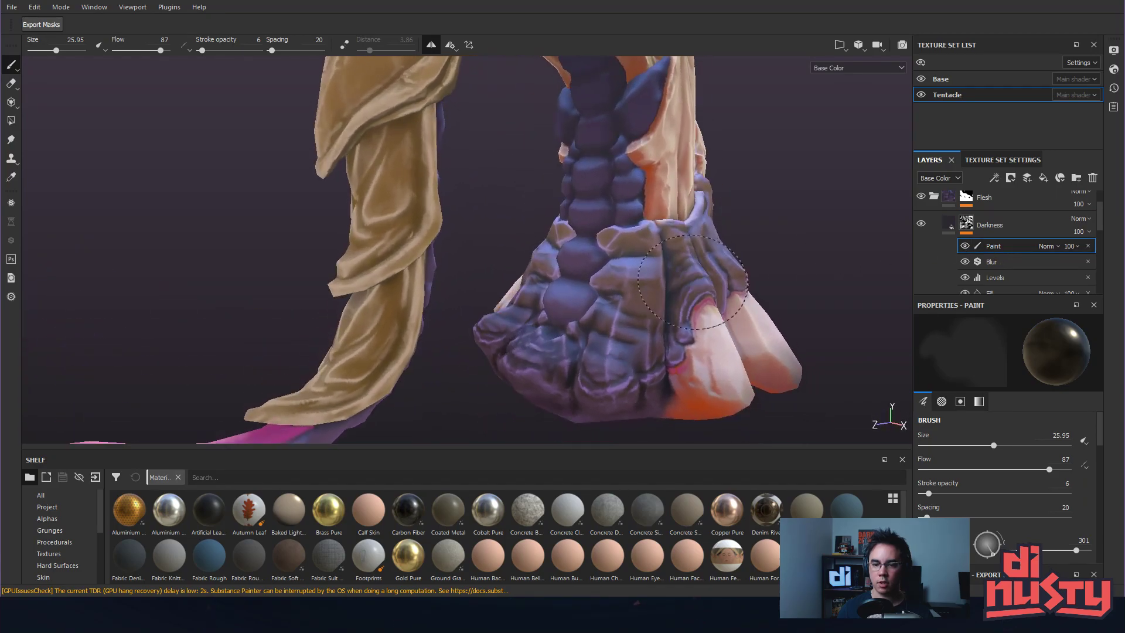
key(bracketleft)
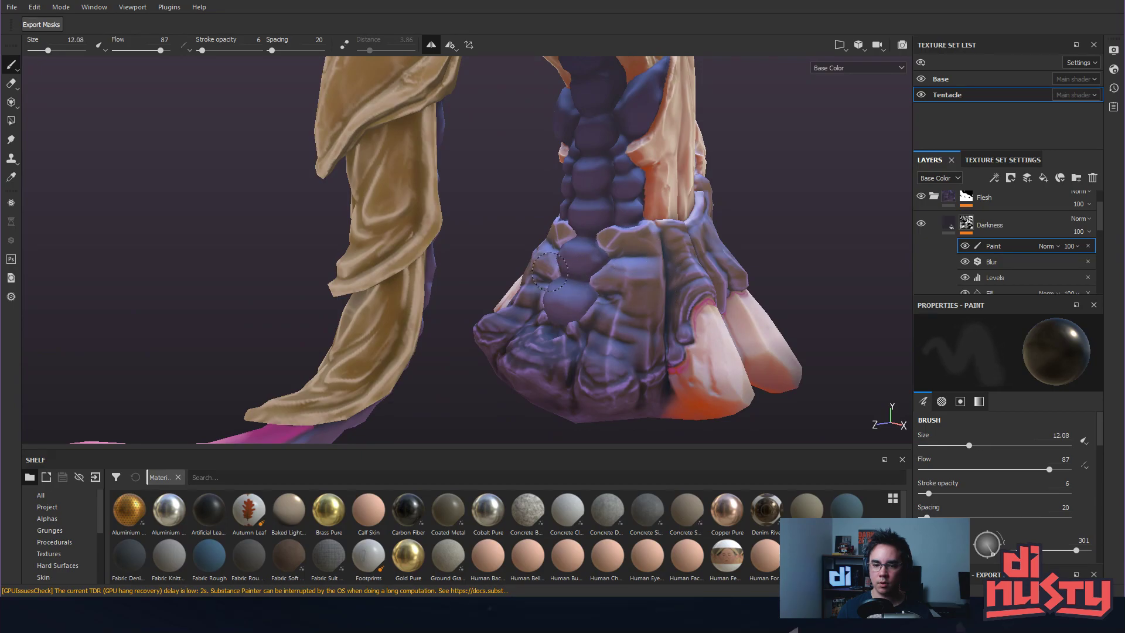
mouse_move(691, 273)
alt+mouse_down()
mouse_move(749, 244)
mouse_move(622, 274)
mouse_move(517, 234)
mouse_move(751, 238)
mouse_move(763, 249)
mouse_move(644, 258)
alt+mouse_up()
Compare the tentacle with the Darkness layer hidden and shown.
click(927, 224)
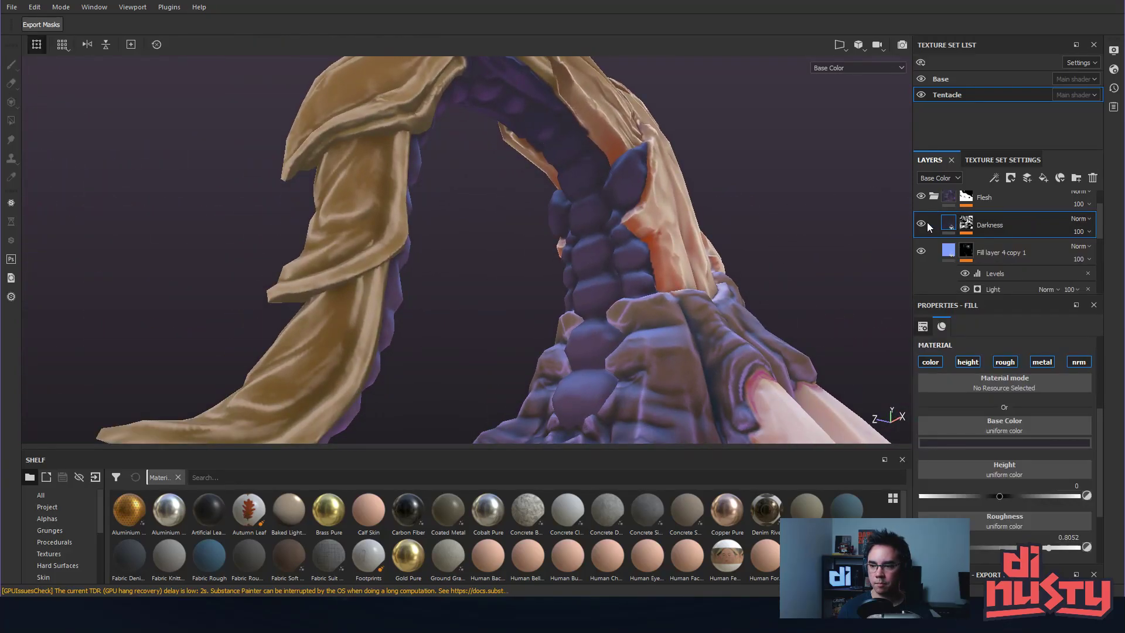
click(921, 225)
click(921, 225)
click(921, 224)
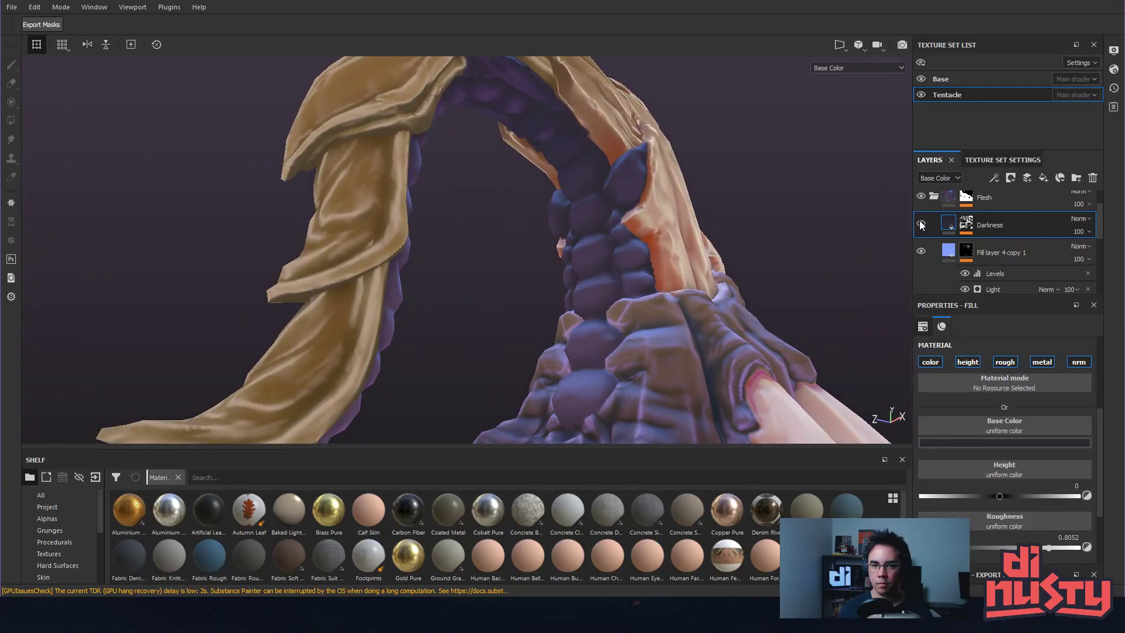
alt+drag(733, 234, 687, 201)
Display the Darkness mask on the model and set the midtone of its Levels to 1.677.
alt+click(966, 224)
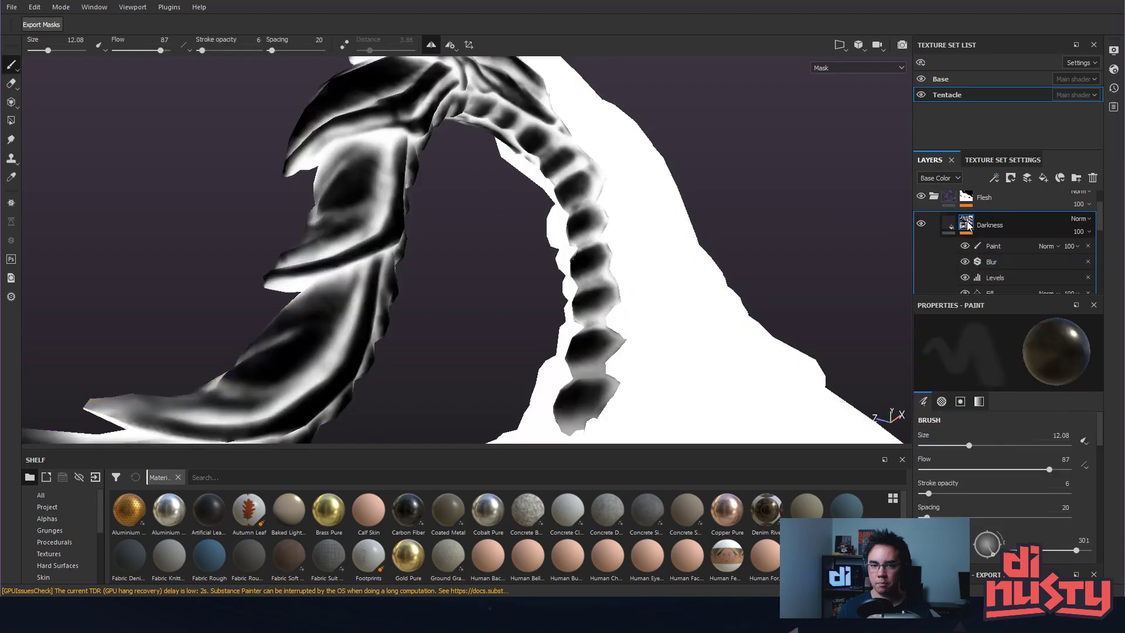
click(1011, 264)
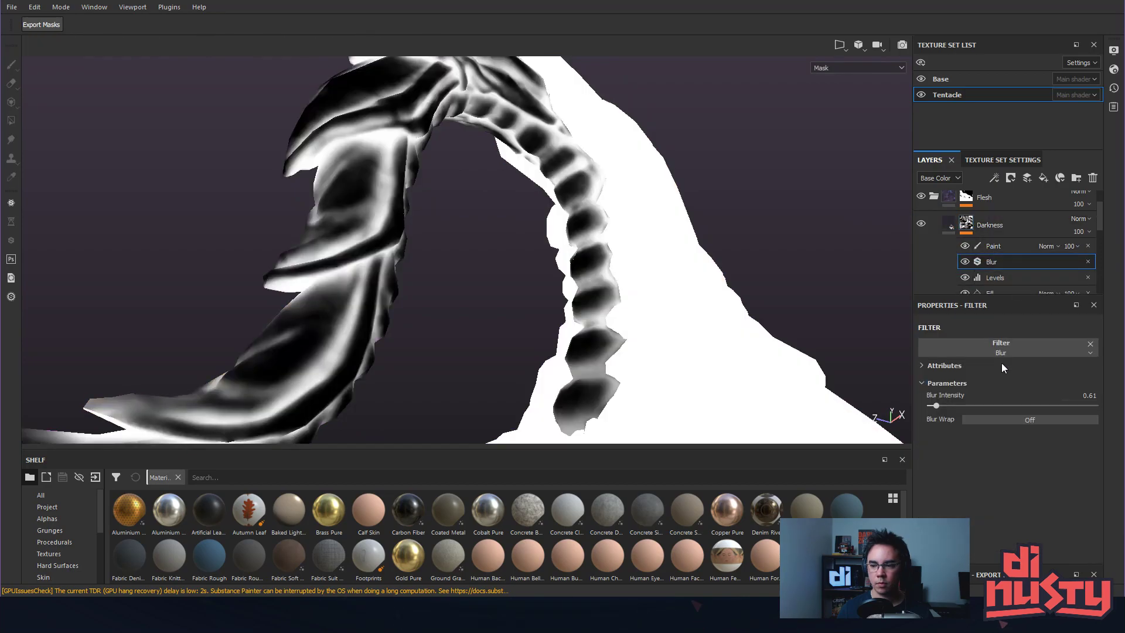
drag(935, 406, 937, 407)
click(1016, 278)
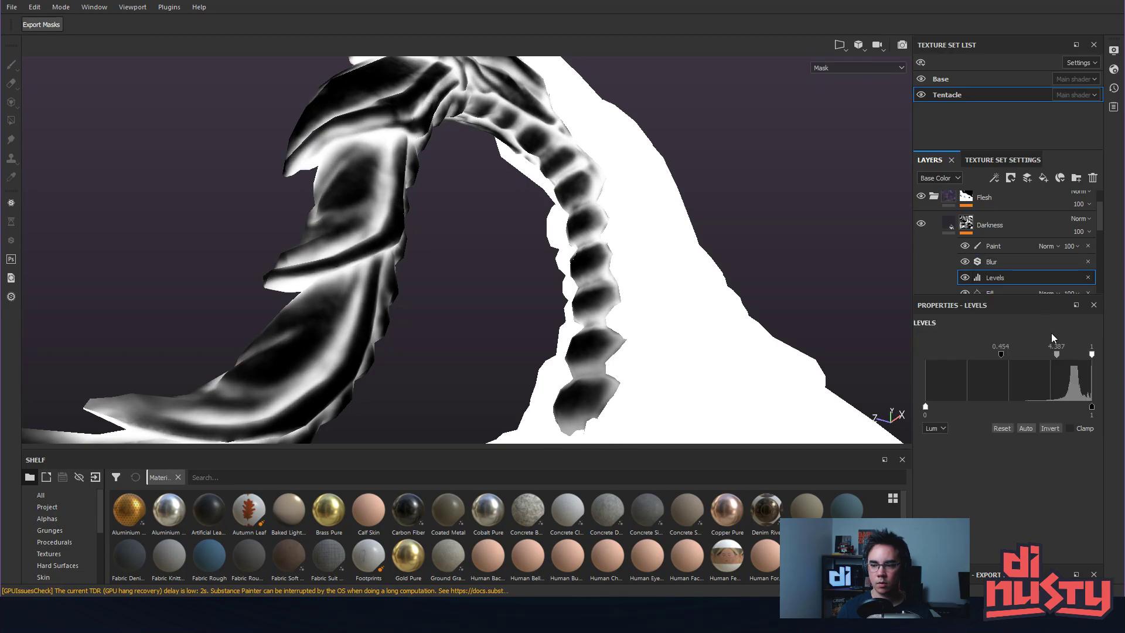
drag(1055, 352, 1048, 357)
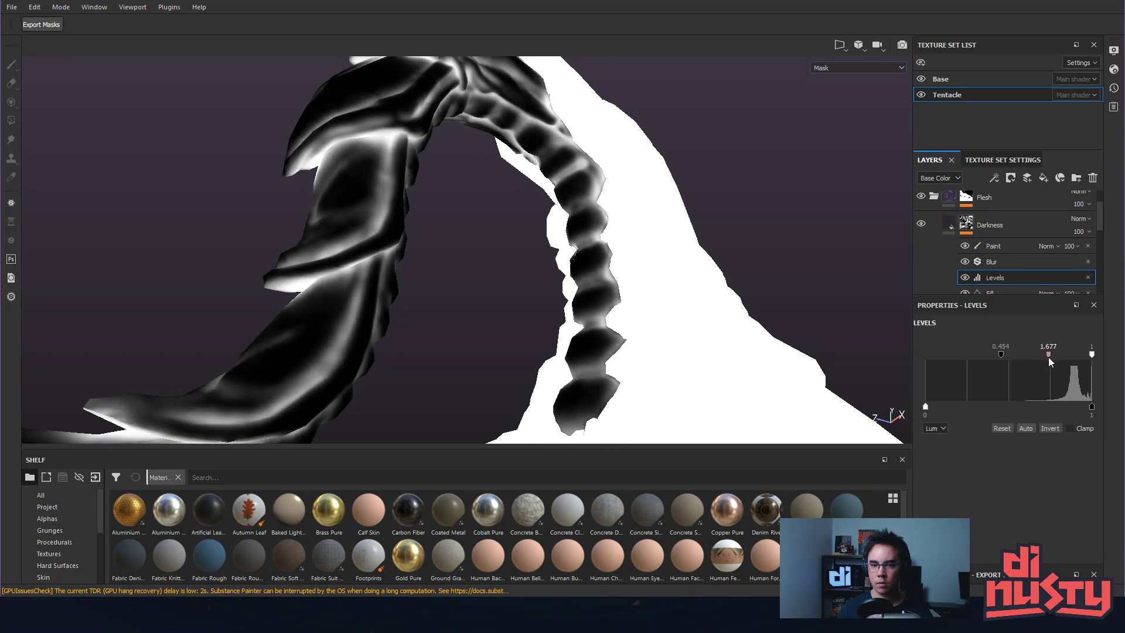
Return to the base color view and compare the tentacle with and without the last Levels change from several angles.
alt+drag(852, 312, 867, 222)
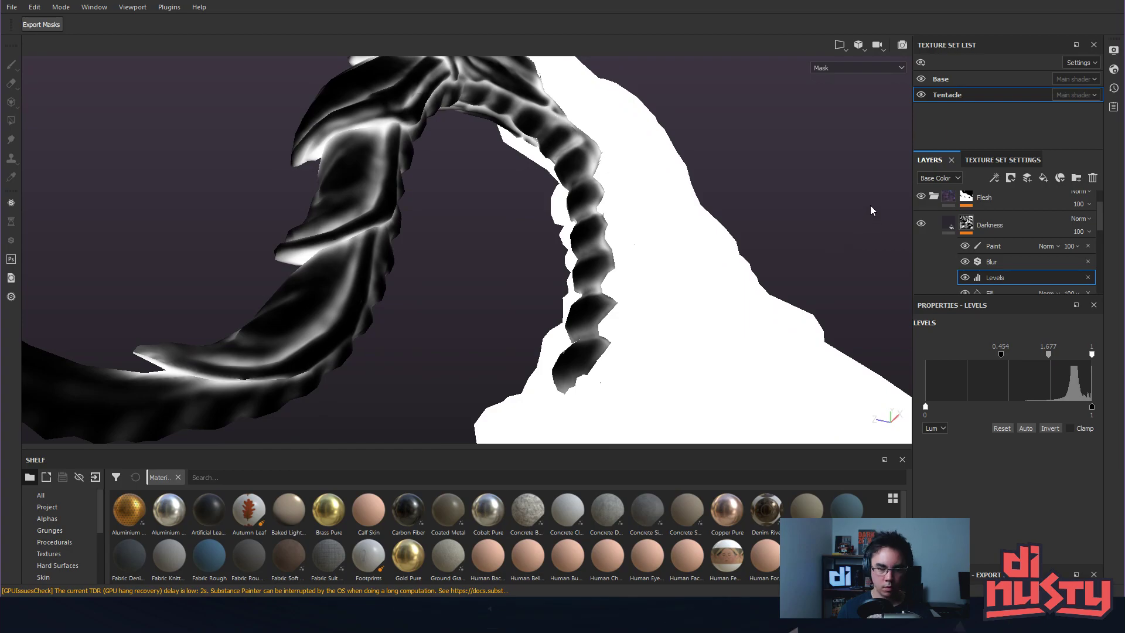
key(m)
key(m)
key(c)
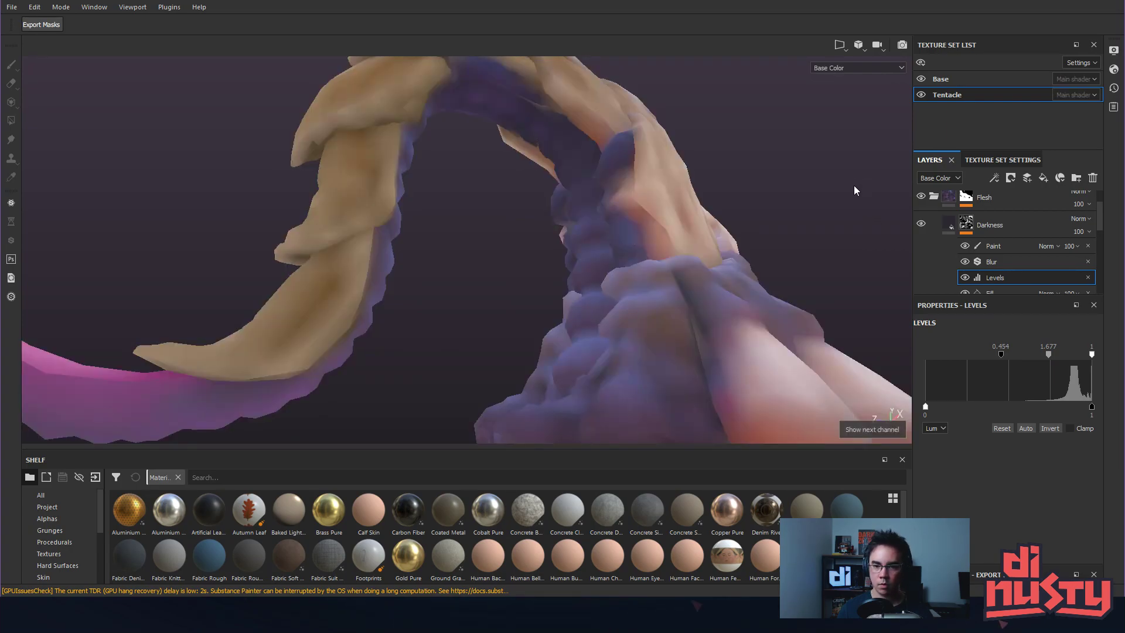
alt+drag(838, 191, 697, 264)
key(ctrl+z)
key(ctrl+y)
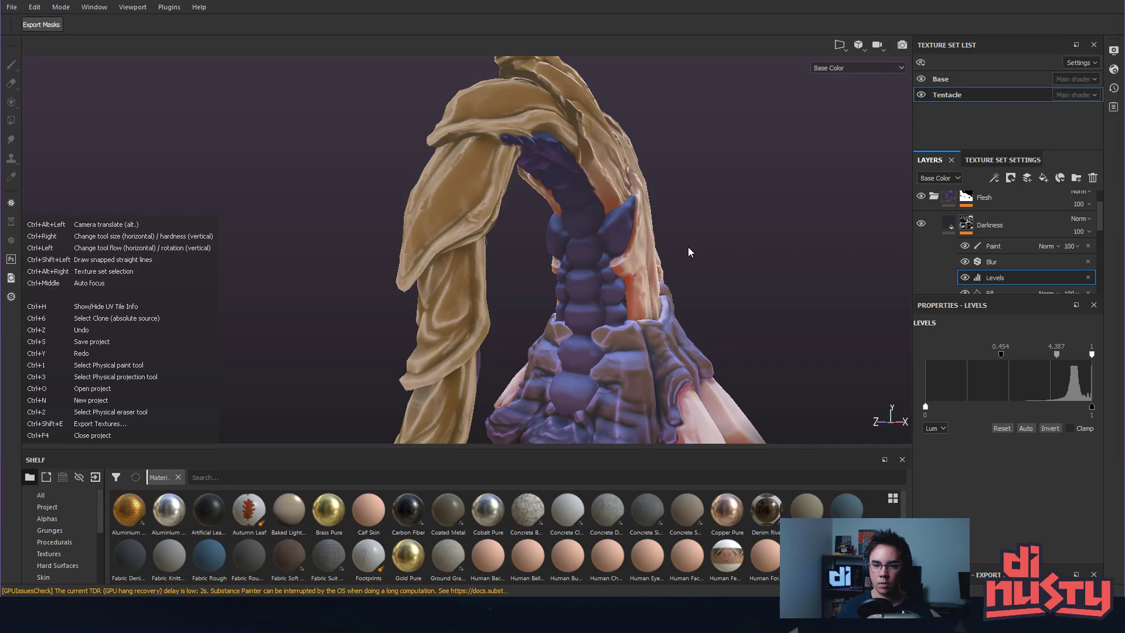
alt+drag(719, 269, 651, 263)
alt+drag(586, 237, 492, 217)
alt+drag(497, 174, 703, 185)
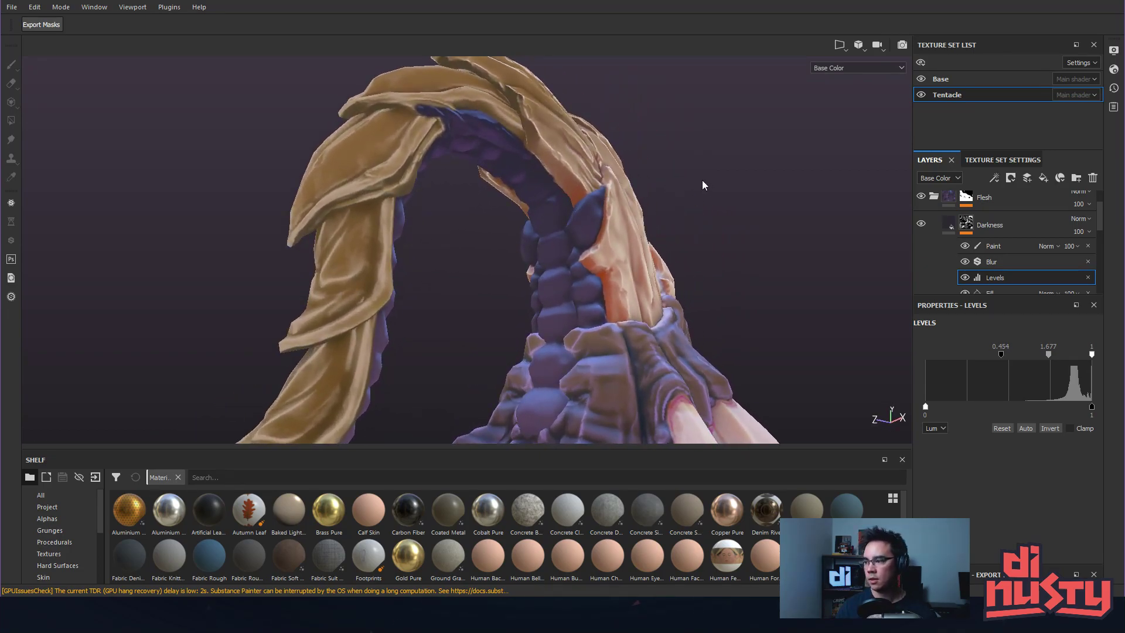
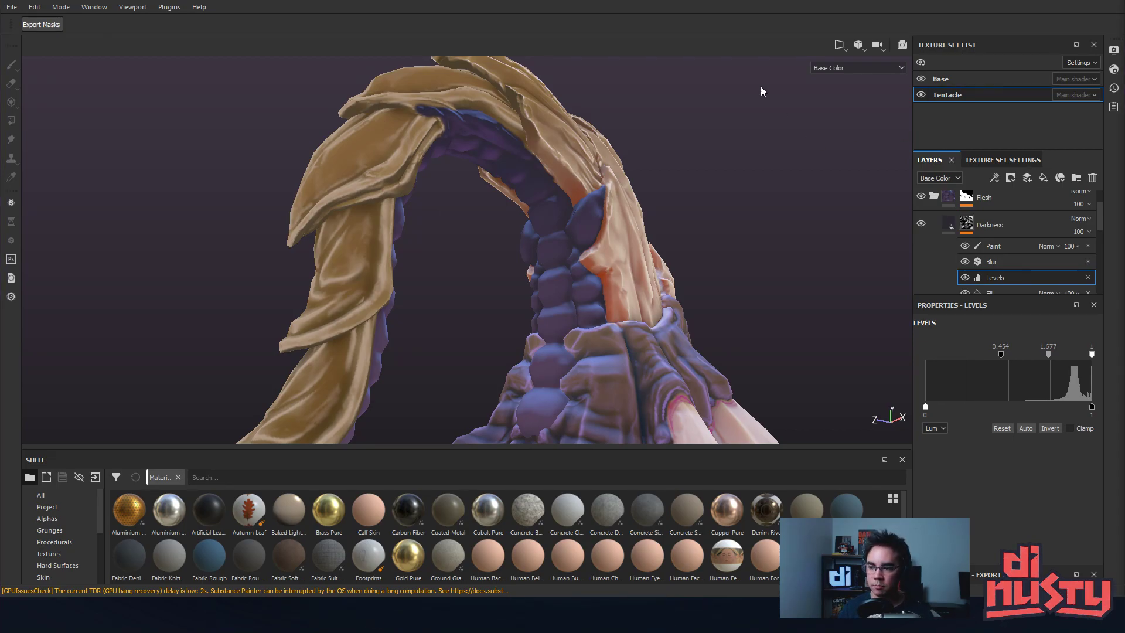
mouse_move(756, 172)
alt+mouse_down()
mouse_move(743, 178)
mouse_move(725, 144)
mouse_move(724, 172)
mouse_move(740, 182)
alt+mouse_up()
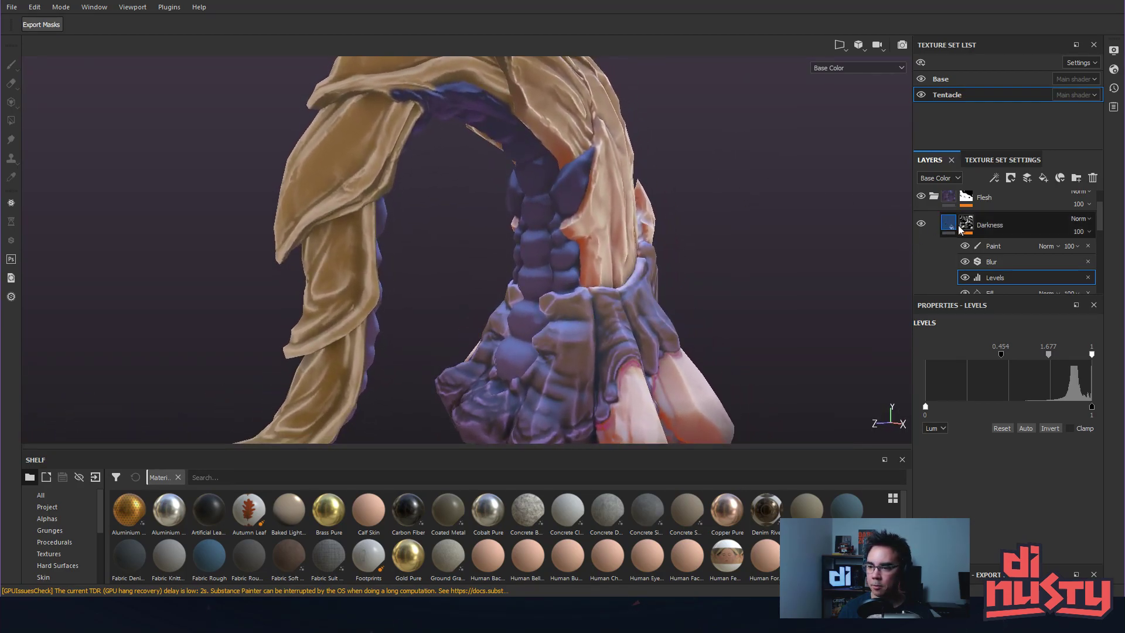
Set the vertical angle of the Light generator in Fill layer 4 copy 1's mask to 270.
click(947, 250)
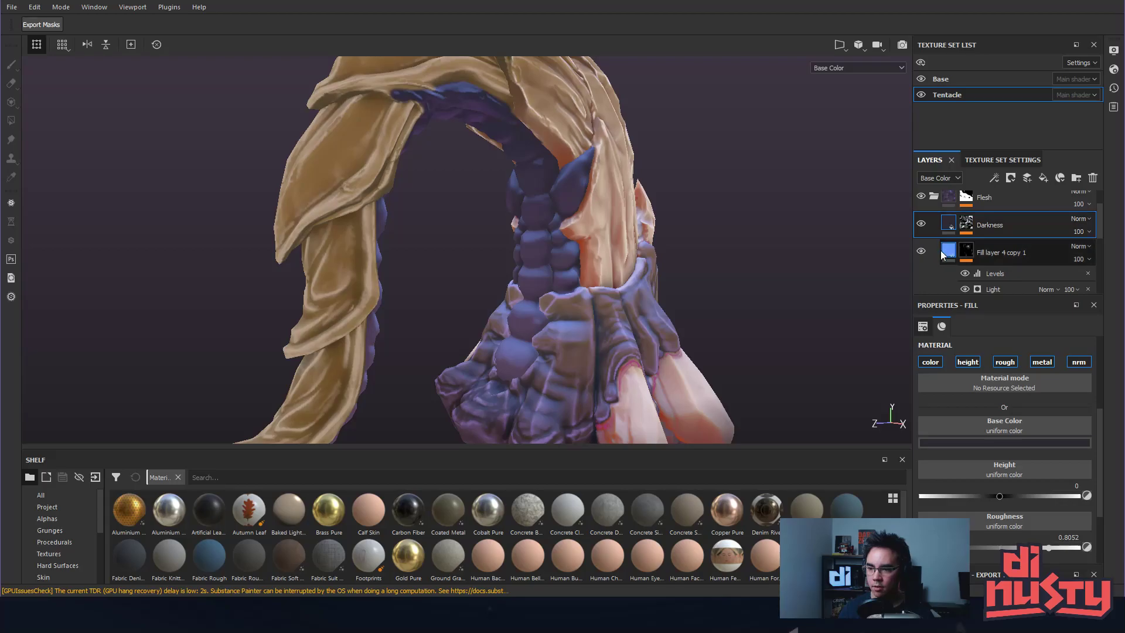
click(1020, 274)
scroll(1029, 277, down, 1)
click(1014, 255)
click(1020, 240)
click(1019, 248)
click(1021, 239)
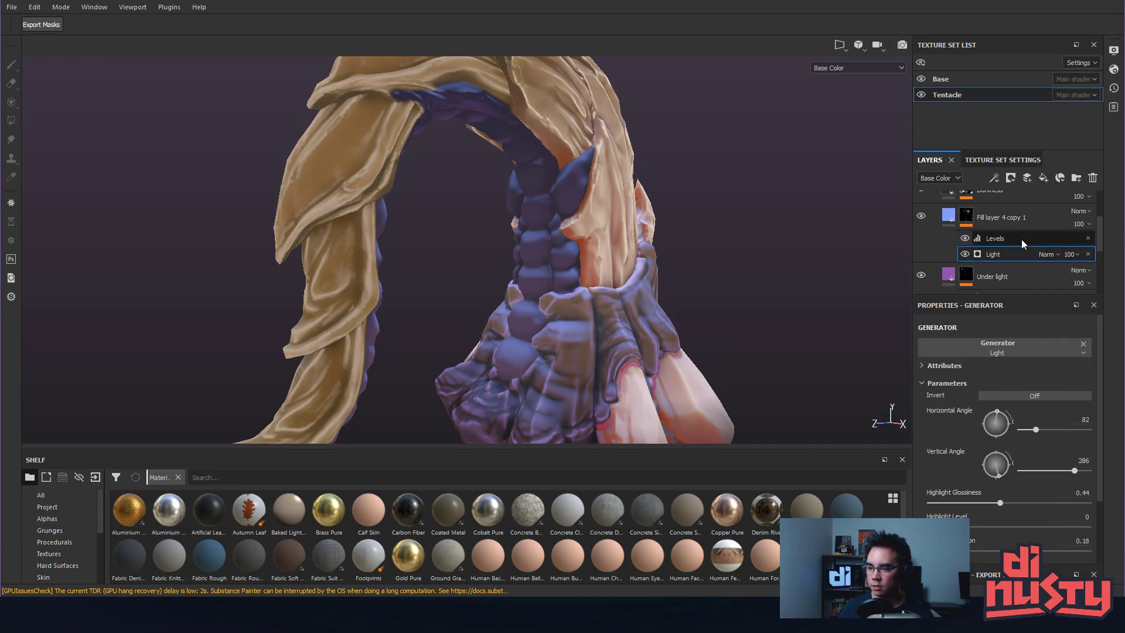
click(1015, 253)
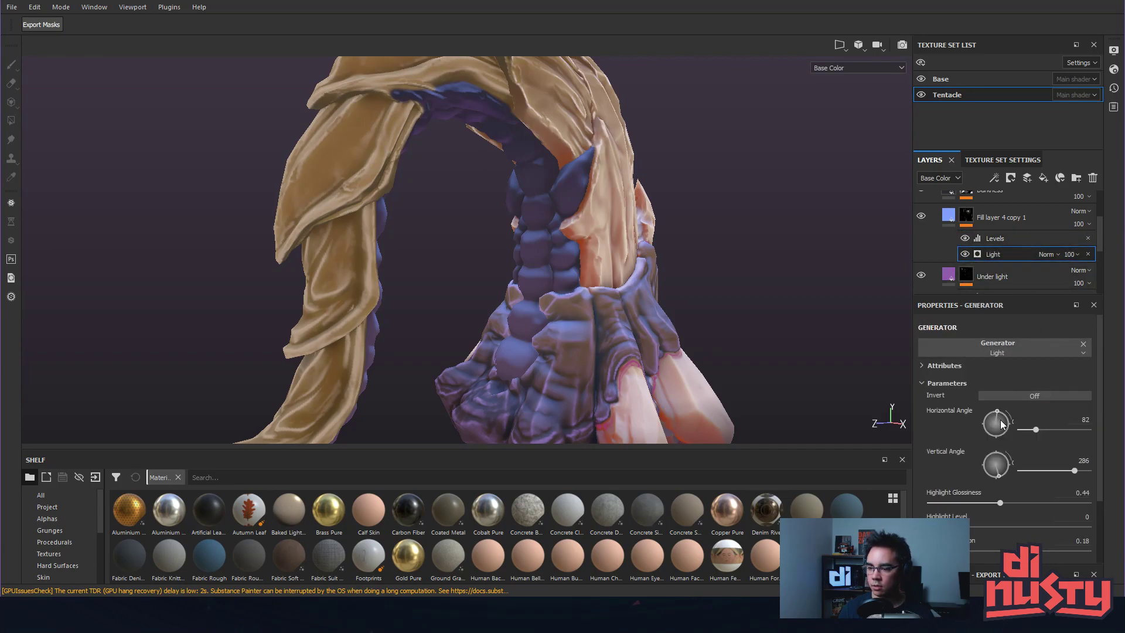
mouse_move(1003, 474)
mouse_down()
mouse_move(983, 479)
mouse_move(996, 483)
mouse_up()
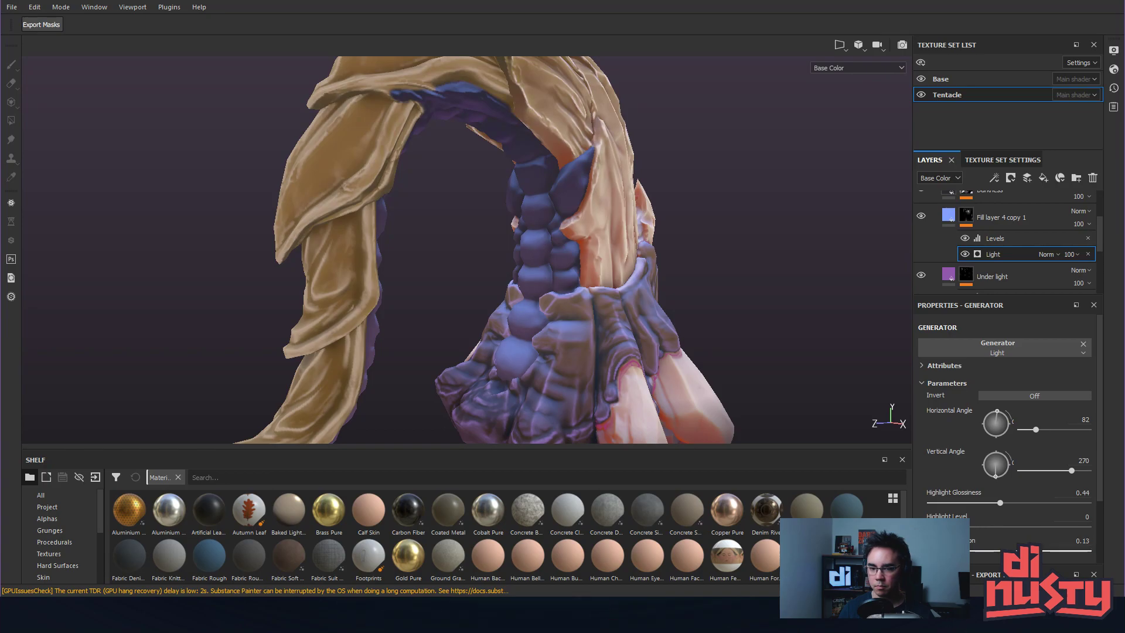
Set the Light generator's Highlight Glossiness to 0.48 and the parameter below Highlight Level to 0.43.
click(991, 551)
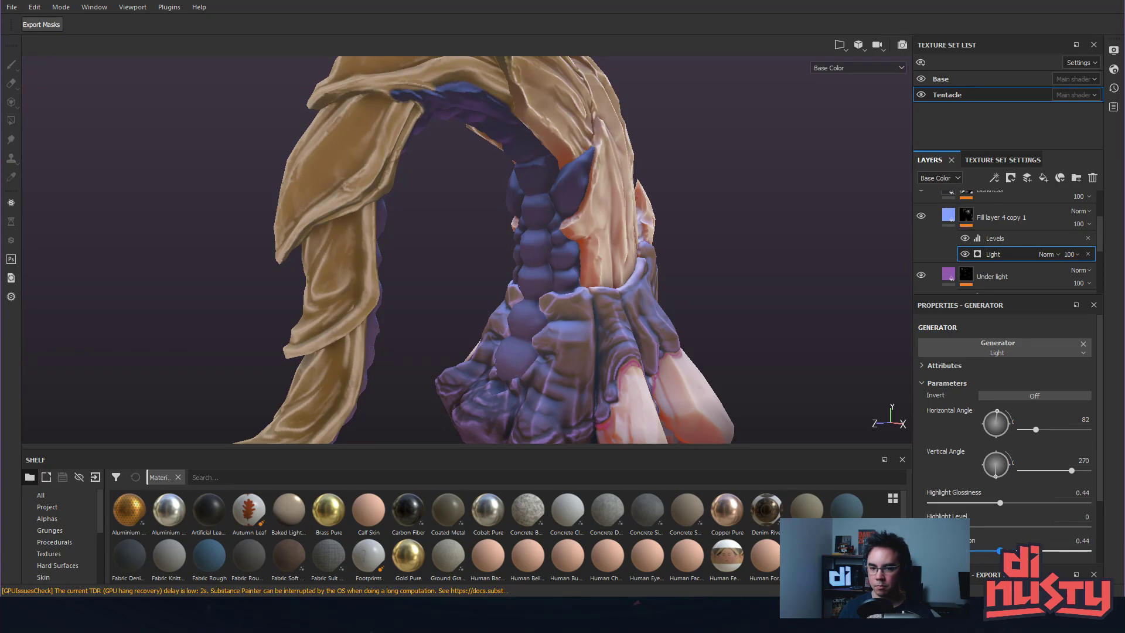
drag(1001, 552, 997, 552)
alt+drag(726, 371, 702, 408)
mouse_move(1001, 502)
mouse_down()
mouse_move(1052, 512)
mouse_move(1004, 515)
mouse_up()
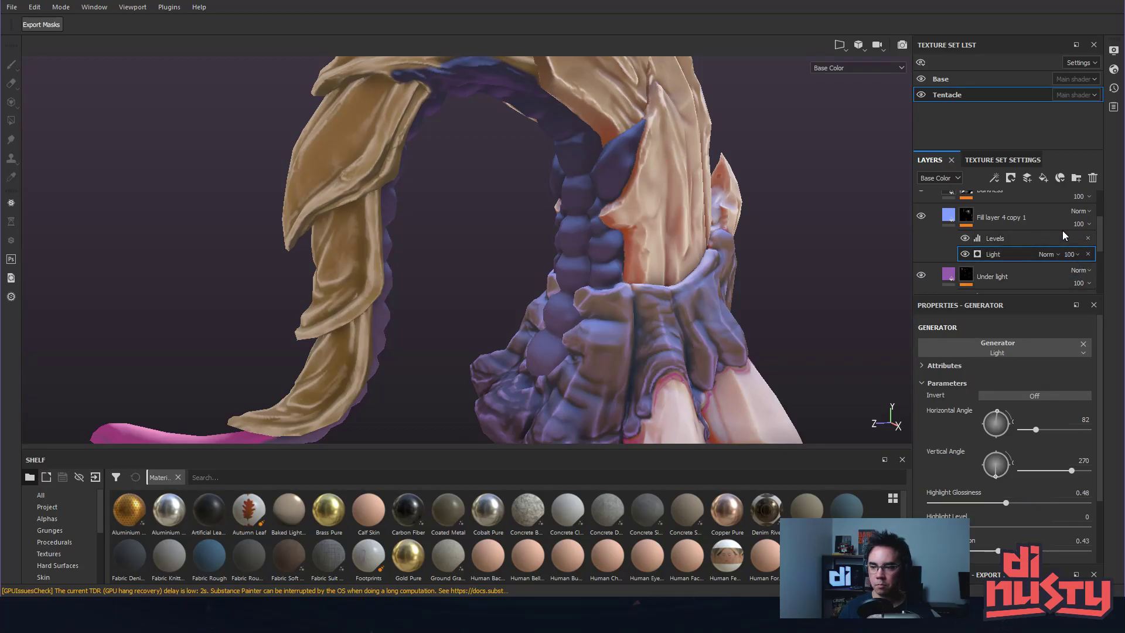
Select Fill layer 4 copy 1 and examine the blue light on the tentacle's flesh from several angles and distances.
click(949, 216)
alt+drag(703, 263, 720, 254)
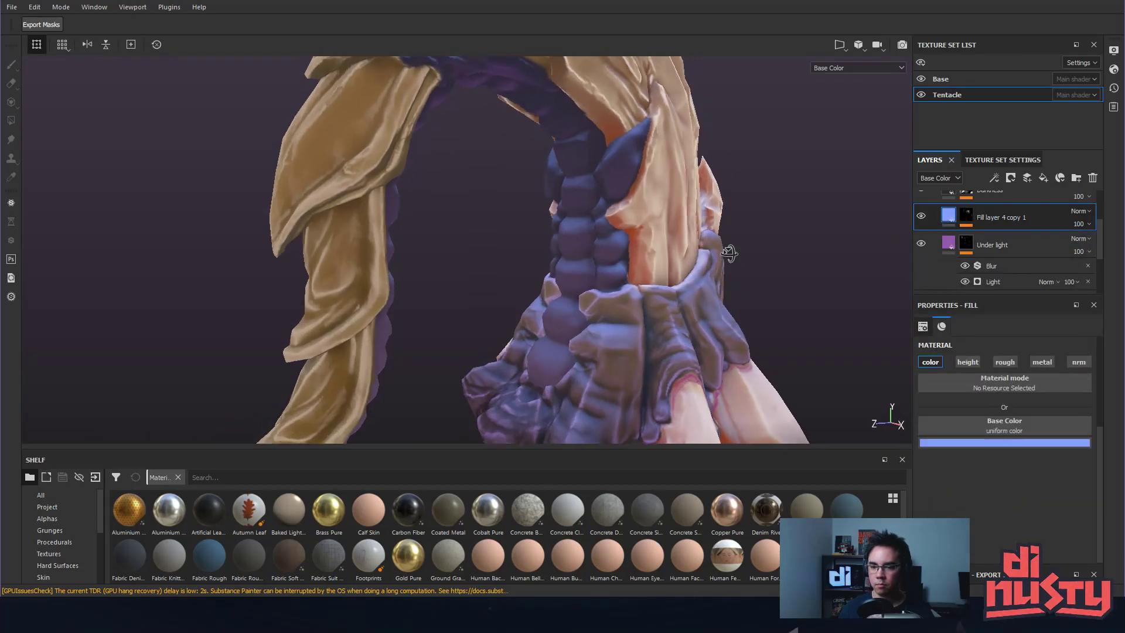
alt+right_drag(720, 255, 527, 223)
alt+drag(527, 222, 434, 181)
alt+right_drag(435, 181, 676, 294)
alt+drag(676, 294, 697, 383)
alt+right_drag(697, 384, 781, 322)
alt+drag(783, 319, 750, 282)
scroll(943, 234, up, 1)
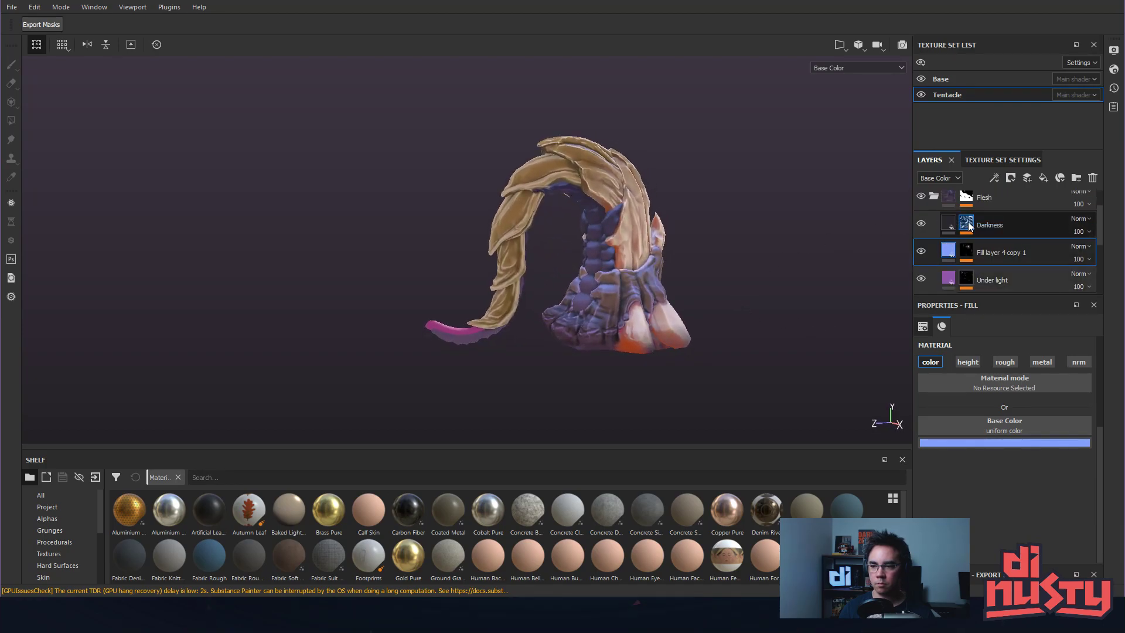
Hide the Paint effect in the Darkness mask.
click(972, 223)
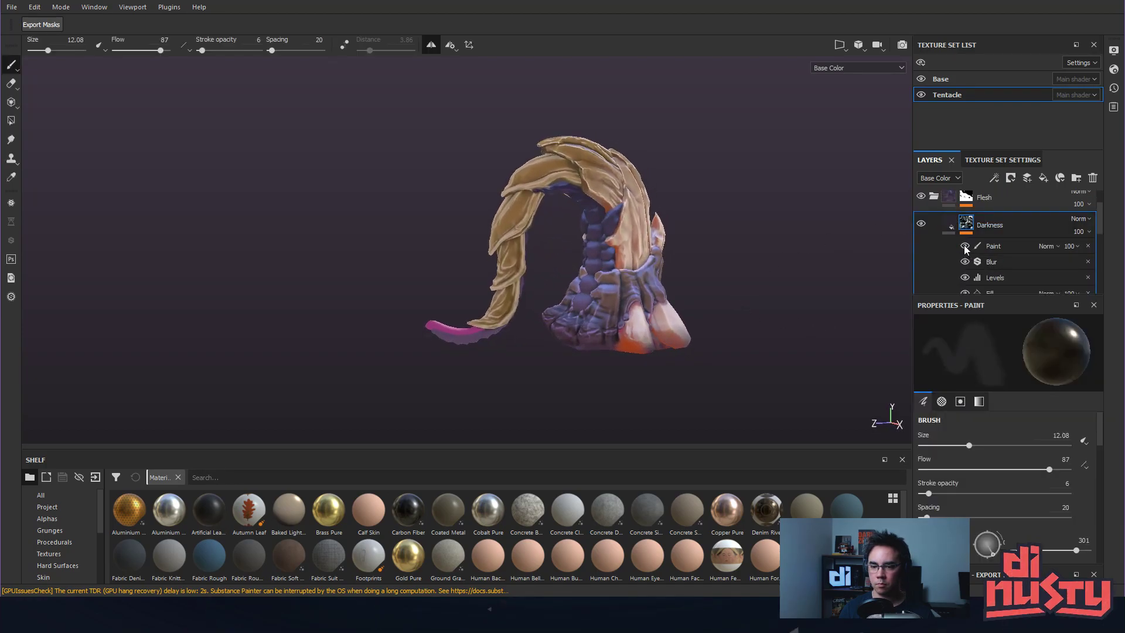
alt+drag(714, 262, 746, 277)
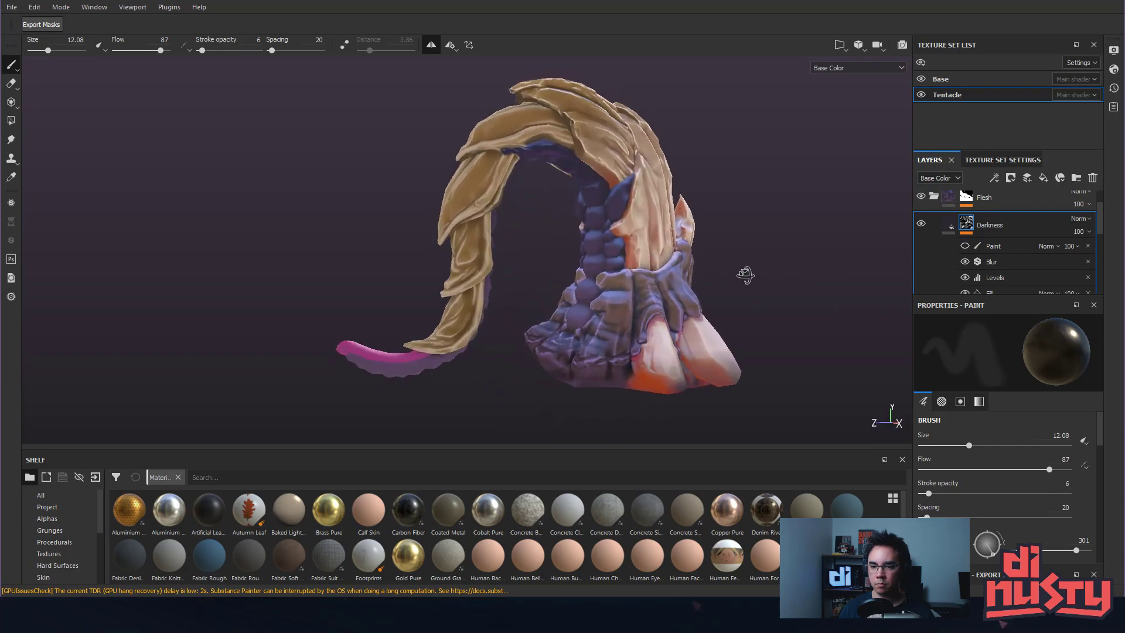
alt+right_drag(746, 278, 785, 315)
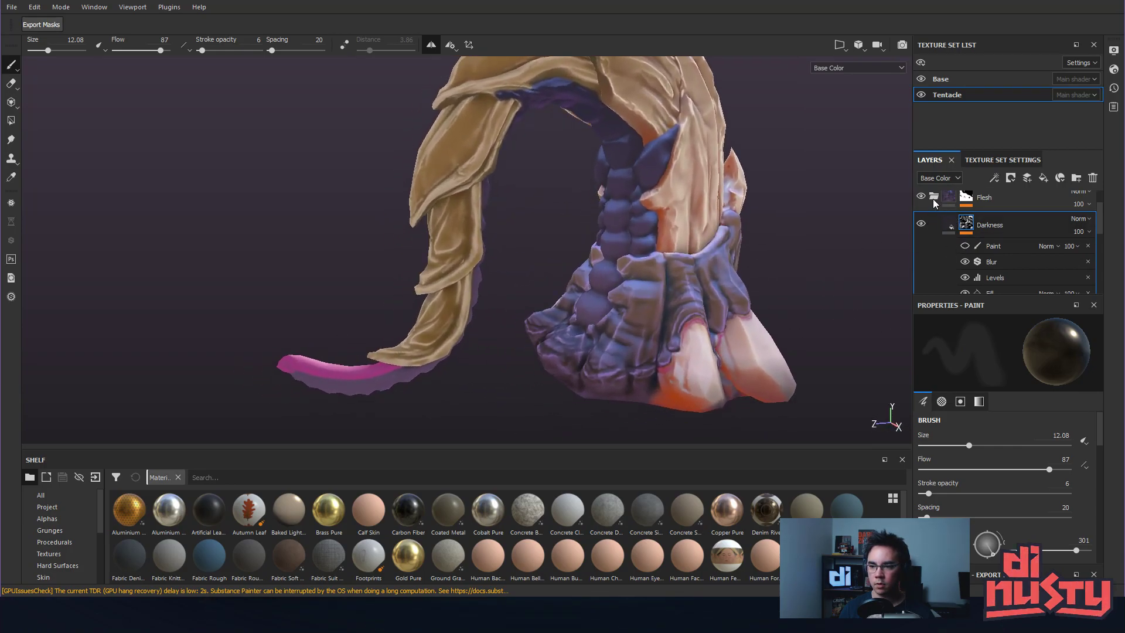
Duplicate Fill layer 4 copy 1 in the Flesh group and set the copy's base color to a near-white lavender.
click(934, 201)
click(934, 232)
scroll(937, 258, down, 2)
click(941, 284)
drag(947, 282, 951, 286)
drag(1024, 479, 995, 469)
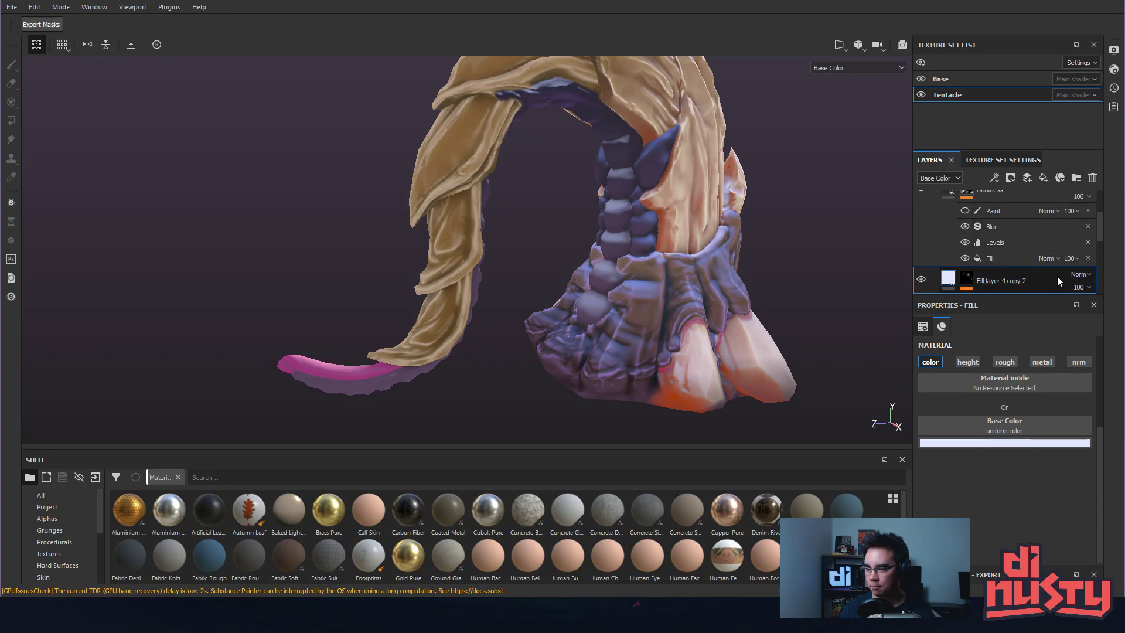
Set the Highlight Glossiness of the Light generator in Fill layer 4 copy 2's mask to 0.84.
key(ctrl+v)
click(1026, 282)
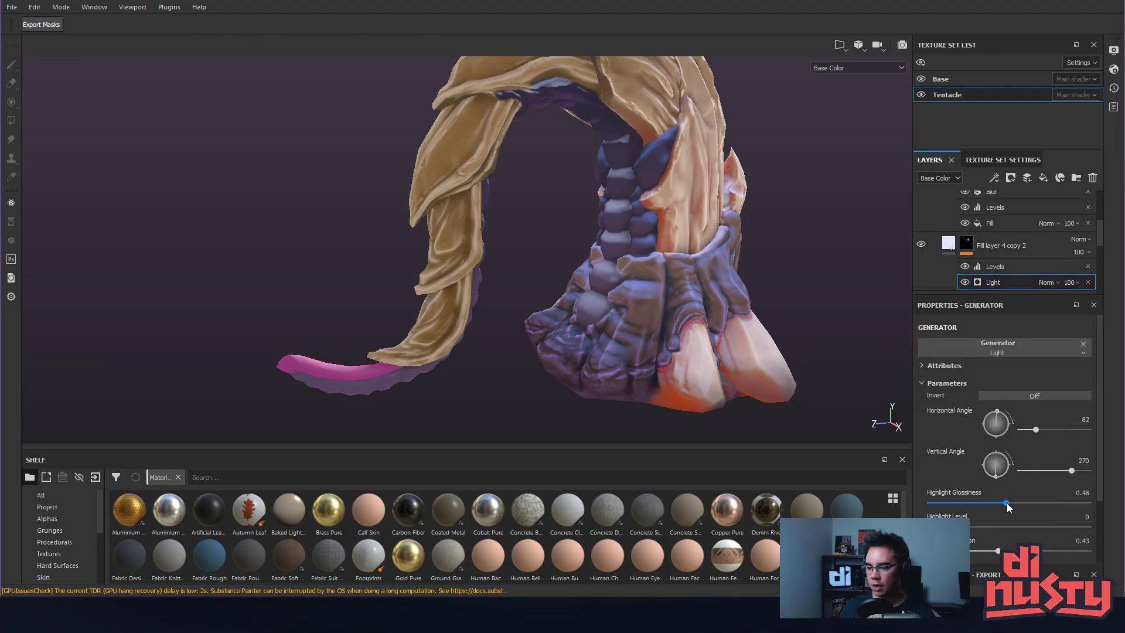
drag(1049, 503, 1063, 503)
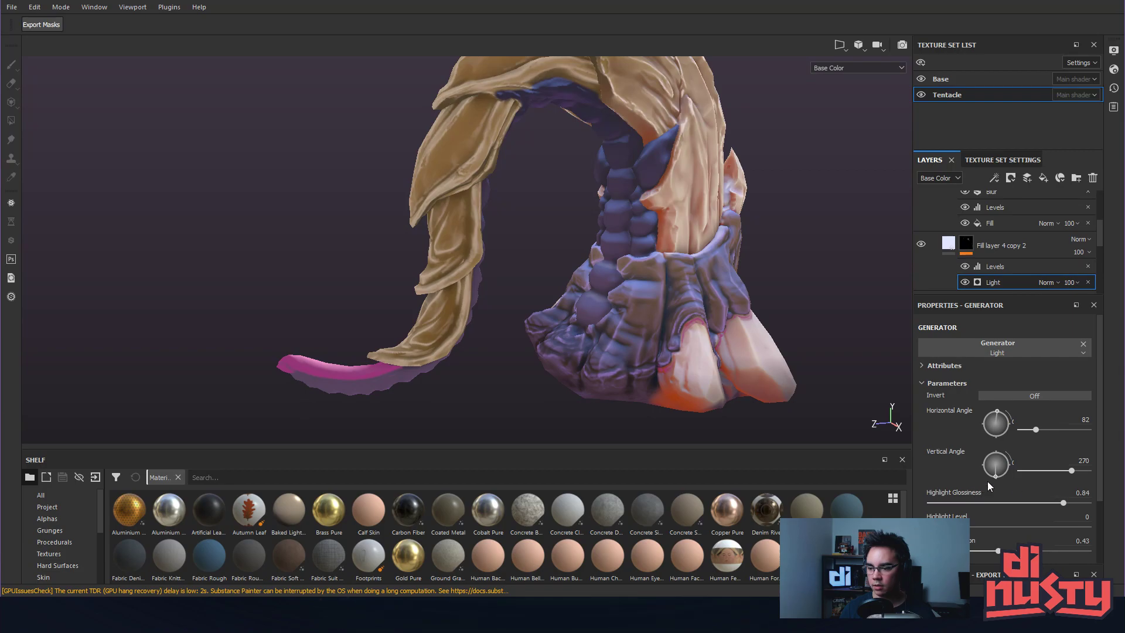
Set the Light generator's Vertical Angle to 218 and its Highlight Glossiness to 0.96 in Fill layer 4 copy 2's mask.
drag(996, 477, 982, 478)
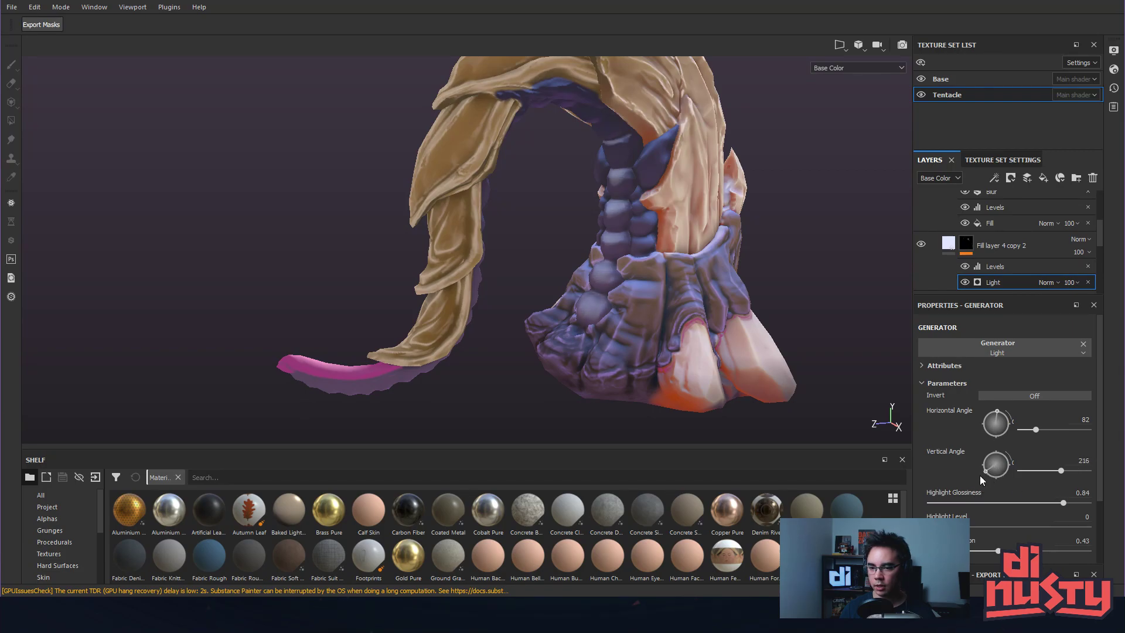
mouse_move(1063, 502)
mouse_down()
mouse_move(1116, 508)
mouse_move(1083, 503)
mouse_up()
scroll(837, 407, up, 2)
alt+drag(838, 407, 891, 393)
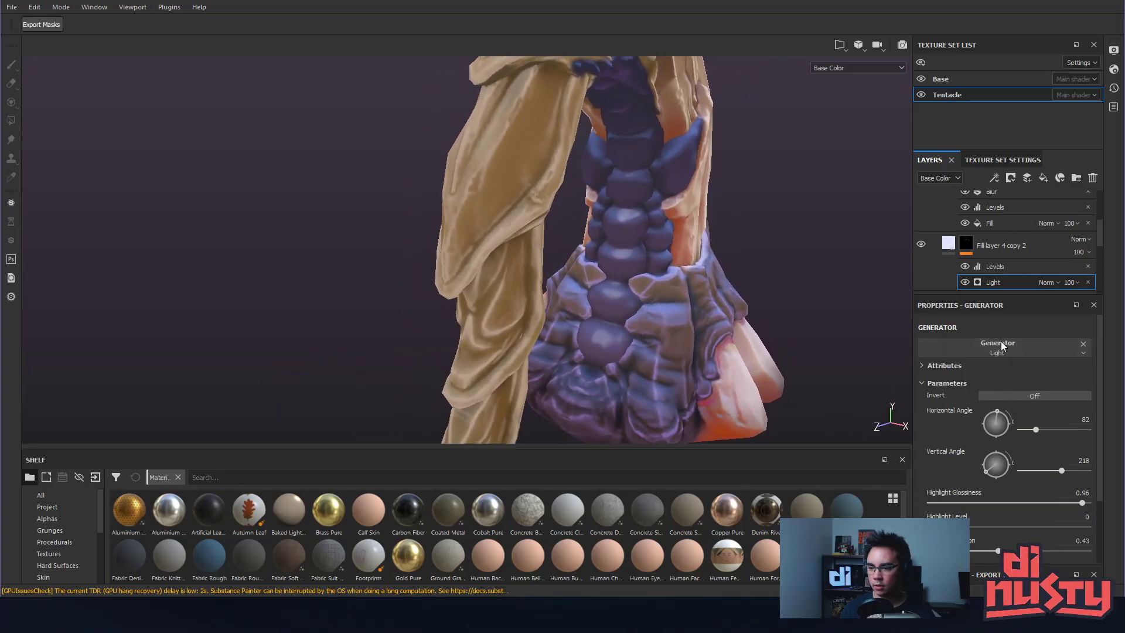
Change the blending mode of Fill layer 4 copy 2 to Screen.
click(988, 241)
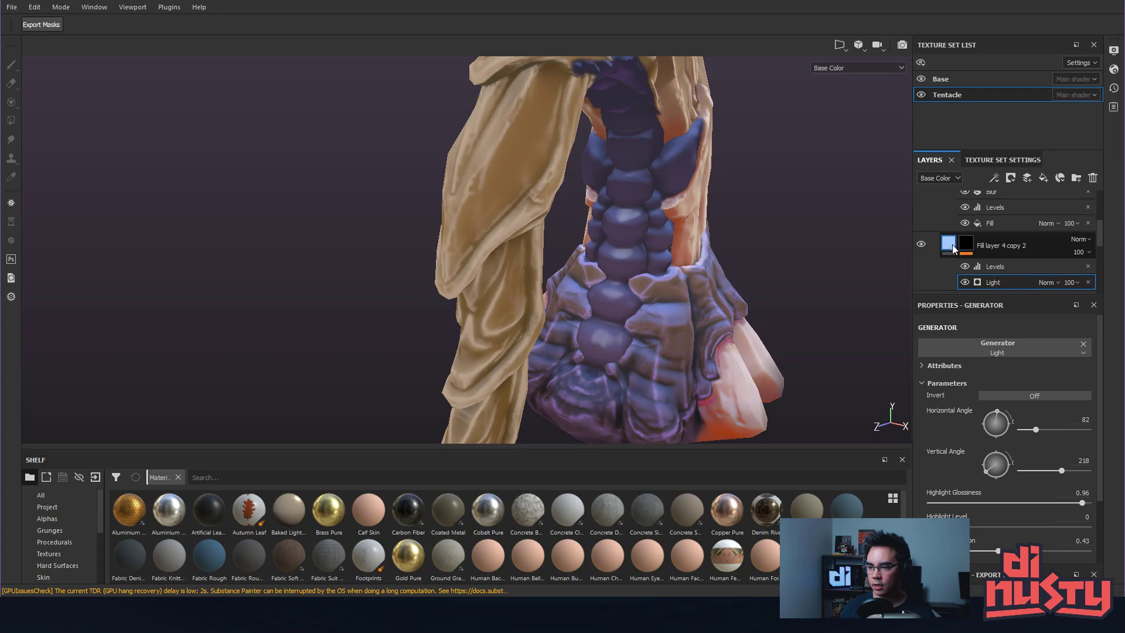
click(1081, 240)
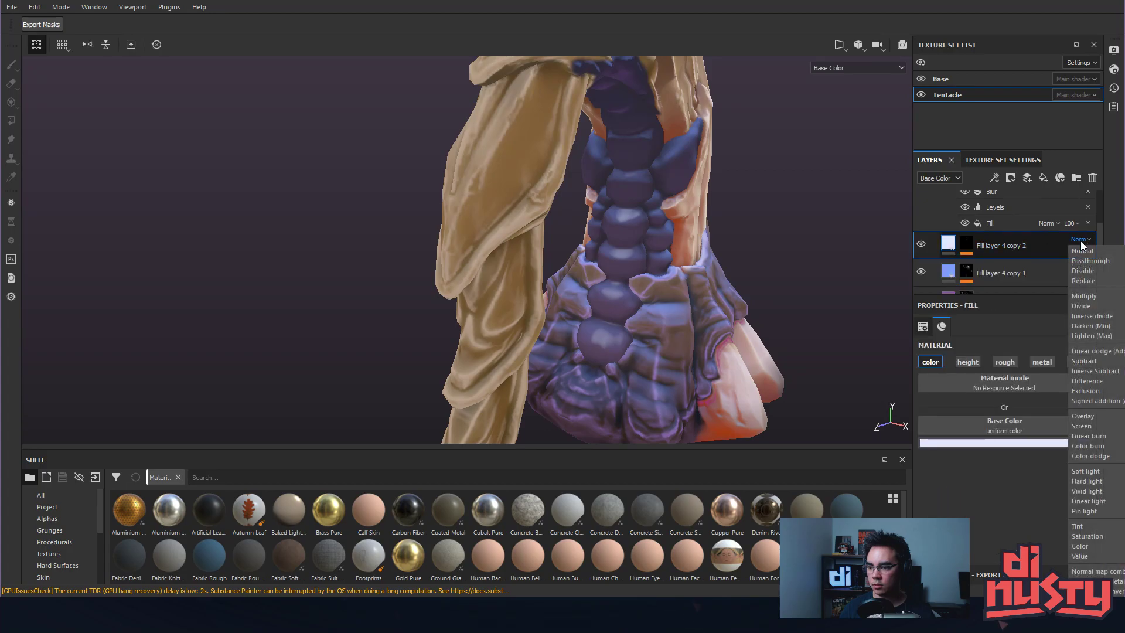
click(1101, 427)
alt+drag(767, 359, 668, 345)
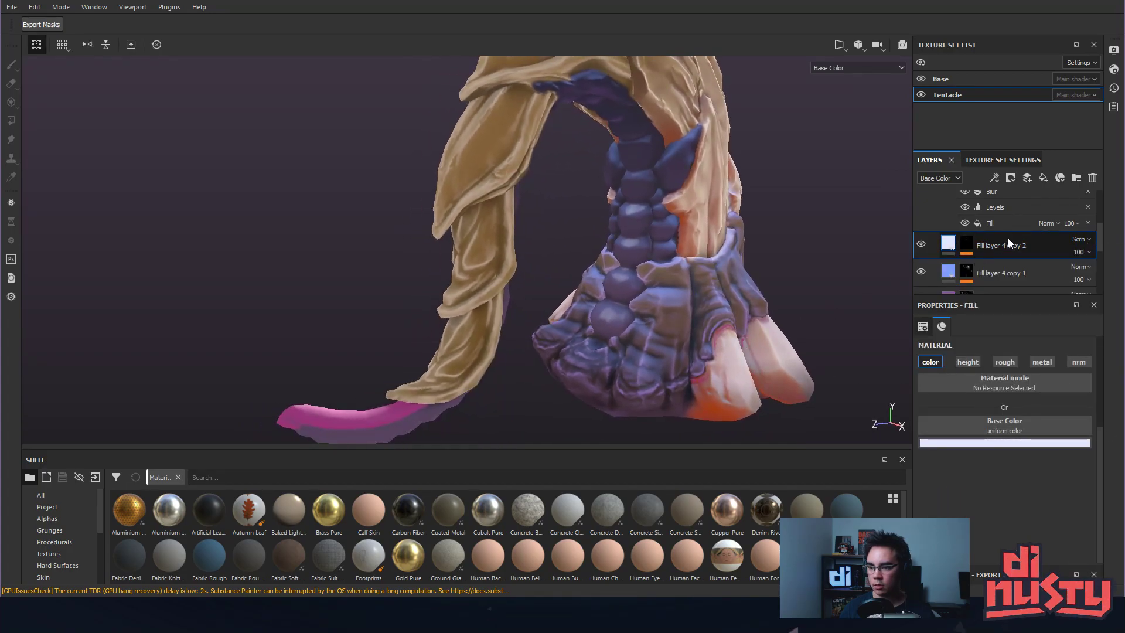
Inspect the mask of Fill layer 4 copy 2 on its own and remove its Levels effect.
click(966, 243)
alt+click(965, 245)
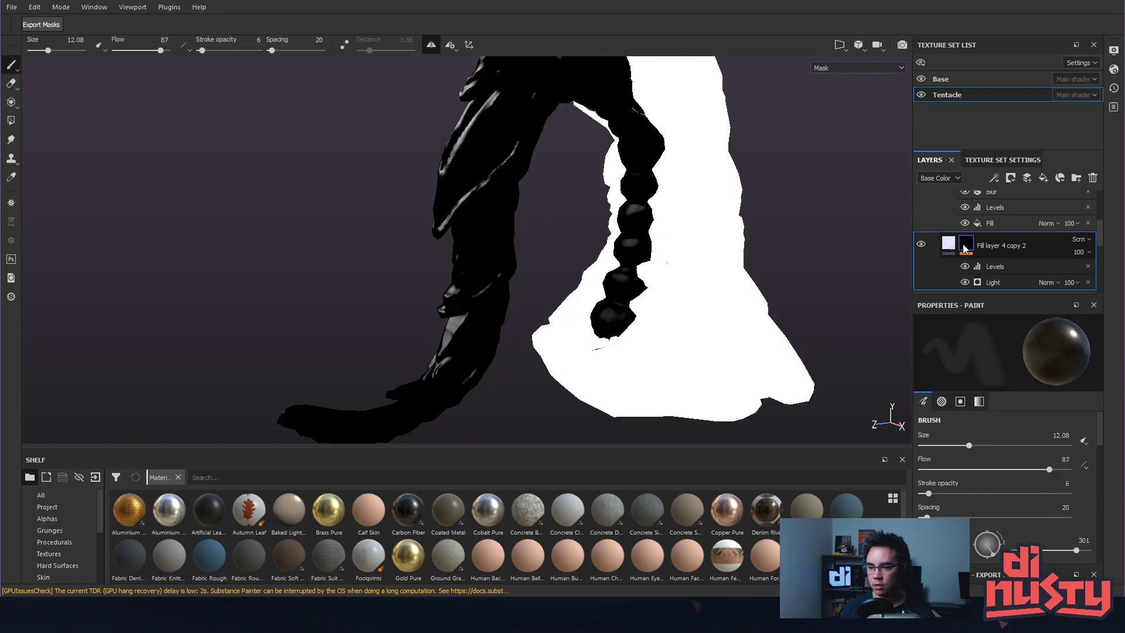
alt+drag(667, 262, 752, 262)
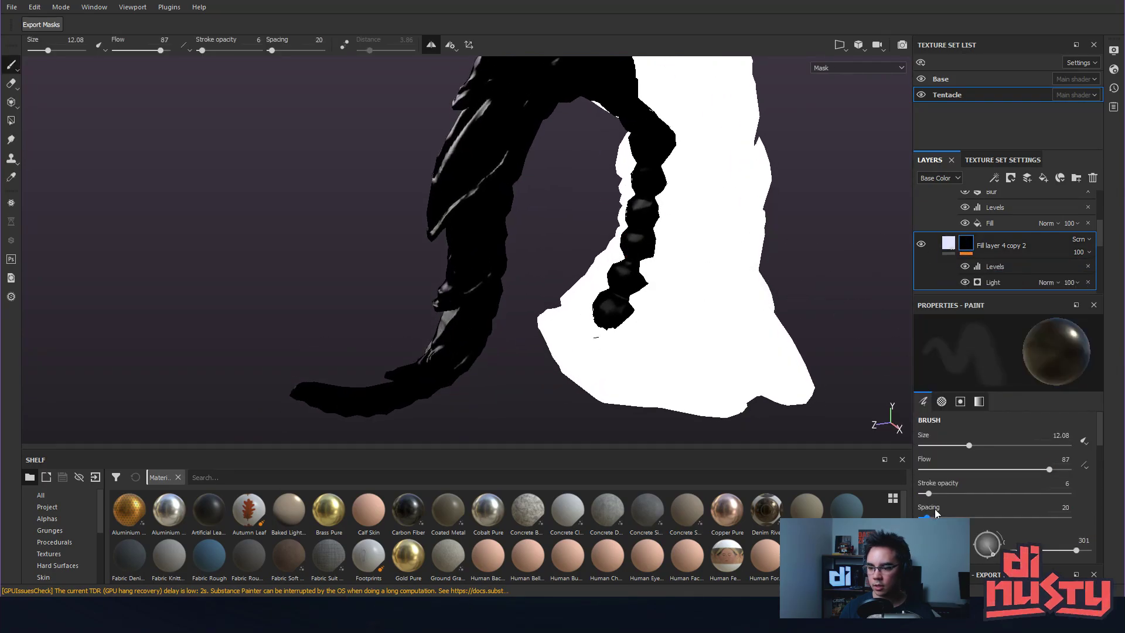
click(986, 269)
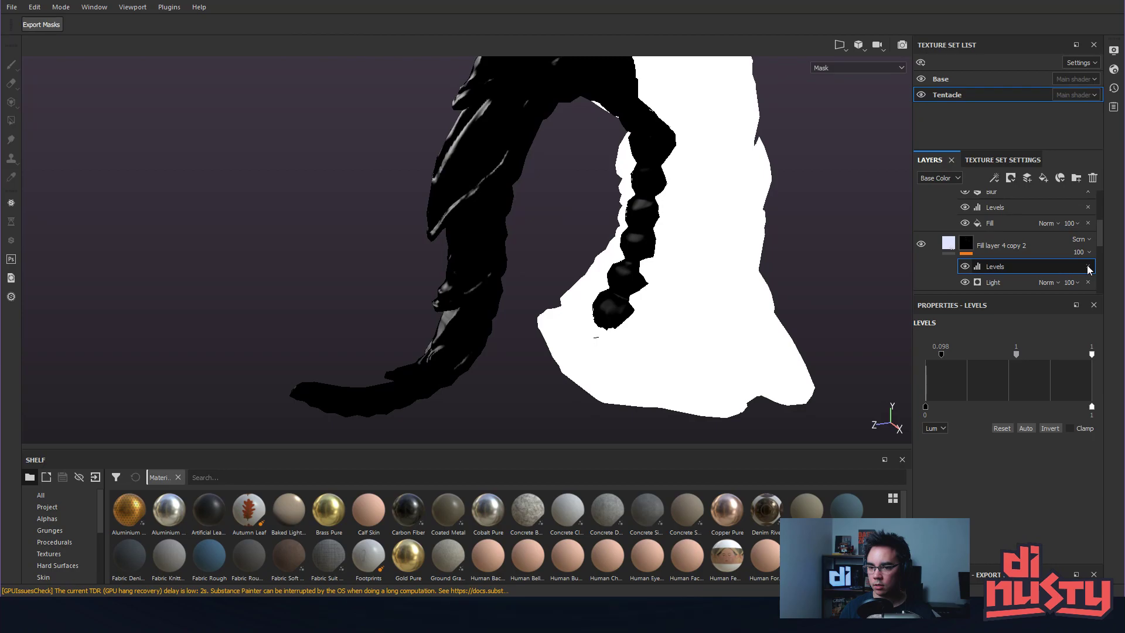
click(1088, 268)
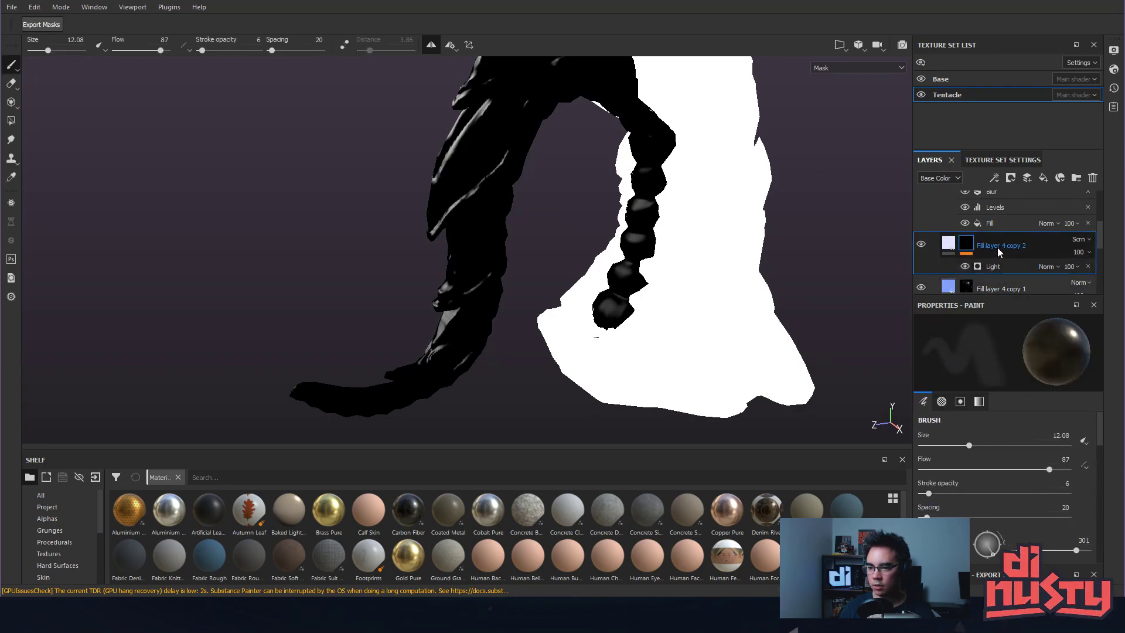
scroll(1008, 474, down, 3)
scroll(1010, 472, down, 5)
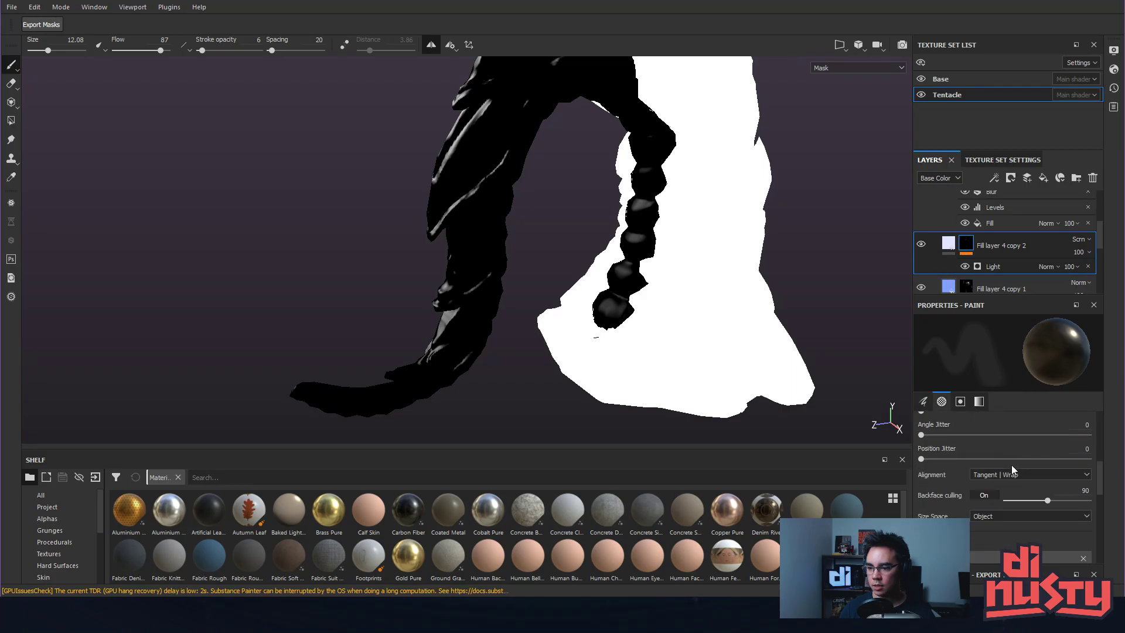
alt+click(965, 247)
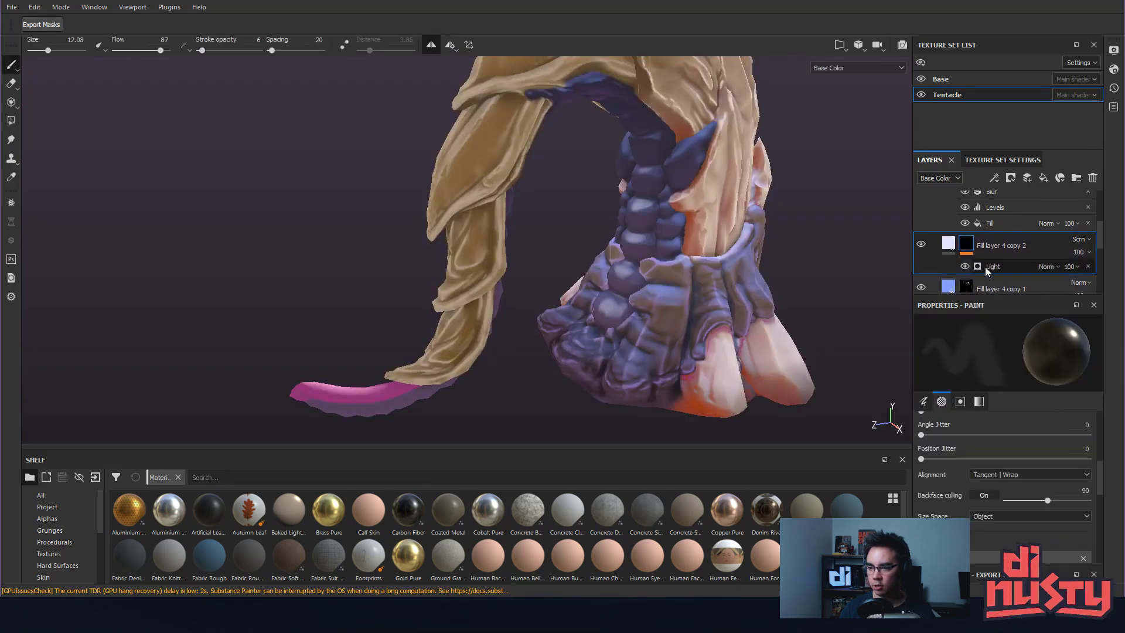
Lower the Light generator parameter just below Highlight Level to 0 in Fill layer 4 copy 2's mask.
click(985, 266)
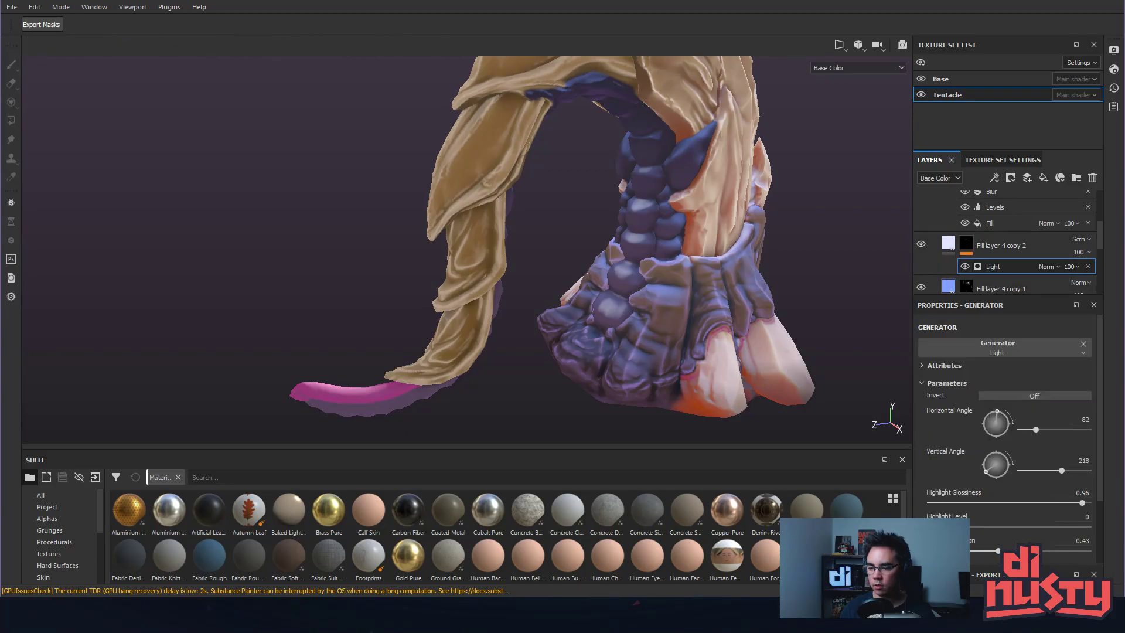
drag(927, 526, 927, 550)
drag(986, 527, 926, 528)
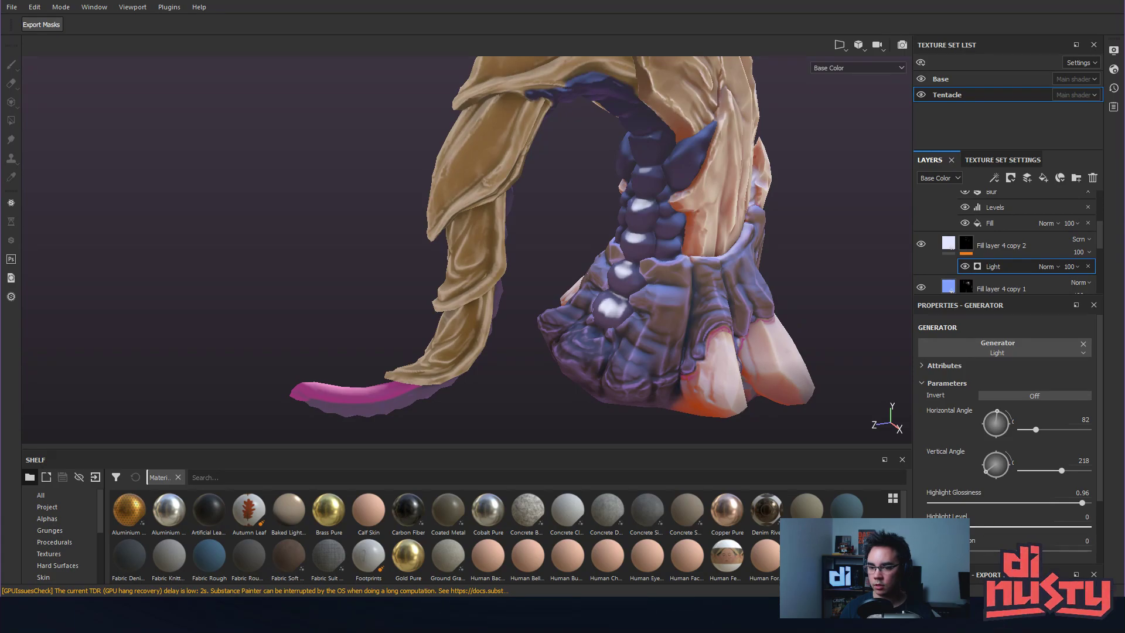
Try a Highlight Glossiness of 0.99 with a Vertical Angle of 199 and a Horizontal Angle of 72 on the Light generator.
mouse_move(1082, 503)
mouse_down()
mouse_move(1070, 503)
mouse_move(1087, 519)
mouse_up()
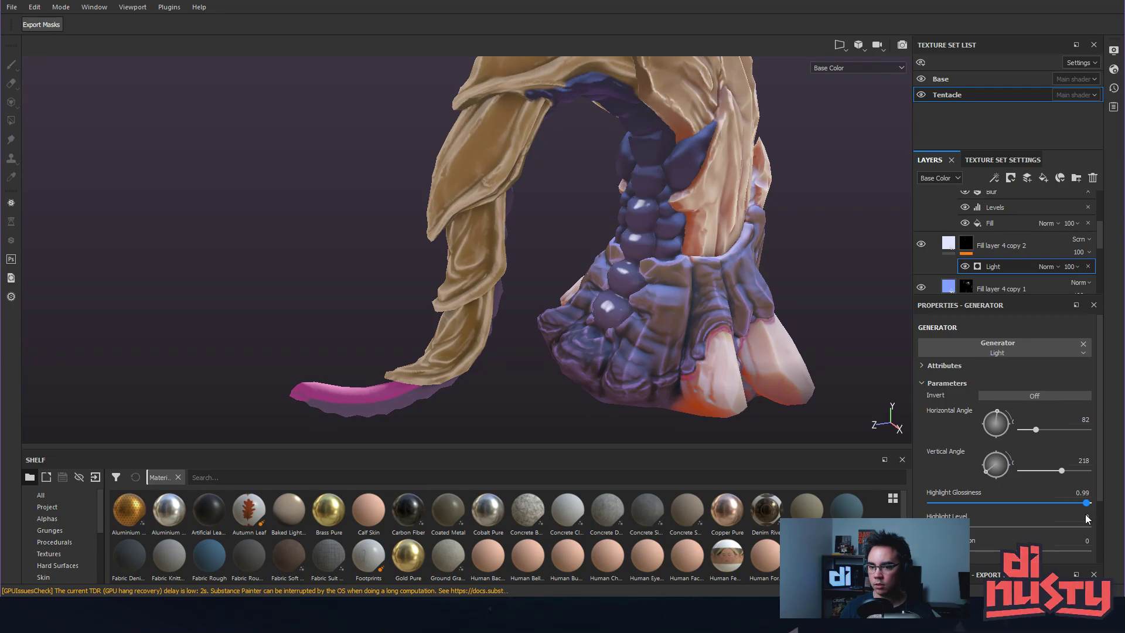
drag(987, 471, 1019, 471)
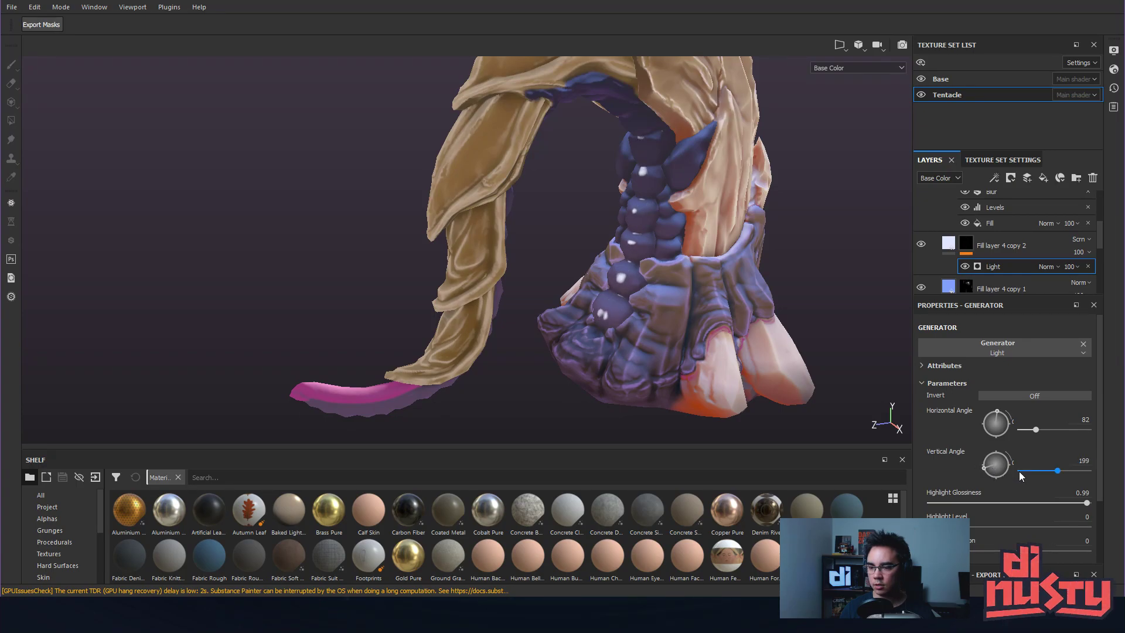
drag(1002, 425, 999, 420)
mouse_move(791, 380)
alt+mouse_down()
mouse_move(761, 314)
mouse_move(783, 366)
alt+mouse_up()
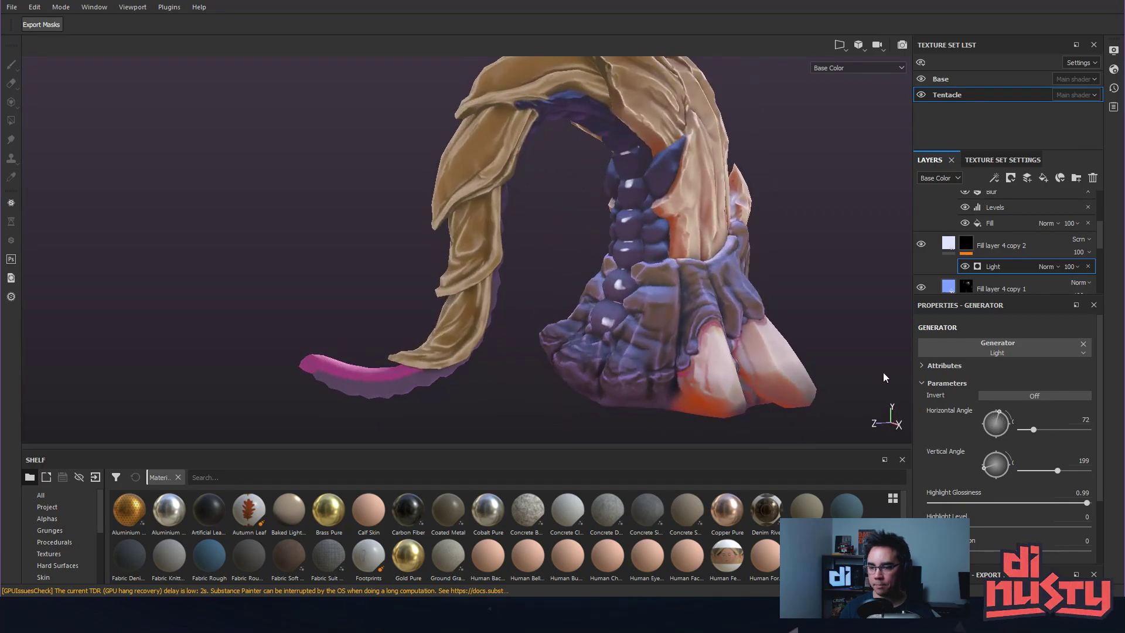
Undo the Horizontal Angle change, then return the Vertical Angle to 218 and the Highlight Glossiness to 0.96.
key(ctrl+z)
drag(1057, 470, 1062, 471)
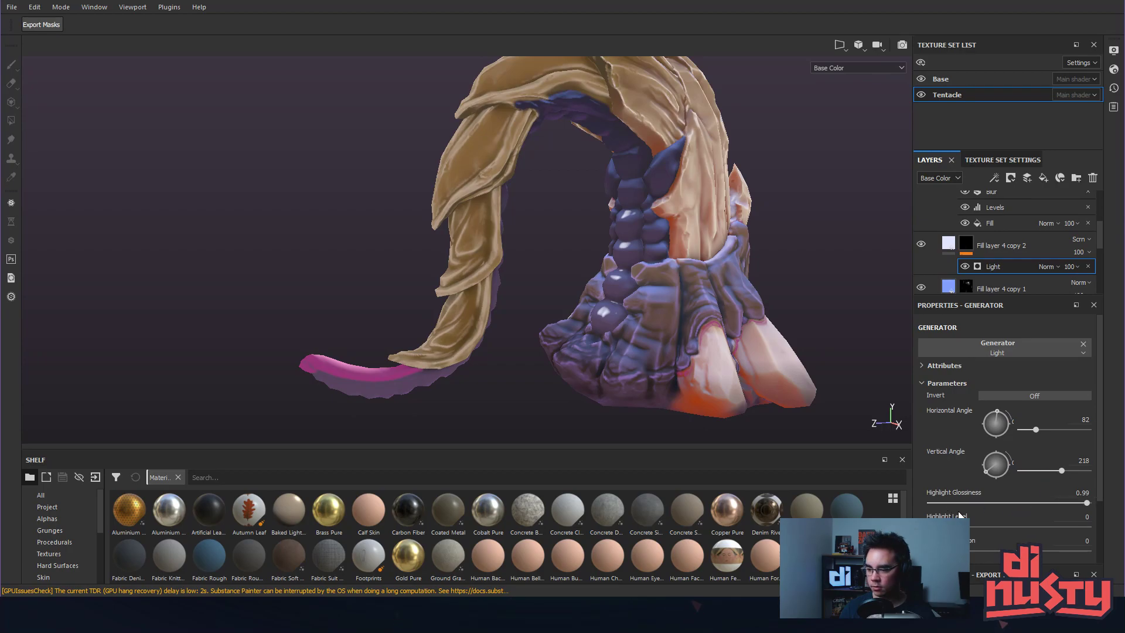
drag(1087, 508, 1083, 507)
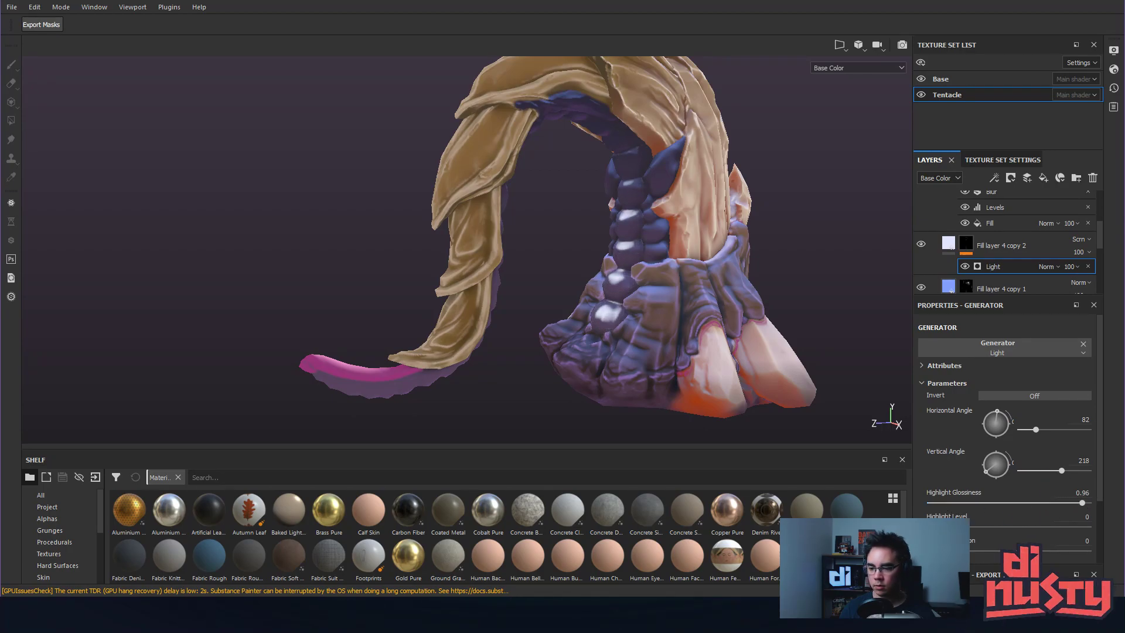
Reduce the opacity of Fill layer 4 copy 2 to 14 and set its Light generator's Highlight Glossiness to 0.89.
click(1086, 239)
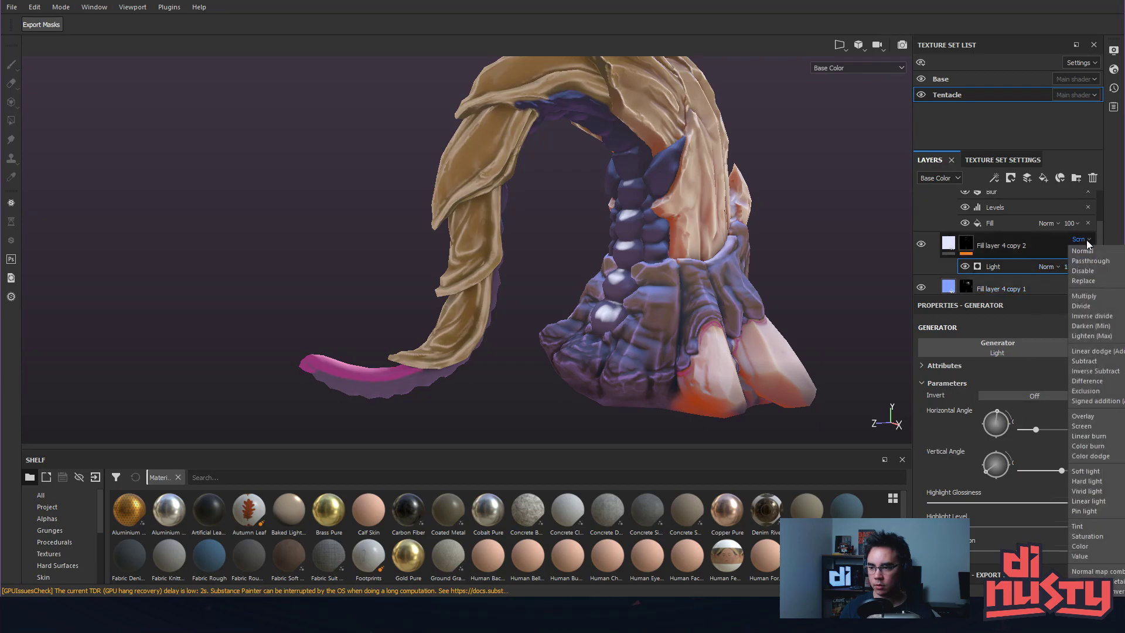
click(1085, 243)
drag(1111, 273, 1085, 273)
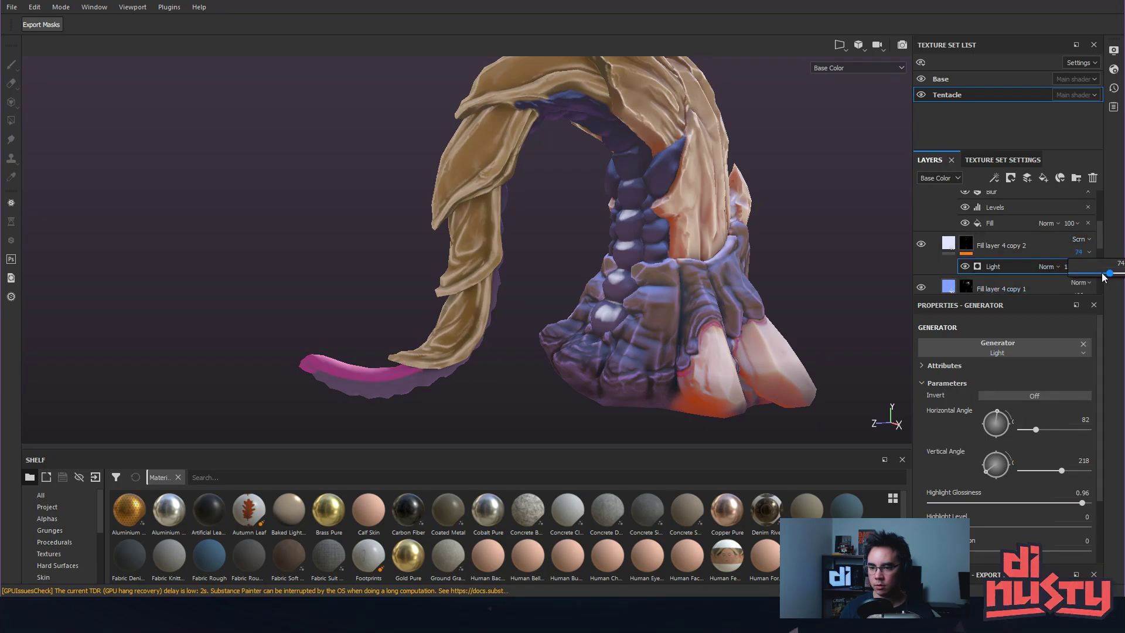
alt+drag(873, 276, 407, 281)
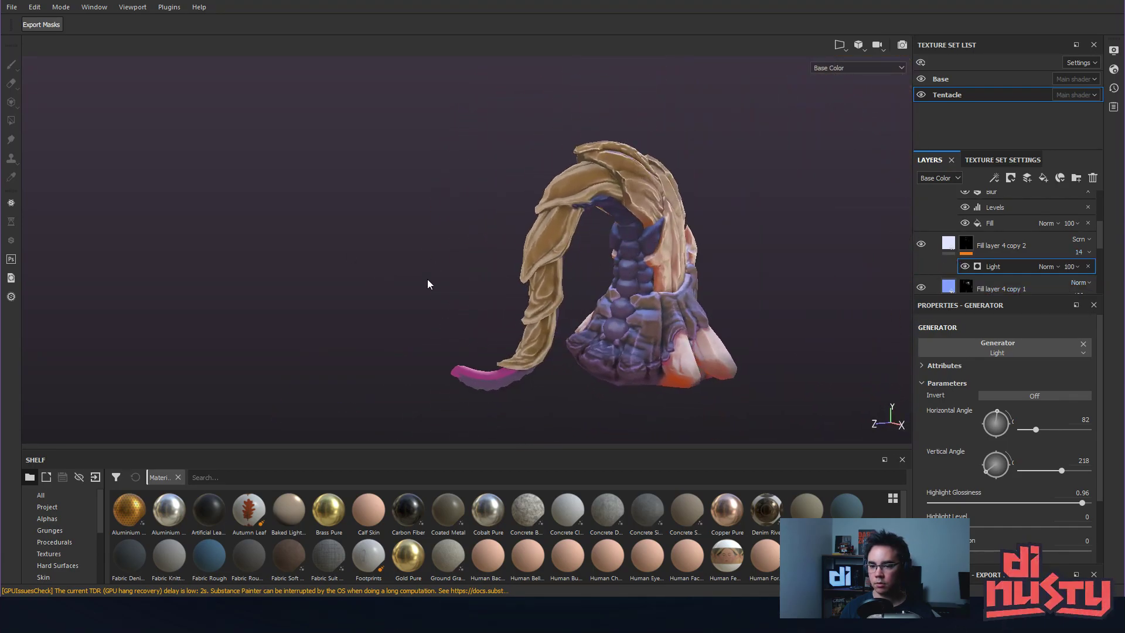
scroll(599, 212, up, 2)
alt+drag(752, 384, 765, 376)
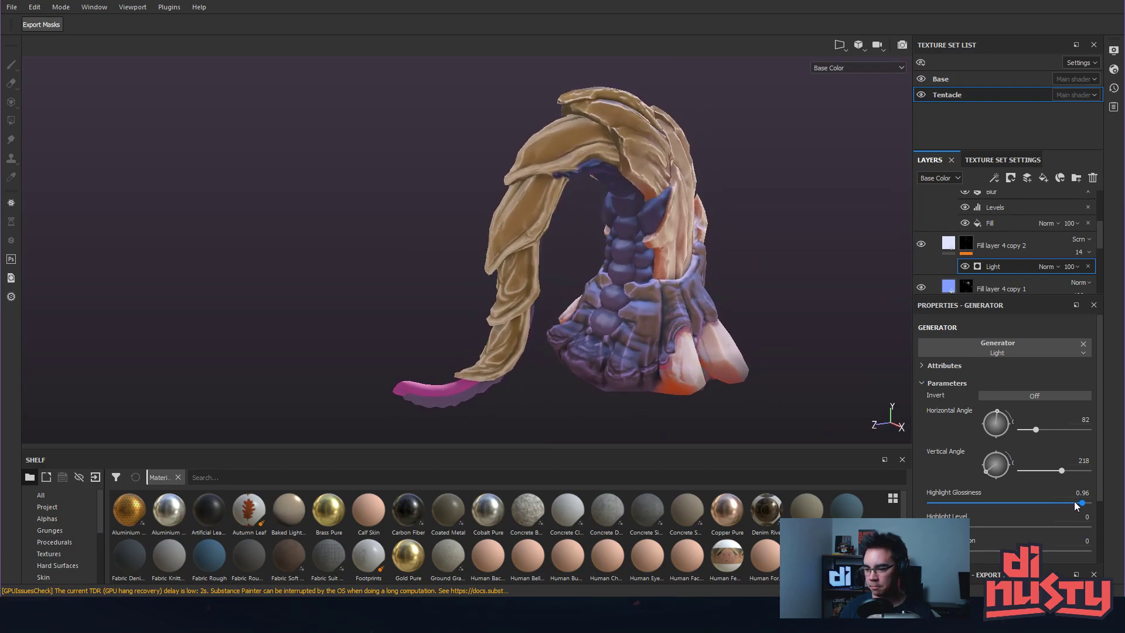
mouse_move(1082, 502)
mouse_down()
mouse_move(1094, 512)
mouse_move(1069, 510)
mouse_up()
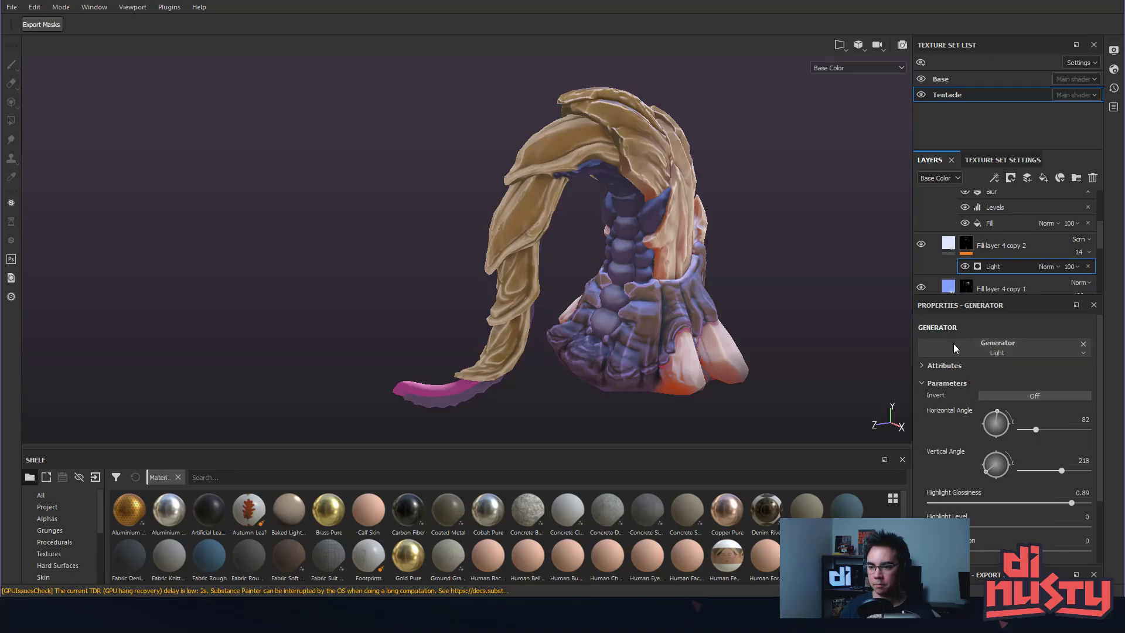
Change the base color of Fill layer 4 copy 2 to a light periwinkle blue.
click(1000, 245)
click(967, 443)
drag(1027, 455, 642, 295)
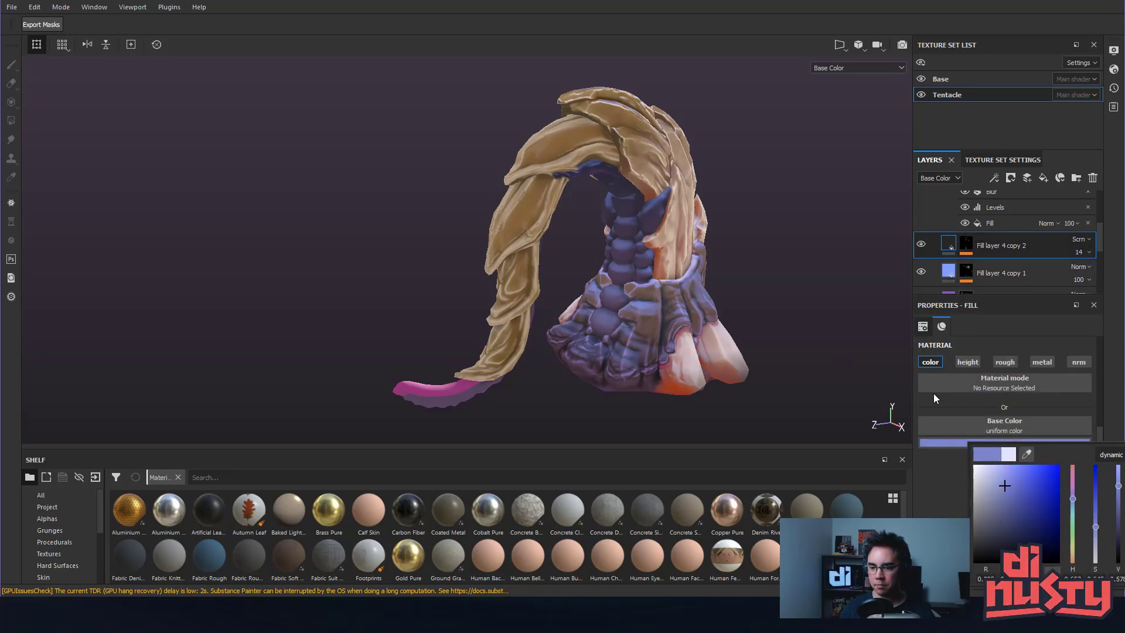
mouse_move(1005, 481)
mouse_down()
mouse_move(1007, 466)
mouse_move(1026, 466)
mouse_move(1012, 468)
mouse_up()
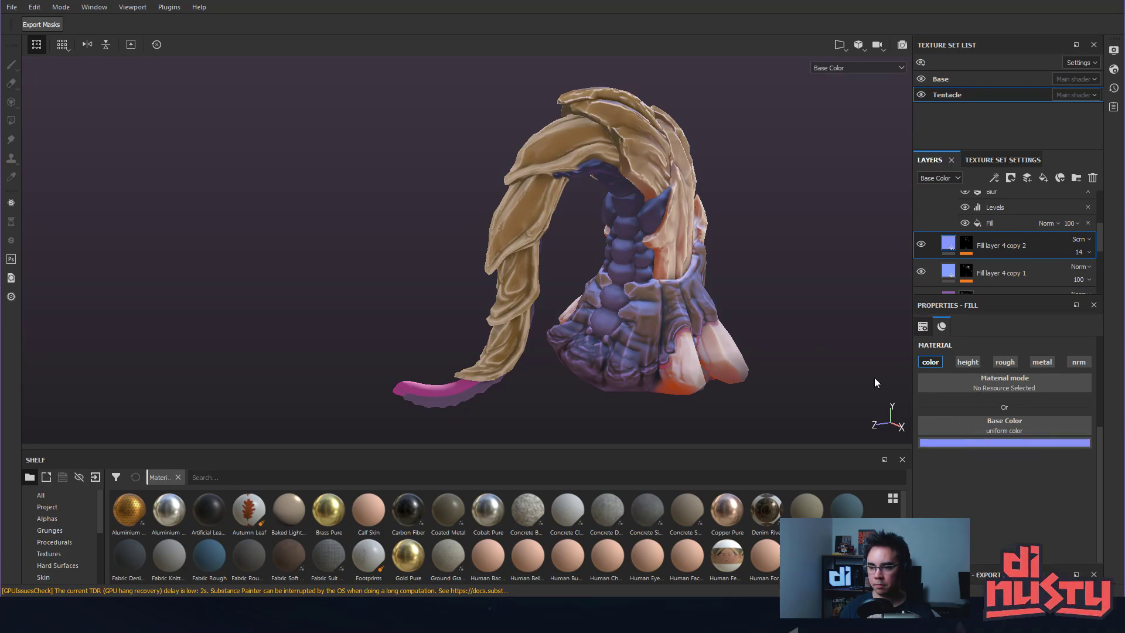
Set the opacity of Fill layer 4 copy 2 to 61 and its Light generator's Highlight Glossiness to 0.96.
click(965, 245)
drag(1086, 271, 1112, 273)
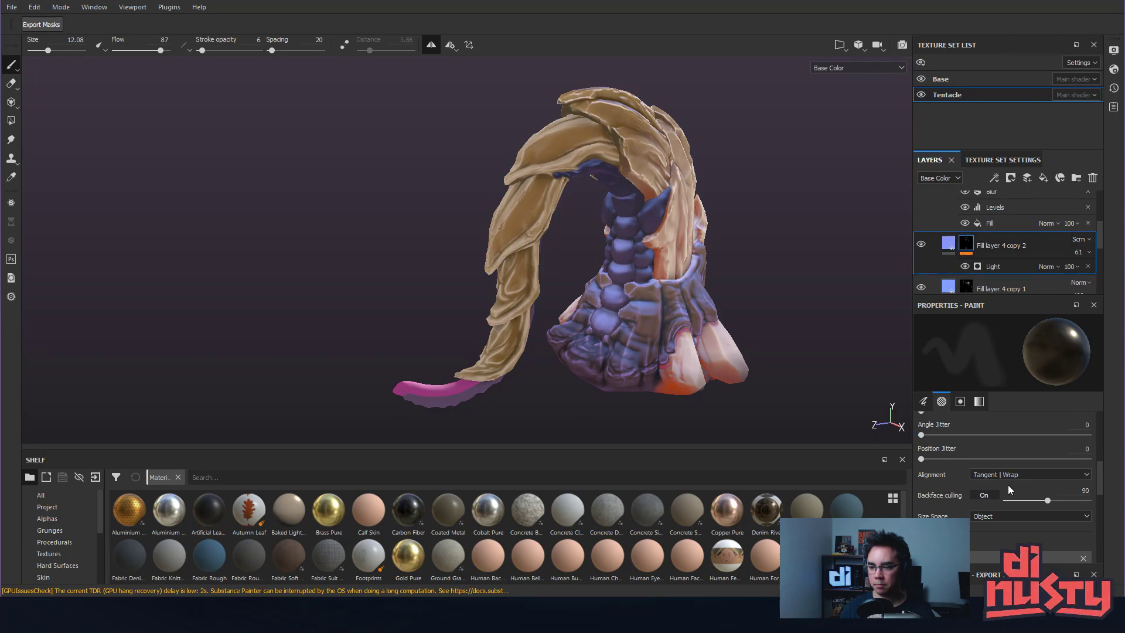
click(982, 268)
click(1017, 252)
click(1015, 266)
drag(1072, 503, 1083, 504)
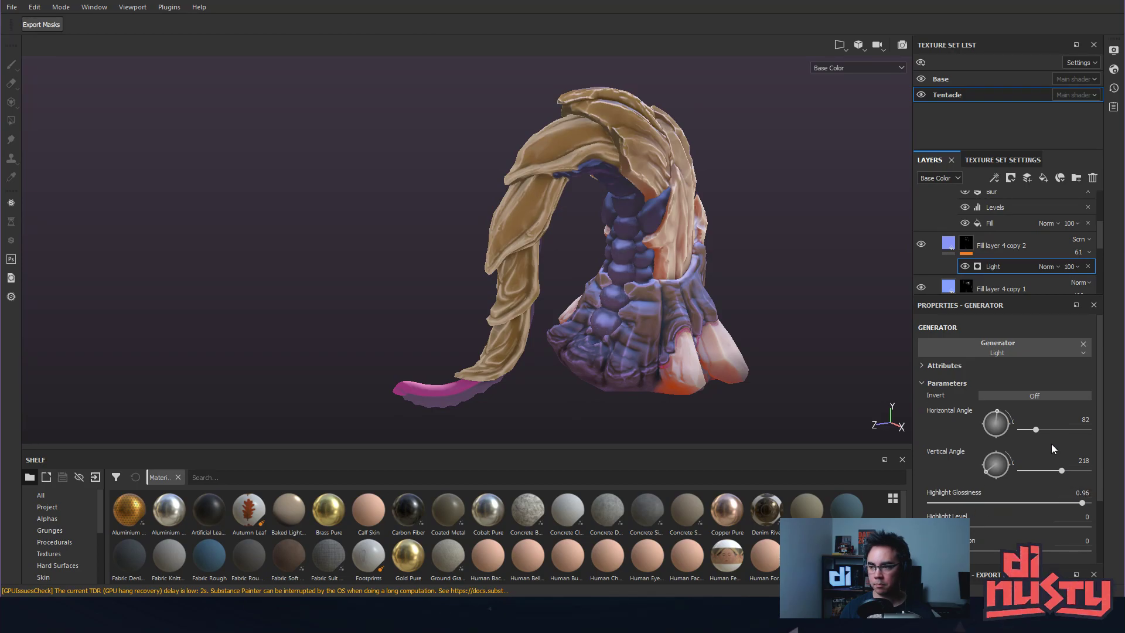
Fine-tune the Light generator's vertical and horizontal angles while checking the highlights on the tentacle's flesh.
drag(996, 468, 982, 474)
mouse_move(999, 427)
mouse_down()
mouse_move(985, 410)
mouse_move(1011, 425)
mouse_move(999, 423)
mouse_up()
mouse_move(827, 380)
alt+mouse_down()
mouse_move(743, 276)
mouse_move(642, 286)
mouse_move(627, 308)
mouse_move(814, 365)
mouse_move(823, 355)
mouse_move(789, 324)
mouse_move(820, 316)
alt+mouse_up()
Copy Fill layer 4 copy 2 from the Tentacle texture set into the Base texture set, directly above Fill layer 4 copy 1.
click(1046, 250)
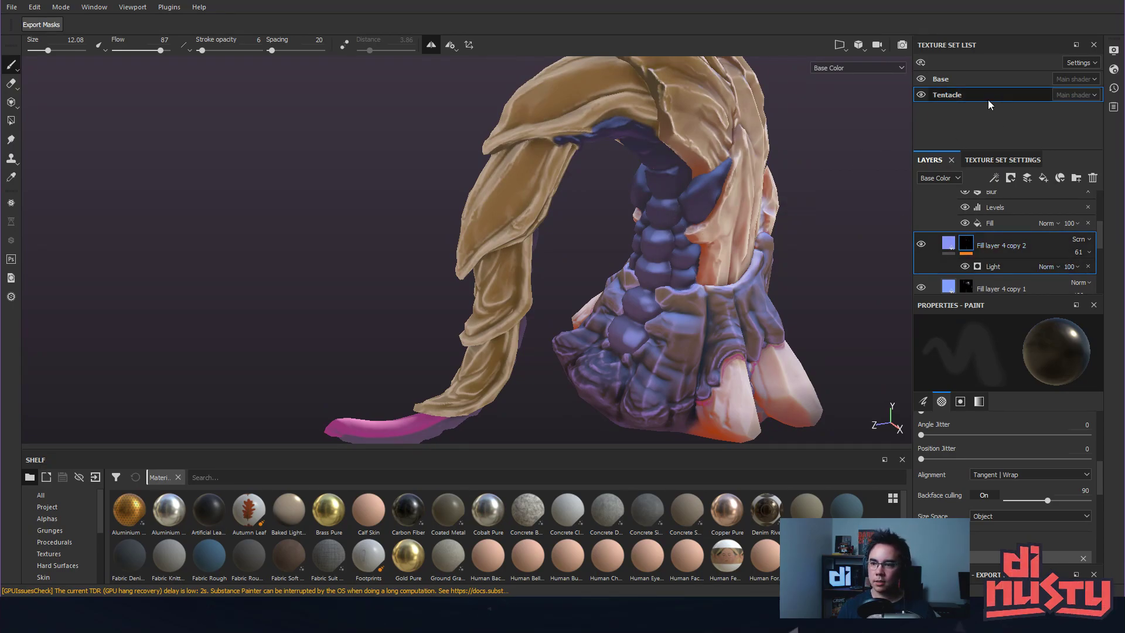
click(949, 77)
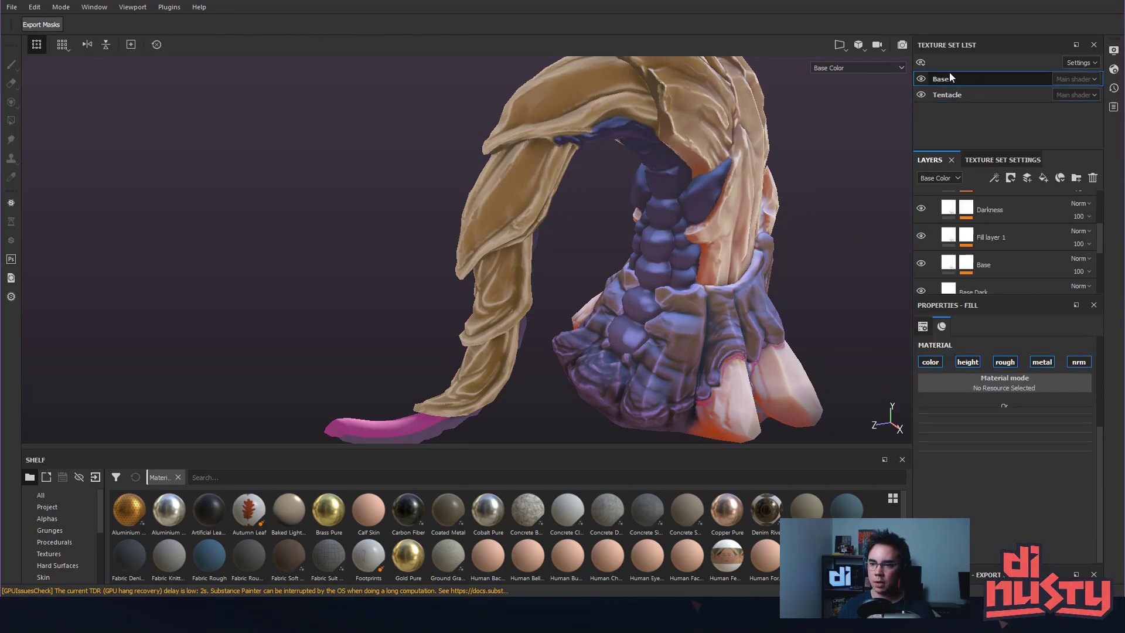
scroll(1007, 276, up, 1)
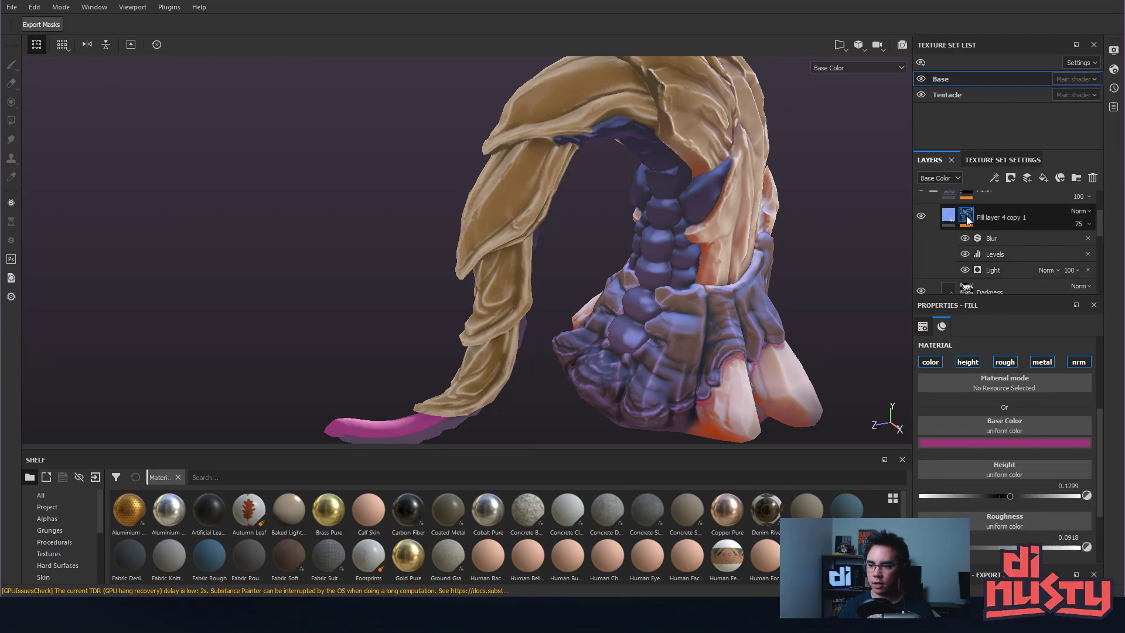
click(929, 218)
click(922, 217)
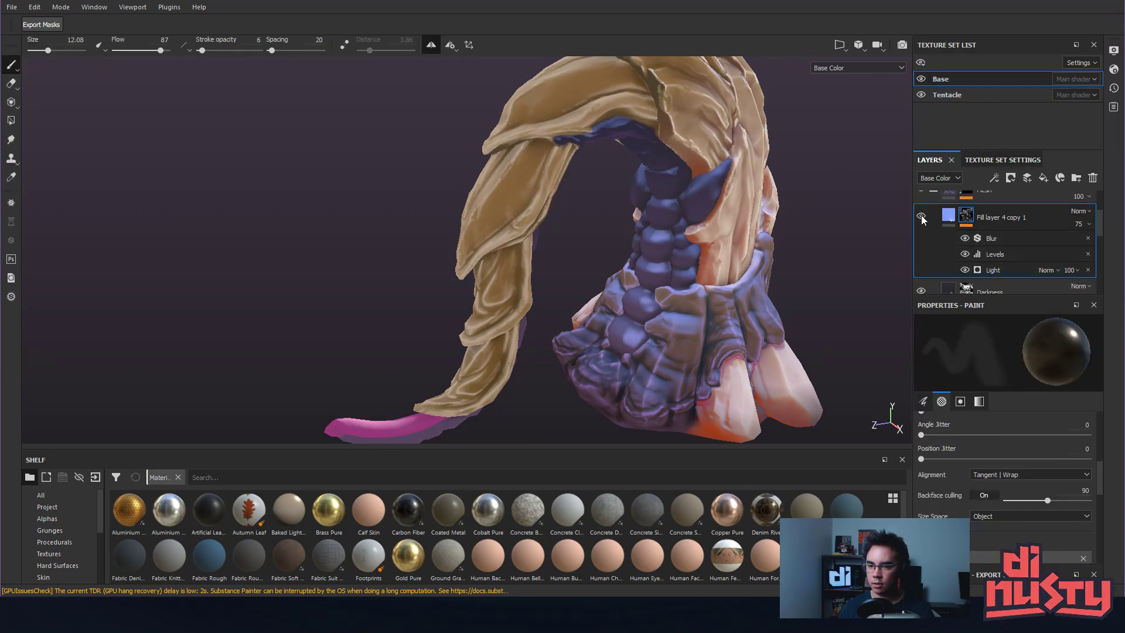
click(949, 215)
key(ctrl+v)
Set the opacity of the Base texture set's Fill layer 4 copy 2 to 47 and check the highlights around the model.
mouse_move(885, 227)
alt+mouse_down()
mouse_move(831, 211)
mouse_move(839, 176)
mouse_move(882, 228)
alt+mouse_up()
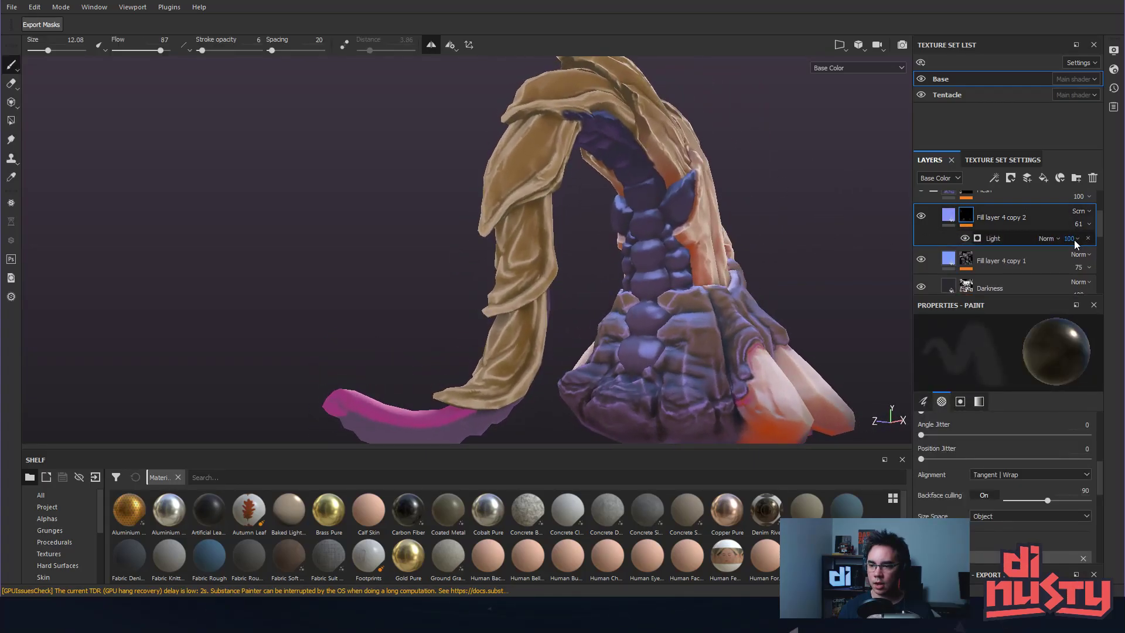
click(1083, 223)
drag(1105, 244, 1088, 248)
alt+drag(727, 238, 855, 240)
scroll(814, 239, down, 2)
mouse_move(673, 240)
alt+mouse_down()
mouse_move(622, 240)
mouse_move(691, 240)
mouse_move(564, 242)
mouse_move(700, 264)
mouse_move(692, 253)
alt+mouse_up()
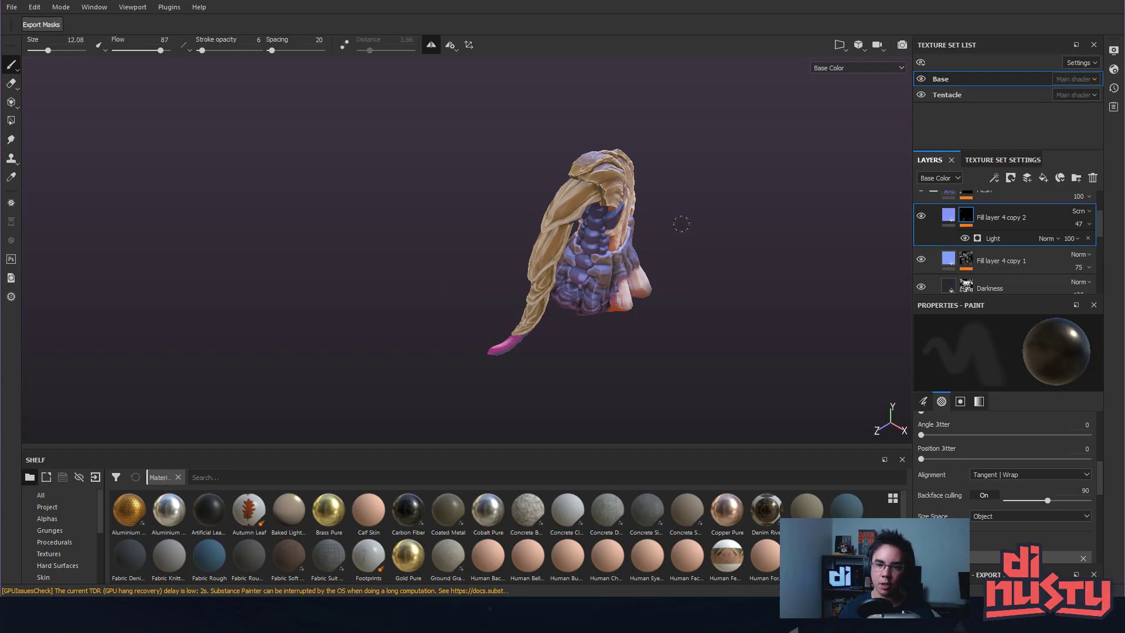
alt+drag(681, 223, 744, 293)
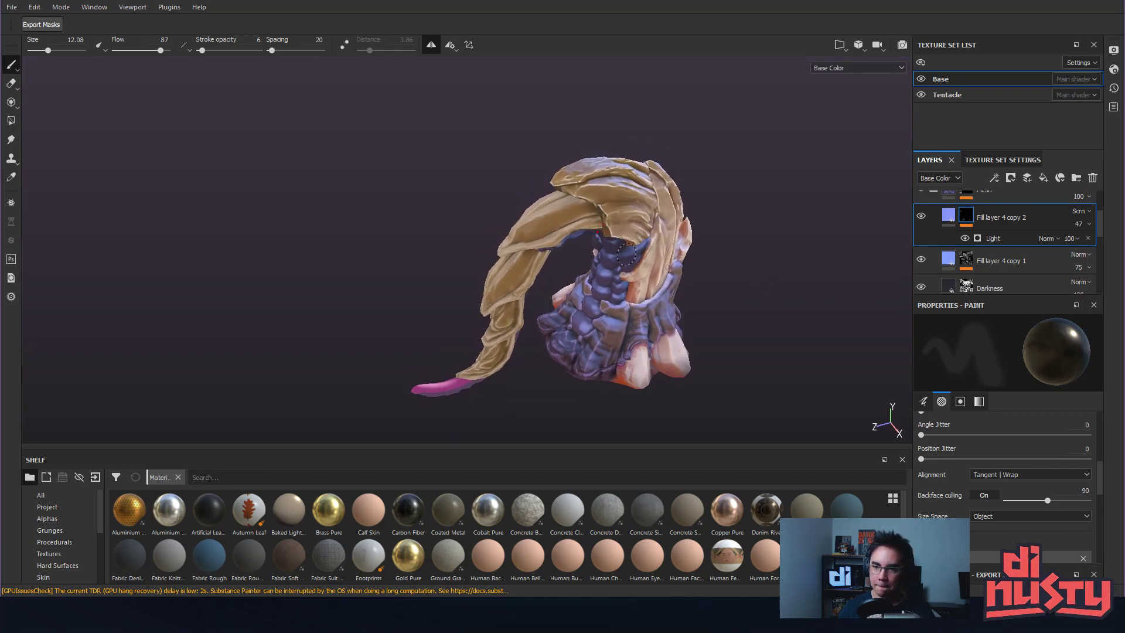
alt+middle_drag(631, 246, 659, 233)
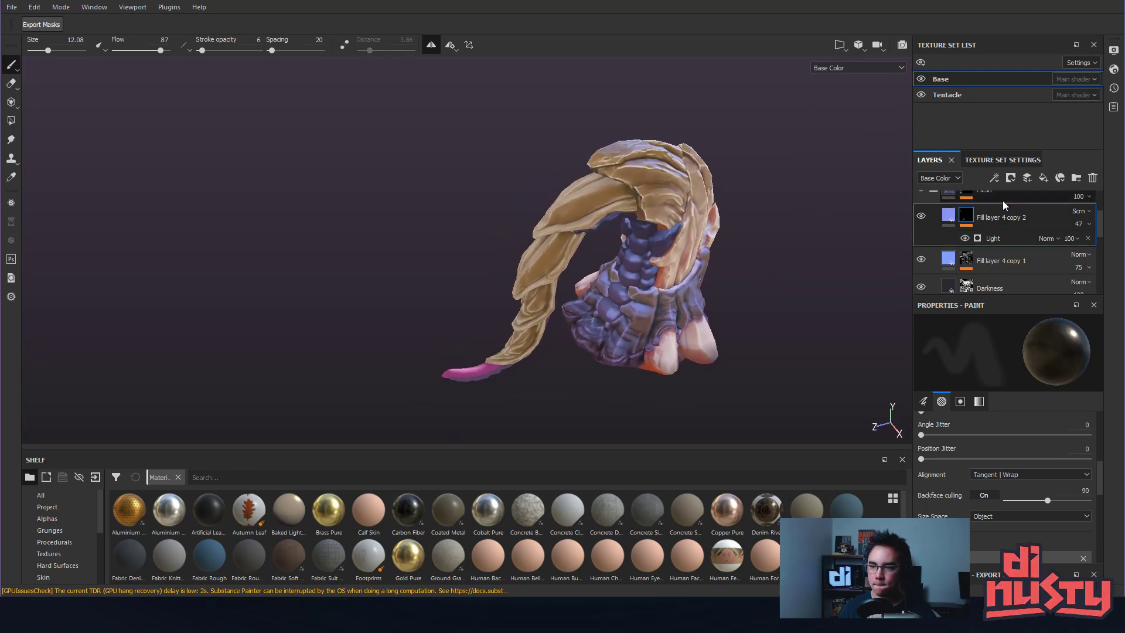
Readjust the opacity of the Base texture set's Fill layer 4 copy 2 and check the highlights around the model.
click(1083, 224)
drag(1095, 245, 1083, 244)
alt+right_drag(734, 229, 859, 229)
alt+drag(859, 229, 862, 173)
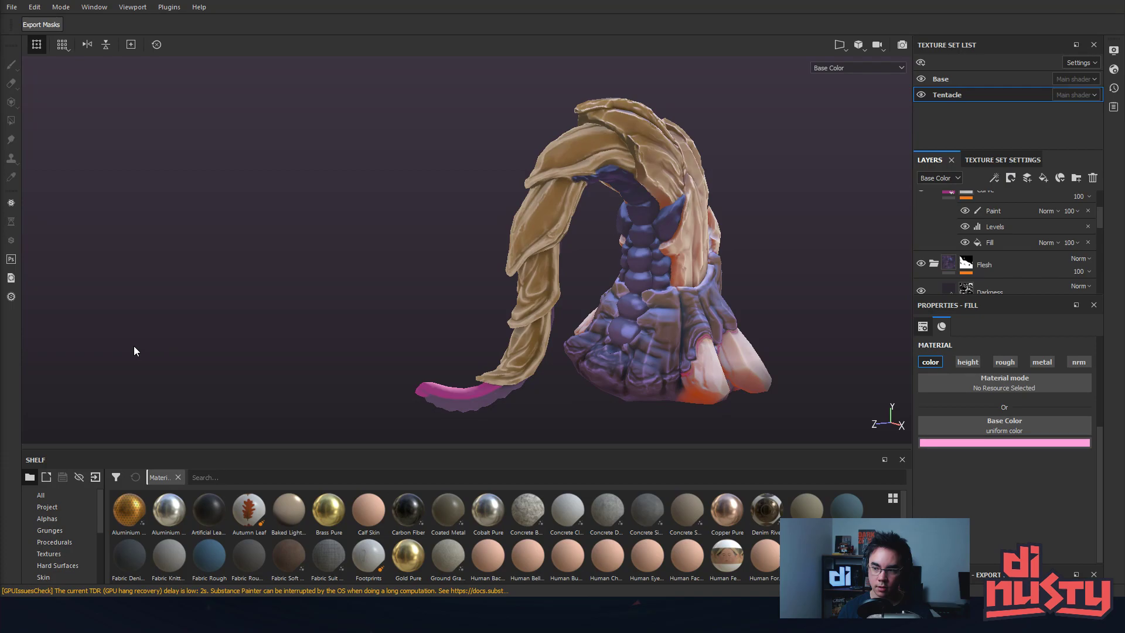
alt+drag(238, 340, 231, 323)
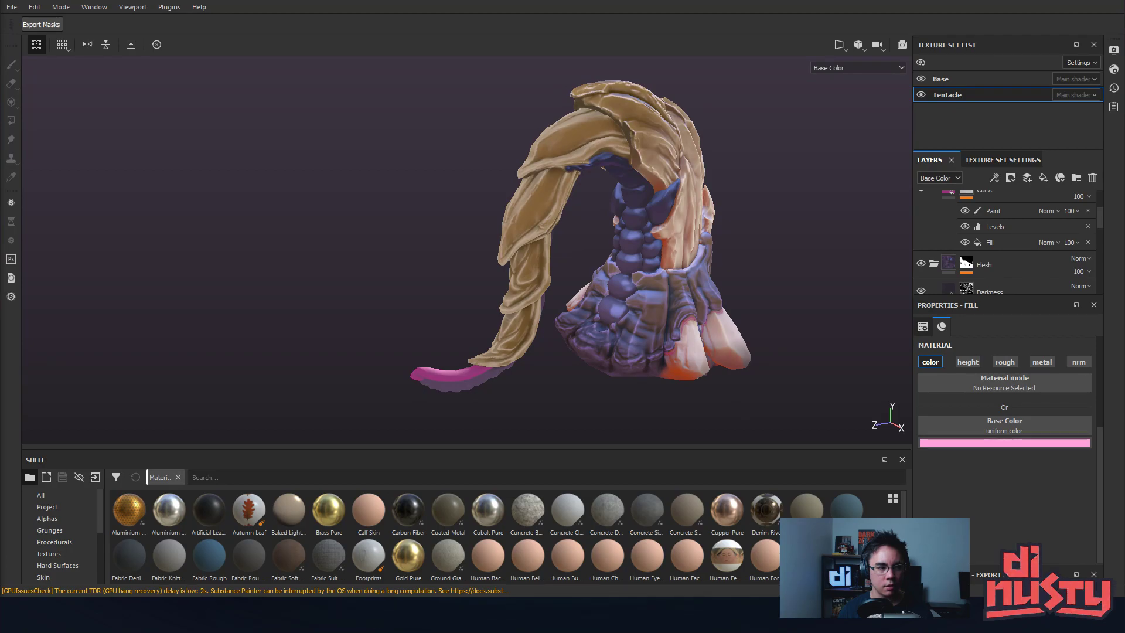
alt+drag(205, 230, 422, 246)
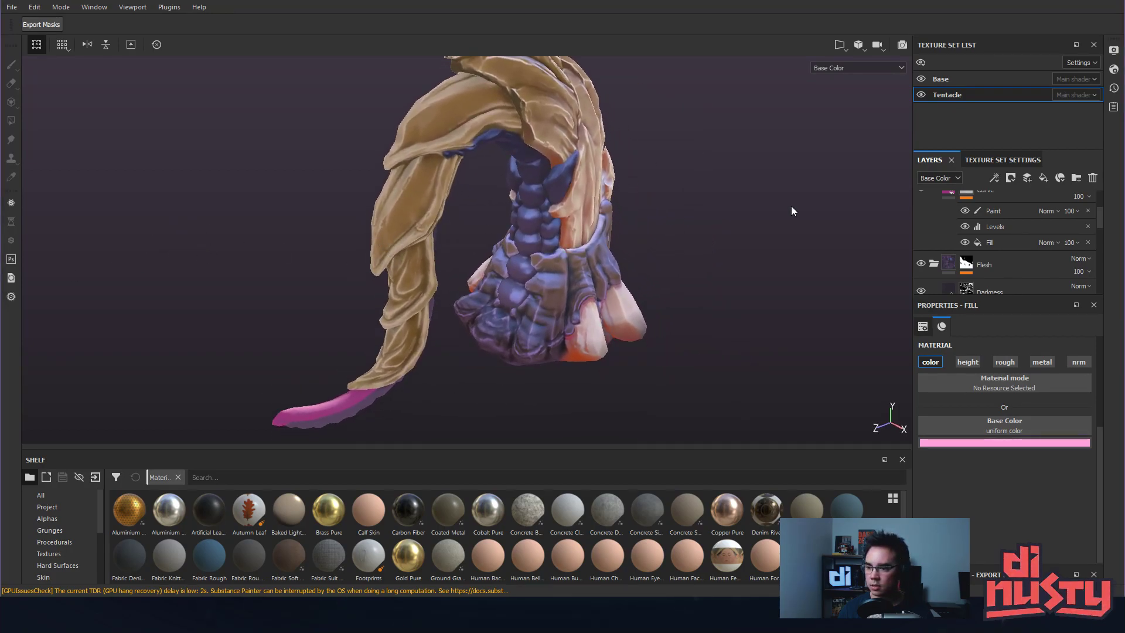
In the Tentacle set's Flesh folder, set the Darkness mask's Levels to a black point of 0 and a midtone of 5.648.
click(993, 259)
scroll(974, 247, down, 2)
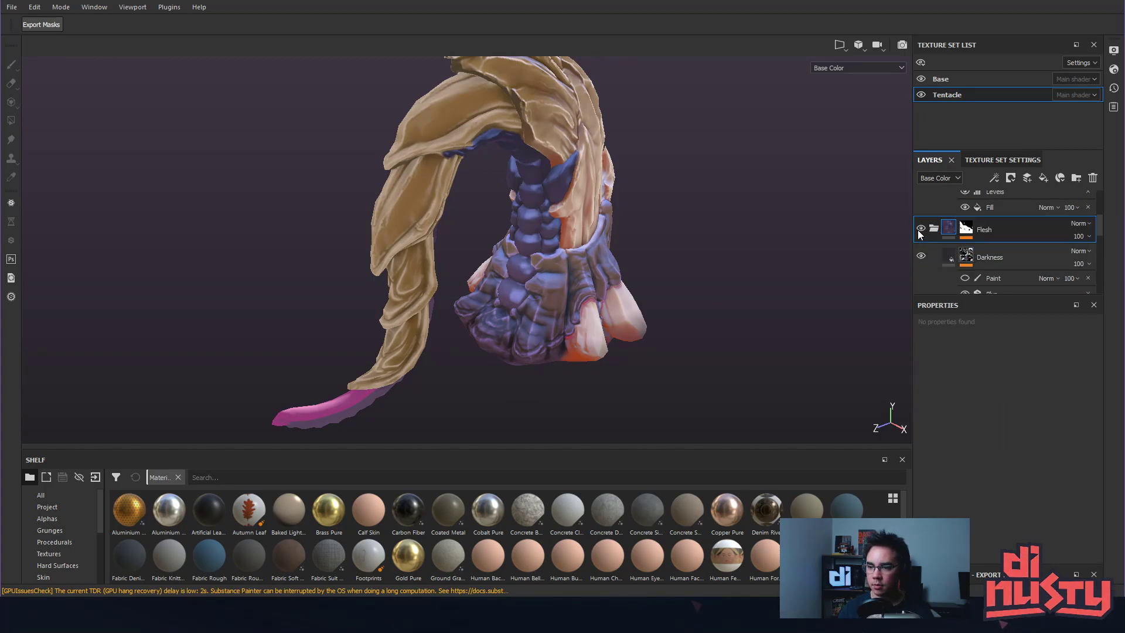
click(934, 228)
click(934, 244)
scroll(949, 244, down, 1)
click(954, 244)
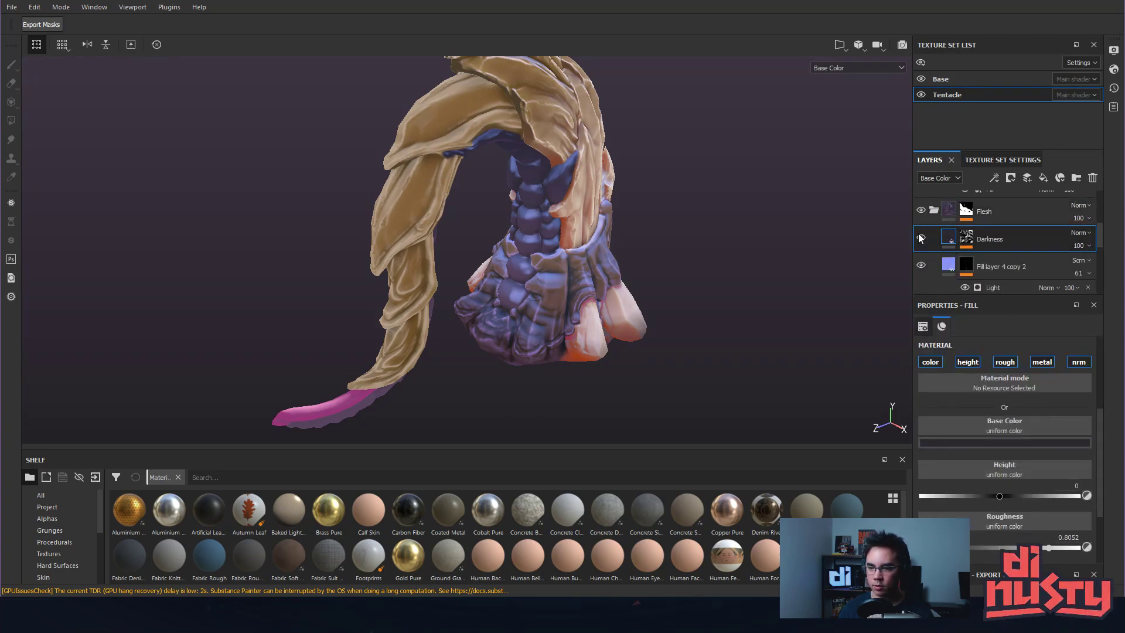
click(966, 235)
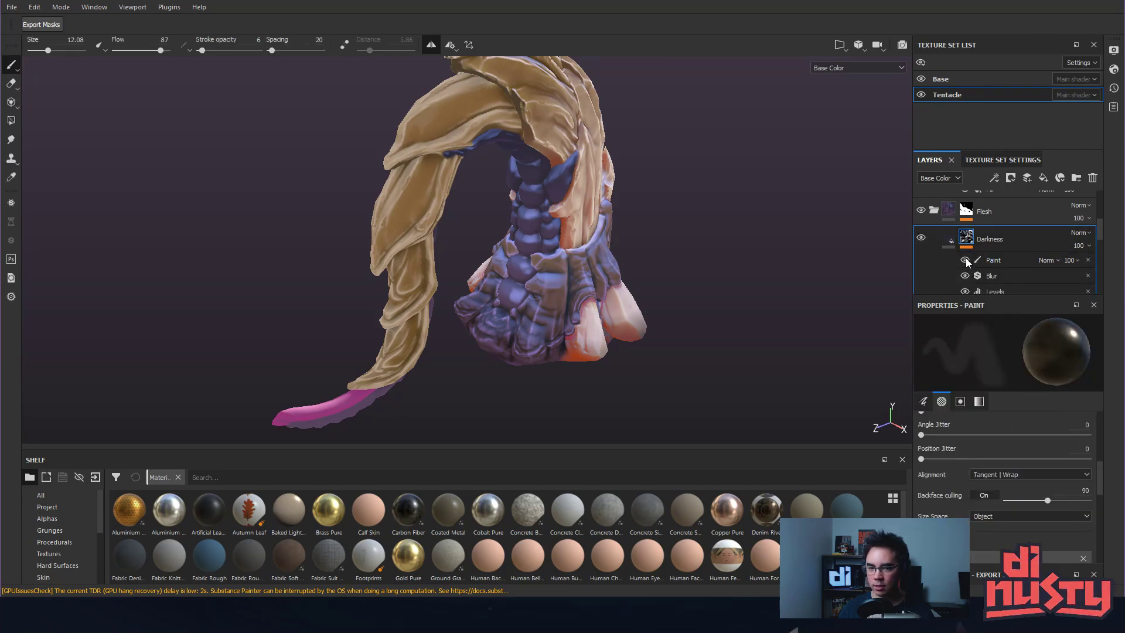
click(1008, 275)
click(1003, 289)
drag(1047, 355, 1056, 357)
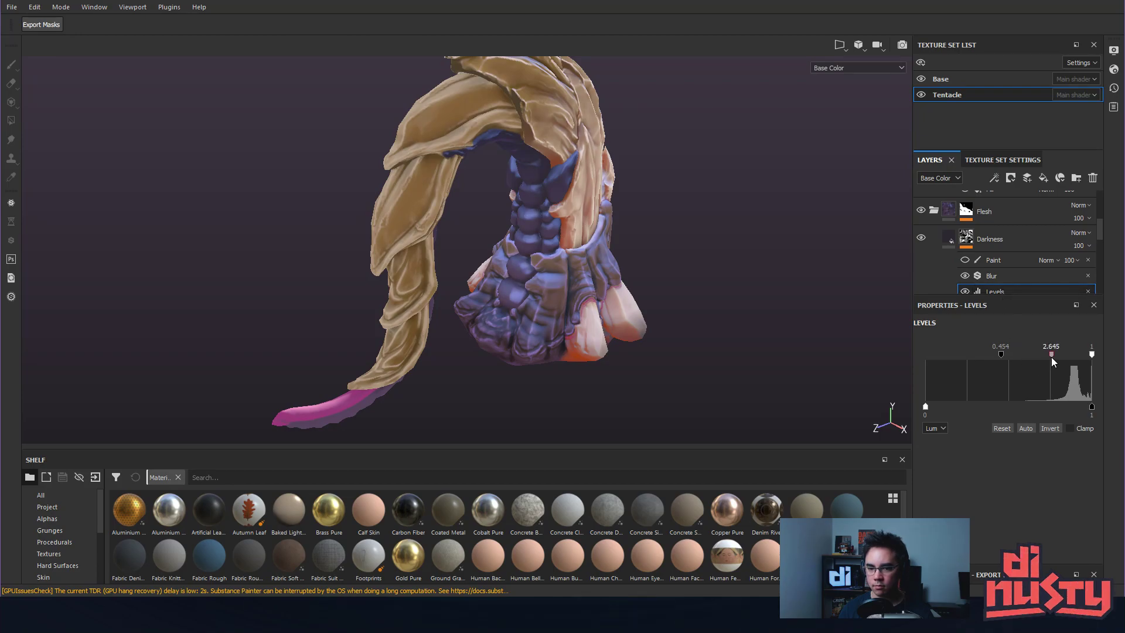
drag(1001, 354, 913, 352)
drag(1008, 356, 870, 348)
mouse_move(1018, 354)
mouse_down()
mouse_move(1043, 354)
mouse_move(1033, 355)
mouse_up()
Inspect the tentacle's flesh from several angles and toggle the Flesh folder's visibility to compare.
alt+drag(715, 289, 627, 279)
click(935, 210)
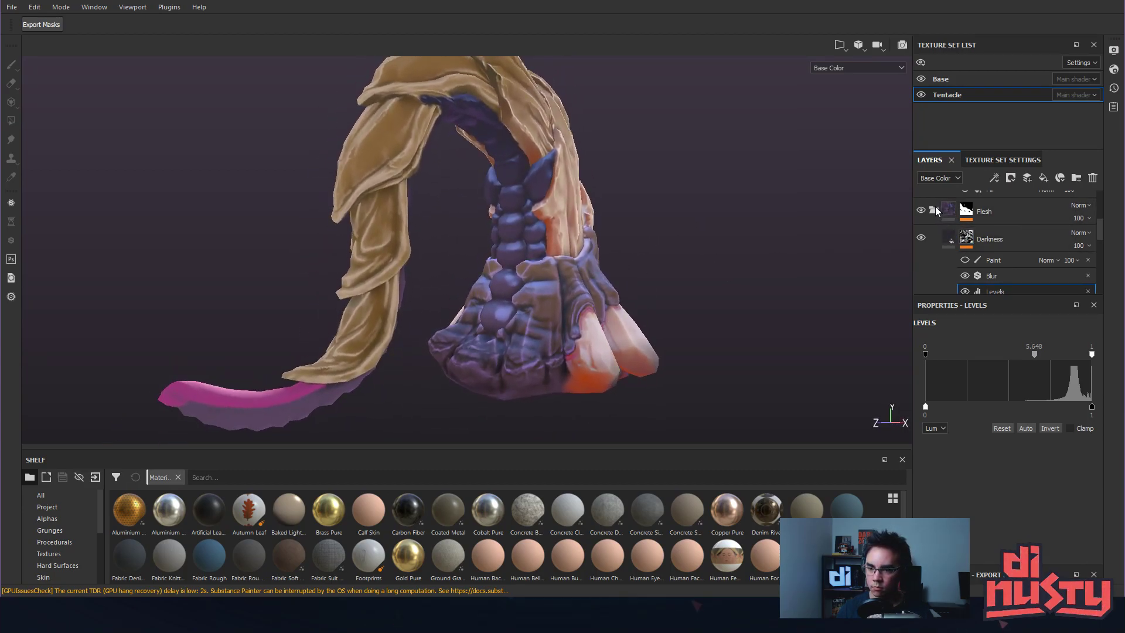
alt+drag(678, 240, 754, 277)
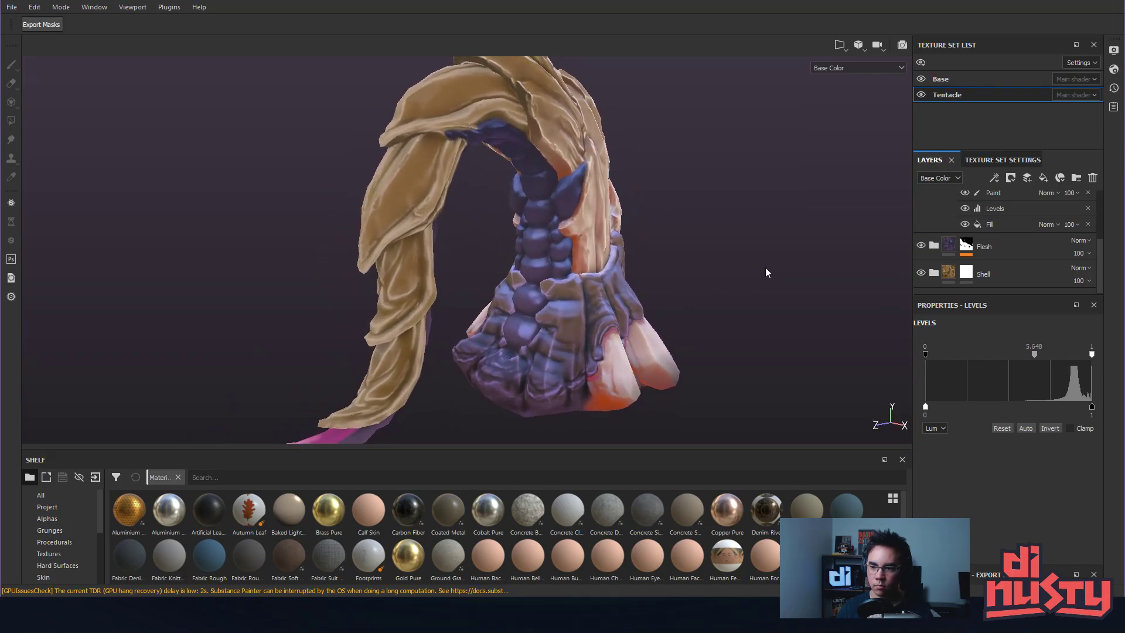
scroll(978, 233, up, 1)
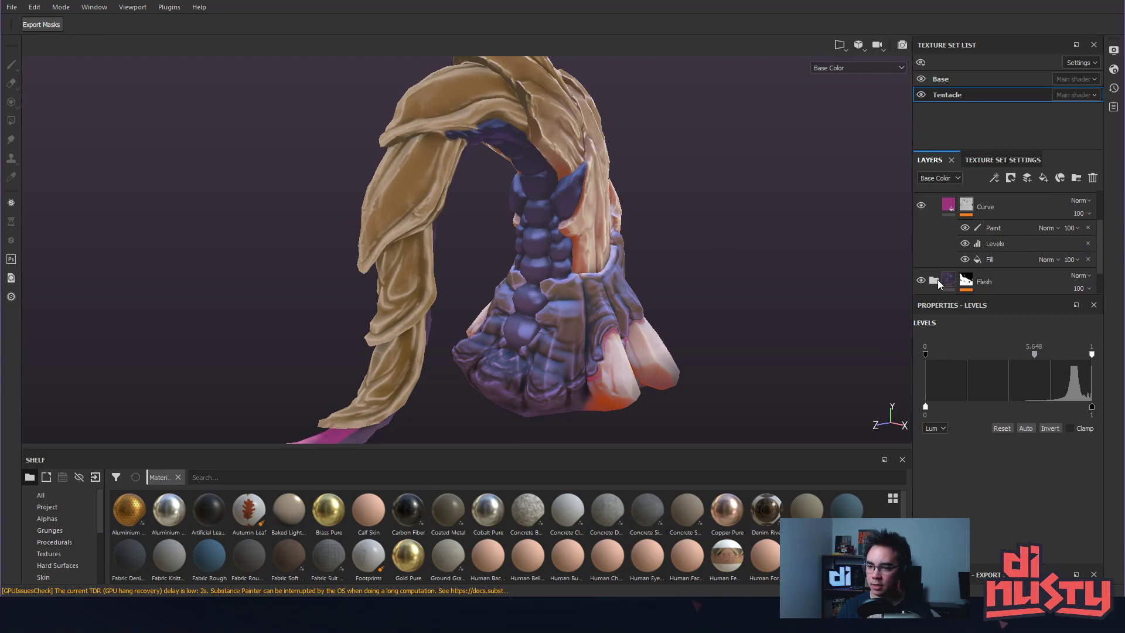
scroll(937, 279, down, 1)
click(921, 245)
click(921, 245)
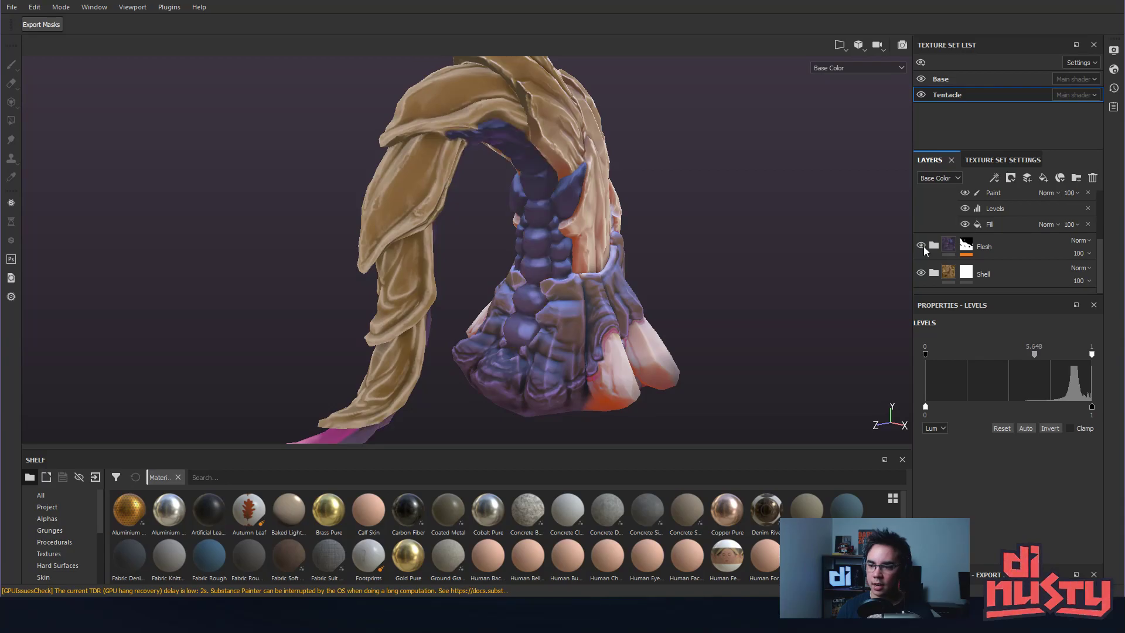
Duplicate the Darkness layer inside the Tentacle set's Flesh folder, placing the copy directly above the original.
click(934, 246)
click(1001, 264)
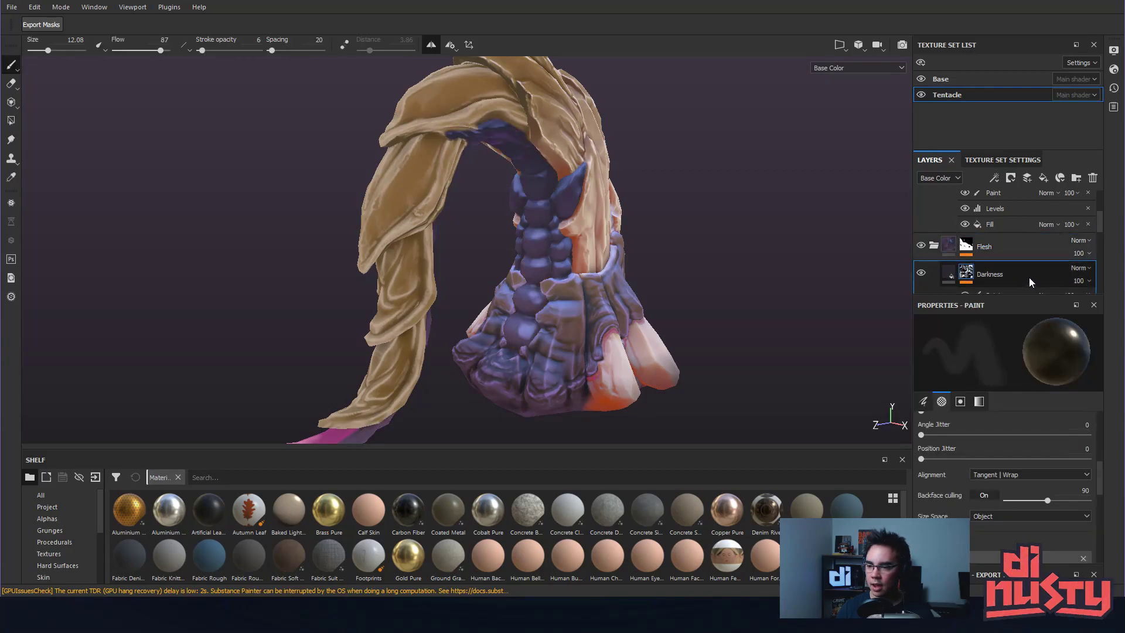
scroll(1029, 279, down, 1)
ctrl+drag(1013, 237, 1025, 230)
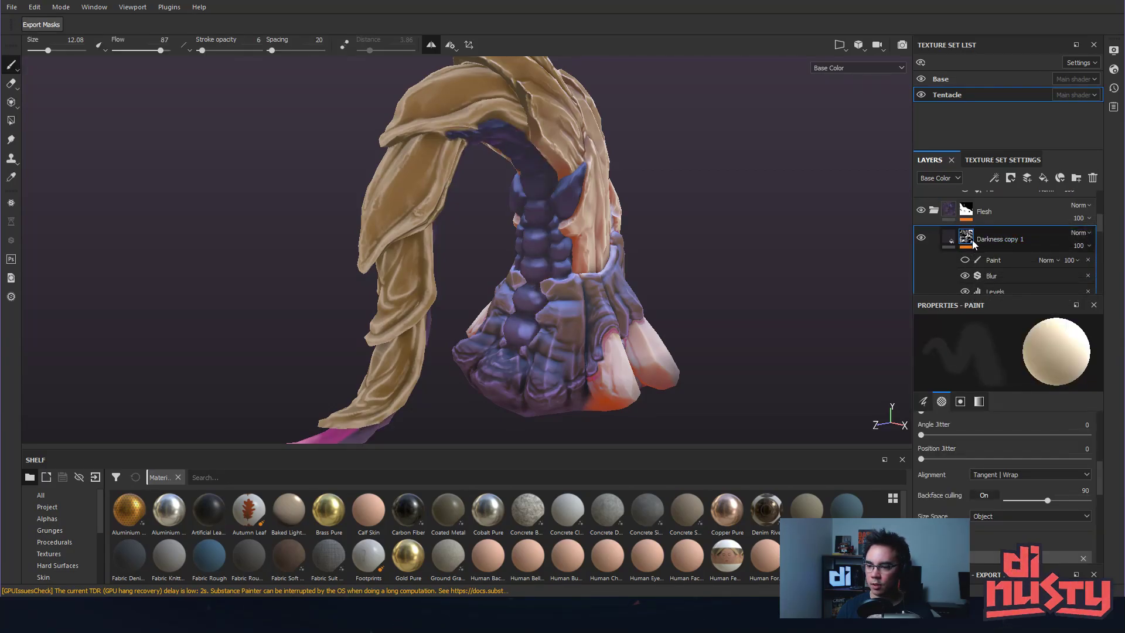
Remove the Paint, Blur and Levels effects from the mask of Darkness copy 1, keeping only its Fill.
click(1031, 260)
click(1088, 260)
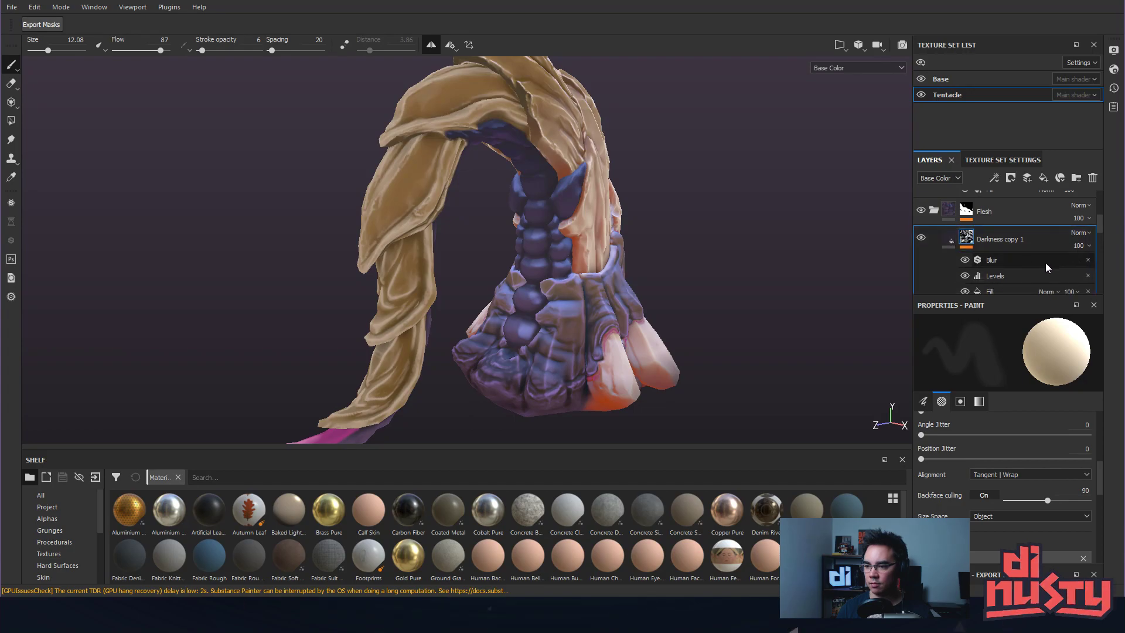
click(1088, 260)
click(1089, 260)
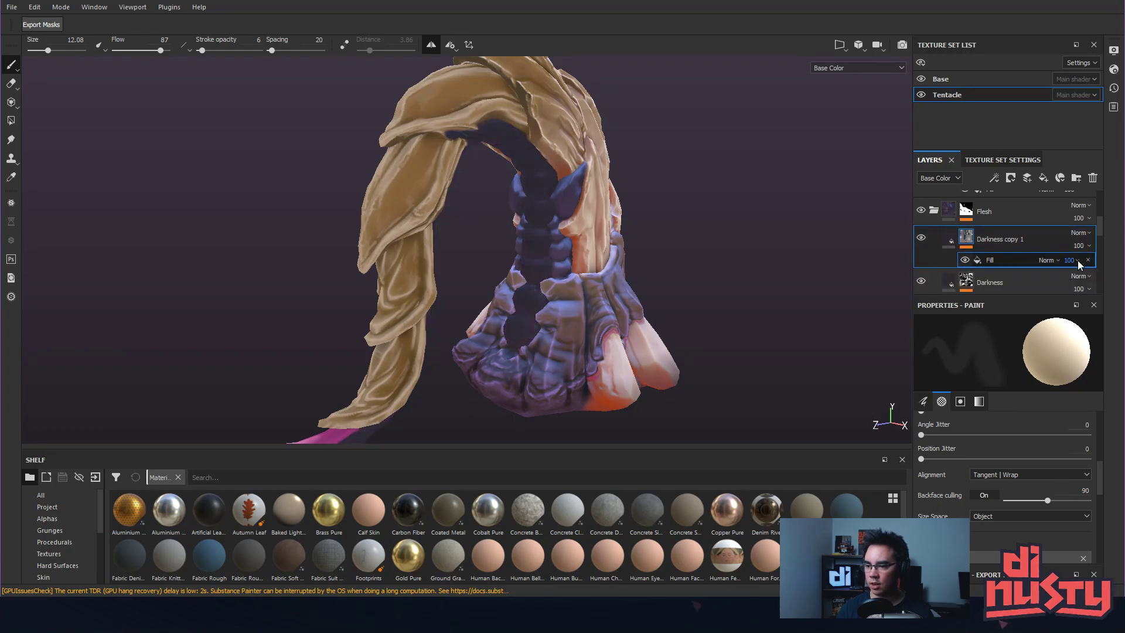
key(ctrl+z)
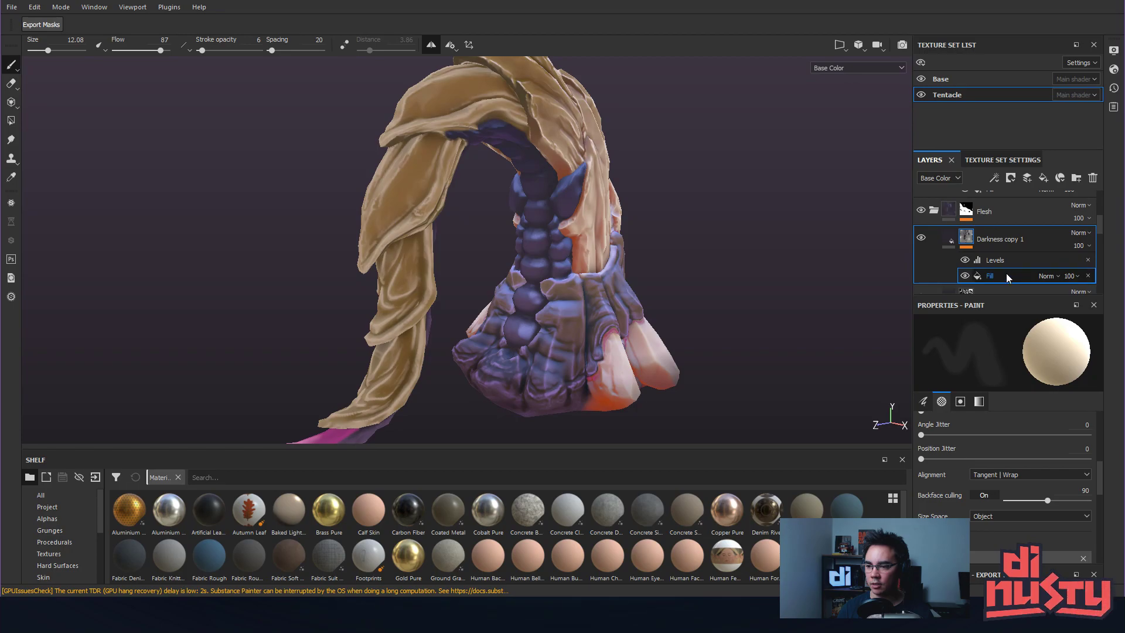
click(1088, 260)
Set the base color of Darkness copy 1 to a light purple.
click(994, 264)
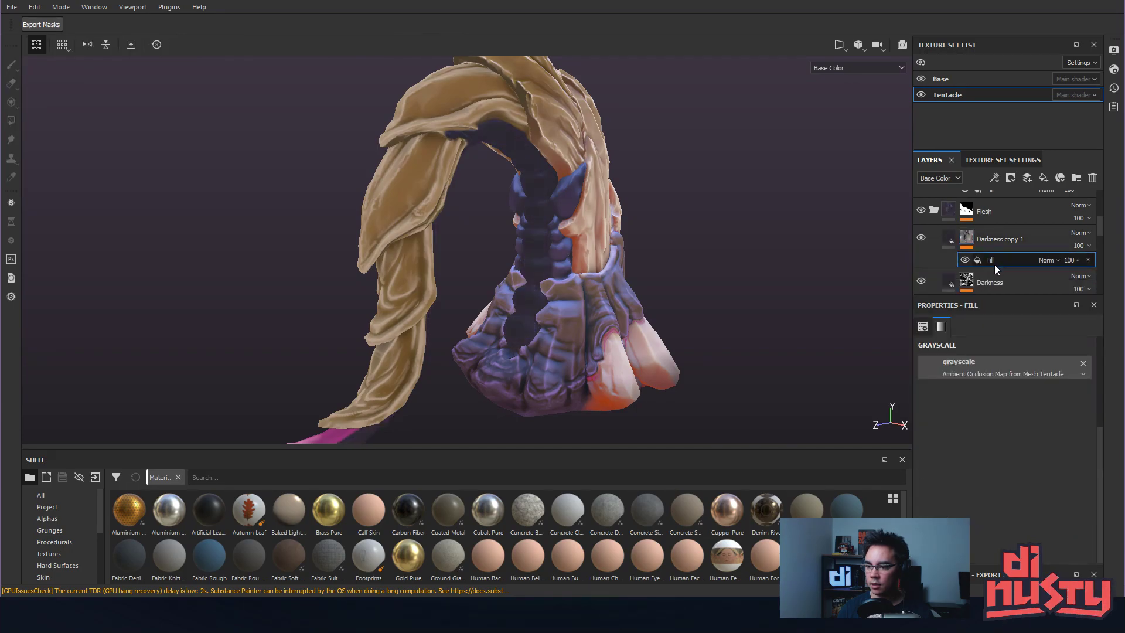
click(934, 369)
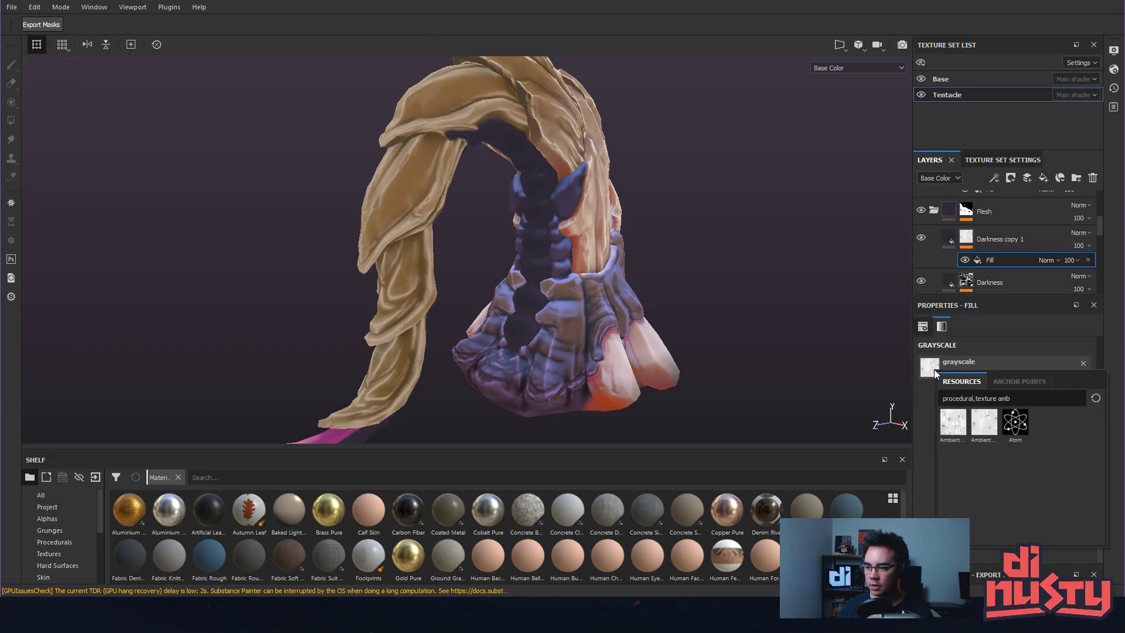
click(948, 248)
click(999, 443)
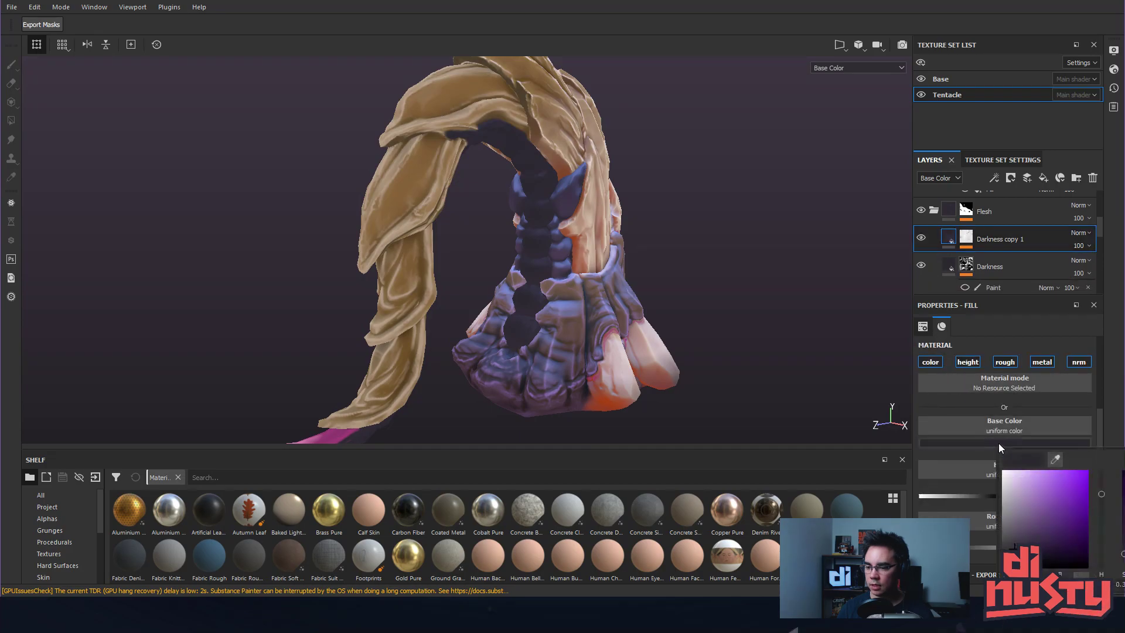
click(1054, 476)
drag(1054, 472, 1029, 485)
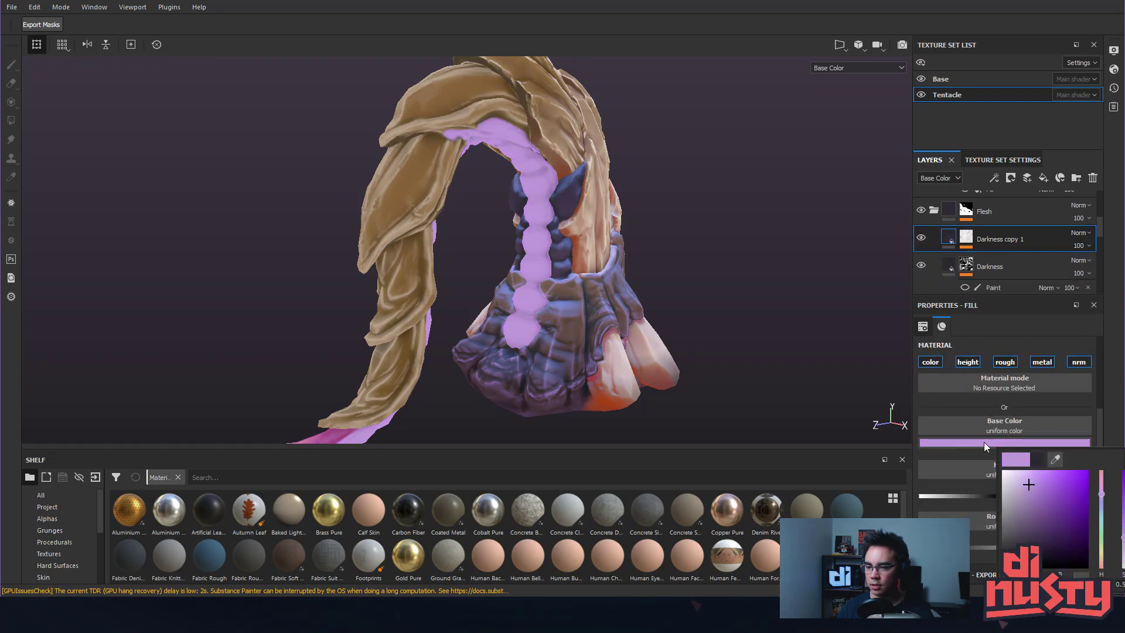
Replace the ambient occlusion map in the mask fill of Darkness copy 1 with the Curvature Tentacle map.
click(966, 237)
click(996, 260)
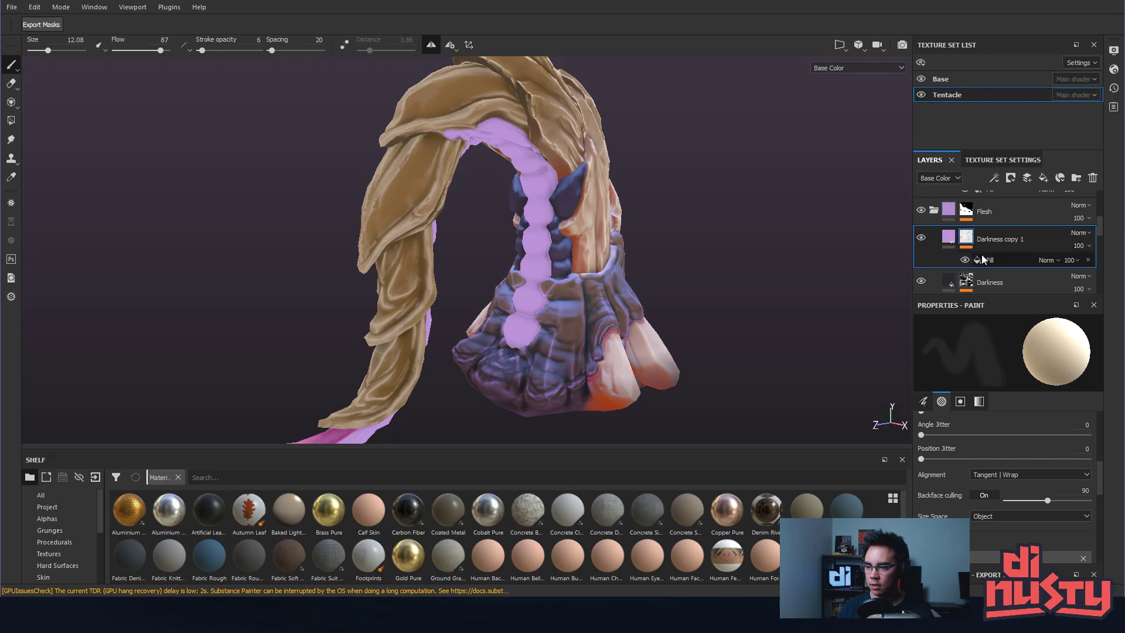
click(972, 361)
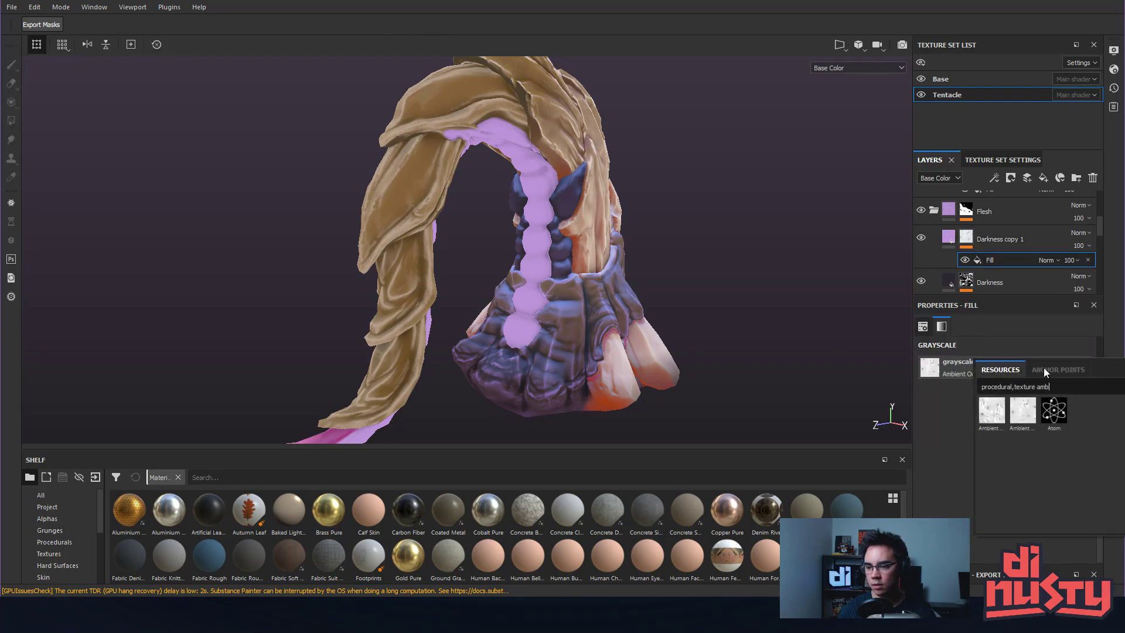
key(BackSpace)
key(BackSpace)
key(BackSpace)
key(BackSpace)
text(ci)
key(BackSpace)
text(urv)
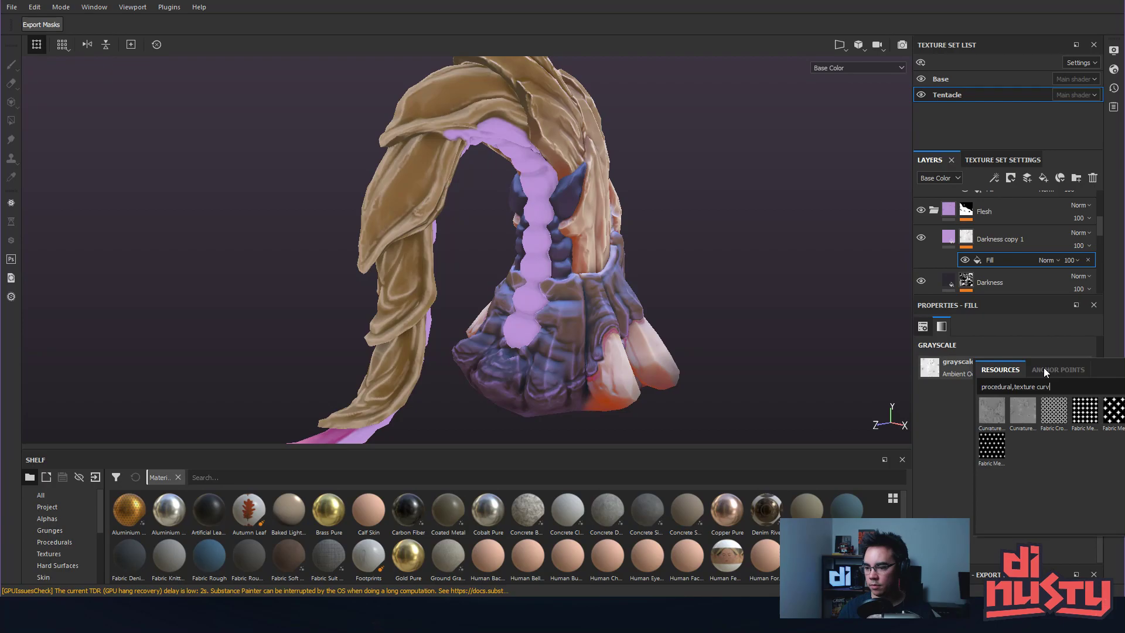
click(1014, 412)
alt+drag(765, 295, 677, 321)
alt+middle_drag(676, 320, 684, 307)
alt+drag(683, 308, 736, 319)
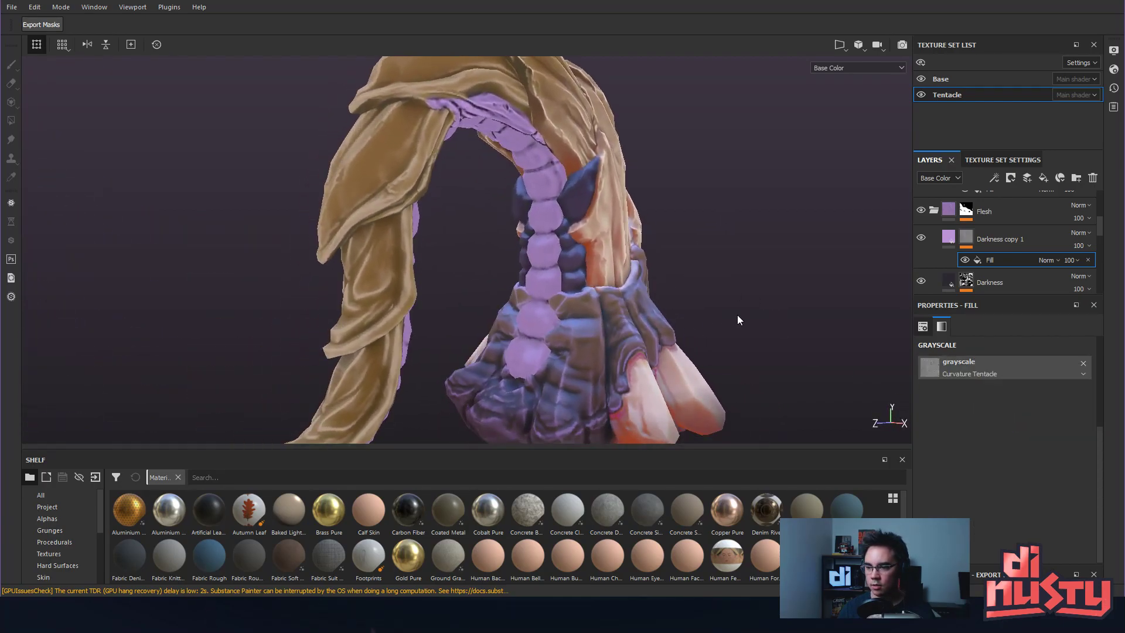
Add a Levels effect above the Fill on the Darkness copy 1 mask and show only that mask in the viewport.
click(972, 246)
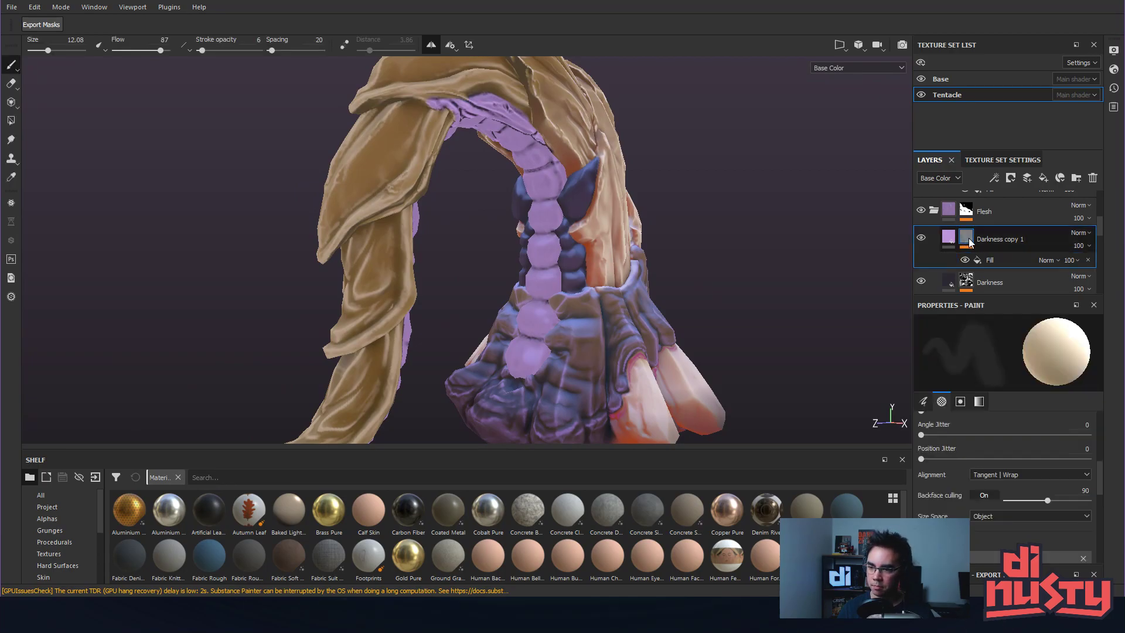
click(993, 261)
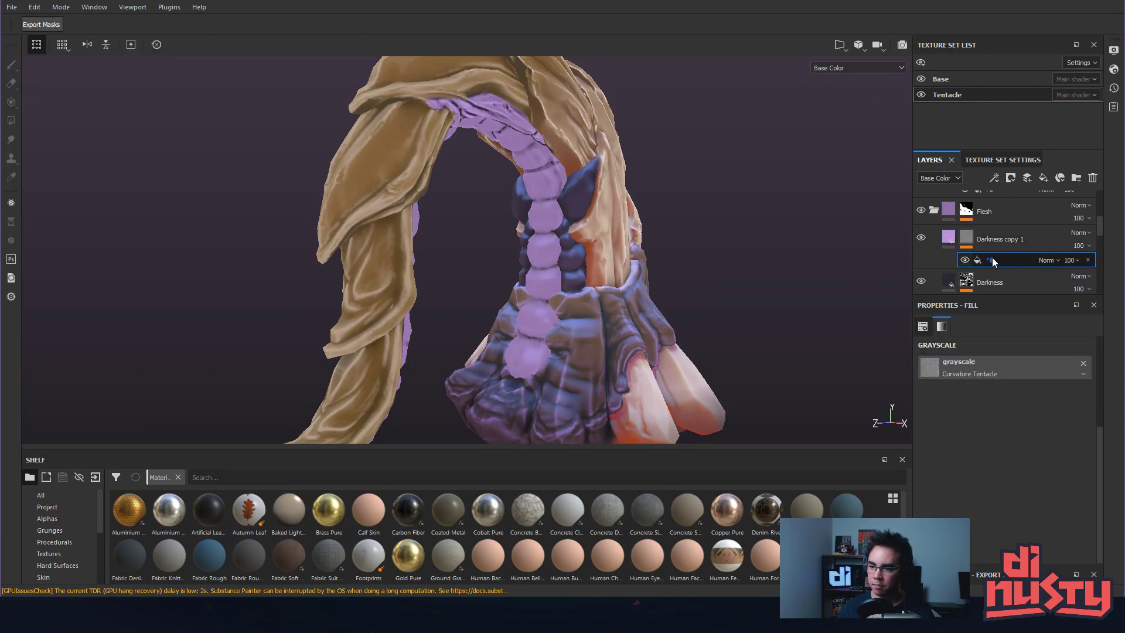
right_click(994, 257)
click(1041, 294)
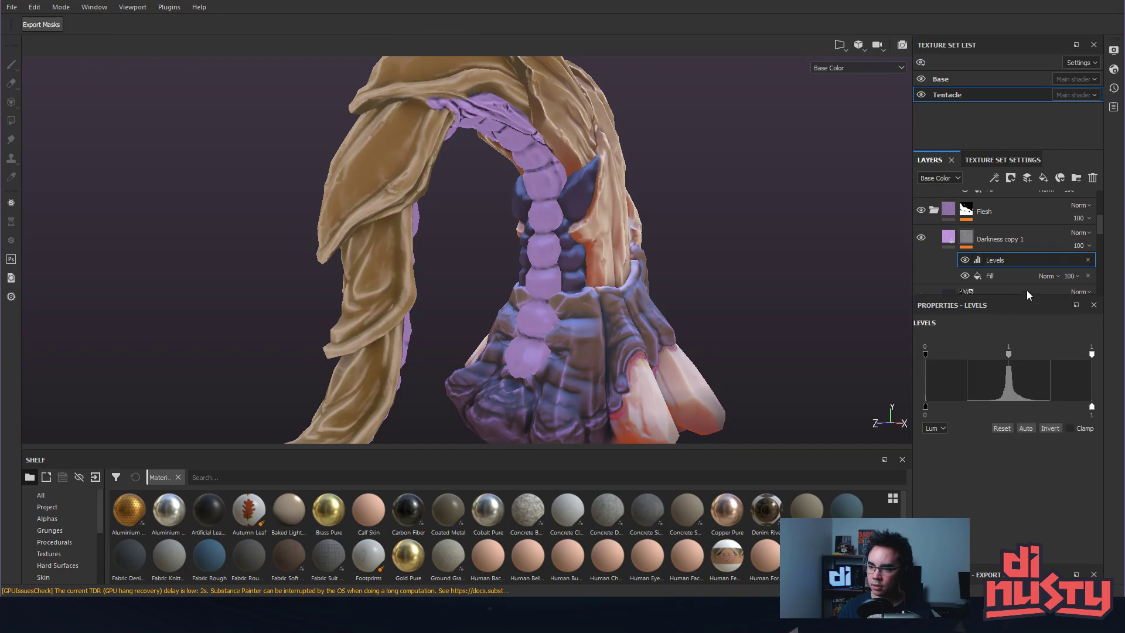
alt+click(966, 237)
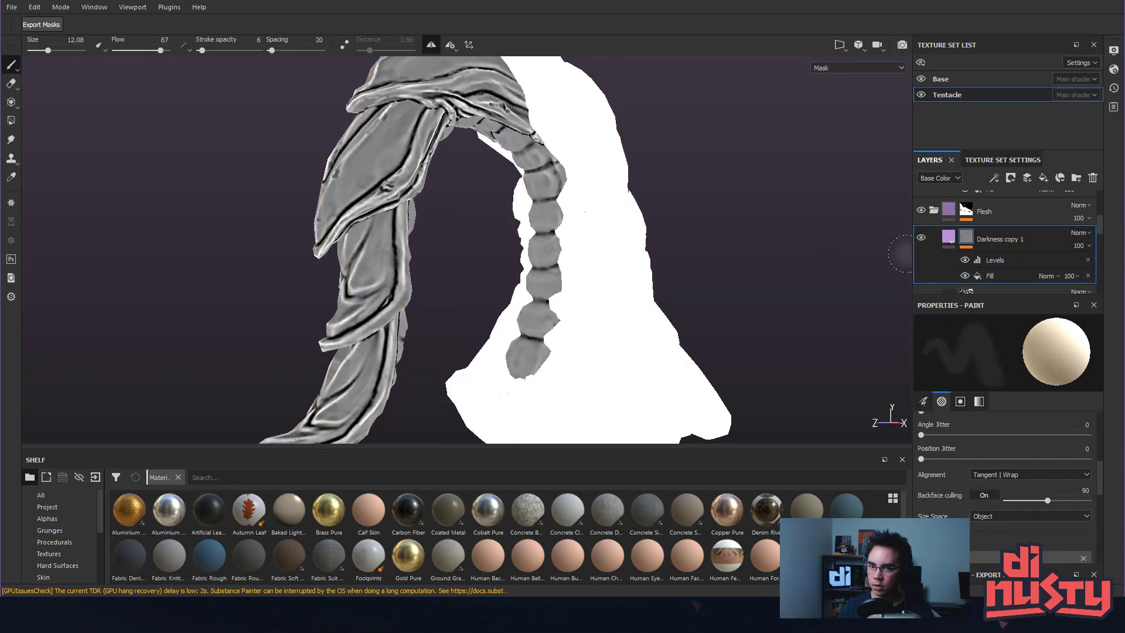
click(1010, 260)
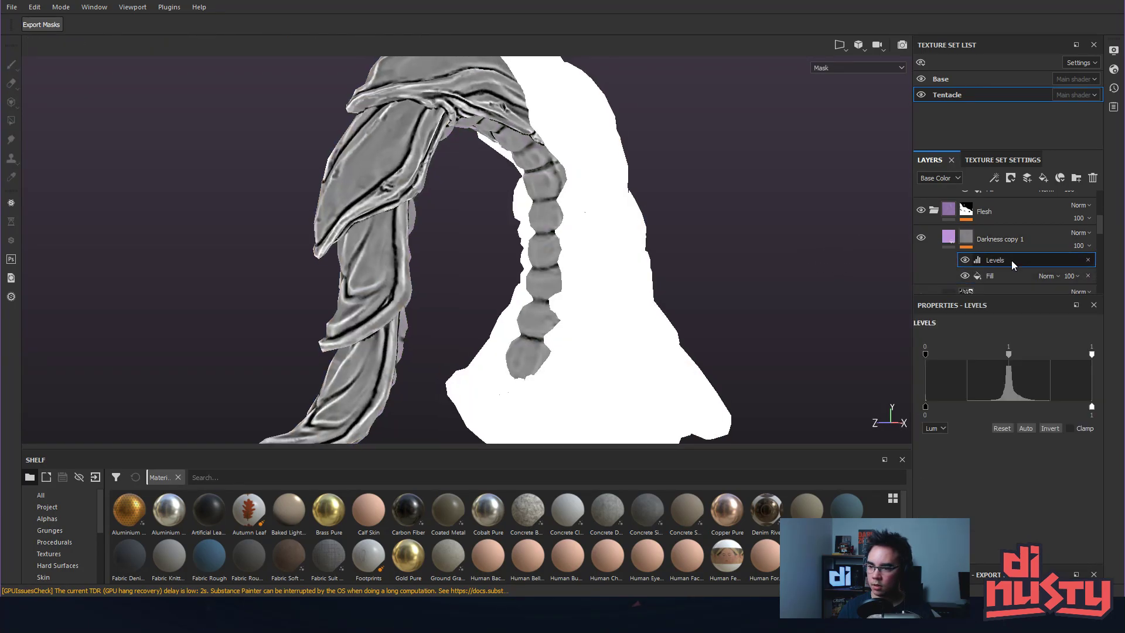
Raise the mask Levels' black point to about 0.535 and lower the white point to 0.725, after trying an inverted output.
click(1048, 428)
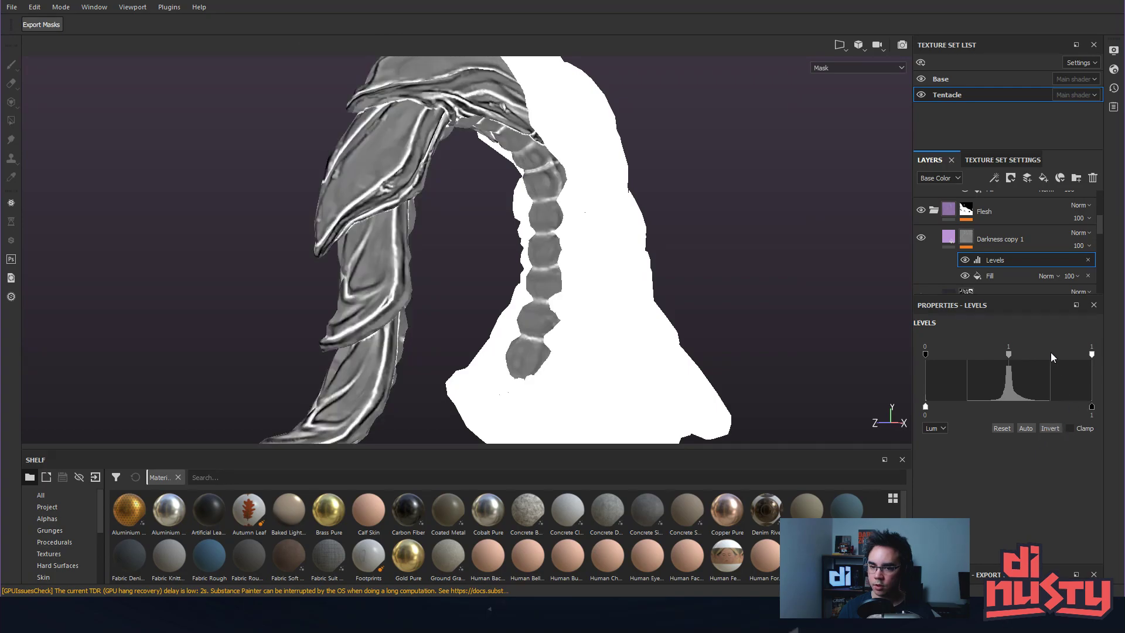
click(1044, 428)
drag(942, 354, 1015, 357)
alt+drag(588, 299, 718, 299)
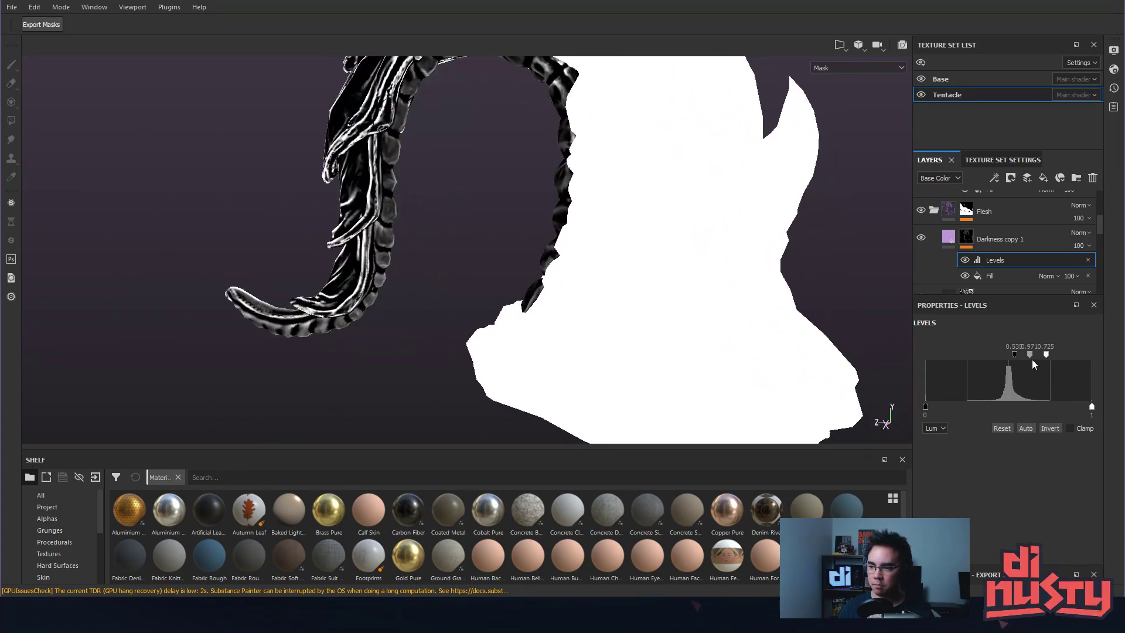
mouse_move(543, 273)
alt+mouse_down()
mouse_move(531, 258)
mouse_move(549, 287)
alt+mouse_up()
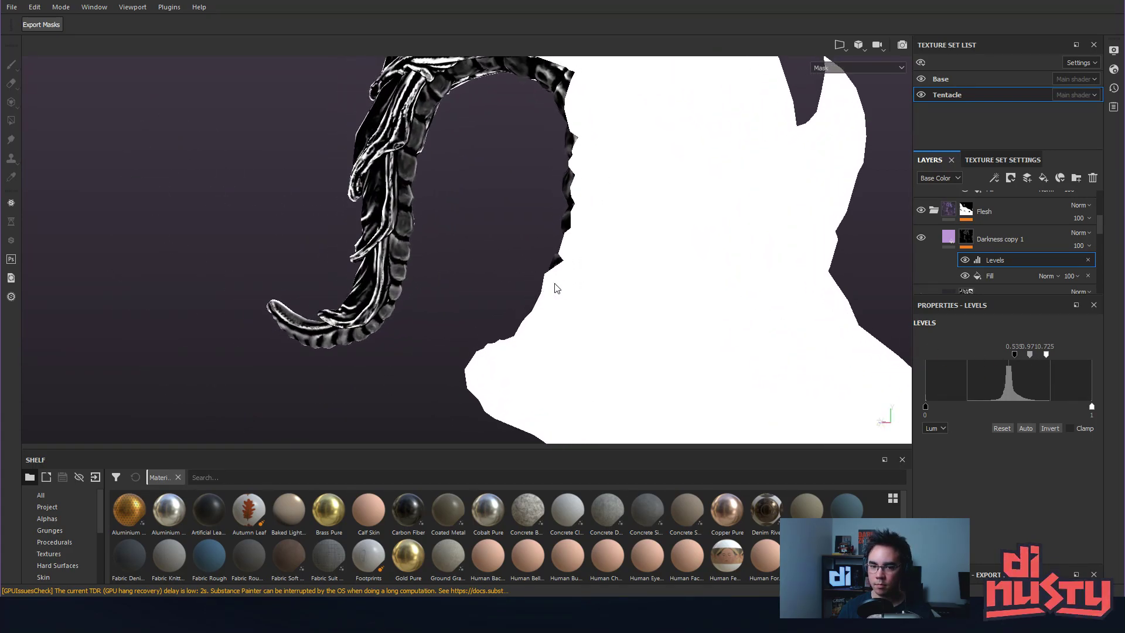
Tighten the mask Levels to a black point of about 0.53 and a white point of 0.644, checking the edges along the tentacle.
drag(1031, 359, 1018, 356)
alt+drag(410, 199, 887, 269)
mouse_move(1021, 354)
mouse_down()
mouse_move(1009, 355)
mouse_move(1033, 354)
mouse_up()
alt+drag(867, 329, 660, 300)
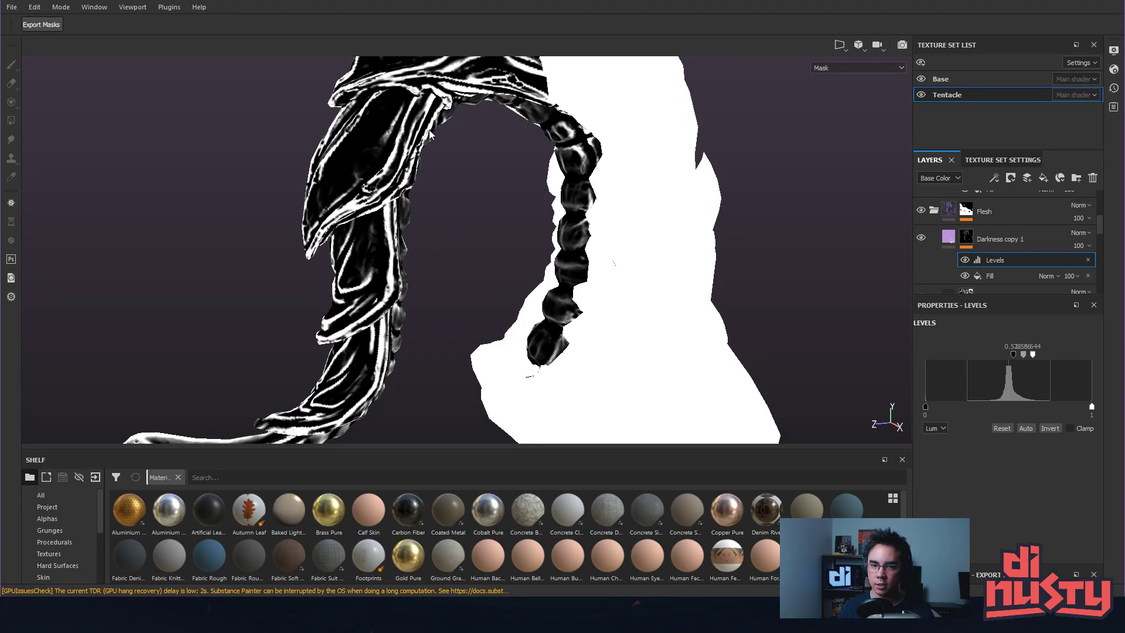
alt+drag(430, 96, 544, 262)
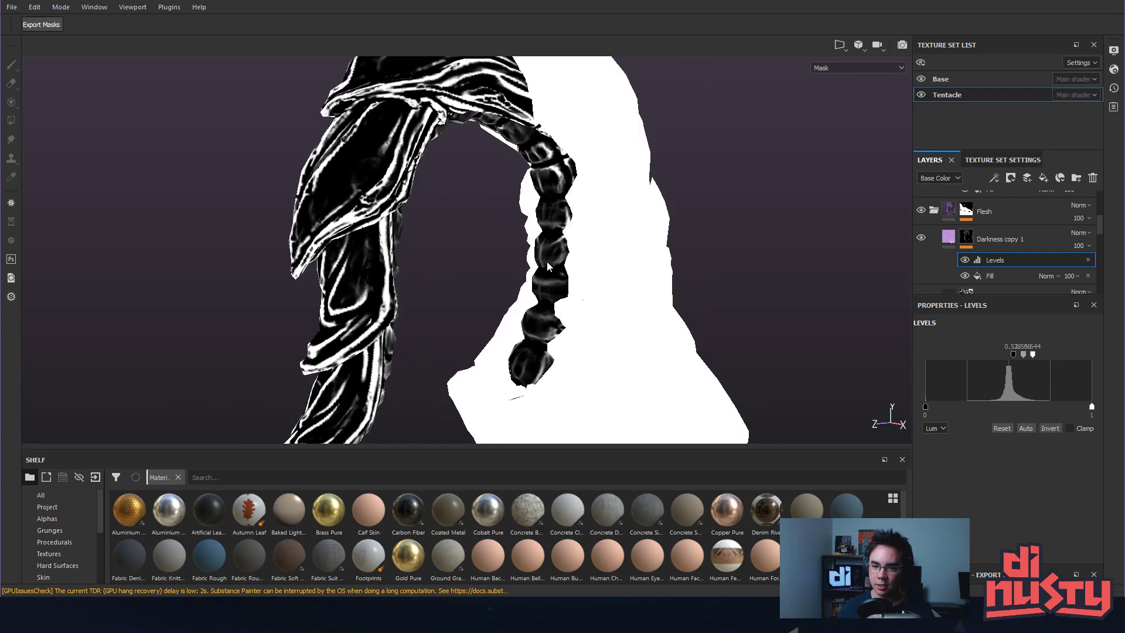
alt+middle_drag(544, 262, 455, 181)
alt+right_drag(454, 181, 582, 221)
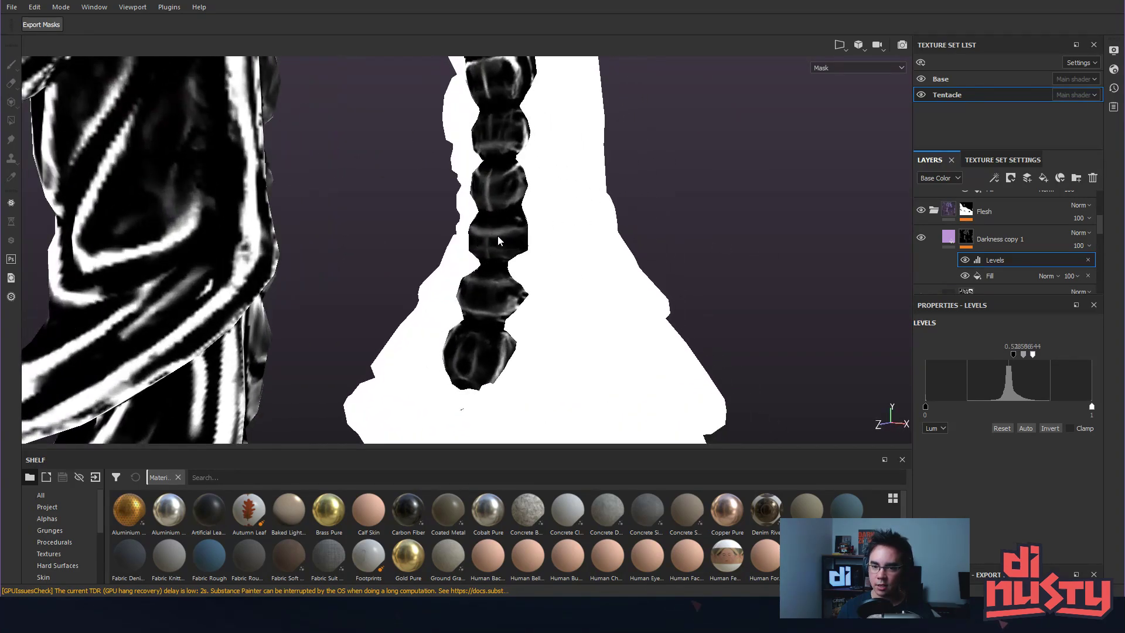
Add a Blur filter above the Levels on the Darkness copy 1 mask with a blur intensity of 0.4.
mouse_move(491, 184)
alt+mouse_down()
mouse_move(470, 114)
mouse_move(499, 178)
alt+mouse_up()
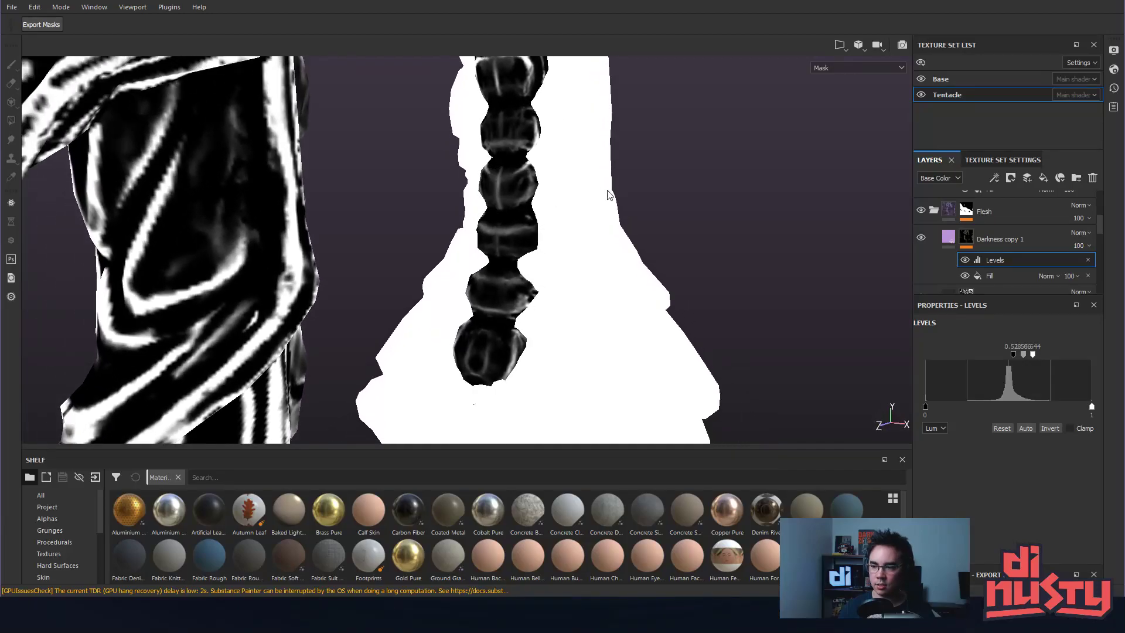
right_click(1012, 260)
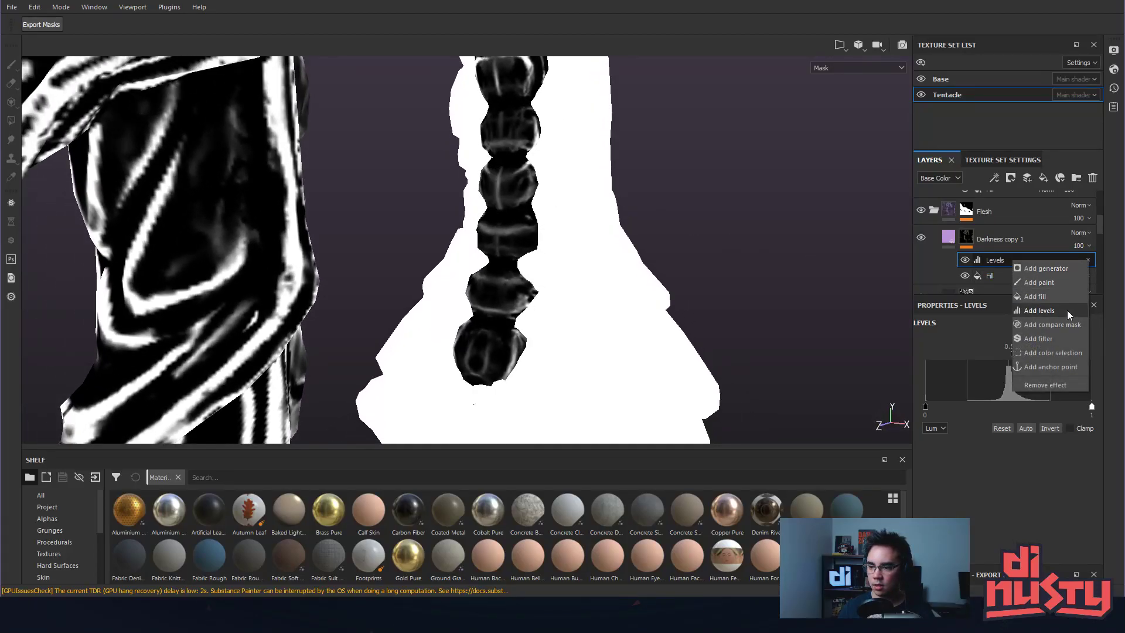
click(1065, 337)
click(1049, 345)
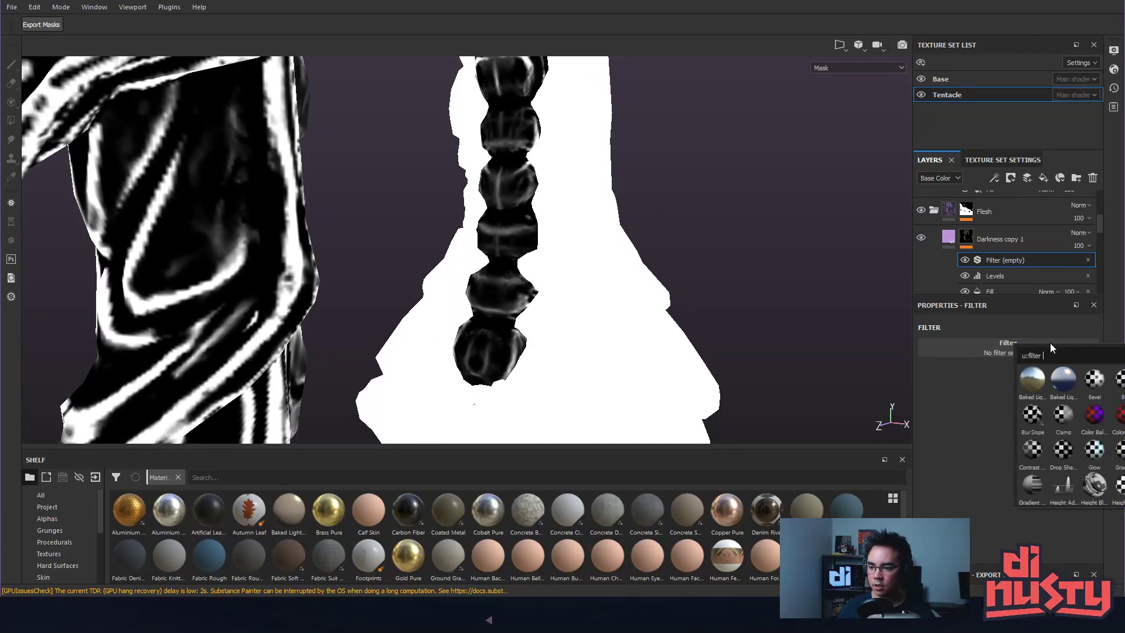
click(1117, 380)
drag(936, 407, 934, 406)
alt+drag(726, 317, 686, 311)
alt+right_drag(686, 311, 489, 292)
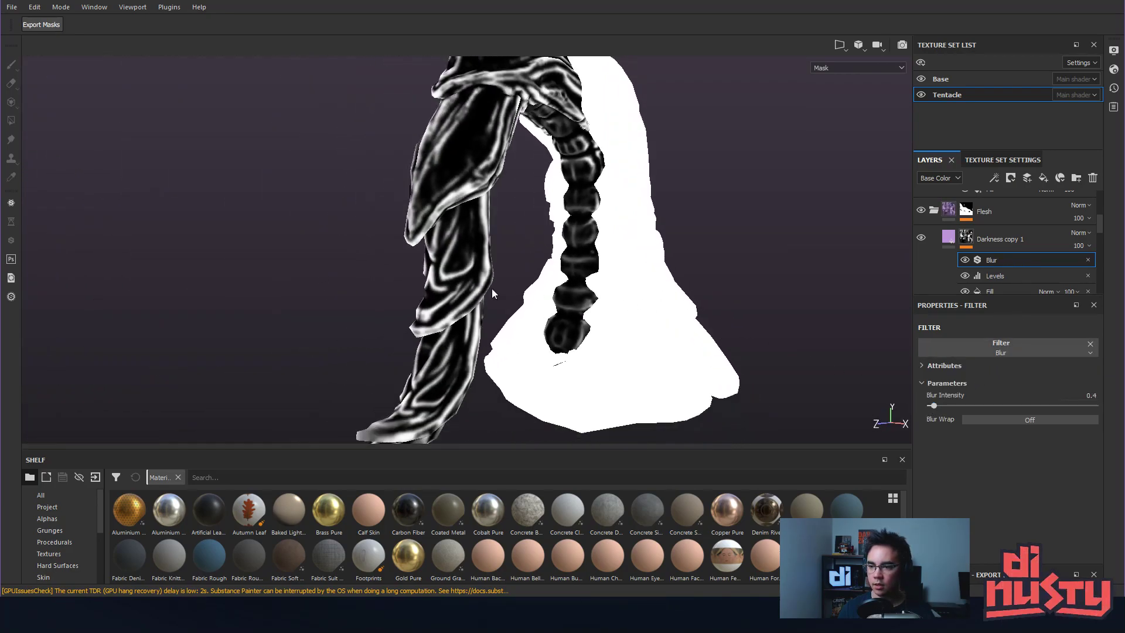
Return the viewport to the base colour and examine the blurred light purple edges along the tentacle.
click(947, 237)
alt+drag(785, 241, 697, 223)
alt+right_drag(698, 222, 762, 269)
alt+drag(761, 269, 801, 245)
click(968, 239)
click(1017, 258)
click(1011, 279)
mouse_move(856, 332)
alt+mouse_down()
mouse_move(826, 366)
mouse_move(838, 375)
alt+mouse_up()
Compare the Curvature Tentacle and Curvature Base maps among the project's shelf resources.
click(992, 234)
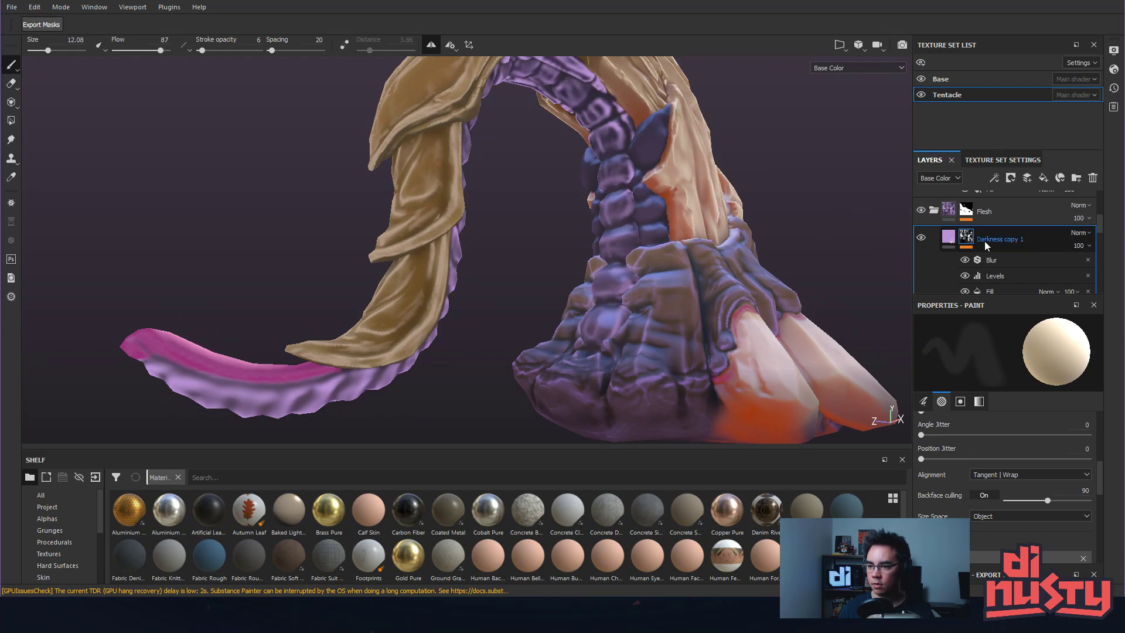
click(61, 518)
click(67, 508)
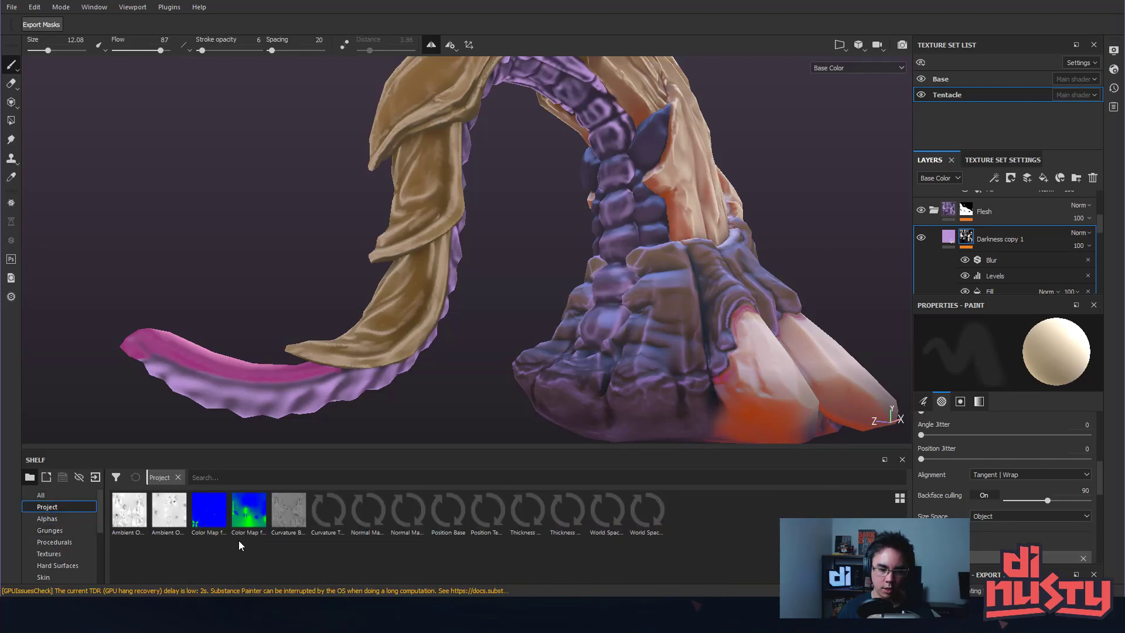
mouse_move(328, 512)
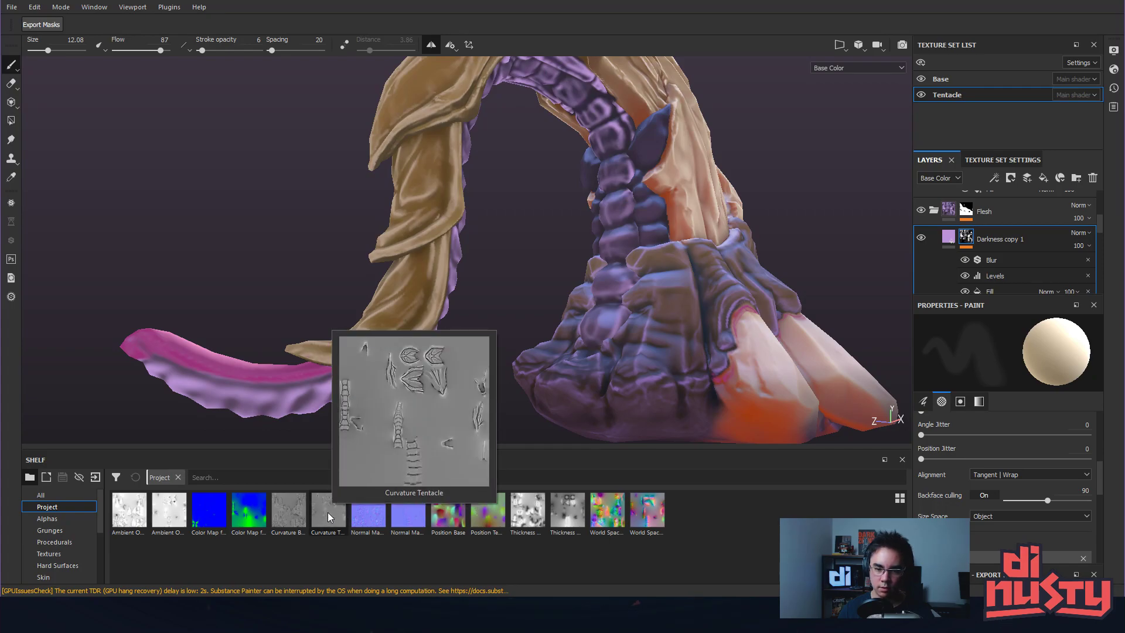
mouse_move(293, 514)
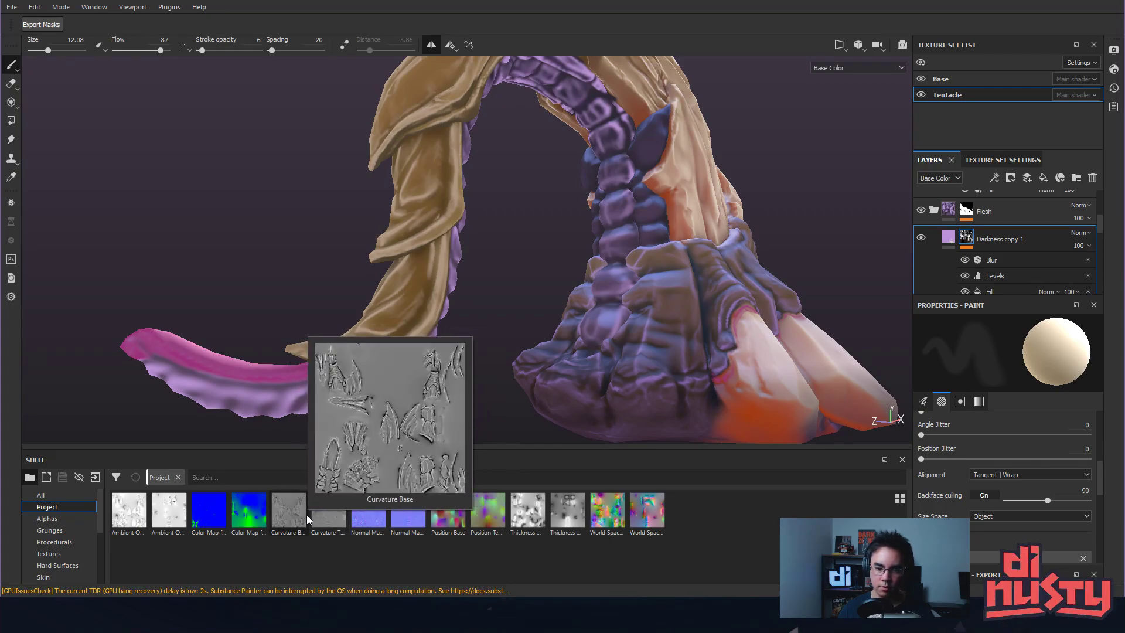
mouse_move(612, 227)
alt+mouse_down()
mouse_move(577, 328)
mouse_move(514, 302)
mouse_move(467, 335)
mouse_move(461, 319)
mouse_move(459, 353)
alt+mouse_up()
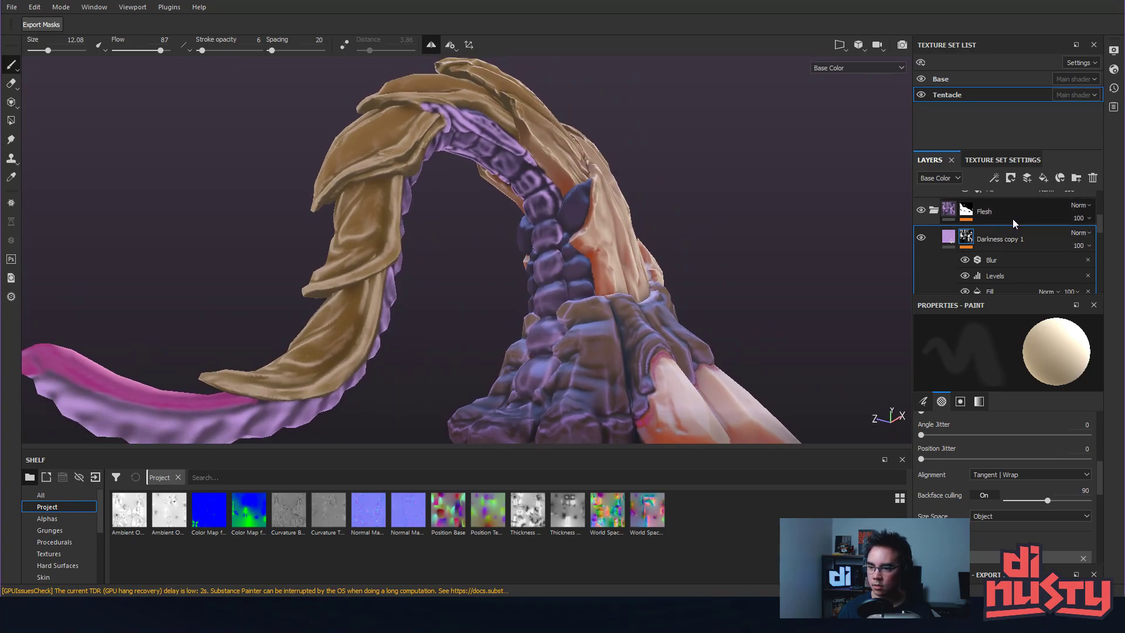
Try inverting the Levels on the Darkness copy 1 mask.
click(1013, 275)
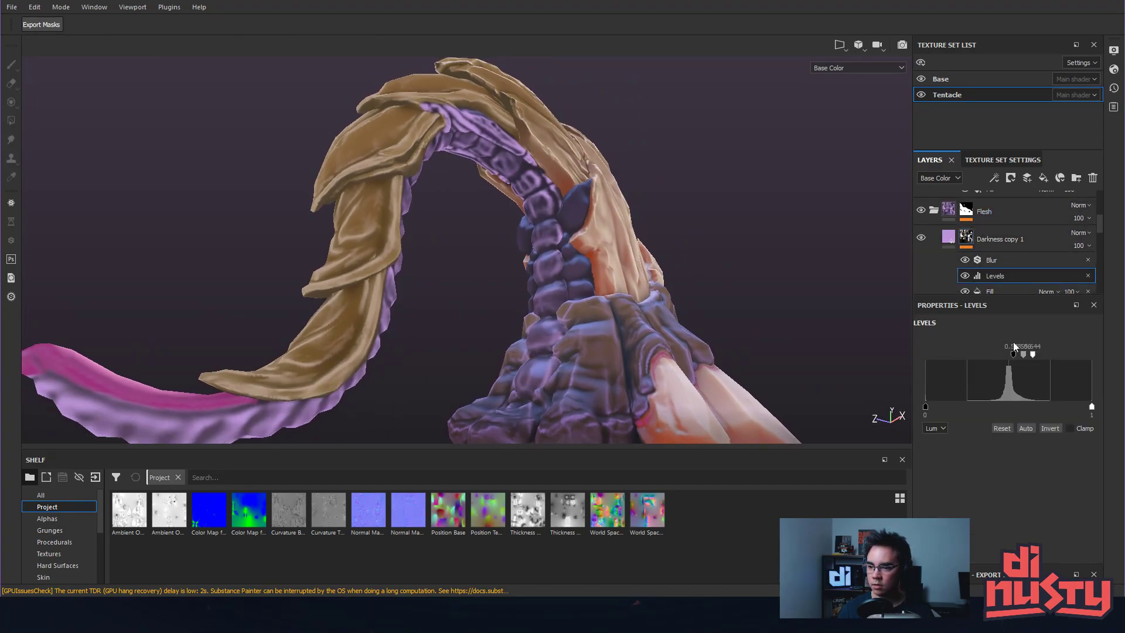
click(1052, 429)
click(1051, 429)
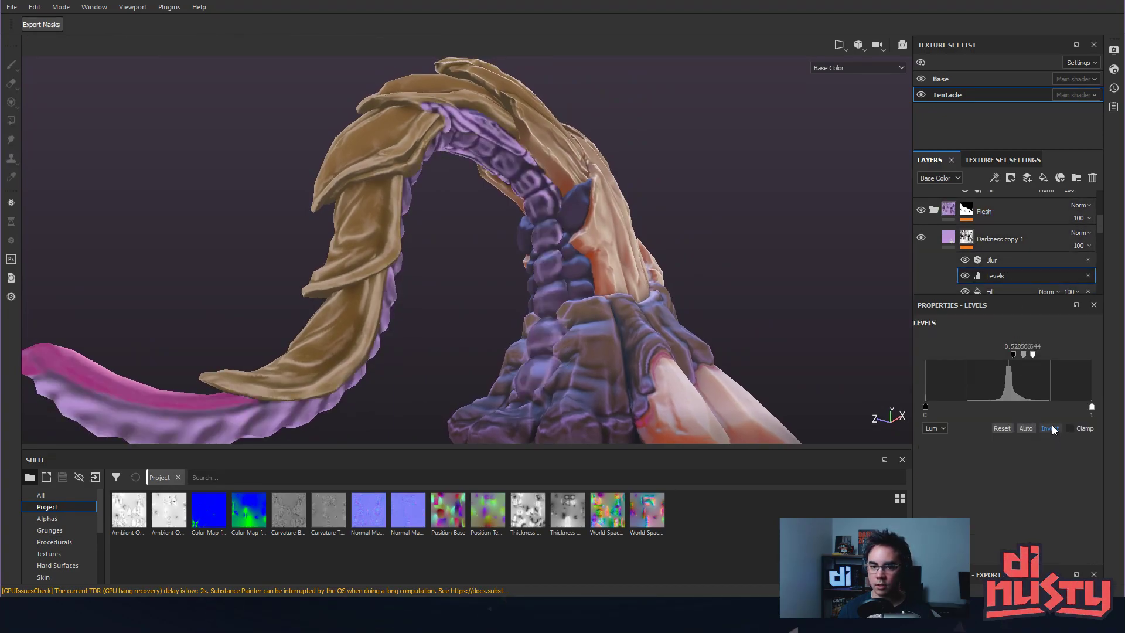
Darken the base colour of Darkness copy 1 to a muted dark purple and check it on the tentacle's underside.
click(948, 236)
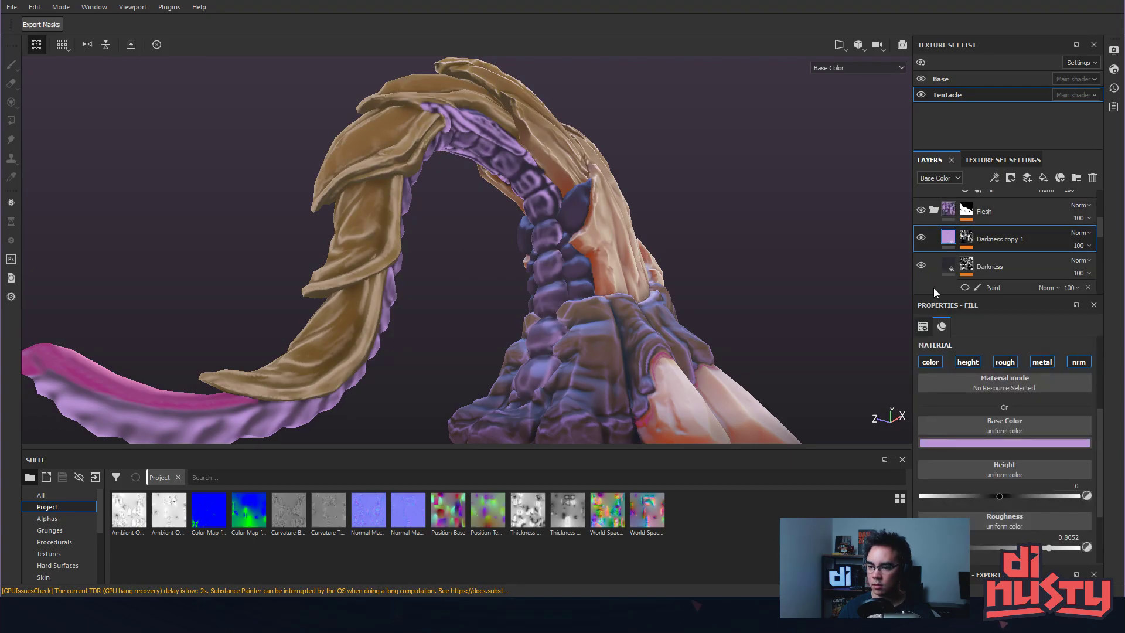
click(984, 445)
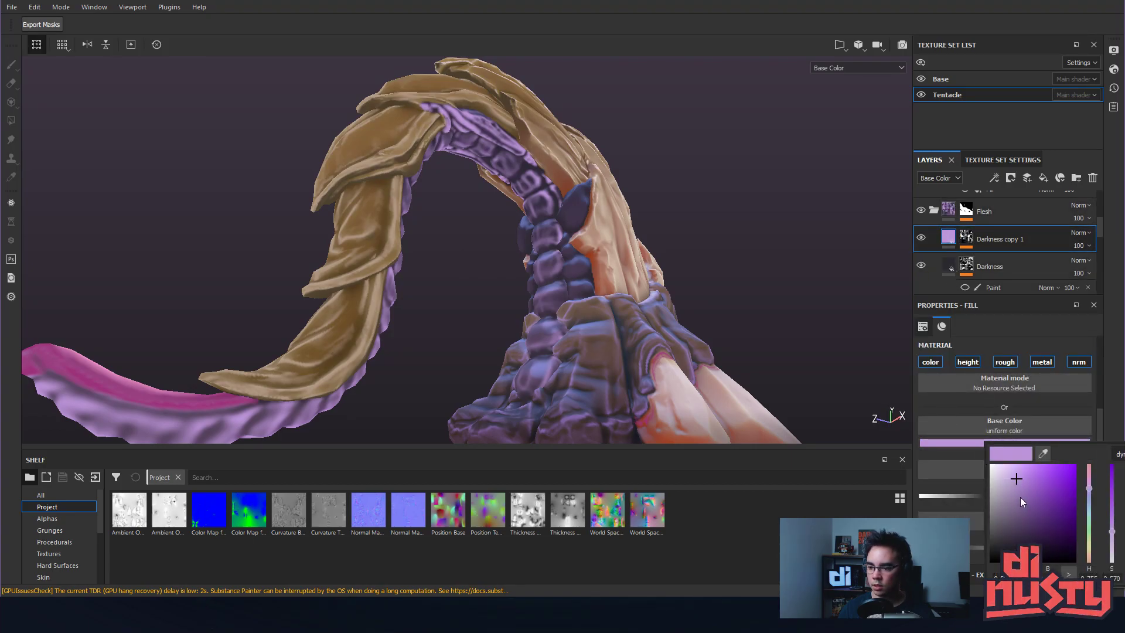
click(1016, 517)
mouse_move(1016, 517)
mouse_down()
mouse_move(1014, 504)
mouse_move(1027, 505)
mouse_move(1017, 519)
mouse_up()
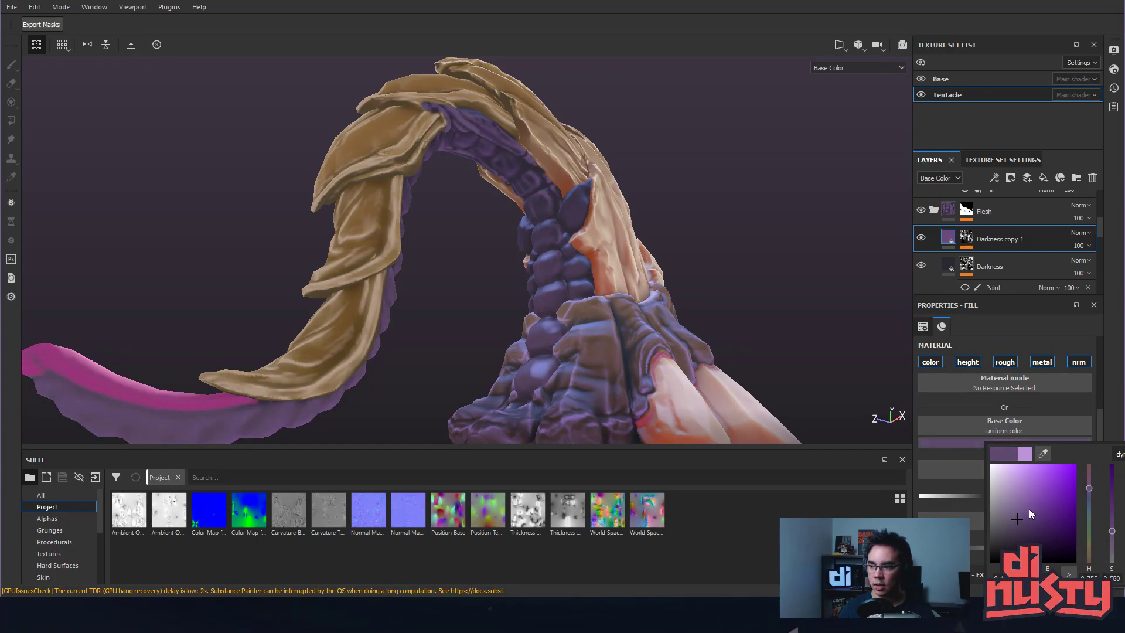
alt+drag(735, 303, 685, 267)
scroll(549, 193, up, 3)
alt+drag(539, 190, 546, 226)
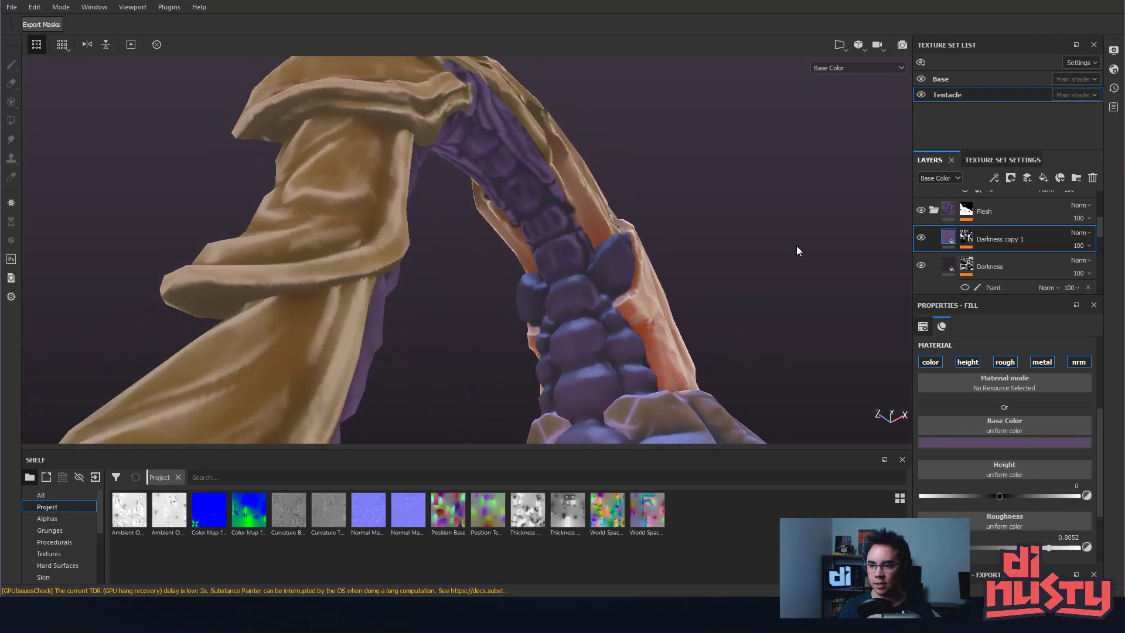
Soften the Darkness copy 1 mask Levels with a black point of 0.437, a midtone of 1.75 and a white point of 1.
click(1023, 272)
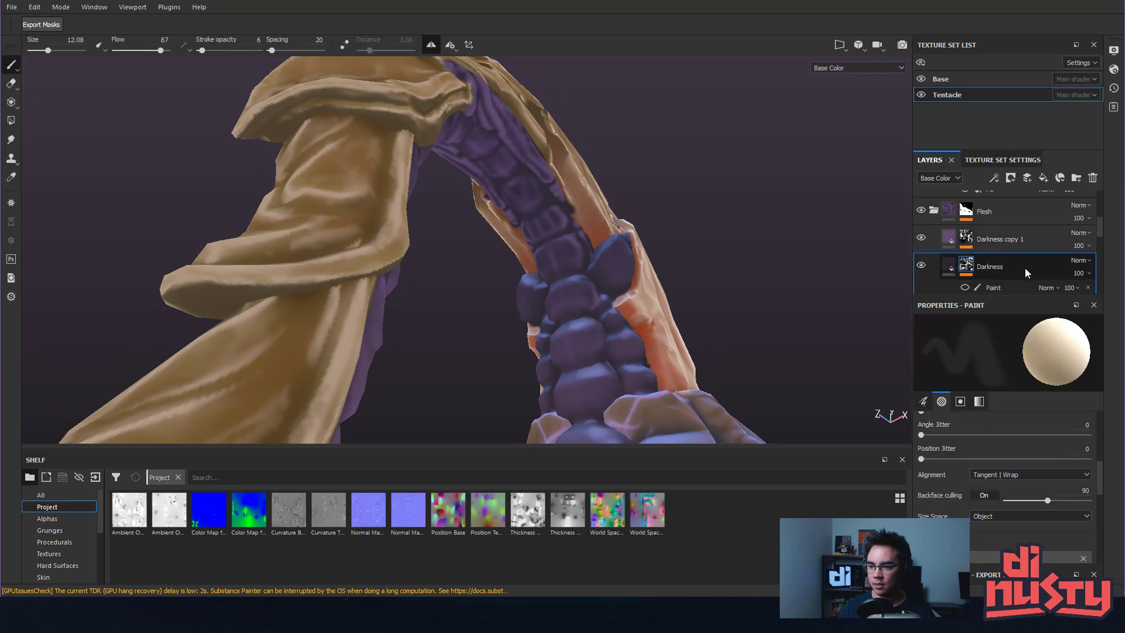
click(969, 239)
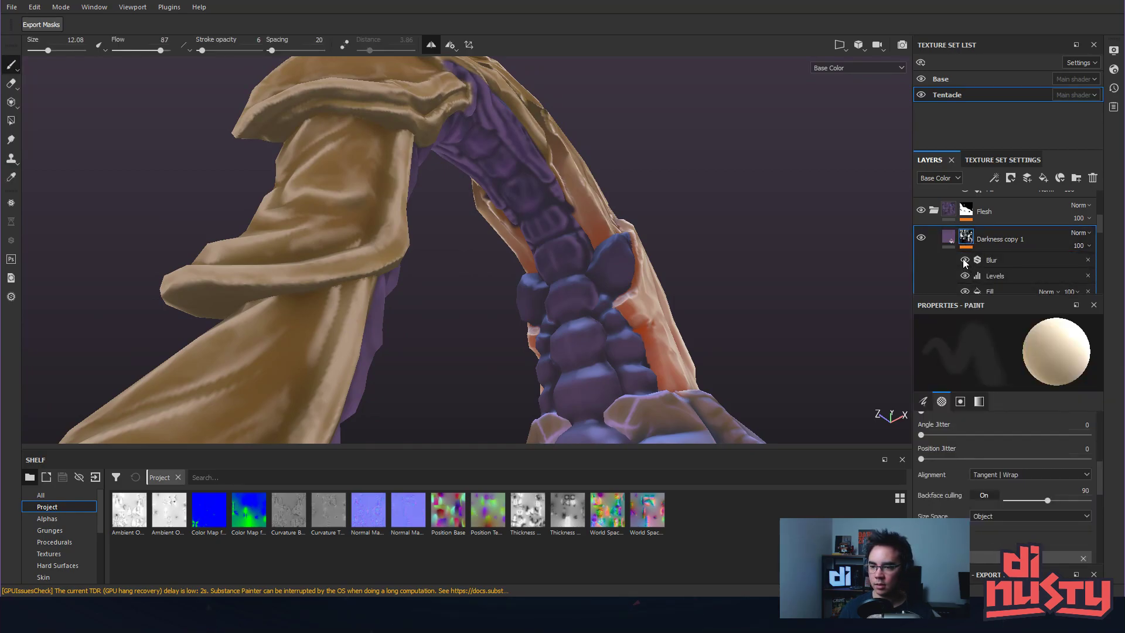
click(1011, 276)
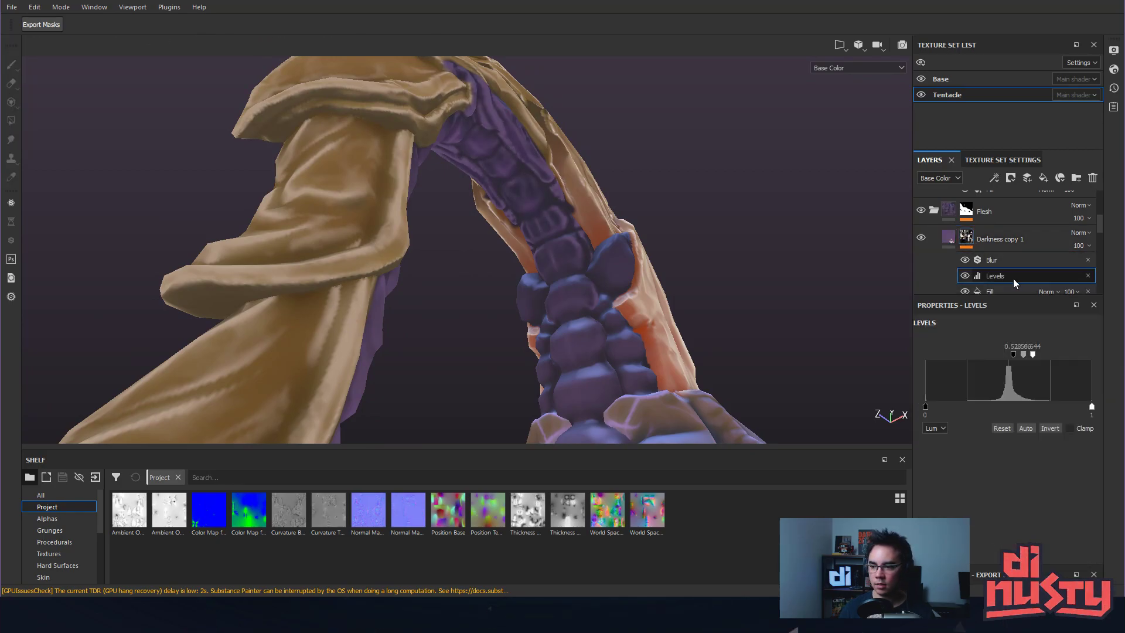
mouse_move(1050, 358)
mouse_down()
mouse_move(1088, 367)
mouse_move(983, 354)
mouse_move(1040, 356)
mouse_up()
click(1010, 356)
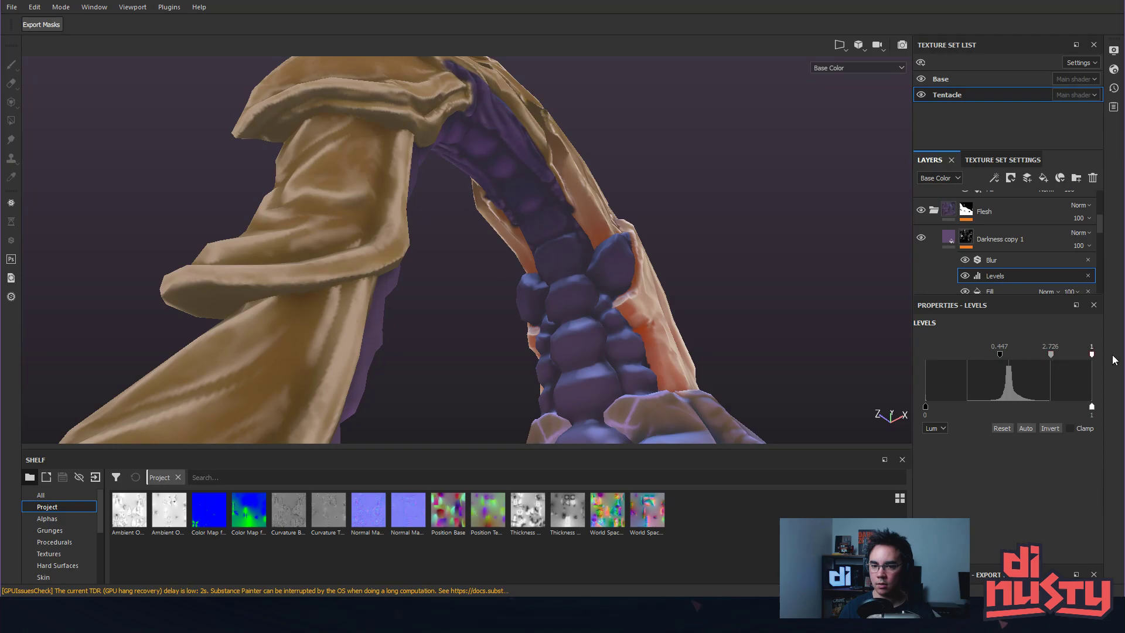
drag(1048, 355, 932, 354)
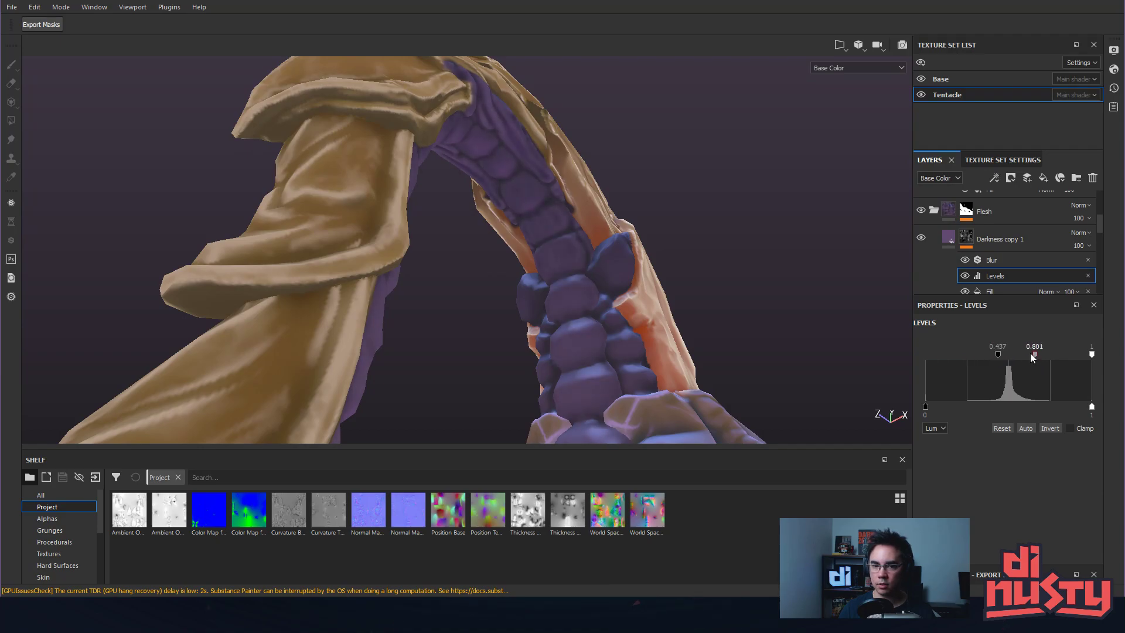
mouse_move(1043, 354)
mouse_down()
mouse_move(1056, 354)
mouse_move(1047, 355)
mouse_up()
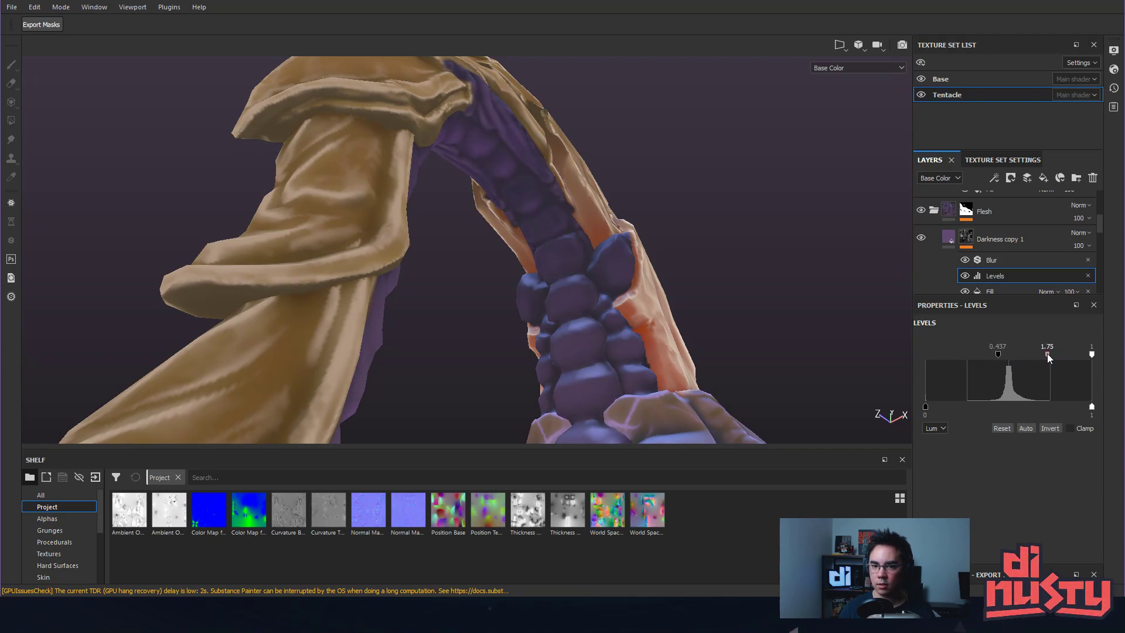
Compare the flesh with and without the mask Levels and Darkness copy 1, viewing the tentacle from several angles.
alt+drag(771, 336, 532, 303)
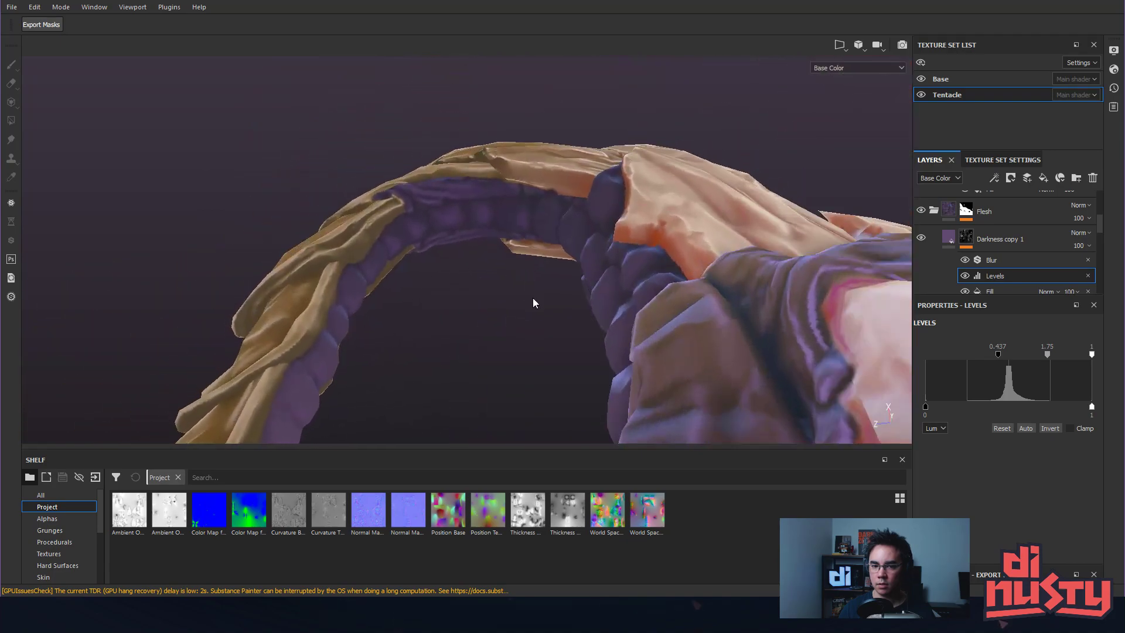
click(965, 274)
click(964, 275)
click(920, 238)
click(920, 237)
click(920, 237)
click(920, 237)
alt+drag(737, 225, 445, 276)
alt+right_drag(445, 276, 574, 284)
alt+drag(575, 283, 527, 246)
alt+right_drag(615, 251, 487, 238)
alt+drag(487, 238, 499, 210)
alt+middle_drag(636, 225, 581, 234)
alt+right_drag(581, 235, 793, 293)
alt+drag(794, 294, 635, 236)
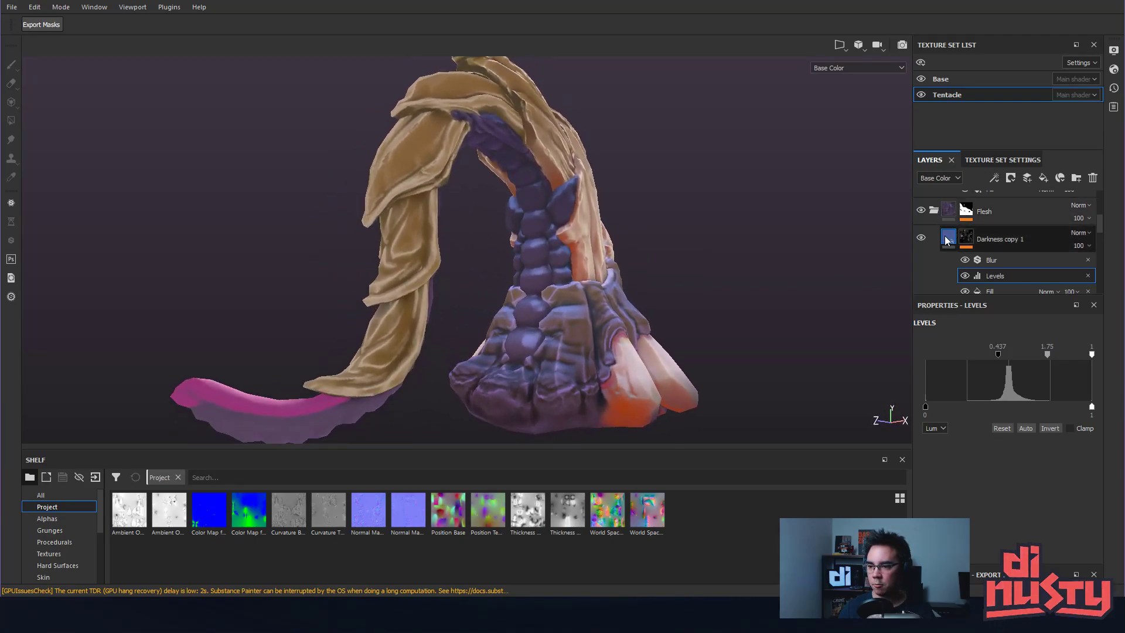
Rename the Darkness copy 1 layer as Curve.
double_click(990, 238)
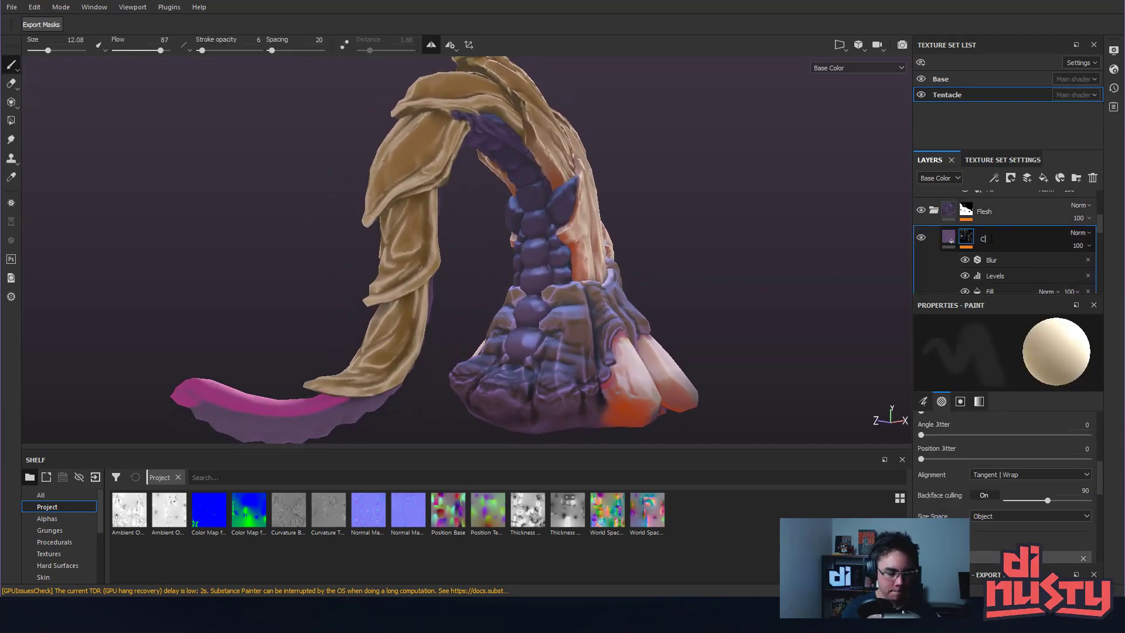
text(Curve)
key(Return)
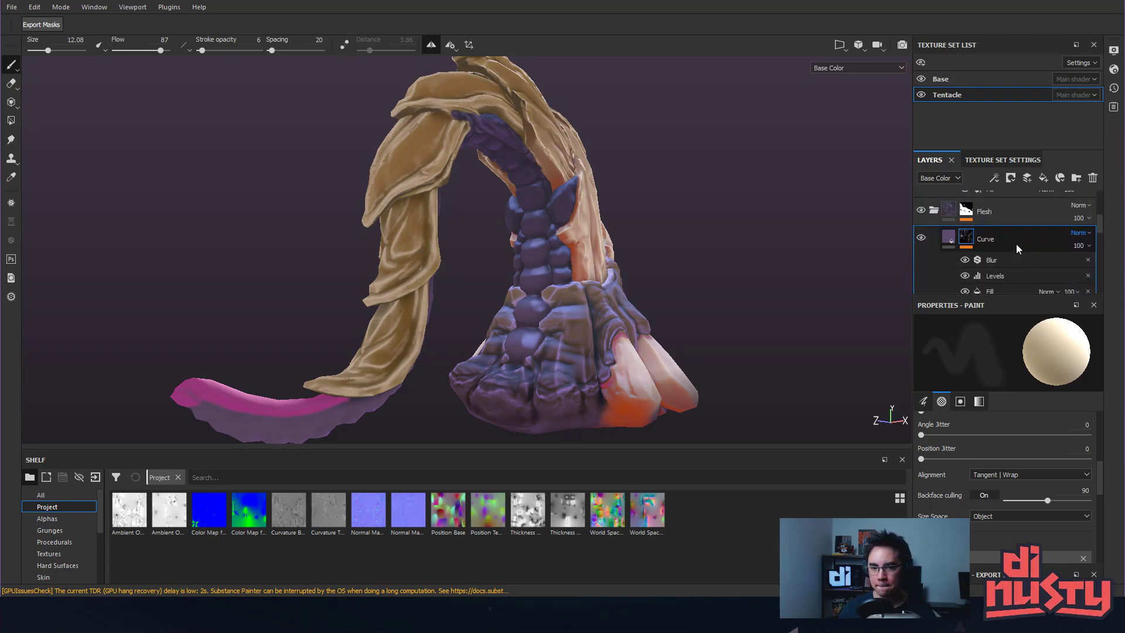
Review the layers below Darkness in the Flesh group and check what Fill layer 4 copy 1 contributes to the tentacle.
scroll(1016, 243, down, 1)
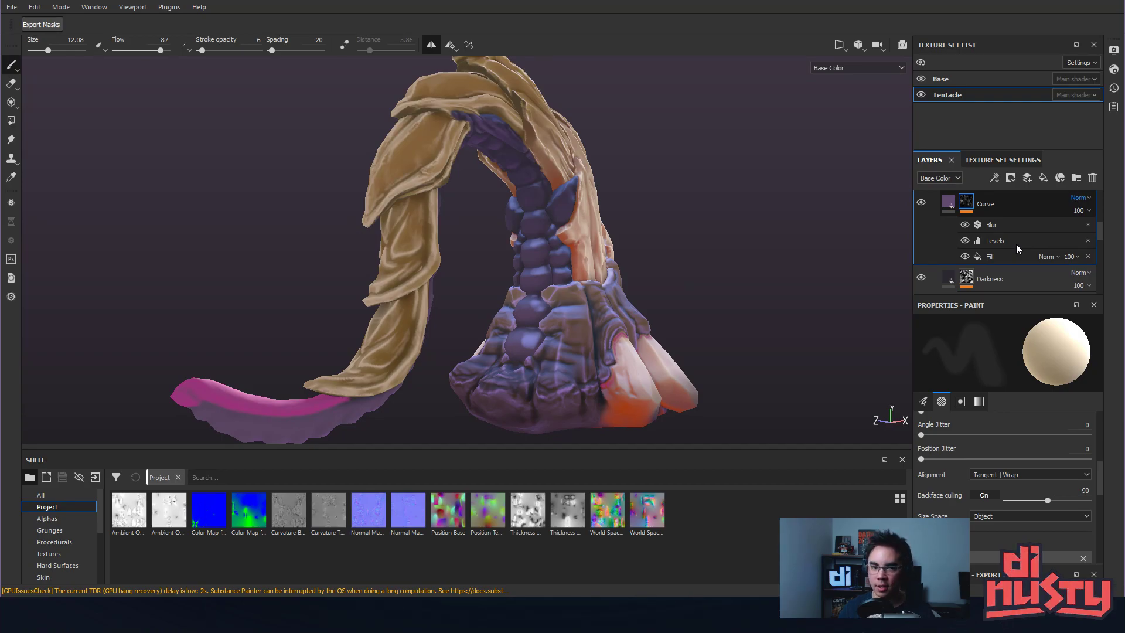
scroll(1016, 243, down, 2)
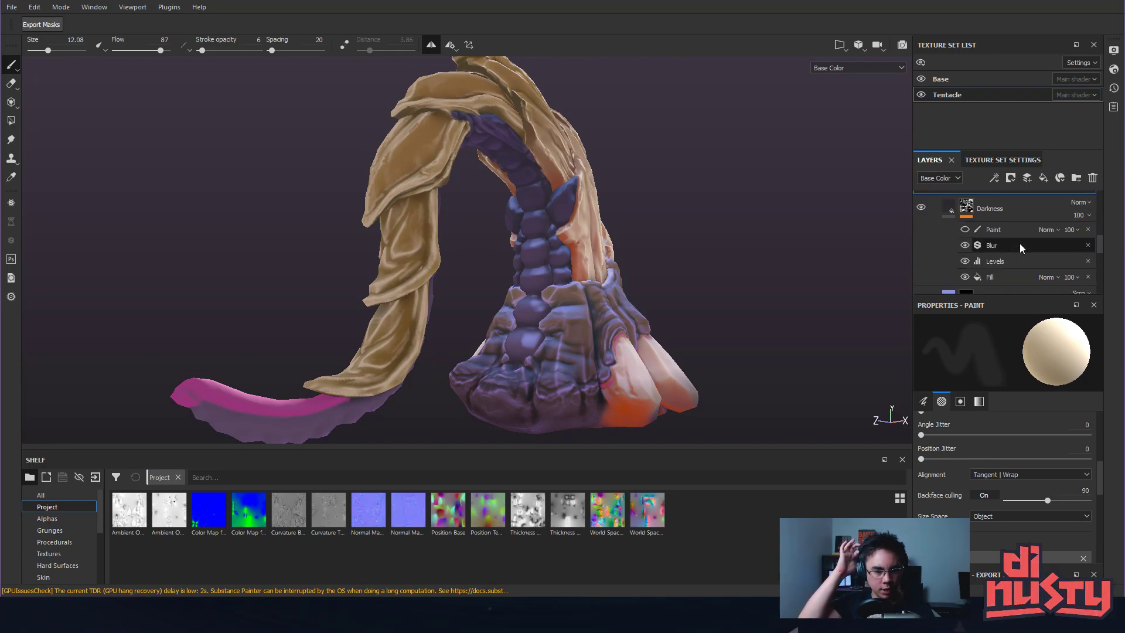
alt+drag(694, 221, 731, 259)
scroll(968, 235, down, 1)
scroll(968, 235, down, 2)
scroll(968, 236, up, 1)
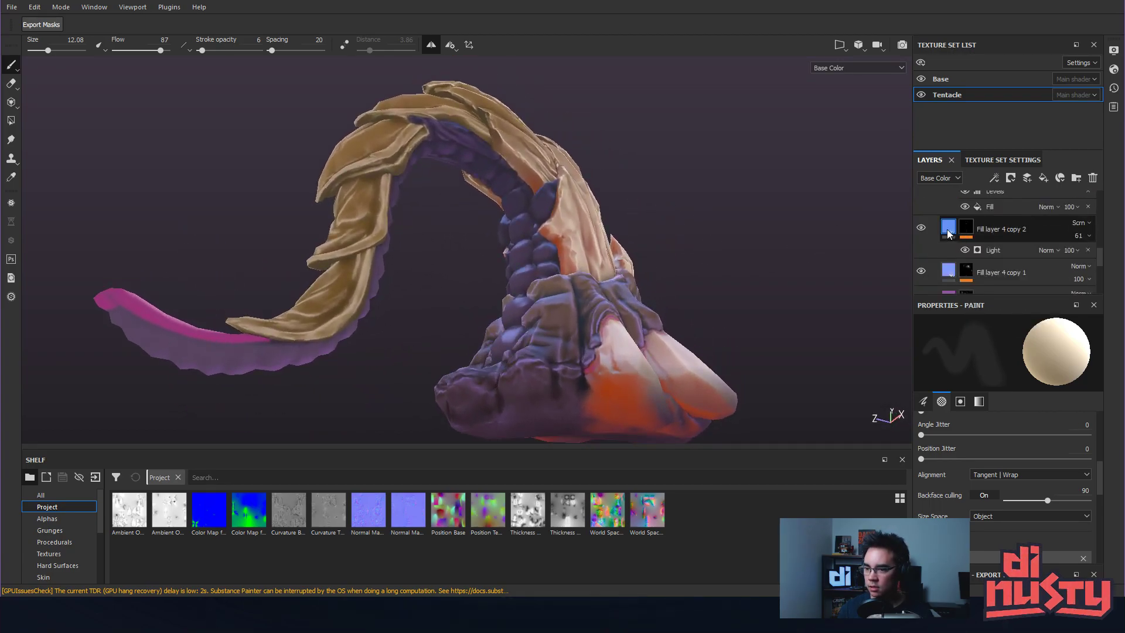
click(921, 270)
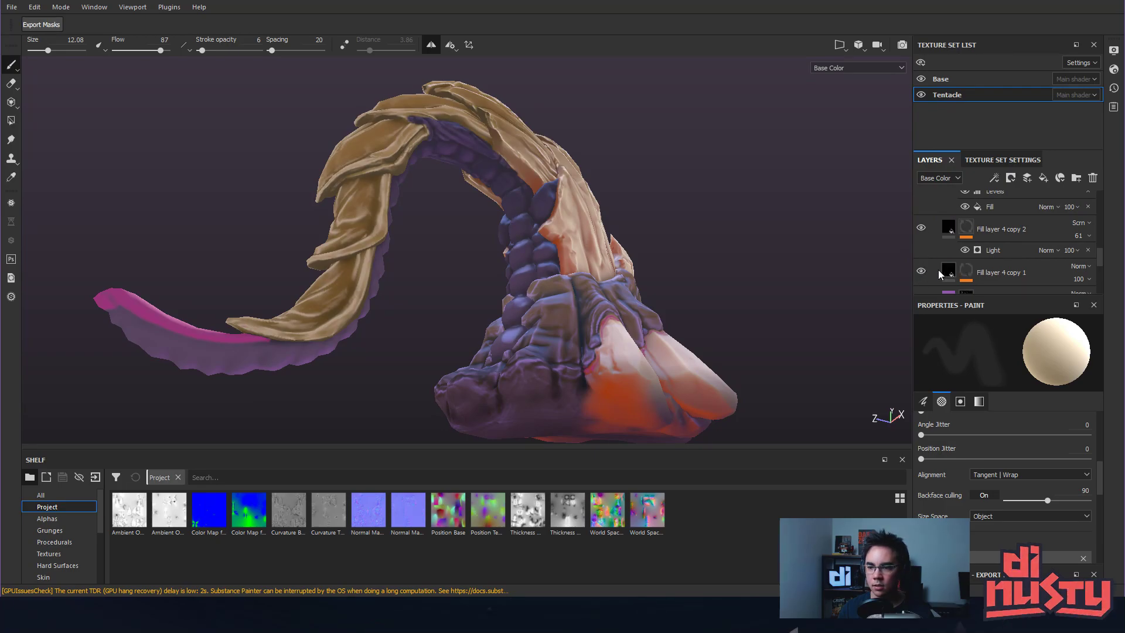
click(937, 270)
Set the mask Levels of Fill layer 4 copy 1 to a black point of 0 and a white point of 0.87.
scroll(990, 272, down, 1)
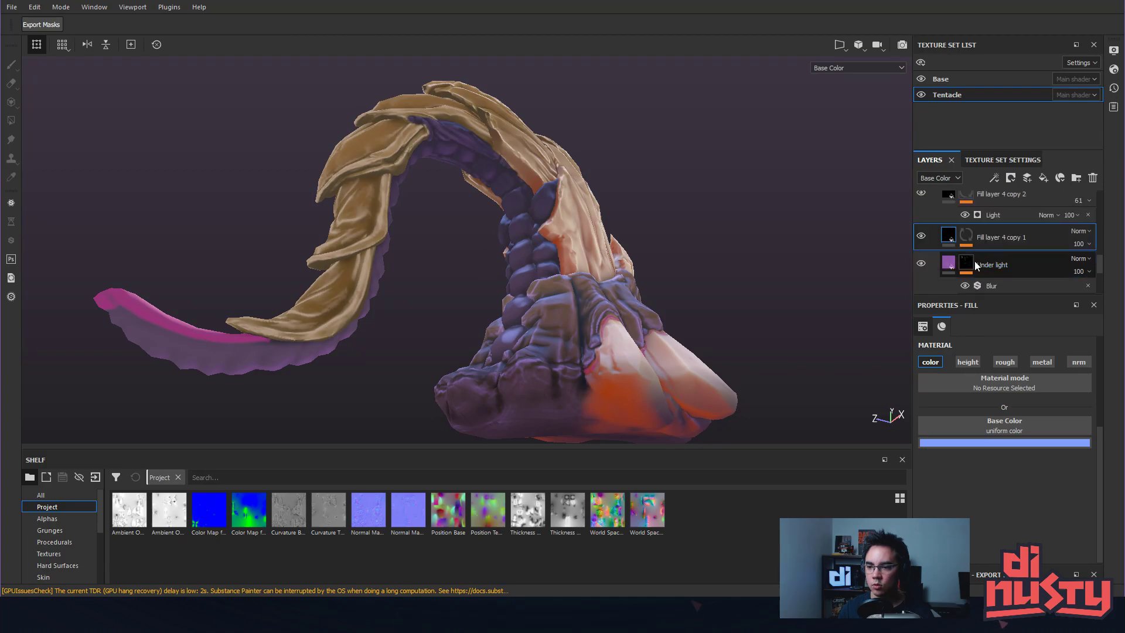
click(965, 237)
click(994, 259)
click(992, 274)
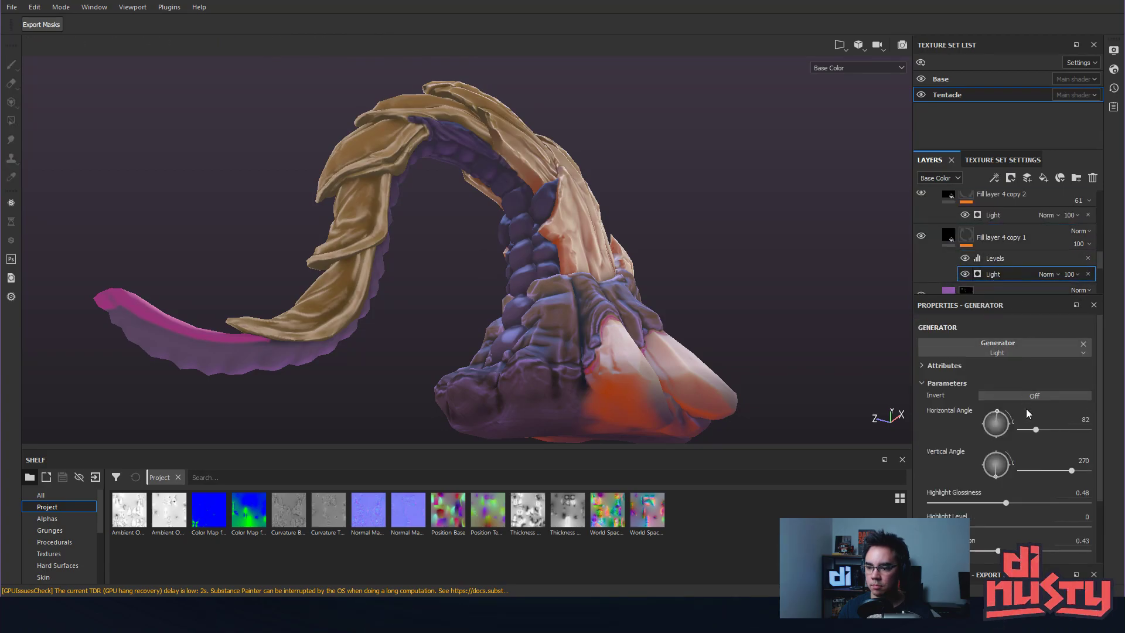
click(1018, 258)
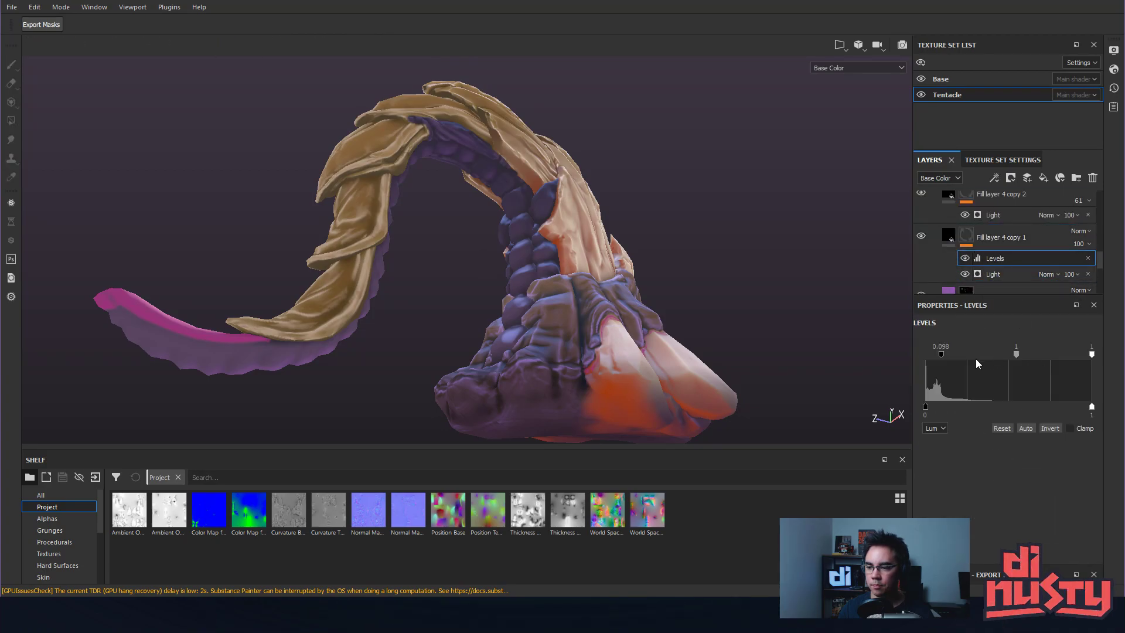
drag(942, 354, 897, 353)
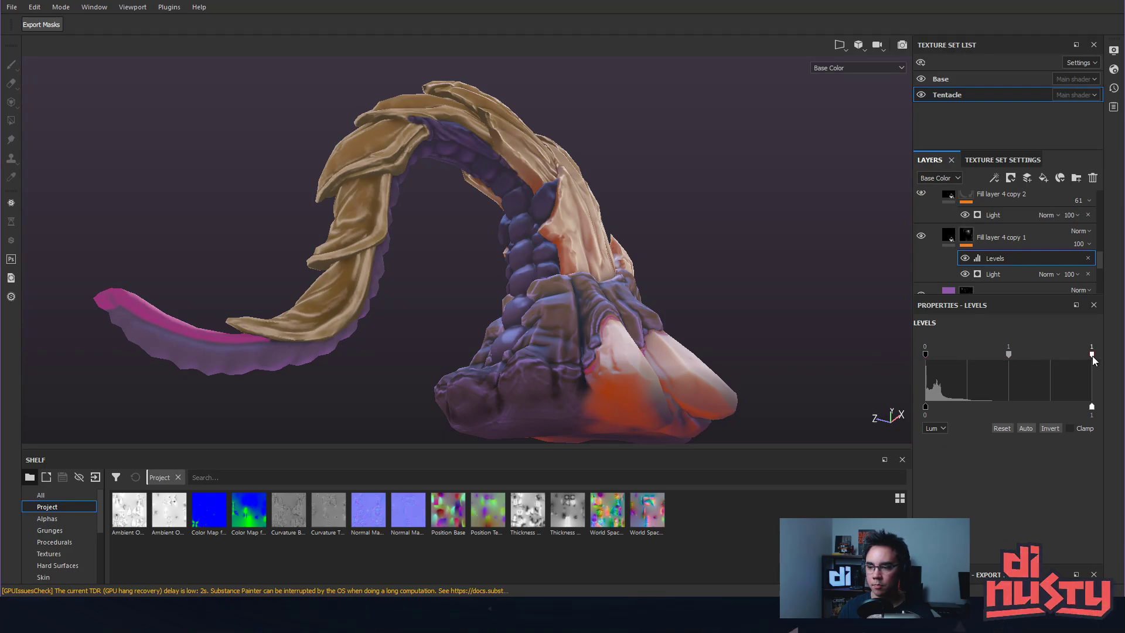
drag(970, 355, 1070, 360)
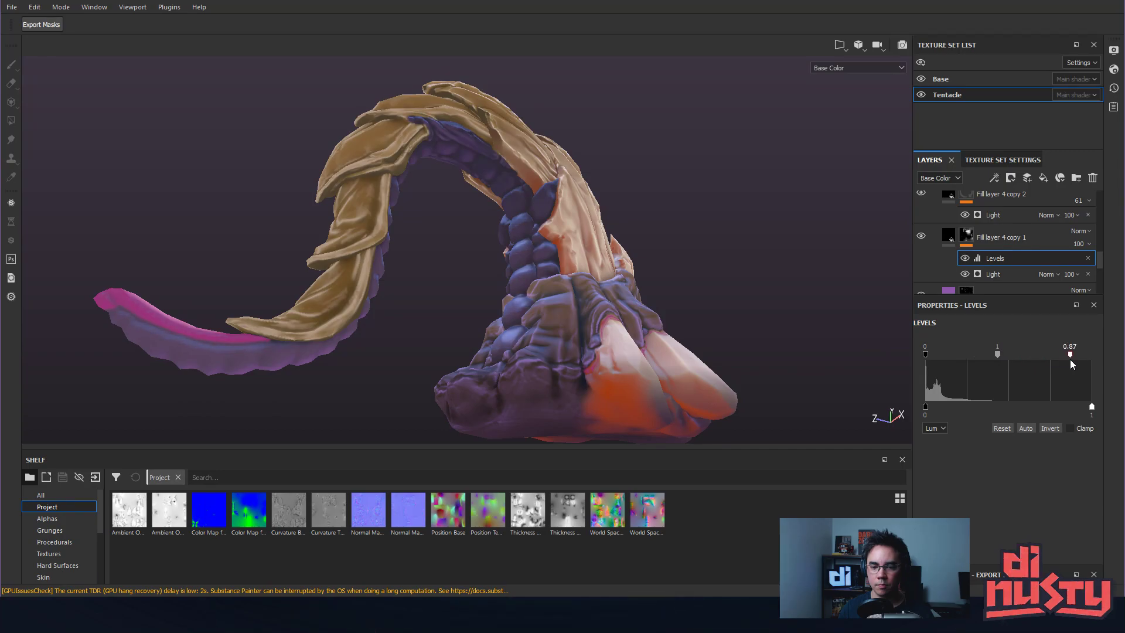
alt+drag(712, 340, 776, 292)
scroll(962, 233, down, 4)
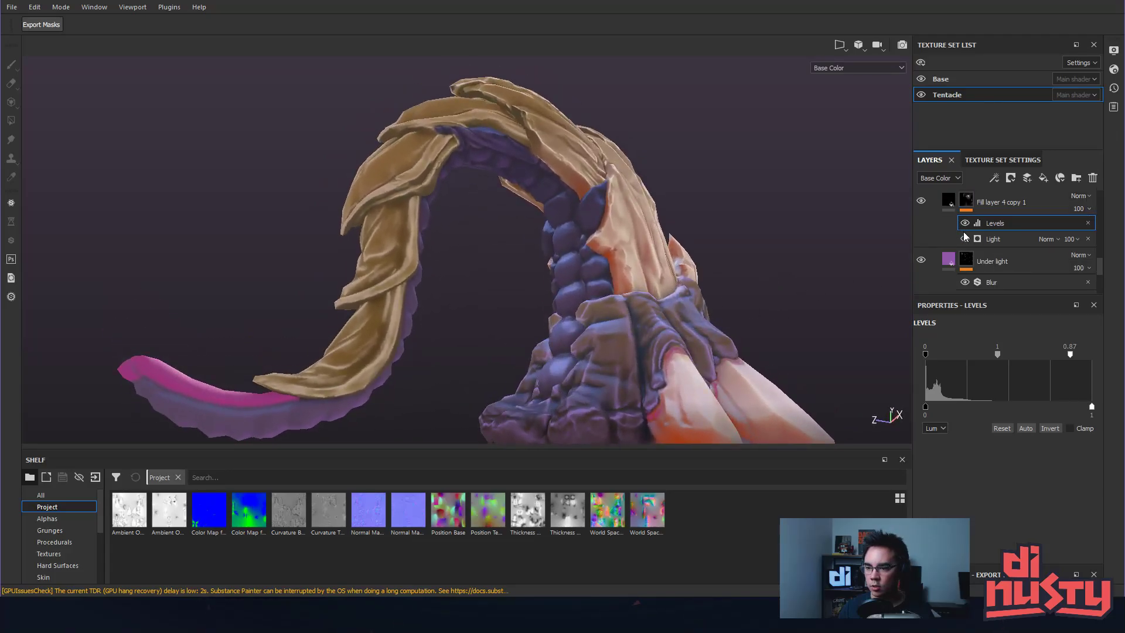
Set the contrast of the 3D Linear Gradient in the Base layer's mask to 0.28.
click(970, 250)
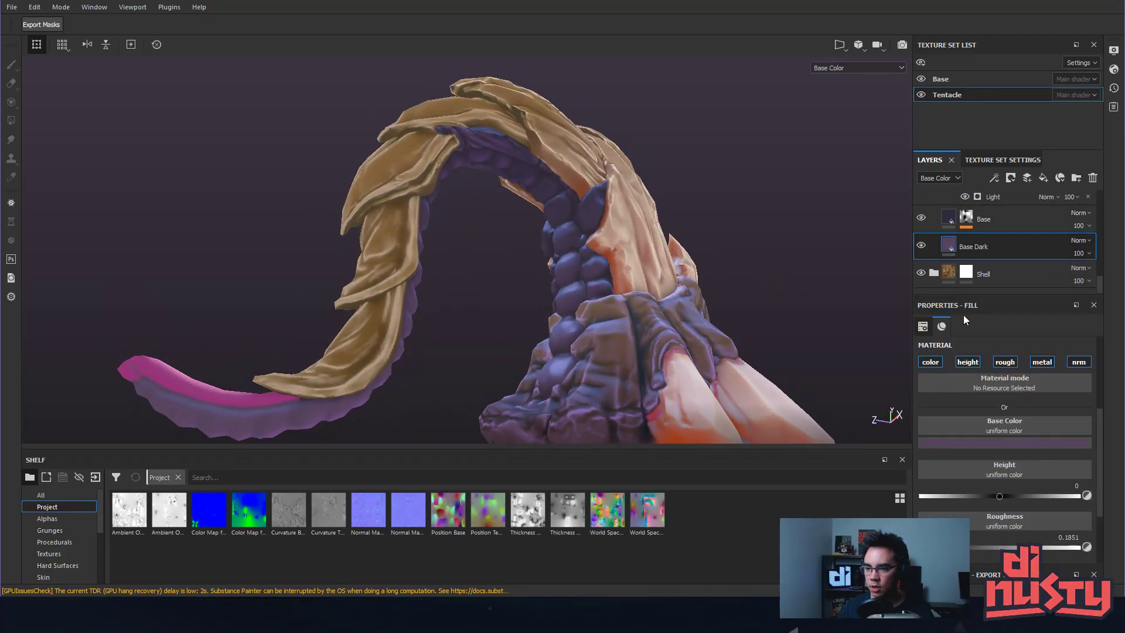
click(966, 217)
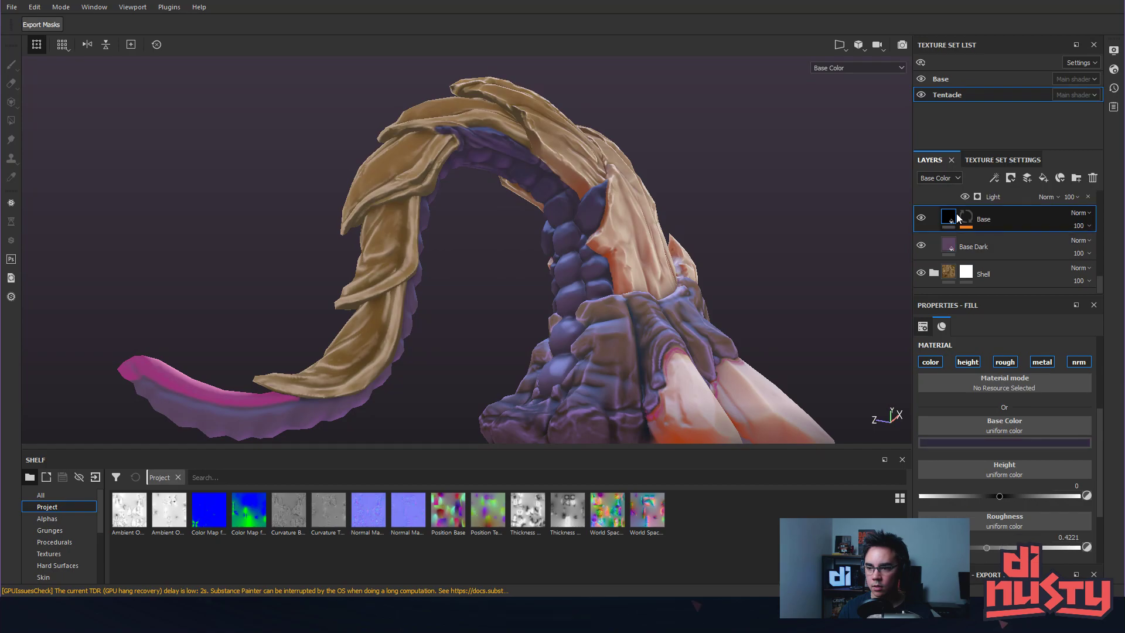
click(998, 239)
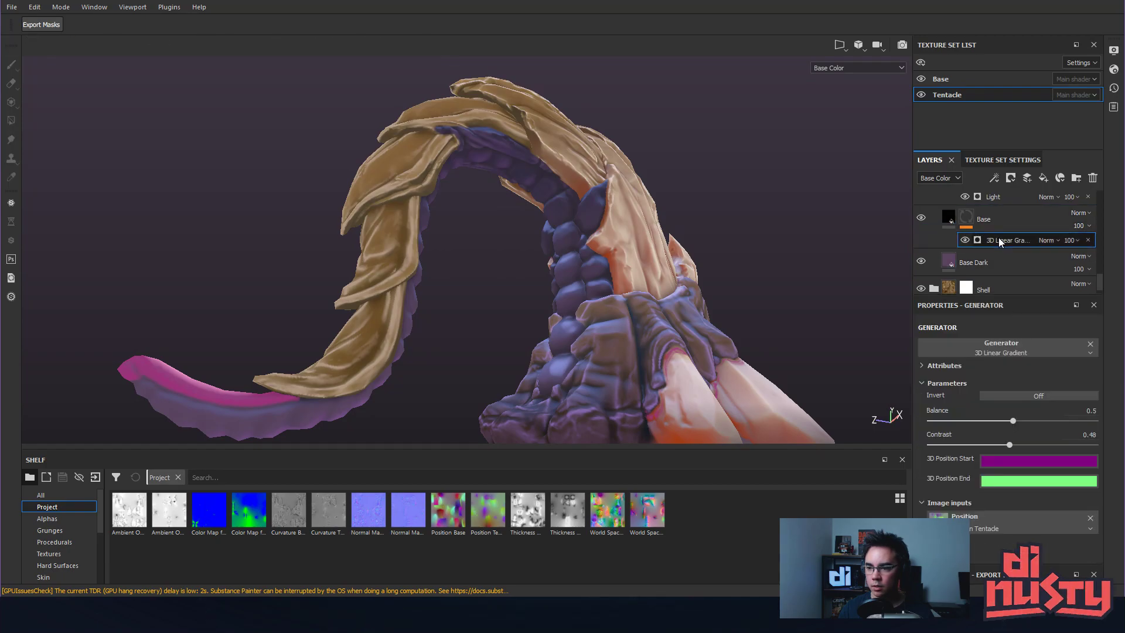
drag(982, 444, 955, 441)
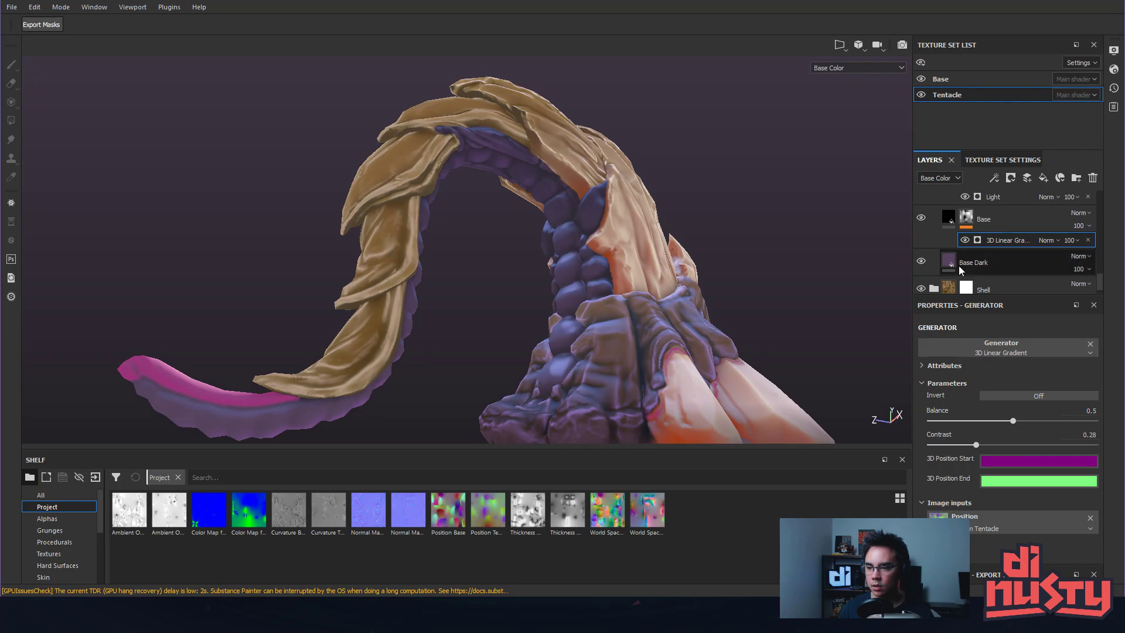
Change the Base Dark layer's base color to a more saturated purple and check the tentacle in Material view.
click(961, 264)
click(977, 441)
mouse_move(1011, 523)
mouse_down()
mouse_move(1012, 511)
mouse_move(1023, 516)
mouse_up()
alt+drag(720, 316, 760, 278)
key(m)
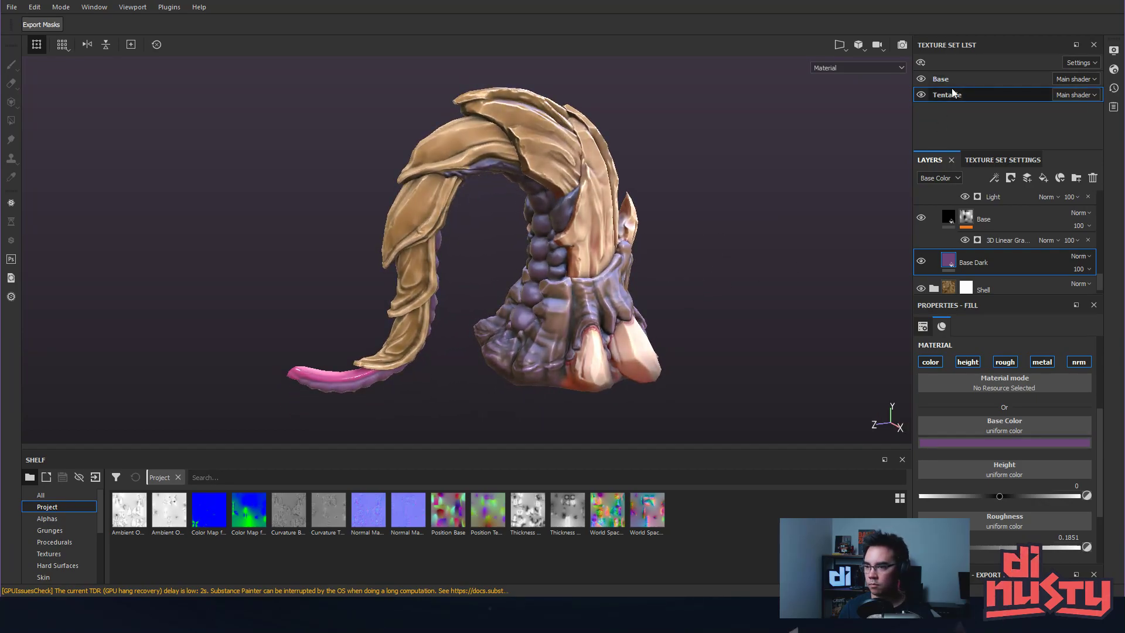
Switch to the Base texture set and compare the model with the Base folder hidden and shown.
click(999, 84)
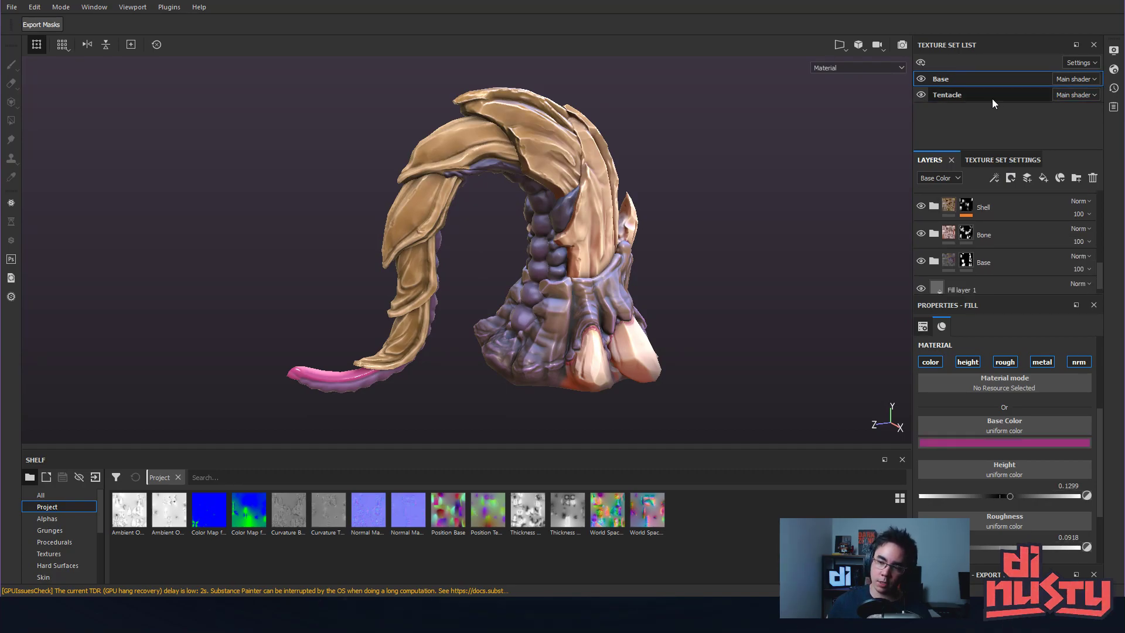
scroll(935, 253, down, 1)
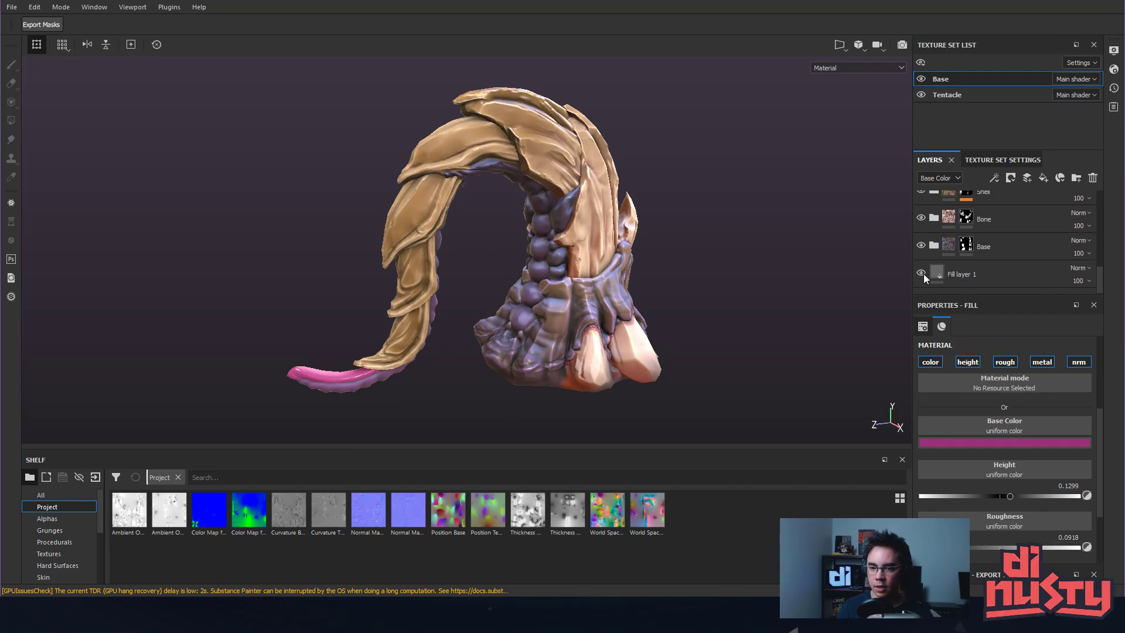
click(925, 240)
click(925, 240)
click(925, 239)
click(924, 239)
Set the roughness of the bottommost Fill layer 1 to 0.5164, keeping the layer after a trial deletion.
click(941, 272)
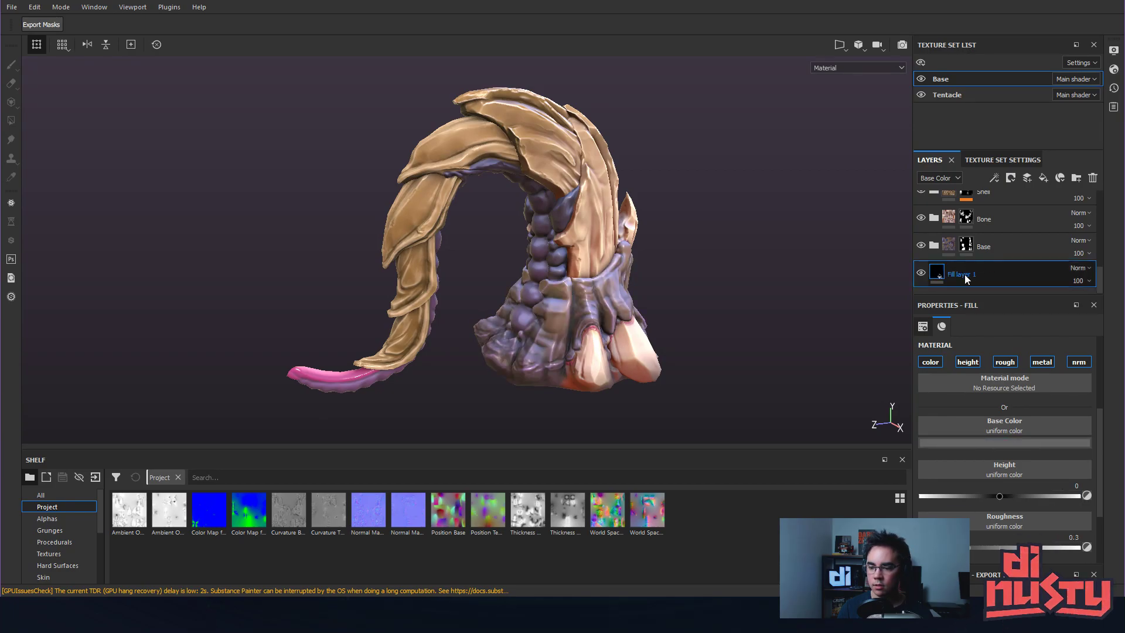
drag(994, 549, 991, 549)
key(Delete)
key(ctrl+z)
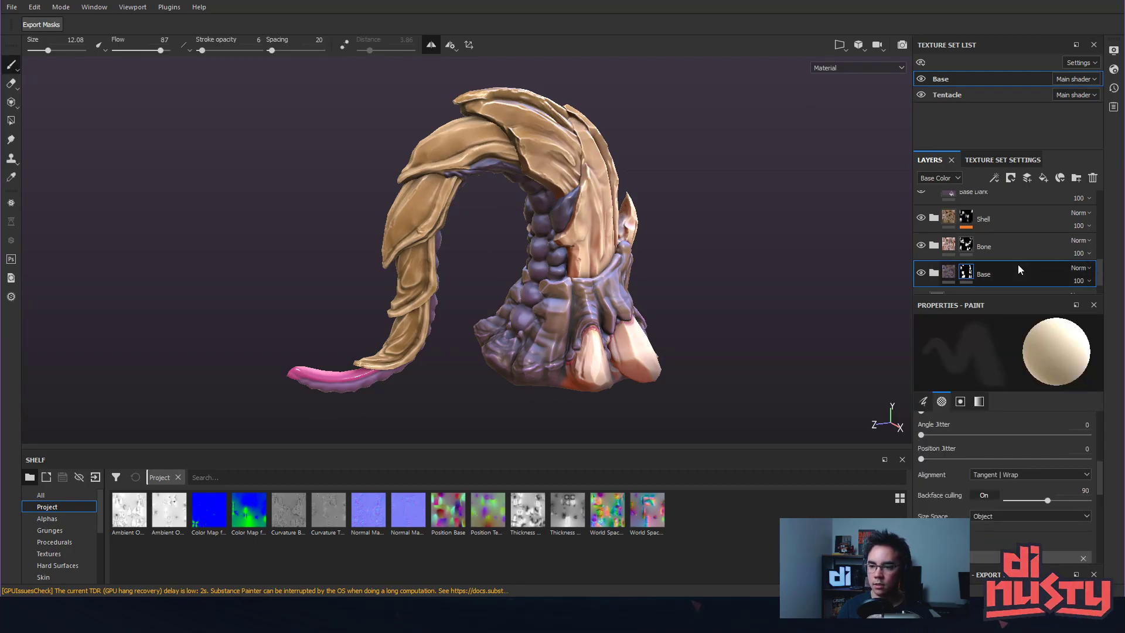
key(ctrl+z)
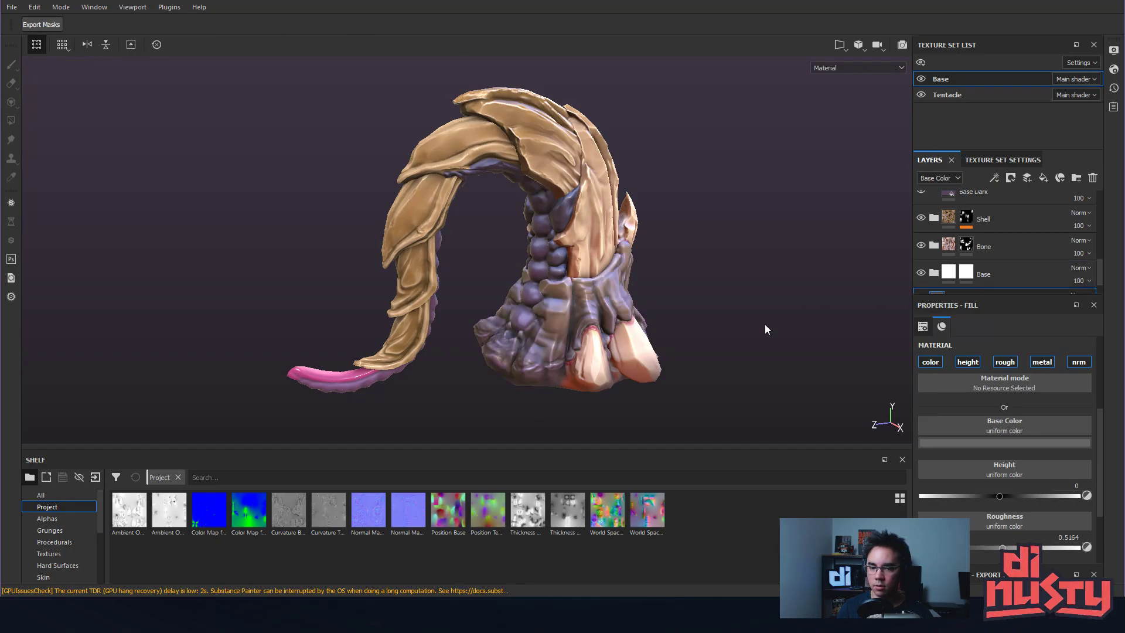
Set the roughness of the Base fill layer inside the Base folder to 1 and inspect the Roughness channel.
alt+drag(775, 320, 907, 284)
click(936, 272)
scroll(967, 251, down, 4)
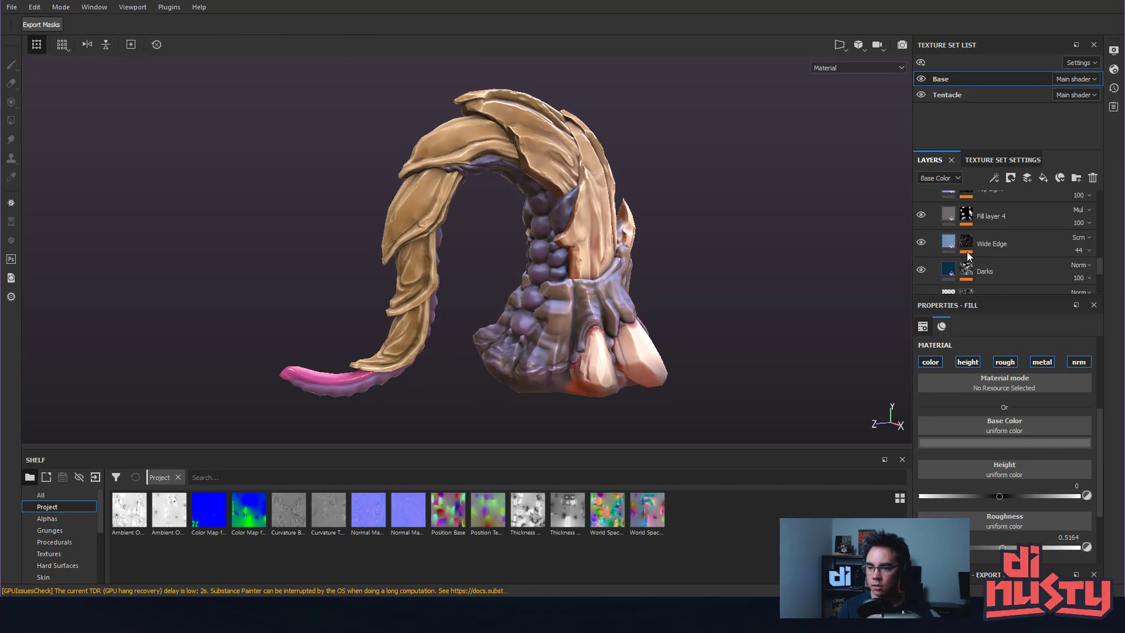
scroll(955, 256, down, 2)
scroll(955, 255, down, 2)
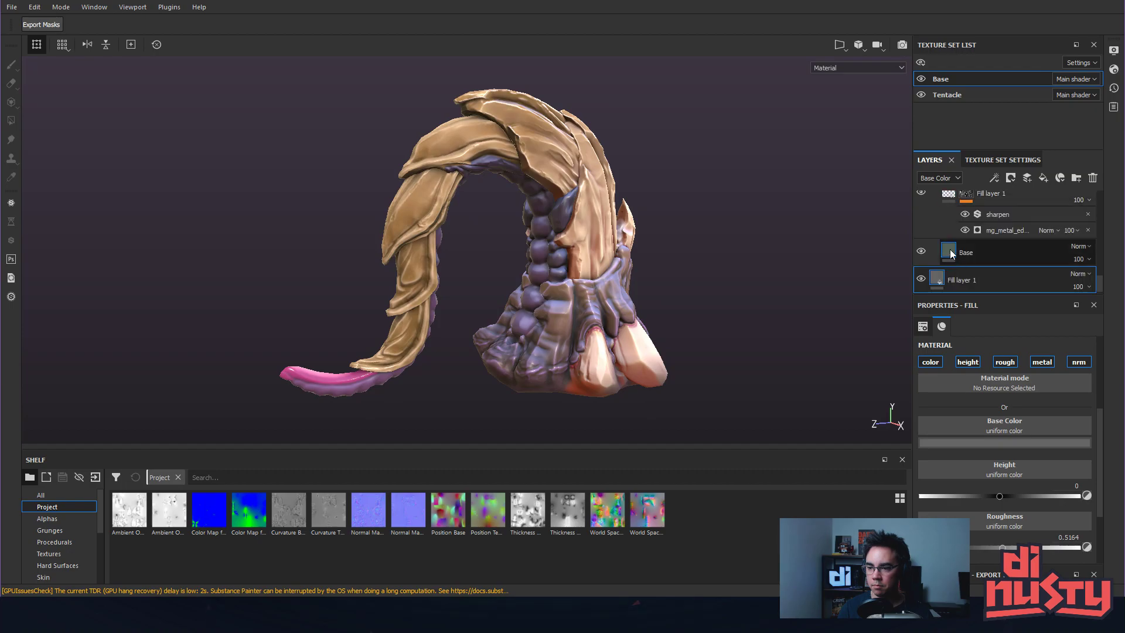
click(951, 250)
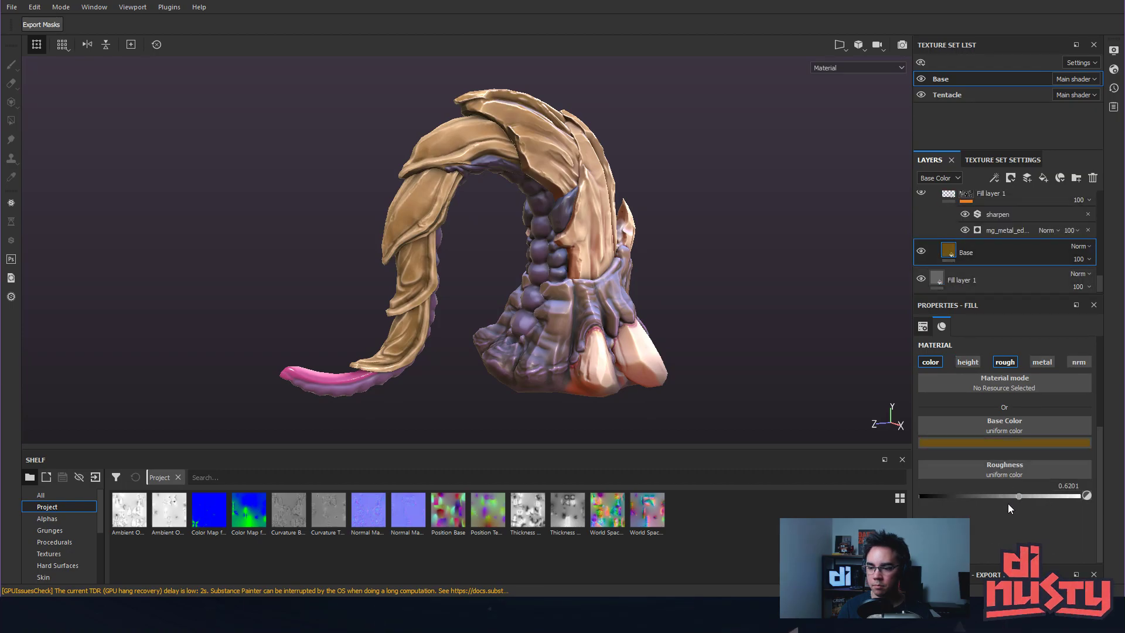
drag(1017, 496, 1081, 496)
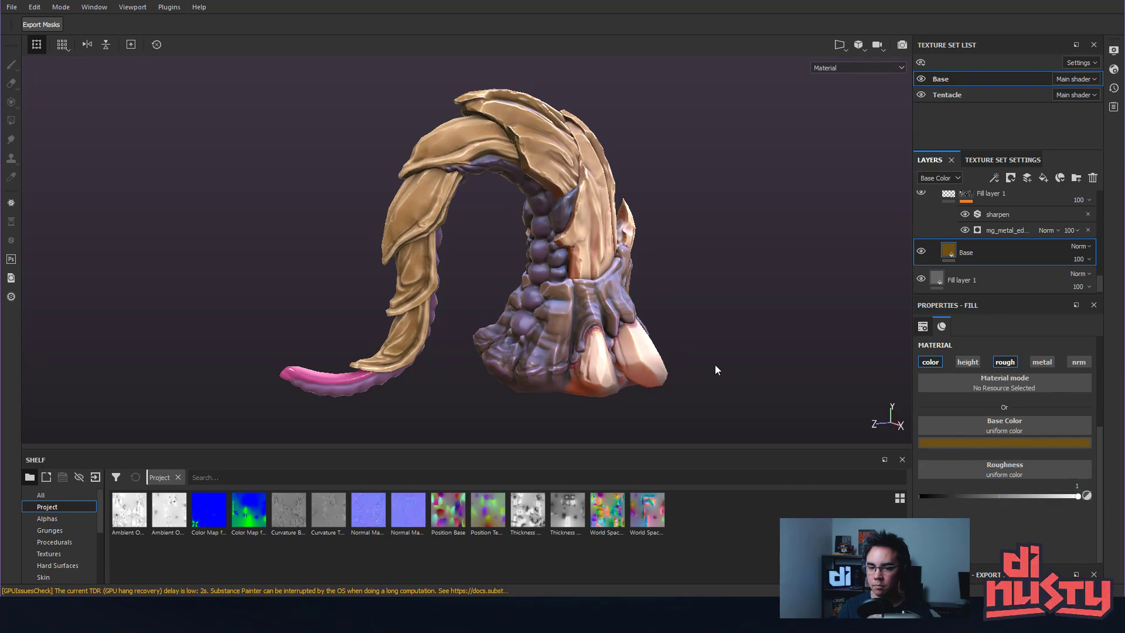
scroll(726, 372, up, 3)
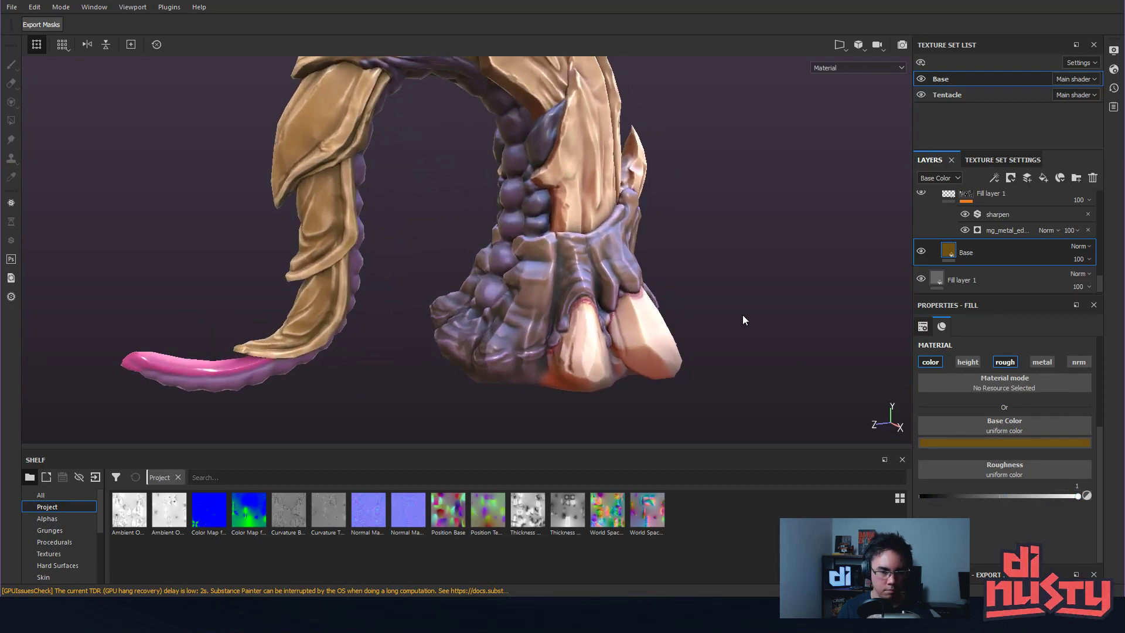
key(c)
alt+drag(742, 308, 771, 329)
scroll(964, 252, up, 2)
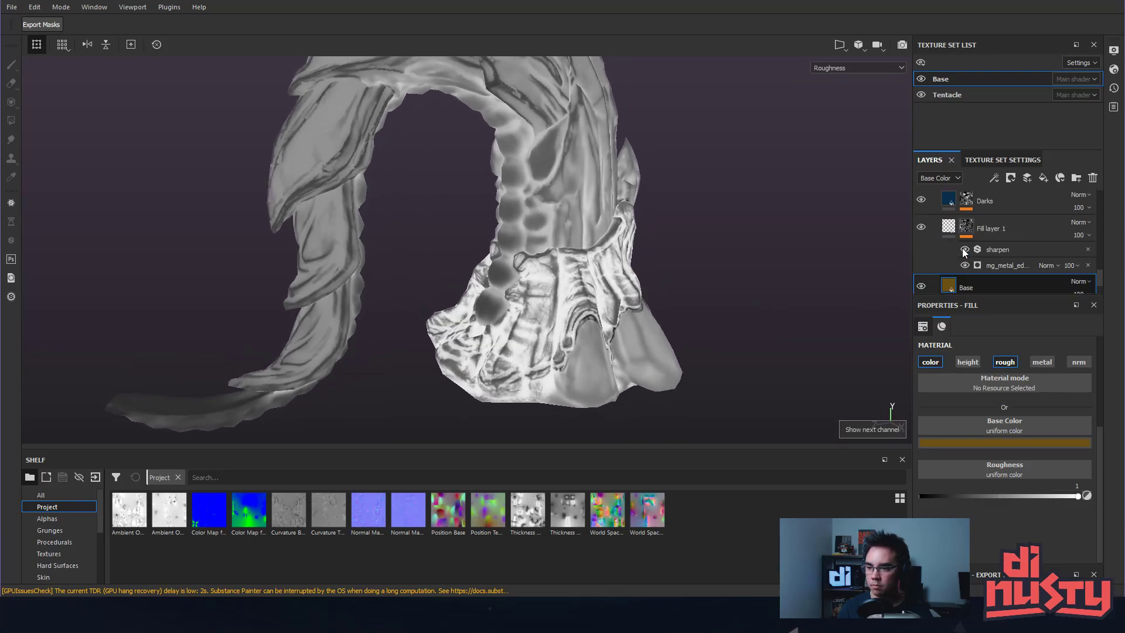
Set the roughness of Fill layer 1 inside the Base folder to 0.6727.
click(967, 228)
key(1)
scroll(969, 231, up, 1)
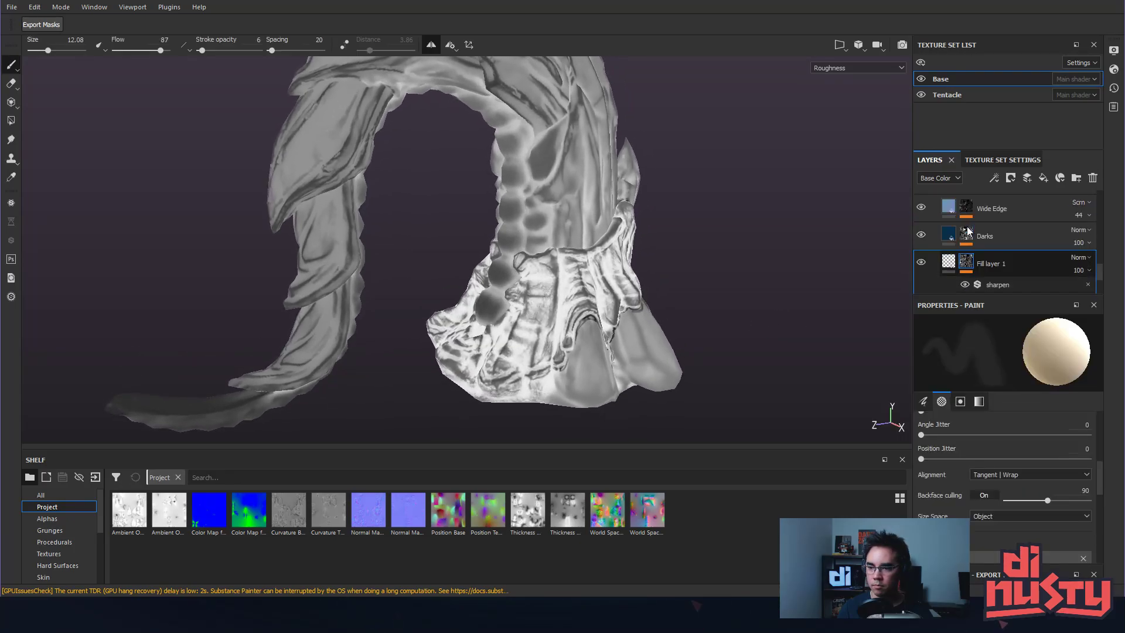
click(954, 264)
drag(997, 451, 1028, 452)
scroll(972, 344, up, 1)
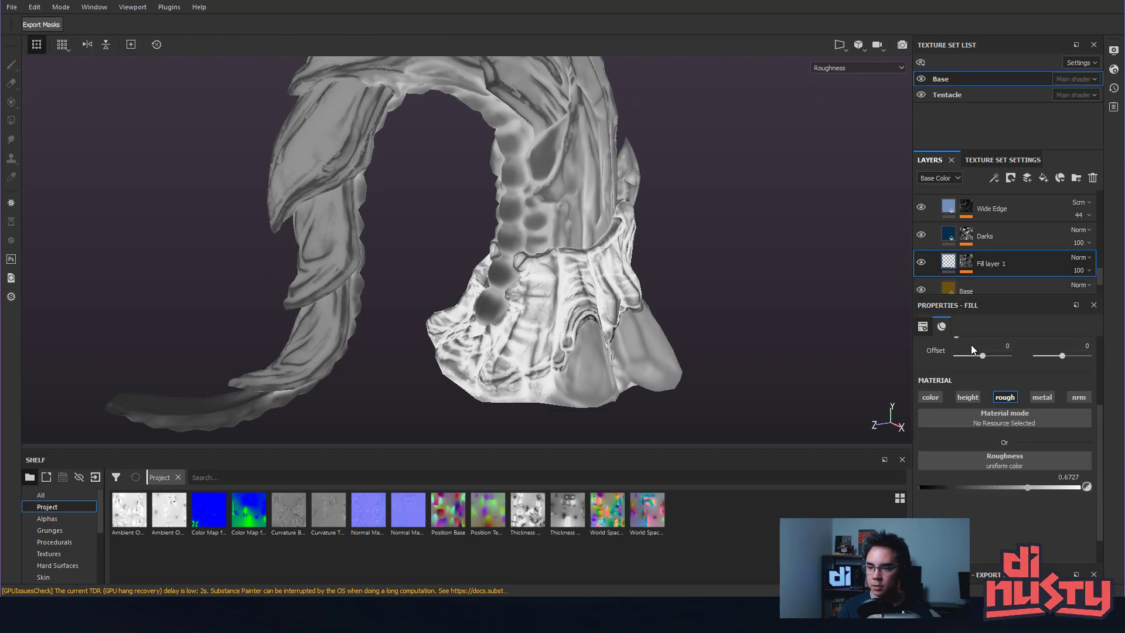
Turn off the sharpen filter in Fill layer 1's mask and set its Metal Edge Wear grunge amount to 0.
click(966, 263)
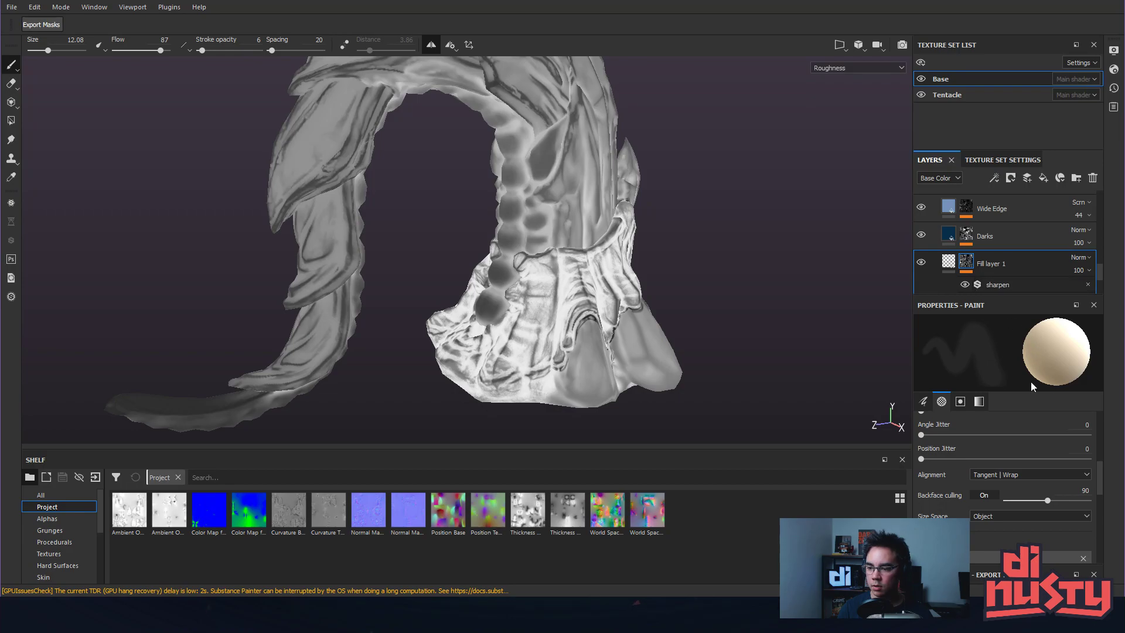
scroll(936, 484, down, 4)
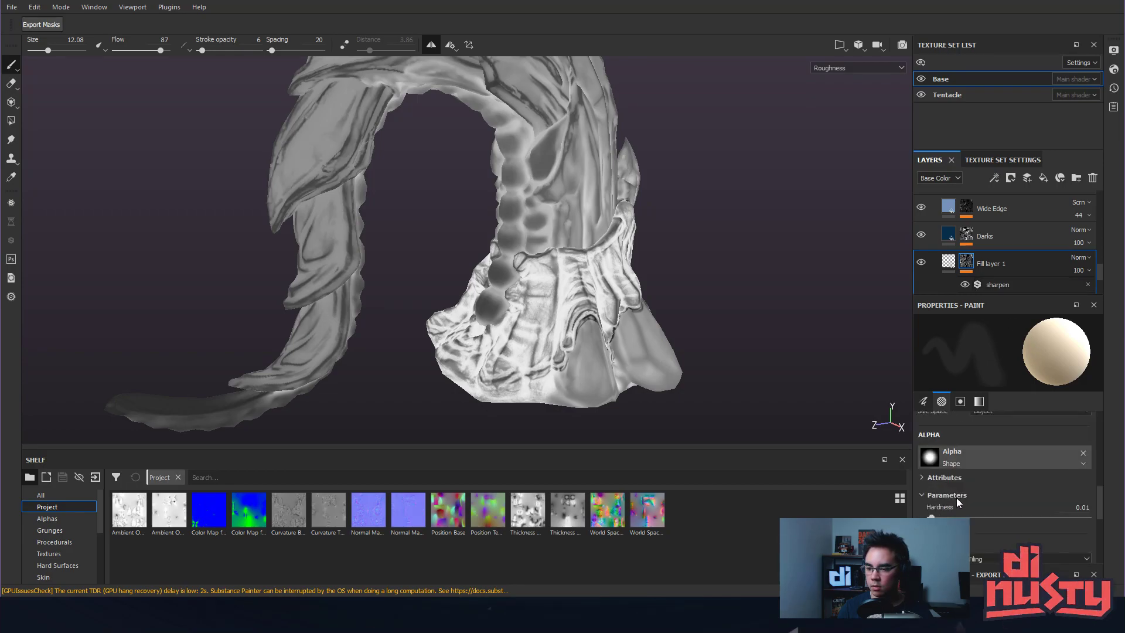
scroll(989, 276, down, 1)
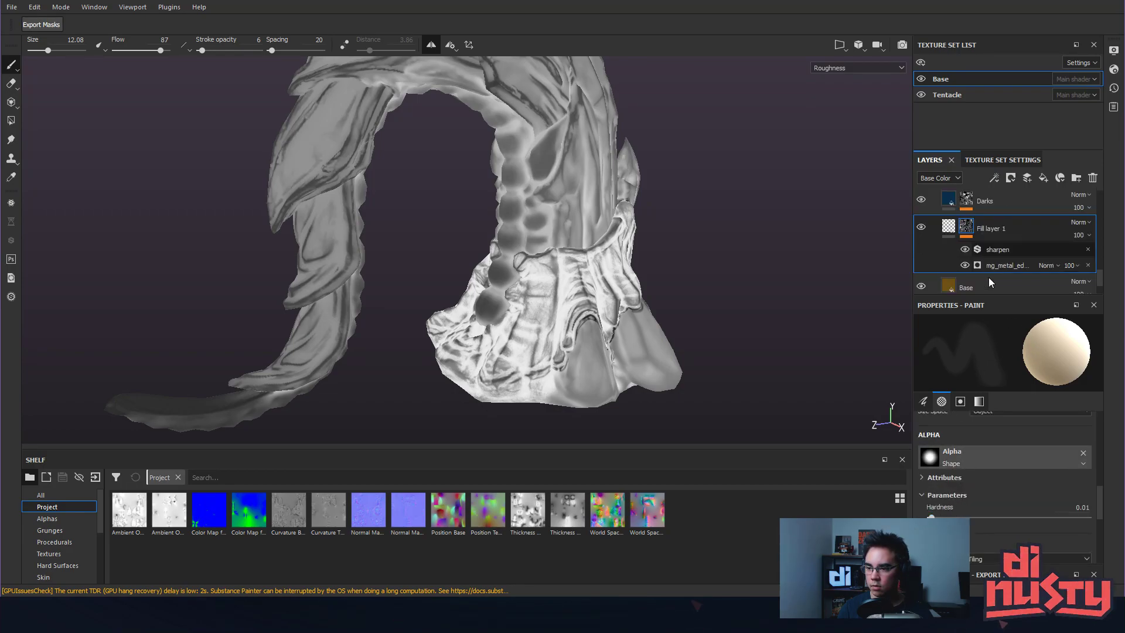
click(1000, 264)
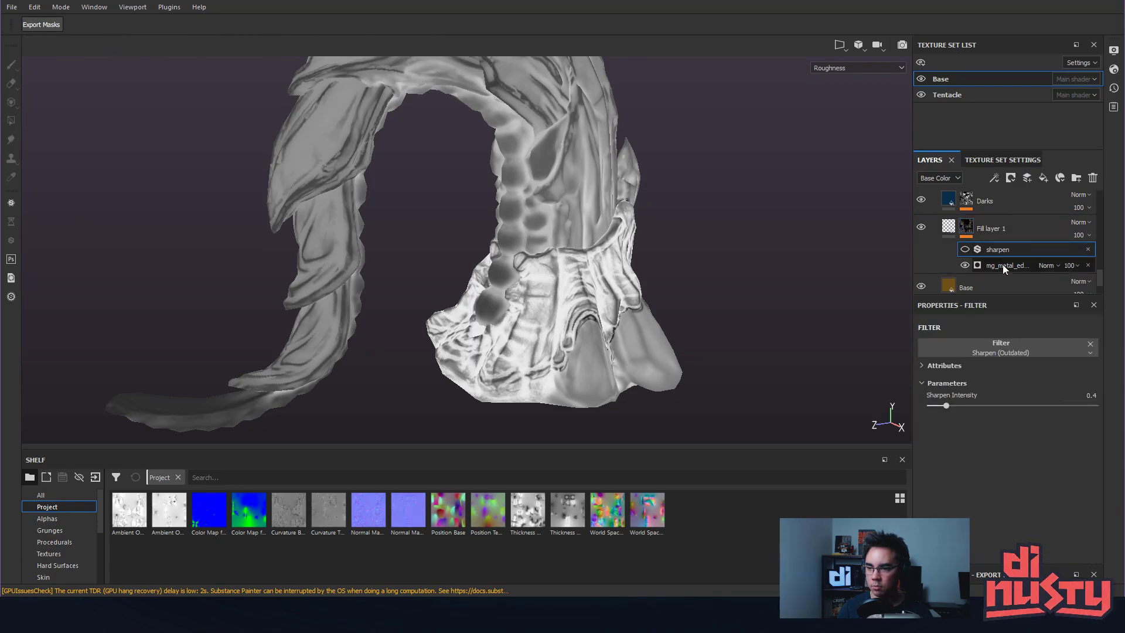
drag(962, 521, 920, 522)
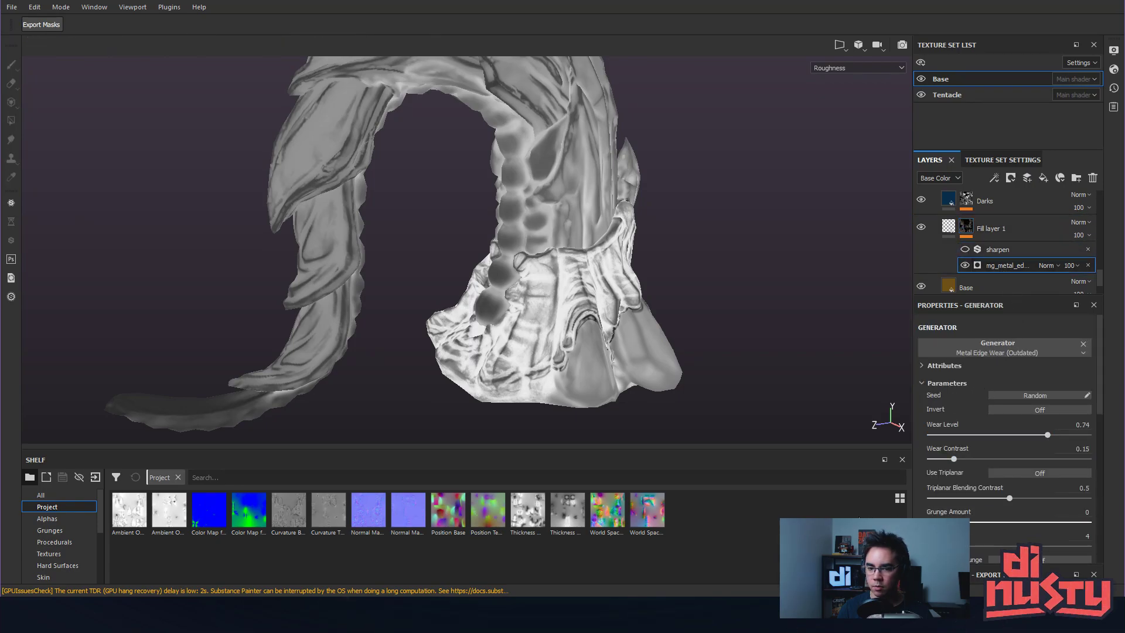
Check the Darks layer's contribution and set the Wide Edge layer's roughness to 0.4036.
scroll(972, 265, up, 1)
click(929, 238)
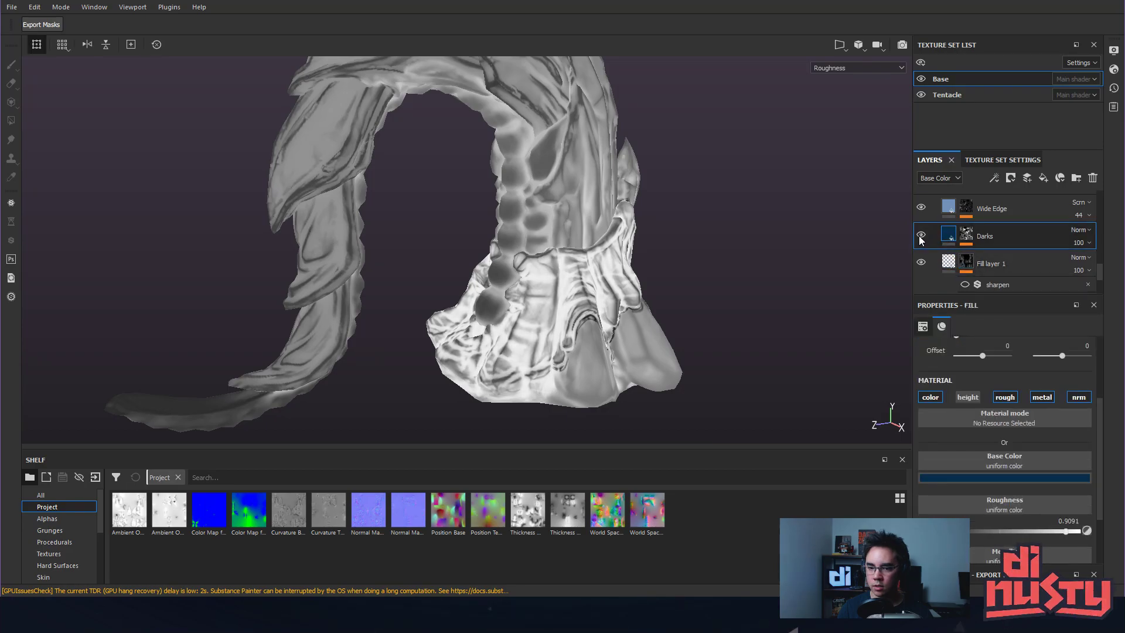
scroll(923, 241, up, 1)
click(922, 242)
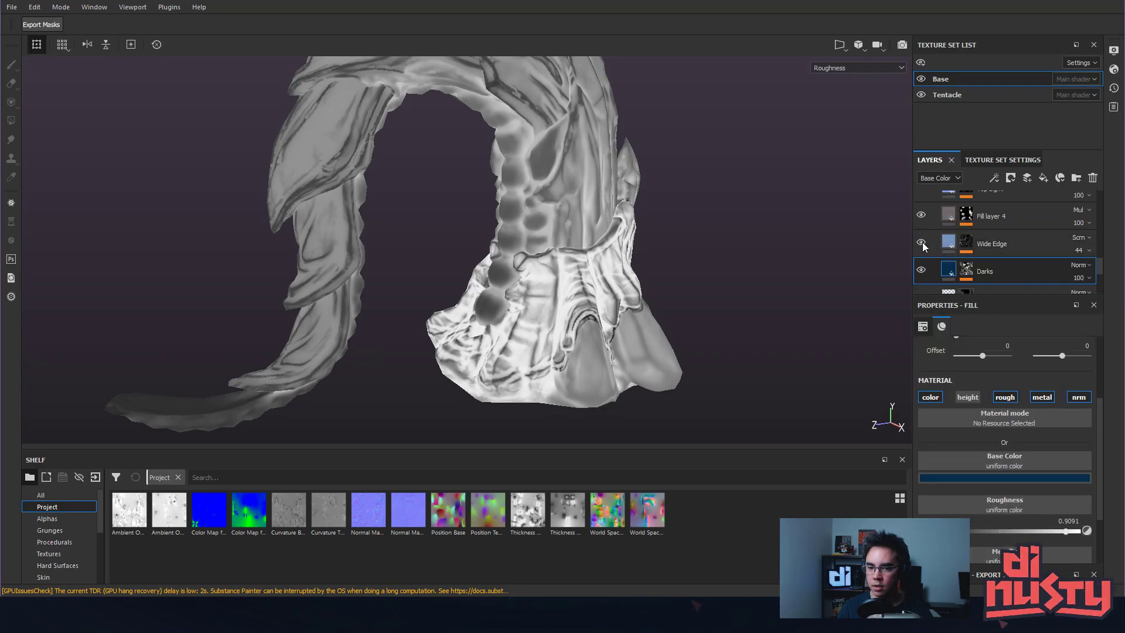
click(928, 242)
click(983, 530)
drag(983, 530, 982, 531)
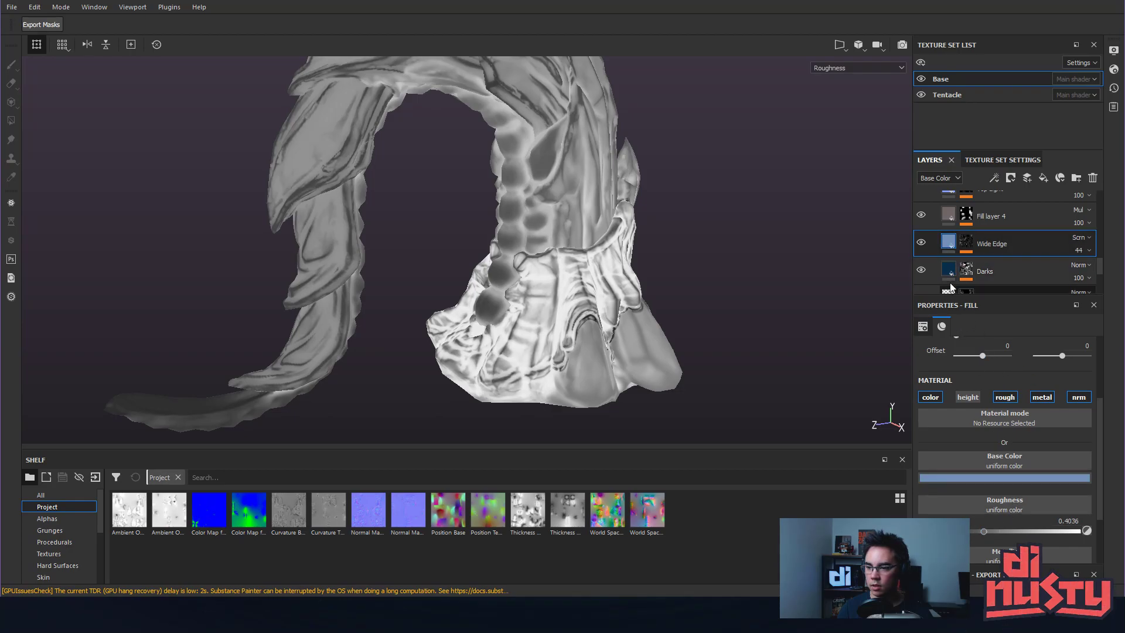
Set the roughness of the Edges layer to 0.5273 and return to Material view.
scroll(951, 290, up, 2)
click(949, 258)
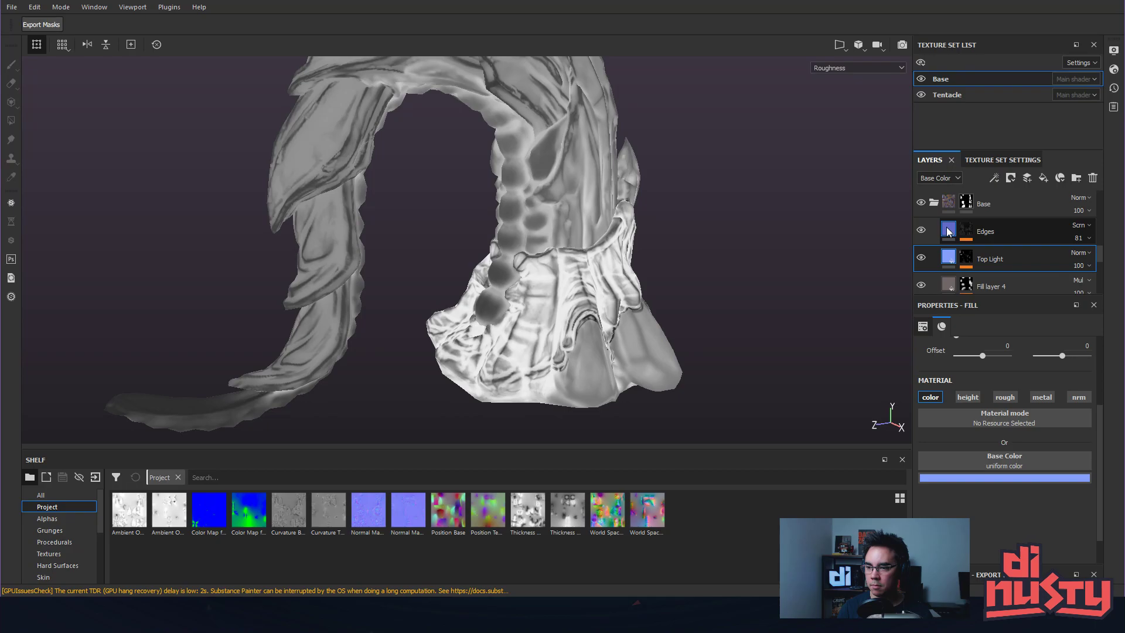
click(946, 228)
drag(983, 530, 1004, 531)
alt+drag(758, 324, 828, 210)
key(m)
Examine how the surface of the whole creature catches the light from several angles and distances.
shift+right_drag(829, 211, 724, 256)
alt+drag(724, 256, 513, 224)
mouse_move(628, 234)
shift+right_down()
mouse_move(648, 239)
mouse_move(552, 204)
shift+right_up()
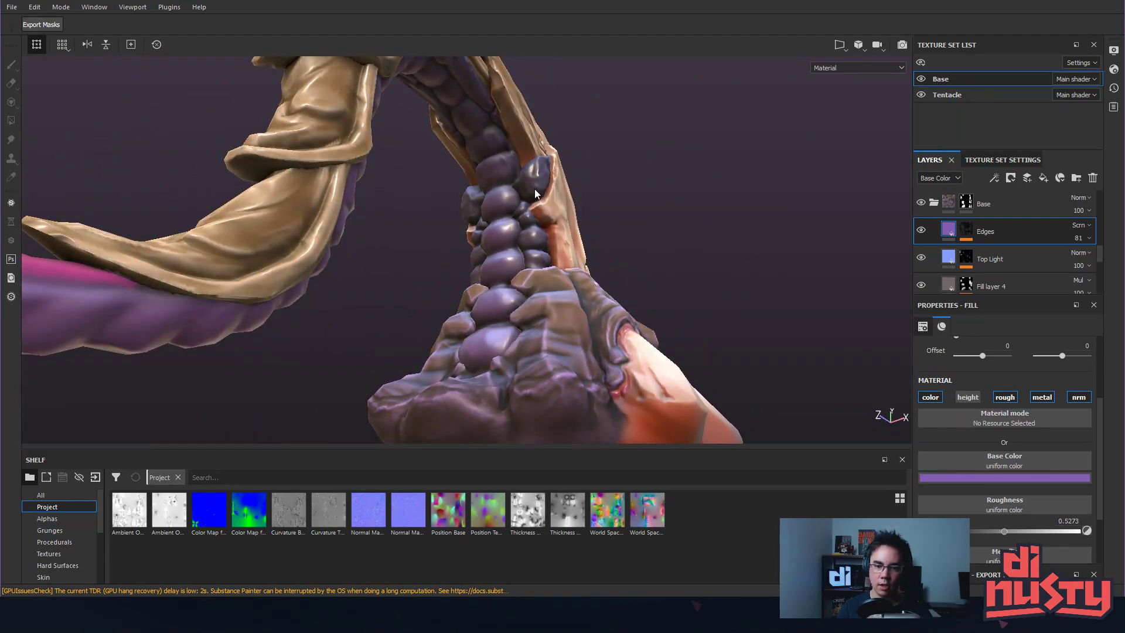
alt+drag(557, 188, 756, 252)
alt+right_drag(756, 252, 568, 249)
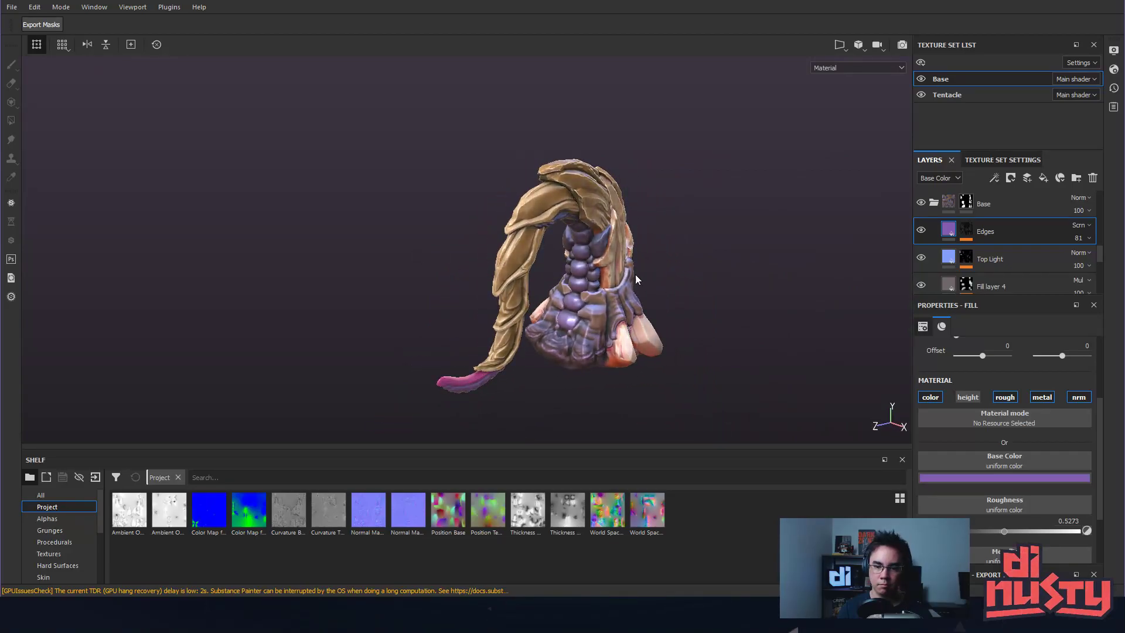
mouse_move(766, 264)
alt+right_down()
mouse_move(750, 258)
mouse_move(754, 270)
alt+right_up()
alt+middle_drag(753, 270, 756, 261)
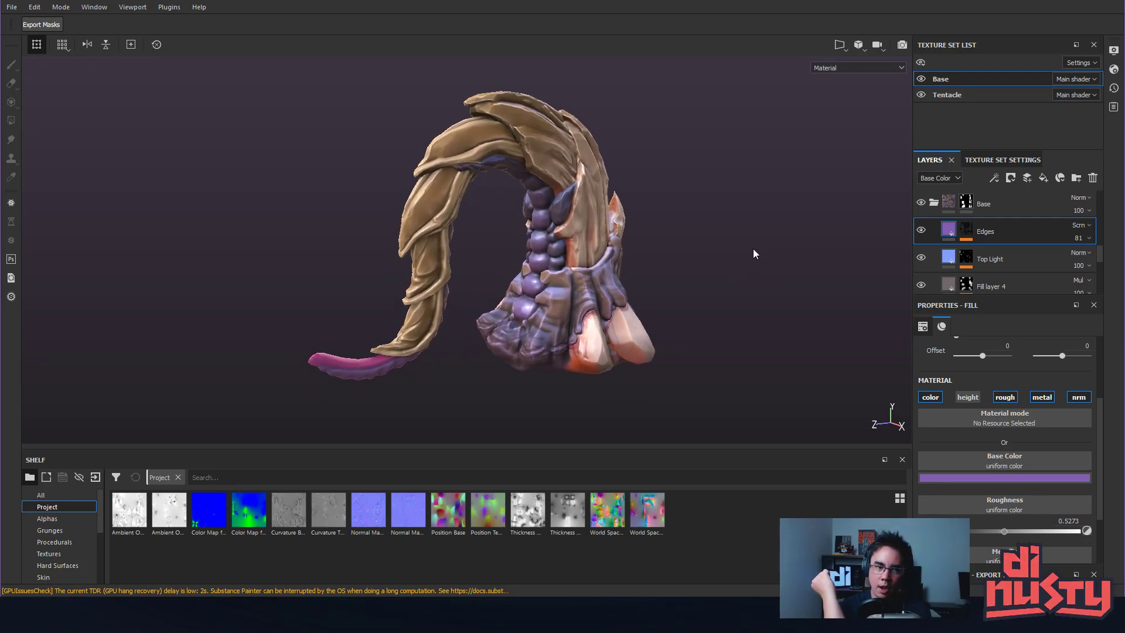
alt+drag(753, 248, 460, 199)
alt+right_drag(461, 199, 581, 299)
alt+drag(592, 303, 489, 253)
alt+right_drag(487, 254, 301, 244)
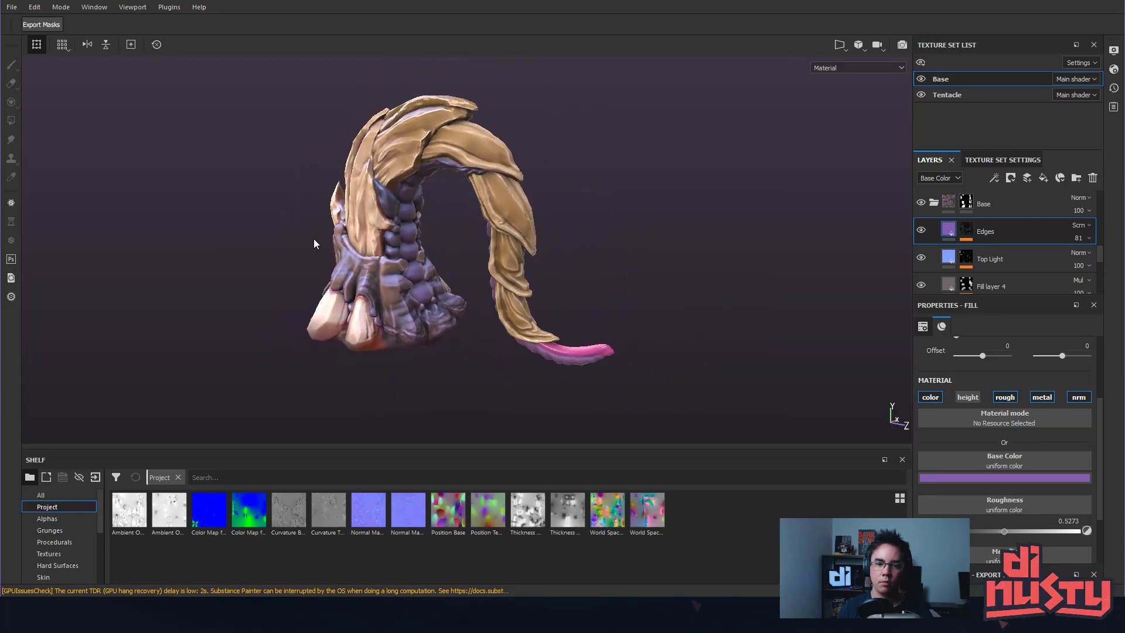
alt+right_drag(452, 251, 392, 215)
alt+middle_drag(392, 215, 408, 218)
shift+right_drag(434, 240, 476, 245)
alt+middle_drag(490, 245, 573, 271)
alt+right_drag(573, 271, 718, 273)
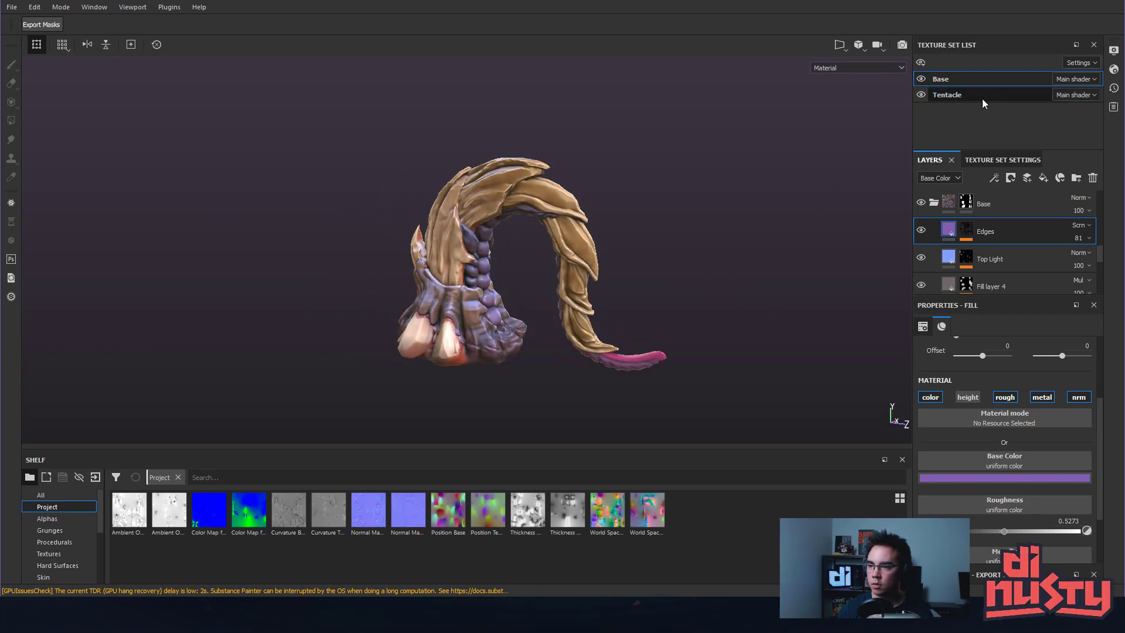
alt+drag(666, 236, 744, 234)
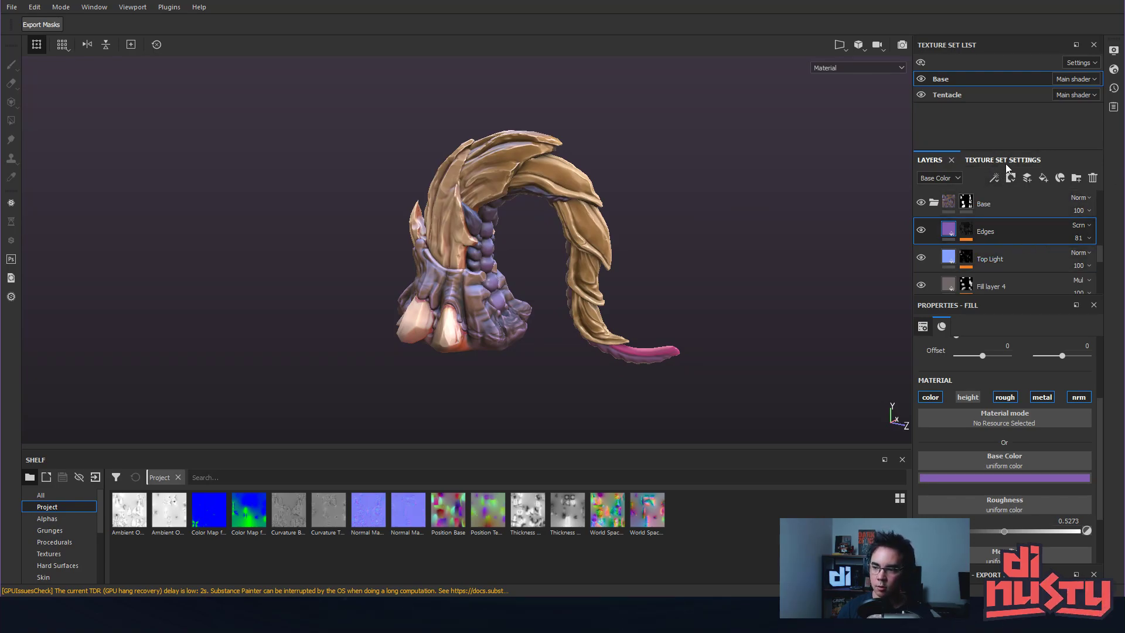
alt+drag(768, 118, 773, 176)
Open the Base texture set's settings and examine the claws and surrounding flesh at the creature's base up close.
click(989, 160)
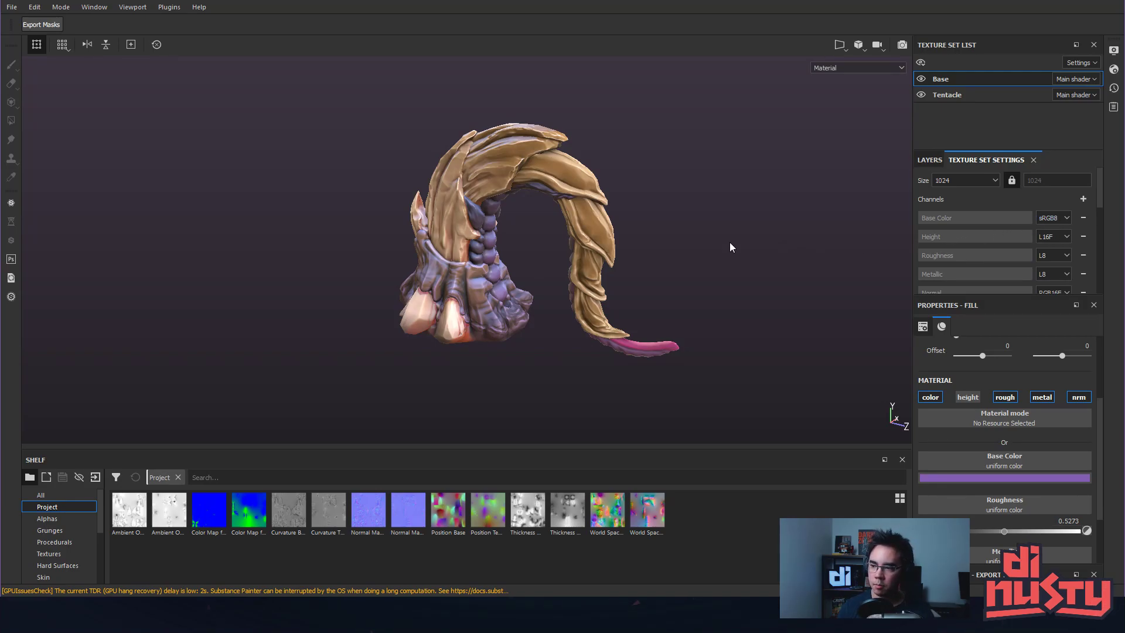
alt+drag(658, 226, 599, 260)
mouse_move(599, 259)
shift+right_down()
mouse_move(627, 269)
mouse_move(615, 269)
shift+right_up()
alt+middle_drag(615, 269, 653, 199)
alt+right_drag(652, 199, 697, 334)
alt+drag(462, 258, 516, 270)
shift+right_drag(515, 270, 446, 271)
alt+drag(446, 272, 435, 267)
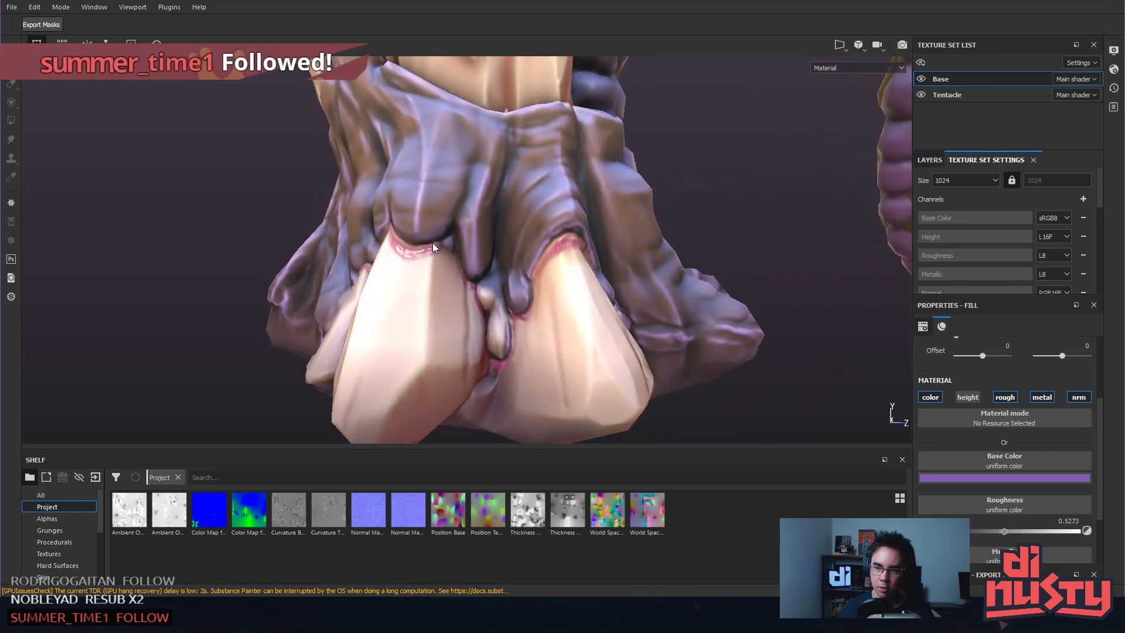
In the Base texture set, set the Curve layer's height to 0.1299 and its roughness to 0.5382.
click(940, 93)
click(943, 78)
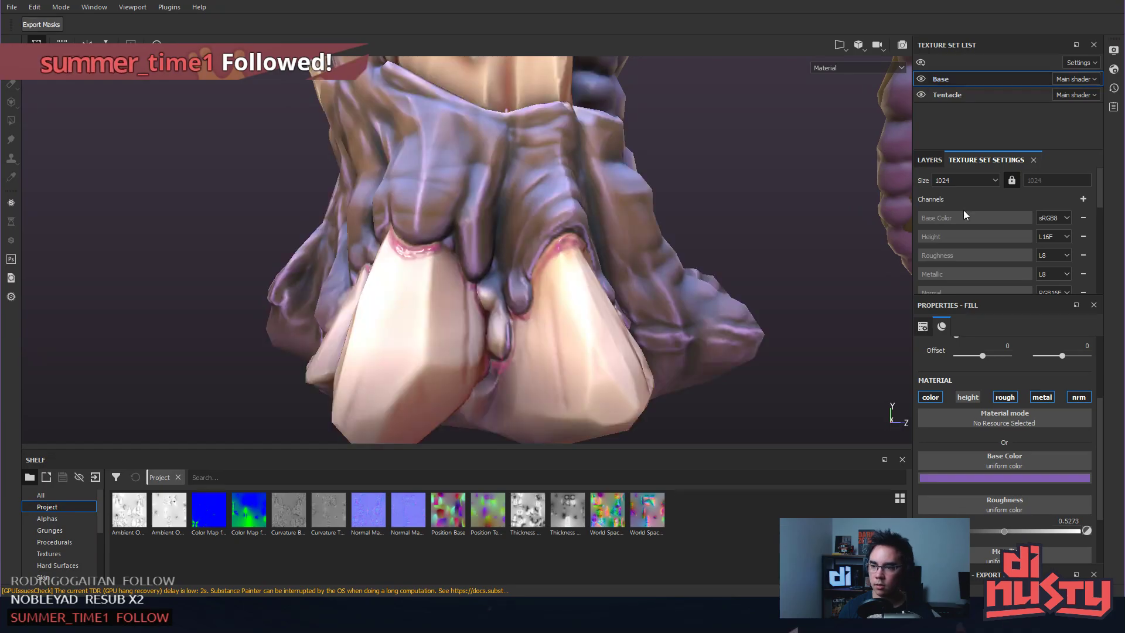
click(930, 159)
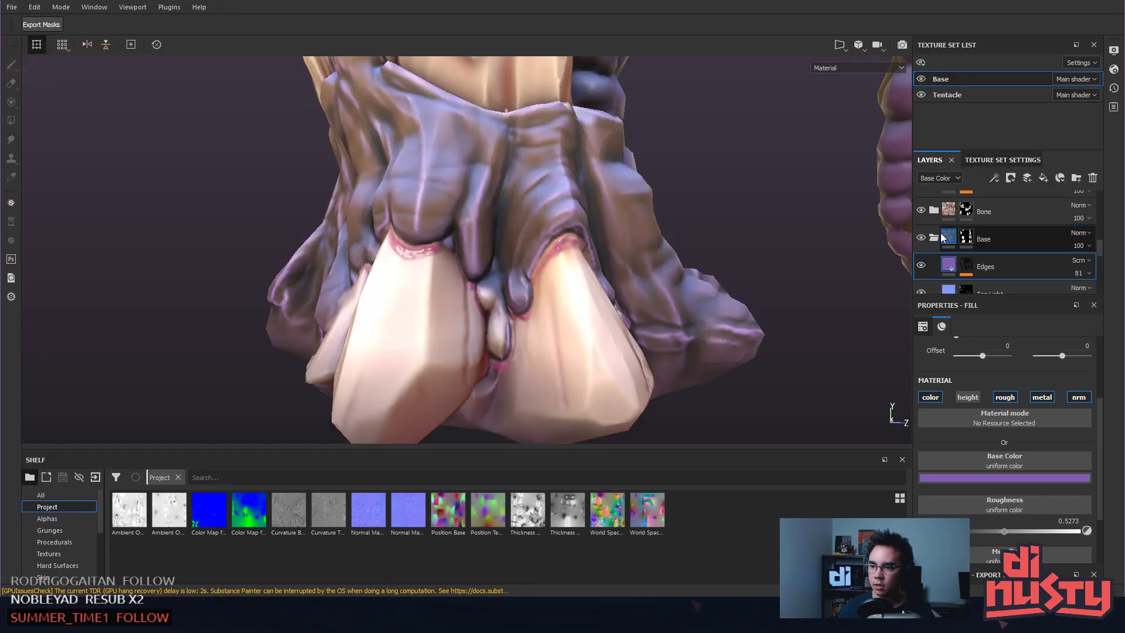
scroll(940, 234, up, 5)
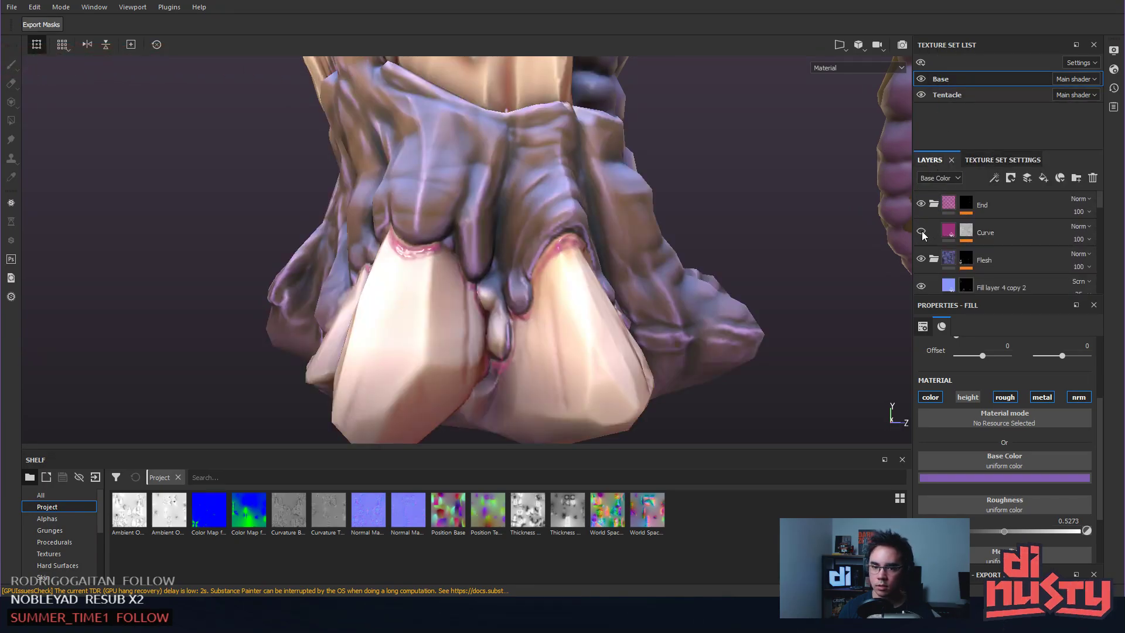
click(991, 233)
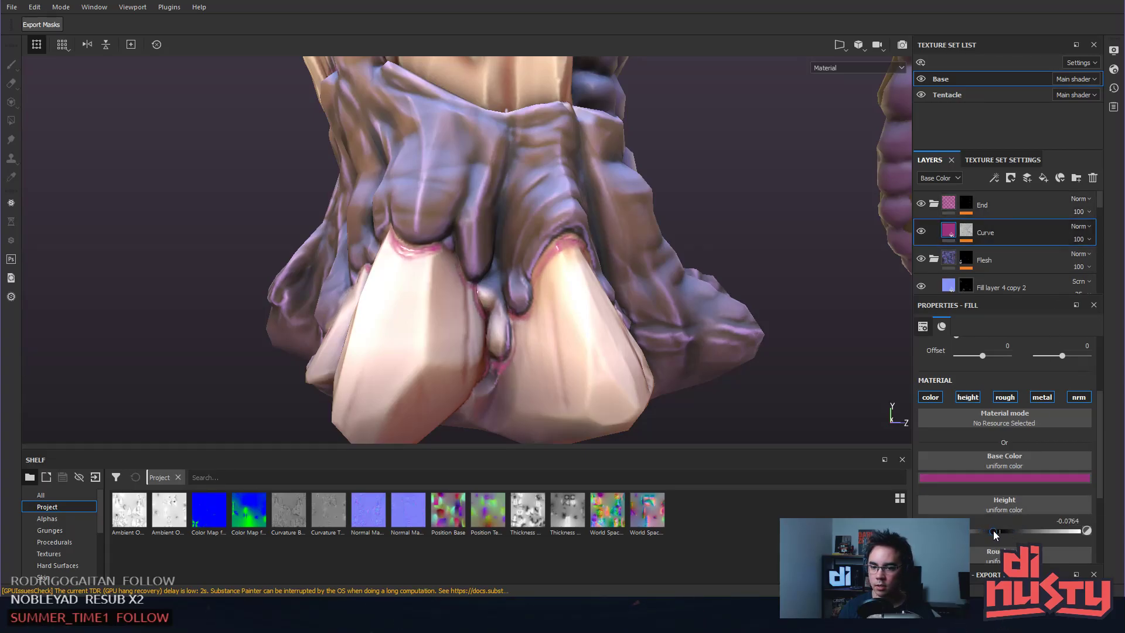
scroll(1002, 522, down, 1)
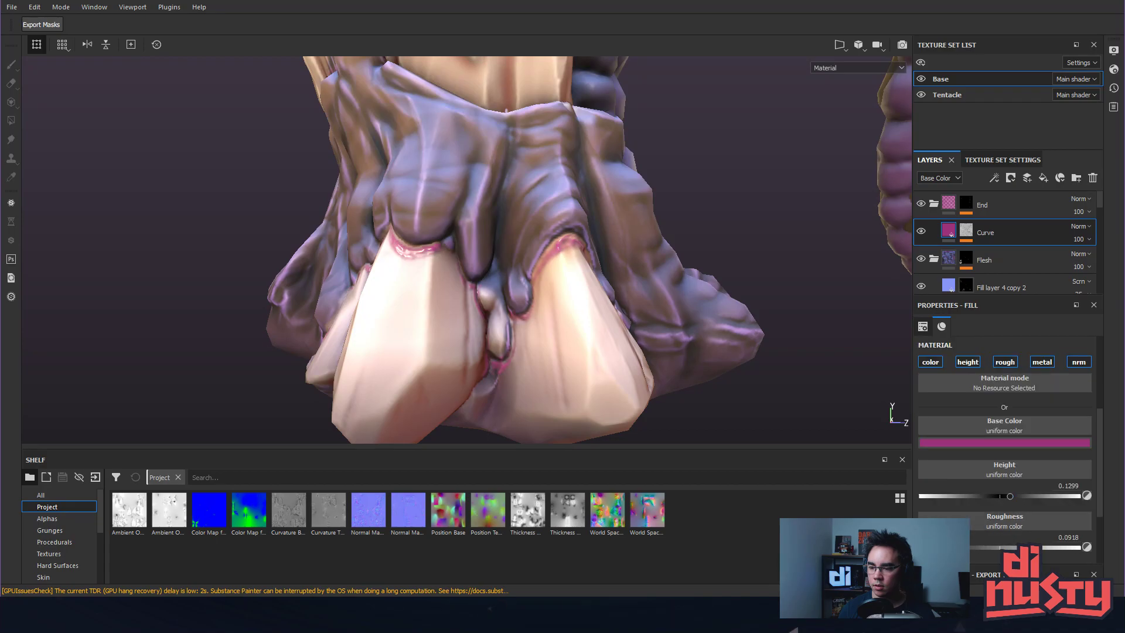
alt+drag(757, 371, 486, 352)
drag(976, 546, 1017, 547)
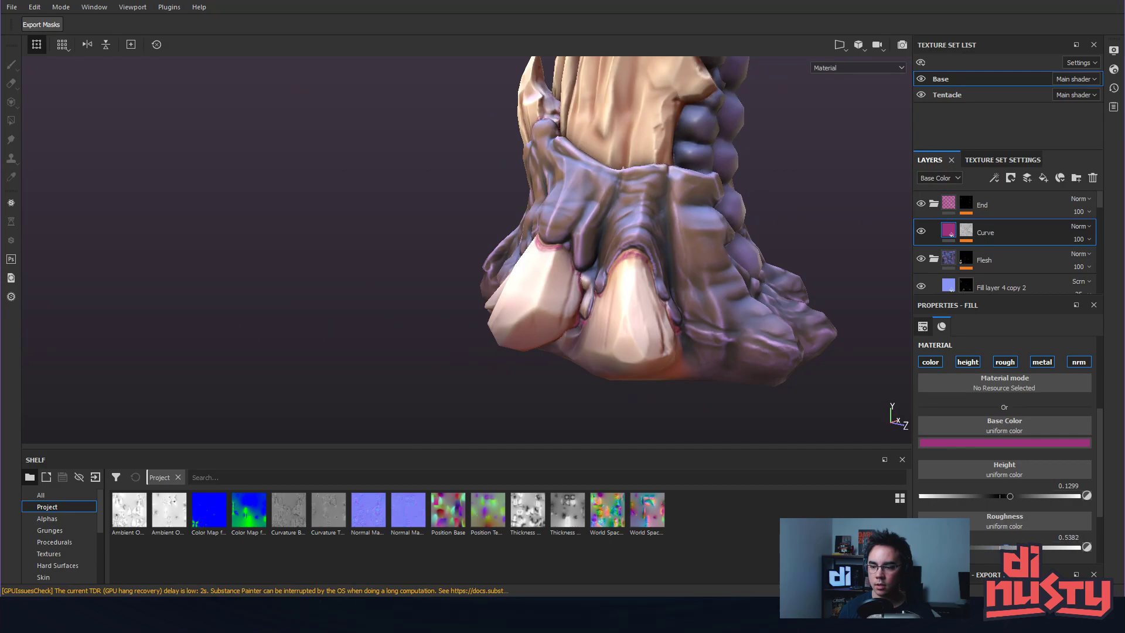
Examine the whole creature from several angles and distances, comparing the claws, base flesh, bony plates and tentacle tip.
alt+drag(703, 318, 613, 333)
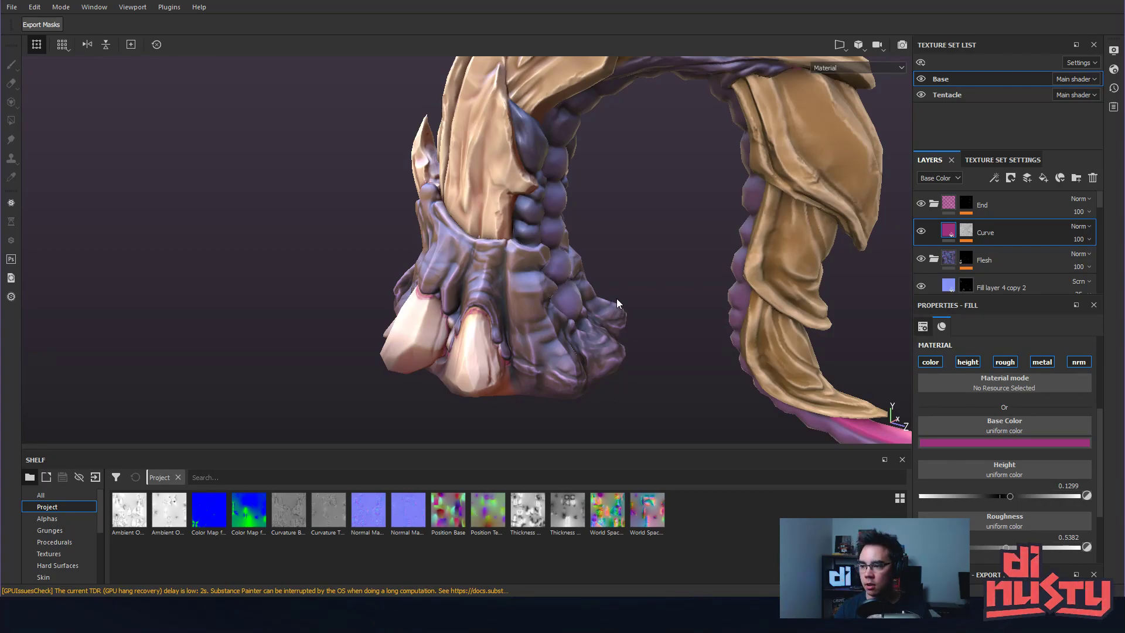
scroll(609, 237, down, 3)
alt+drag(609, 237, 579, 210)
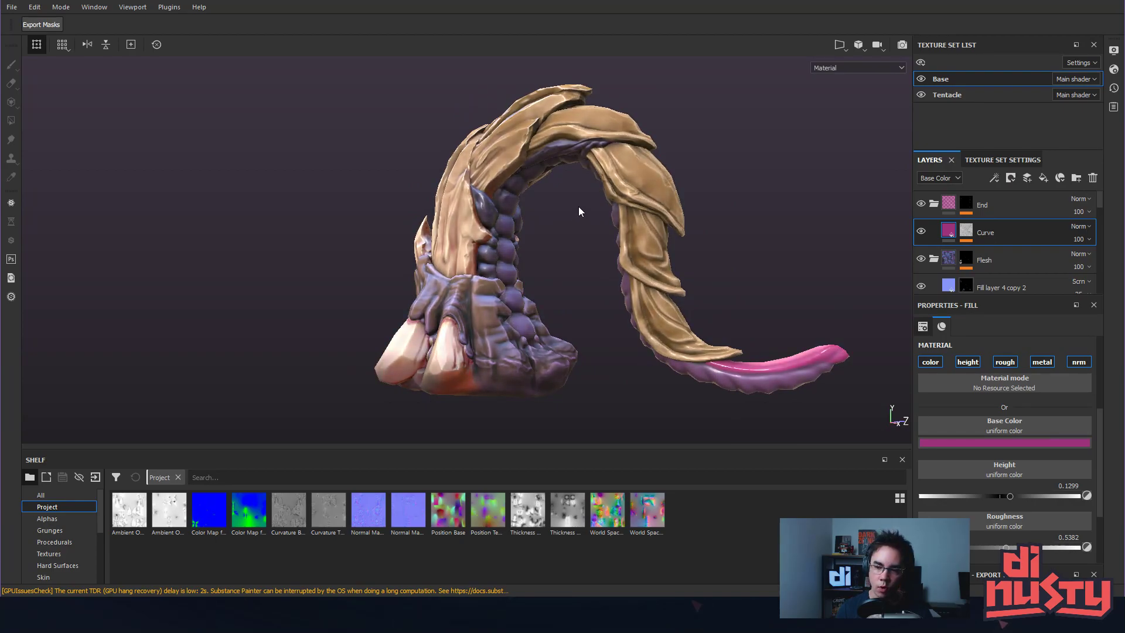
mouse_move(953, 263)
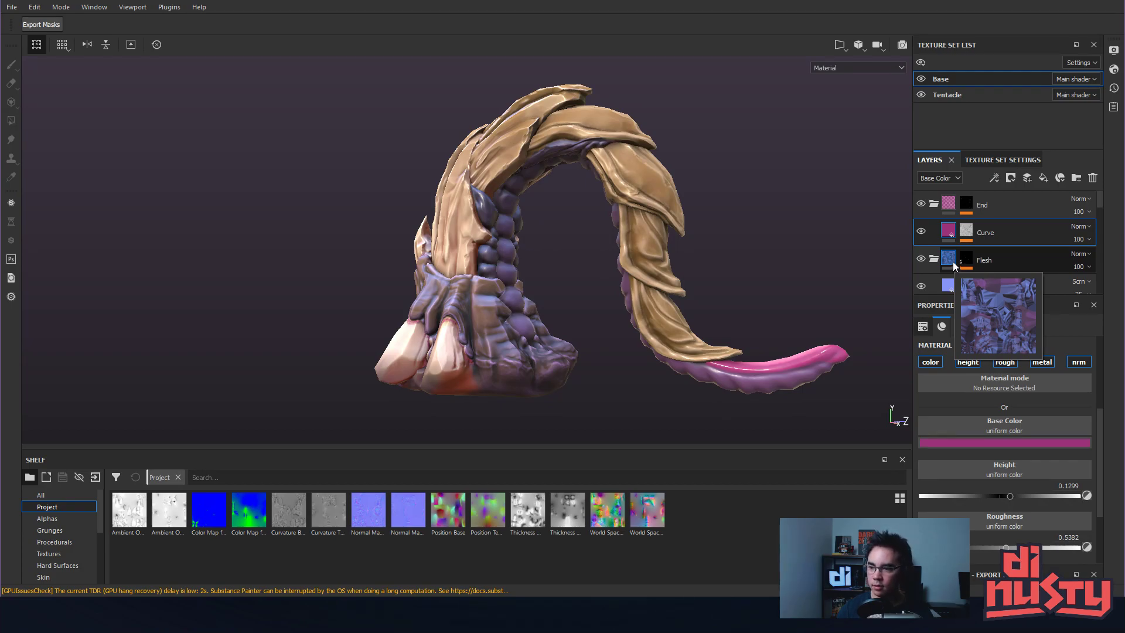
right_click(1053, 231)
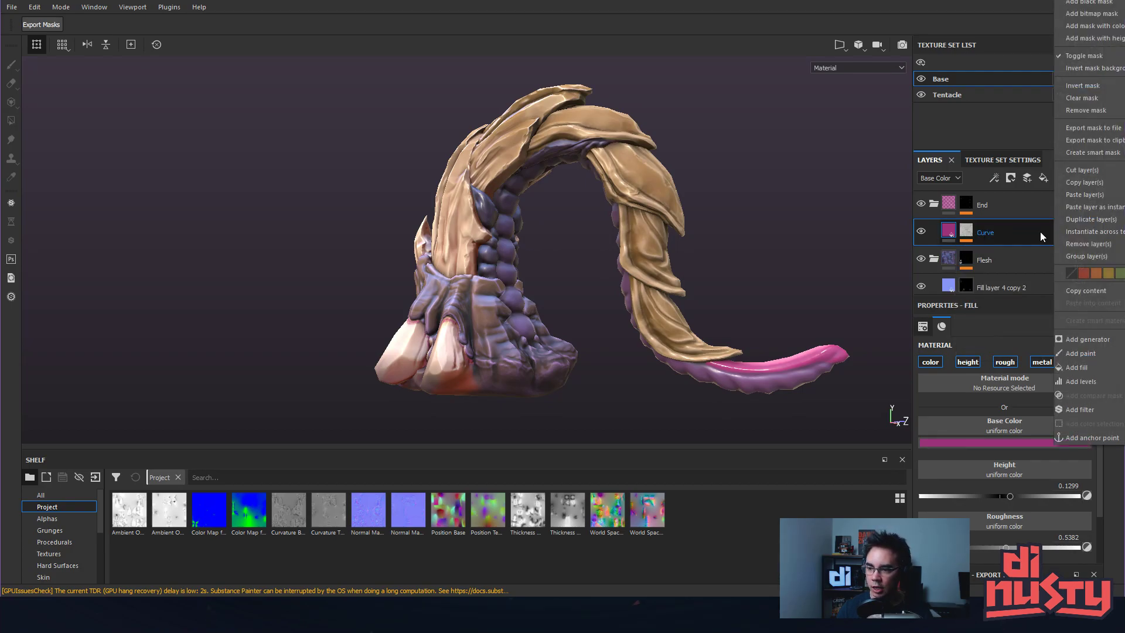
click(1039, 230)
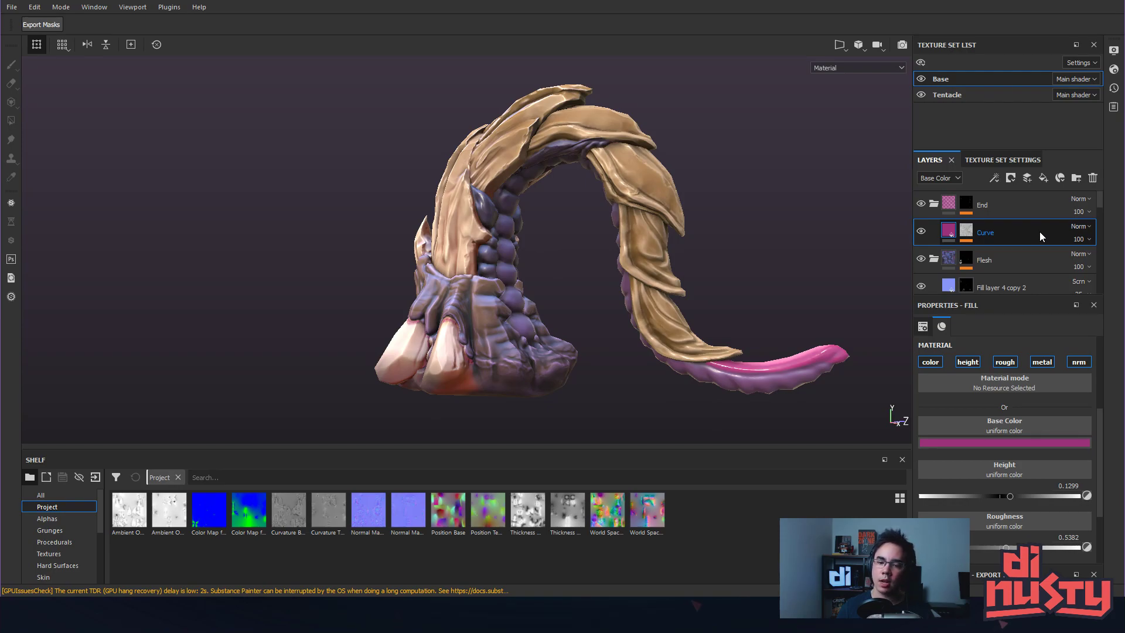
alt+drag(756, 246, 612, 293)
alt+middle_drag(612, 293, 563, 315)
alt+drag(563, 314, 646, 291)
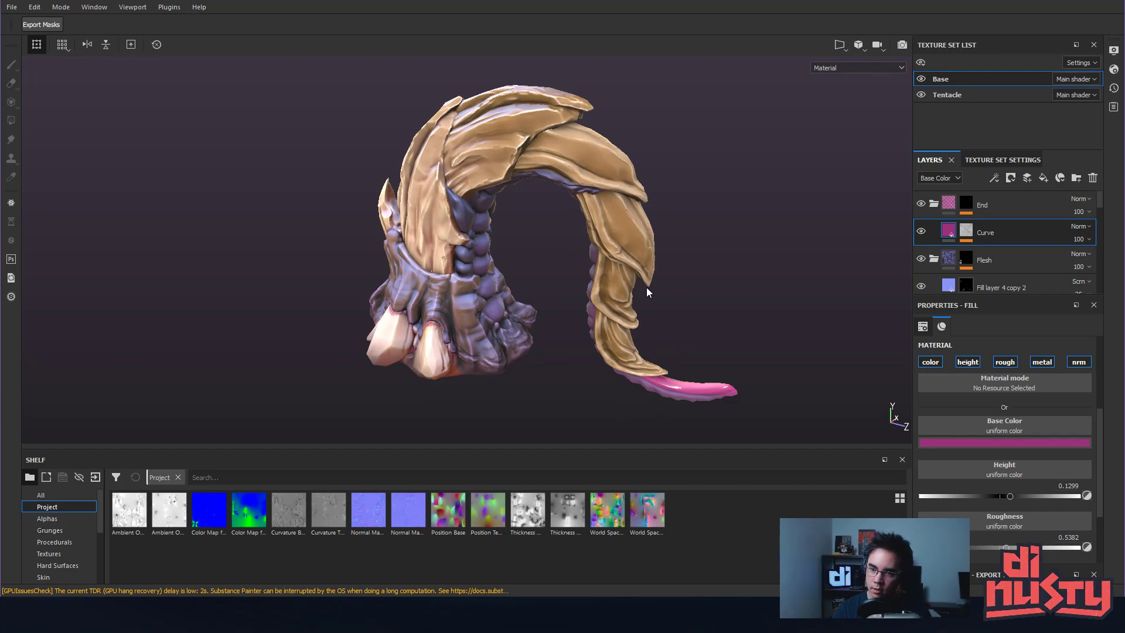
alt+drag(642, 284, 811, 271)
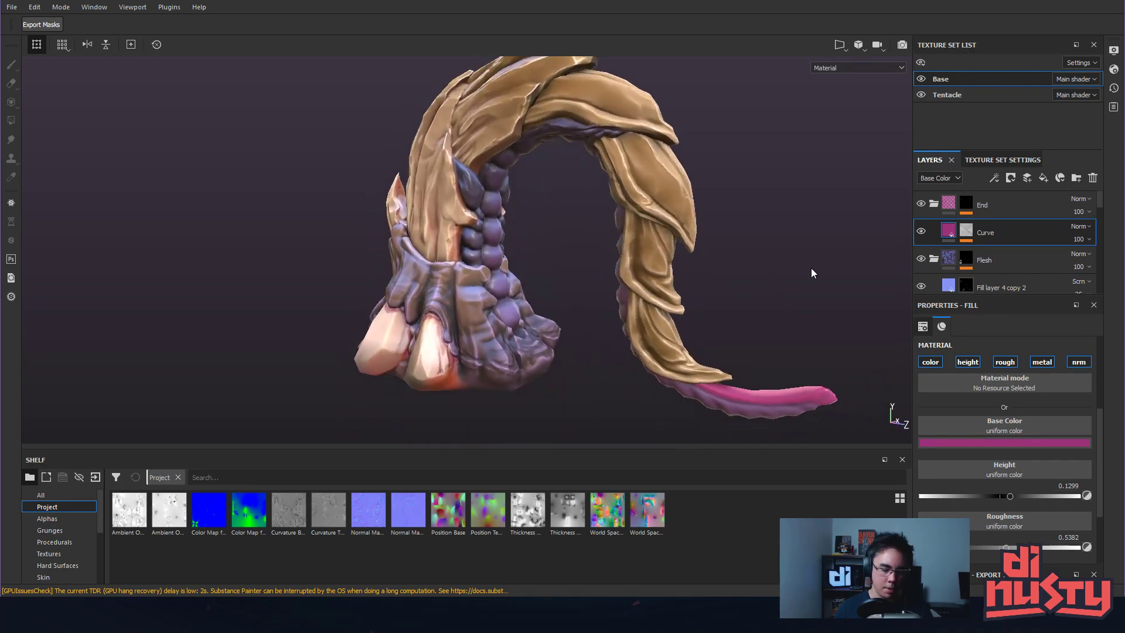
Cycle through the individual texture channels on the creature, including Base Color, and return to Material view.
key(c)
key(c)
key(c)
key(c)
key(c)
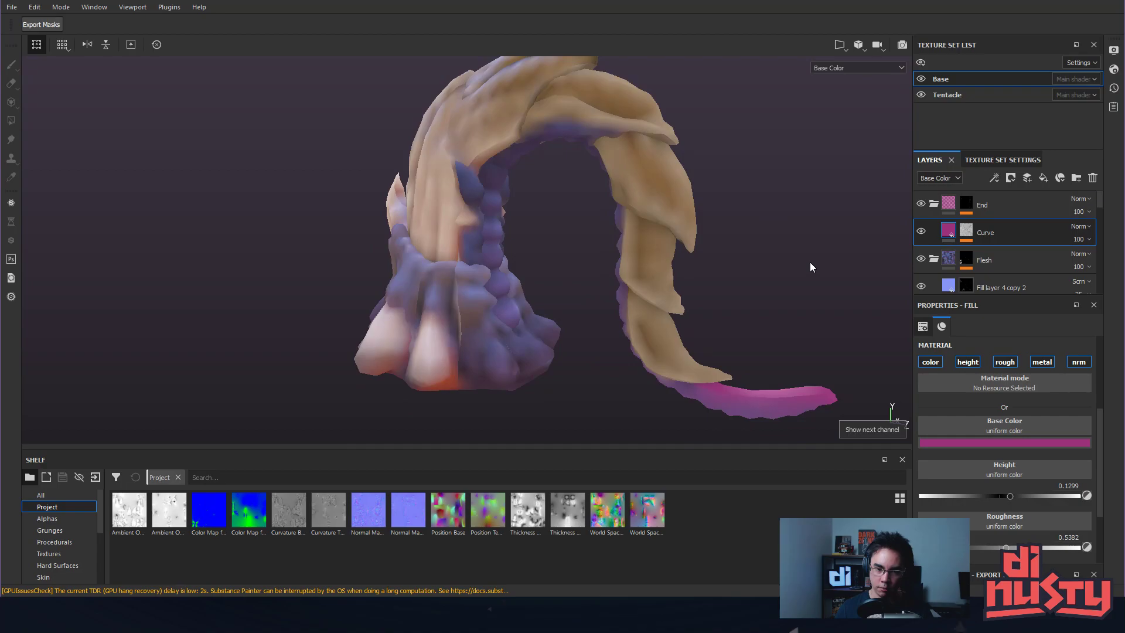
key(c)
key(c)
key(c)
key(c)
key(c)
alt+drag(682, 260, 727, 280)
key(c)
alt+middle_drag(720, 276, 686, 265)
alt+drag(685, 265, 611, 178)
key(m)
Examine the bony plates up close under rotated lighting and the complete creature from both sides.
alt+drag(696, 217, 526, 242)
scroll(559, 239, up, 2)
shift+right_drag(525, 241, 818, 315)
alt+drag(610, 287, 589, 258)
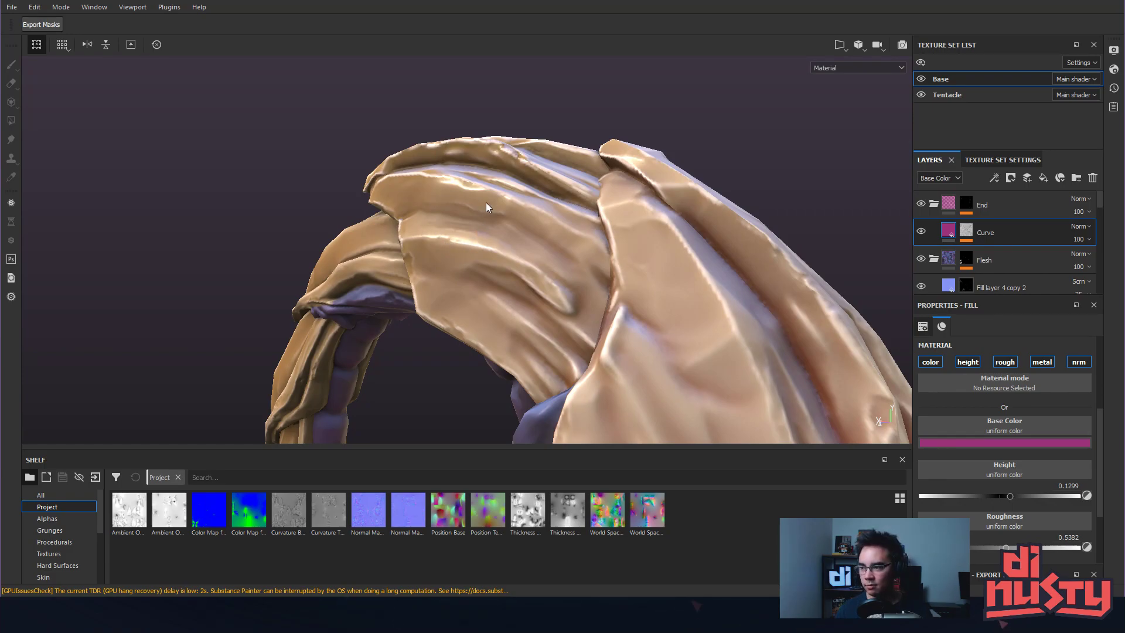
alt+drag(599, 197, 364, 216)
scroll(676, 301, down, 2)
alt+middle_drag(676, 301, 656, 234)
alt+right_drag(657, 233, 584, 235)
alt+drag(584, 236, 745, 220)
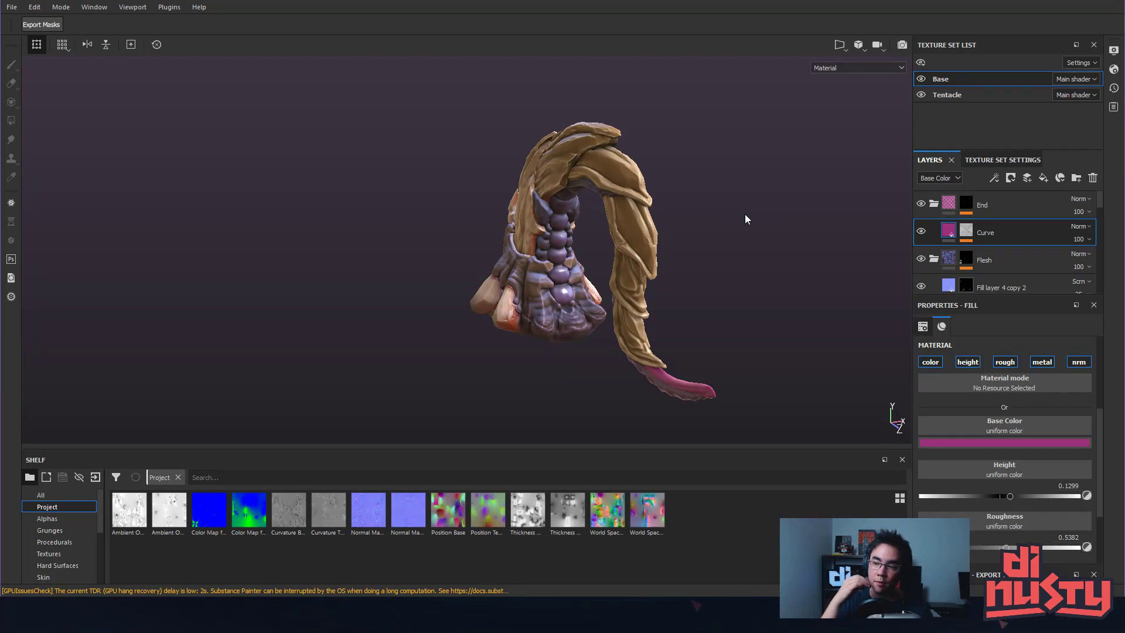
alt+drag(745, 219, 707, 241)
alt+middle_drag(708, 240, 733, 228)
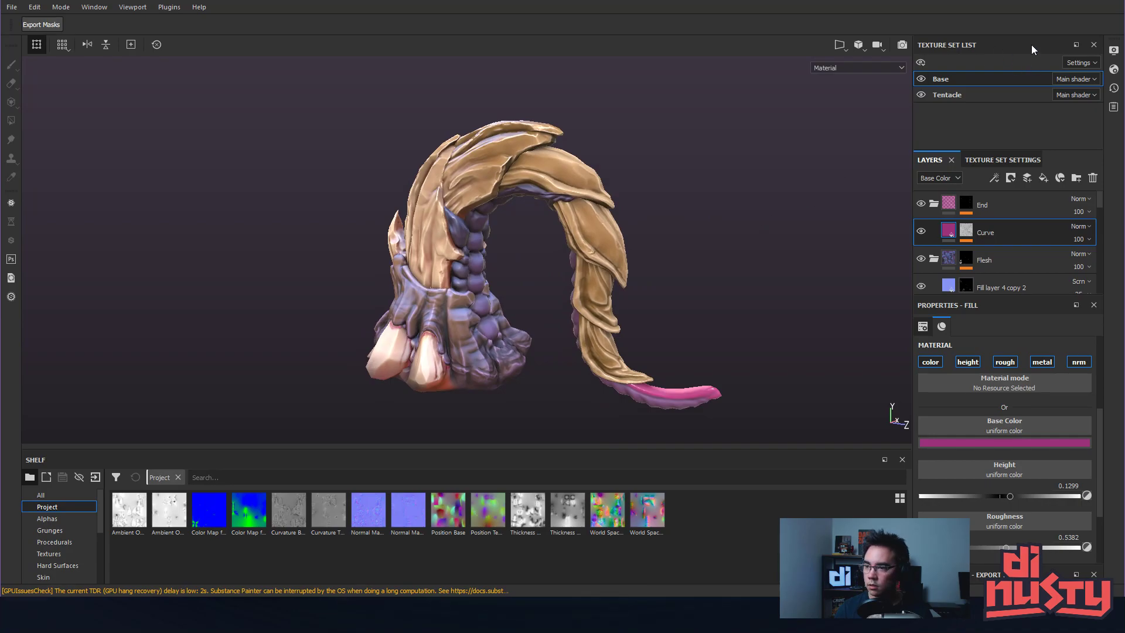
Review the Main shader's parameters, including its quality setting, with the creature seen from its other side.
click(1114, 69)
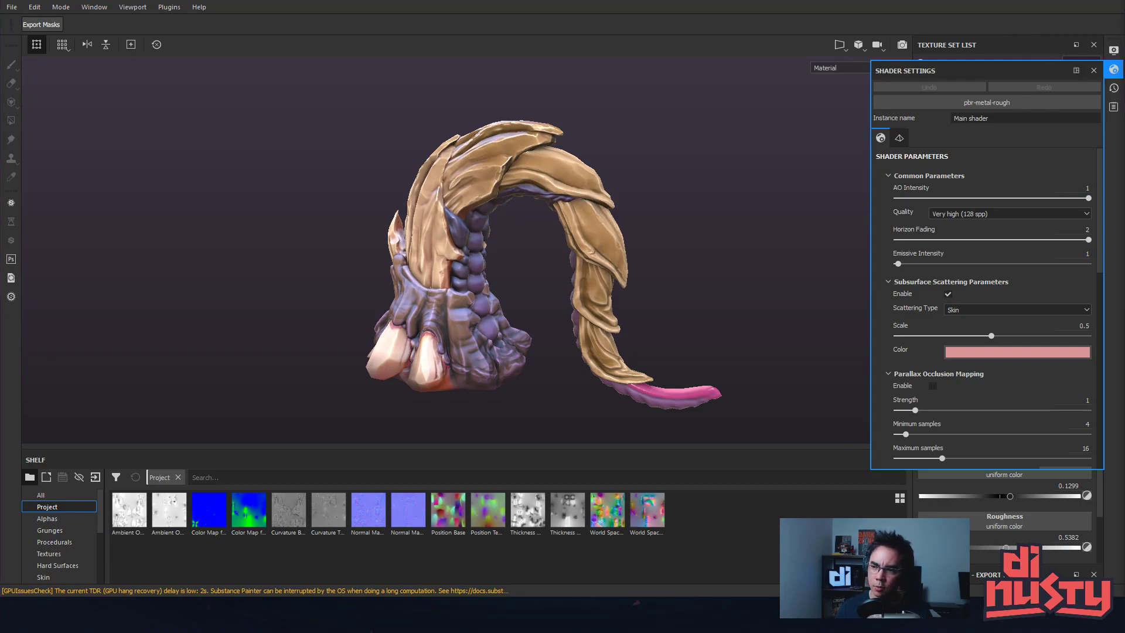
click(1094, 71)
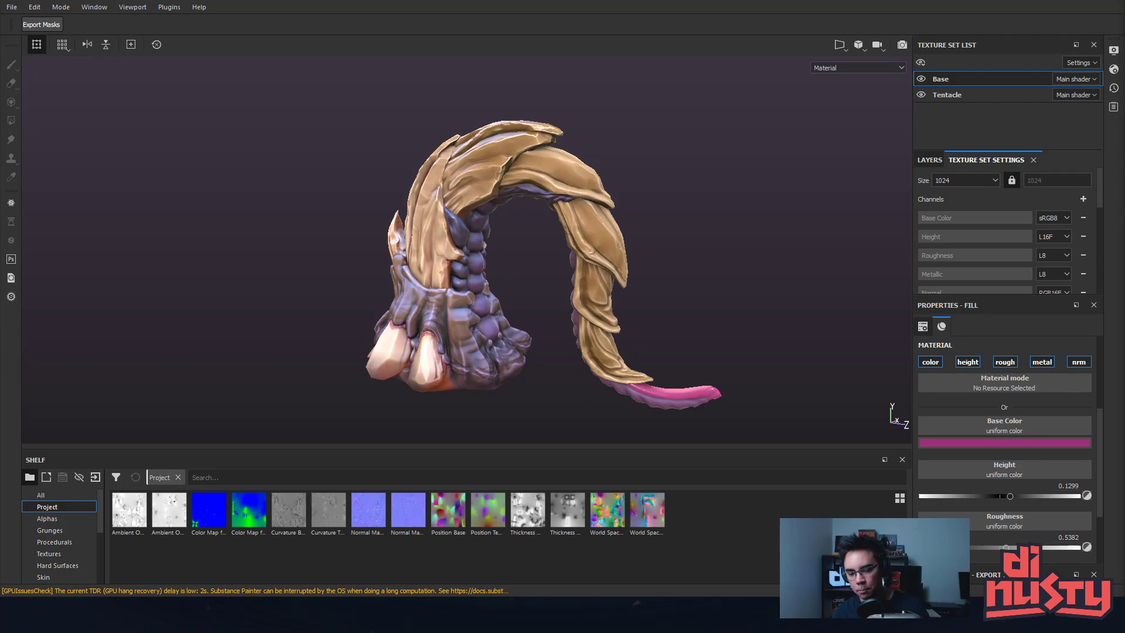
alt+drag(825, 85, 703, 219)
click(1112, 69)
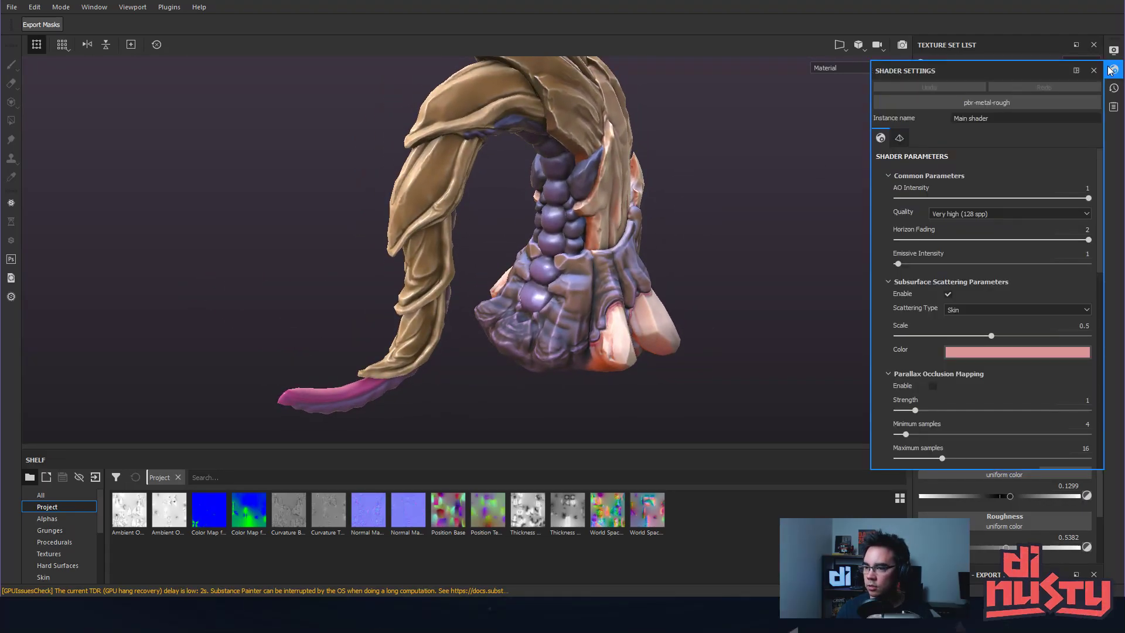
click(1016, 214)
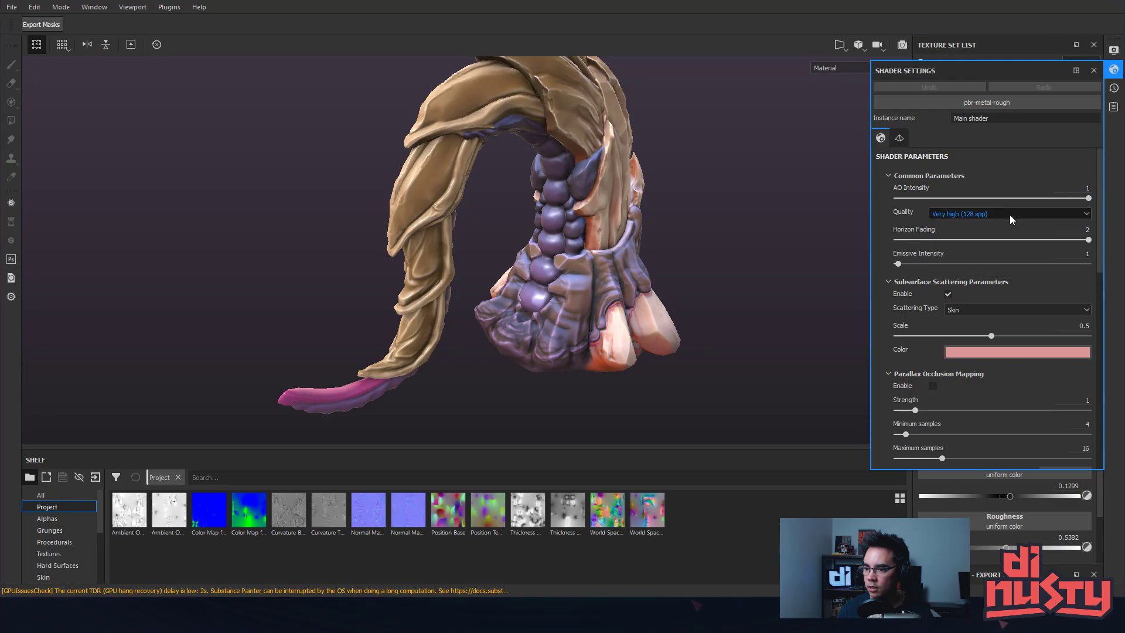
Try the Main shader's AO intensity at its minimum, restore it to 1, and check the displacement and tessellation settings.
click(896, 198)
drag(872, 199, 1088, 198)
click(901, 137)
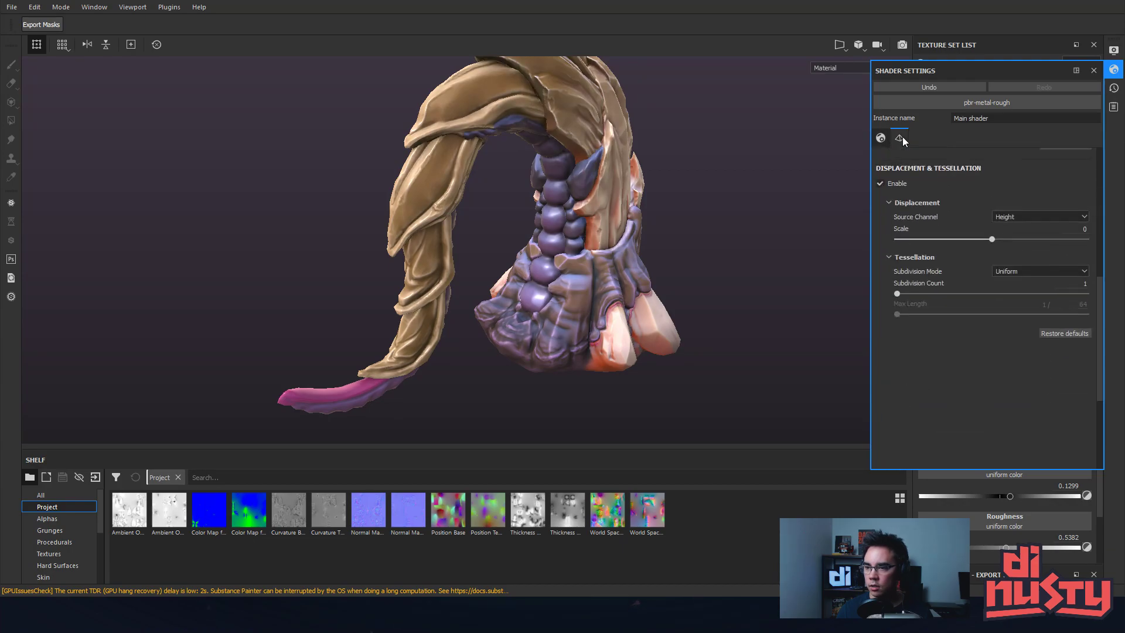
click(1114, 89)
click(1114, 70)
Set the environment opacity to 15 in the display settings so the environment map shows behind the creature.
click(1116, 52)
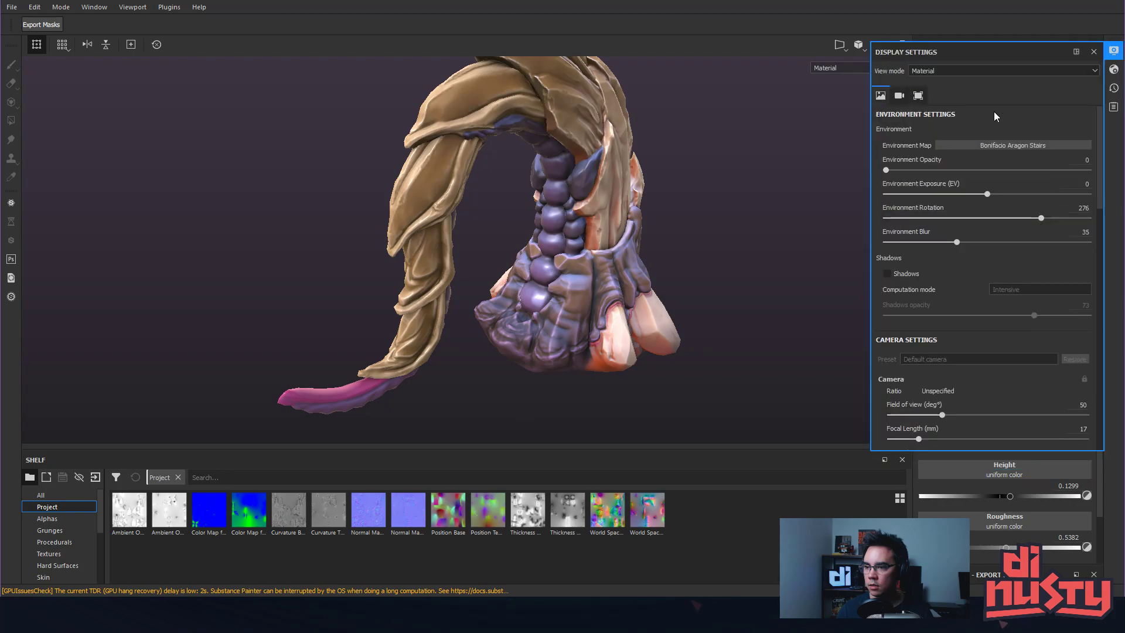
drag(886, 170, 916, 171)
alt+drag(822, 182, 649, 186)
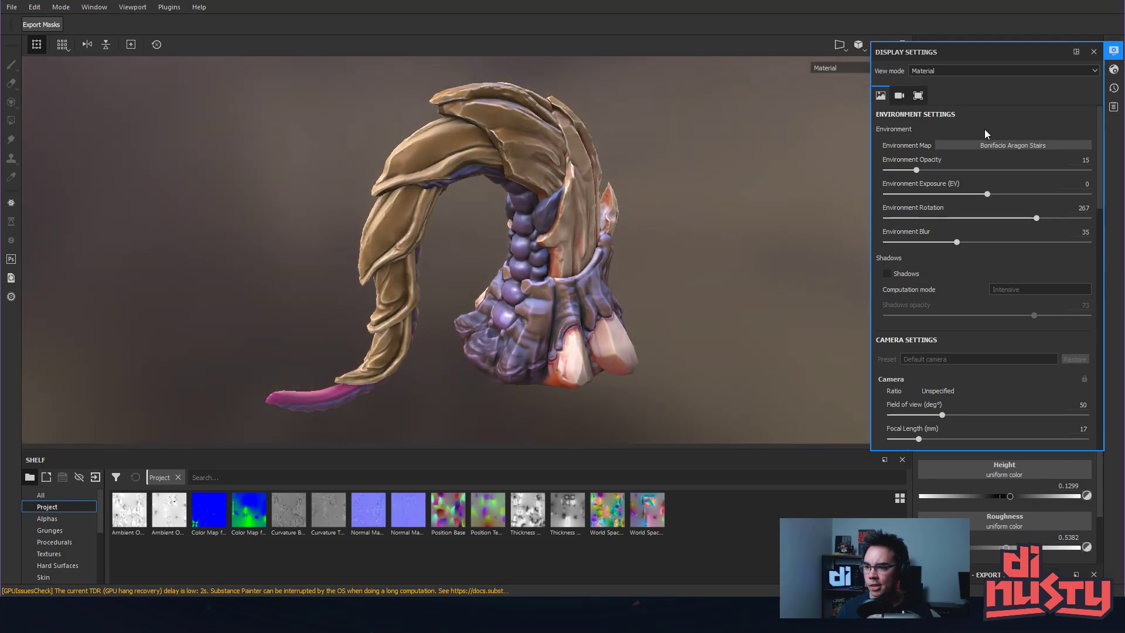
Enable shadows in the viewport and rotate the environment lighting to 10 while viewing the creature from the side.
click(896, 274)
shift+right_drag(843, 274, 733, 290)
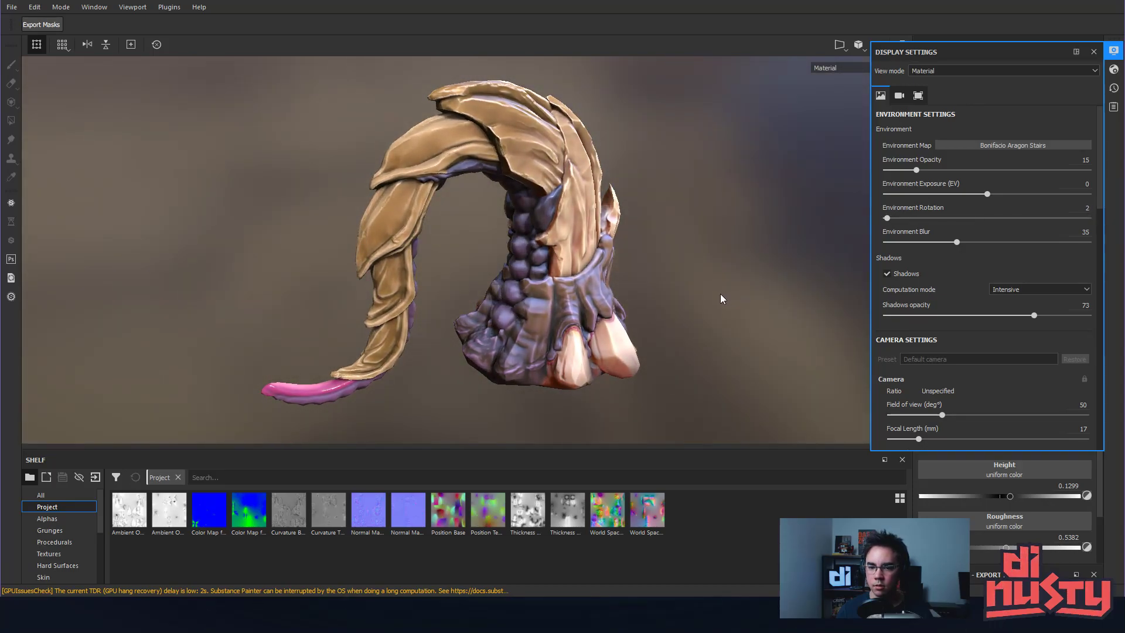
alt+drag(722, 288, 688, 290)
alt+right_drag(688, 289, 697, 318)
alt+drag(697, 318, 614, 294)
shift+right_drag(682, 288, 666, 290)
alt+drag(710, 277, 764, 328)
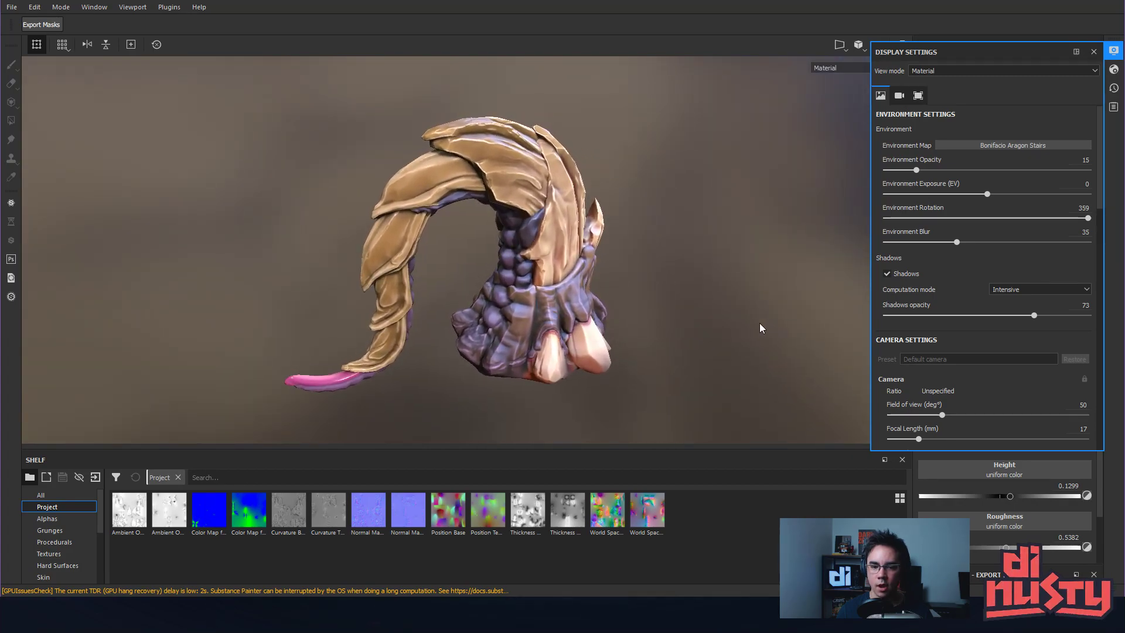
shift+right_drag(730, 316, 727, 314)
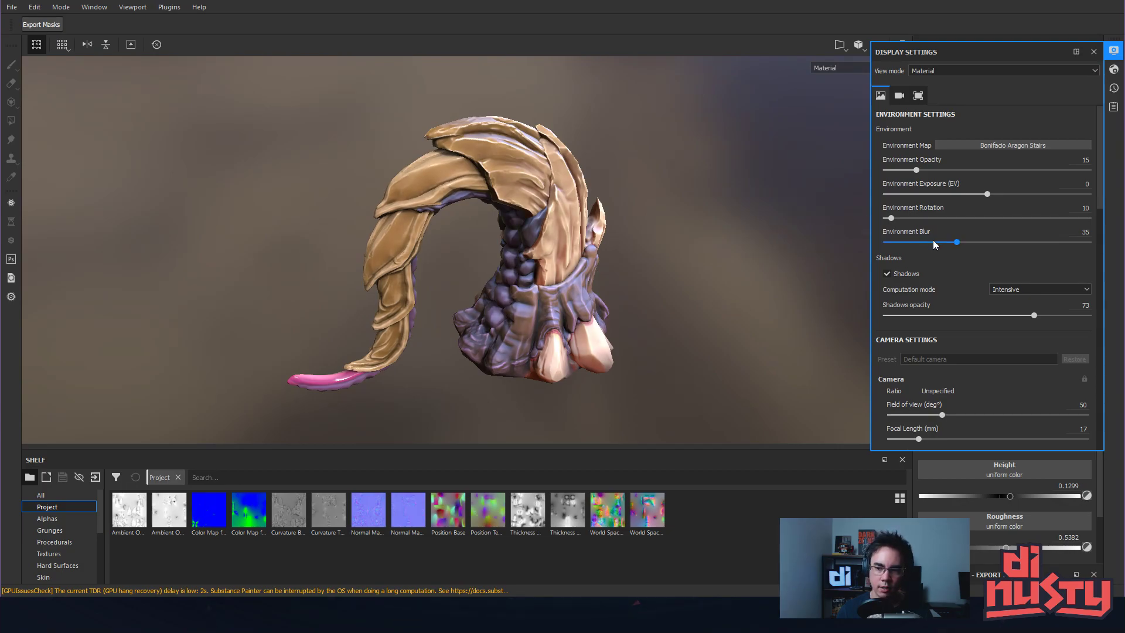
Set the environment blur to 45, the shadows opacity to 70 and the environment opacity to 17.
drag(957, 242, 976, 248)
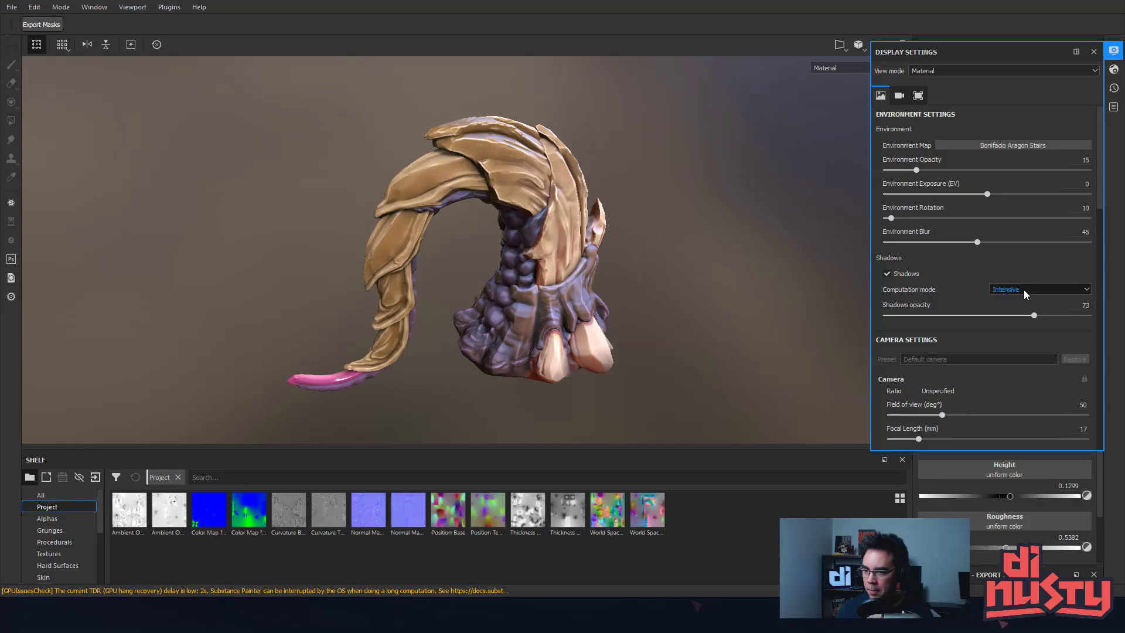
mouse_move(1029, 315)
mouse_down()
mouse_move(1119, 324)
mouse_move(1027, 326)
mouse_up()
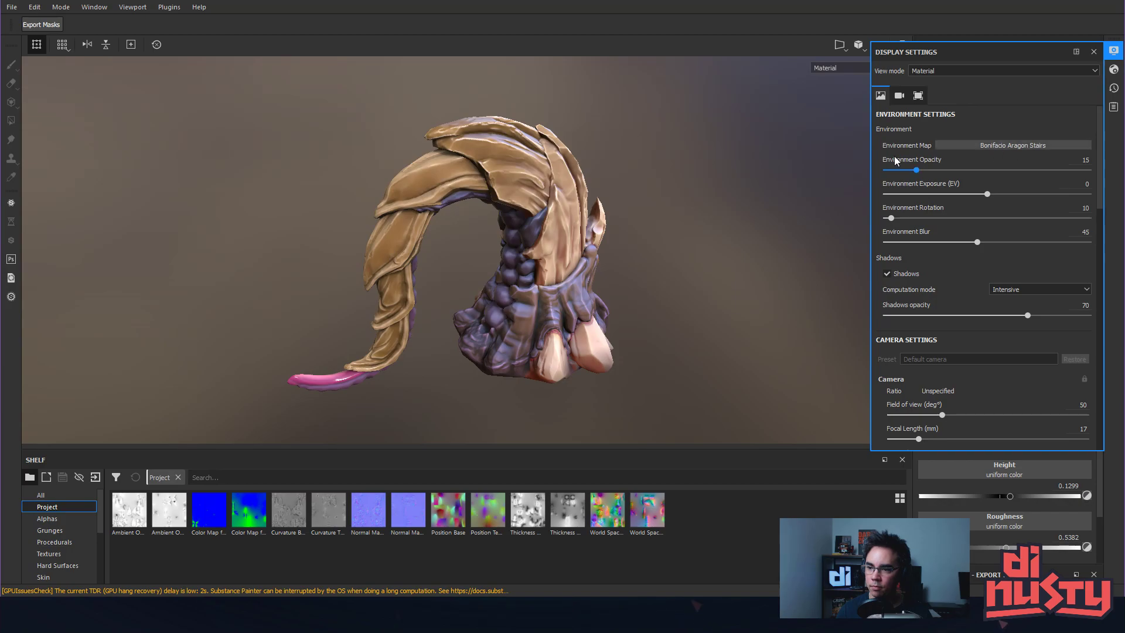
drag(916, 170, 921, 175)
alt+middle_drag(722, 202, 736, 220)
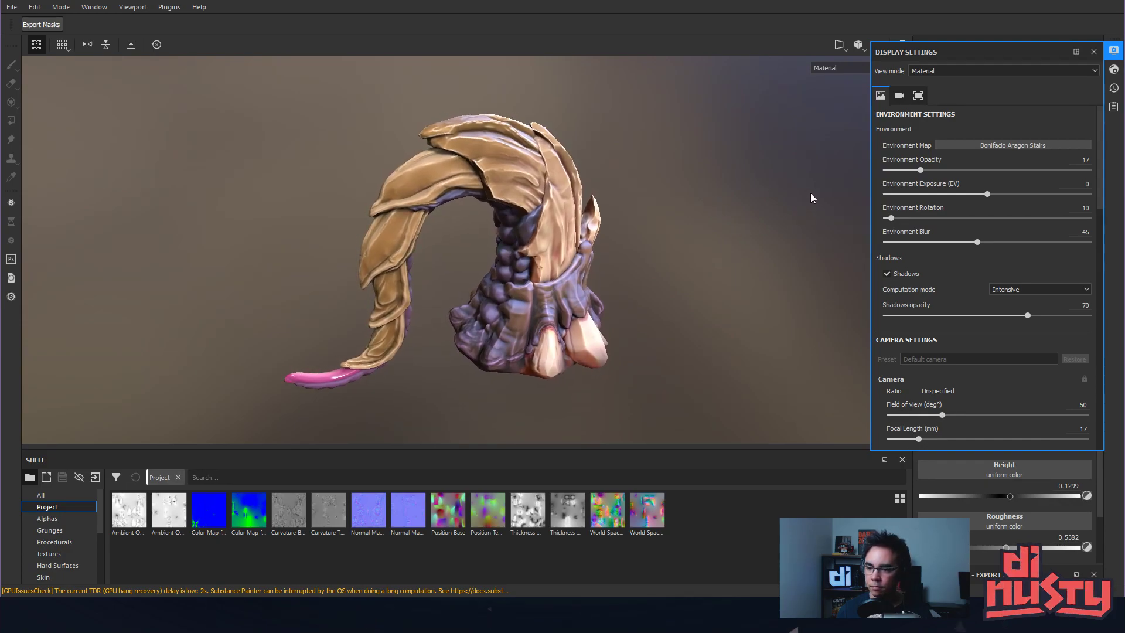